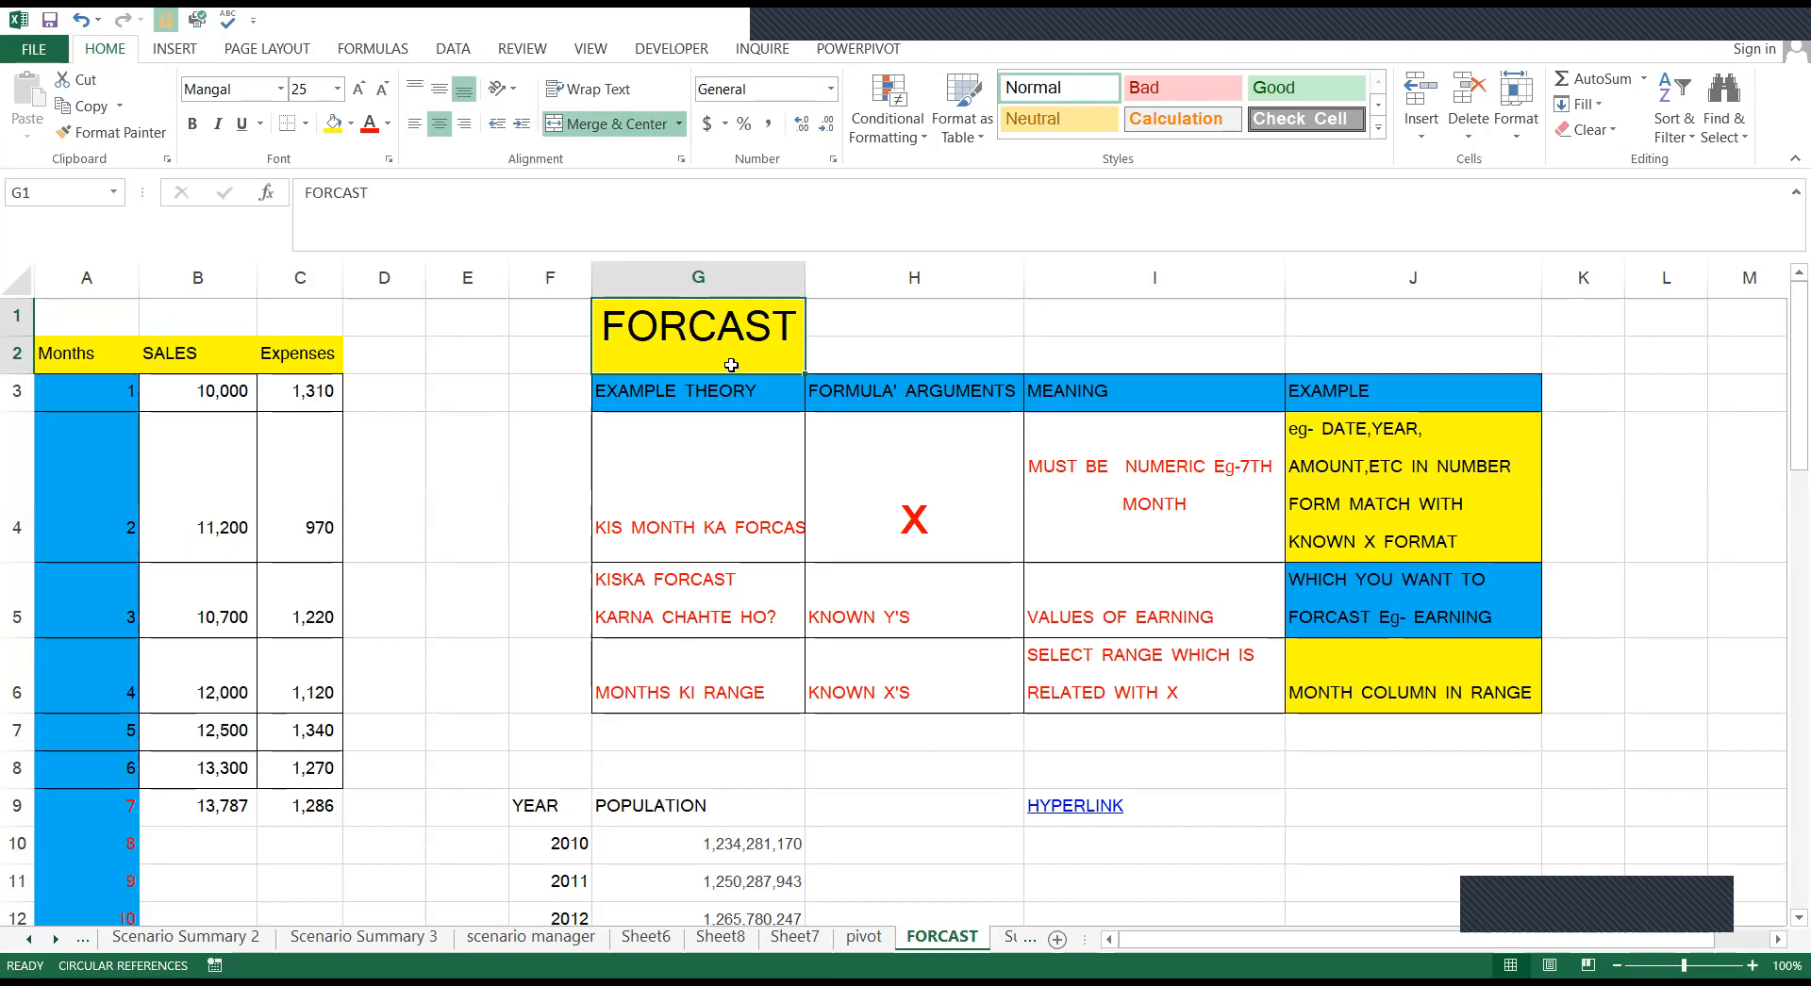
Undo the forecast formulas entered for month 7 in the SALES and Expenses columns
left_click(707, 392)
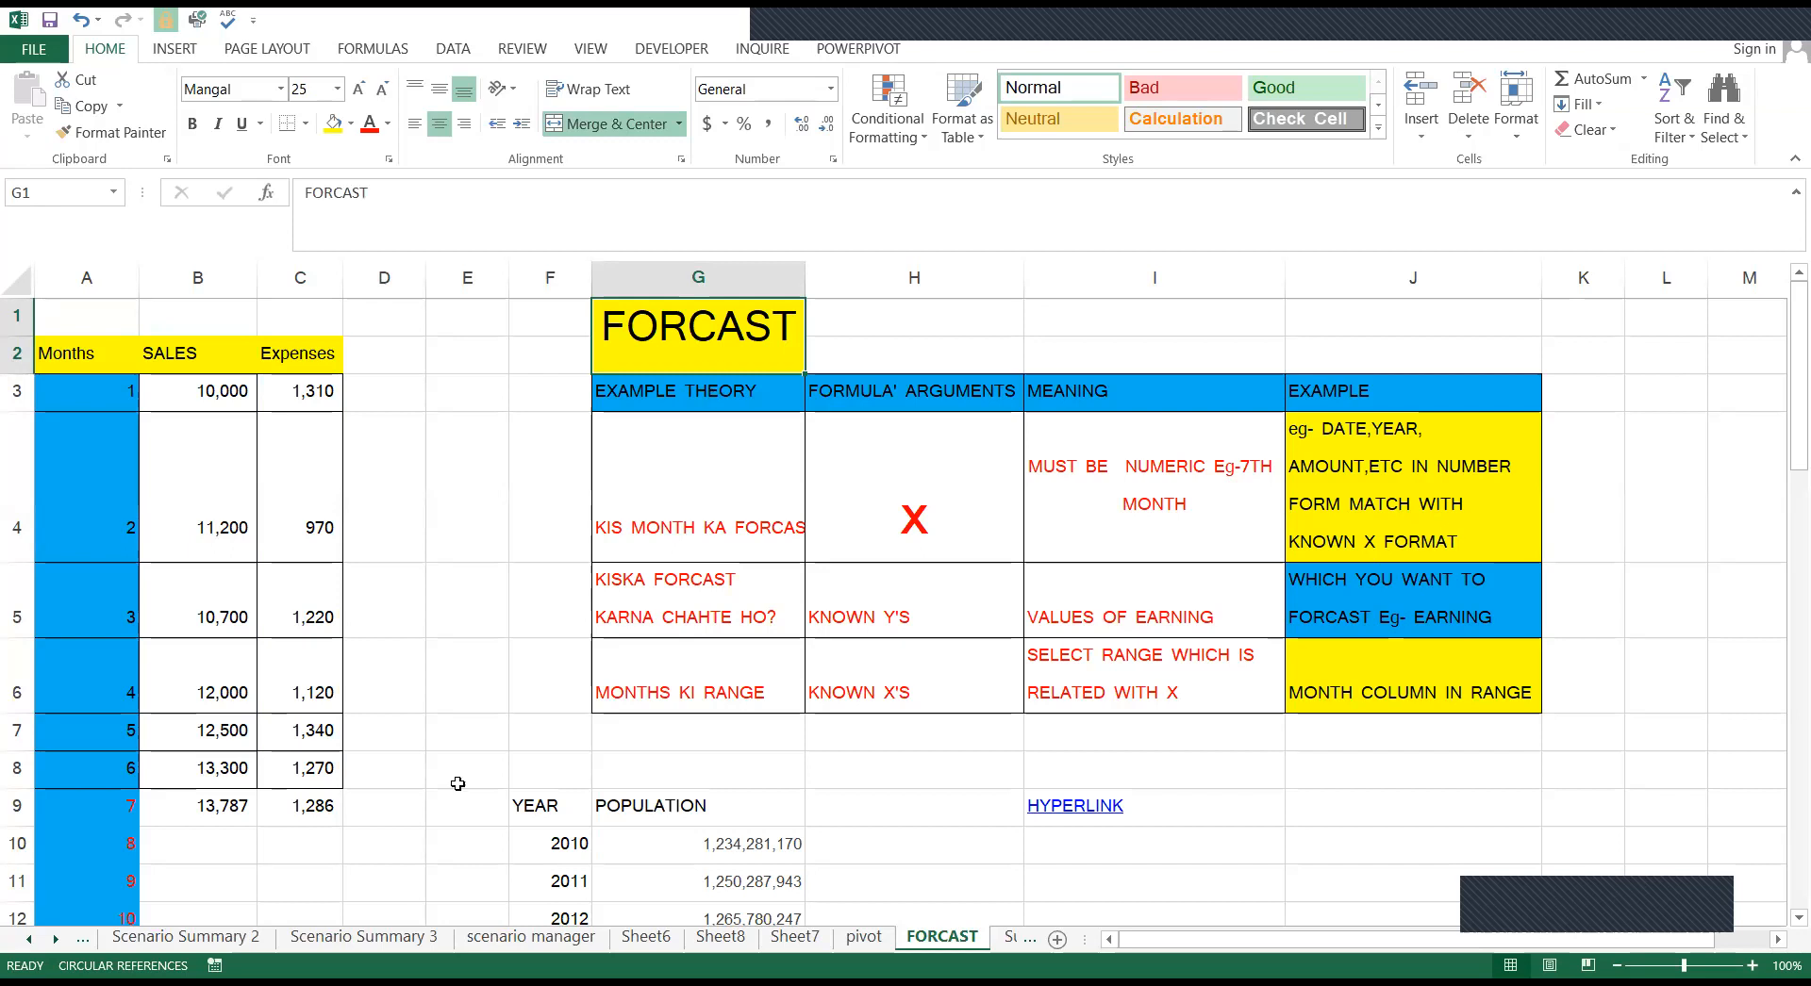
left_click(234, 813)
left_click(346, 802, "shift")
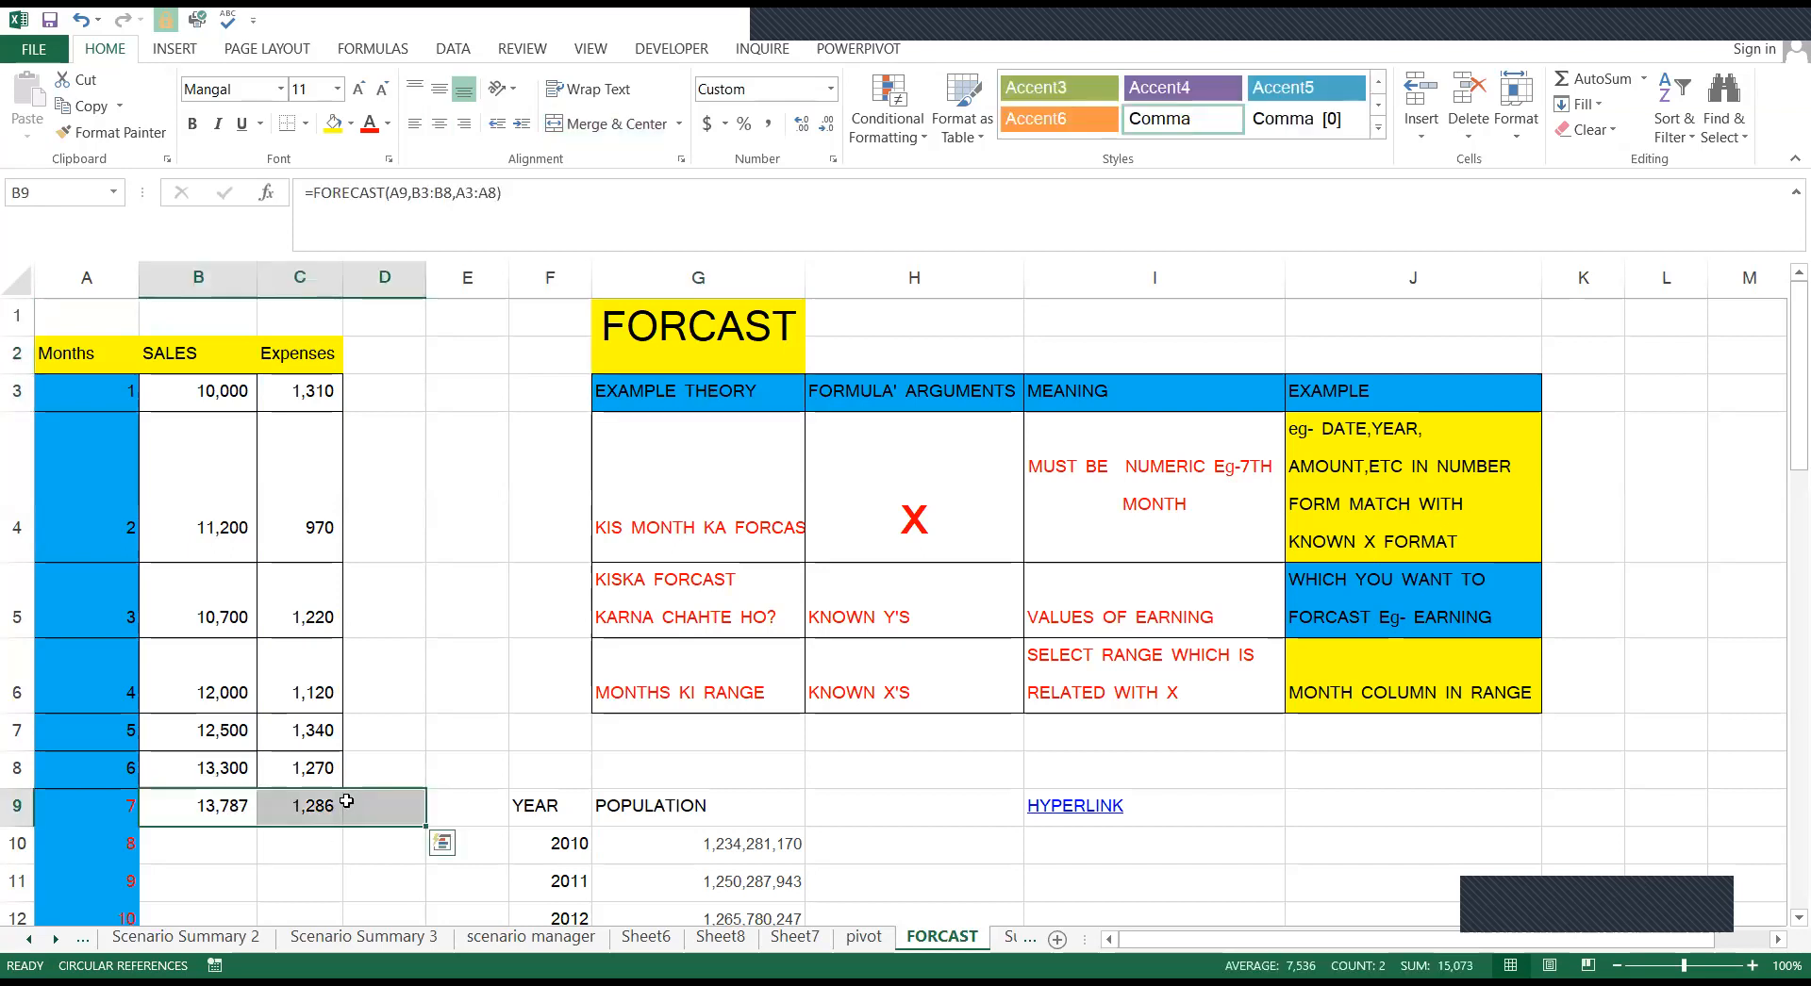
key("ctrl+z")
key("ctrl+z")
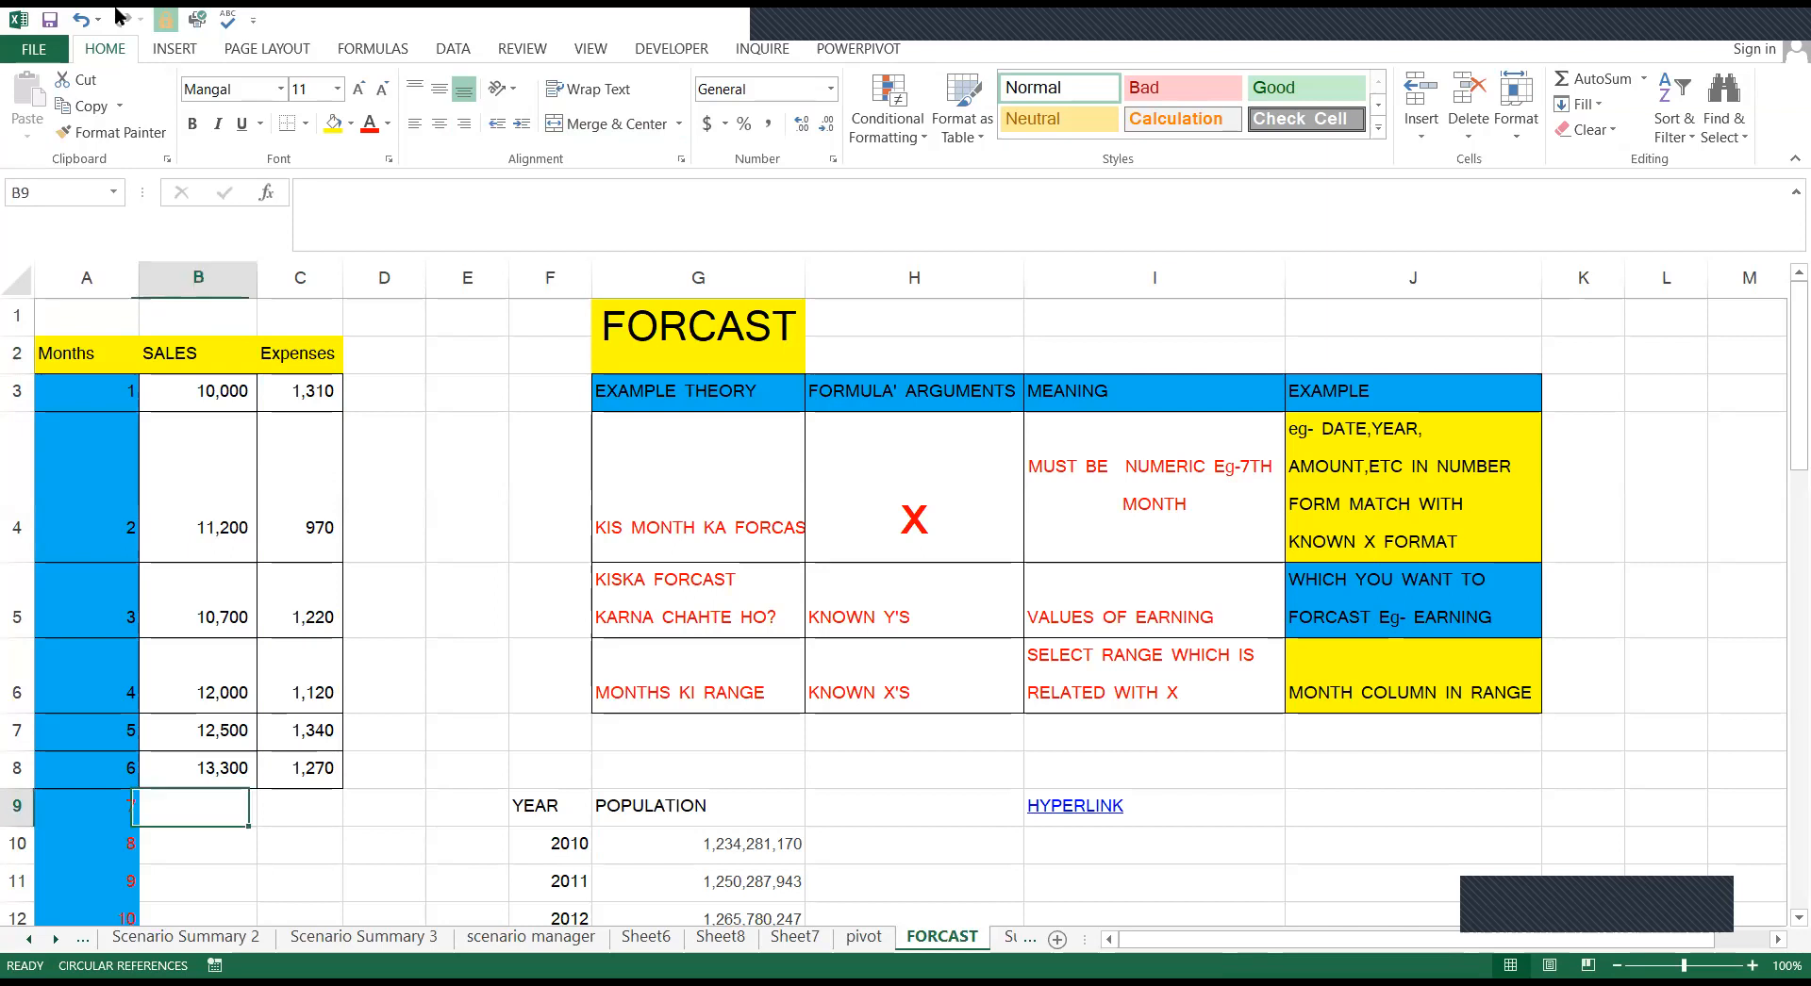
key("Right")
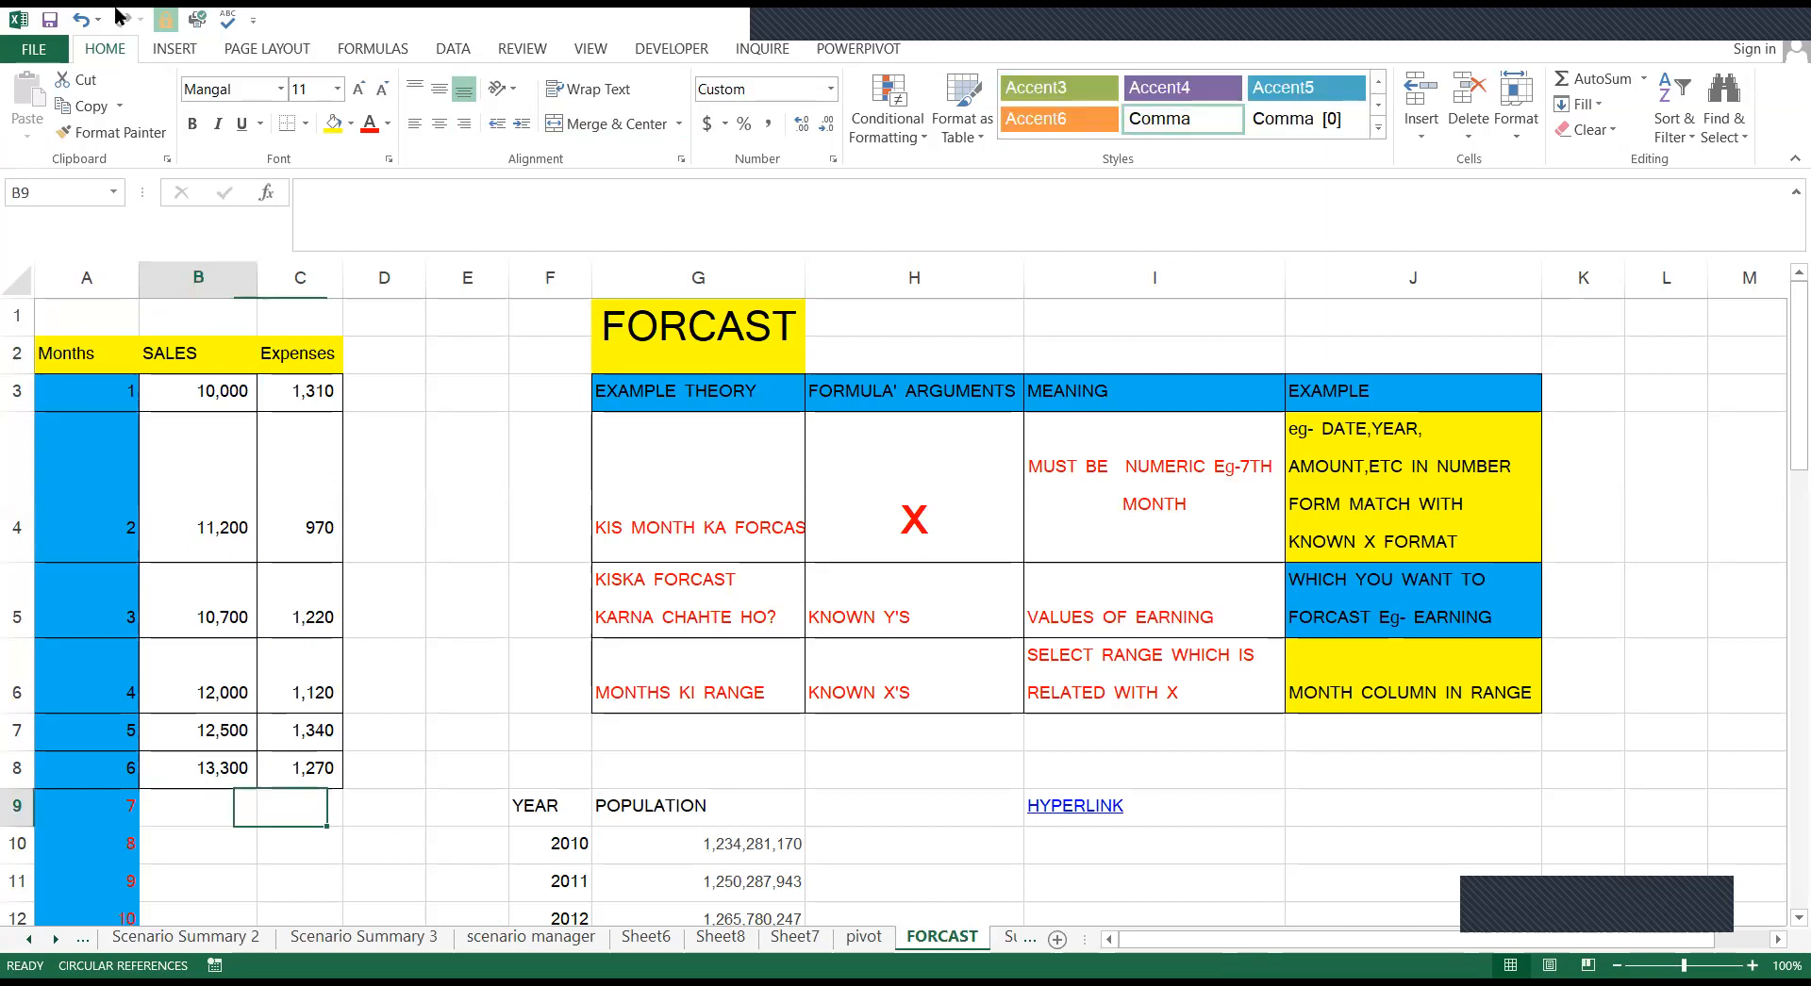
key("Left")
key("Up")
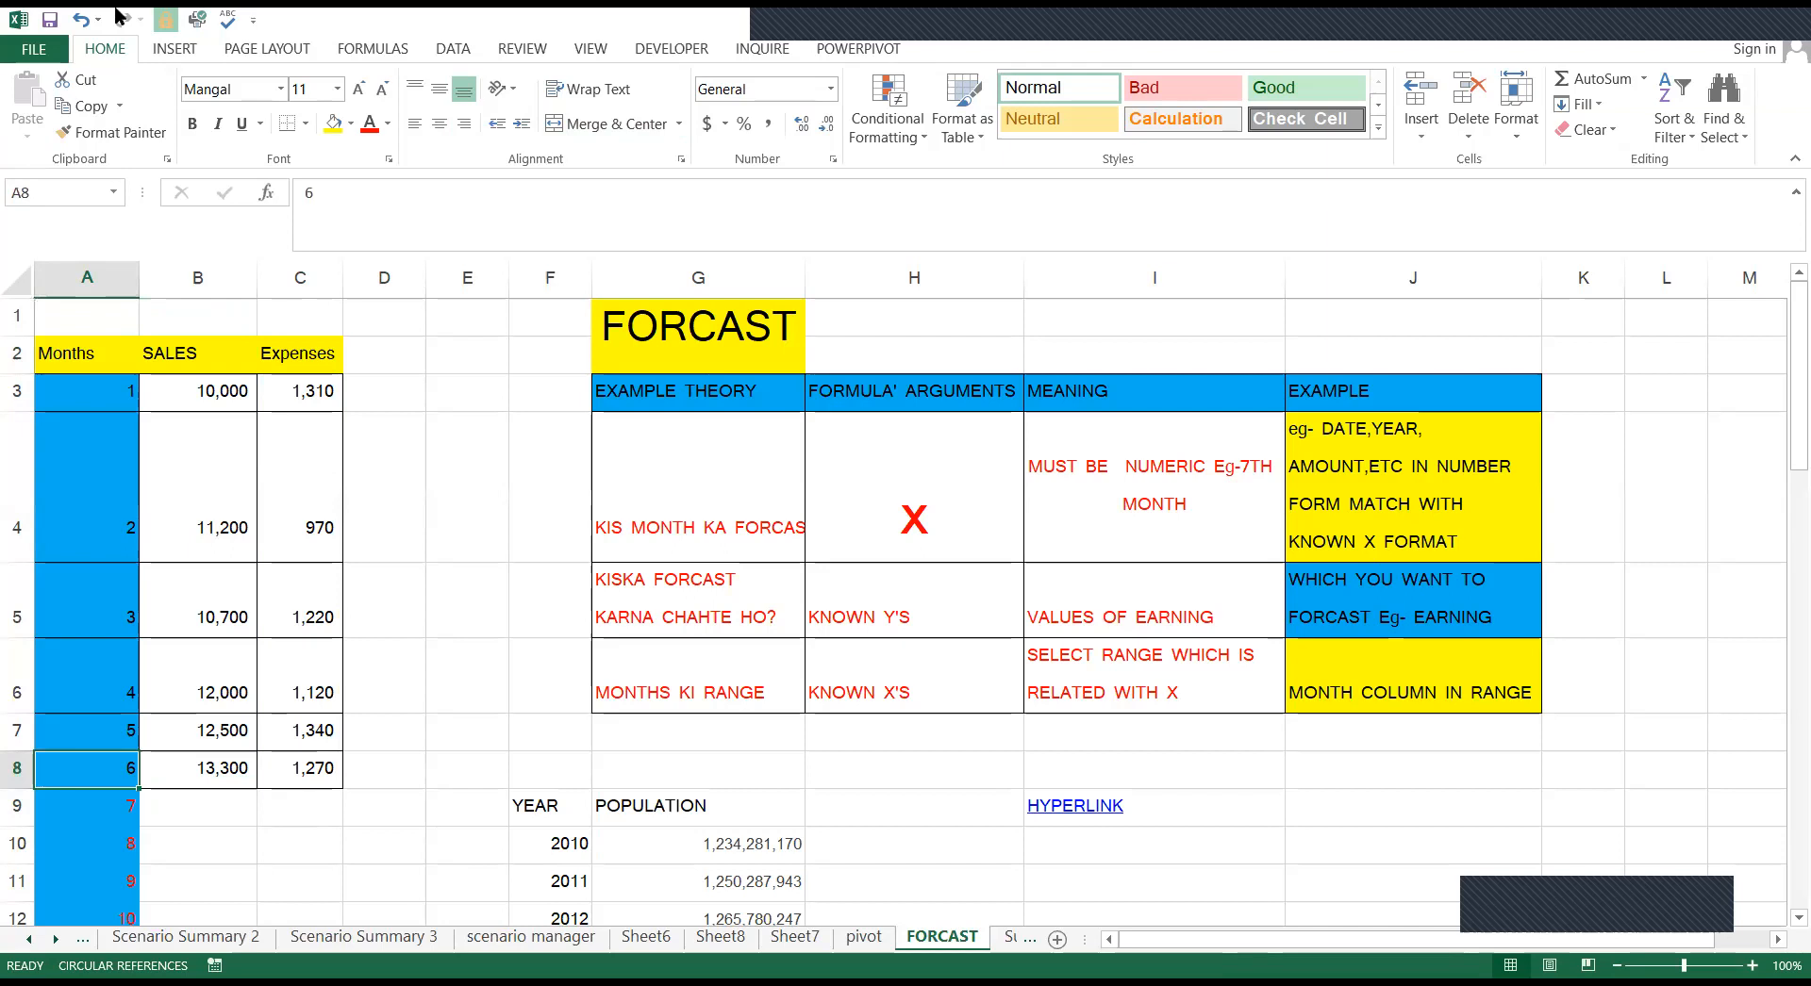
key("Down")
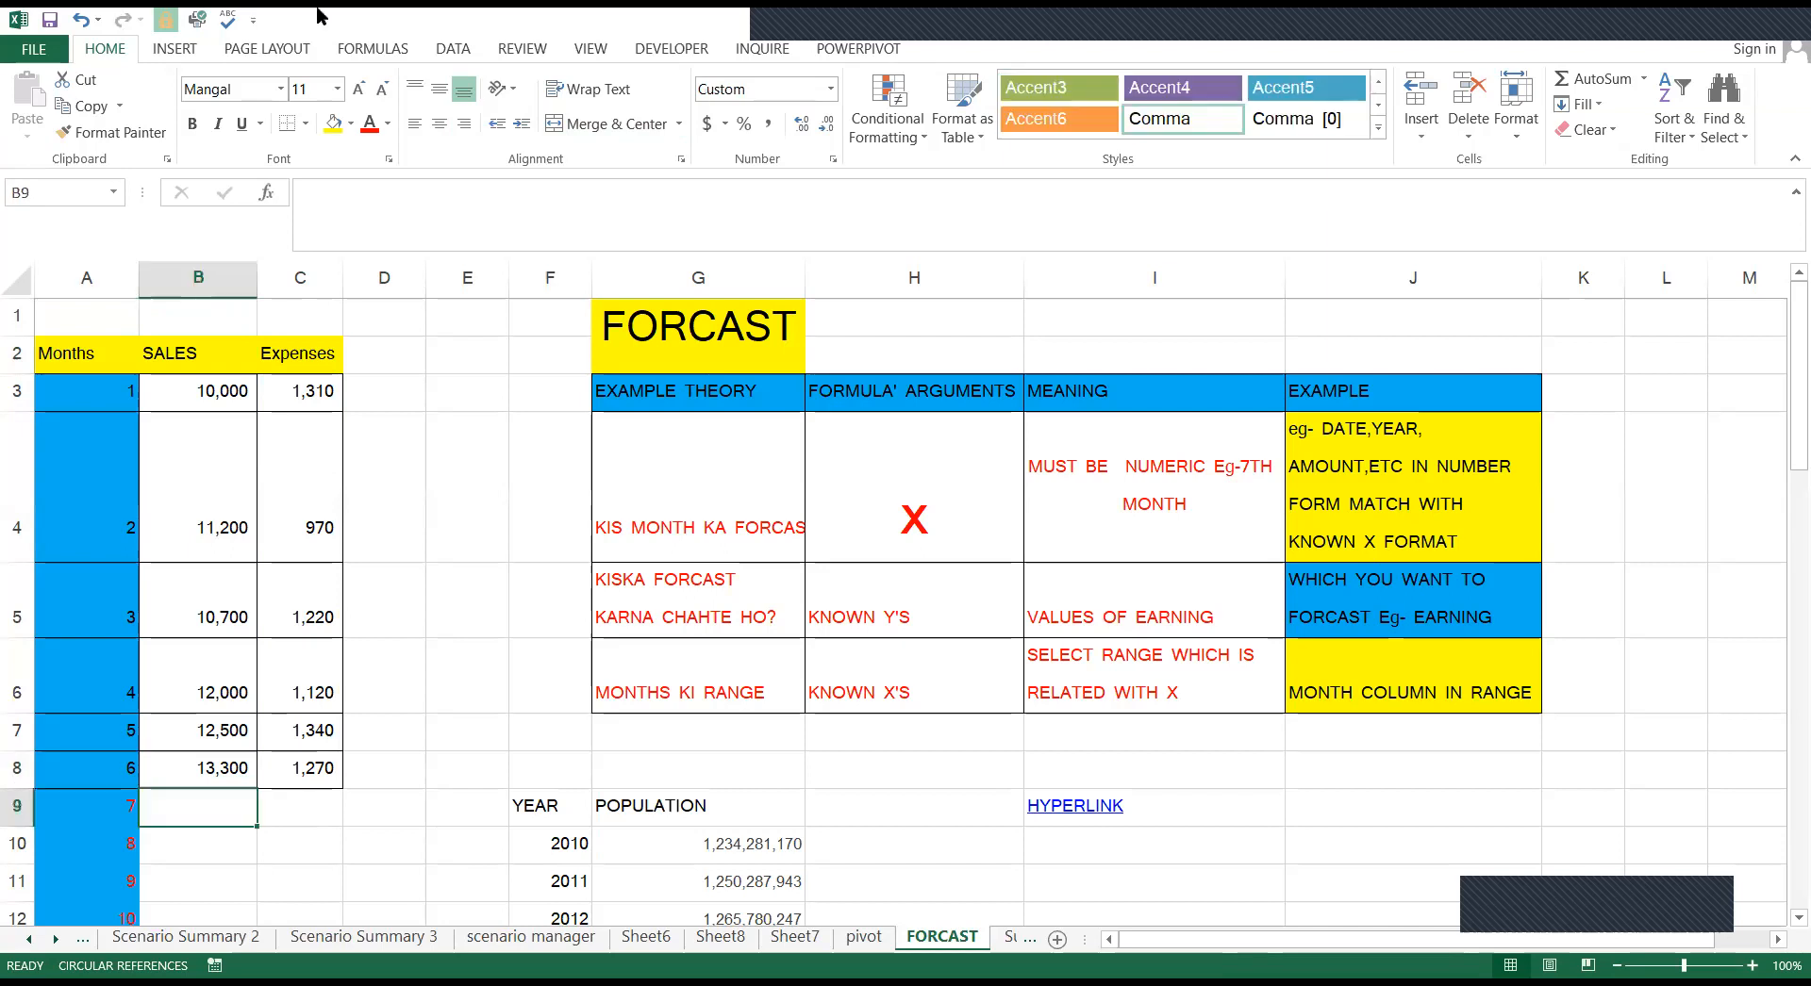
Examine the Months, SALES and Expenses data for months 1 to 6 on the FORCAST sheet
left_click(721, 368)
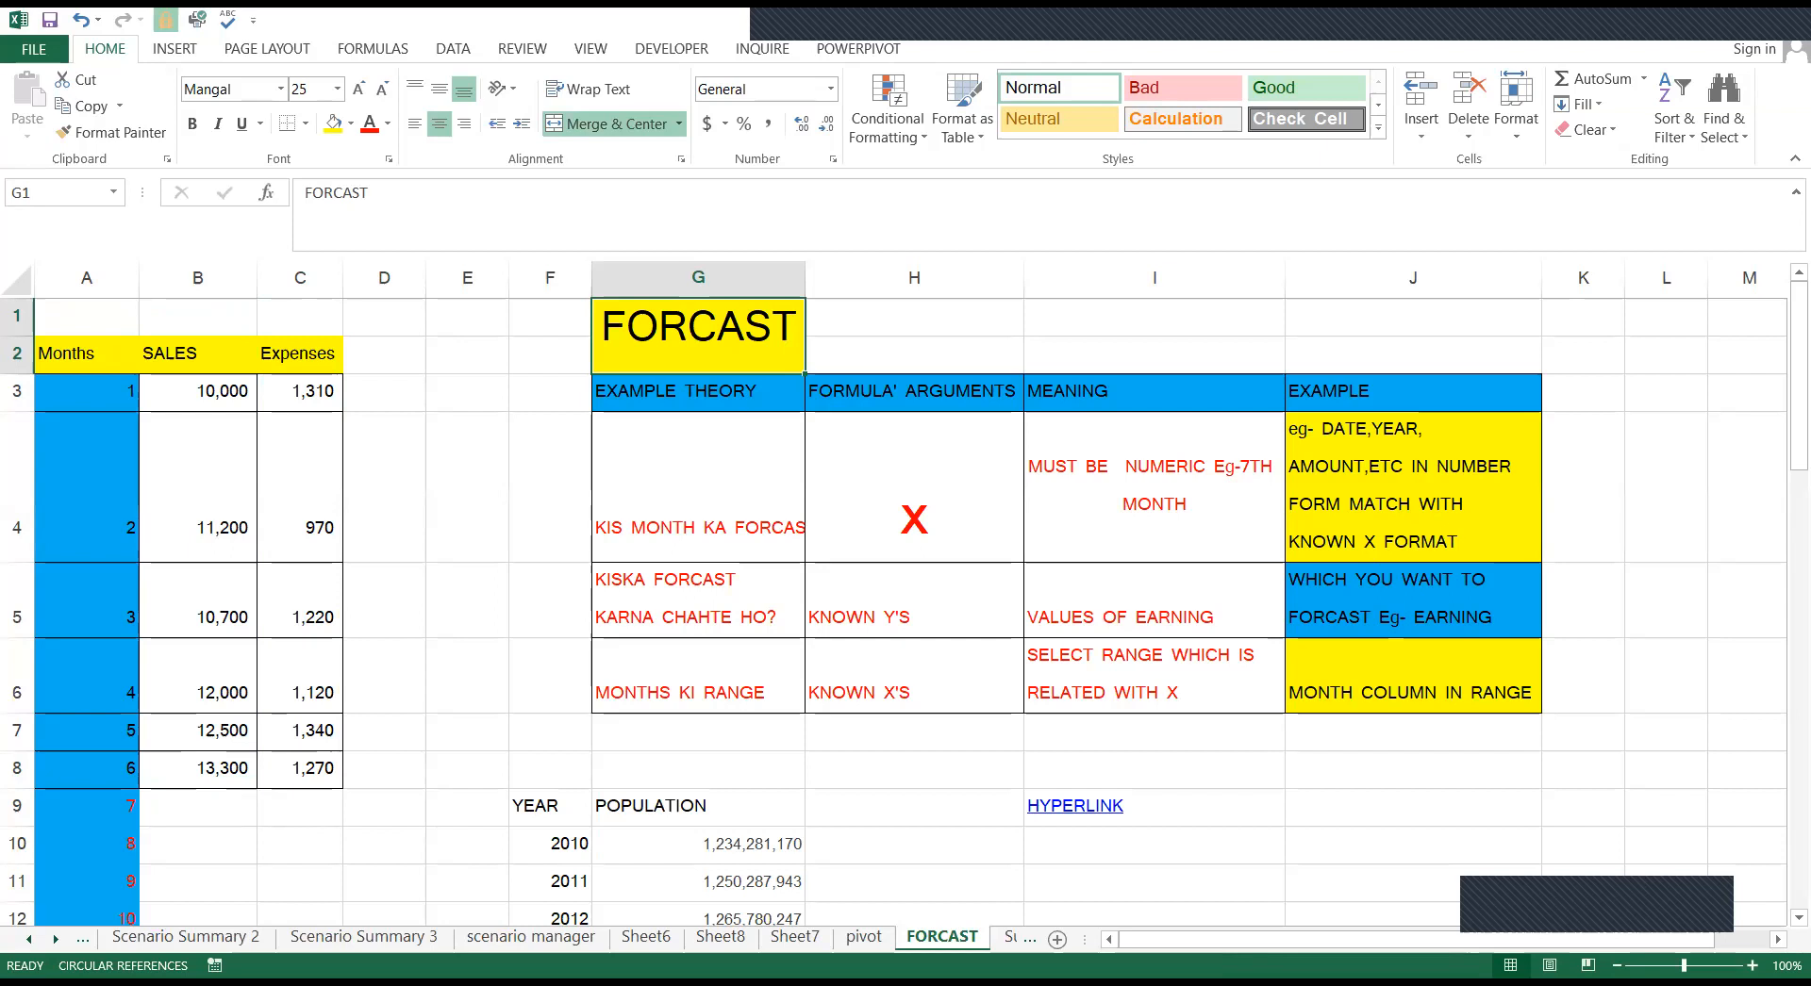
left_click(1753, 965)
left_click(1752, 966)
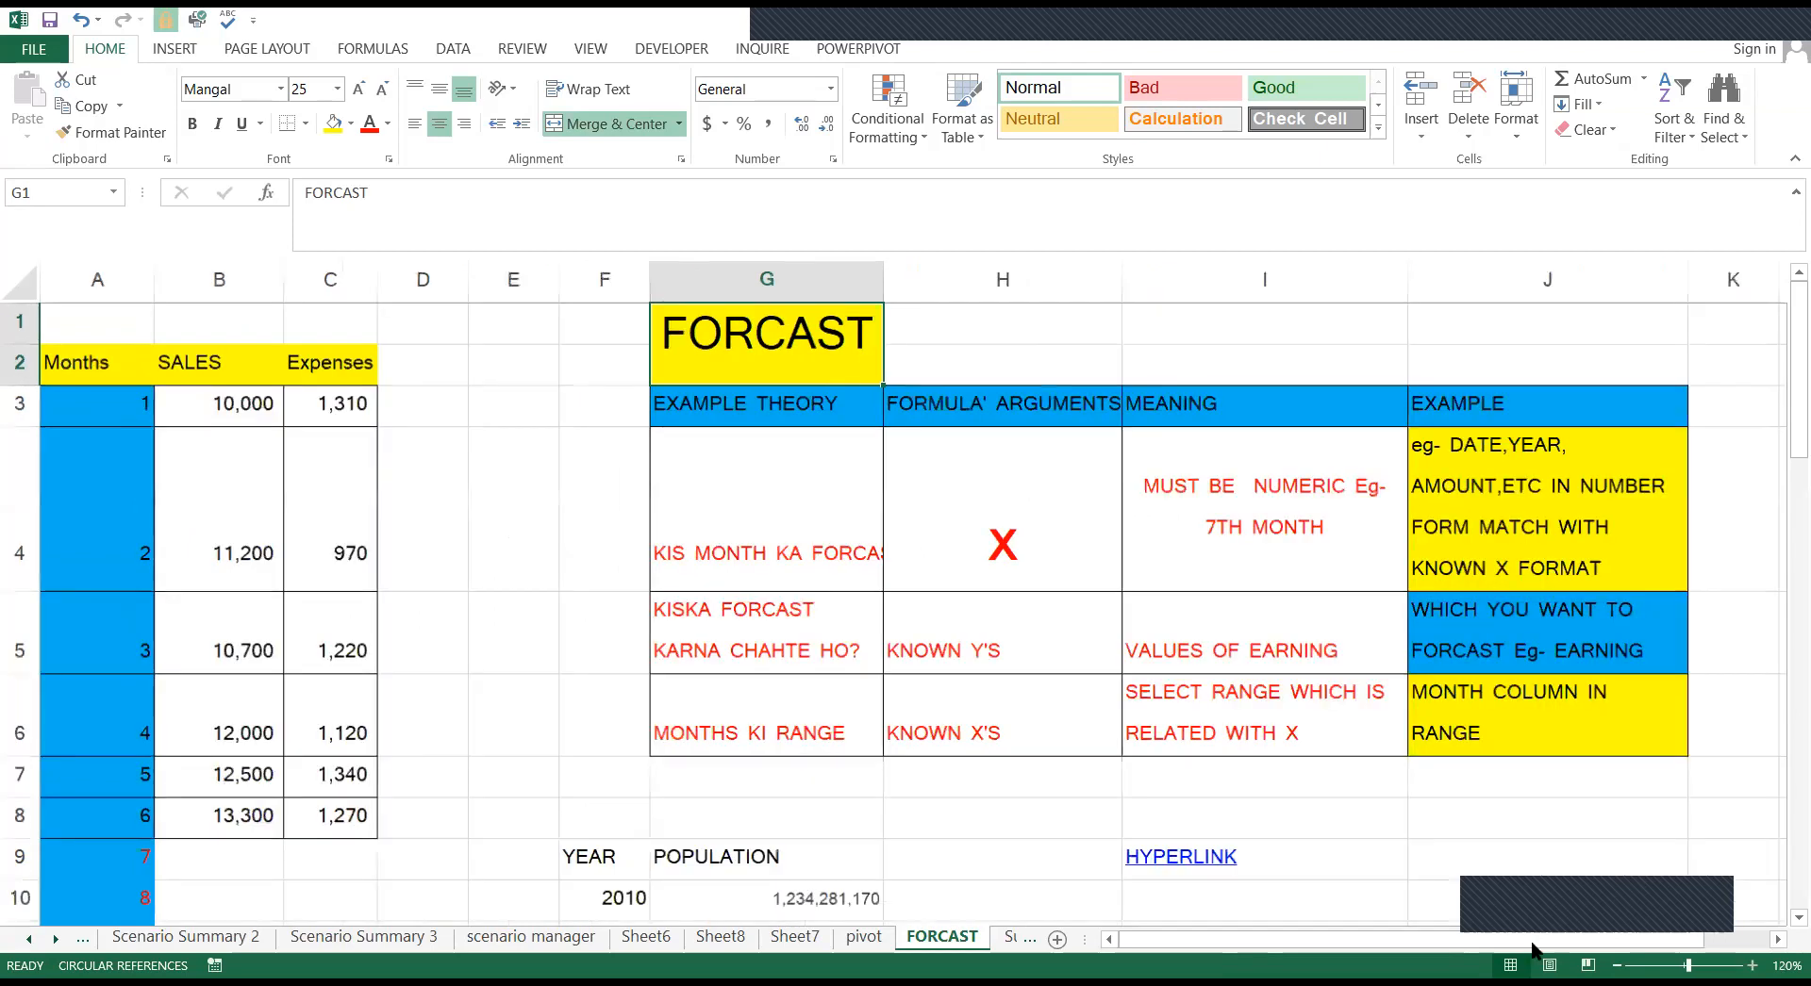
left_click(140, 378)
scroll(141, 373, "down", 1)
scroll(133, 457, "up", 1)
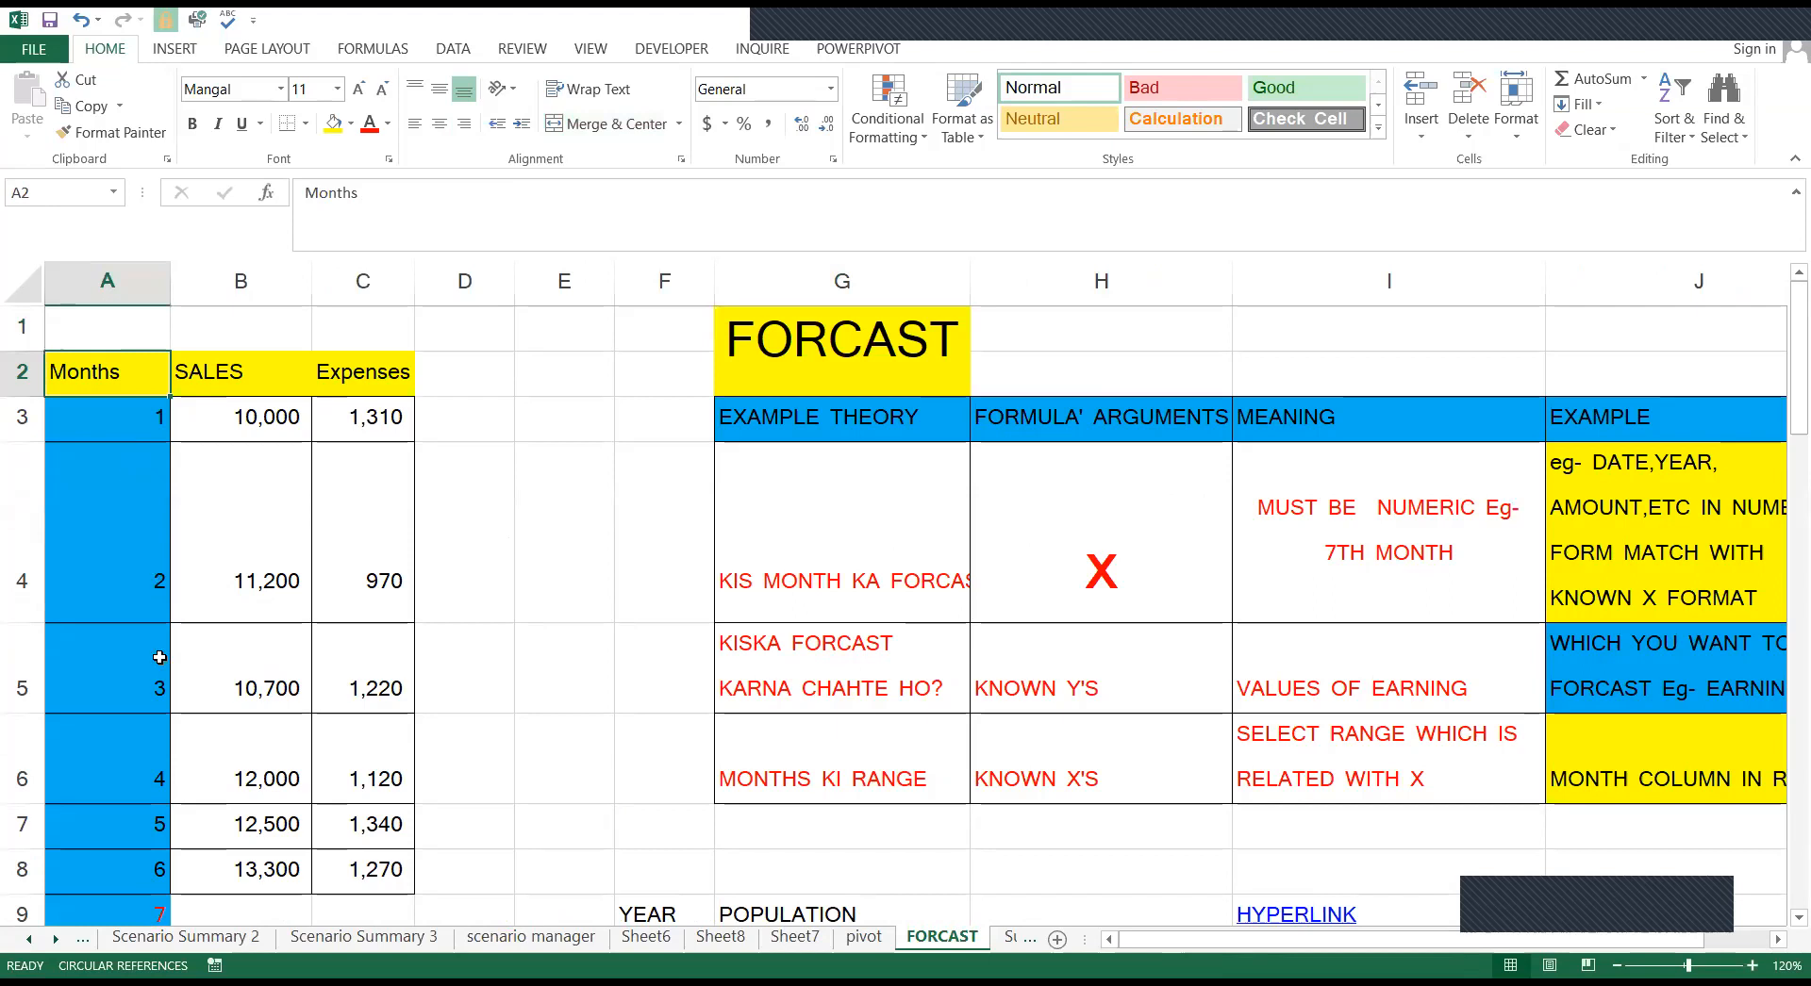
left_click(153, 584)
left_click(138, 870)
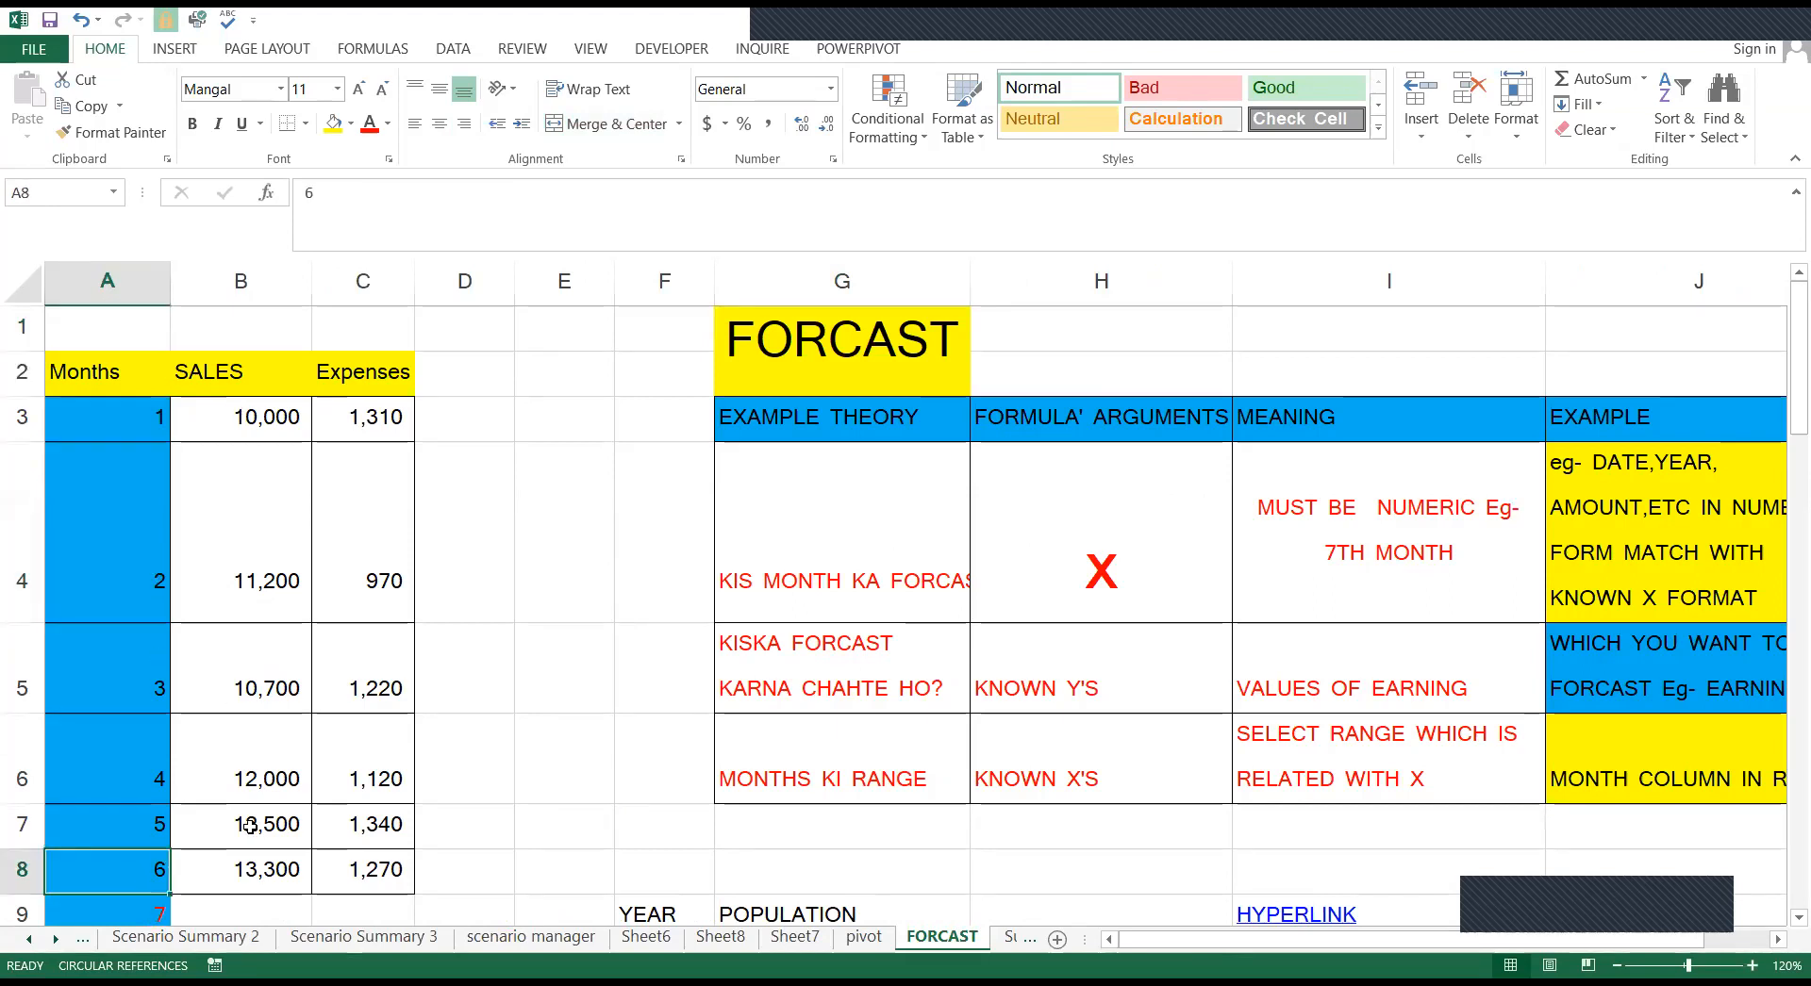
left_click_drag(247, 418, 257, 866)
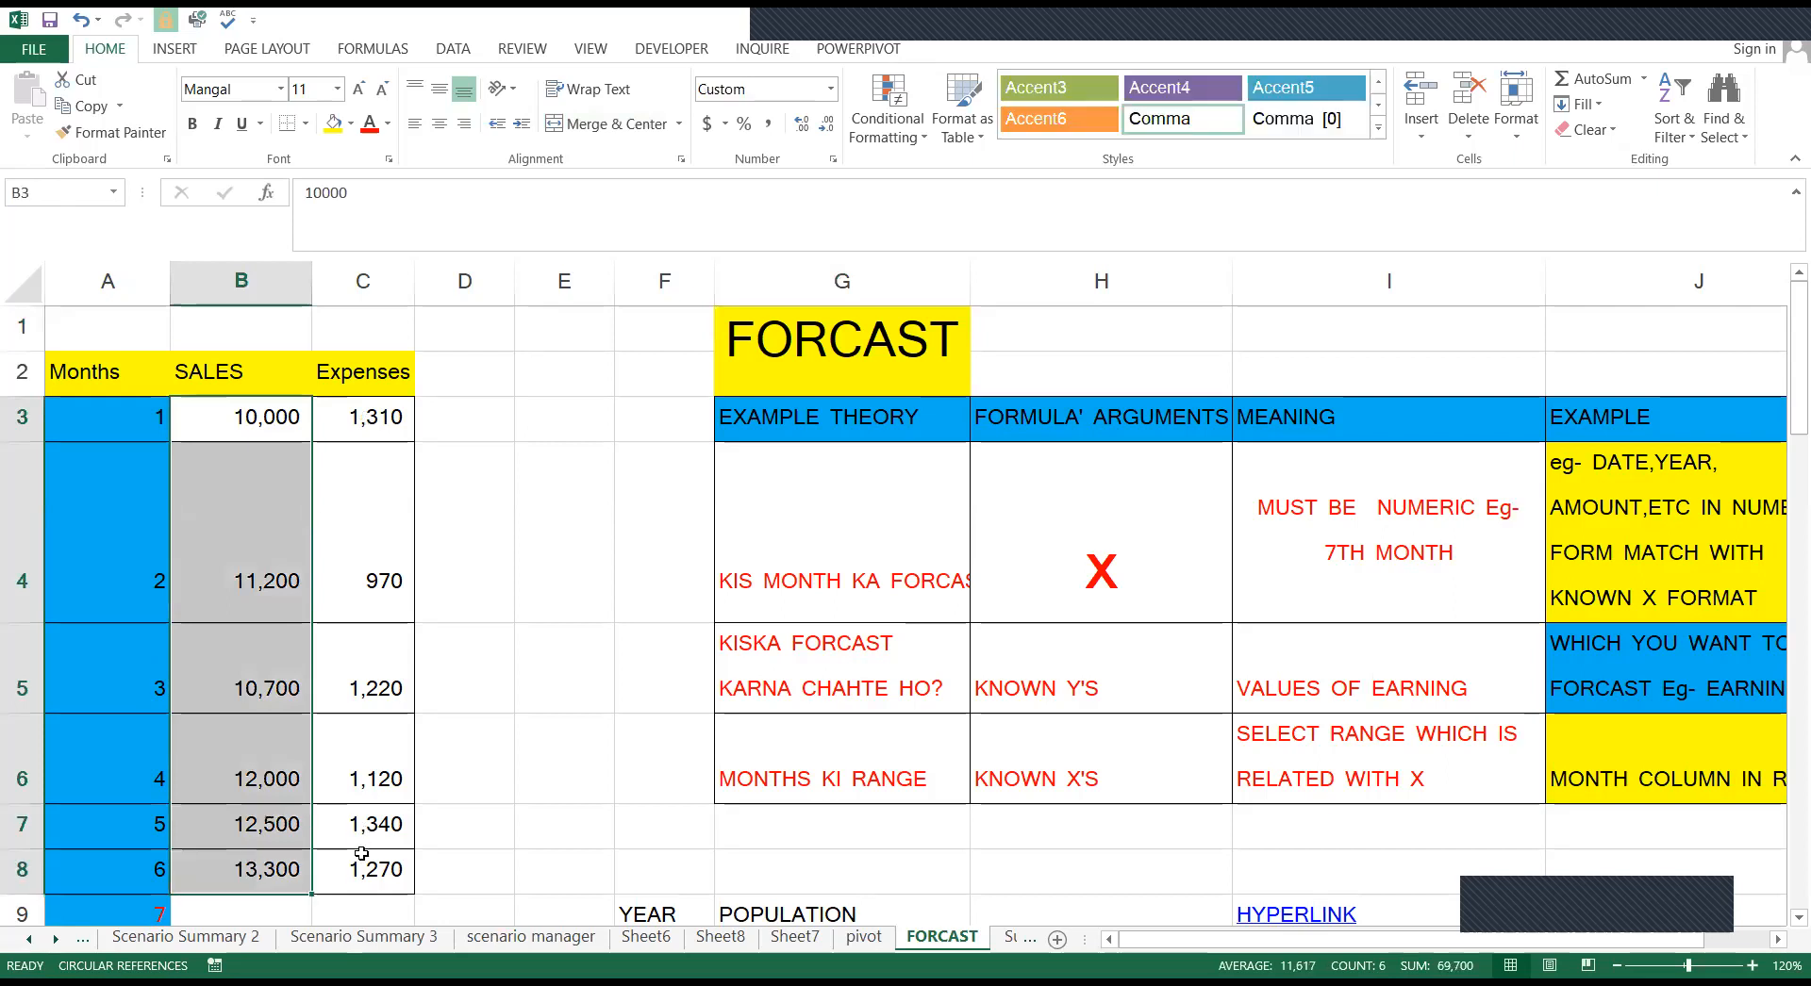
left_click_drag(363, 421, 362, 855)
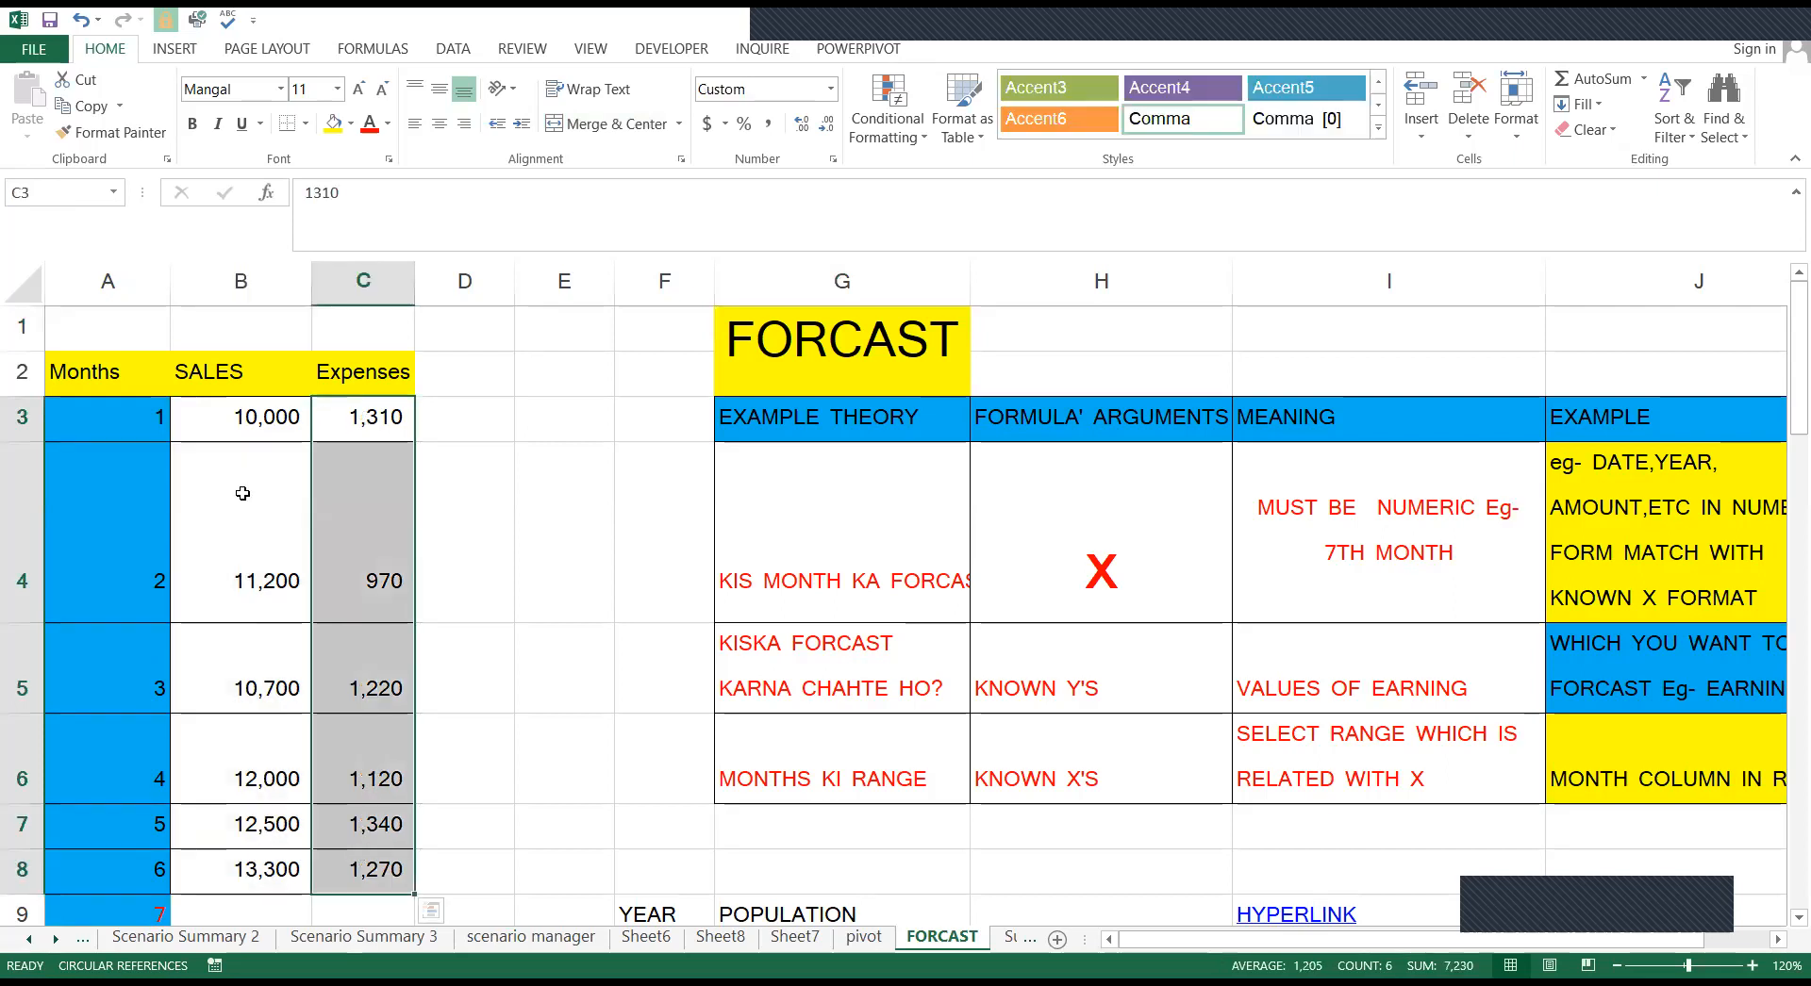
left_click(243, 585)
scroll(232, 555, "down", 1)
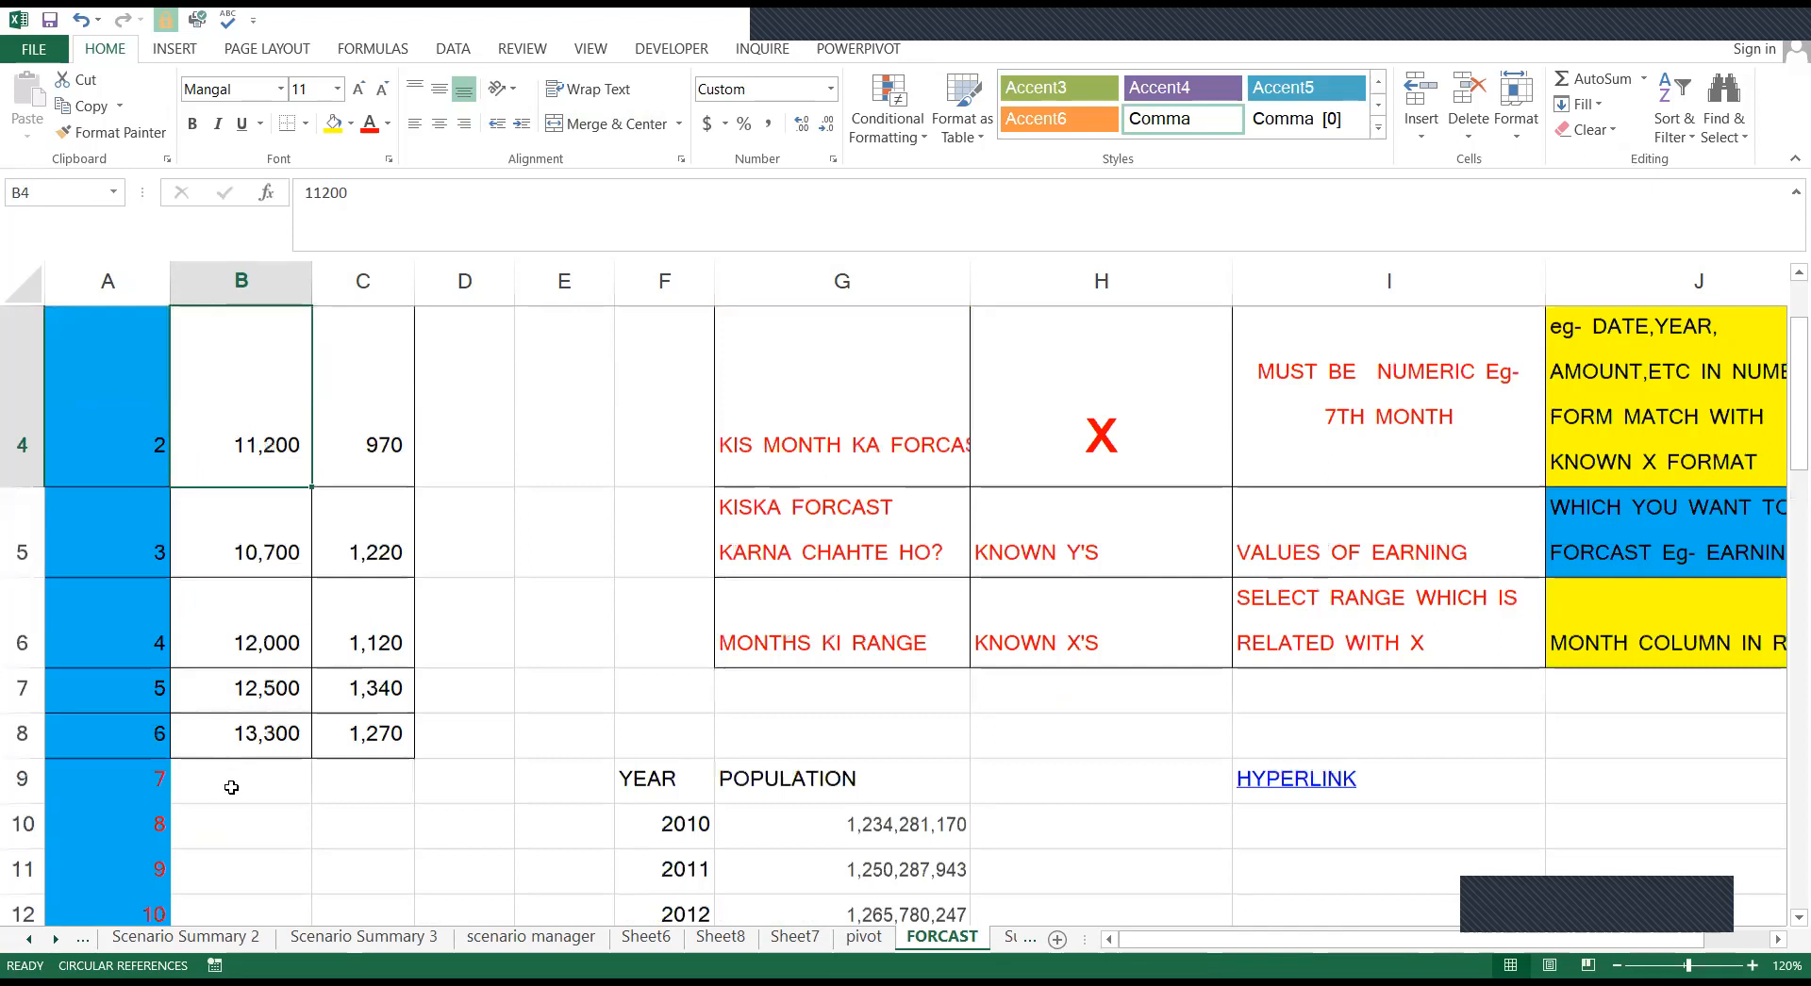
Compare the known monthly sales with the empty SALES cells for months 7 to 12
left_click(231, 787)
scroll(233, 591, "down", 1)
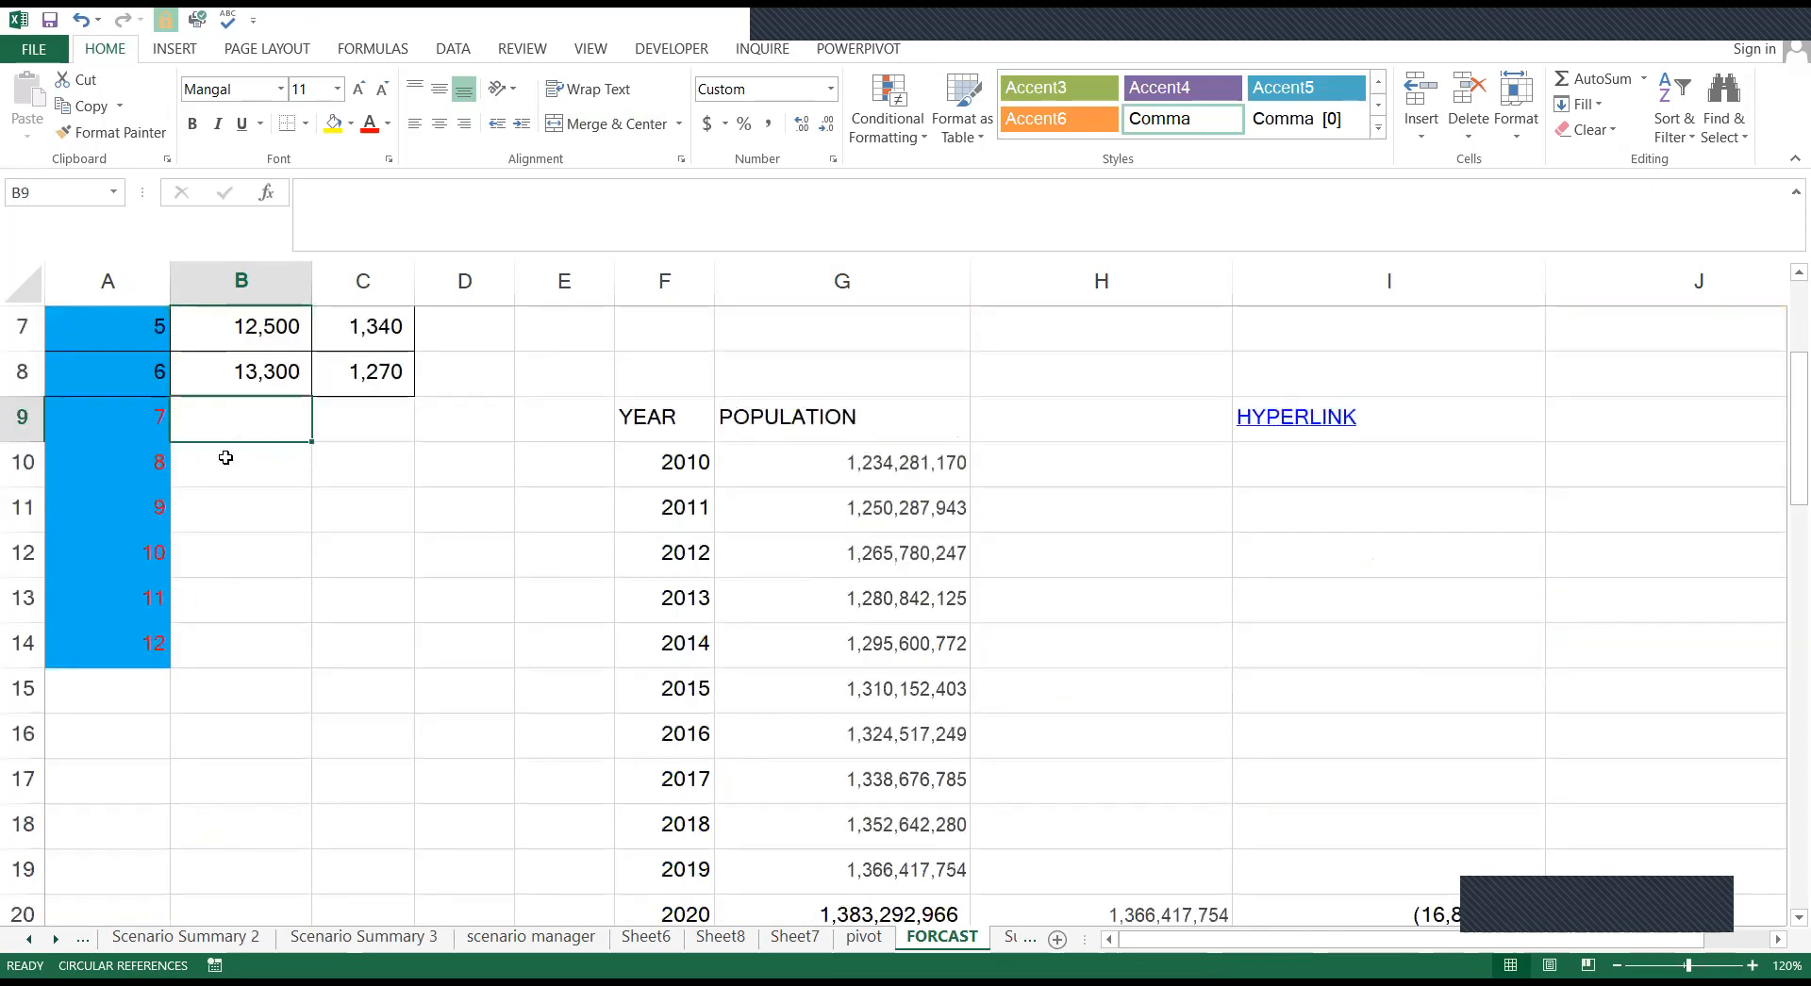
scroll(227, 458, "up", 1)
scroll(245, 507, "down", 1)
scroll(251, 716, "up", 2)
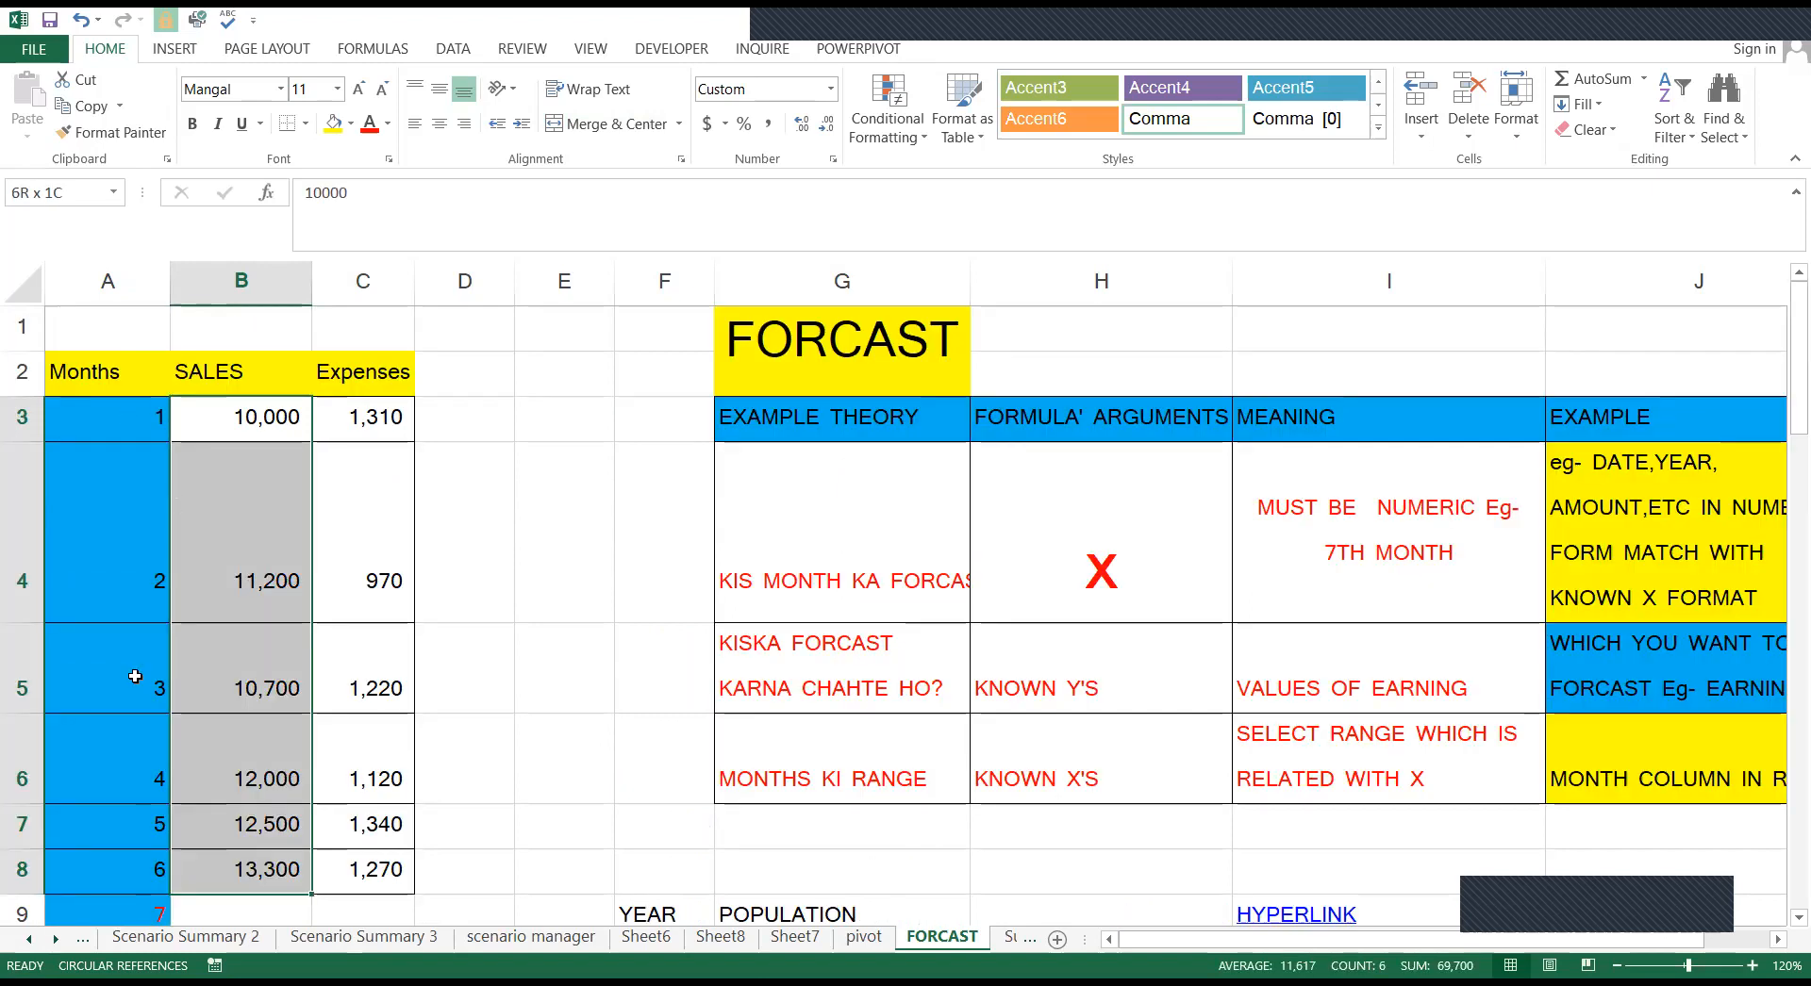
left_click_drag(127, 421, 135, 565)
left_click_drag(135, 830, 137, 830)
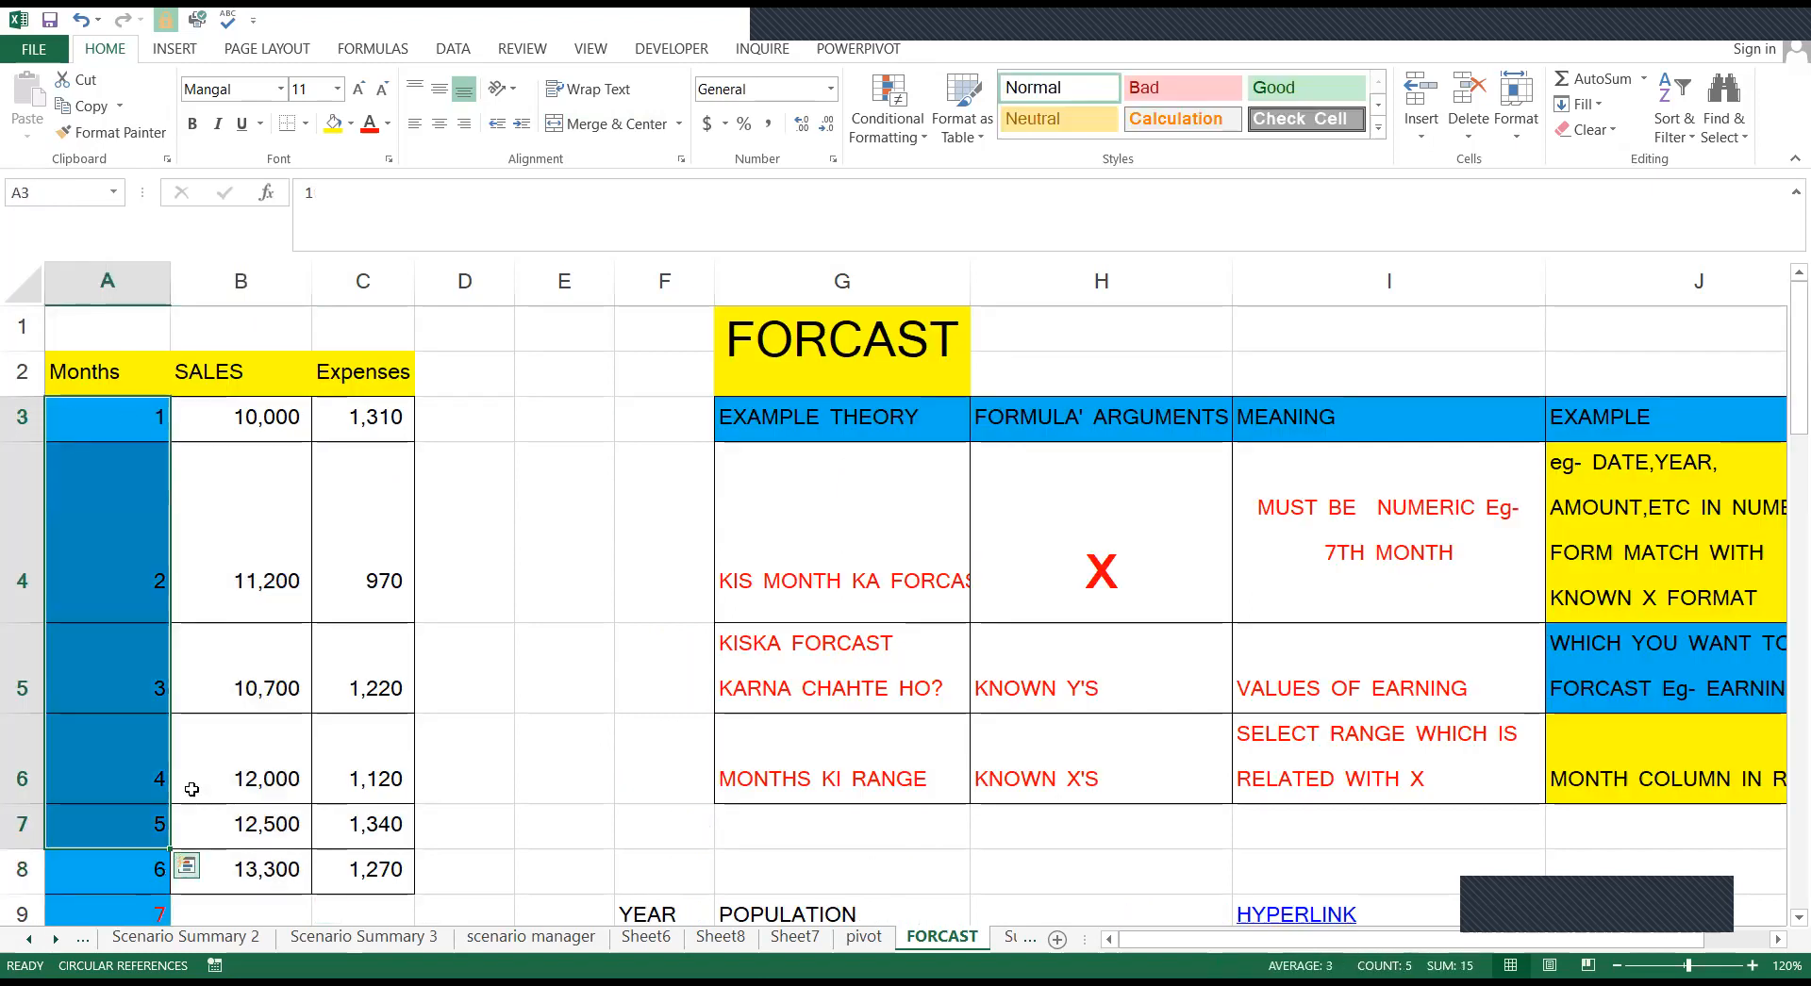
scroll(217, 792, "down", 1)
scroll(232, 716, "down", 1)
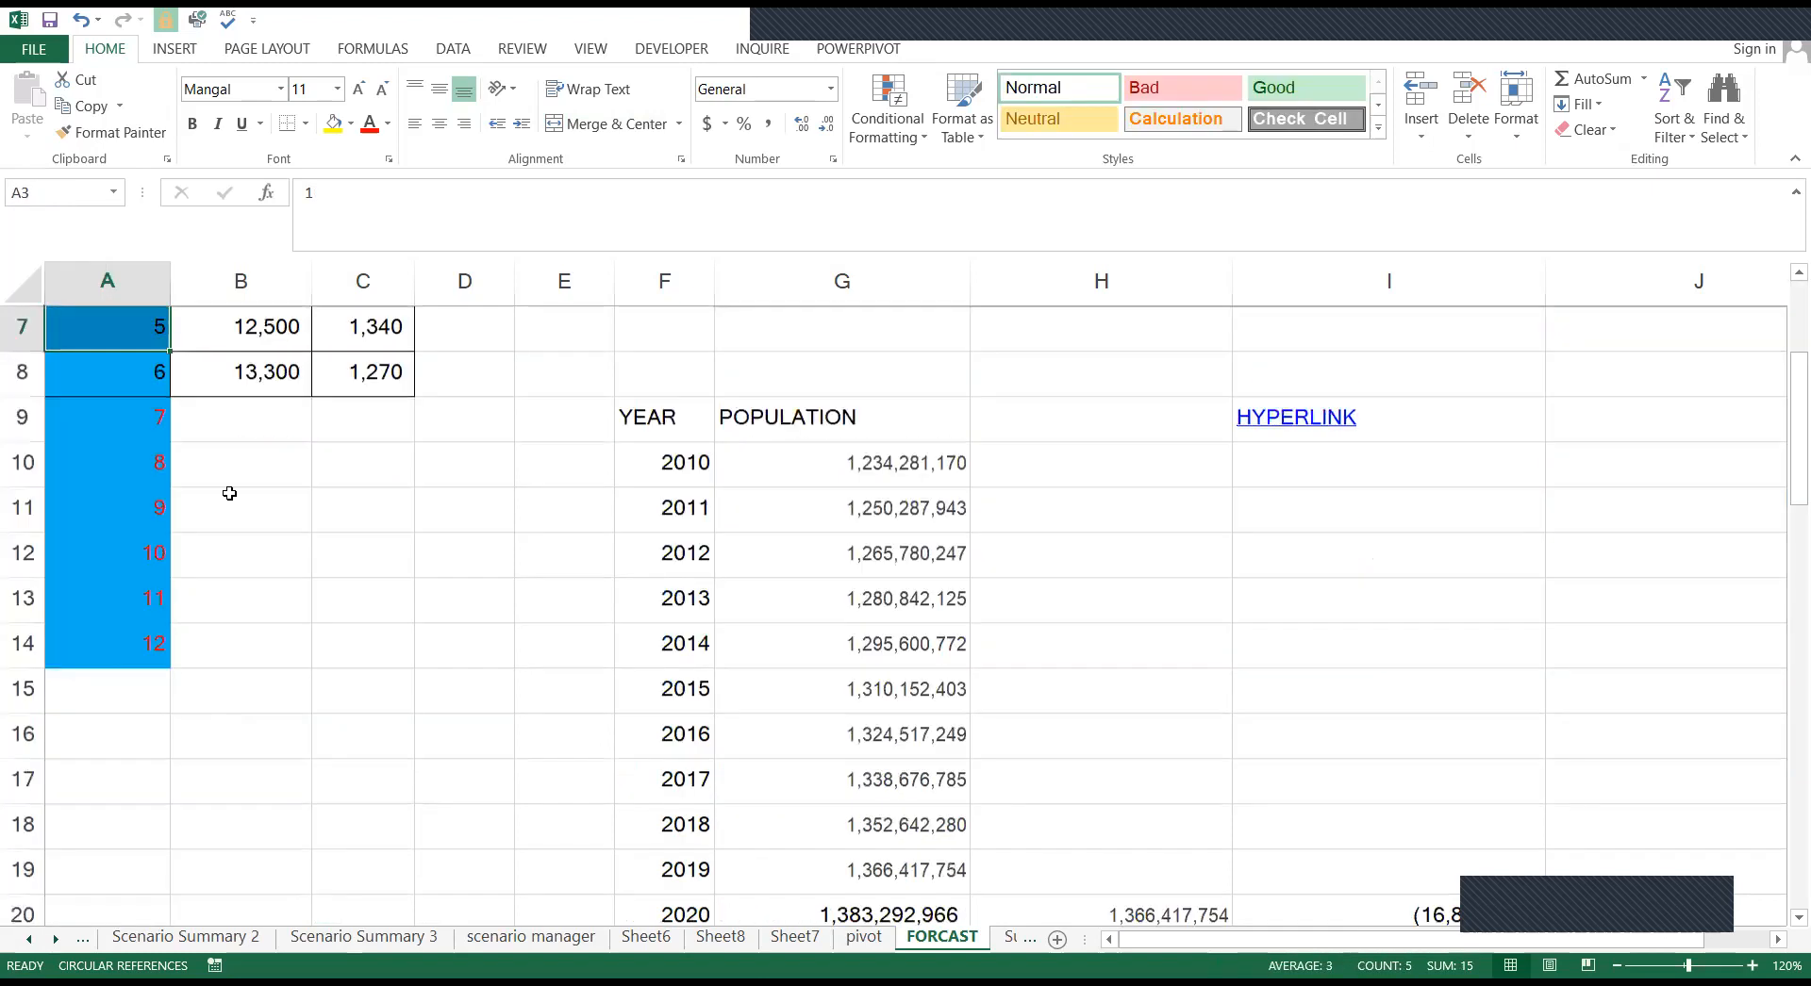
left_click(233, 405)
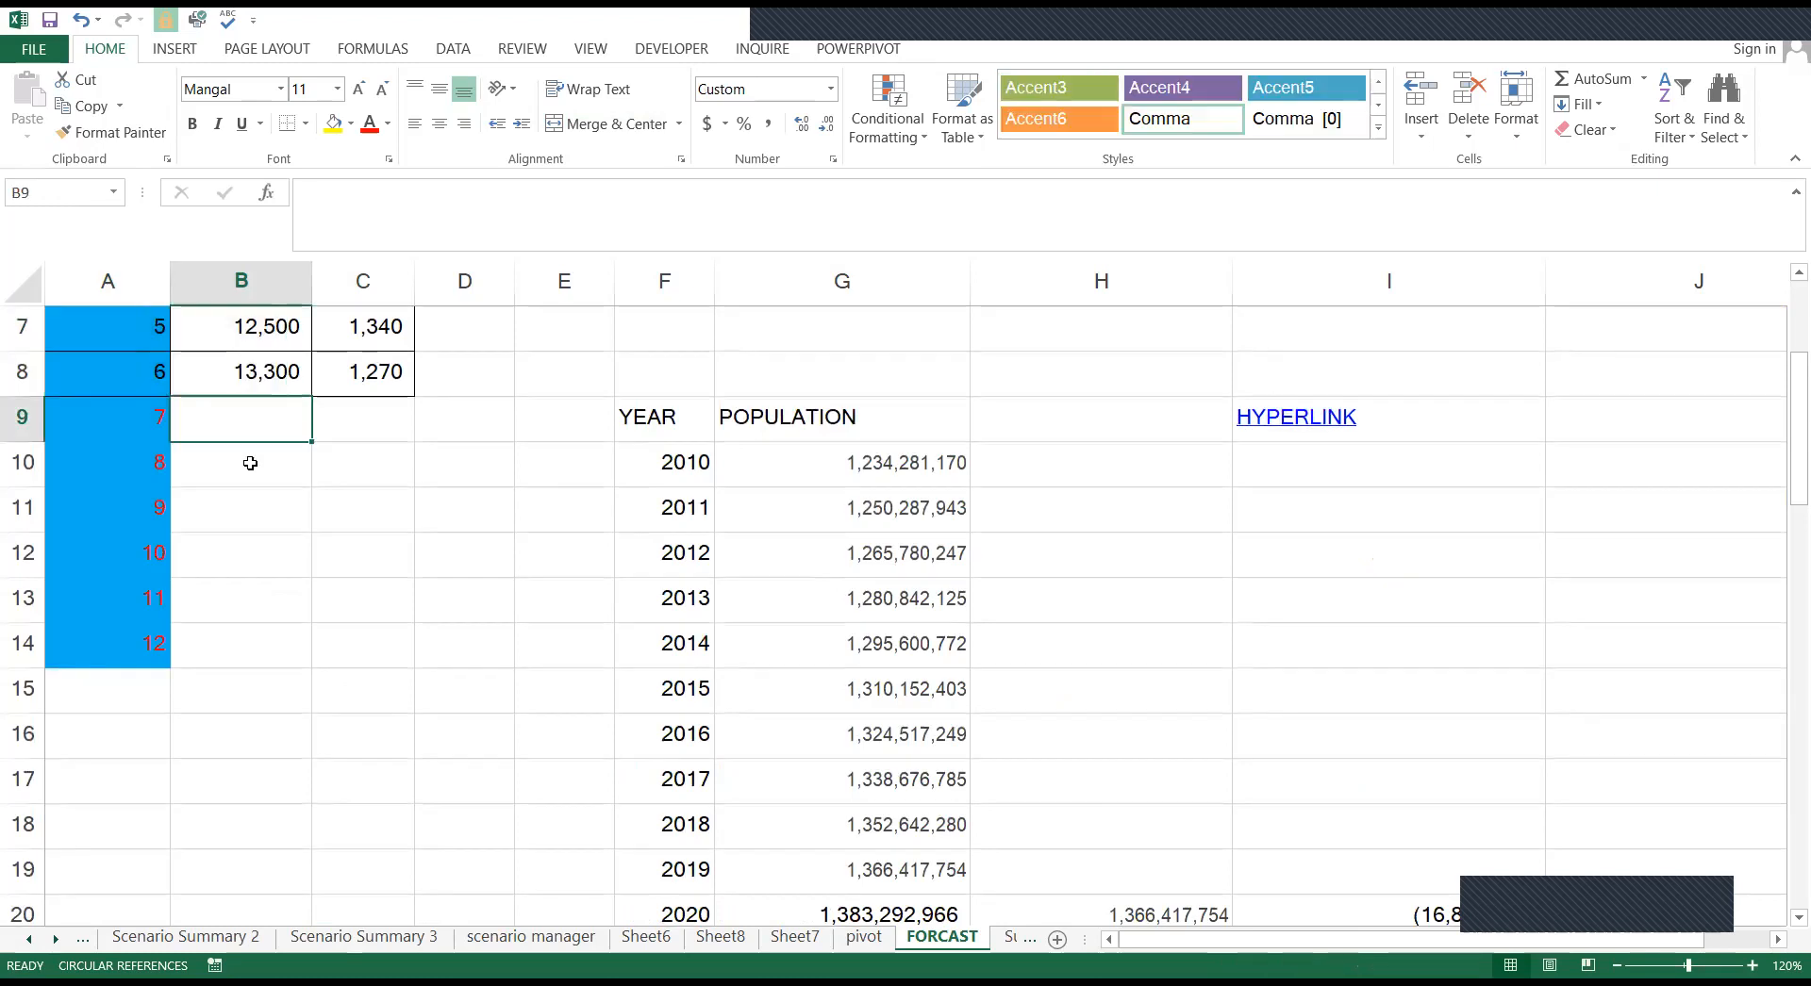
scroll(250, 463, "up", 2)
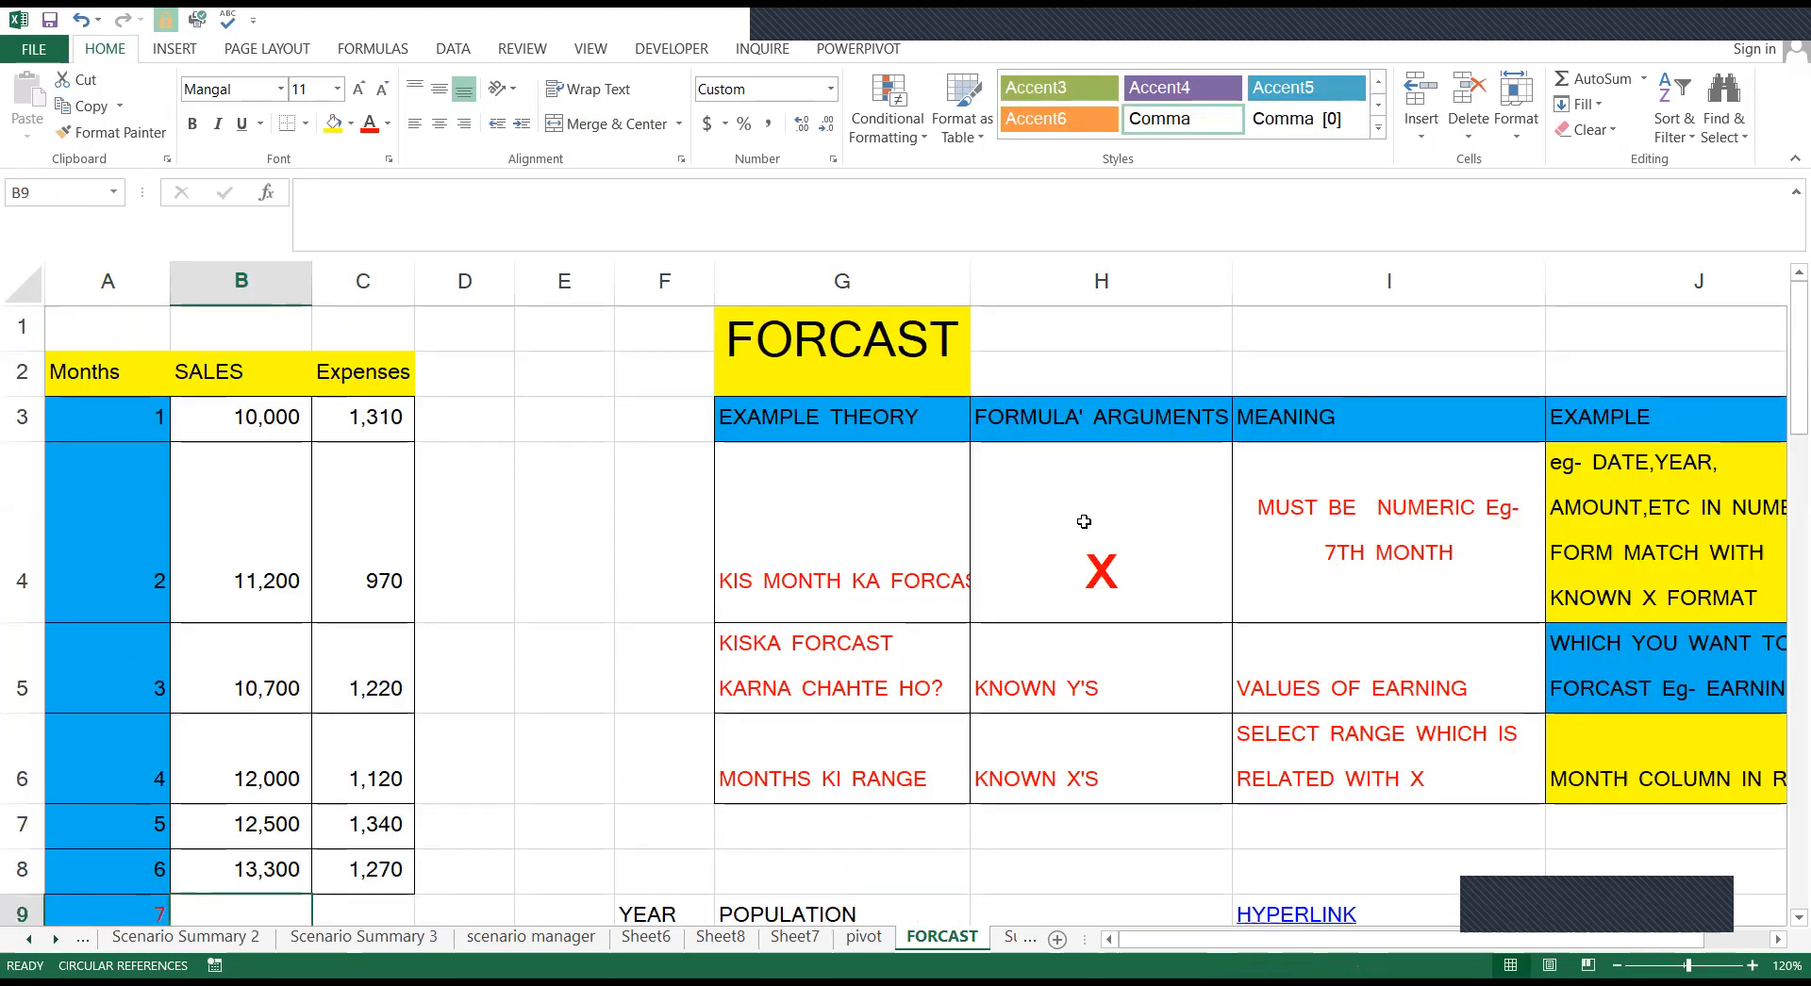
Examine the X argument in the formula arguments table and the month 7 cell it refers to
left_click(1069, 558)
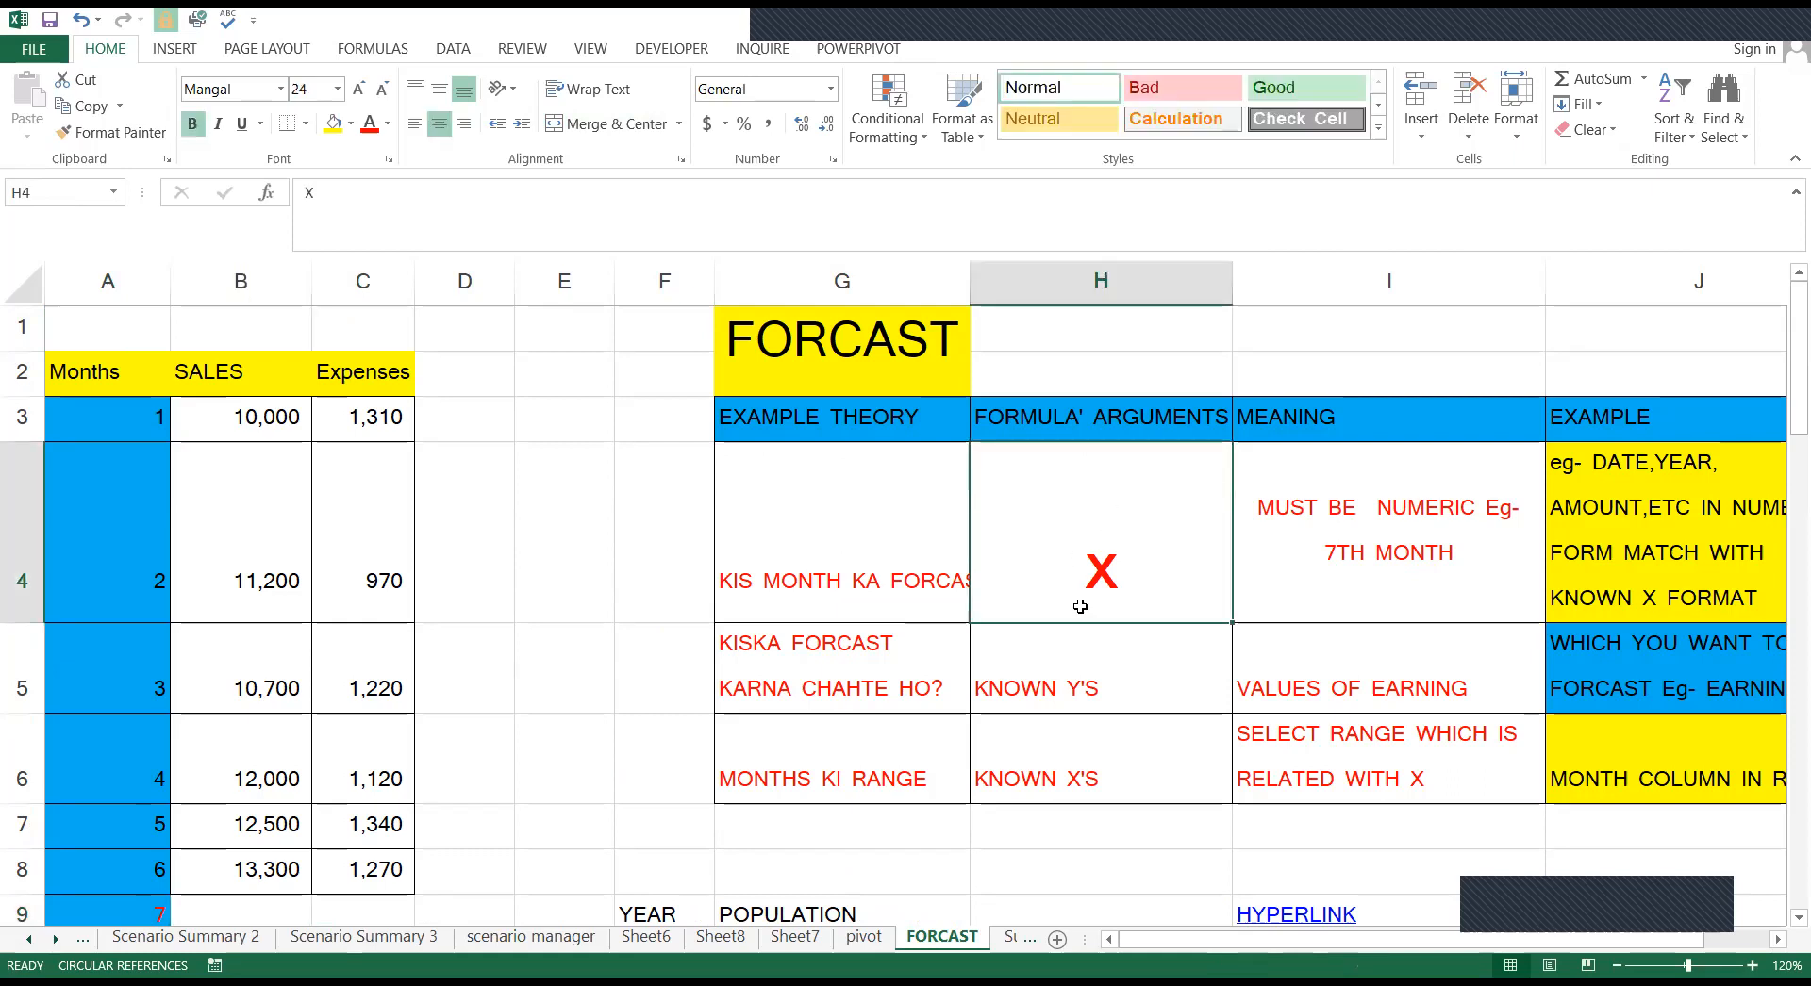
left_click(542, 463)
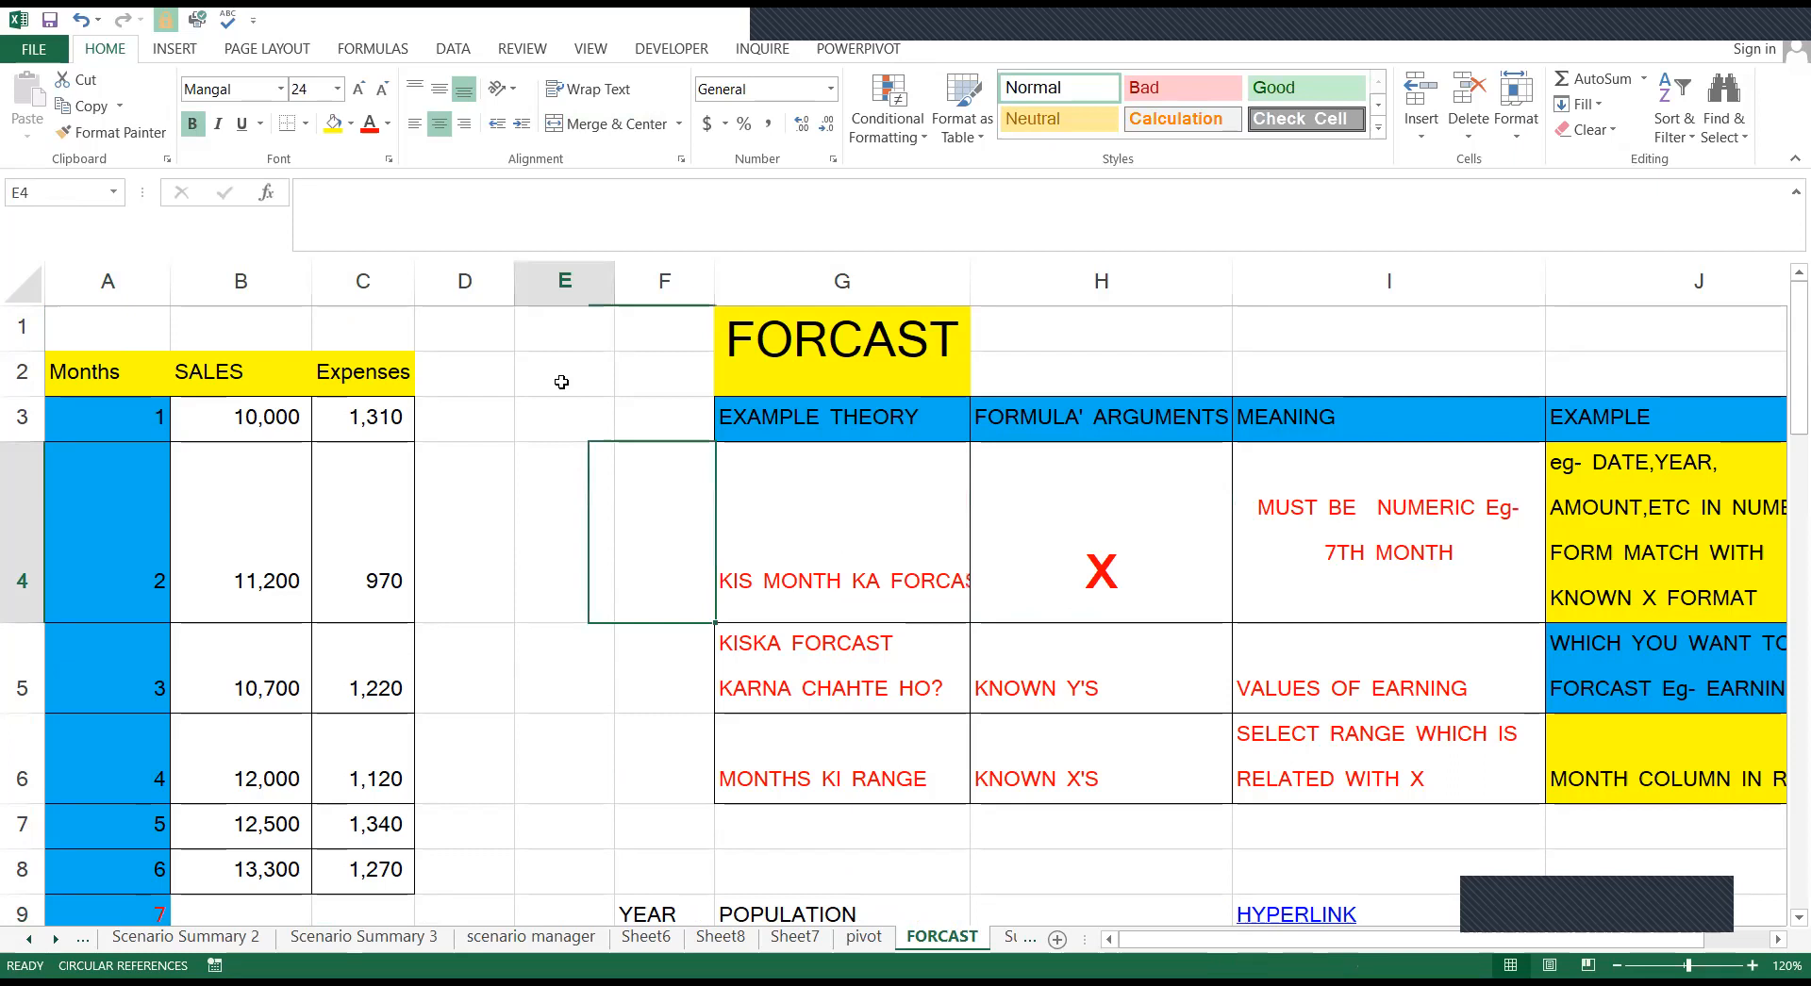
left_click(561, 382)
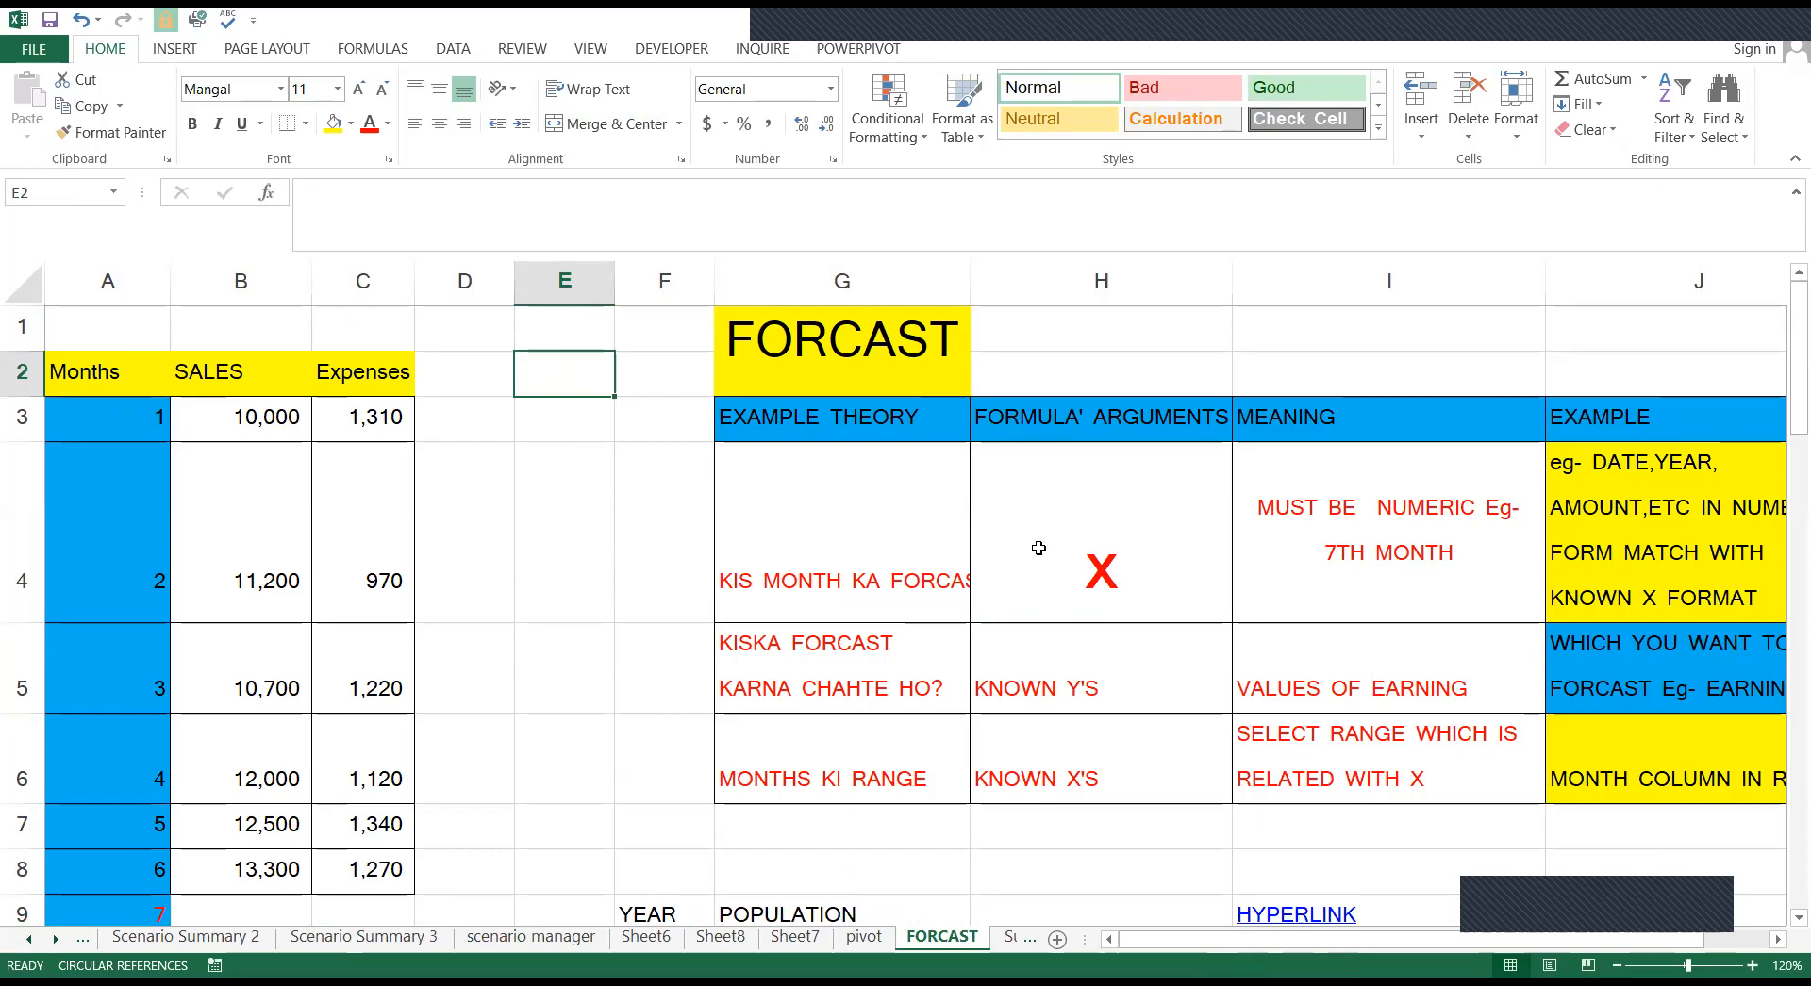
left_click(1074, 549)
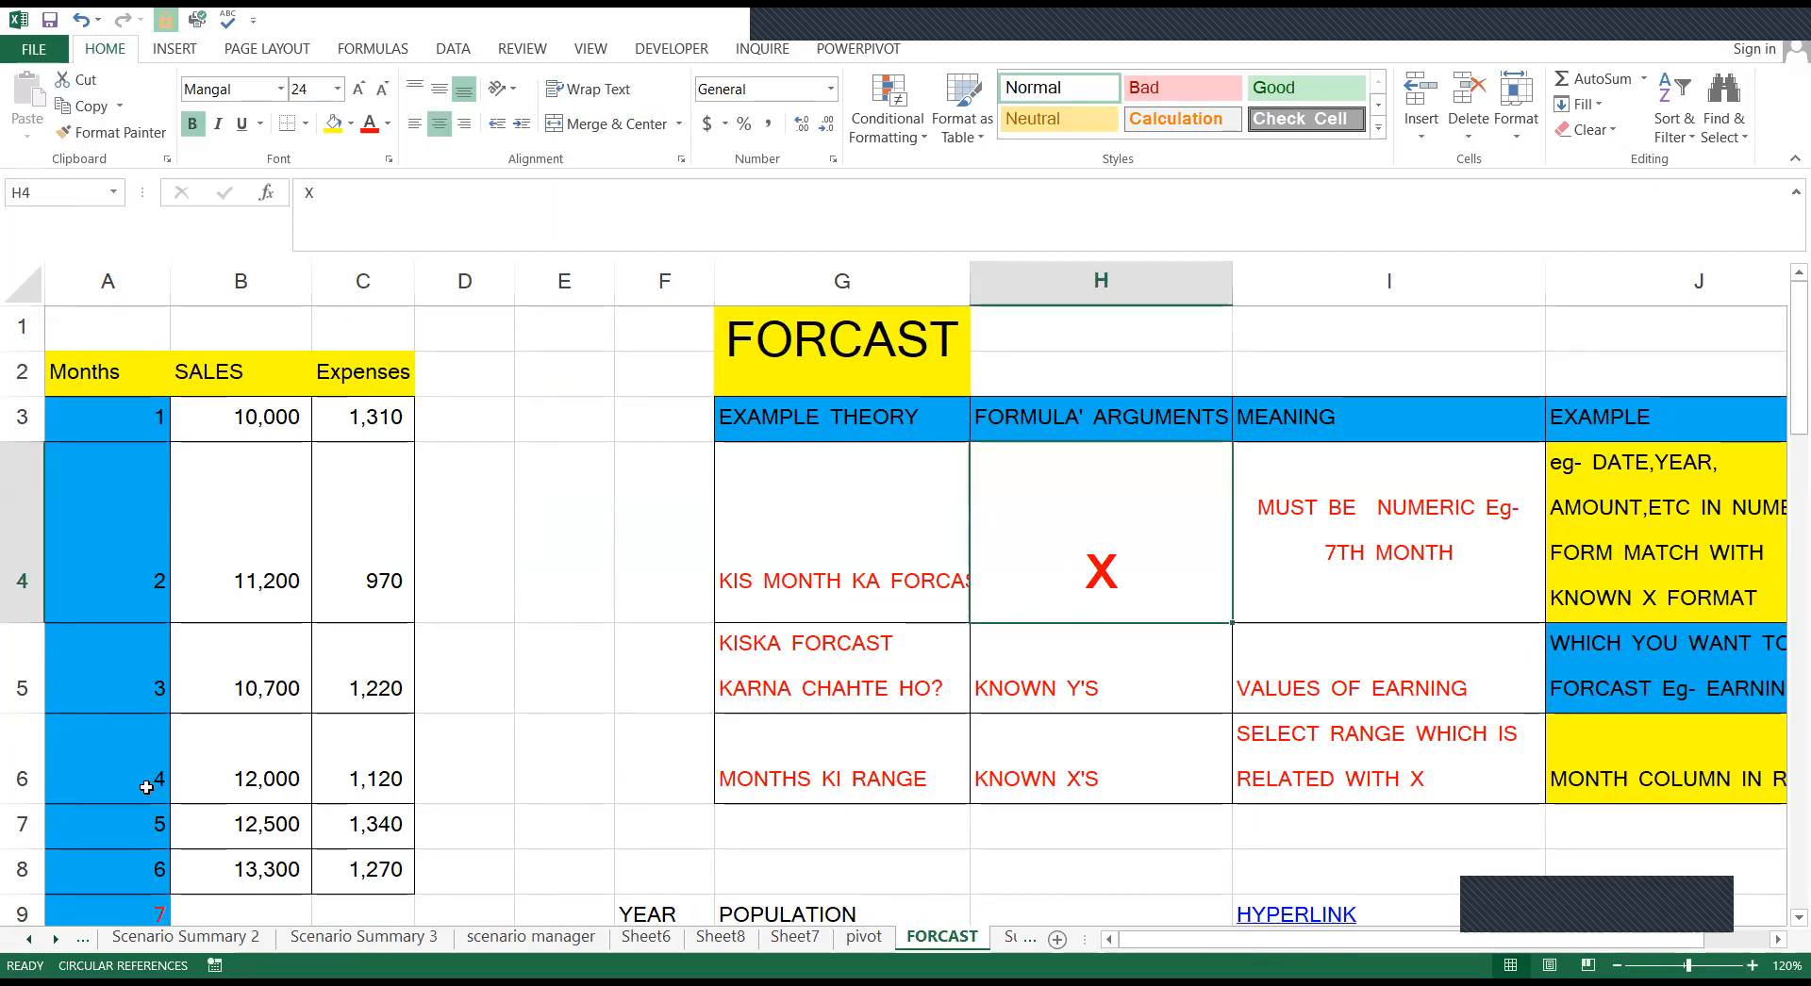
scroll(147, 787, "down", 1)
left_click(146, 788)
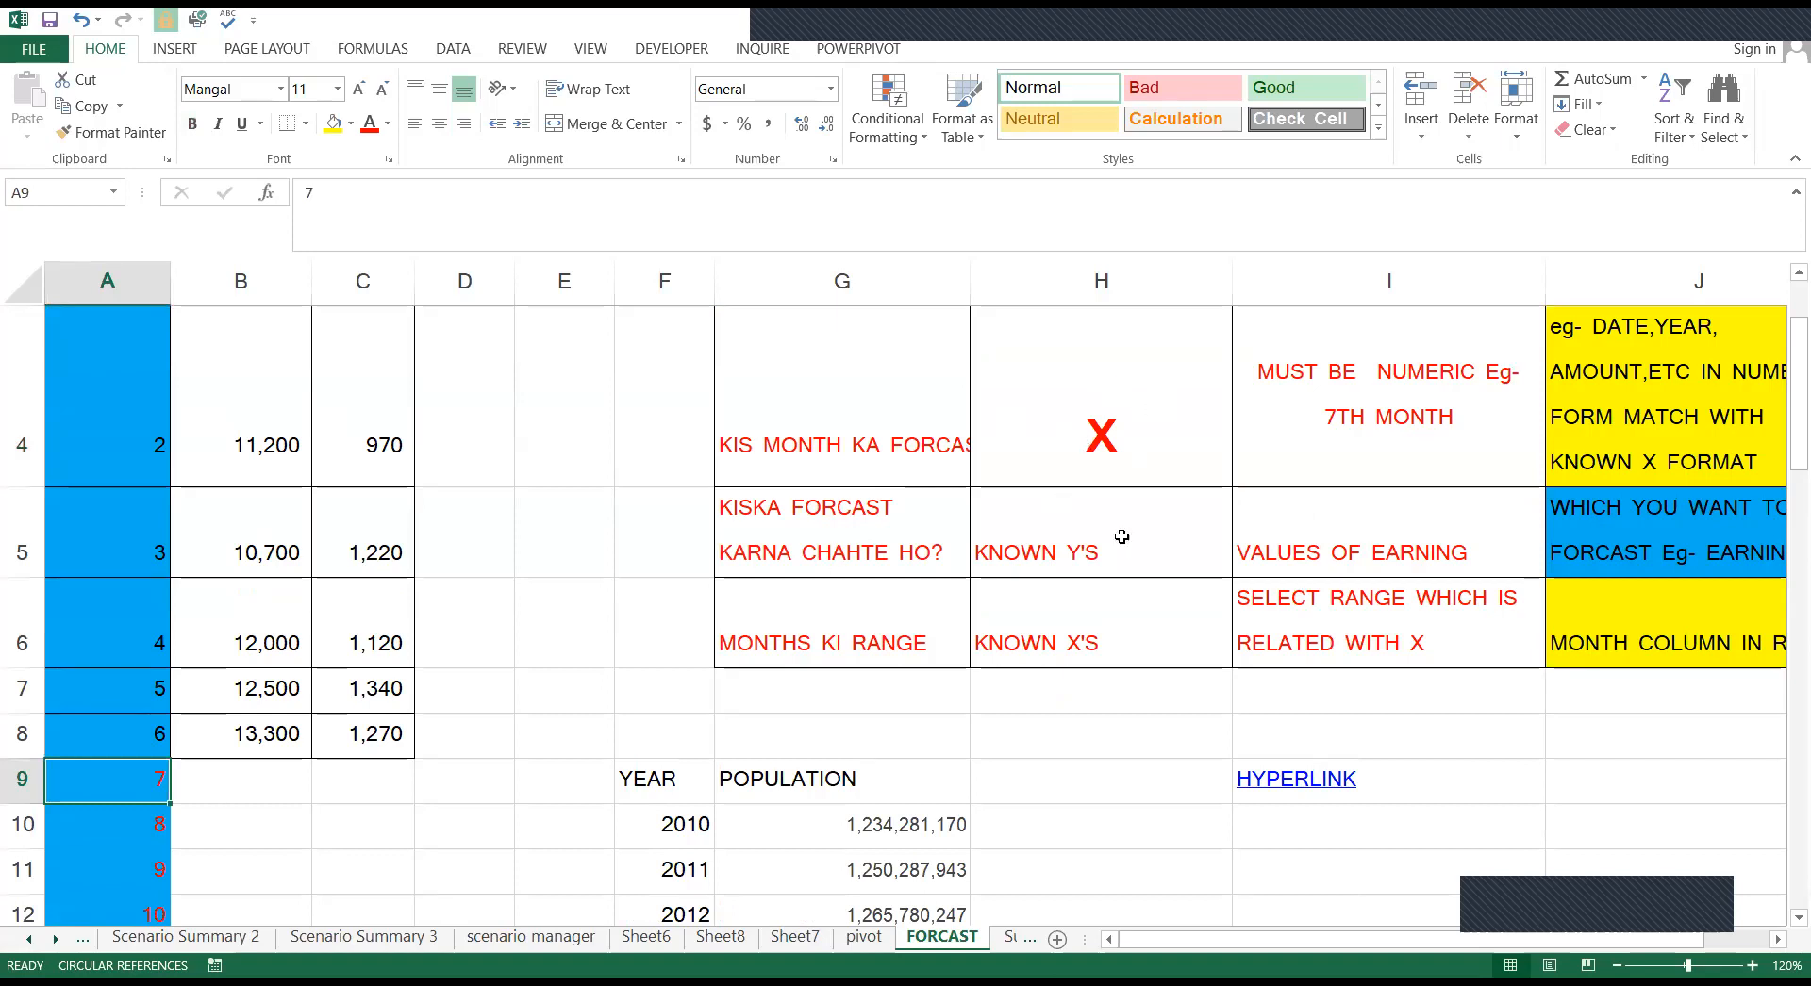
Examine the KNOWN Y'S argument and the range of SALES values that it stands for
left_click(1046, 569)
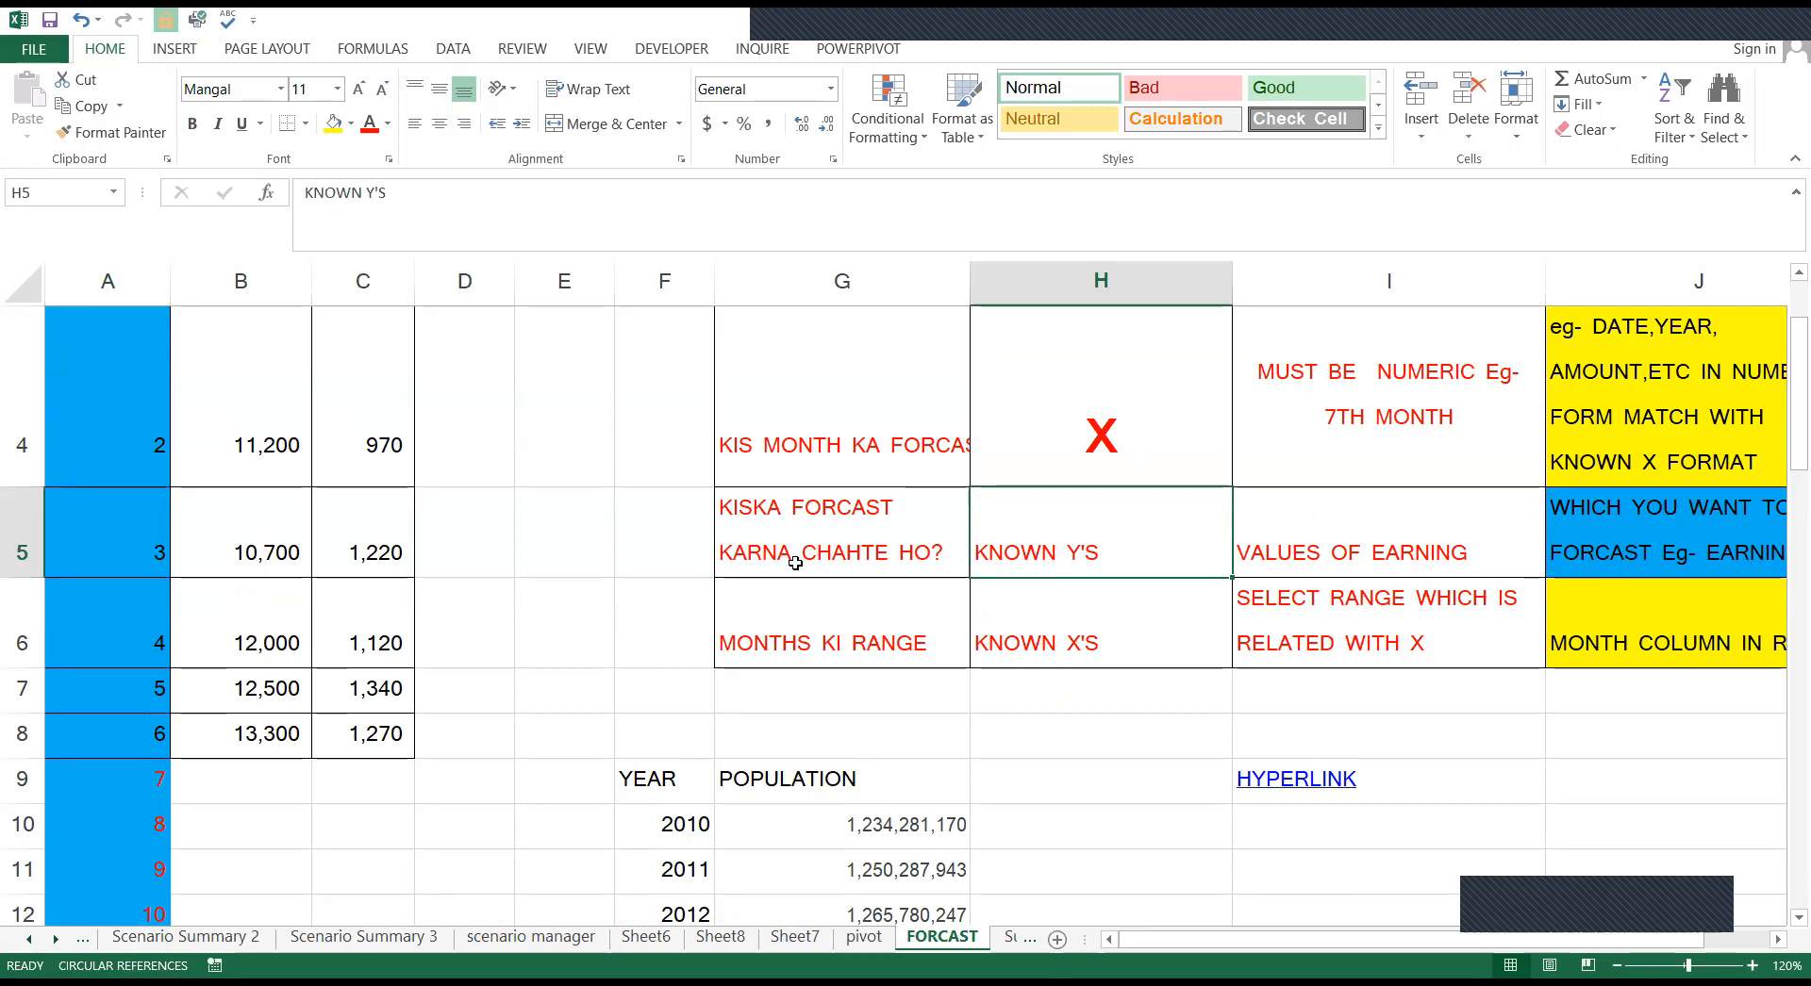
scroll(795, 563, "up", 1)
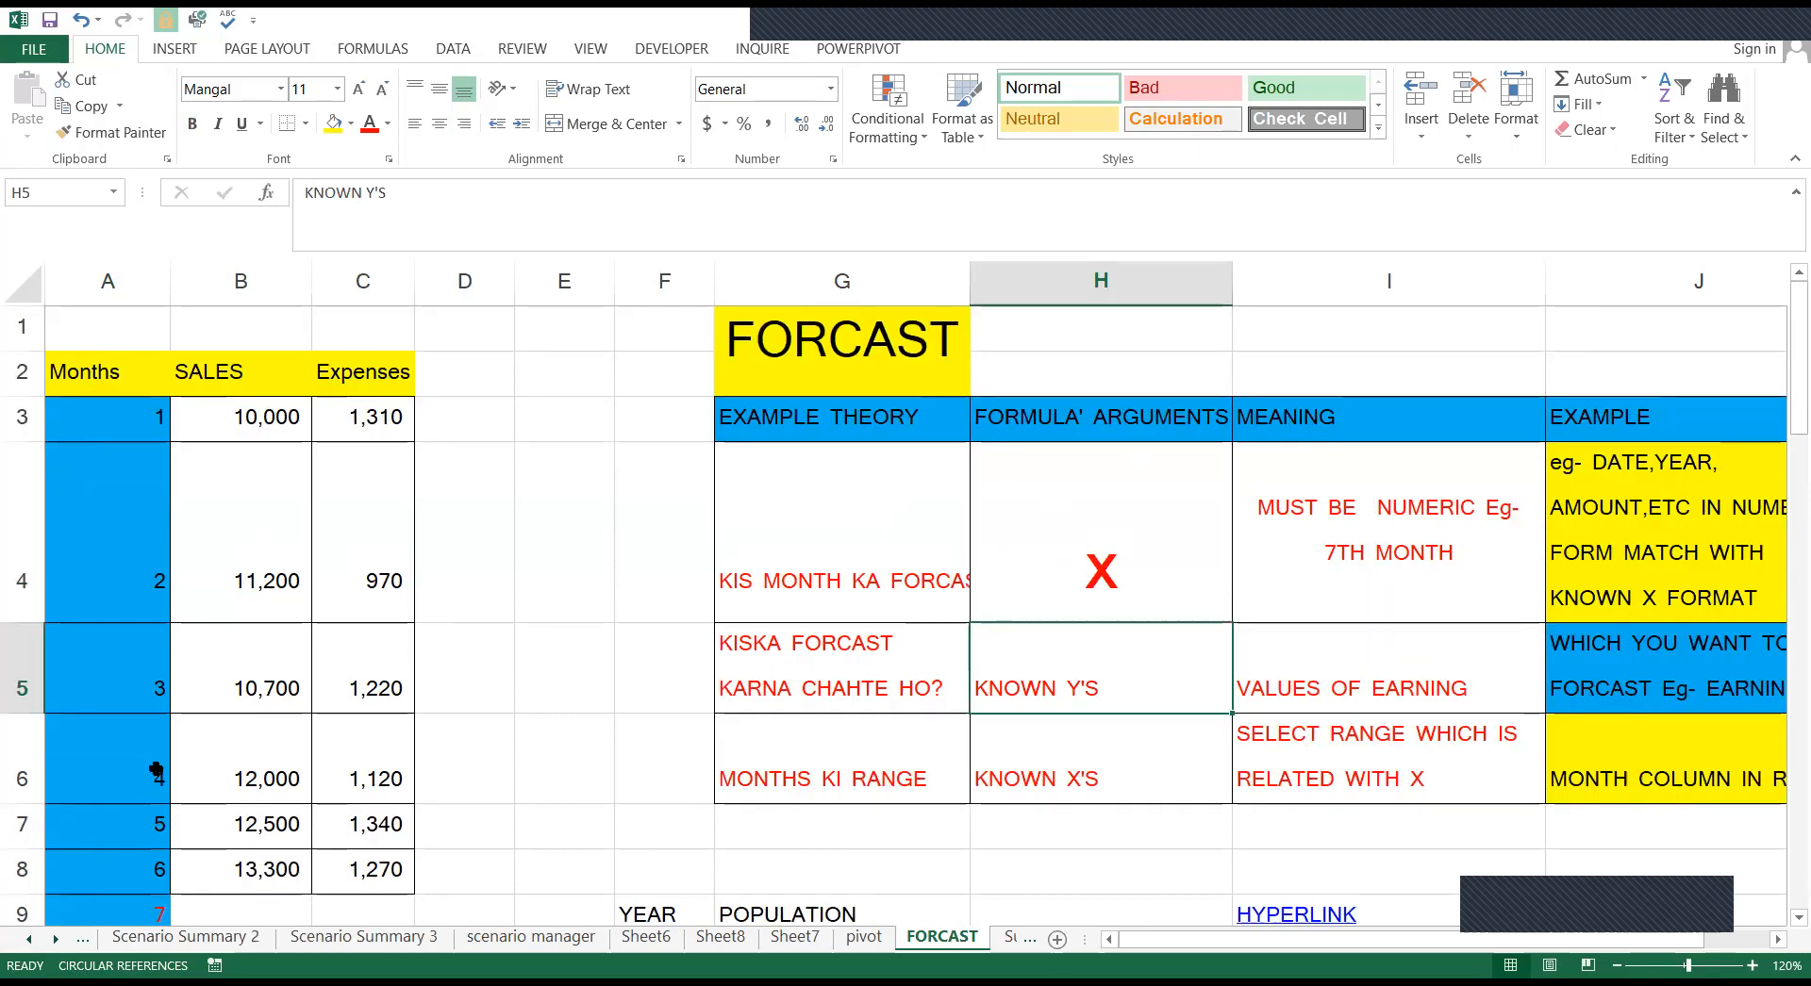
scroll(155, 771, "down", 1)
left_click(151, 773)
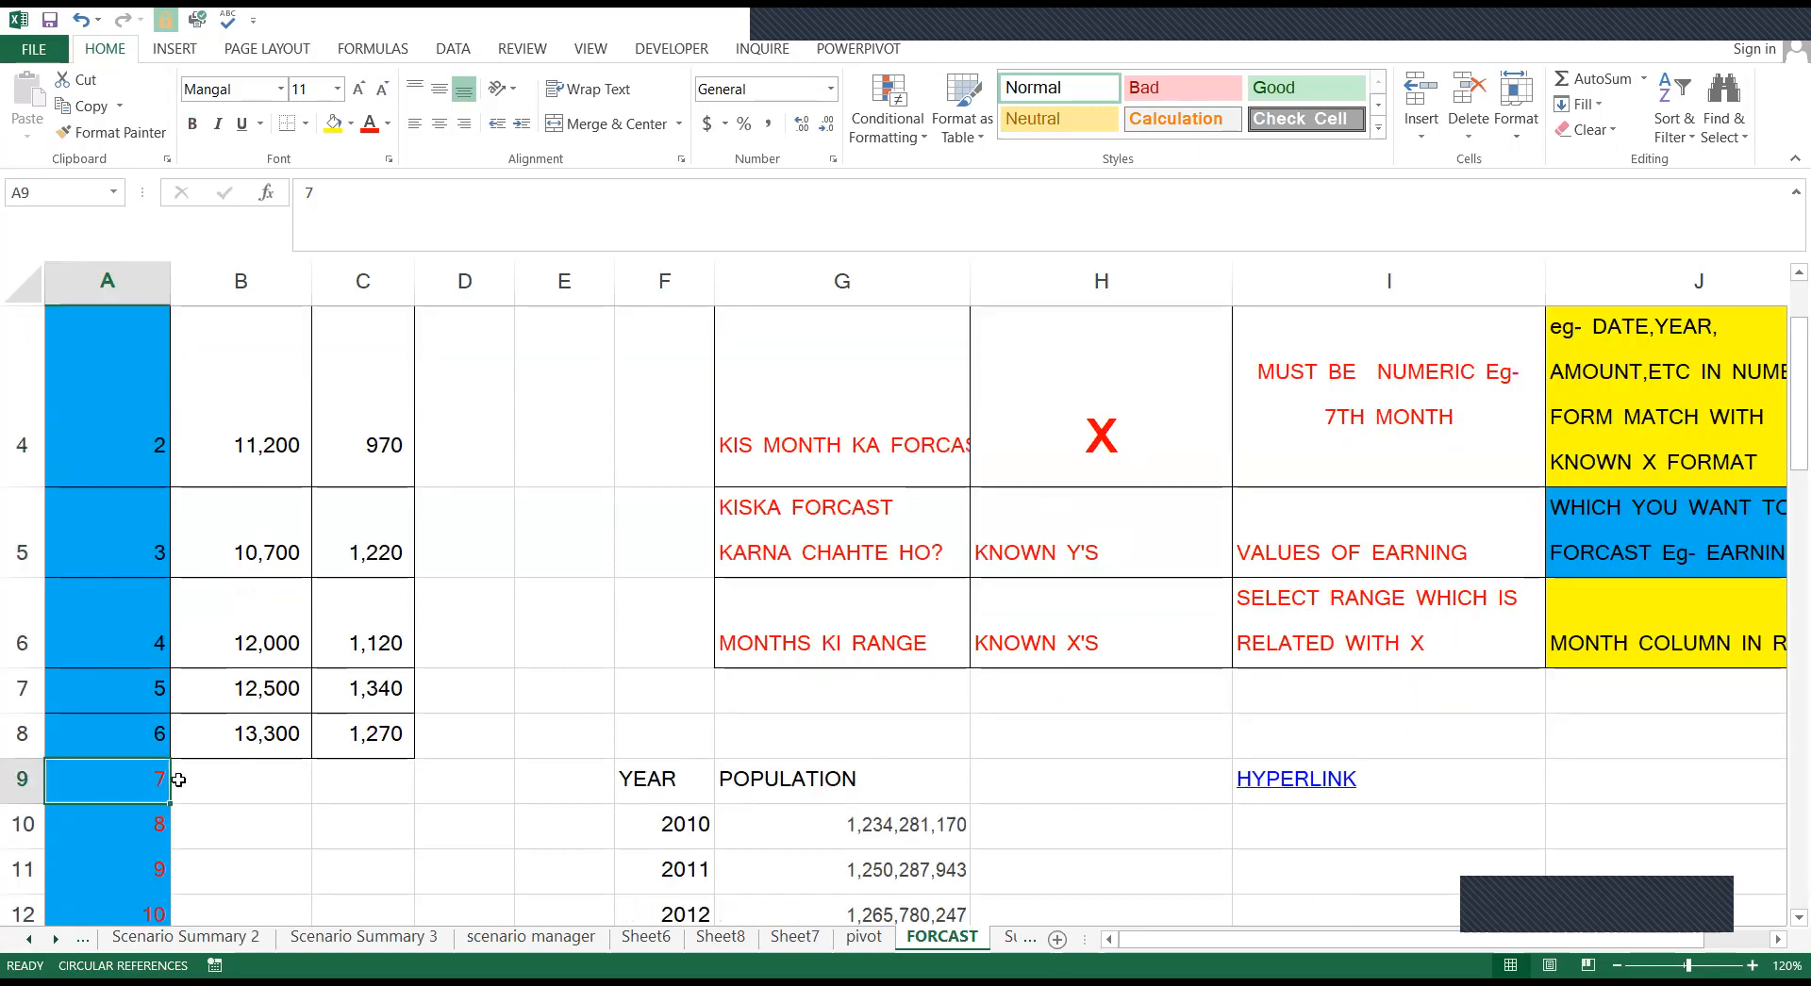
left_click(991, 526)
scroll(273, 452, "up", 1)
left_click_drag(273, 421, 278, 841)
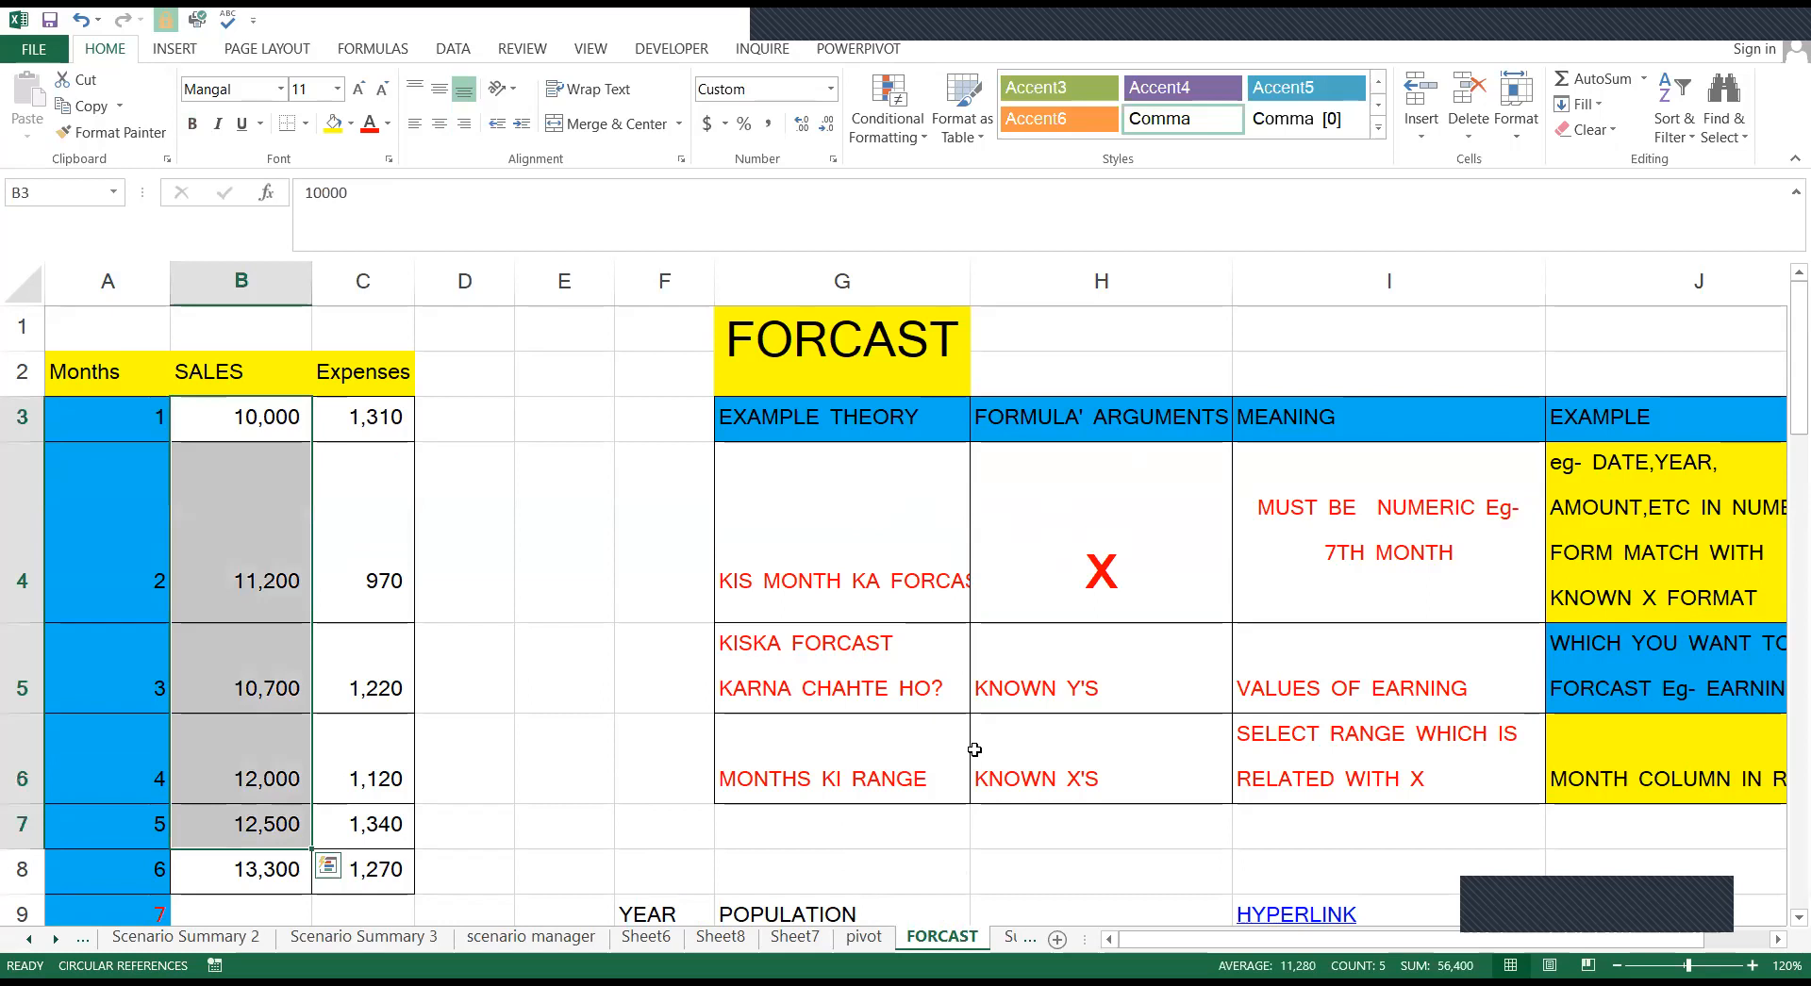
Examine the KNOWN X'S argument and the range of known months that it stands for
left_click(1072, 781)
scroll(377, 781, "down", 1)
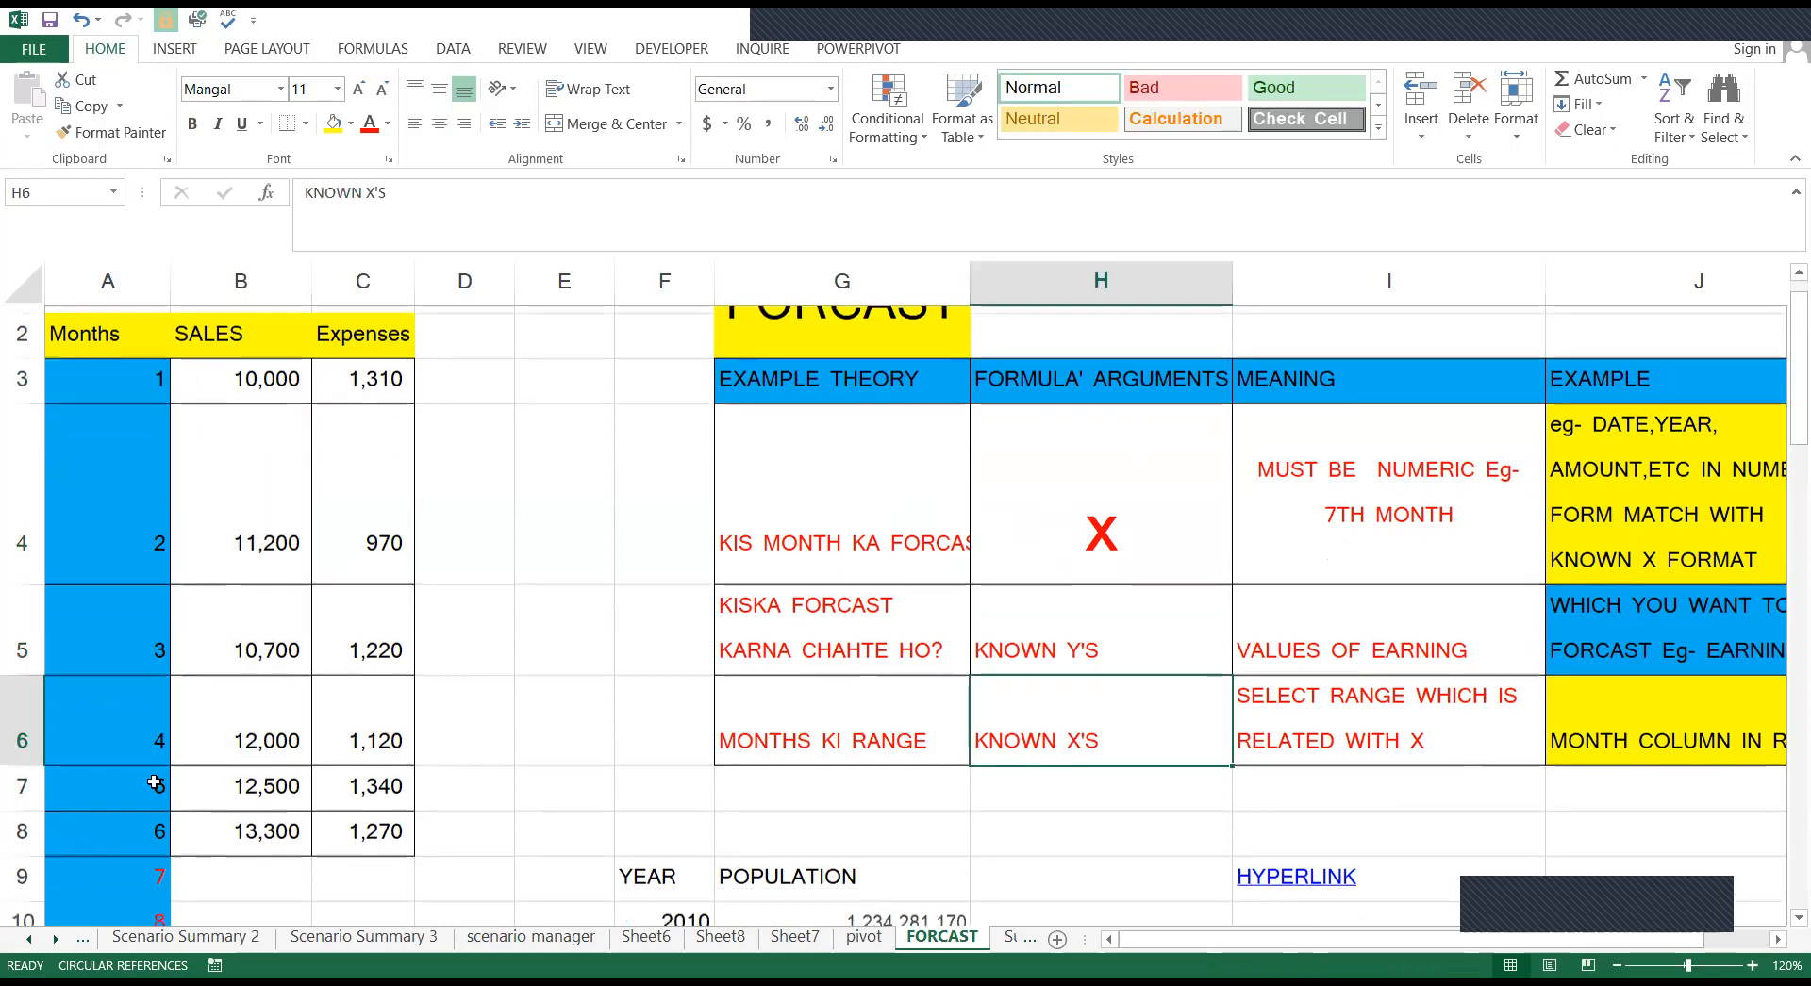
scroll(154, 782, "down", 2)
left_click(154, 782)
scroll(153, 767, "down", 3)
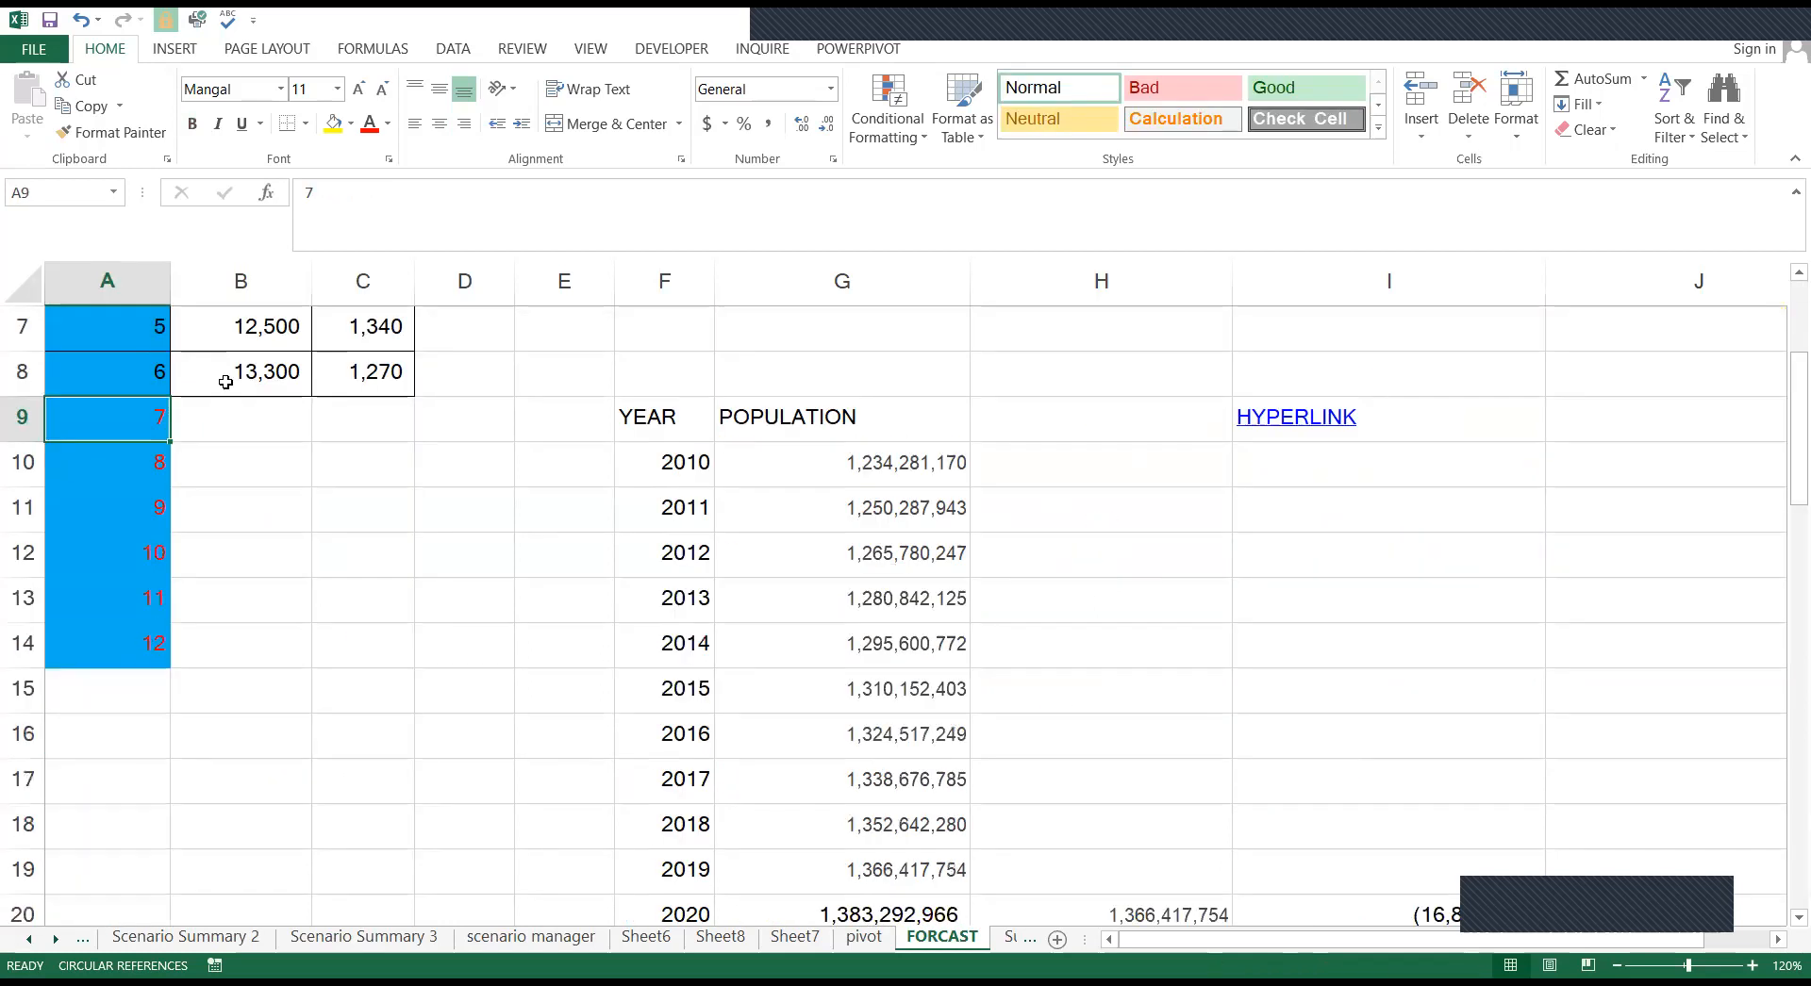
scroll(202, 381, "up", 1)
scroll(147, 434, "up", 1)
left_click(147, 432)
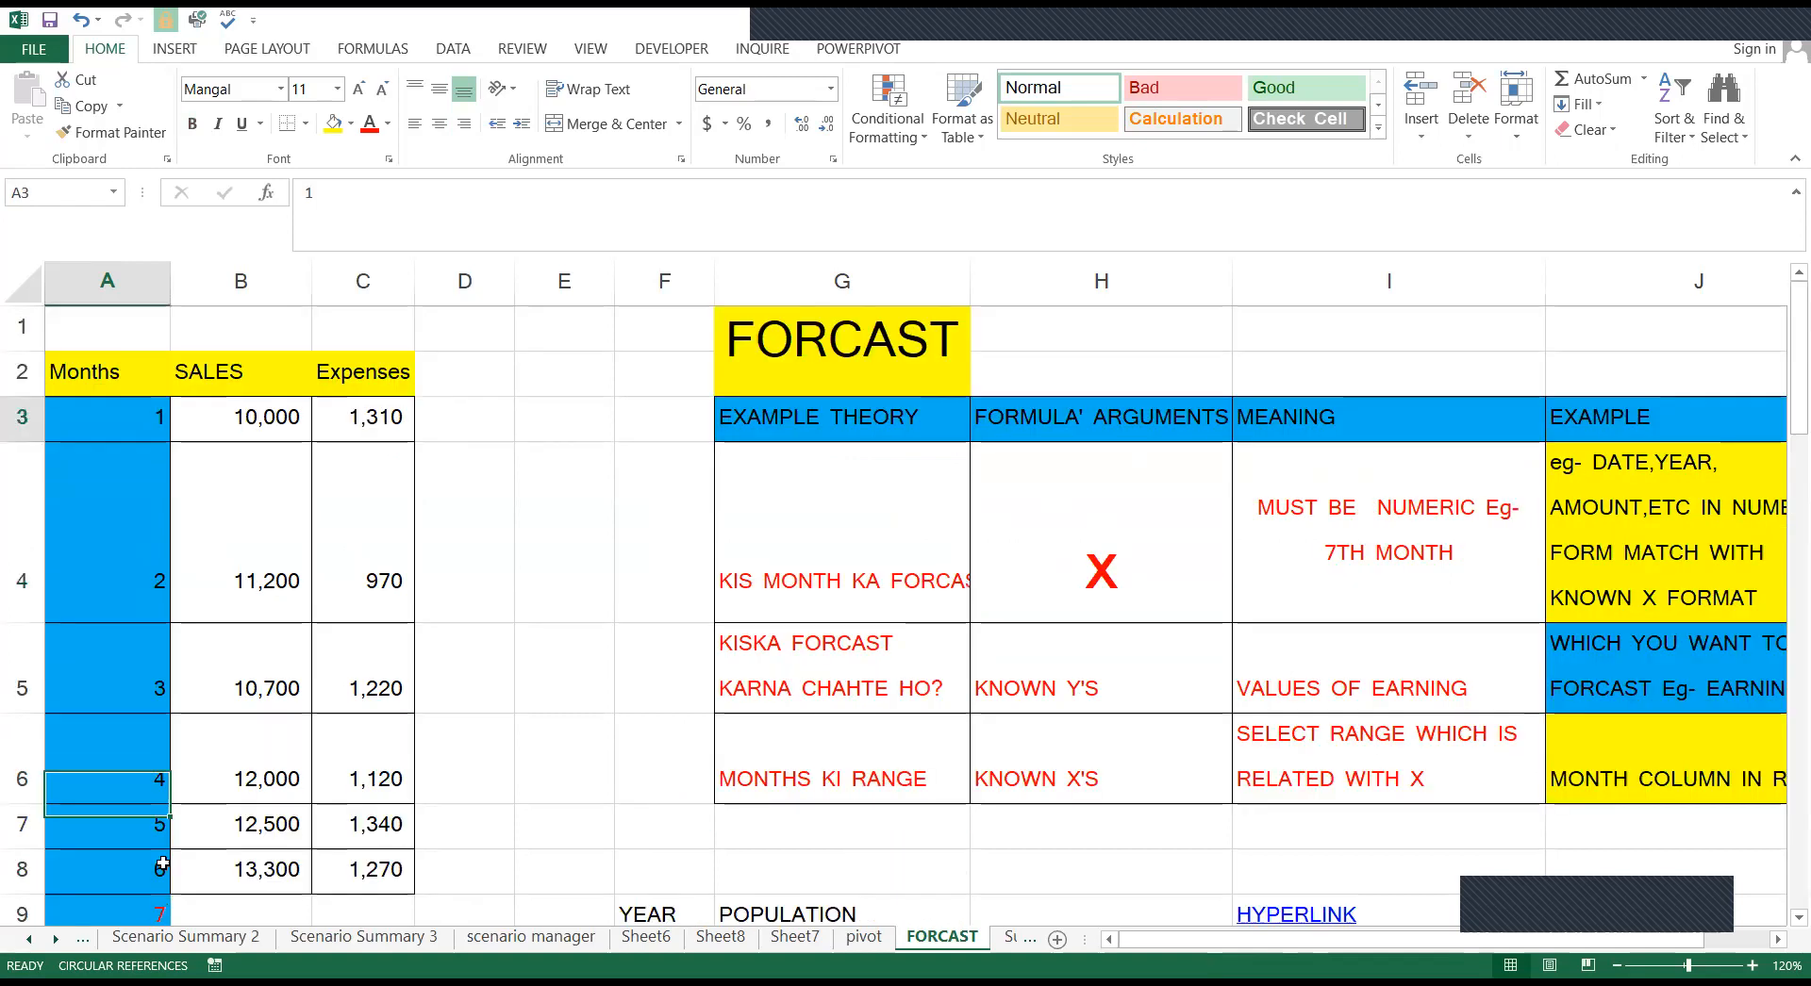
left_click_drag(163, 864, 167, 869)
scroll(257, 809, "down", 1)
left_click(257, 809)
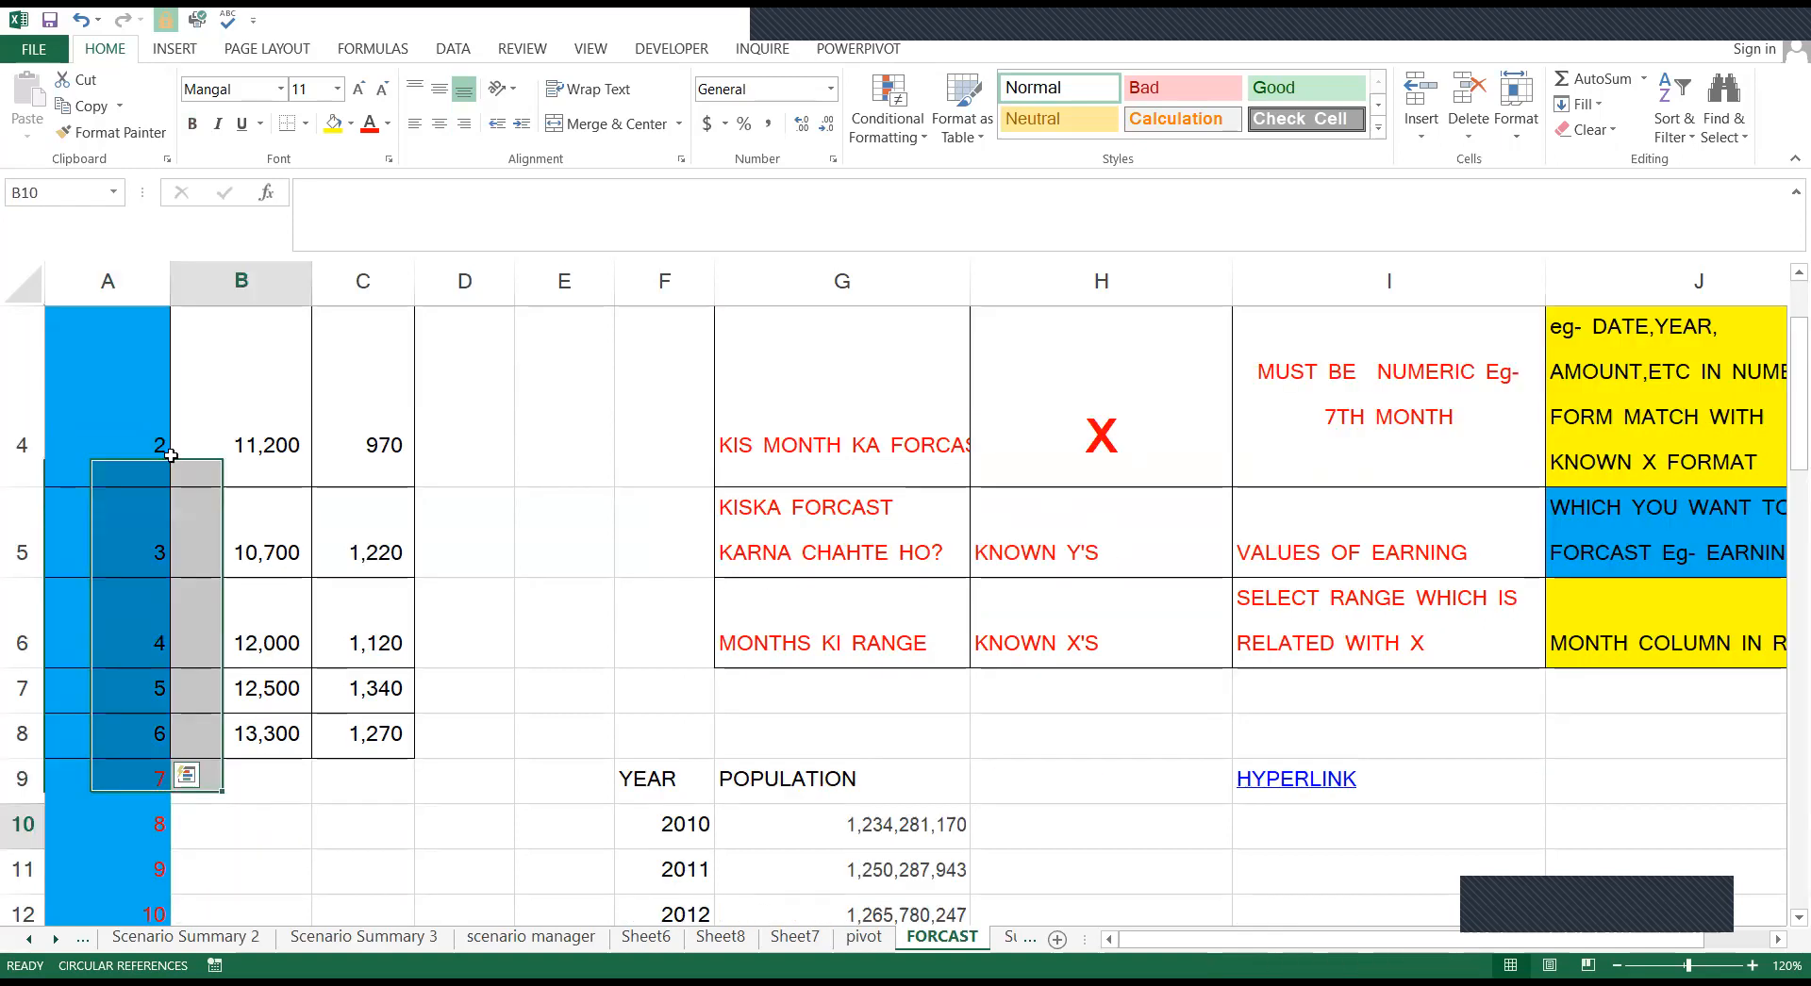
Freeze the worksheet panes above row 3 to keep the title and column headers in view
scroll(108, 435, "up", 1)
left_click(108, 434)
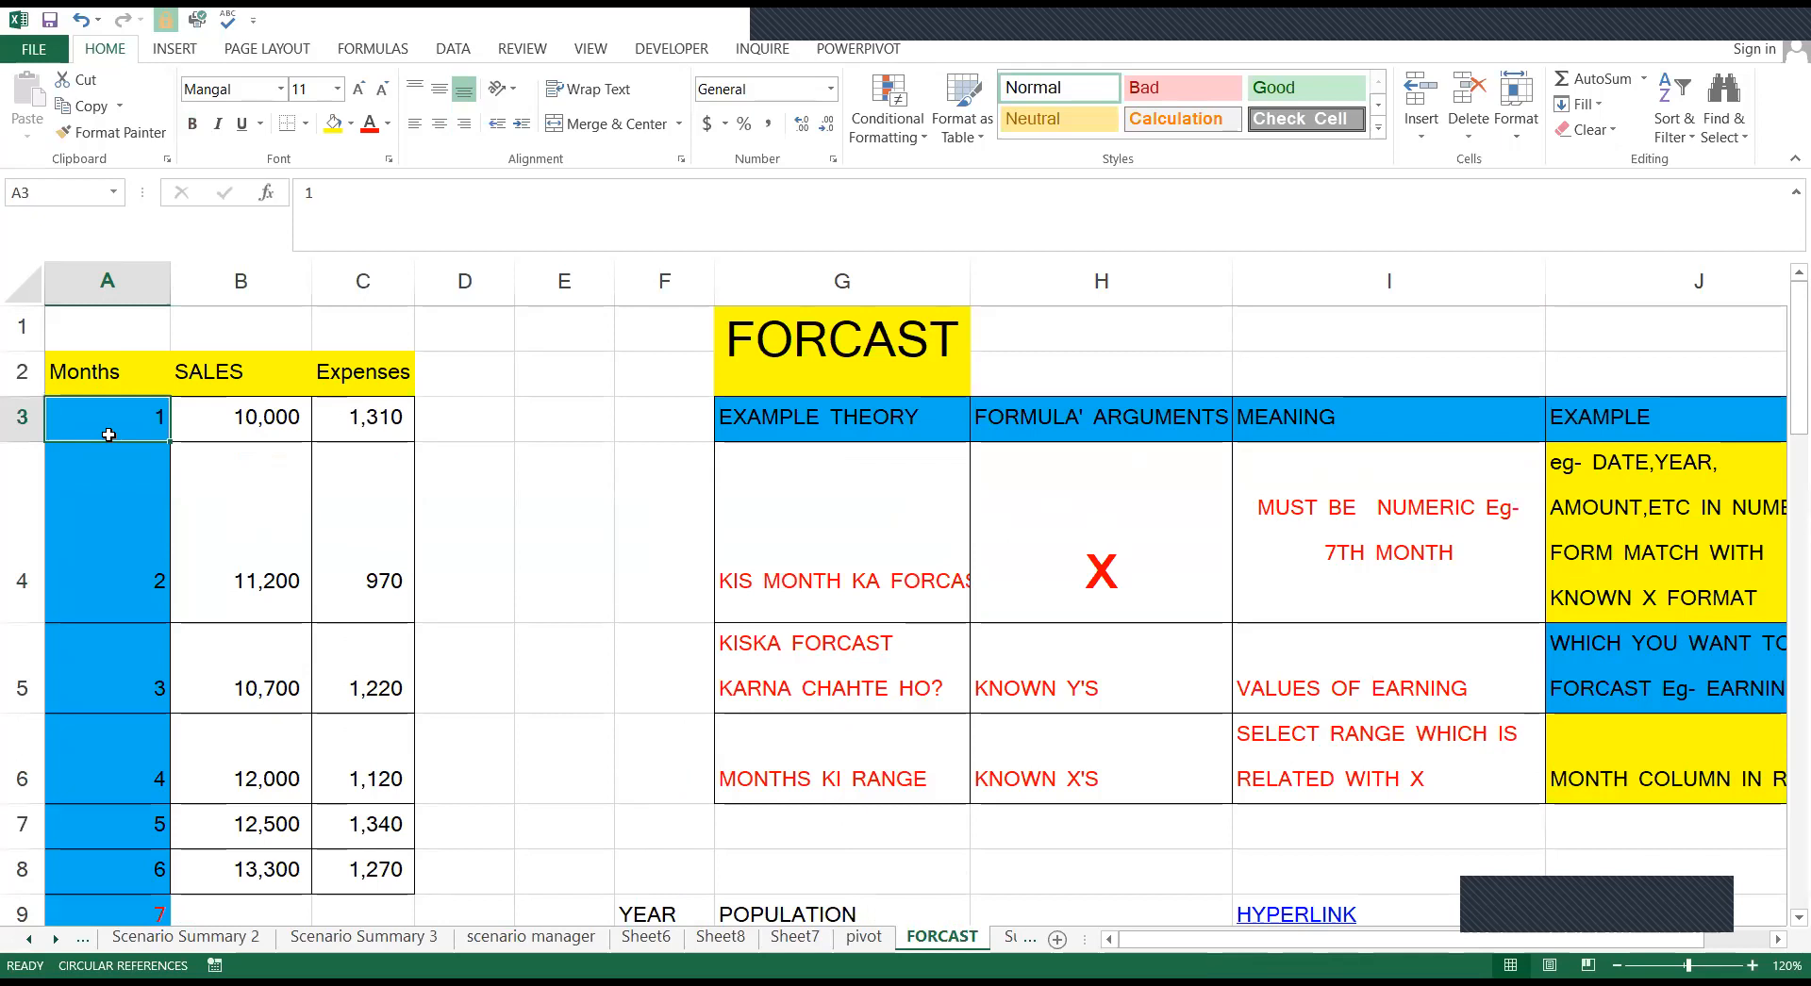
key("alt")
key("w")
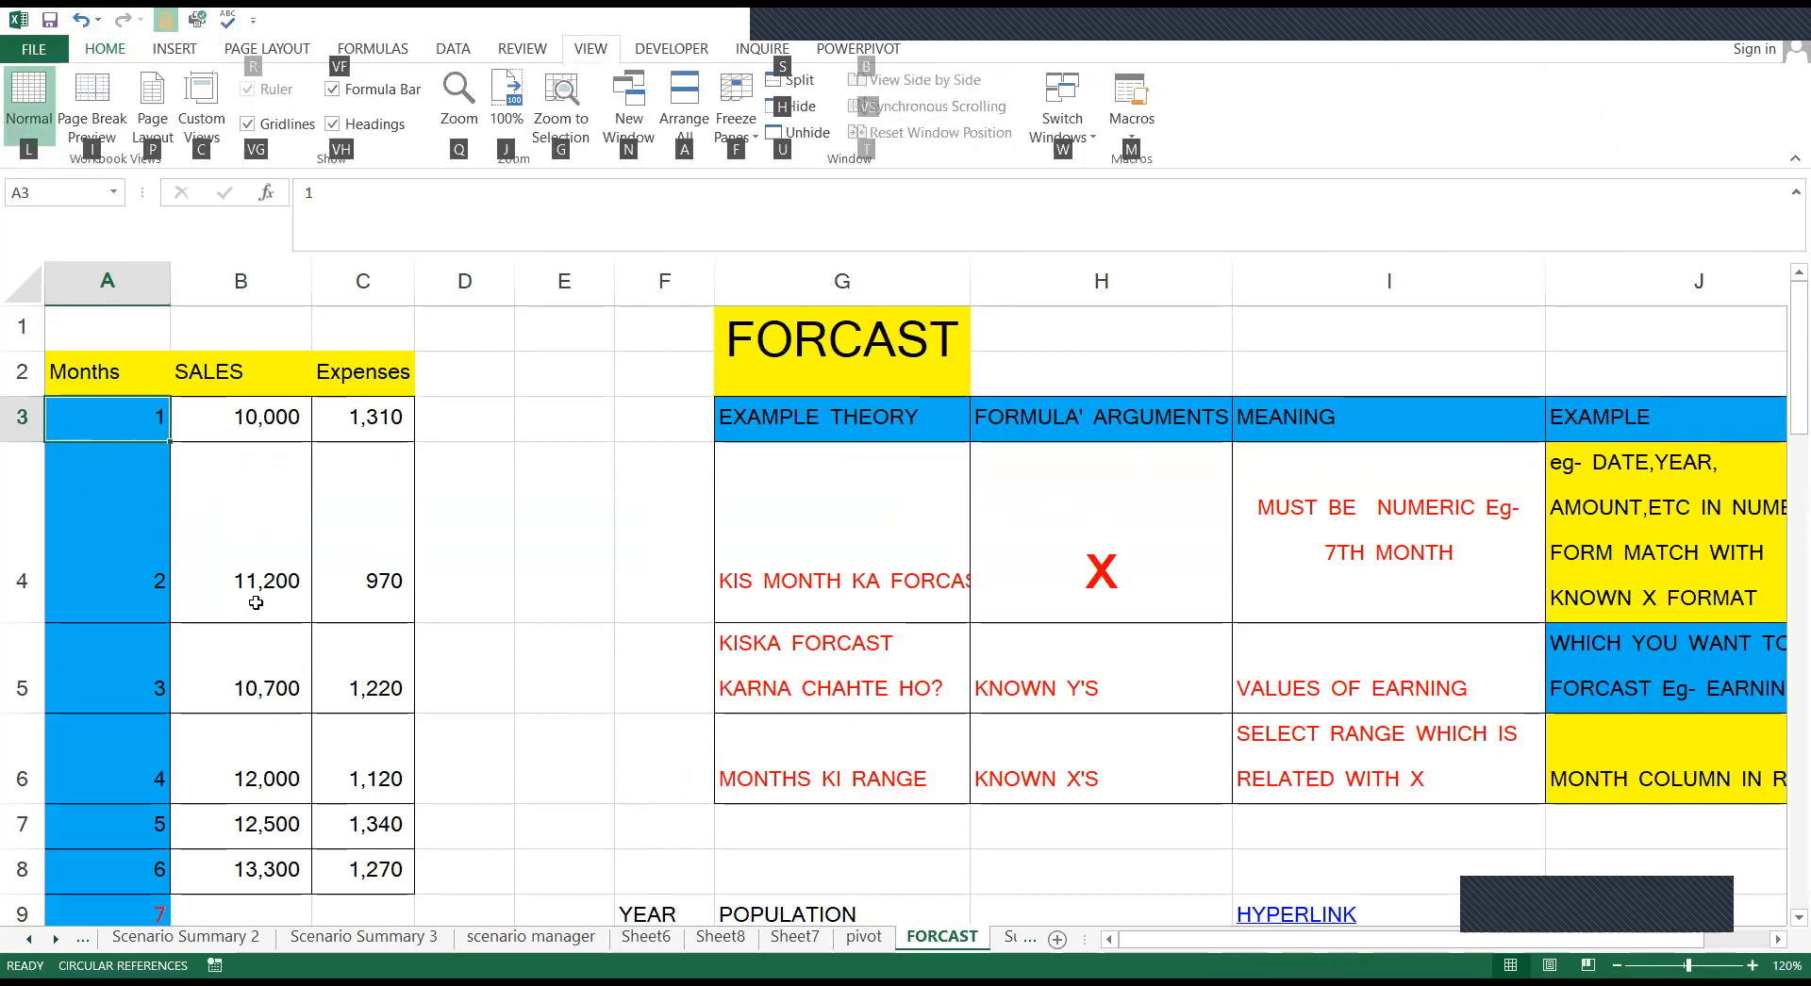
key("f")
key("f")
scroll(248, 596, "down", 1)
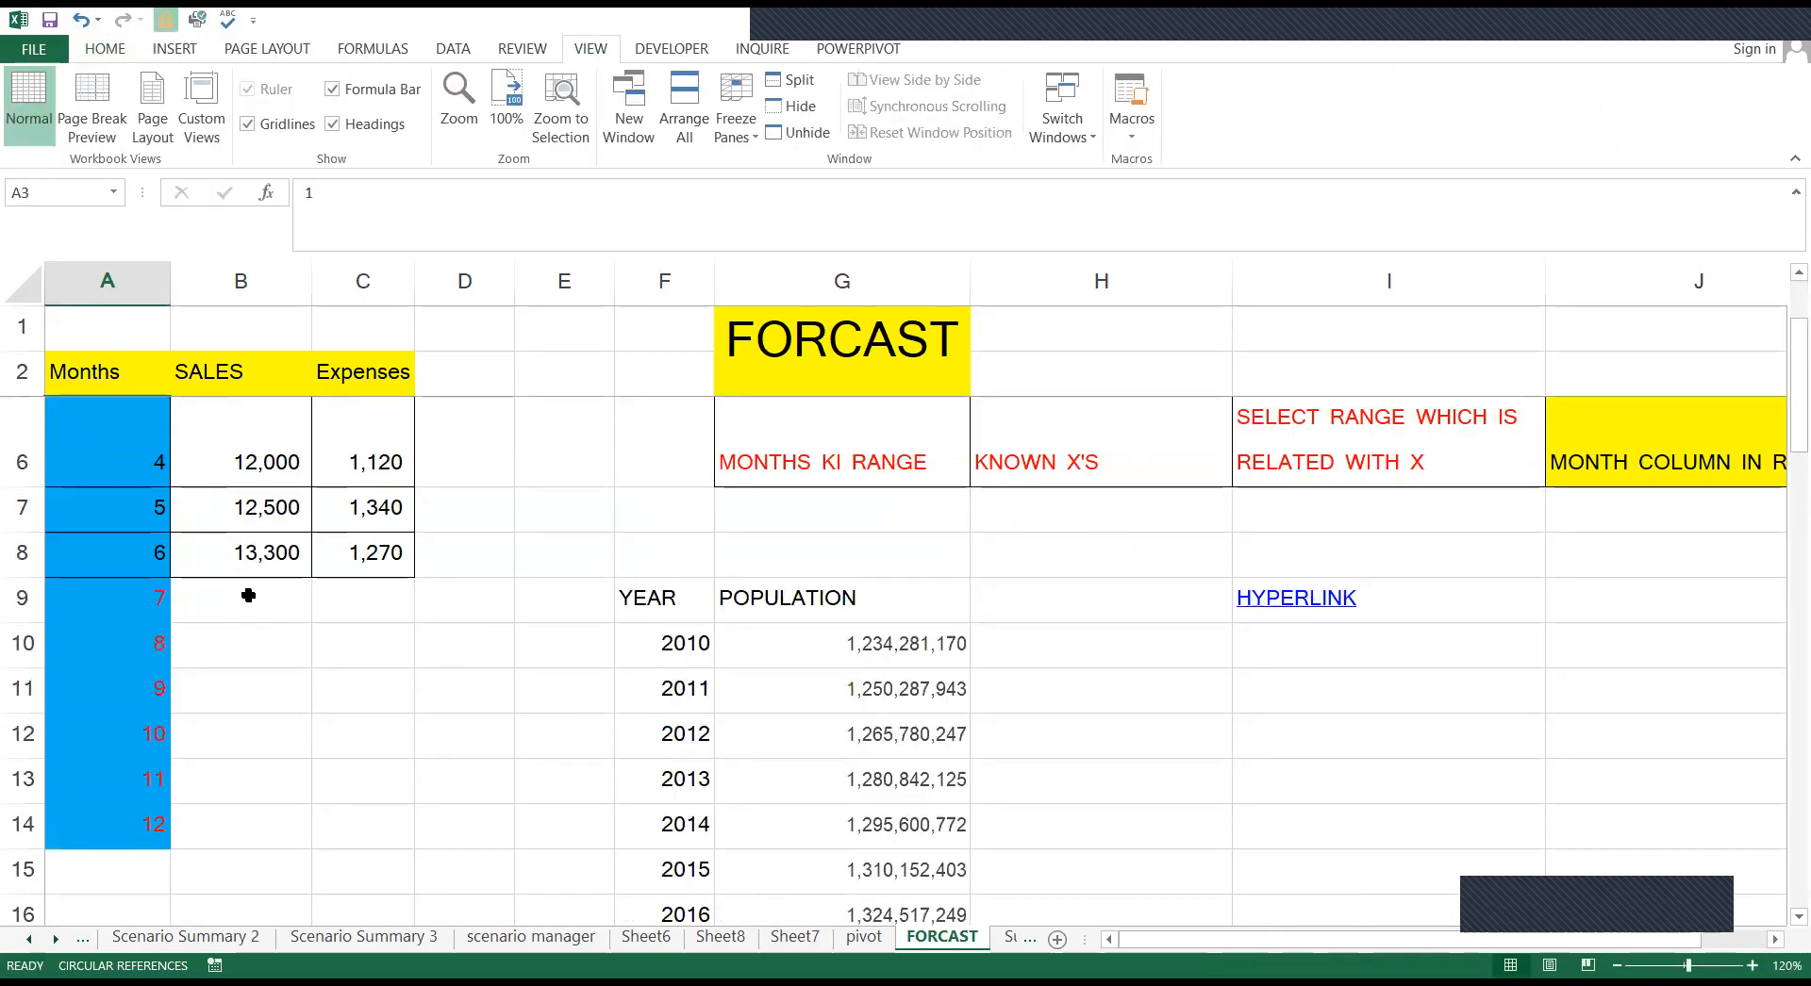
left_click(248, 596)
type("=")
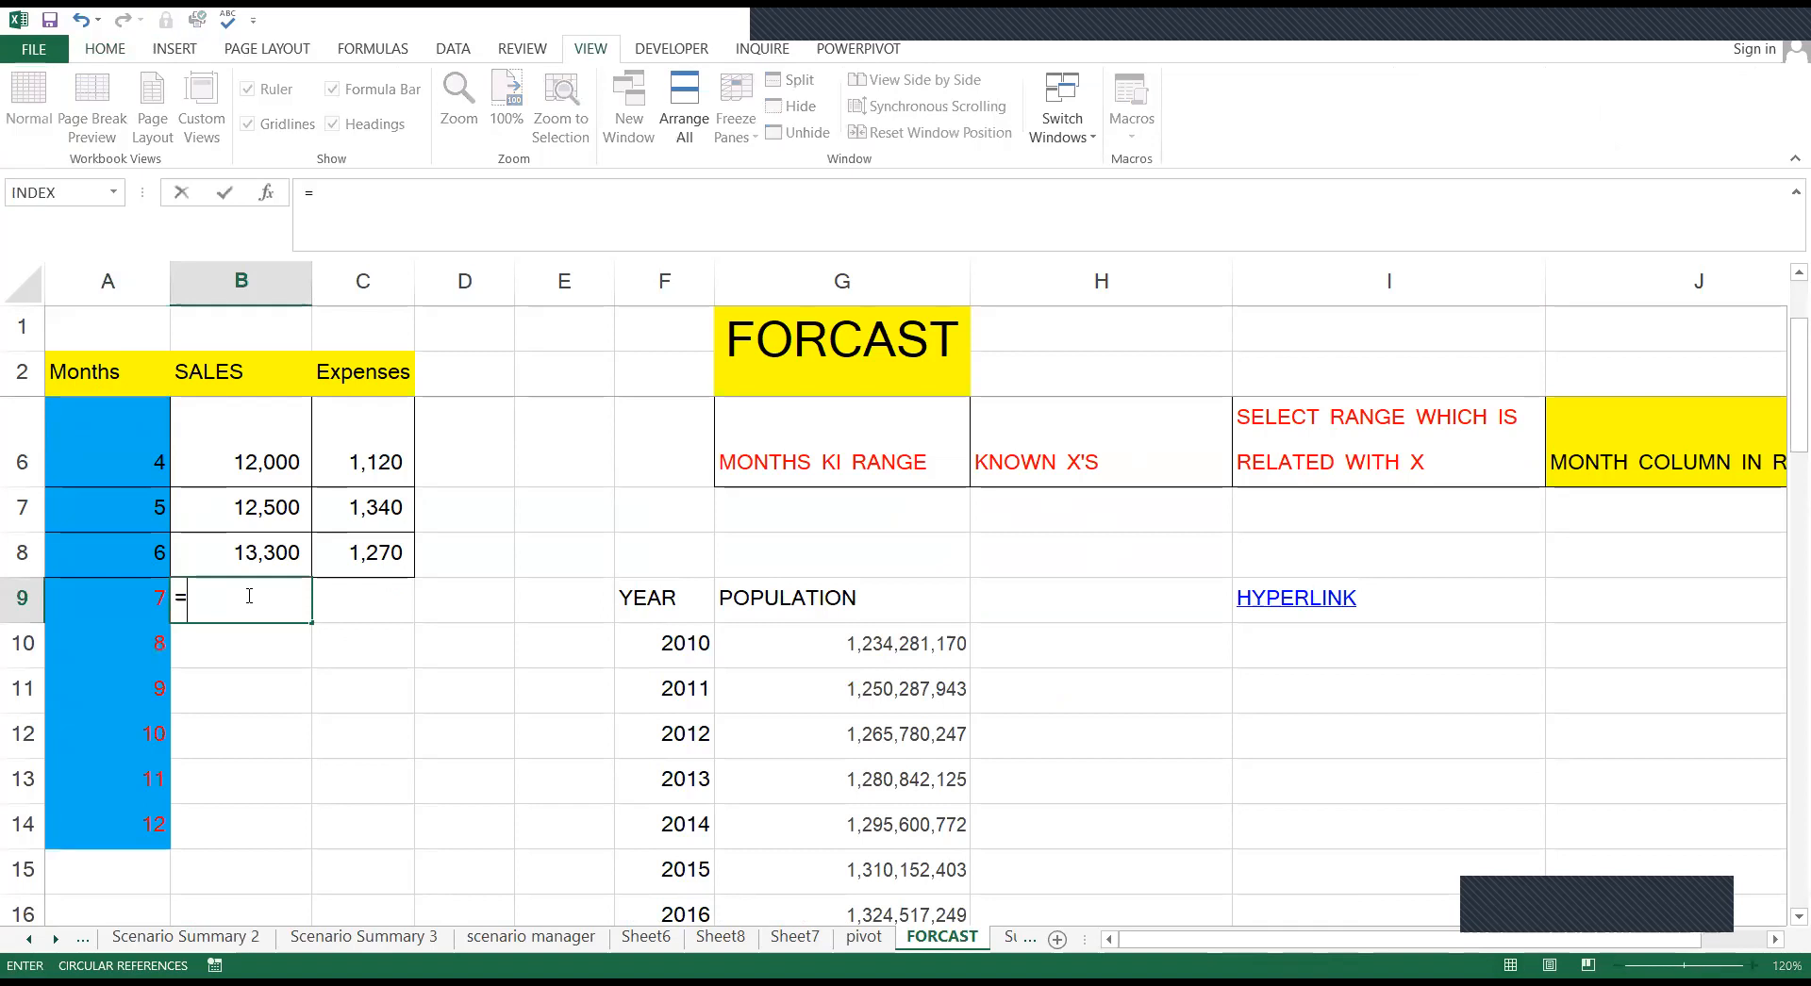
type("for")
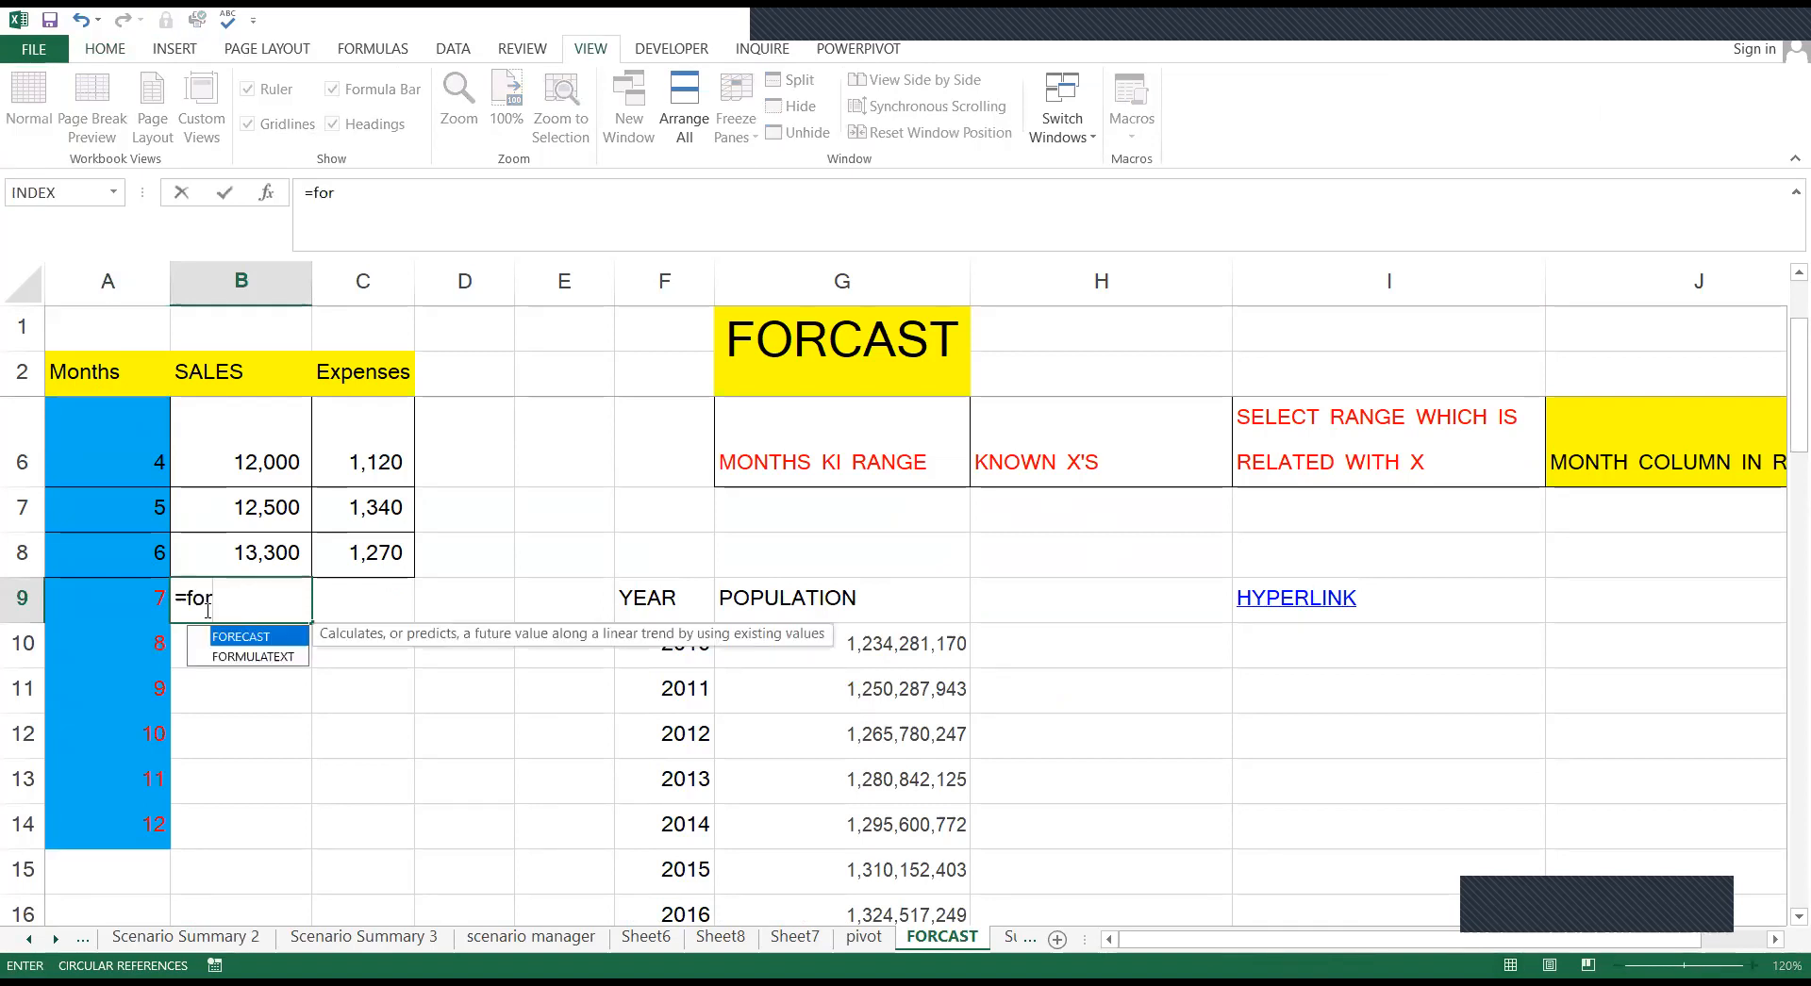
key("Tab")
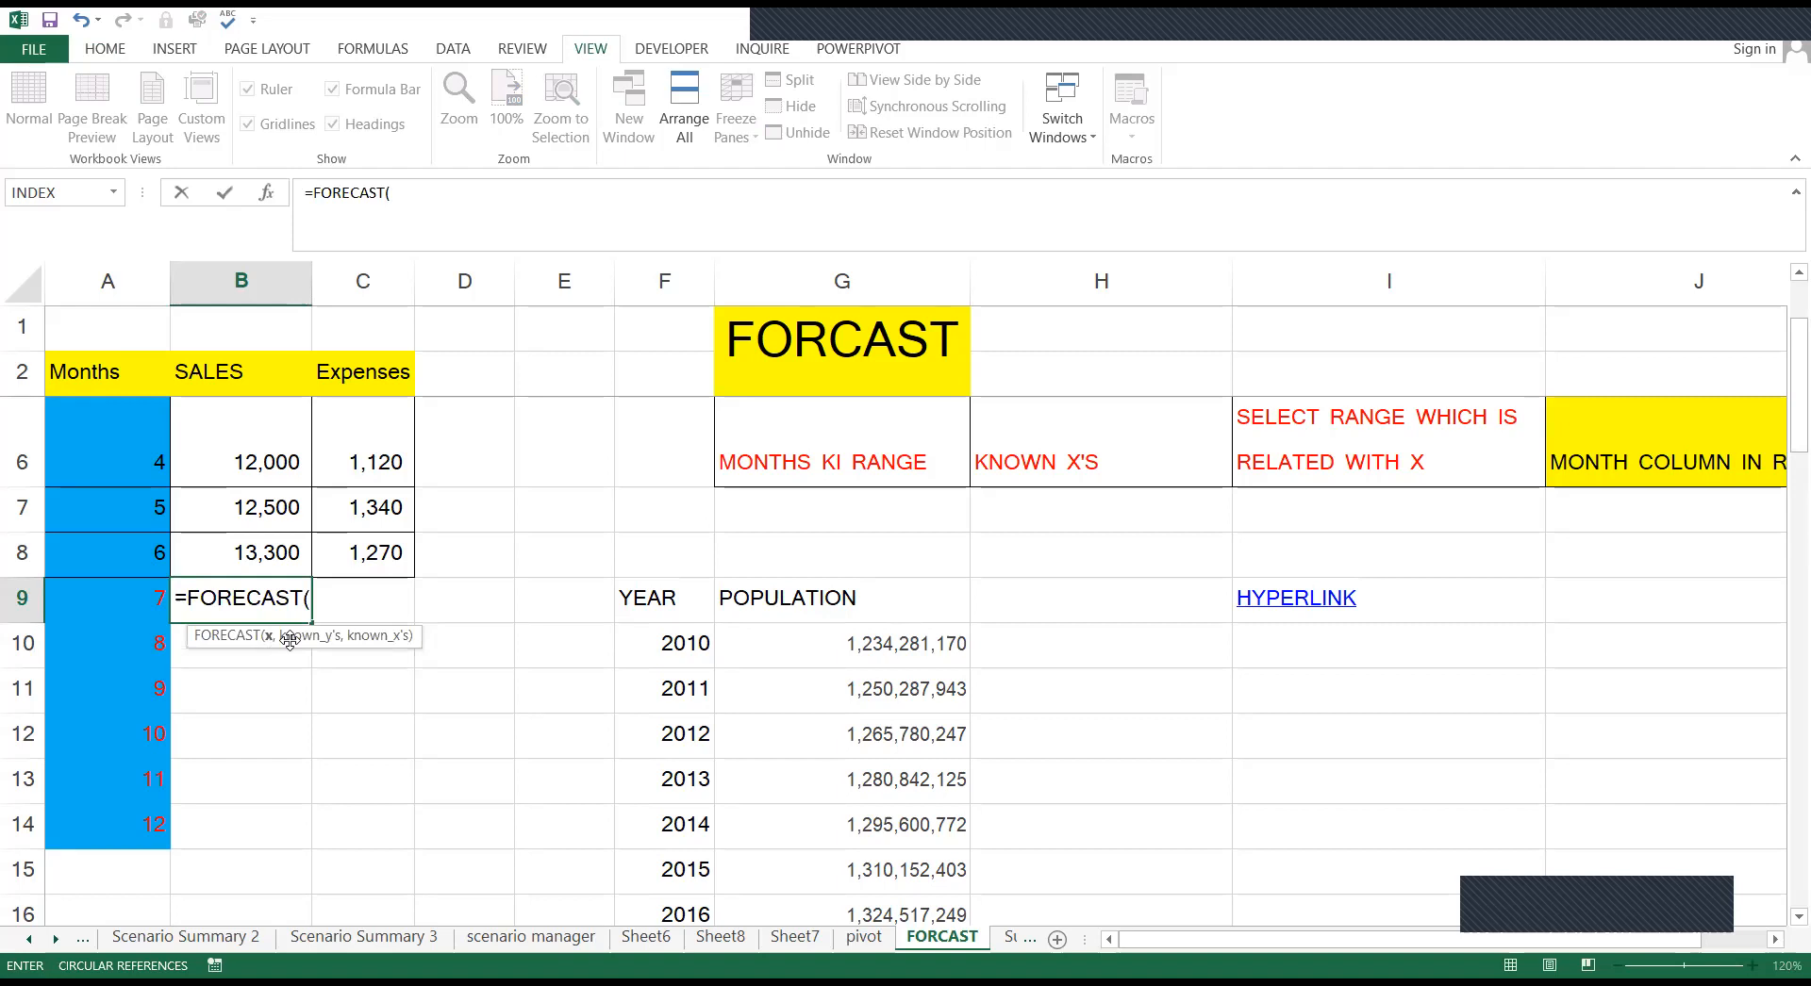
left_click_drag(534, 452, 514, 453)
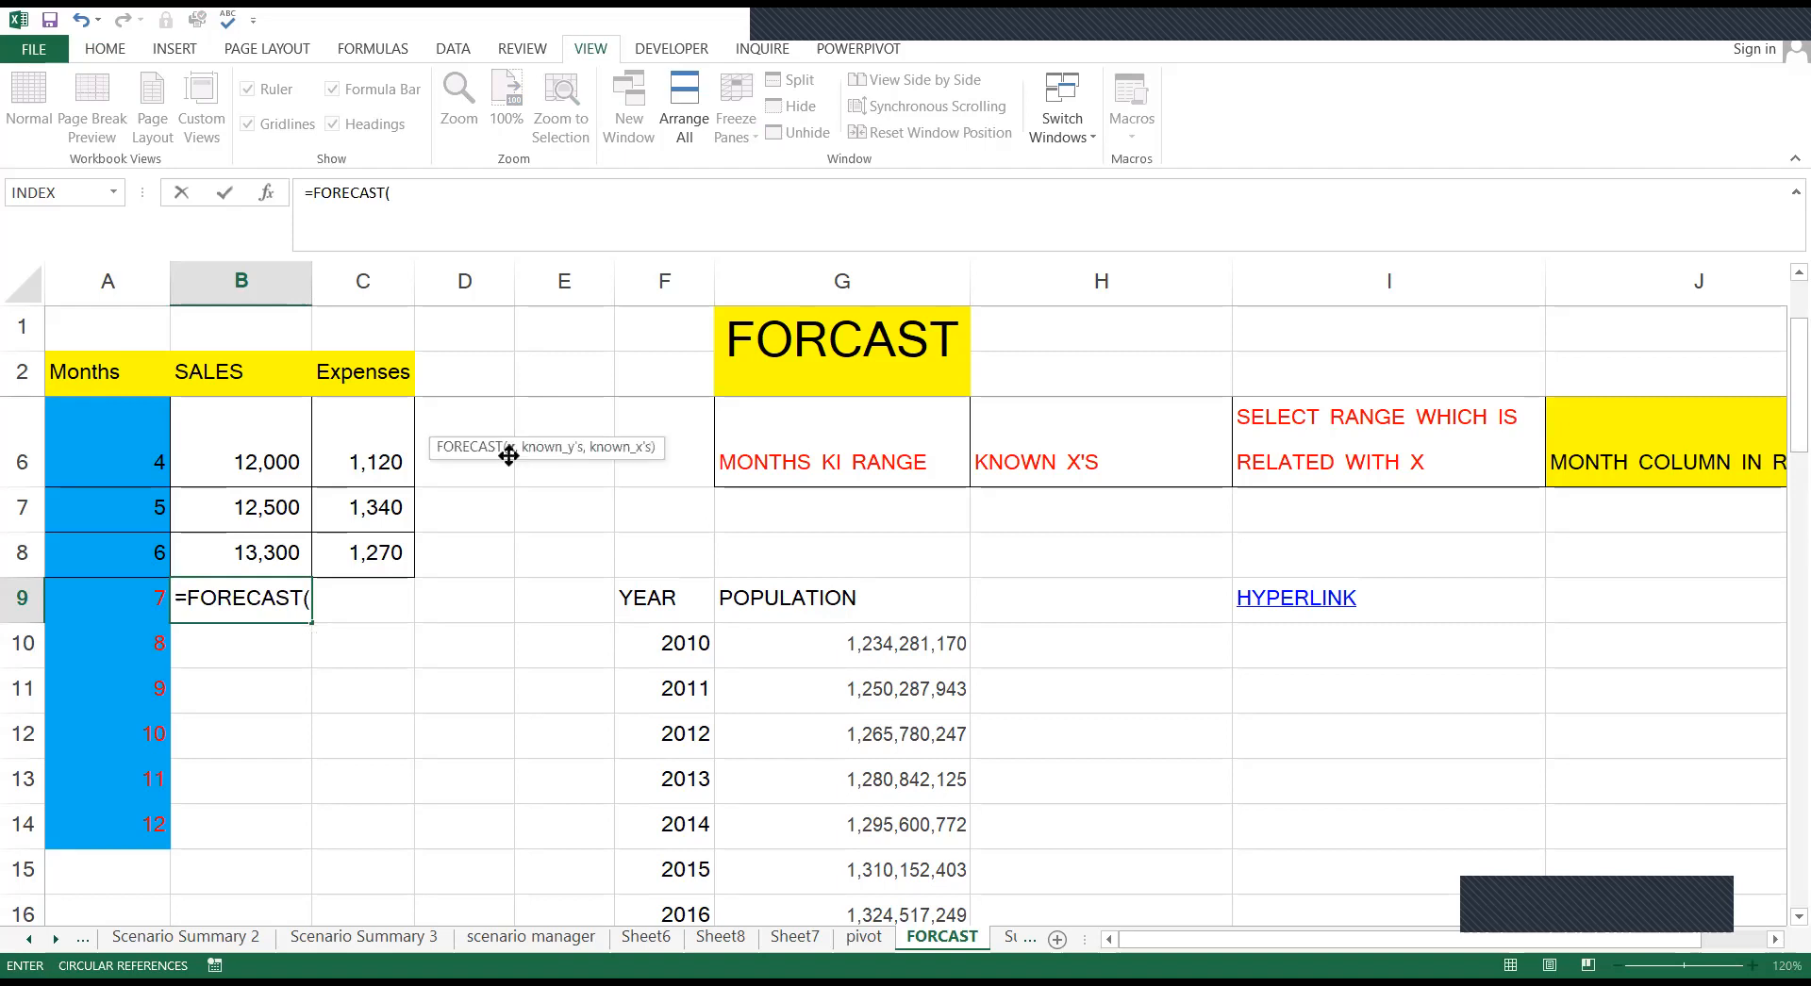
left_click(148, 594)
type(",")
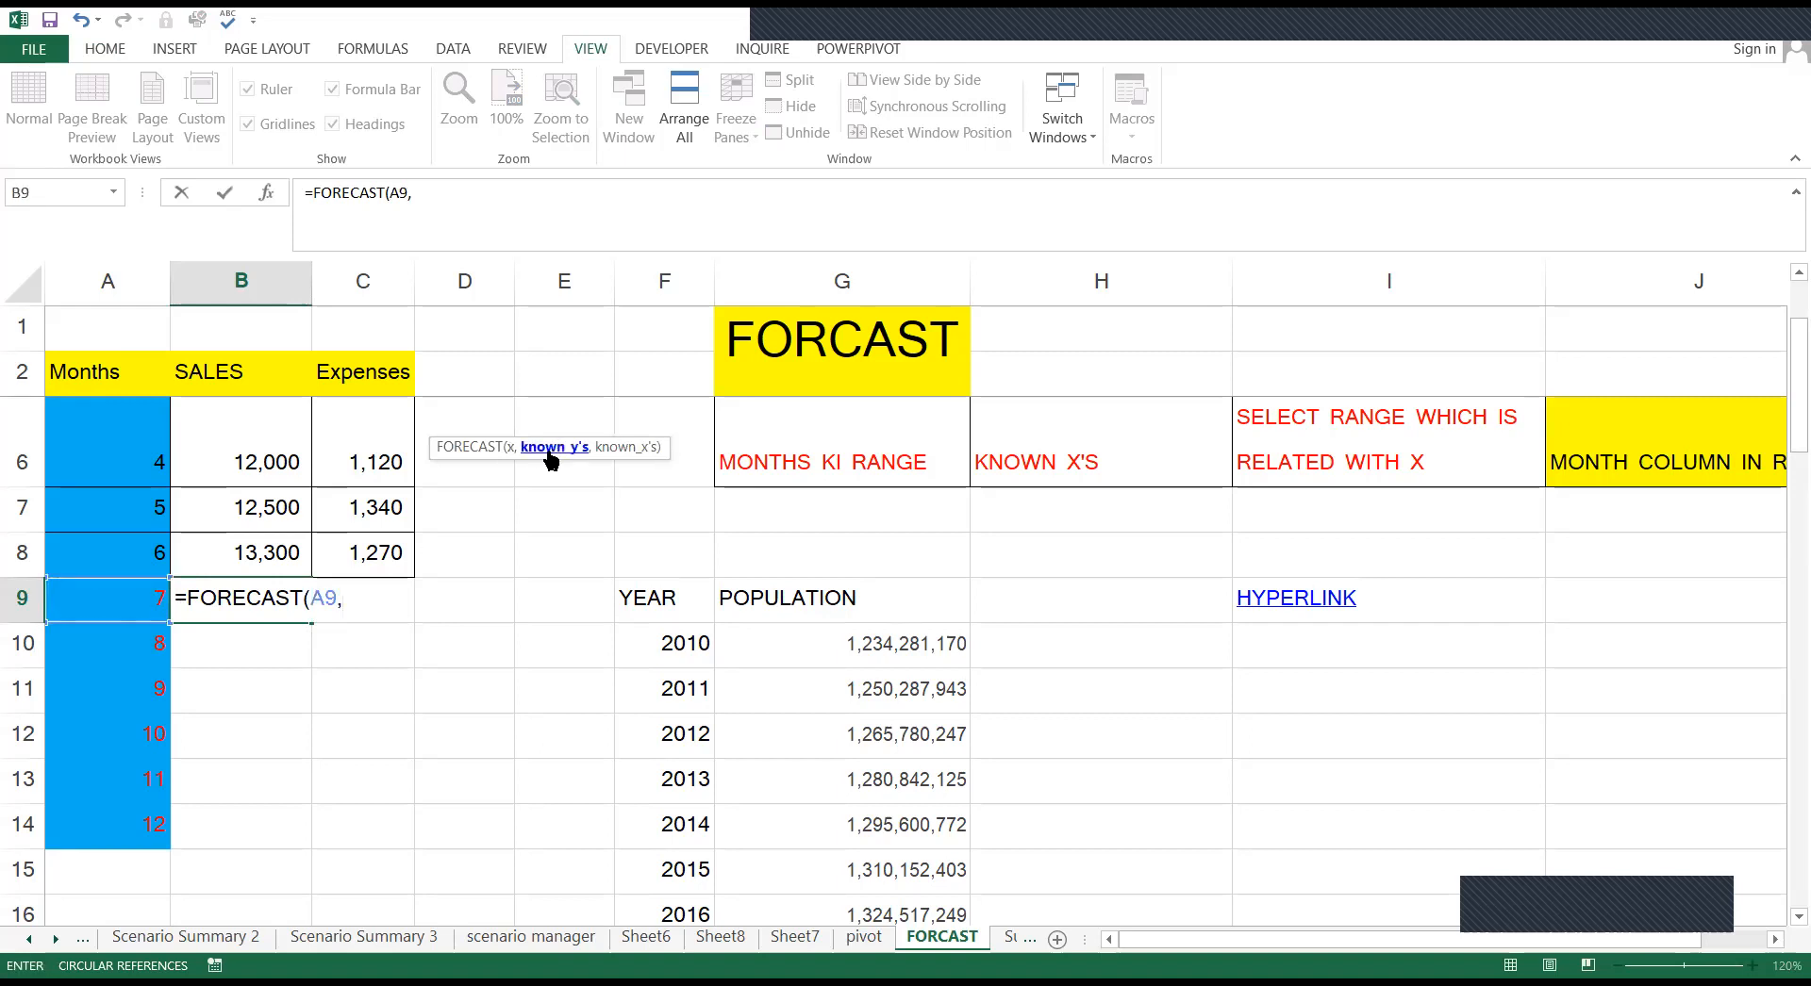
scroll(497, 478, "up", 1)
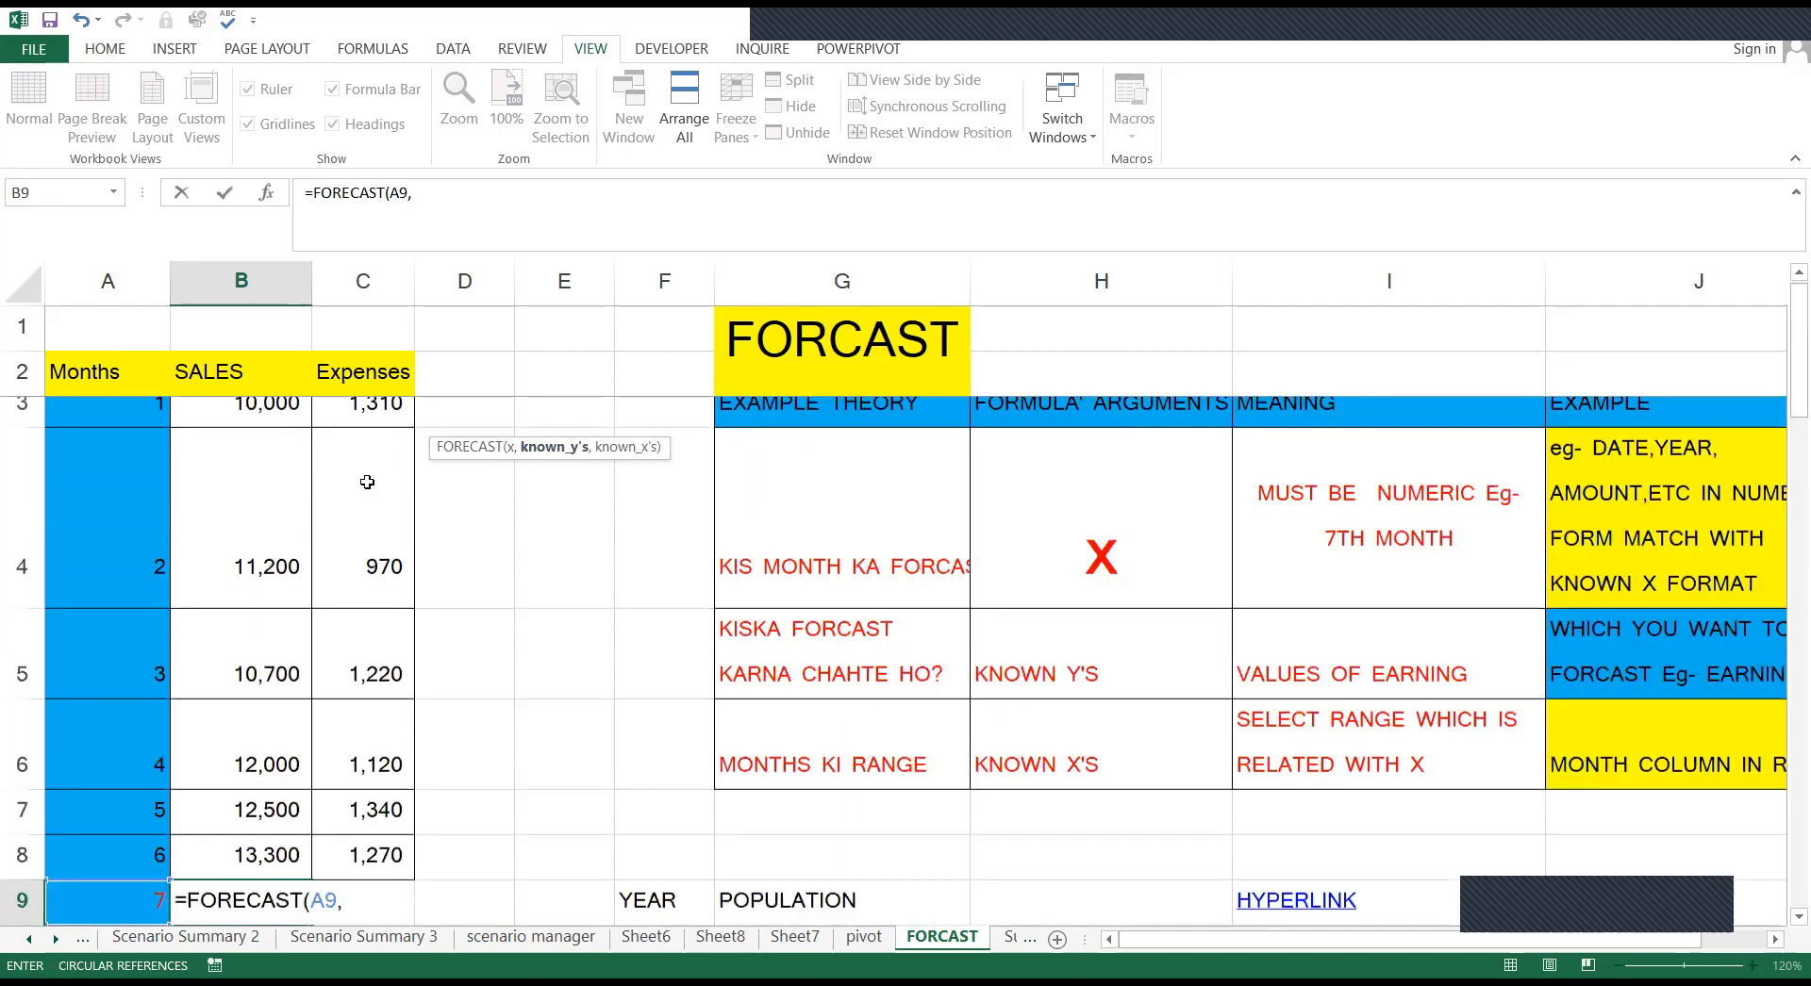
scroll(363, 471, "up", 1)
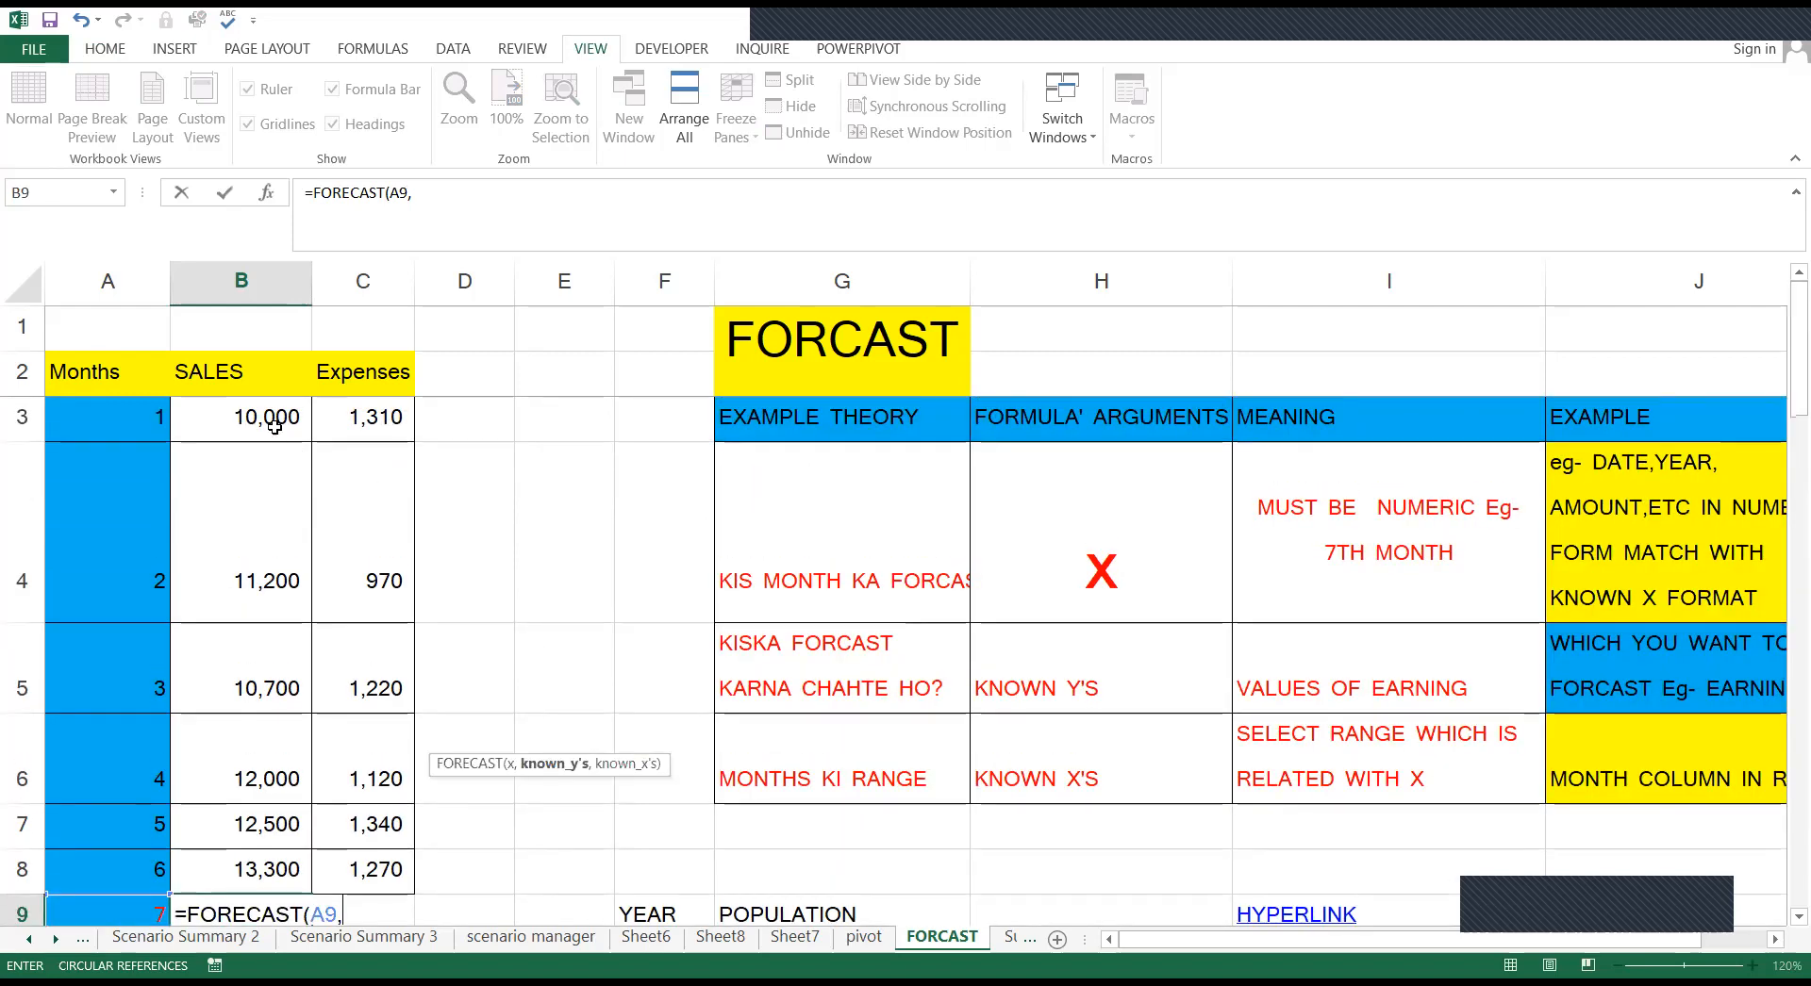
left_click_drag(282, 419, 305, 893)
left_click(305, 892)
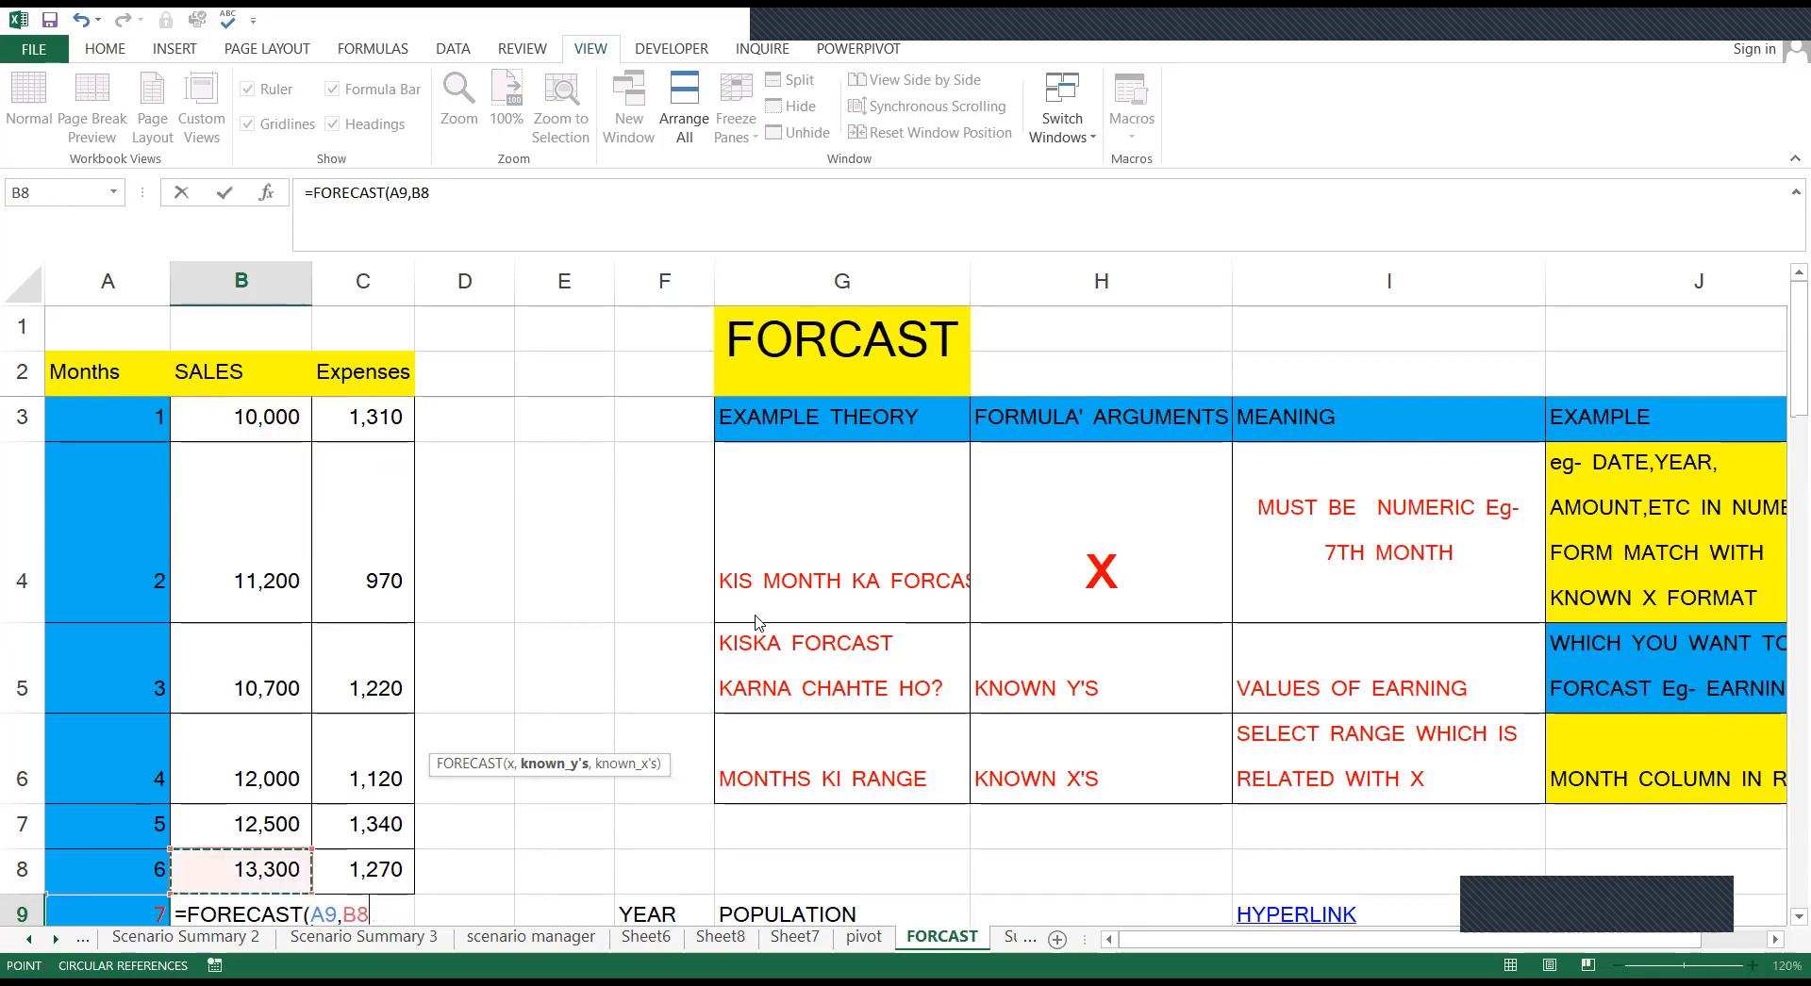
key("Return")
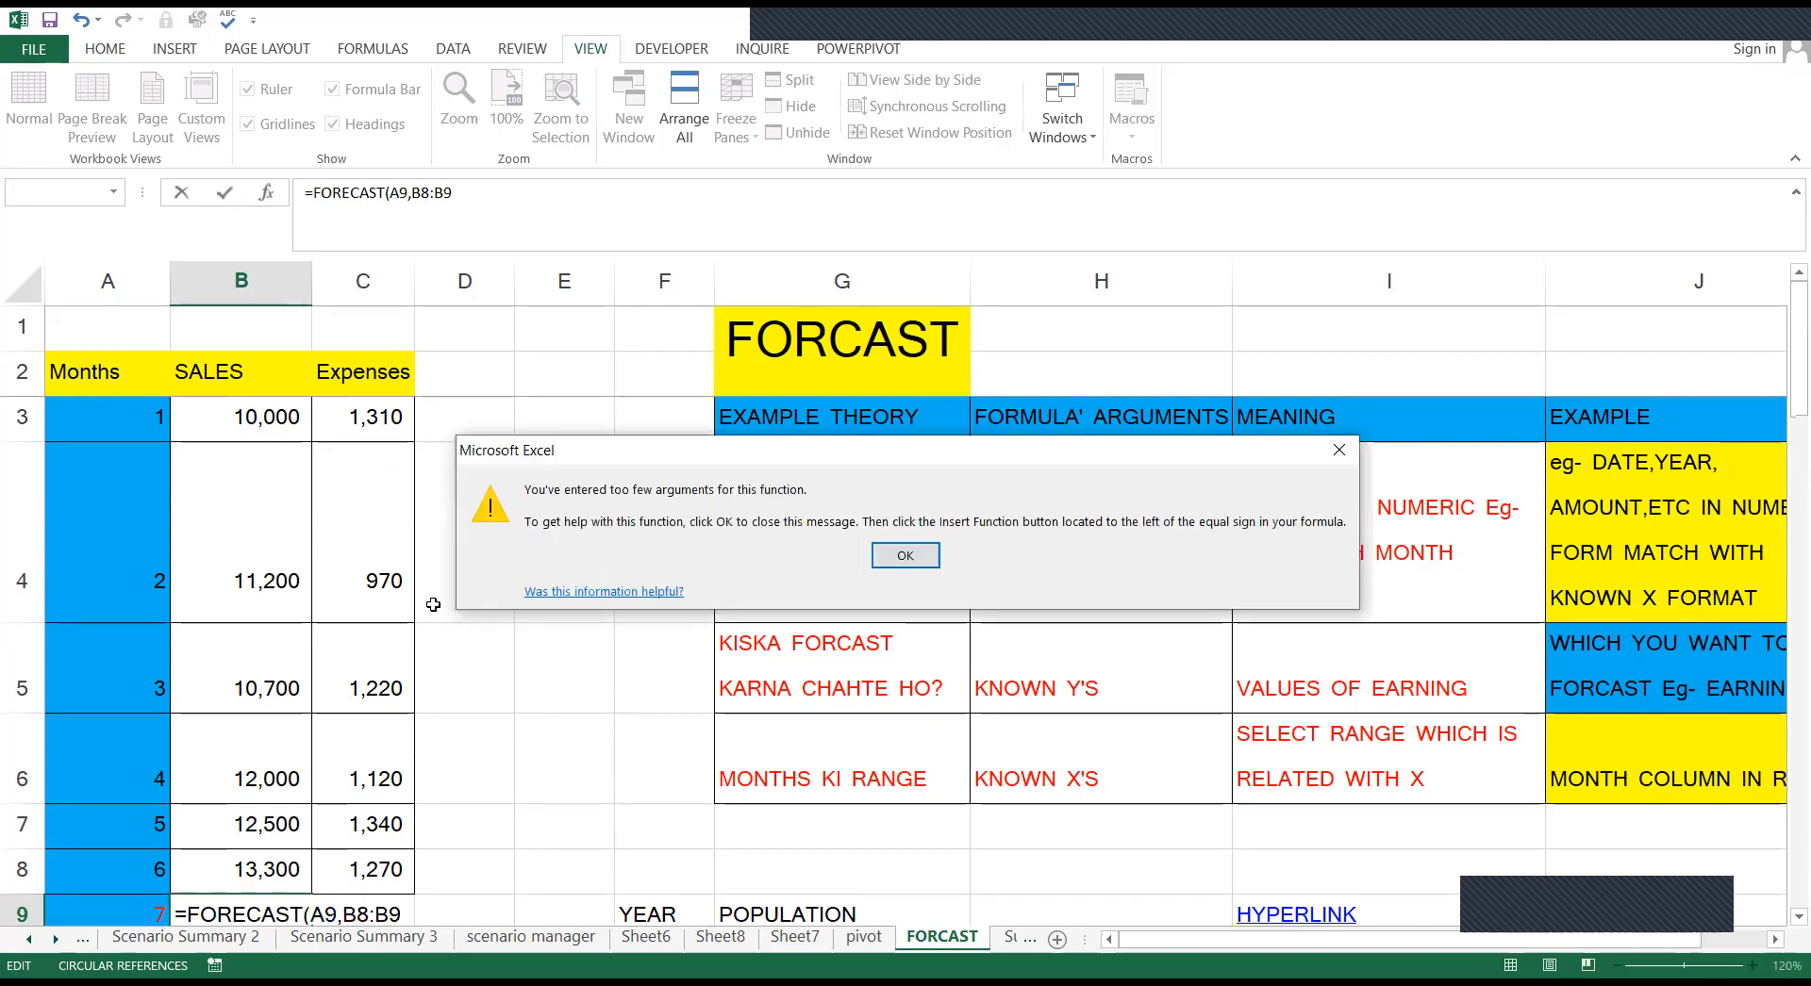
key("Return")
key("Delete")
key("Delete")
key("Delete")
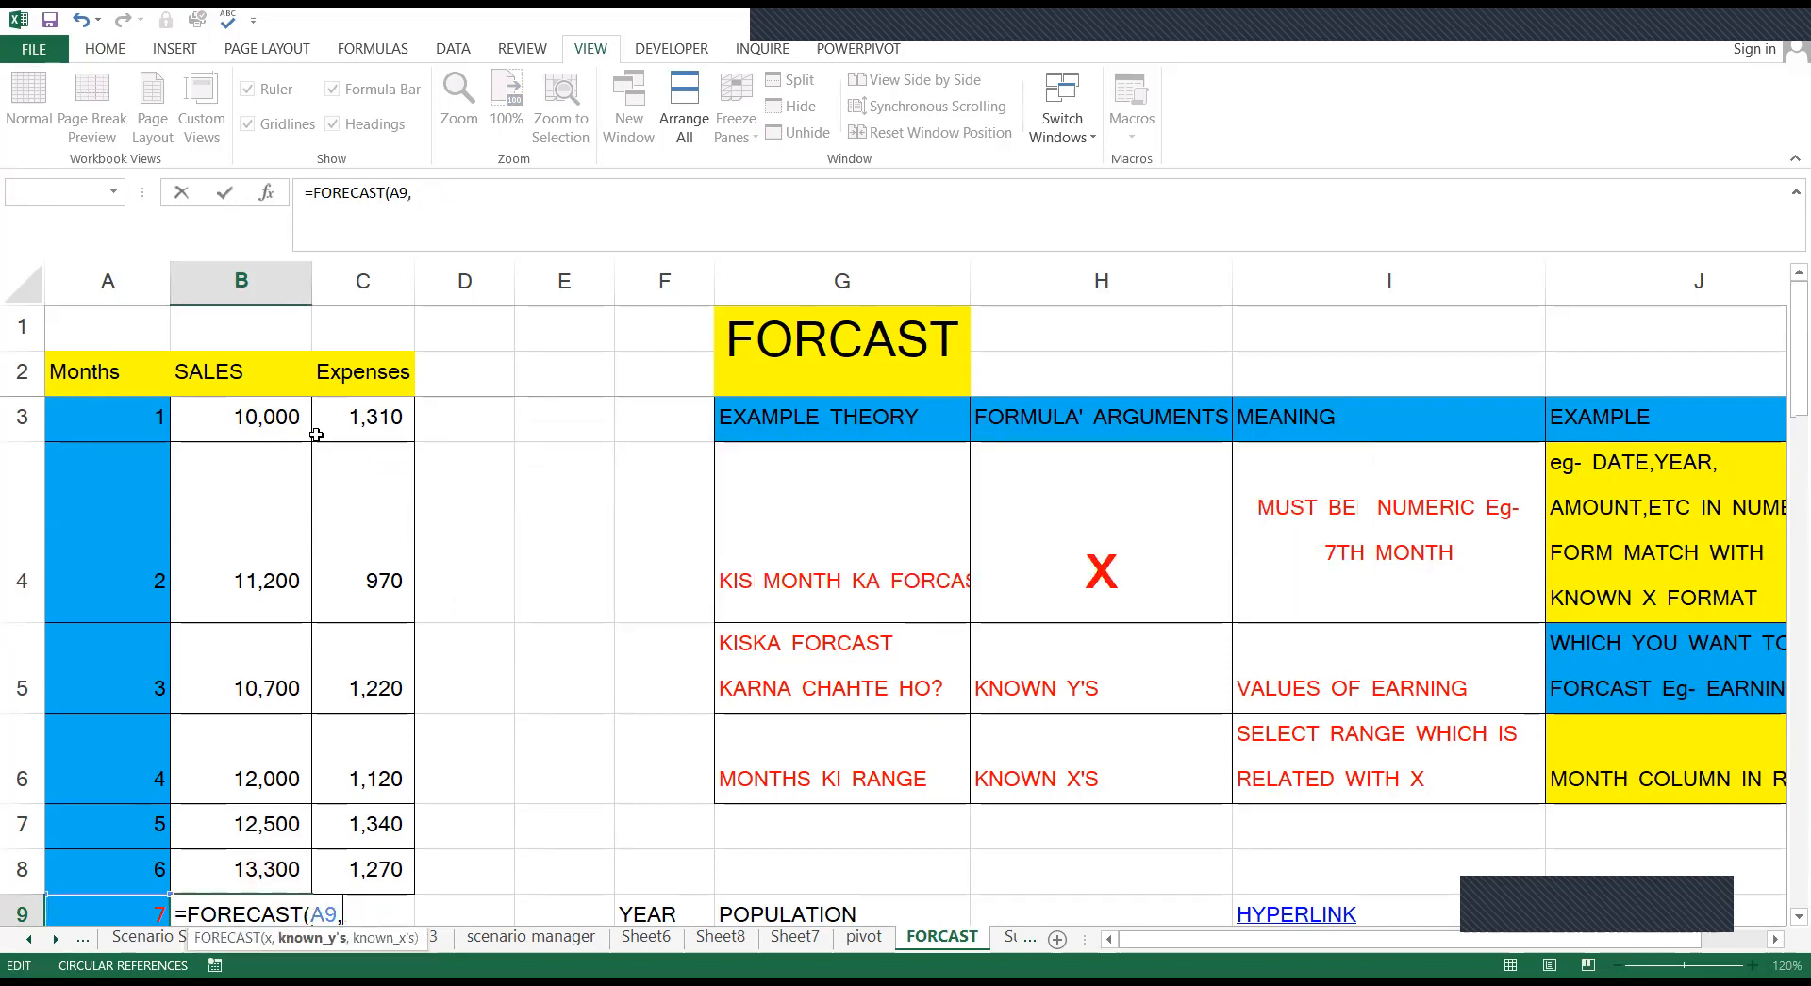
left_click(296, 868)
key("ctrl+shift+Up")
type(",")
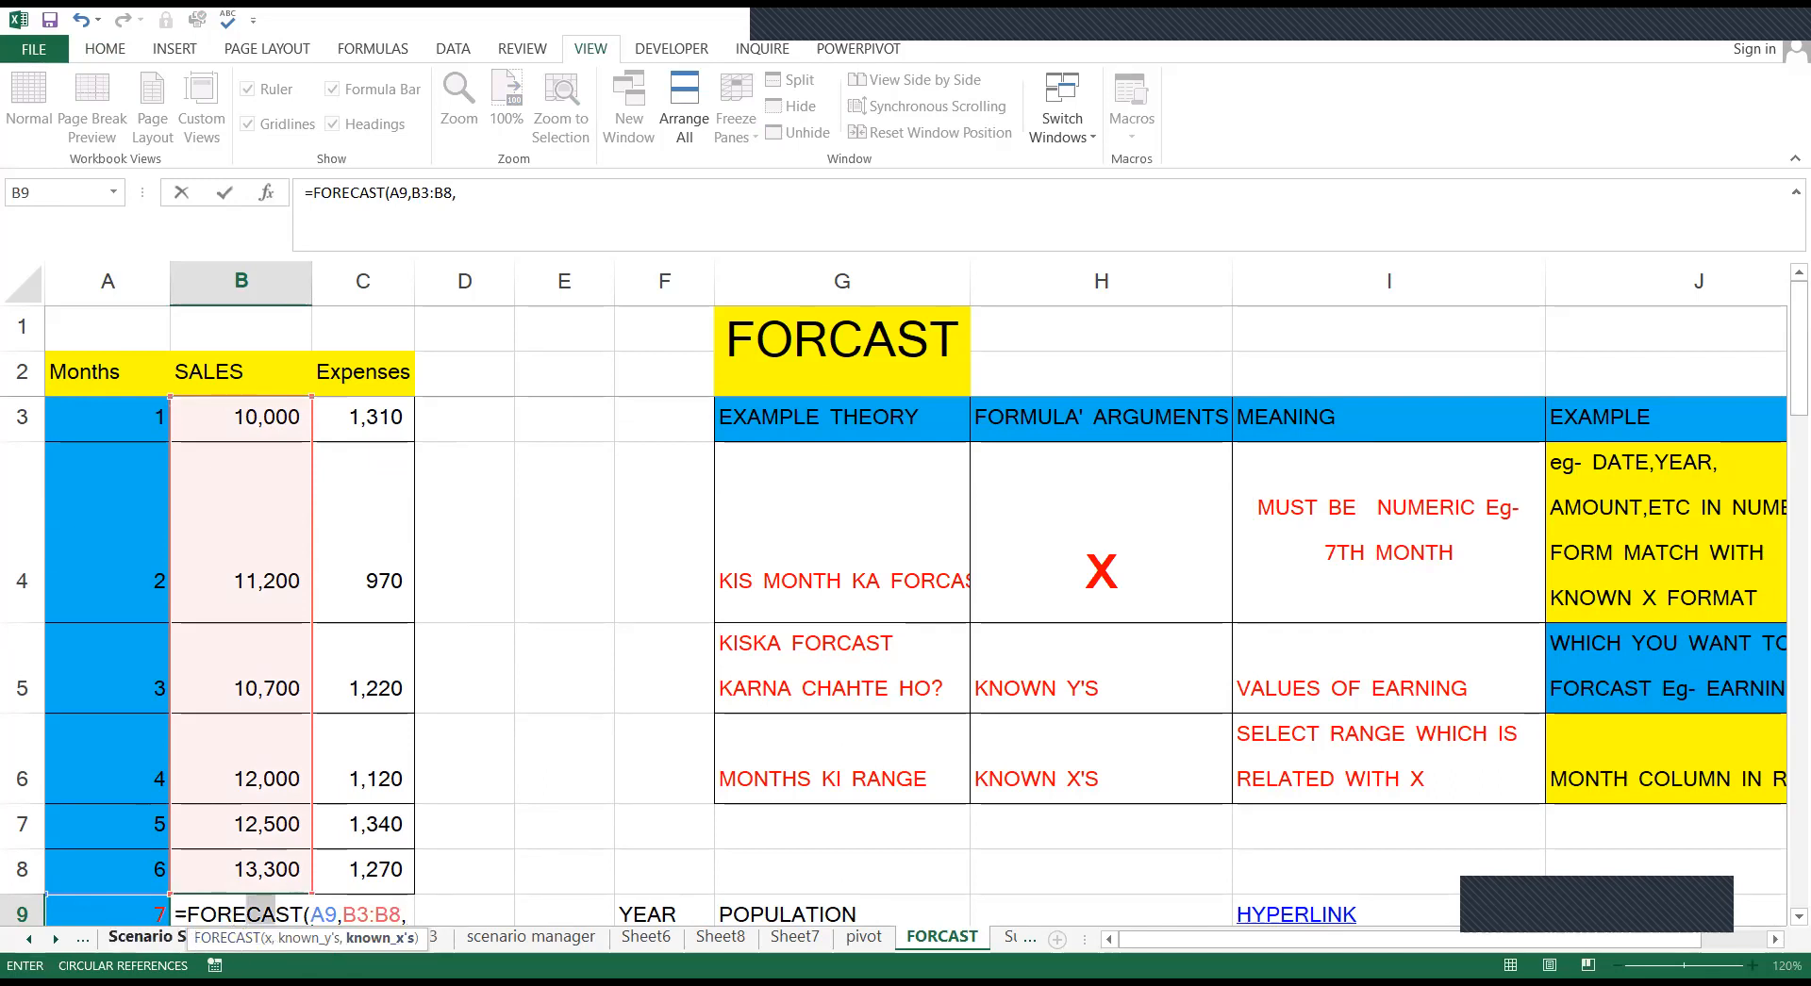
left_click_drag(275, 915, 176, 915)
left_click(415, 915)
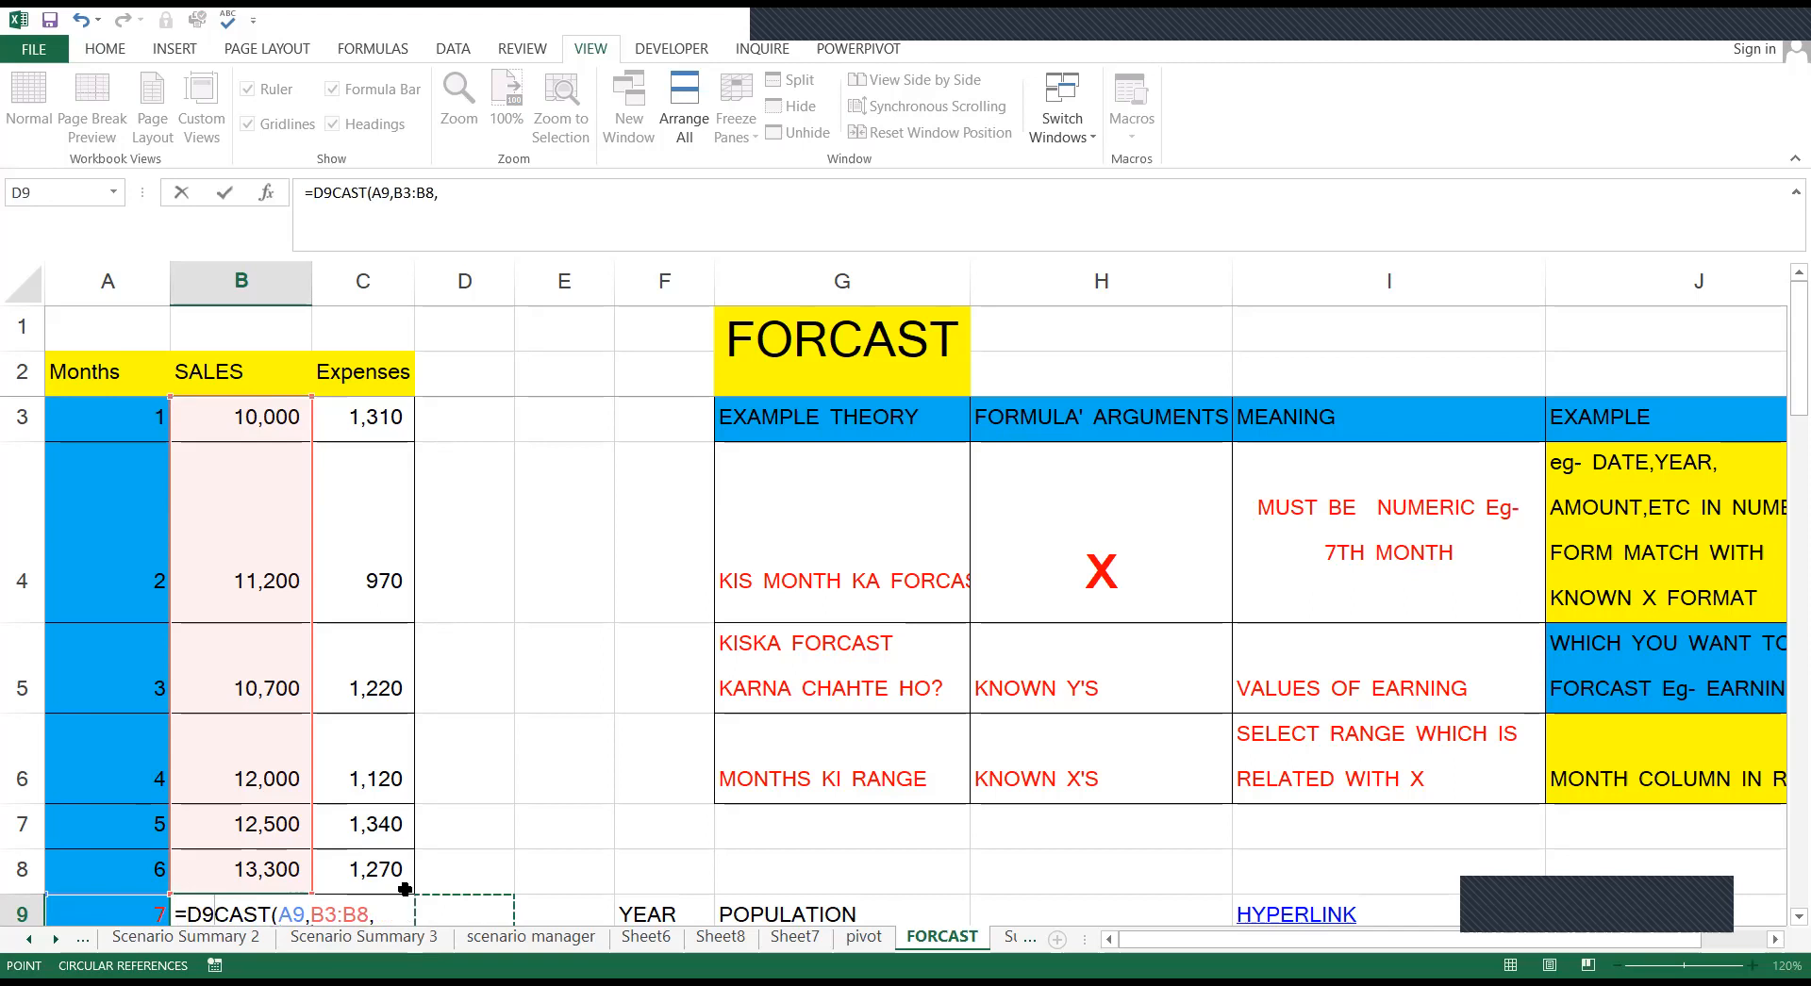
key("Escape")
Start a FORECAST formula in the month 7 SALES cell B9, with A9 as the x argument
scroll(405, 889, "down", 1)
scroll(406, 739, "down", 2)
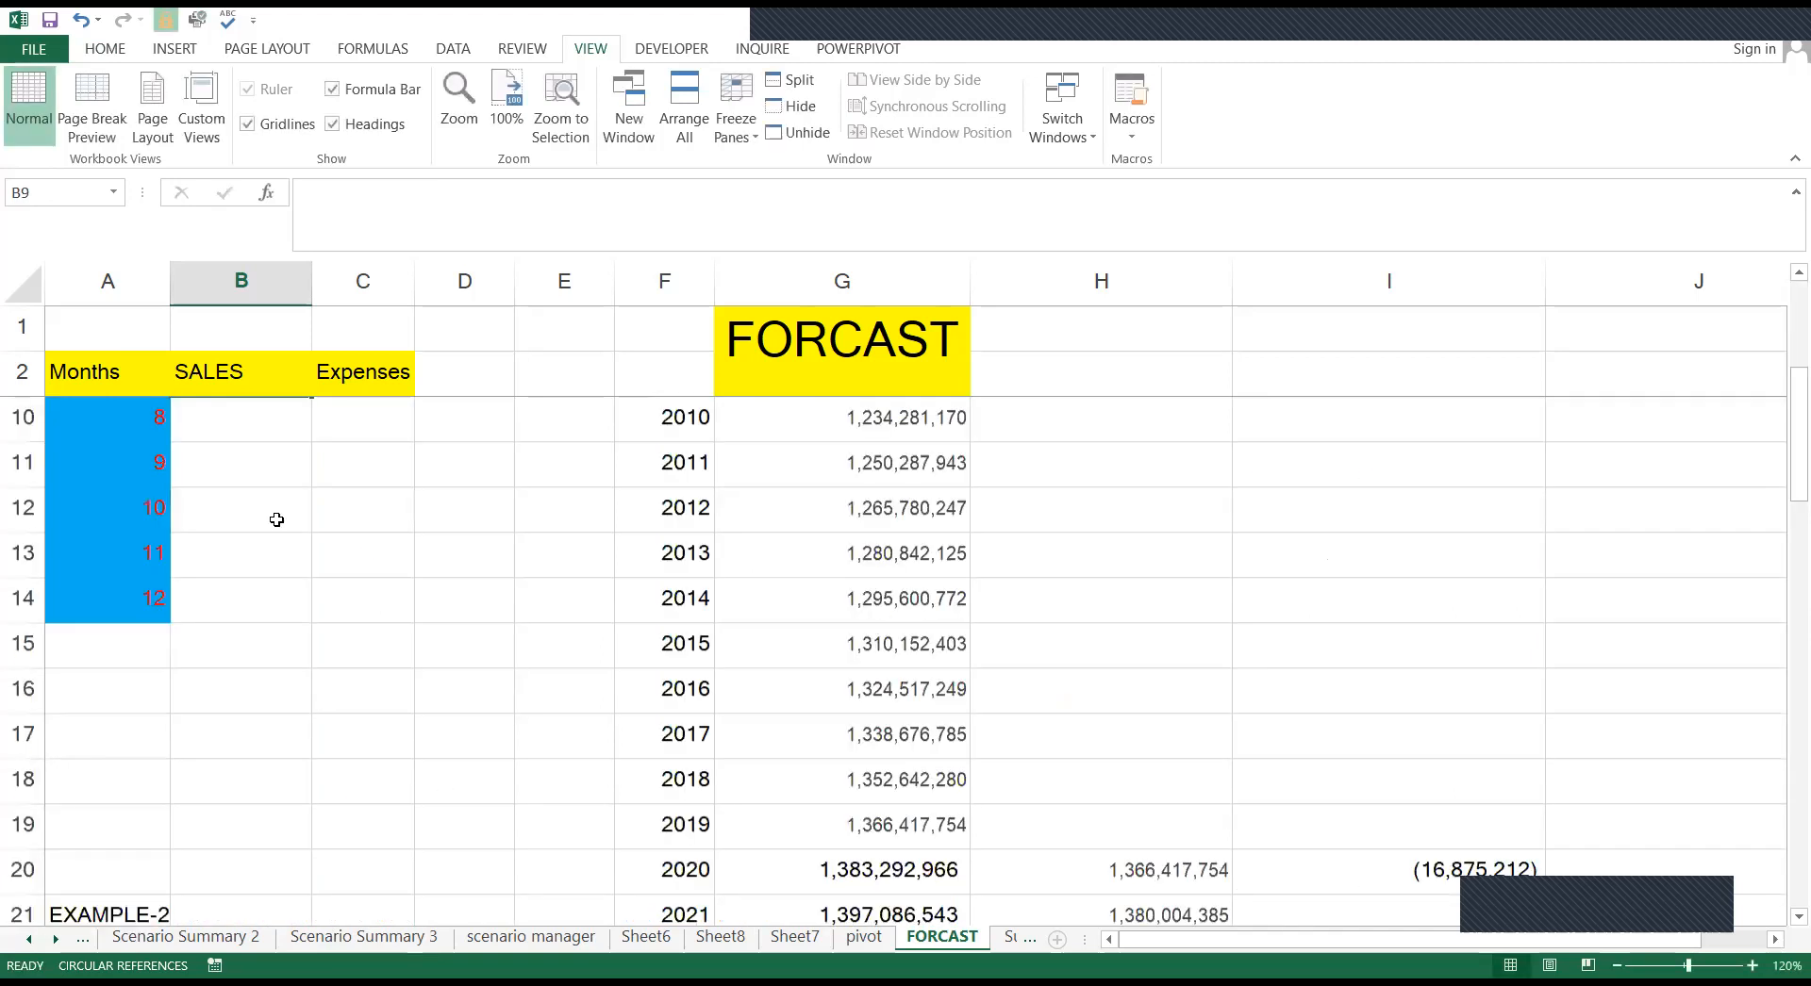
scroll(276, 519, "up", 1)
type("=")
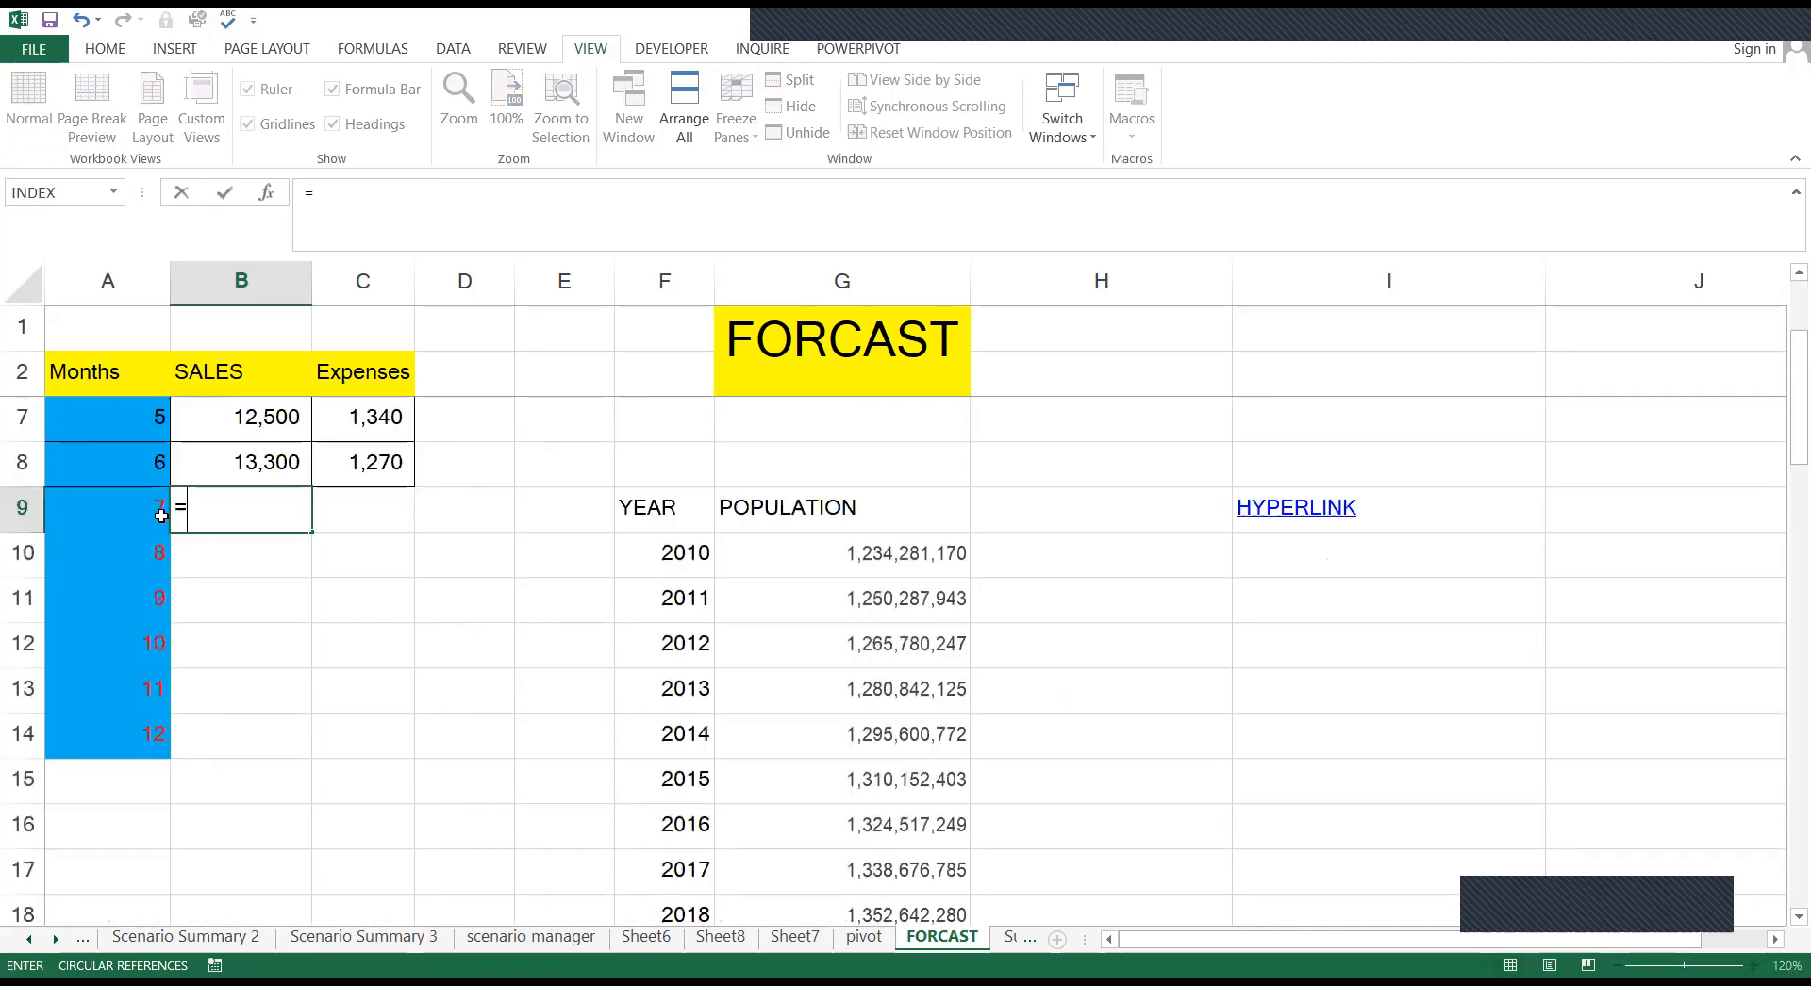
type("FORECAST(")
left_click(162, 514)
type(",")
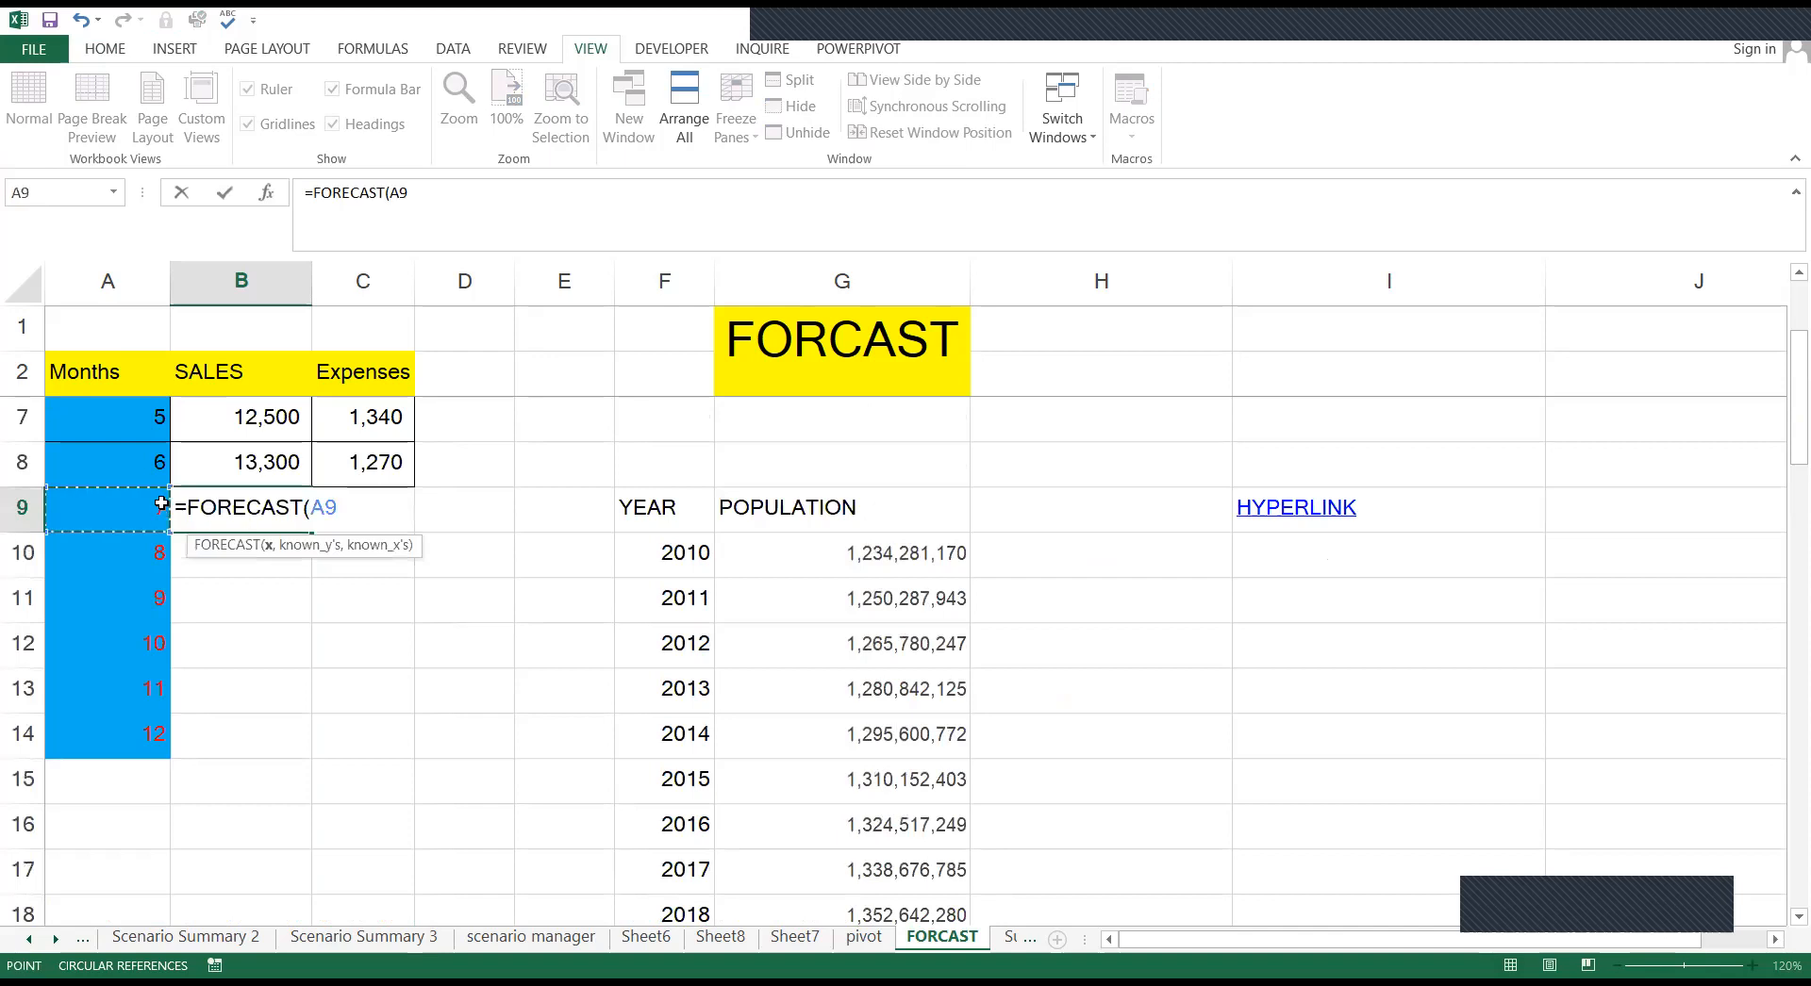
Complete the B9 formula with SALES range B3:B8 as known y's and months A3:A8 as known x's
scroll(162, 514, "up", 2)
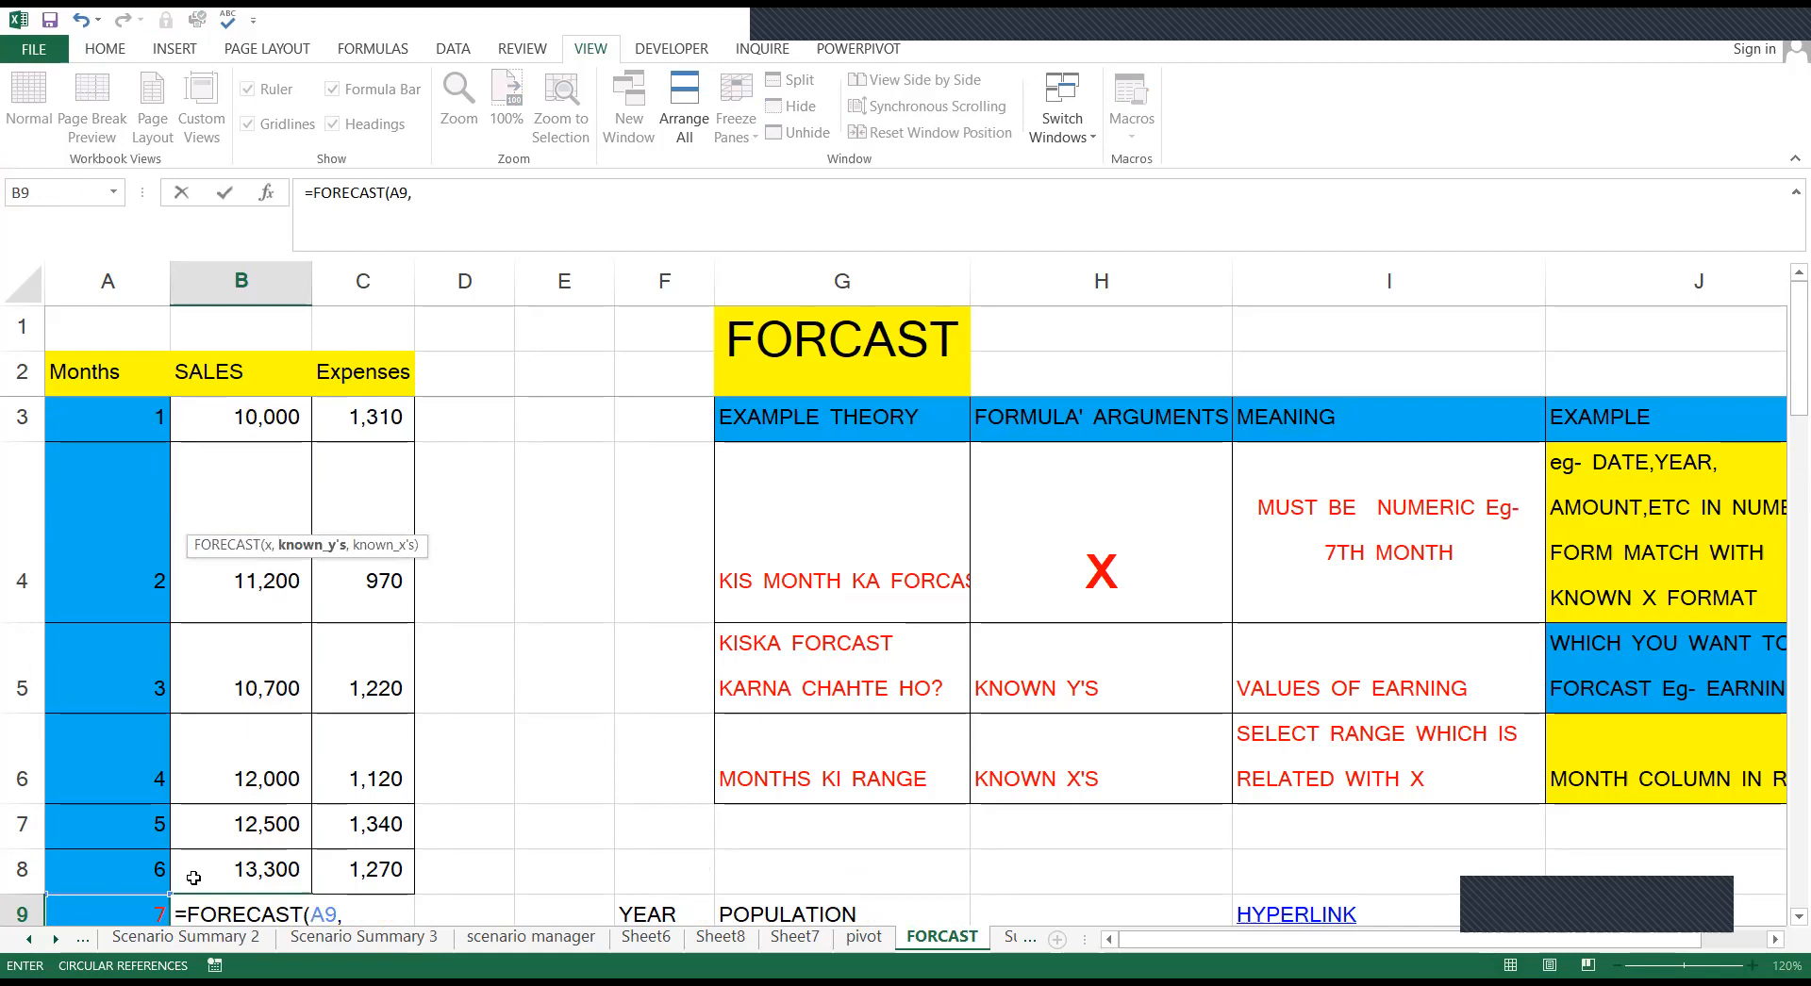
left_click_drag(236, 417, 195, 877)
type(",")
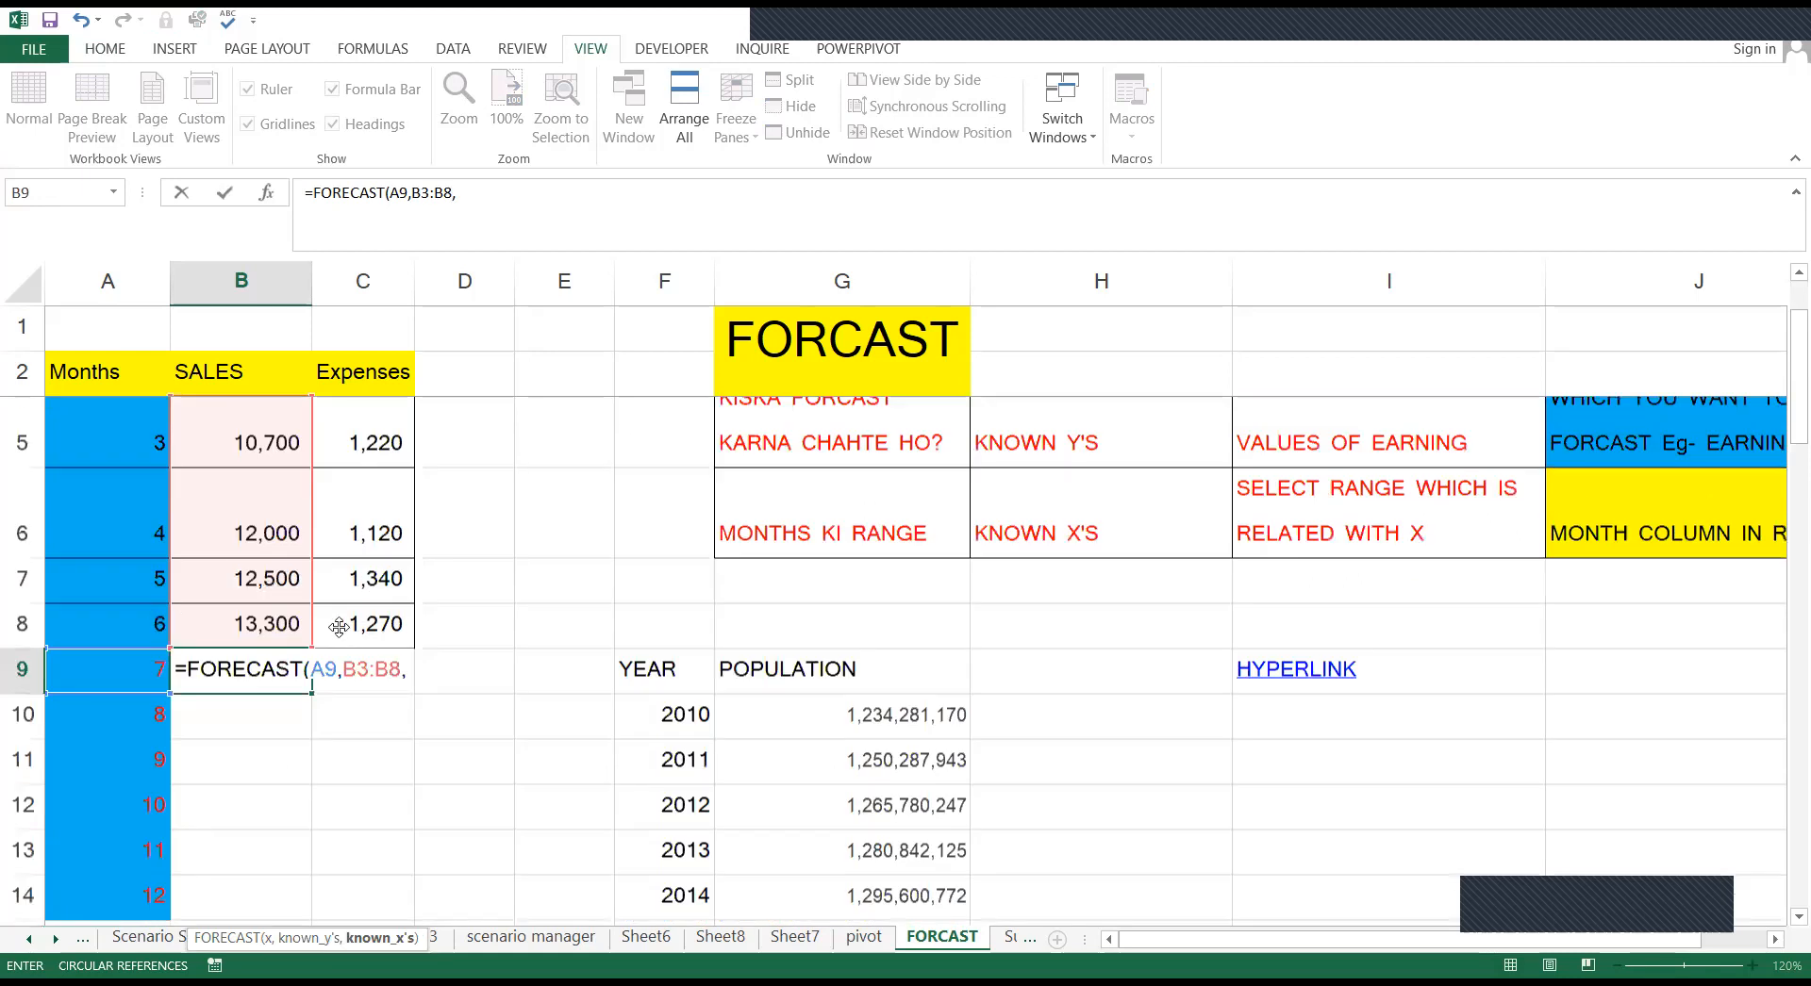
scroll(321, 622, "down", 1)
scroll(209, 623, "up", 1)
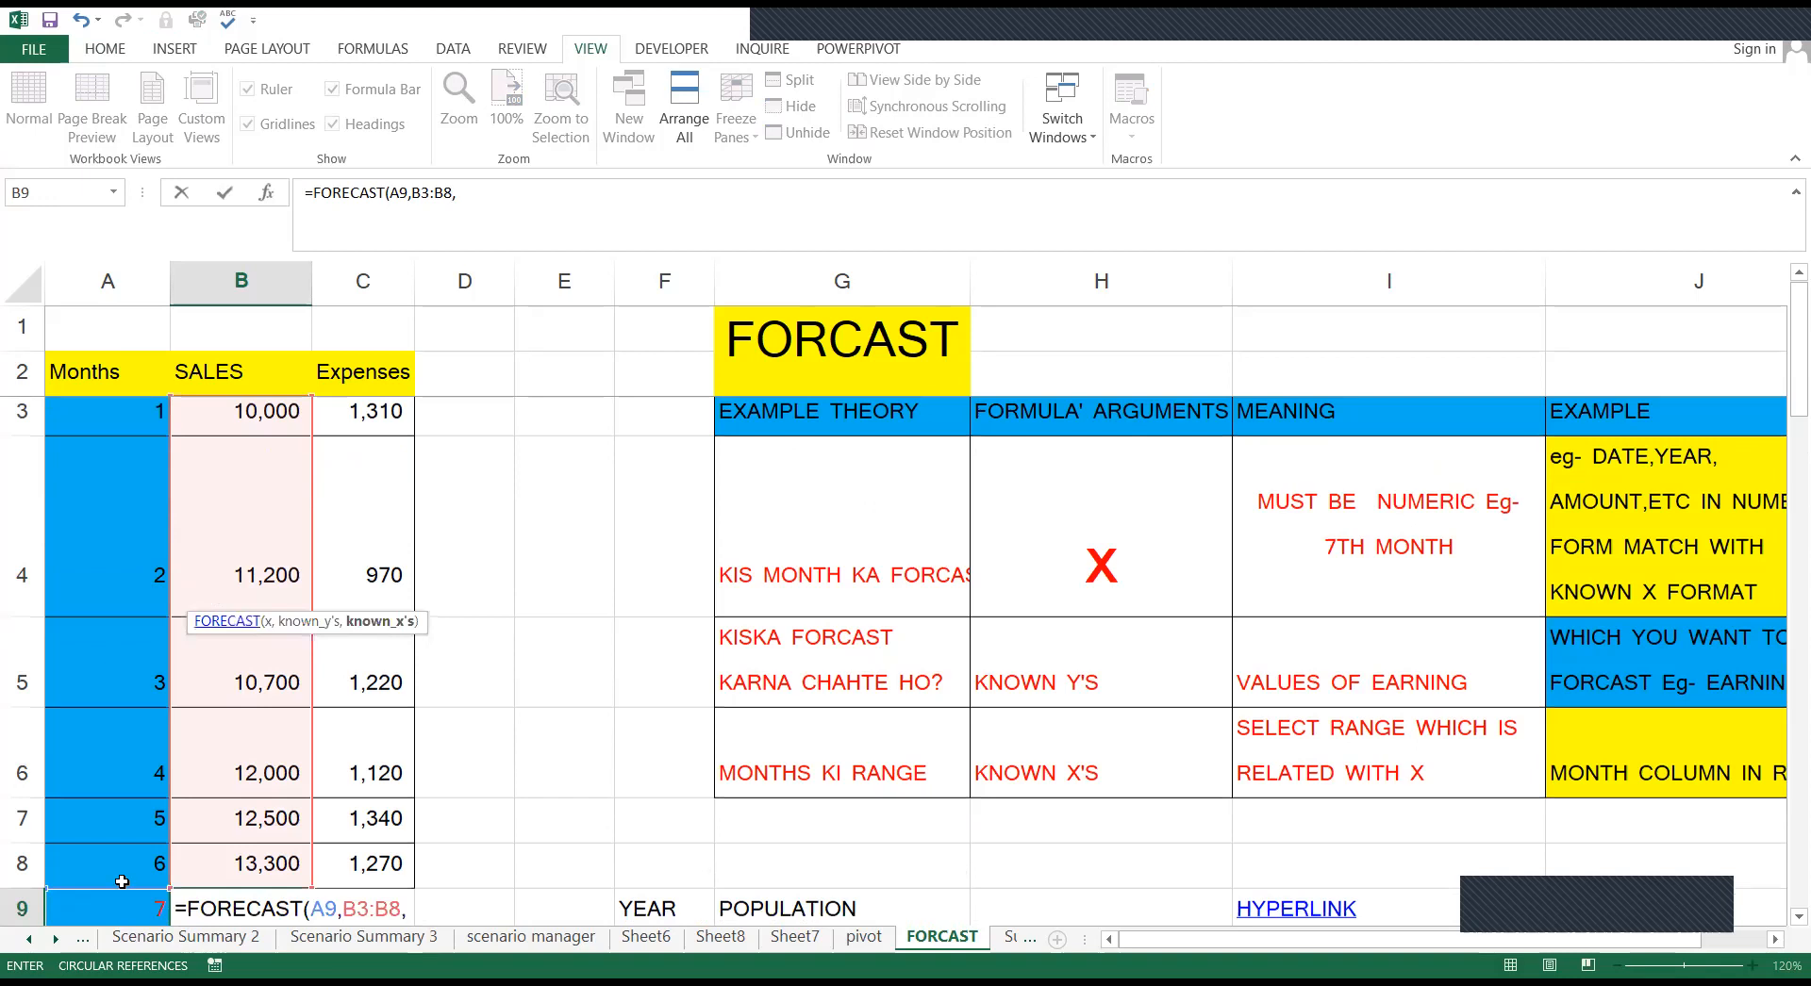
left_click_drag(122, 415, 122, 882)
key("Return")
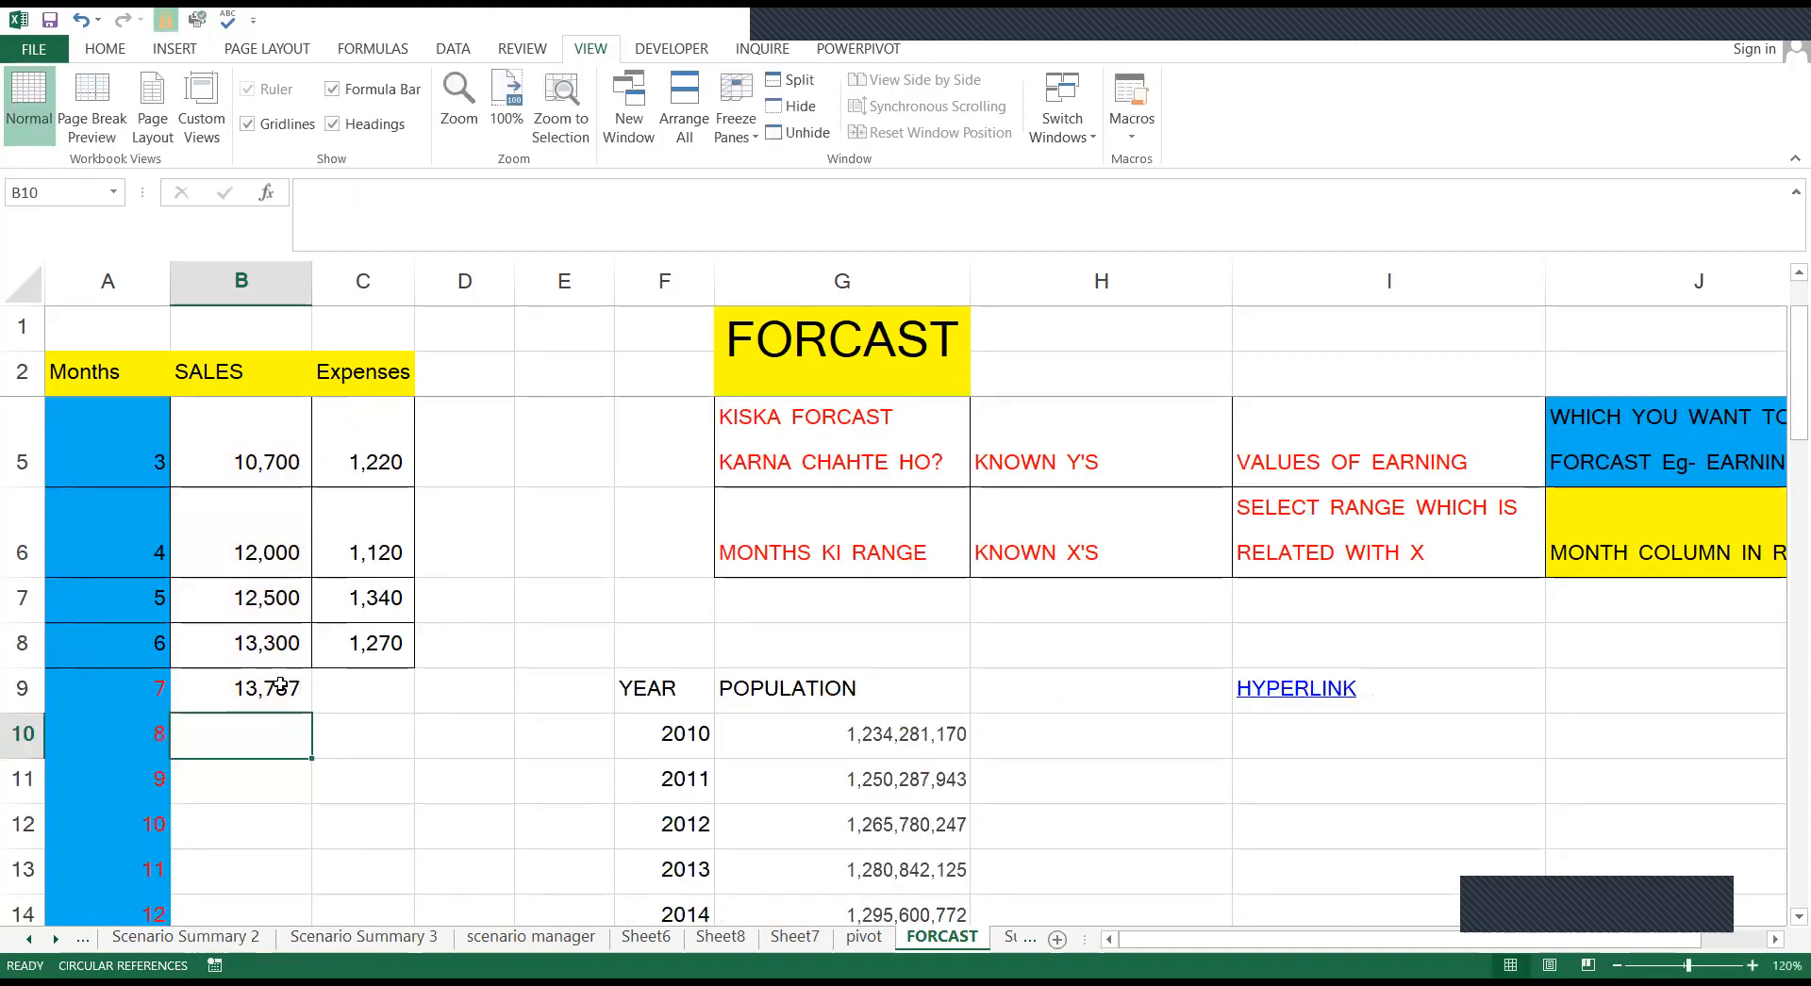
scroll(280, 685, "up", 1)
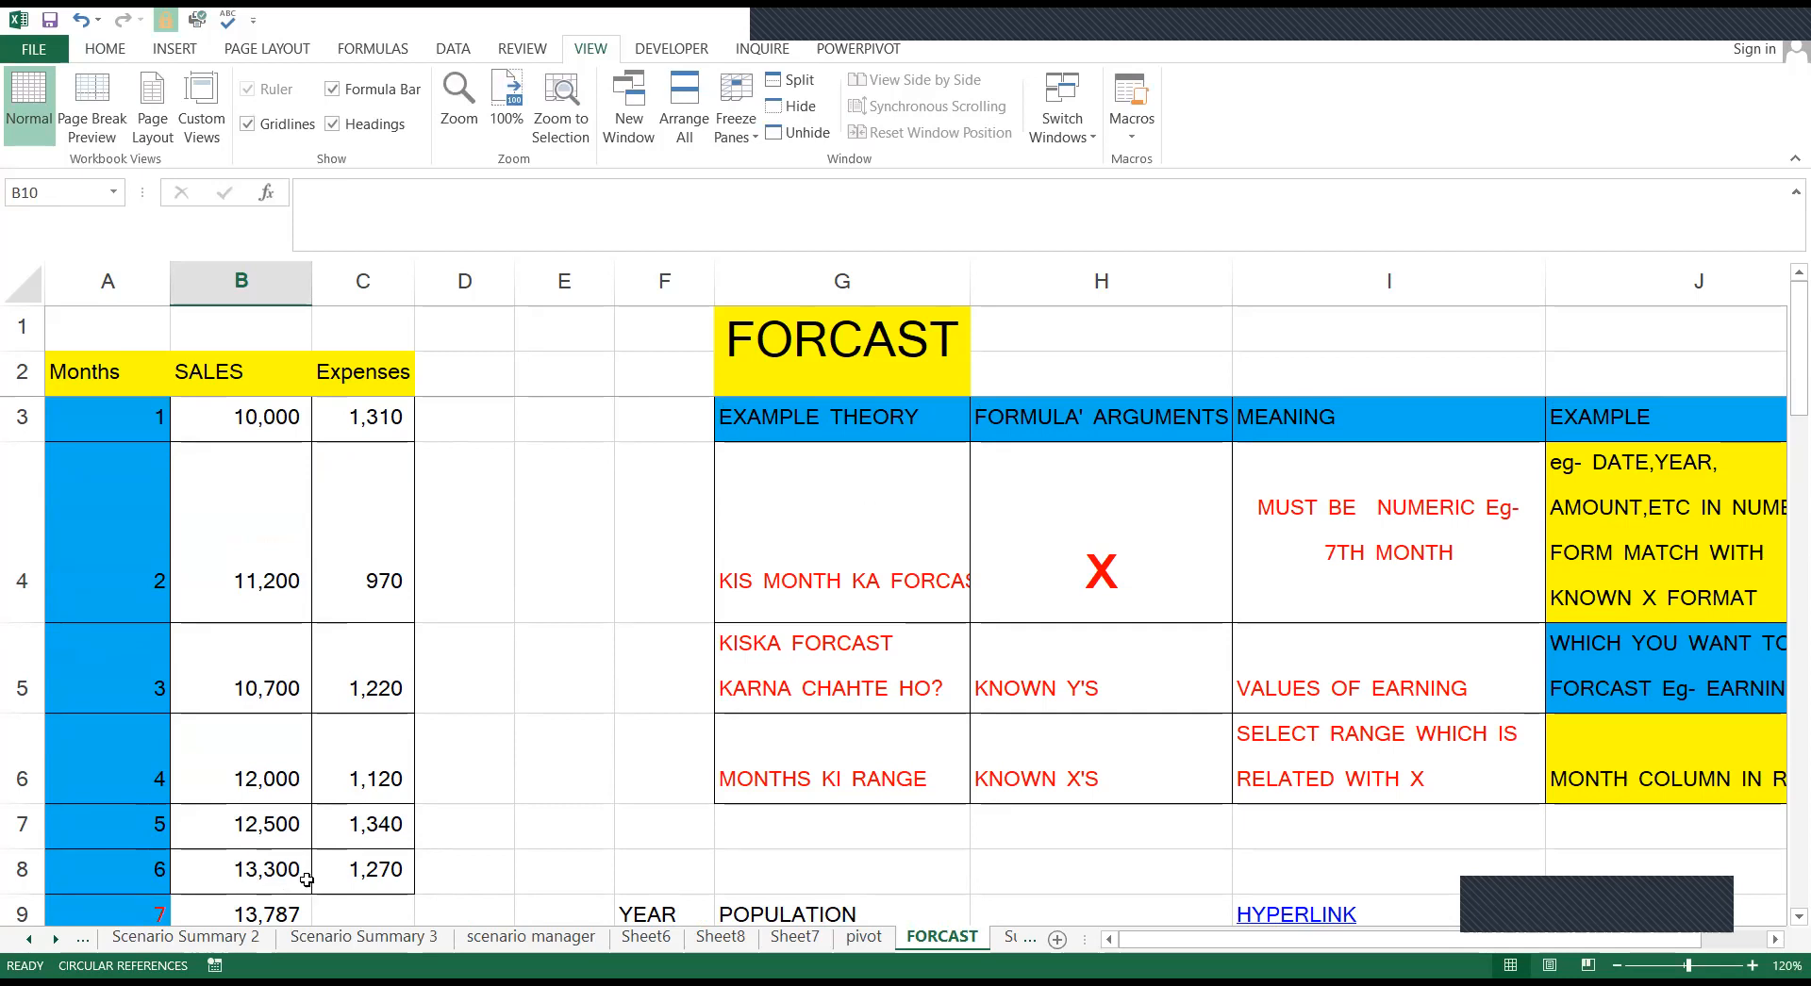
scroll(306, 880, "down", 1)
scroll(306, 880, "up", 1)
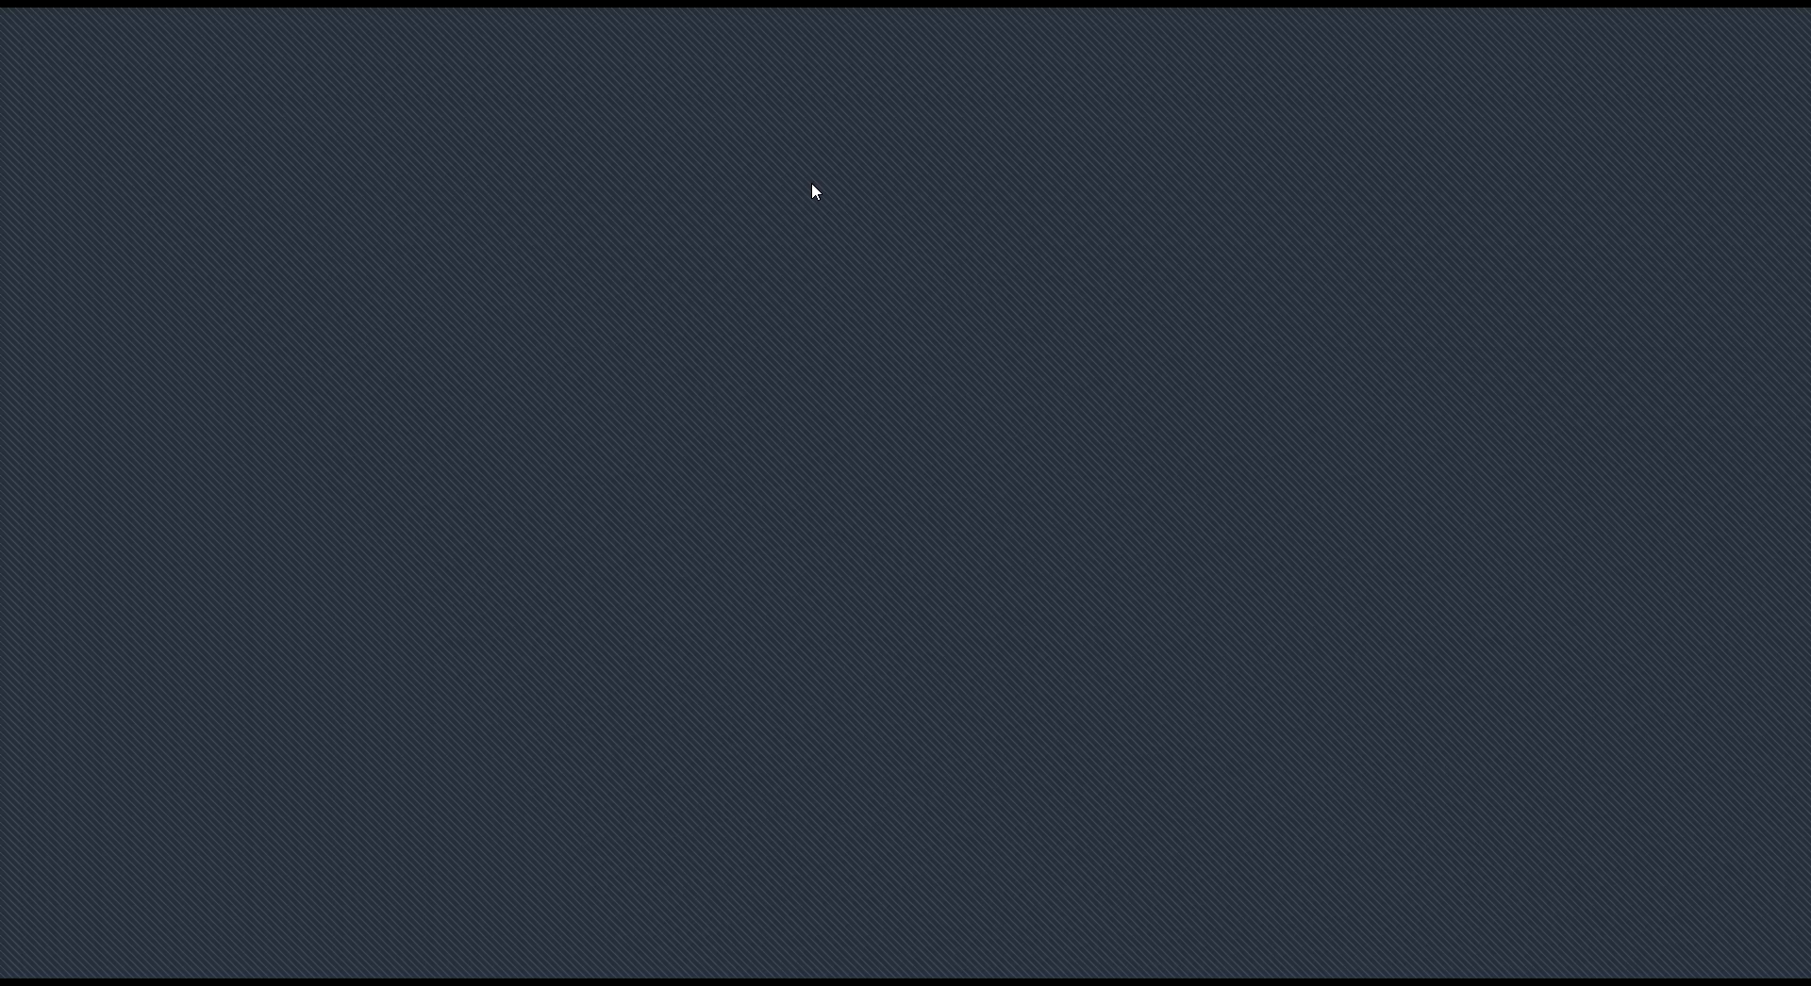
Switch to Chrome and search Google for "population of india"
left_click(298, 269)
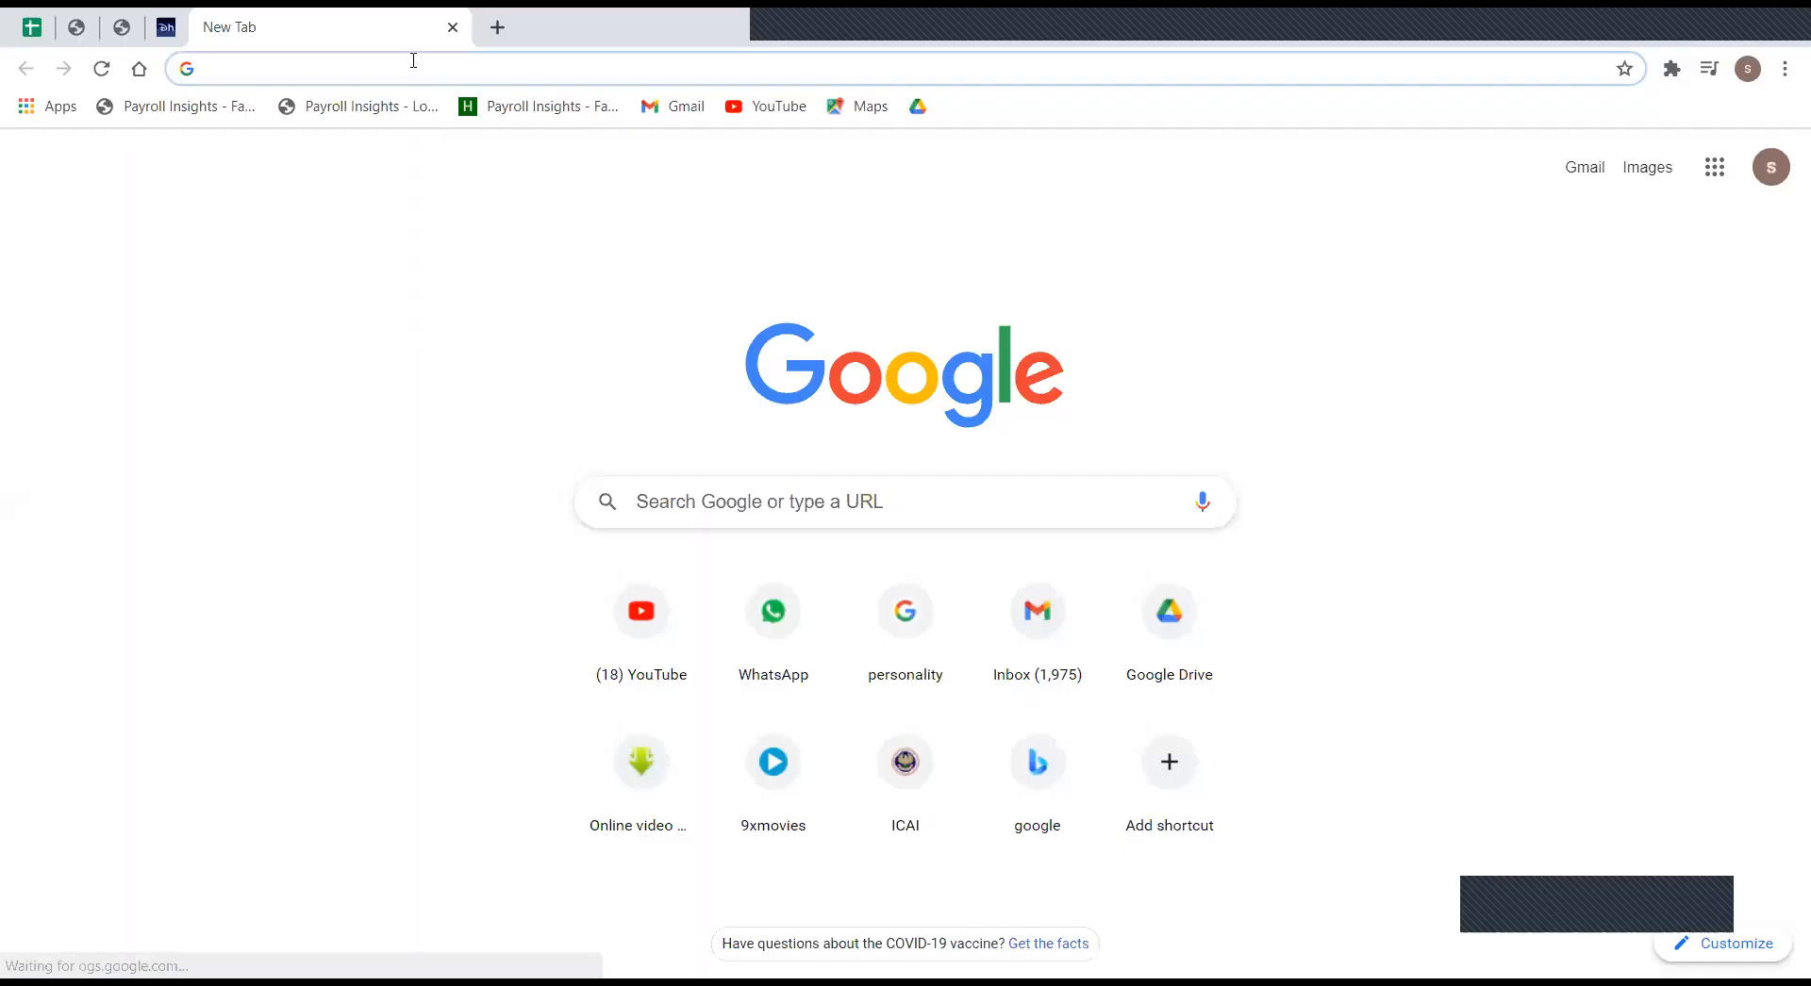
left_click(783, 492)
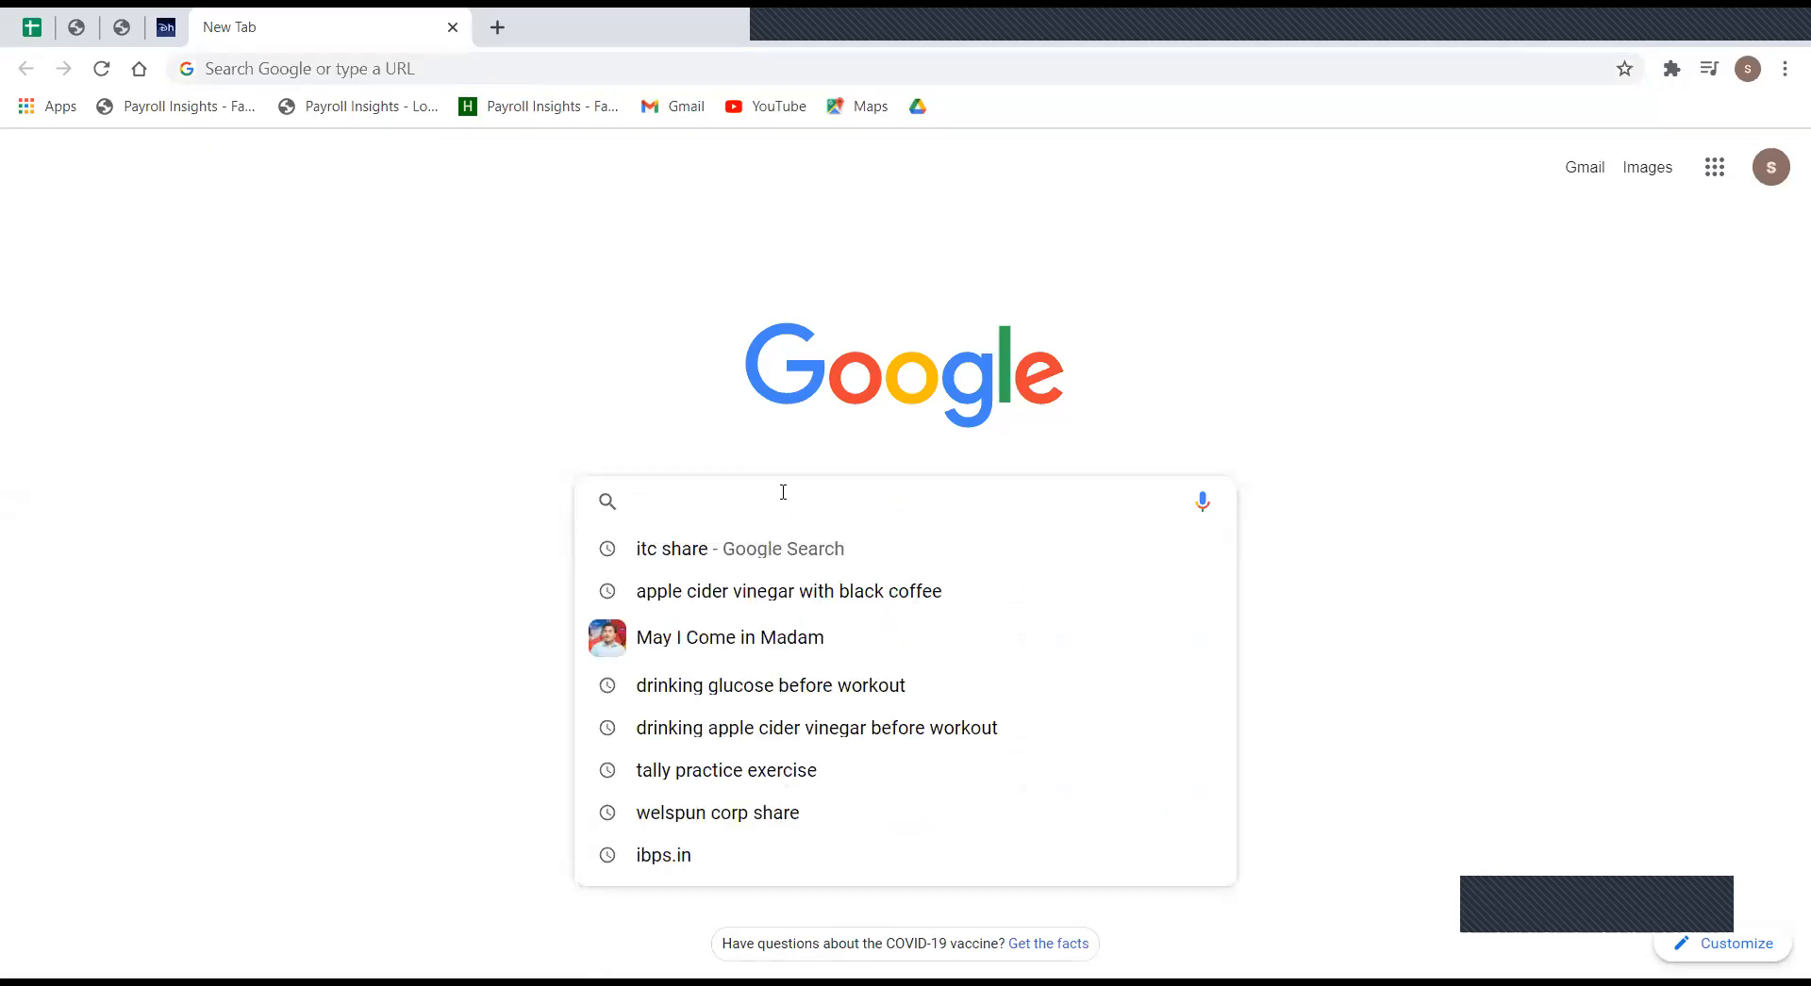
type("pop")
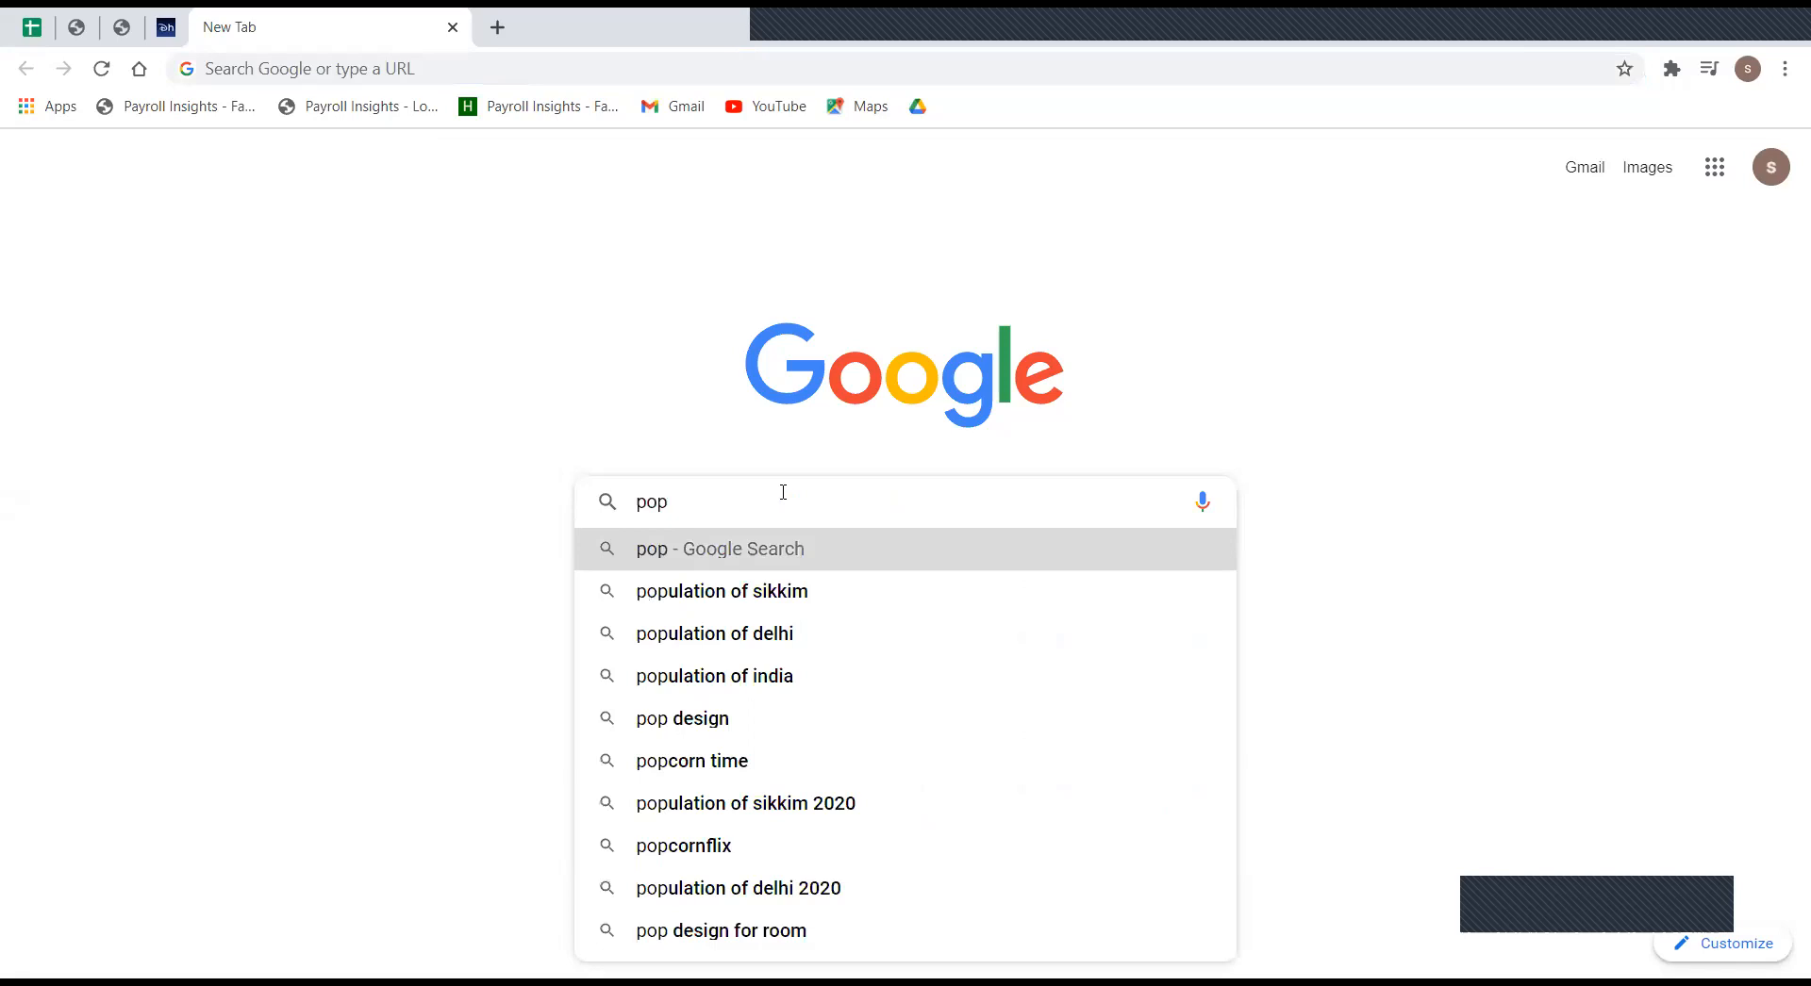
type("u")
key("Down")
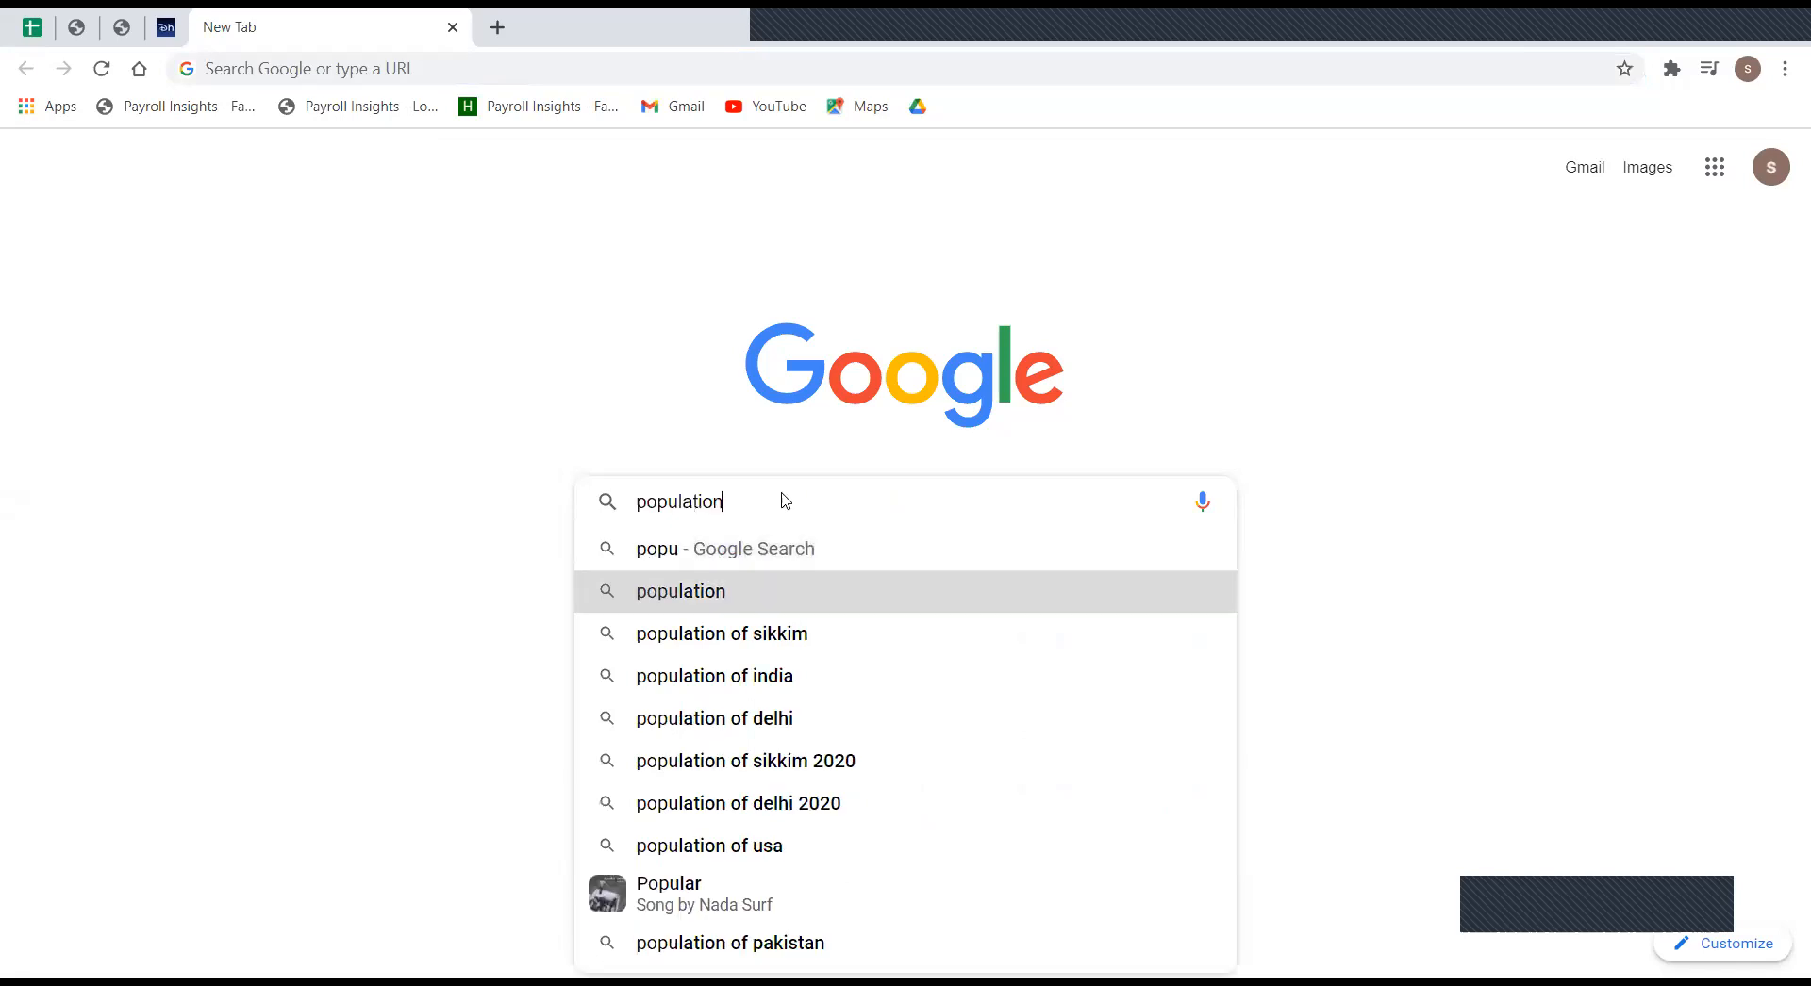
key("Down")
key("Down")
key("Return")
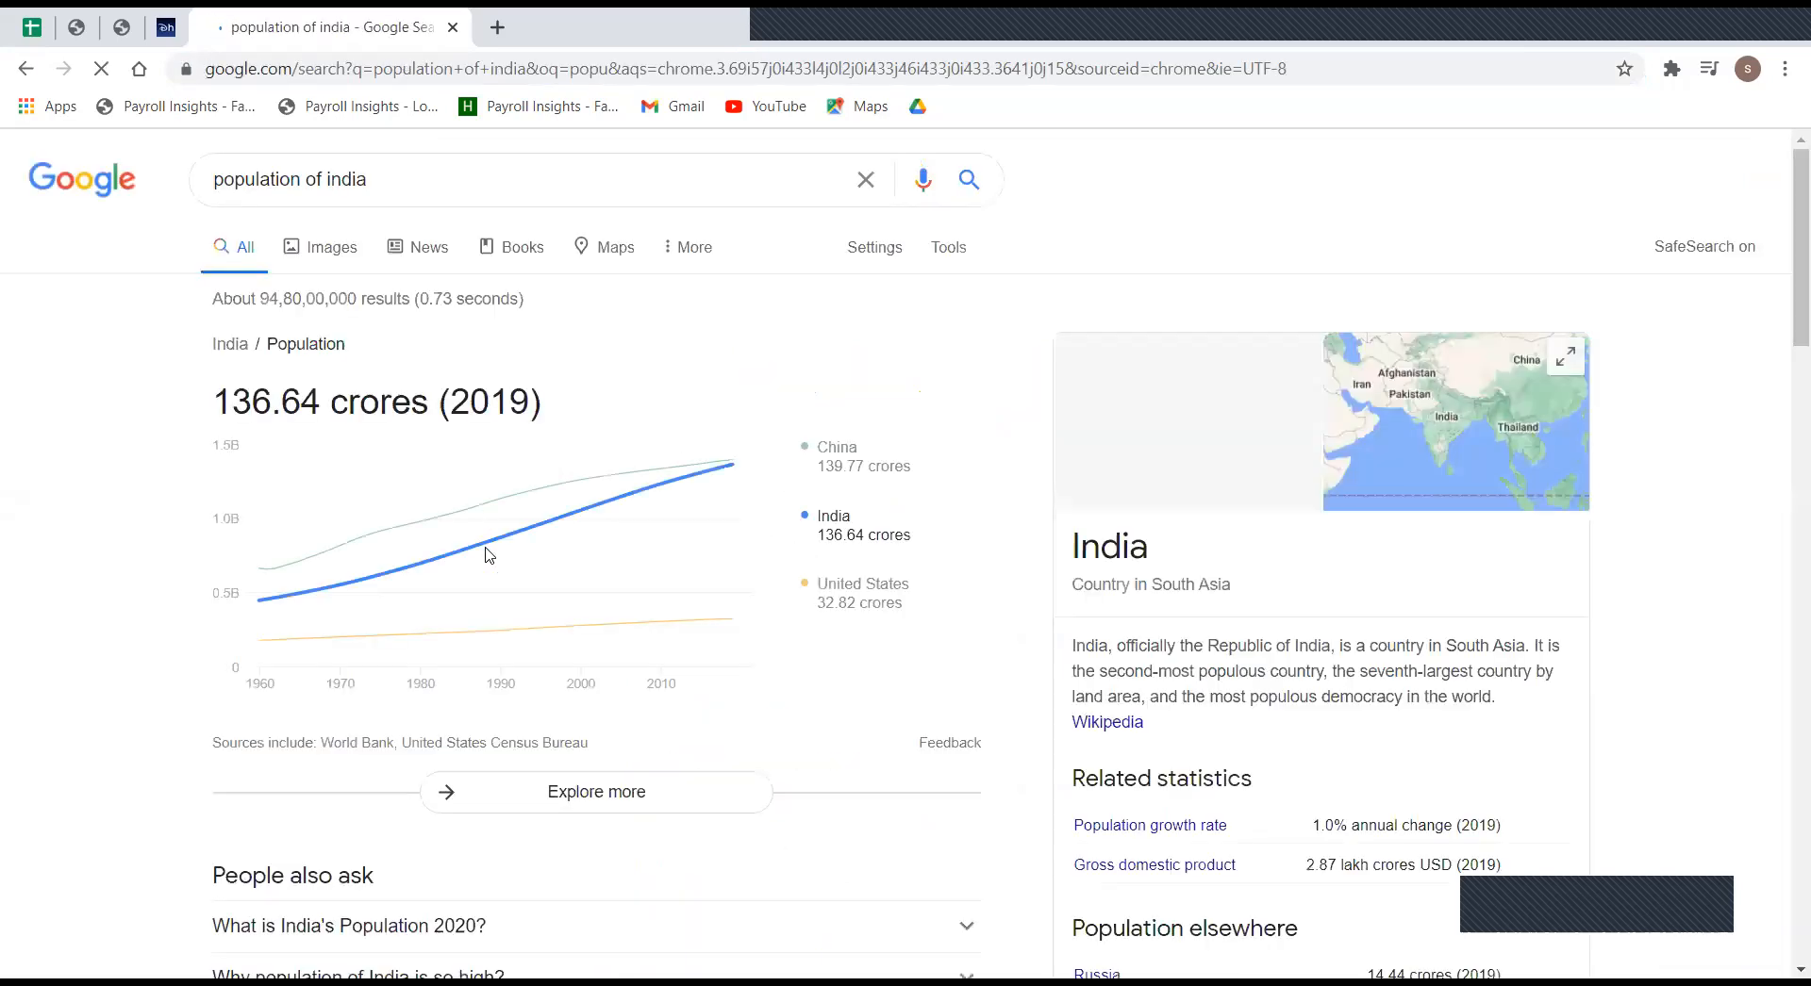
scroll(496, 424, "down", 1)
scroll(495, 179, "up", 1)
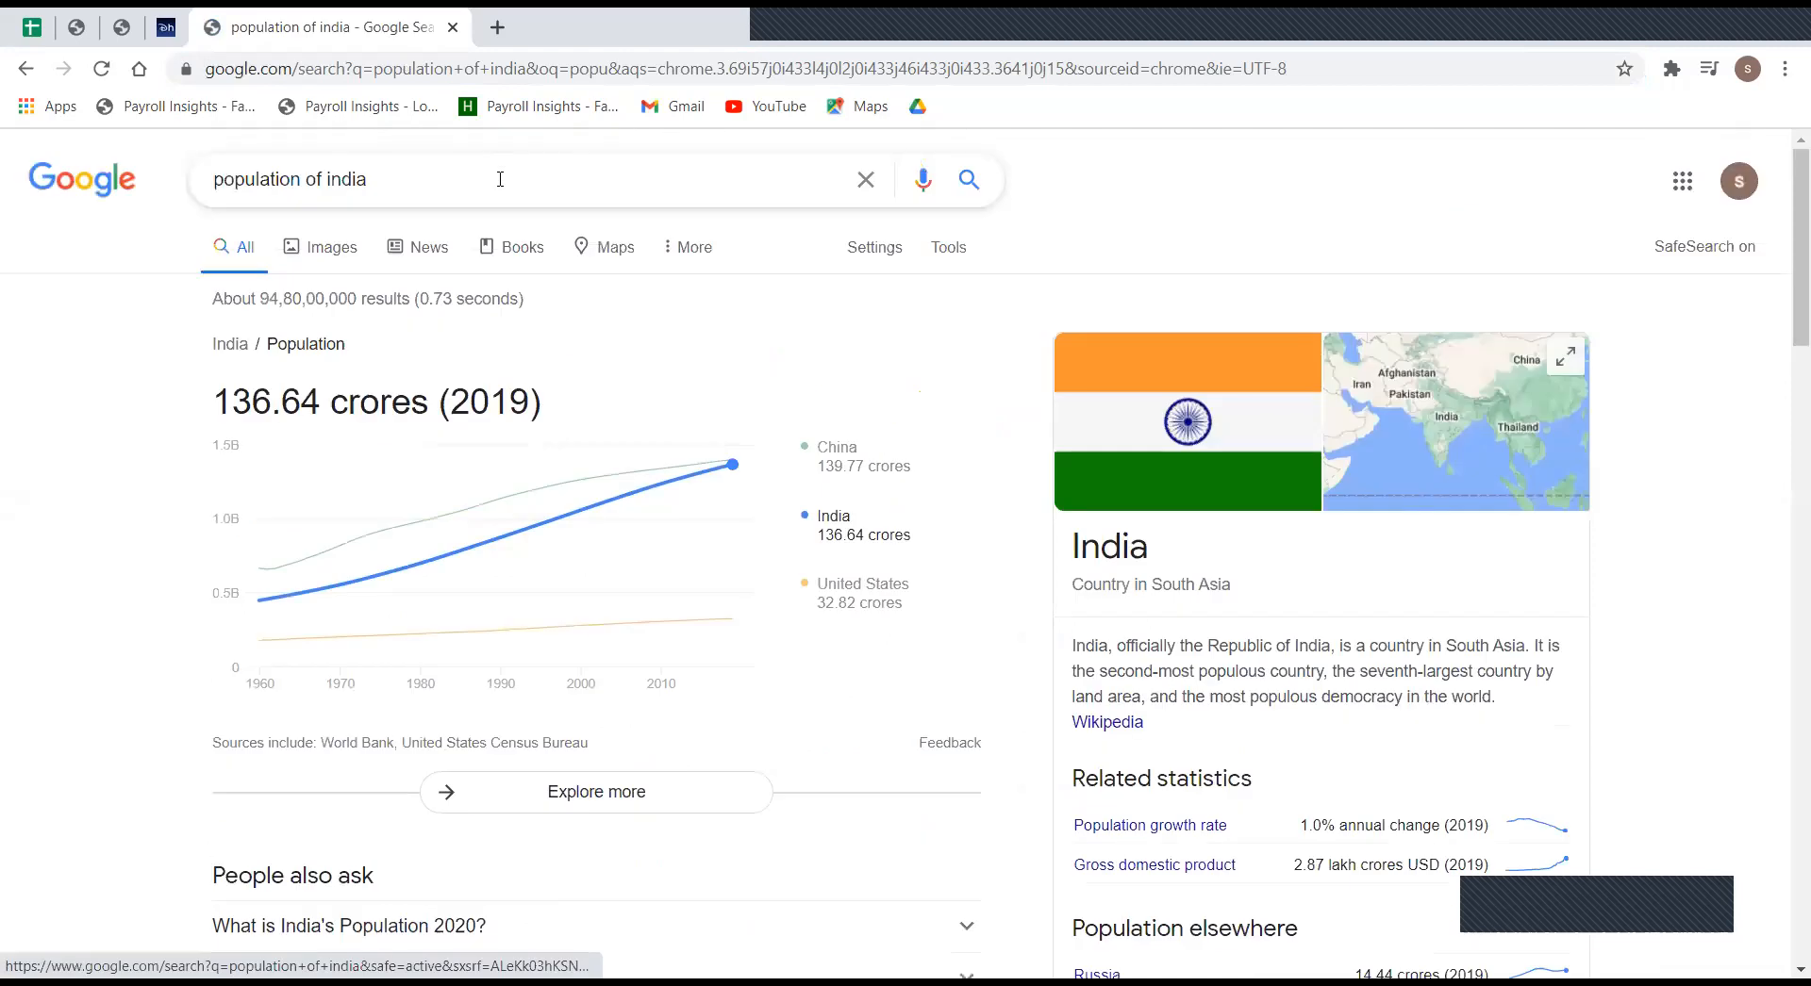
Refine the search to "population of india list" and examine the results for a listing of population figures
left_click(500, 179)
type("lis")
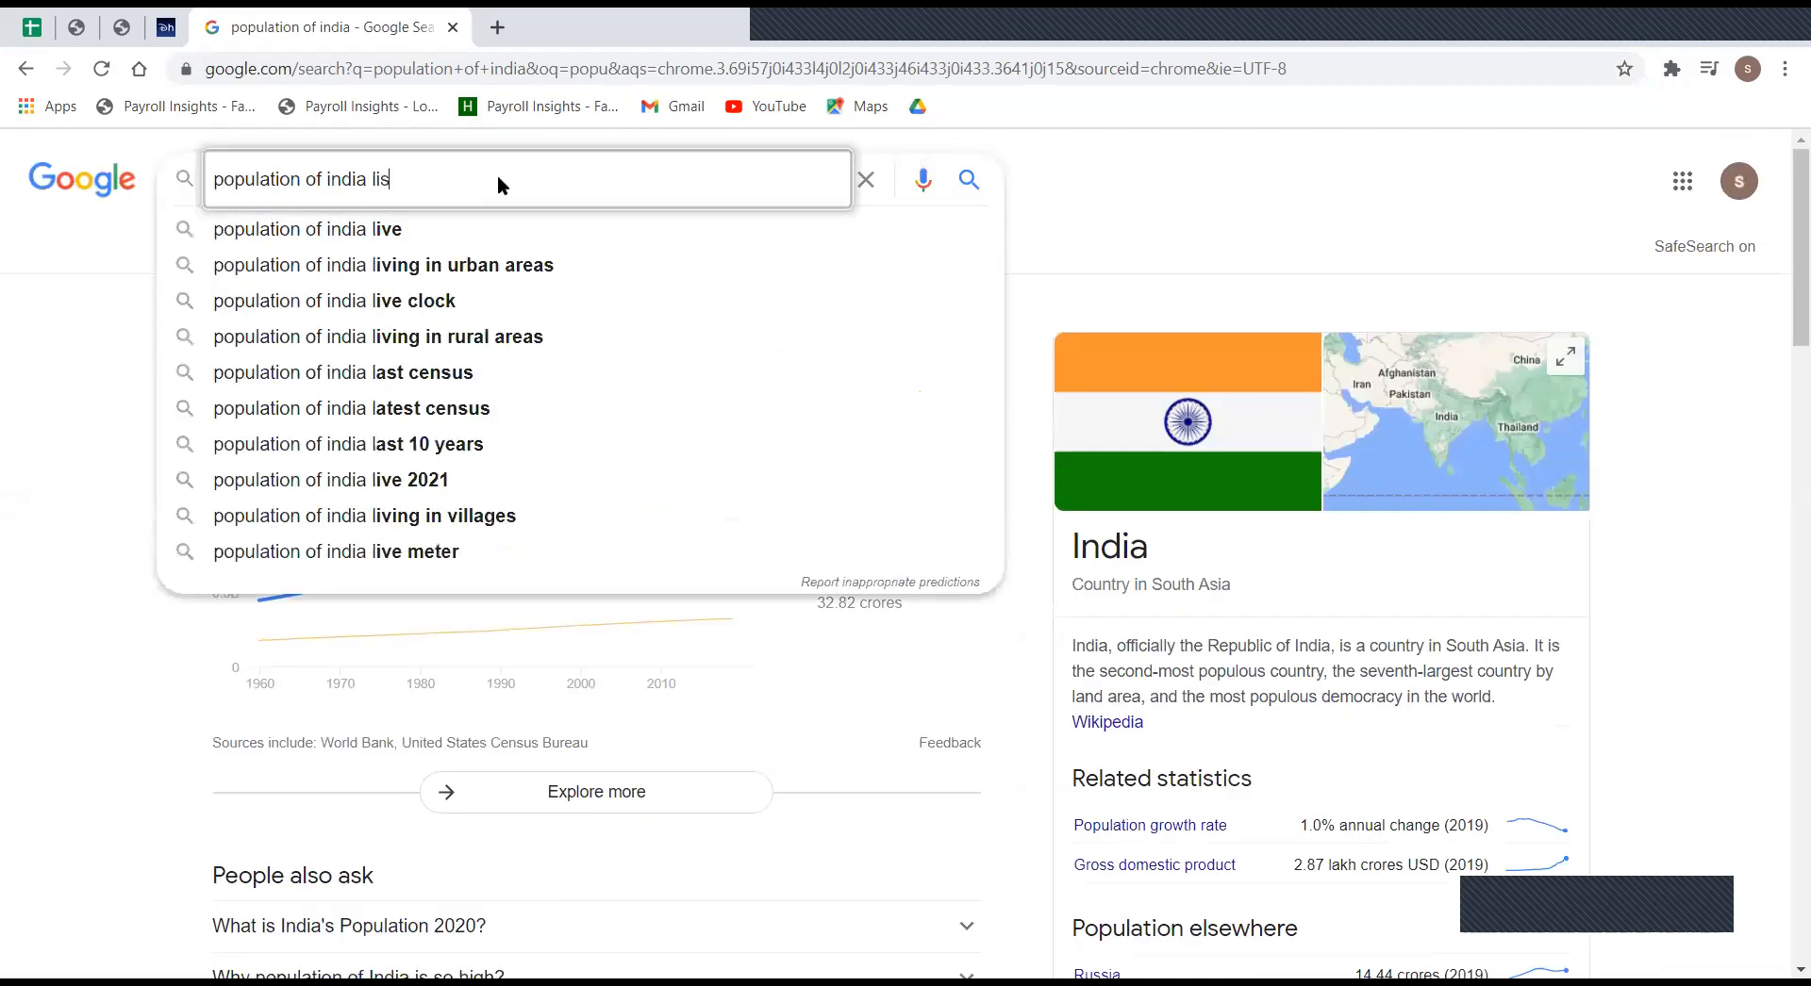
type("t")
key("Return")
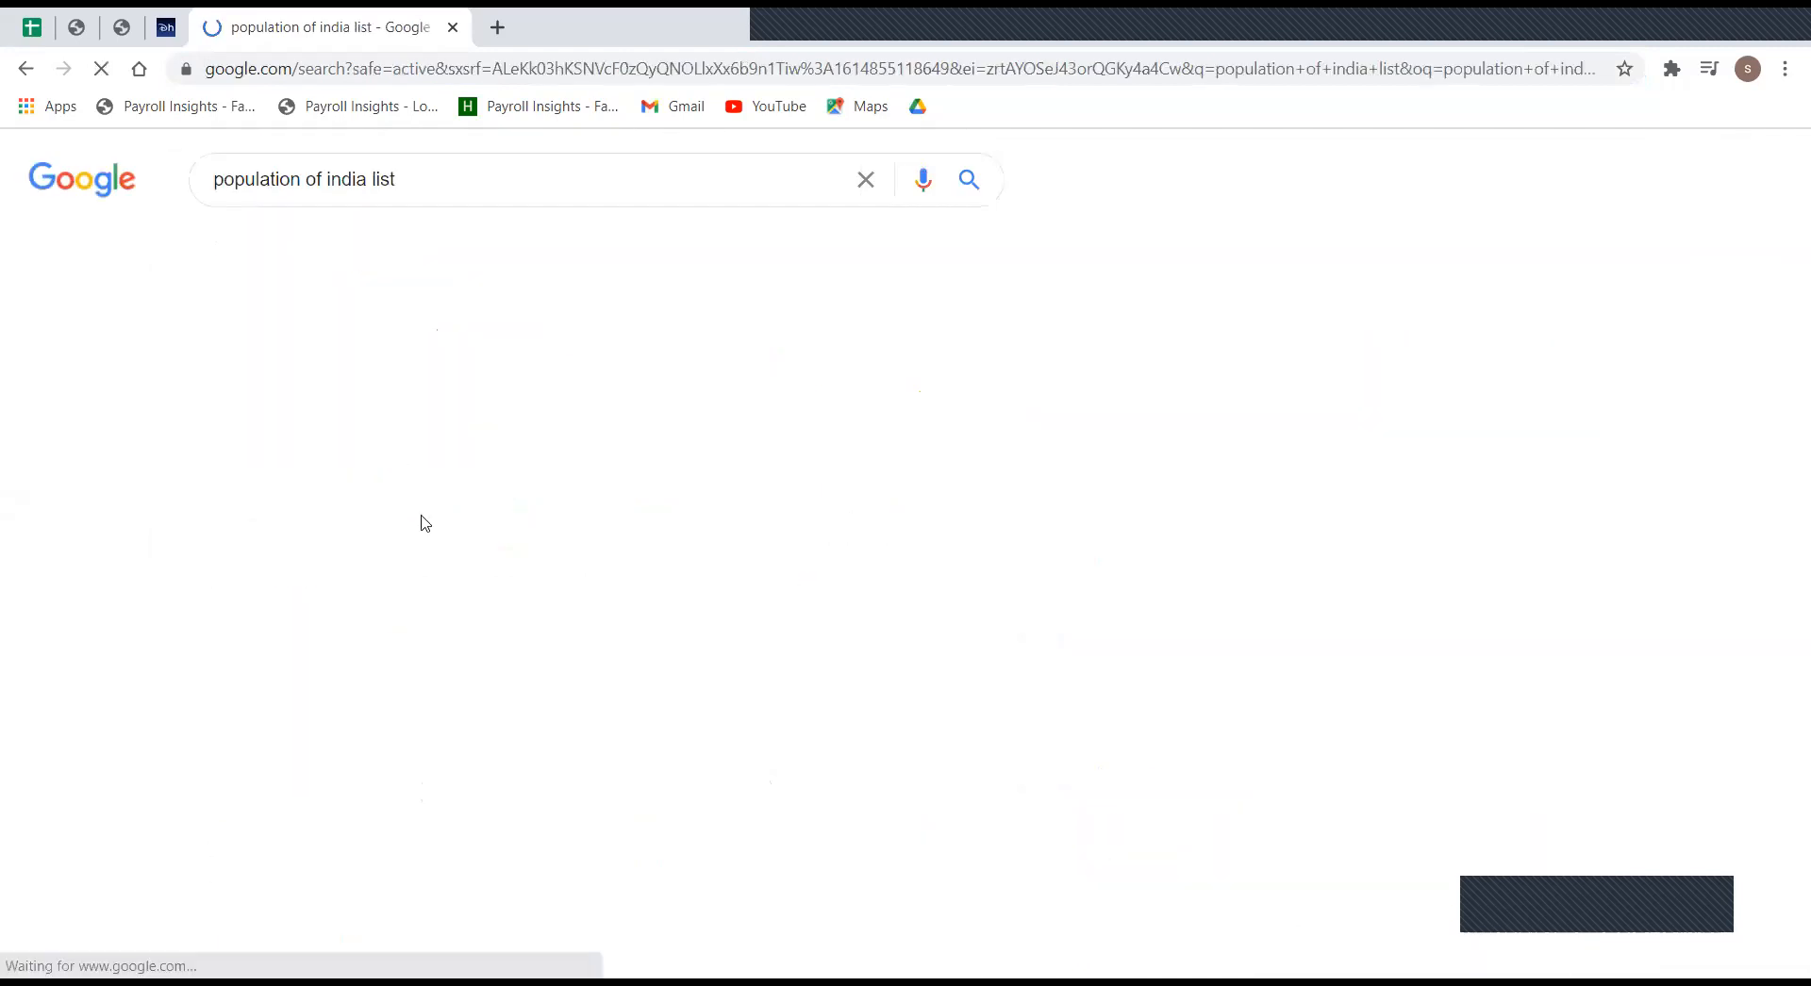
scroll(421, 778, "down", 1)
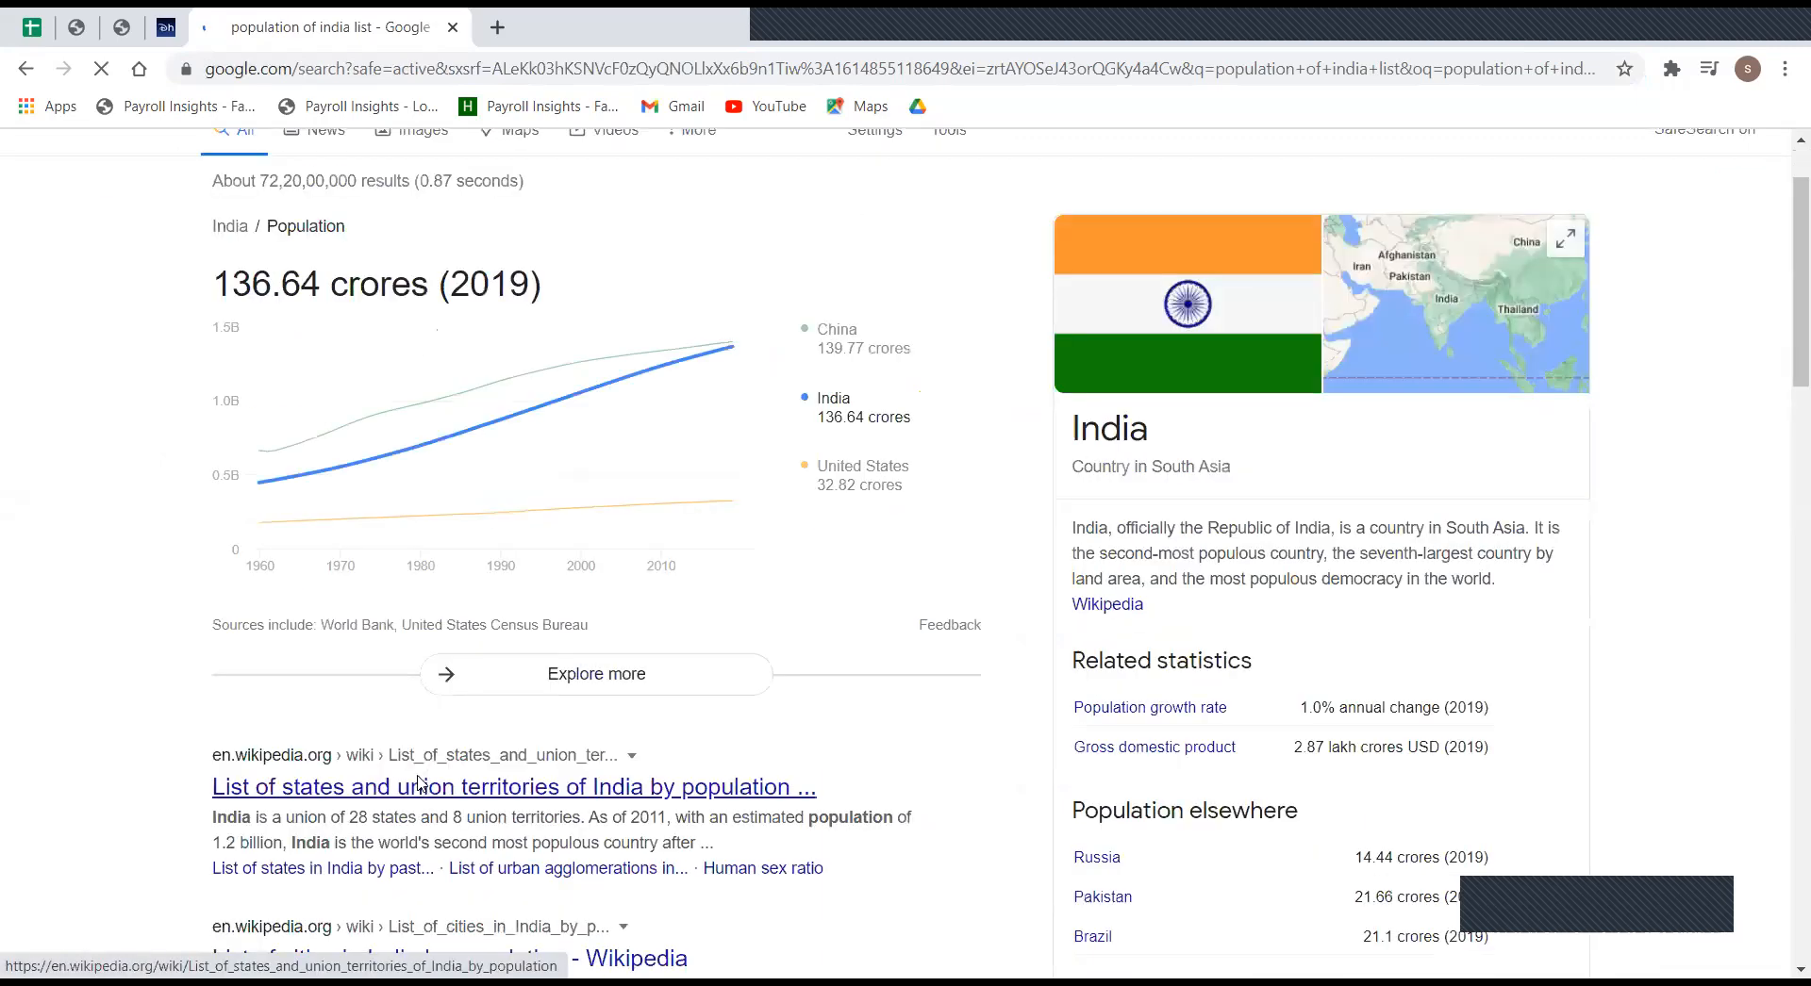
scroll(417, 745, "down", 3)
scroll(359, 481, "down", 1)
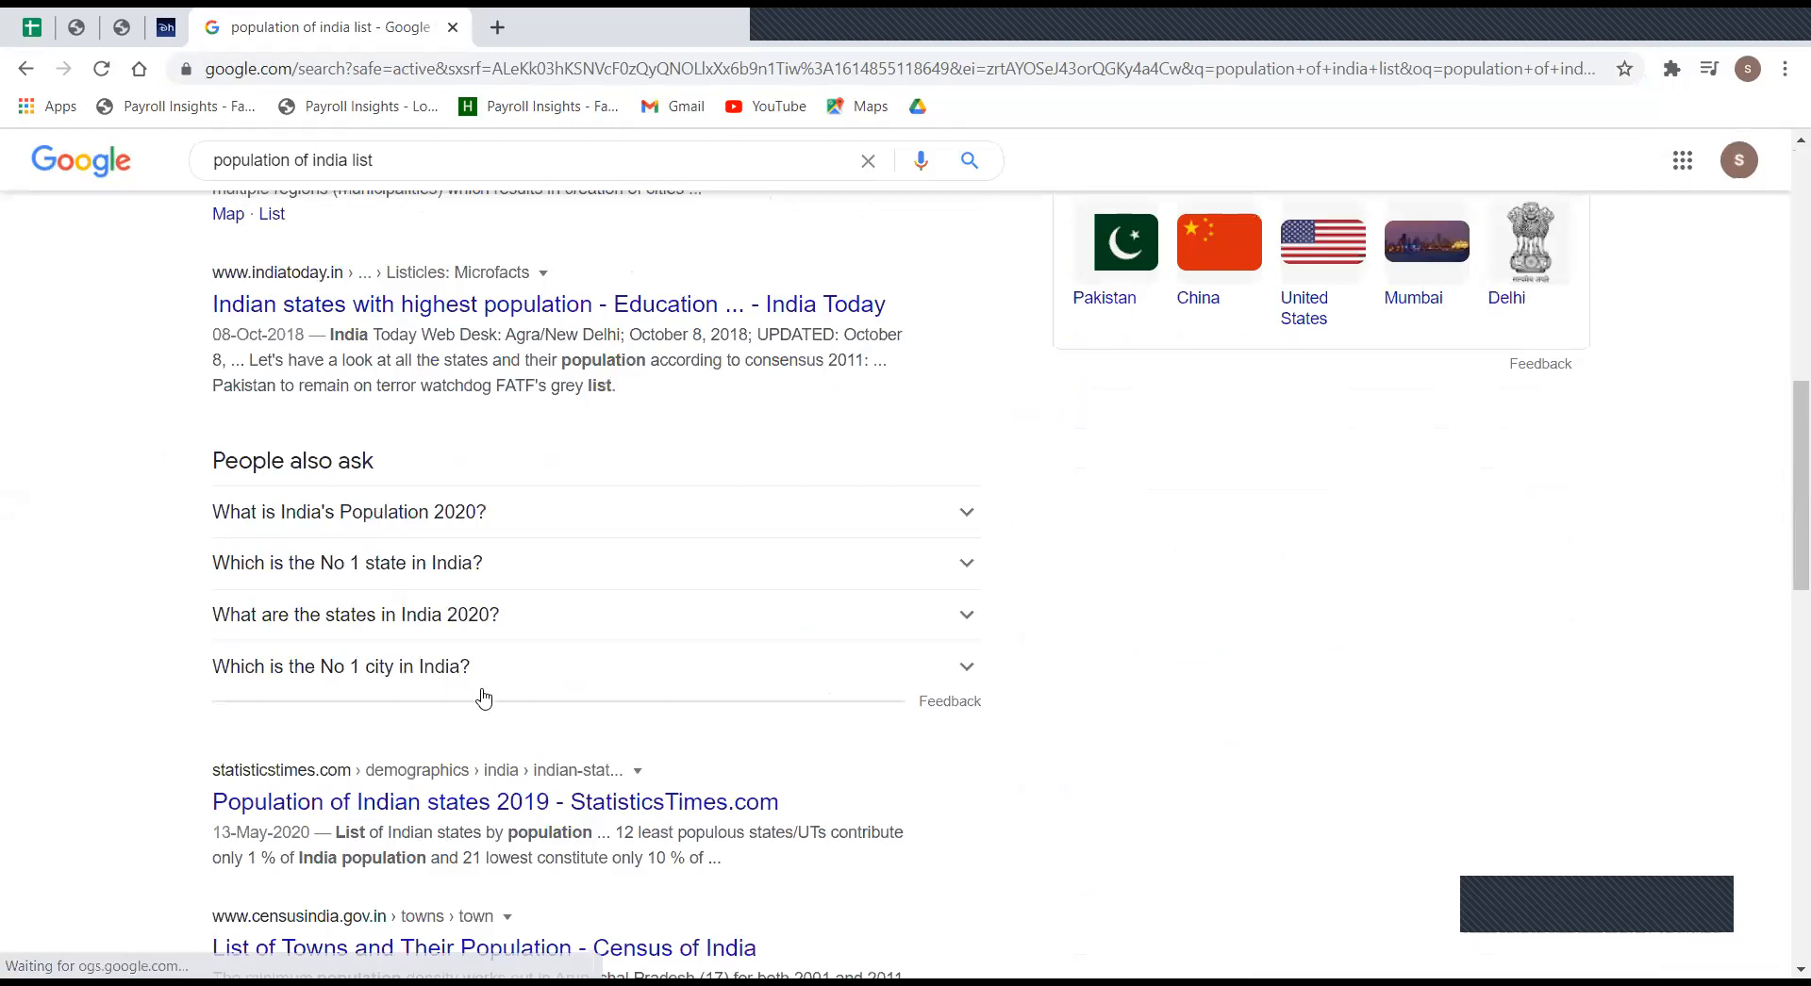
scroll(415, 684, "down", 1)
scroll(331, 565, "up", 4)
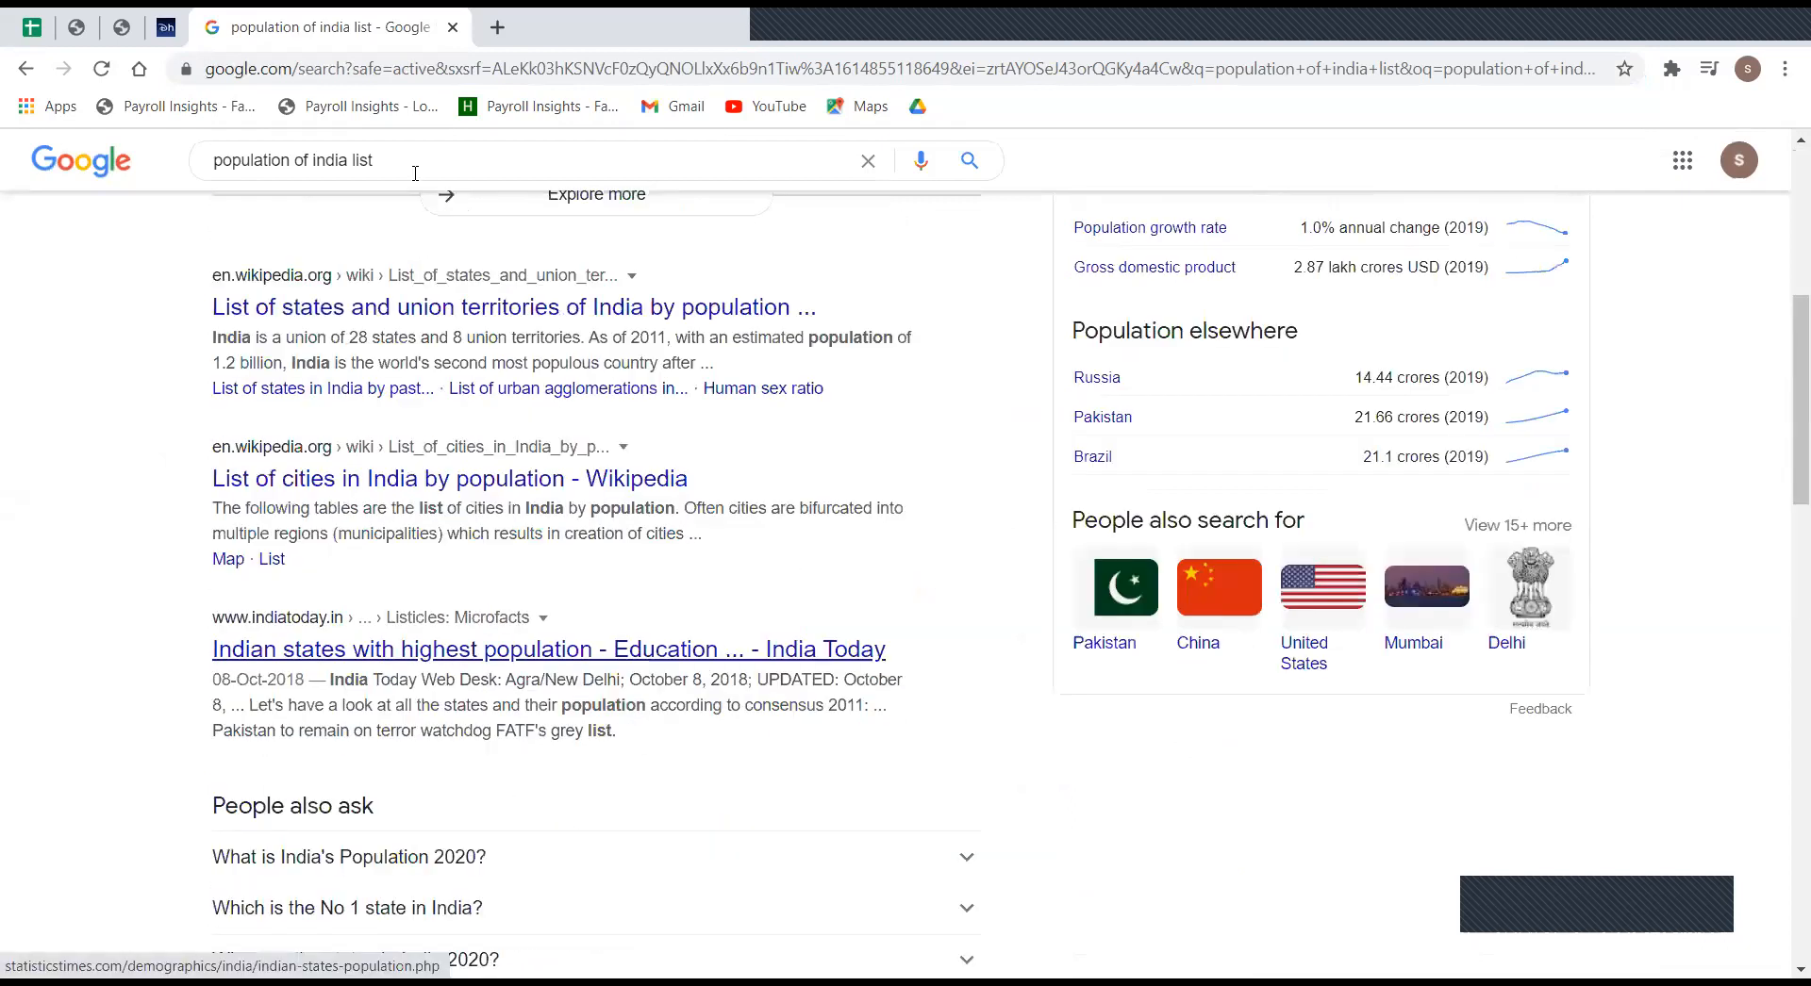
scroll(415, 175, "up", 6)
Replace the Google query with "world population data" and run the search
triple_click(415, 177)
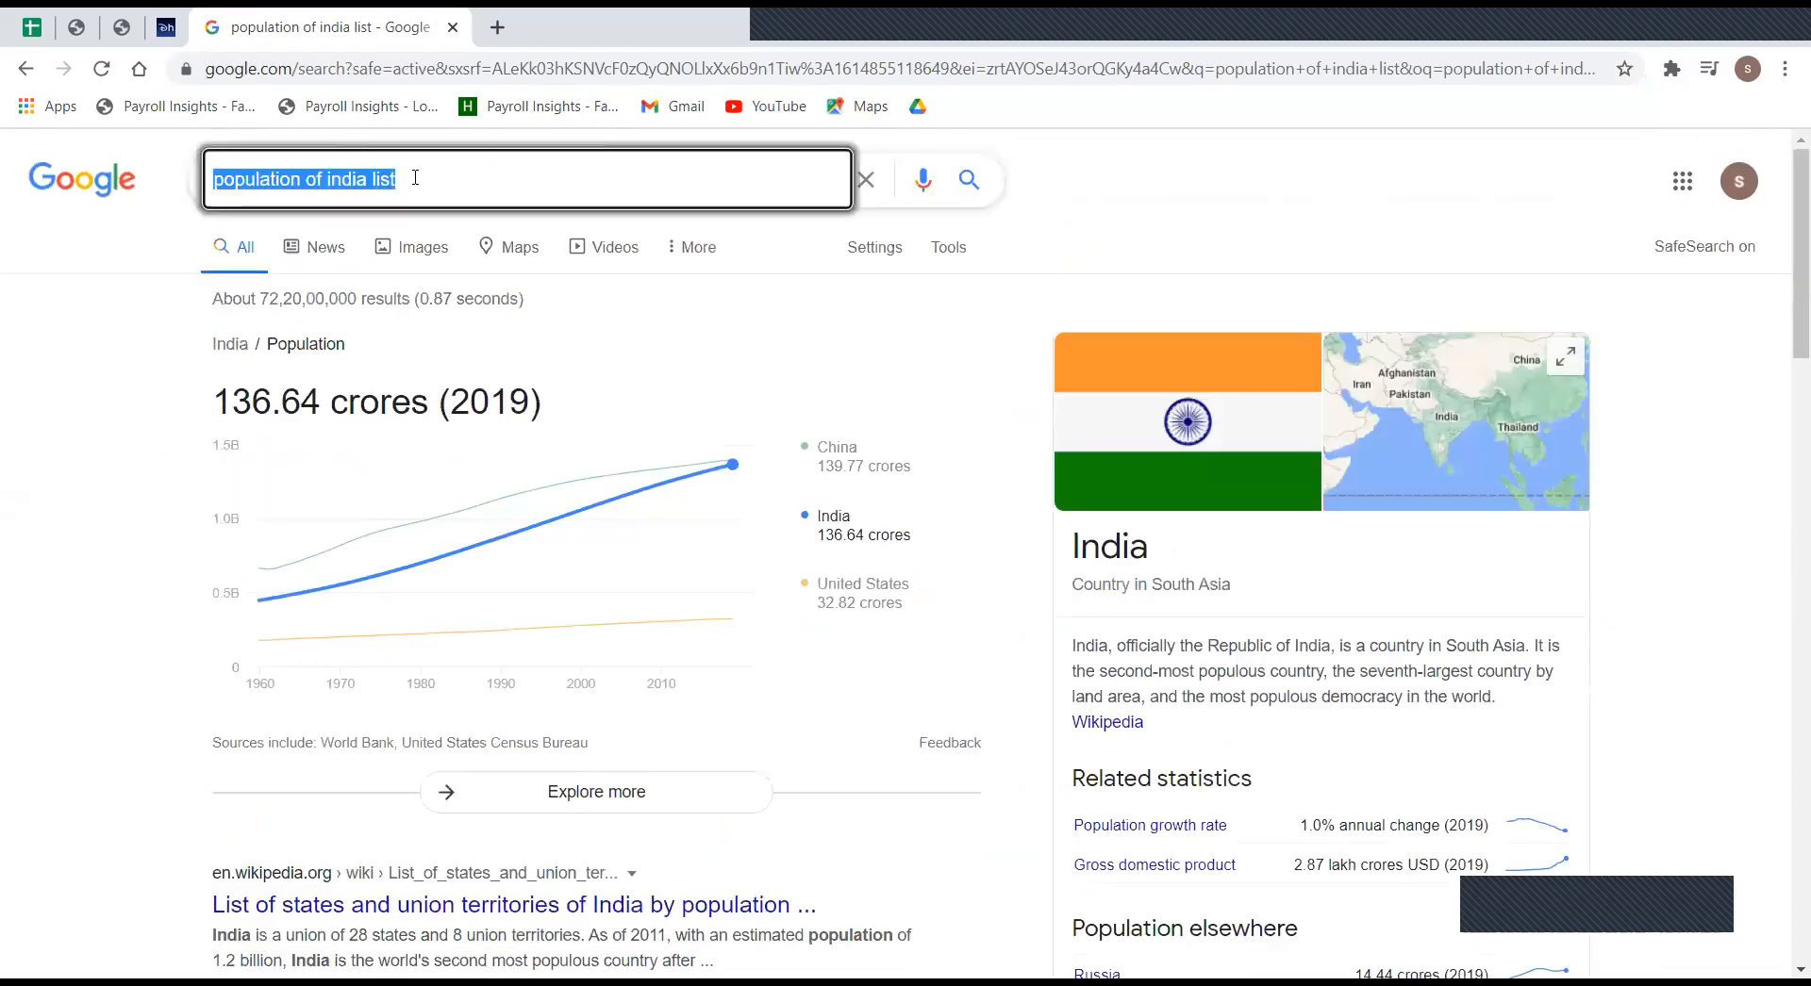
left_click(415, 177)
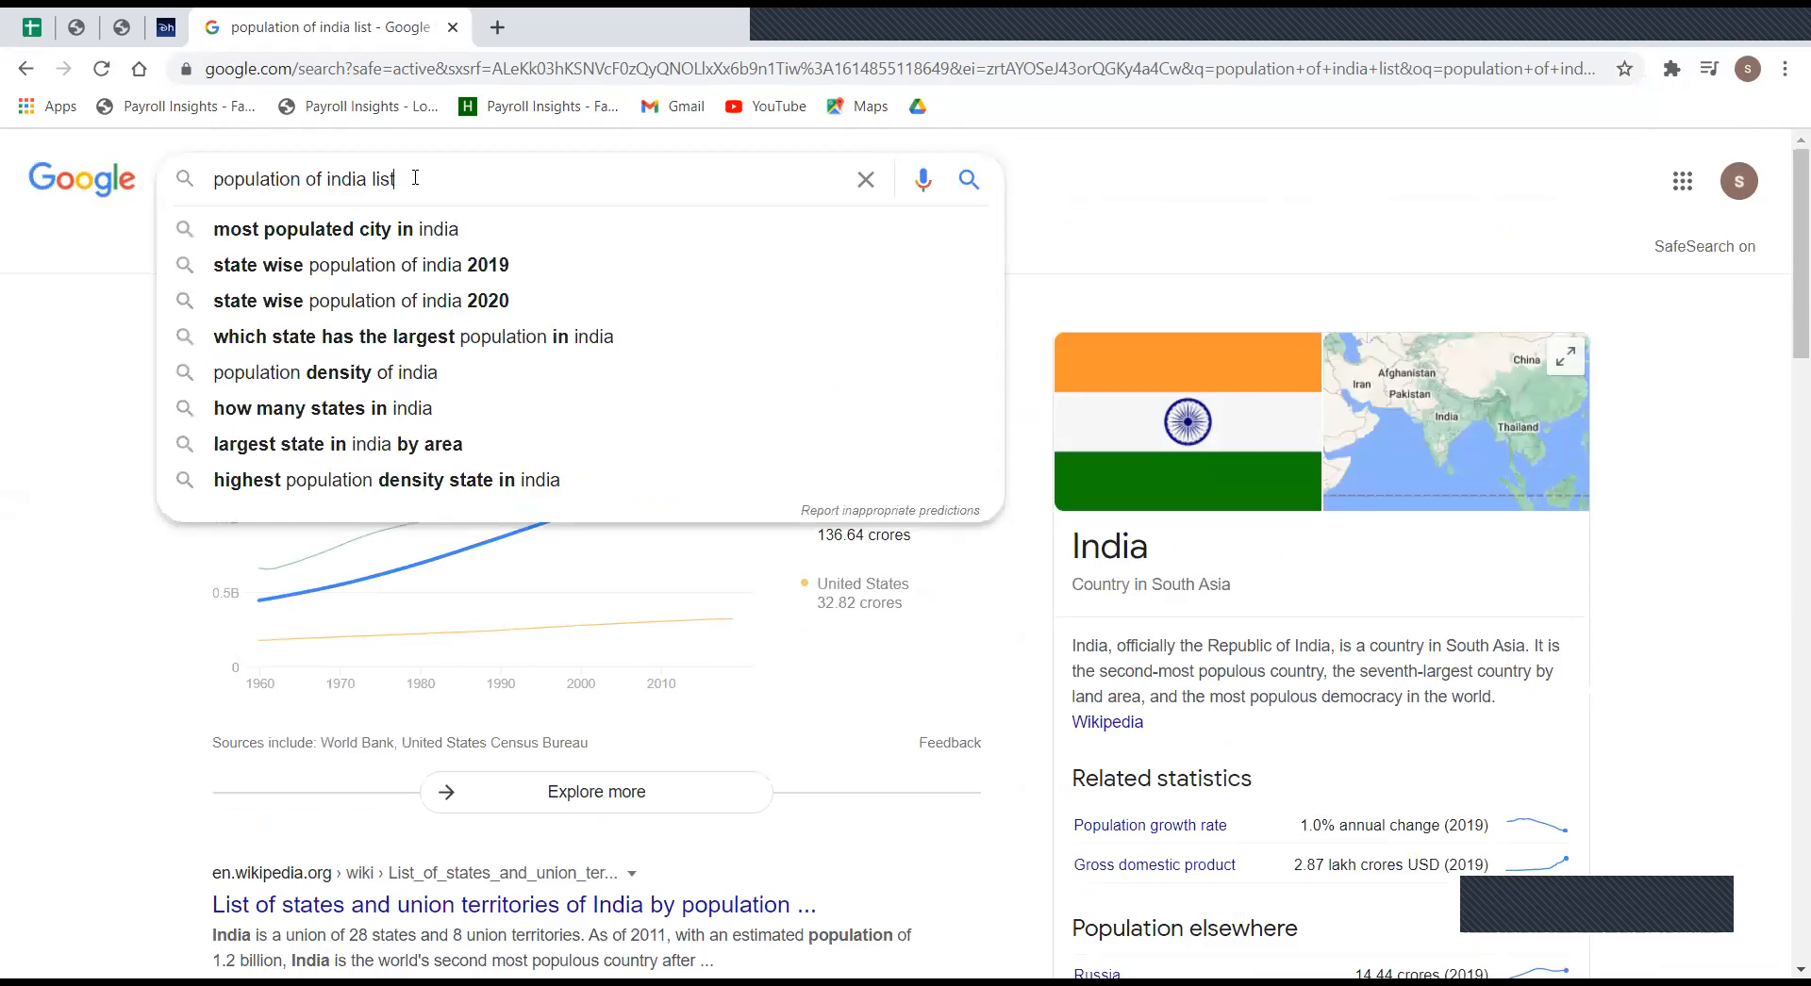
key("BackSpace")
key("BackSpace")
key("BackSpace")
key("BackSpace")
key("BackSpace")
key("BackSpace")
key("BackSpace")
key("BackSpace")
key("BackSpace")
key("BackSpace")
key("BackSpace")
key("BackSpace")
key("BackSpace")
key("BackSpace")
key("BackSpace")
key("BackSpace")
key("BackSpace")
key("BackSpace")
key("BackSpace")
key("BackSpace")
key("BackSpace")
key("BackSpace")
key("BackSpace")
key("BackSpace")
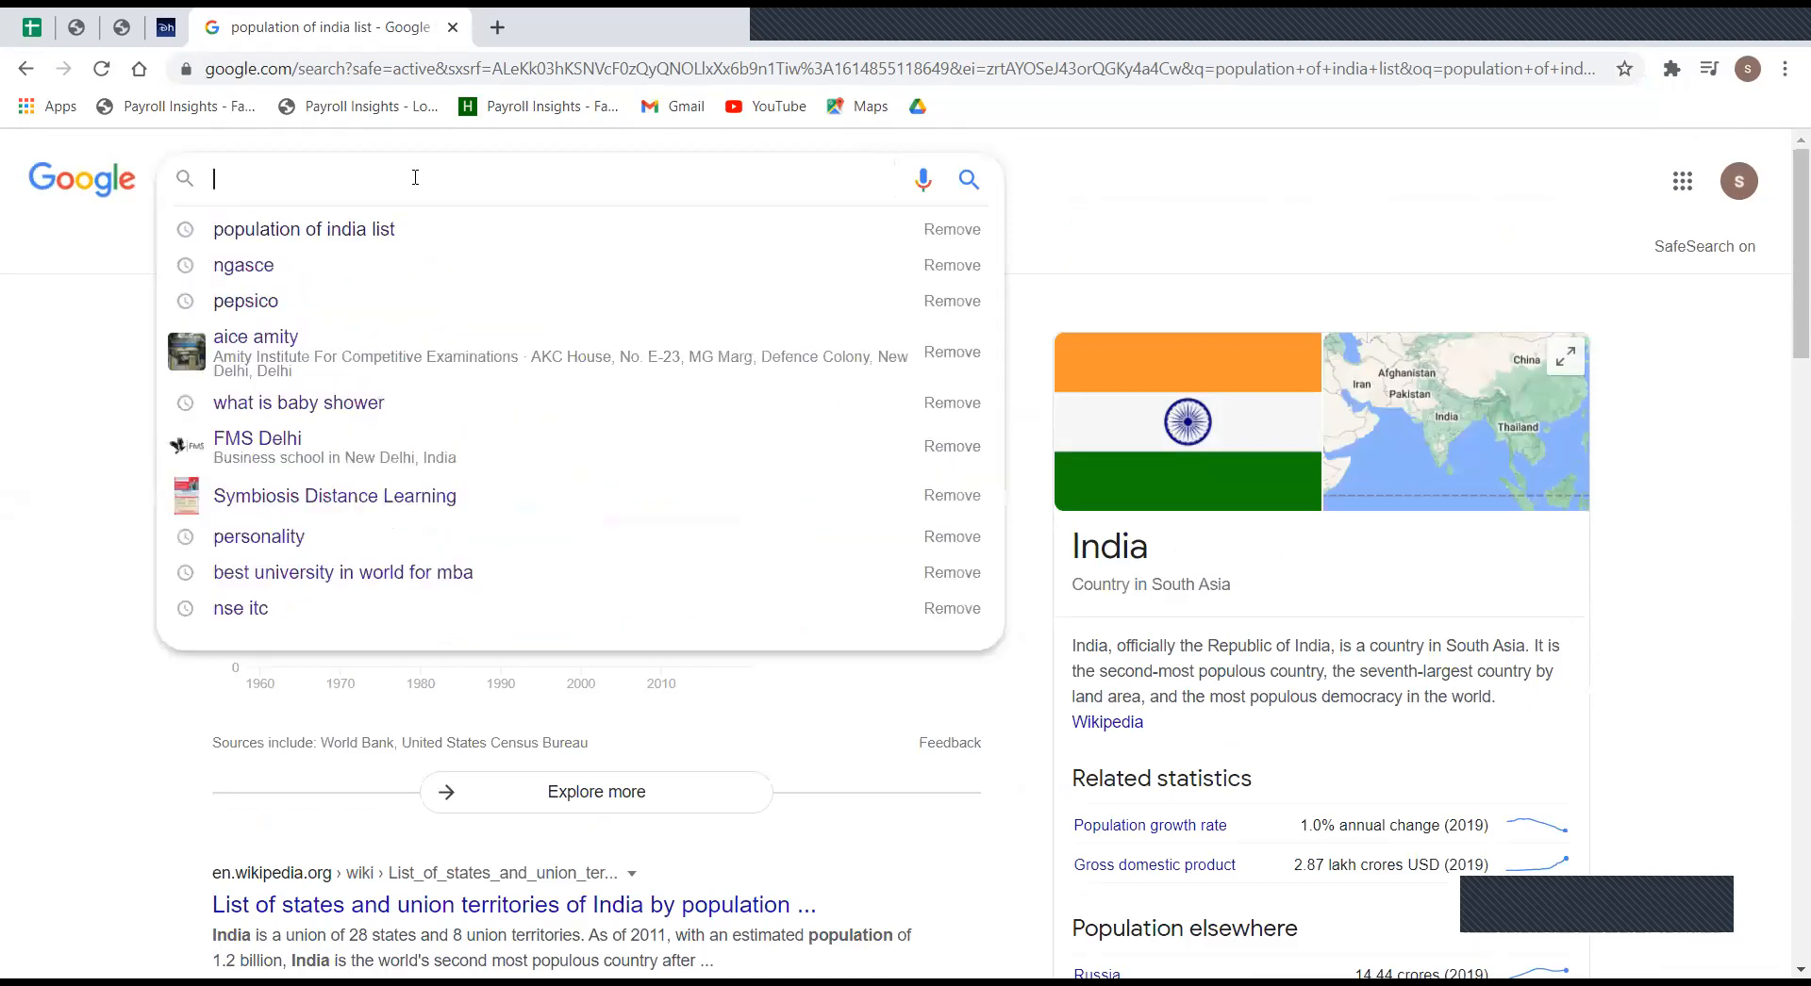
type("wr")
key("BackSpace")
key("BackSpace")
type("world pop")
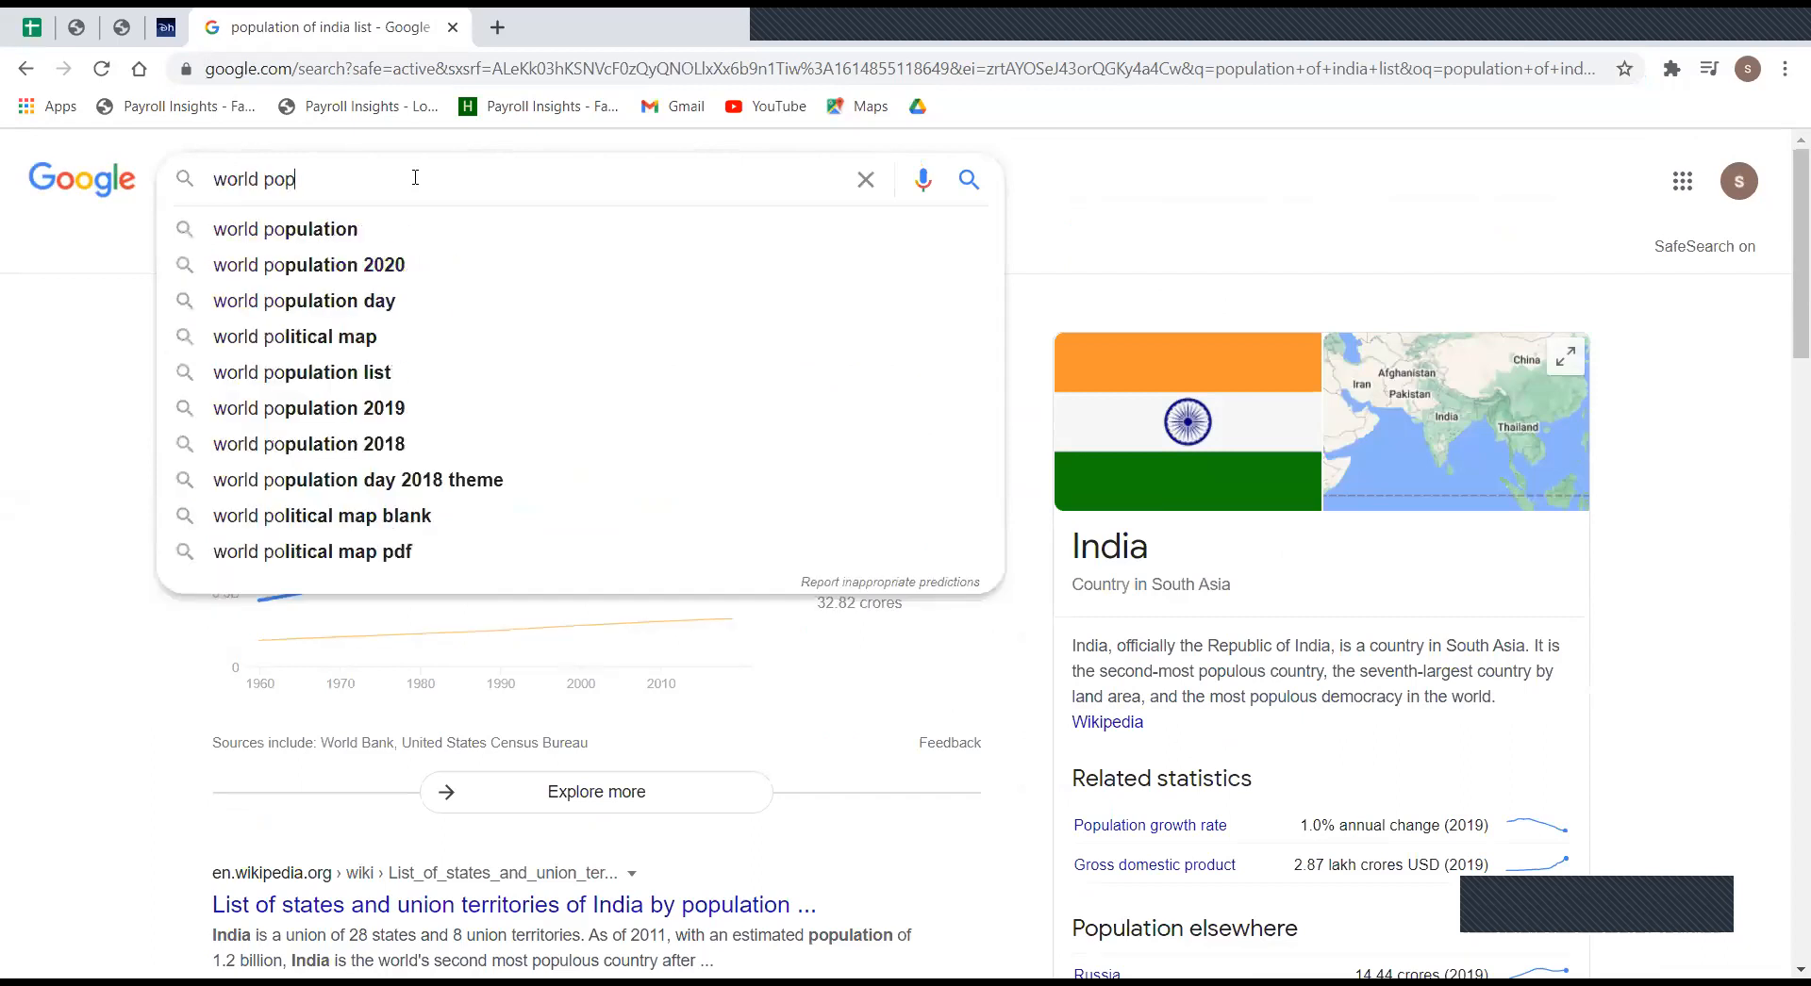
type("ulat")
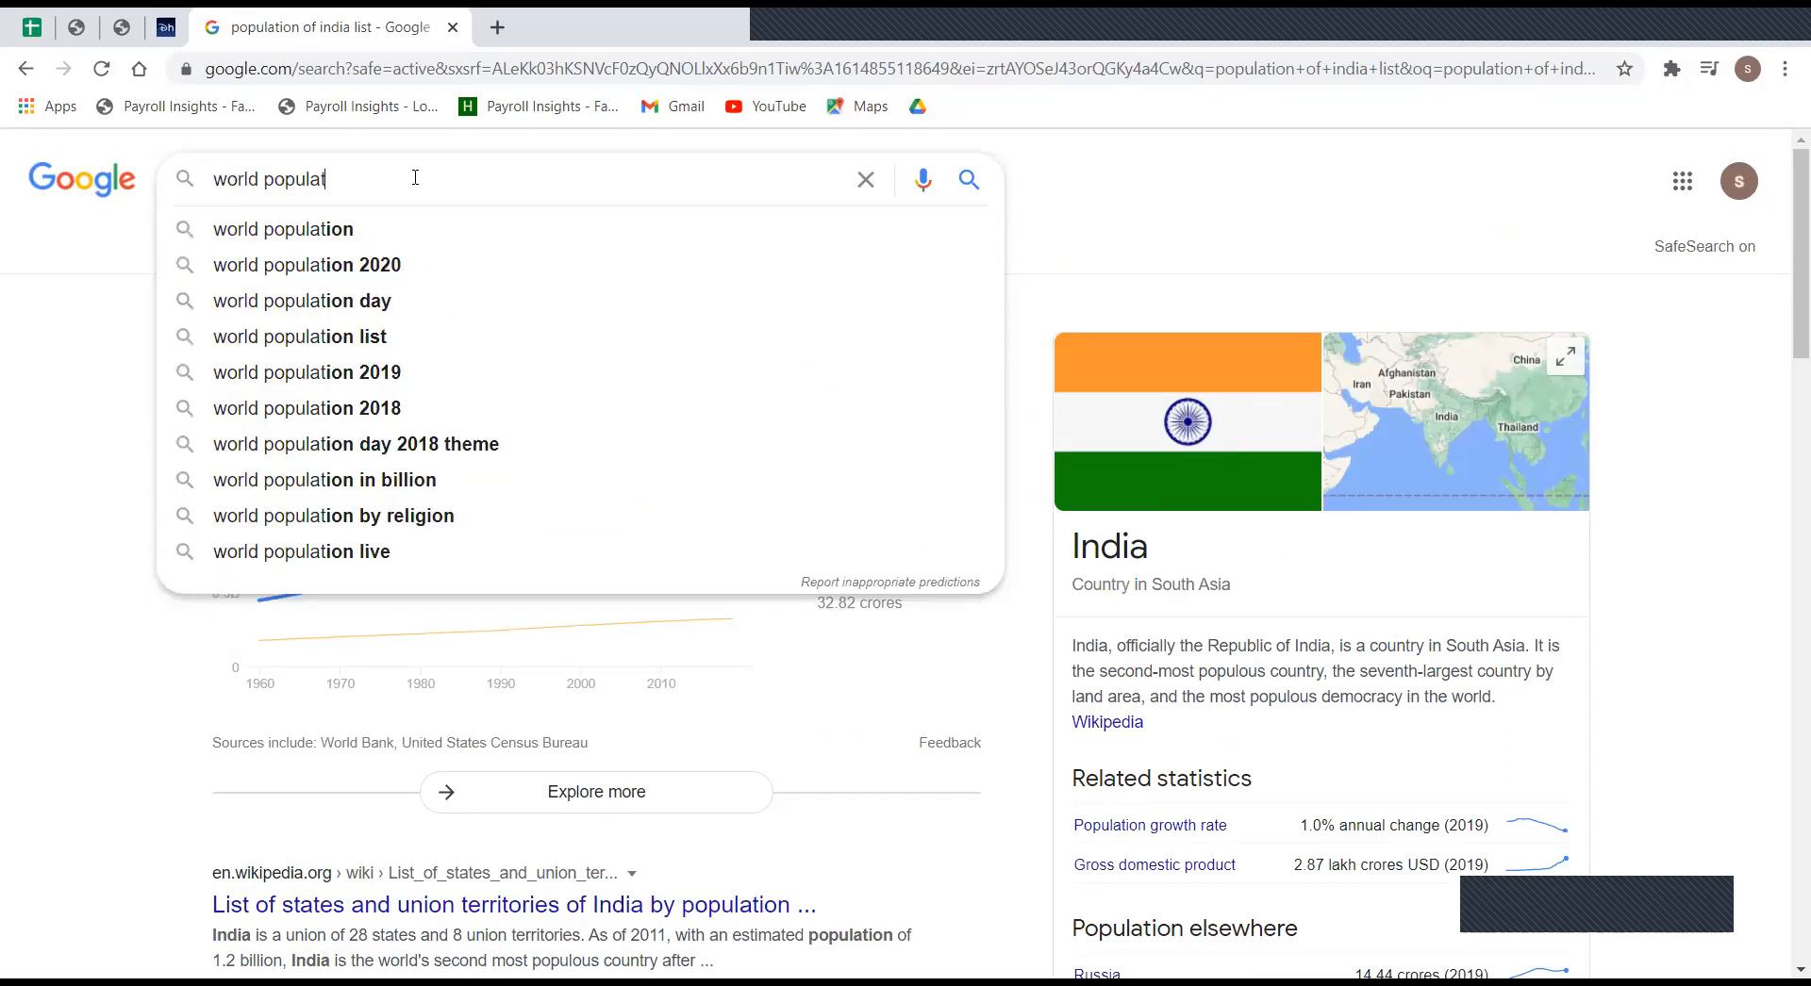
type("ion")
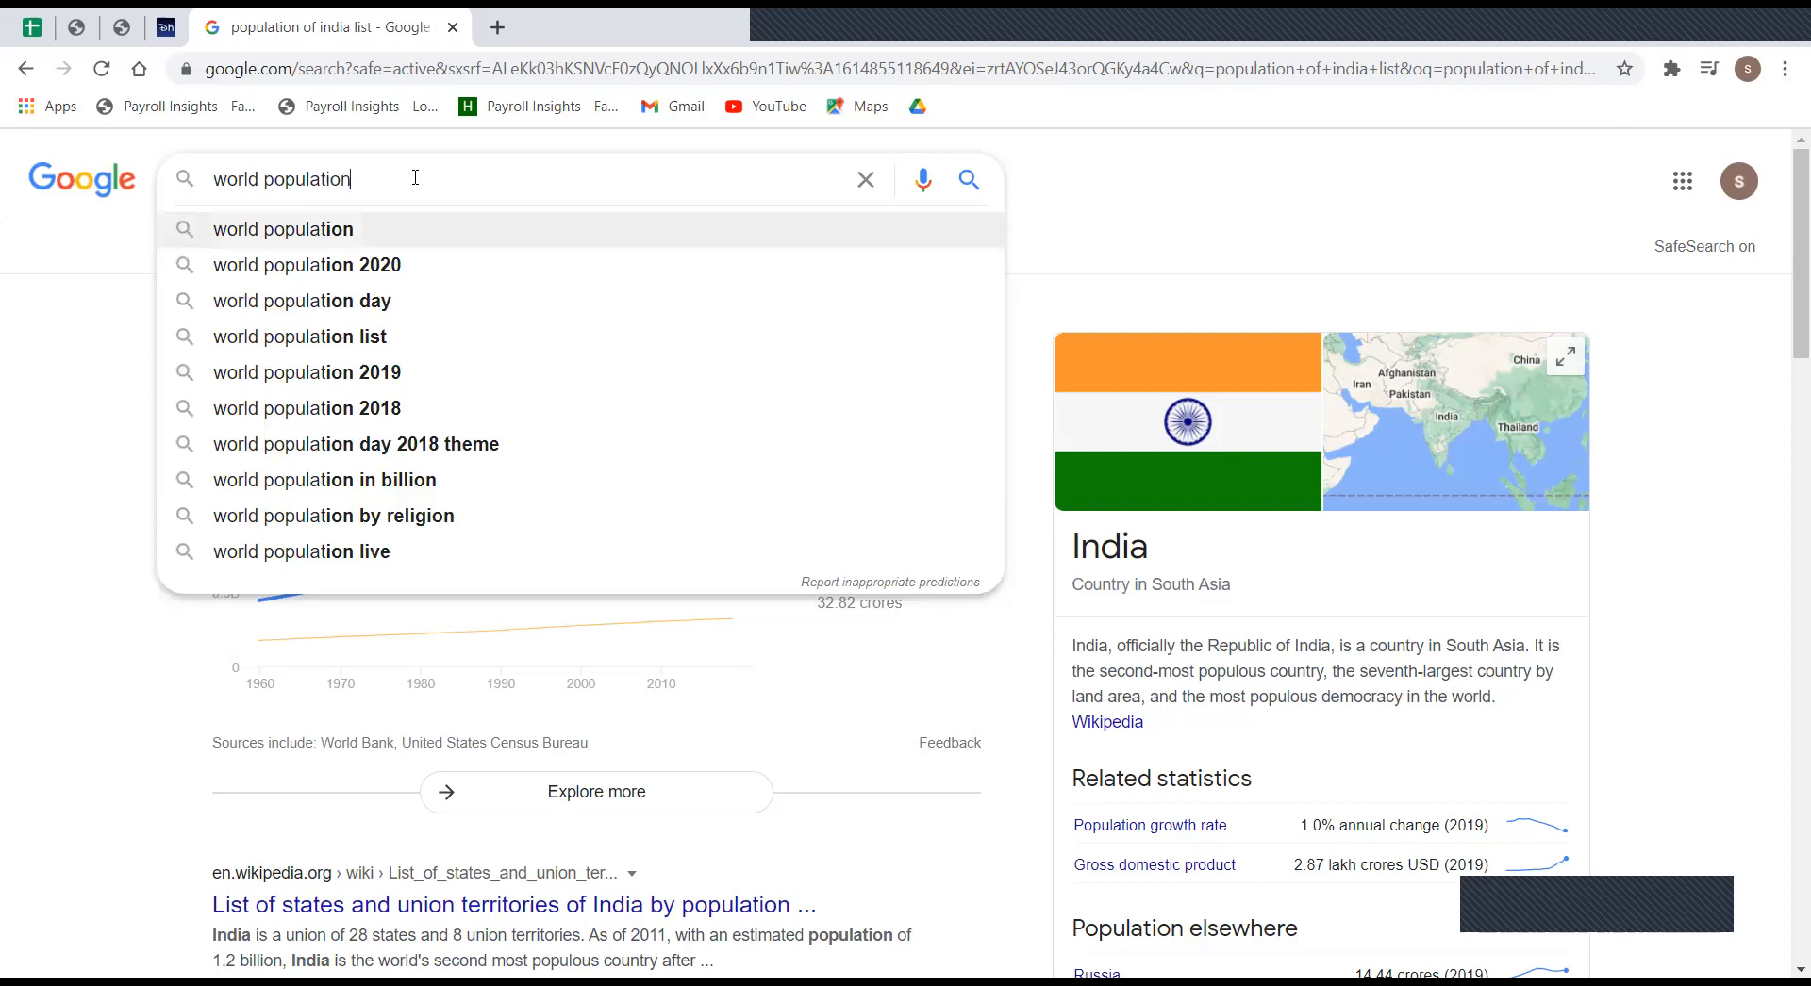
type(" data")
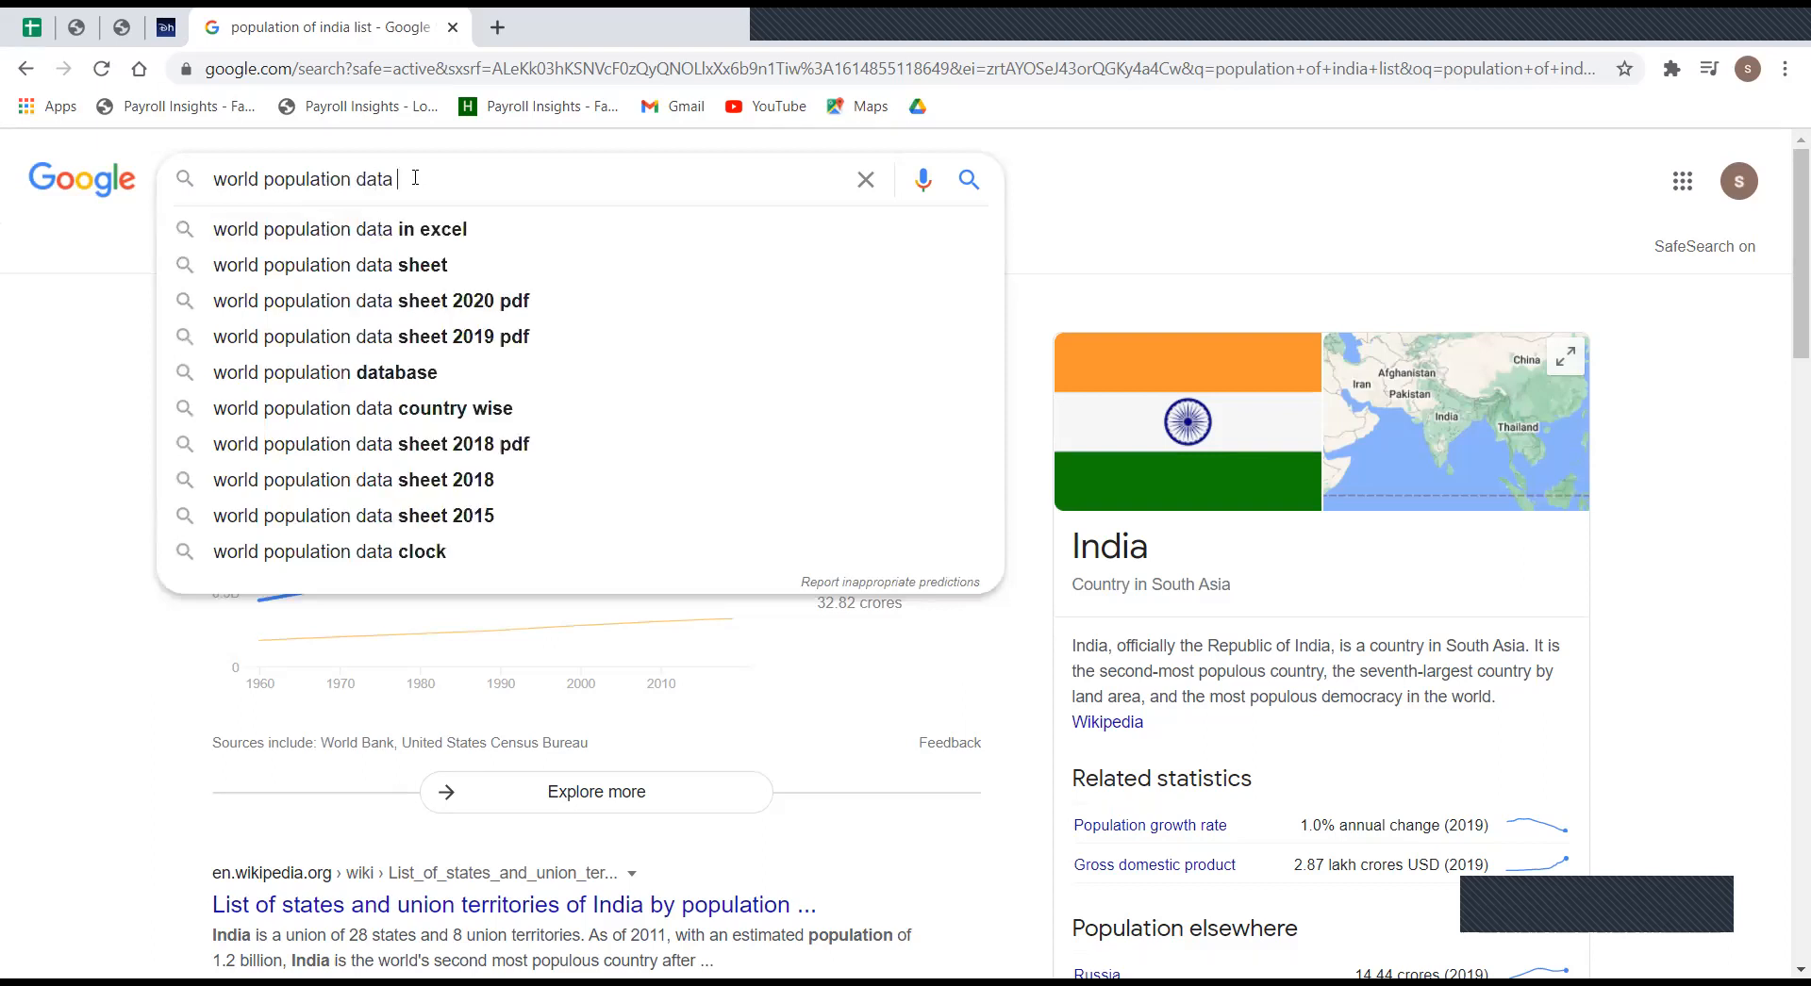
key("Return")
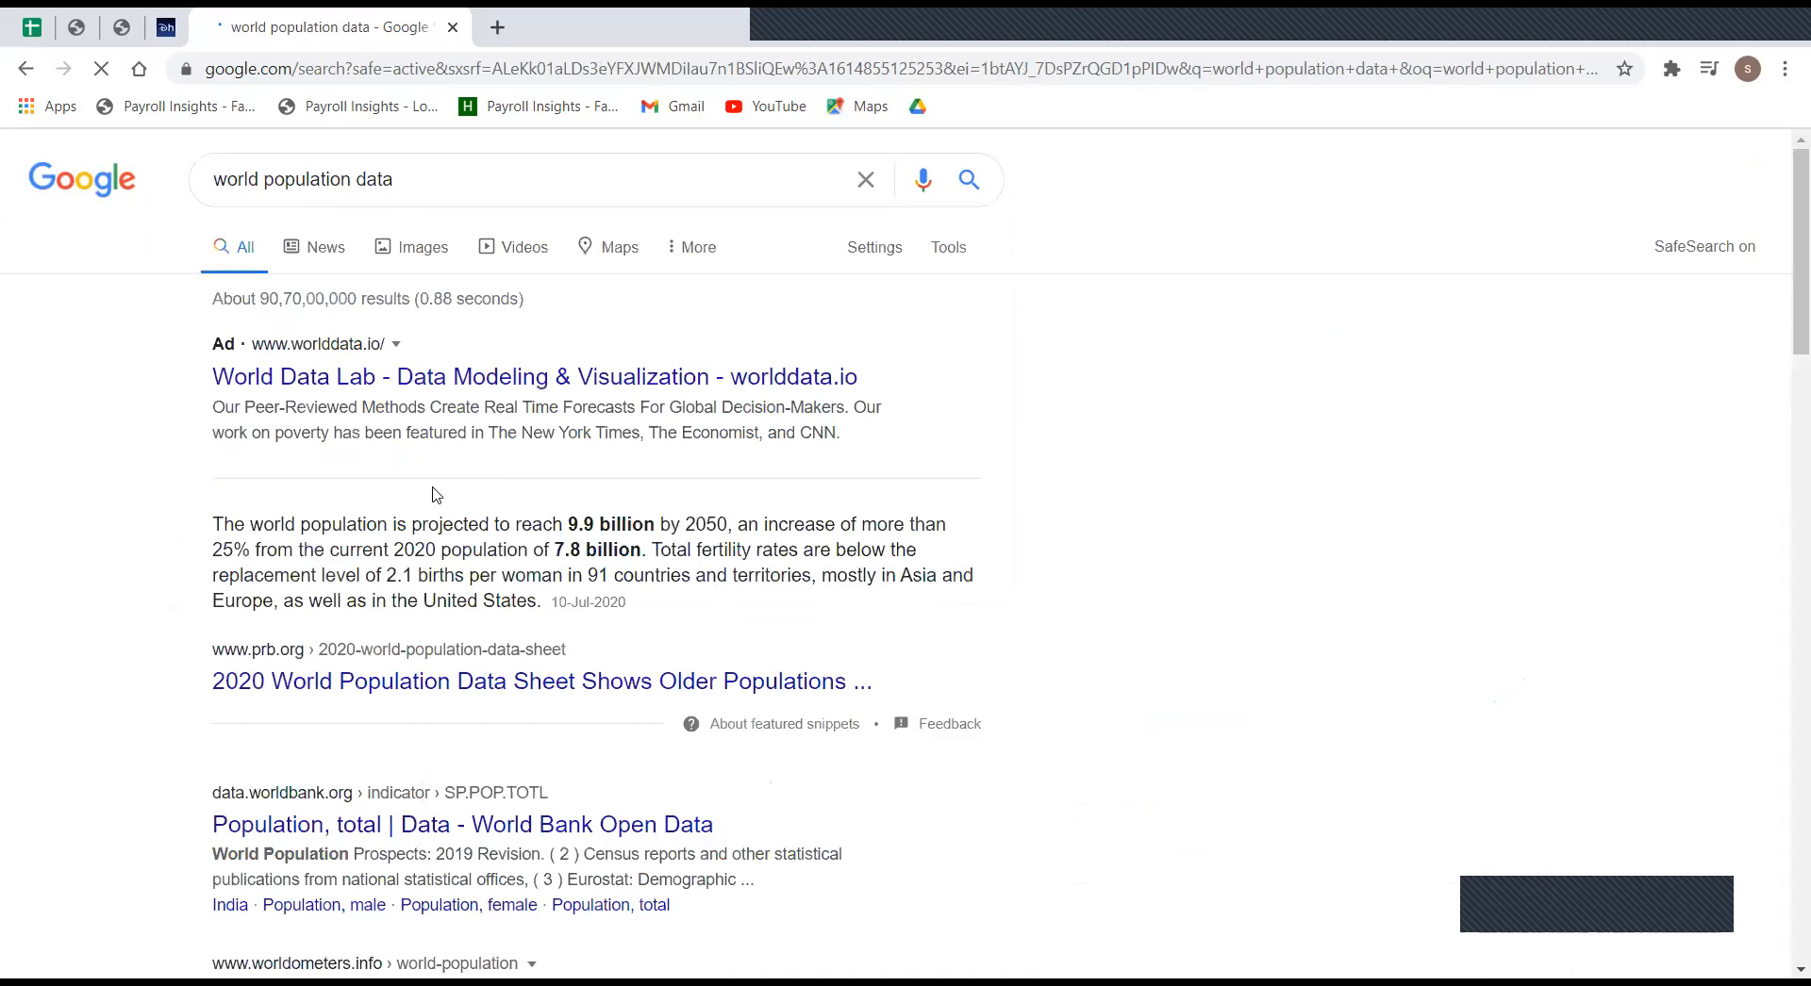
Look through the results for Worldometer data and examine the yearly figures on its India population page
scroll(415, 566, "down", 5)
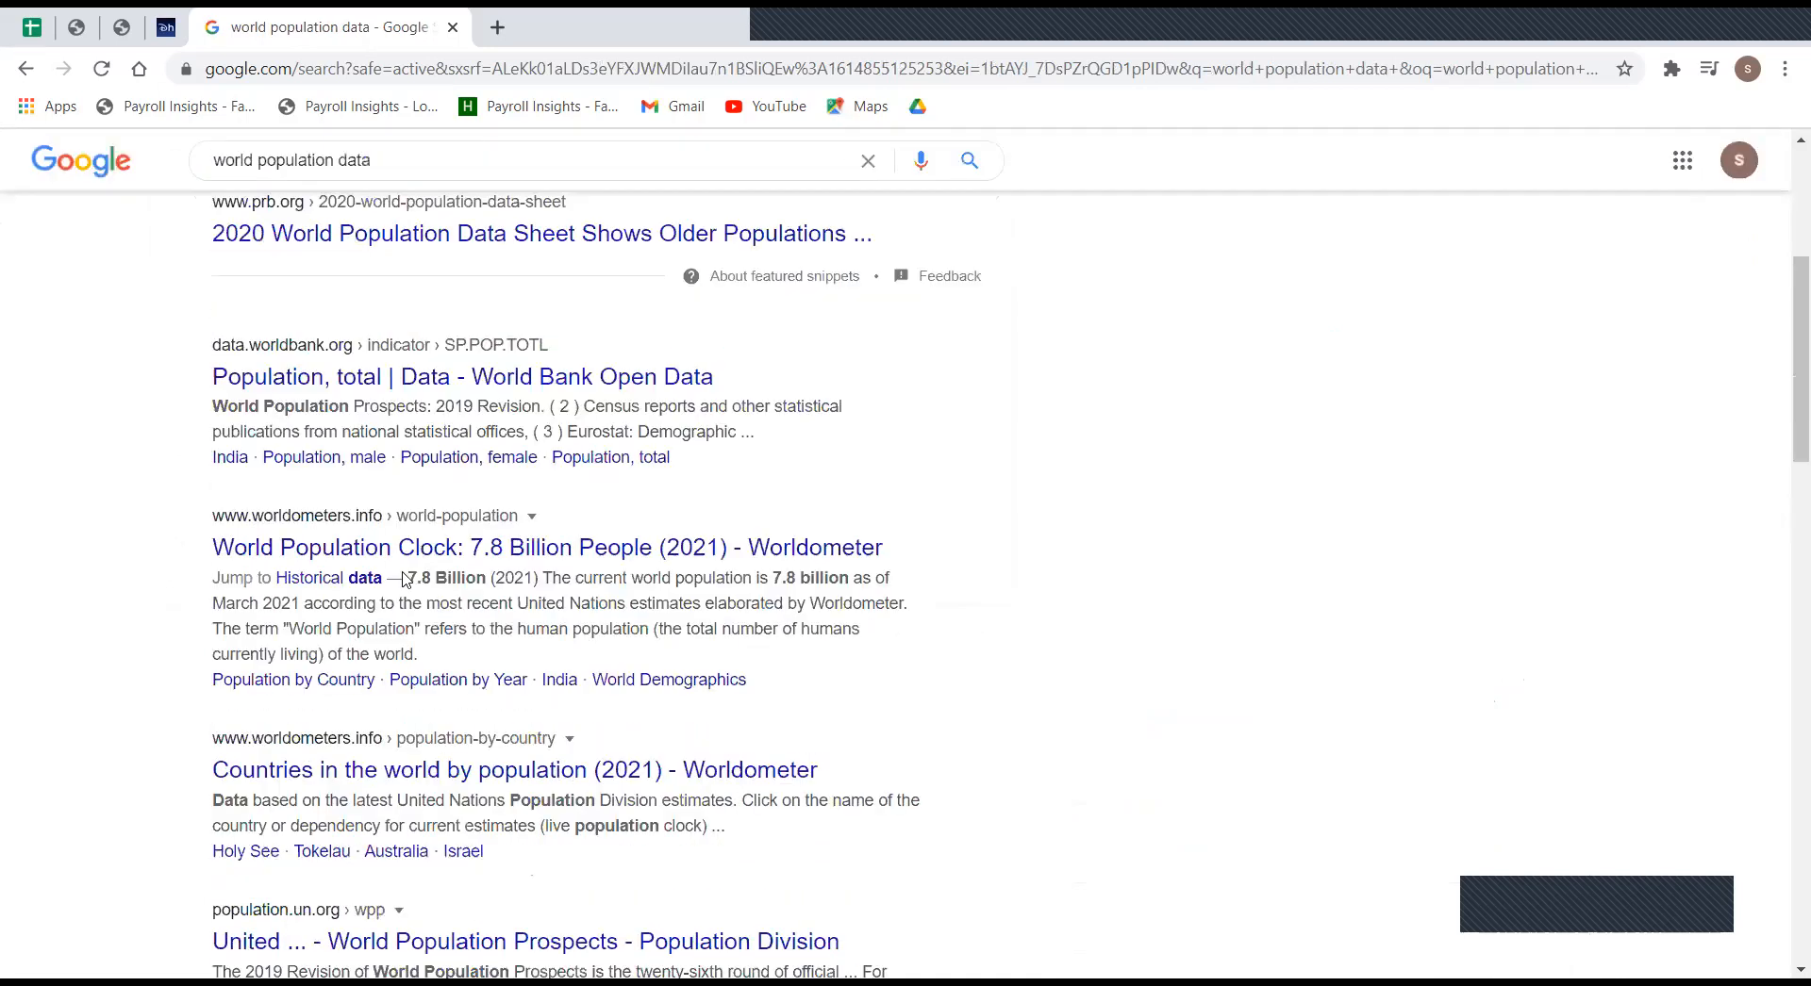
scroll(405, 577, "down", 3)
scroll(405, 570, "down", 1)
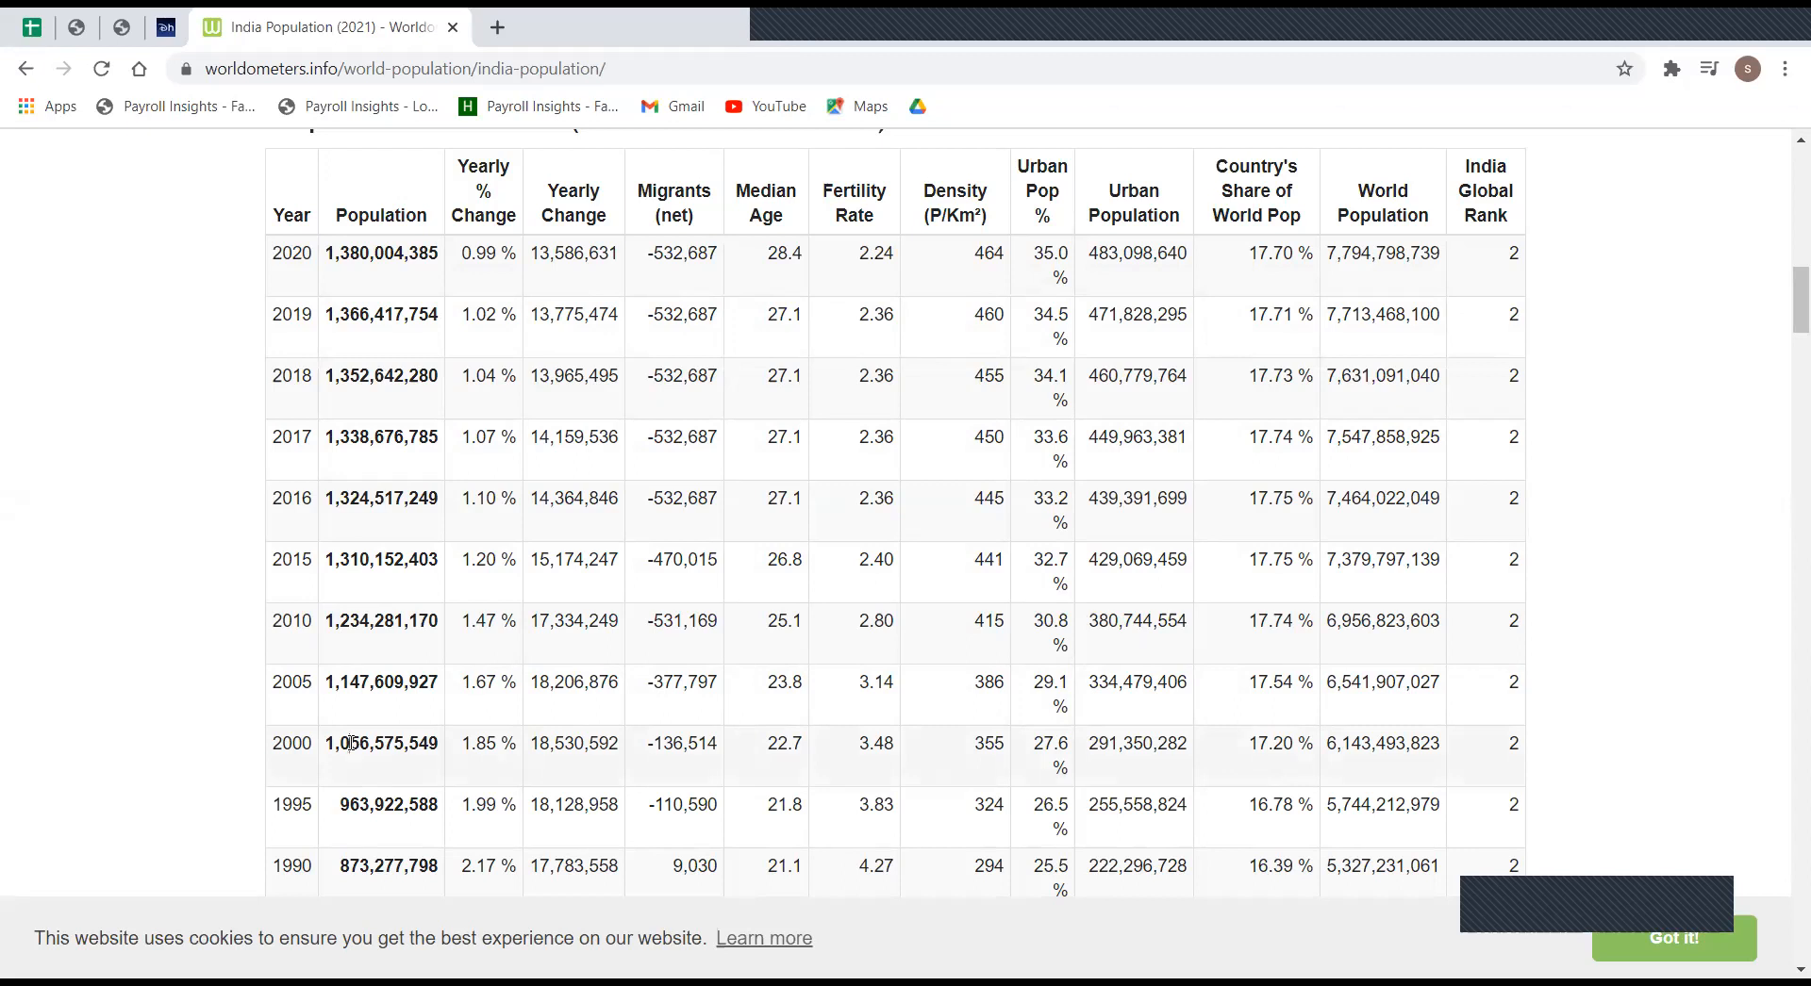
left_click(328, 374)
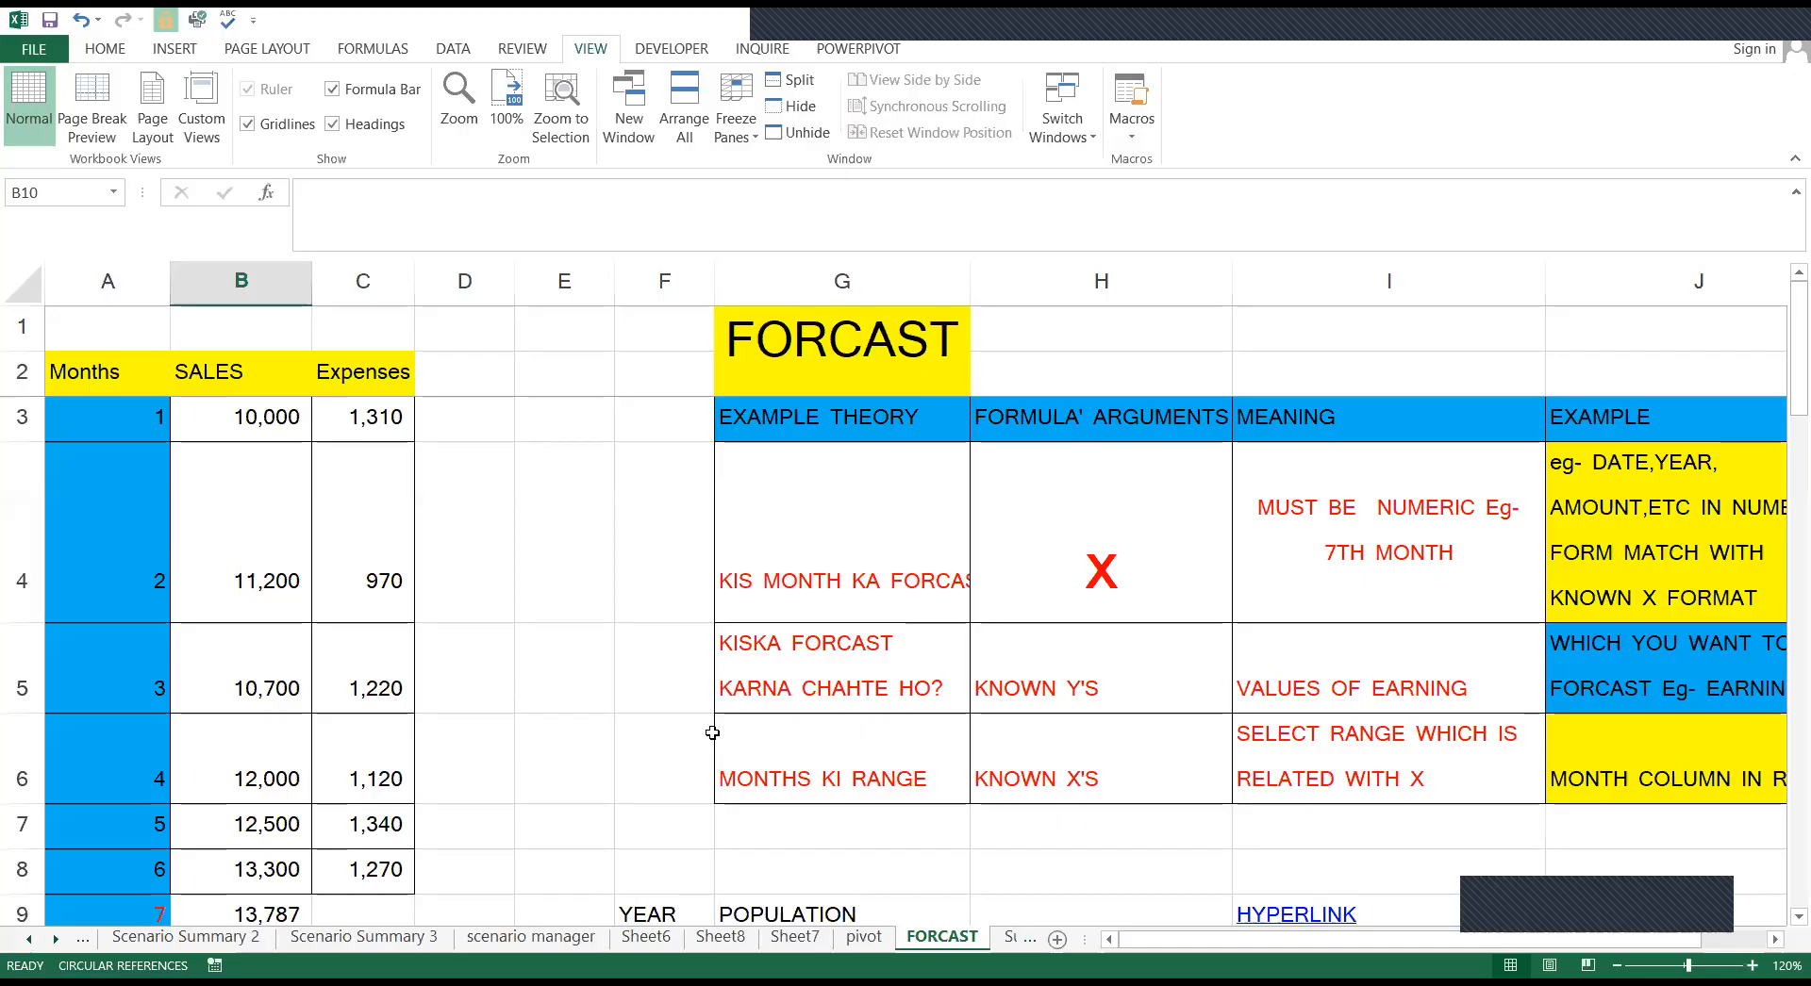
Switch to Excel and review the YEAR and POPULATION table starting at row 10 of the FORCAST sheet
scroll(698, 467, "down", 2)
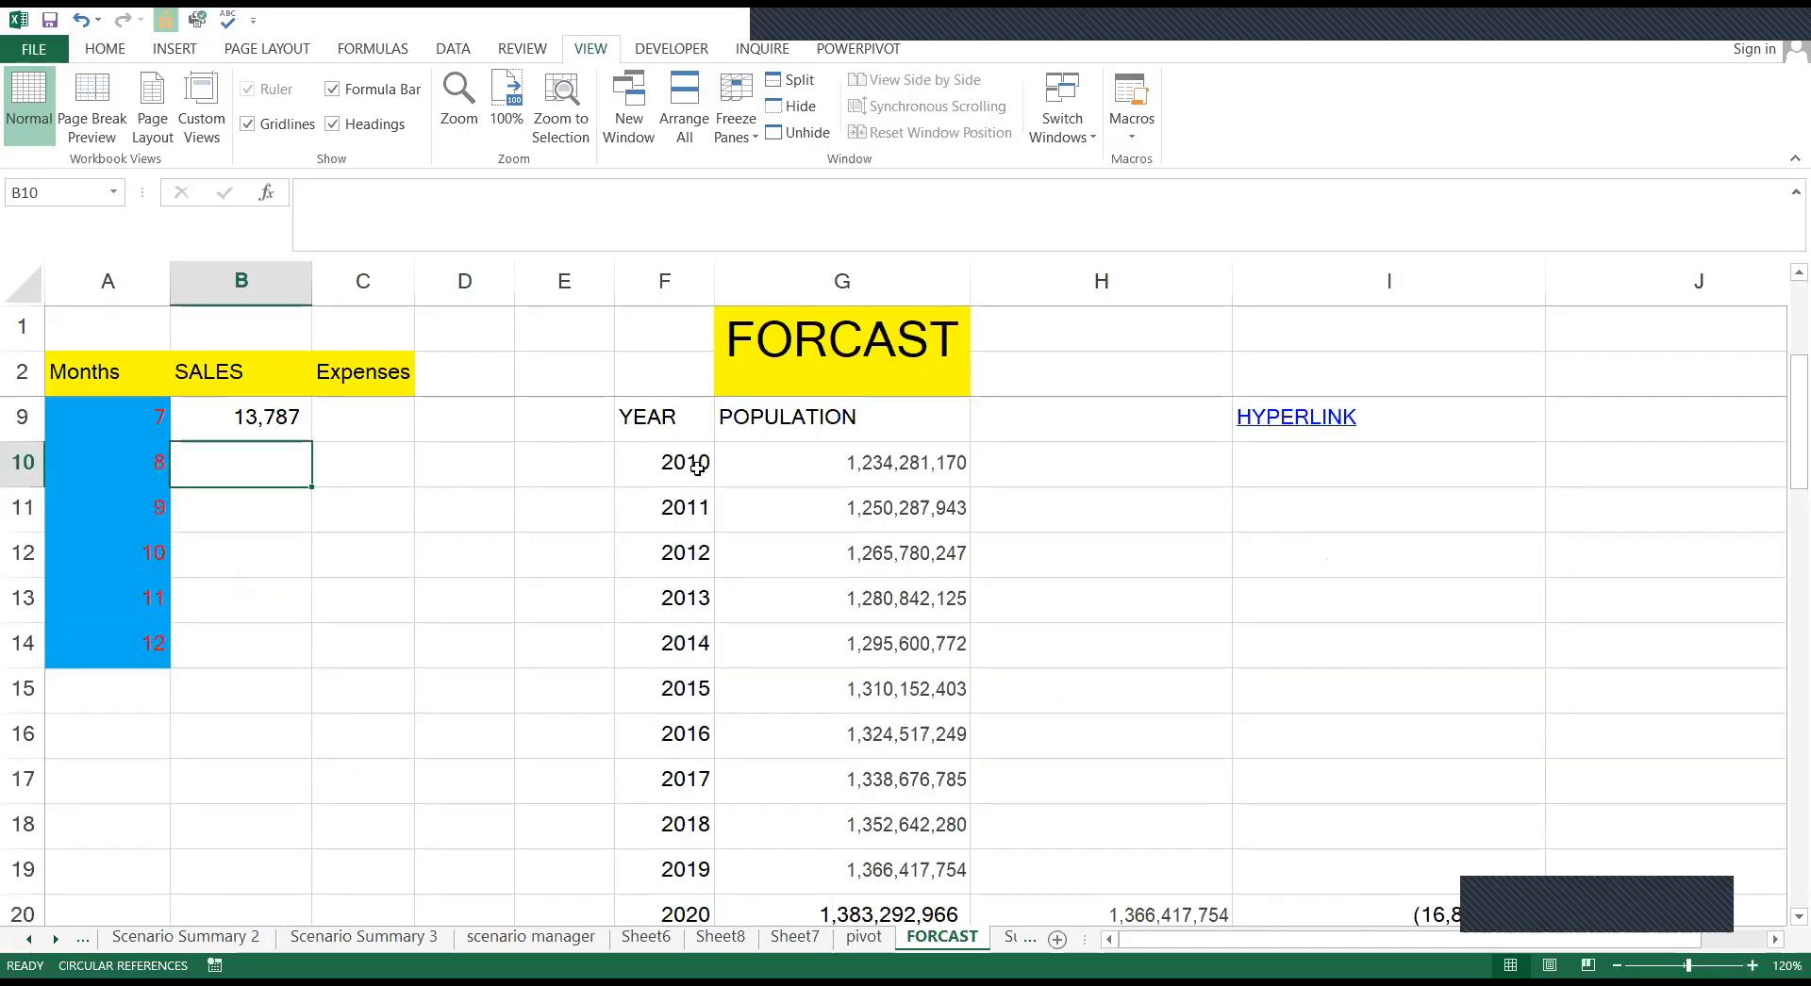
left_click(693, 465)
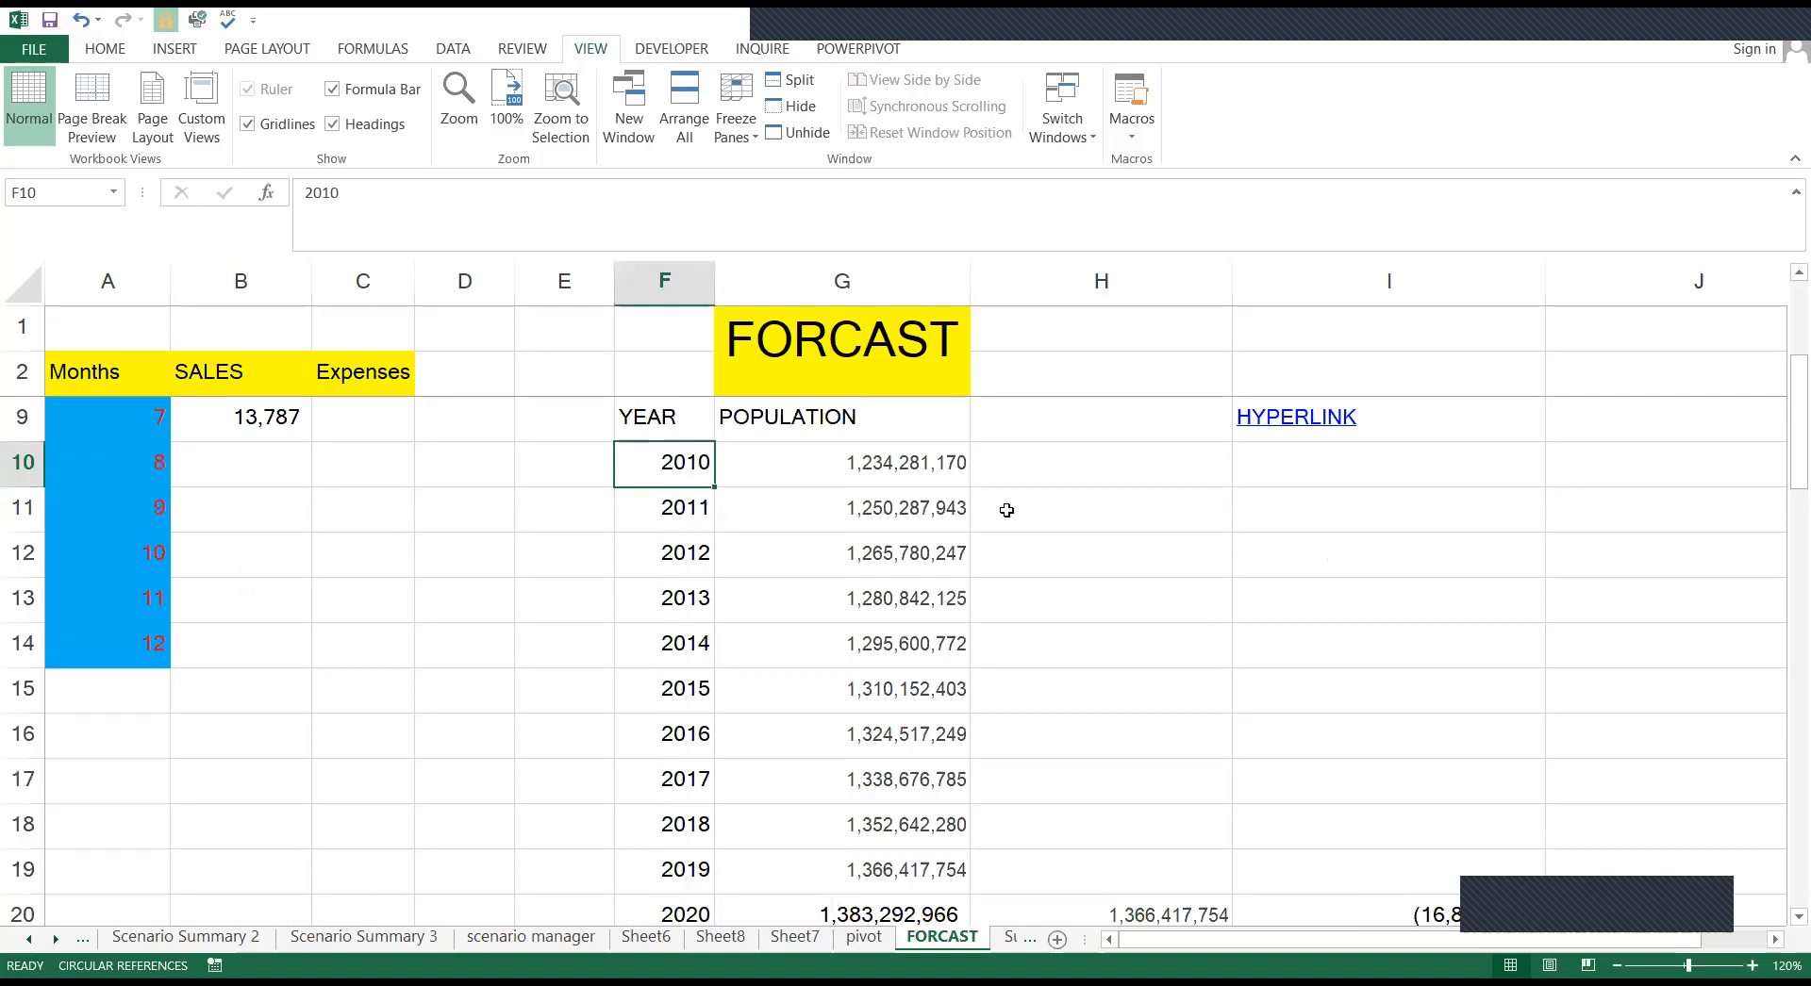
key("Right")
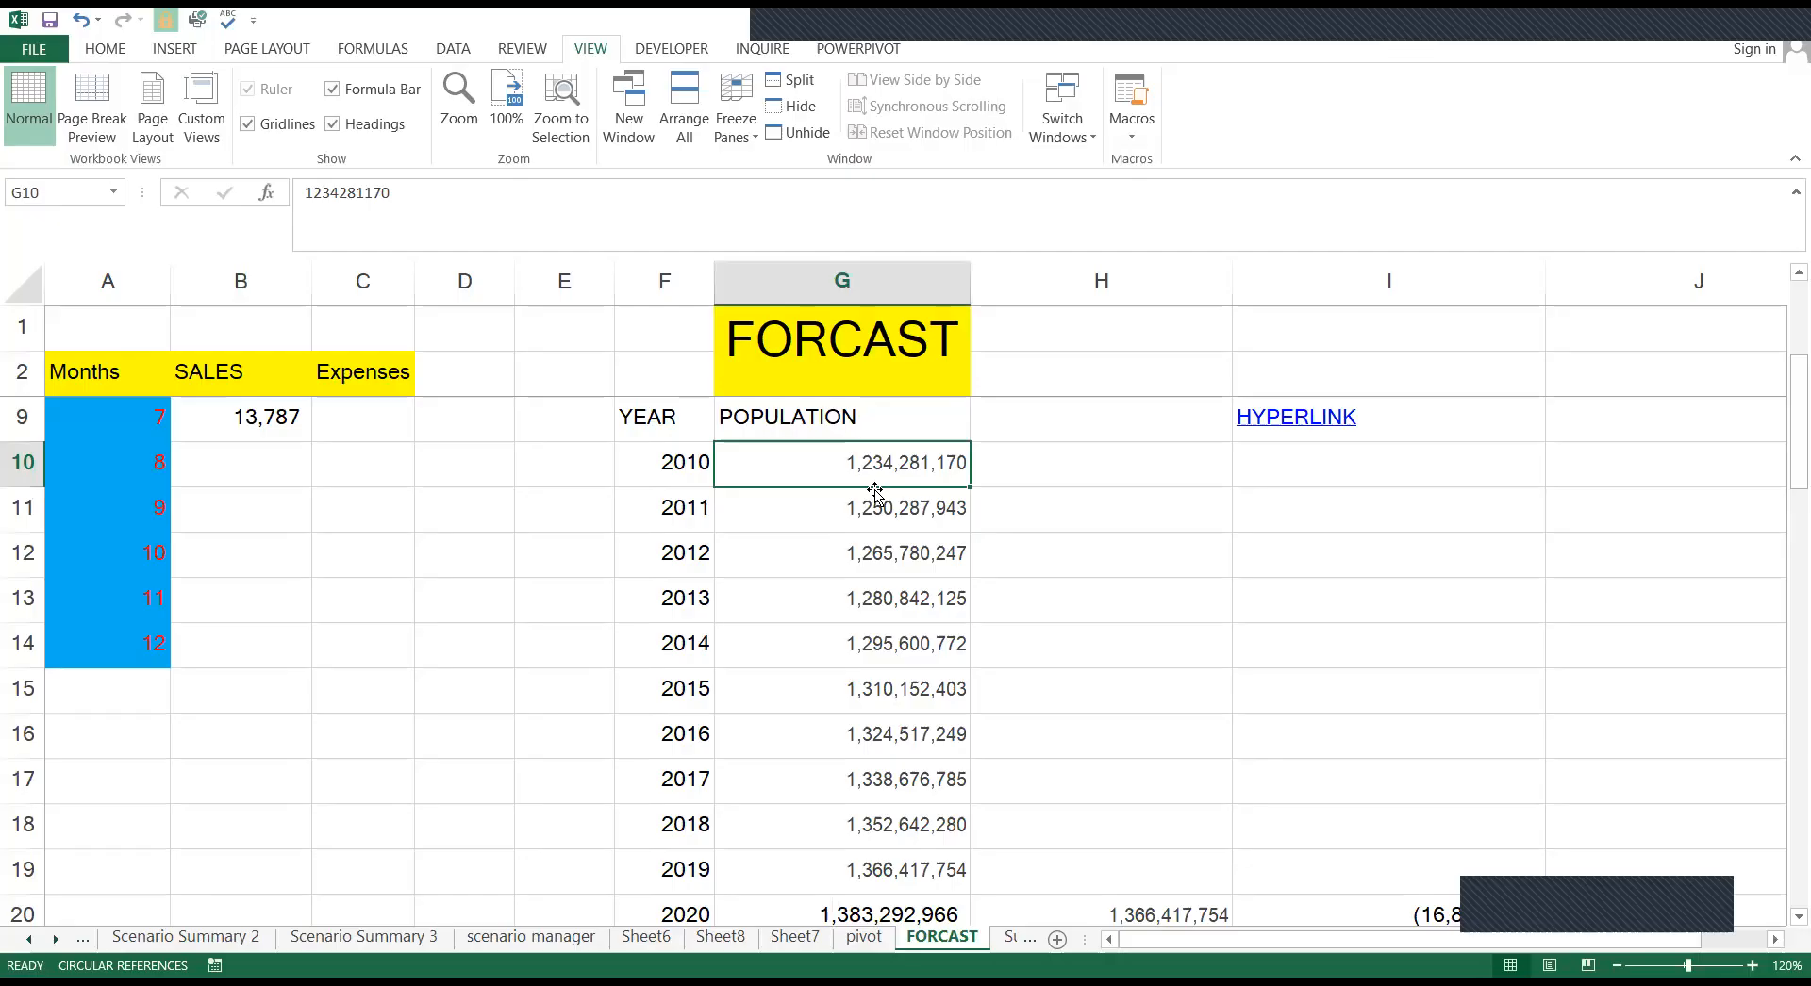
left_click(869, 687)
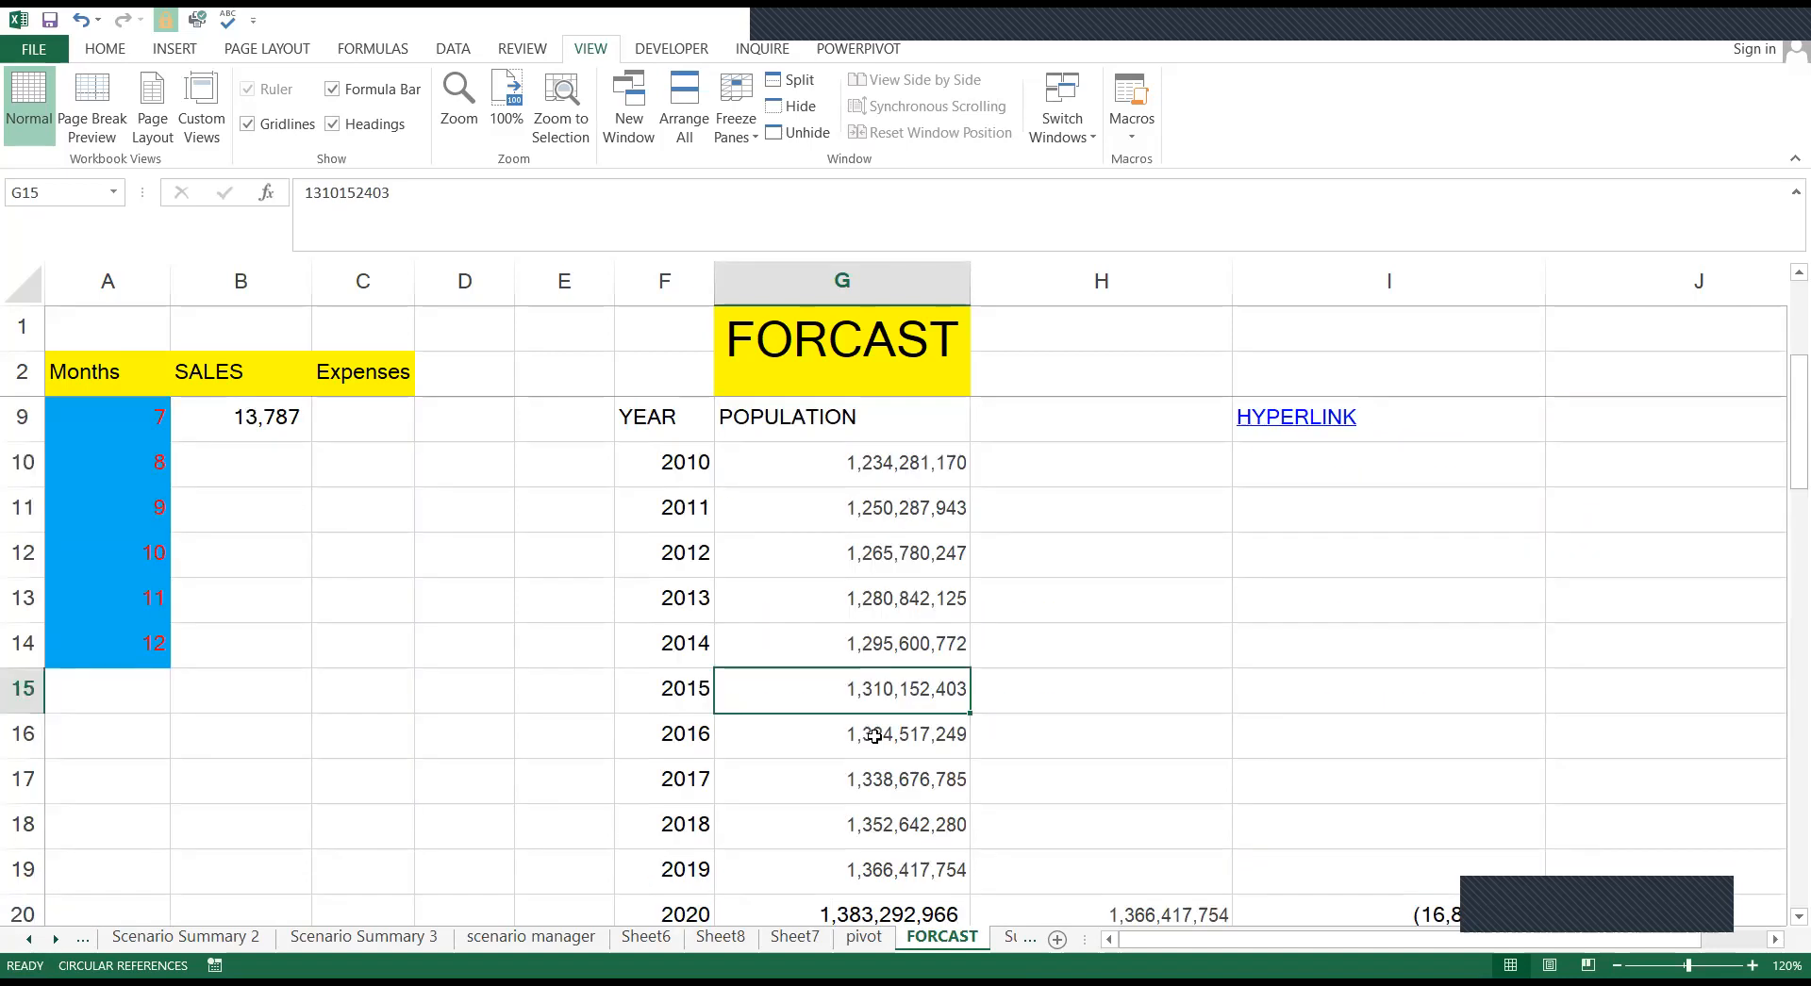
Clear the population values for 2019 to 2021 in cells G19:G21
scroll(842, 738, "down", 1)
left_click_drag(842, 737, 889, 816)
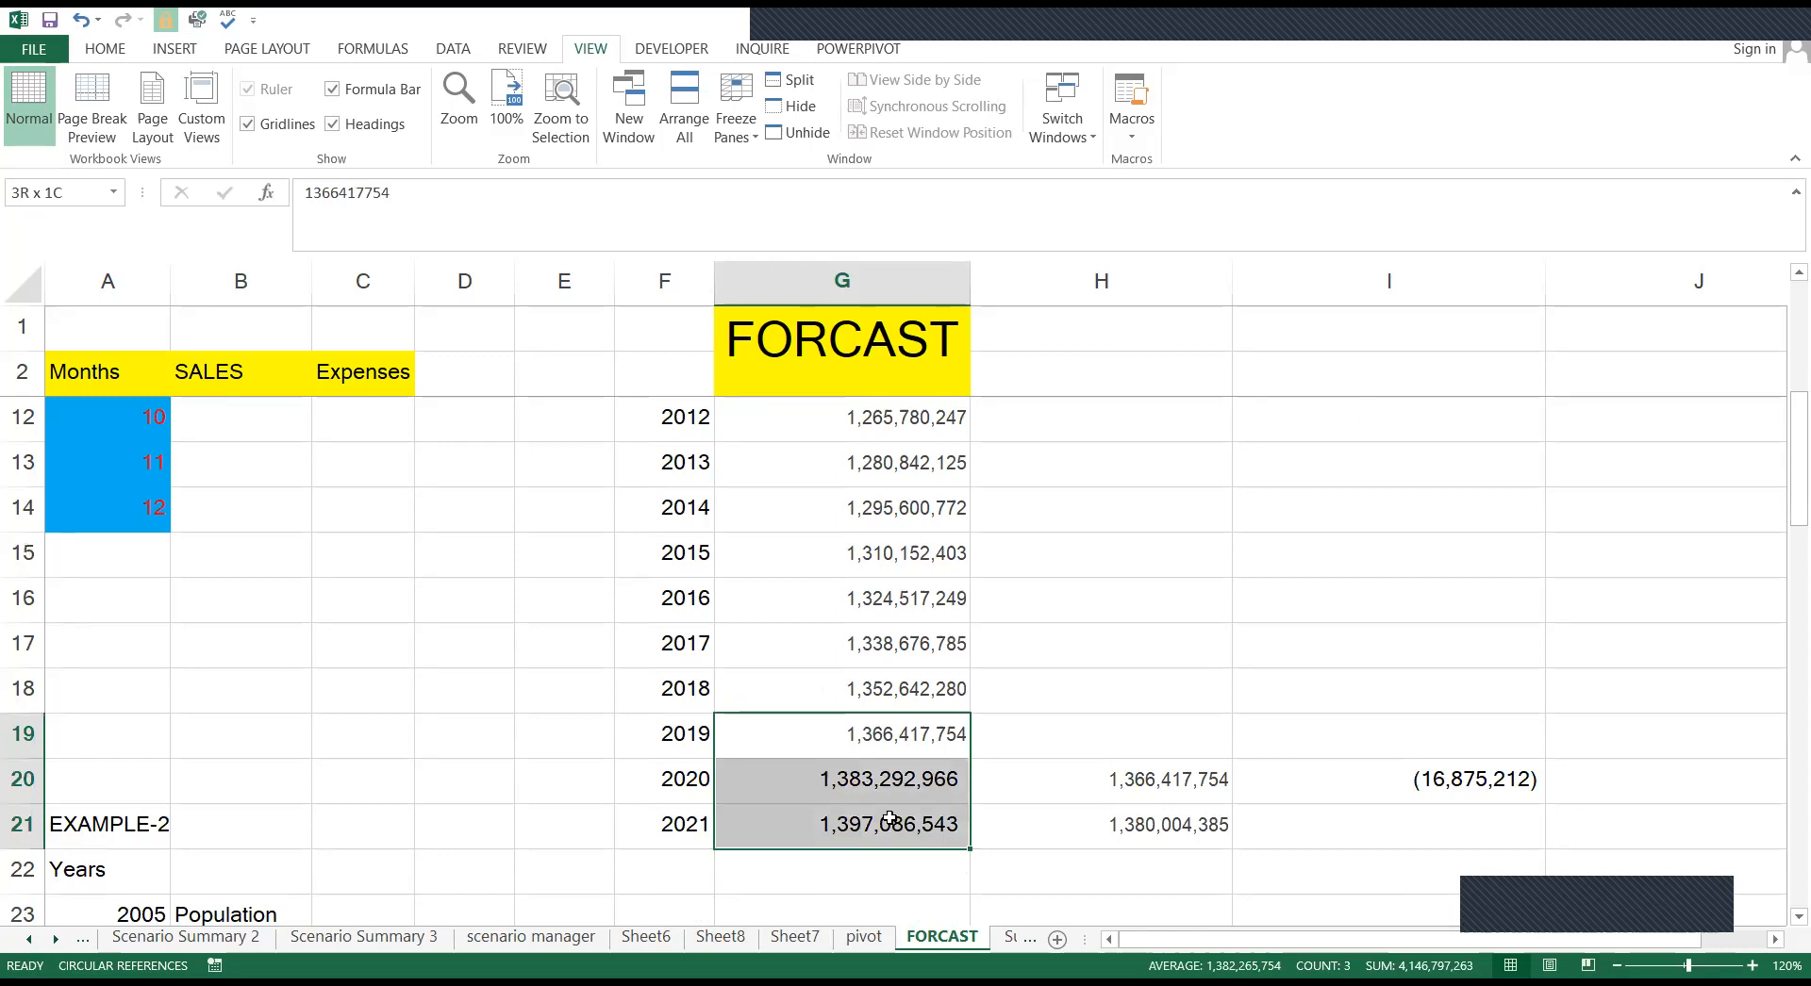
key("Delete")
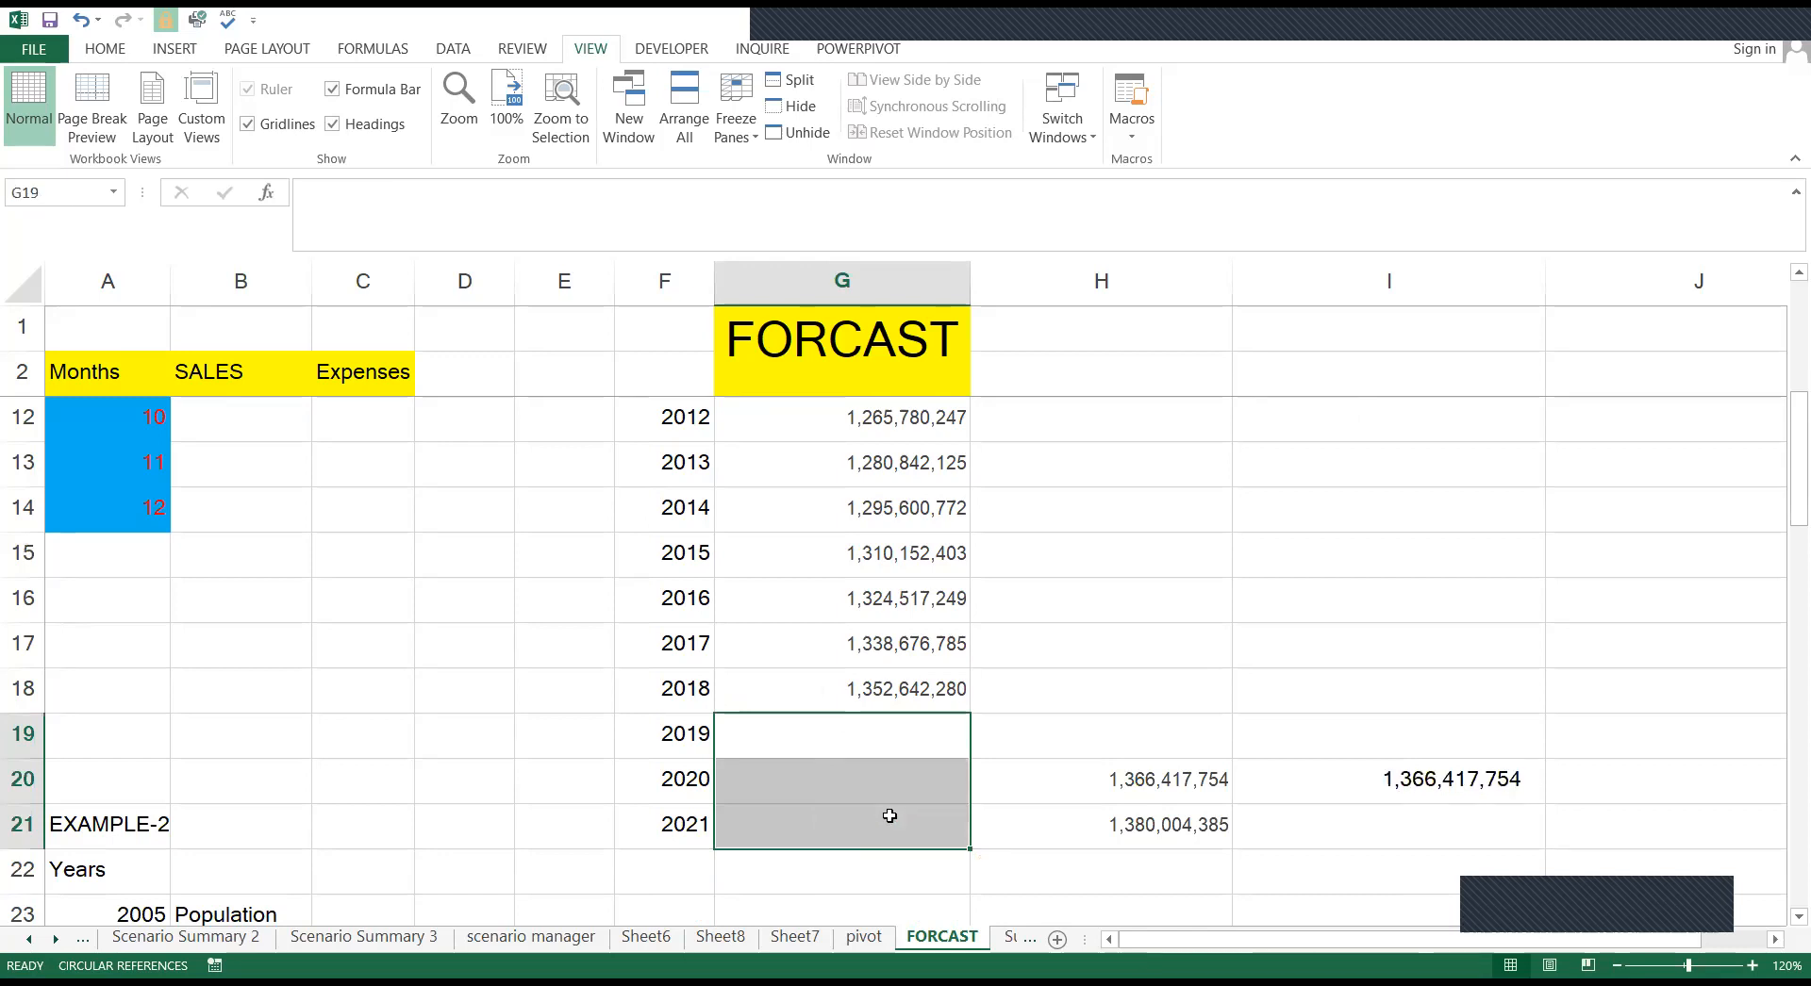
key("Up")
key("Down")
key("Down")
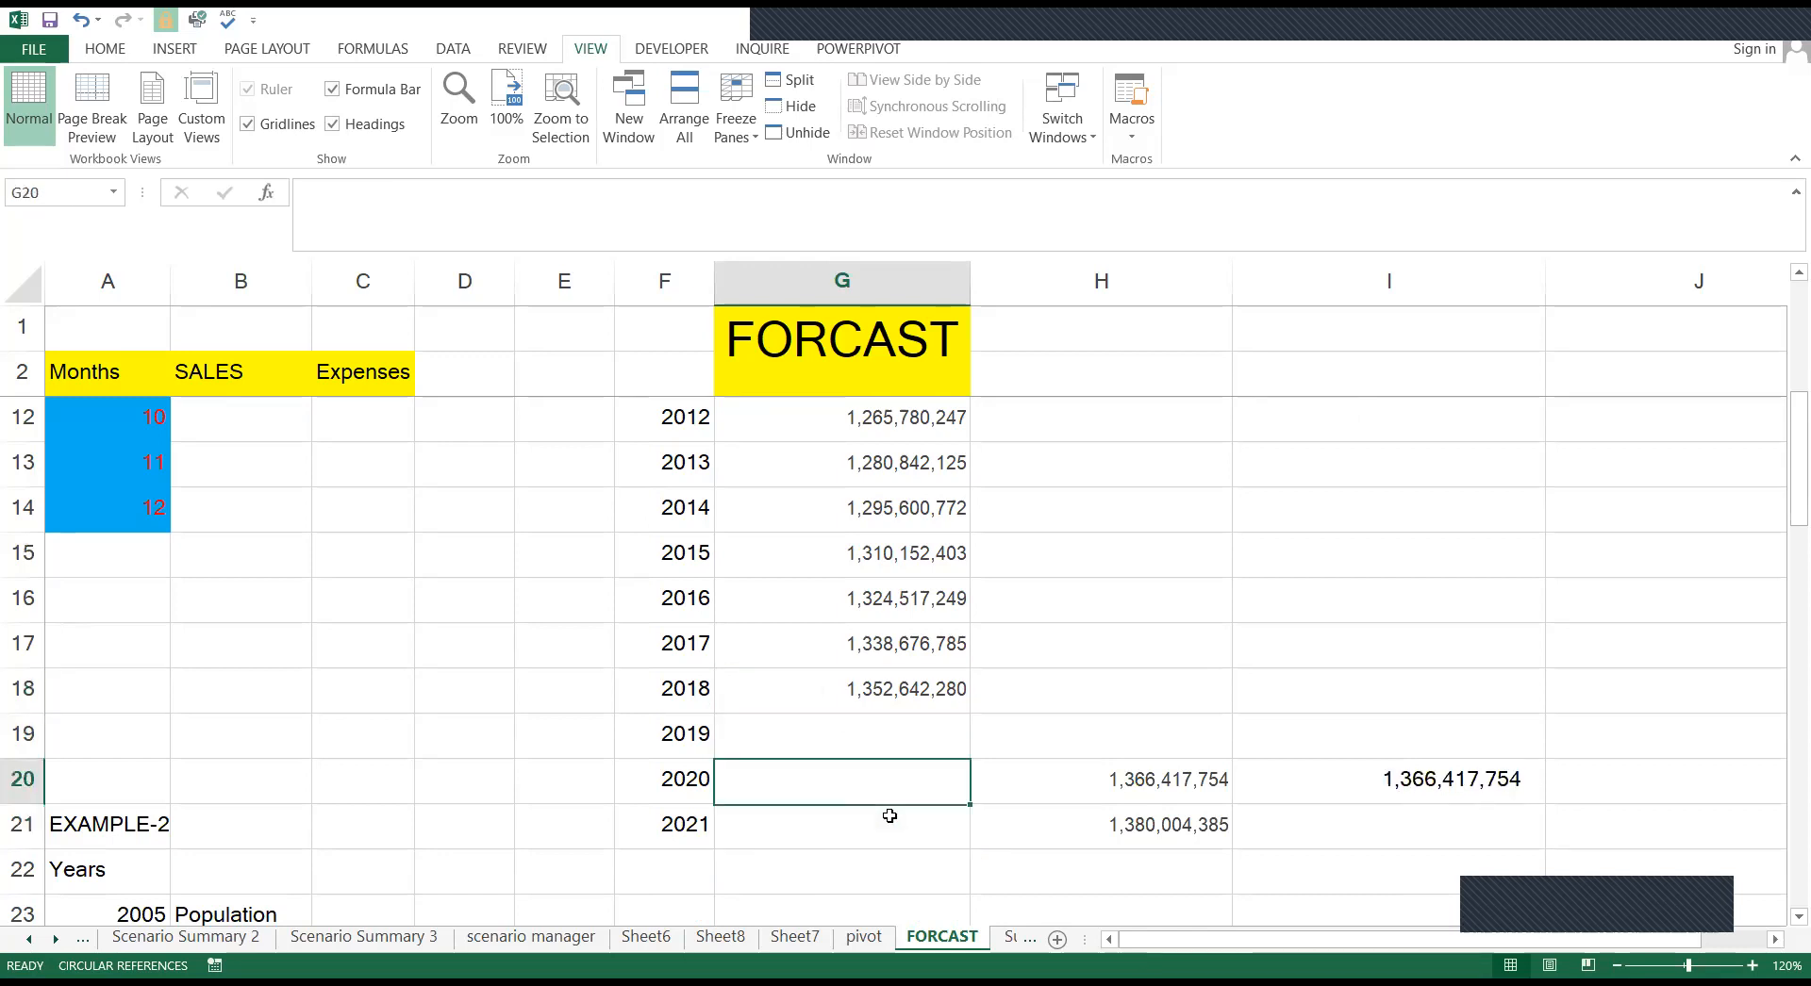
Start a FORECAST formula in the 2020 POPULATION cell G20, with year cell F20 as the x argument
scroll(944, 808, "up", 1)
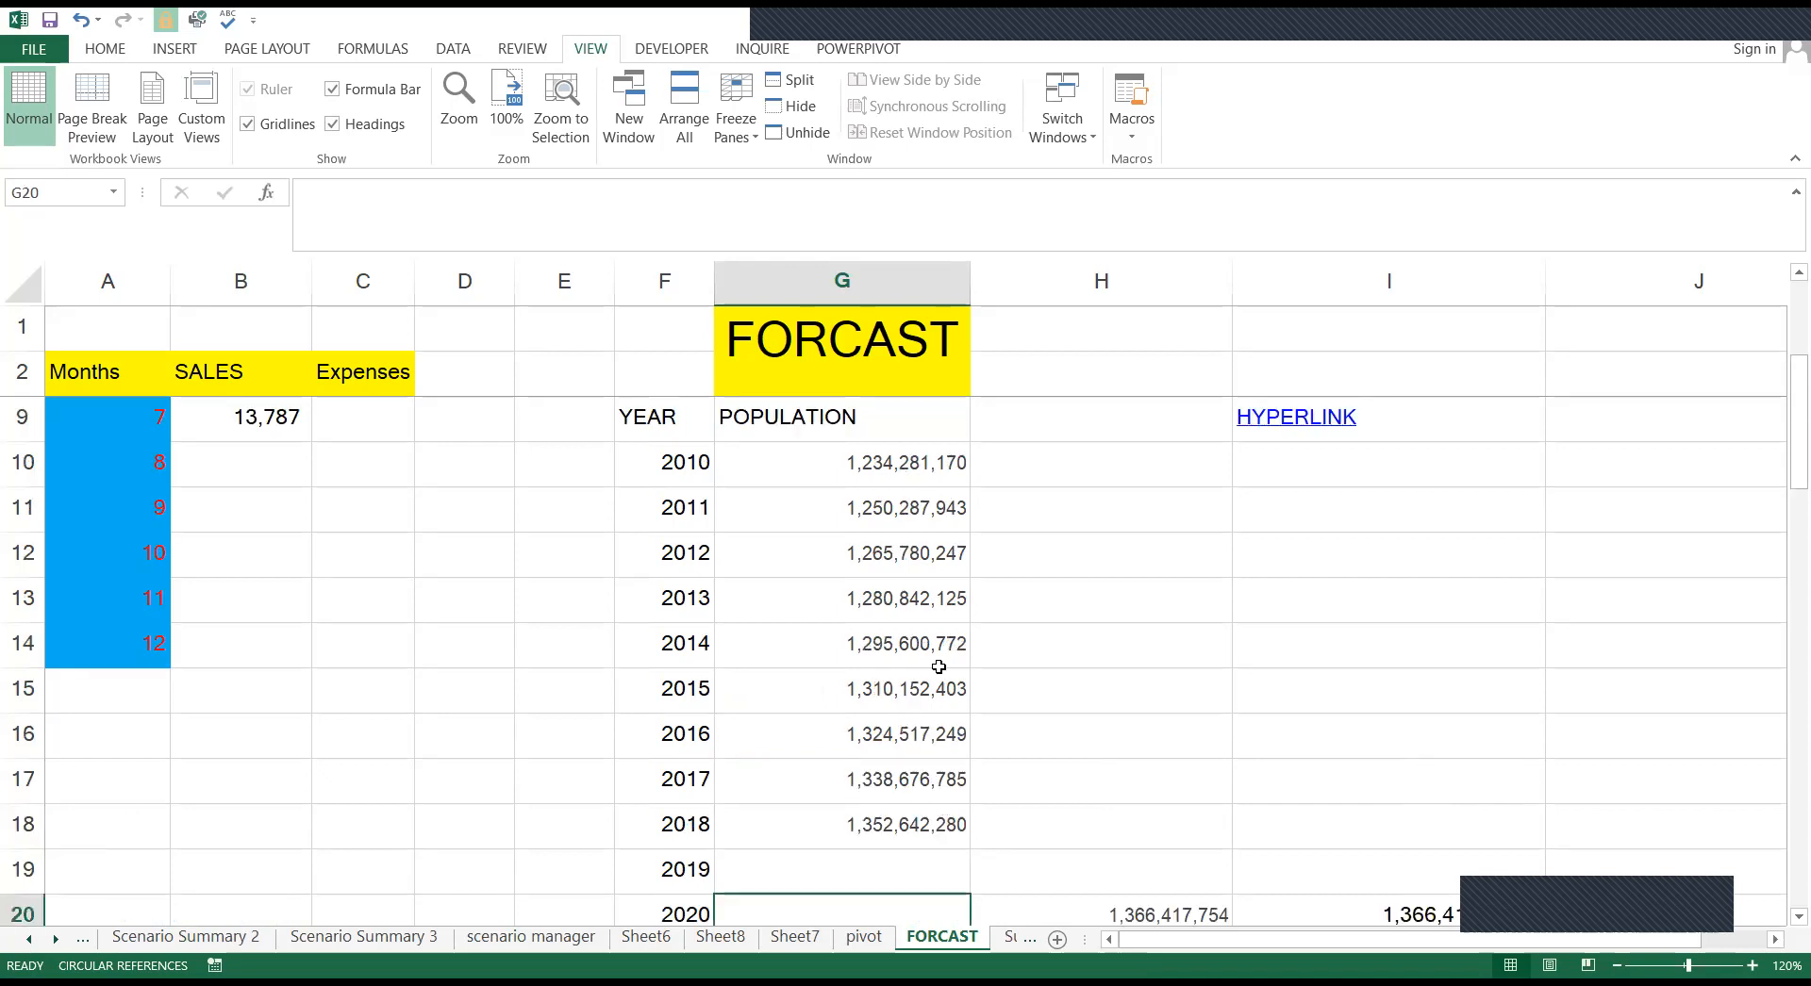
scroll(938, 740, "down", 1)
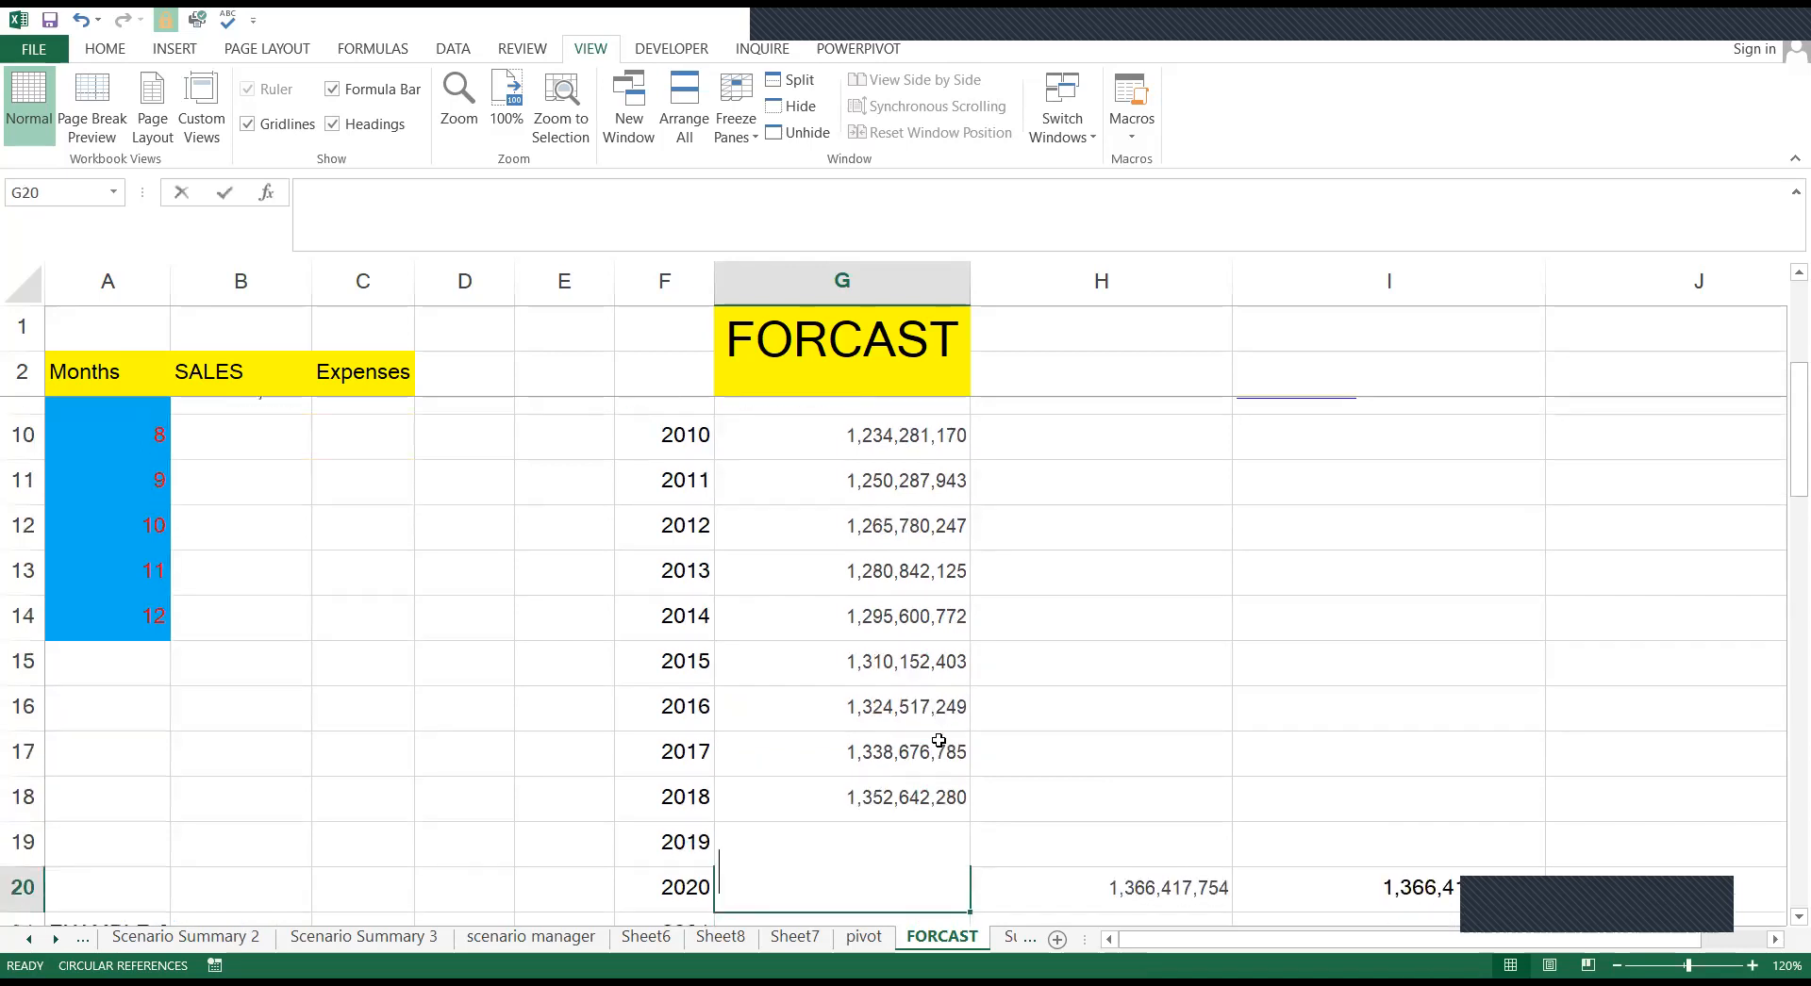
type("=FORECAST(")
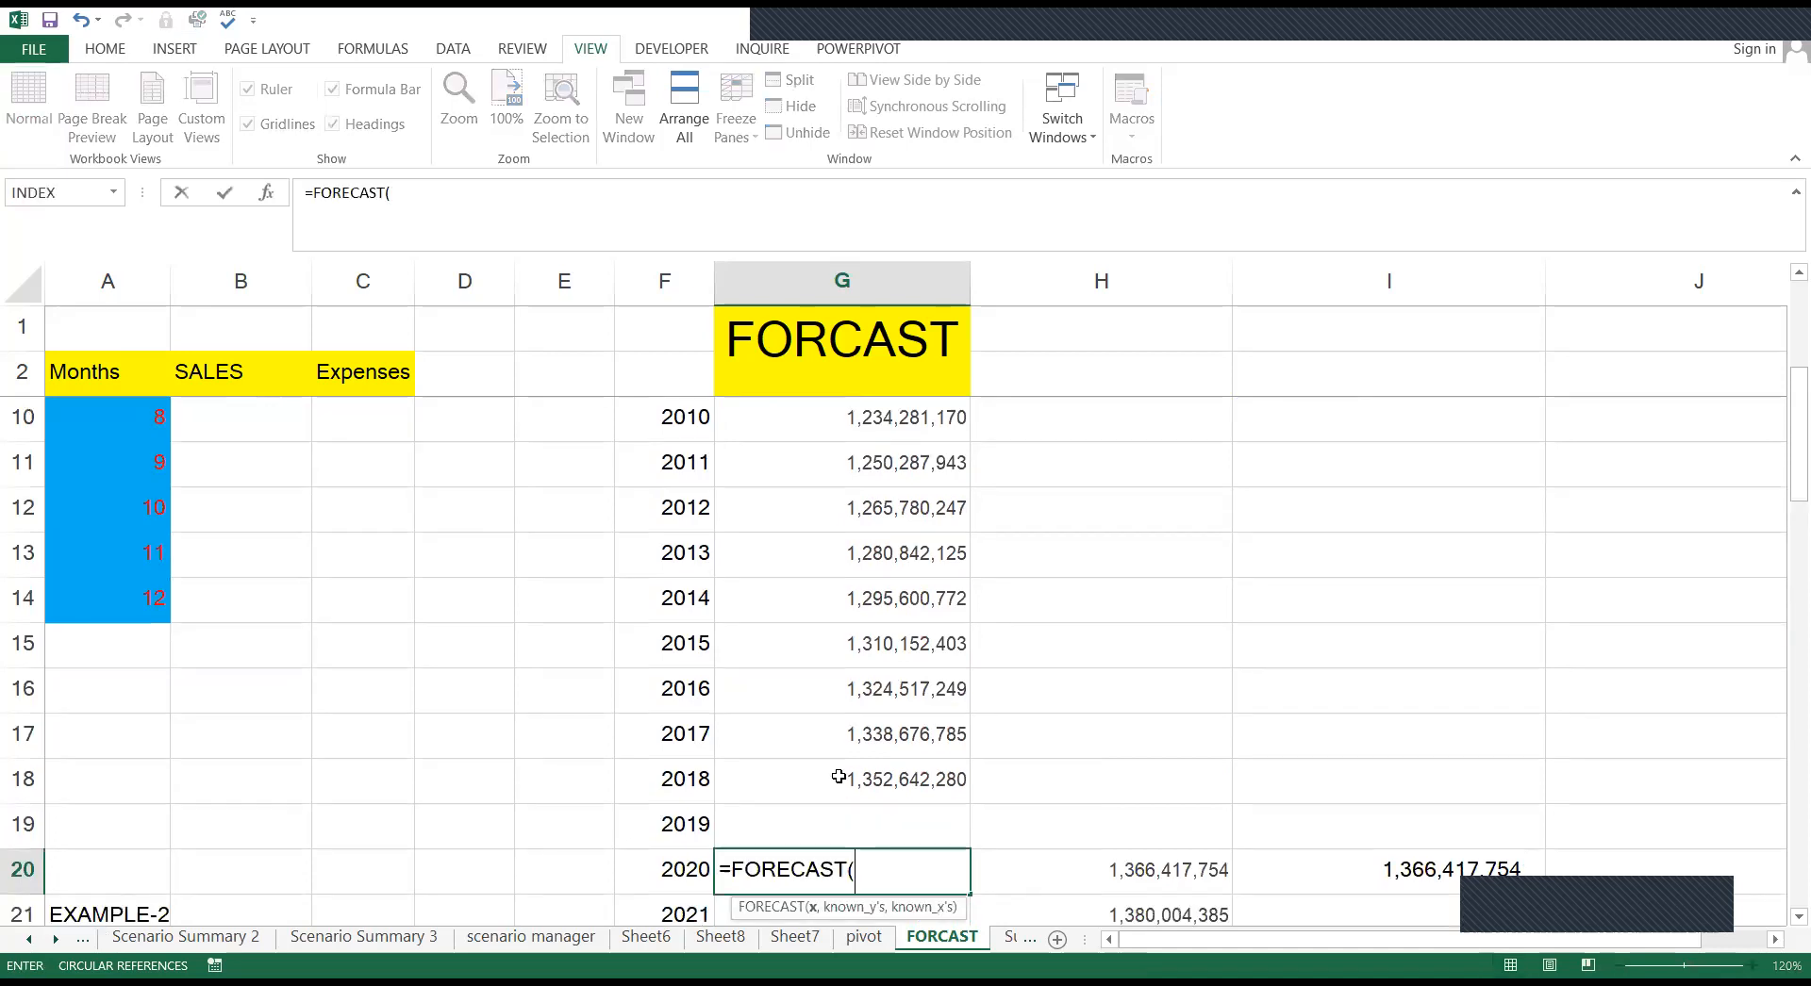
scroll(836, 776, "down", 1)
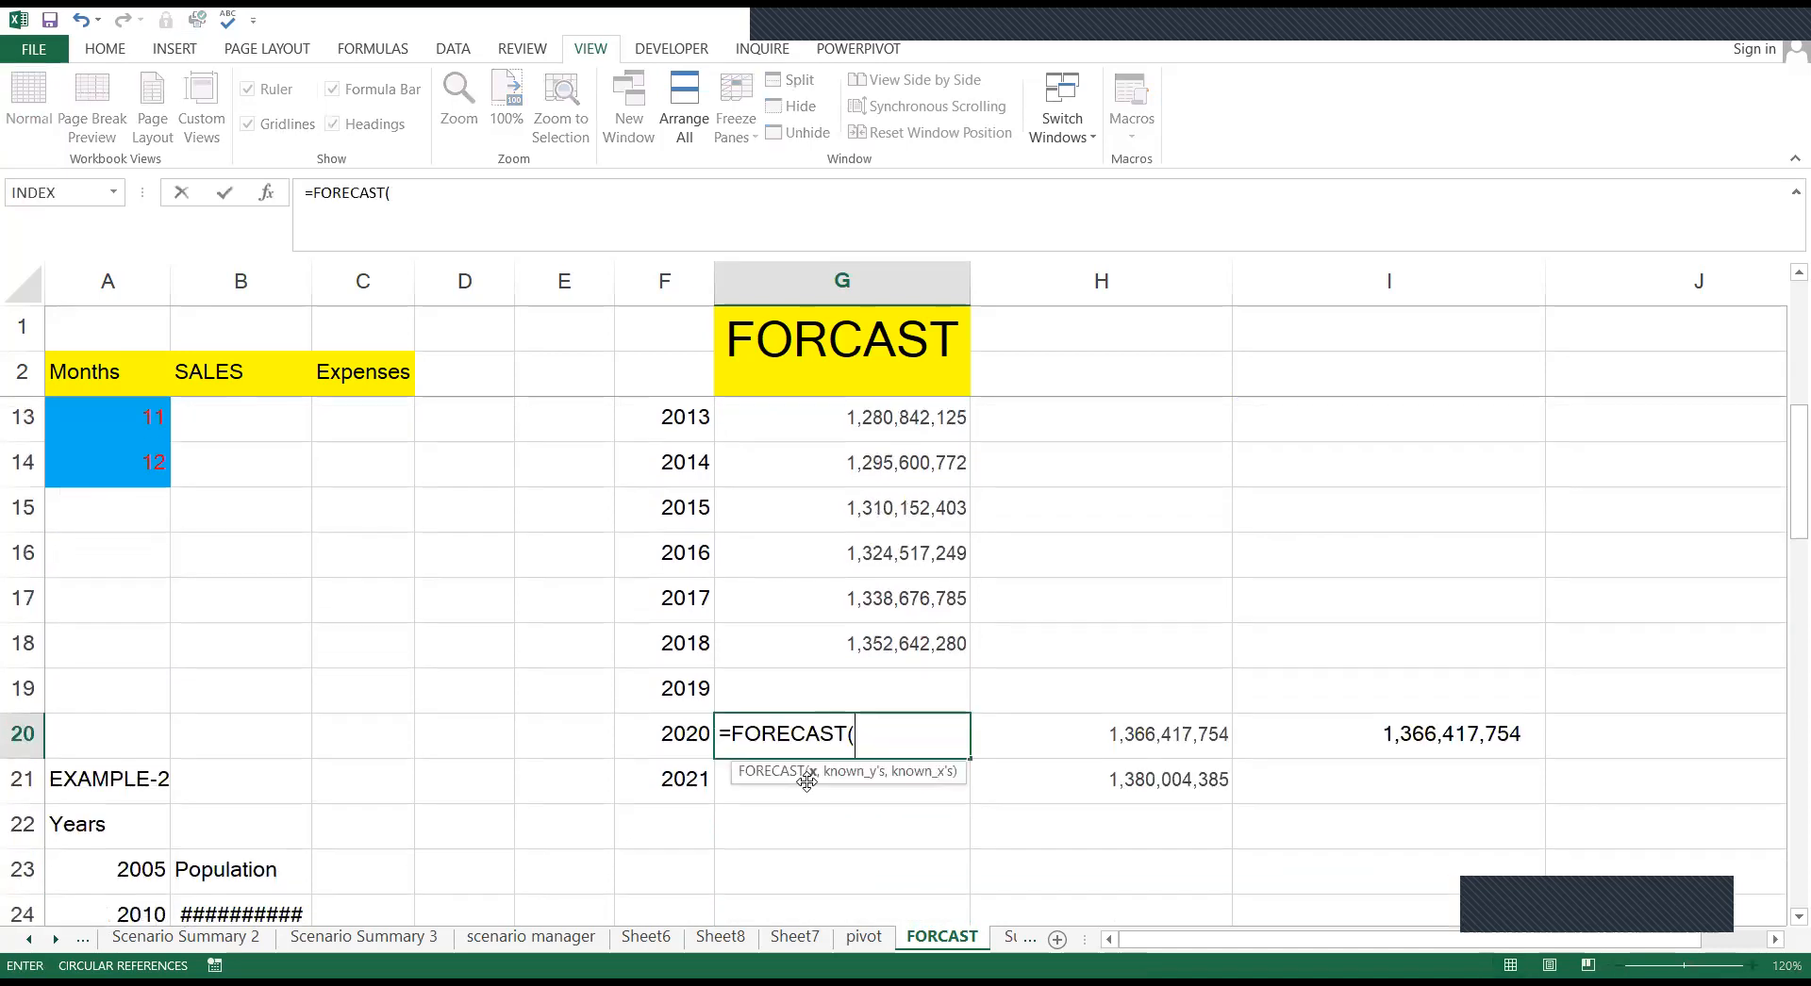
left_click(696, 732)
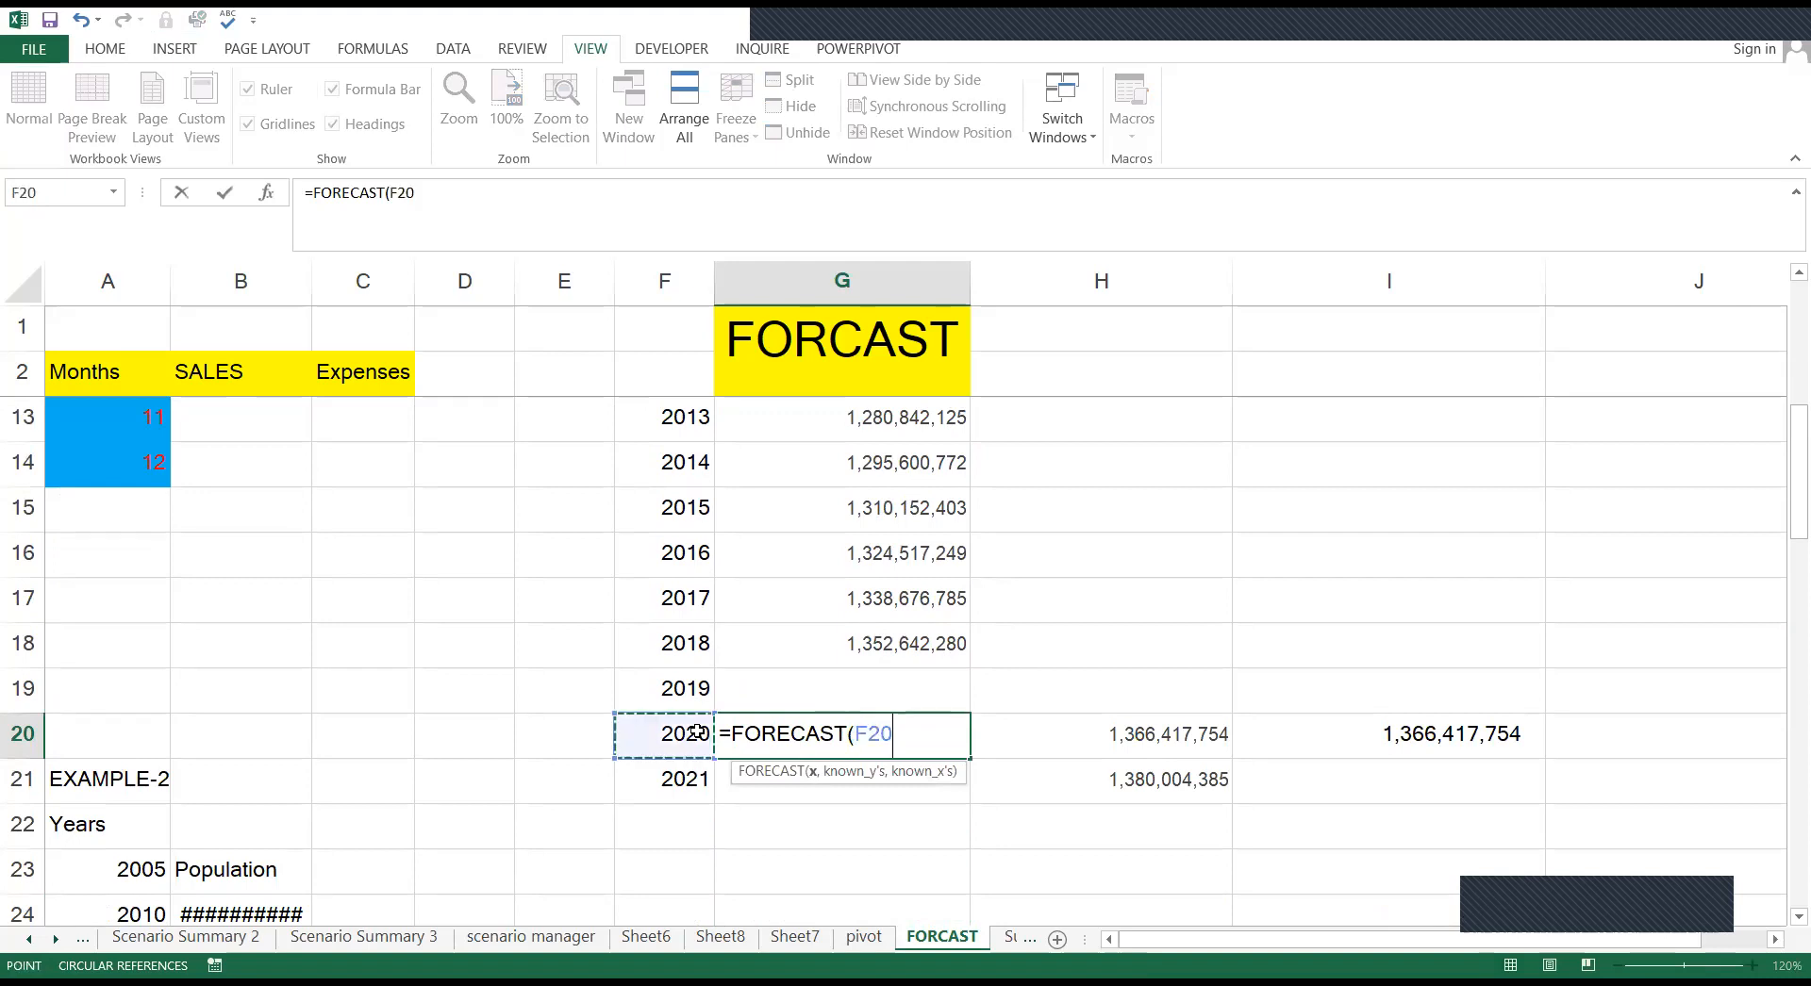
type(",")
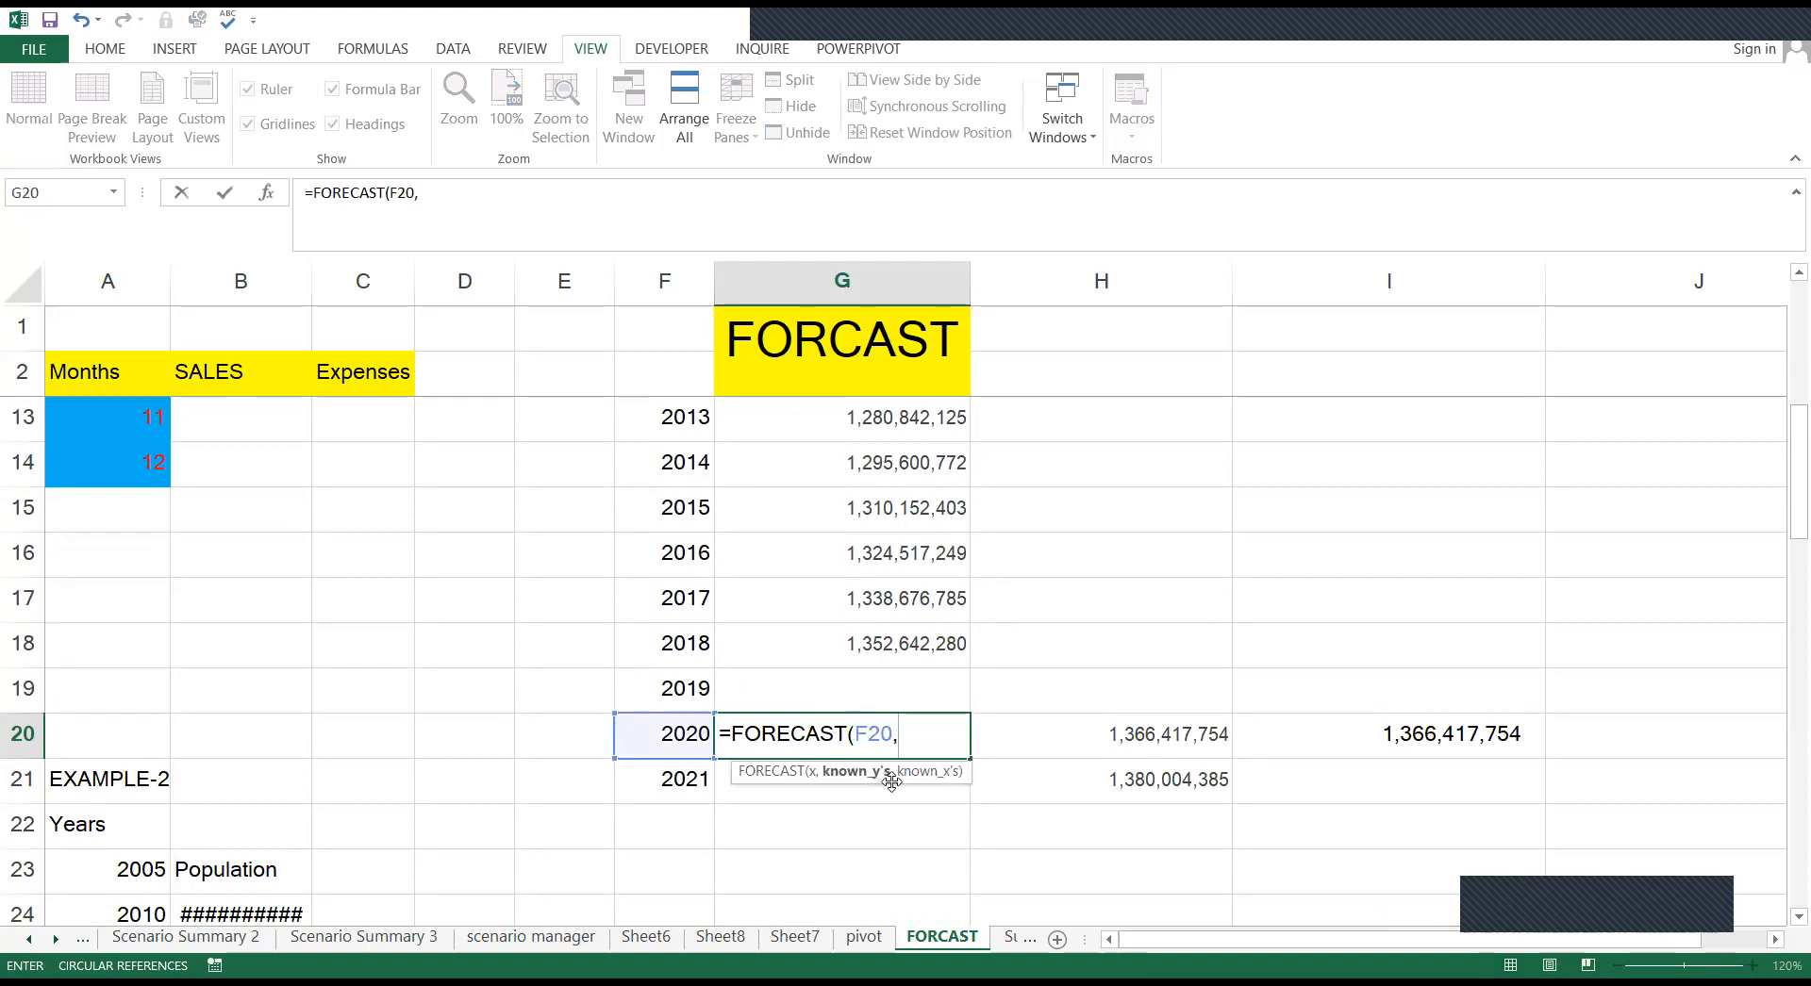
Complete the G20 formula with populations G13:G18 as known y's and years F13:F18 as known x's
left_click(906, 418)
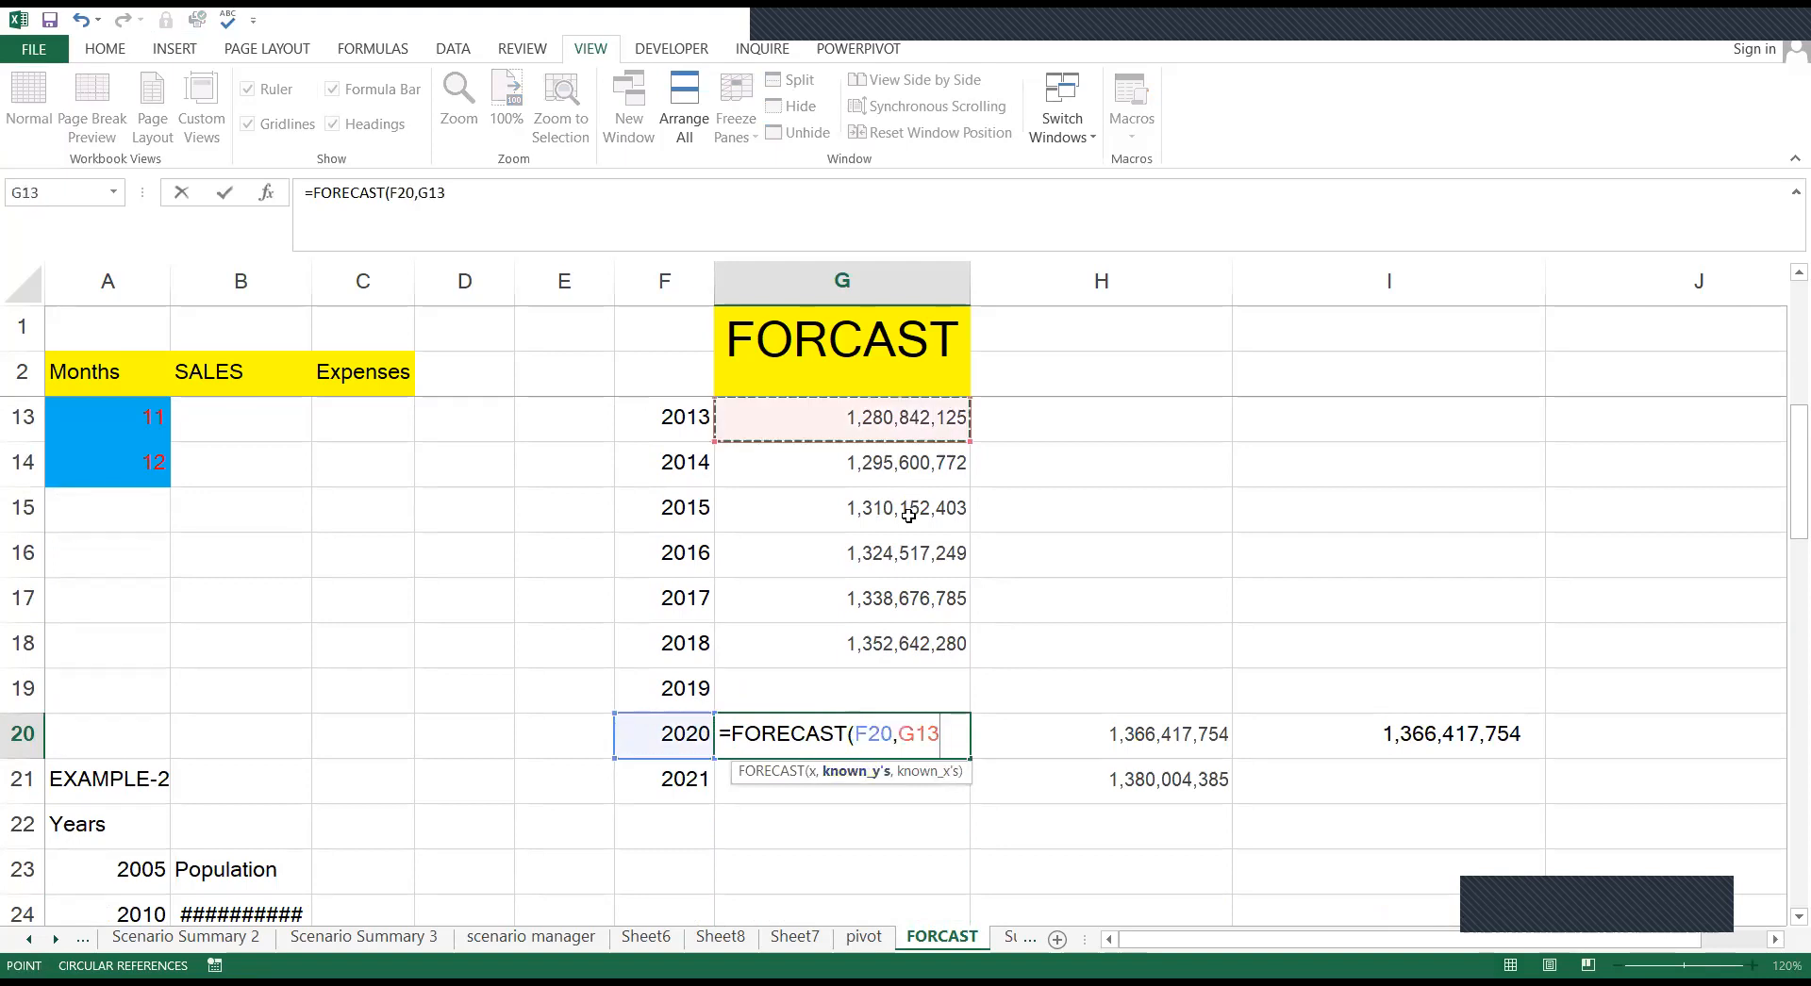
key("ctrl+shift+Down")
type(",")
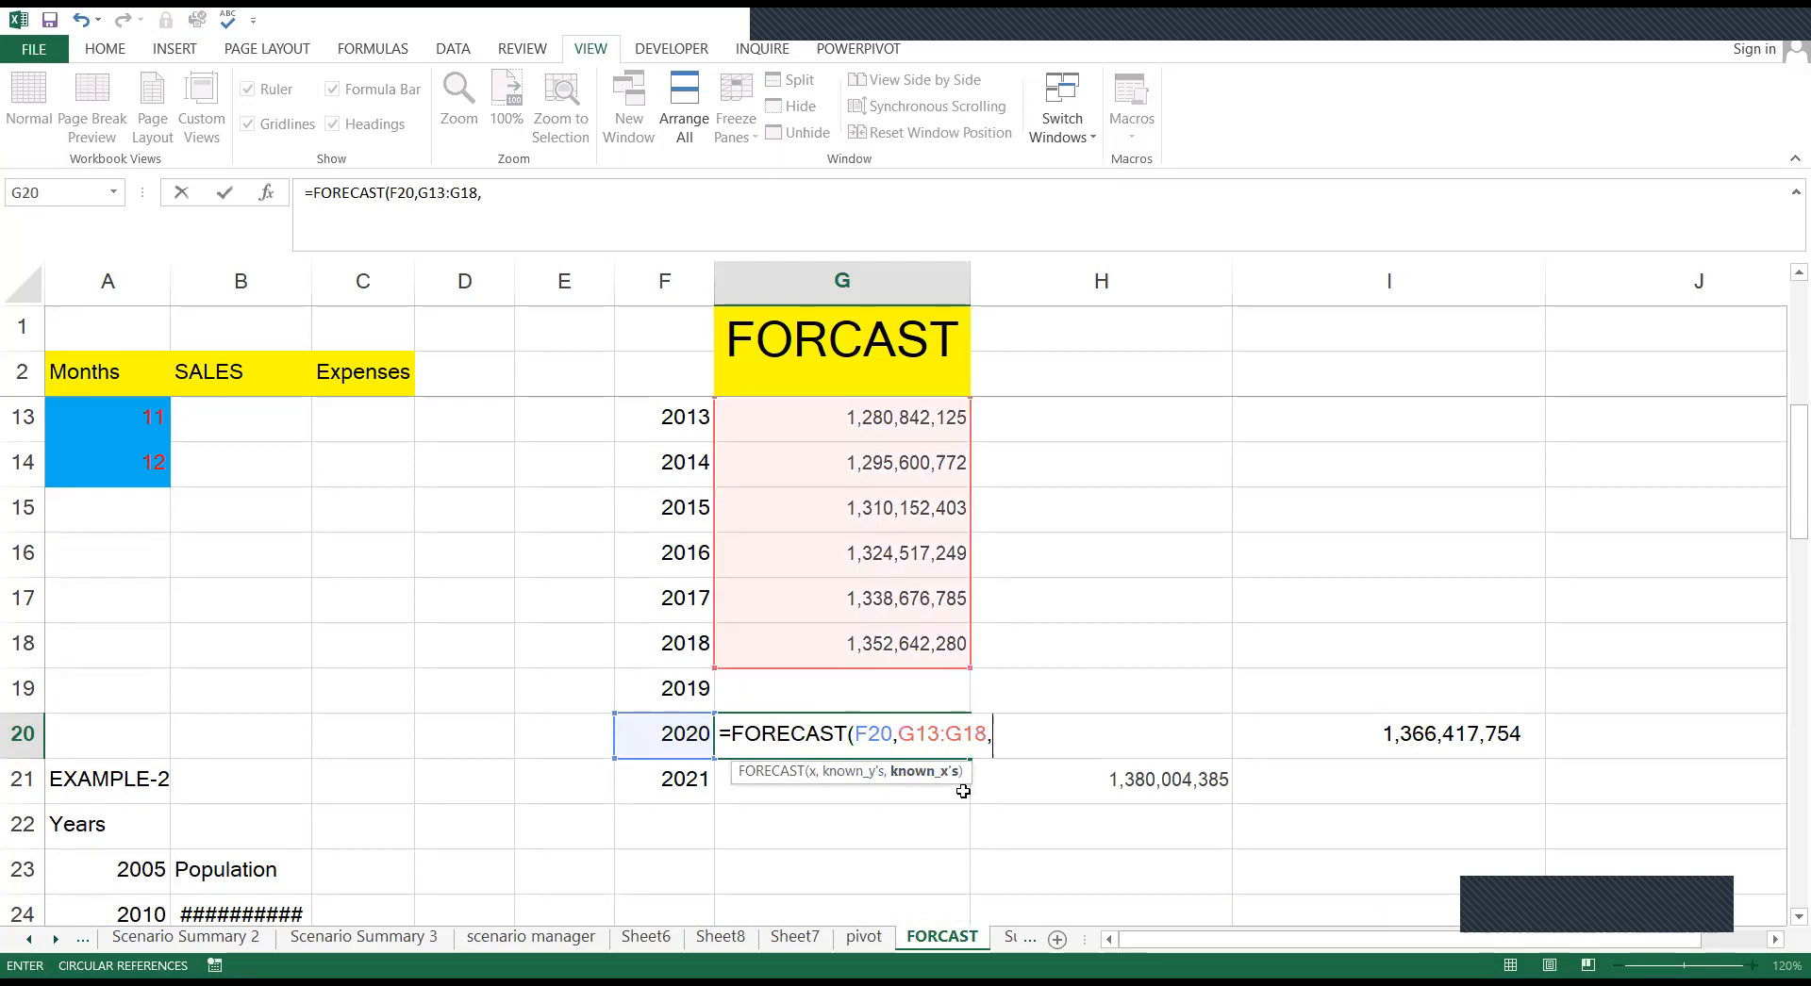
scroll(686, 552, "up", 2)
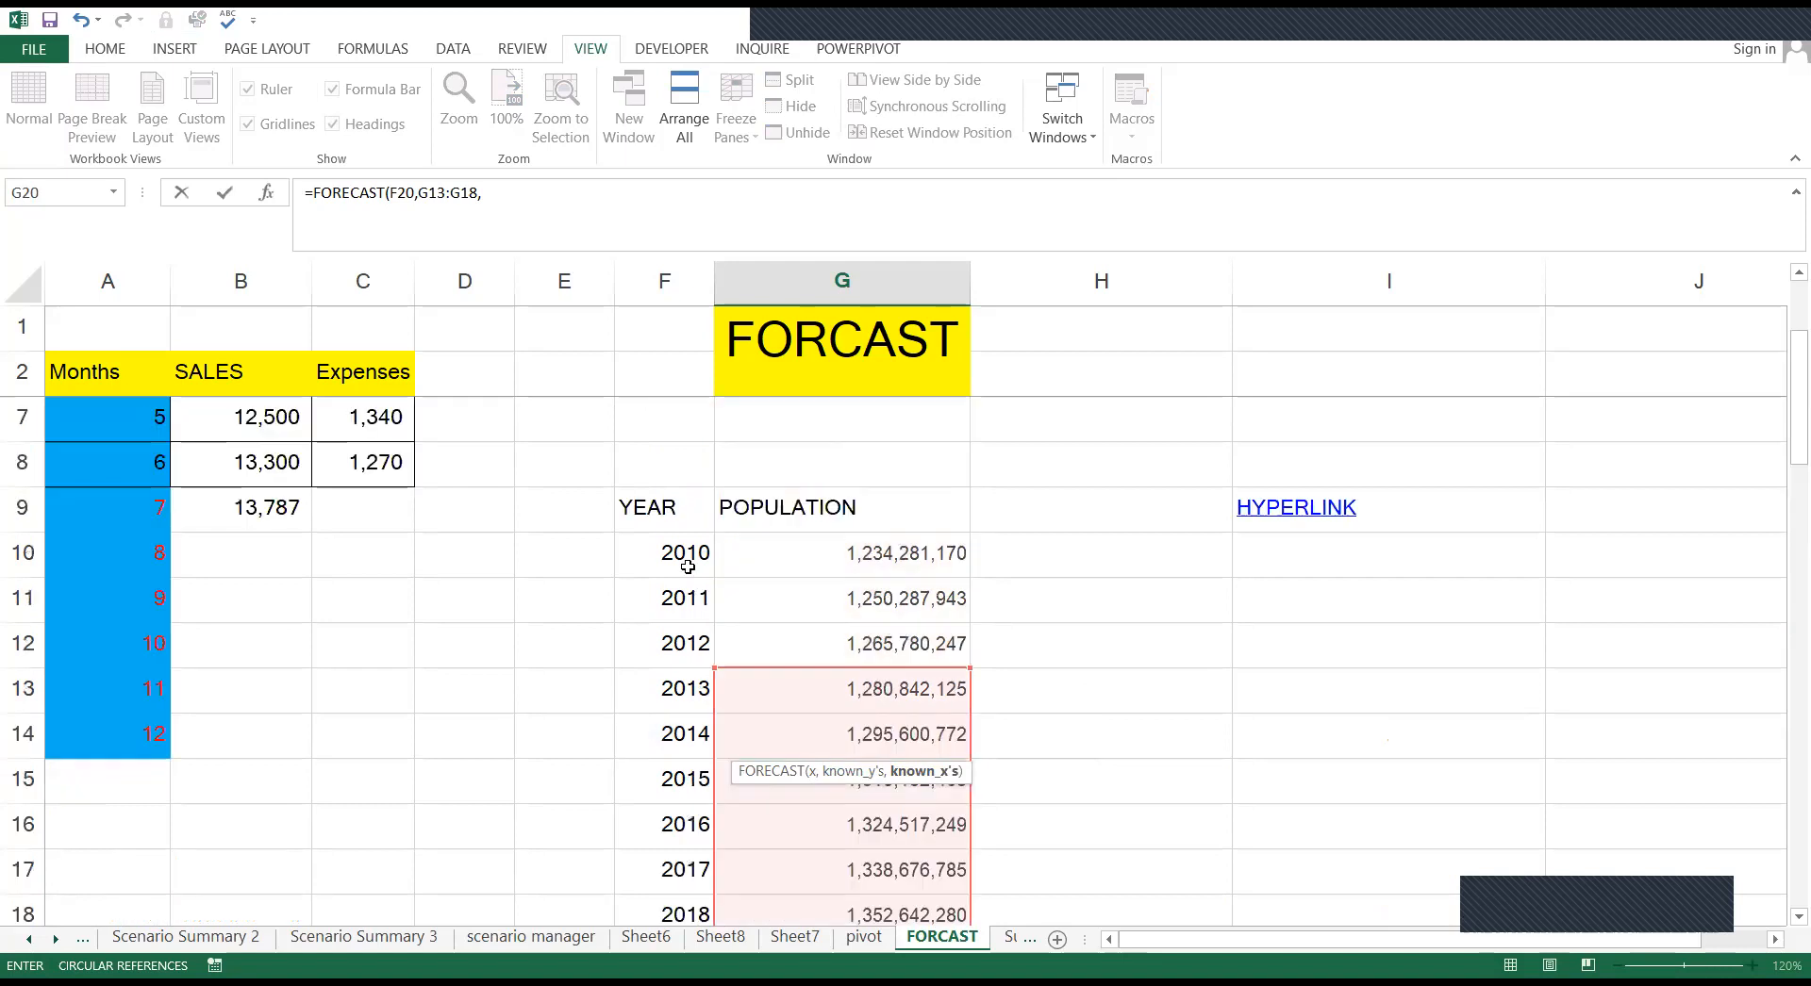
scroll(678, 555, "down", 1)
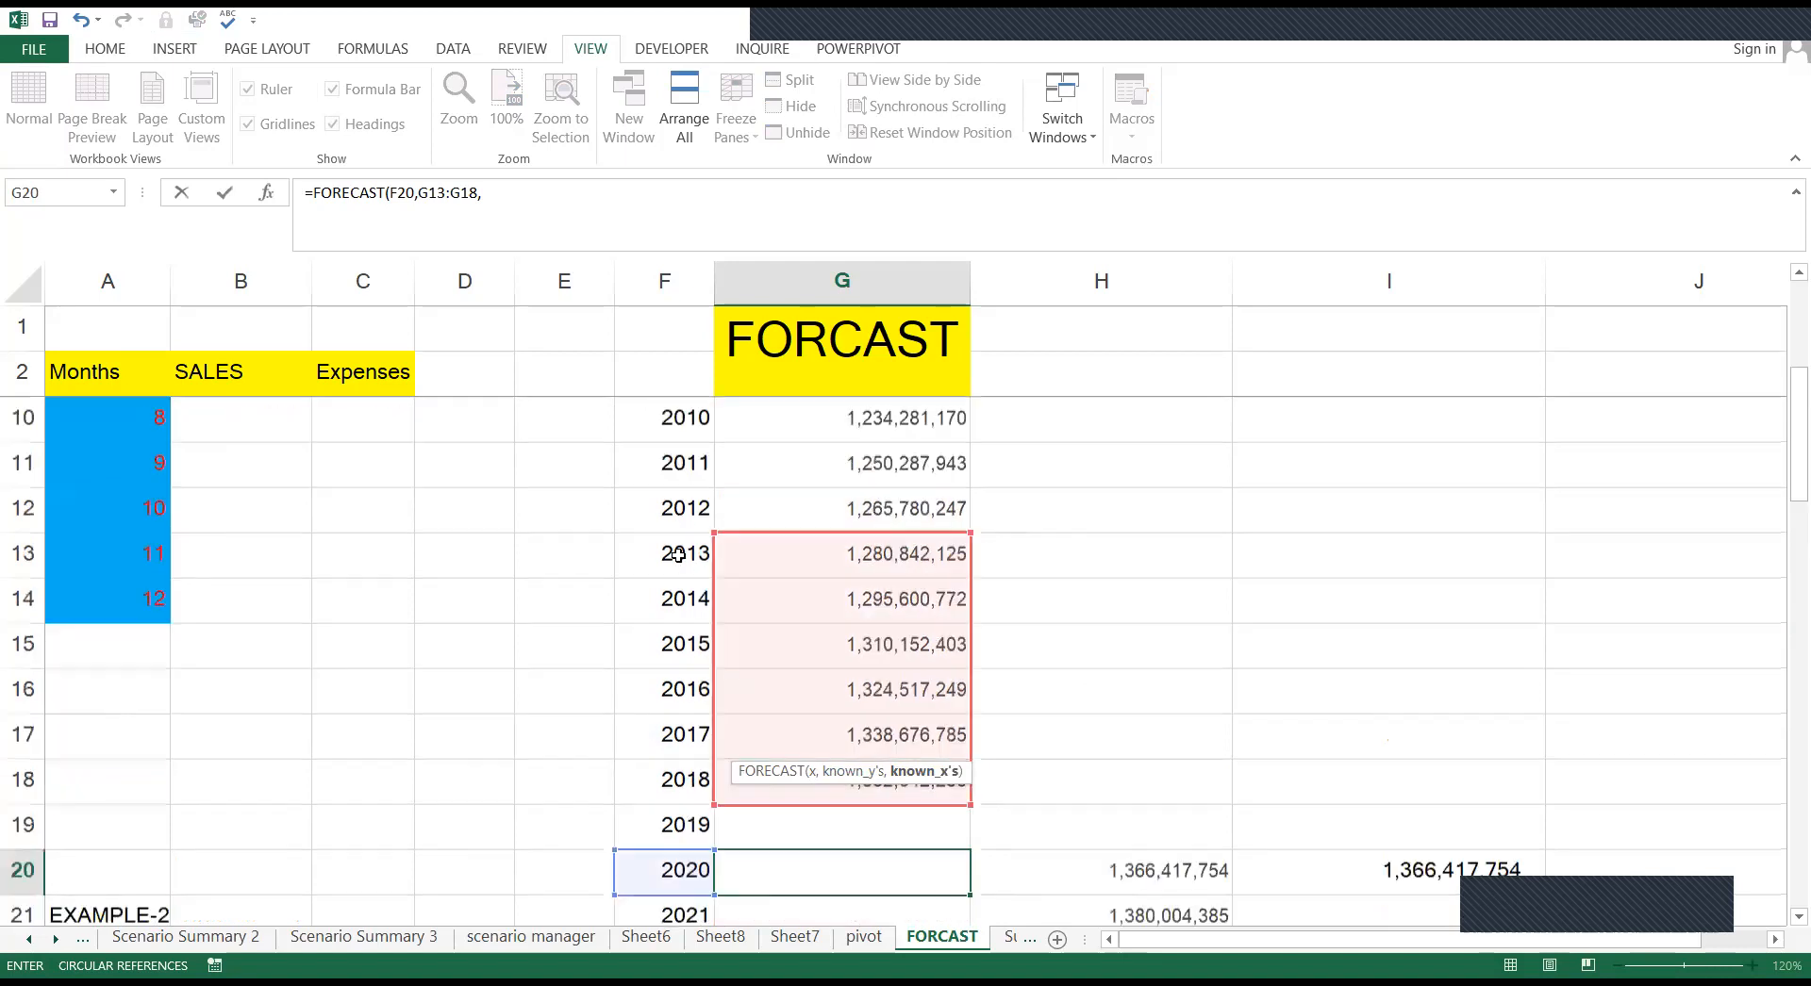
left_click_drag(678, 556, 686, 788)
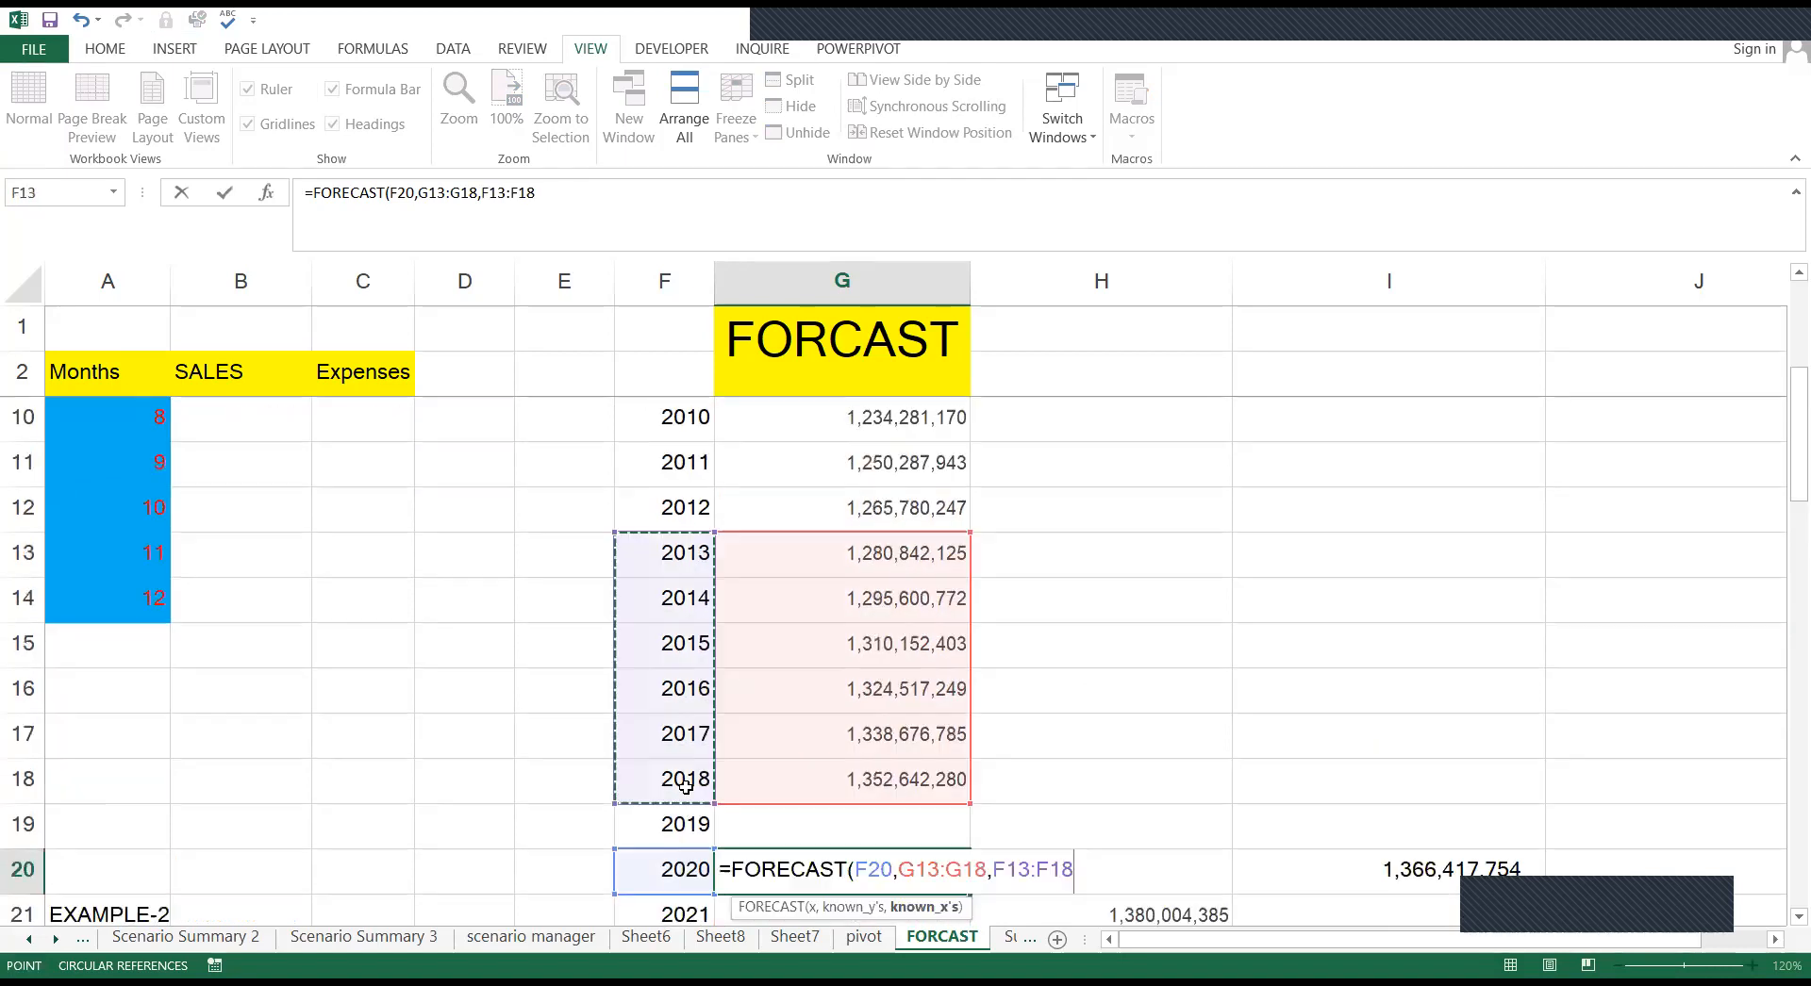
key("Return")
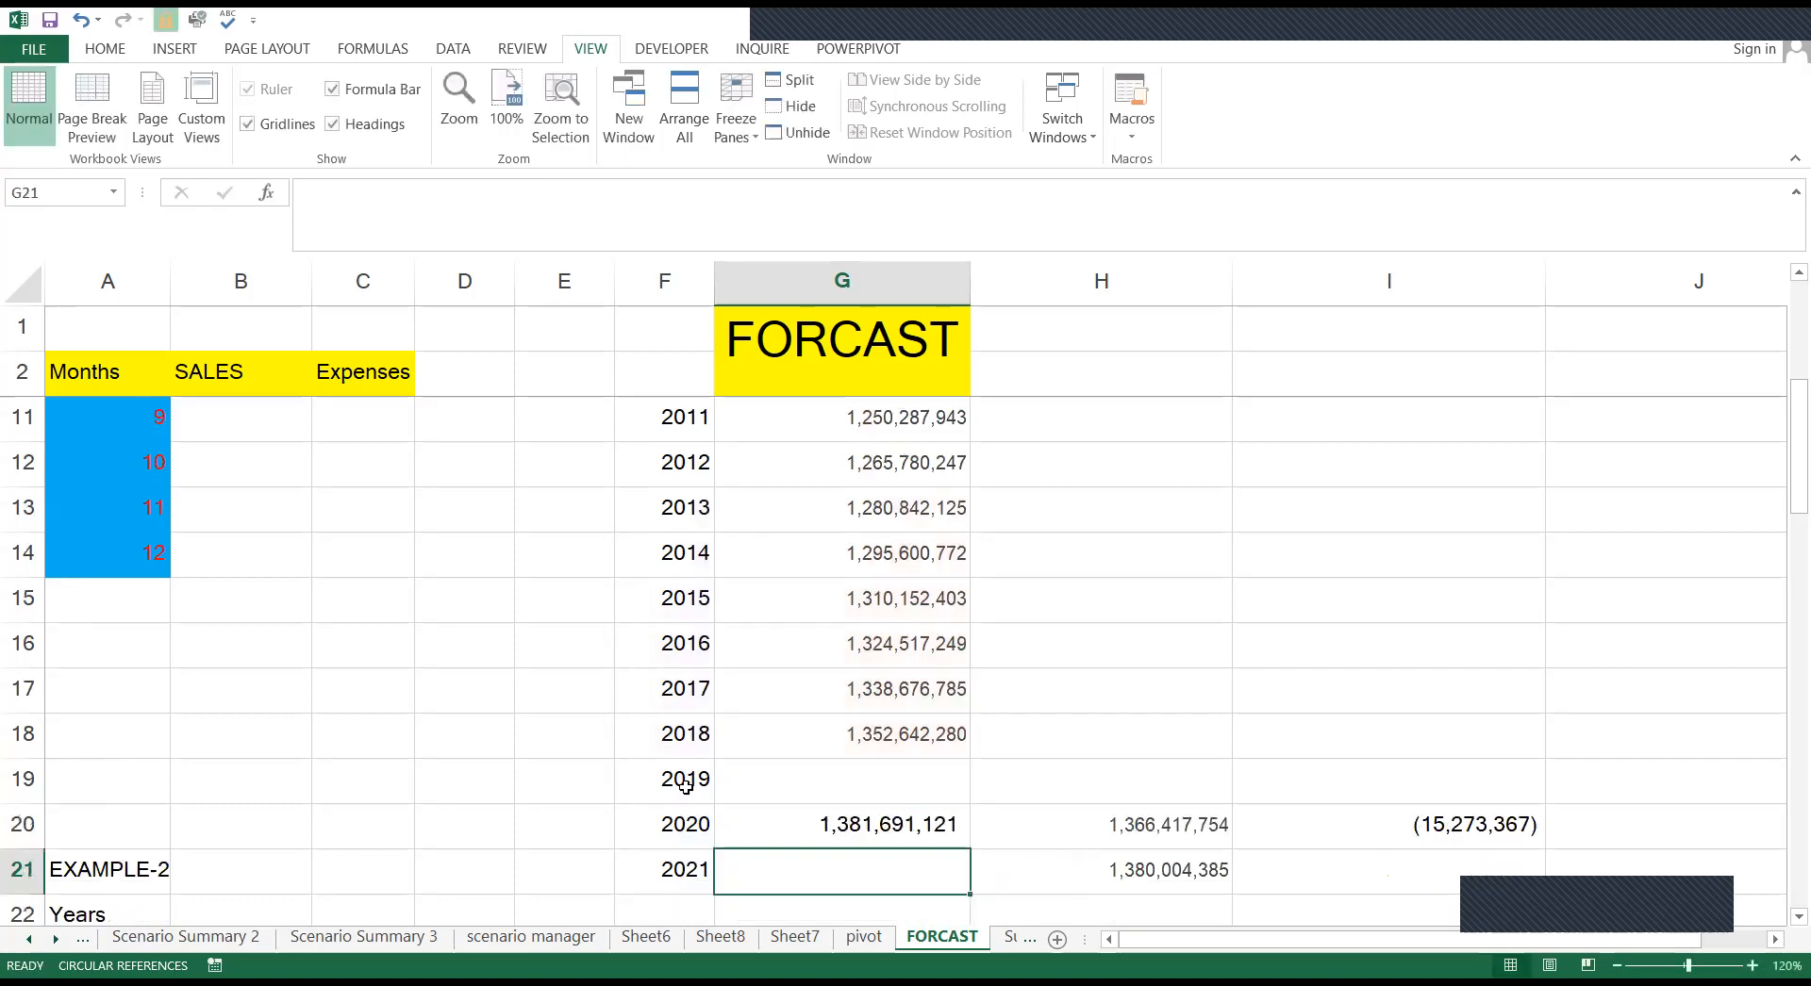
key("Up")
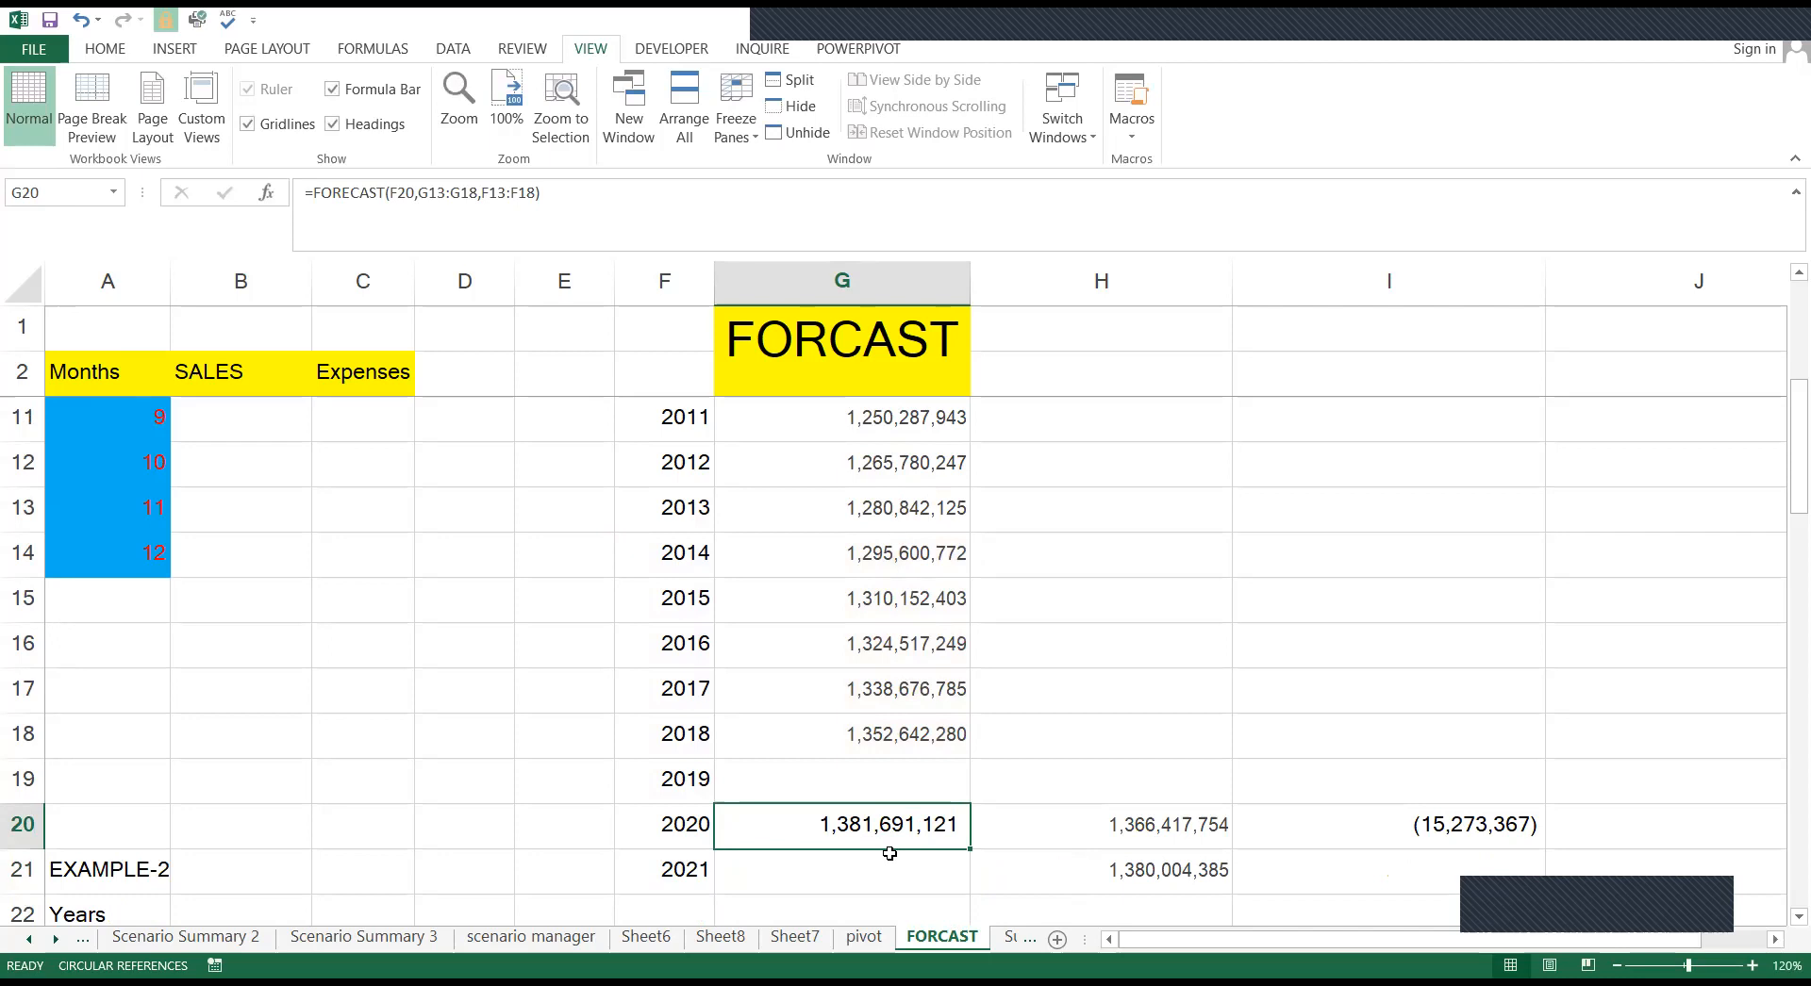
Check the 2020 population on the Worldometer page in Chrome and compare it with the G20 forecast back in Excel
key("alt+Tab")
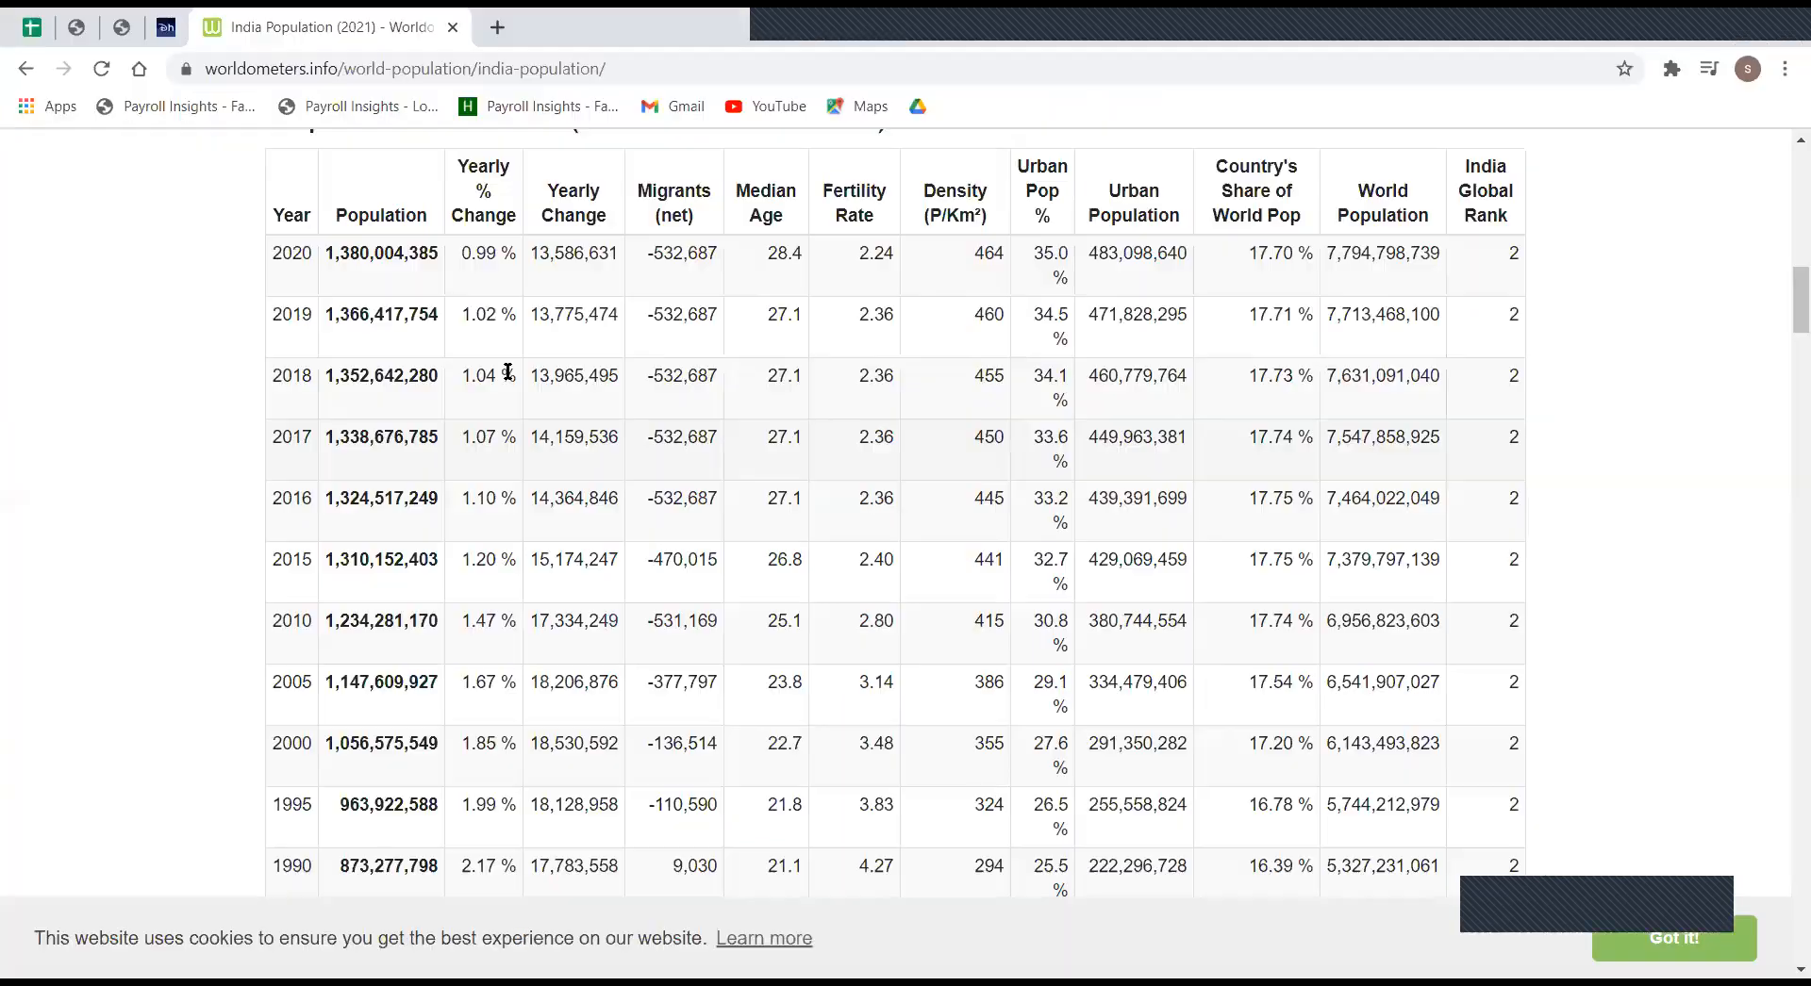
left_click_drag(338, 271, 365, 269)
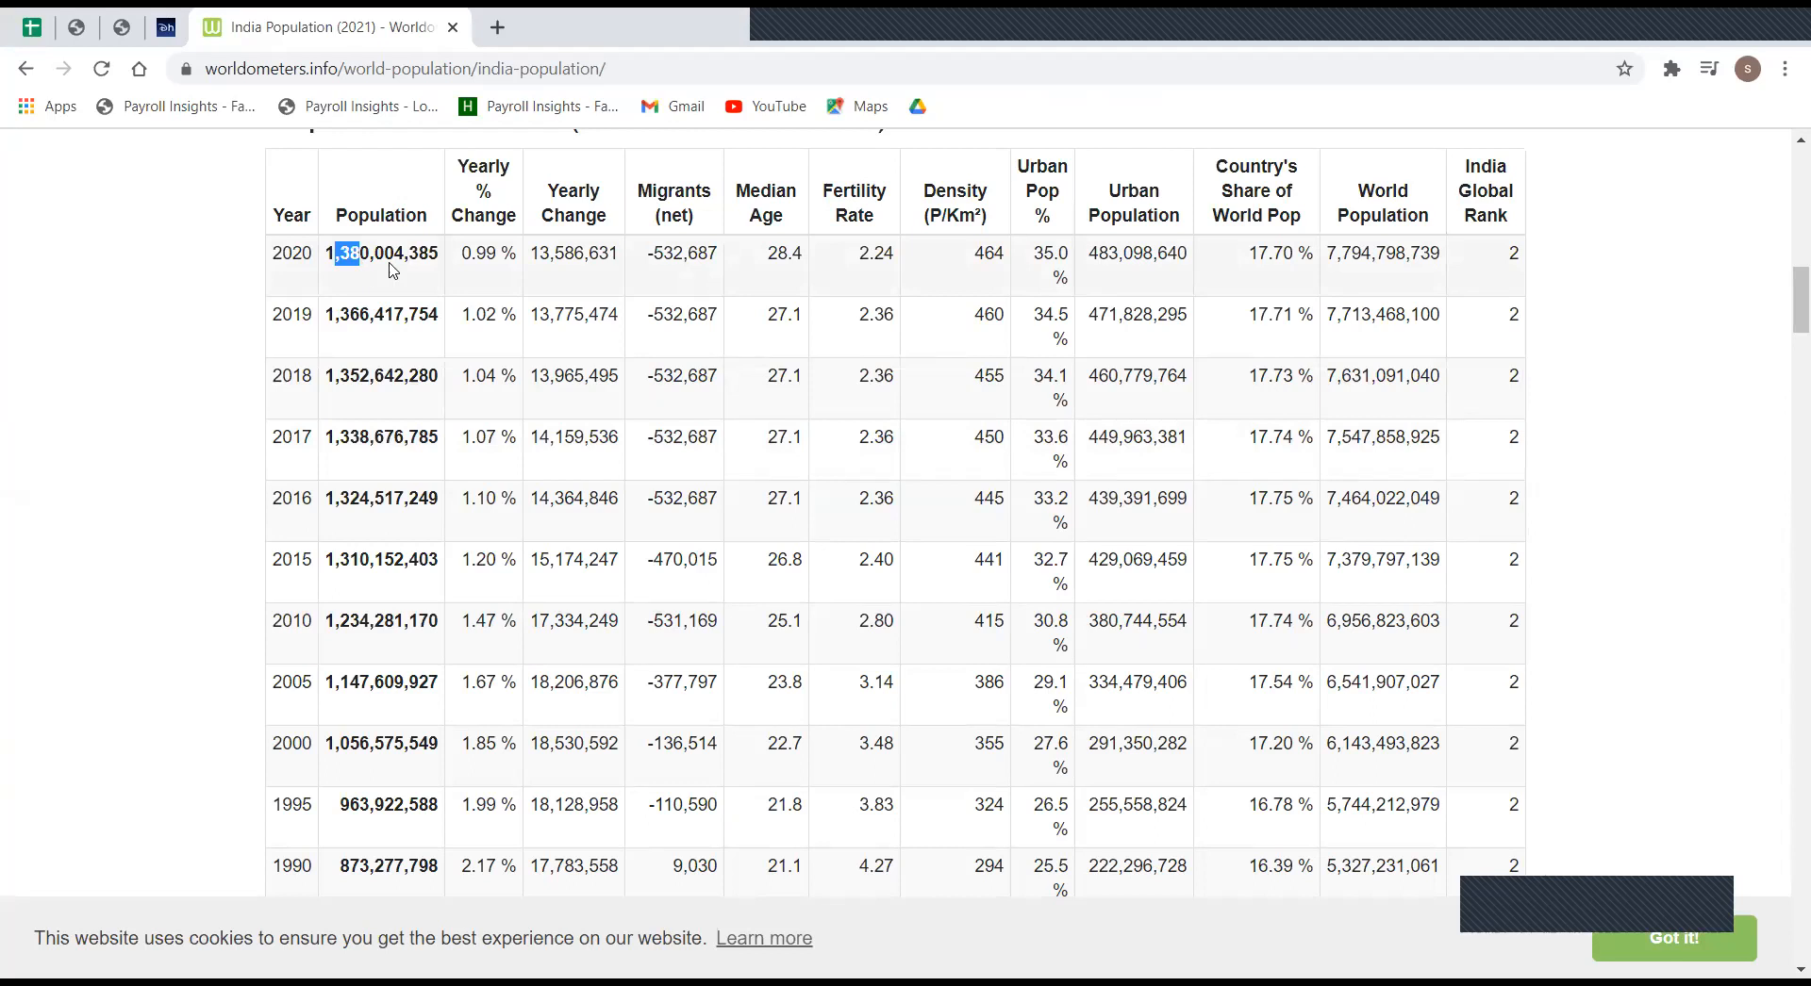
key("alt+Tab")
scroll(829, 824, "down", 1)
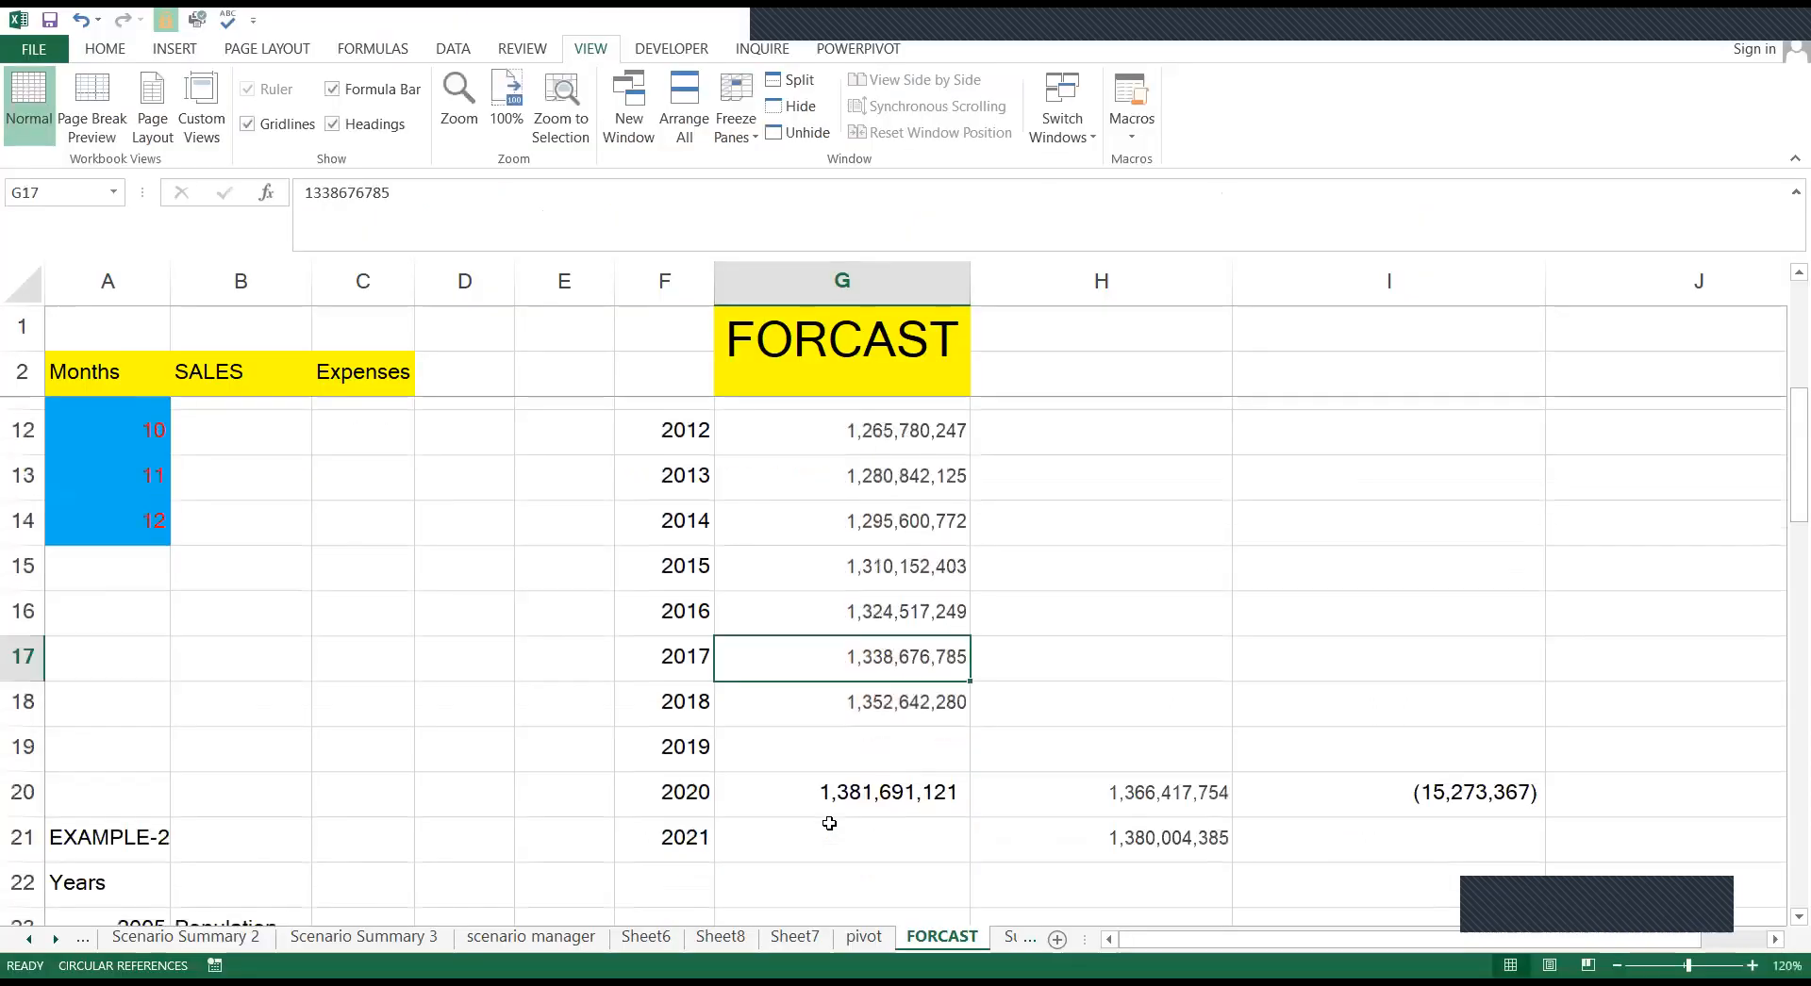
scroll(836, 700, "down", 1)
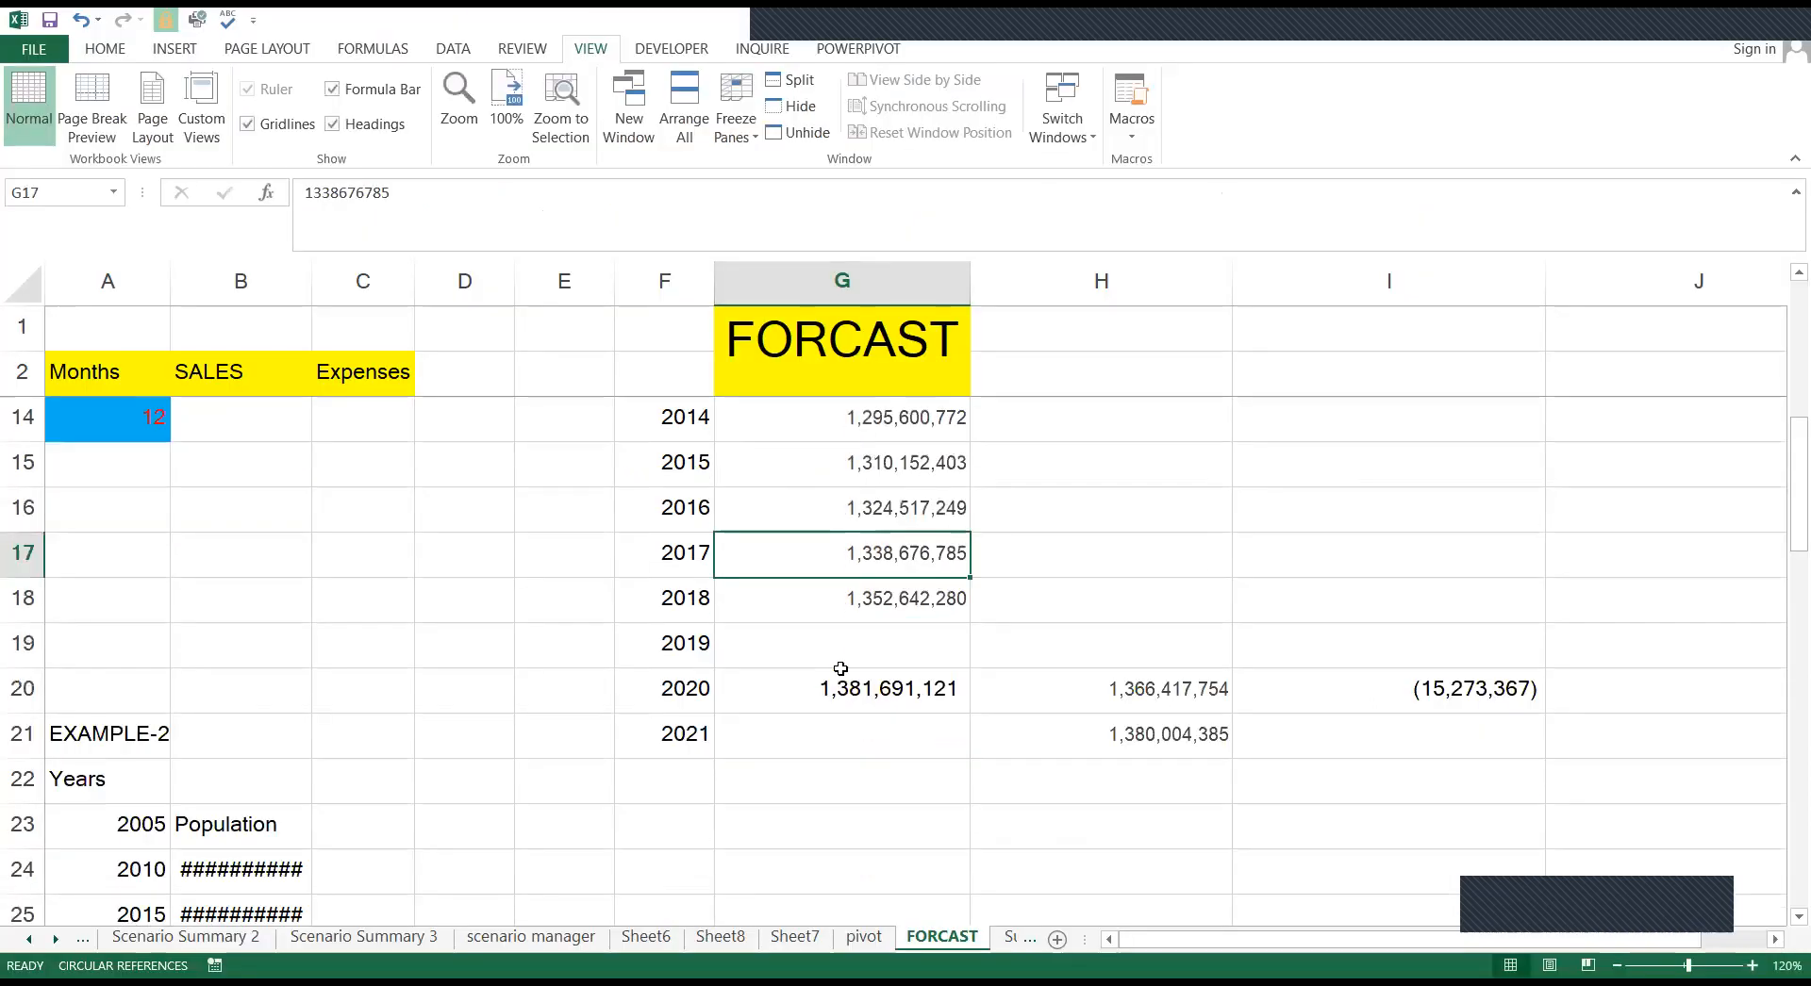
Start a FORECAST formula in the 2019 POPULATION cell G19, with year cell F19 as the x argument
left_click(838, 655)
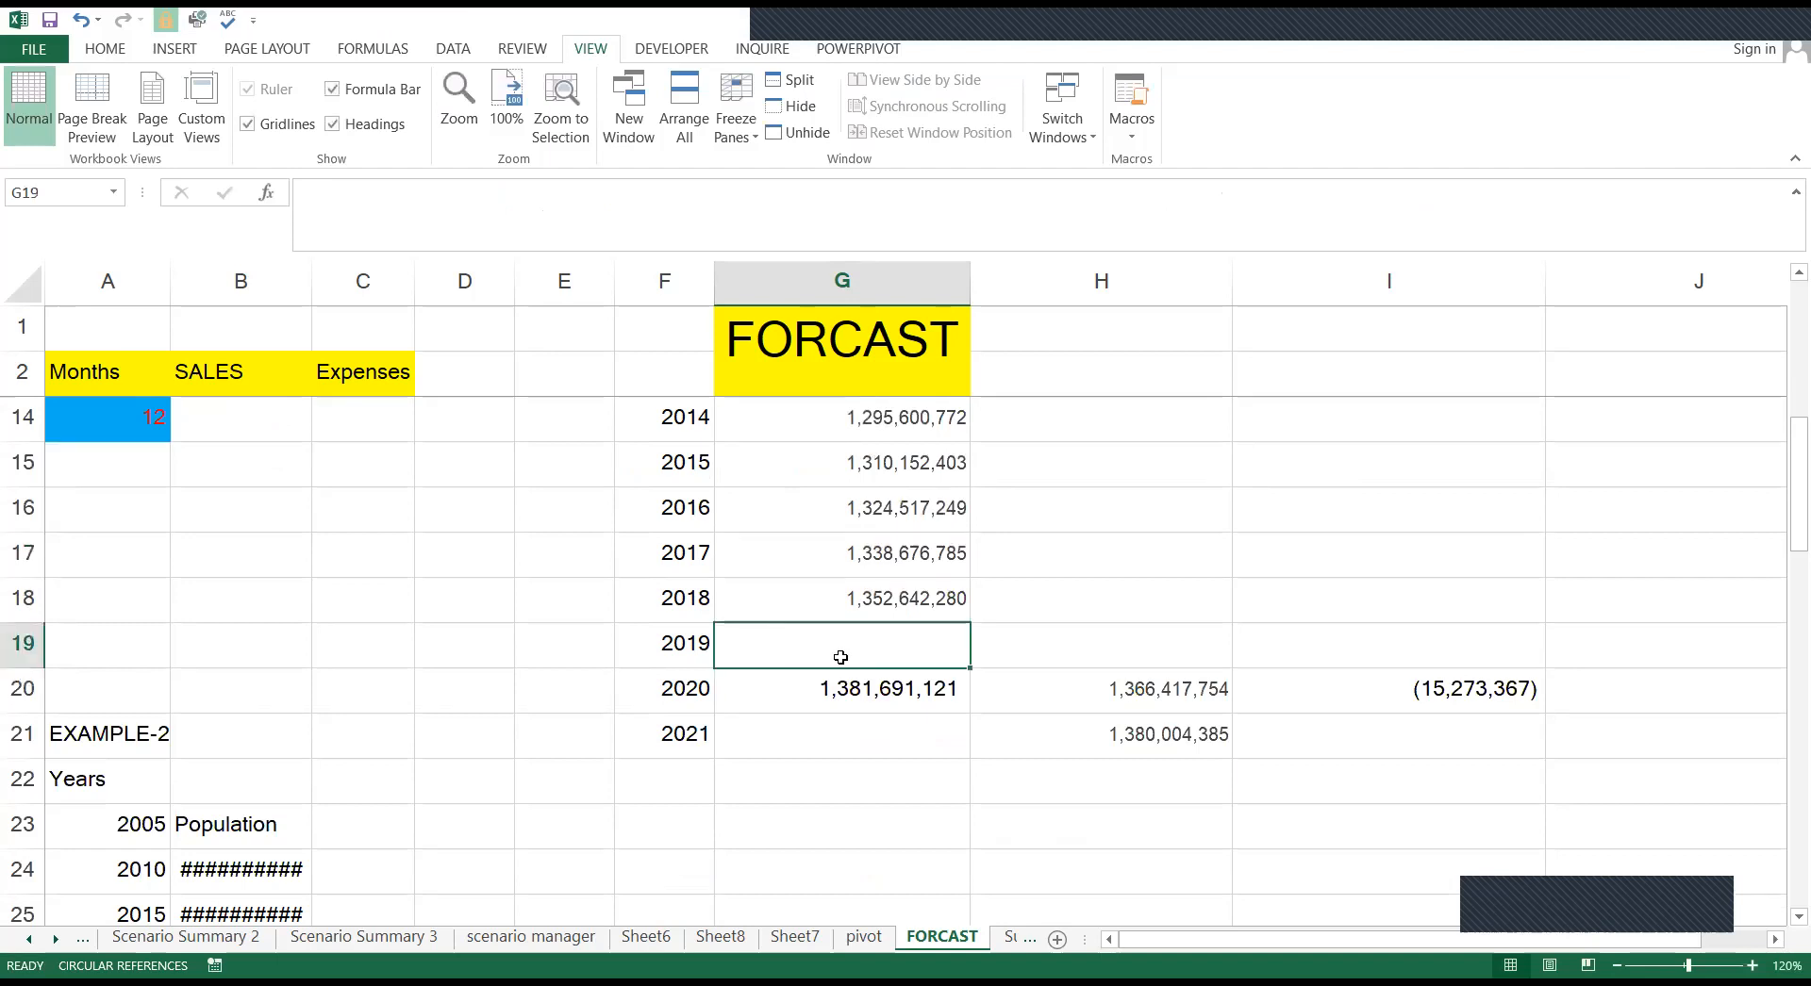
type("=")
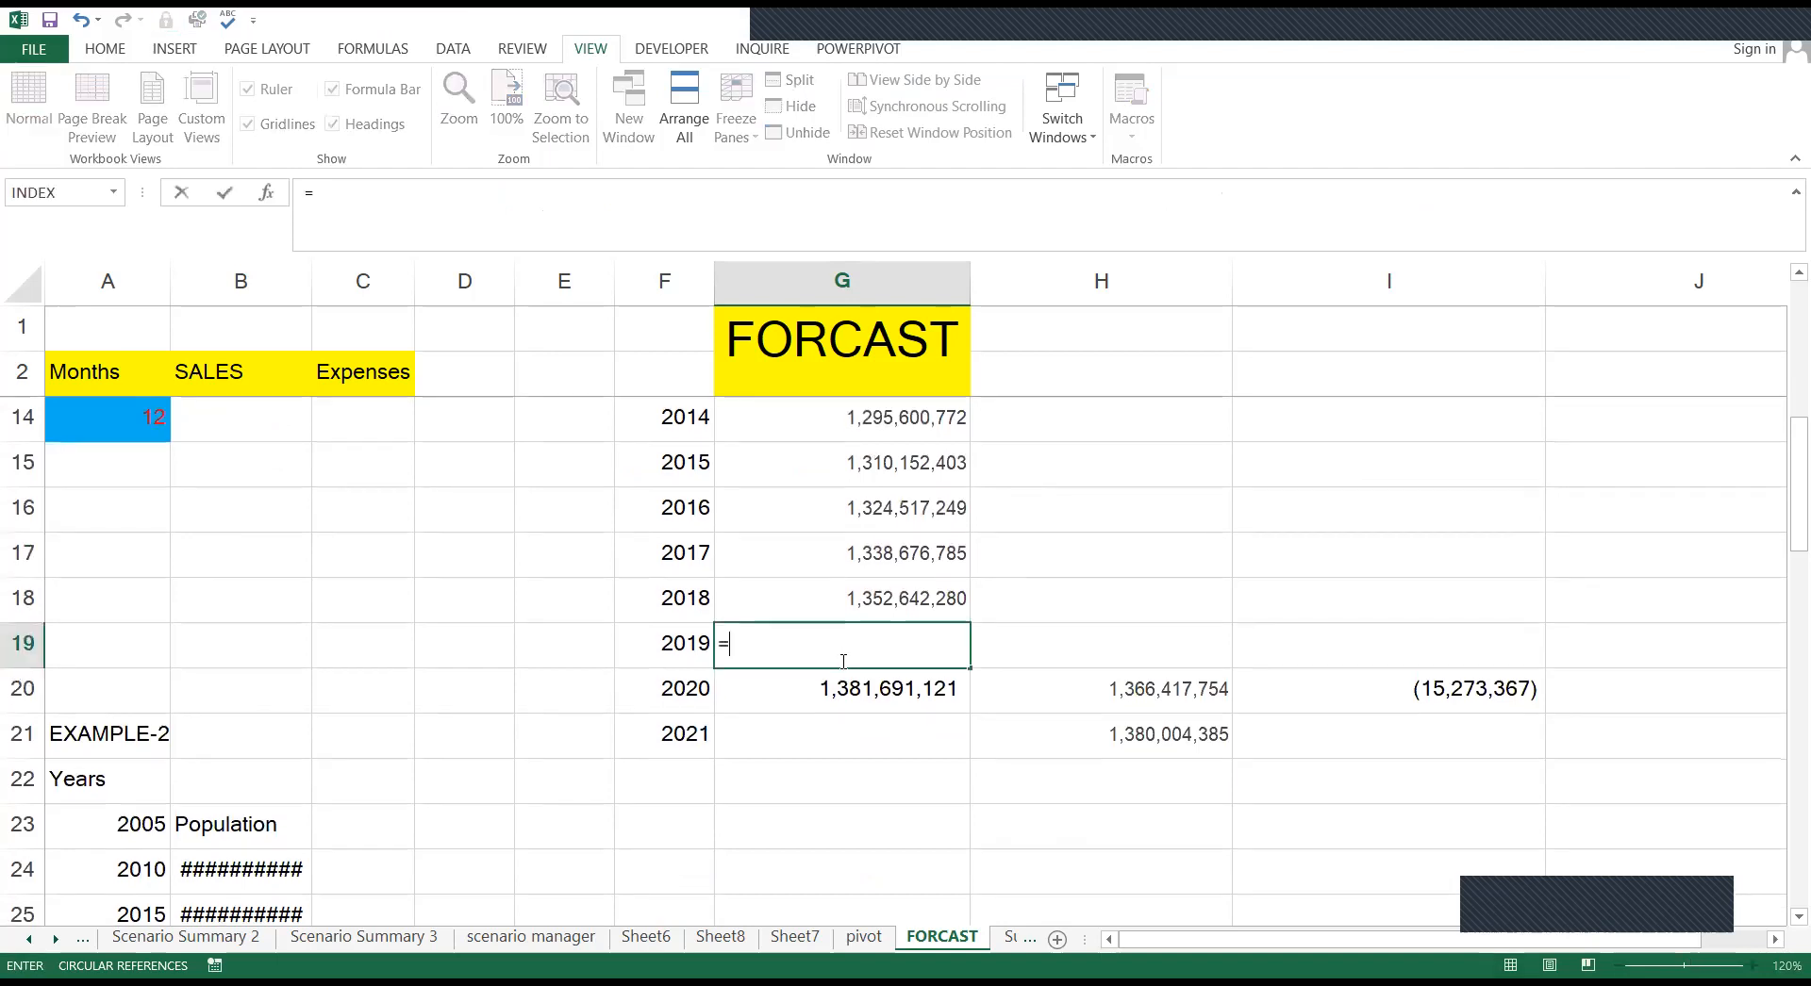
type("for")
key("Tab")
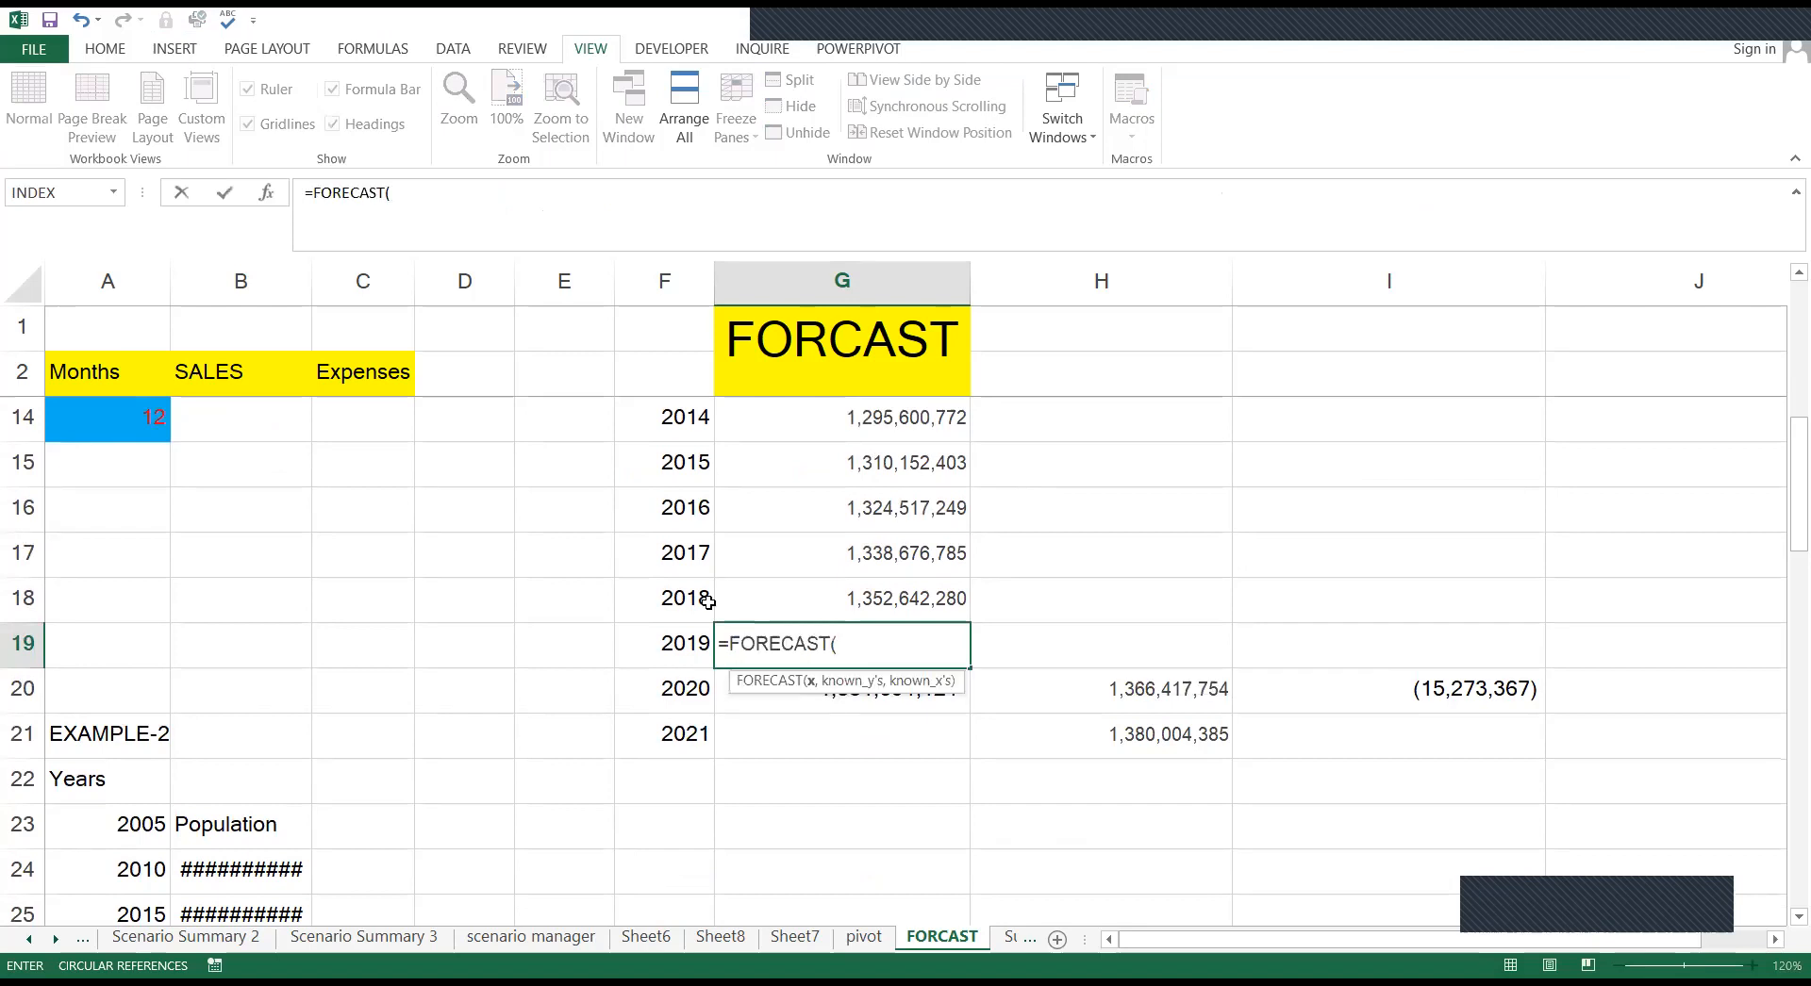
left_click(674, 657)
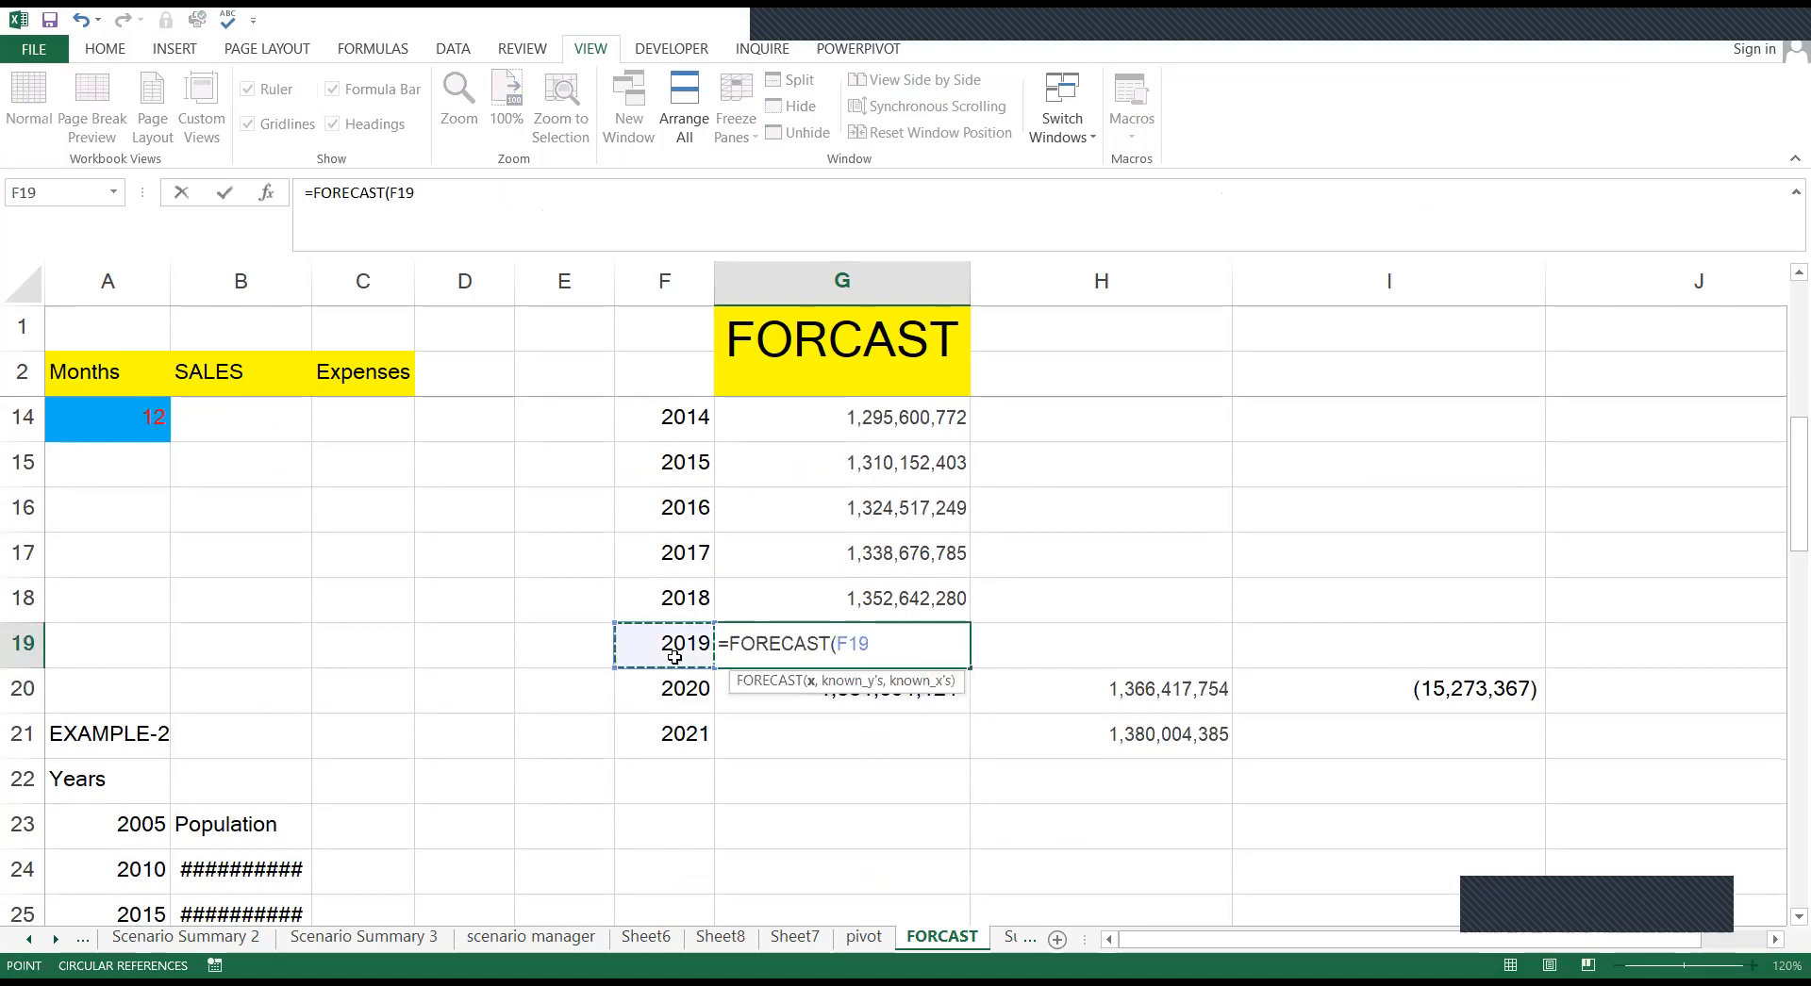
type(",")
Complete the G19 formula with populations G10:G18 as known y's and years F10:F18 as known x's
scroll(677, 656, "up", 1)
scroll(899, 734, "up", 3)
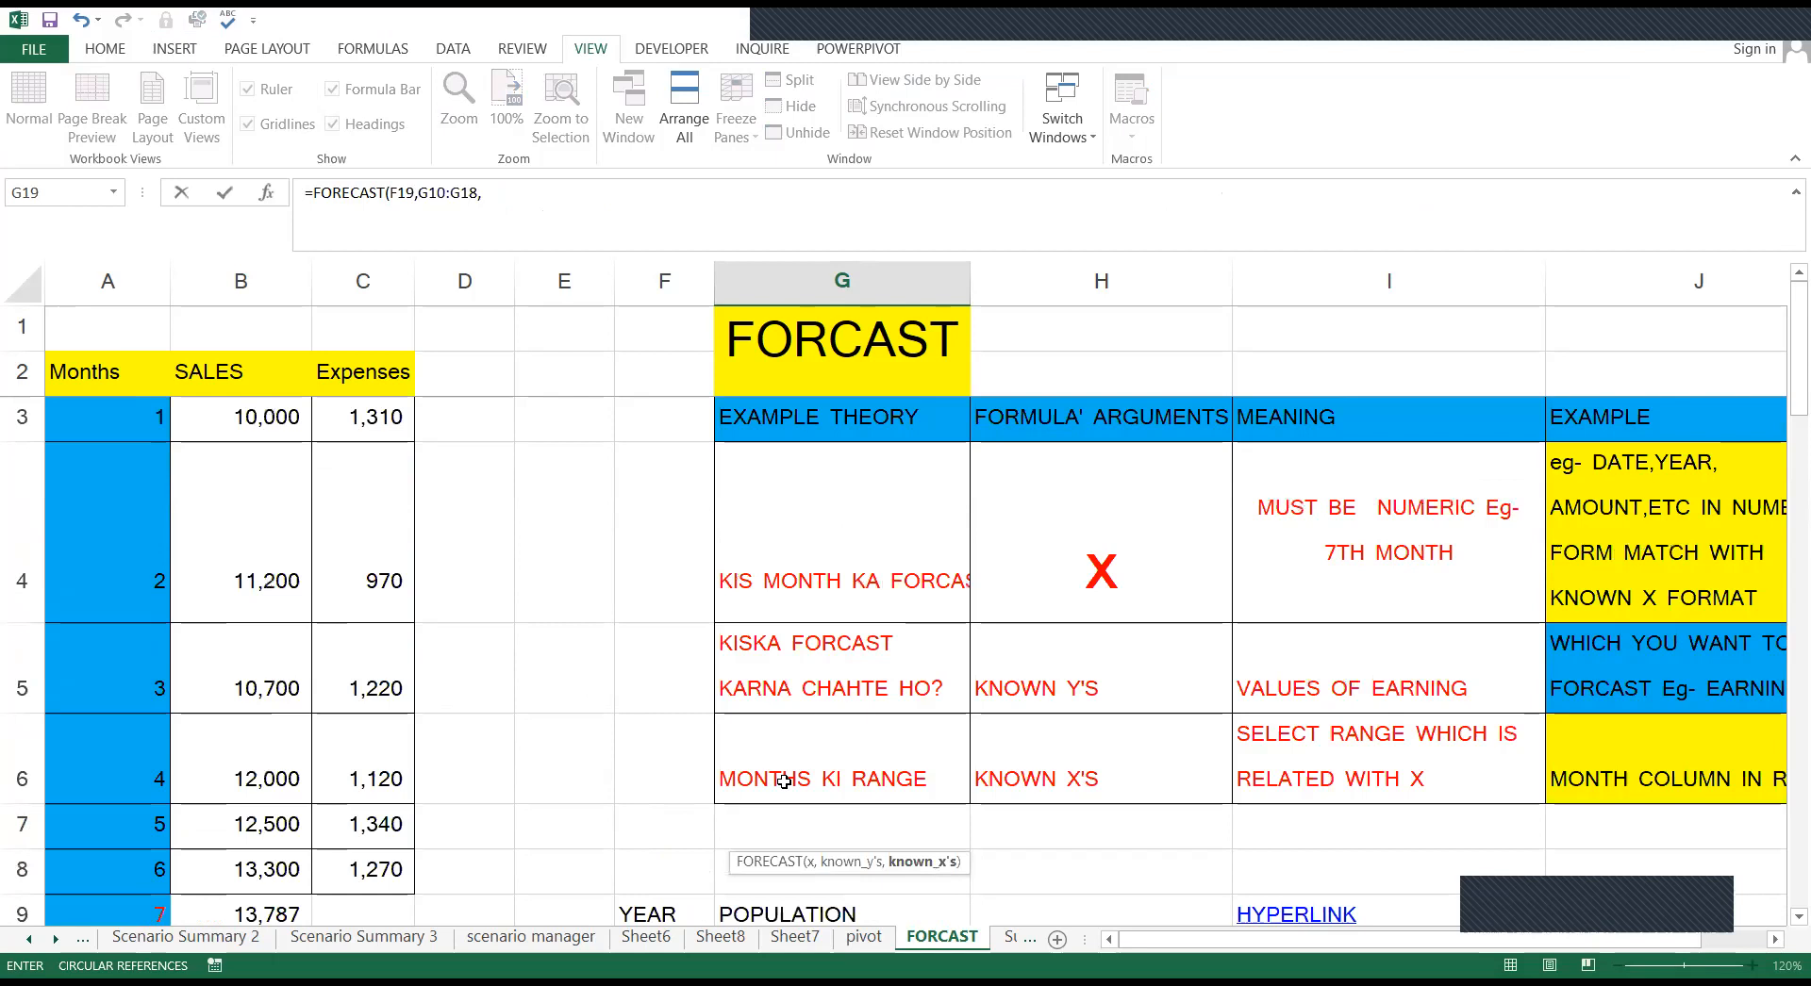
scroll(674, 461, "down", 2)
left_click(674, 461)
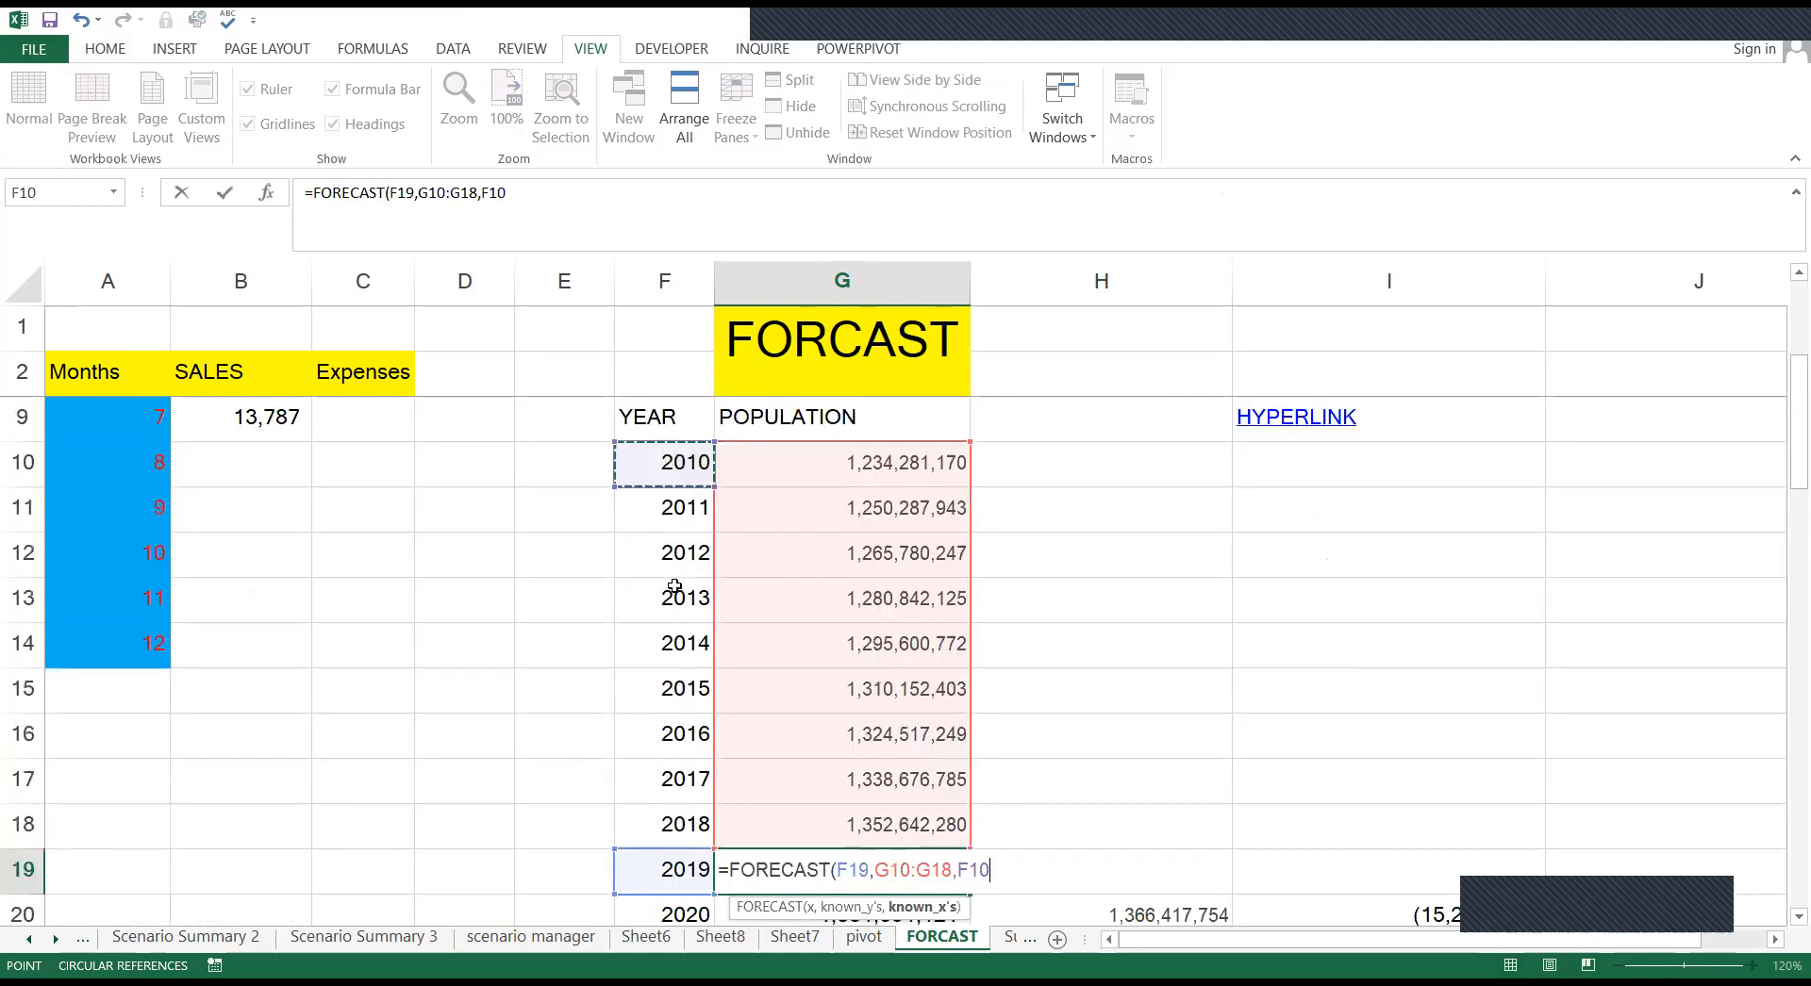
left_click(695, 839, "shift")
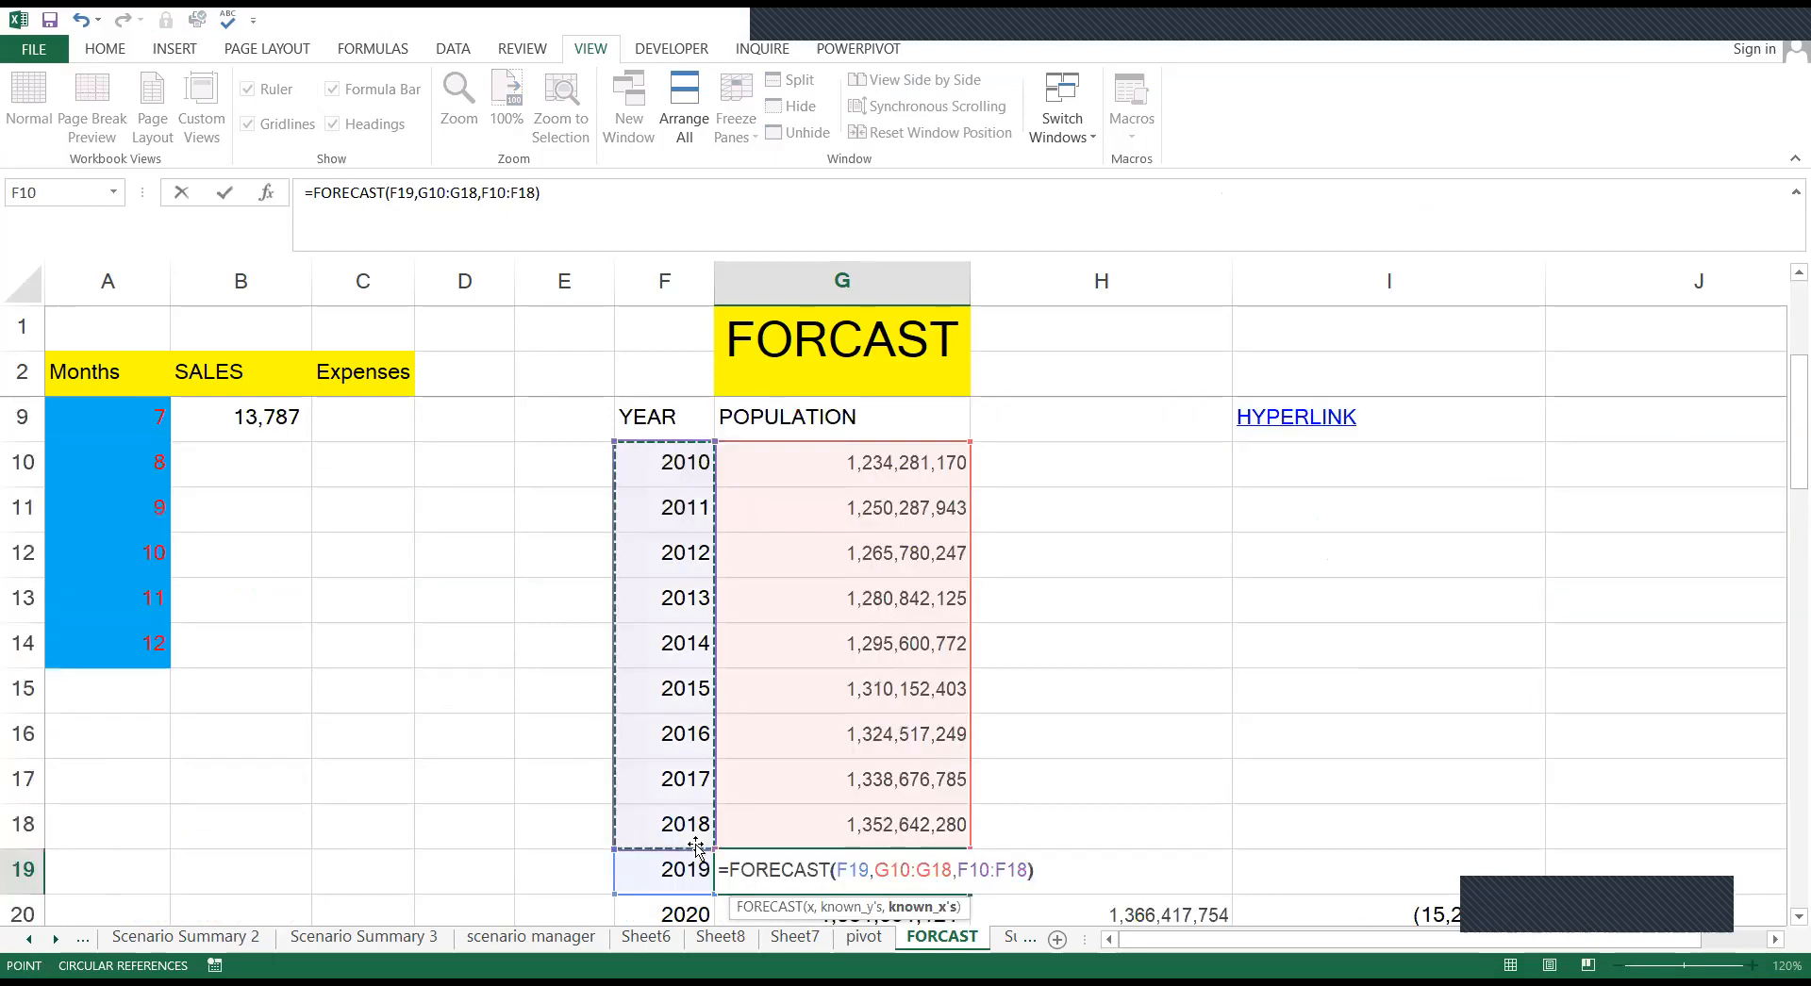
key("Return")
Check the 2019 population on the Worldometer page in Chrome and compare it with the G19 forecast back in Excel
scroll(901, 698, "down", 1)
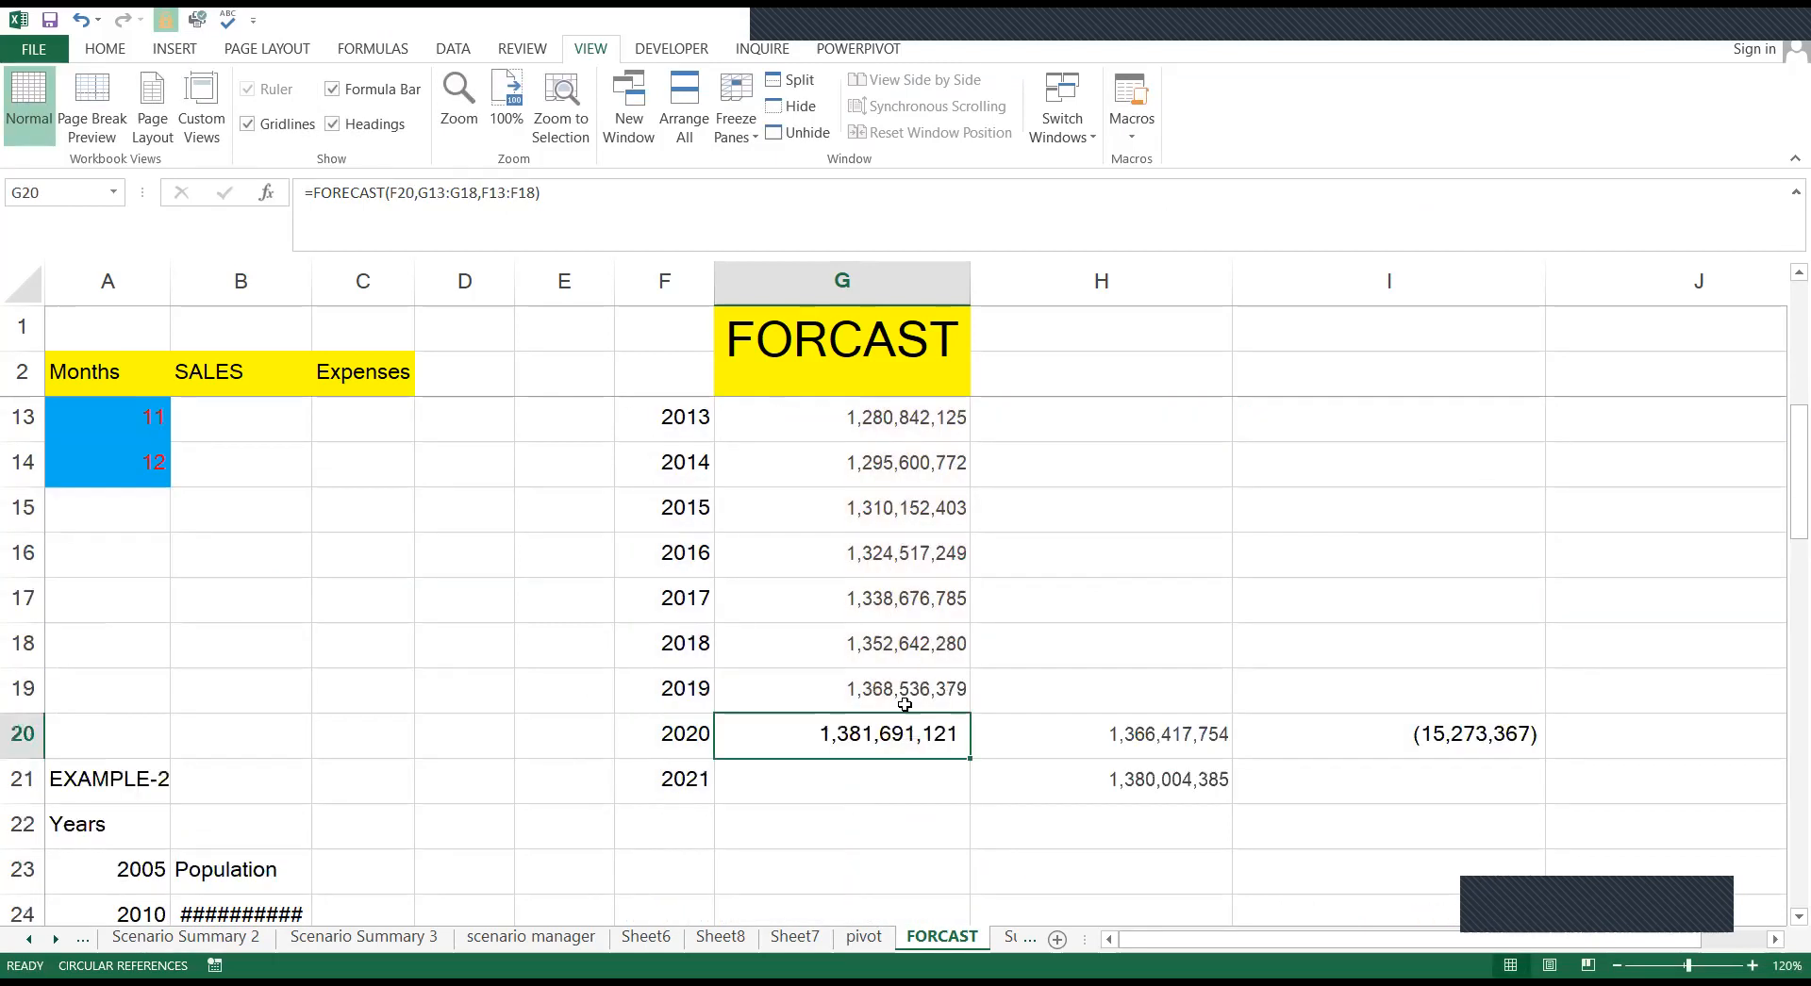
left_click(877, 699)
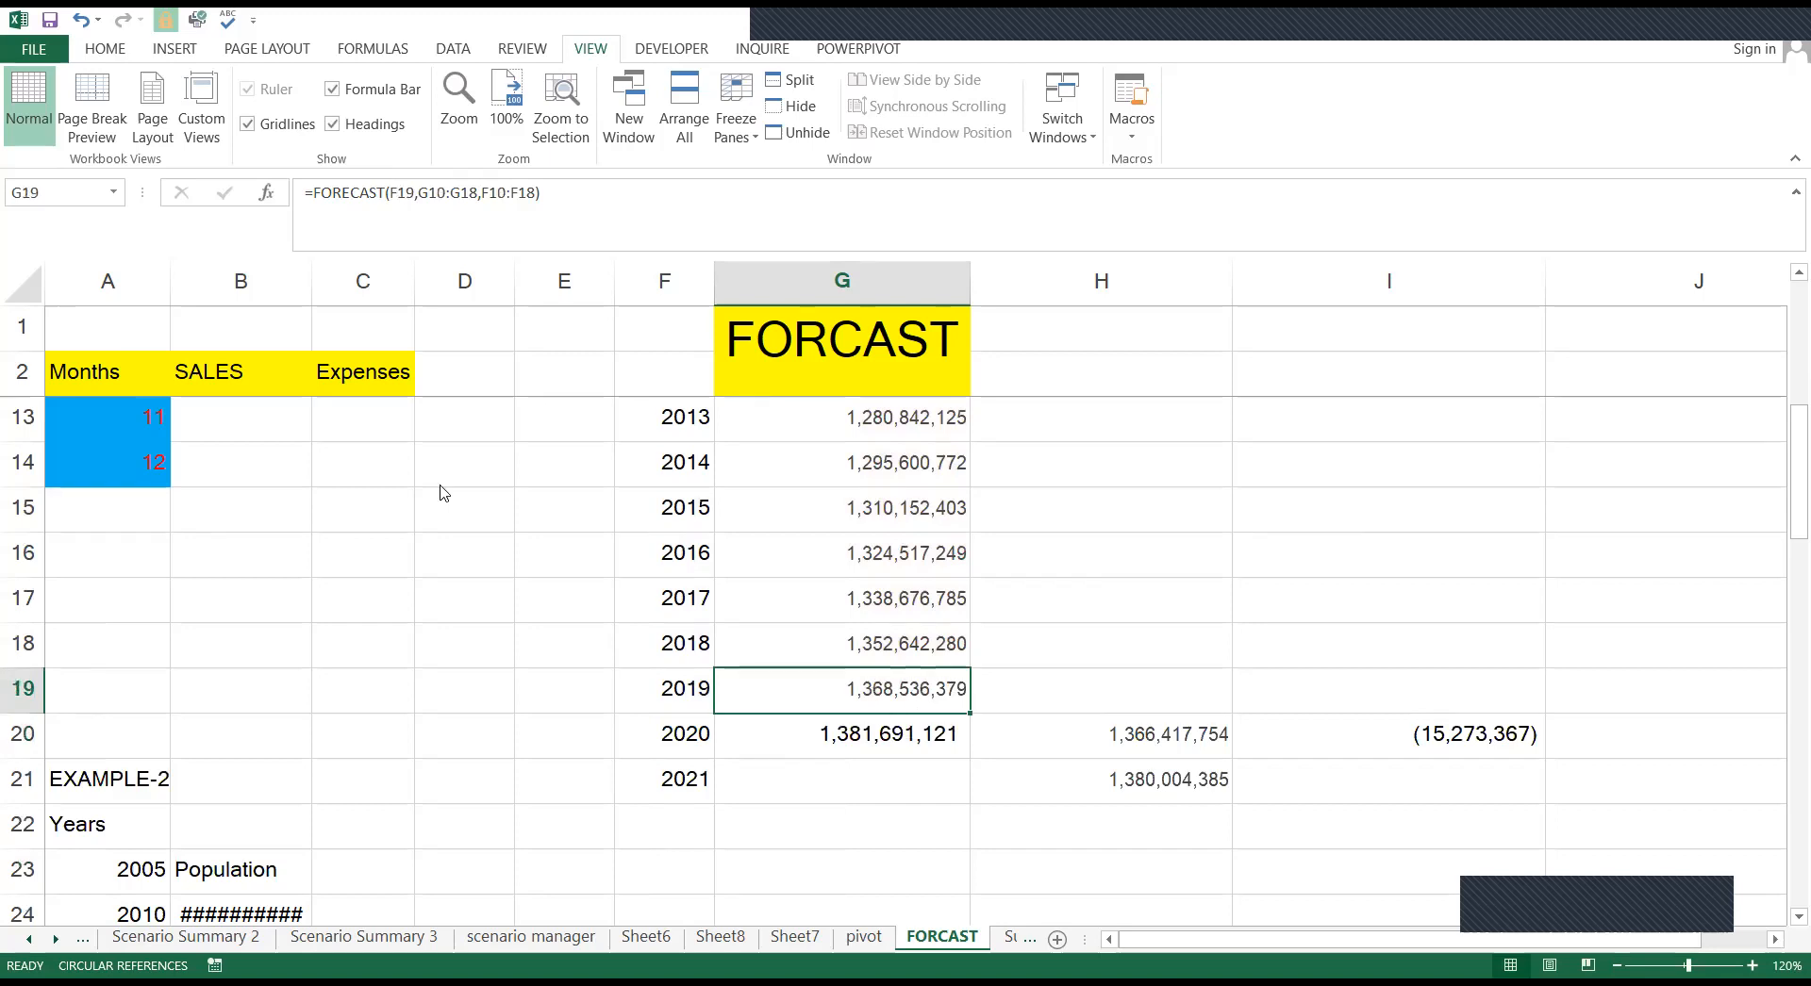
key("alt+Tab")
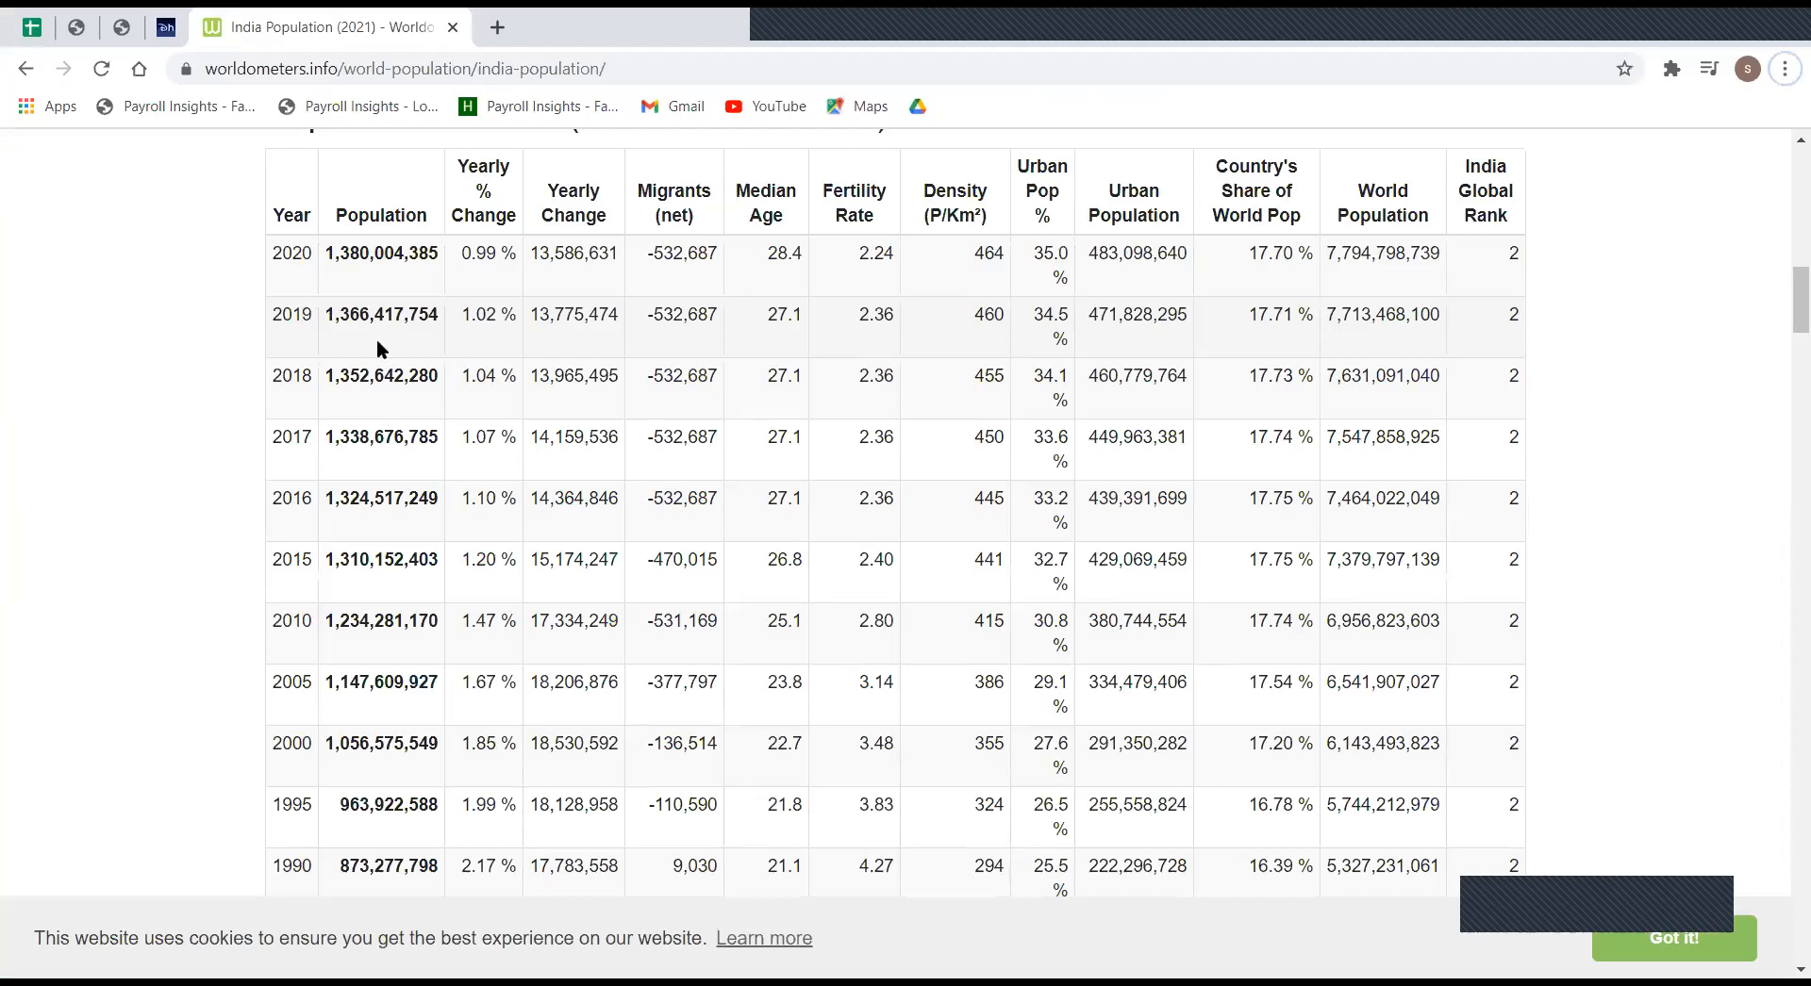
left_click_drag(336, 314, 350, 315)
key("alt+Tab")
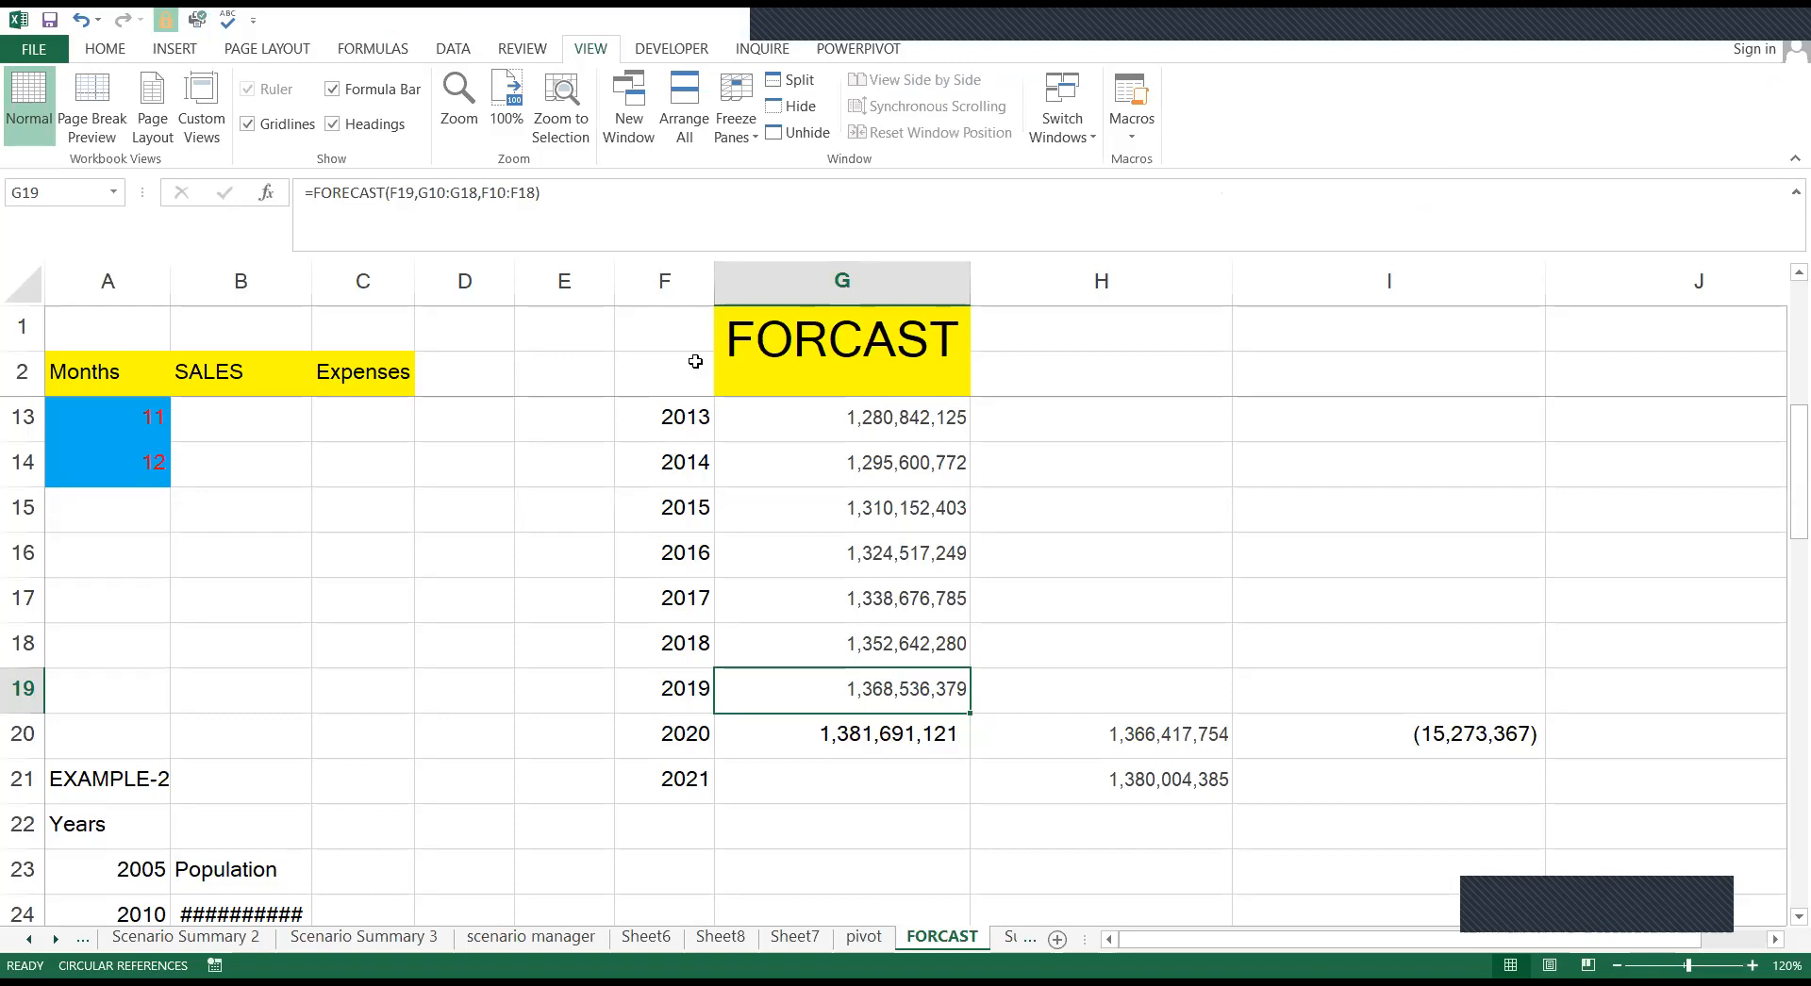
scroll(441, 444, "down", 3)
scroll(900, 580, "up", 3)
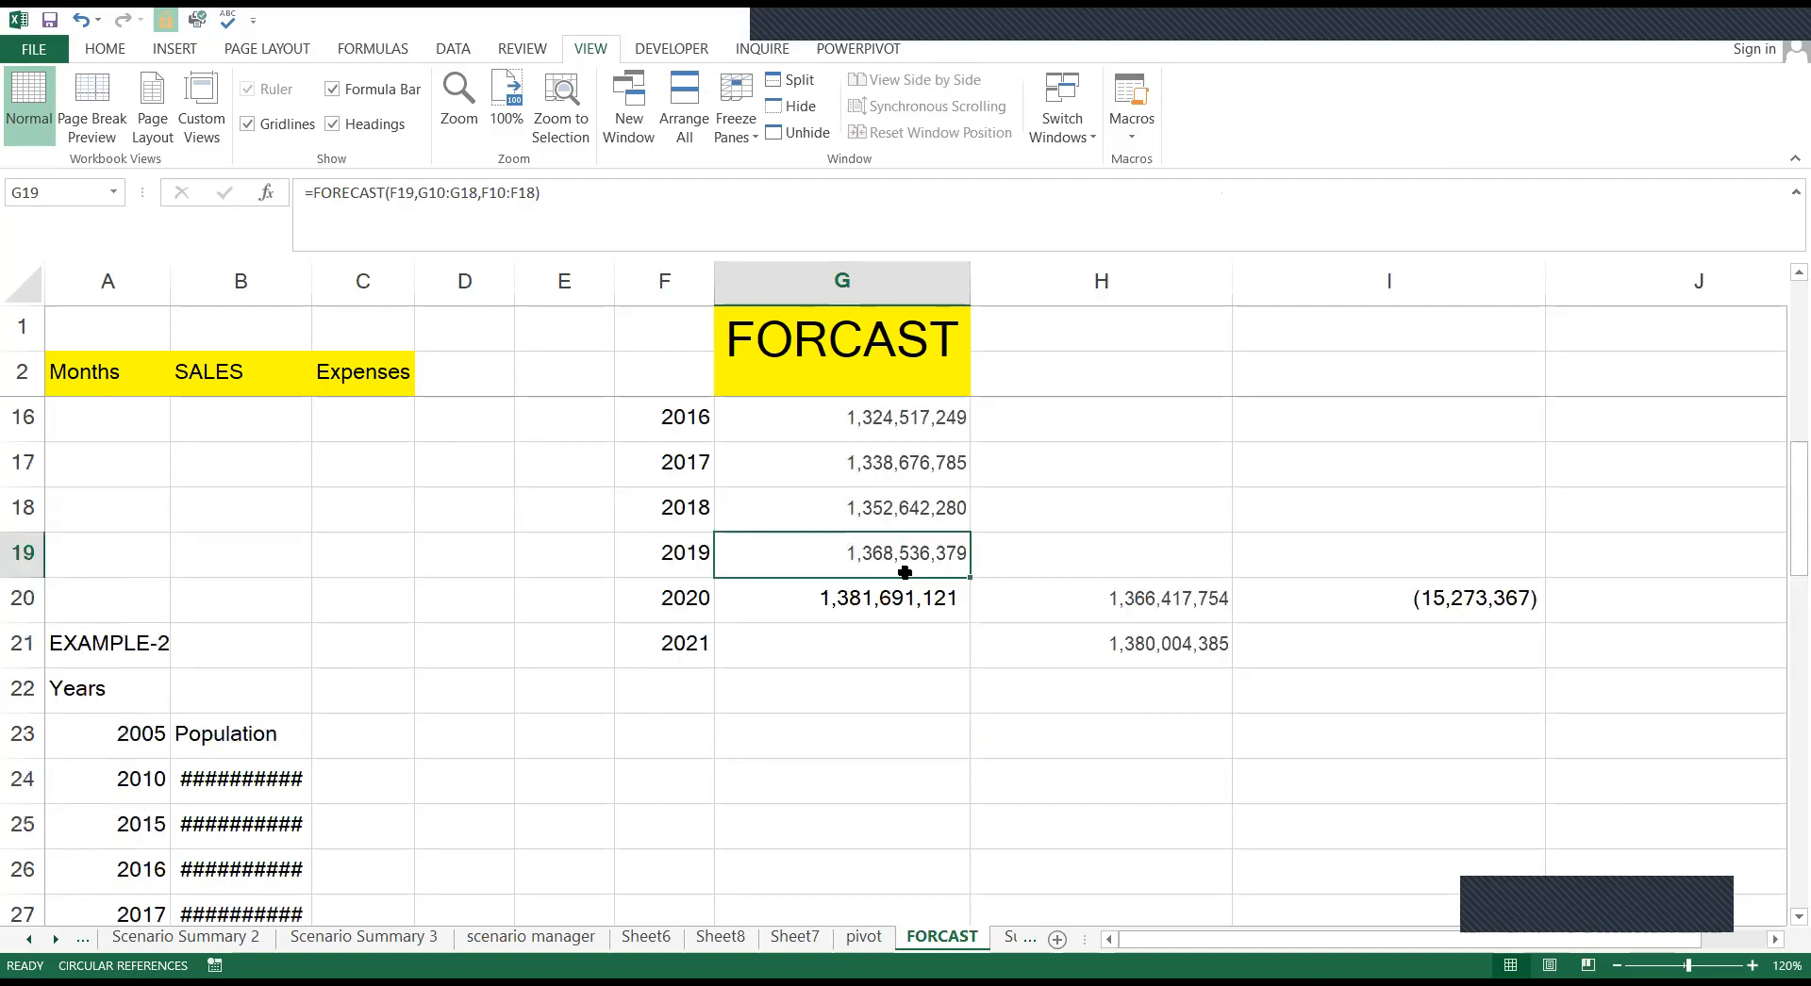
scroll(904, 578, "up", 2)
scroll(905, 578, "down", 3)
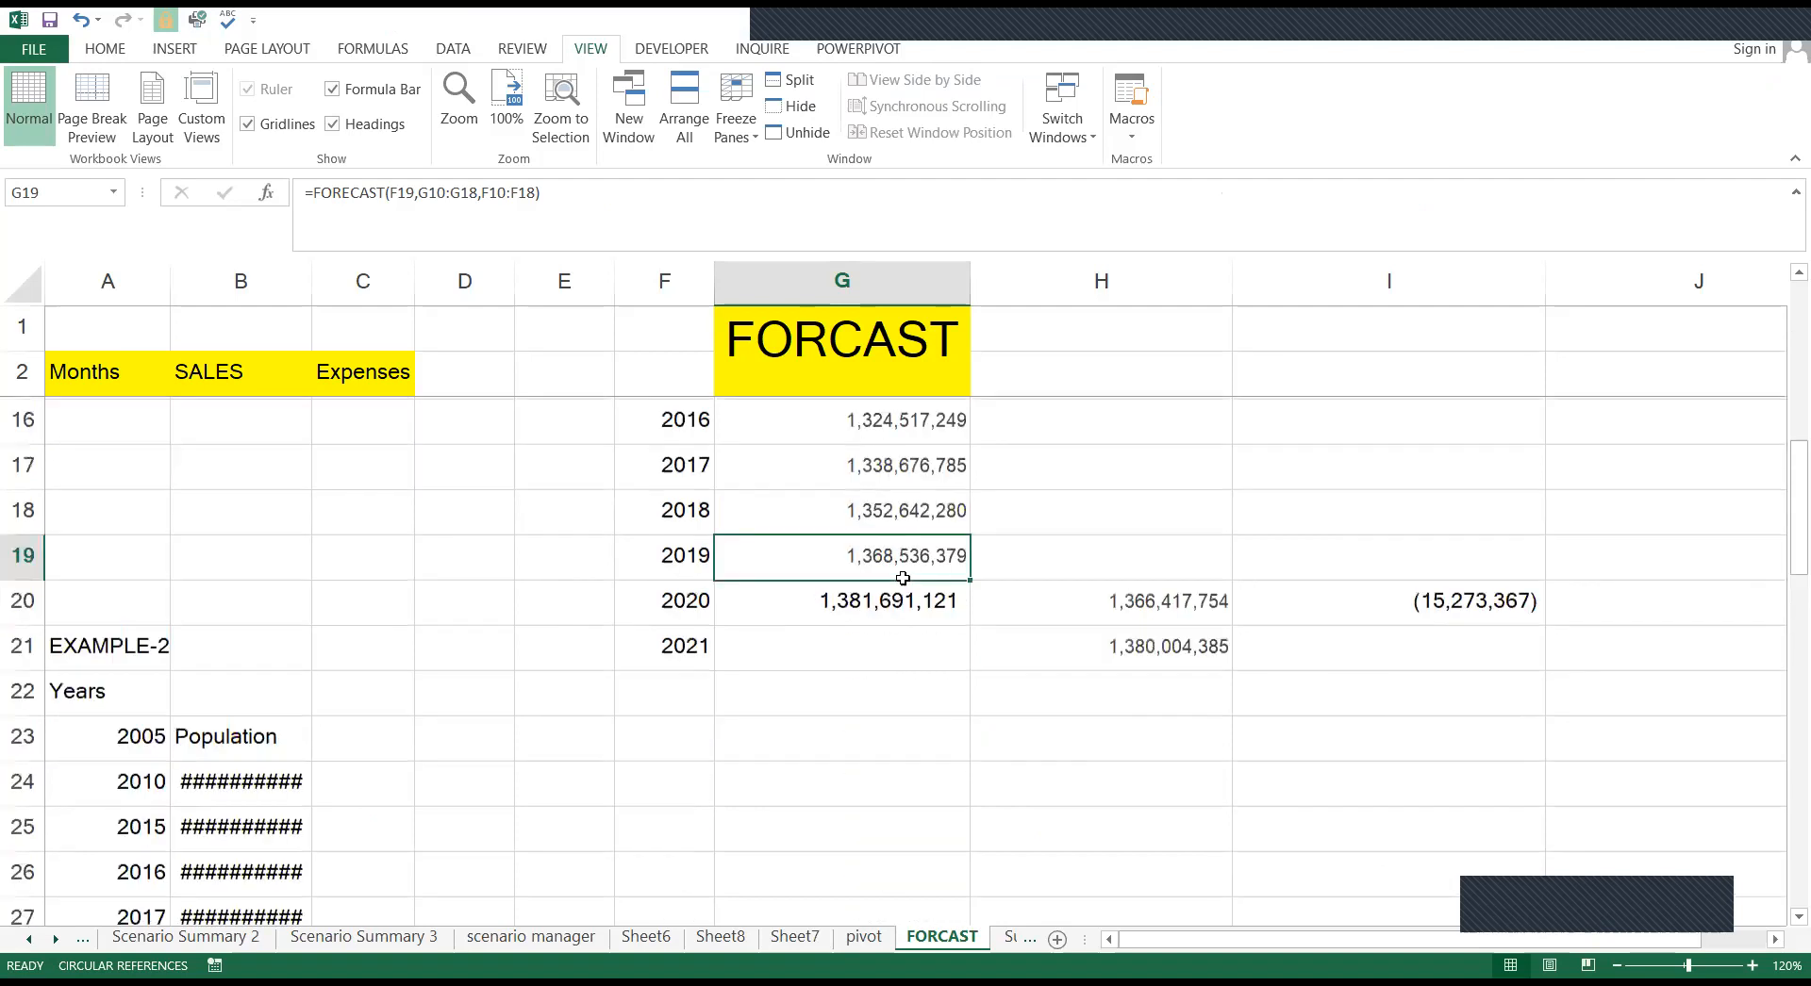
scroll(806, 447, "down", 2)
scroll(806, 469, "up", 5)
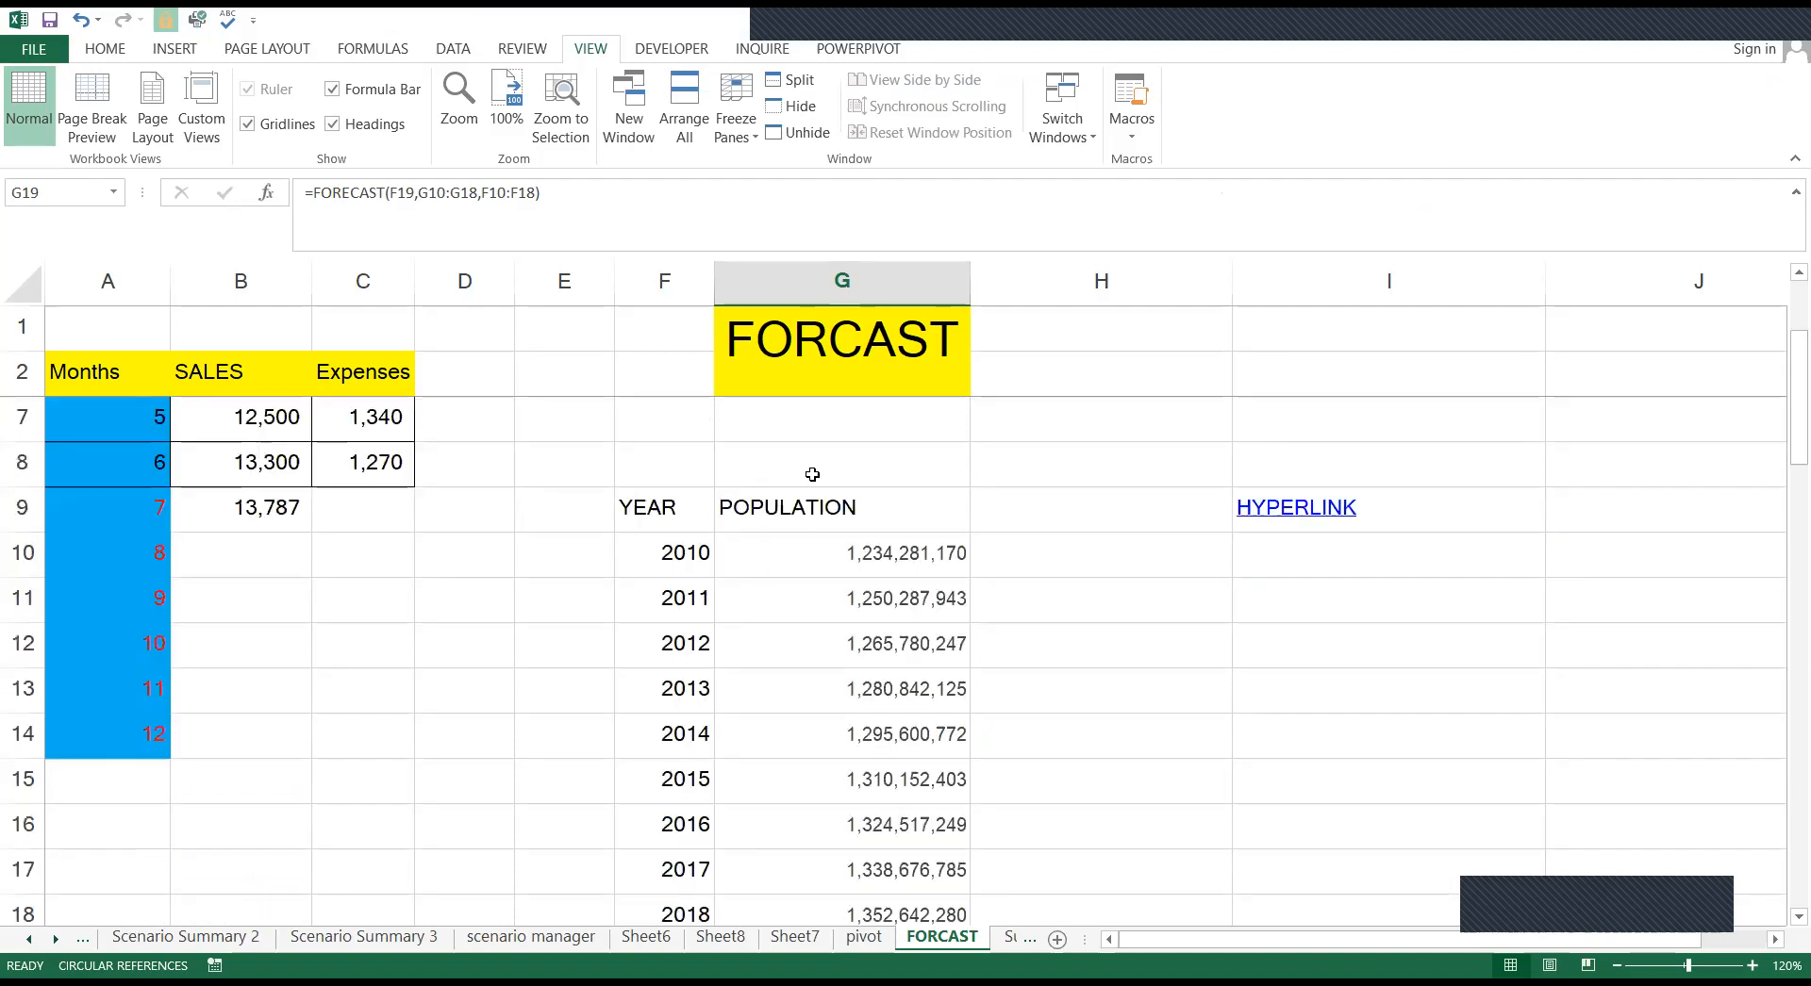
Examine the EXAMPLE-2 population data and the EXAMPLE-3 daily sales data further down the FORCAST sheet
left_click(812, 474)
key("Home")
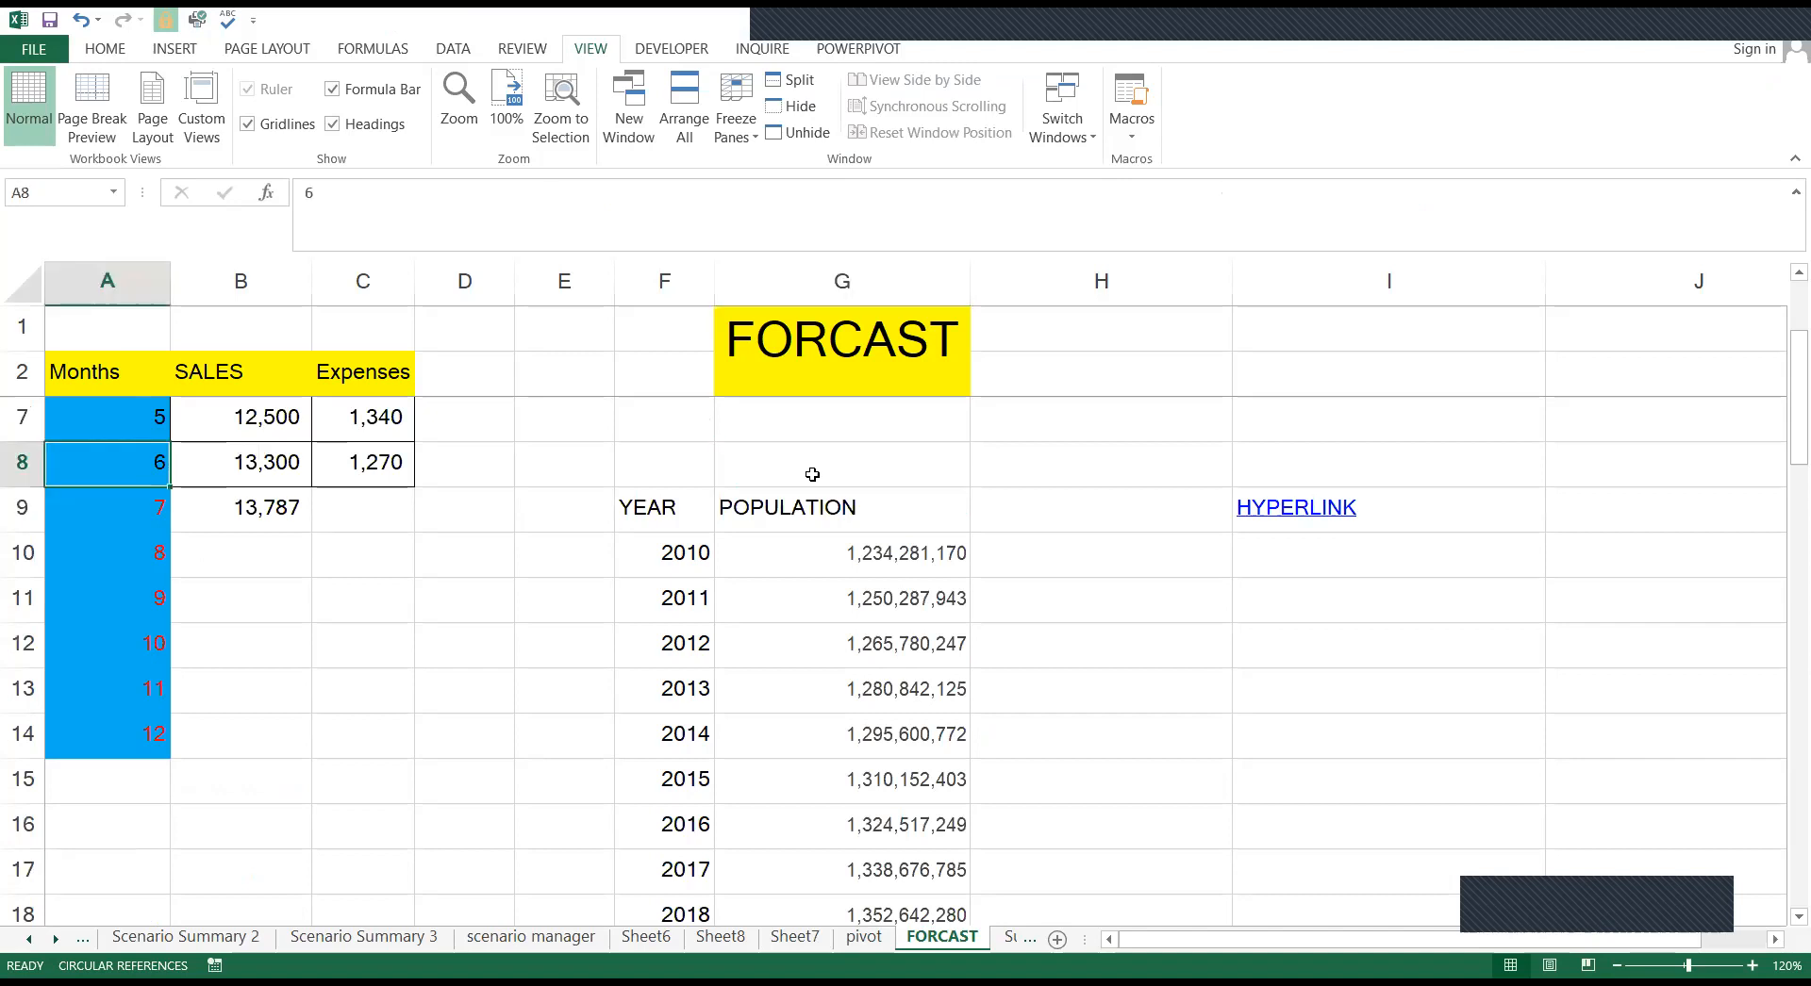
key("Down")
key("Down")
key("Down")
key("Down")
key("Down")
key("Down")
key("Down")
key("Down")
key("Down")
key("Down")
key("Down")
key("Down")
key("Down")
key("Down")
key("Down")
key("Down")
key("Down")
key("Down")
key("Down")
key("Down")
key("Down")
key("Down")
key("Down")
key("Down")
key("Down")
key("Down")
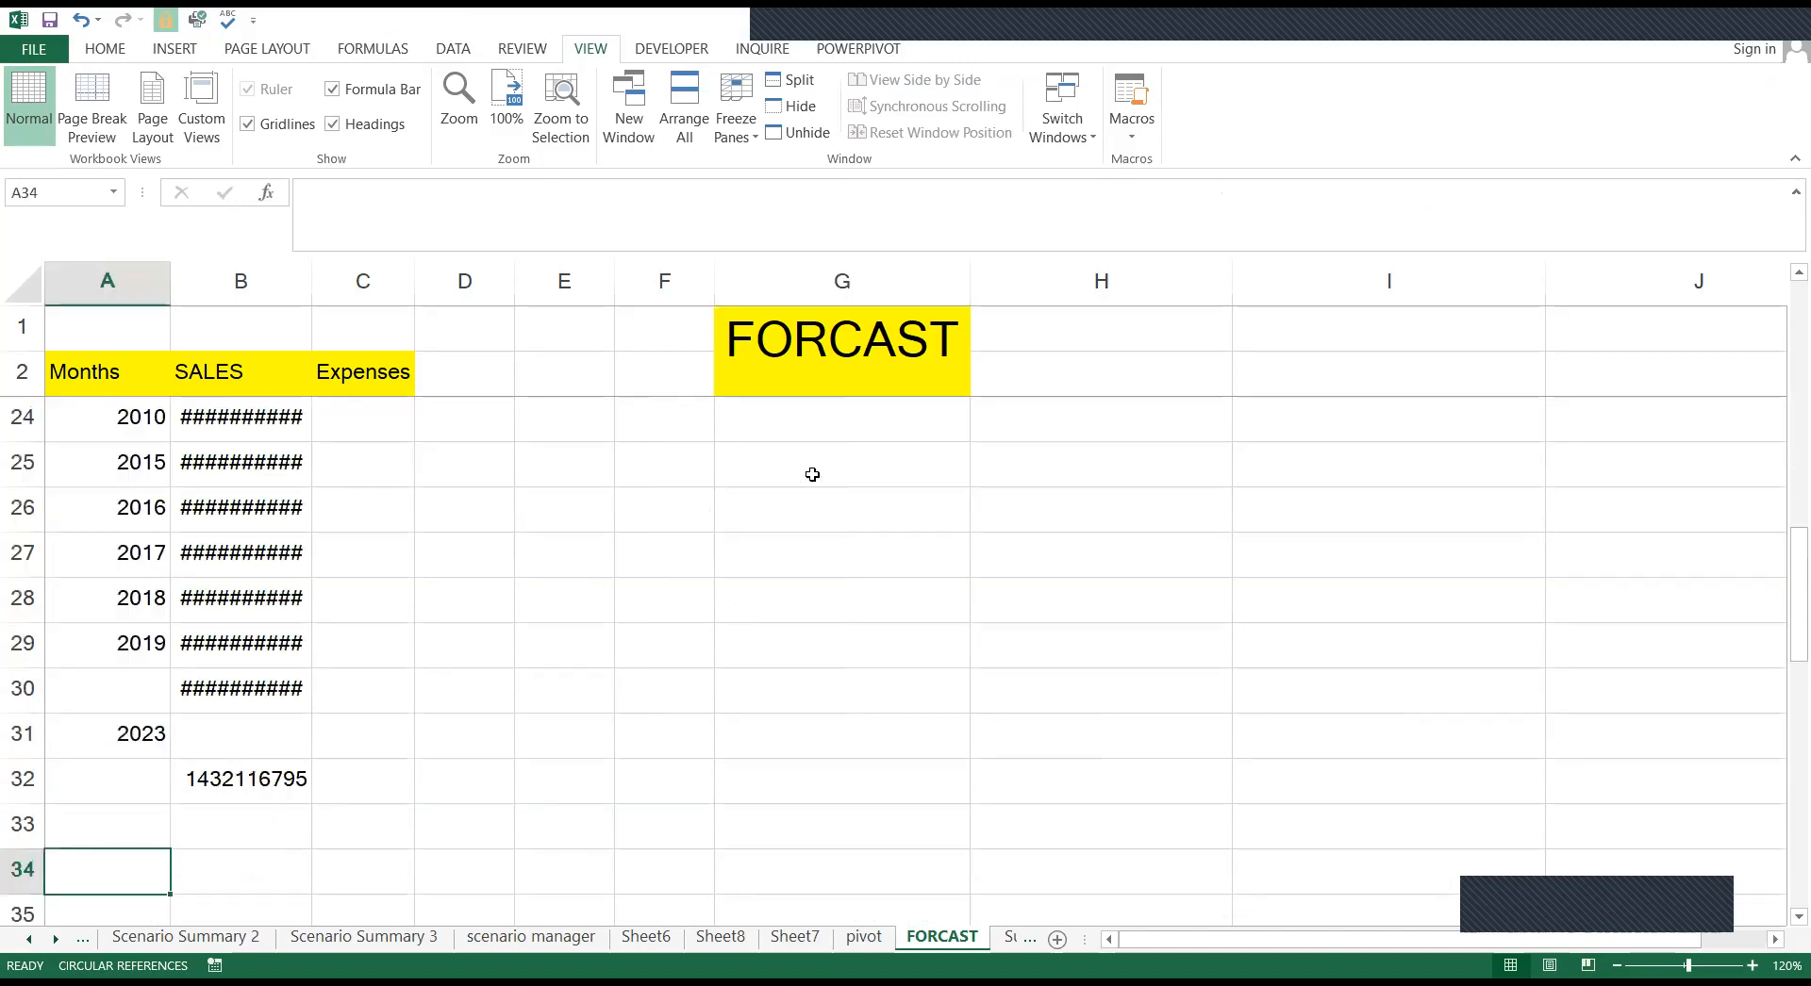
key("Down")
key("Down")
key("Down")
key("Down")
key("Down")
key("Down")
key("Down")
key("Down")
key("Down")
key("Down")
key("Down")
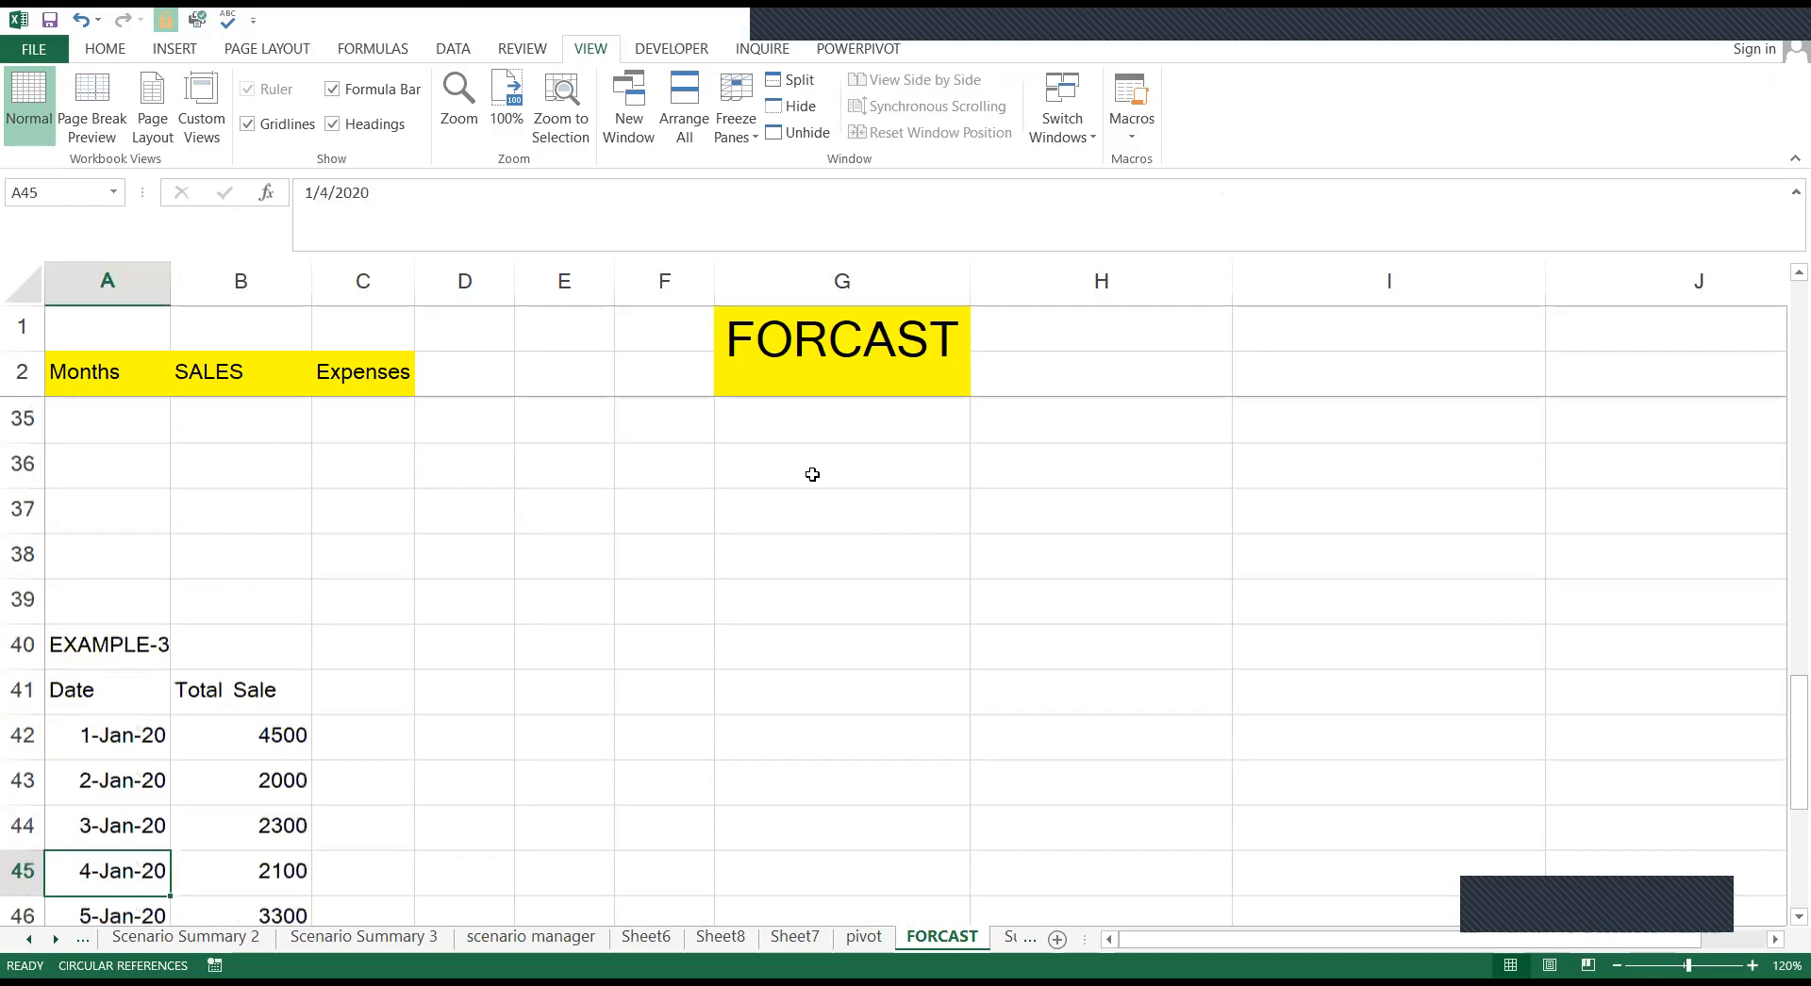
key("Down")
key("Down")
key("Down")
key("Down")
key("Down")
key("Down")
key("Down")
key("Up")
key("Up")
key("Up")
key("Up")
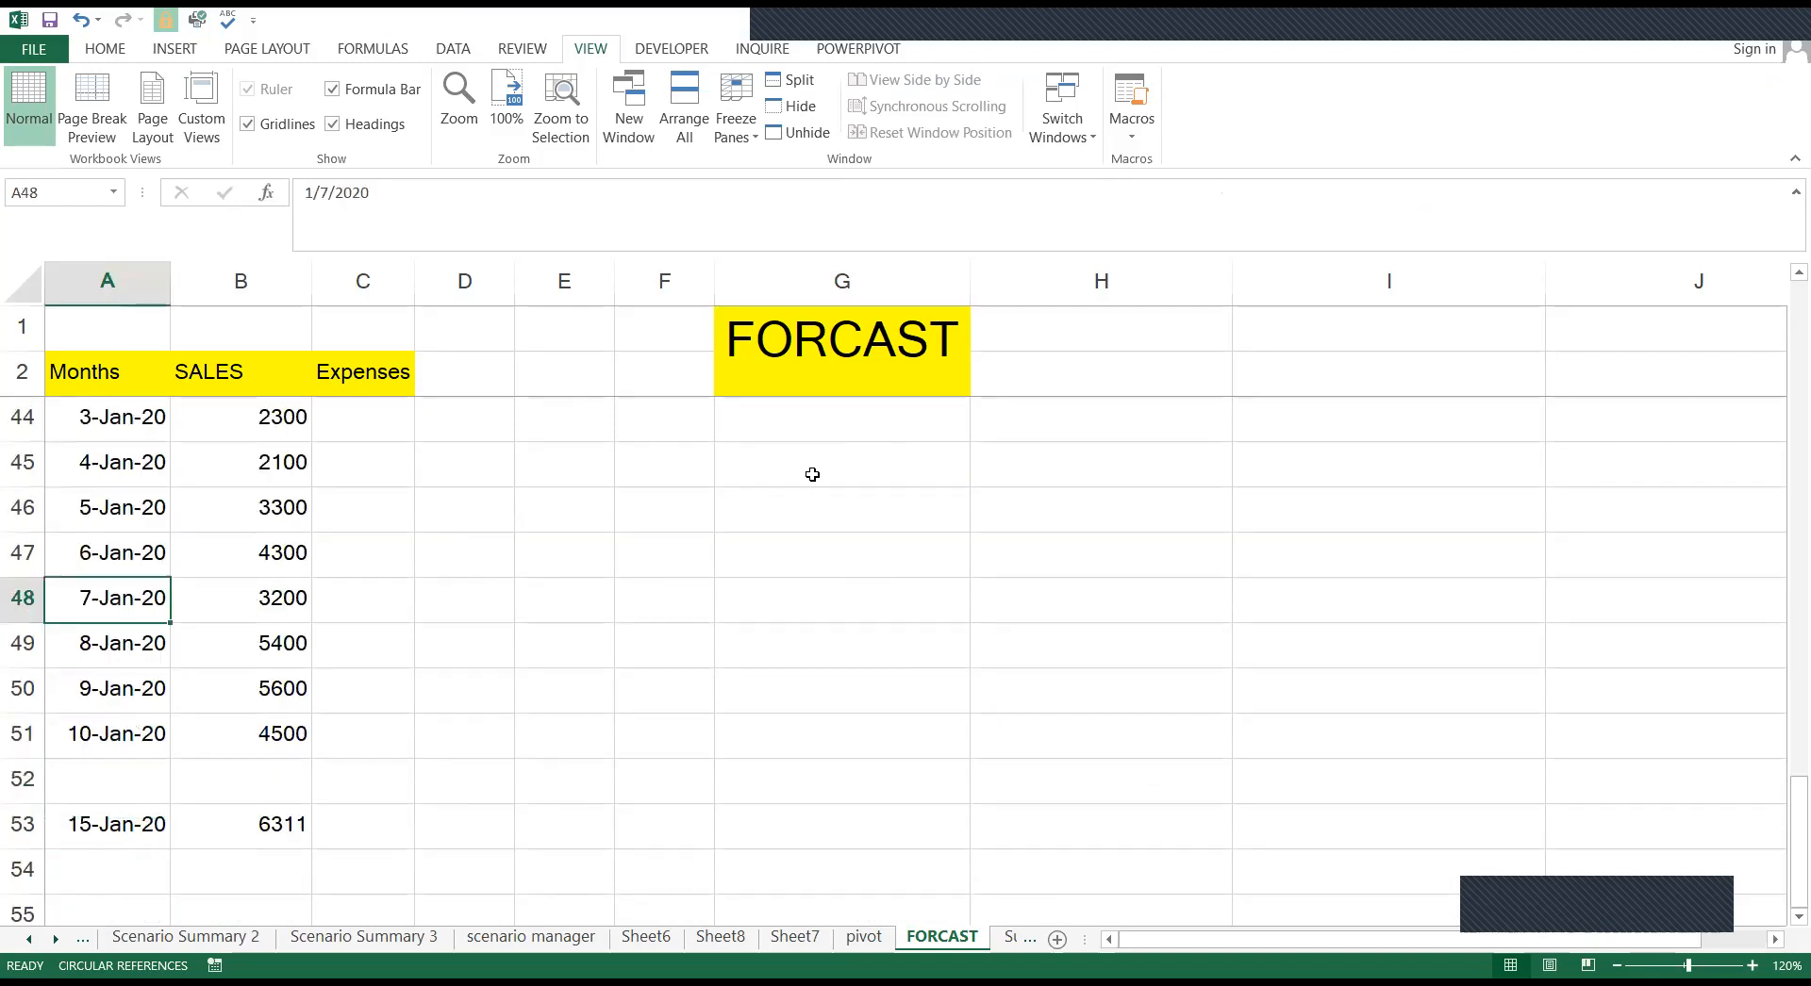
Look over the sales data on the Subtotal (2) sheet and open the hyperlink sheet
left_click(1017, 939)
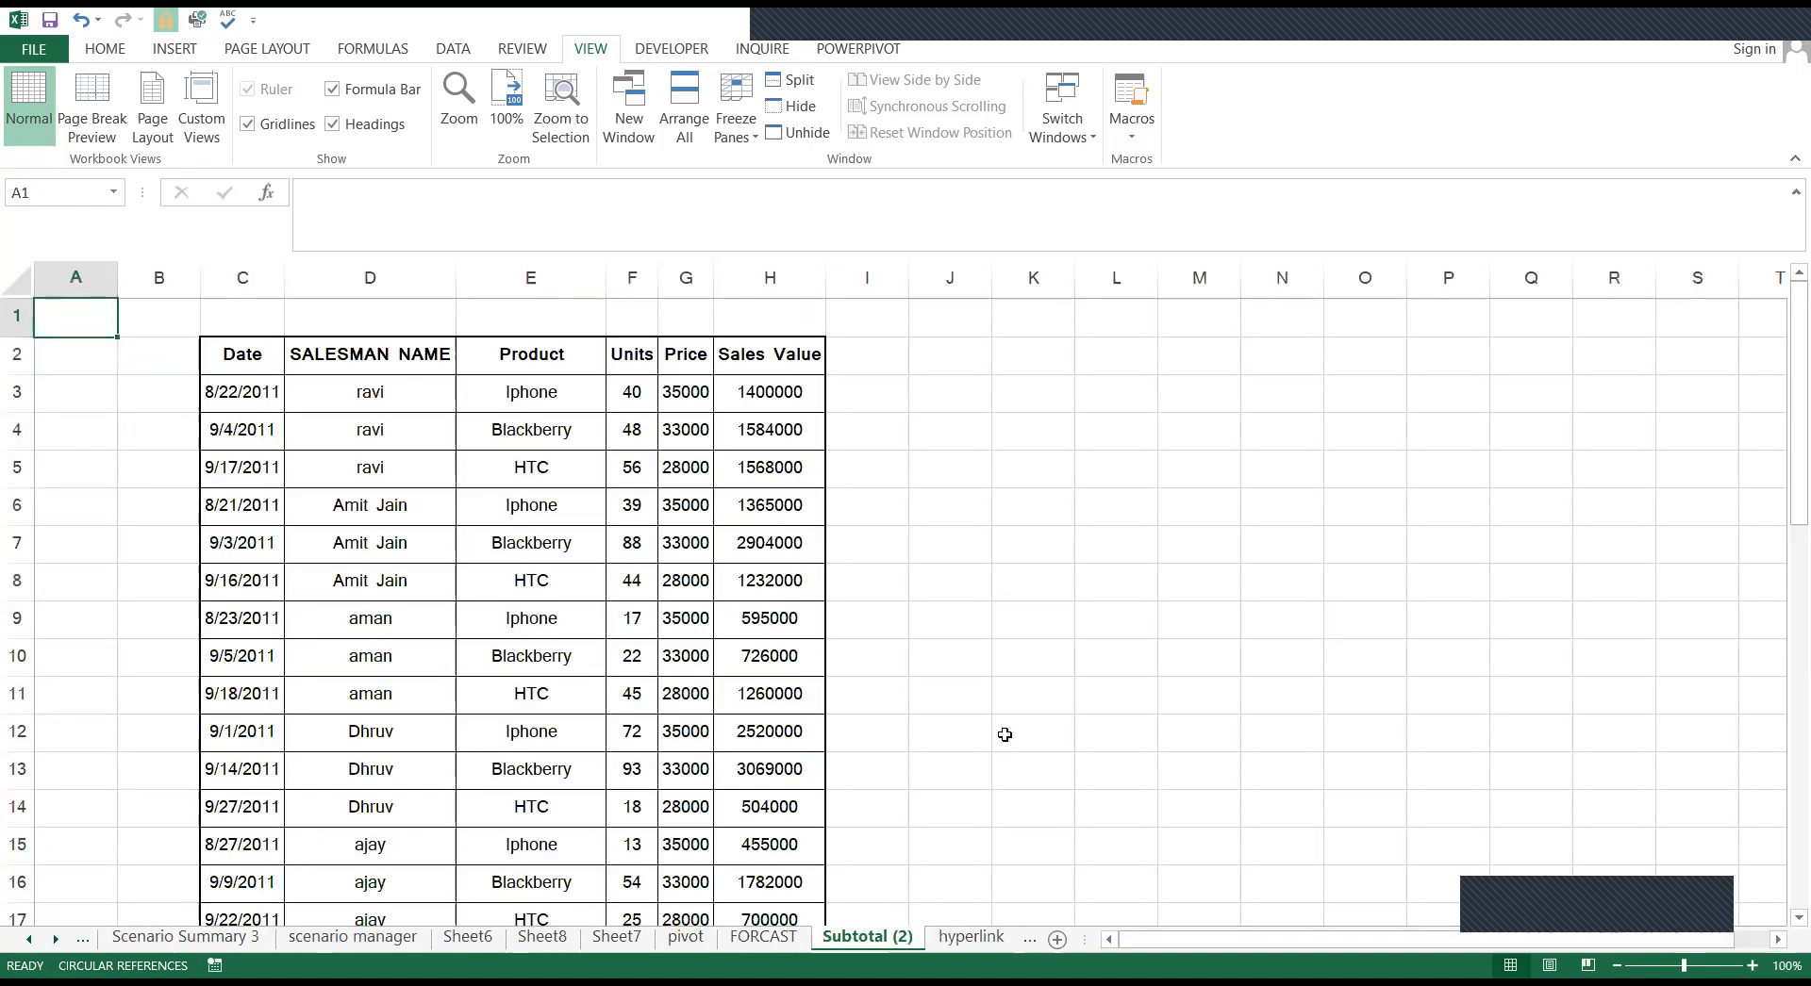
scroll(1101, 597, "down", 1)
scroll(1100, 597, "up", 1)
left_click(1007, 938)
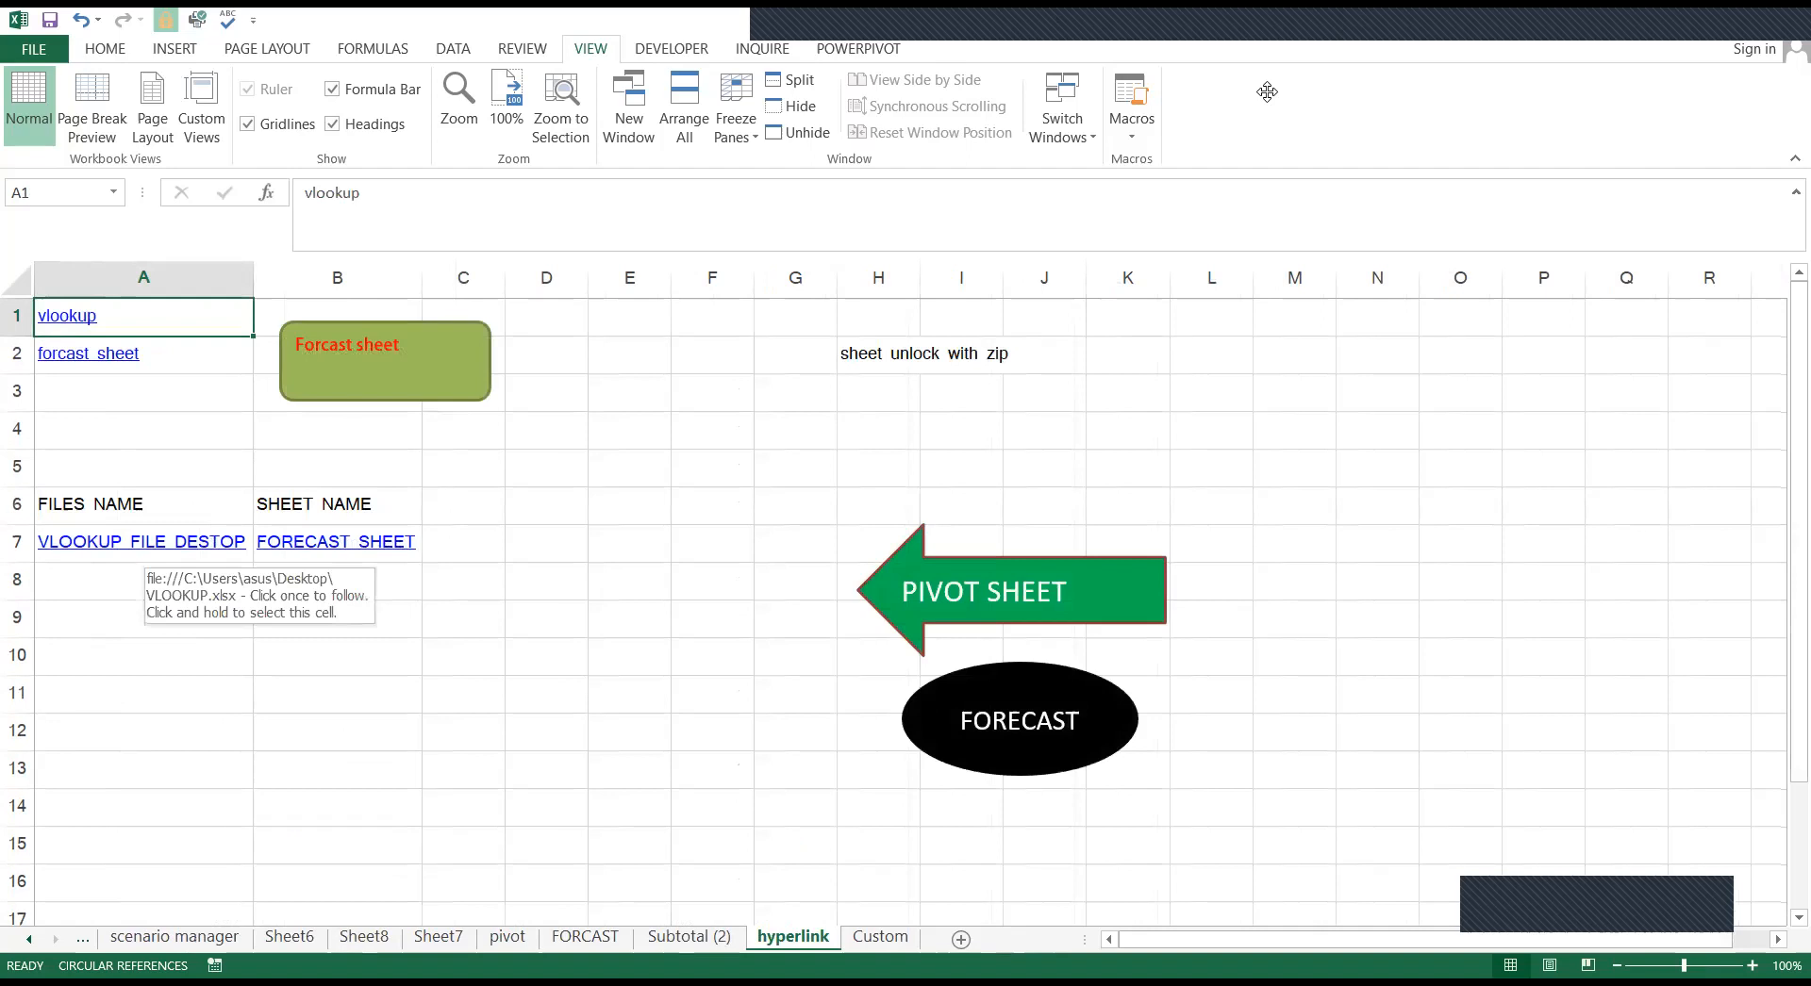
Switch to File Explorer, open the MY REAL WORKING folder inside the work folder, and copy VLOOKUP.xlsx
key("alt+Tab")
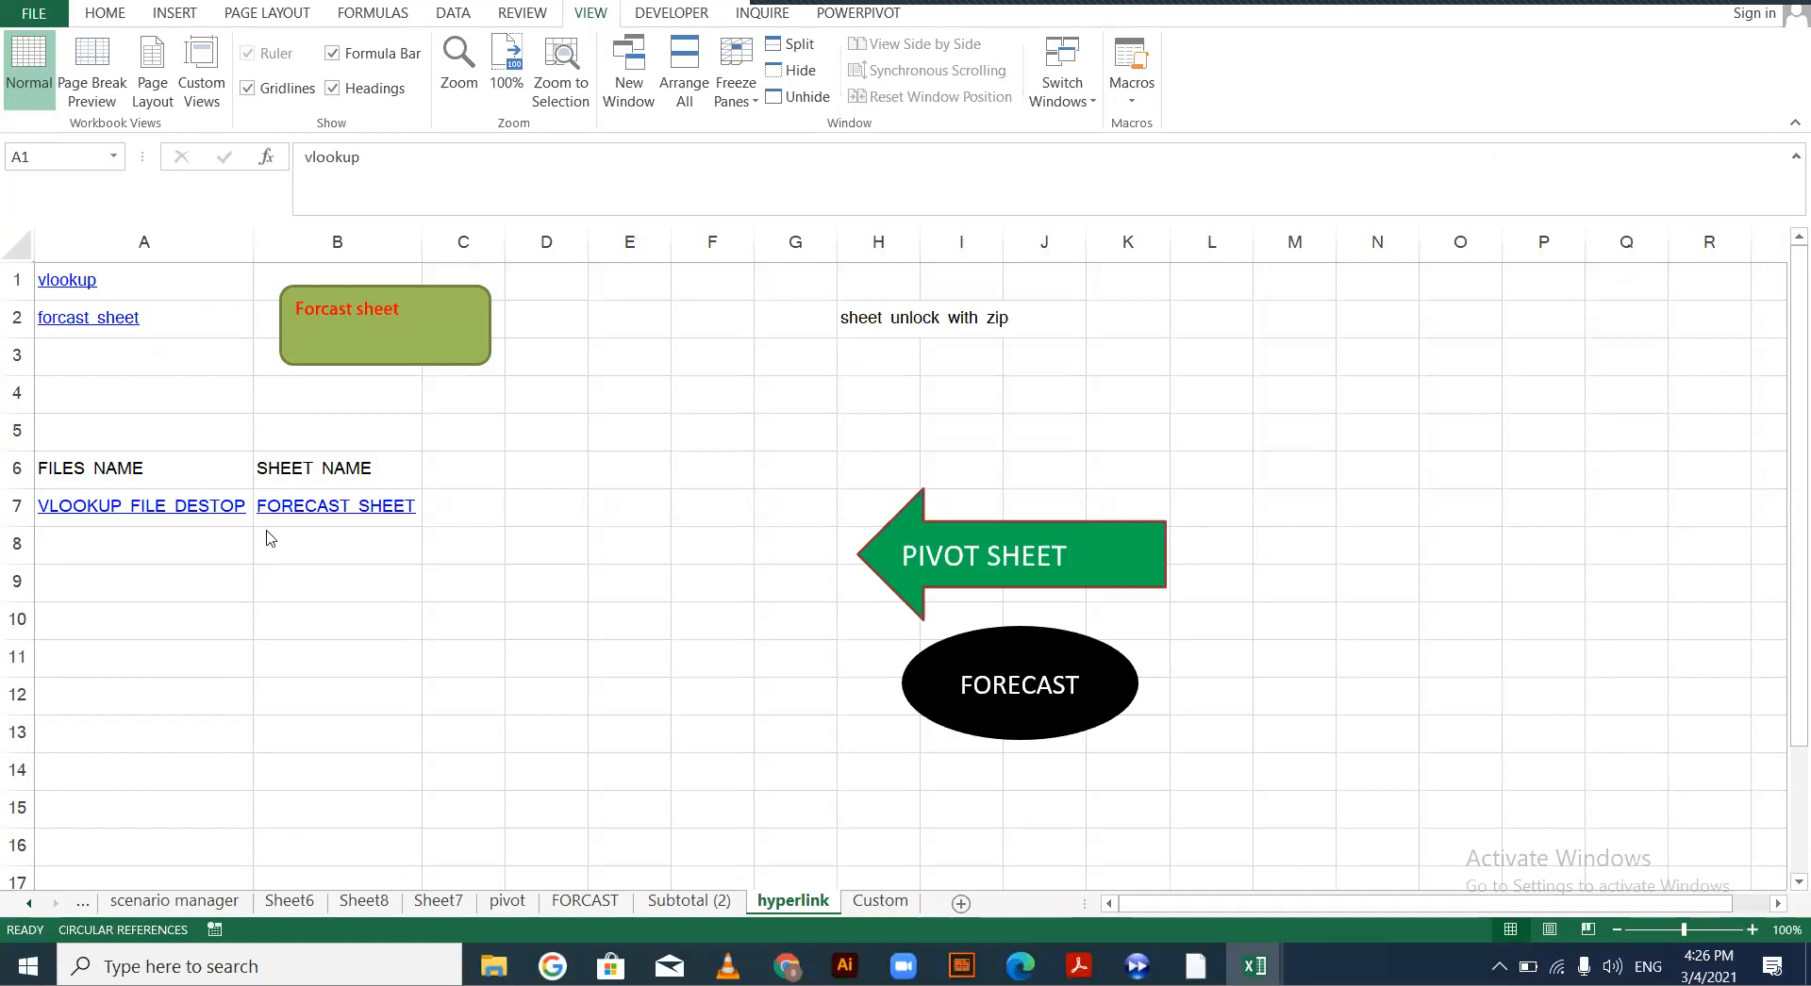
key("super")
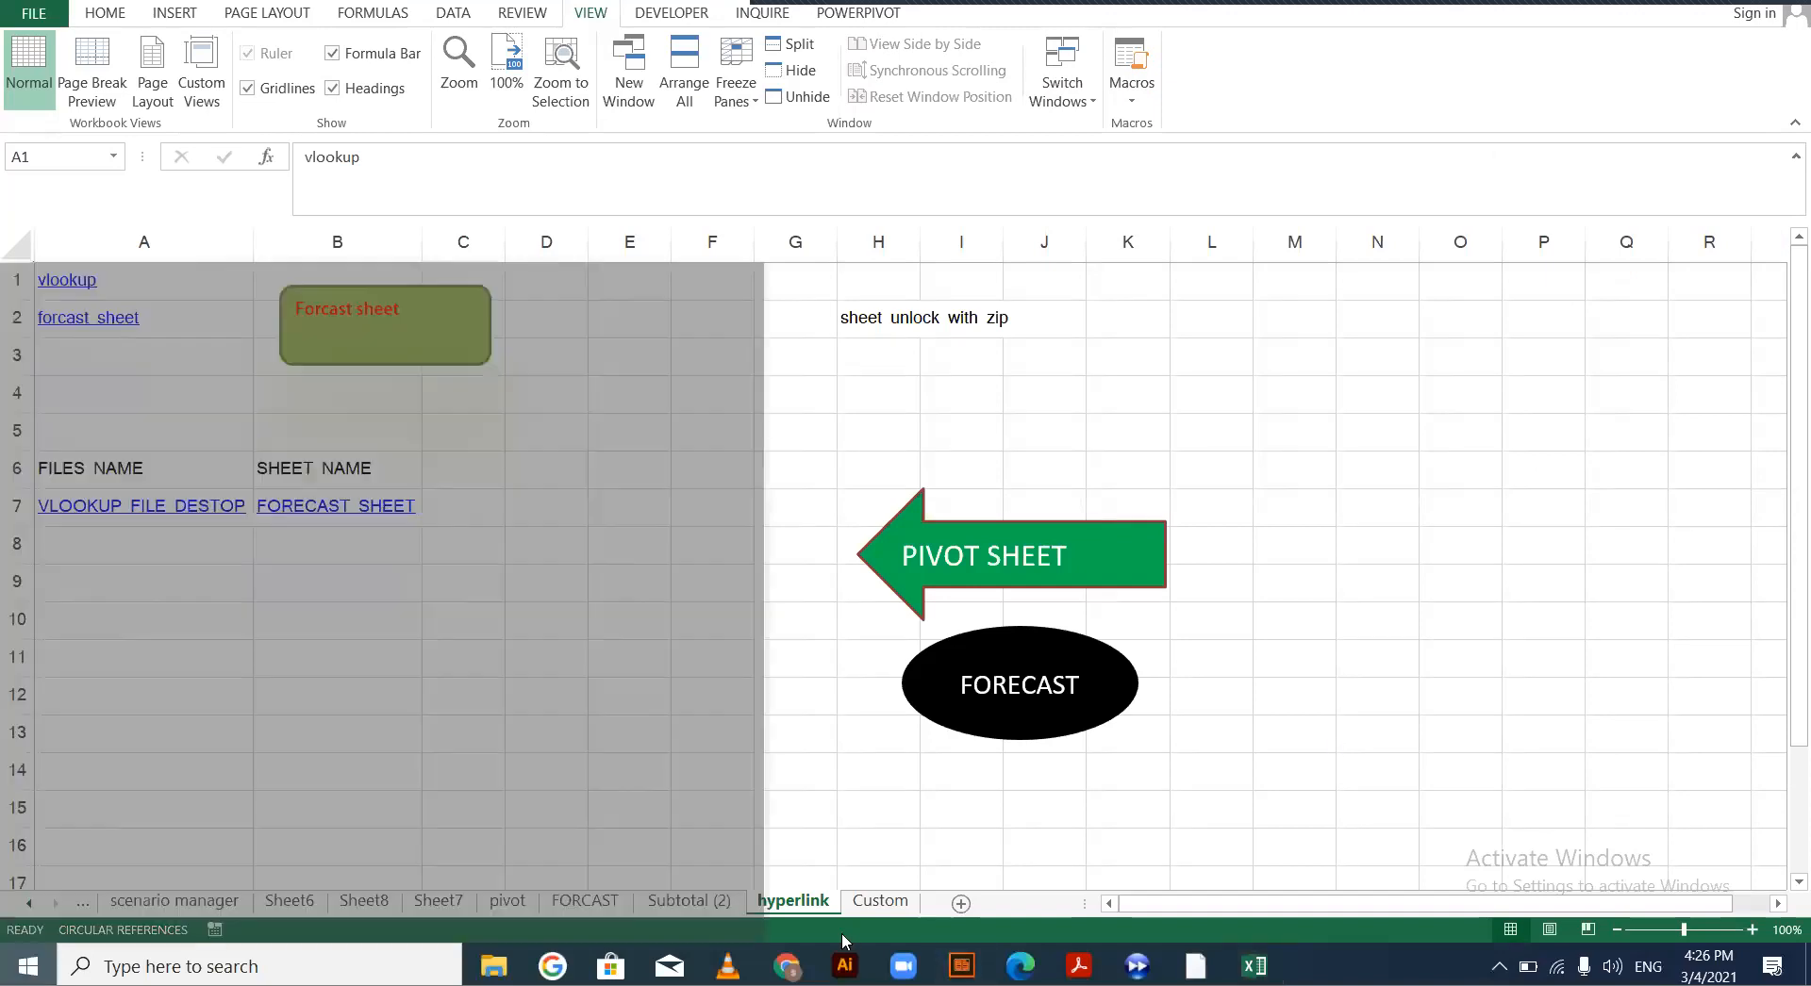
key("super+d")
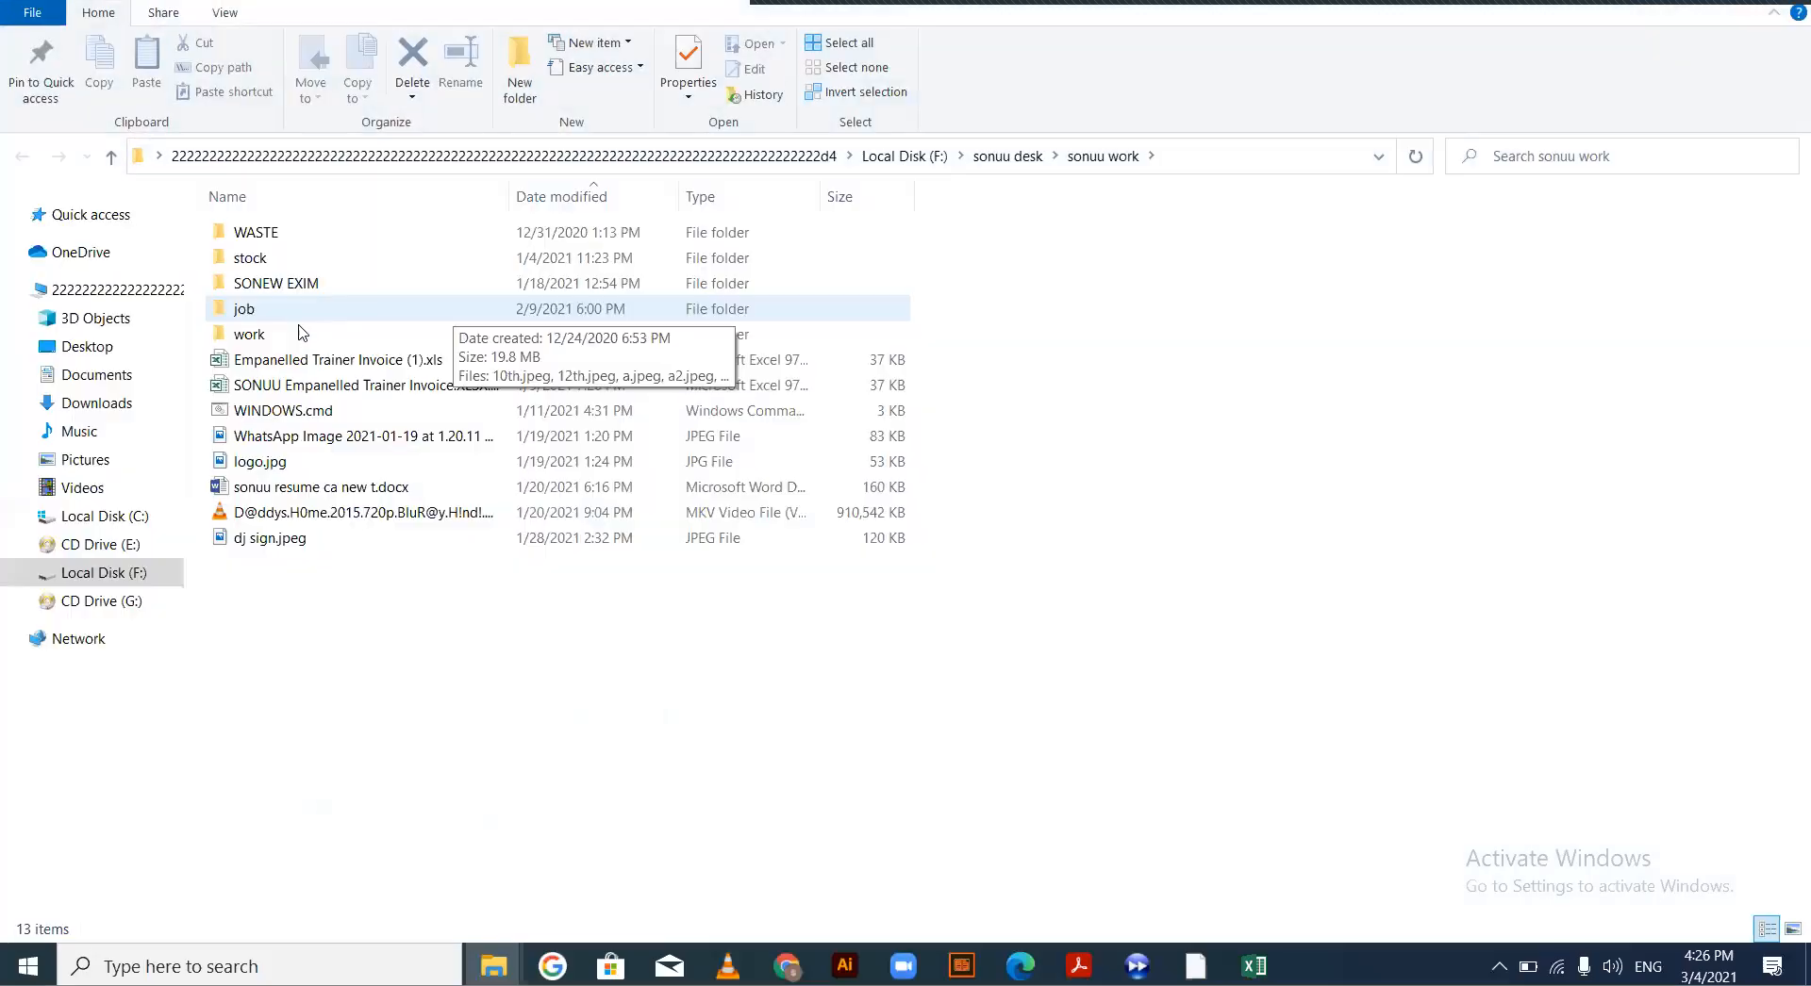
double_click(298, 337)
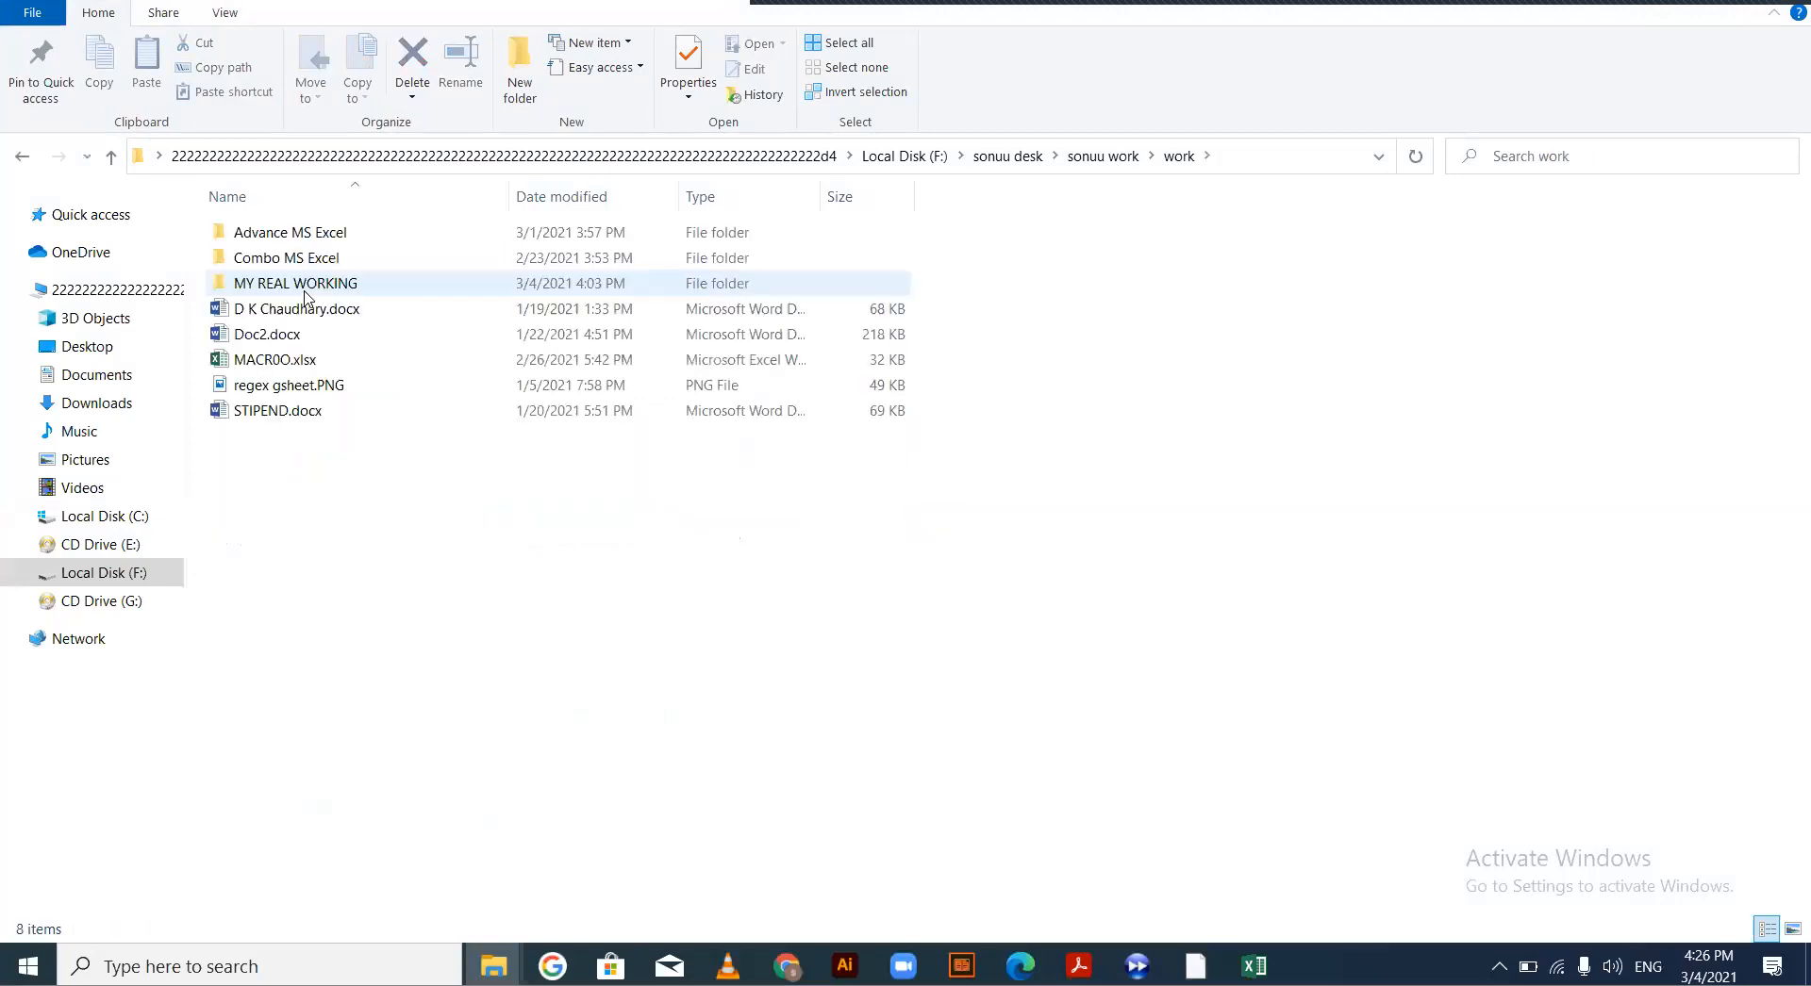
double_click(323, 281)
left_click(358, 566)
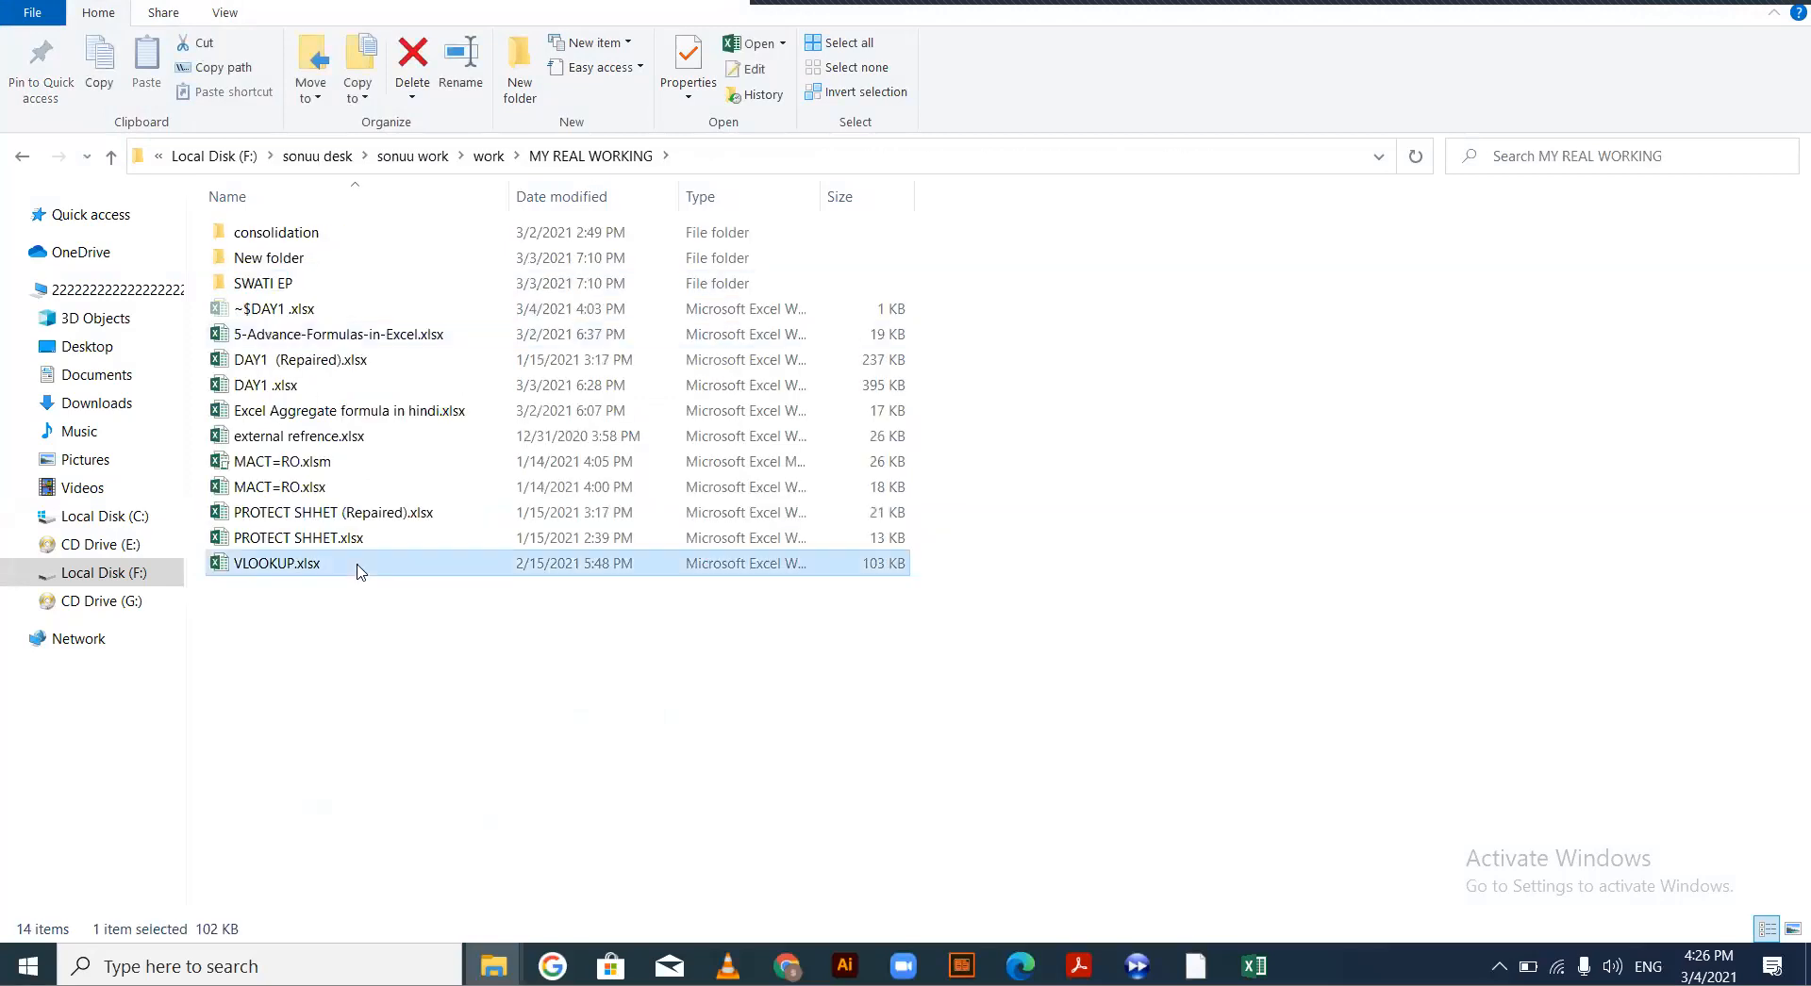
key("ctrl+c")
Paste the copied VLOOKUP.xlsx workbook onto the Windows desktop
key("super+d")
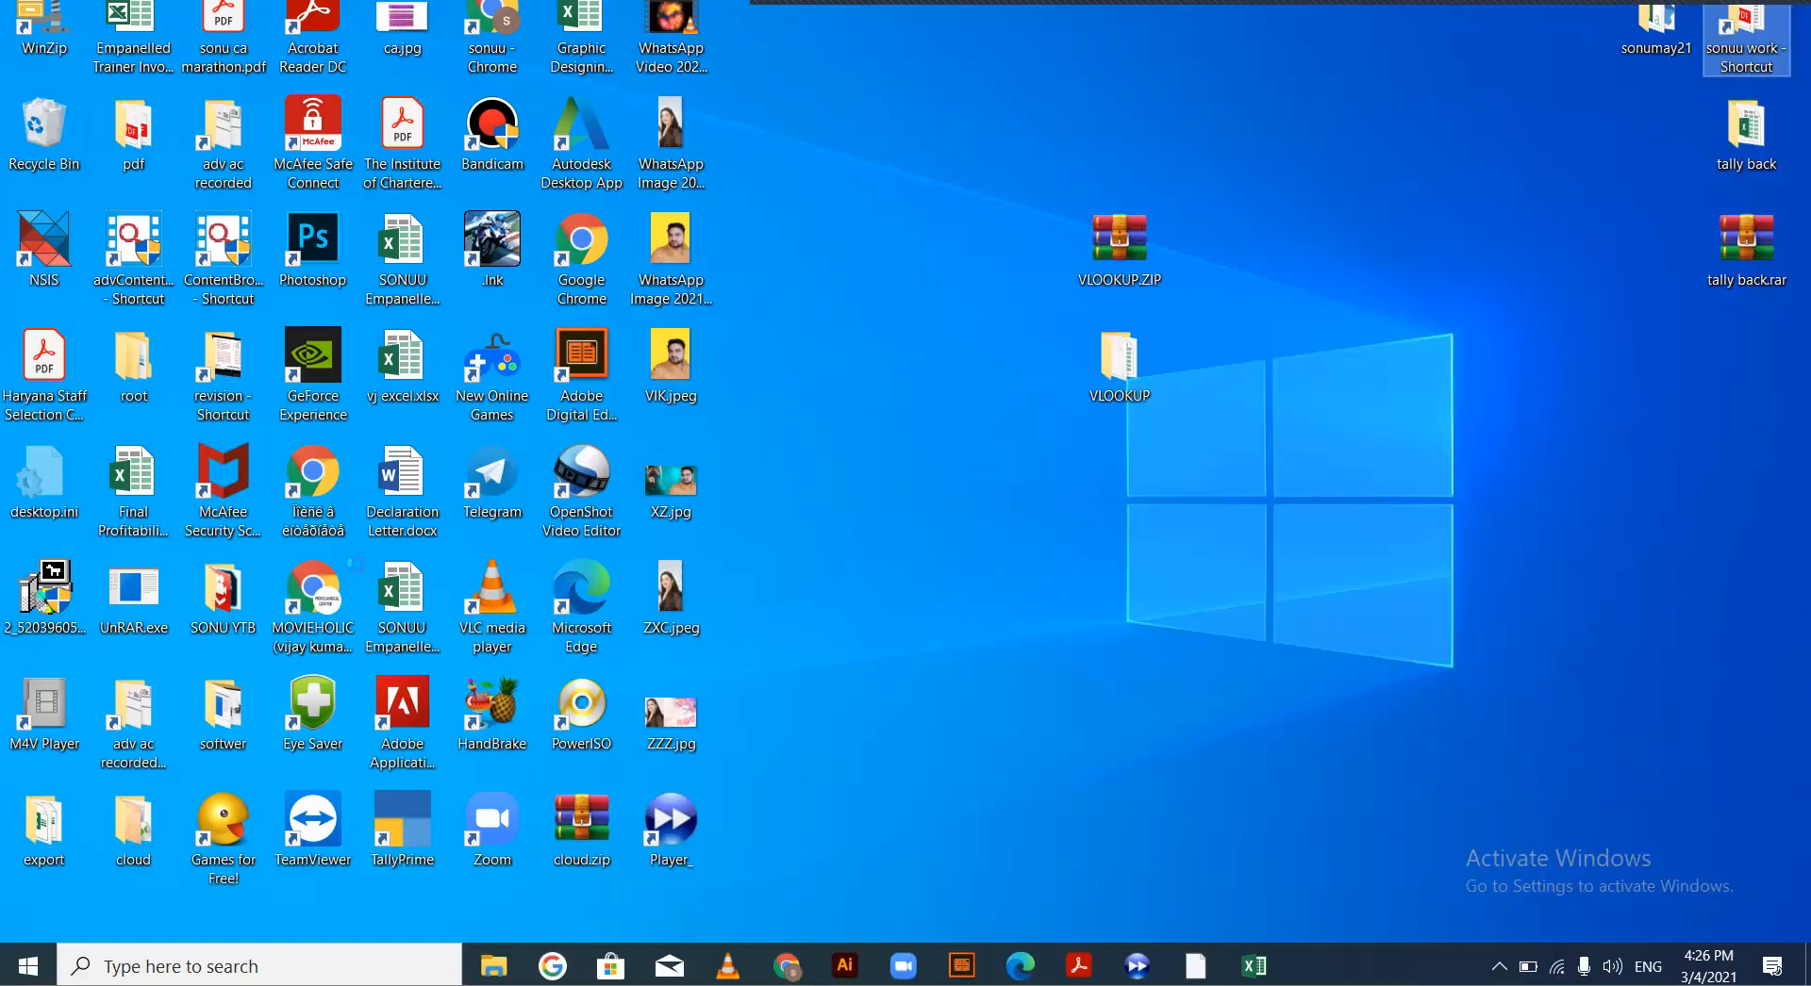
left_click(1254, 207)
key("ctrl+v")
Delete VLOOKUP.ZIP and the VLOOKUP folder from the desktop and reposition VLOOKUP.xlsx near the deleted items' spot
left_click_drag(787, 23, 1512, 456)
left_click_drag(1103, 240, 1132, 366)
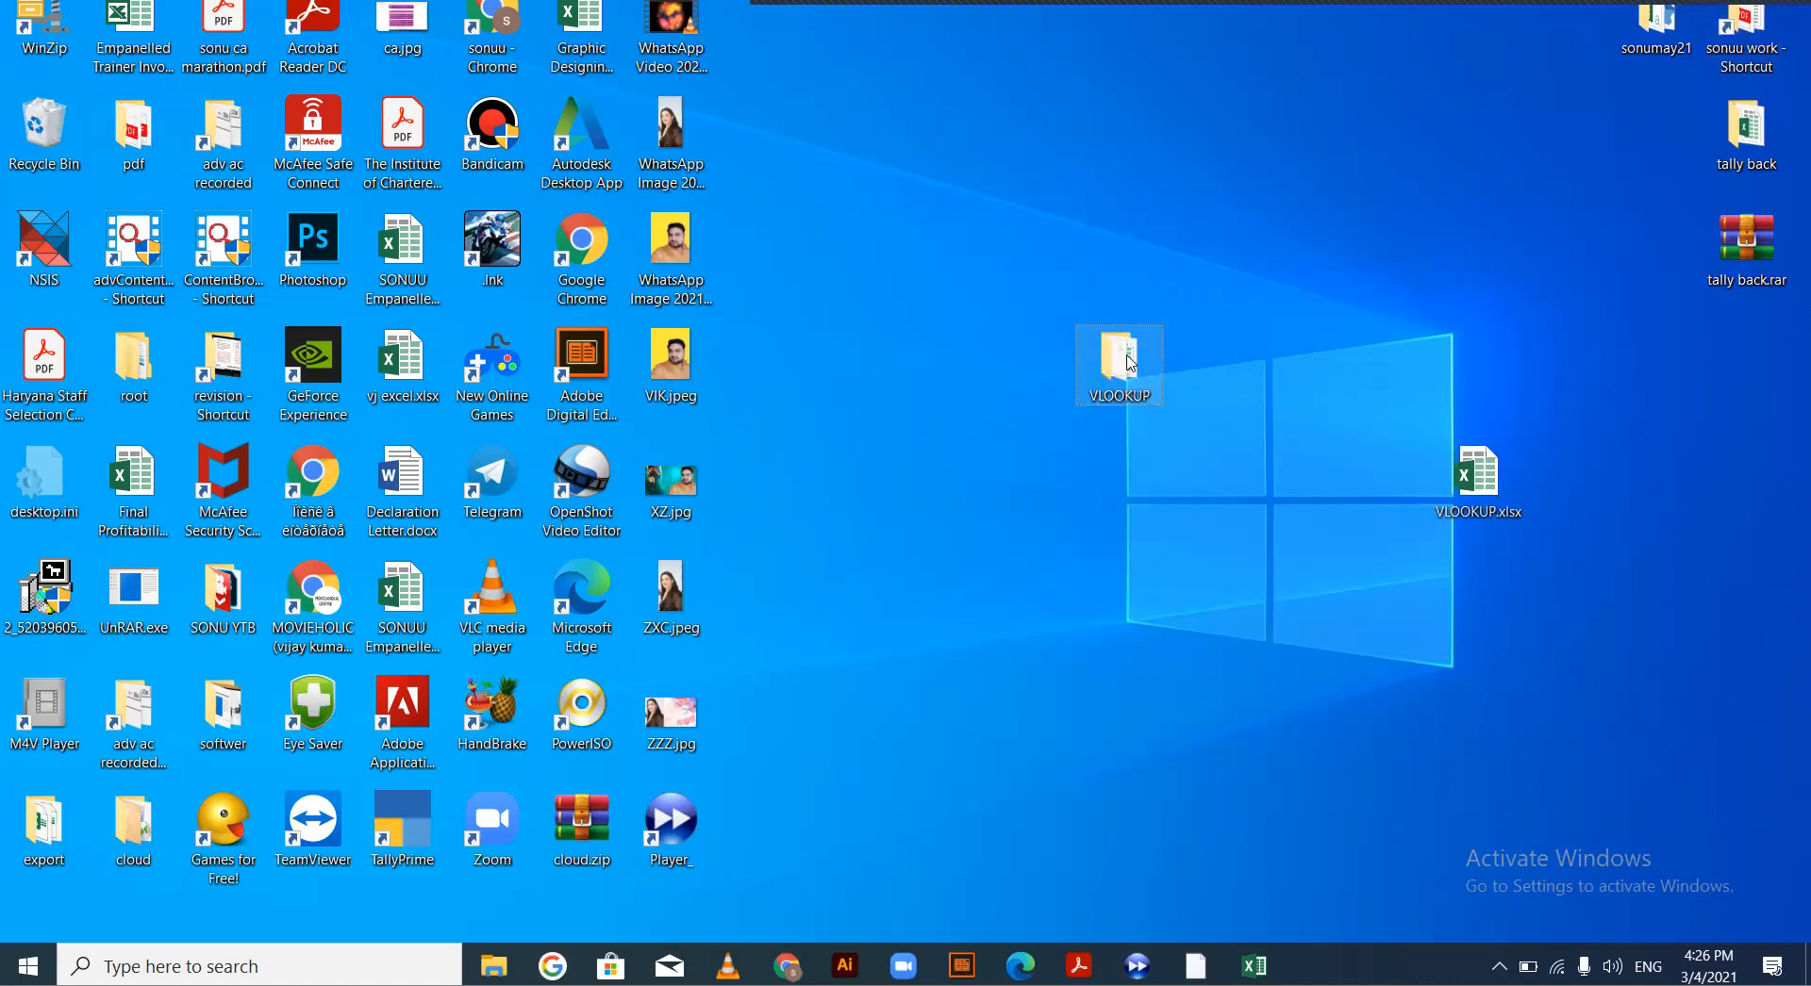
key("Delete")
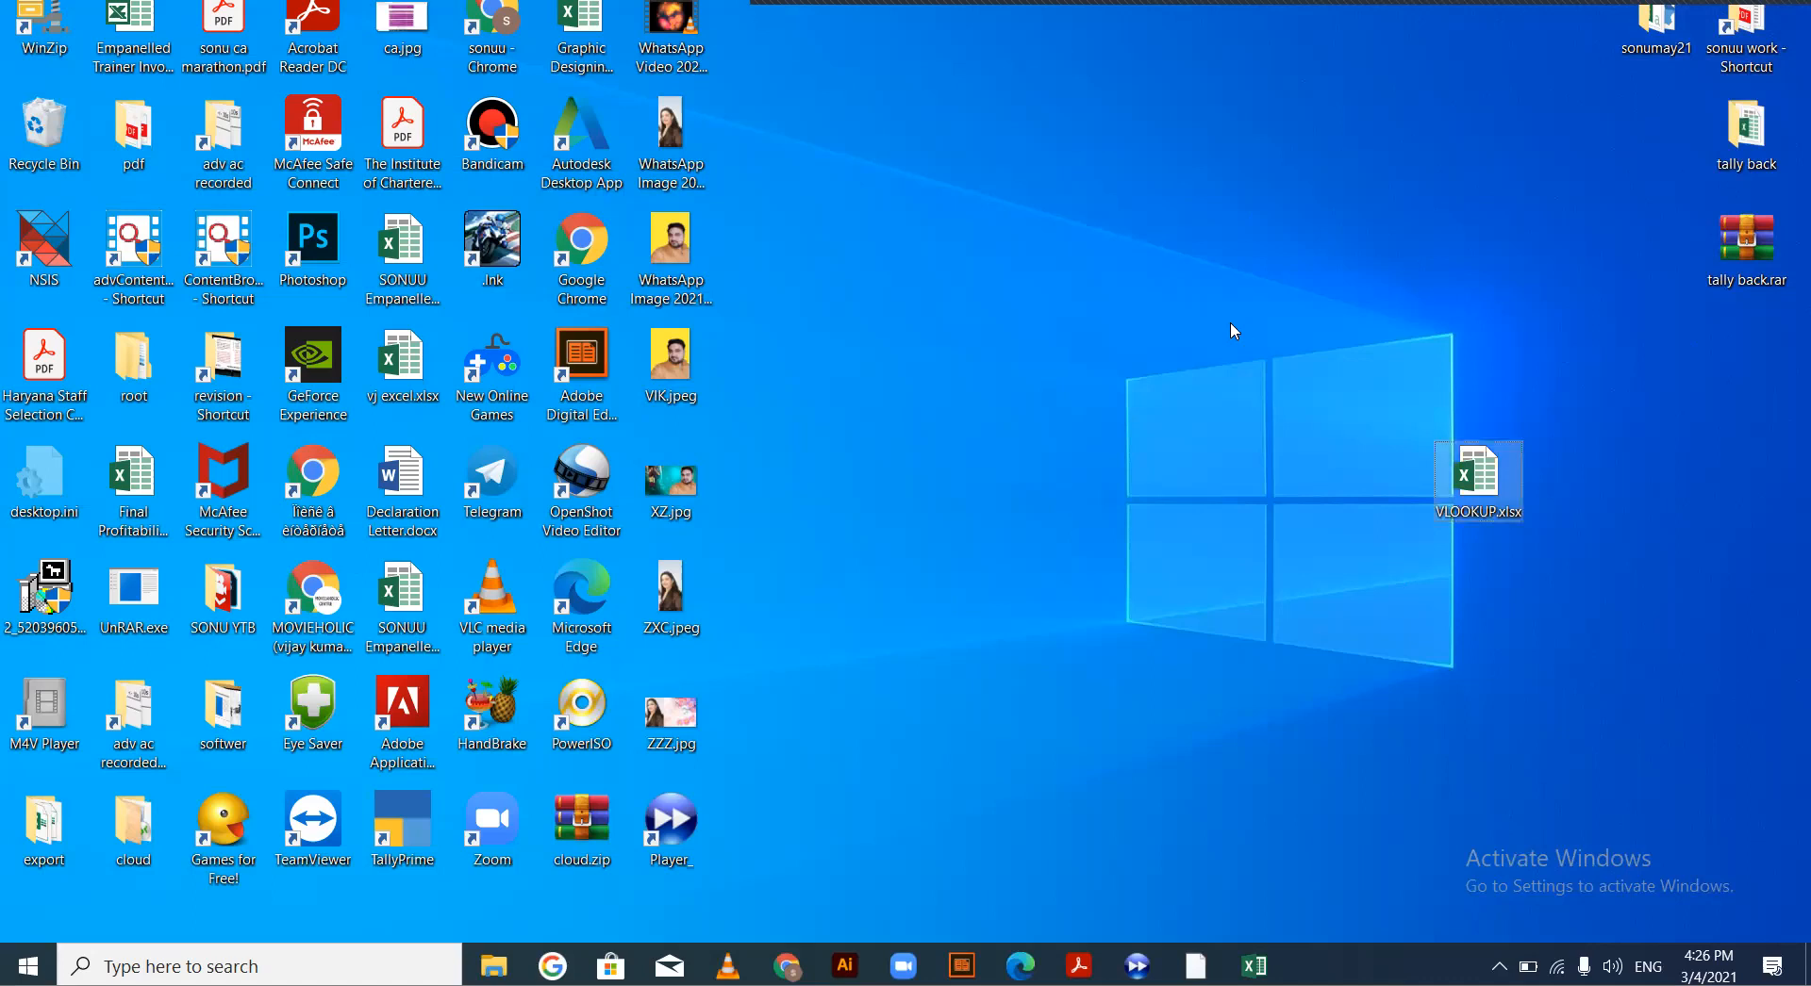
left_click_drag(1100, 282, 1383, 450)
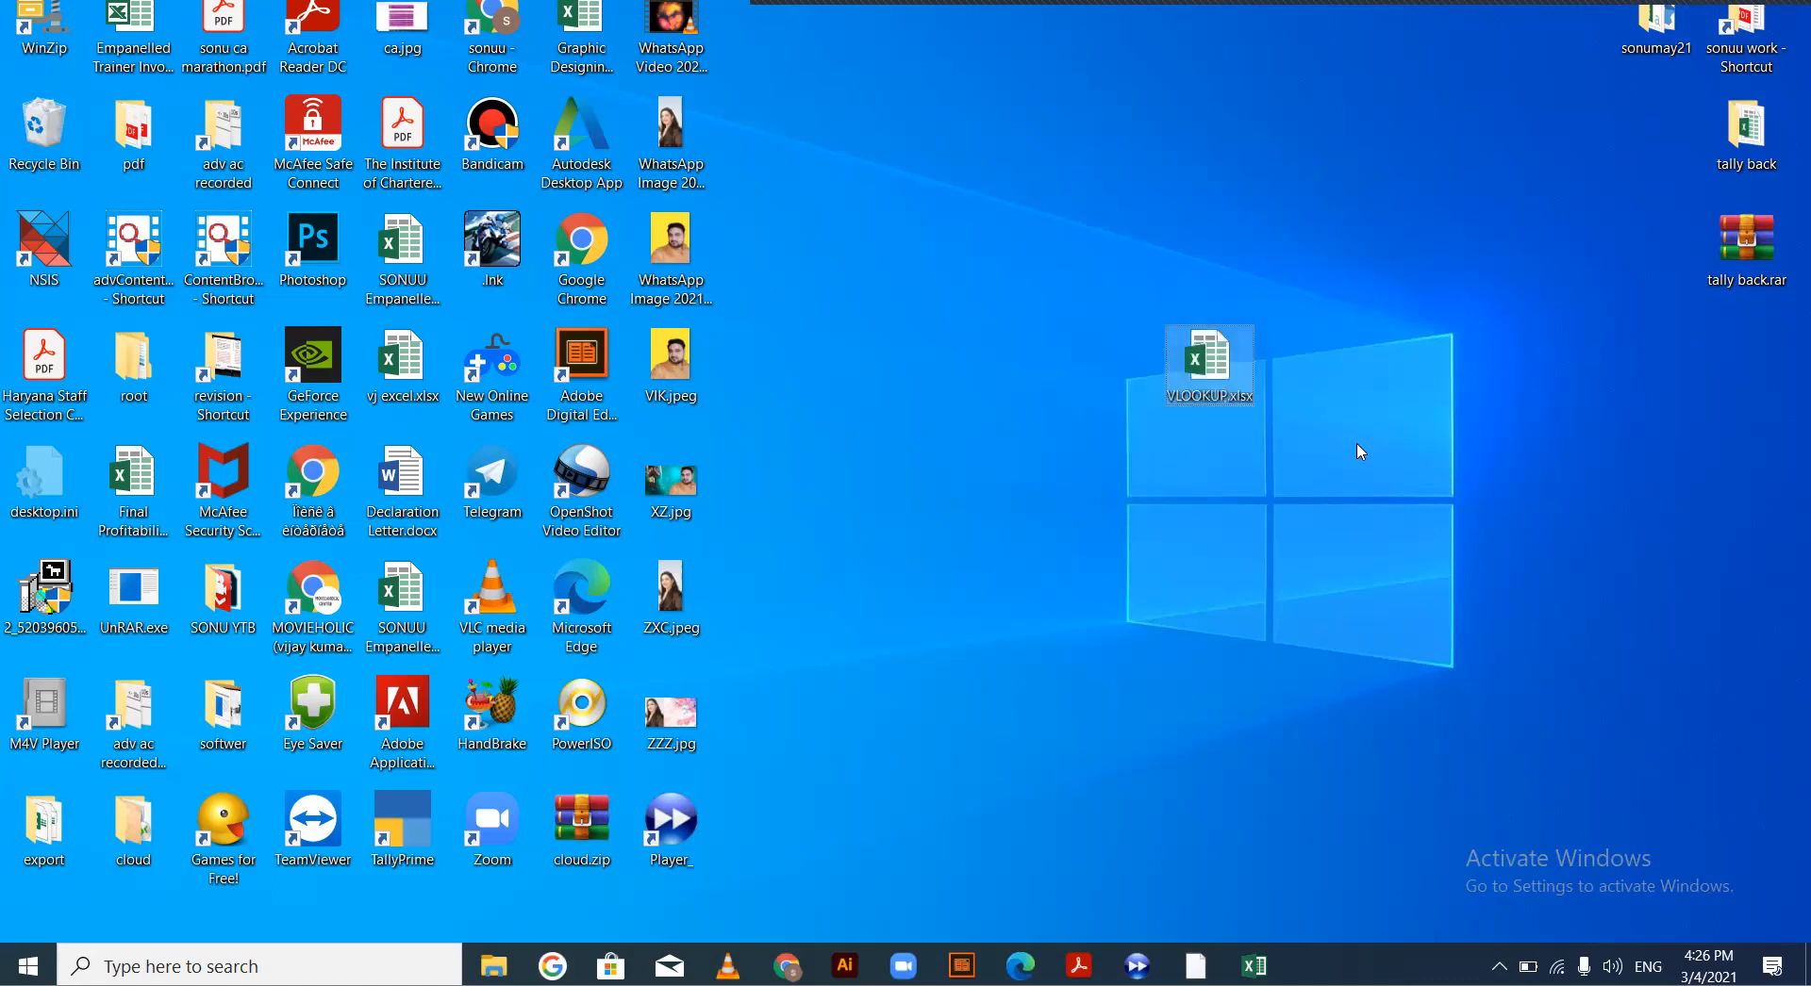
left_click(1160, 202)
Switch back to the DAY1 workbook in Excel and open its hyperlink sheet
key("alt+Tab")
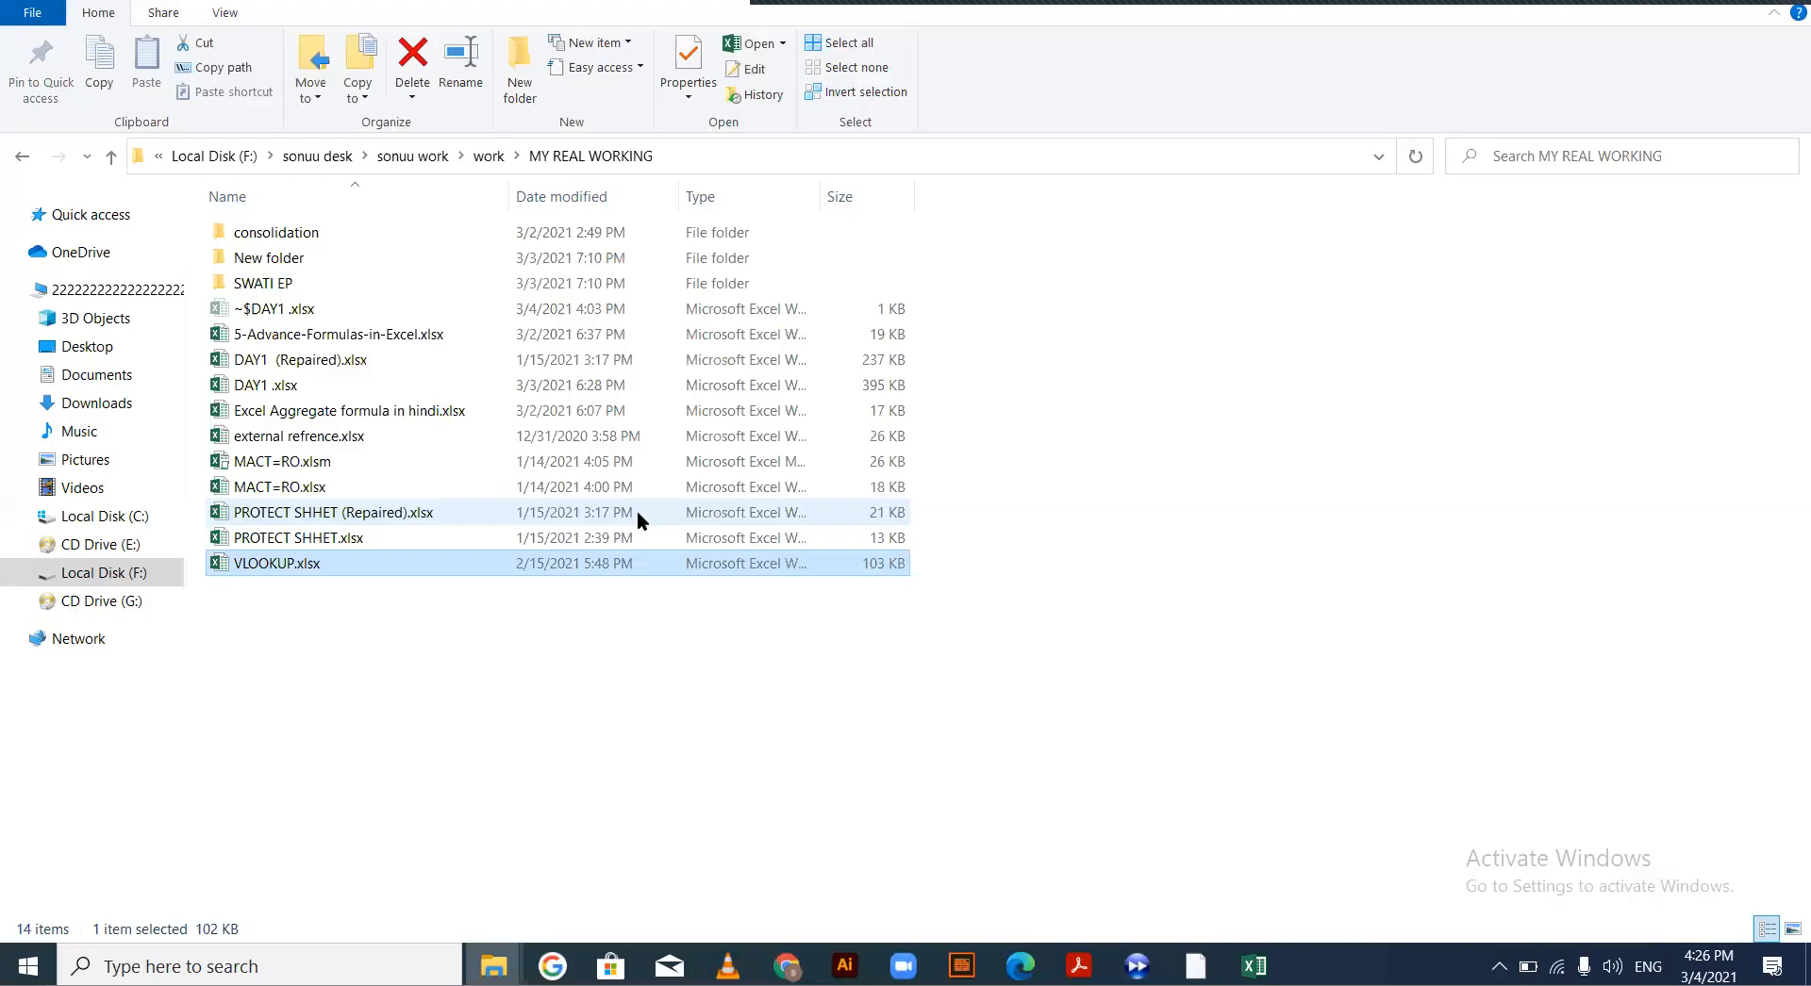
key("alt+Tab")
key("alt+Tab")
key("alt+Tab")
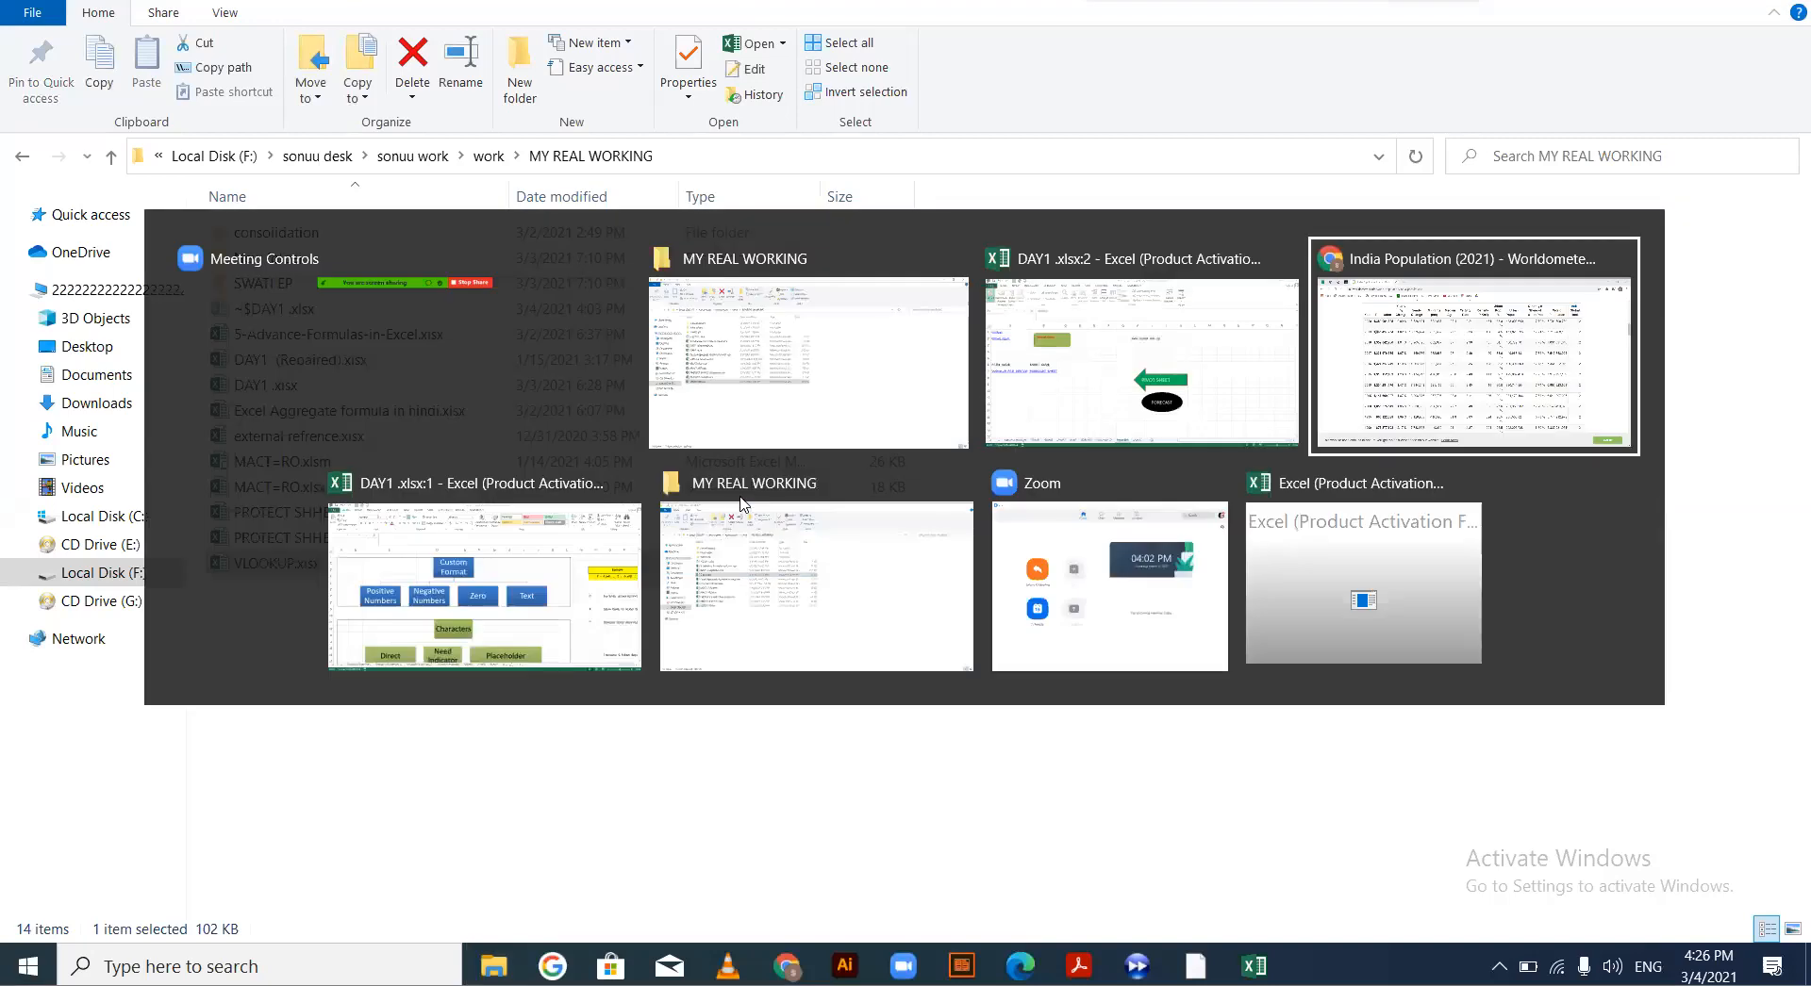
key("alt+Tab")
key("alt+Tab")
left_click(564, 528)
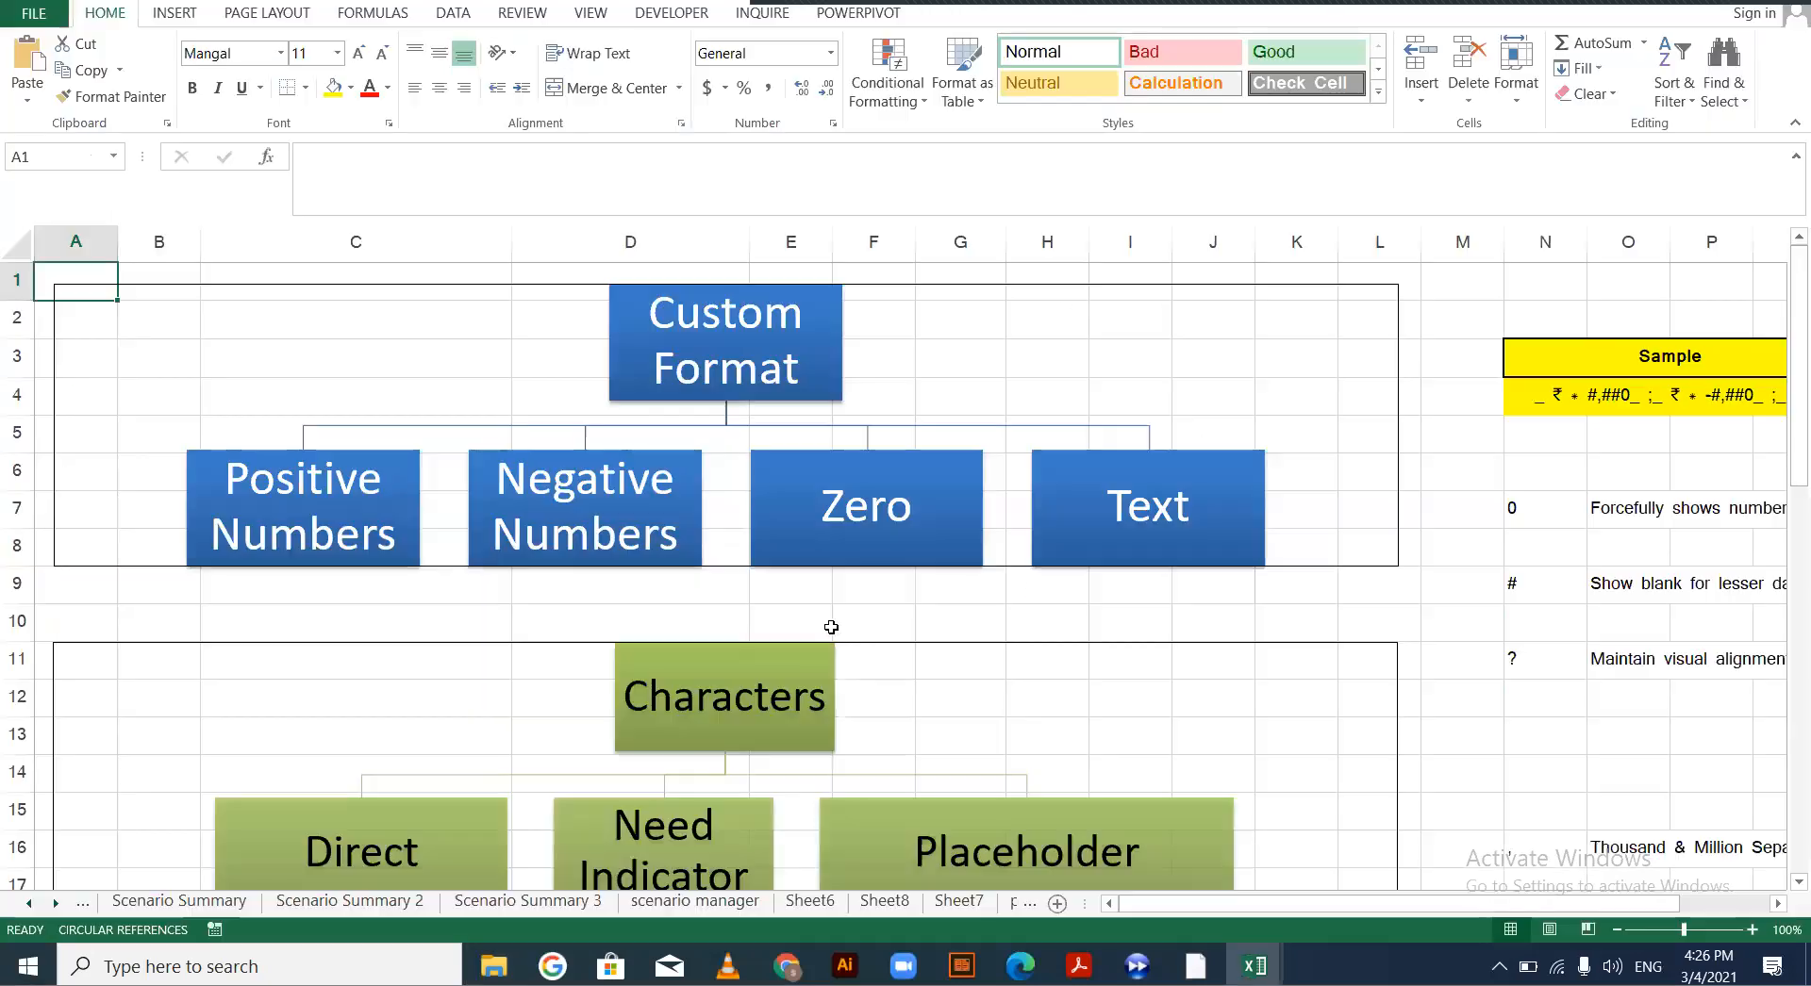
left_click(1011, 905)
left_click(987, 905)
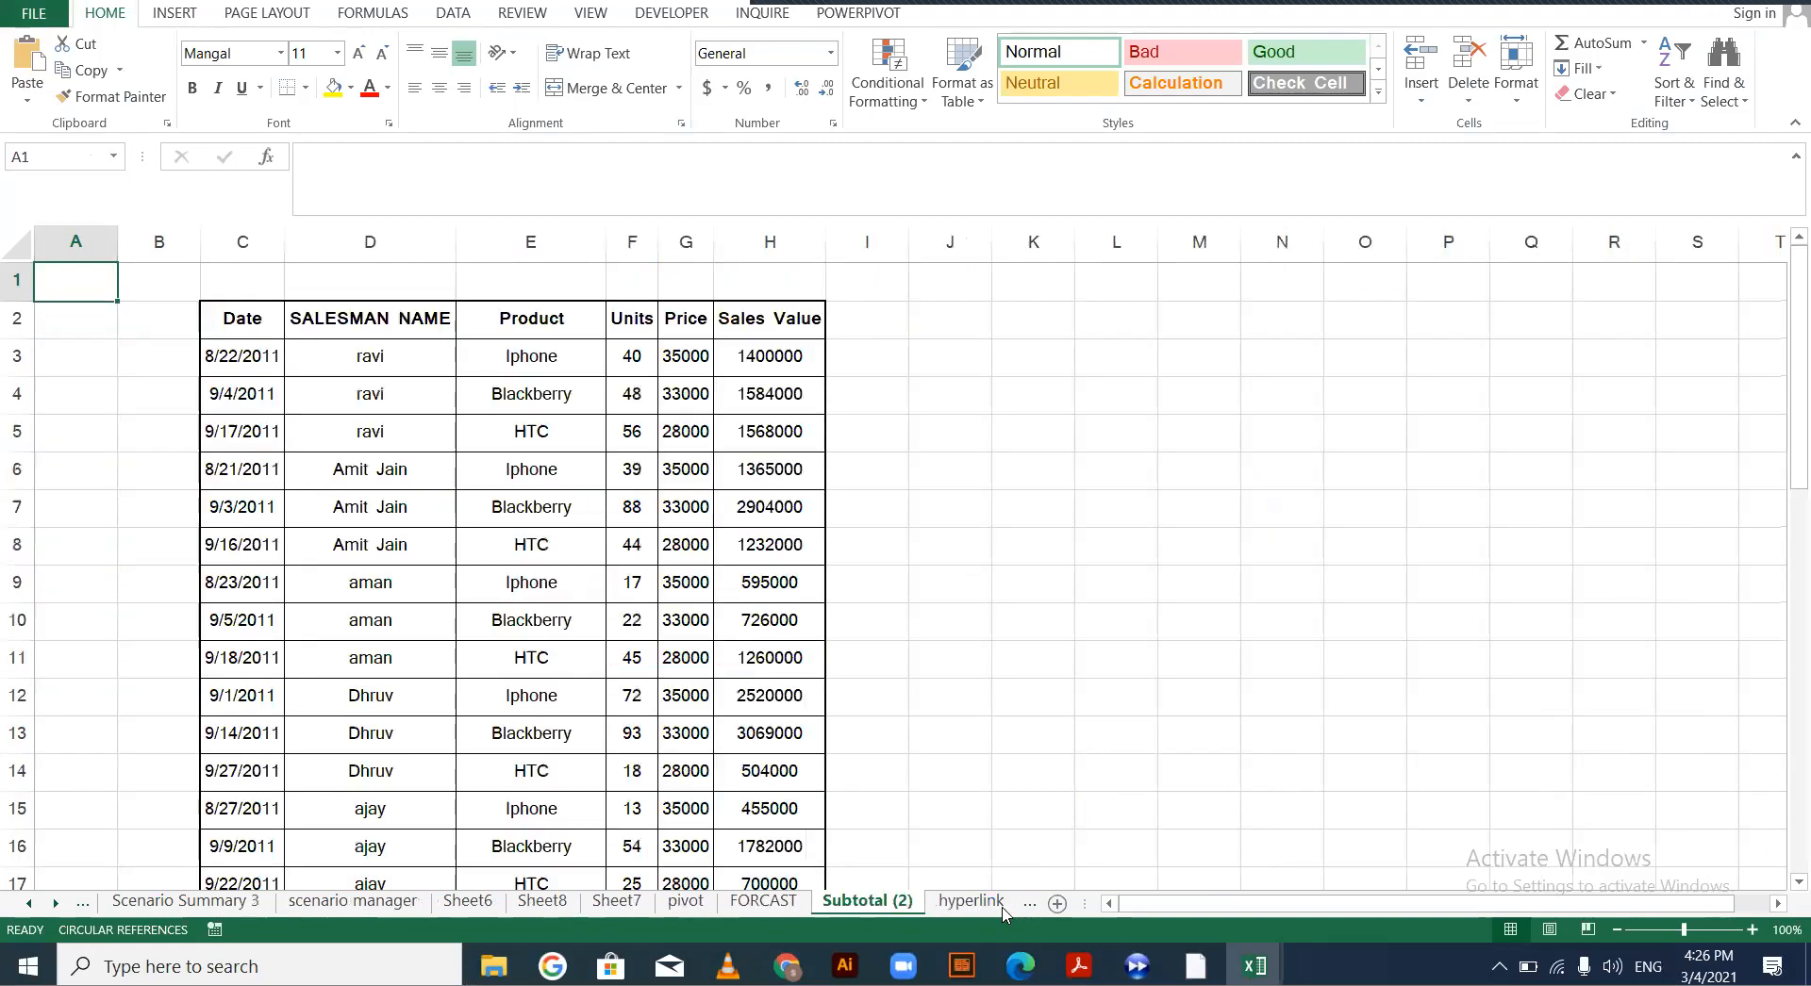
left_click(973, 903)
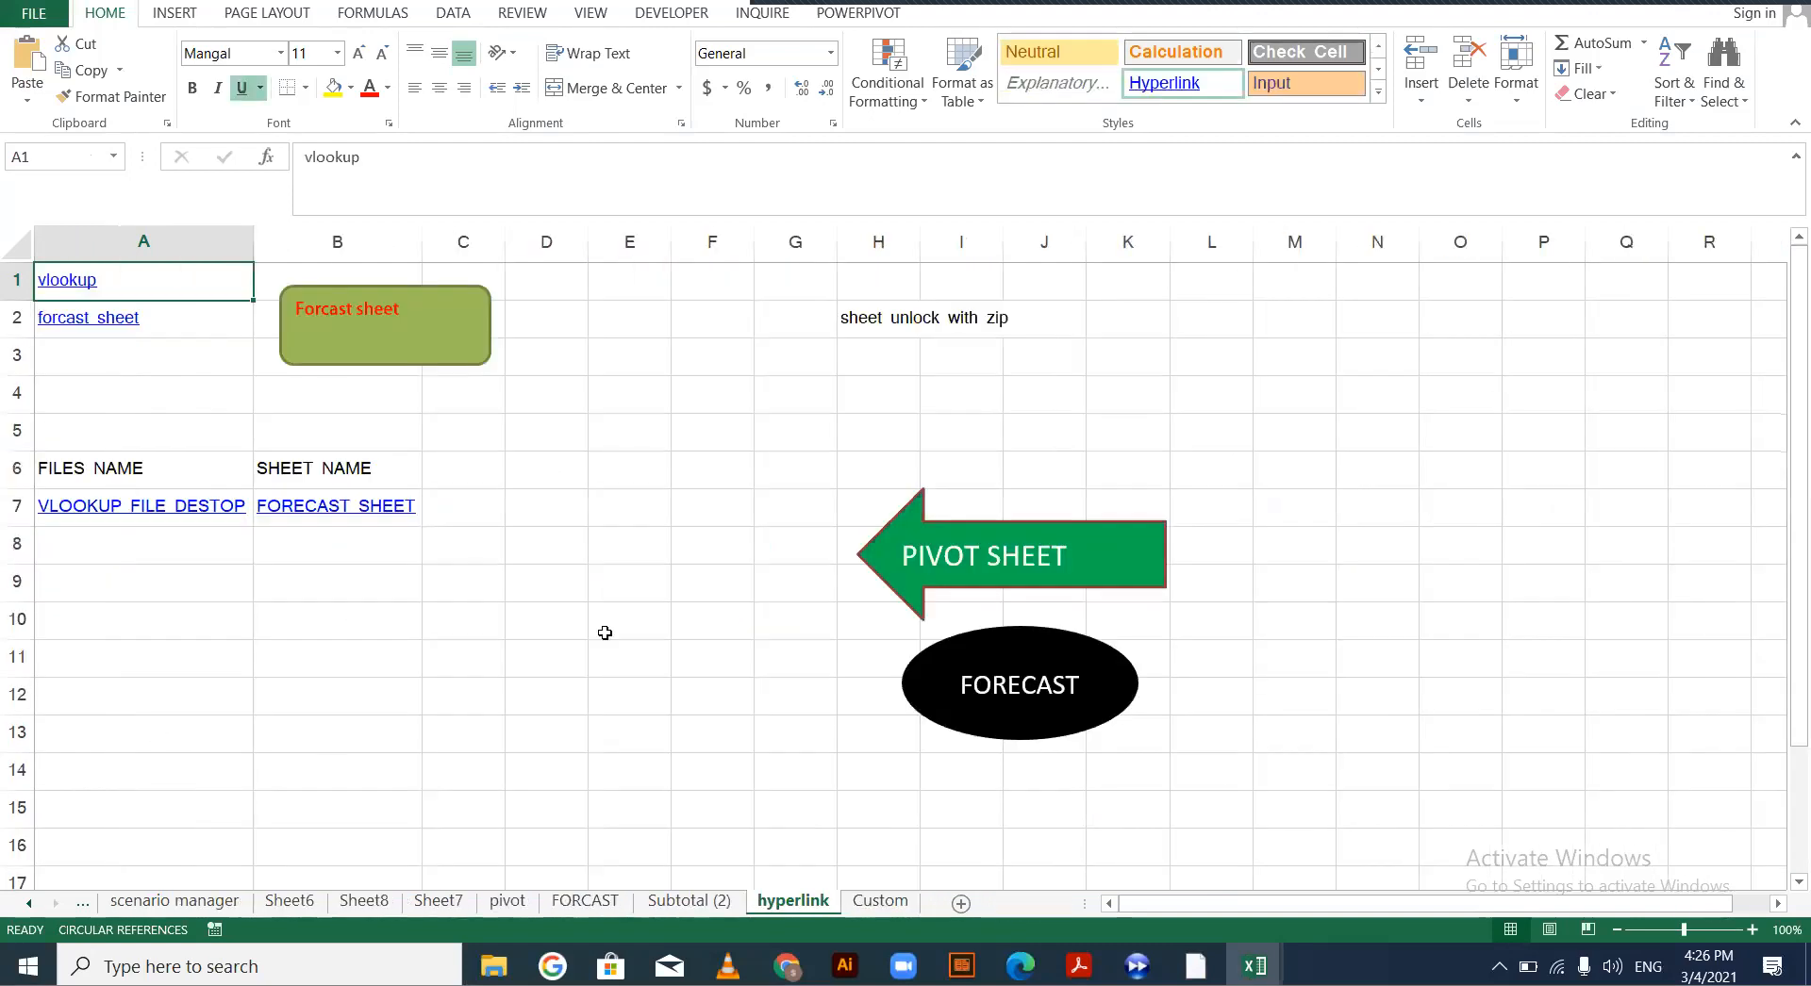
scroll(268, 632, "down", 3)
scroll(101, 400, "down", 2)
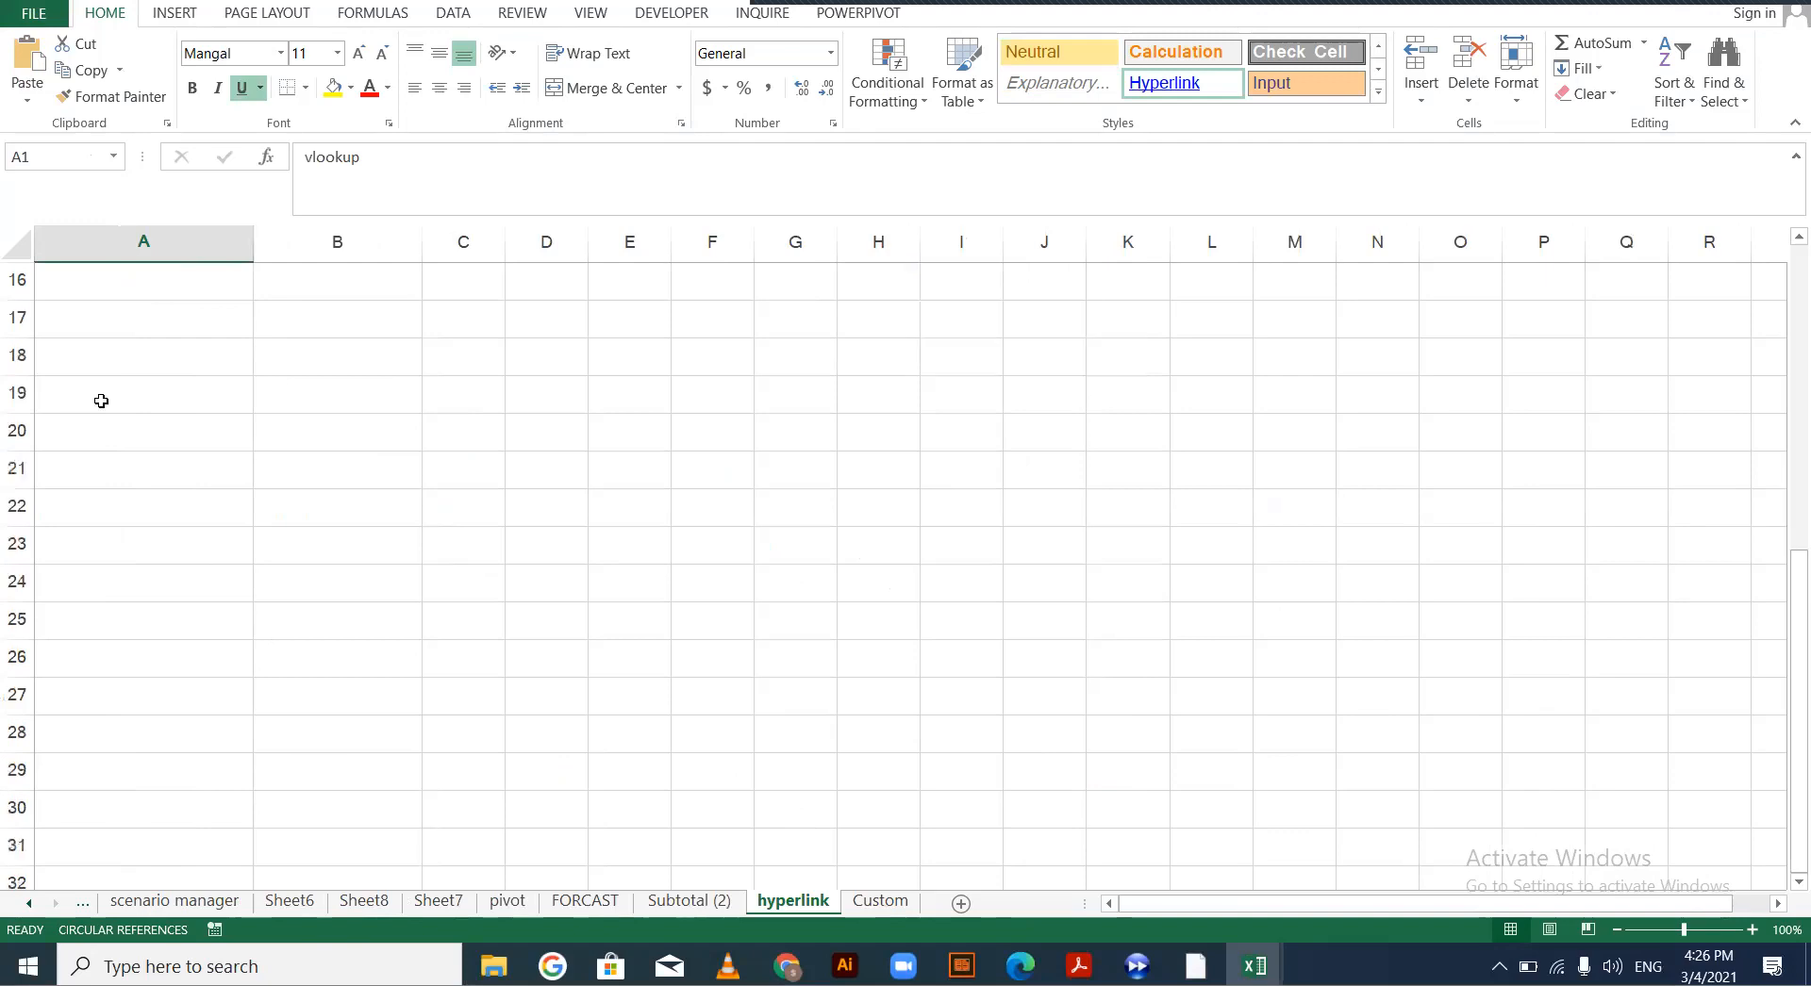
Enter File1 in cell A19 and vlookup in cell B19 of the hyperlink sheet
left_click(101, 400)
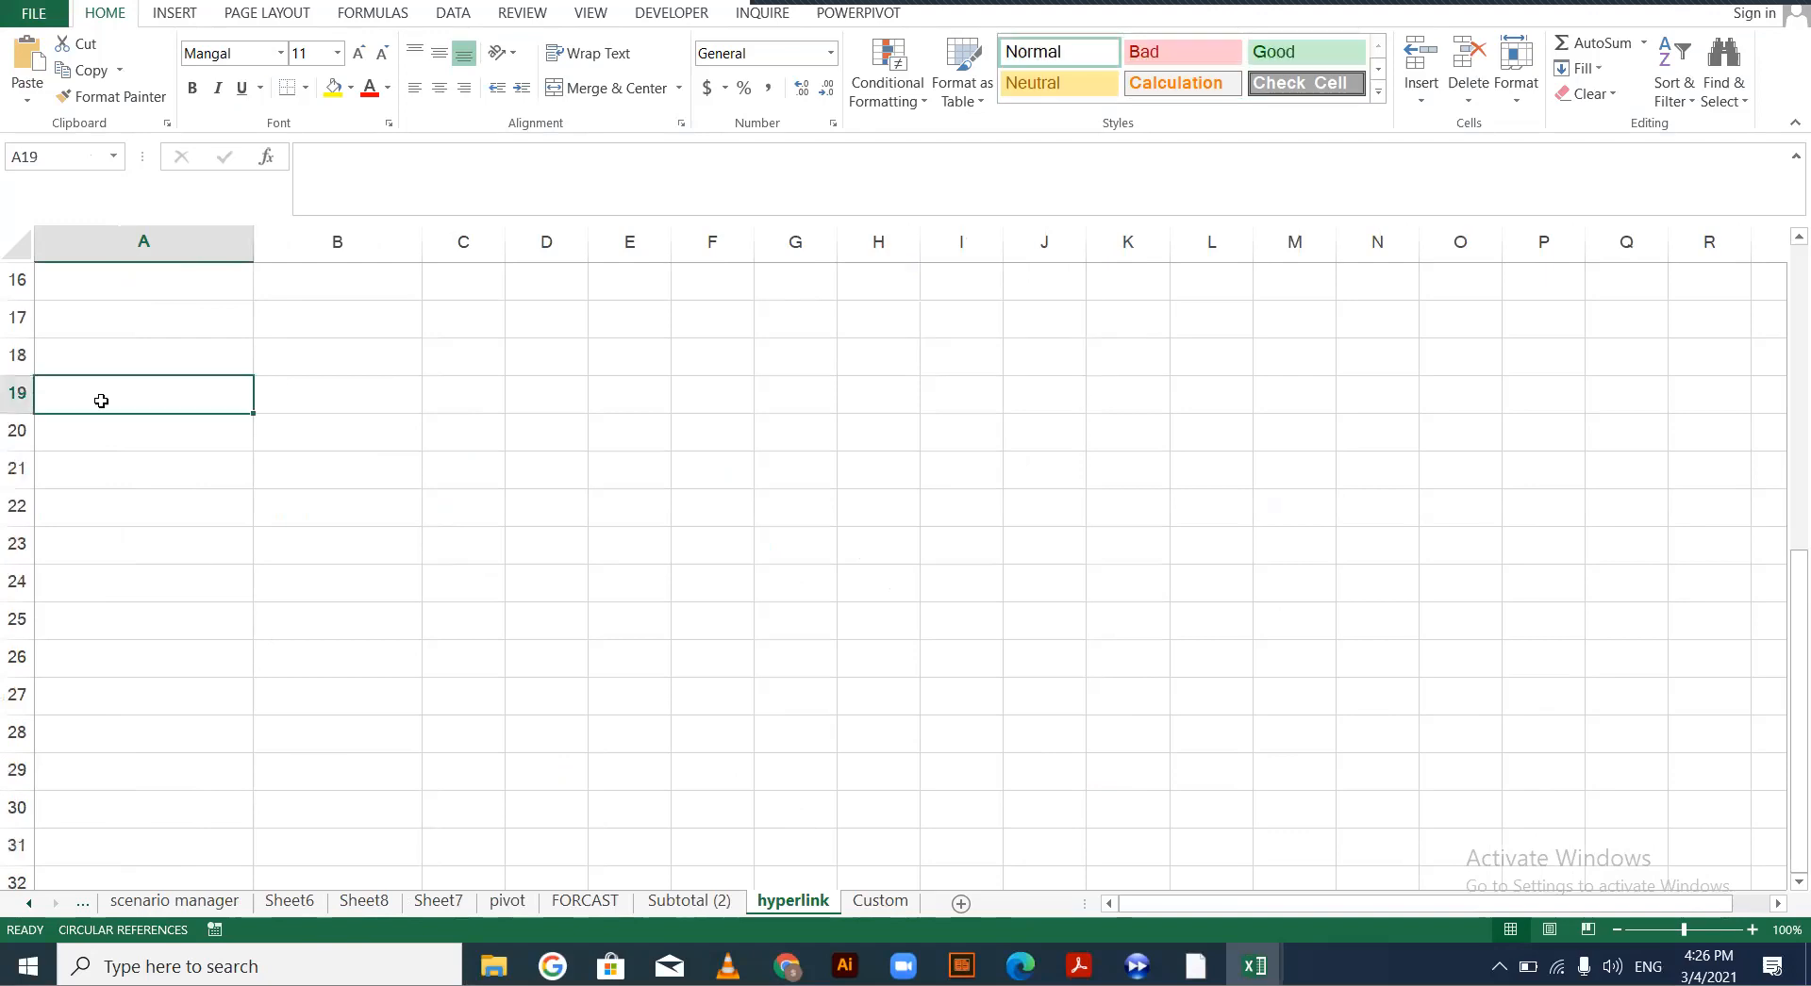
double_click(102, 402)
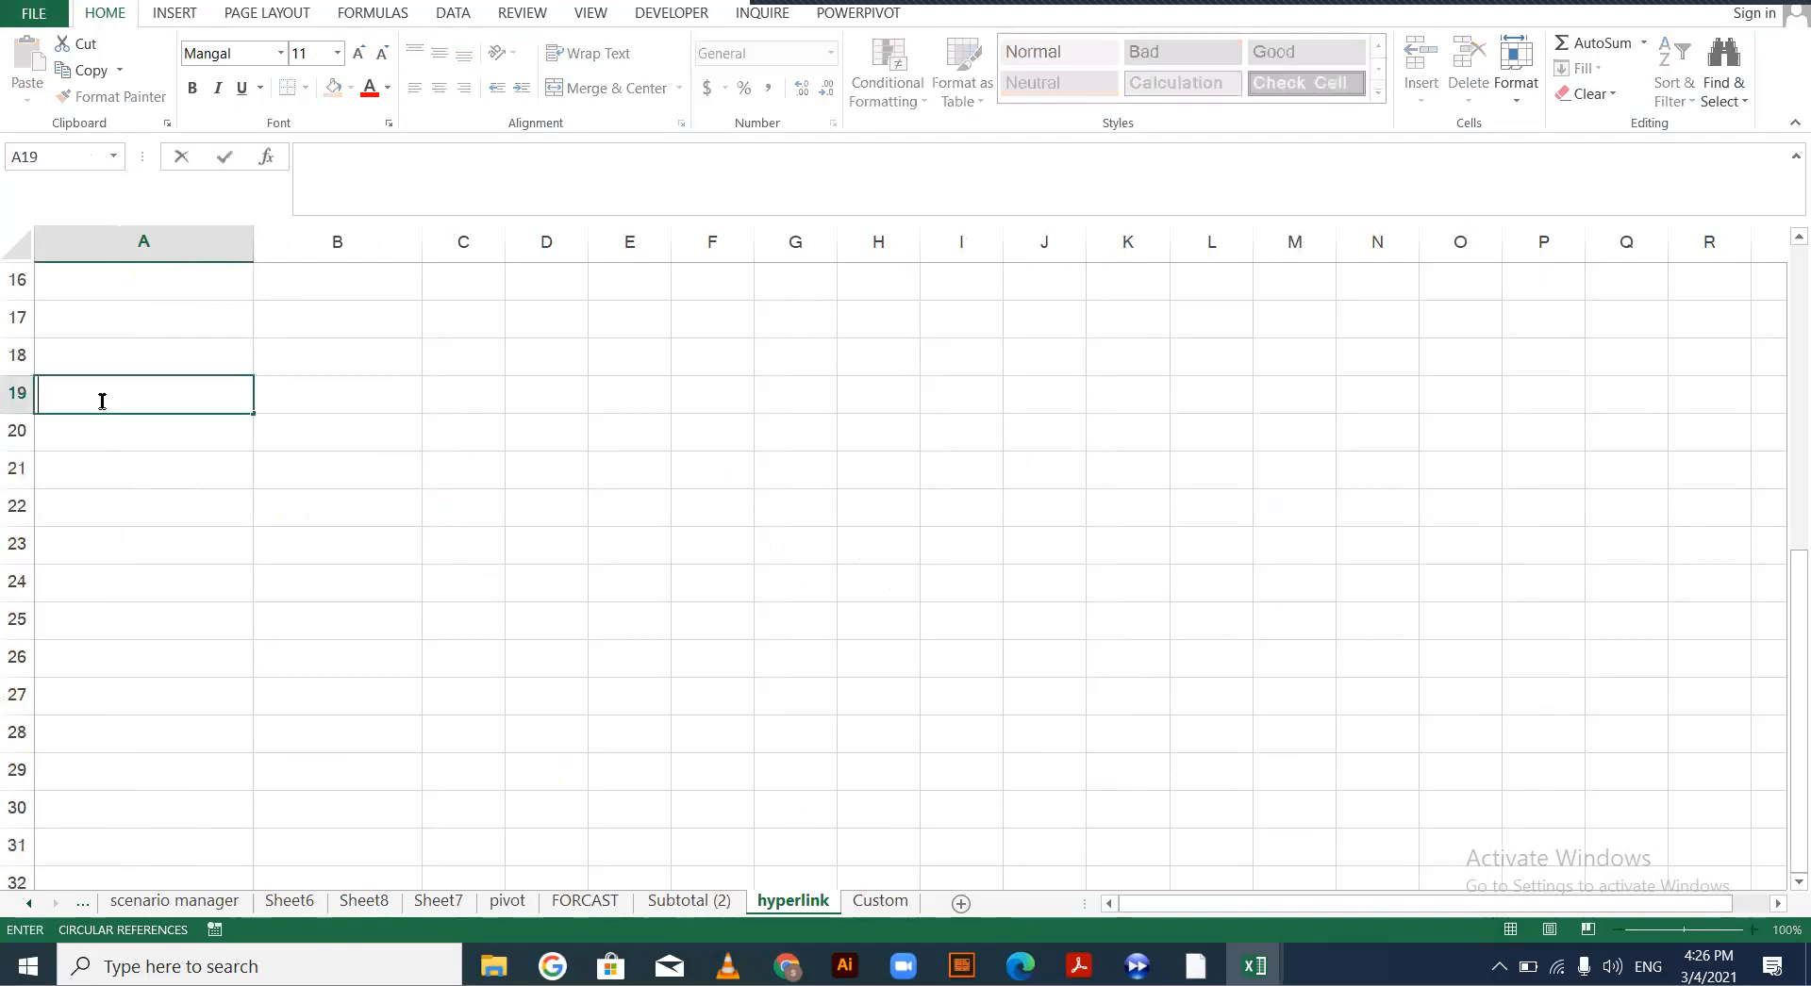
type("File1")
key("Return")
key("Up")
key("Right")
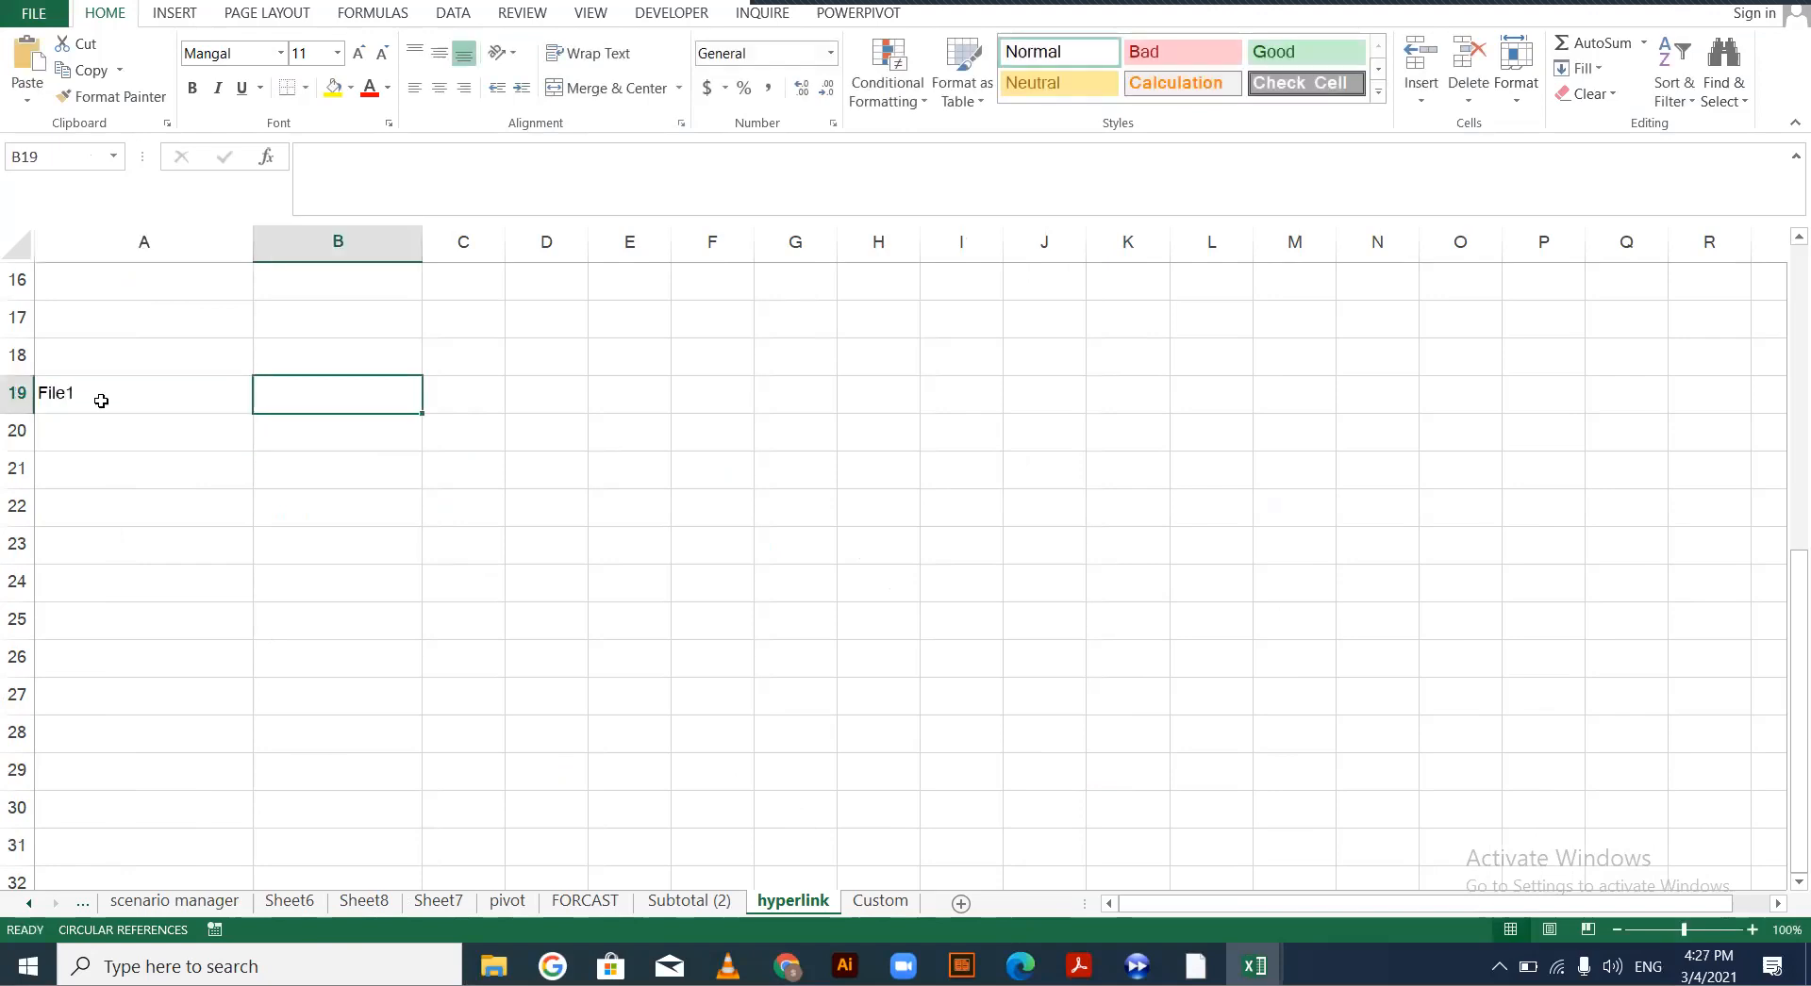
type("vlo")
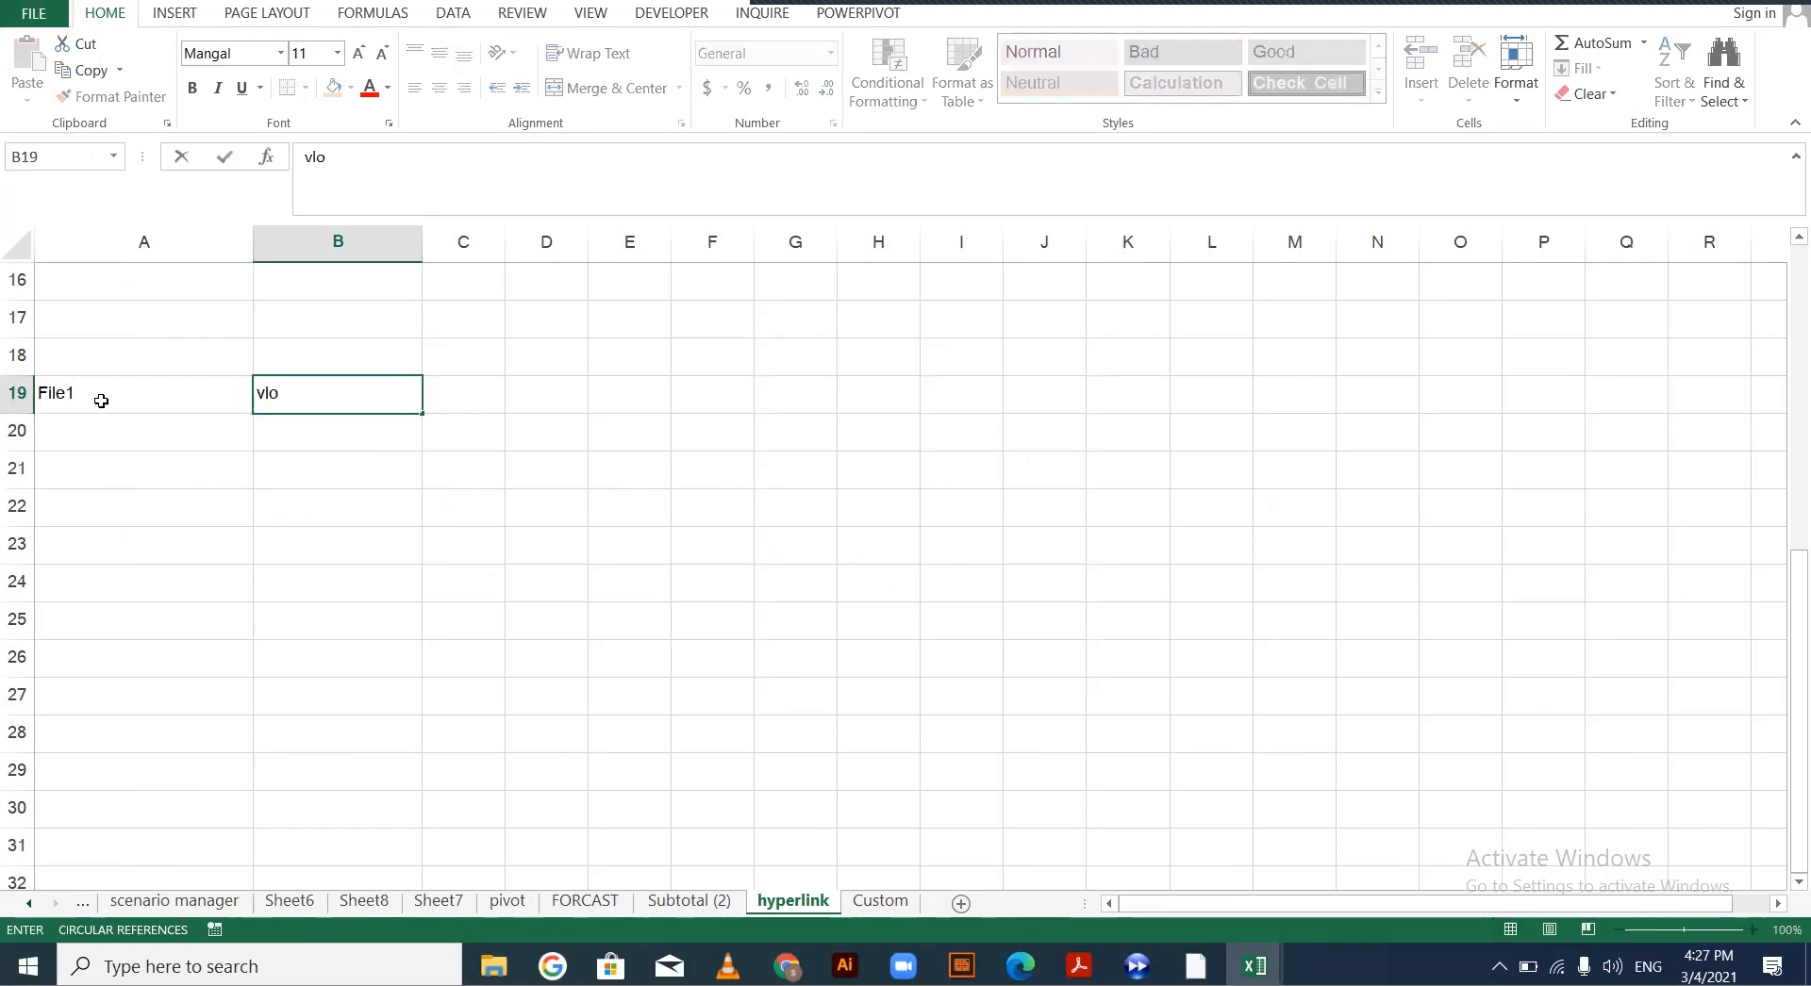
type("okup")
key("ctrl+Return")
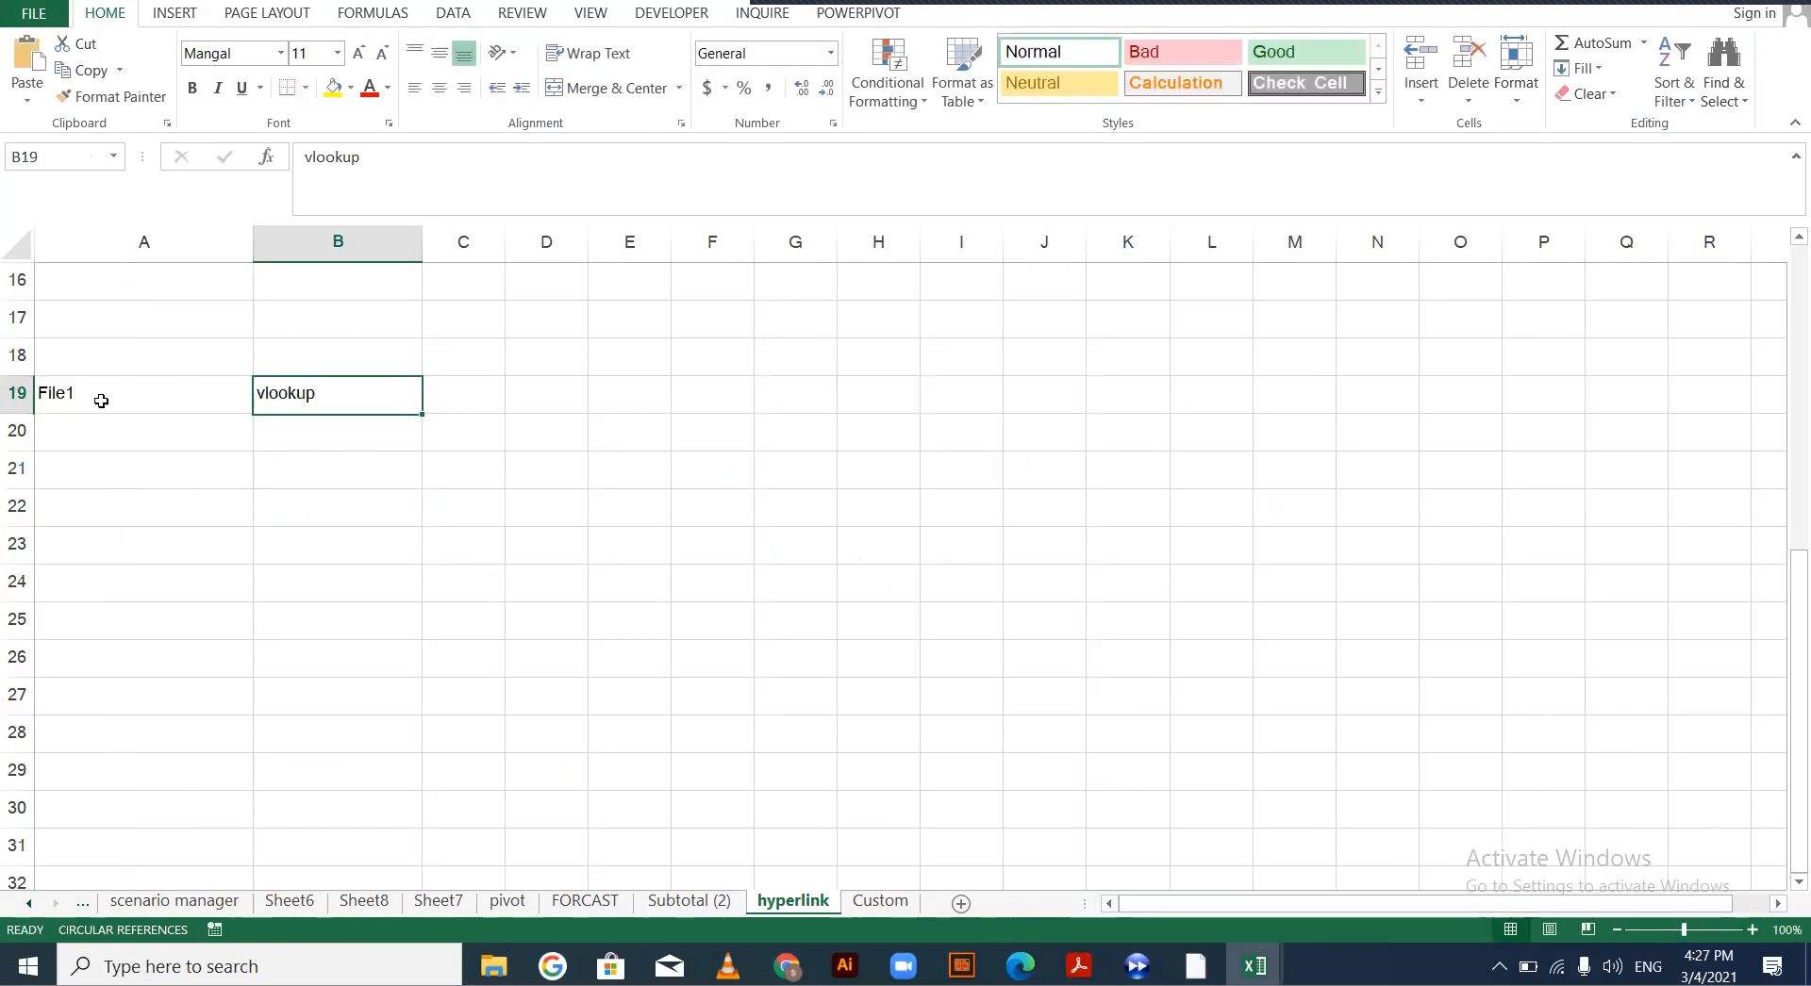
Insert a hyperlink on the vlookup text in B19 that points to the existing file VLOOKUP.xlsx on the Desktop
right_click(324, 398)
right_click(304, 399)
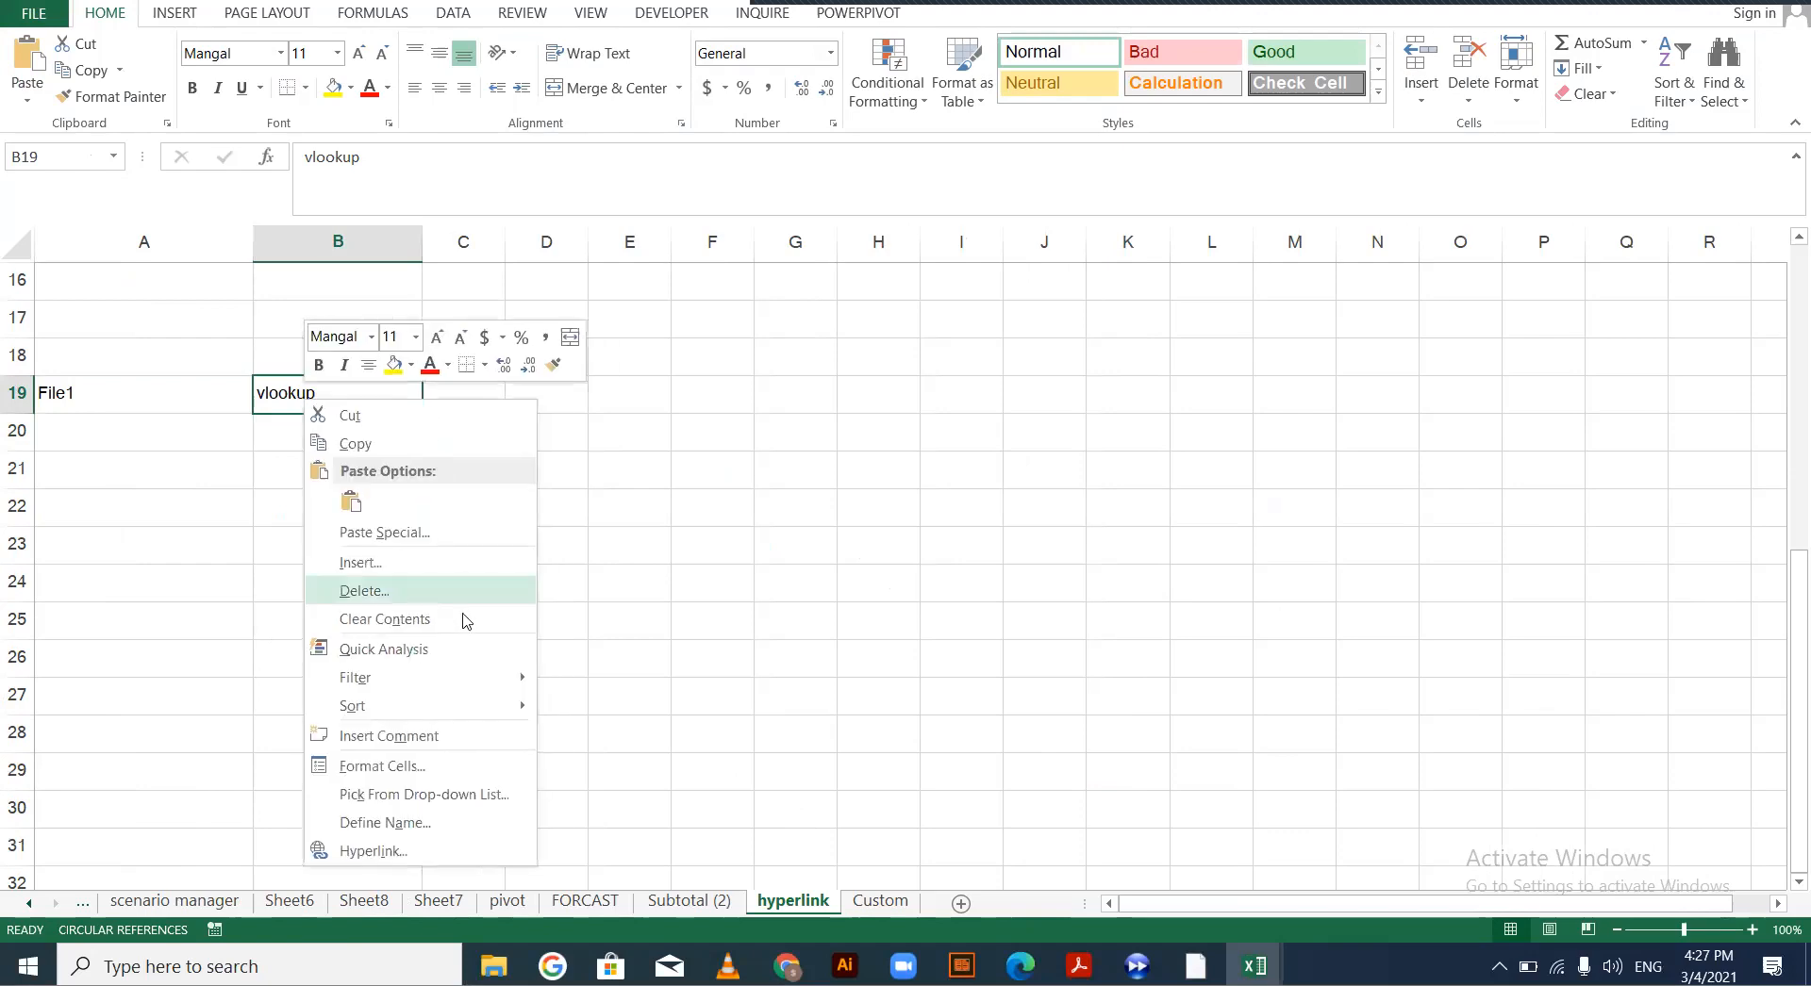
left_click(391, 855)
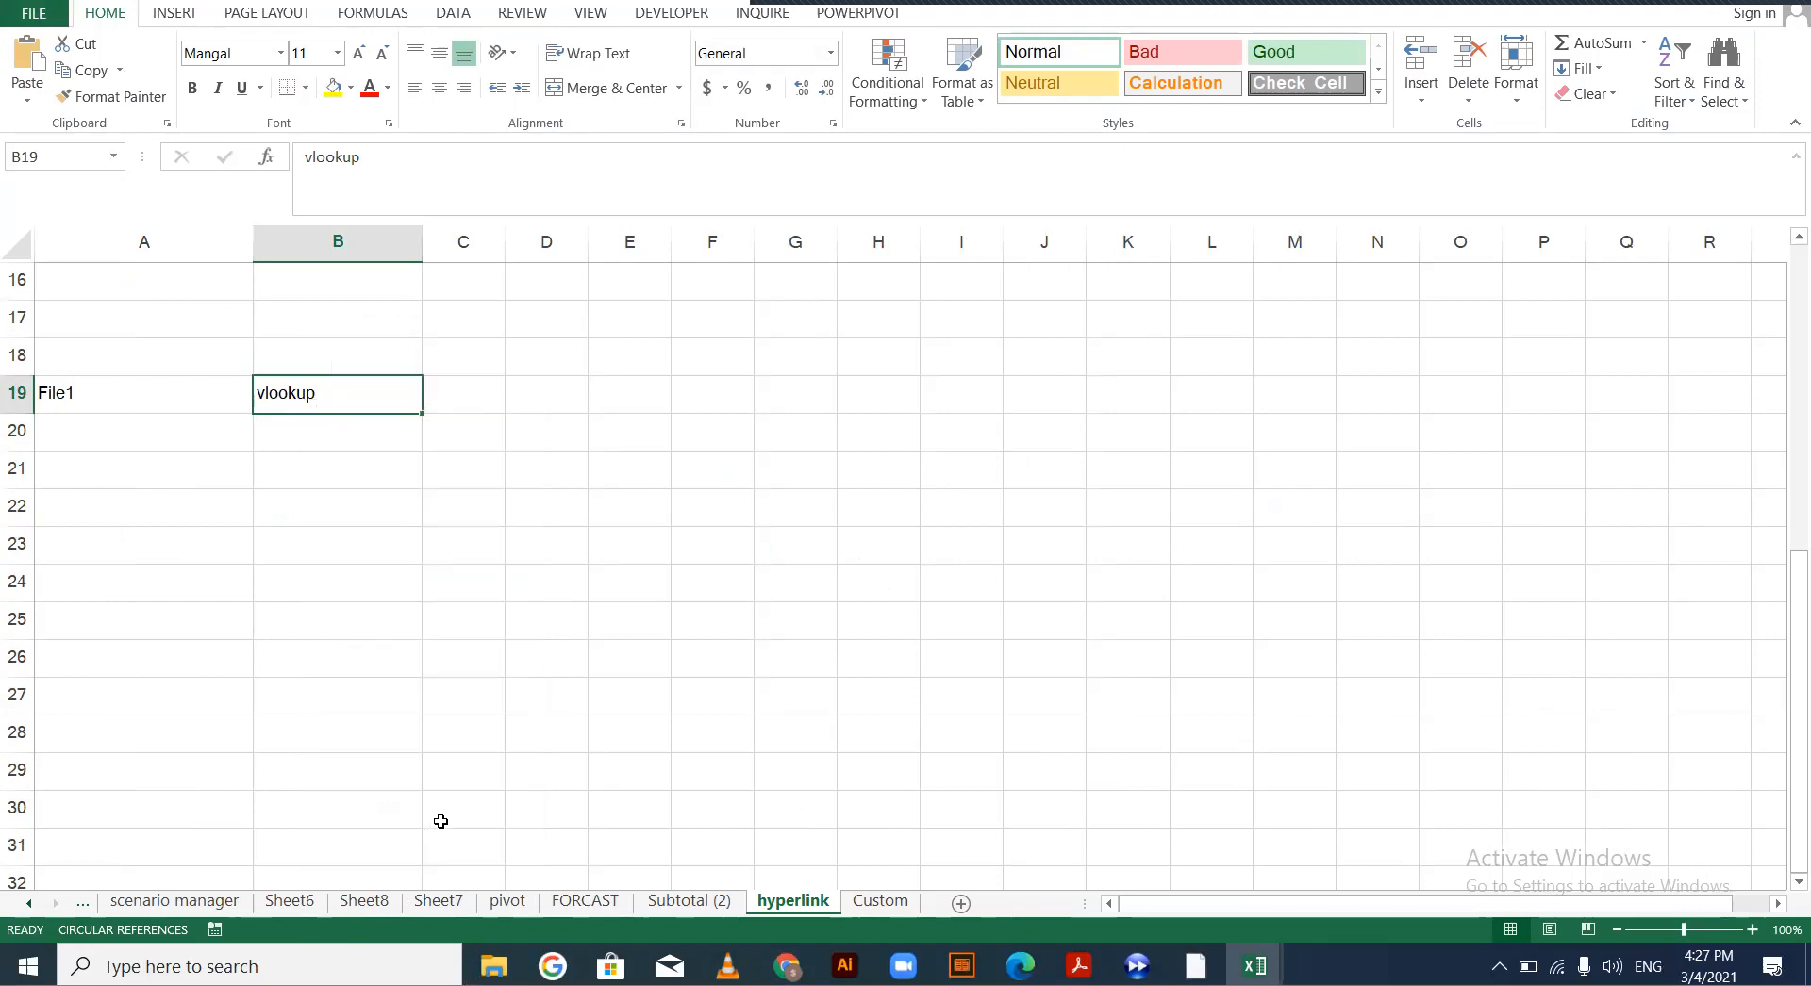
left_click_drag(517, 568, 1175, 300)
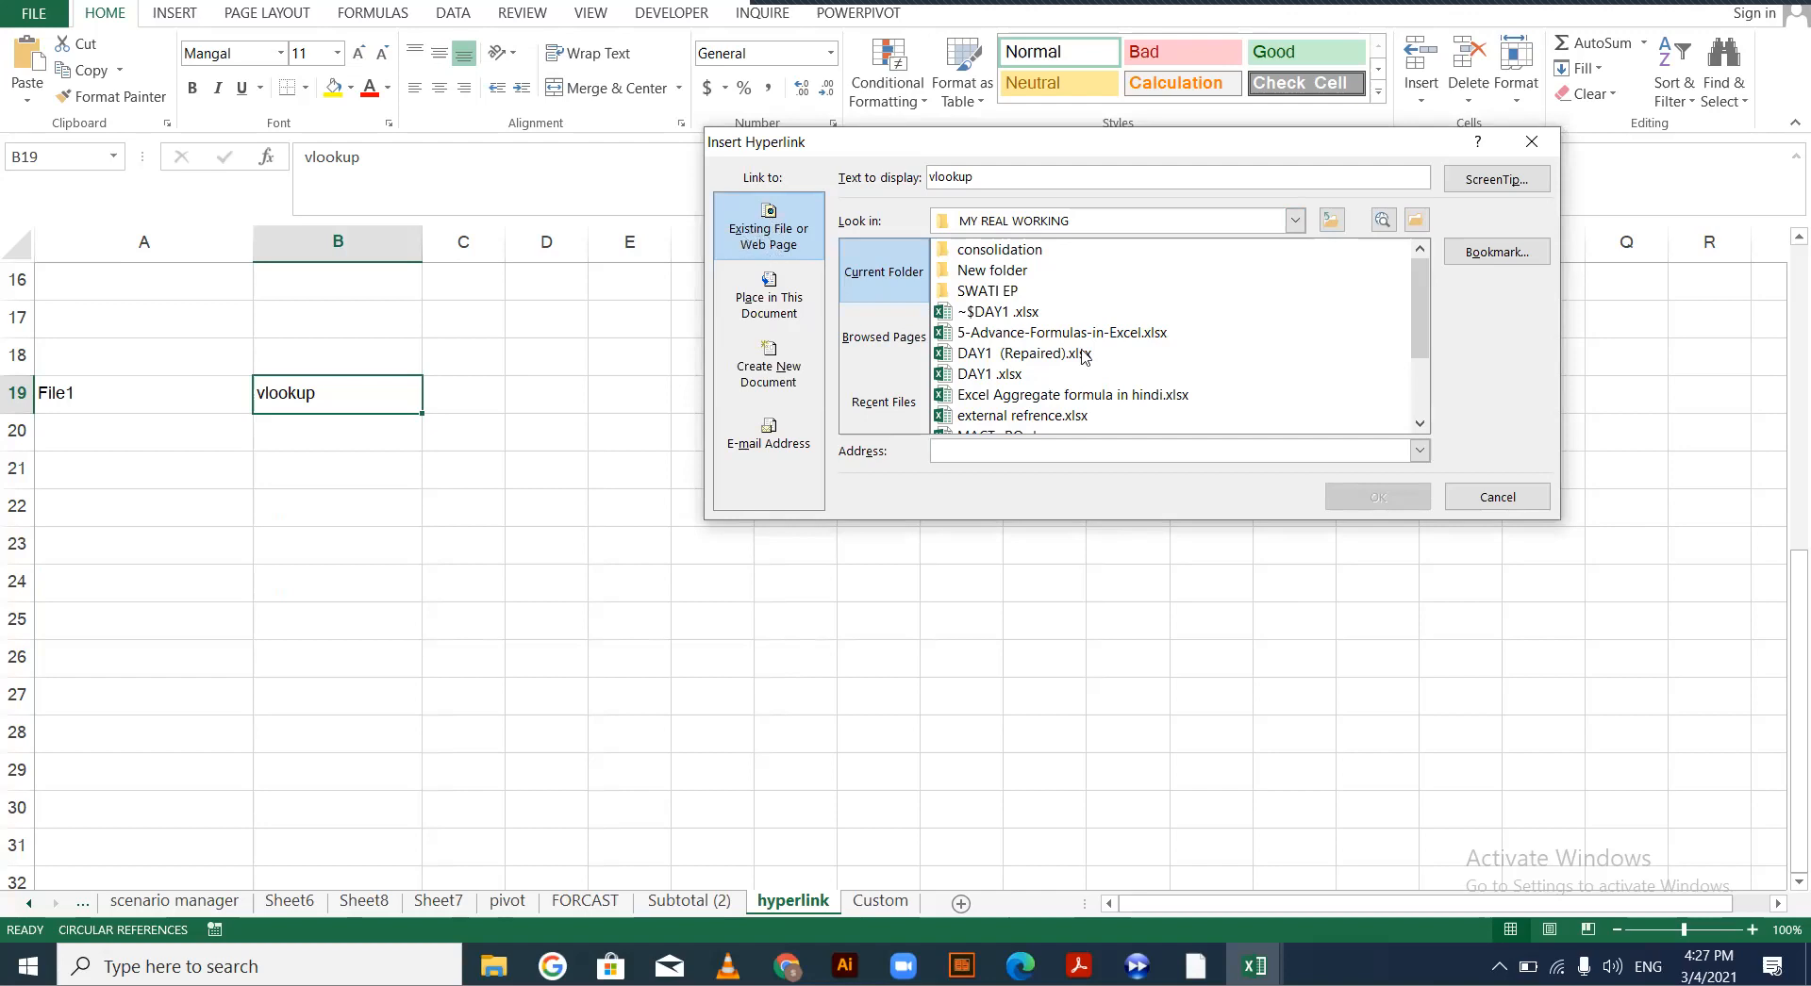
left_click(1294, 223)
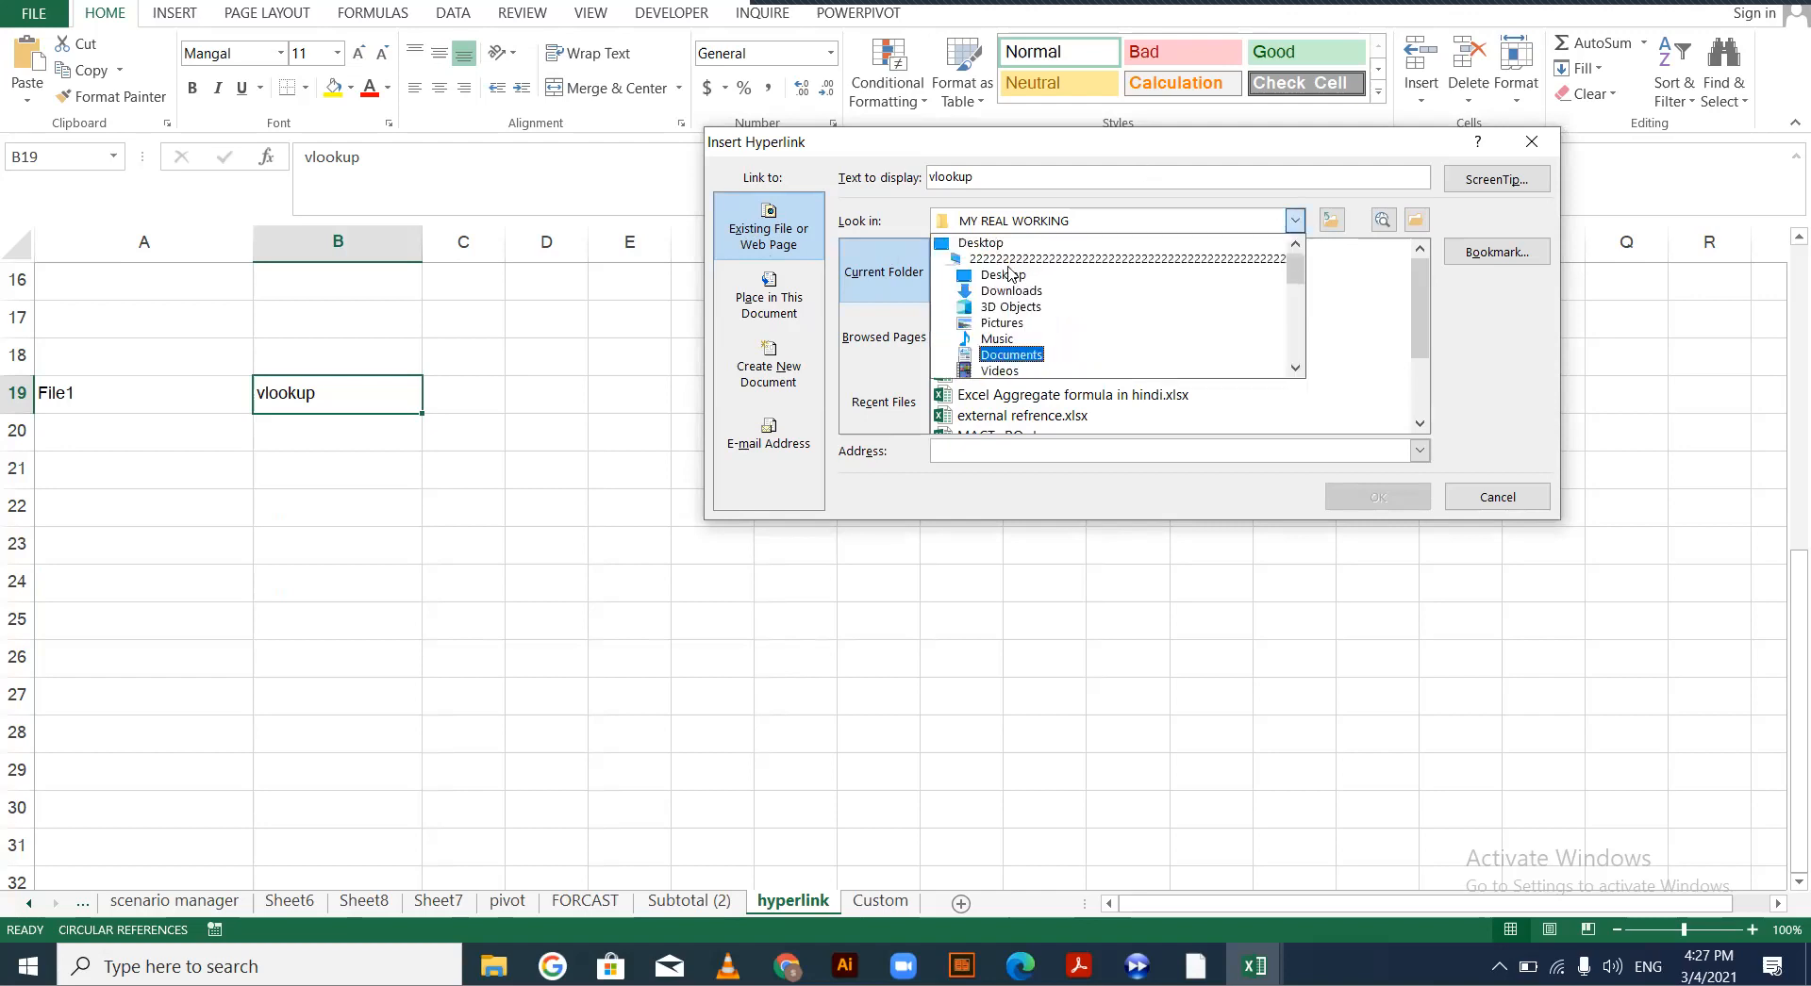
left_click(1005, 277)
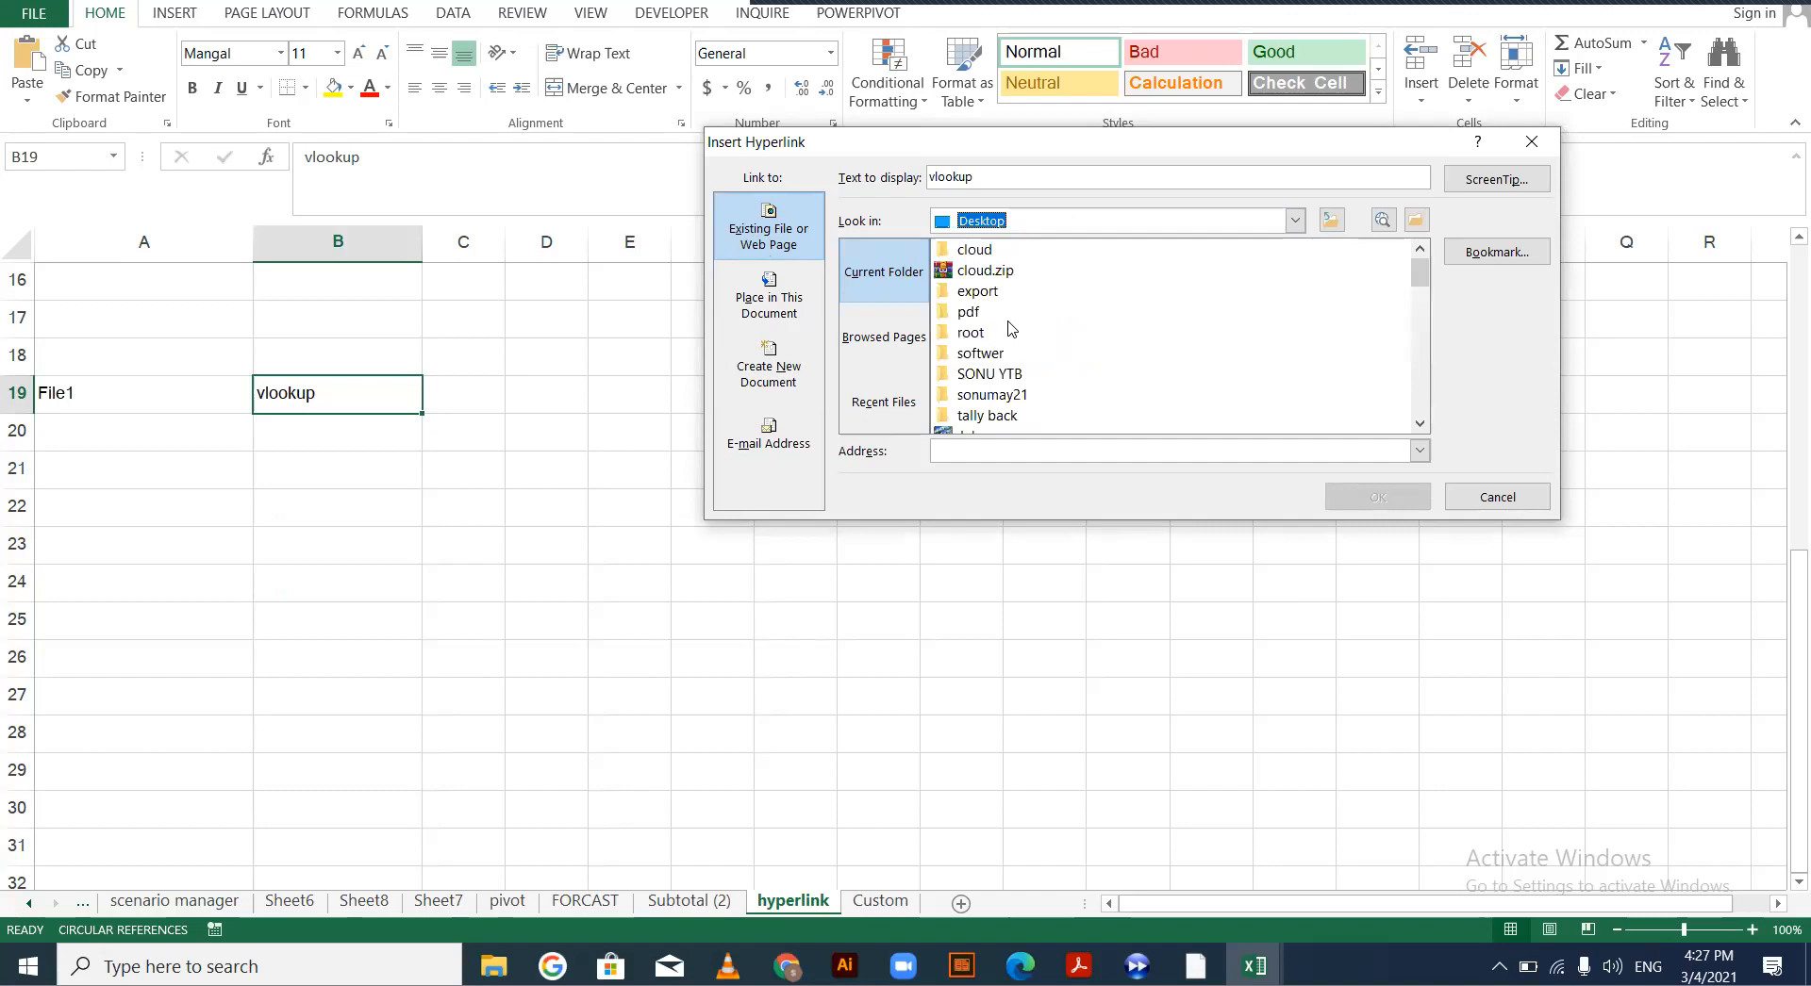
left_click(1008, 318)
scroll(1008, 321, "down", 5)
scroll(1011, 335, "down", 4)
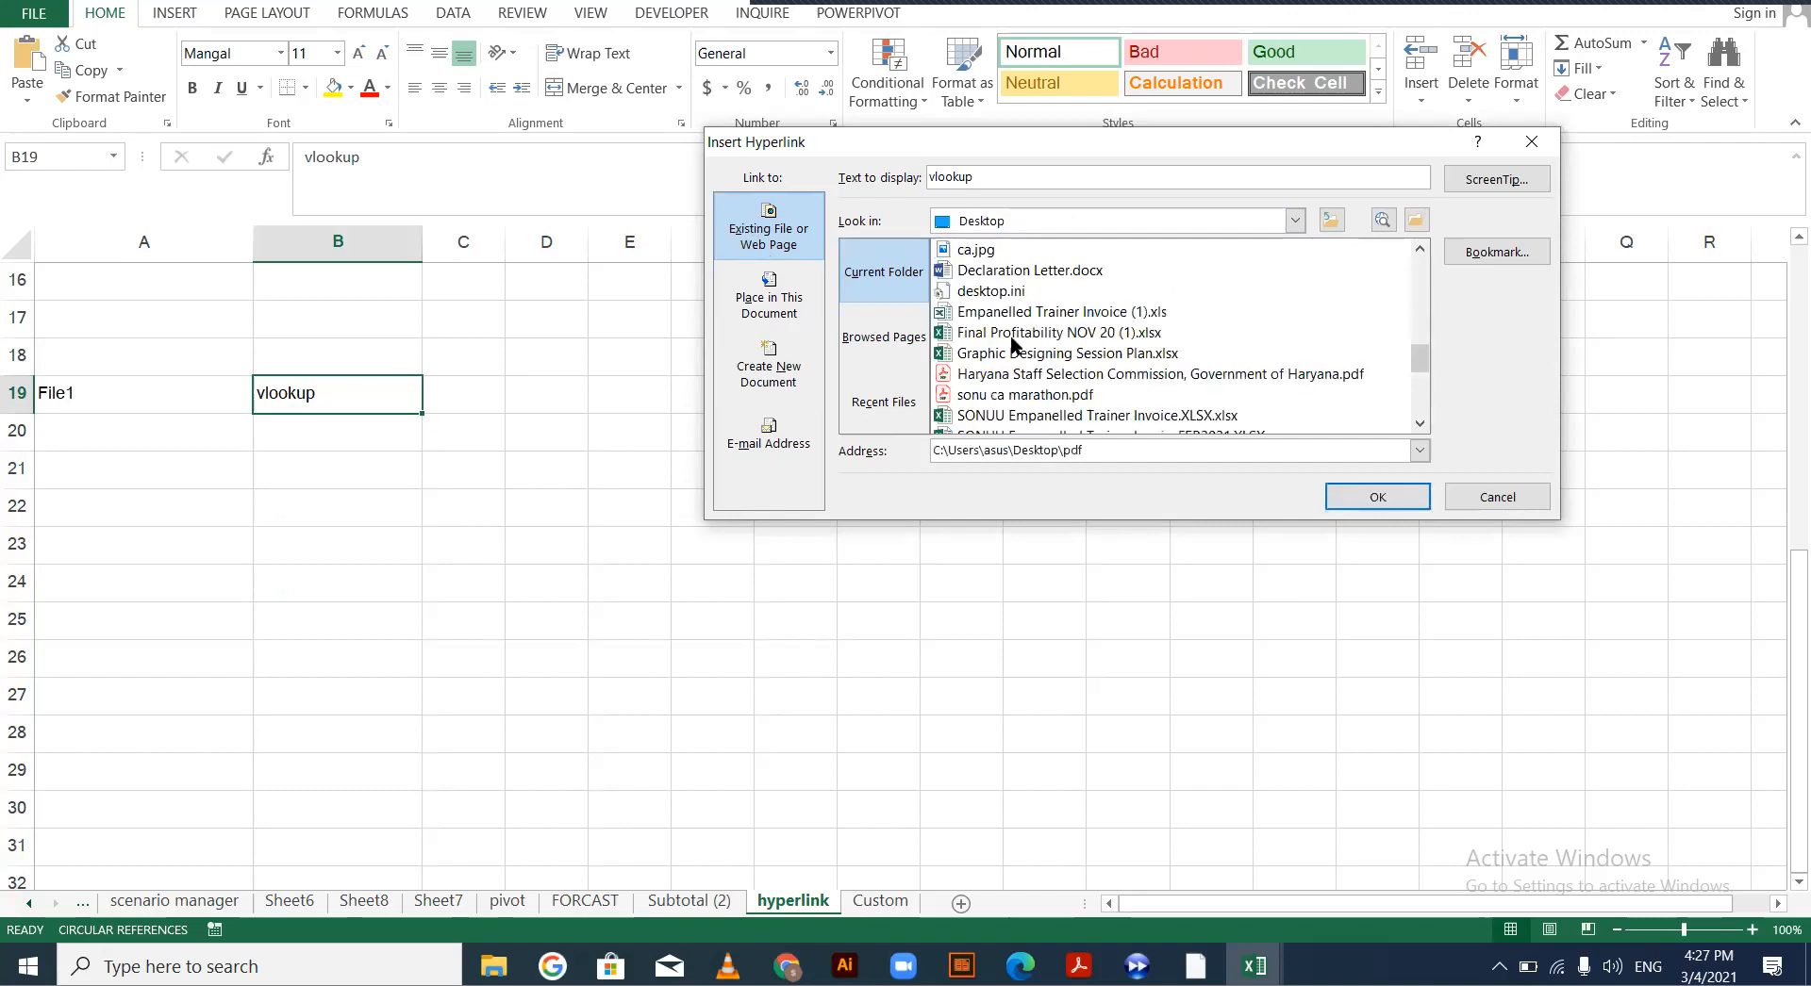
scroll(1012, 339, "down", 3)
left_click(1005, 313)
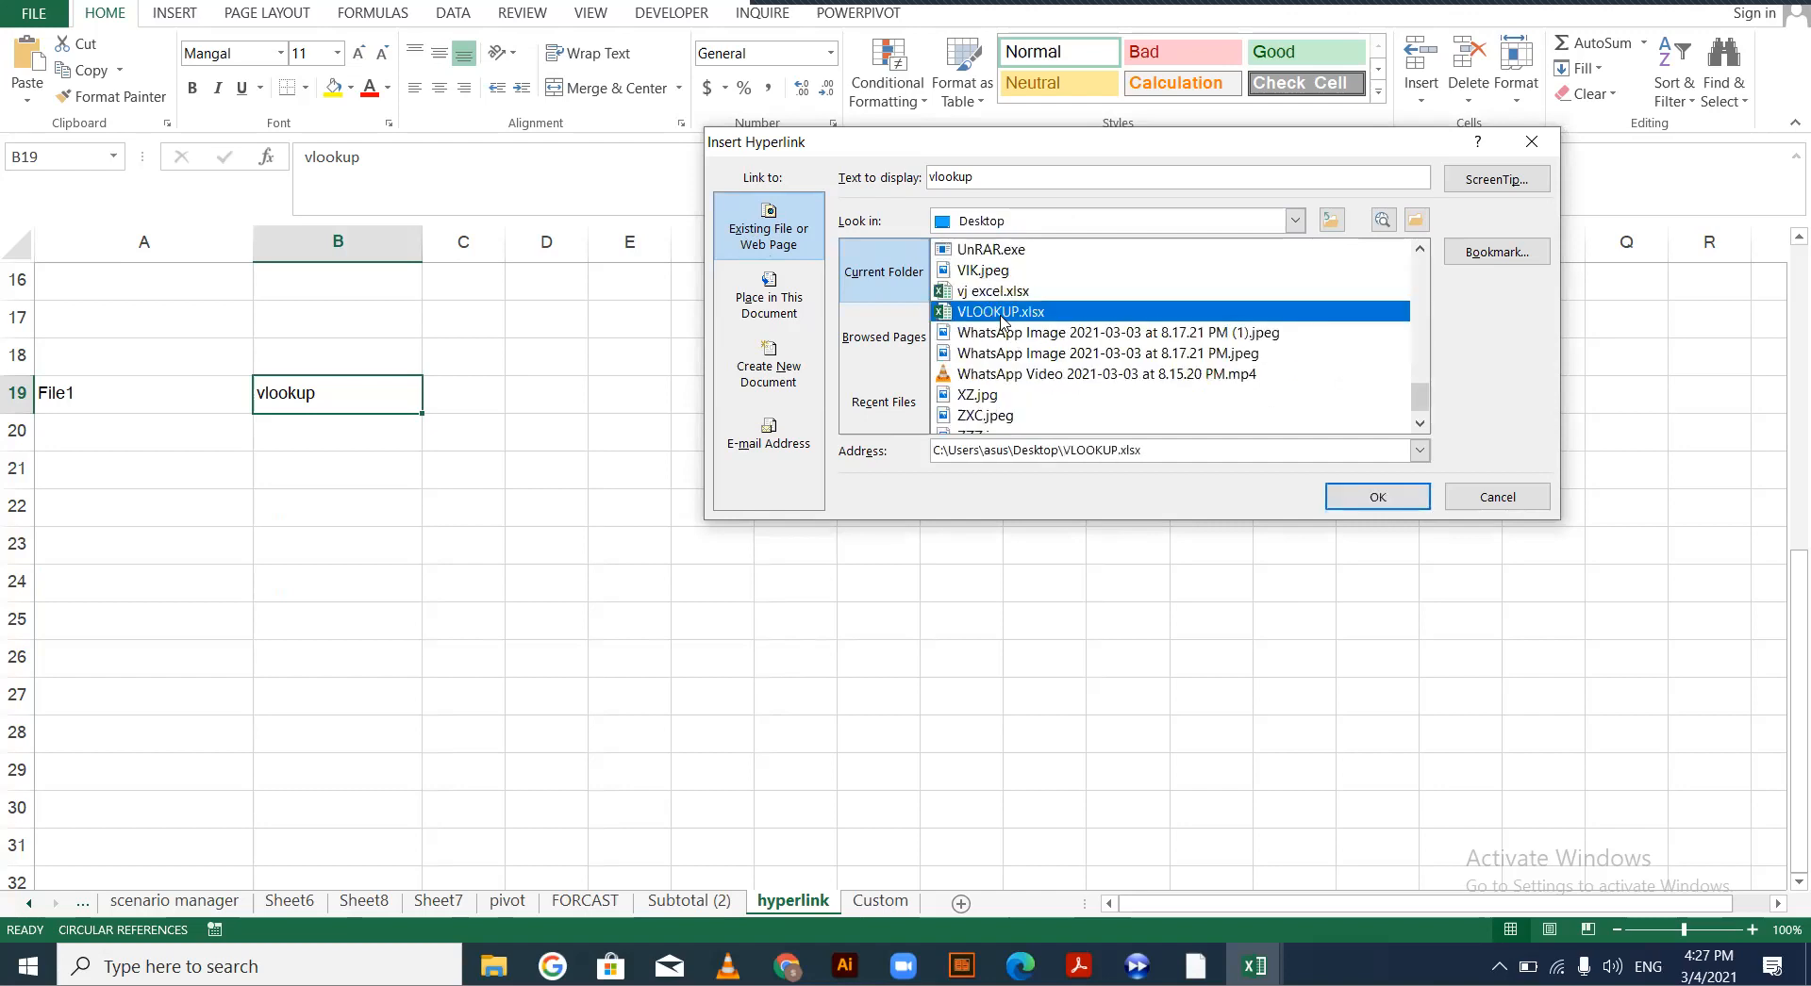
left_click(1369, 500)
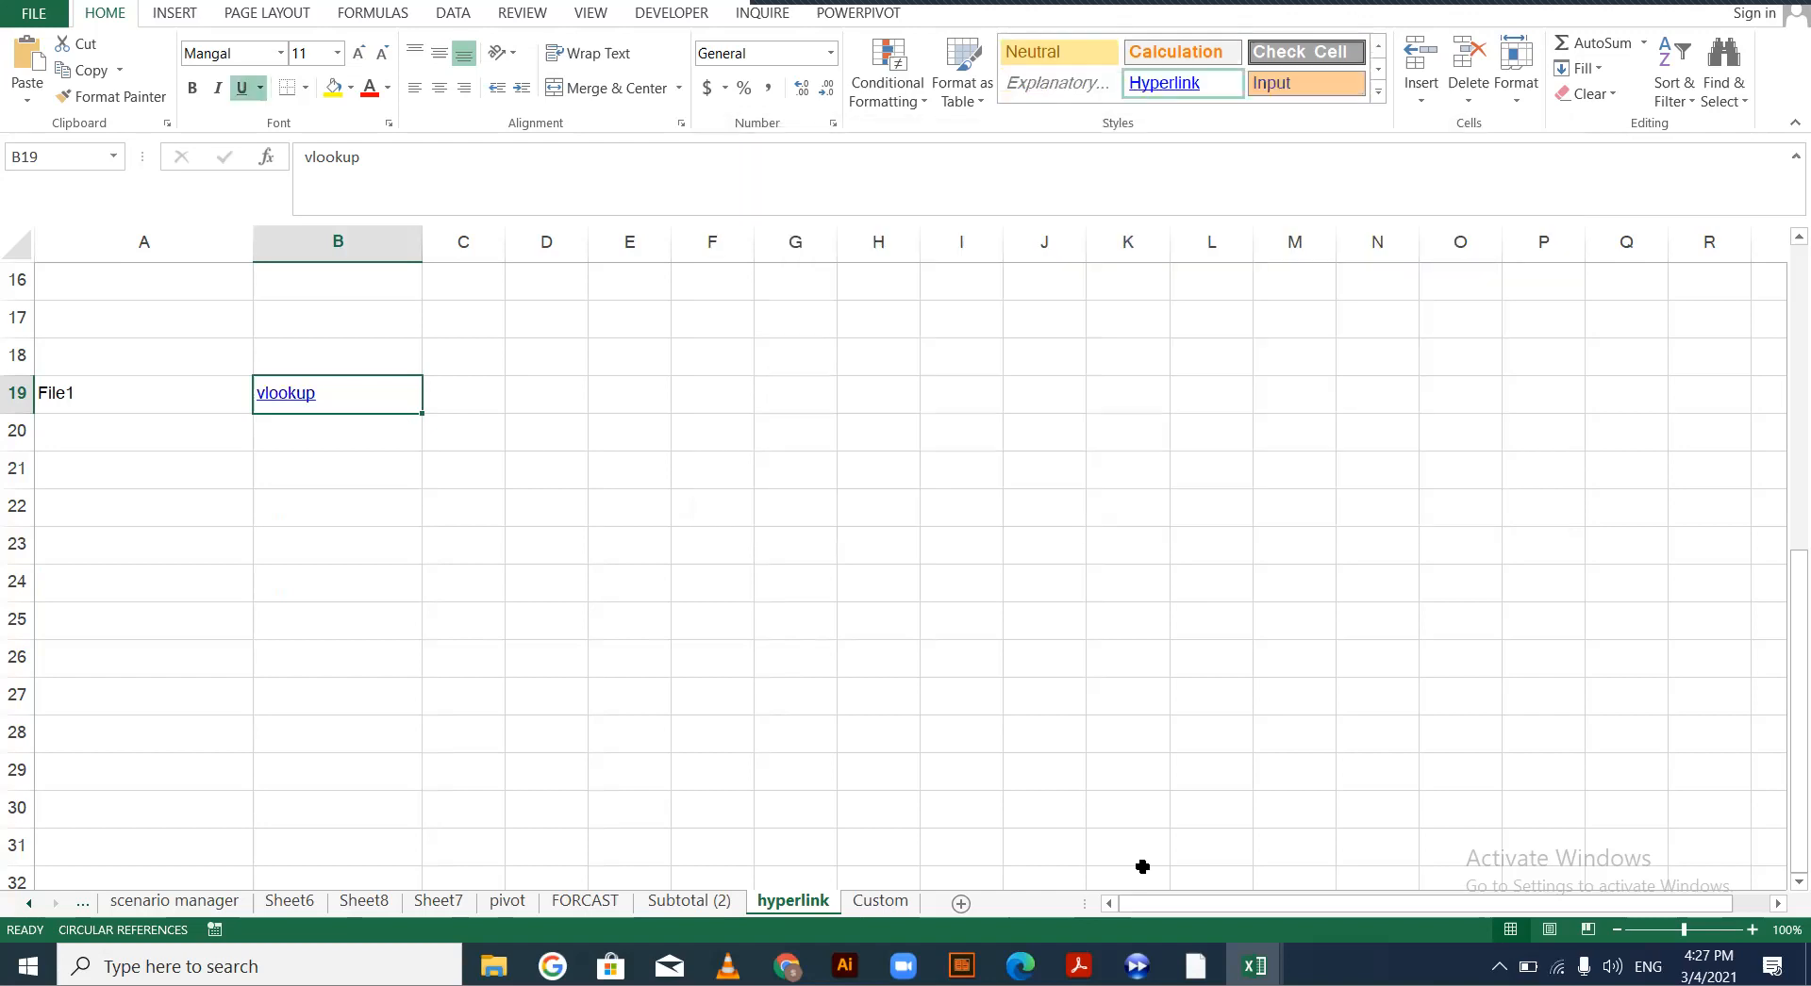
Close the first of the two open DAY1 workbook windows and switch to the remaining one
left_click(286, 394)
mouse_move(1253, 966)
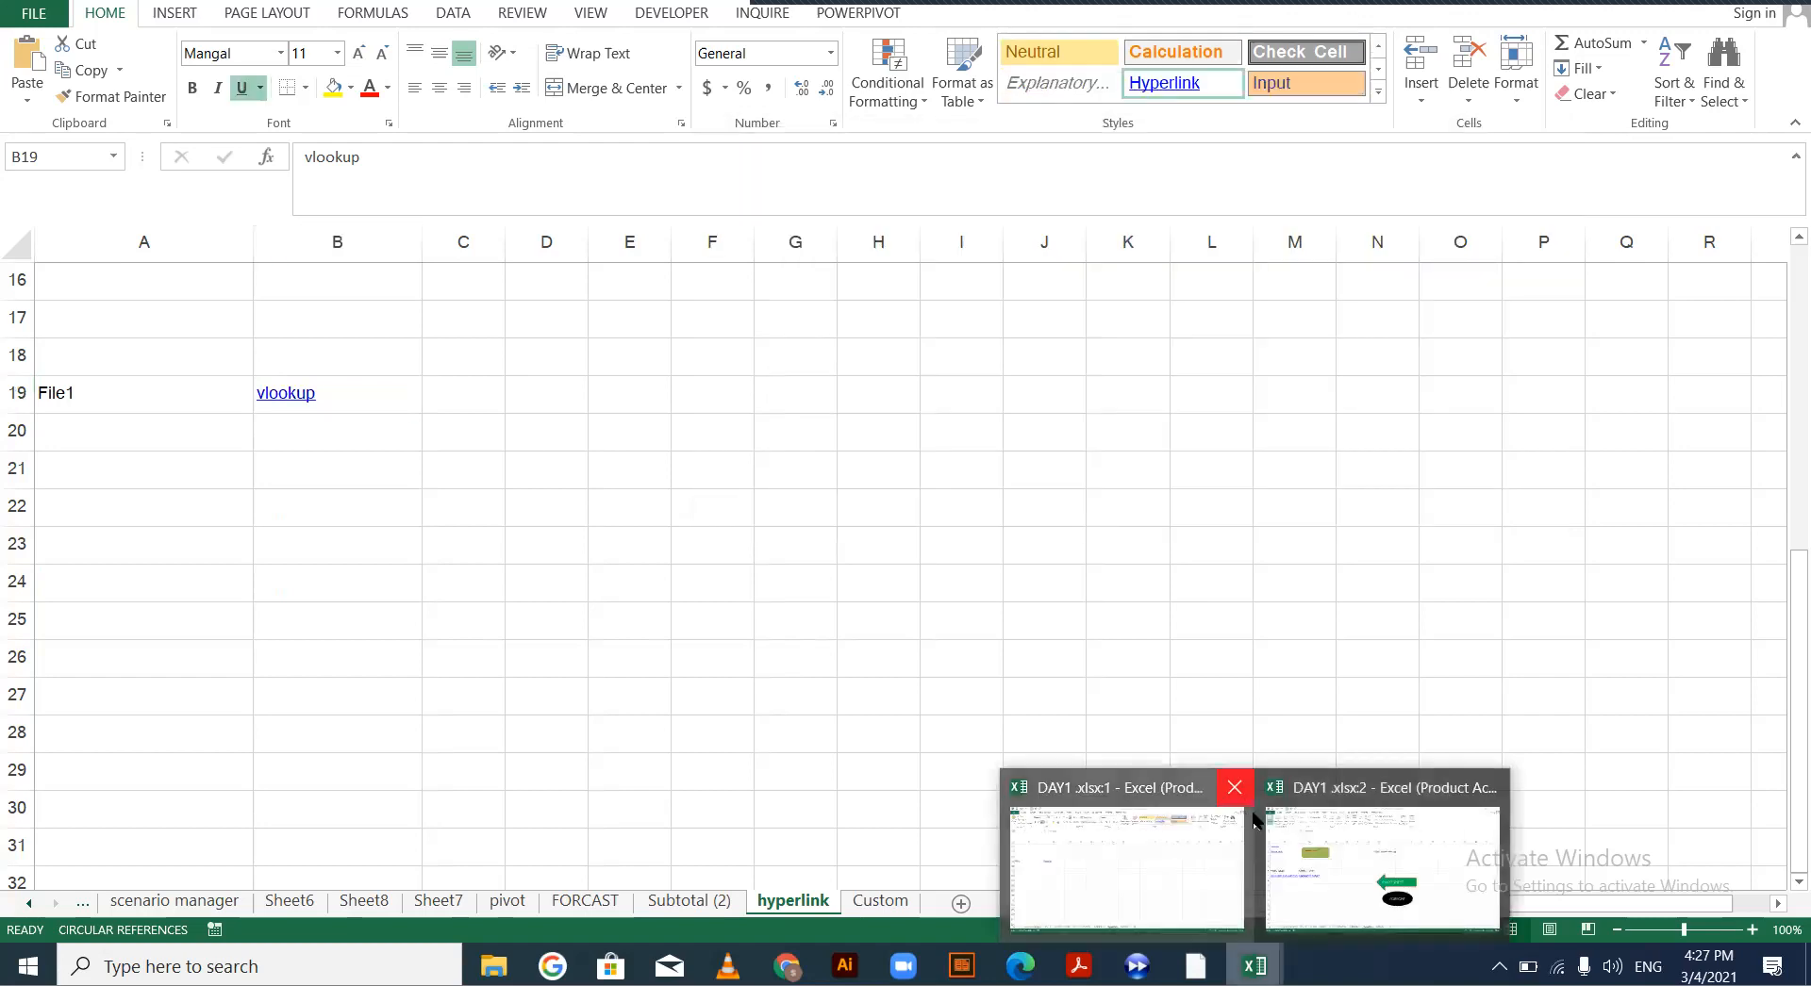
left_click(1234, 787)
left_click(1254, 858)
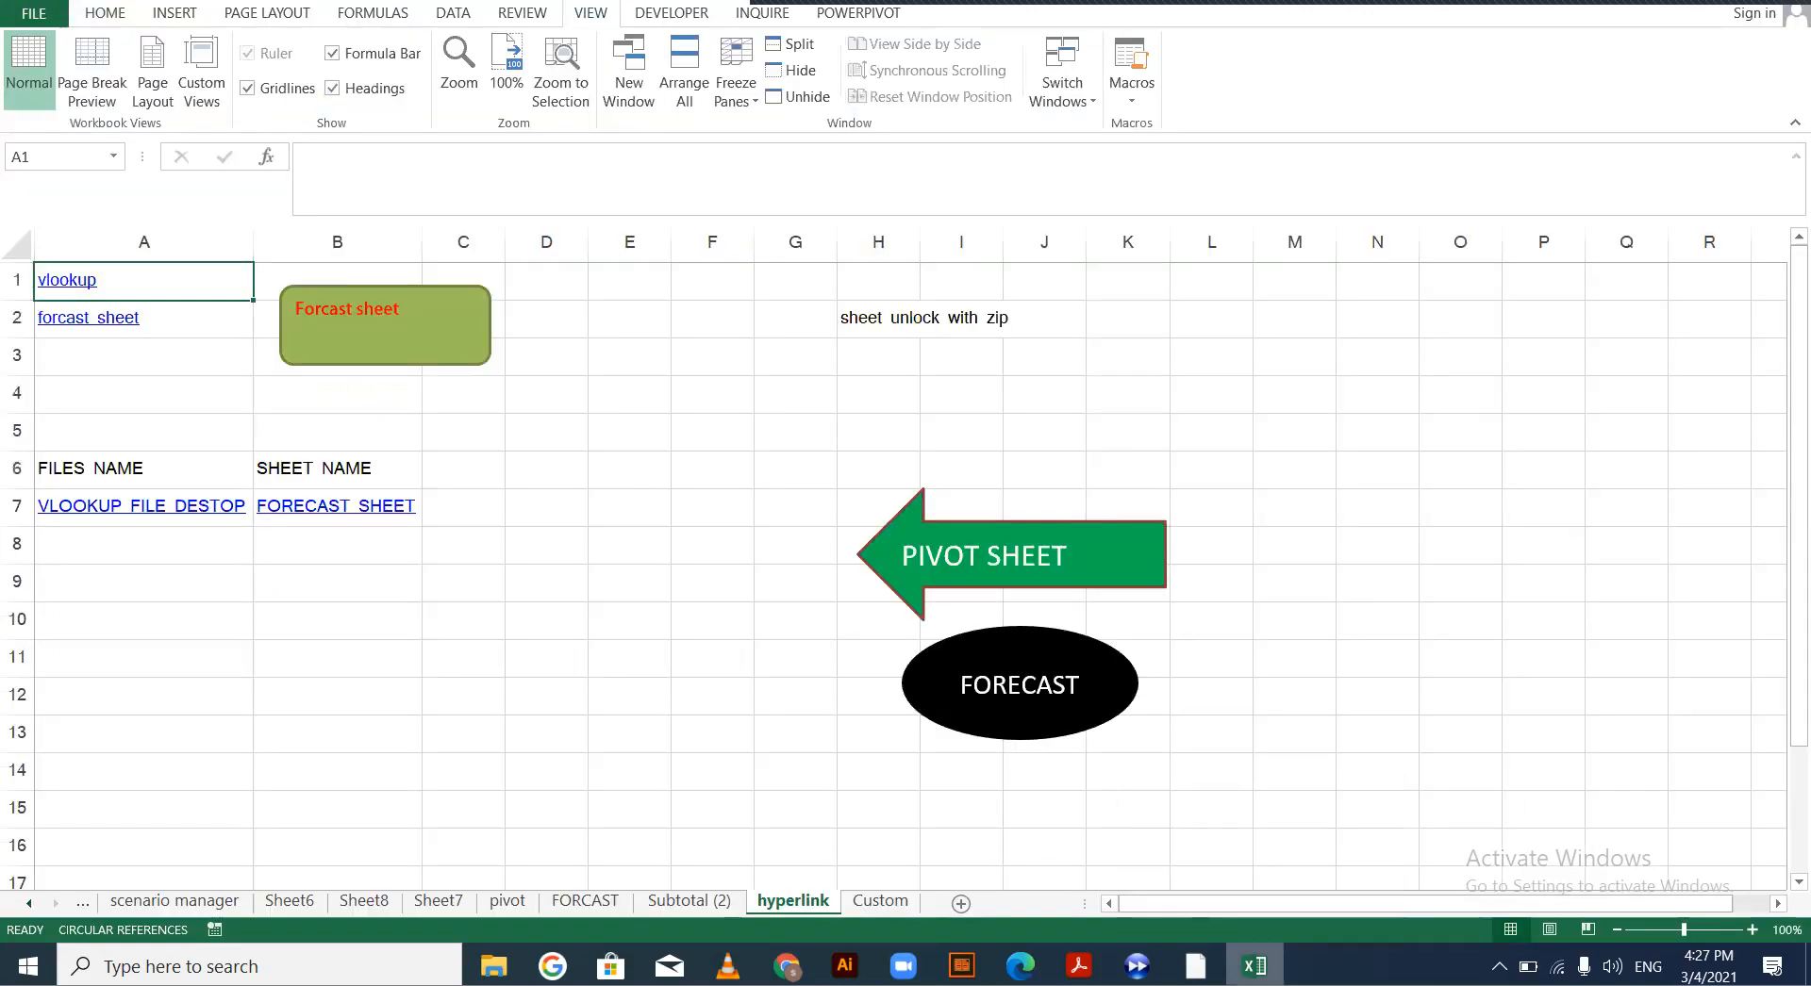
Follow the vlookup link in B19 to test it, and close the opened VLOOKUP.xlsx workbook to return to DAY1
left_click(618, 620)
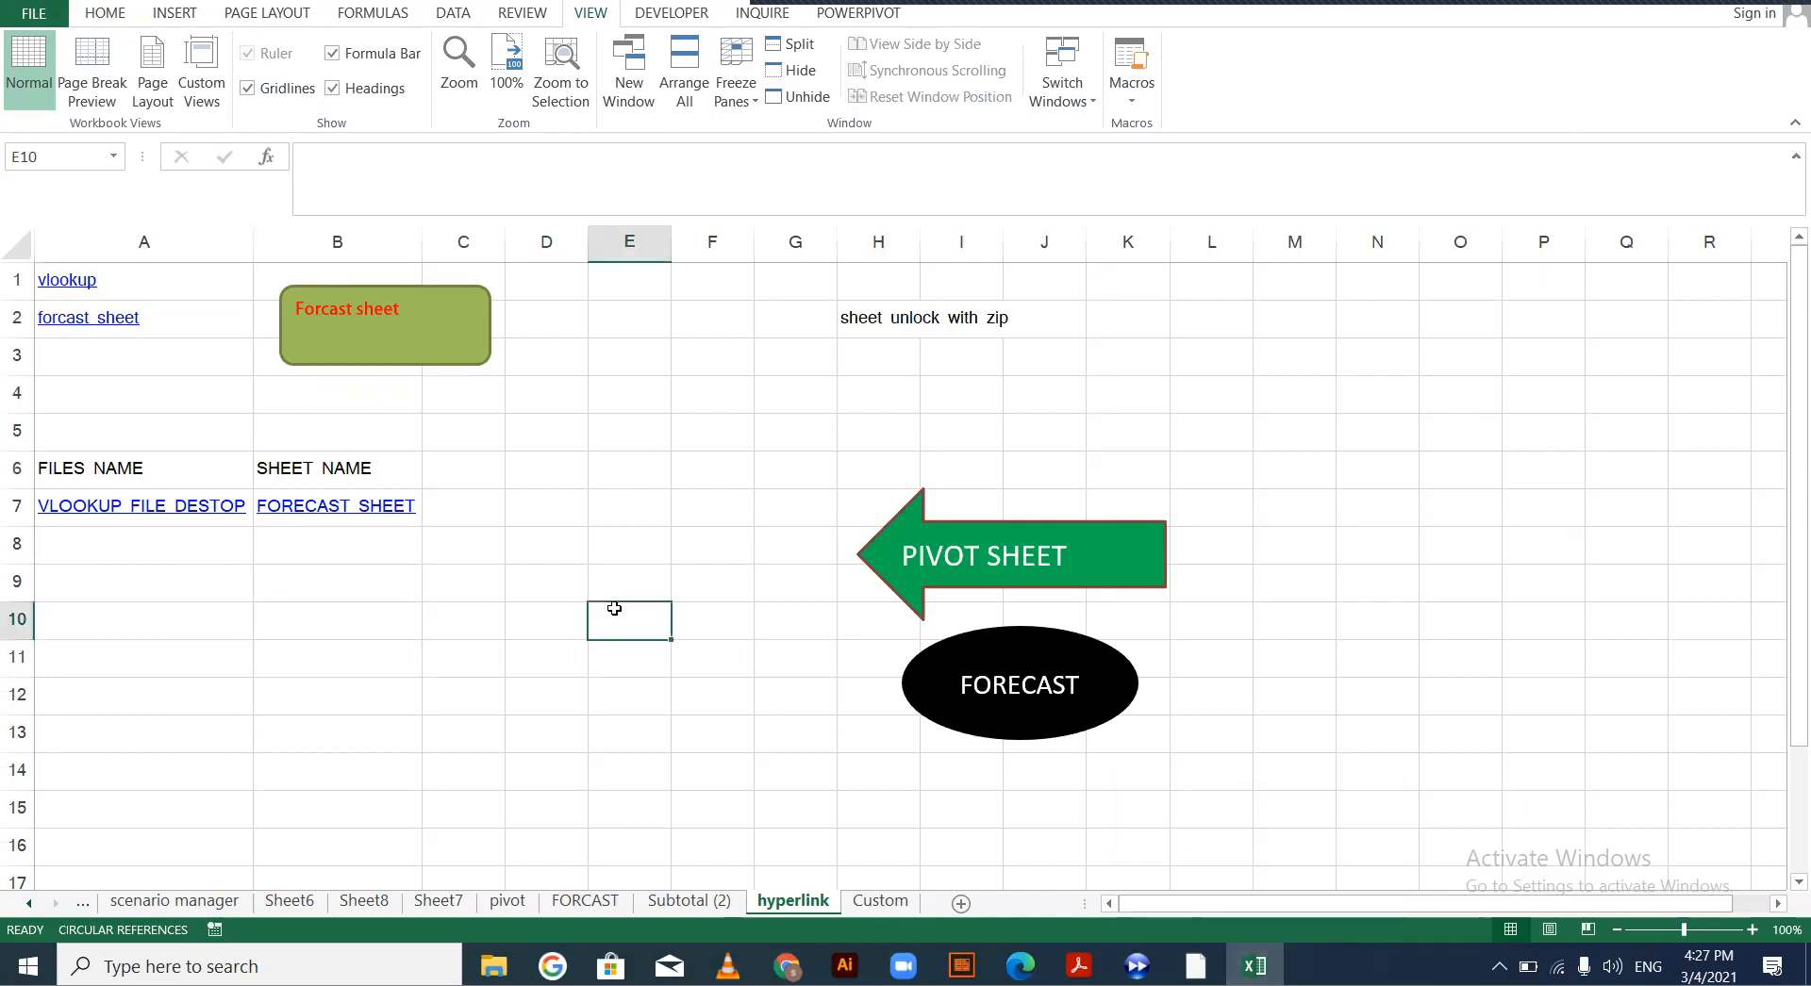
scroll(308, 578, "down", 4)
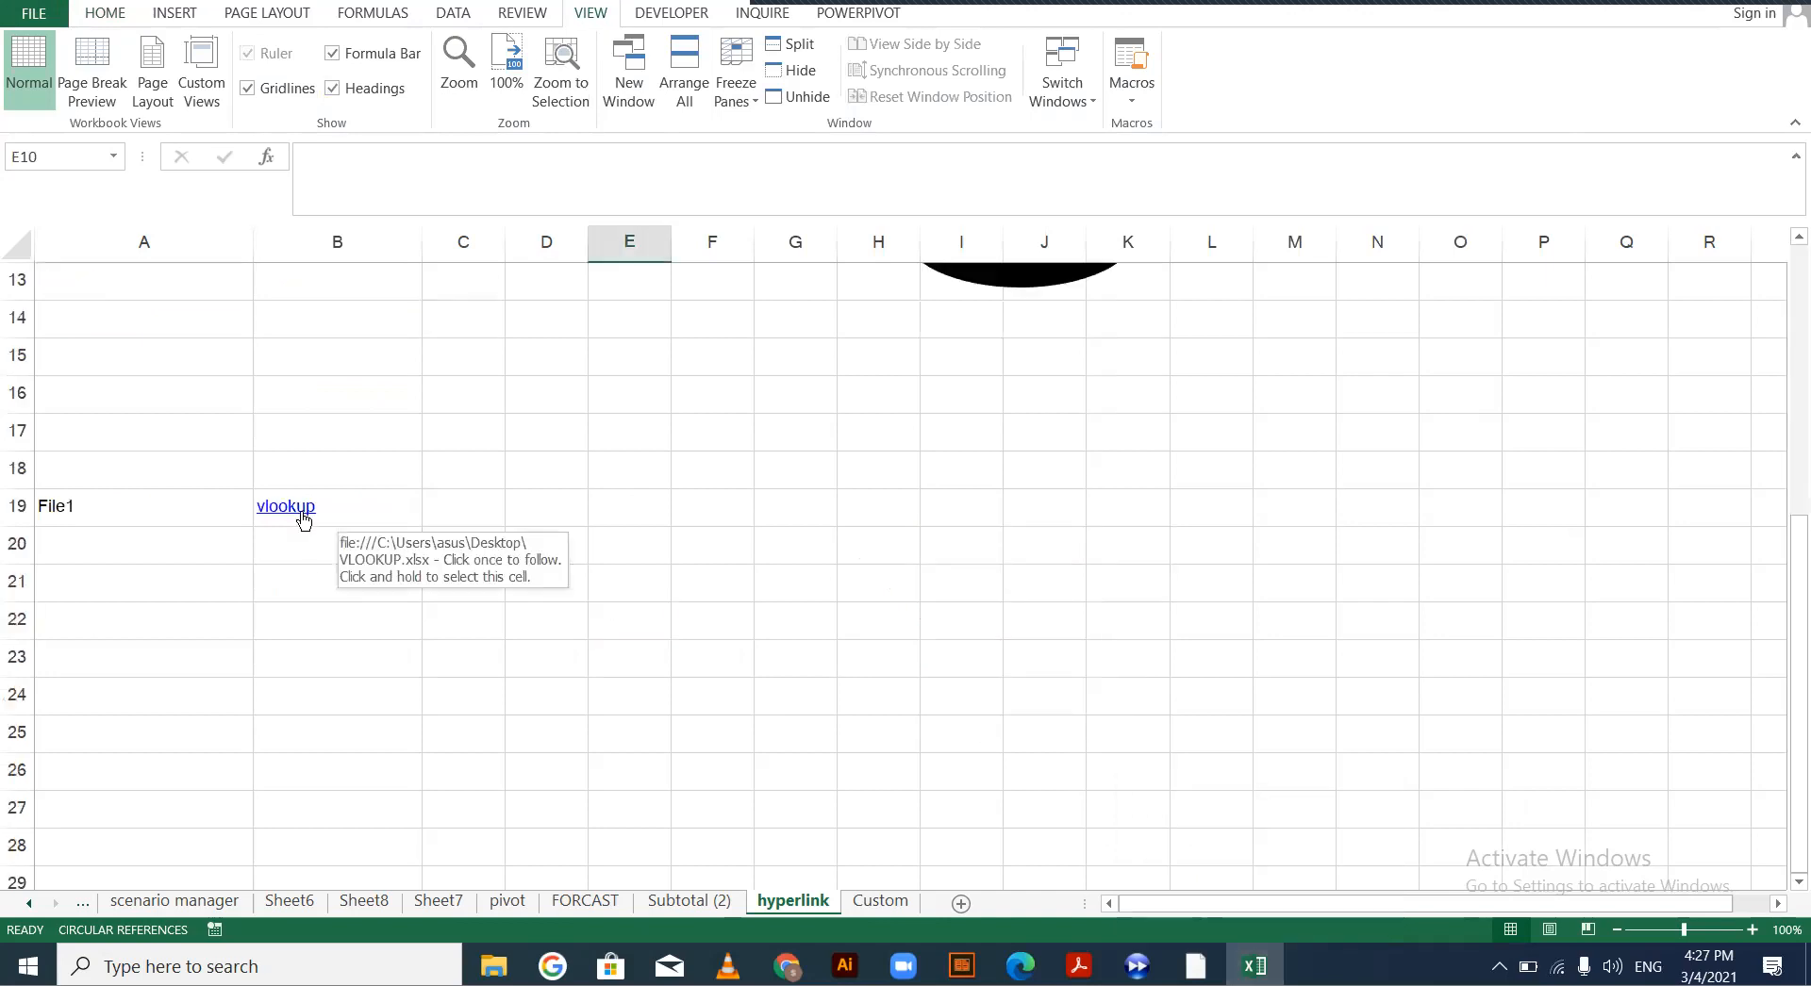
left_click(302, 510)
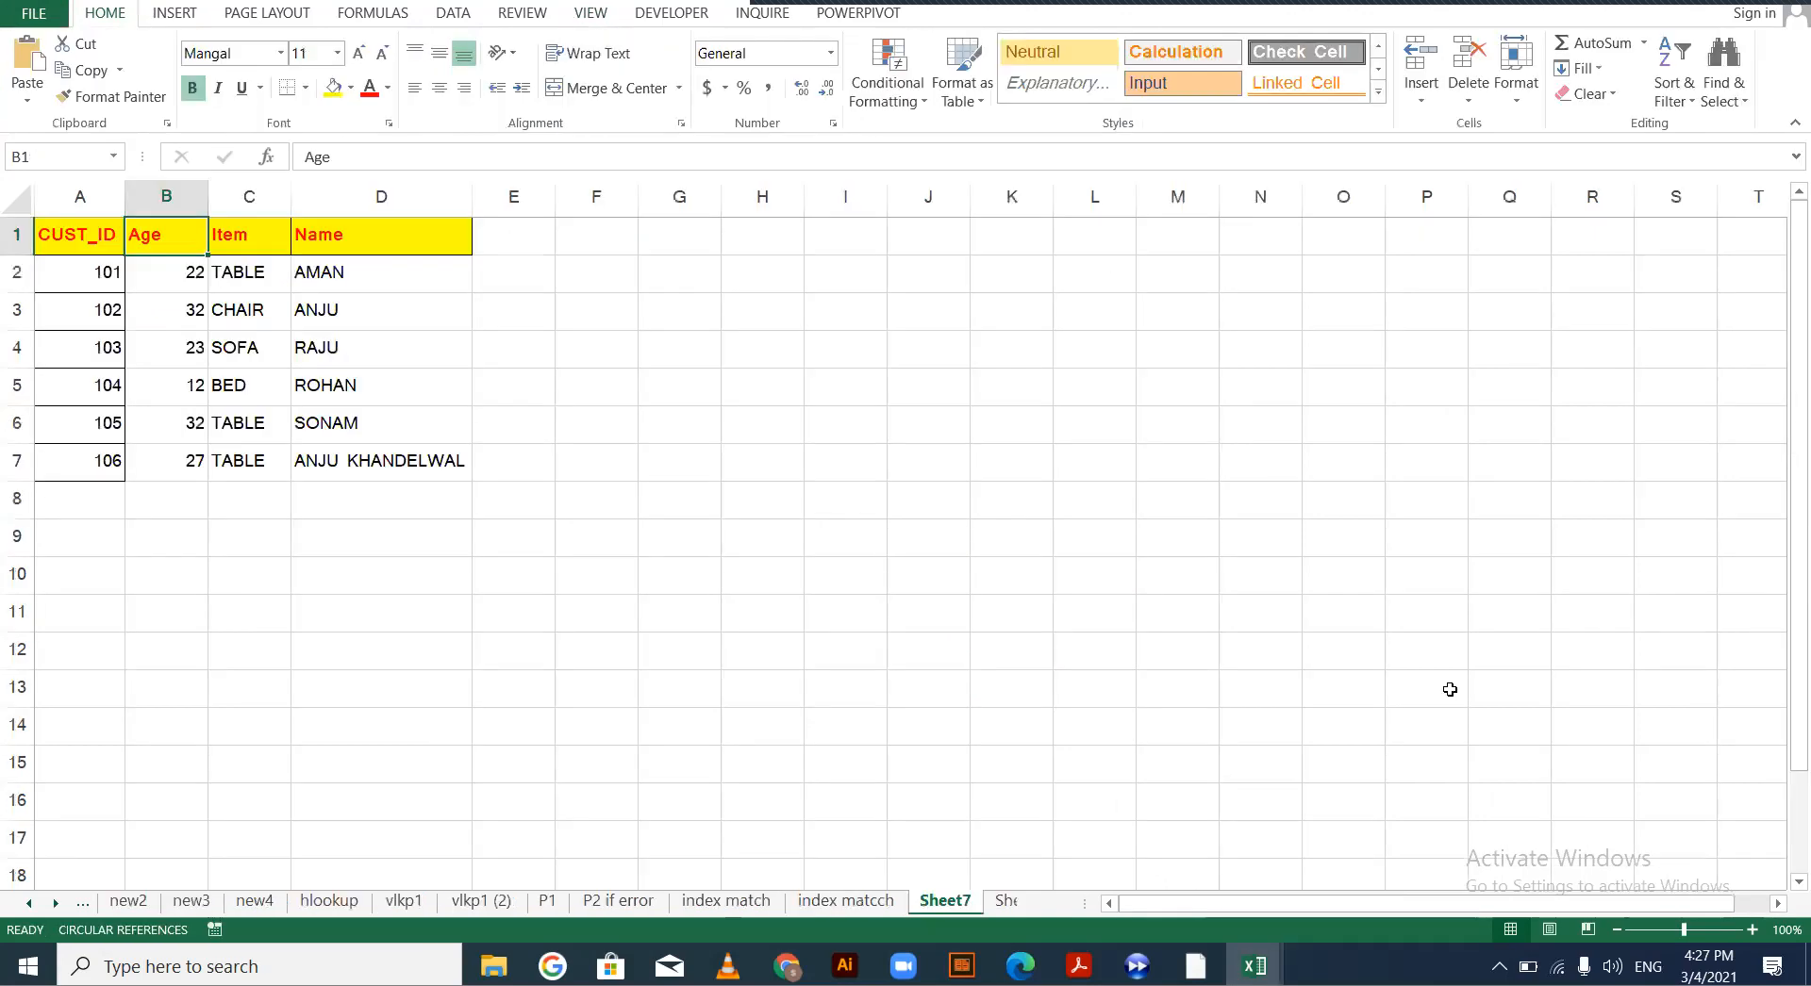
mouse_move(1255, 965)
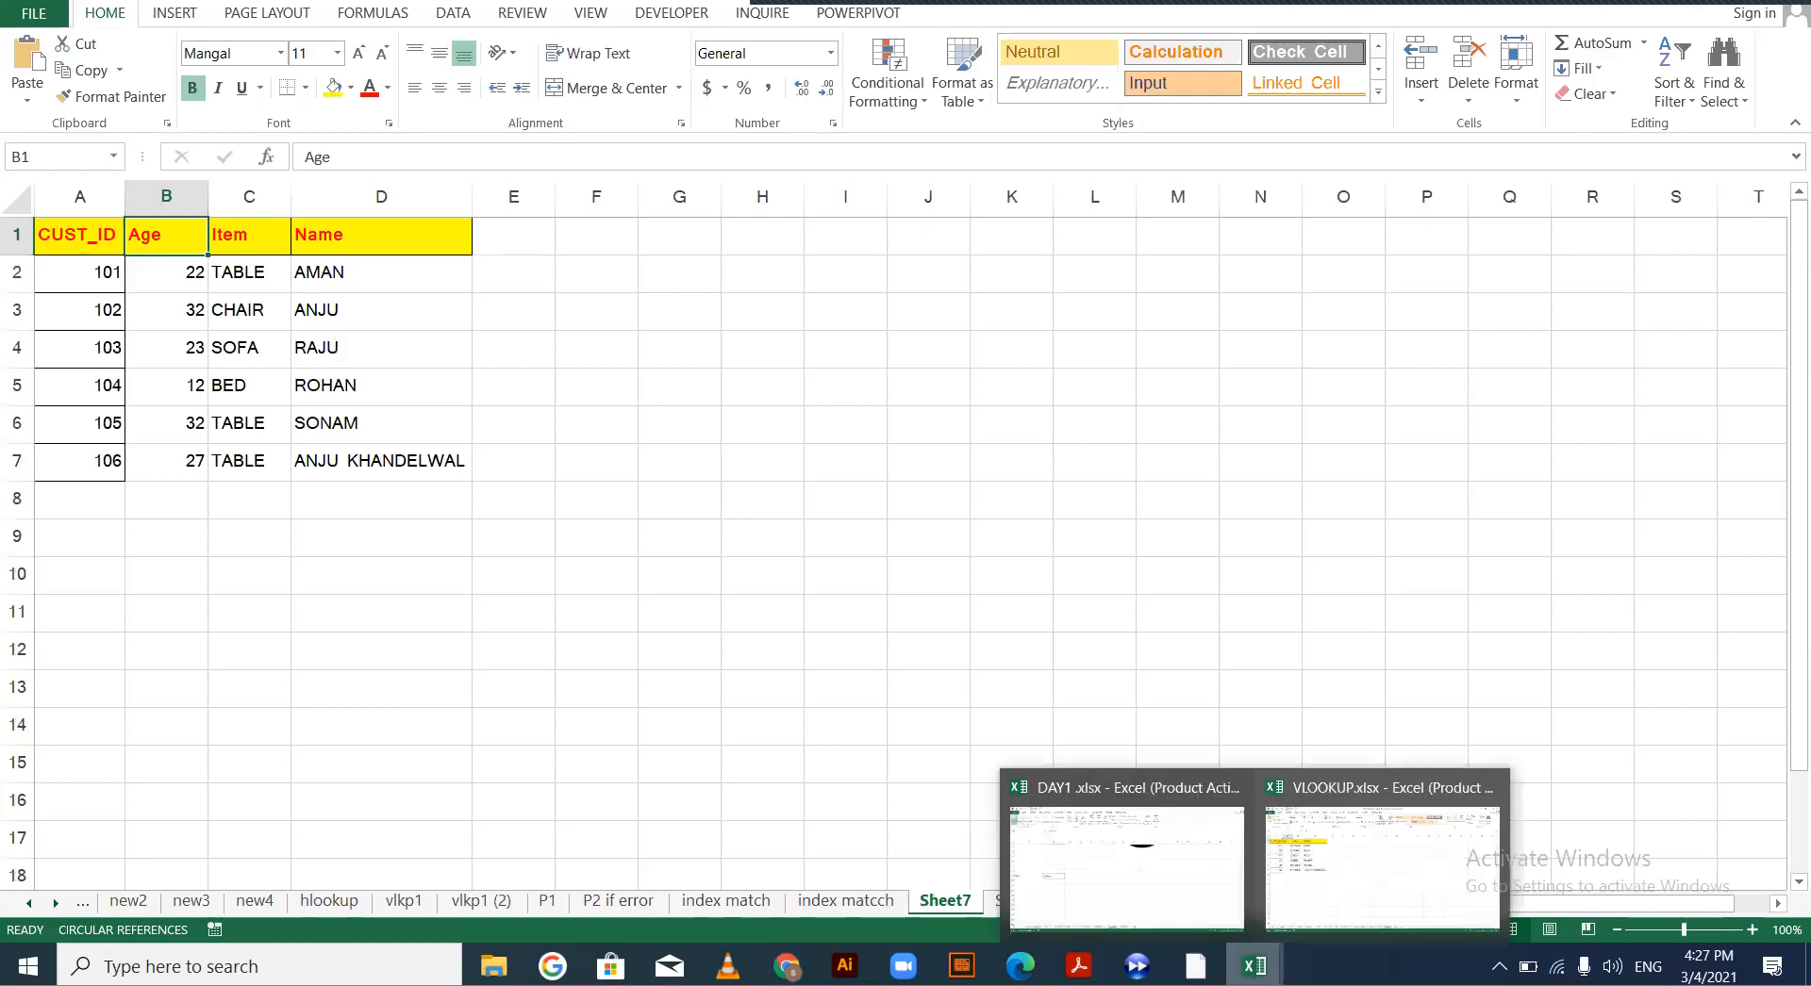
left_click(1490, 787)
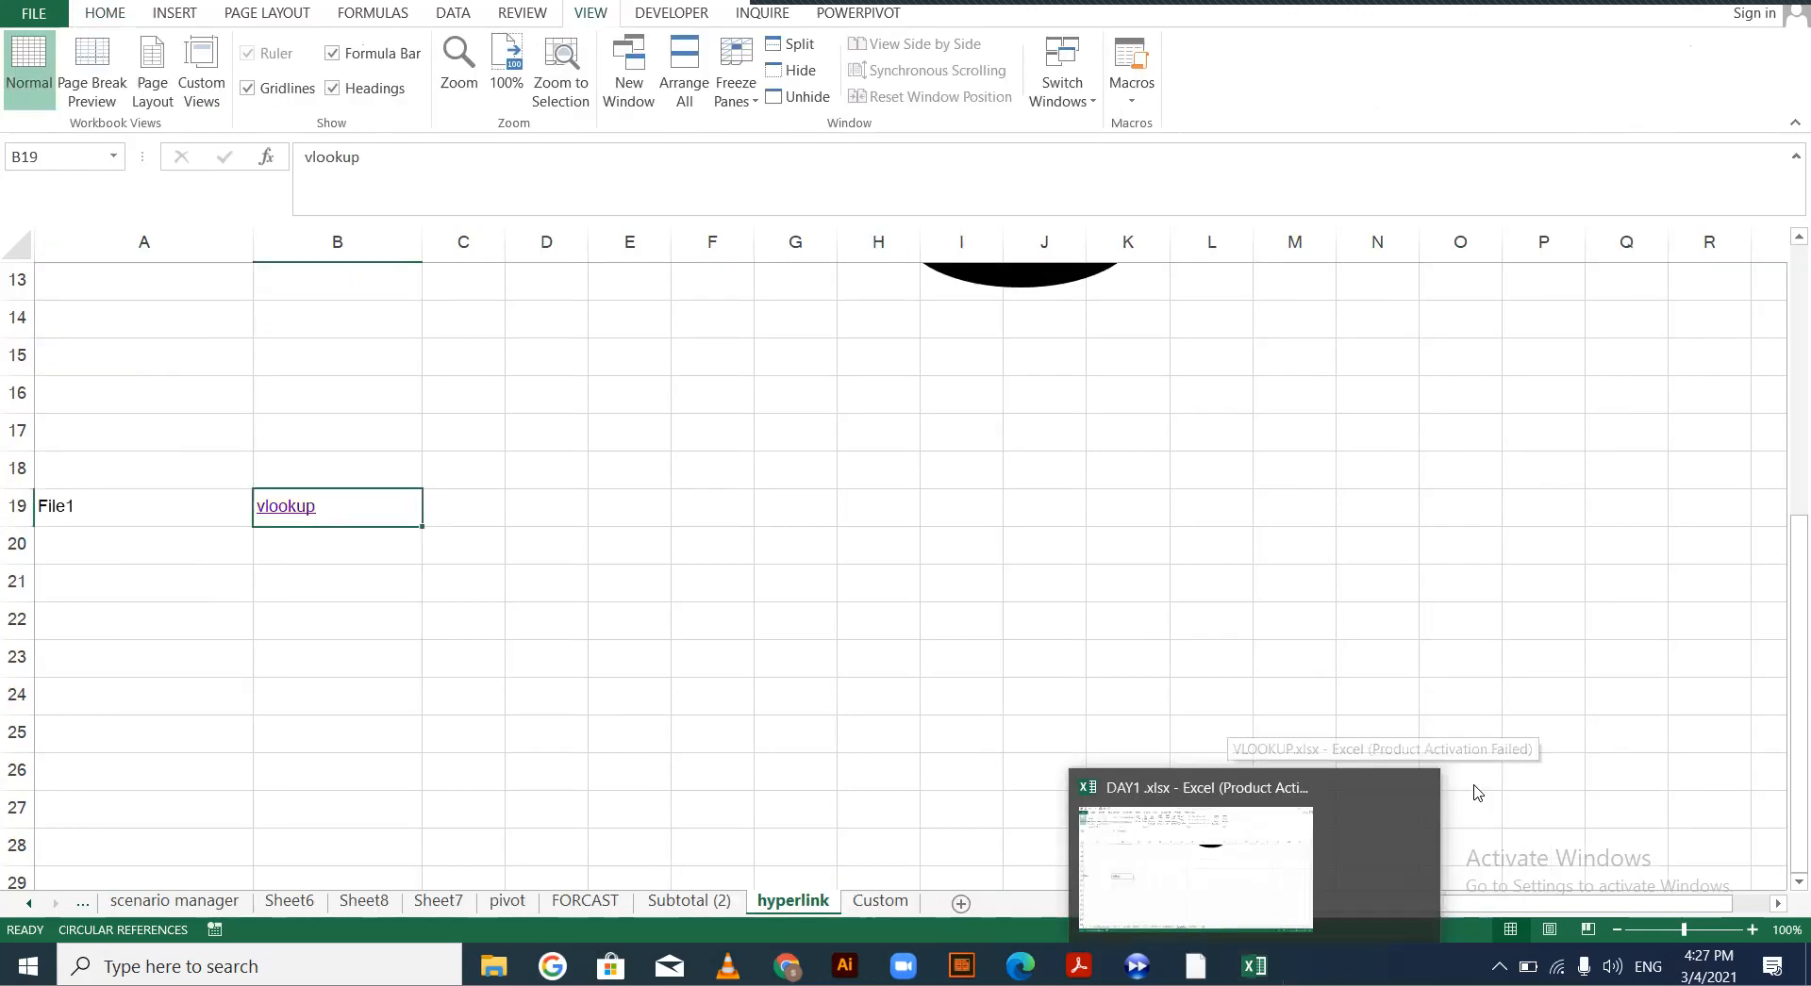
left_click(300, 508)
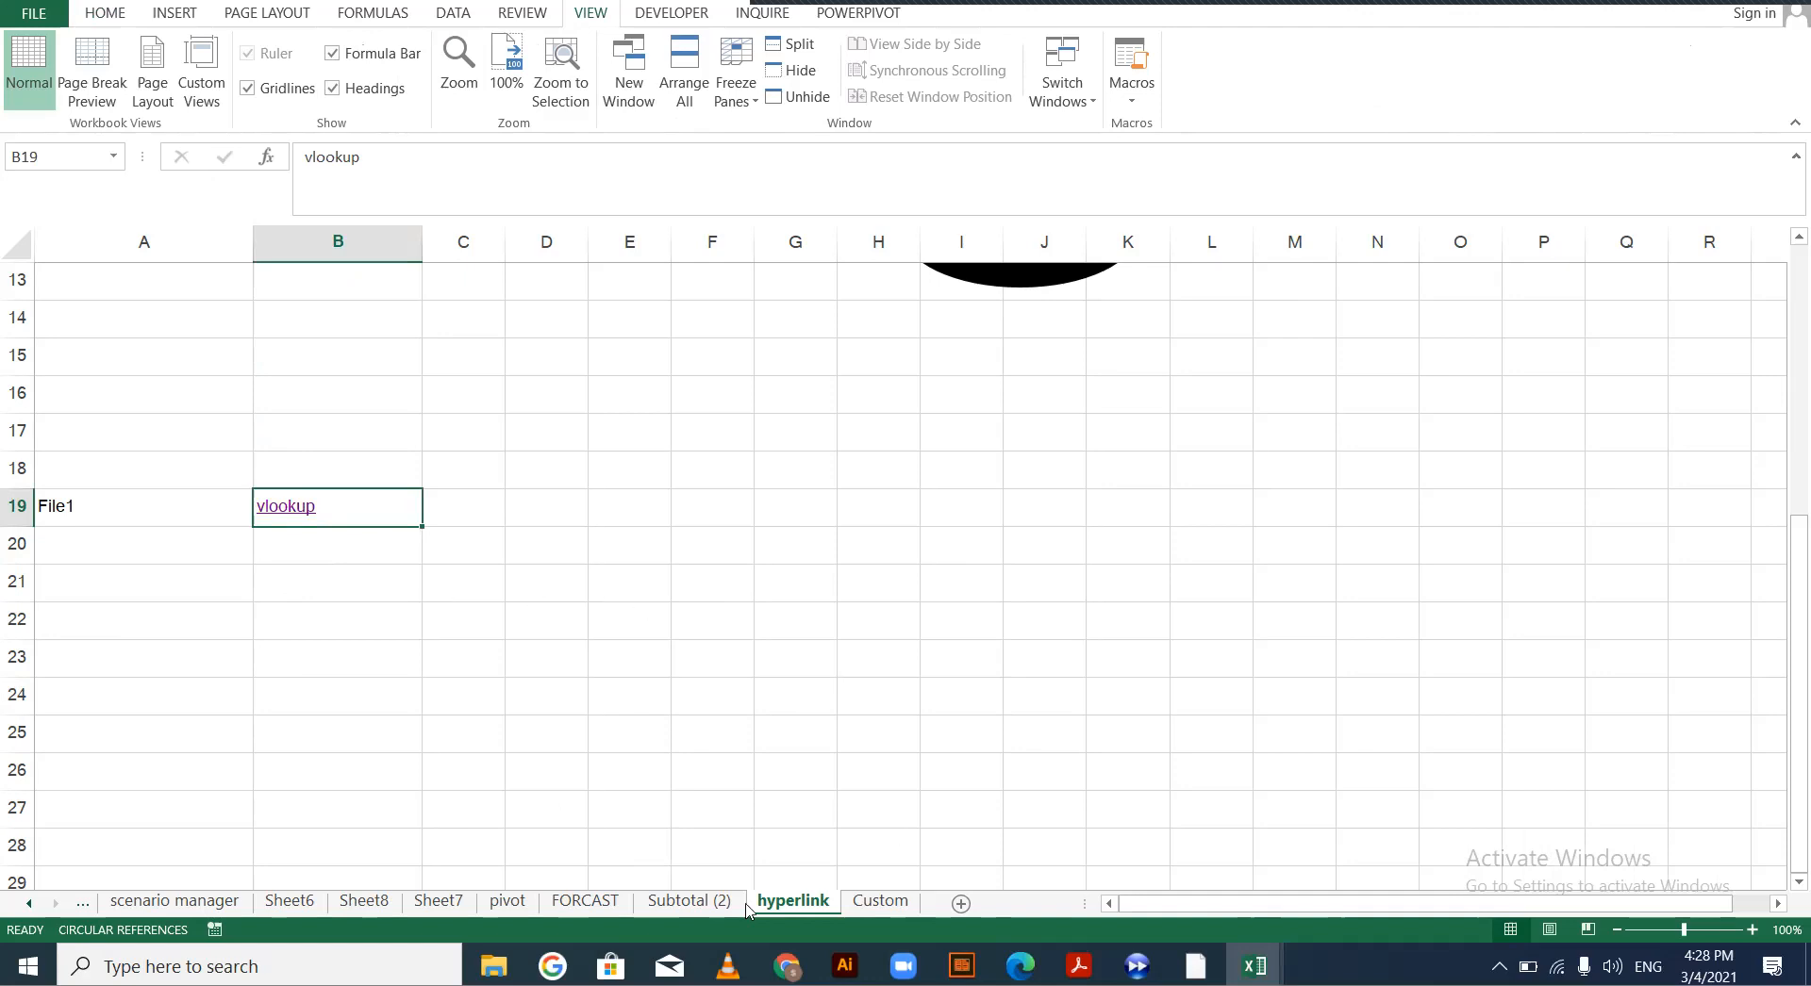
Enter sheet name in cell A20 and FORECAST in cell B20, below the File1 row
left_click(579, 903)
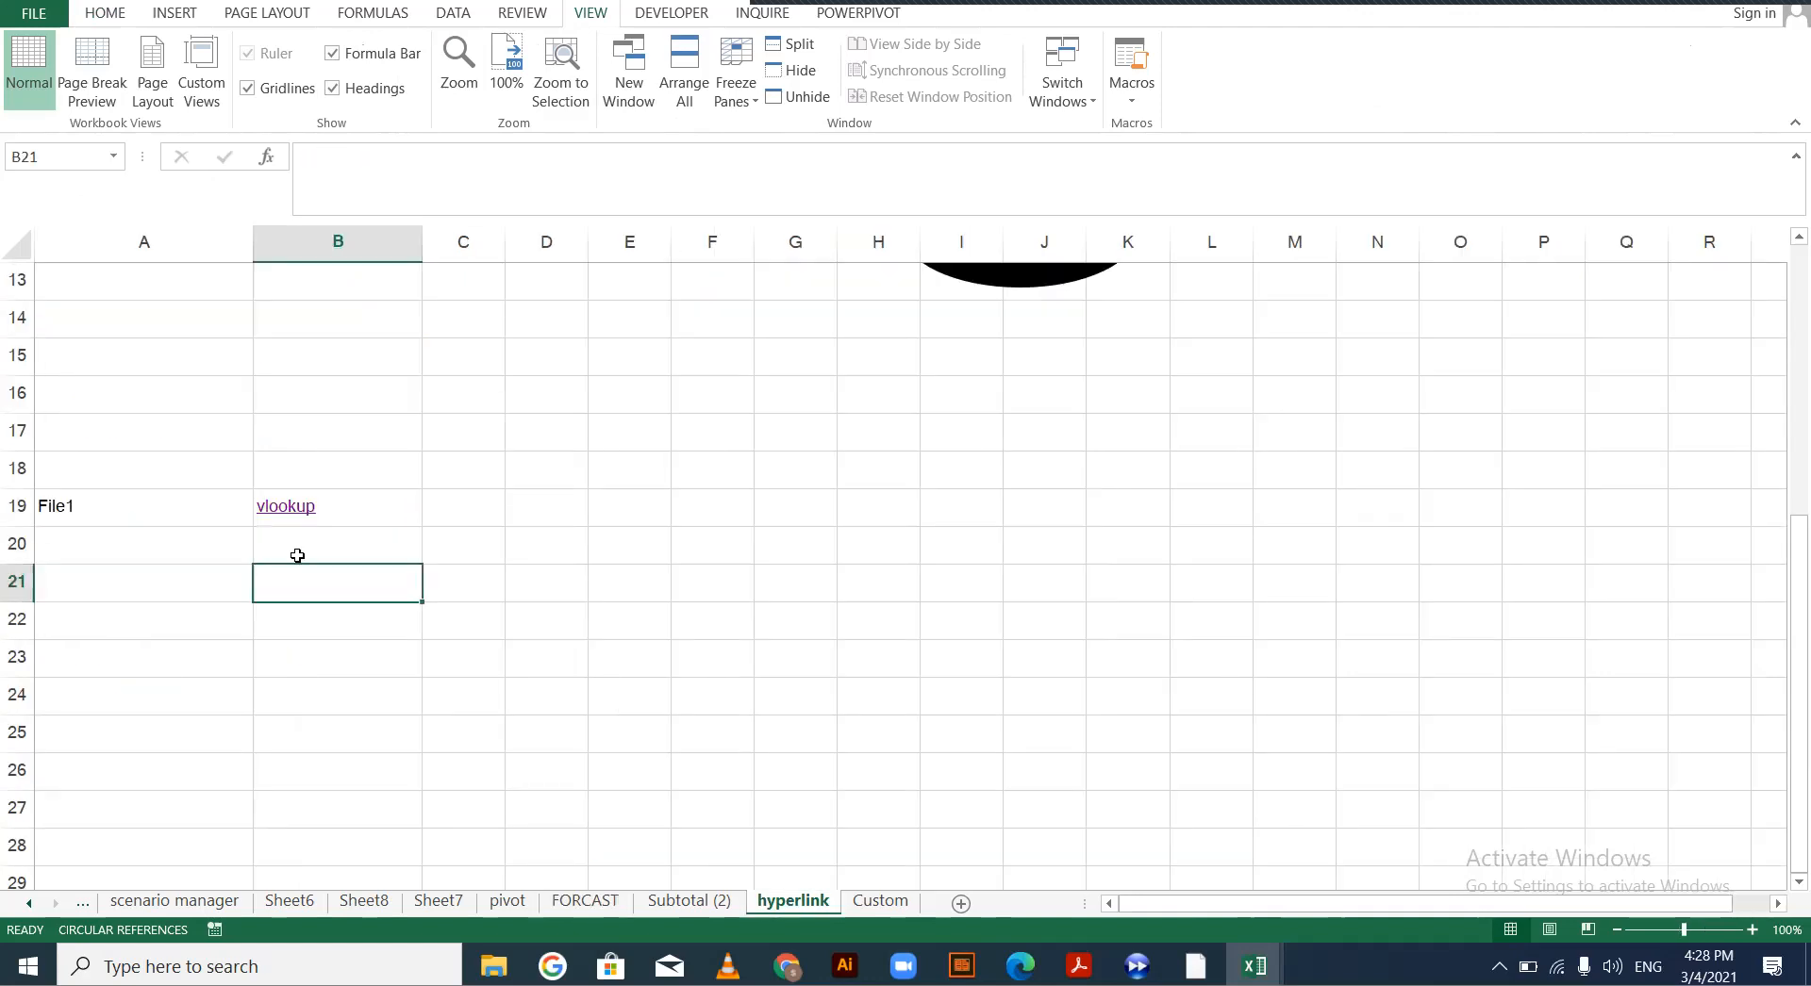
left_click(288, 547)
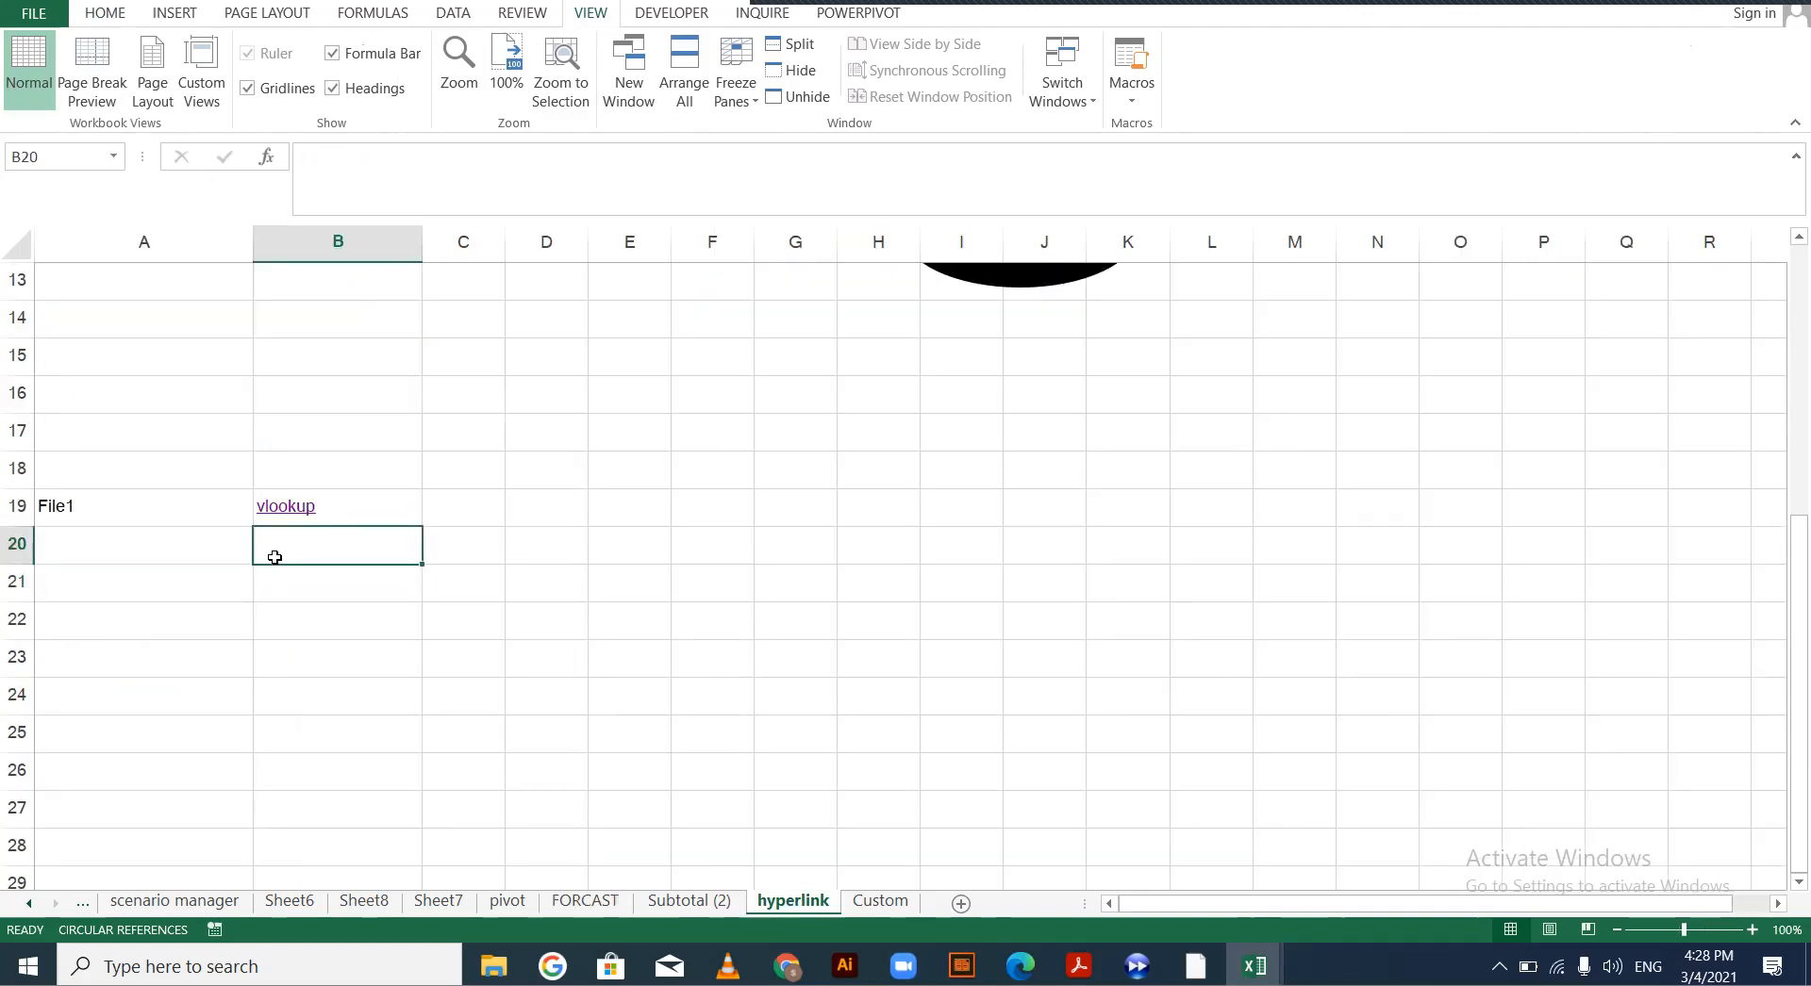
left_click(180, 536)
type("sh")
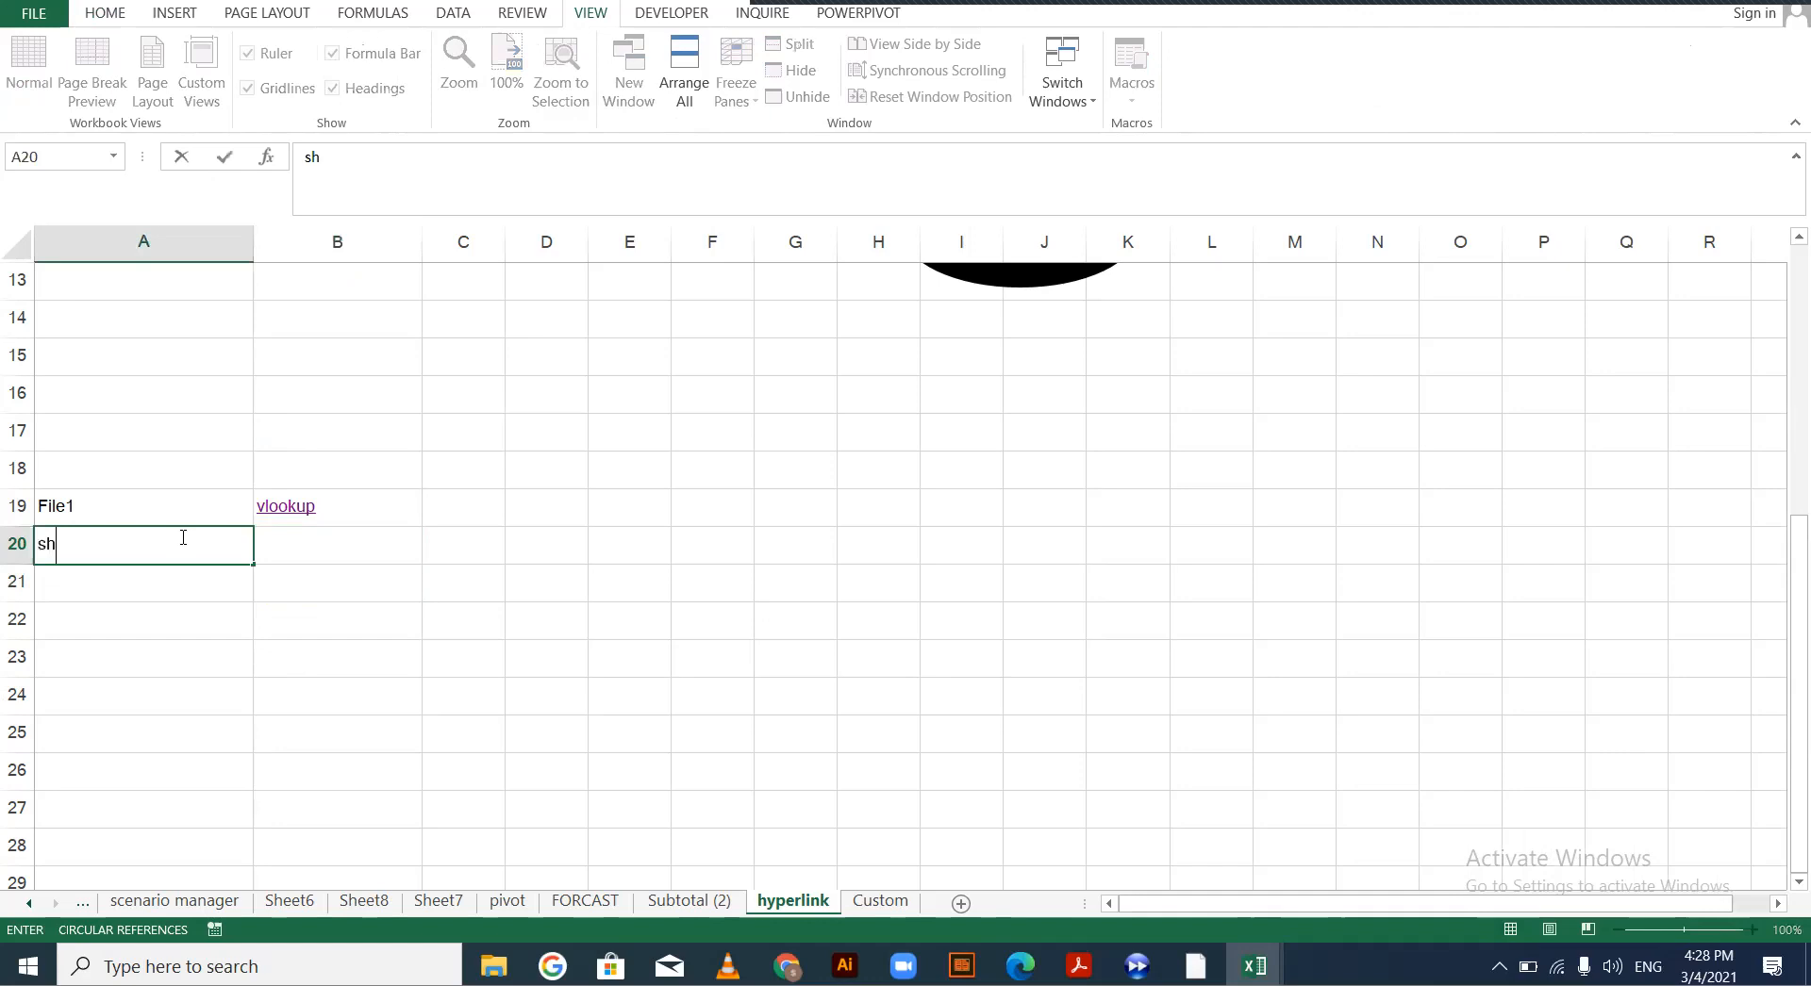
type("eet name")
key("Tab")
type("FR")
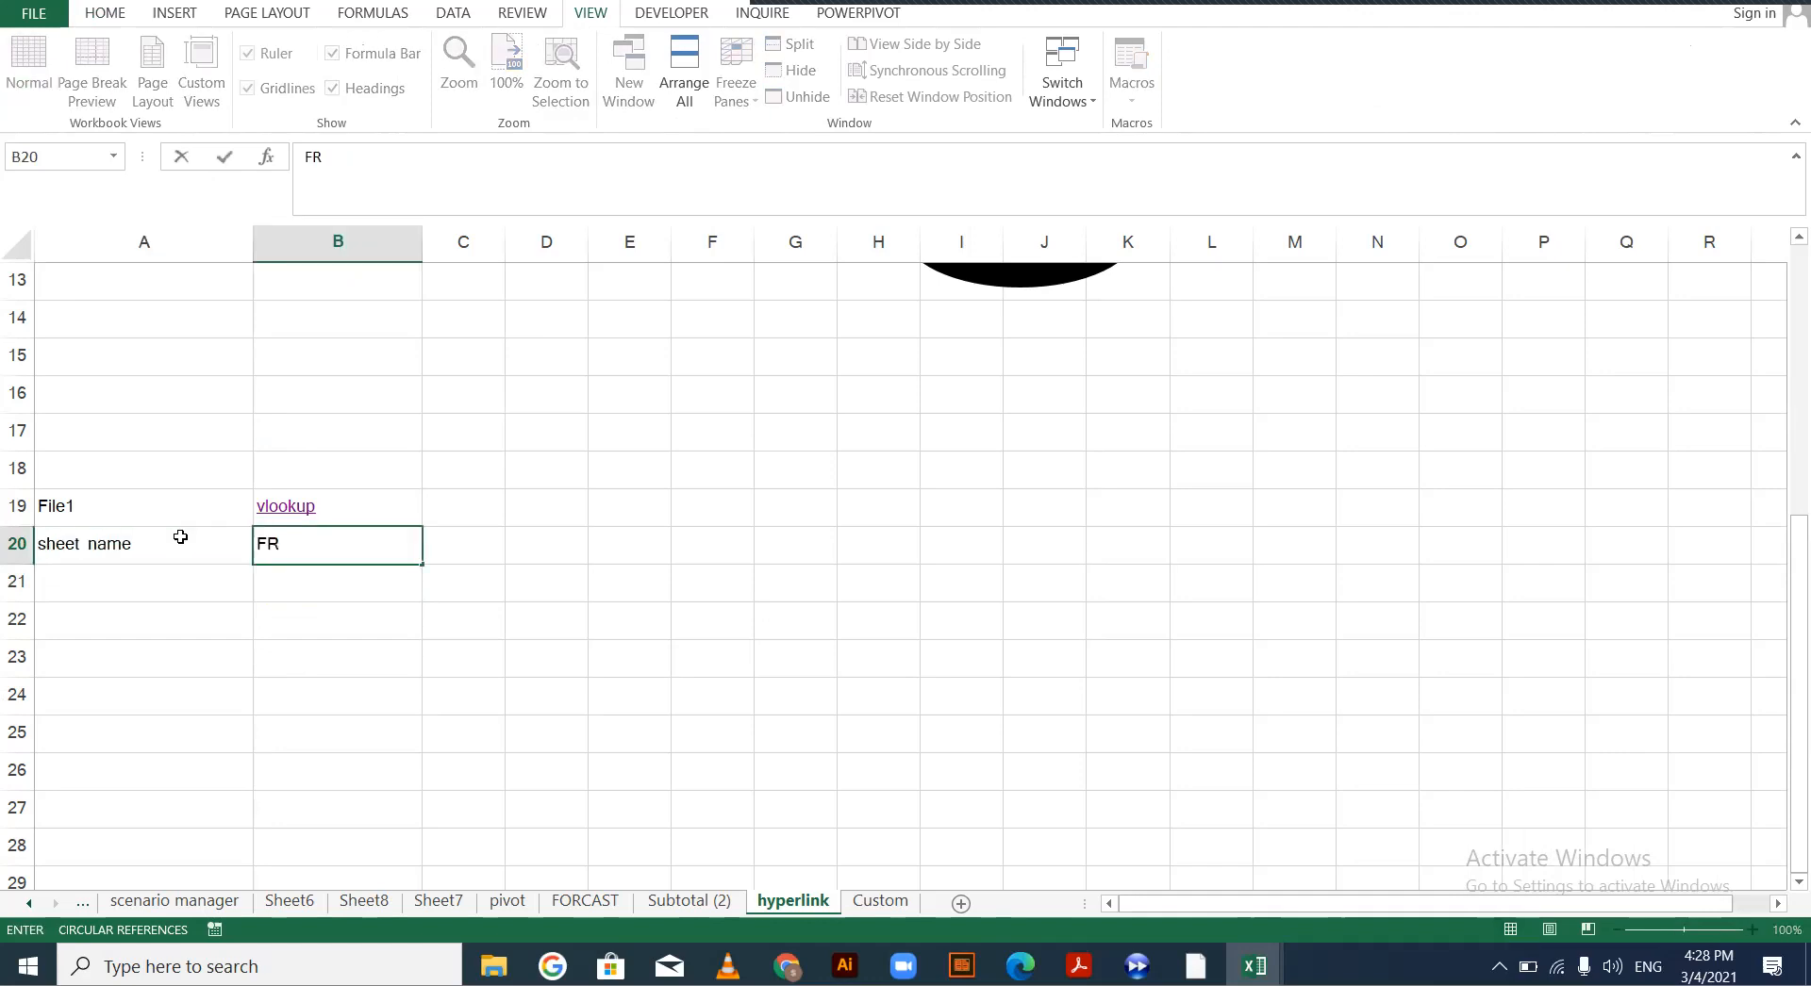
key("BackSpace")
type("ORECAST")
key("ctrl+Return")
key("Return")
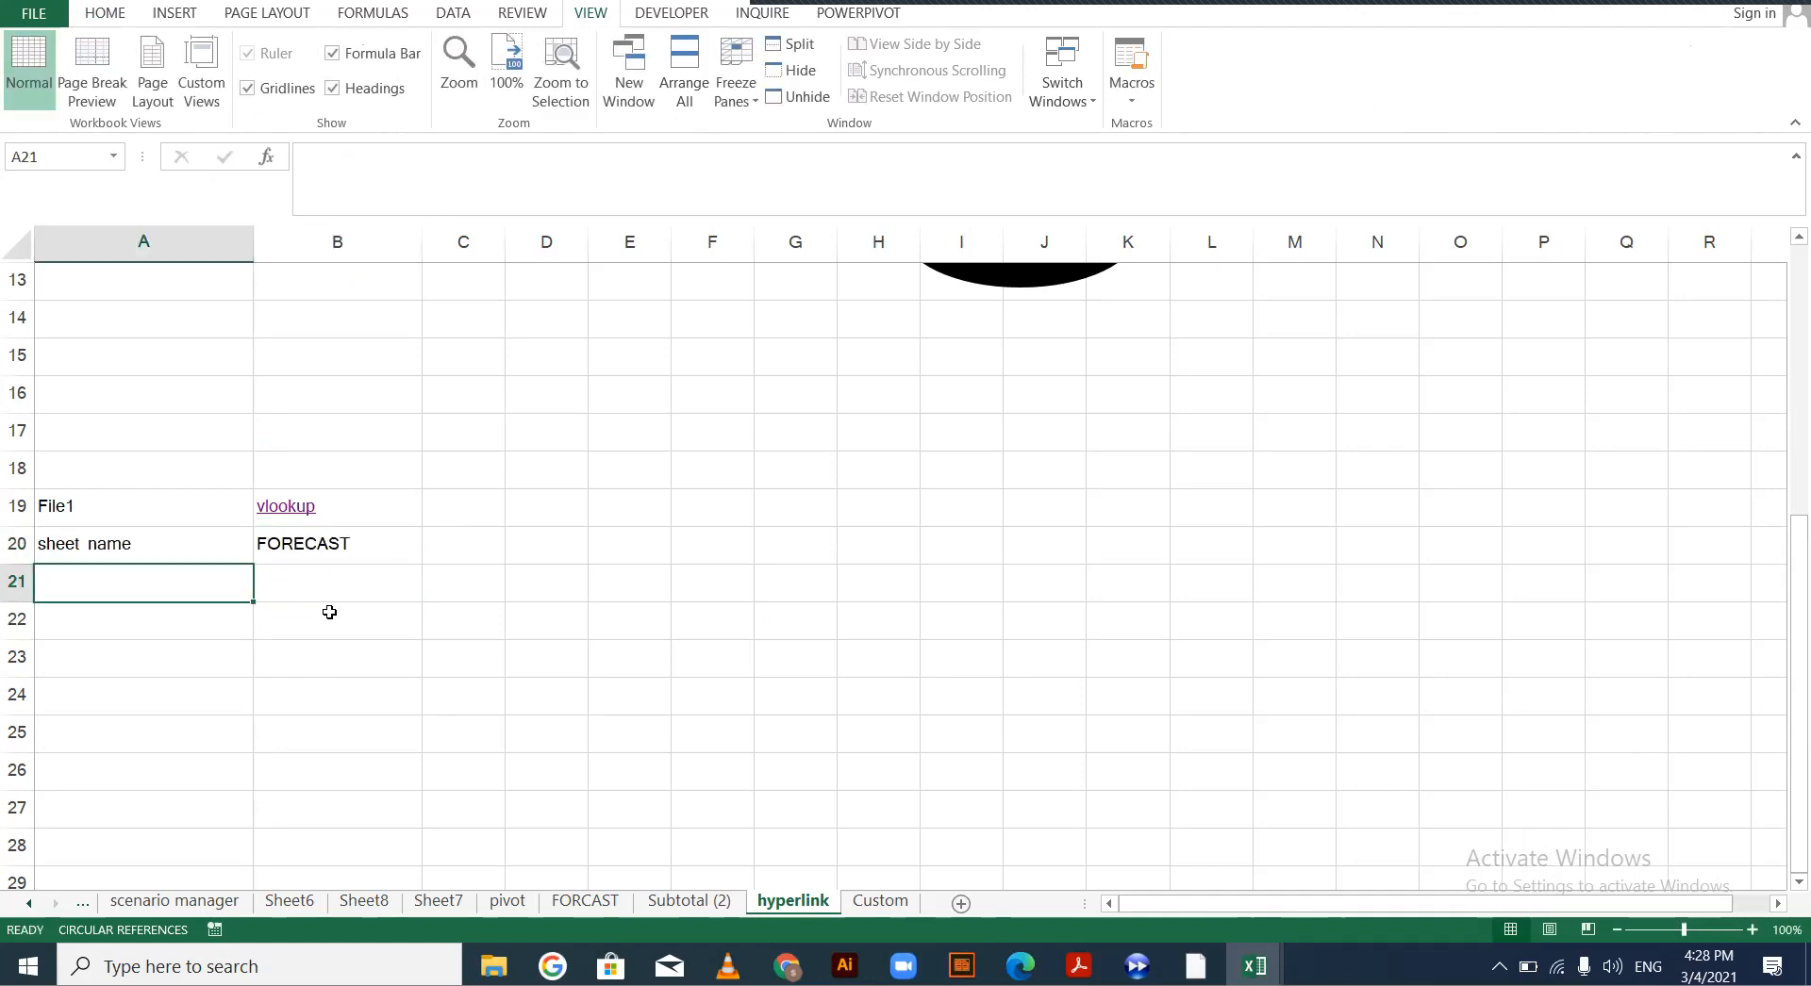
Insert a hyperlink on the FORECAST text in B20 that points to the FORCAST sheet within this document
left_click(327, 544)
right_click(347, 555)
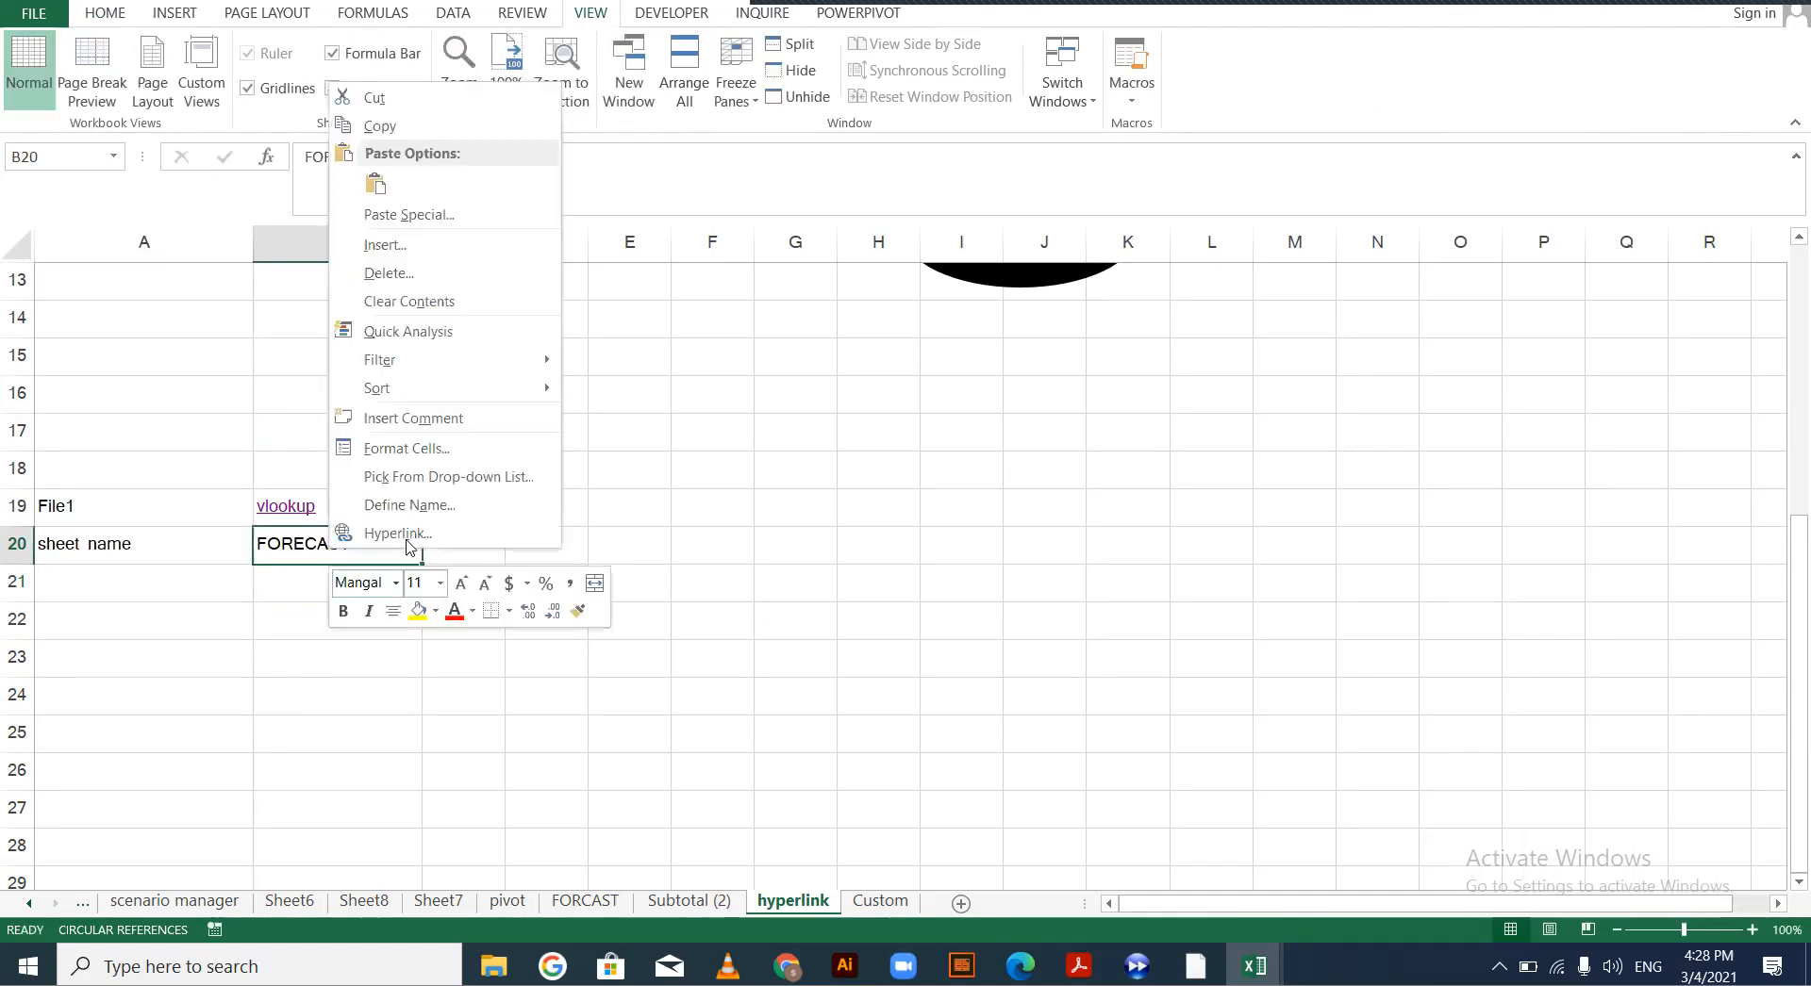
left_click(330, 531)
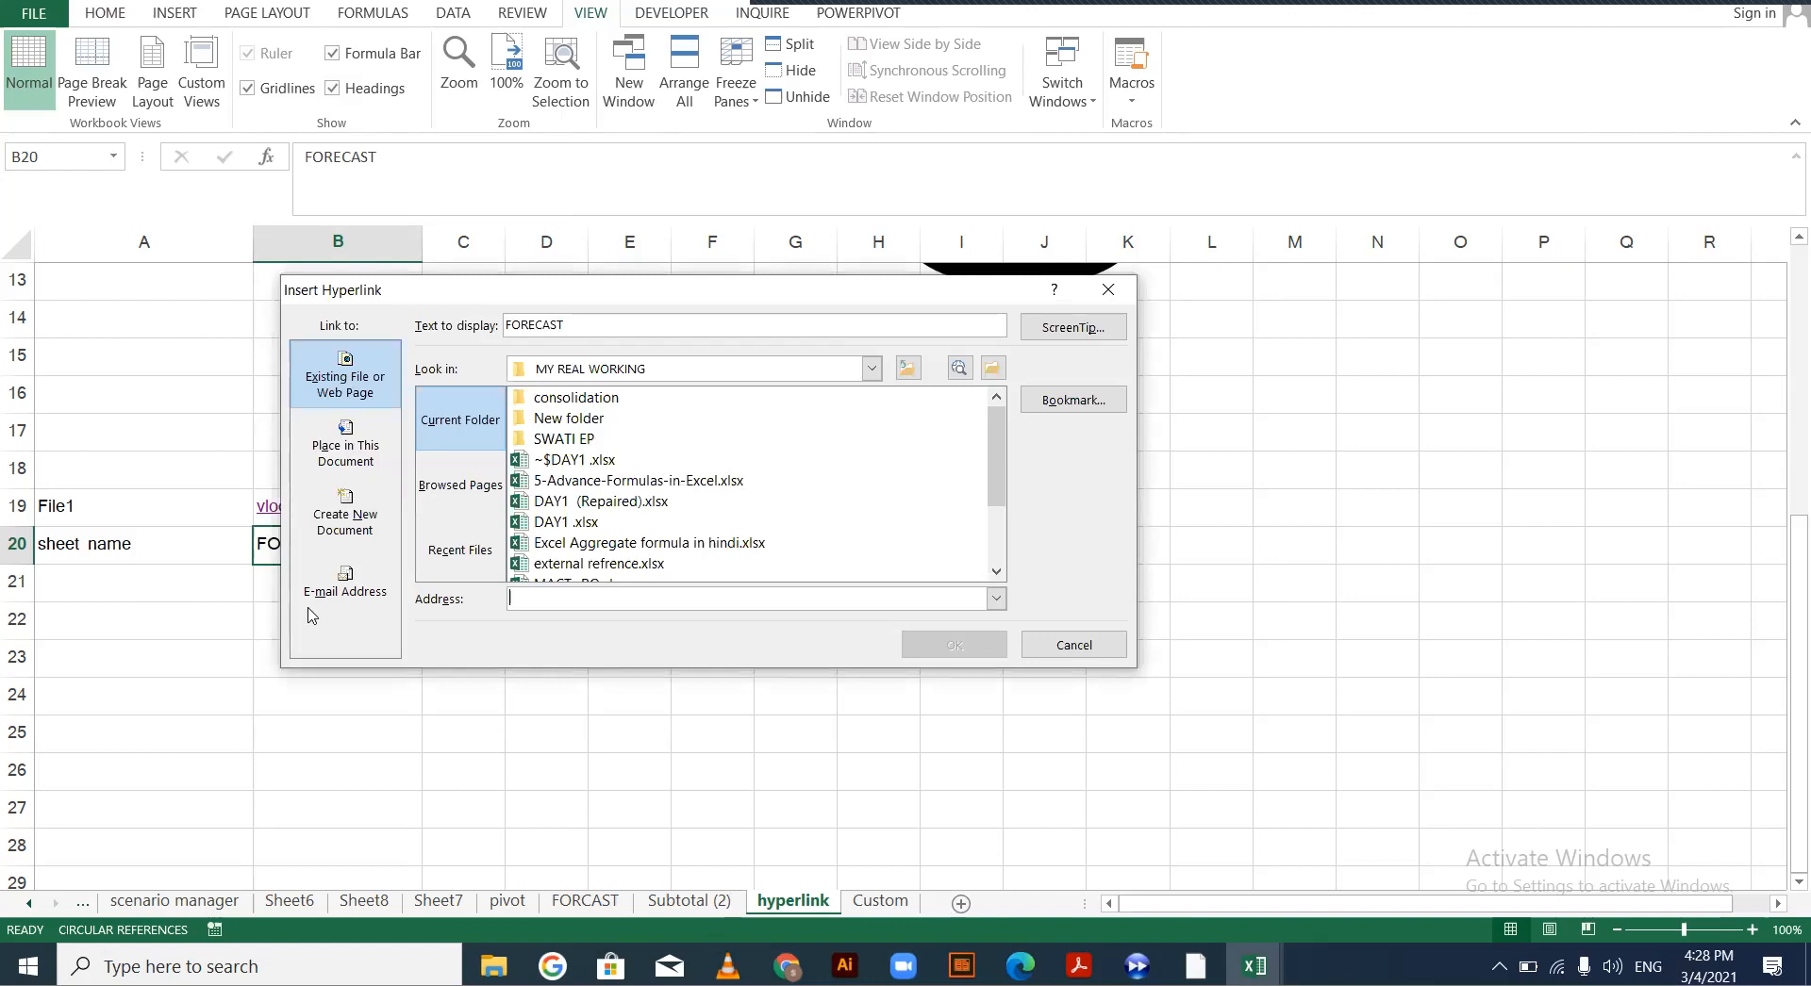
left_click(341, 450)
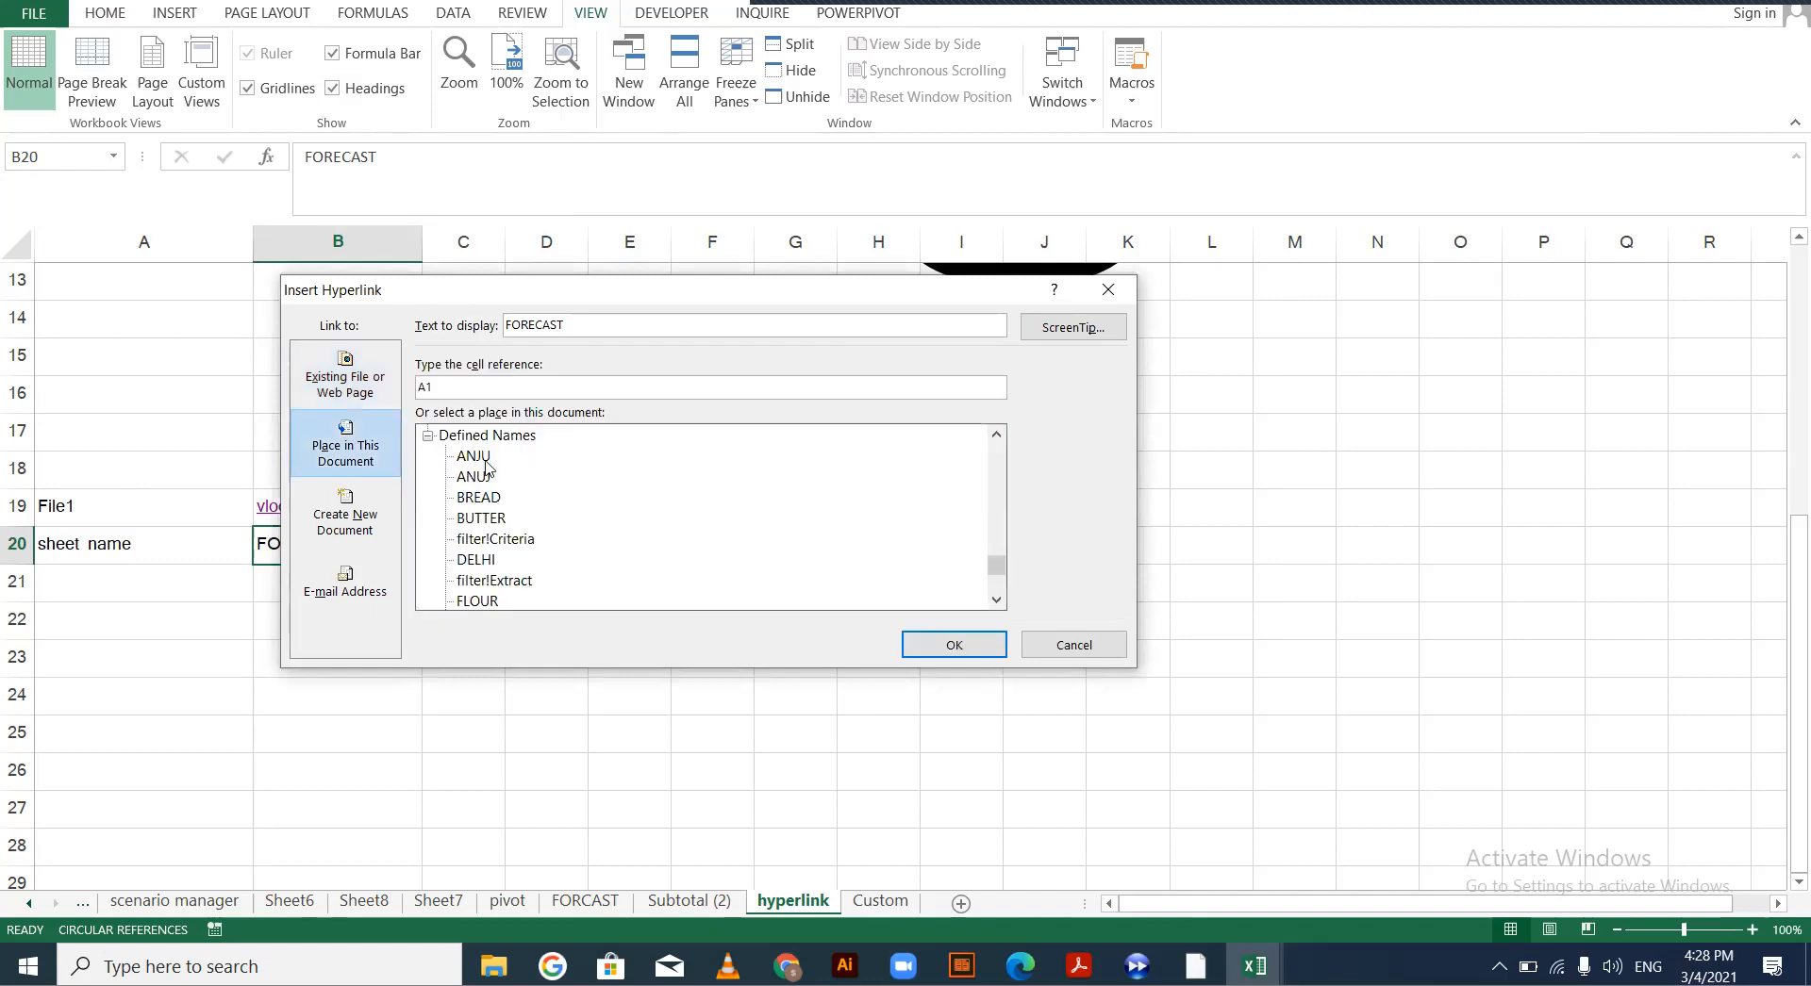
left_click(430, 436)
scroll(481, 540, "up", 2)
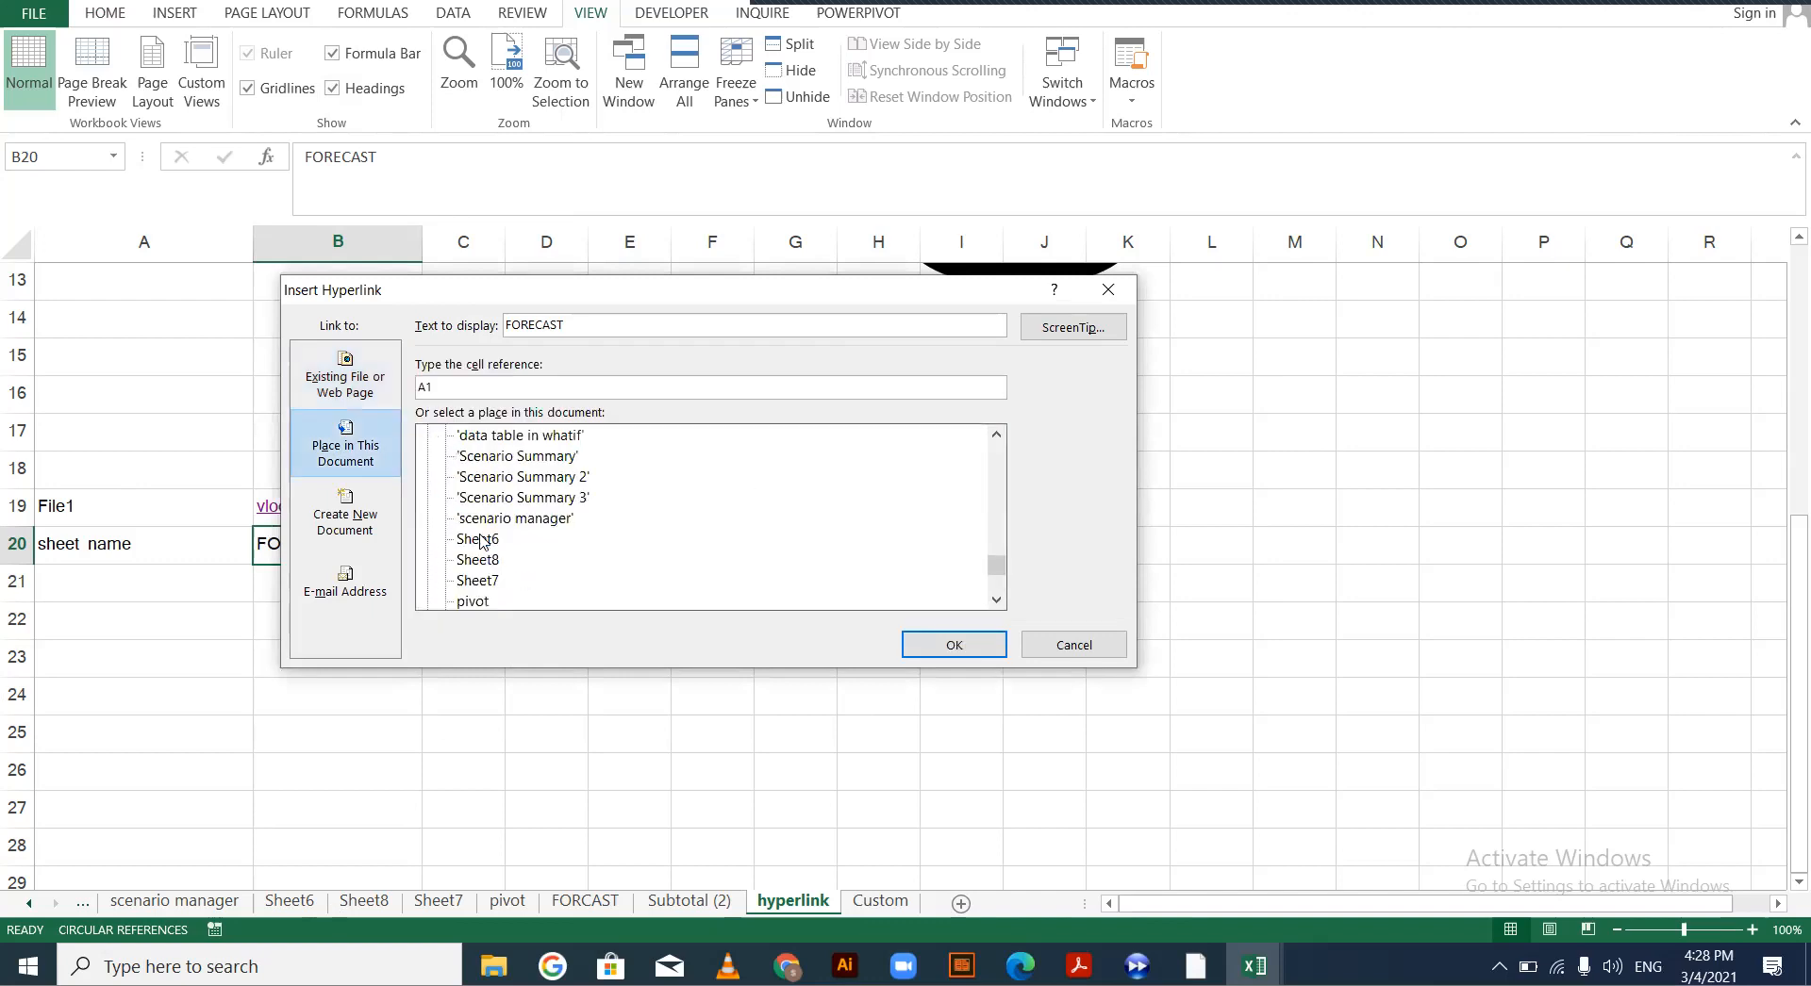
scroll(480, 540, "down", 2)
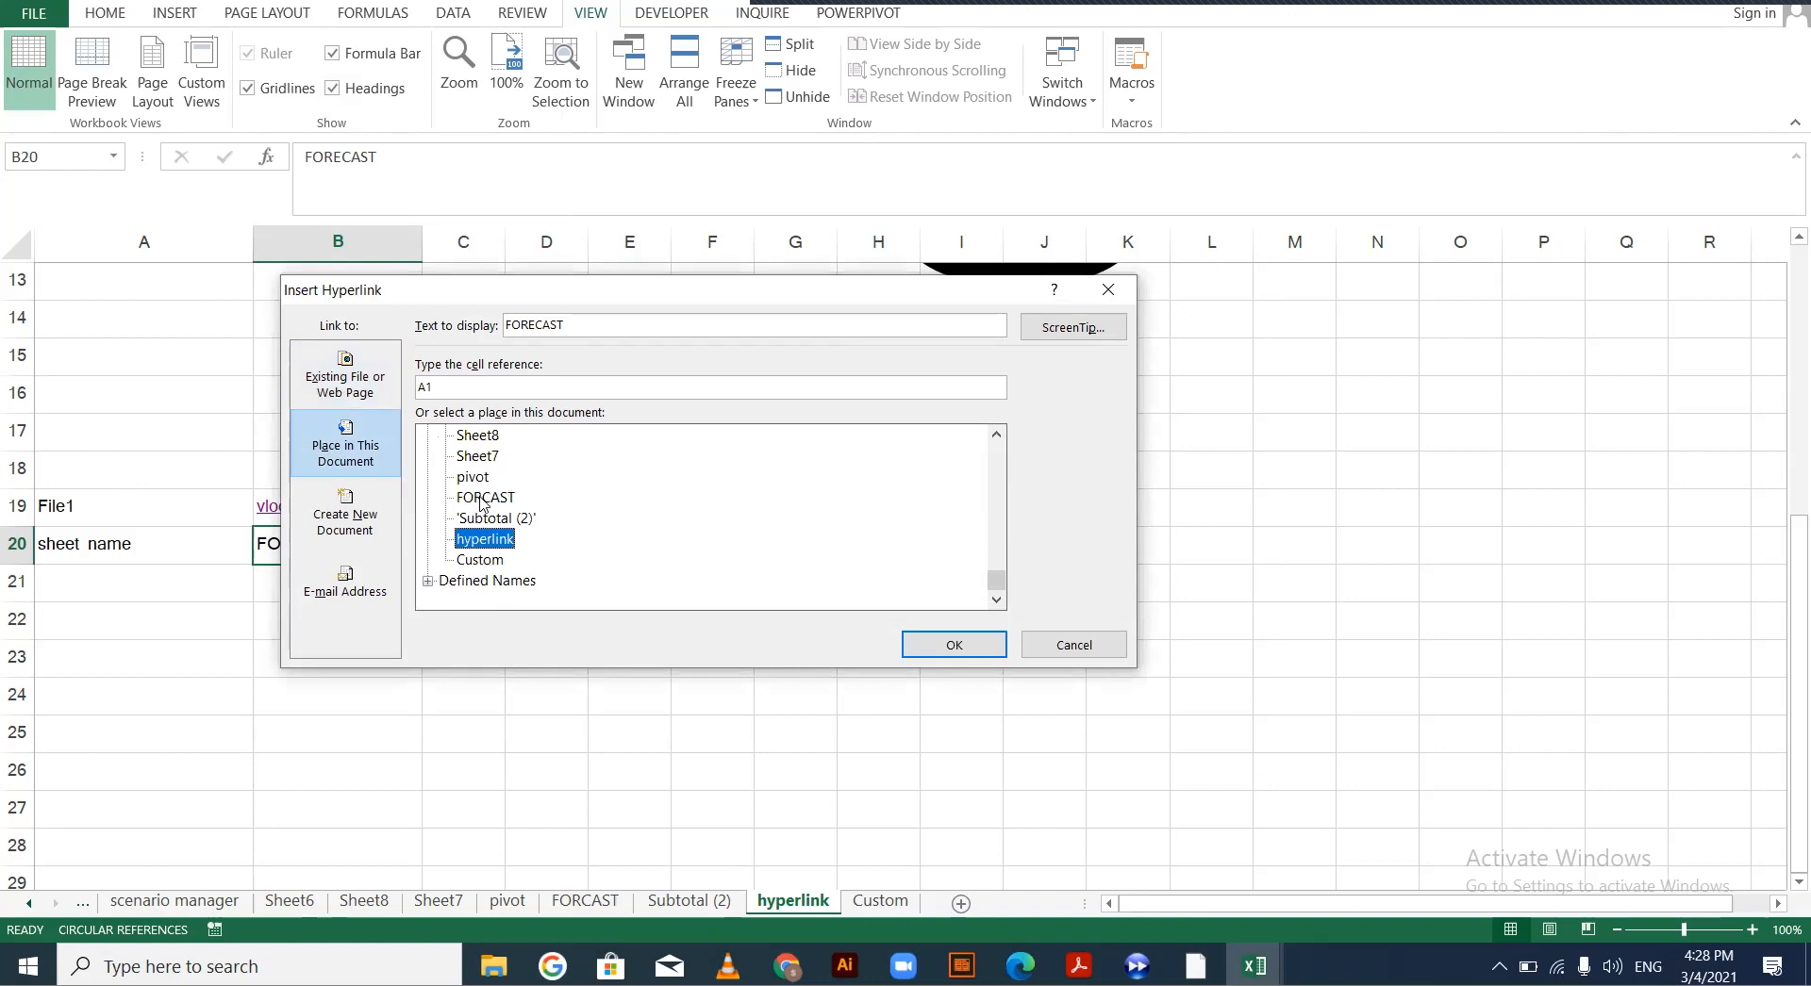
left_click(500, 503)
left_click(962, 649)
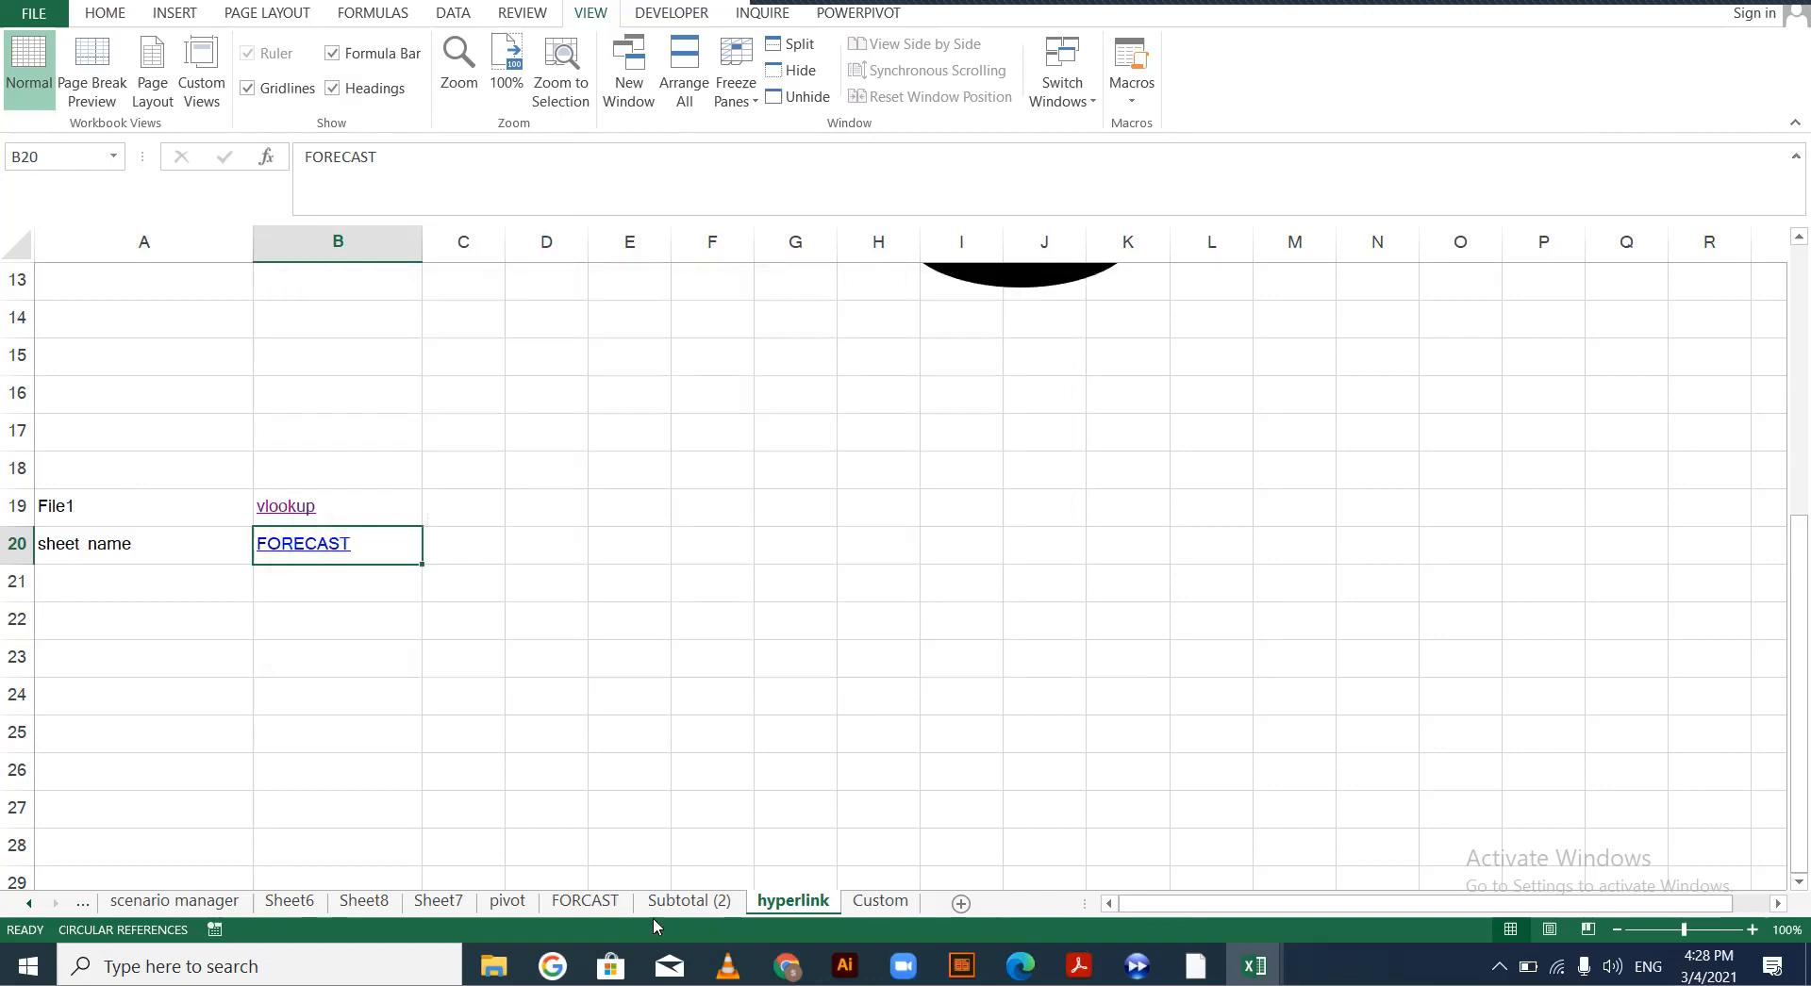
Test the FORECAST link in B20 by following it, returning to the hyperlink sheet, and following it again
left_click(321, 564)
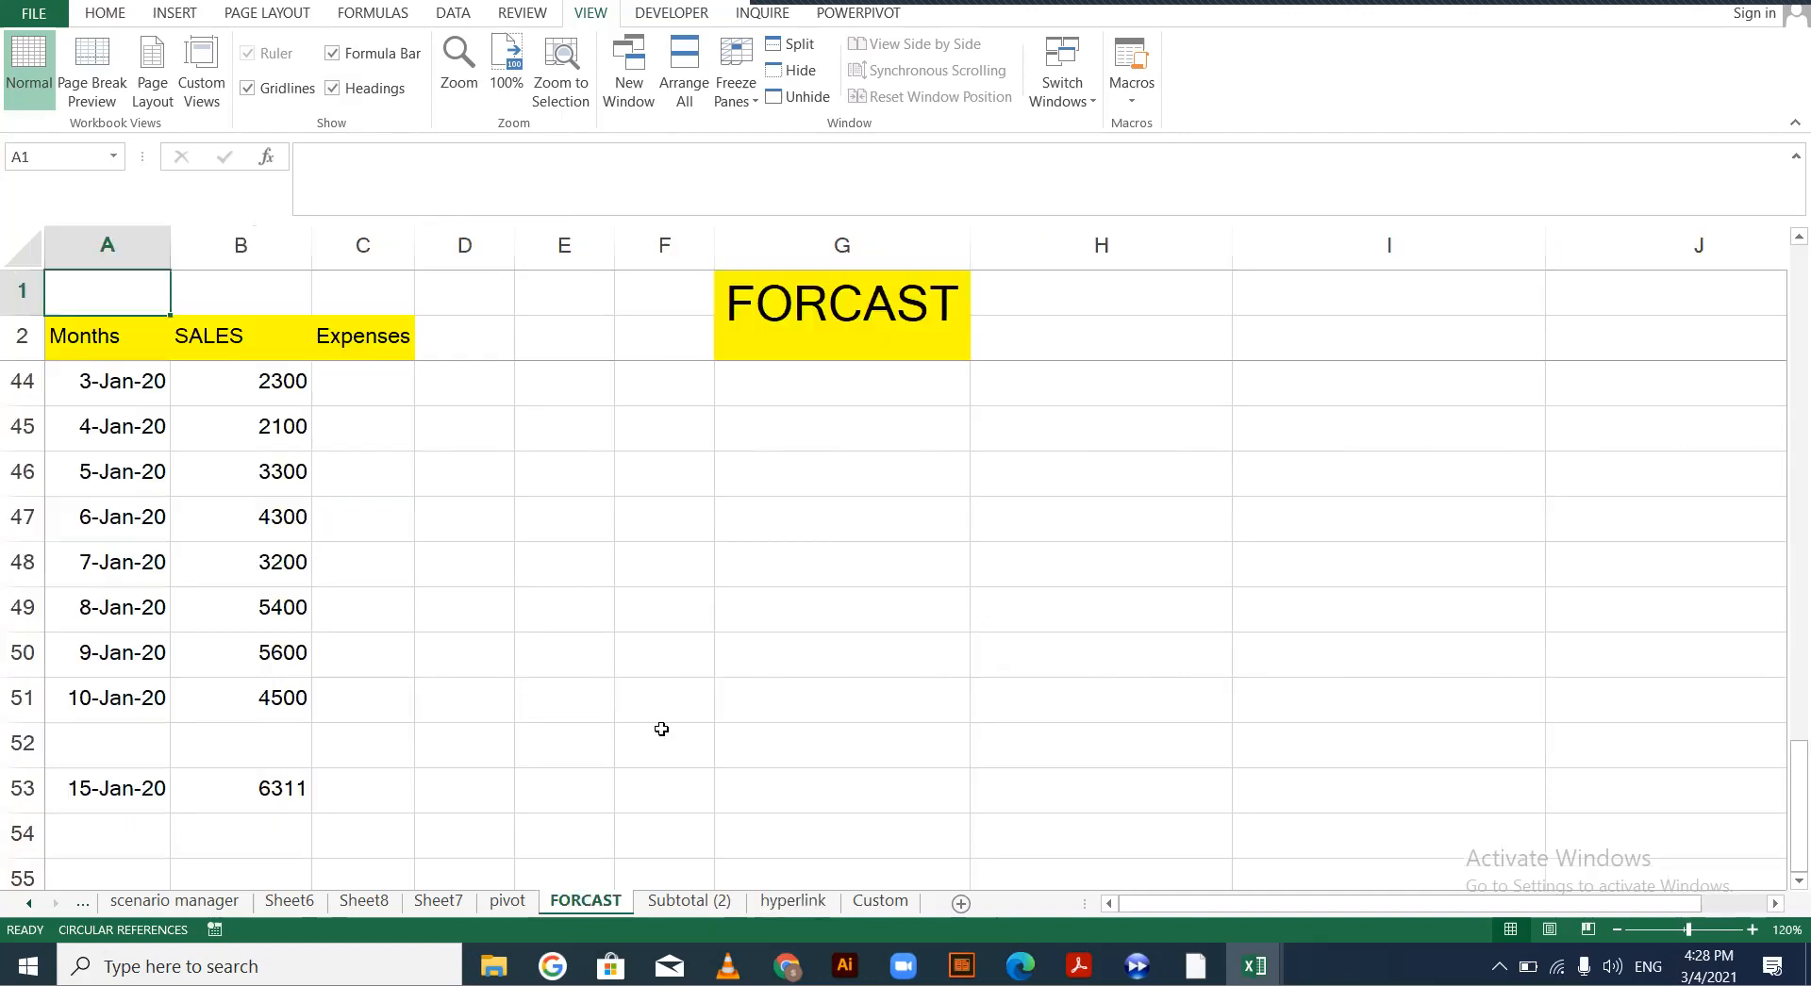
left_click(792, 901)
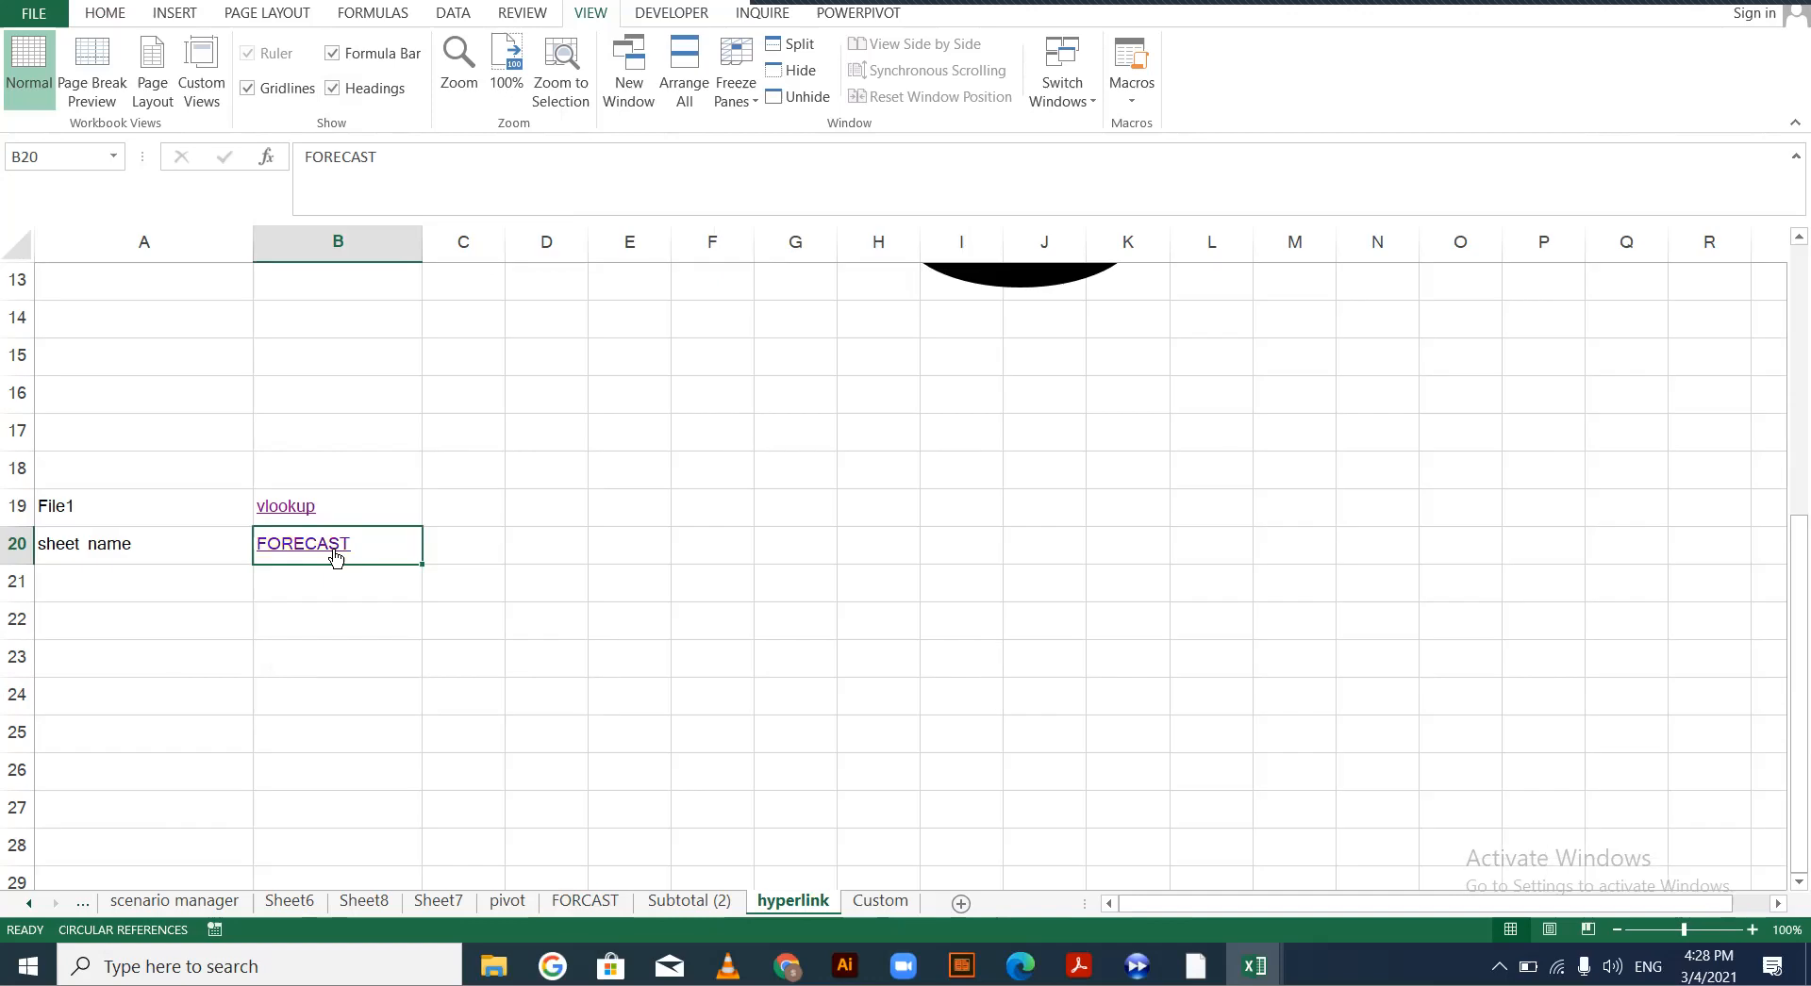
left_click(333, 548)
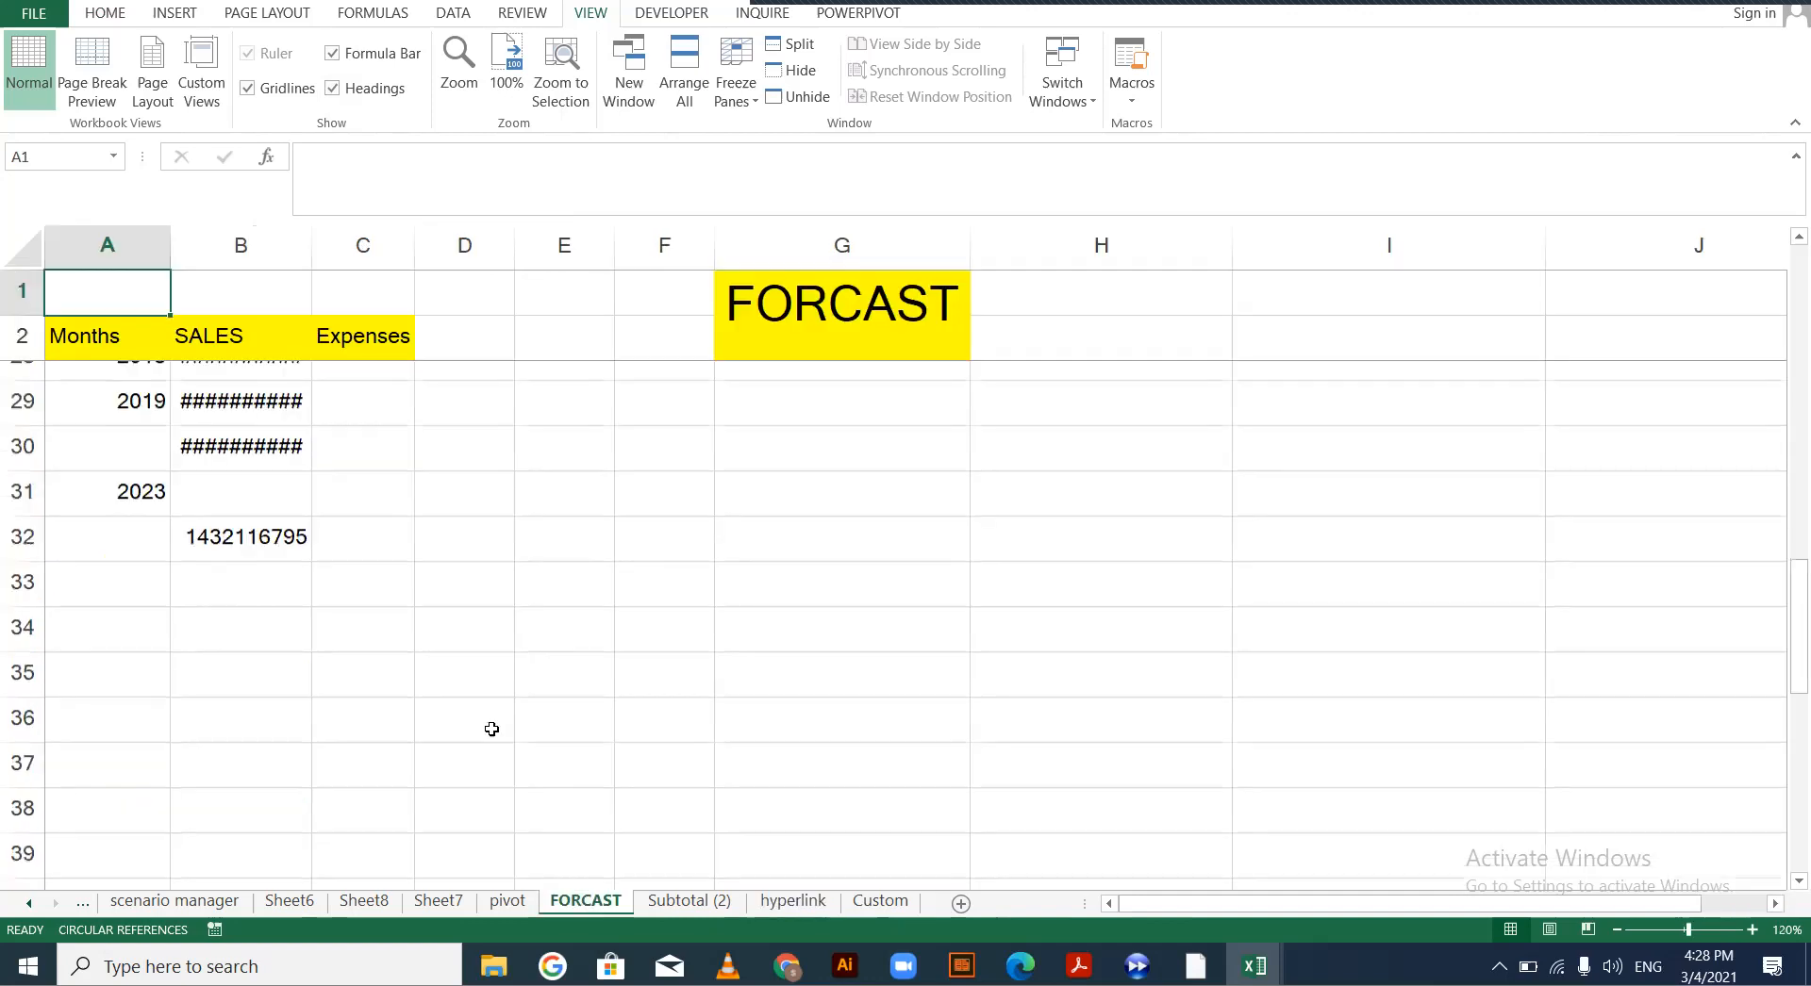
Follow the HYPERLINK link in I9 of the FORCAST sheet back to the hyperlink sheet and view its links in rows 19 and 20
scroll(488, 728, "up", 9)
scroll(780, 702, "down", 1)
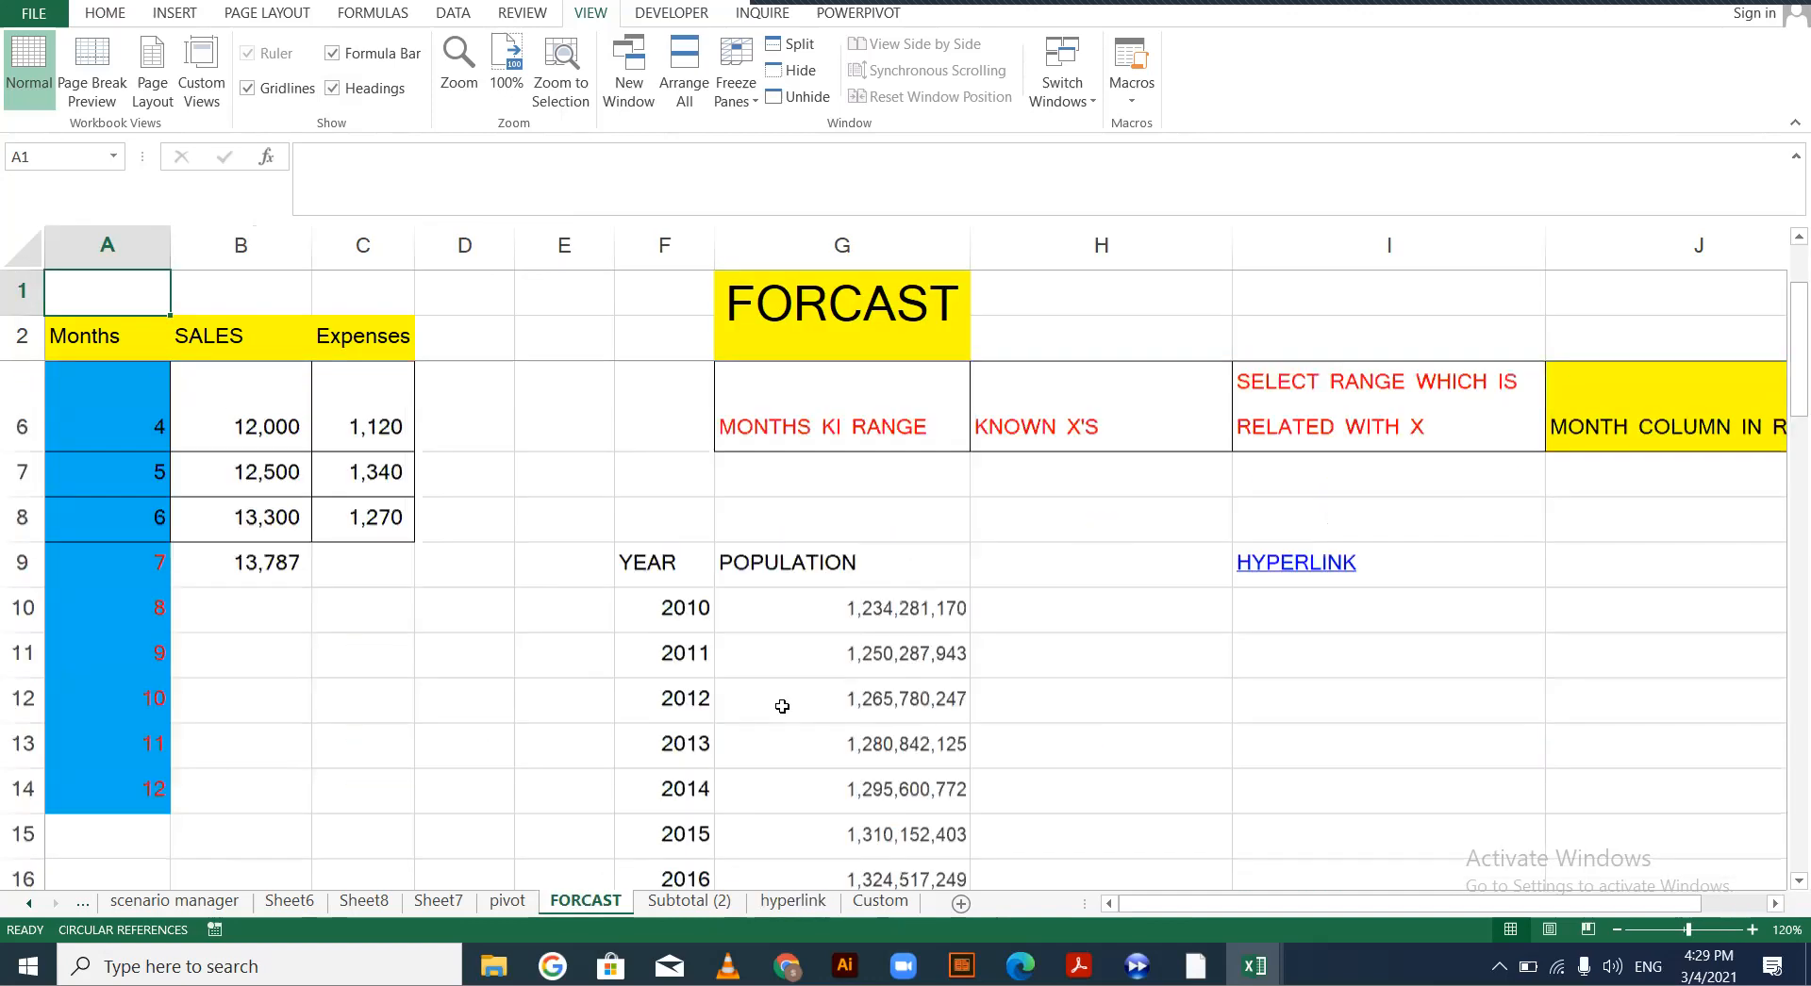
scroll(1306, 717, "up", 1)
scroll(1058, 660, "down", 1)
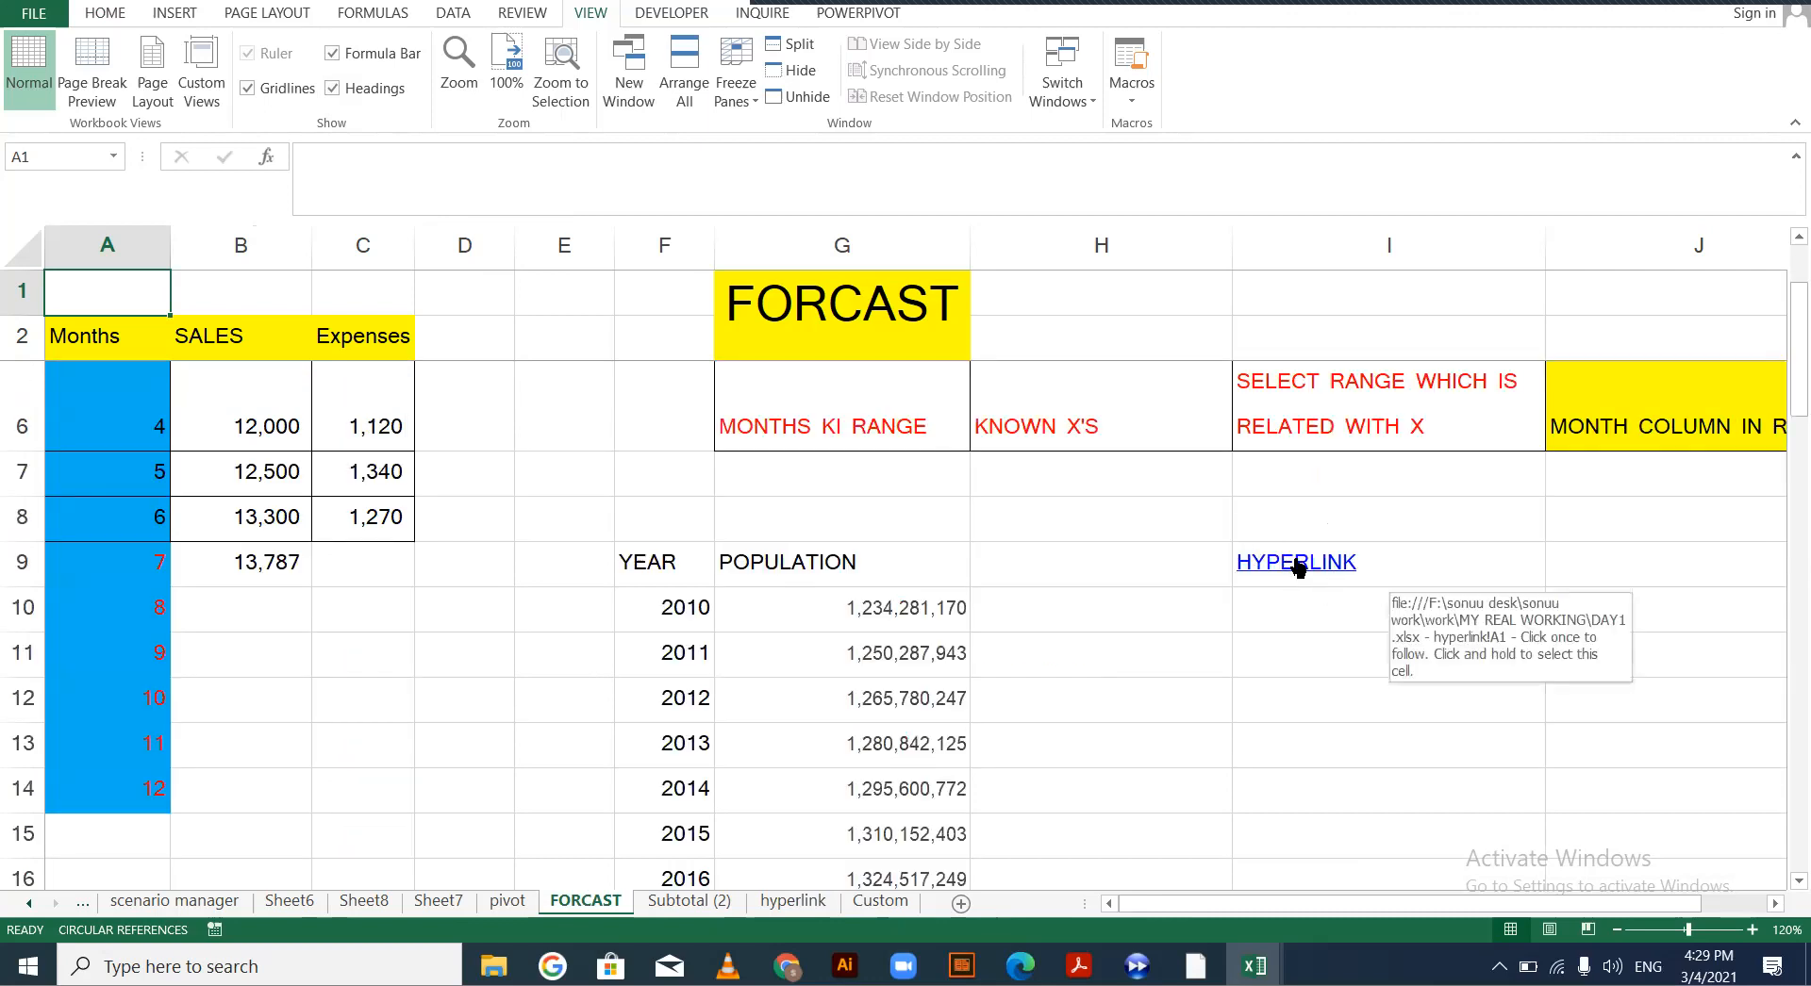
left_click(1298, 564)
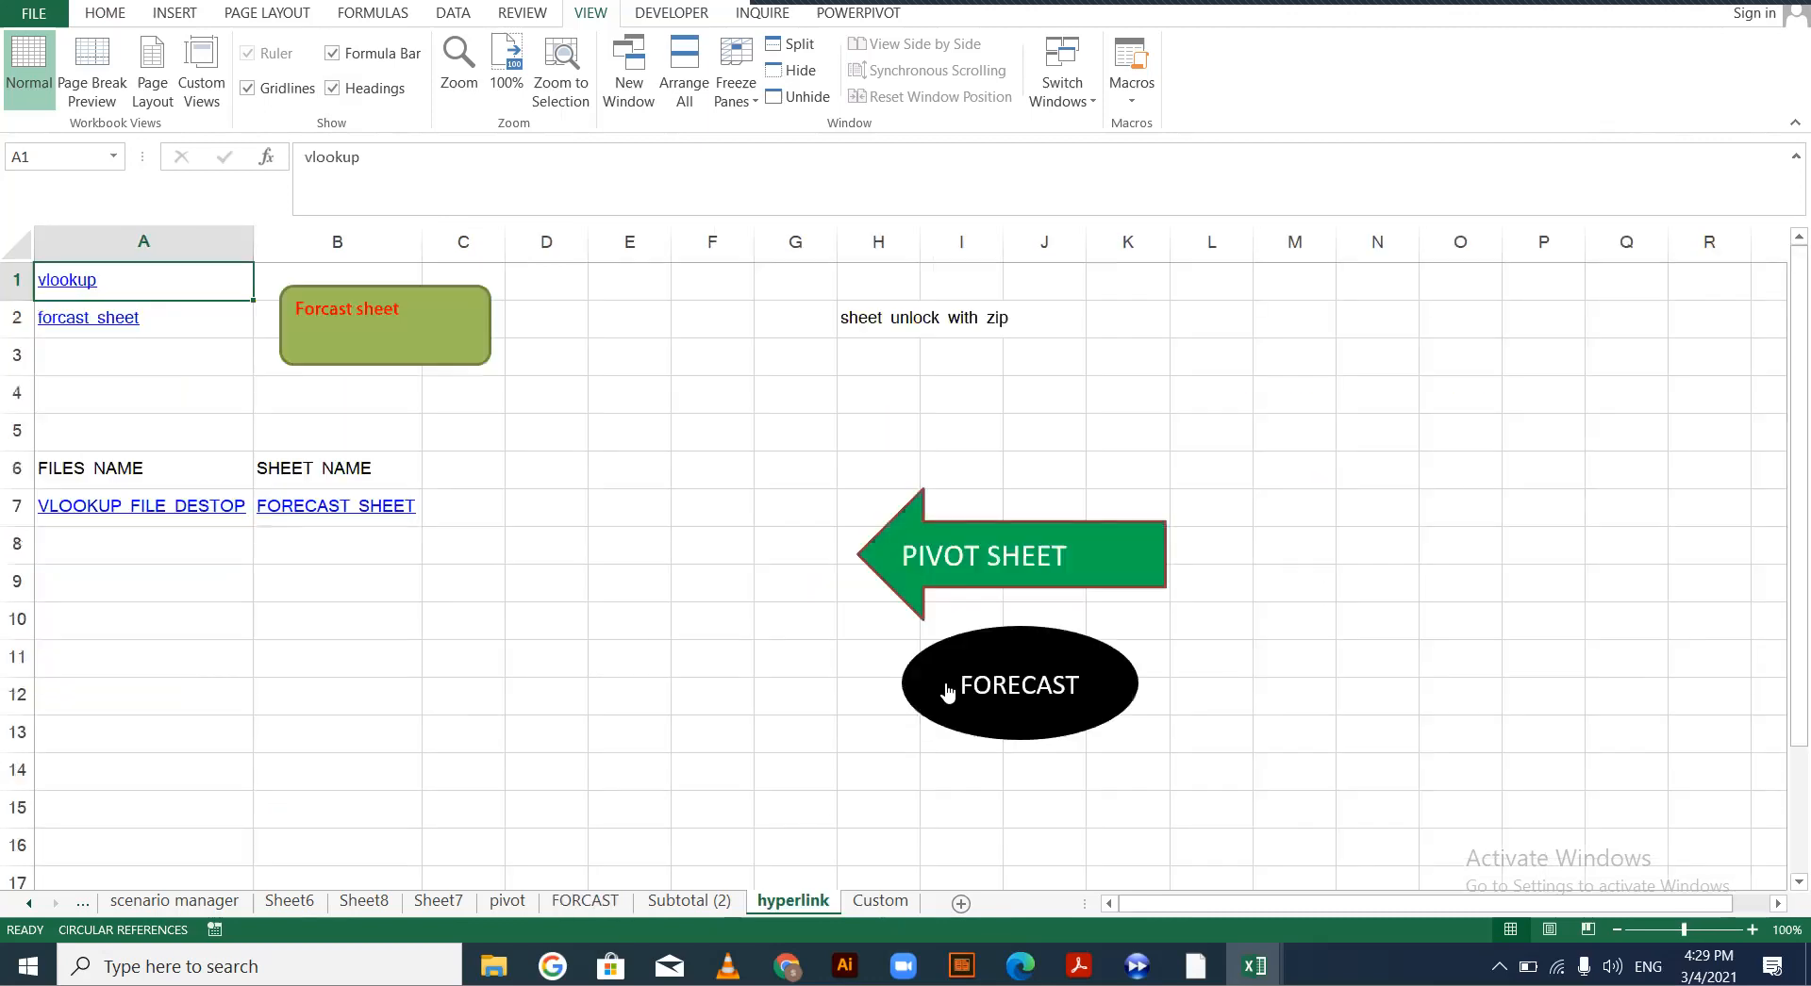
scroll(318, 665, "down", 2)
scroll(320, 663, "down", 1)
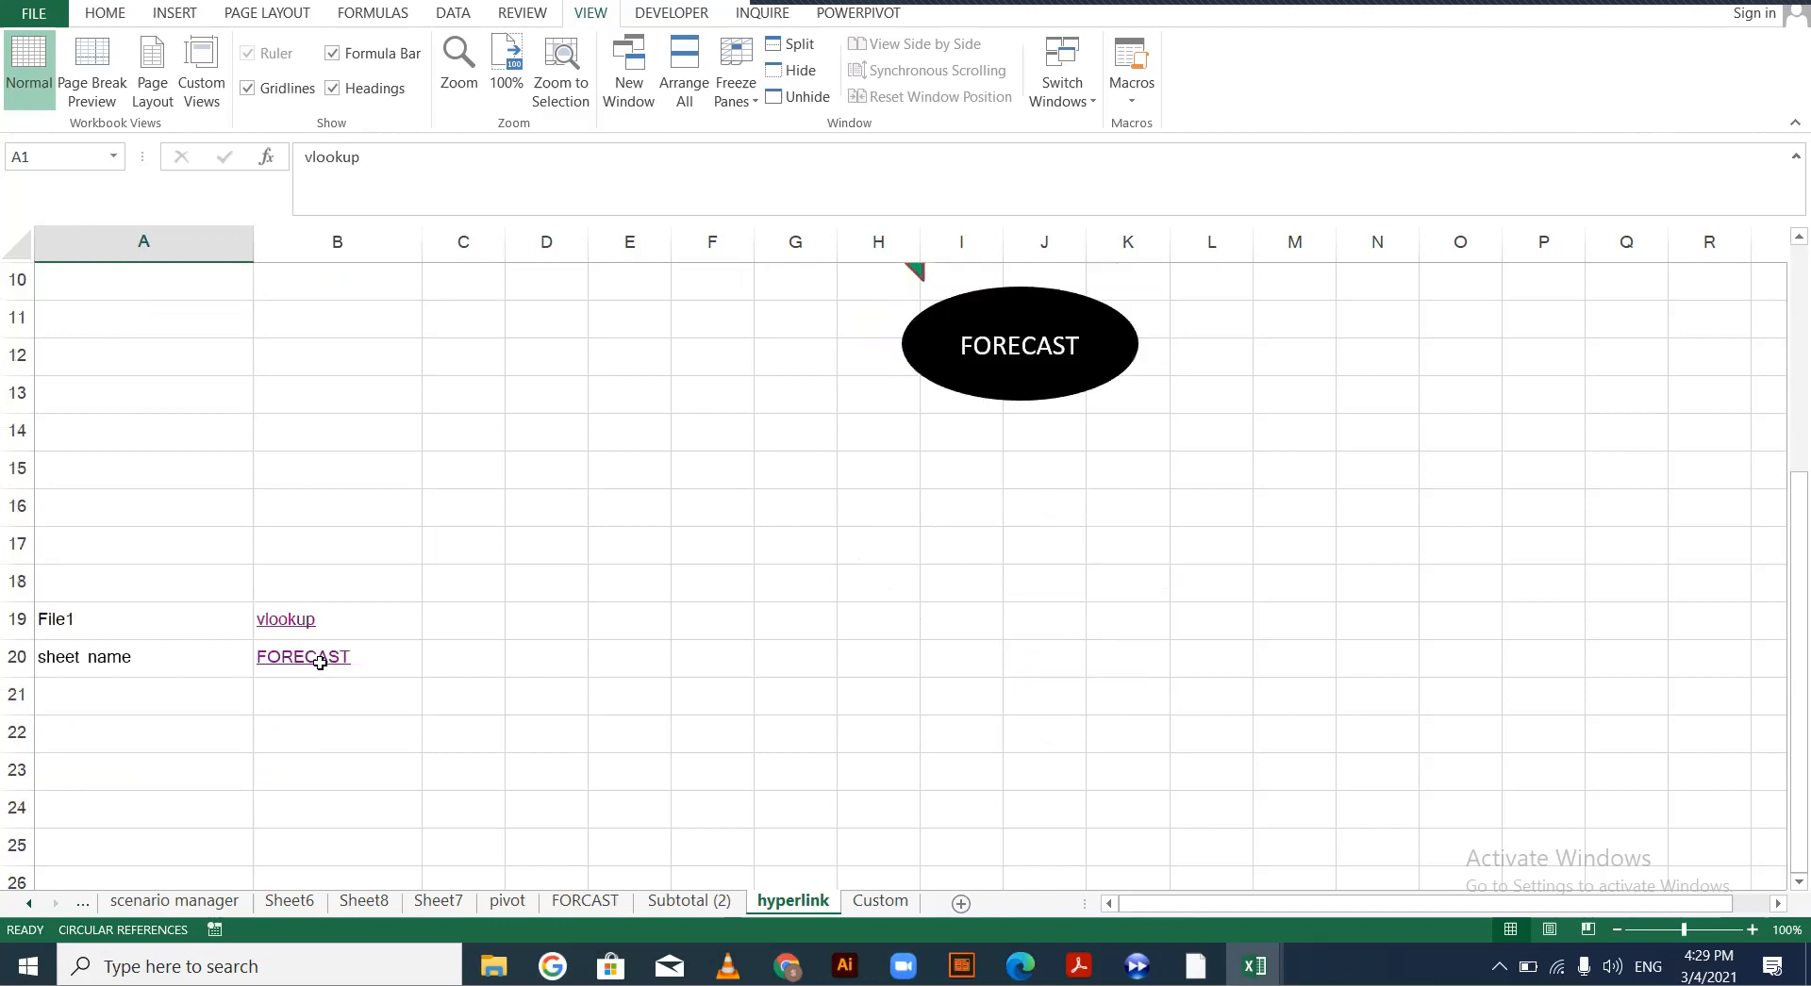
scroll(311, 566, "down", 1)
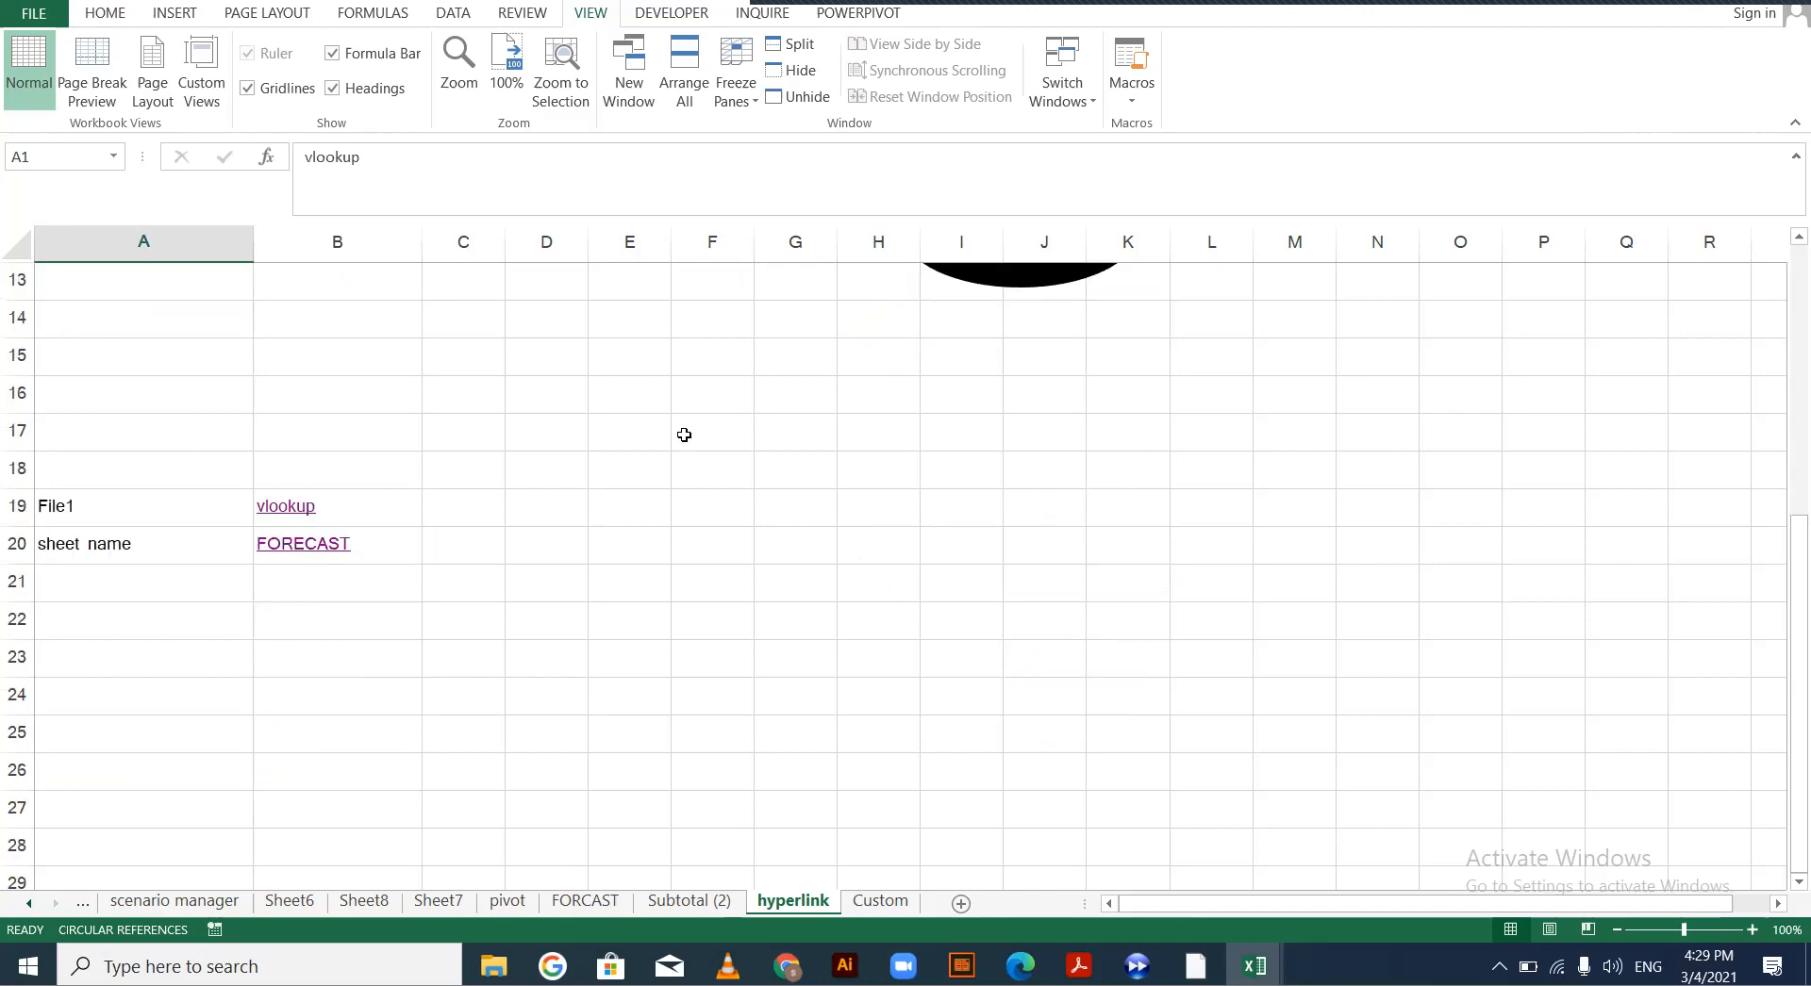
Draw a smiley face shape about 1.43" high and 1.51" wide over columns E and F, around rows 15 to 19
scroll(943, 447, "up", 3)
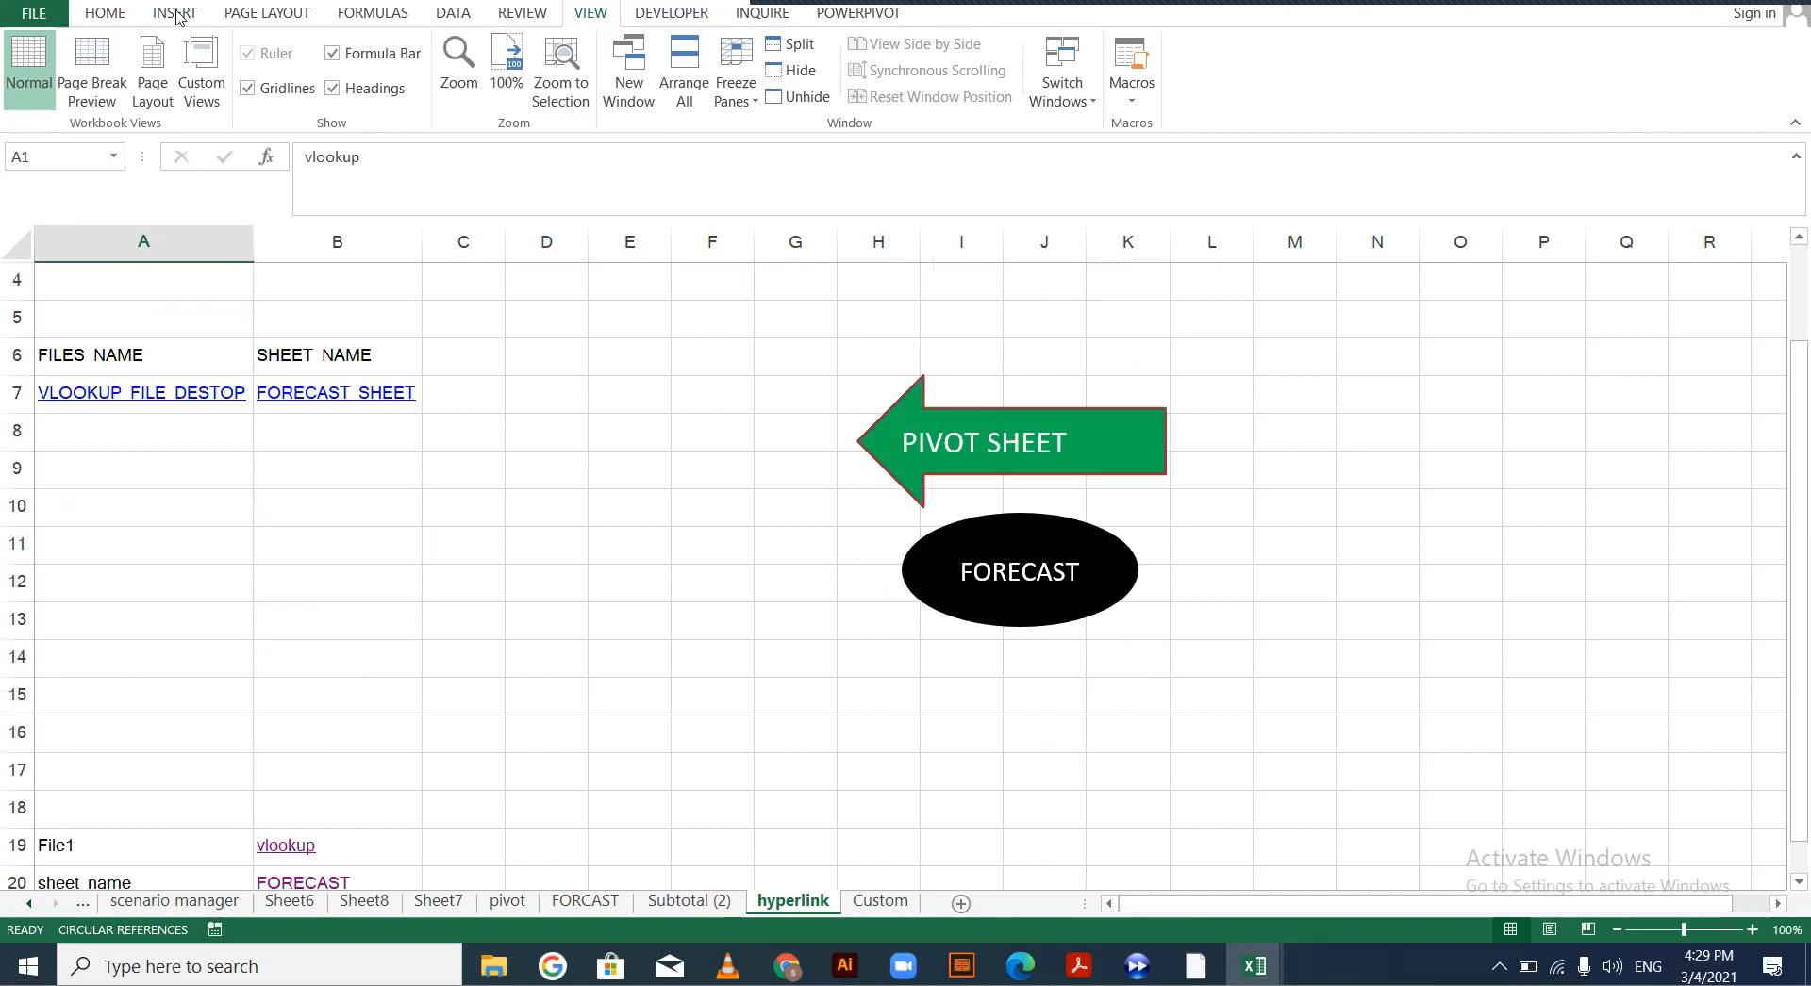
scroll(473, 90, "up", 5)
left_click(355, 68)
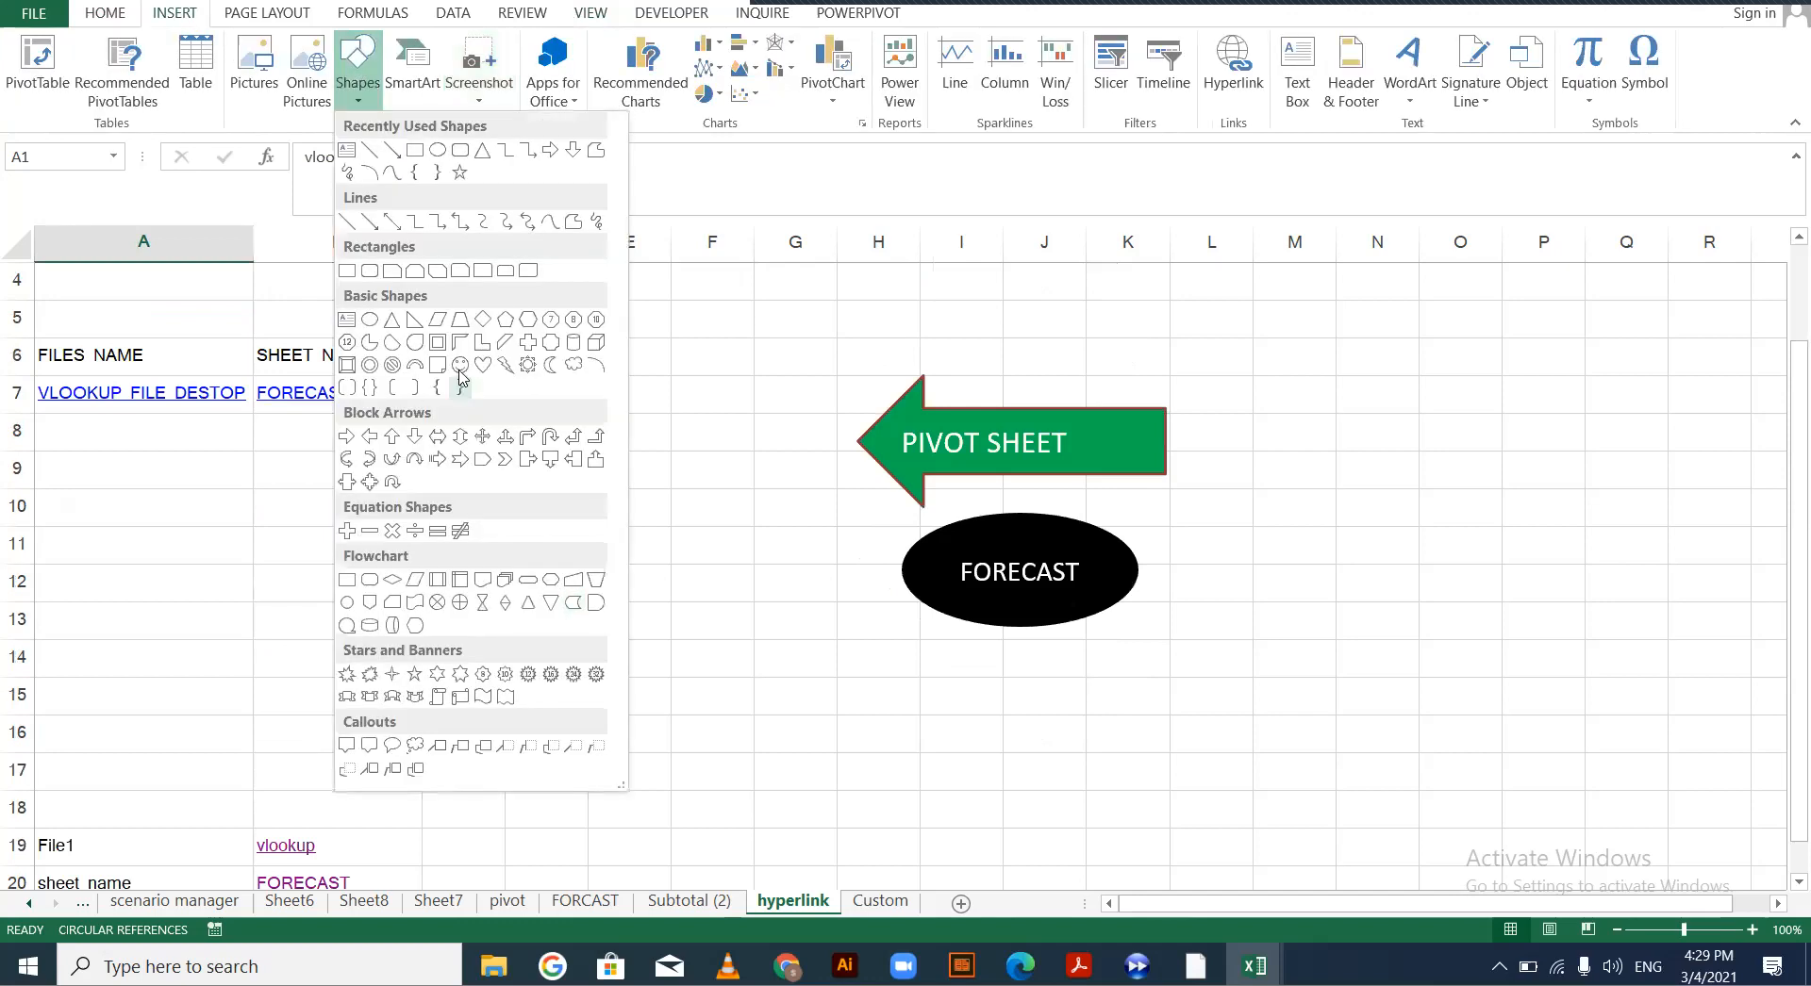
left_click(460, 365)
left_click_drag(574, 699, 748, 861)
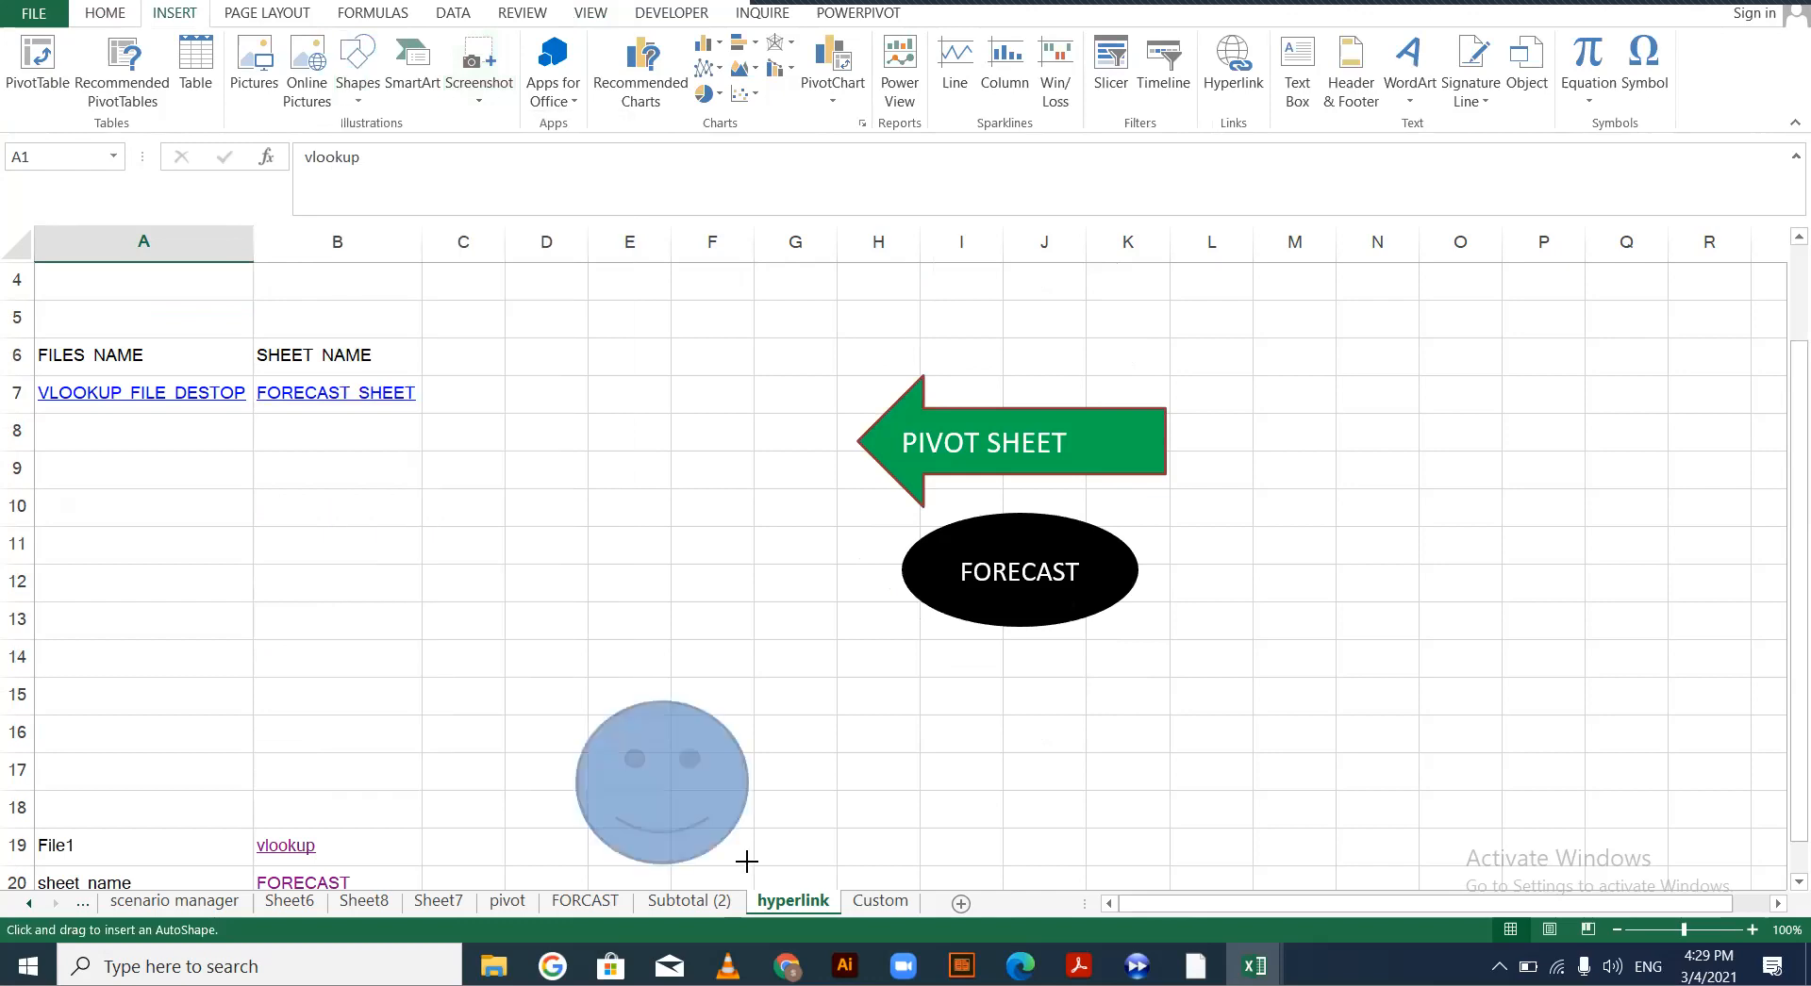
scroll(467, 471, "down", 1)
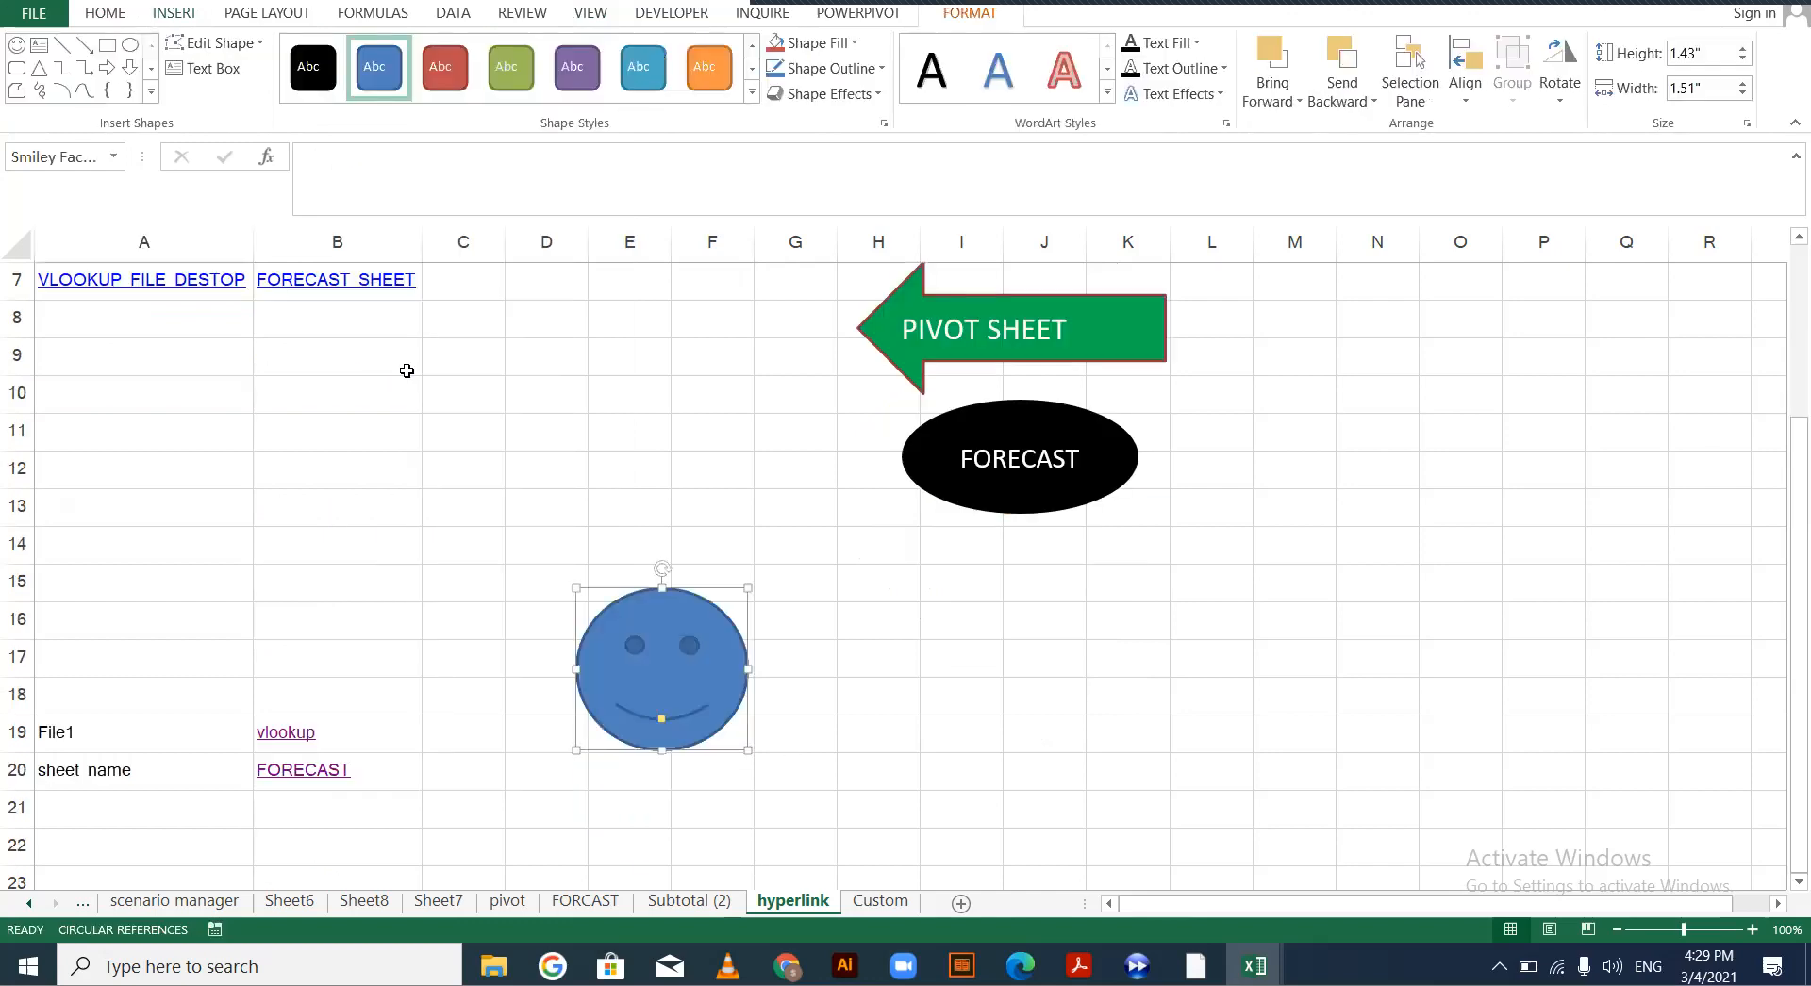
Fill the smiley face shape with standard yellow
left_click(111, 13)
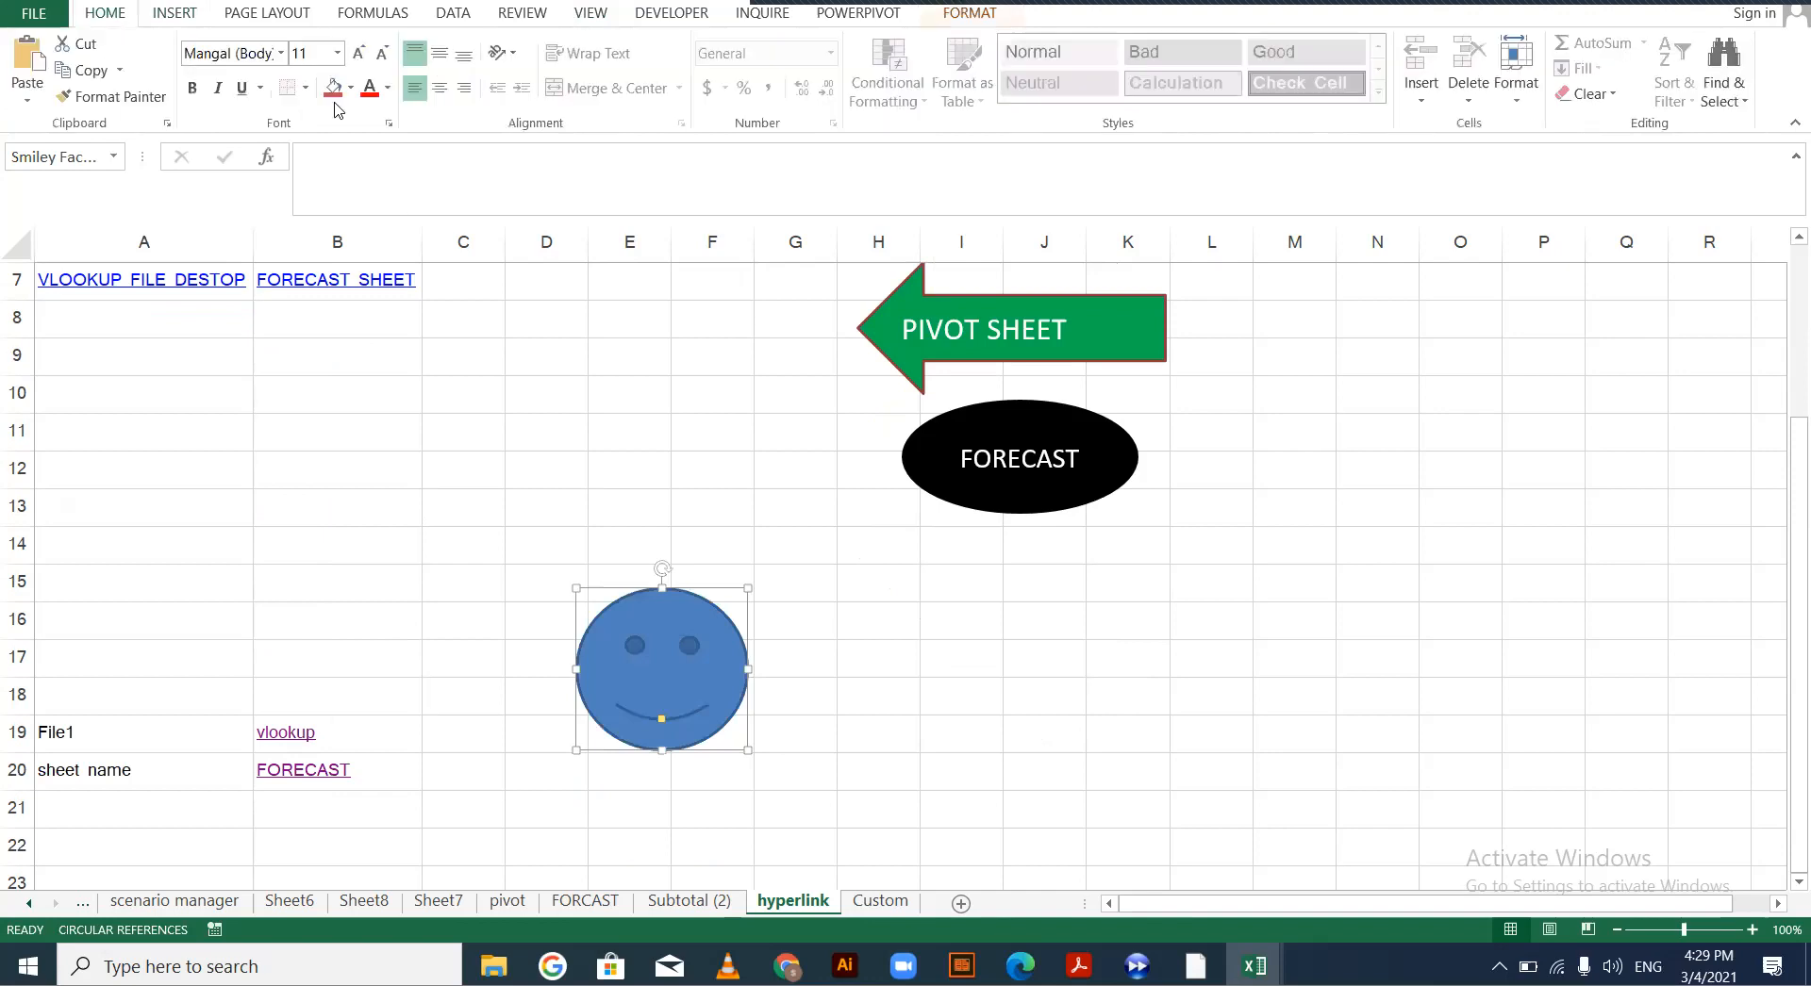
left_click(351, 88)
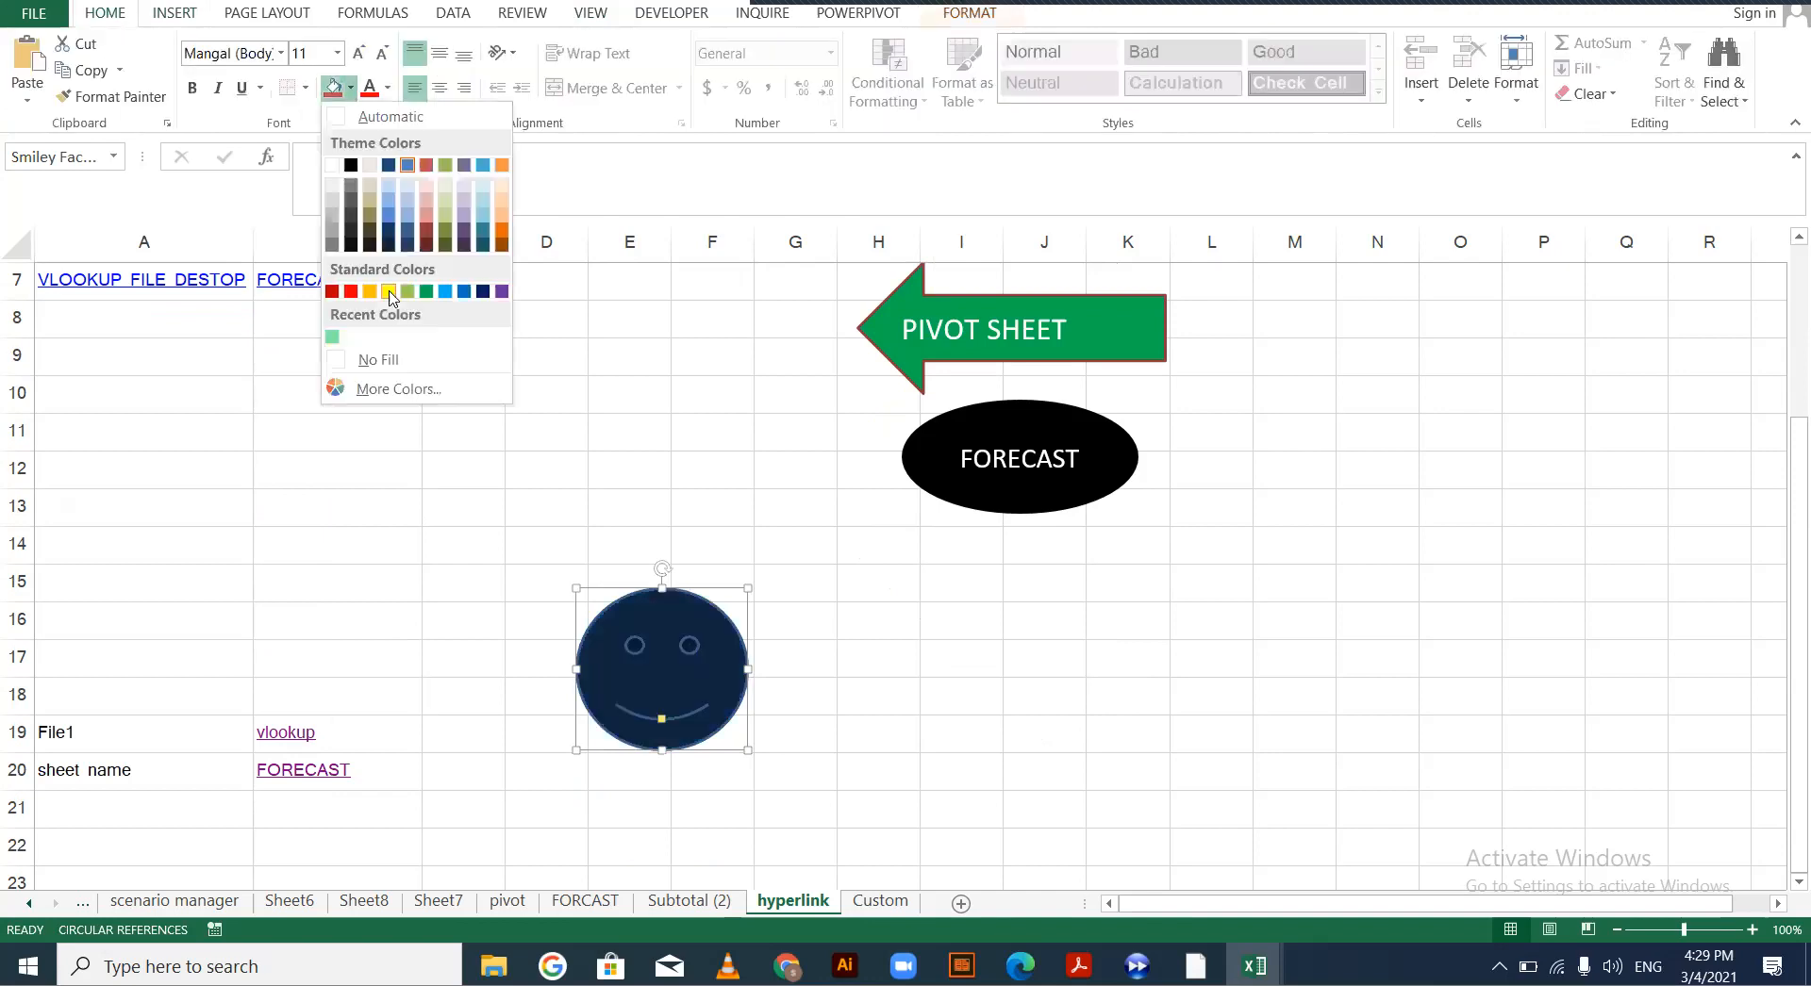
left_click(718, 653)
Insert a hyperlink on the smiley face that points to cell A1 of the FORCAST sheet in this document
right_click(688, 677)
left_click(711, 540)
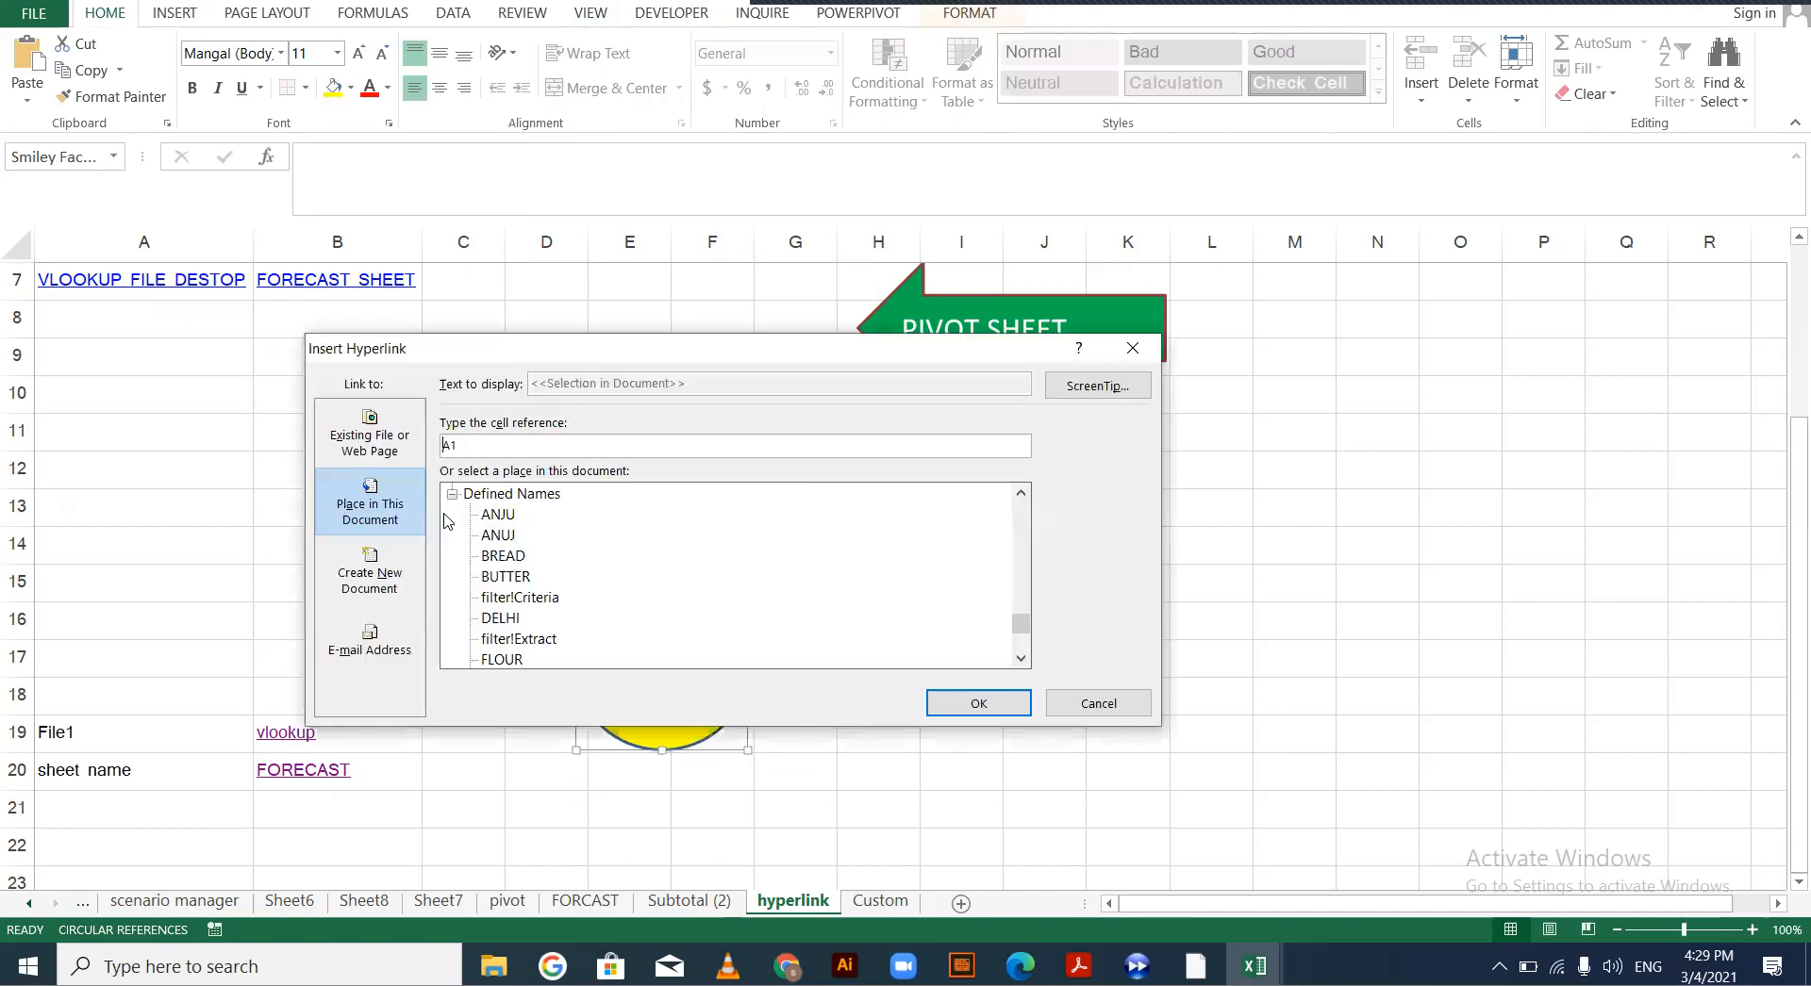
left_click(452, 515)
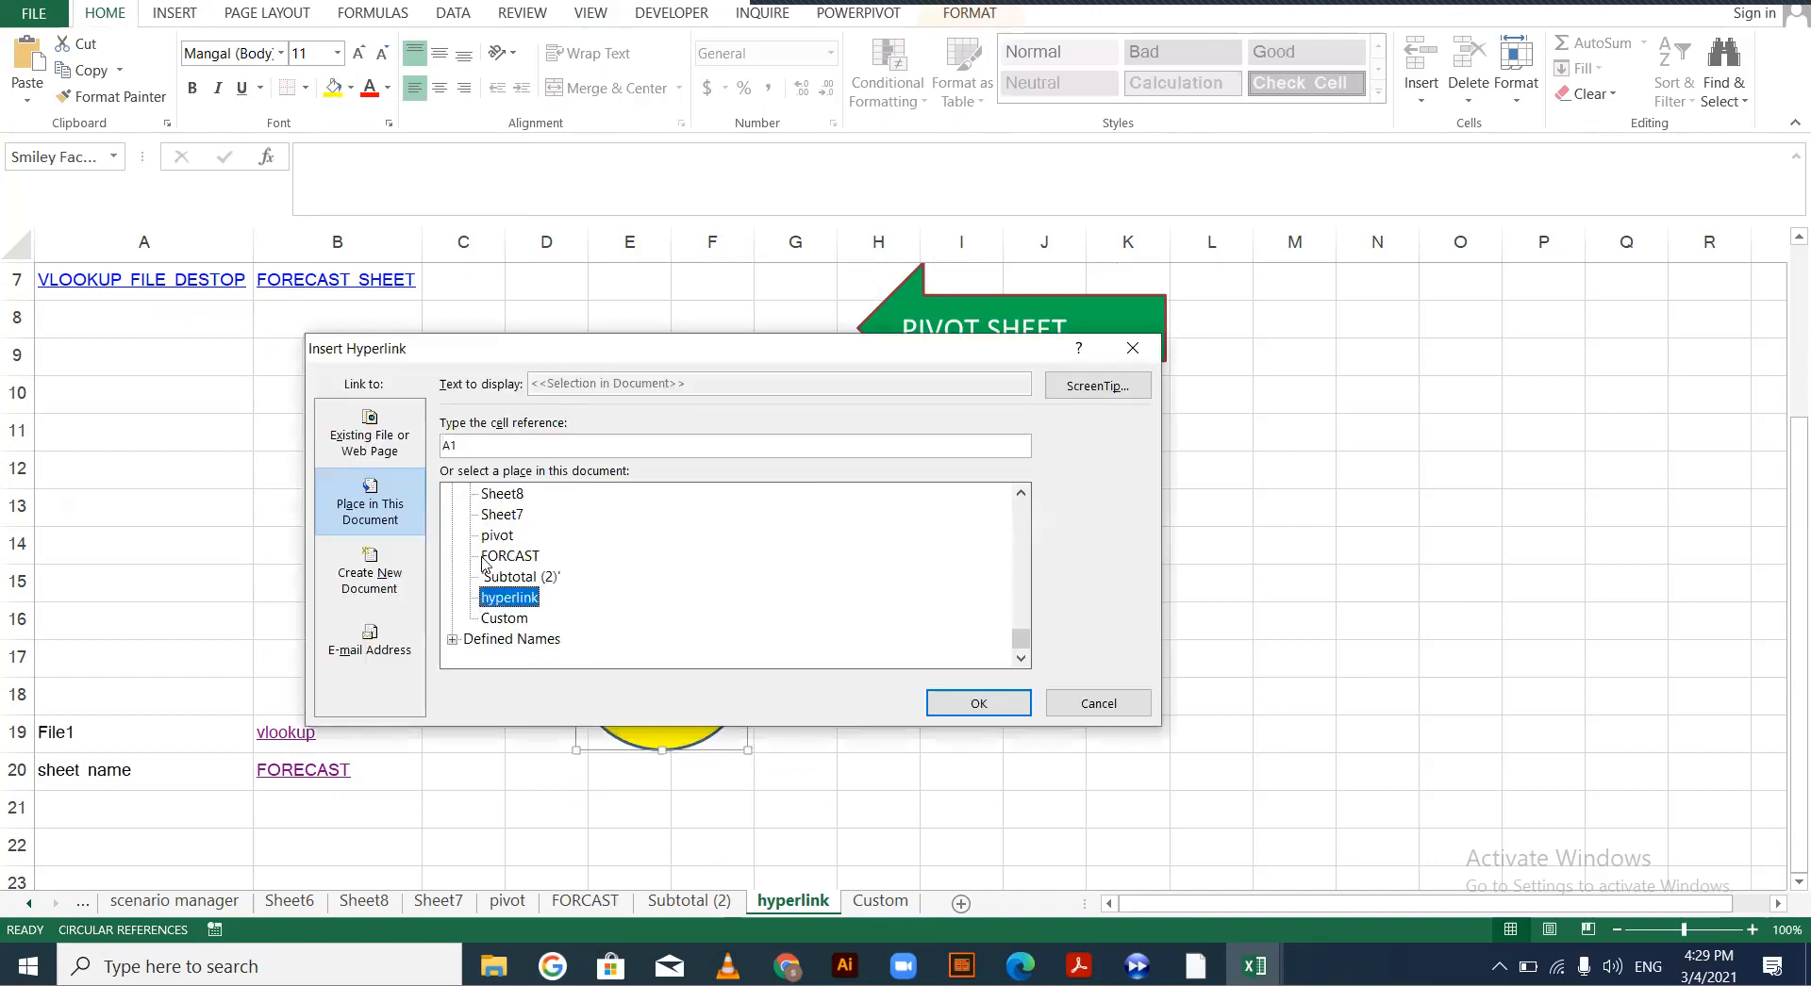
left_click(509, 557)
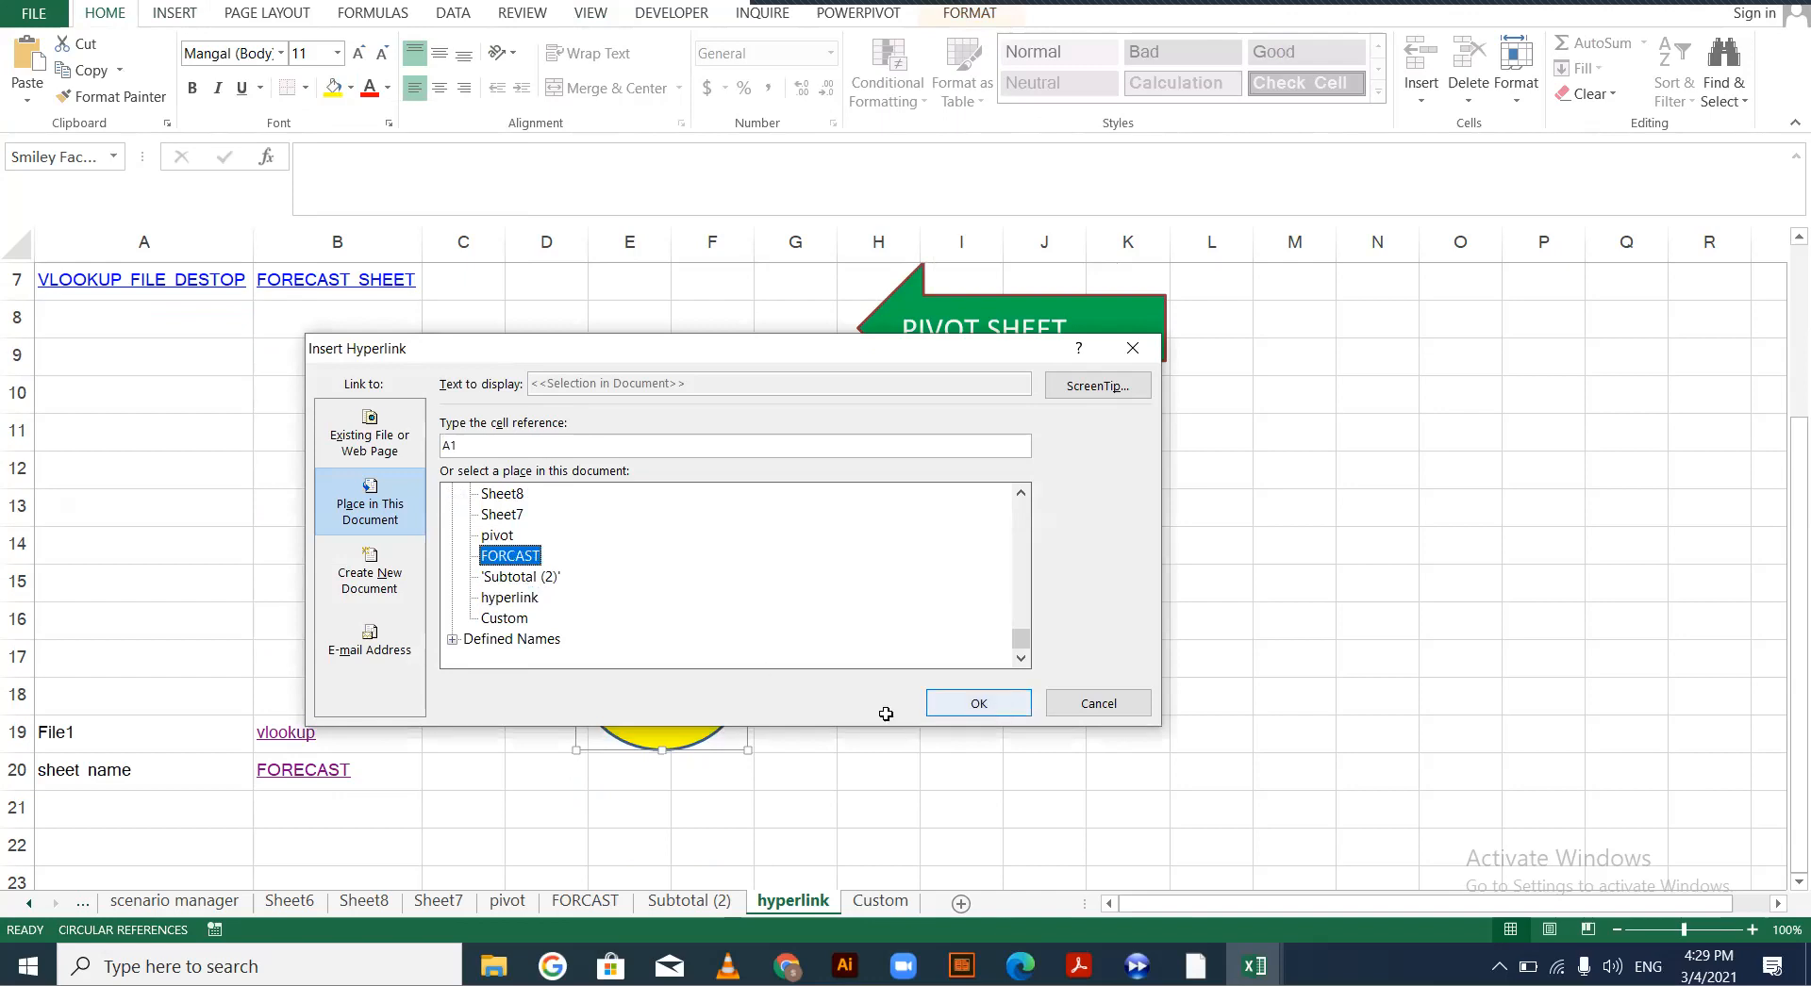
key("Return")
Add the text FORECAST inside the smiley face shape
right_click(665, 697)
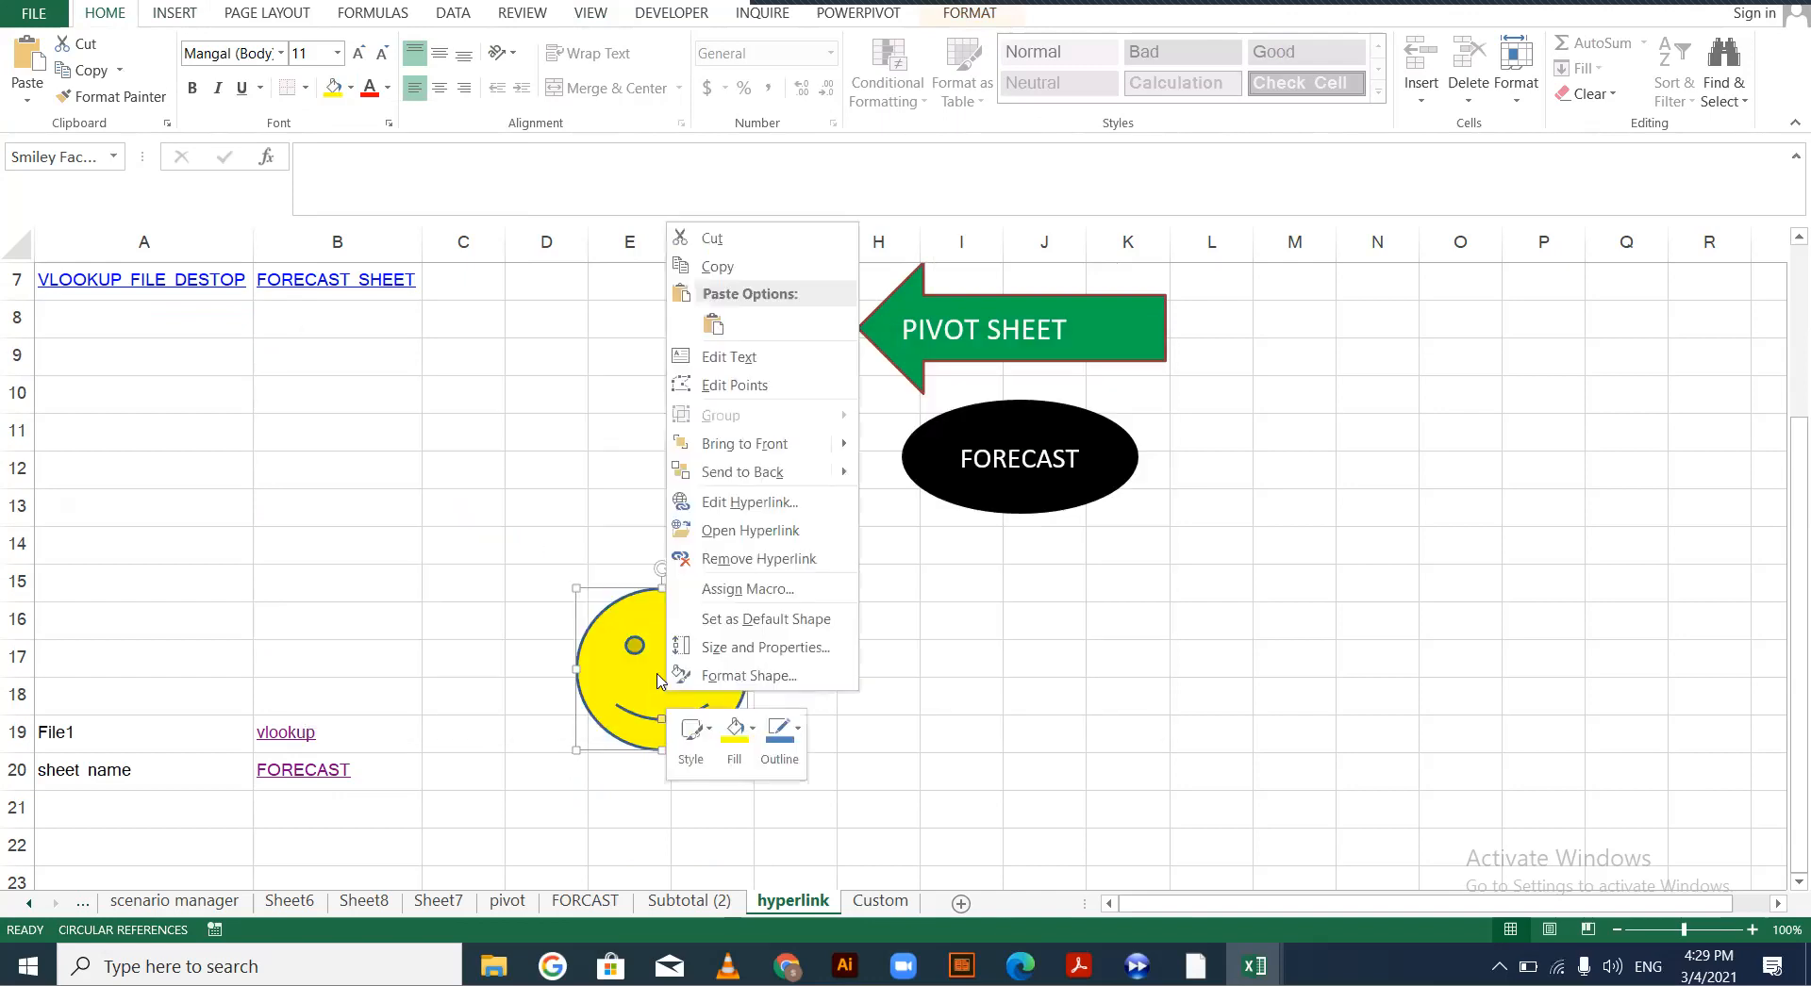
key("Escape")
left_click(581, 639)
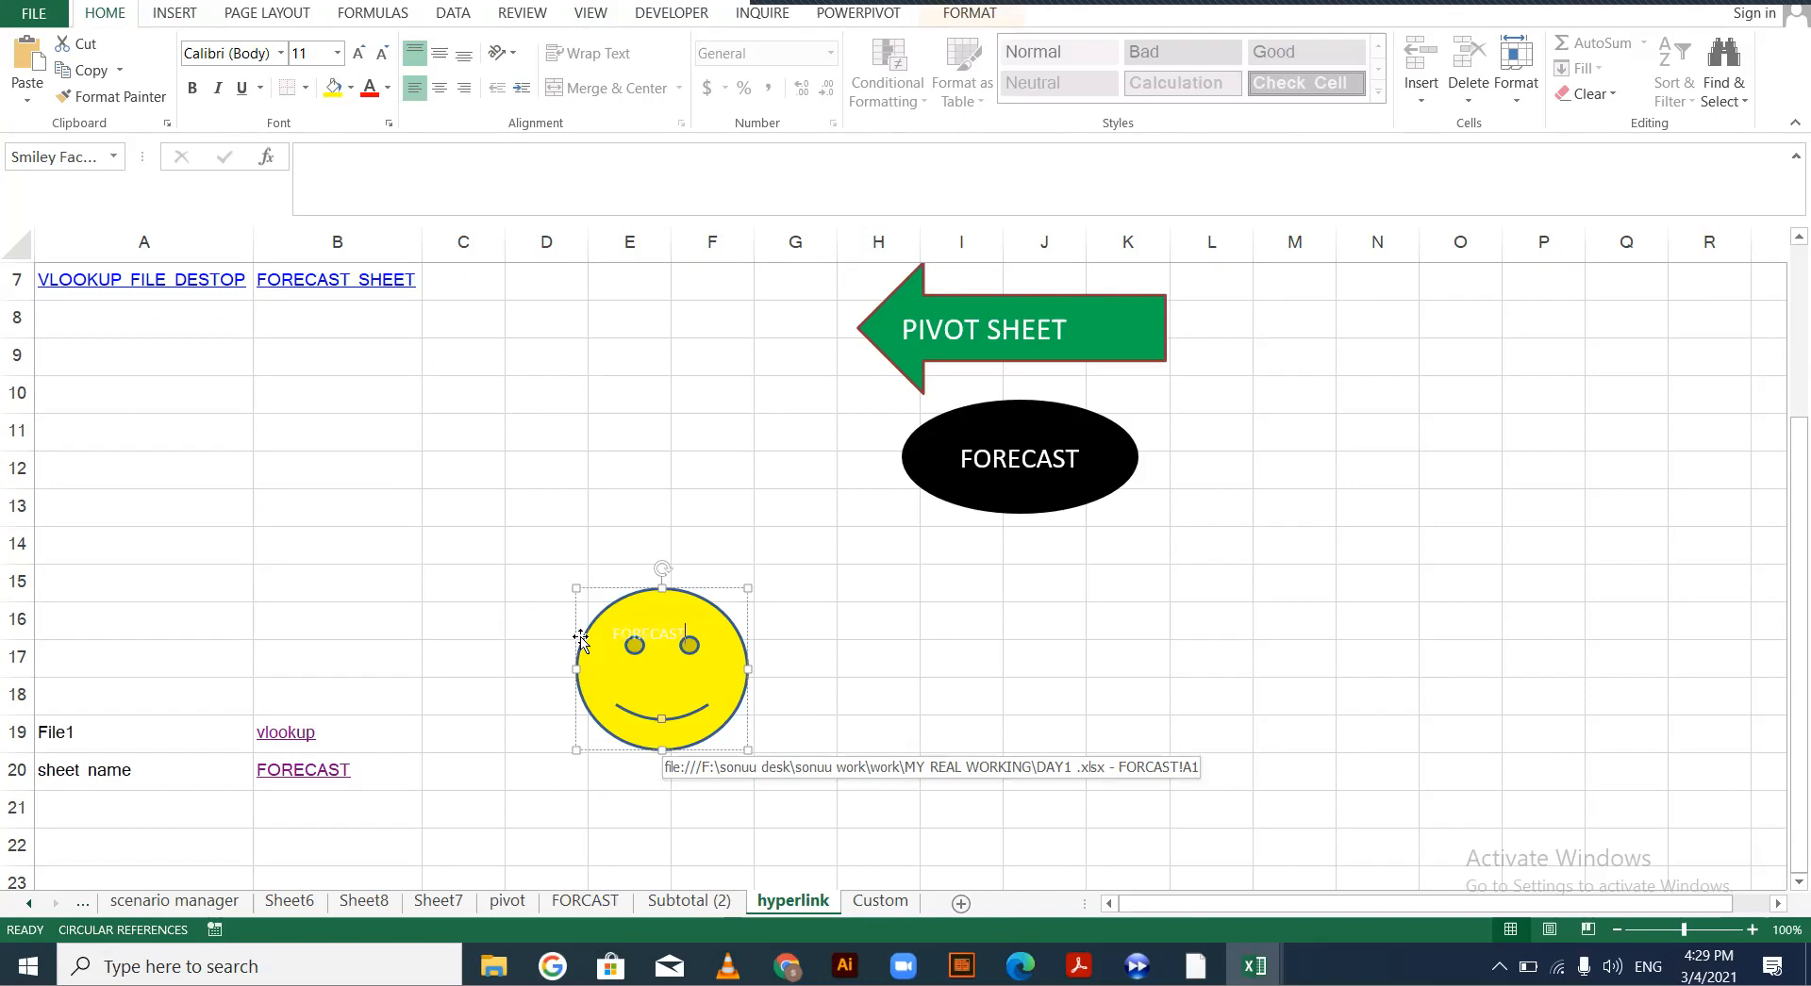
Format the FORECAST text in the smiley face at font size 24 with a black font color
key("ctrl+a")
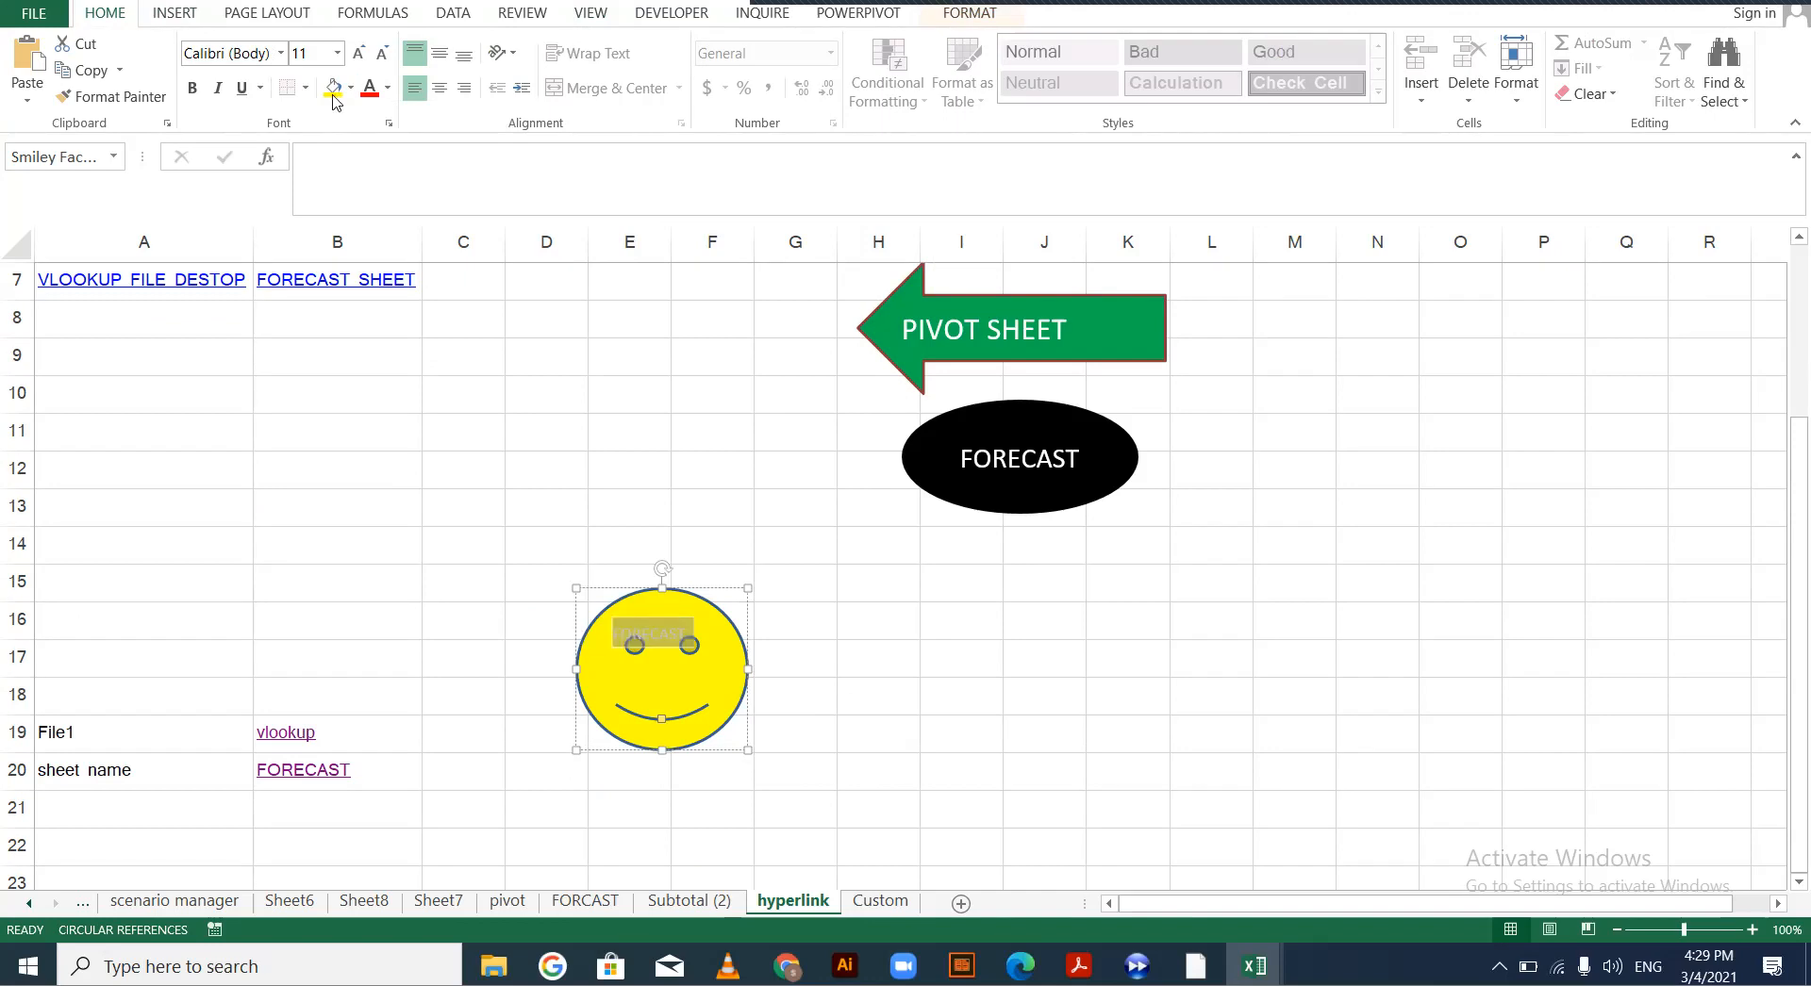
left_click(369, 87)
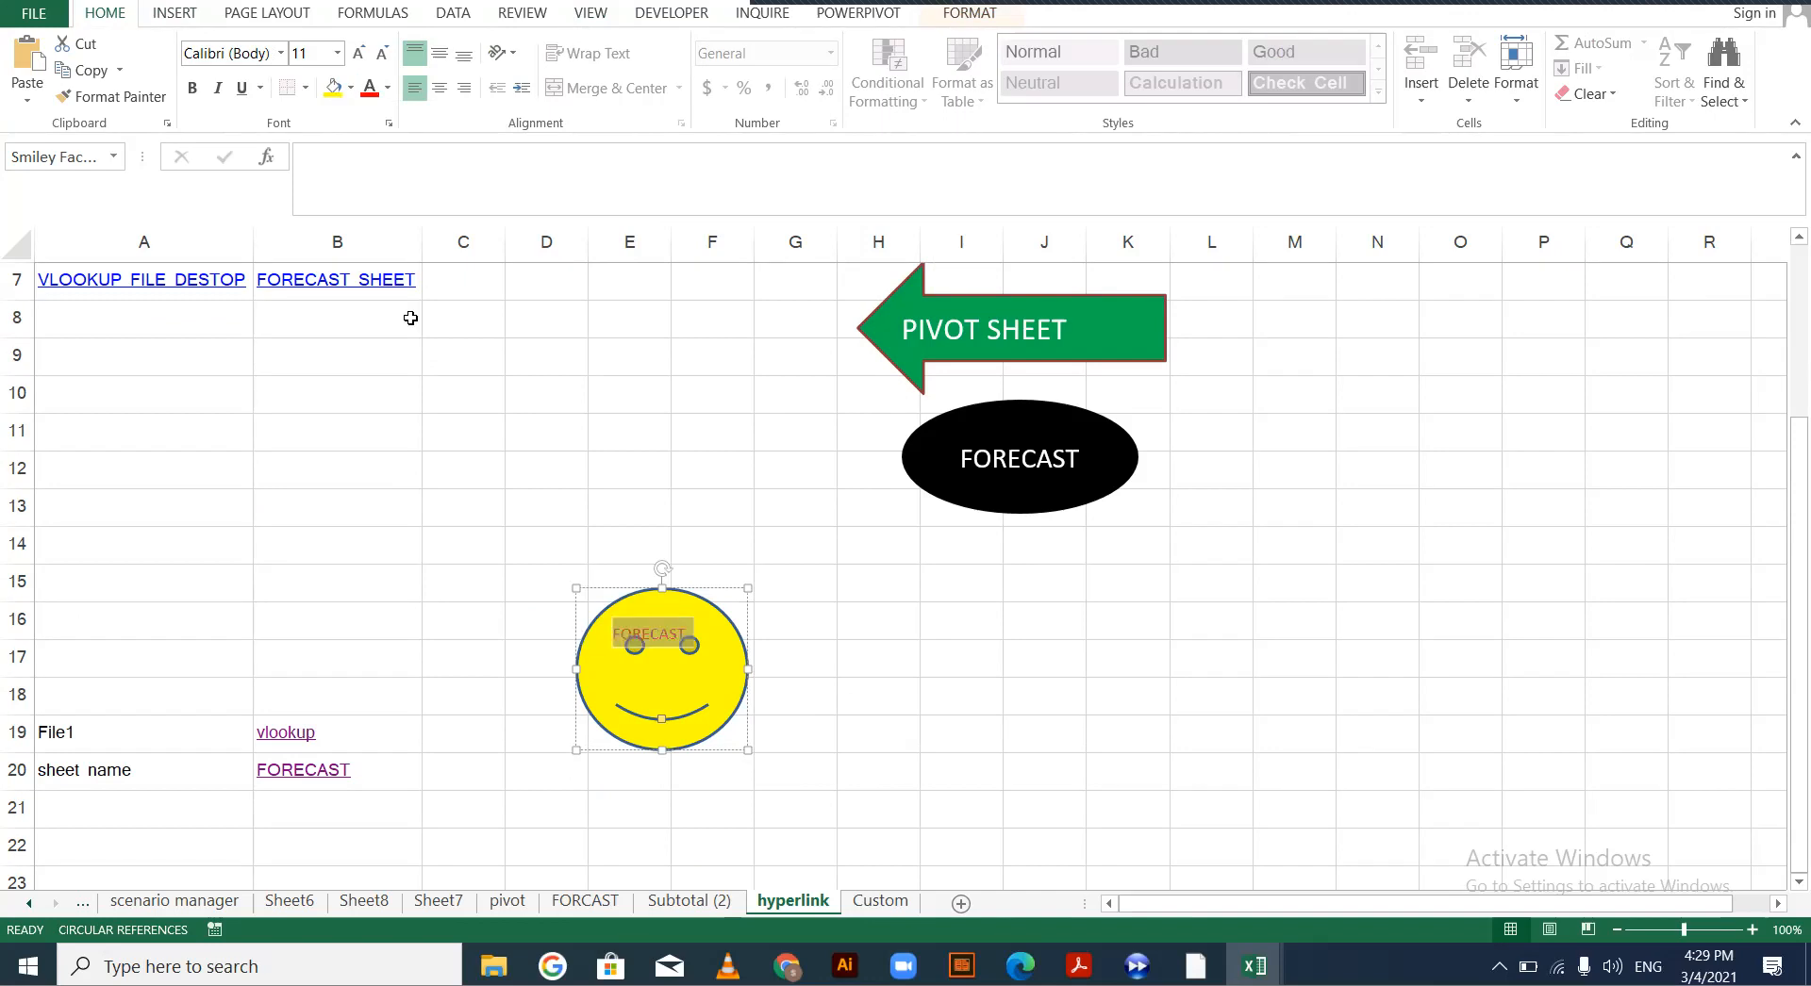
left_click(360, 55)
left_click(360, 56)
left_click(359, 56)
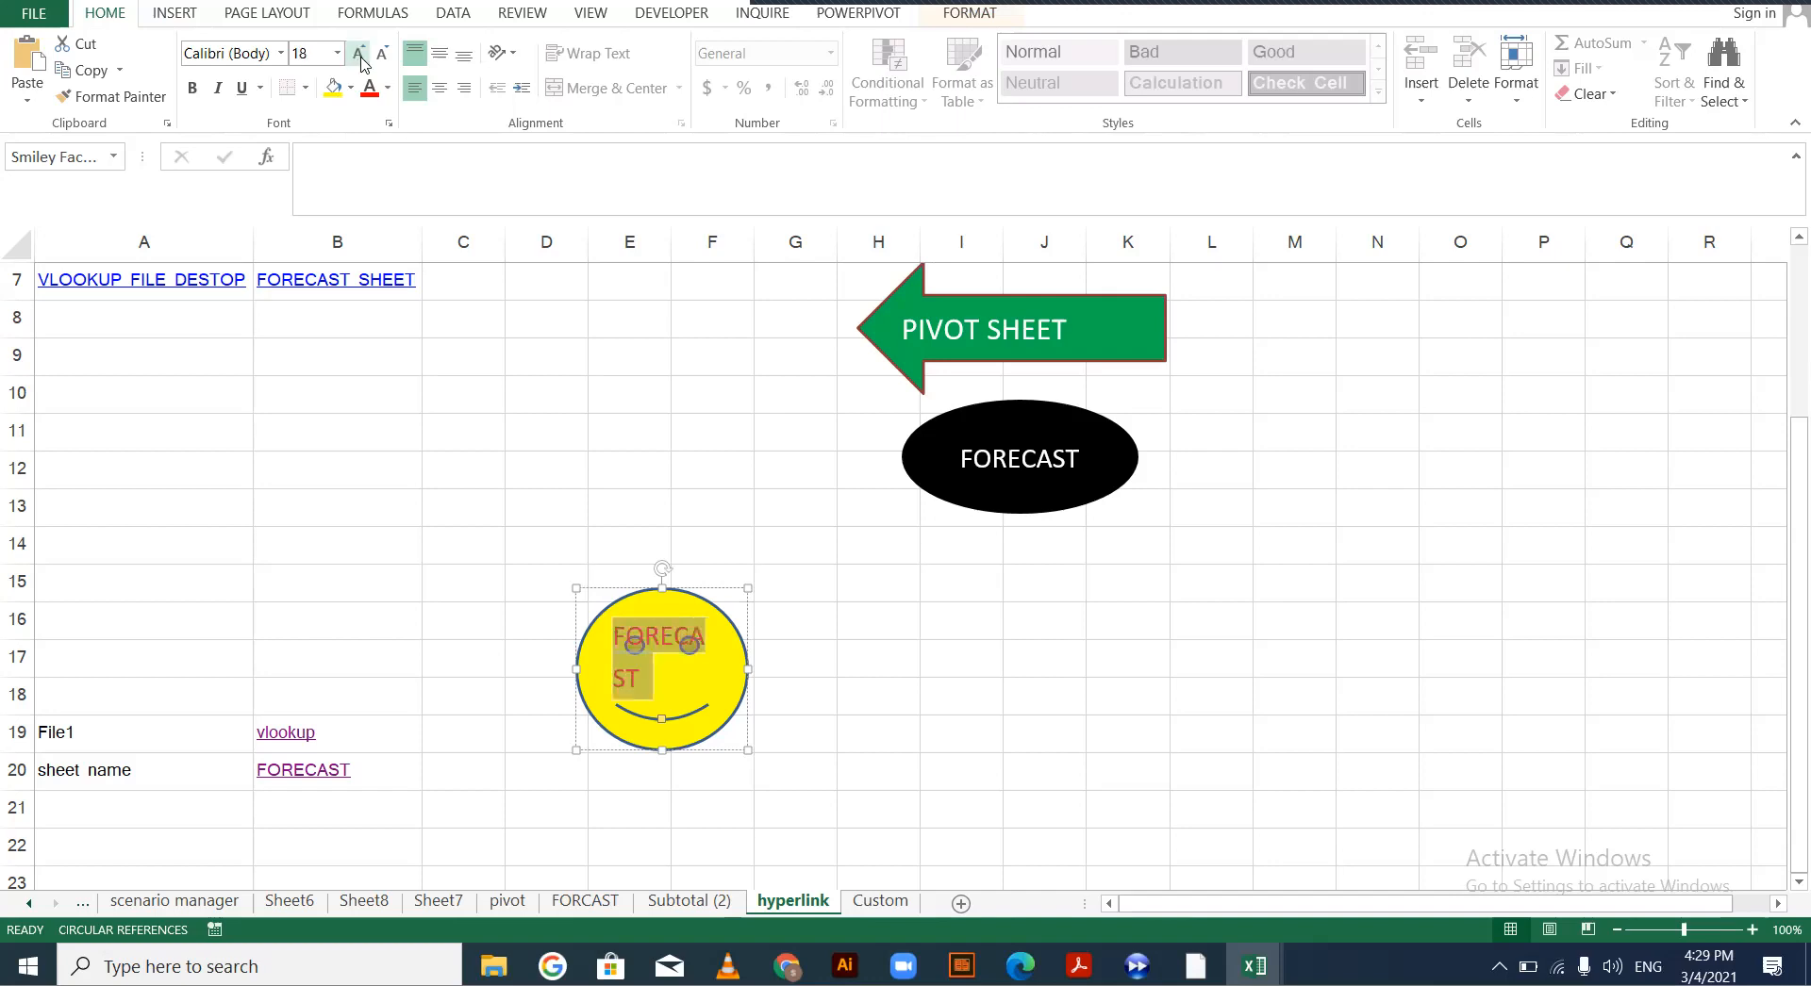
left_click(359, 55)
left_click(360, 54)
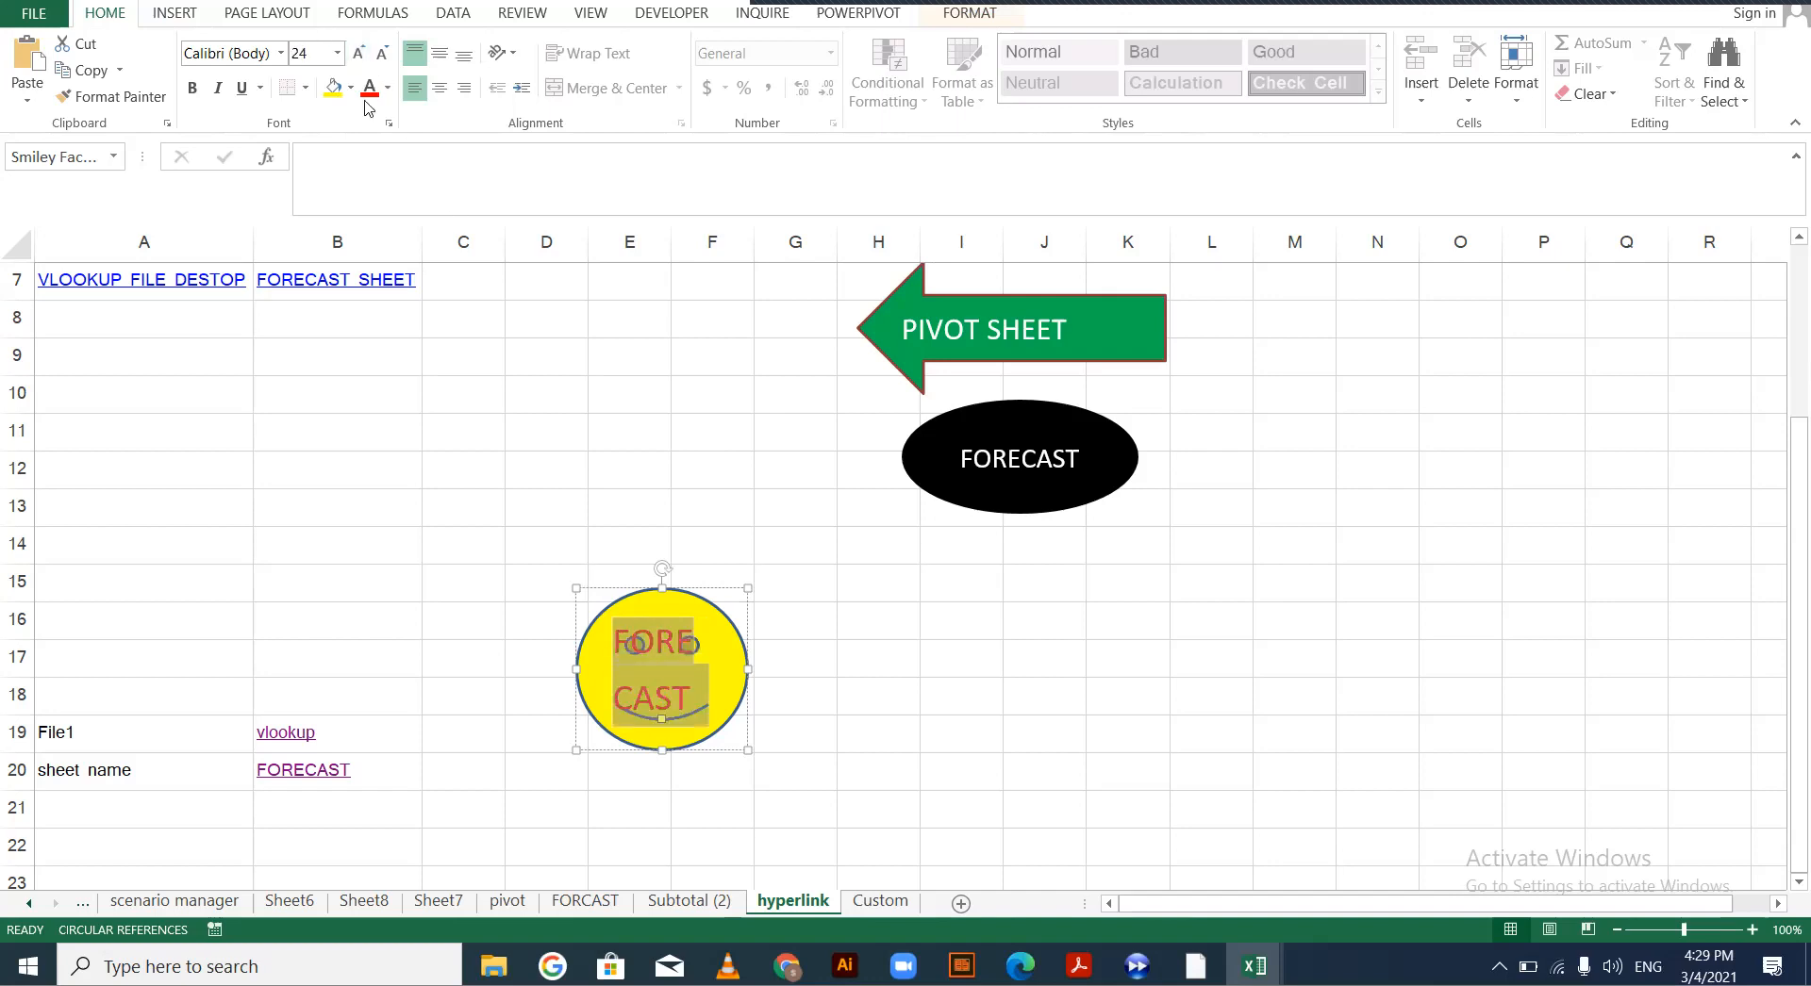
left_click(387, 88)
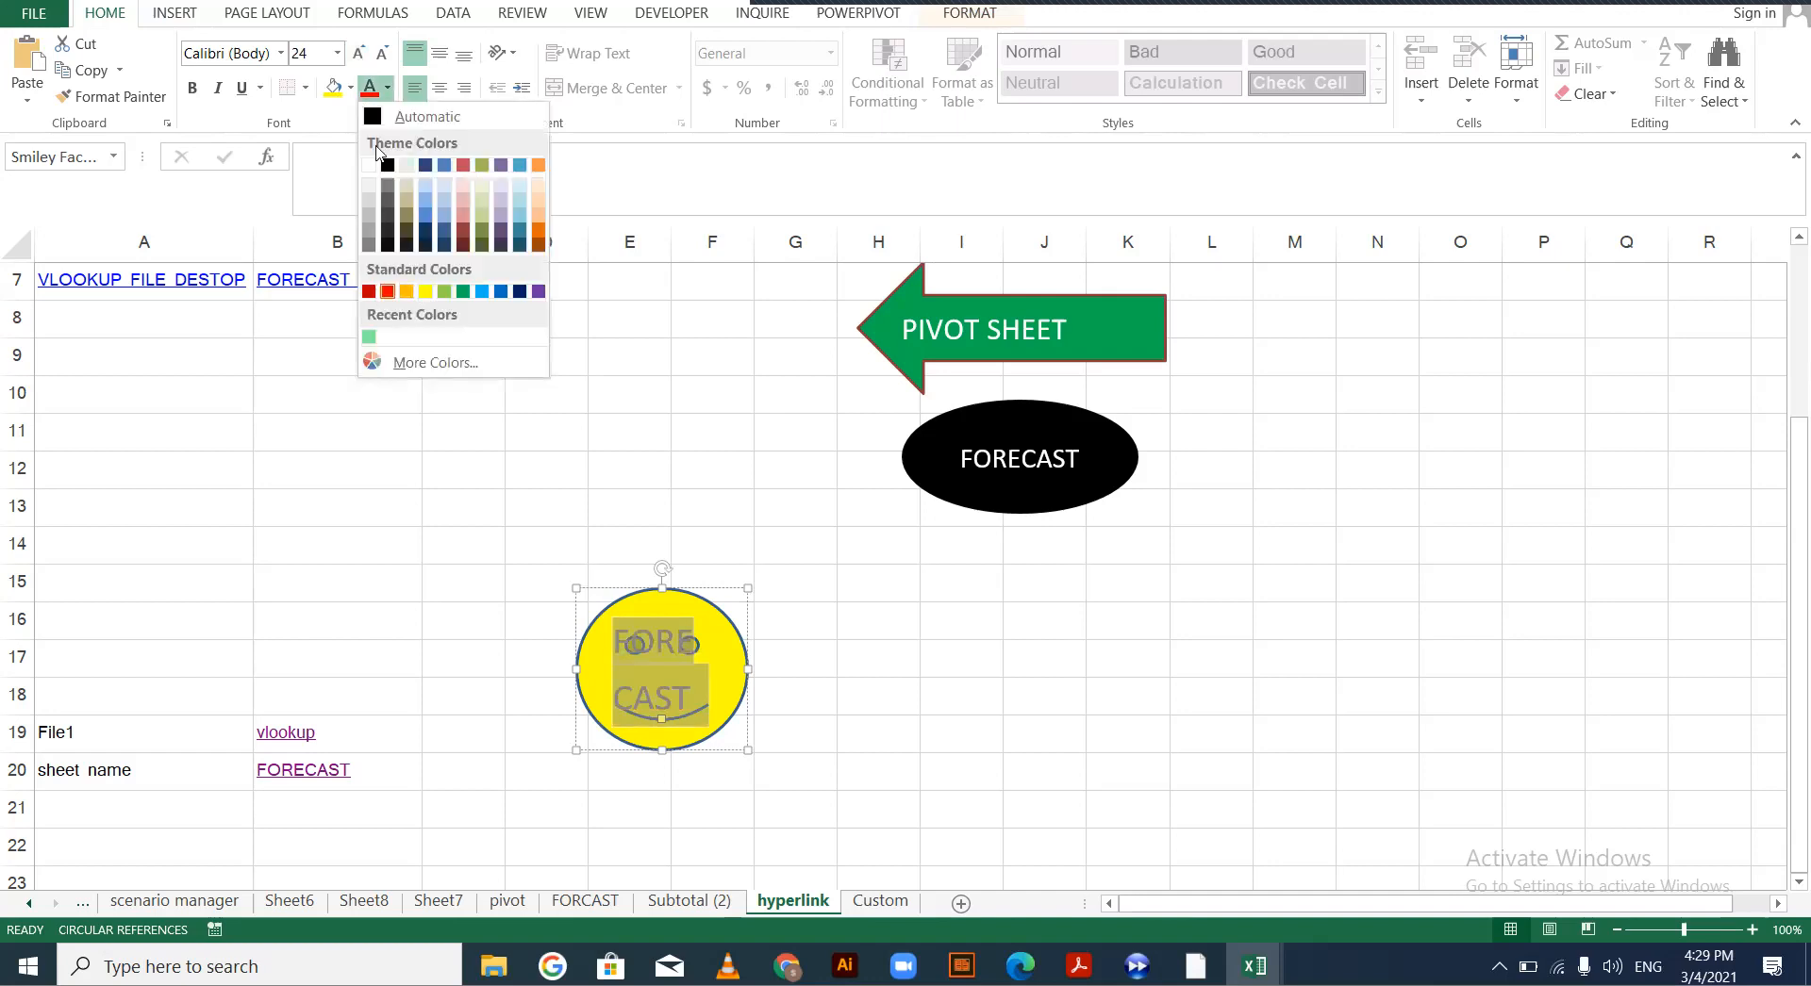
Widen the smiley face into column H and make it slightly taller so that FORECAST fits on one line
left_click(745, 671)
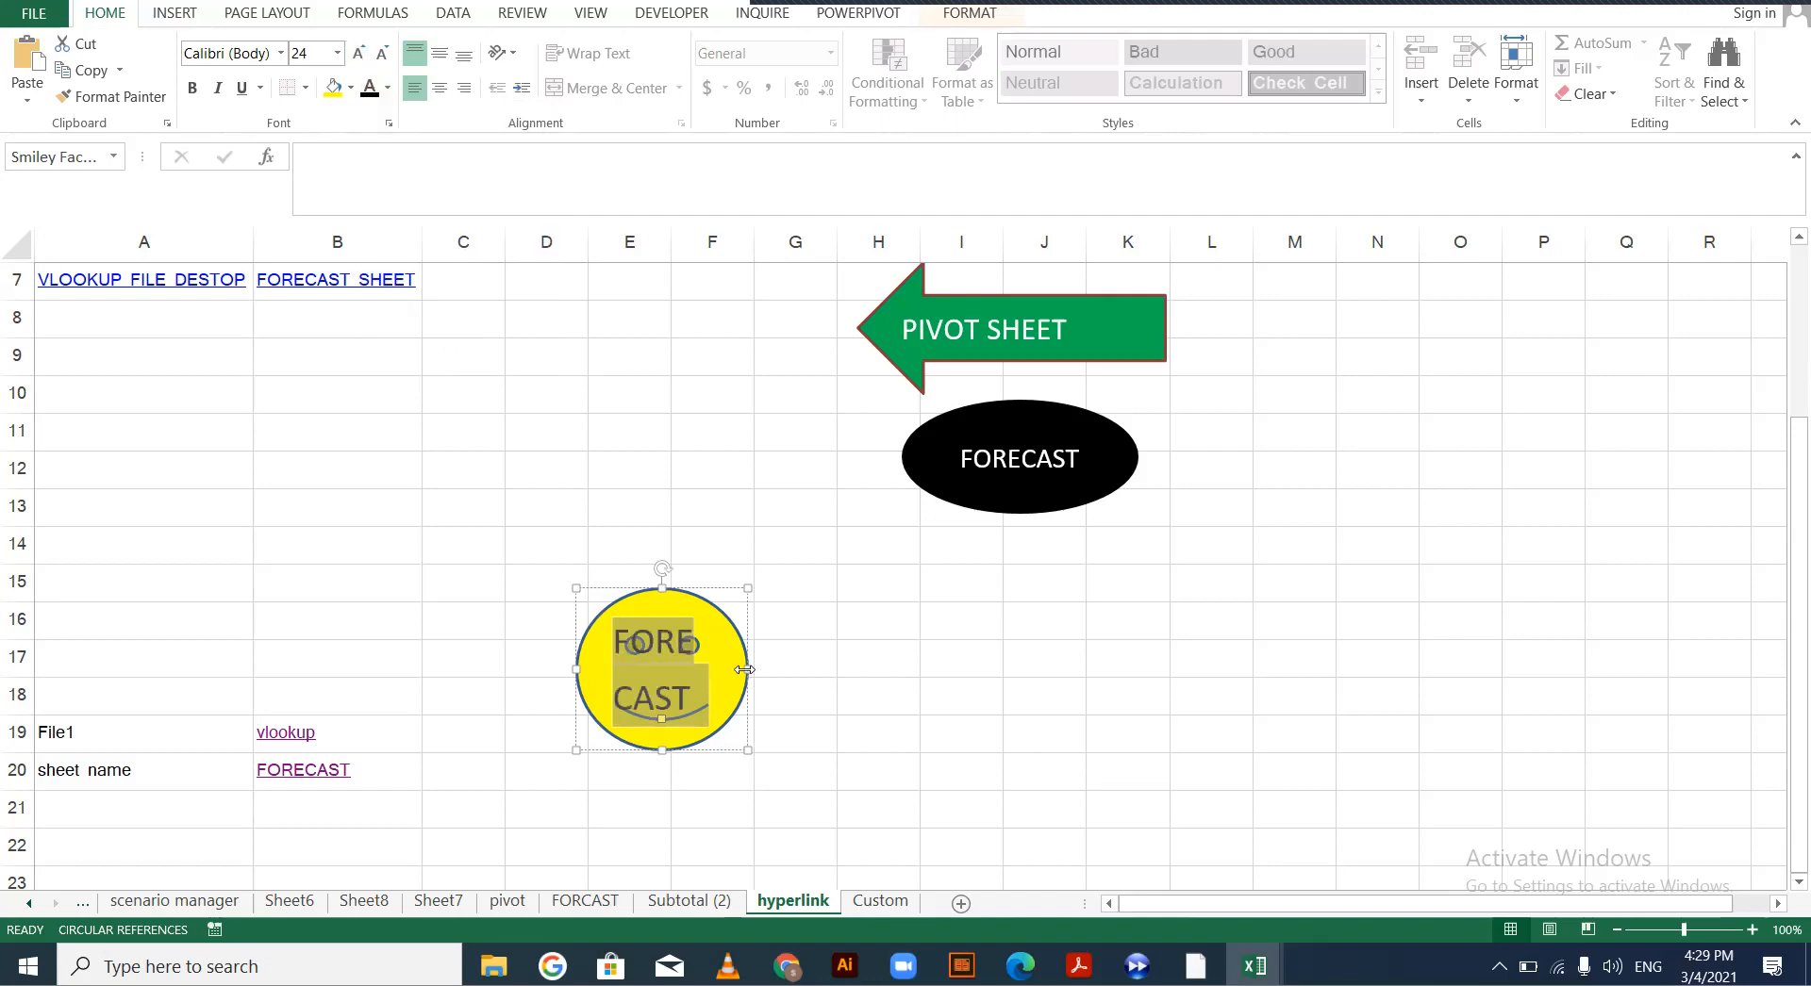
left_click_drag(745, 670, 849, 681)
left_click_drag(712, 752, 713, 793)
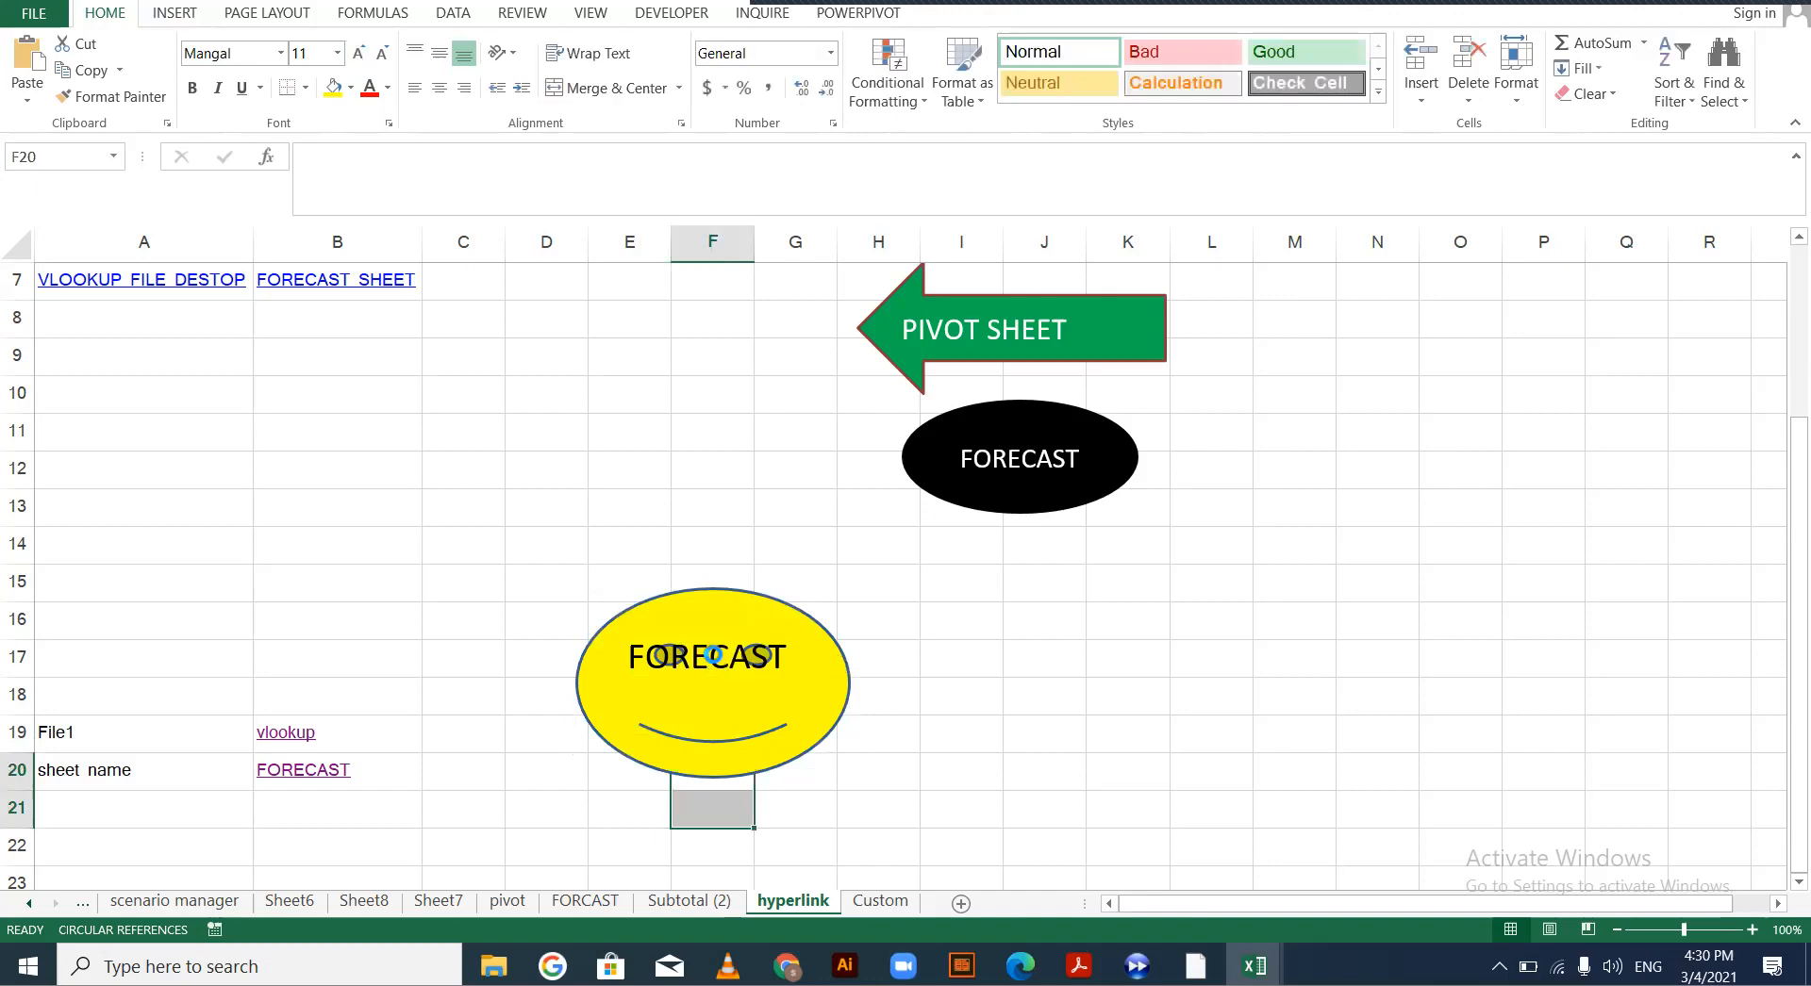
Test the smiley face link by following it, returning through the HYPERLINK cell on the FORCAST sheet, and following it again
left_click(1041, 353)
left_click(1273, 574)
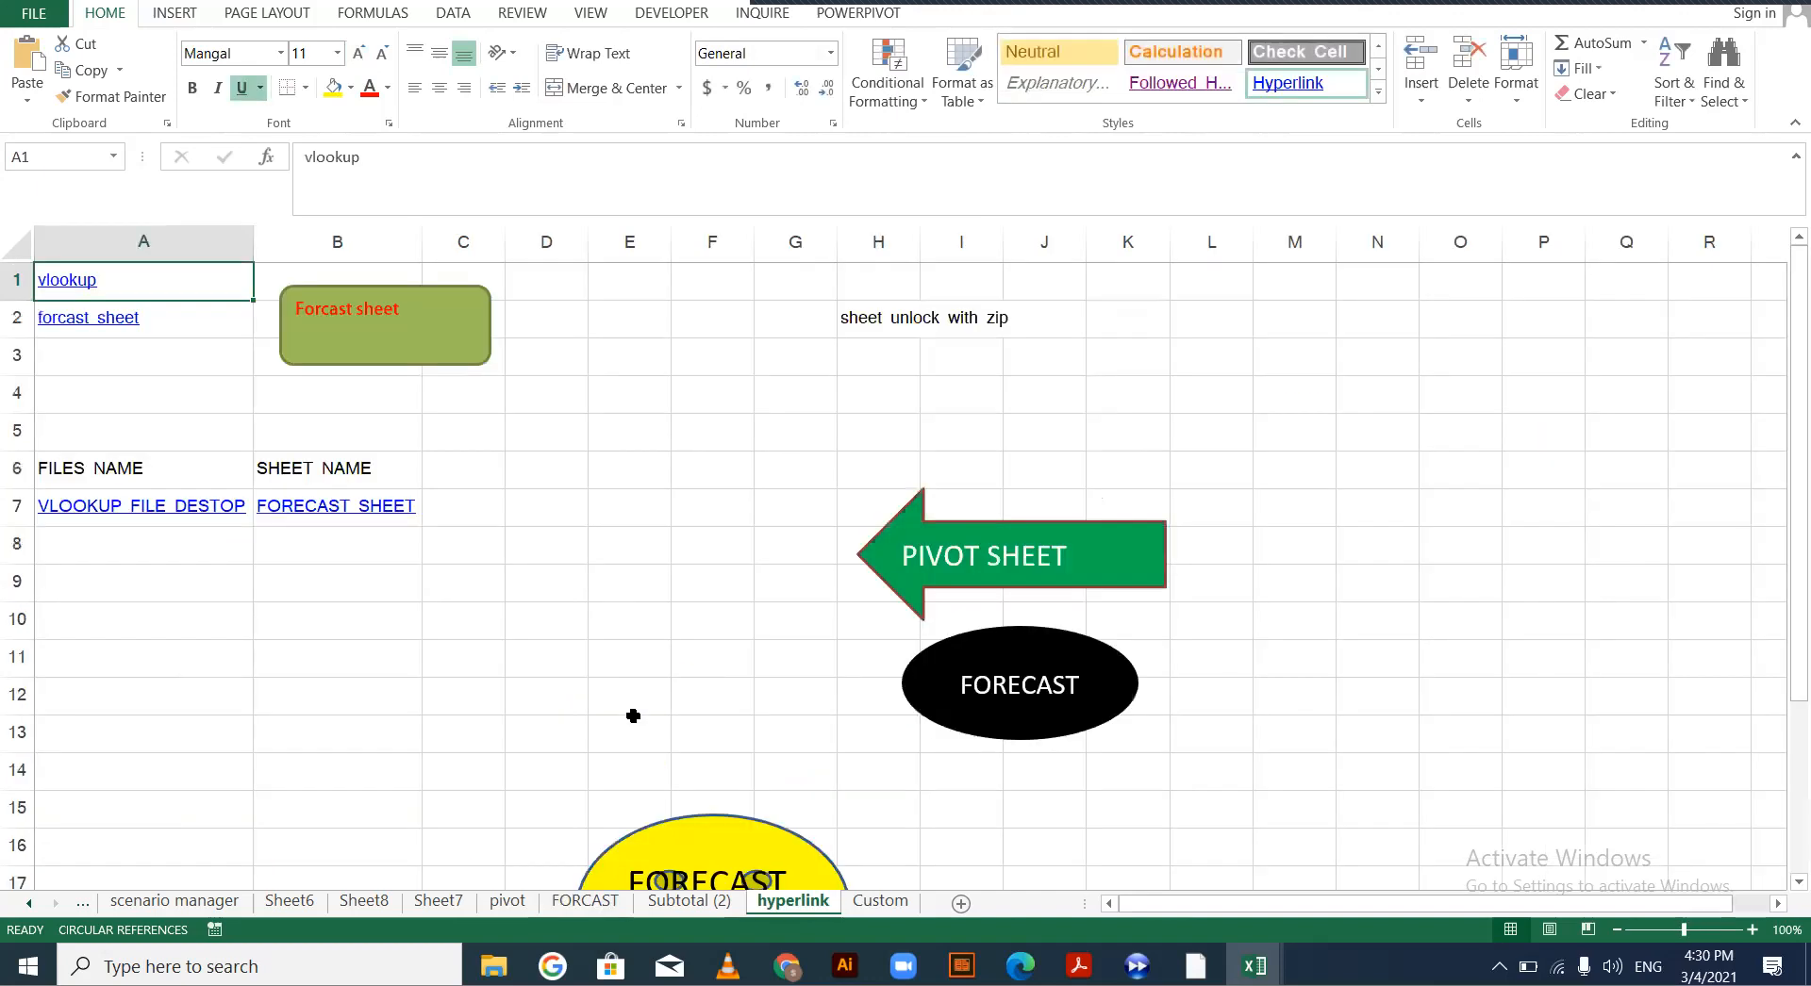
scroll(715, 768, "down", 1)
left_click(714, 764)
scroll(779, 768, "down", 1)
scroll(711, 634, "down", 1)
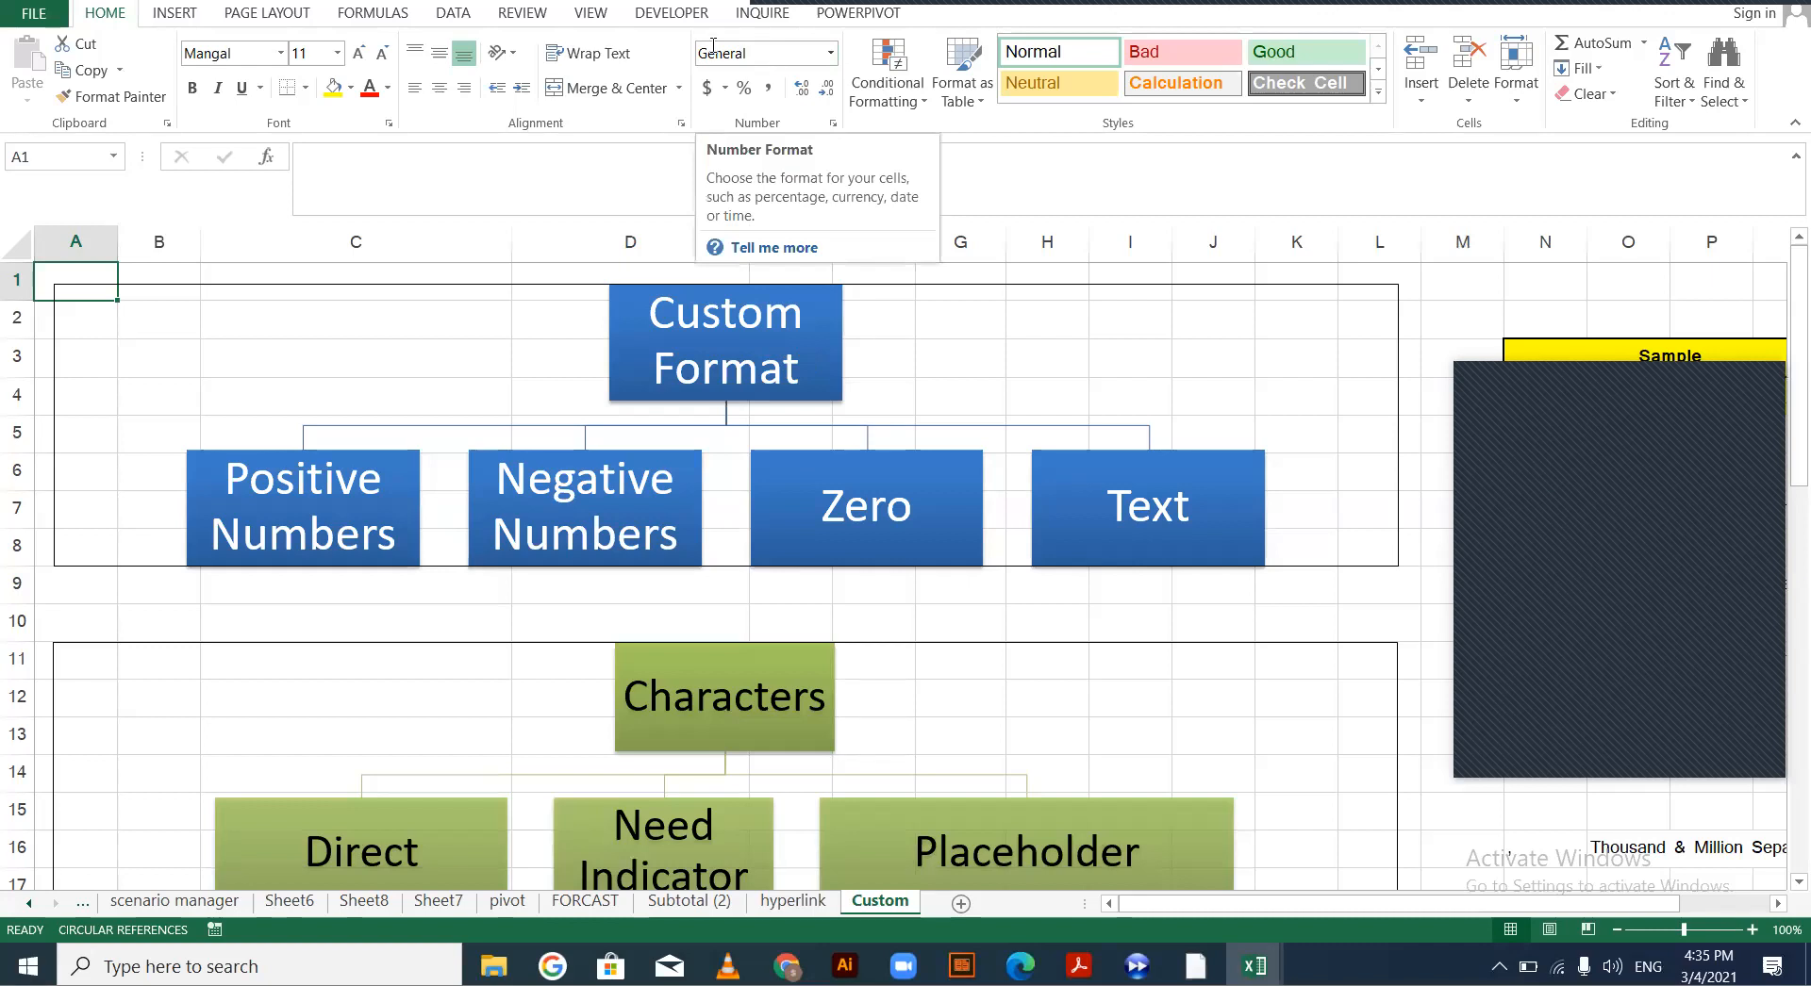
Open the full number format settings for cell A1 on the Custom sheet, browse categories such as General and Currency, and choose Custom
left_click(831, 55)
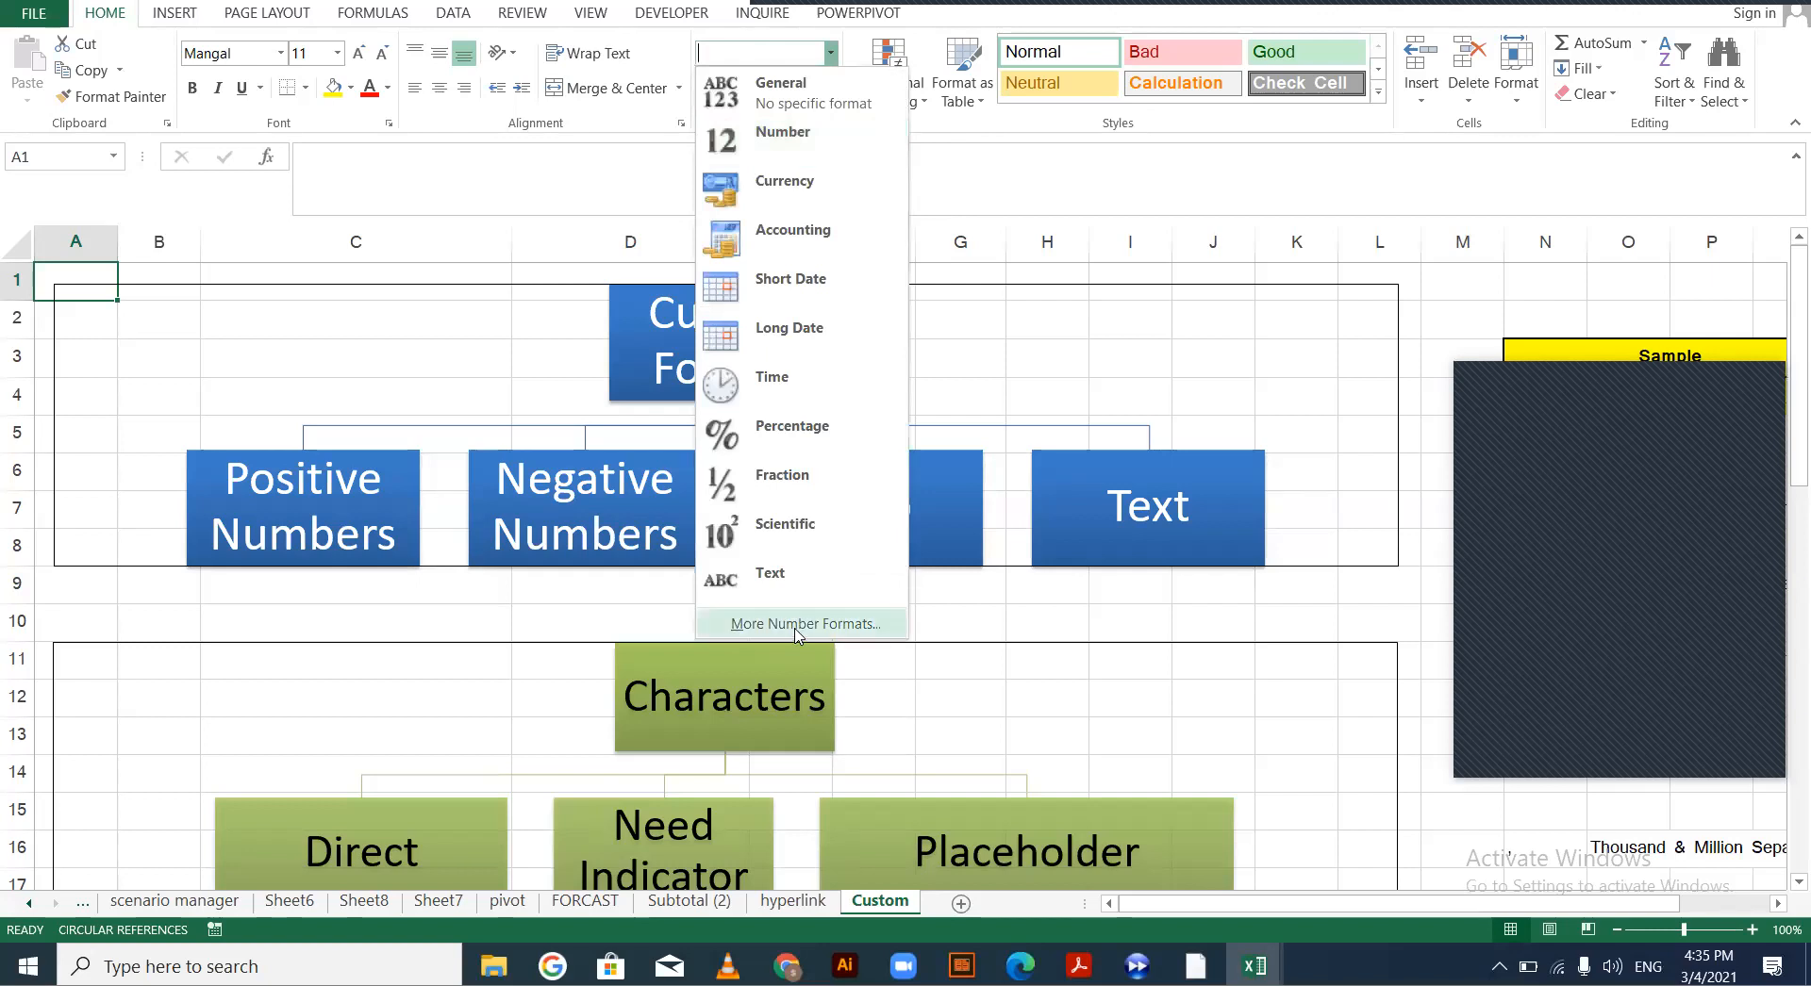
left_click(799, 755)
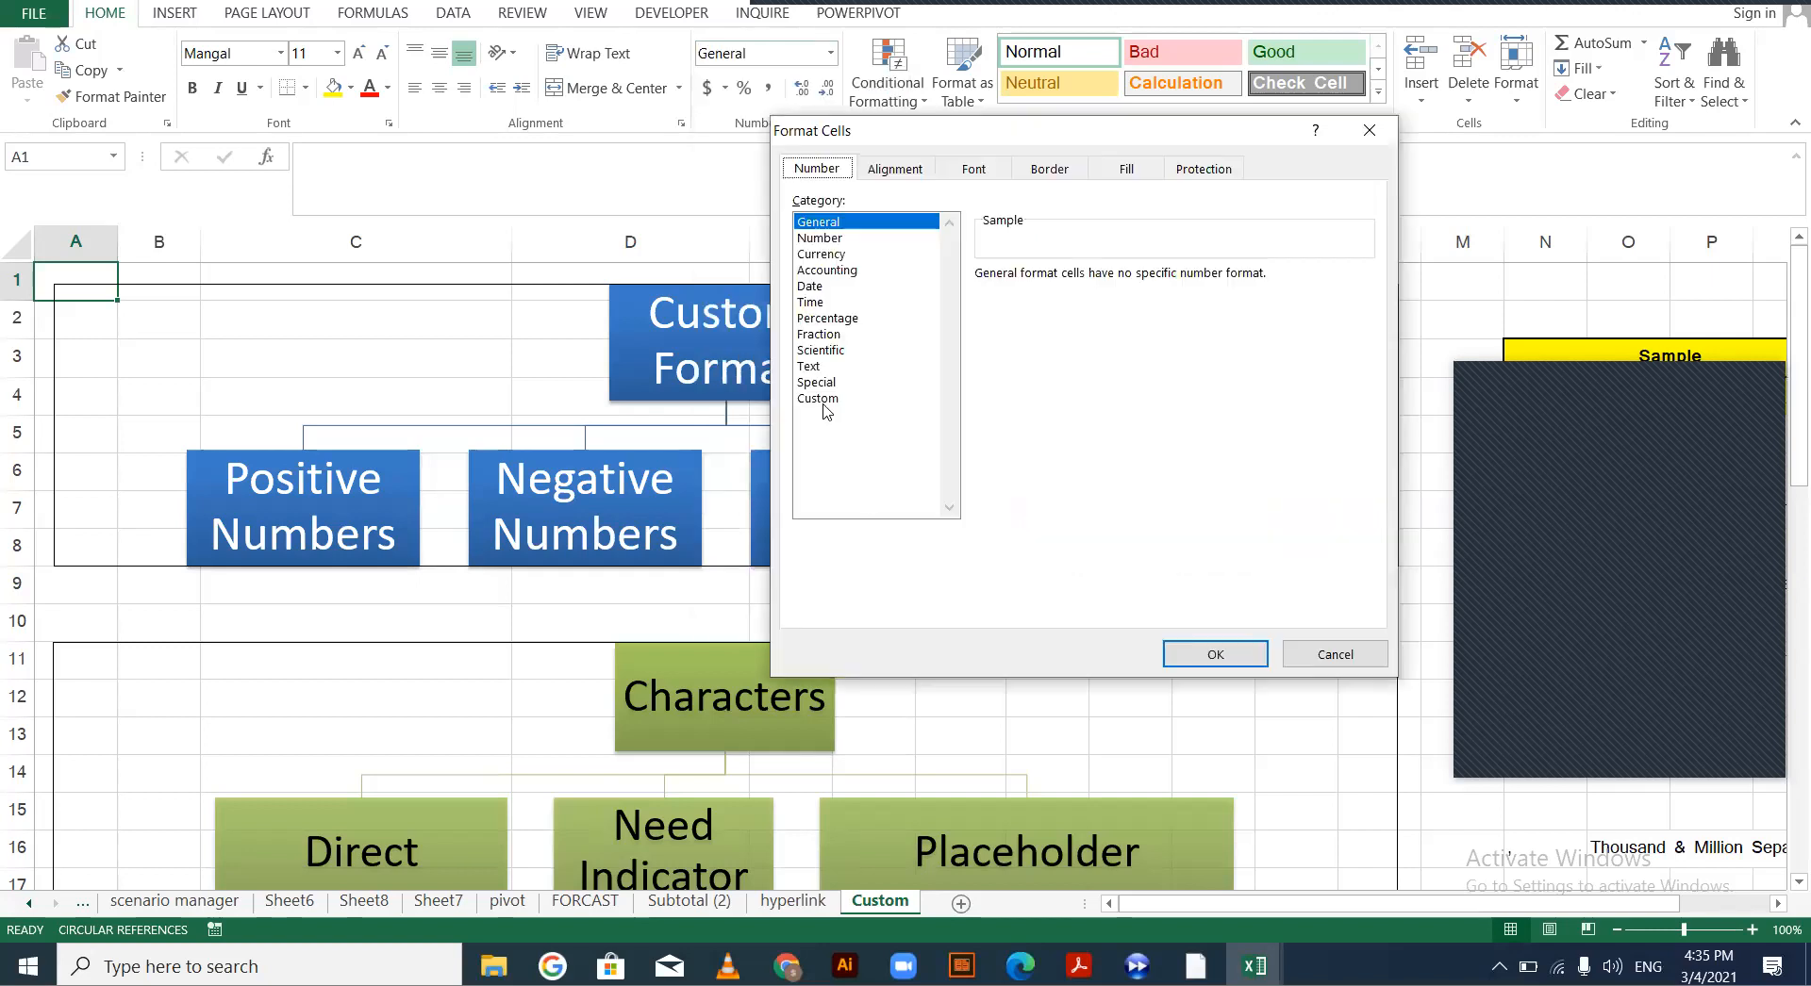
left_click(816, 398)
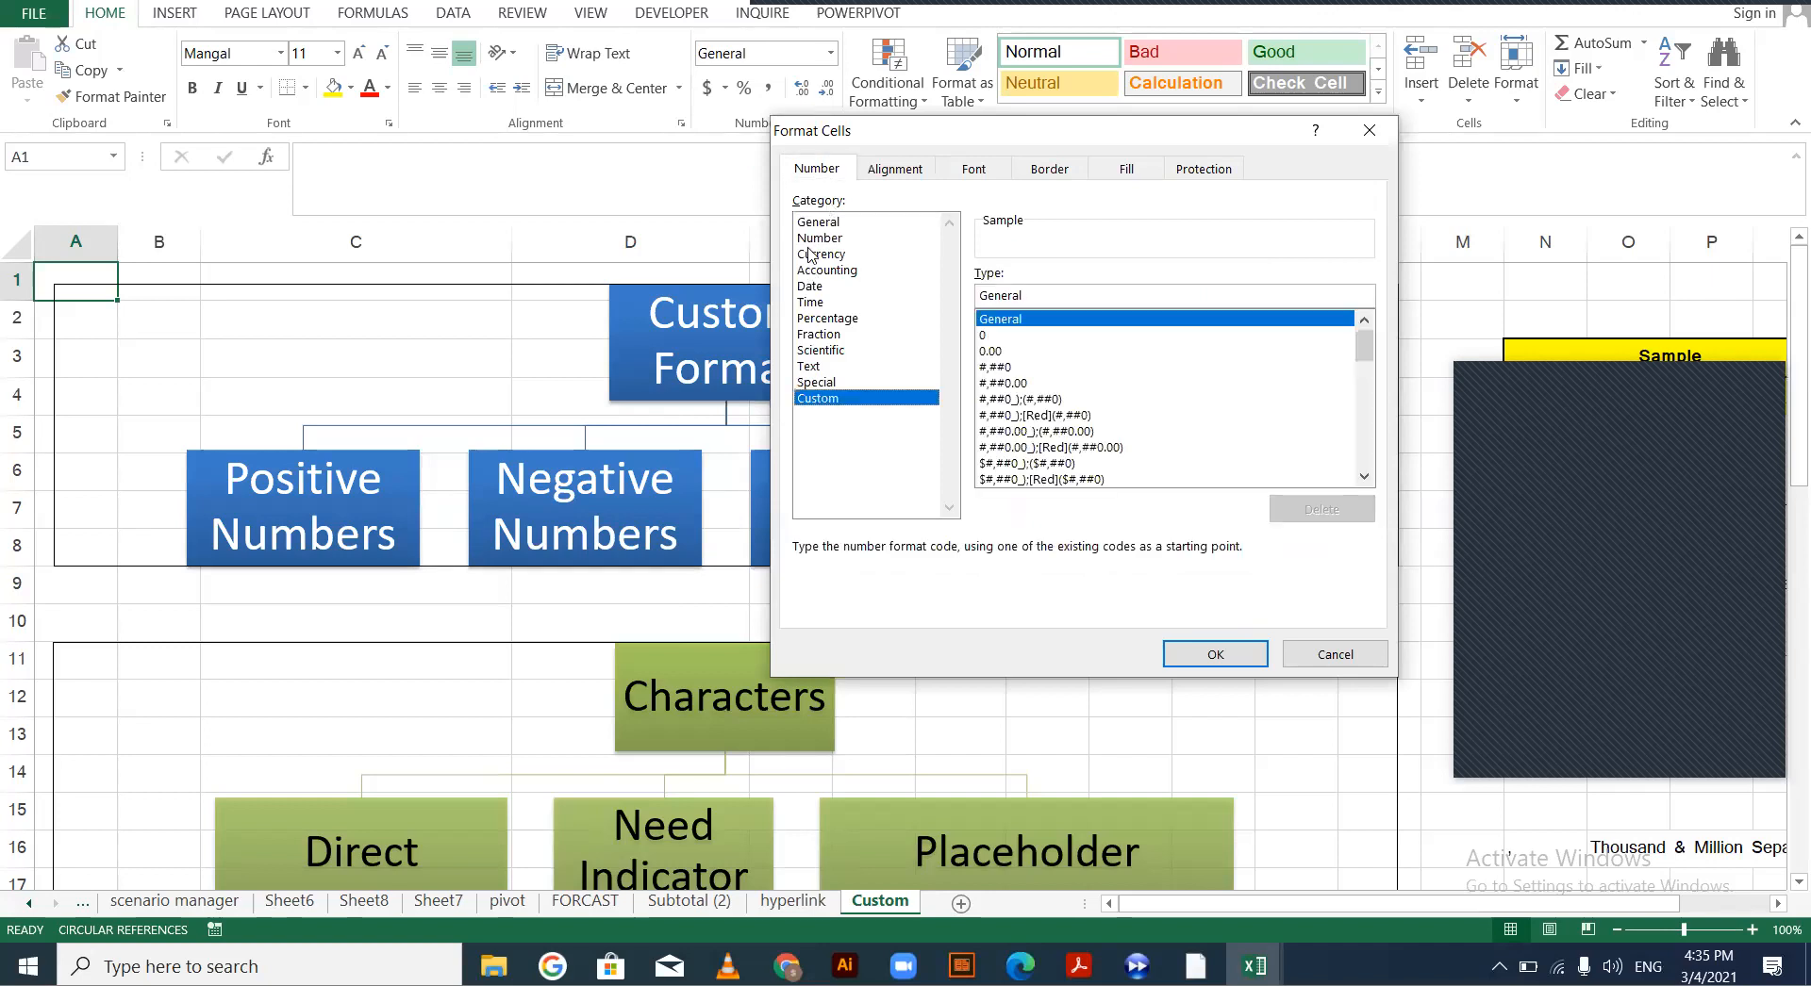
left_click(817, 224)
left_click(819, 253)
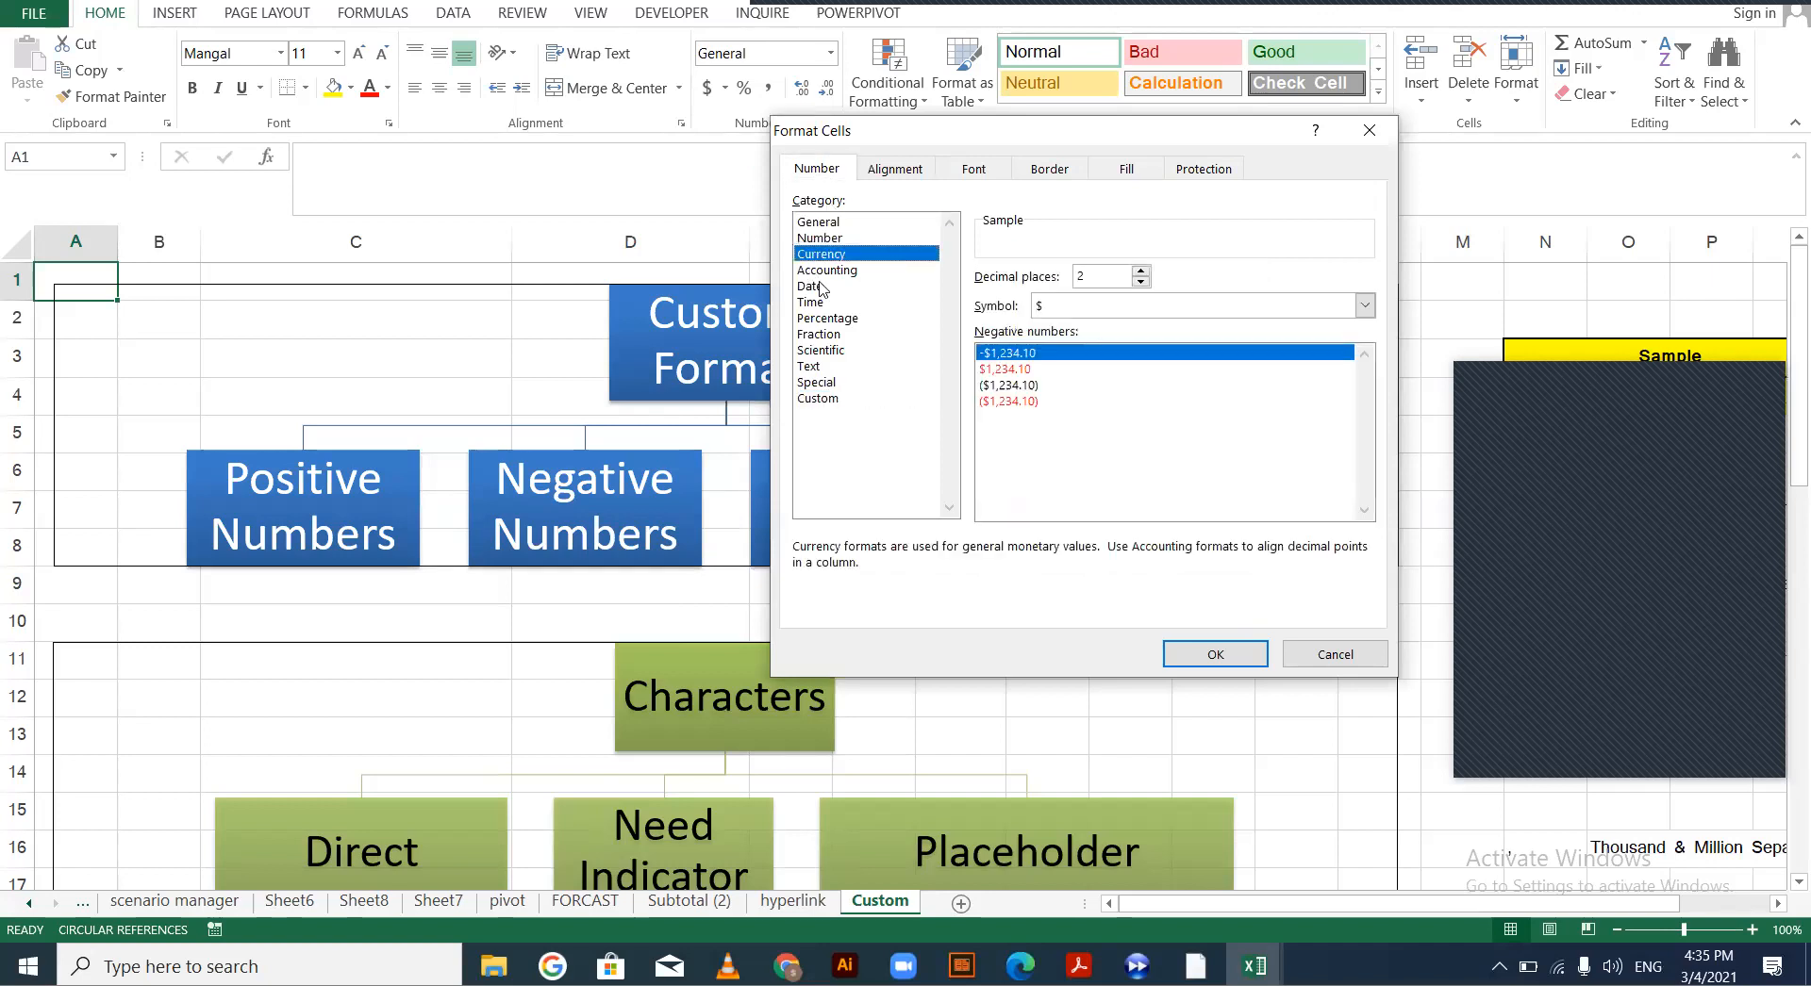
left_click(816, 318)
left_click(812, 399)
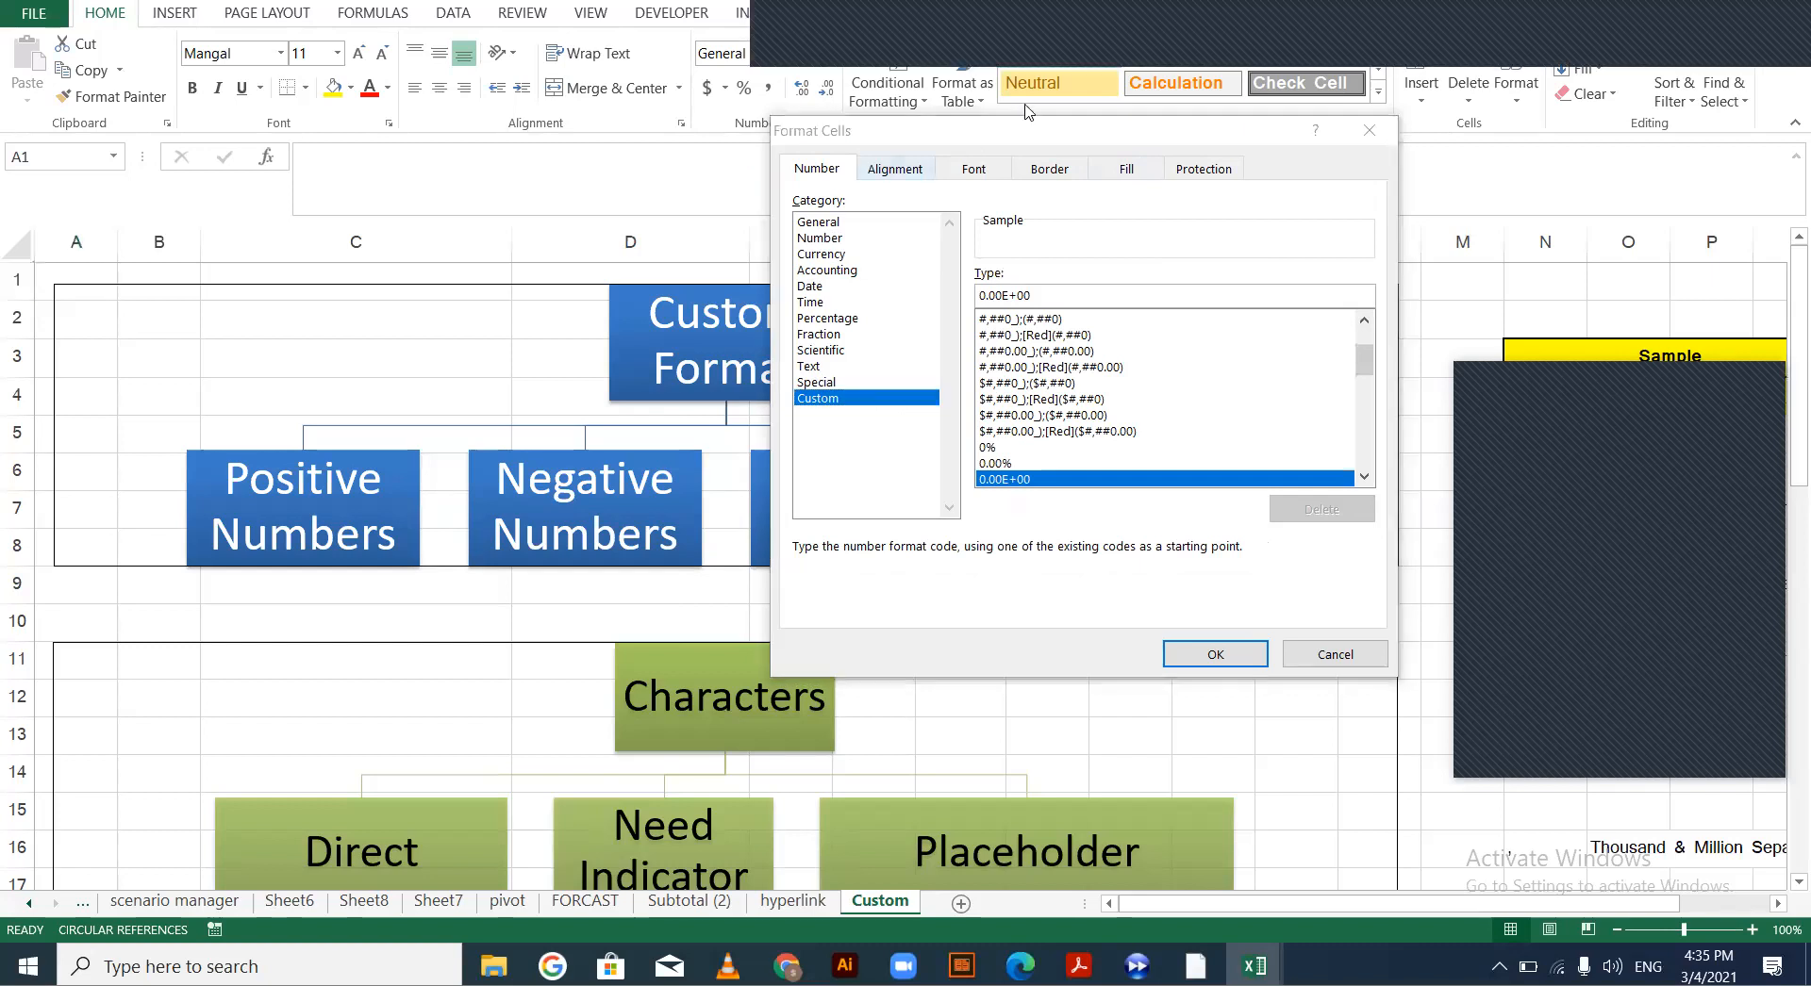
Browse the custom format codes and apply #,##0_);[Red](#,##0) to cell A1
left_click(1028, 384)
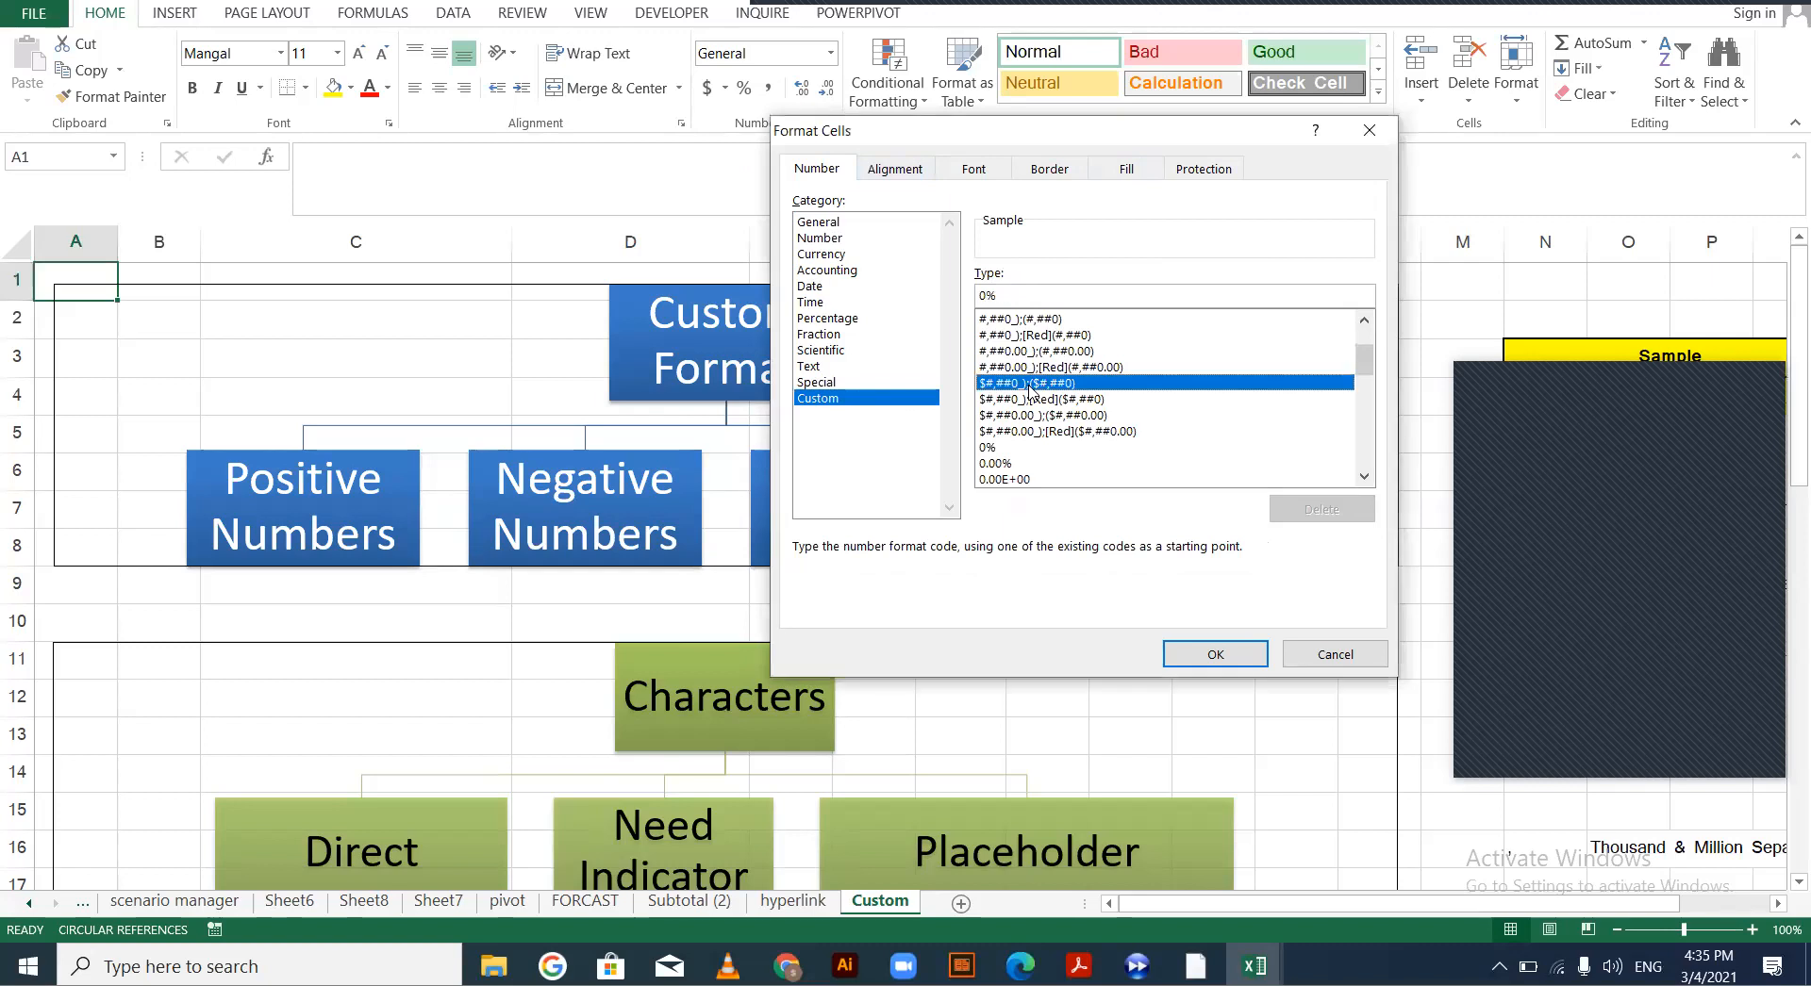
left_click(1026, 332)
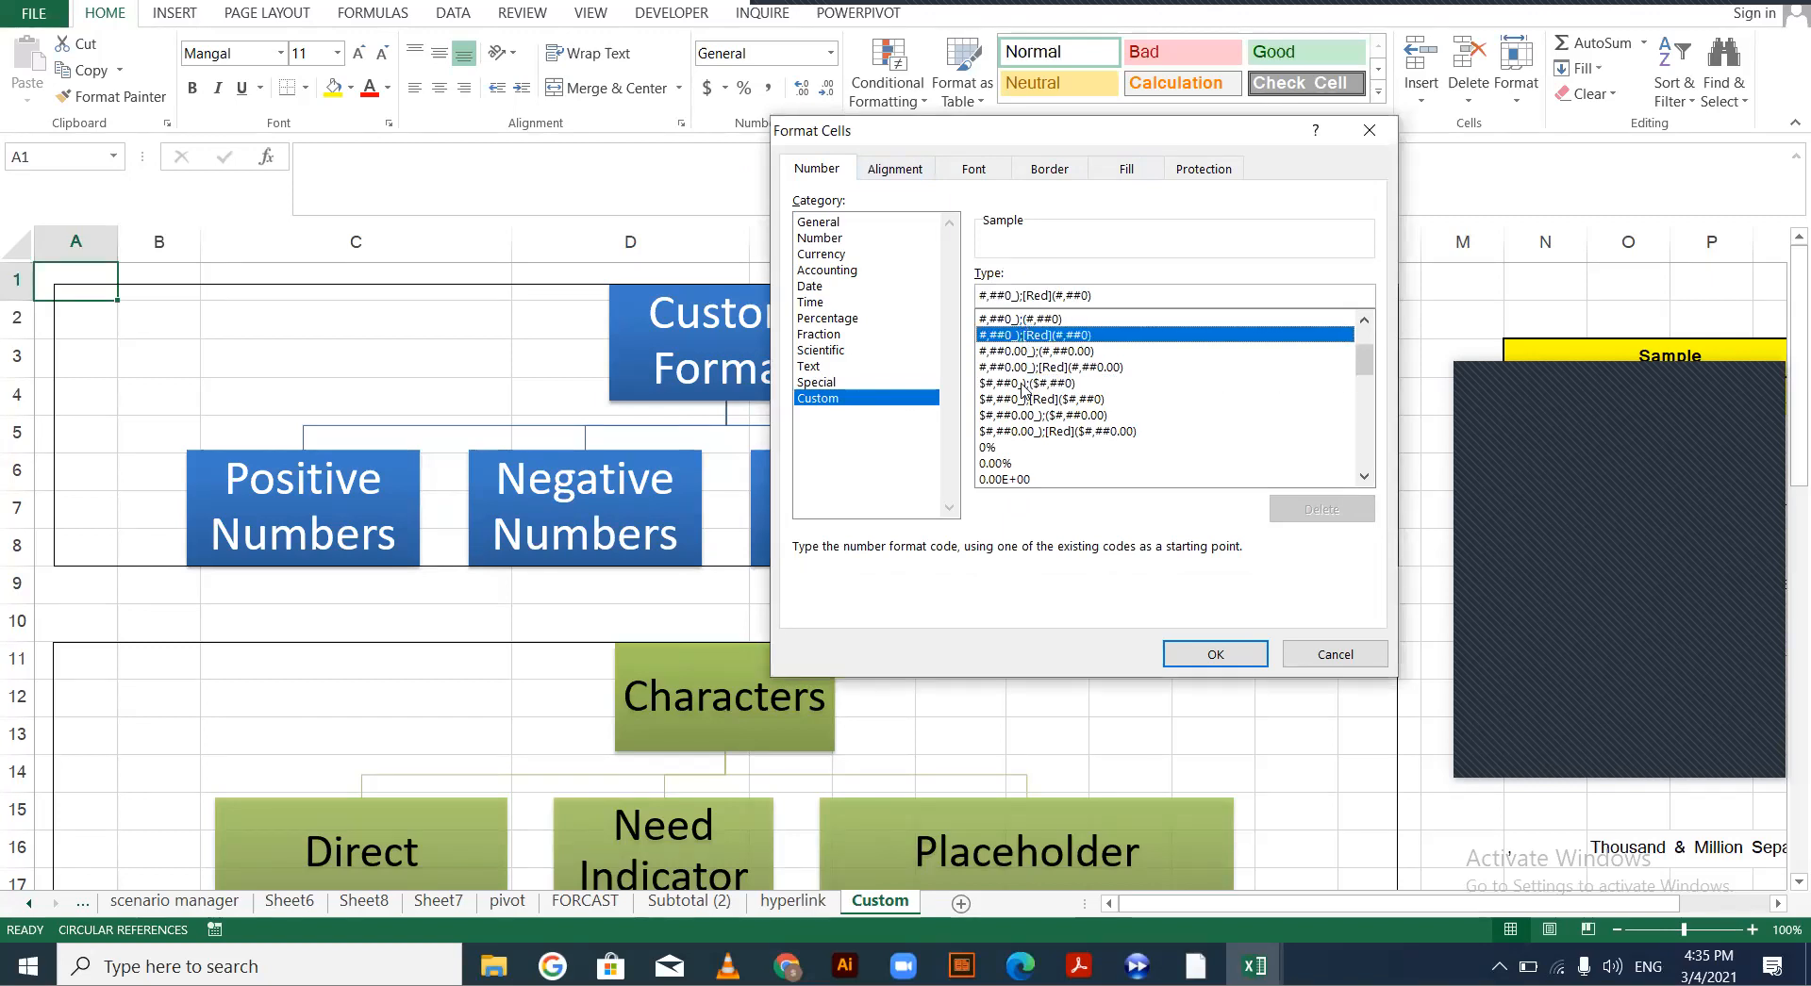
left_click(1026, 431)
left_click(1012, 335)
key("Return")
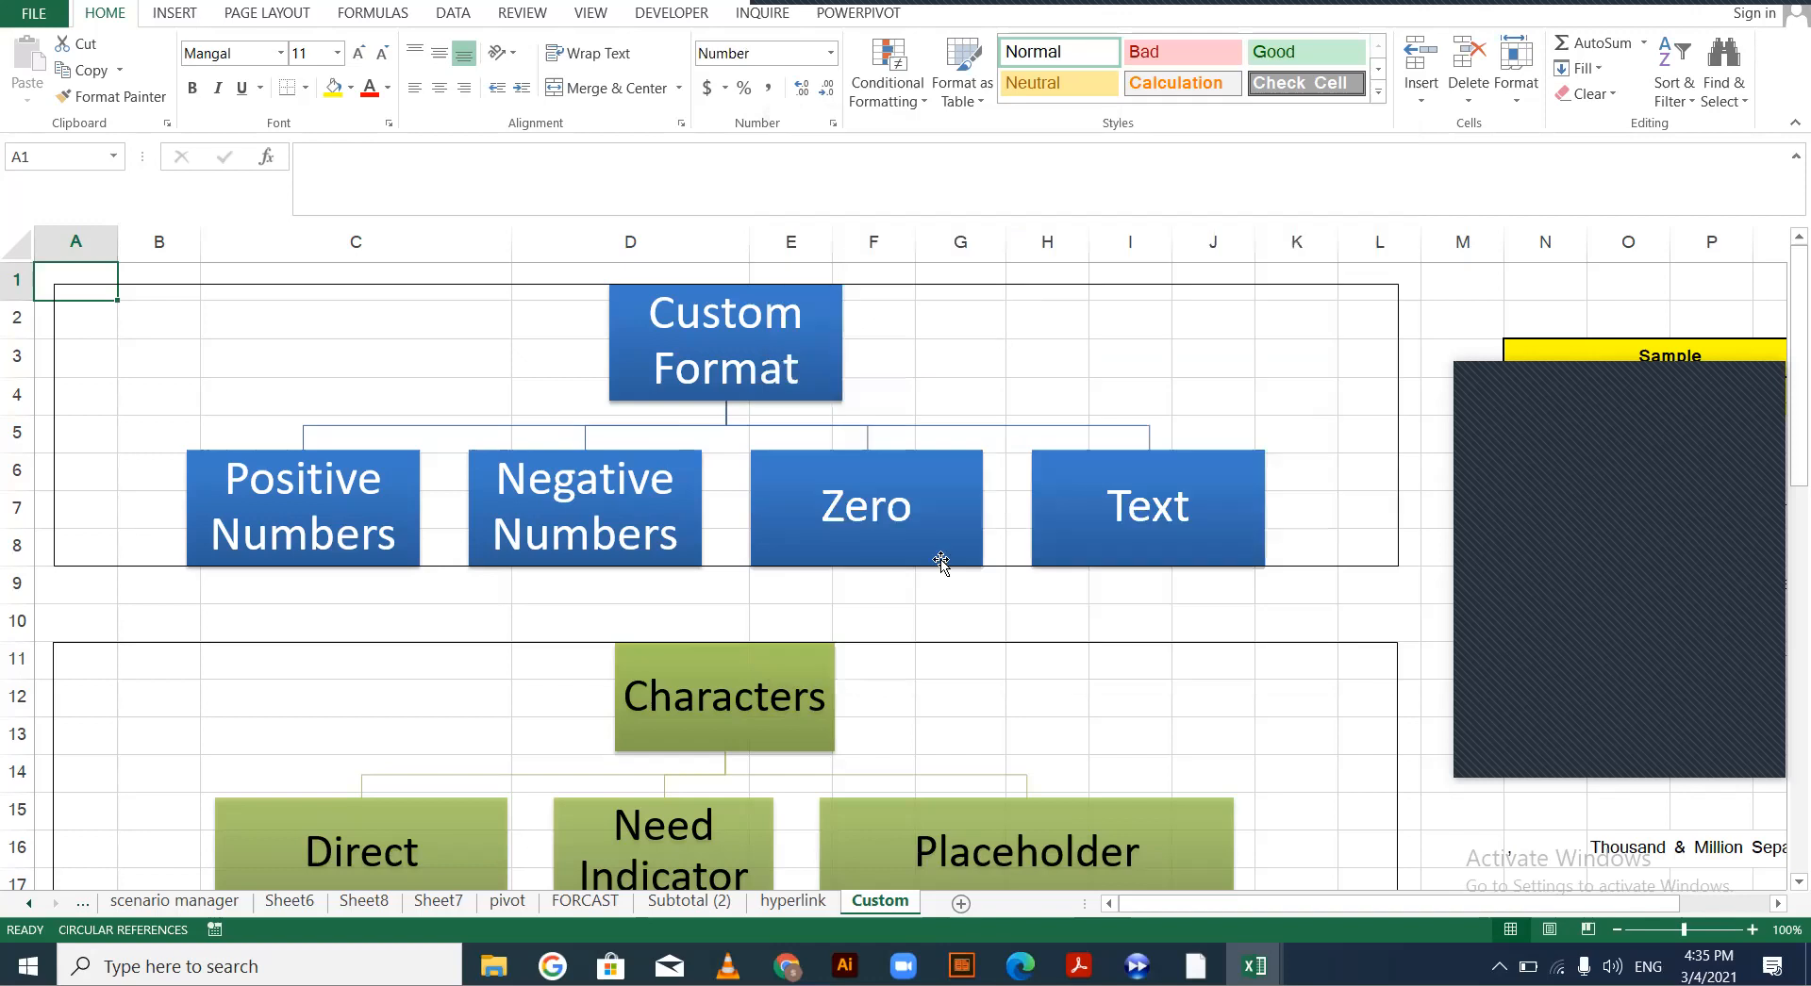
Select the Negative Numbers box in the Custom Format diagram and view the sample format notes beside the diagrams
left_click(615, 497)
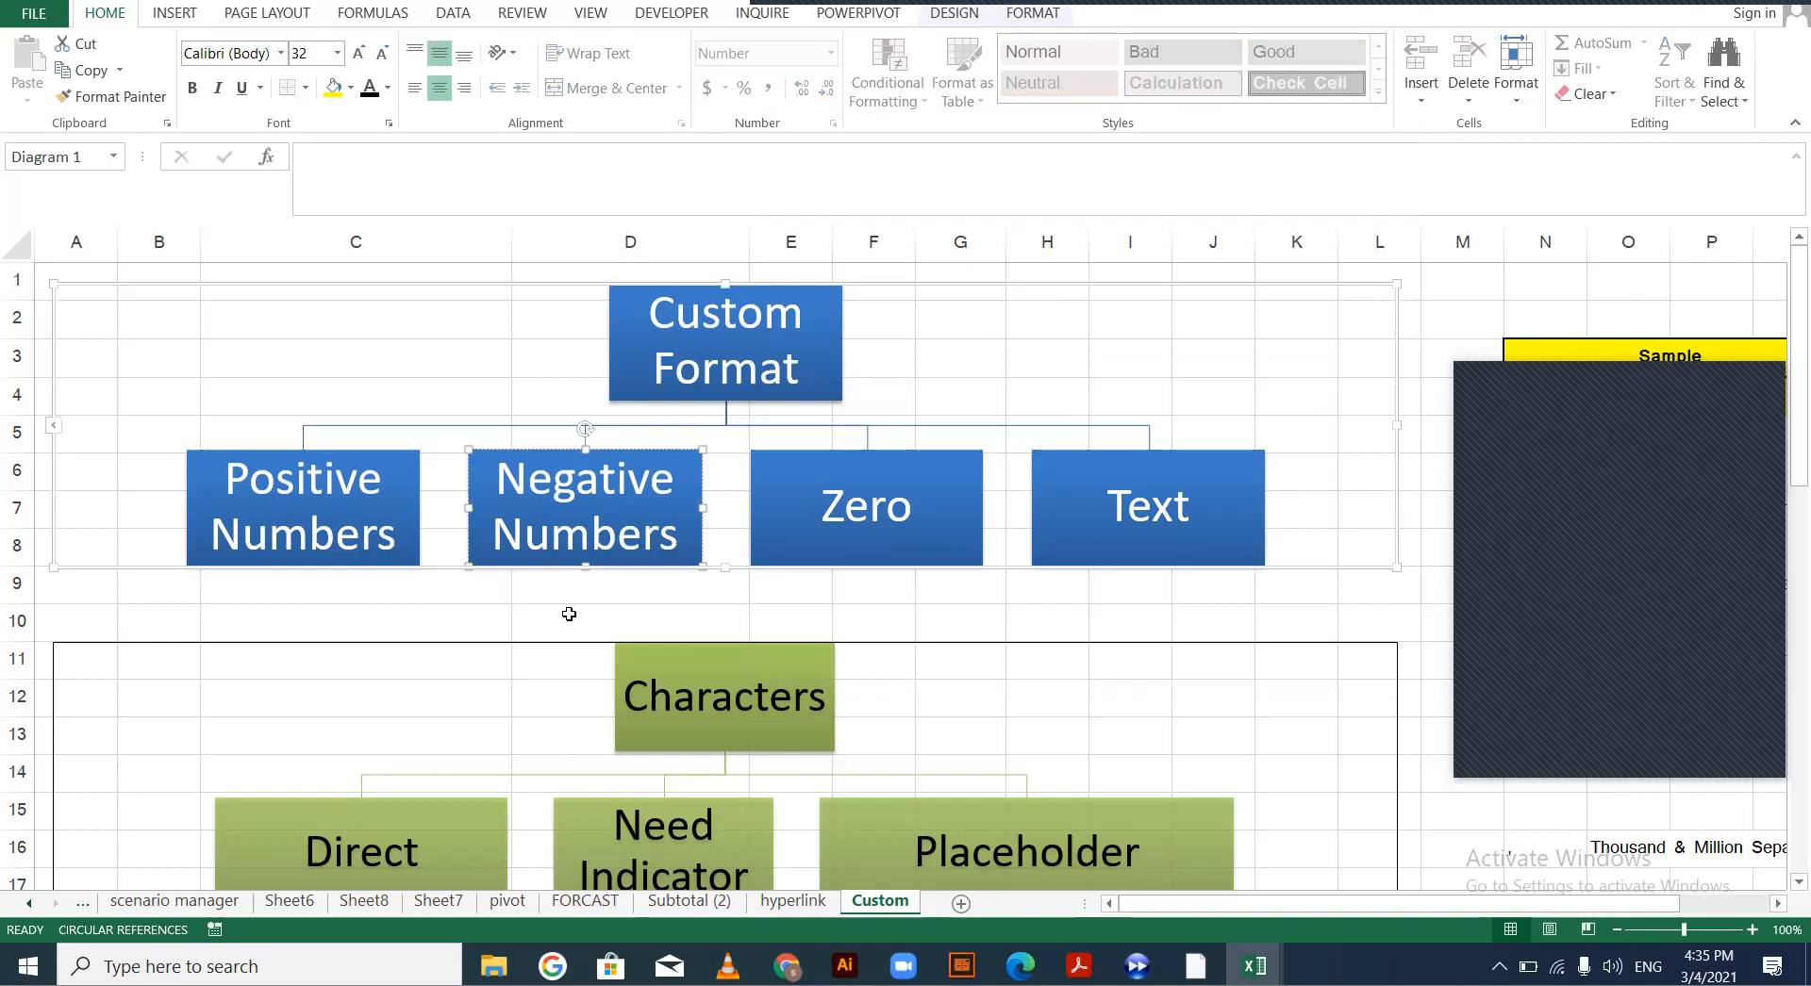
scroll(1396, 575, "down", 1)
scroll(1647, 398, "up", 1)
left_click(1725, 771)
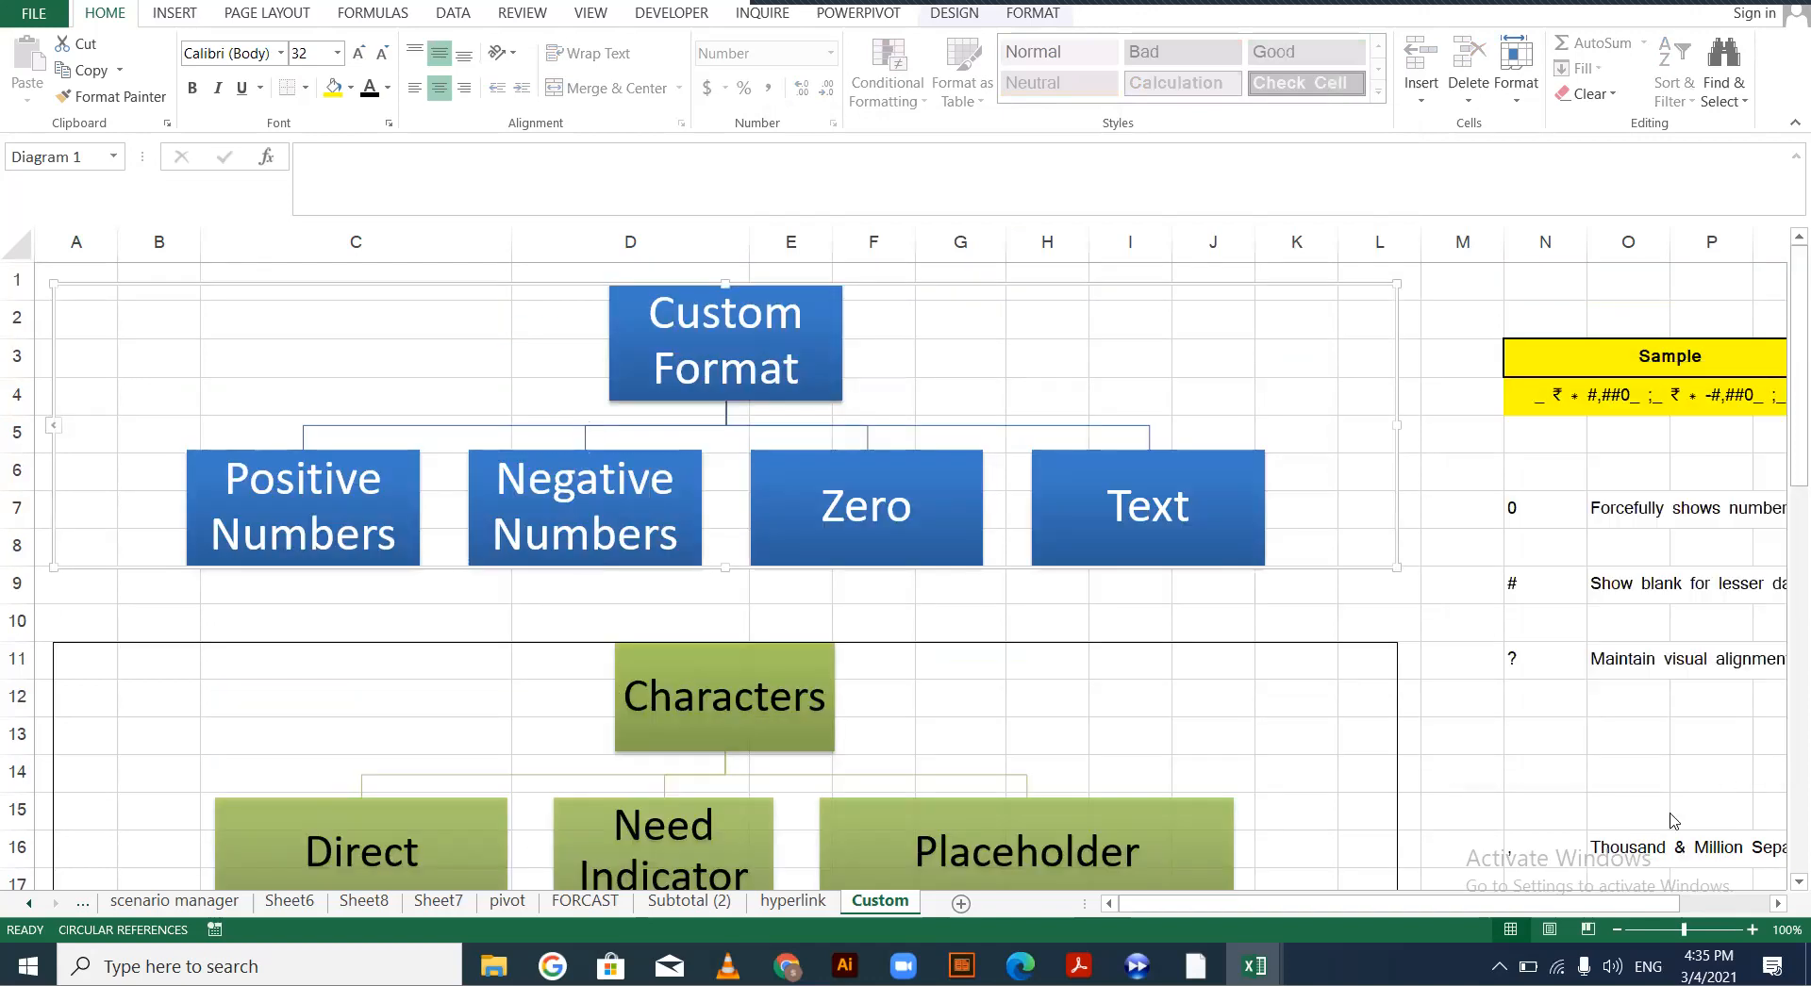
Enlarge the sample format code in merged cell N4 under the Sample heading to font size 20
left_click(1616, 931)
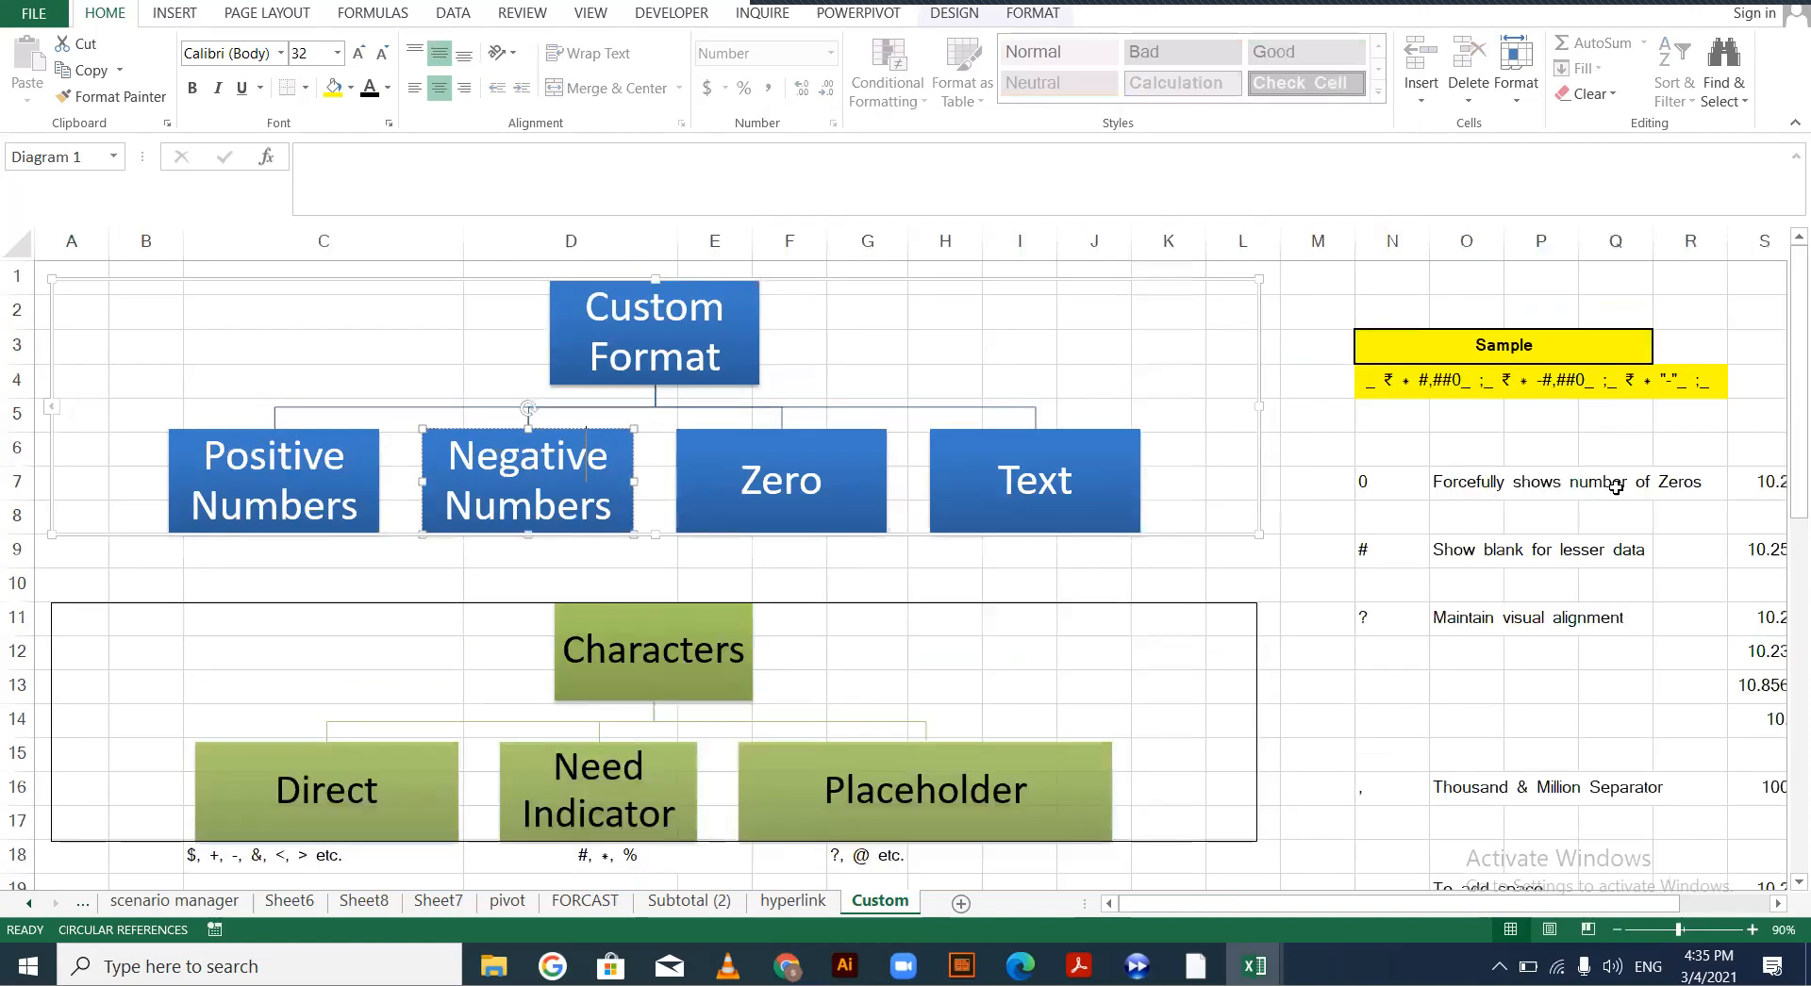
left_click(1505, 401)
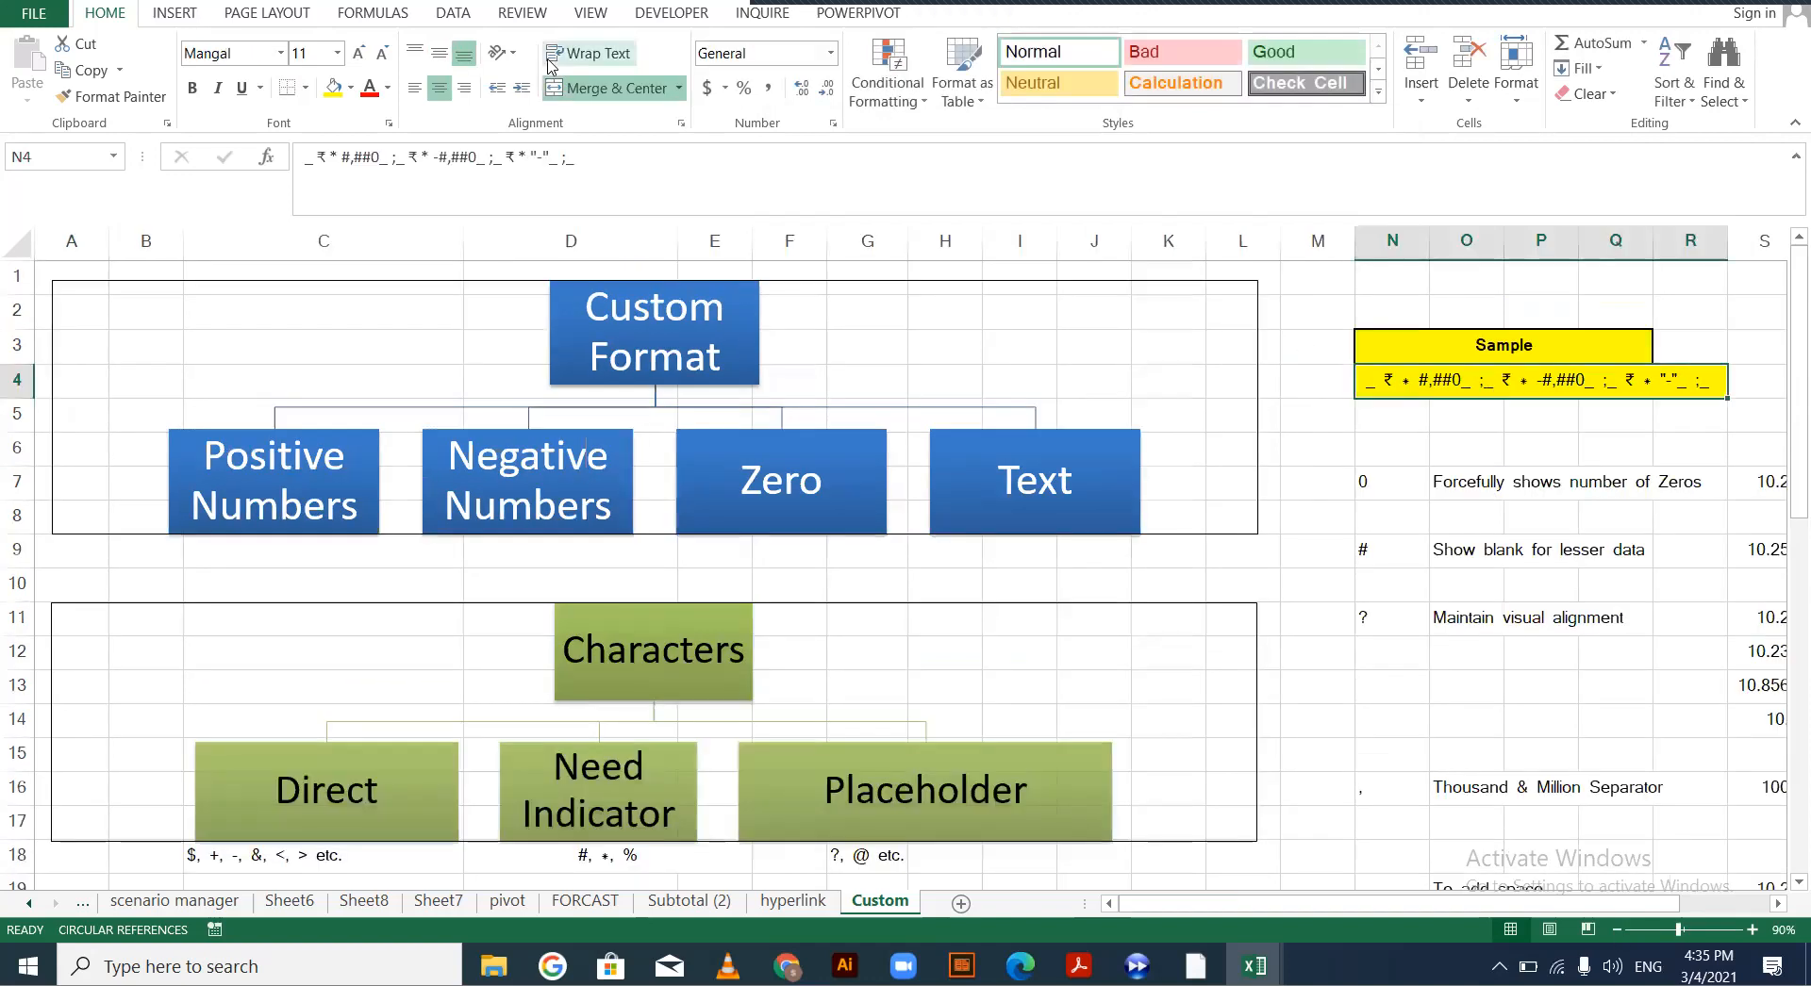
left_click(356, 56)
left_click(356, 57)
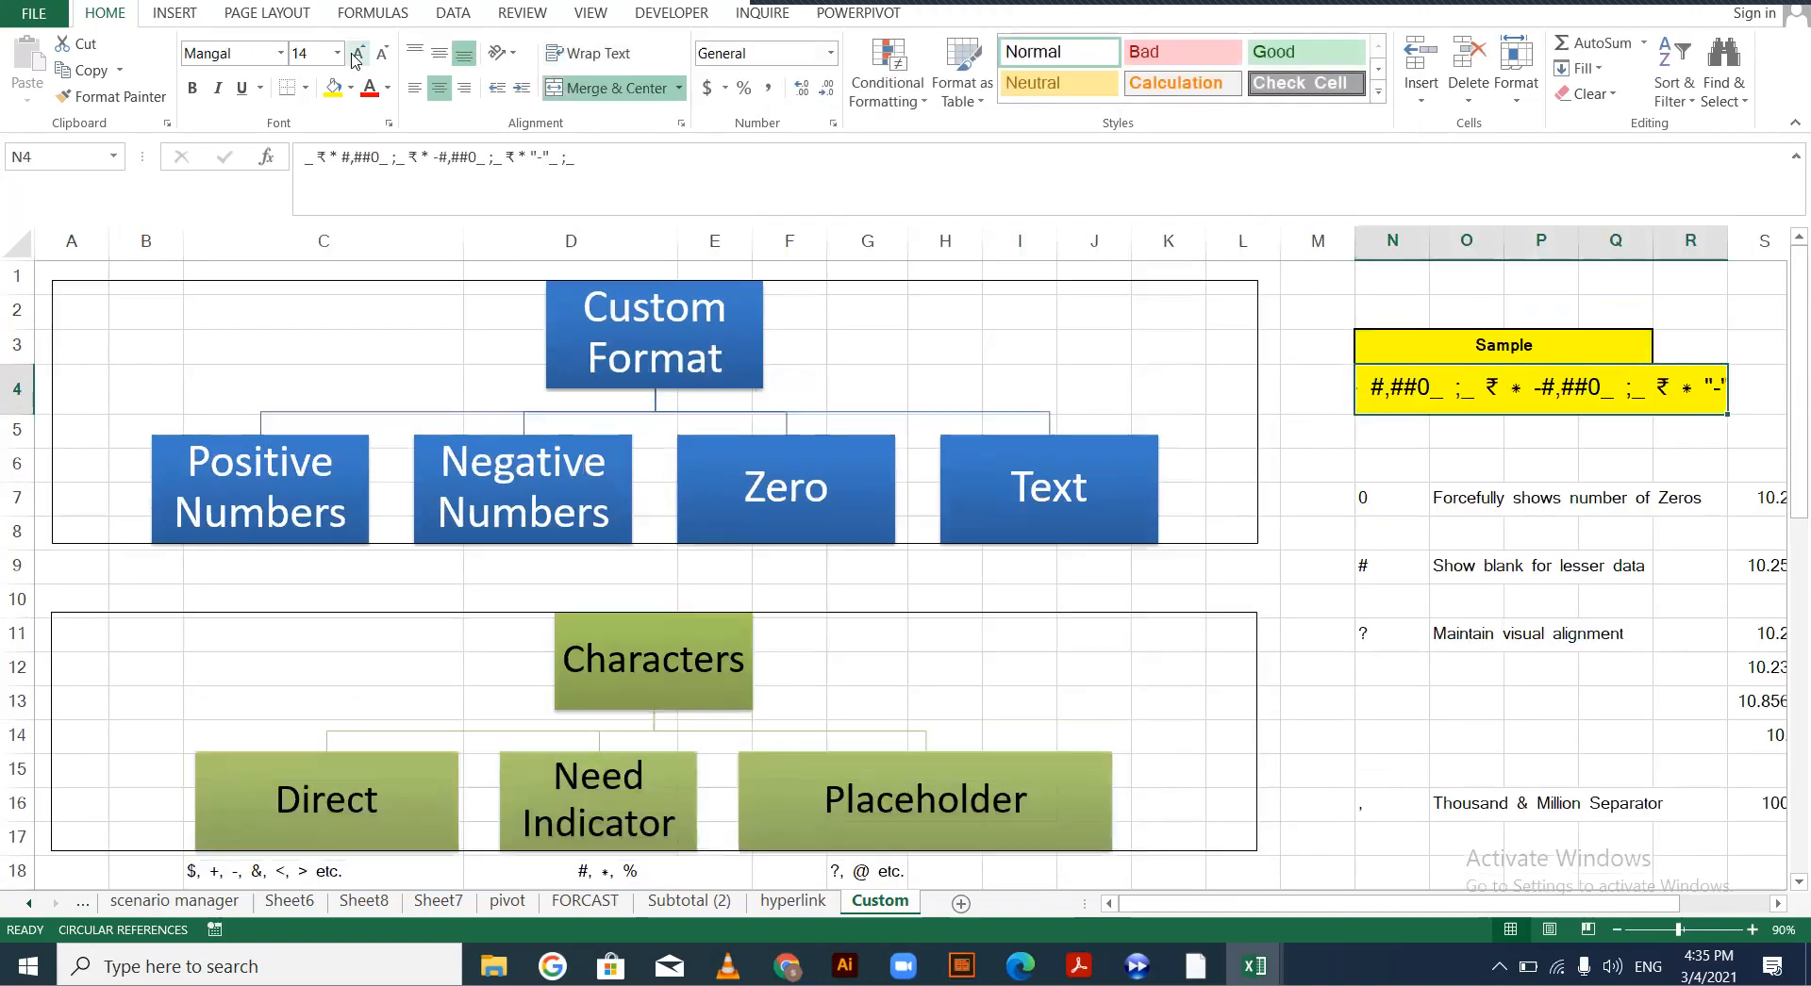
left_click(356, 57)
left_click(356, 57)
left_click(355, 57)
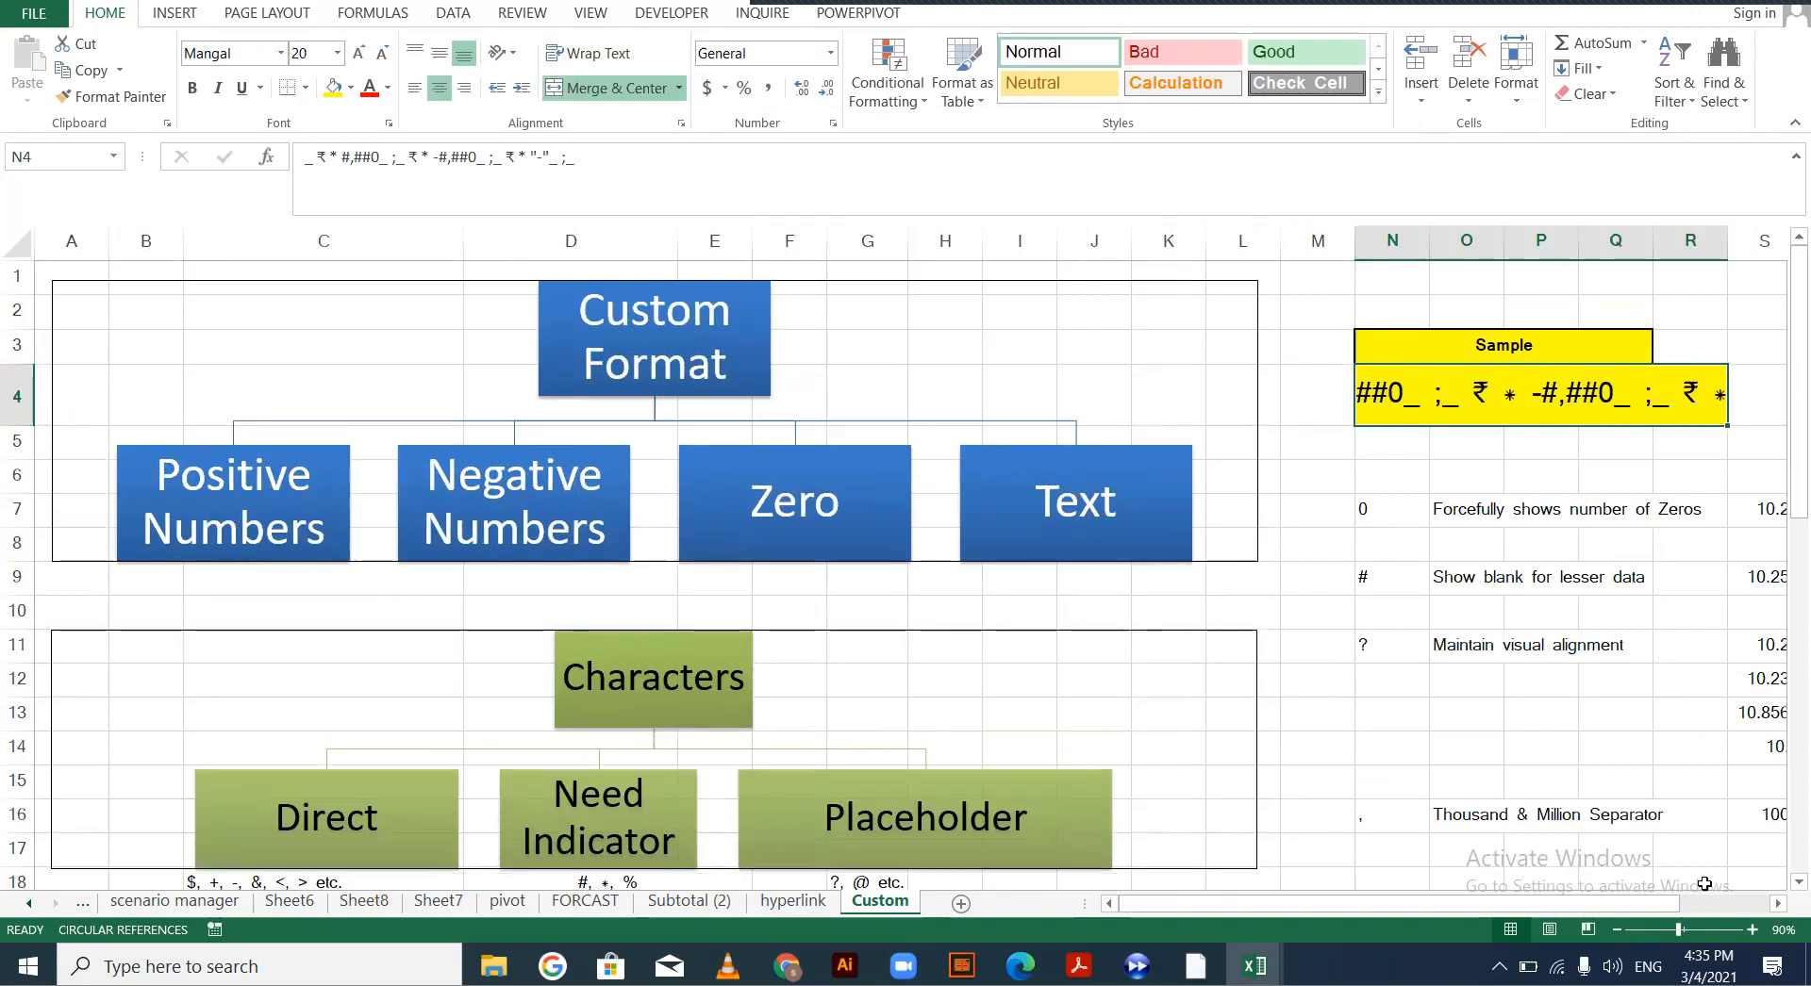
Widen column R and turn on text wrapping for the merged sample cell N4 so the whole format code fits
left_click(1777, 905)
left_click(1779, 908)
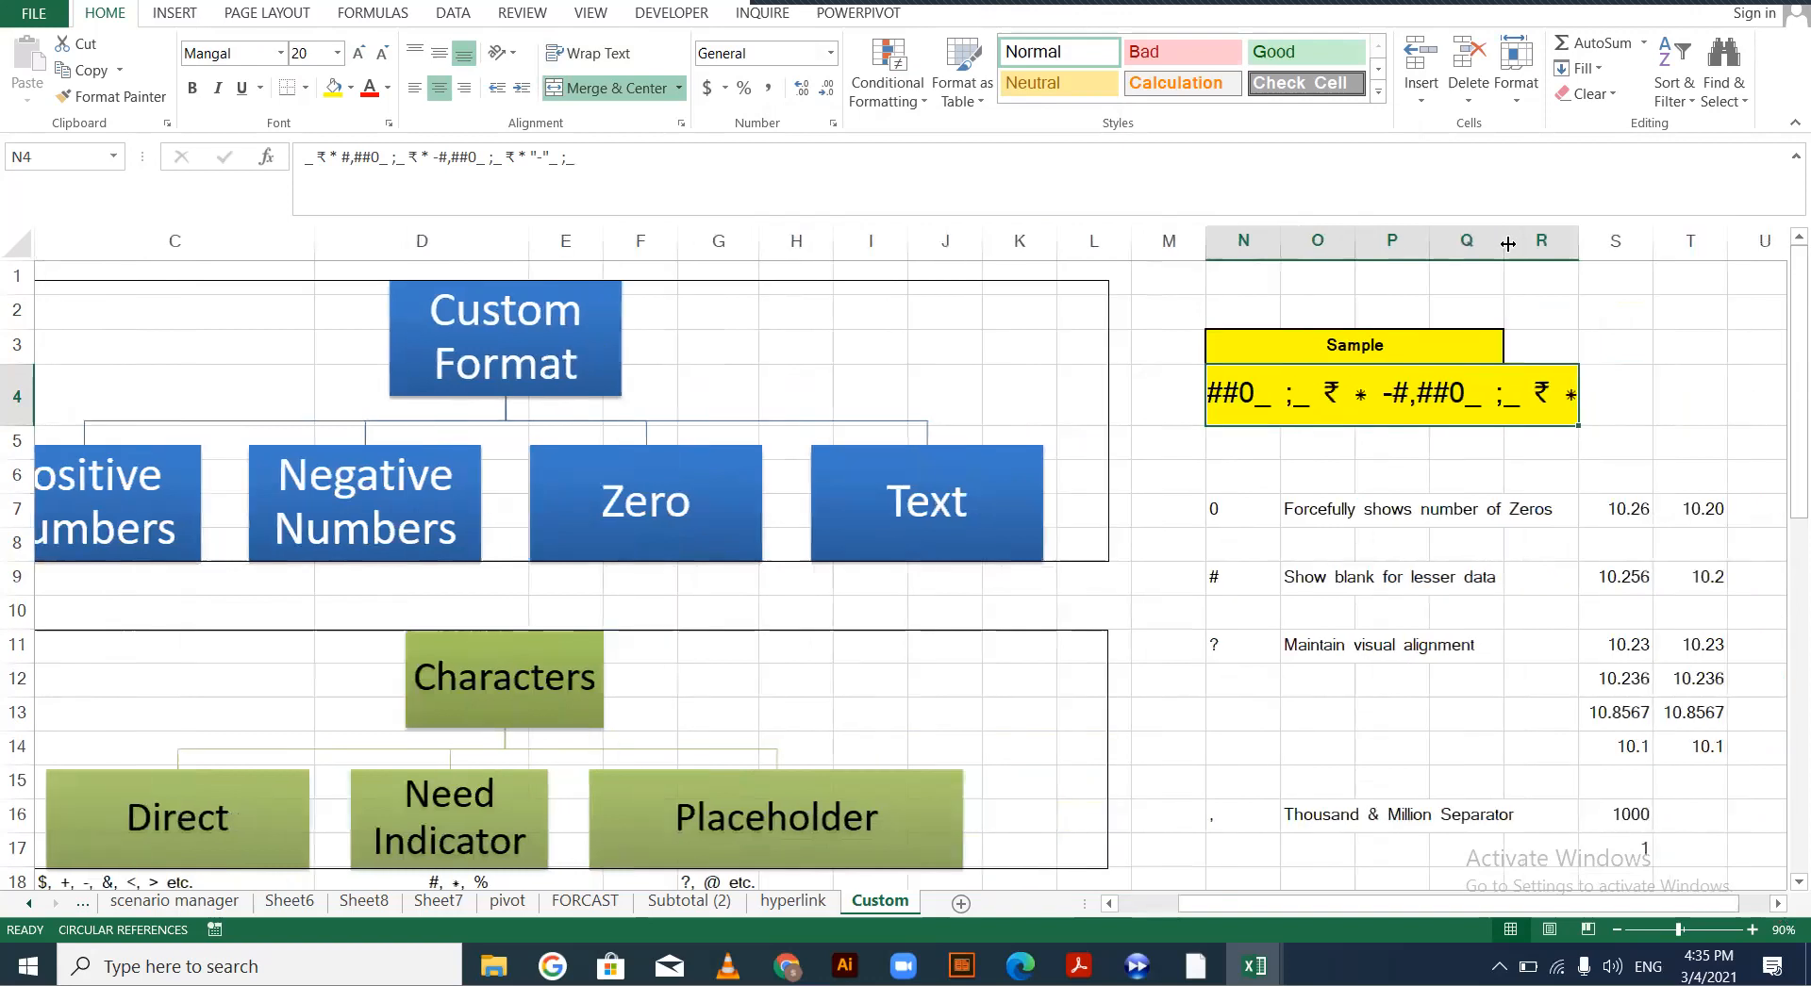
left_click_drag(1573, 242, 1785, 242)
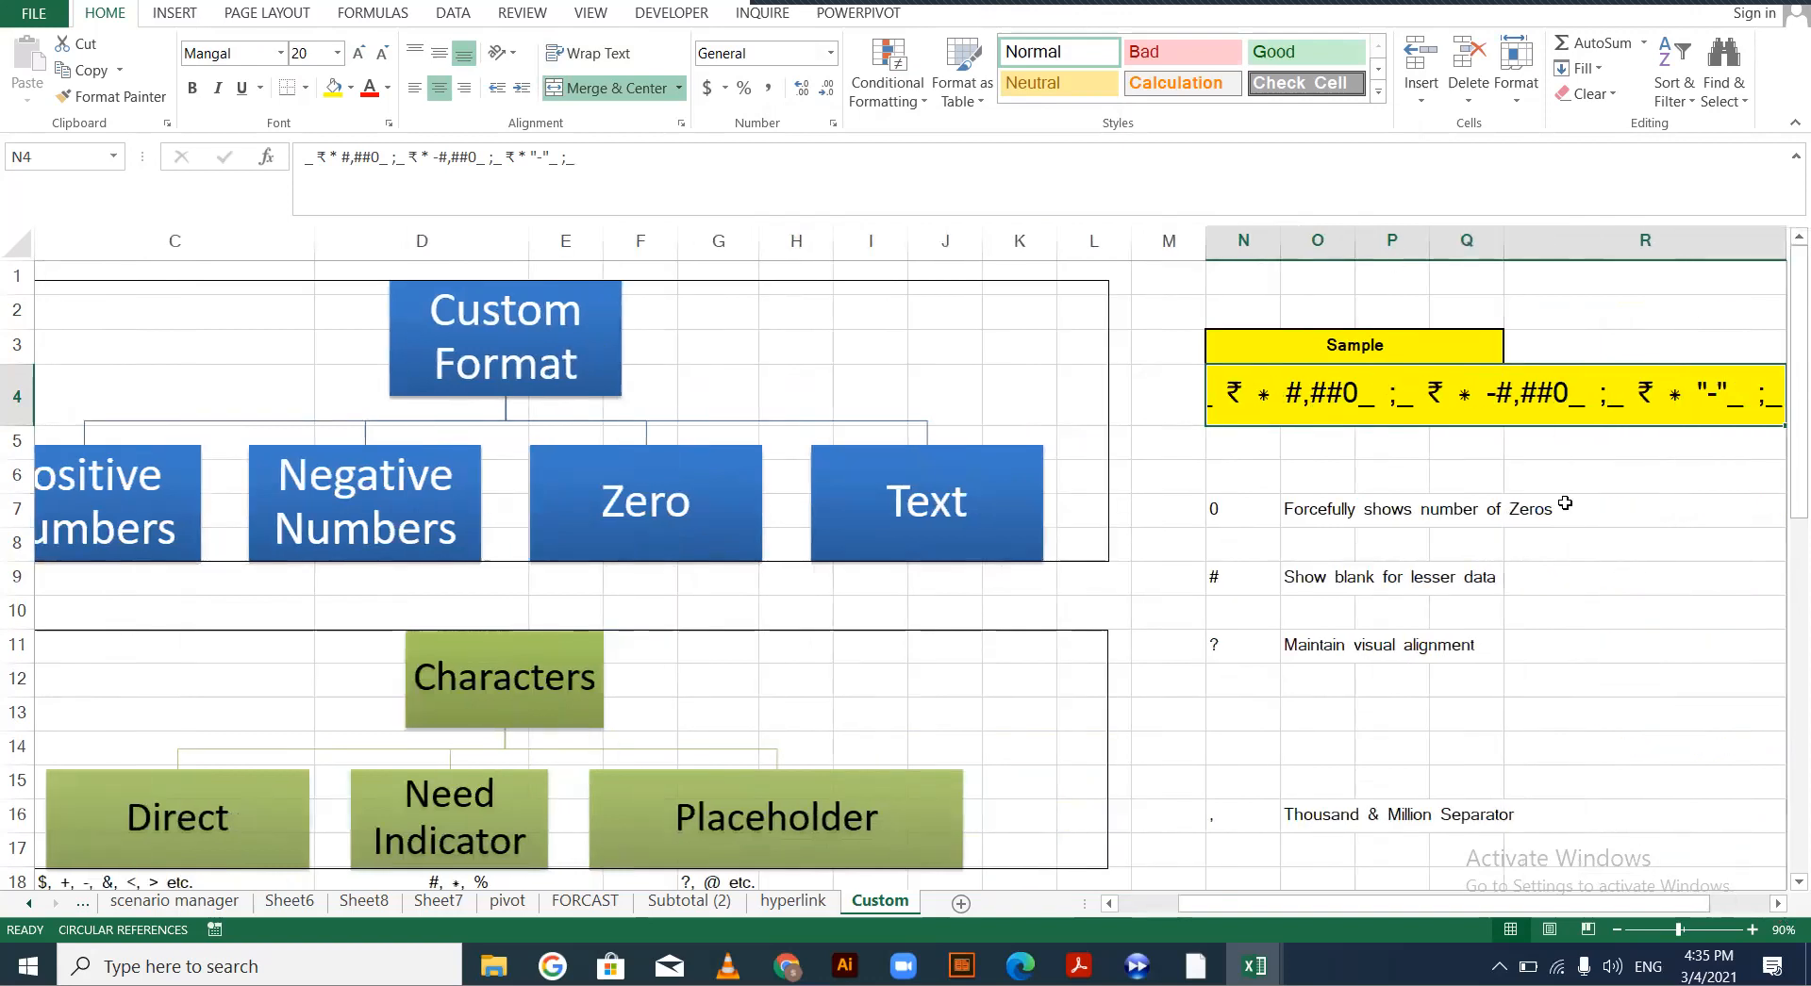
left_click_drag(1521, 910, 1567, 907)
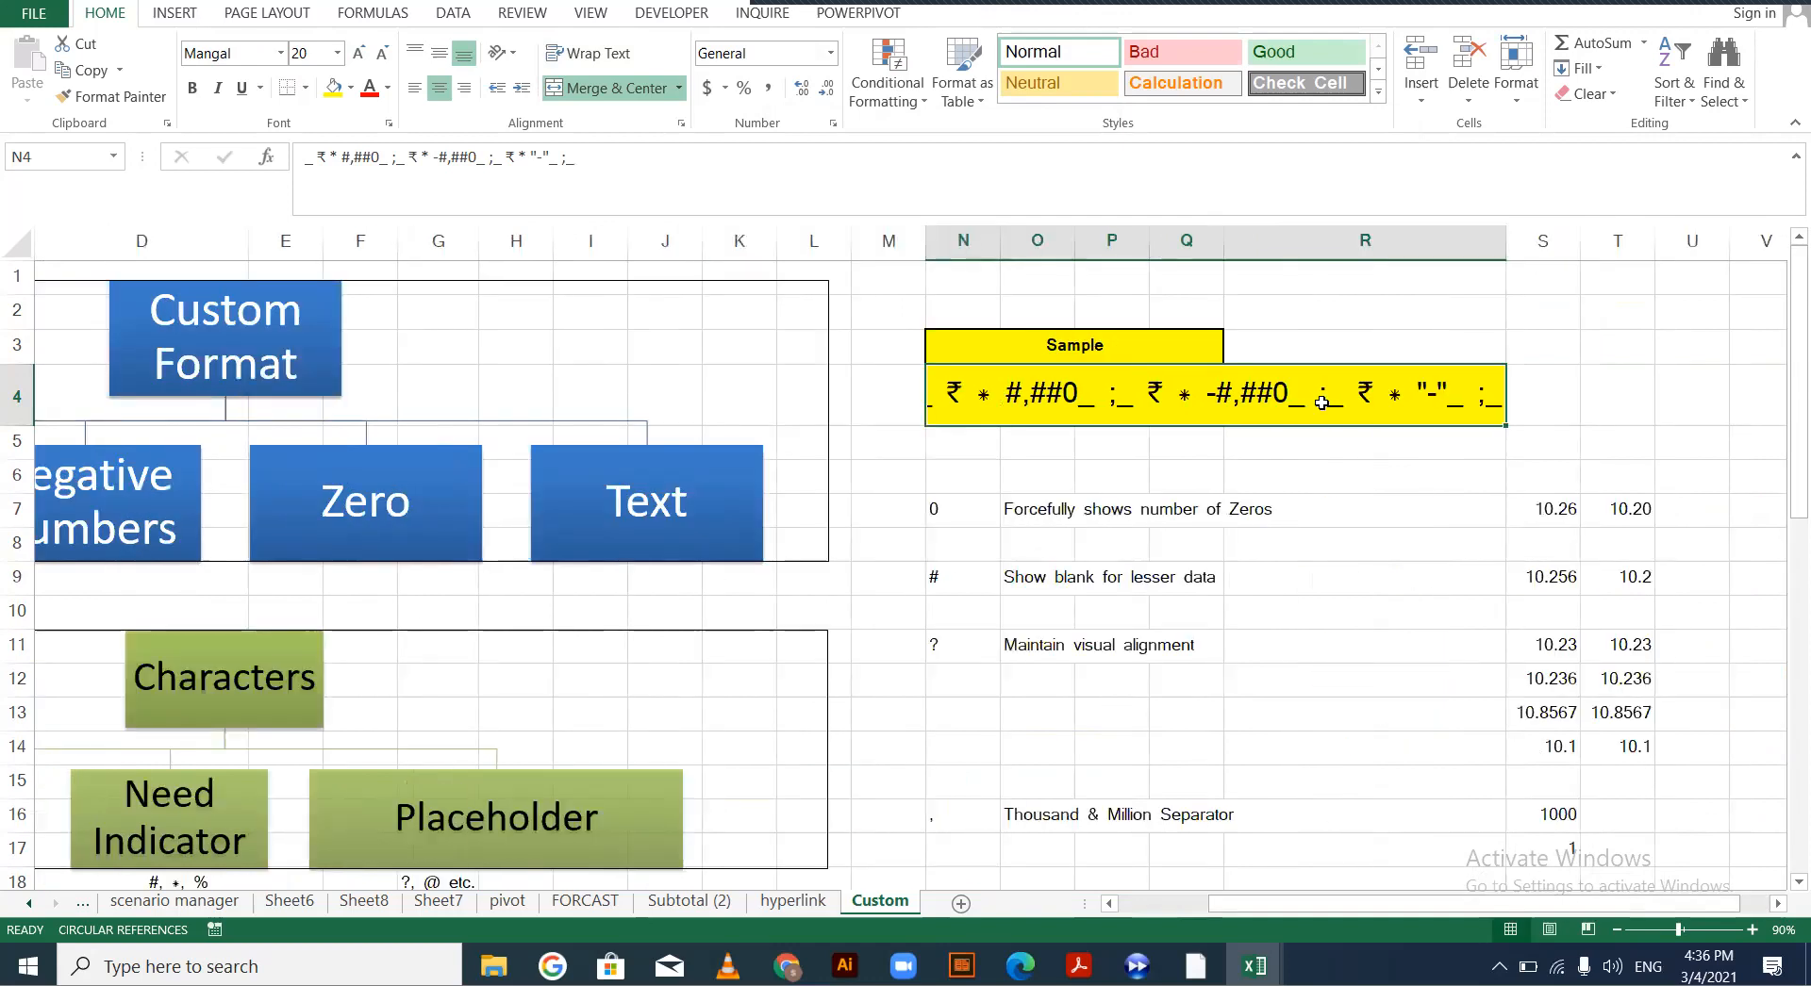
left_click(582, 63)
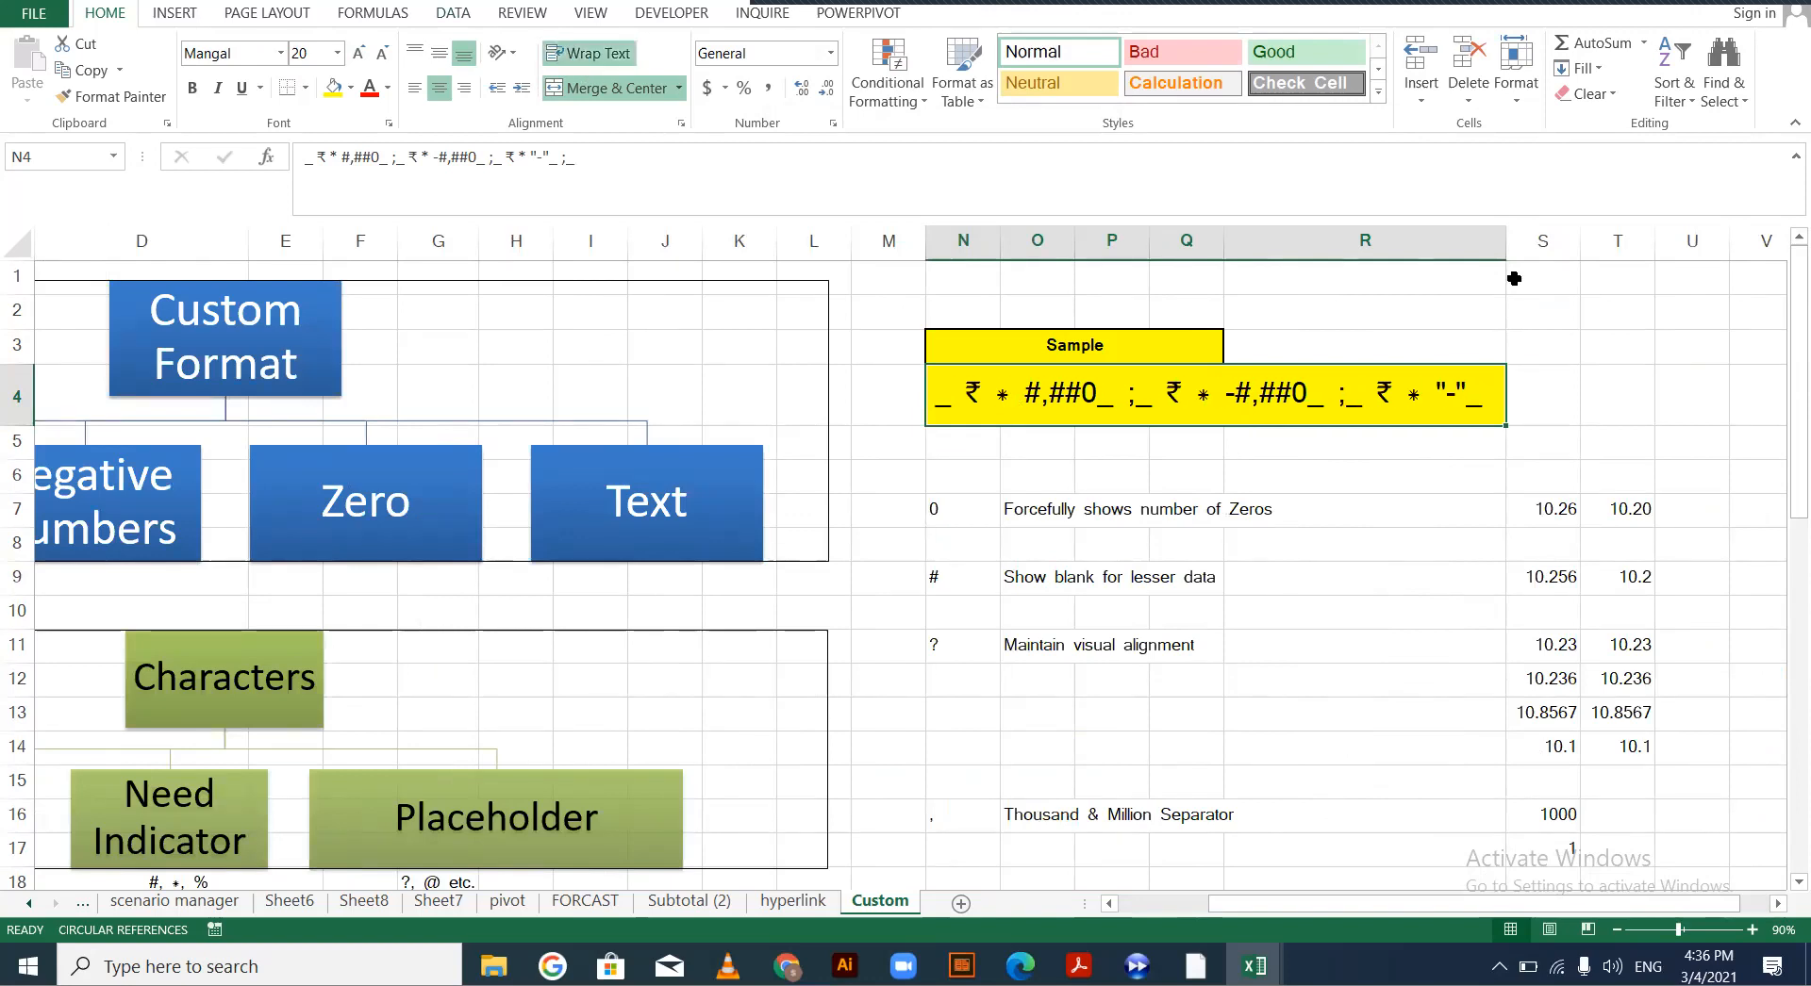
left_click_drag(1502, 249, 1644, 249)
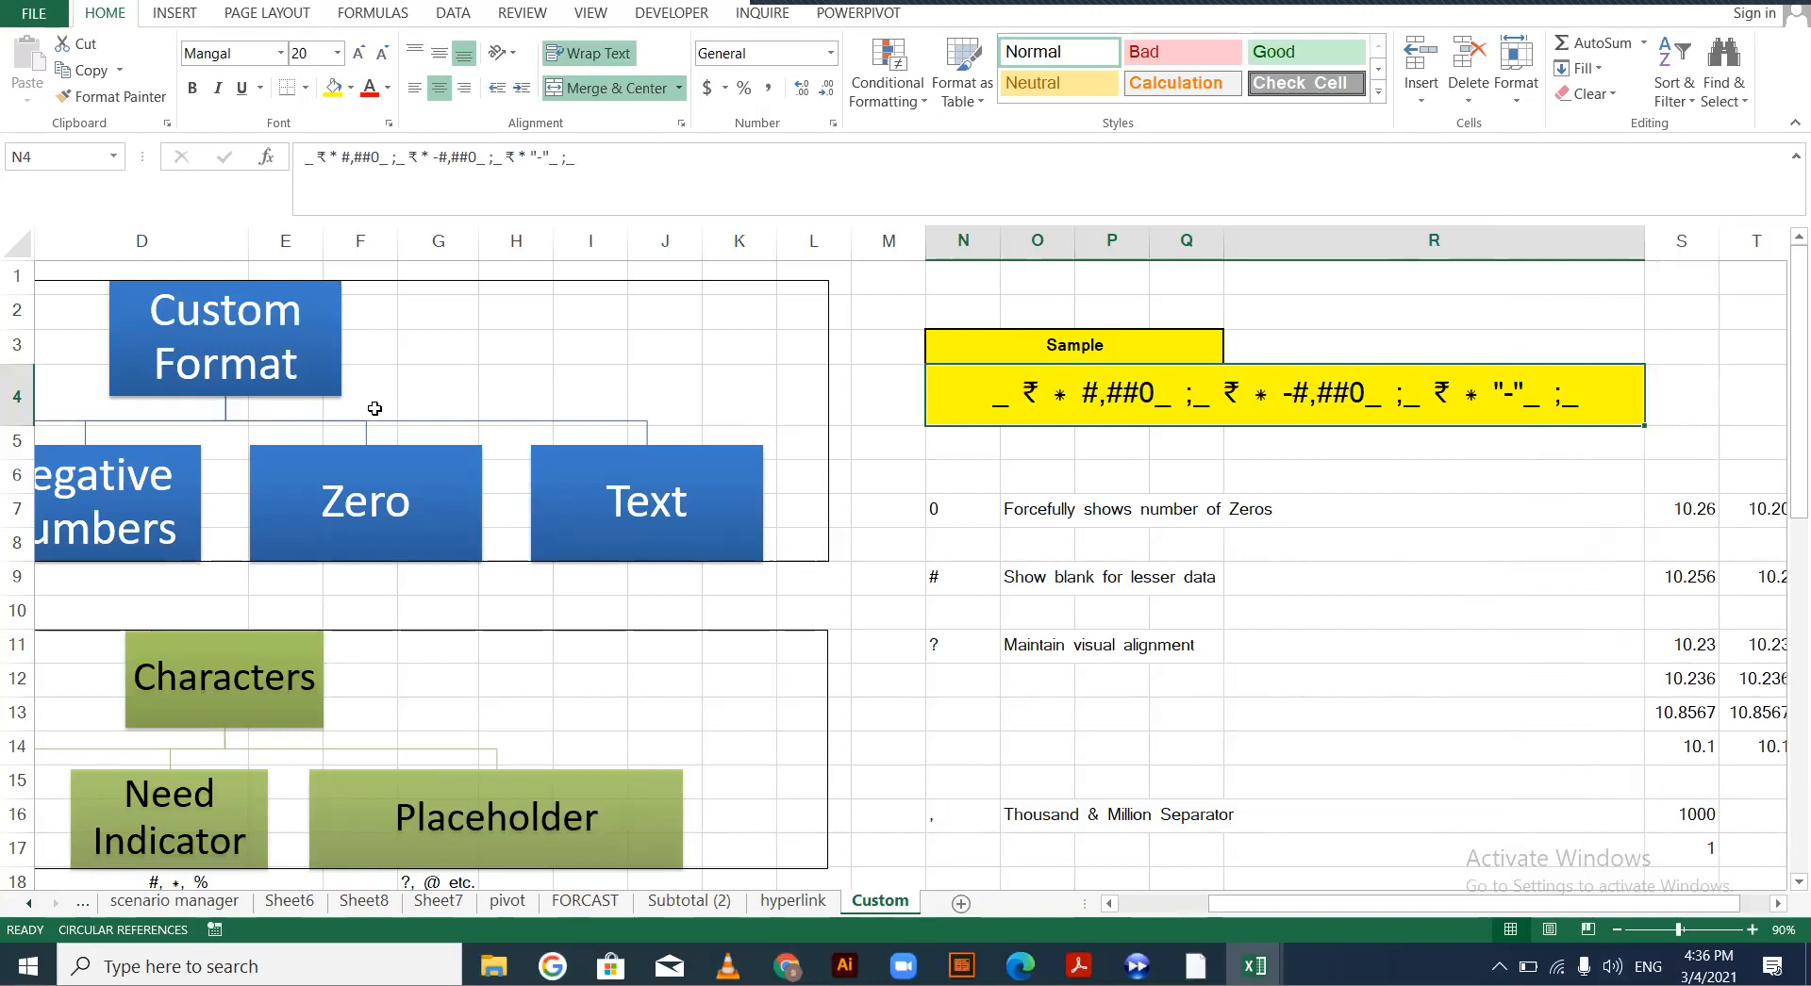
Select the title box of the Custom Format diagram and compare the diagram's sections with the sample format code
left_click(349, 366)
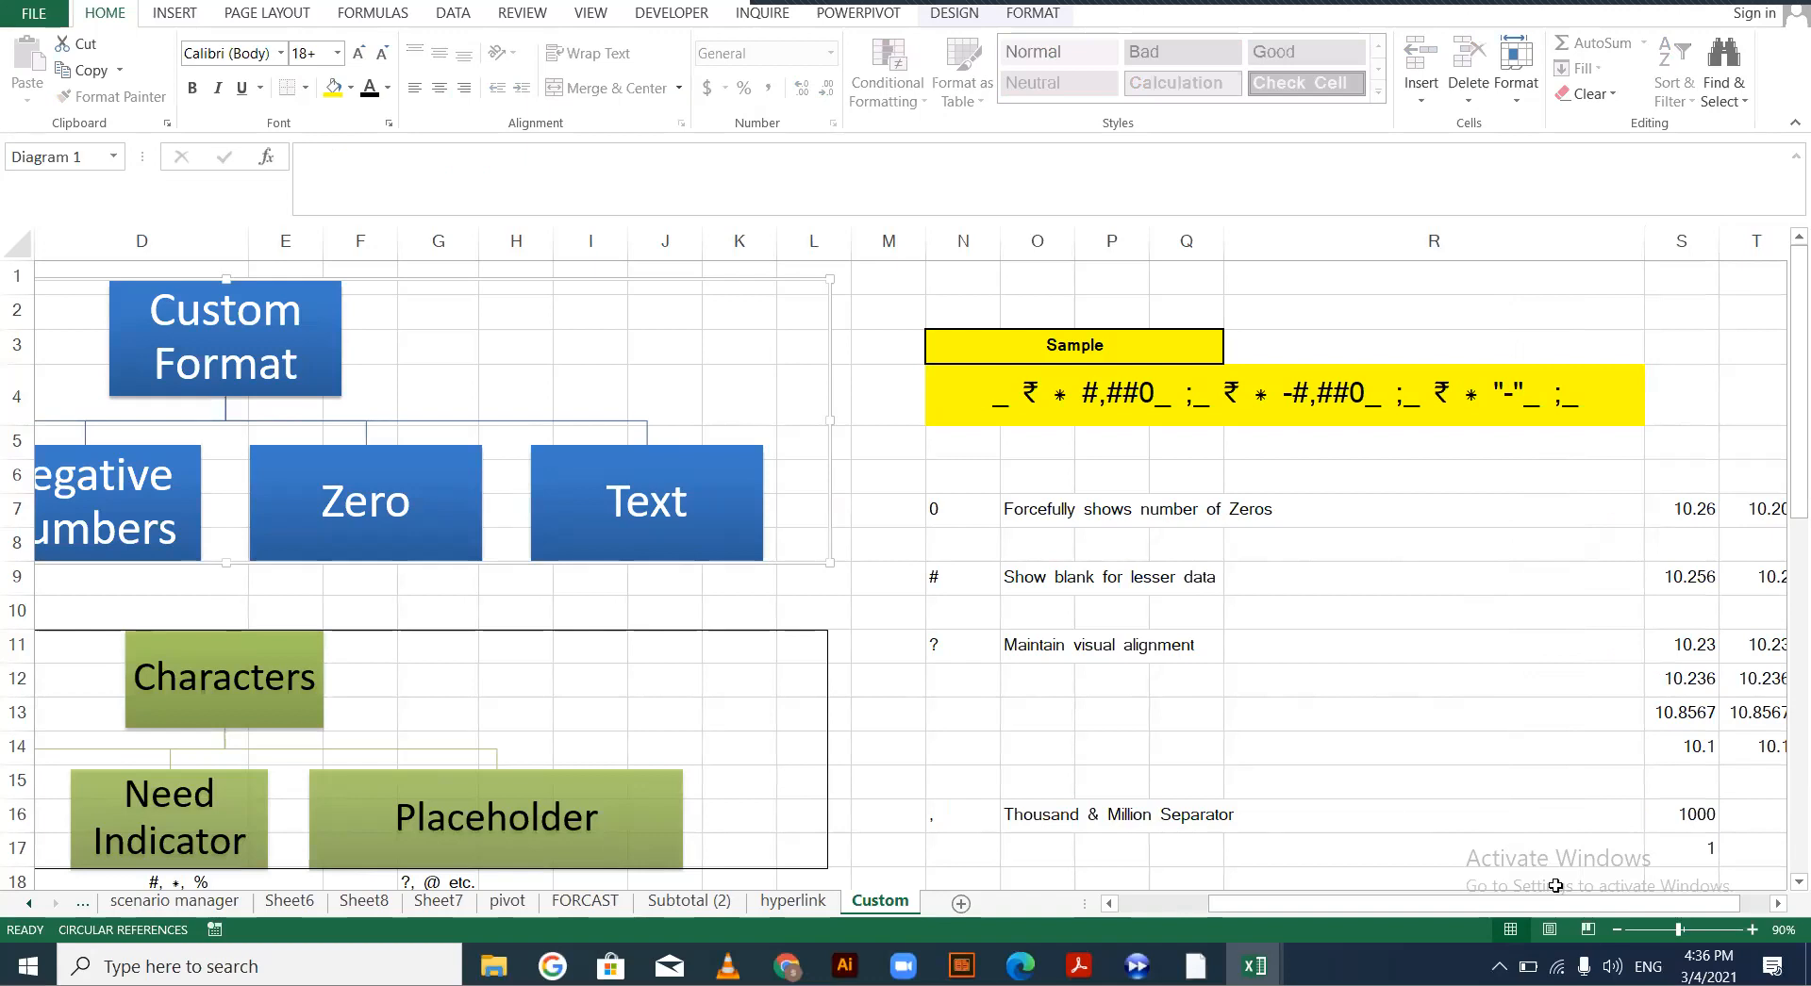
left_click(1616, 931)
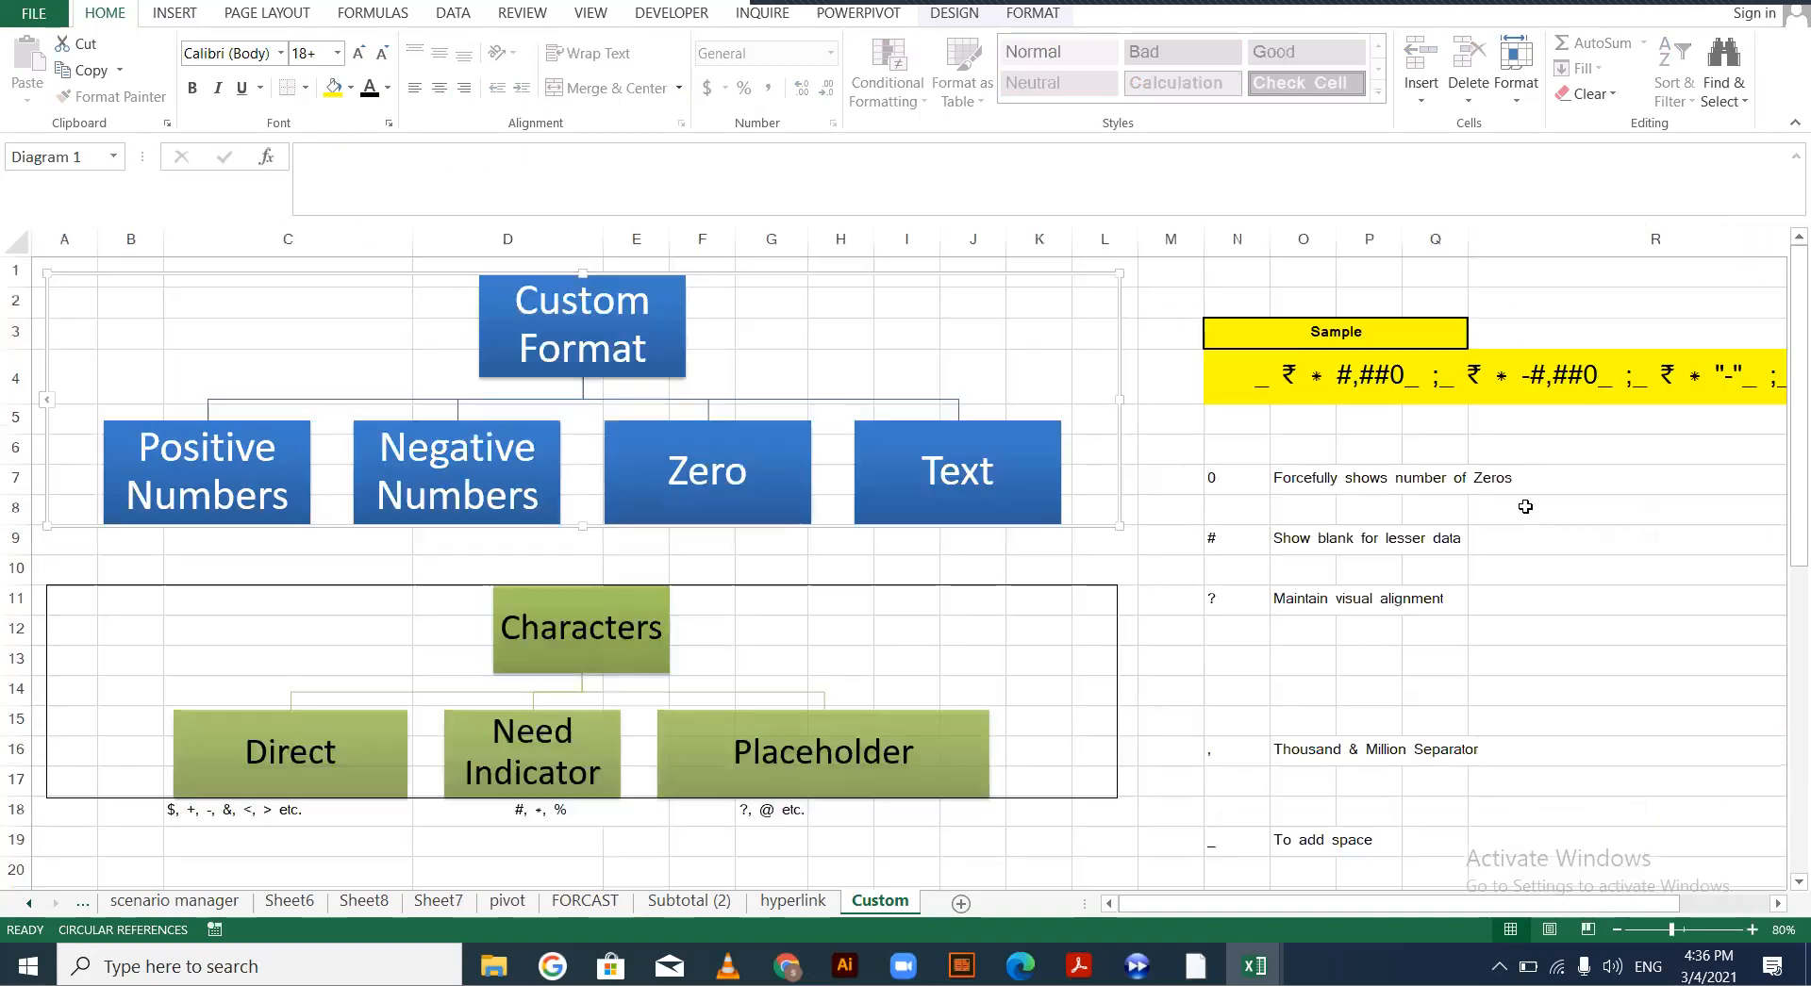
left_click(517, 349)
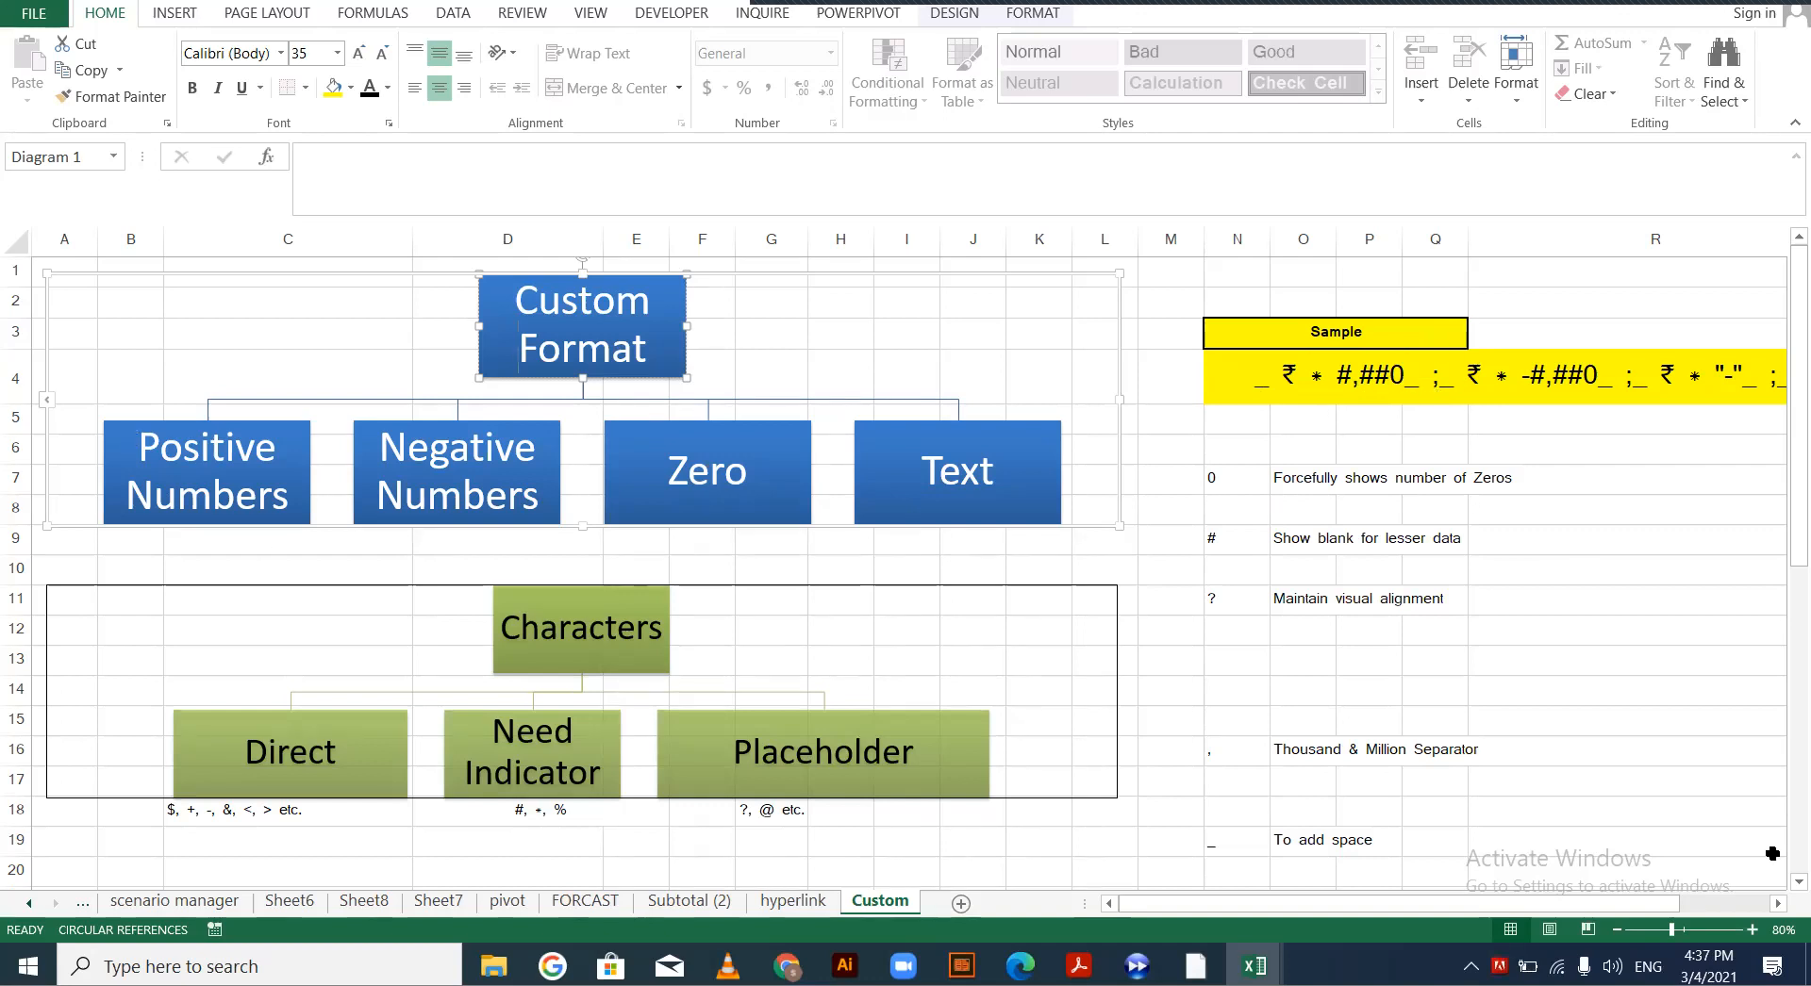
scroll(1435, 376, "right", 1)
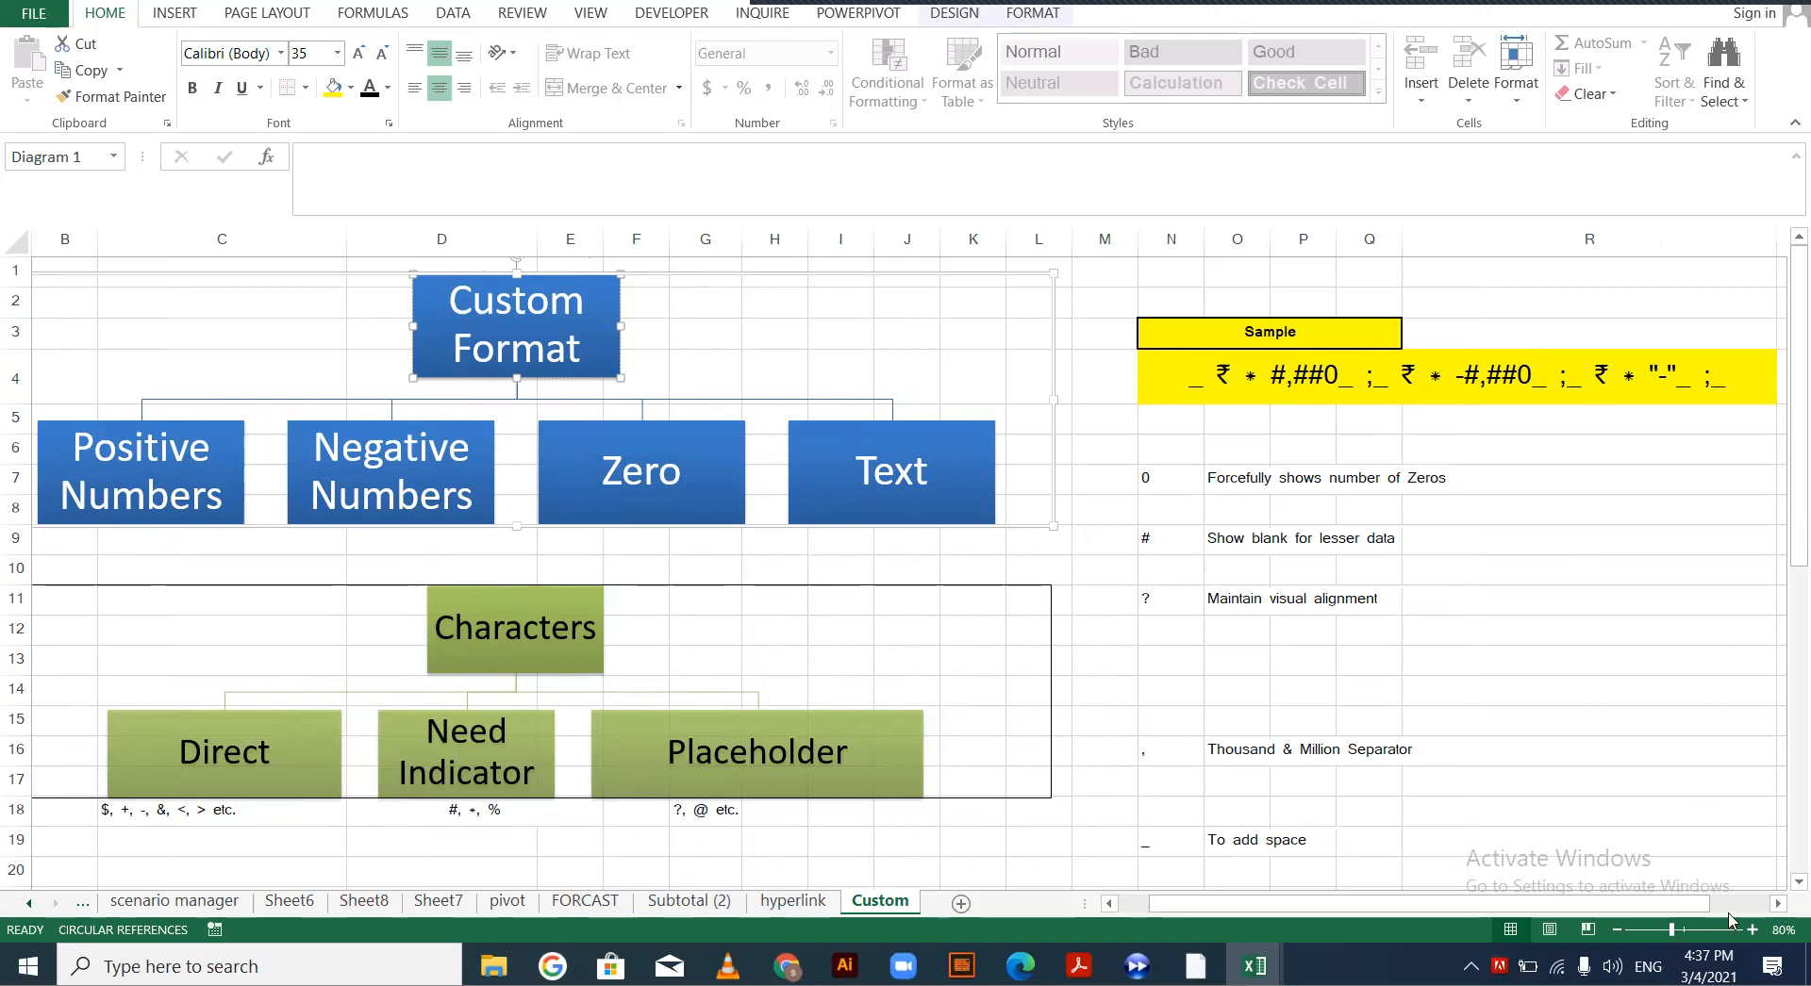
left_click(1775, 907)
scroll(1363, 387, "right", 1)
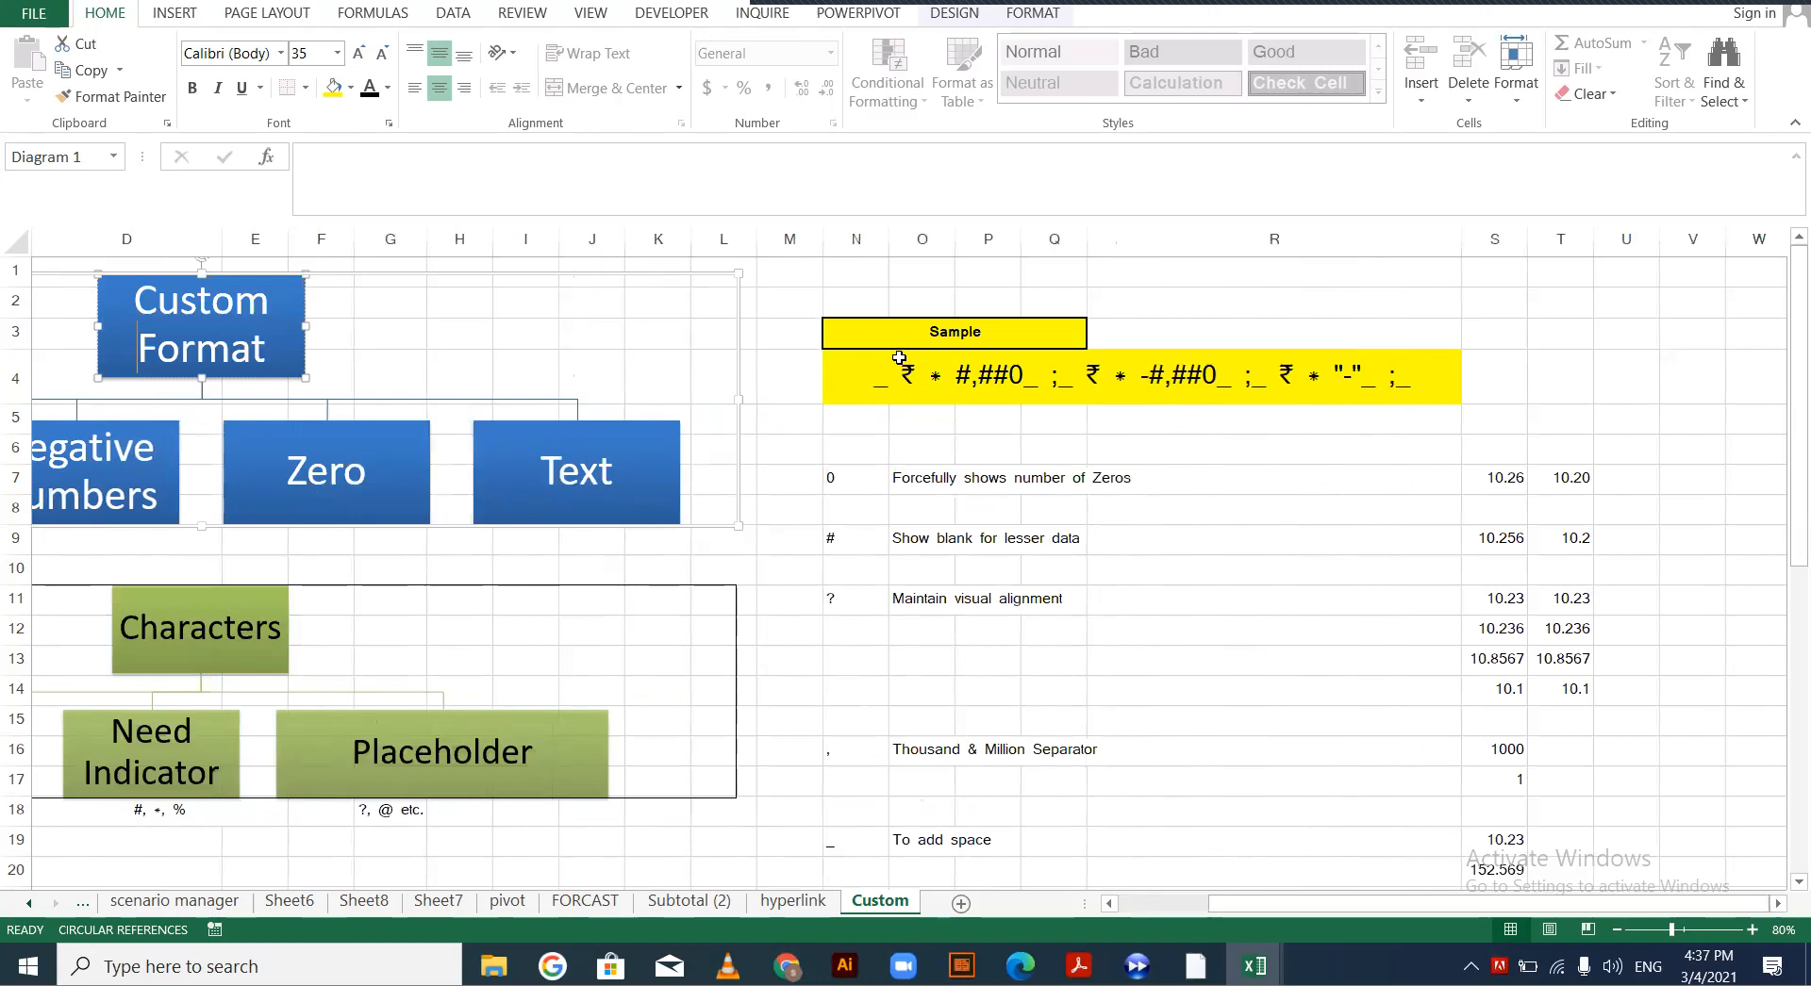
left_click_drag(1693, 908, 1567, 903)
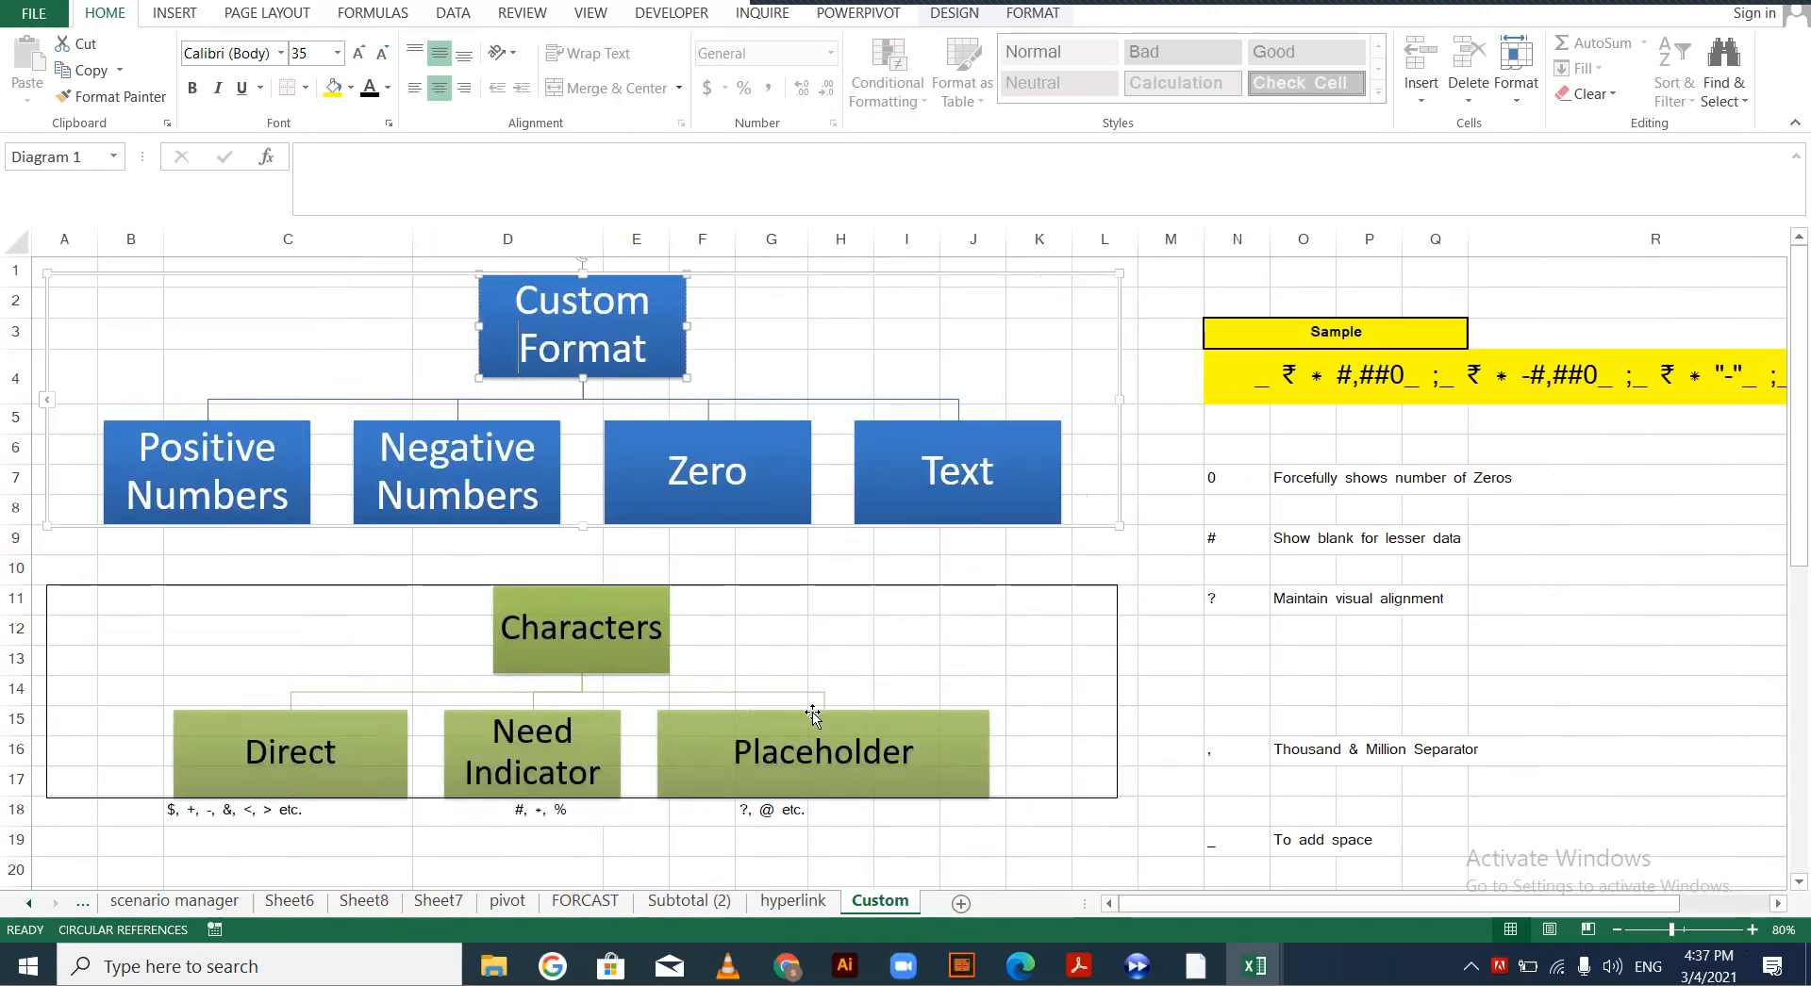
Examine the Characters diagram and the placeholder examples in rows 33 to 39, selecting cell B33 that holds the 0 character
scroll(1063, 649, "down", 1)
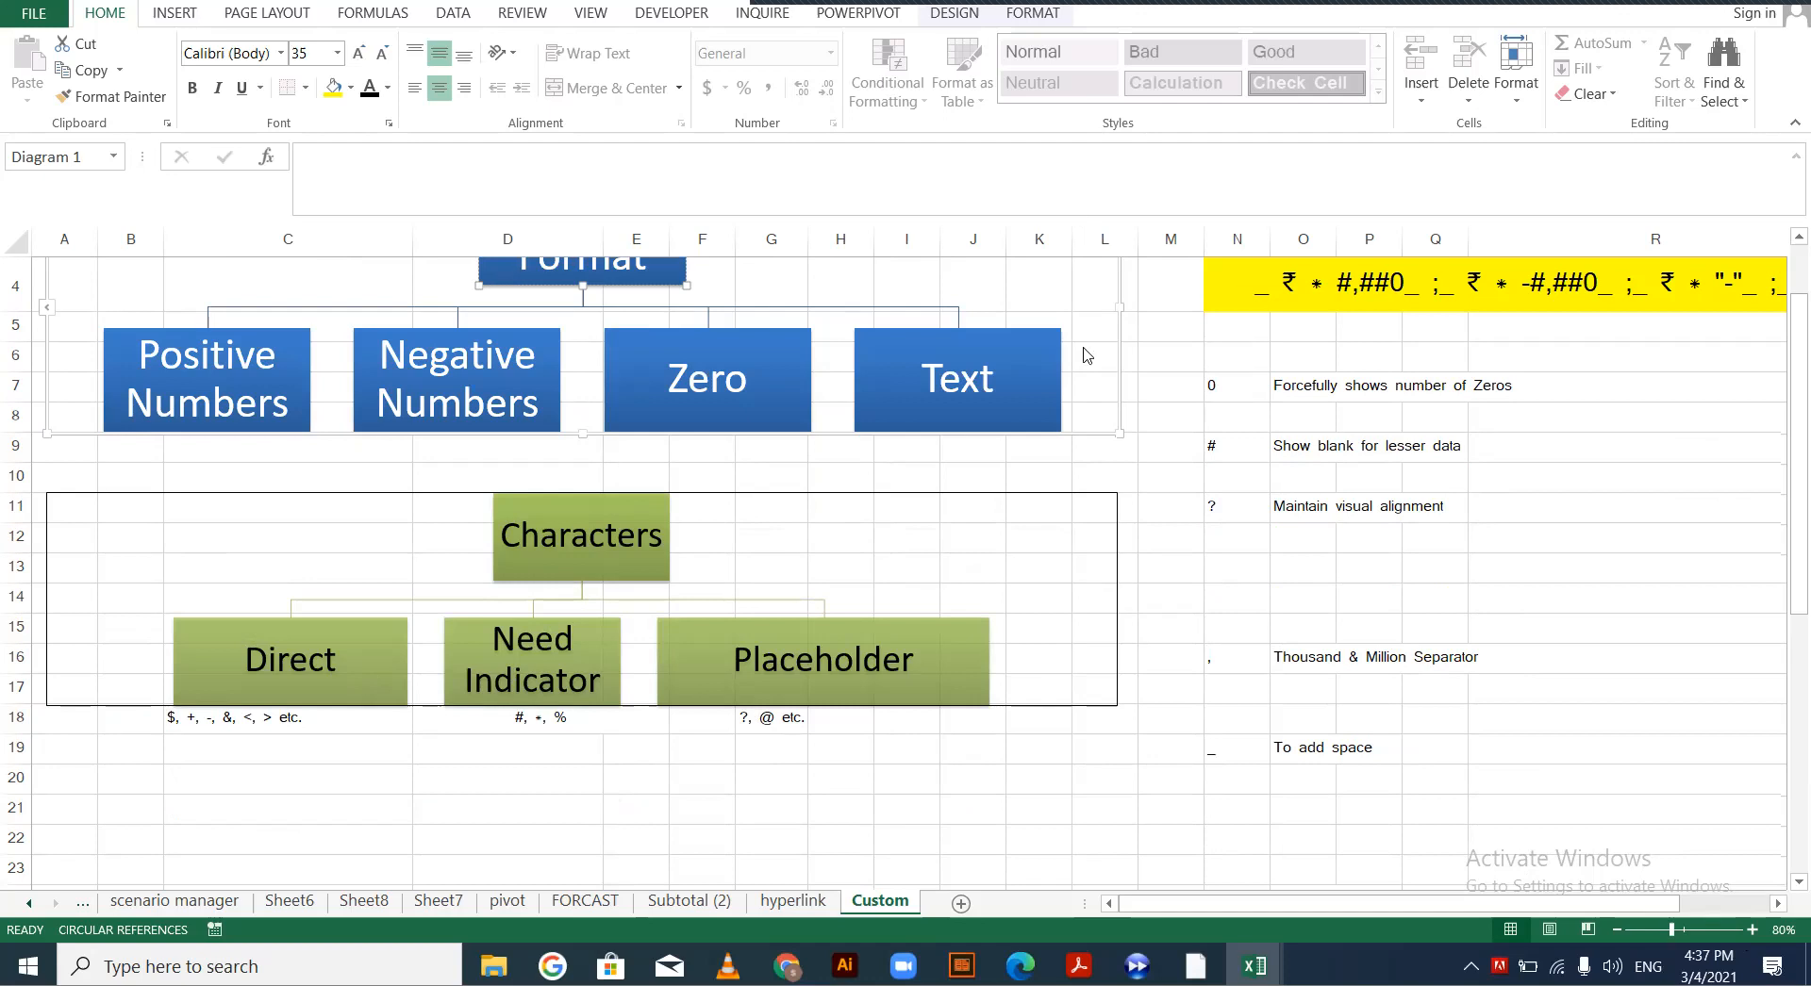
scroll(1090, 375, "down", 8)
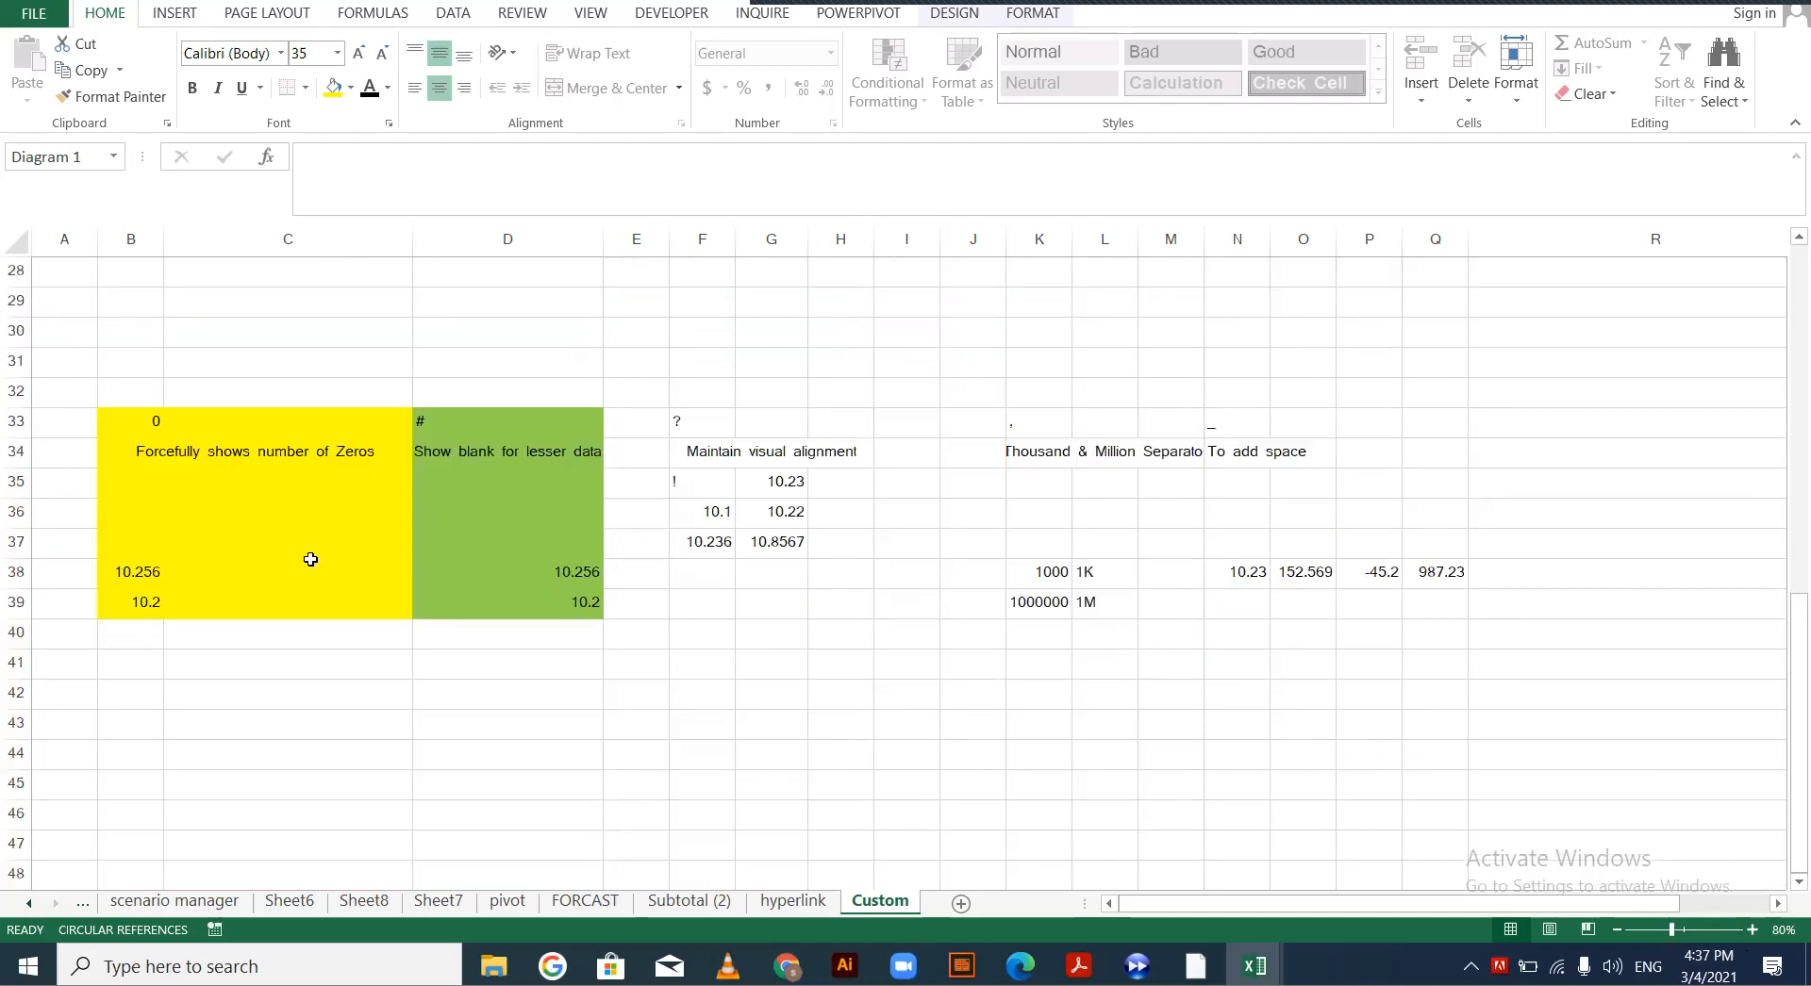
scroll(253, 535, "up", 2)
scroll(253, 535, "down", 2)
left_click(152, 422)
scroll(246, 542, "up", 6)
scroll(384, 507, "up", 4)
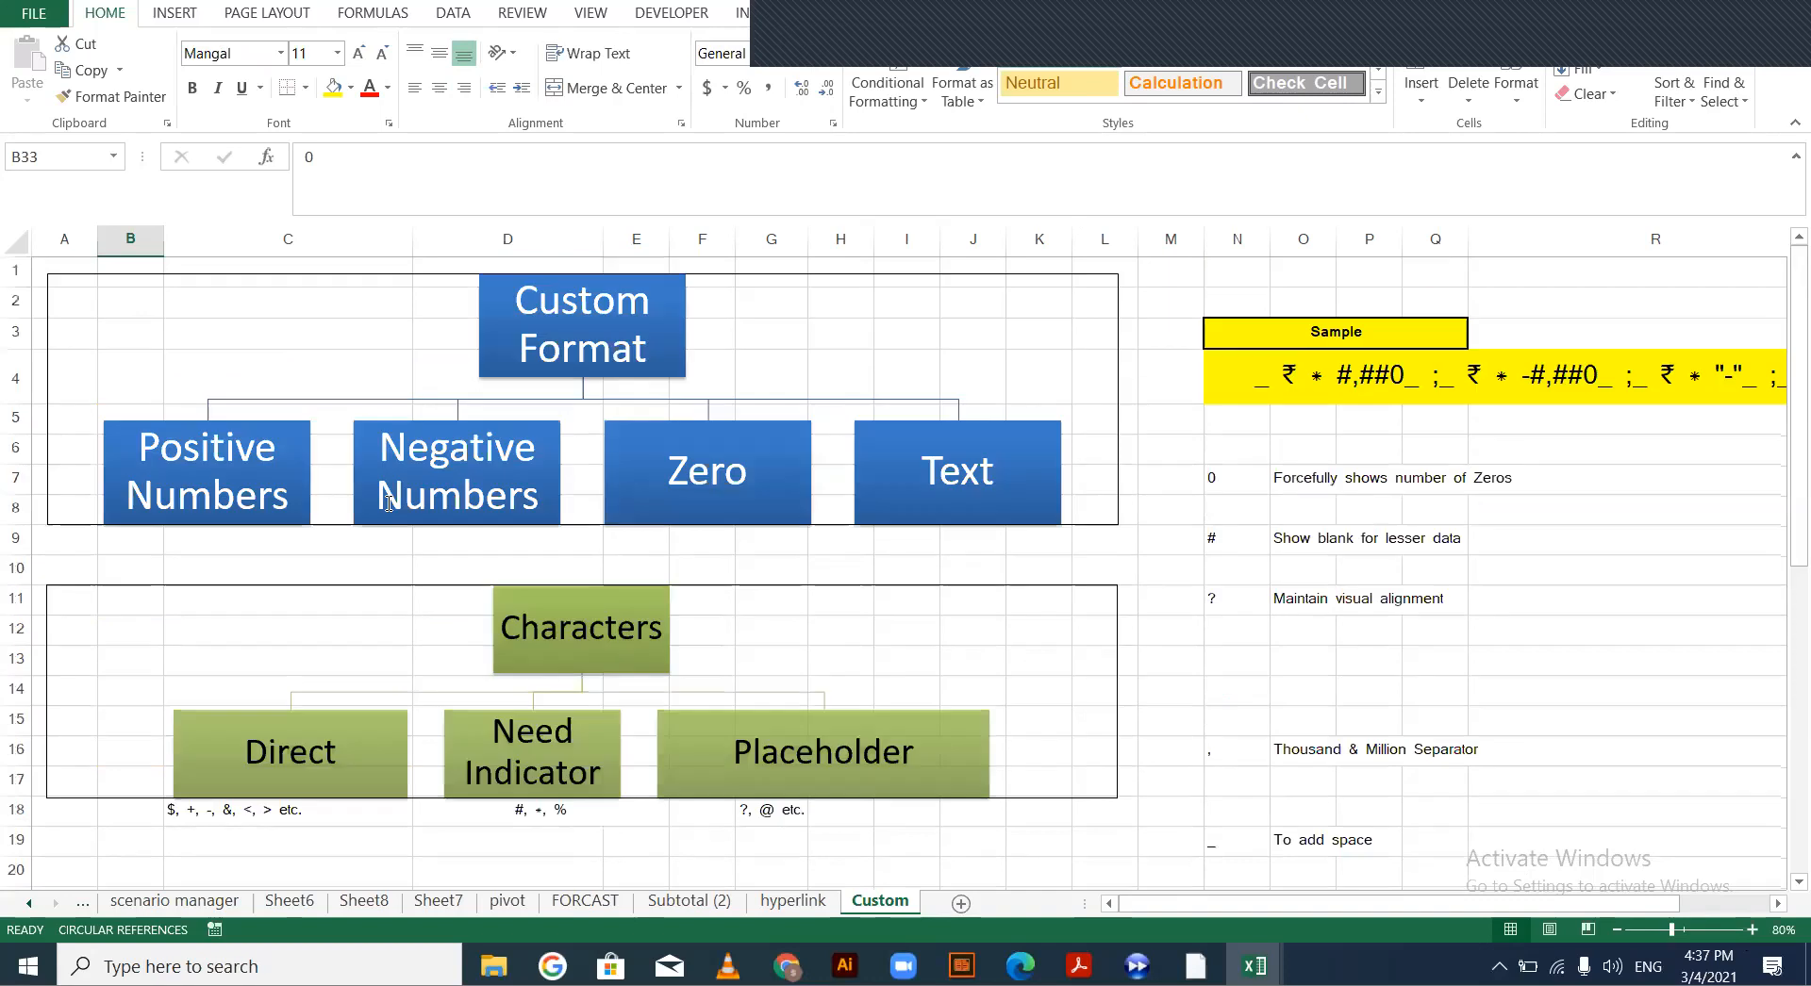
scroll(389, 504, "down", 1)
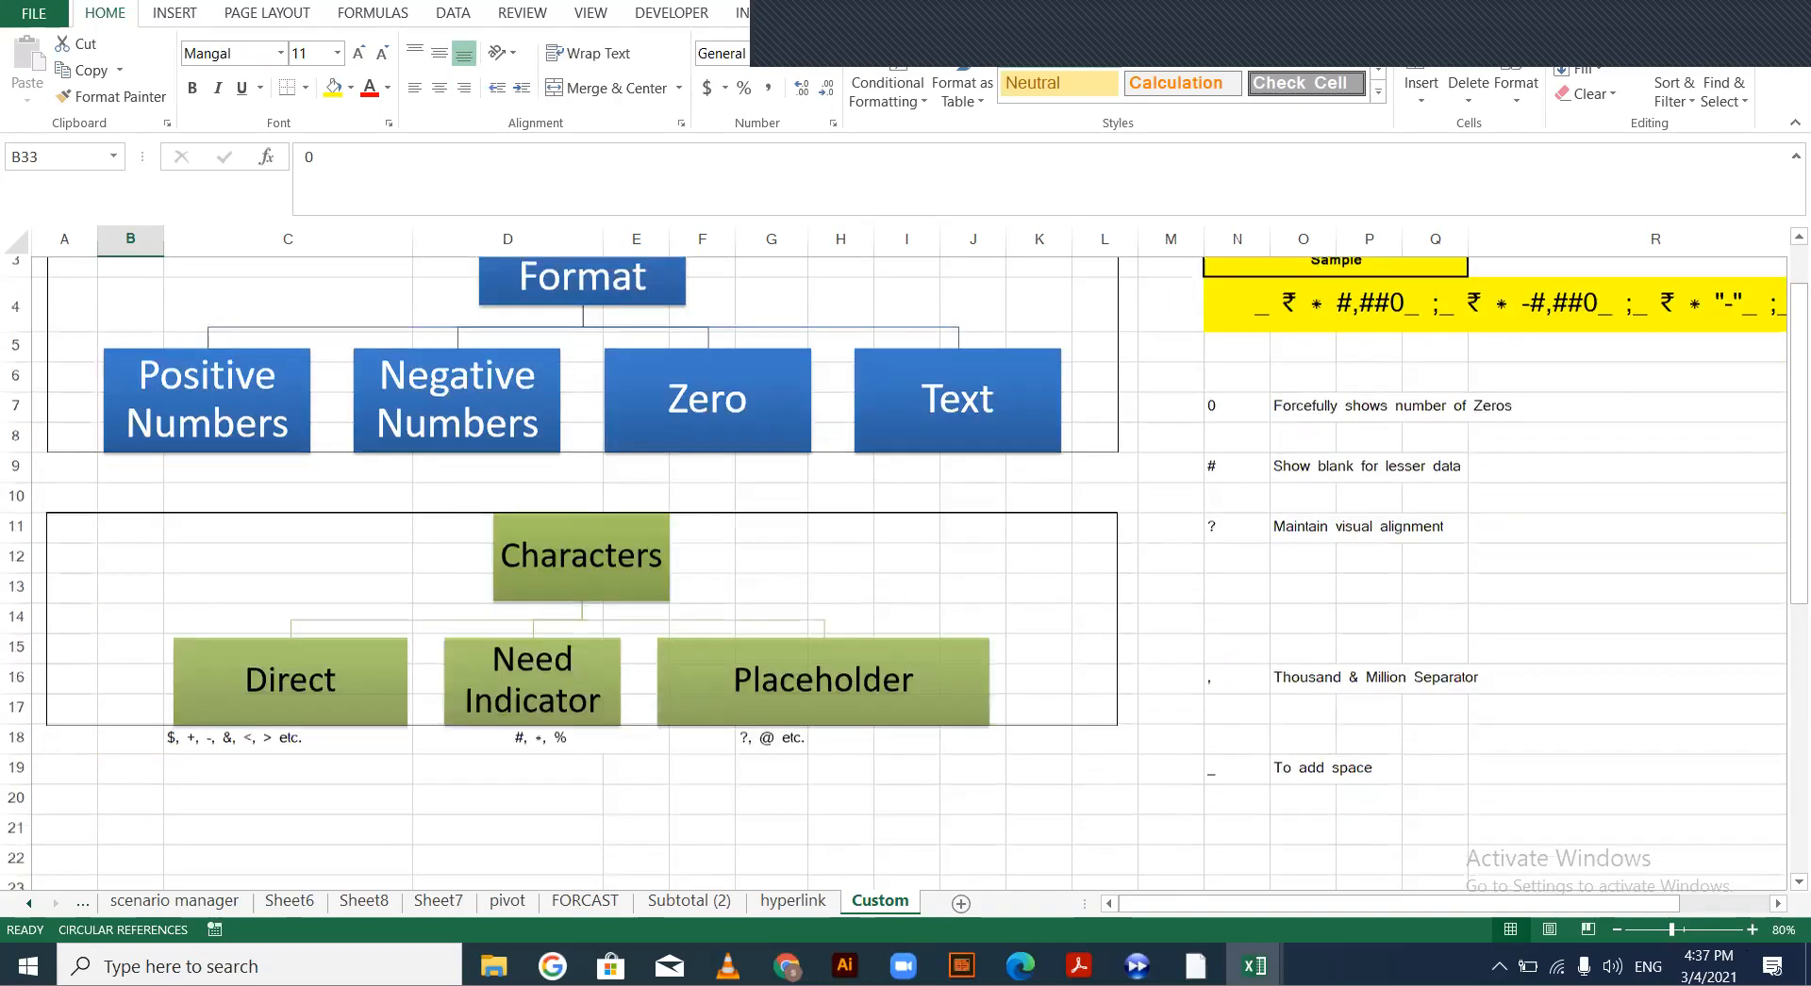
scroll(818, 454, "down", 1)
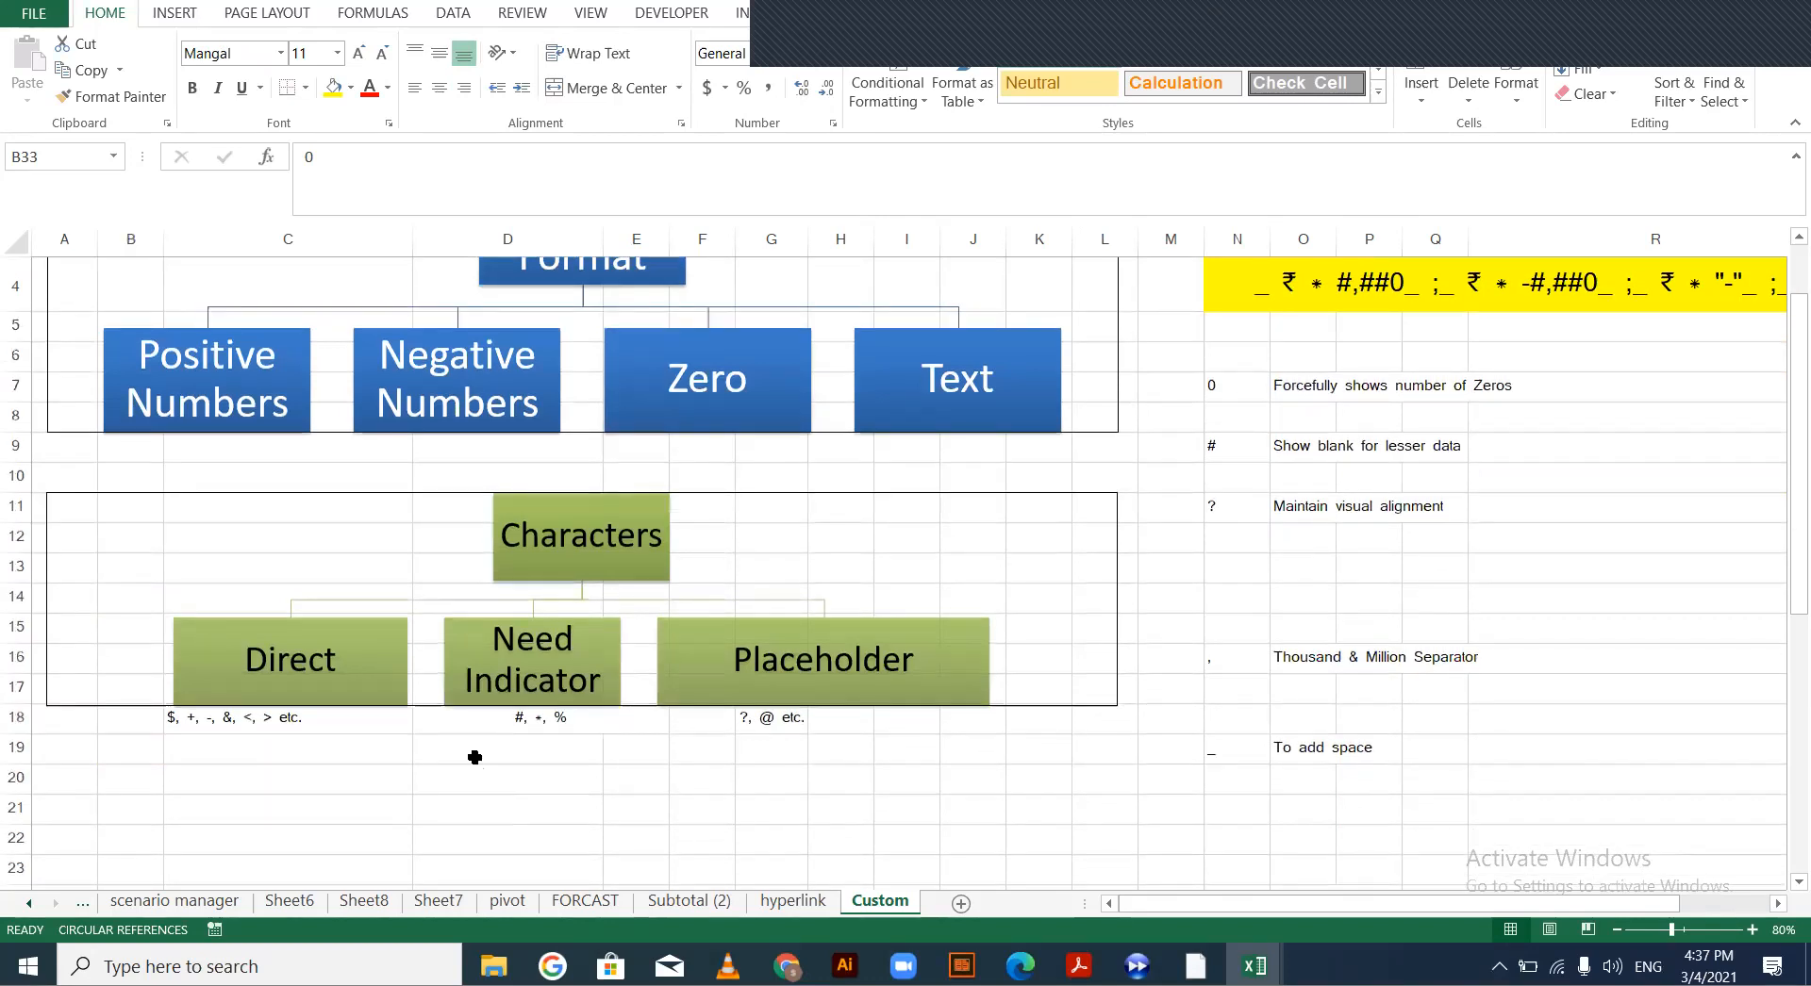
scroll(297, 700, "down", 6)
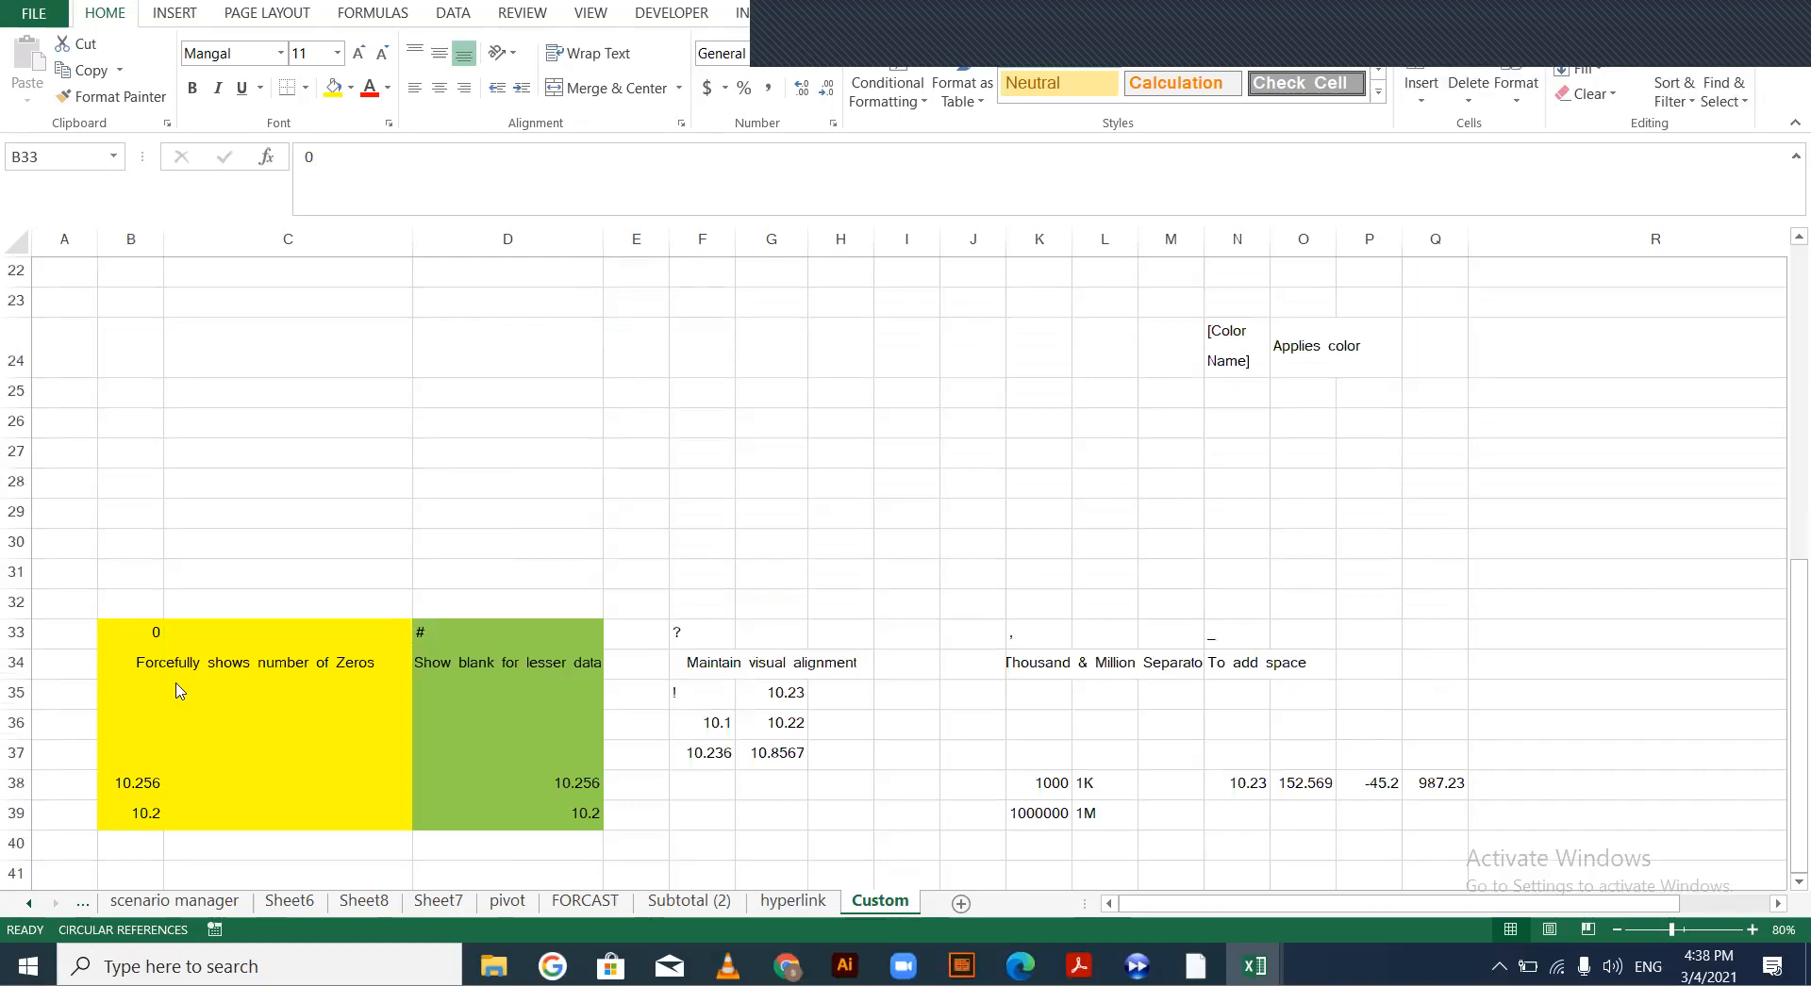
left_click(173, 647)
scroll(335, 353, "up", 7)
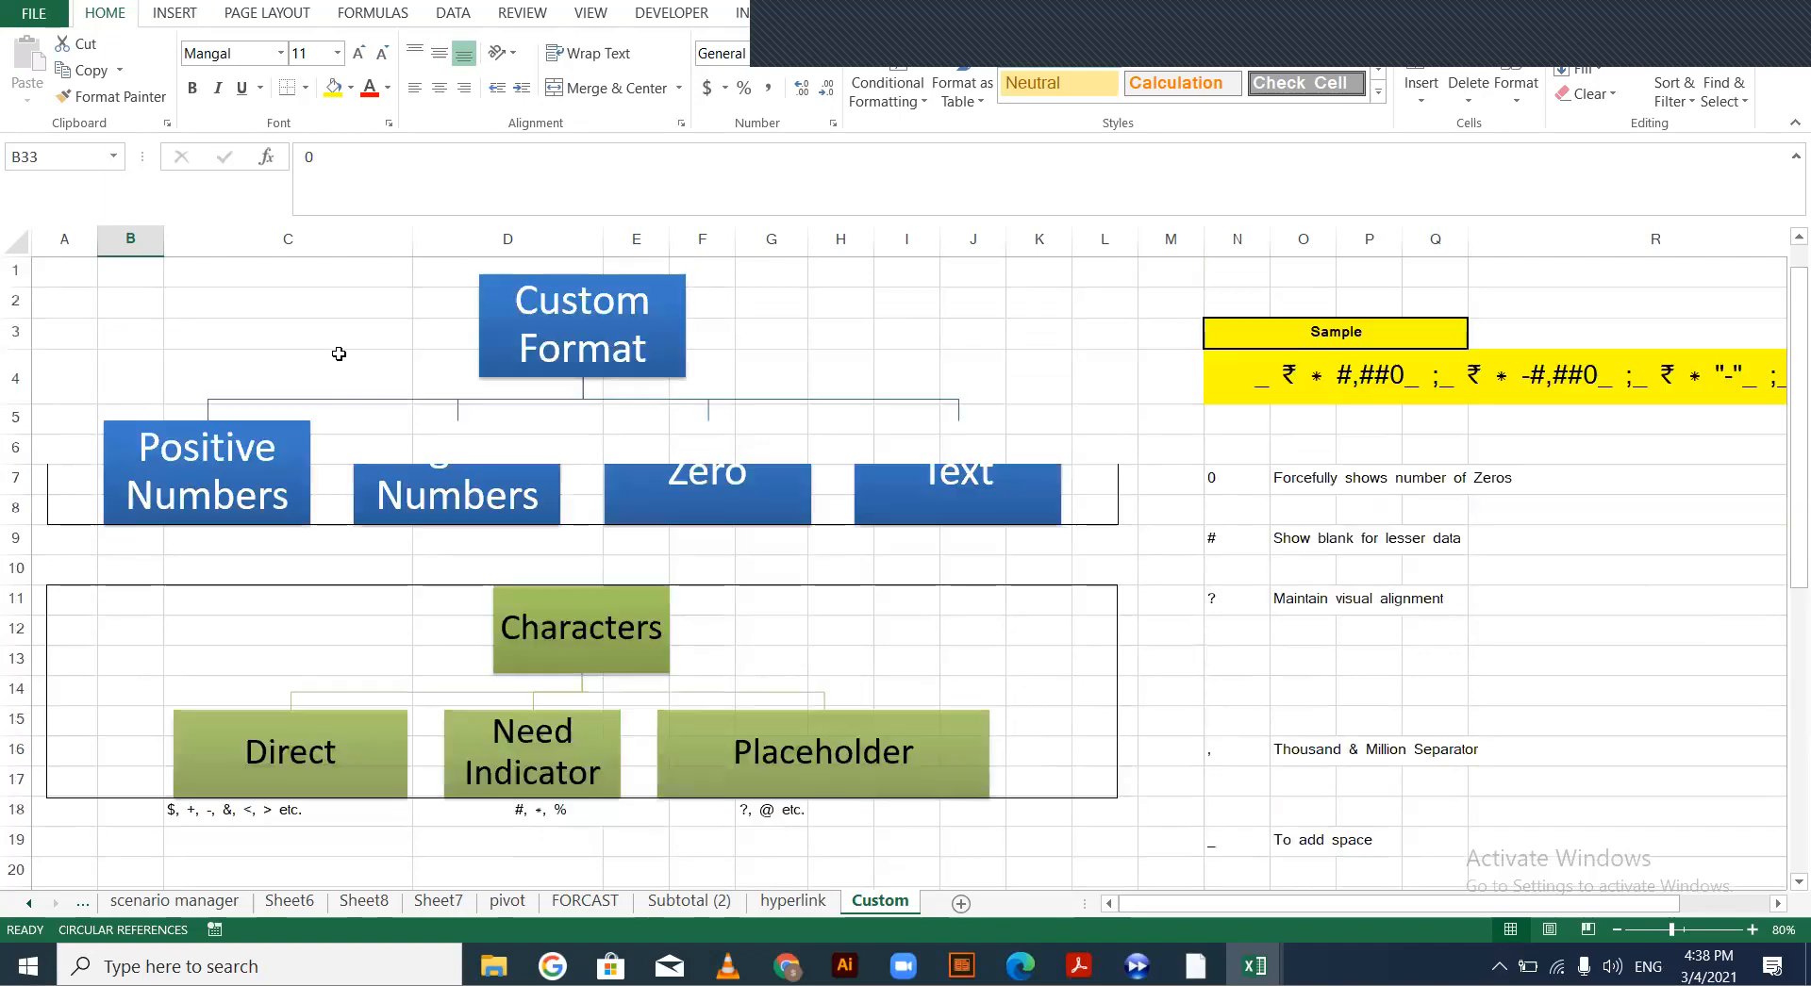
scroll(392, 478, "down", 2)
scroll(376, 501, "down", 3)
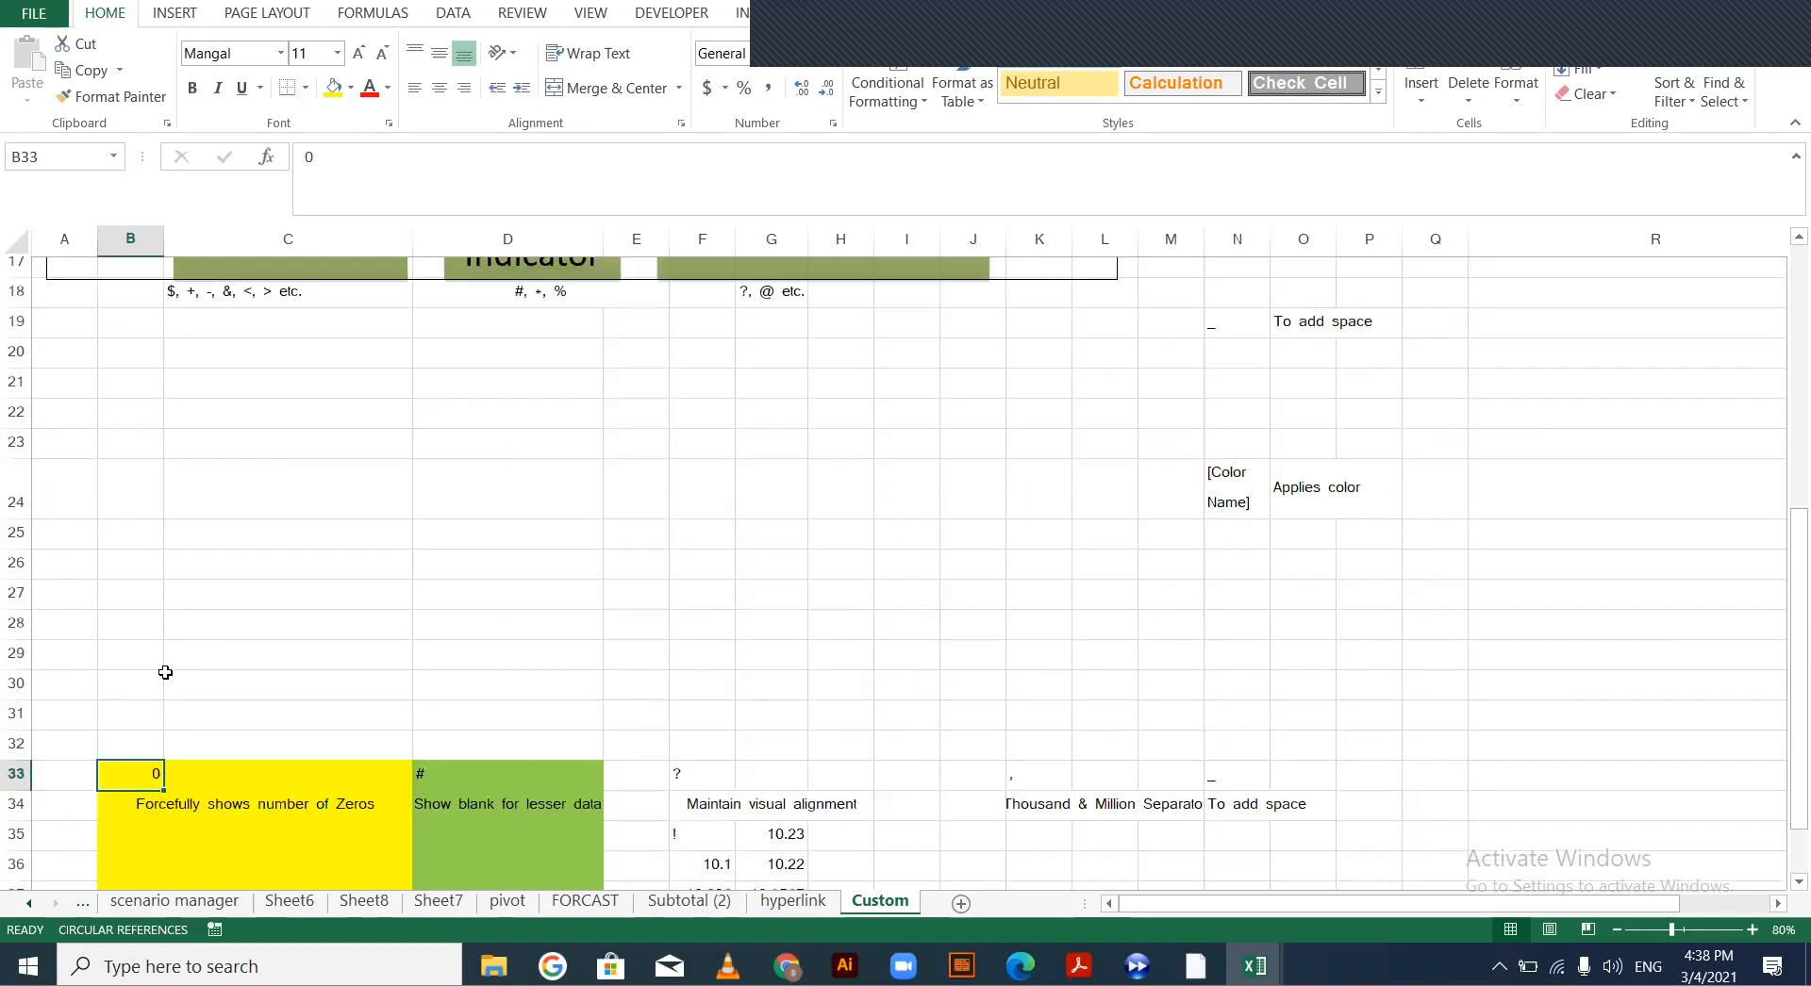
scroll(657, 506, "down", 1)
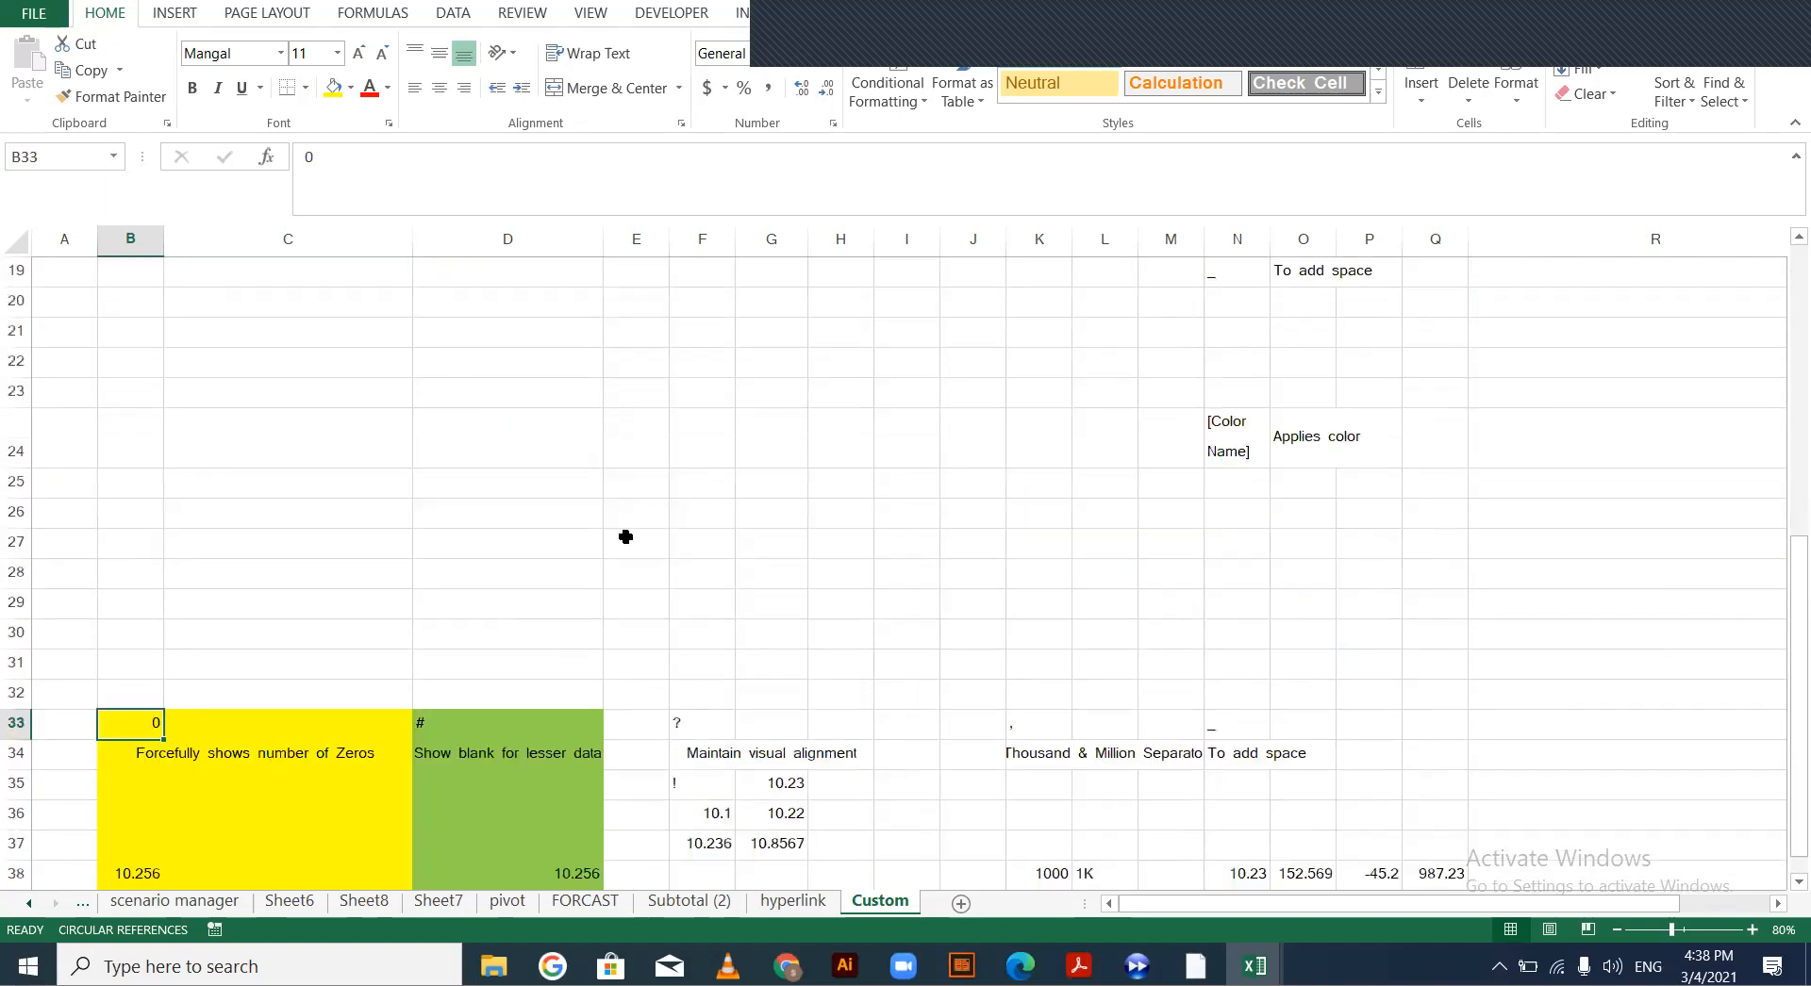
scroll(626, 533, "down", 1)
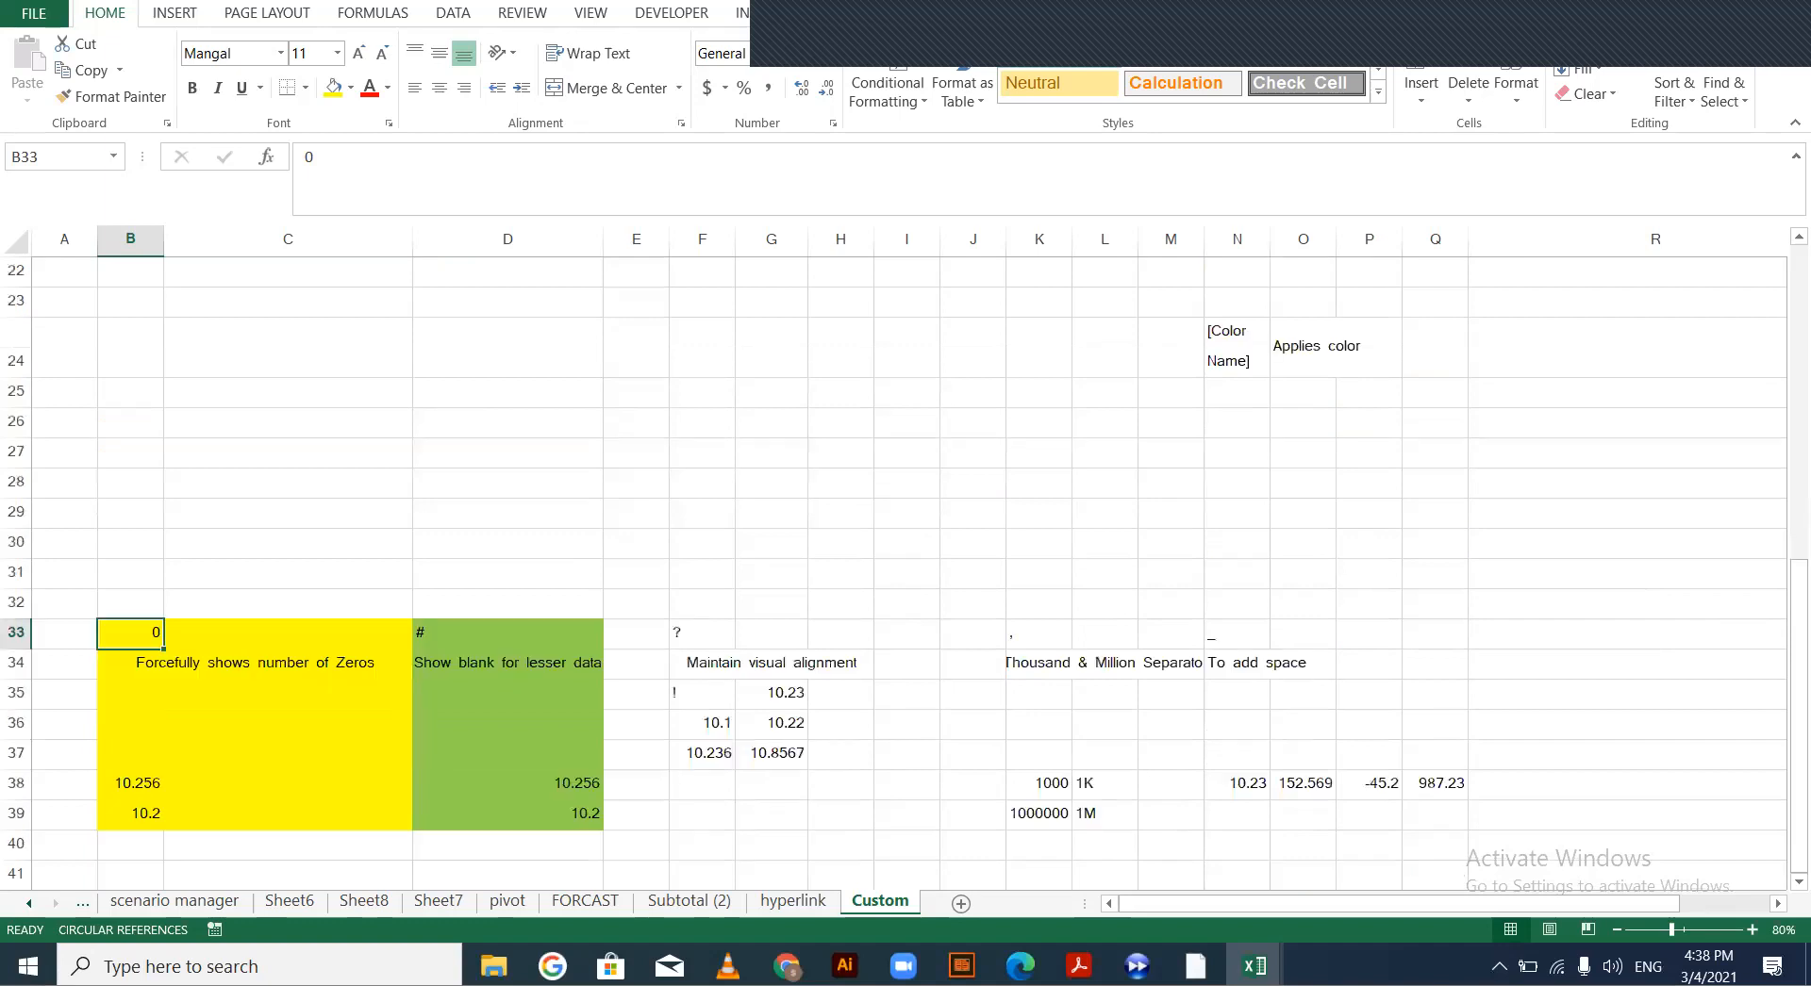
Try the custom number format code 00000 on cell B33, discard it, and select the merged description cell B34
left_click(838, 60)
left_click(776, 621)
left_click(845, 398)
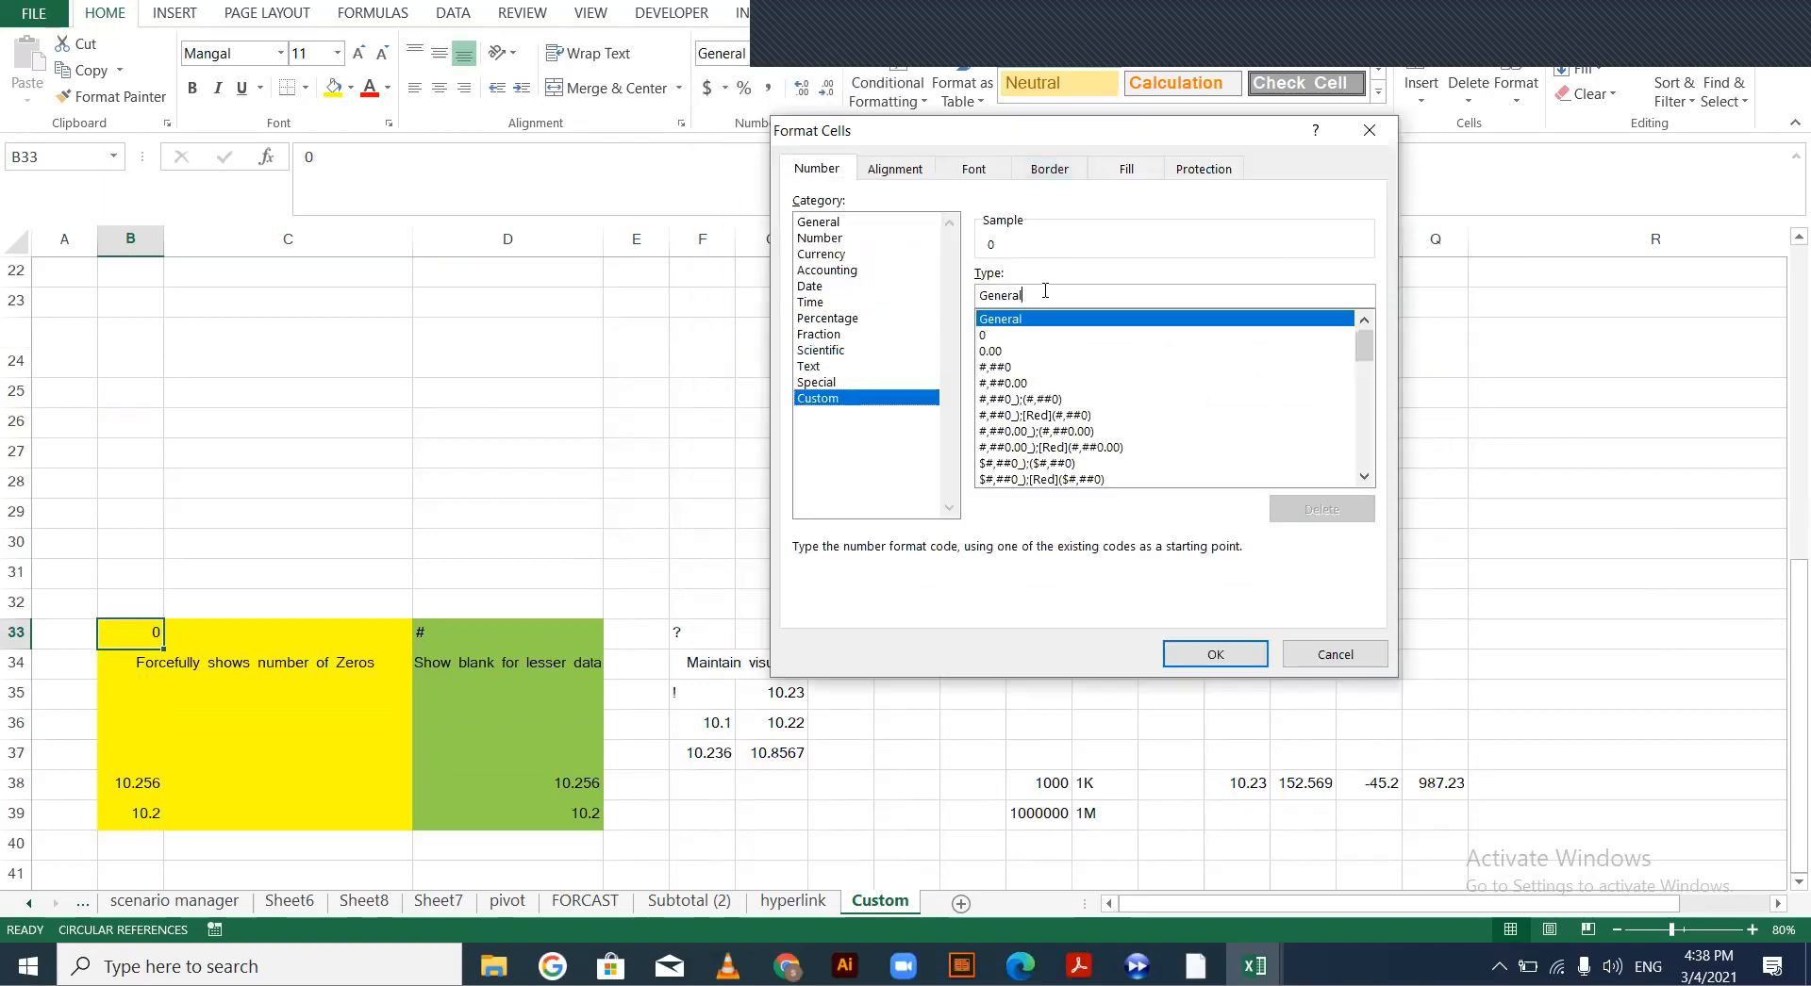
key("BackSpace")
key("BackSpace")
key("BackSpace")
key("BackSpace")
key("BackSpace")
key("BackSpace")
key("BackSpace")
type("0")
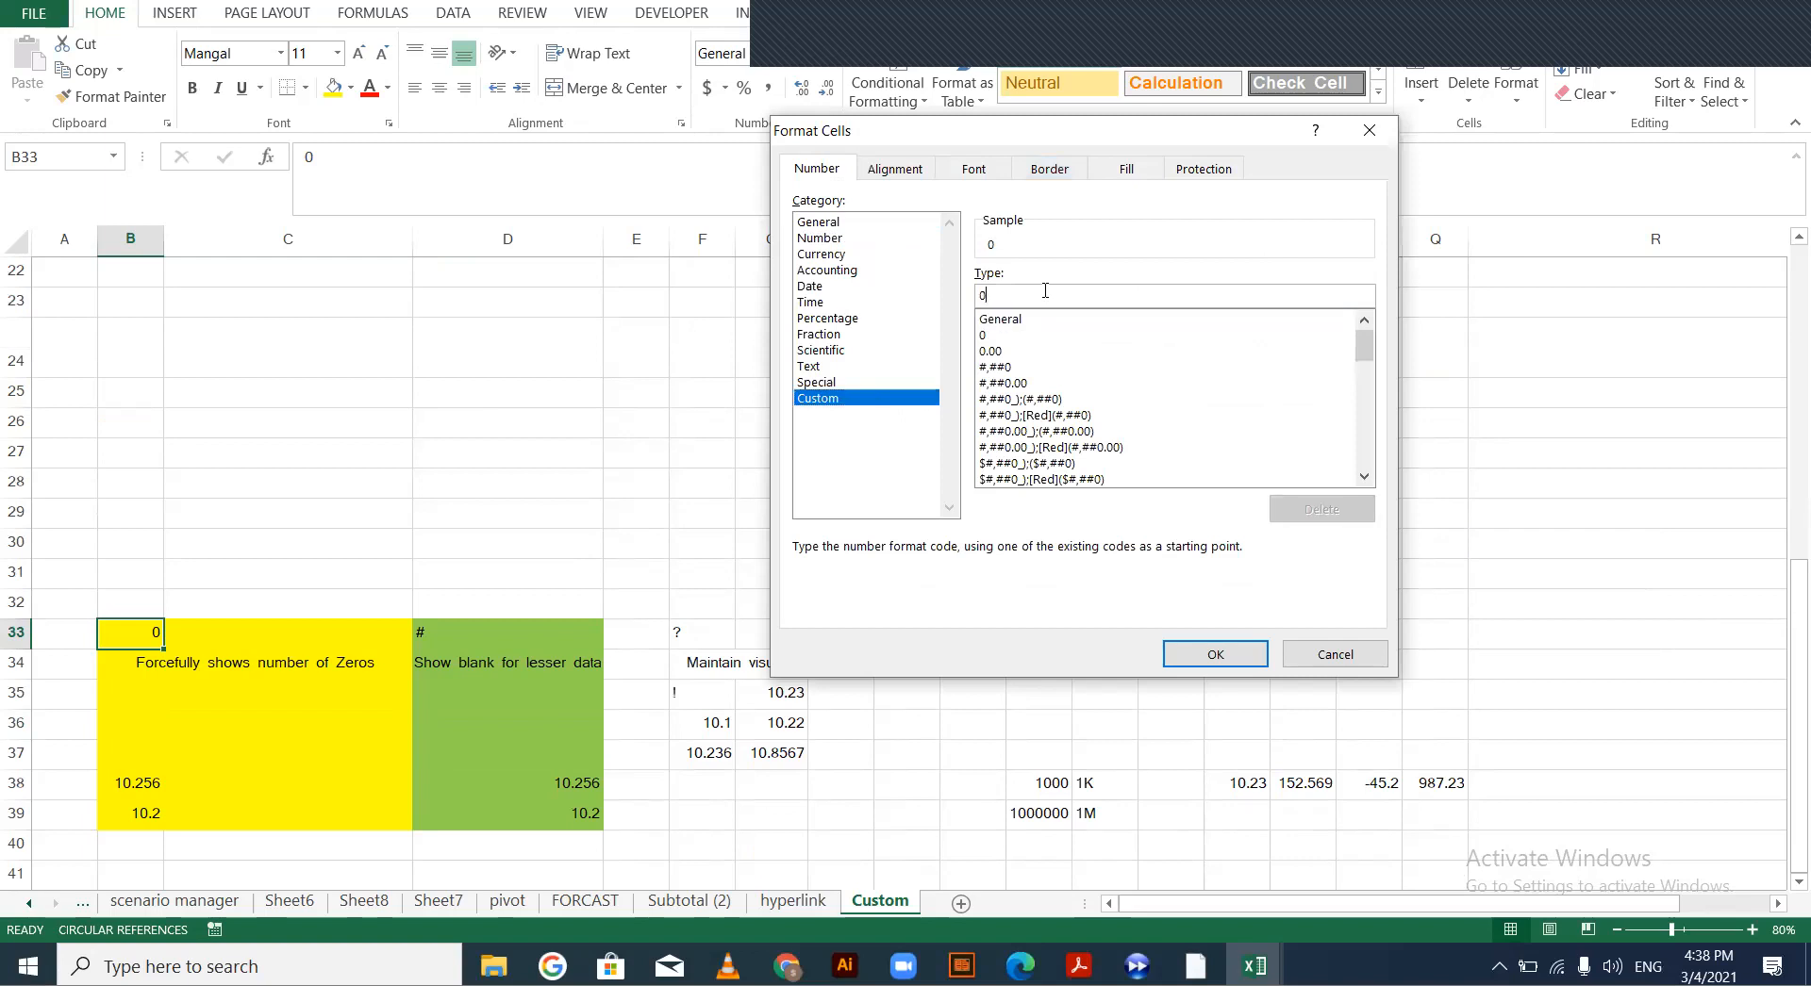
type("0000")
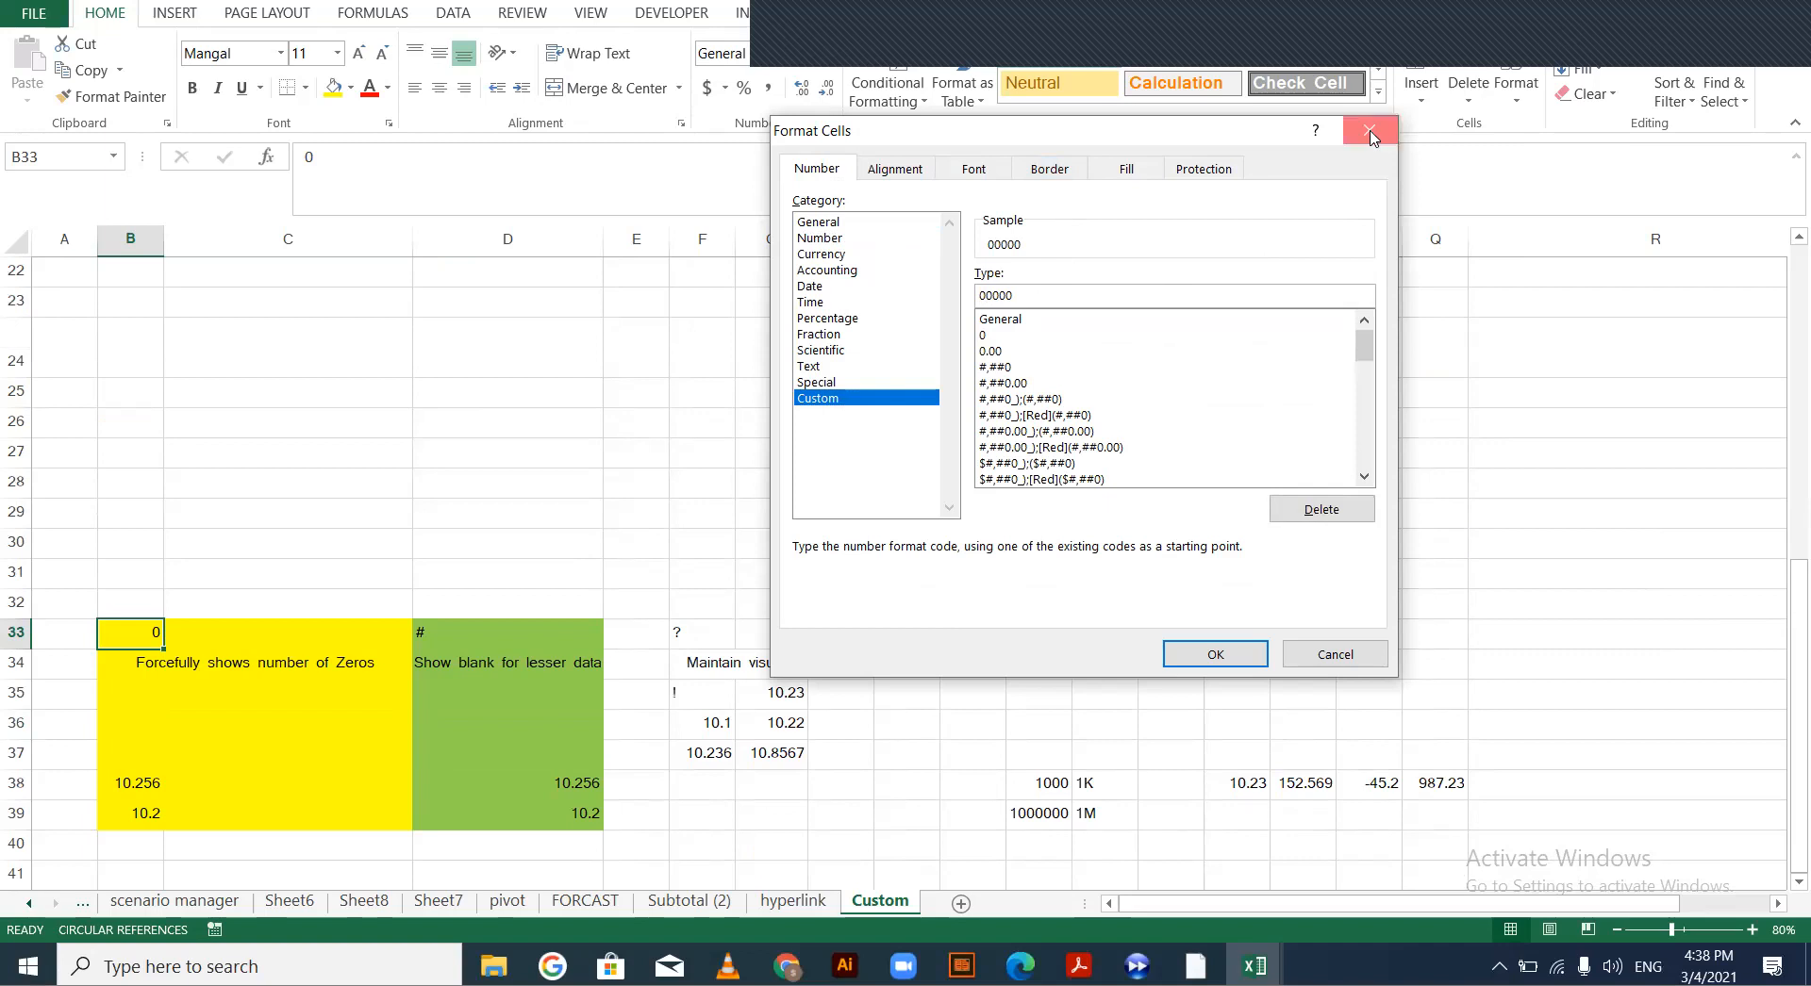
key("Escape")
left_click(169, 673)
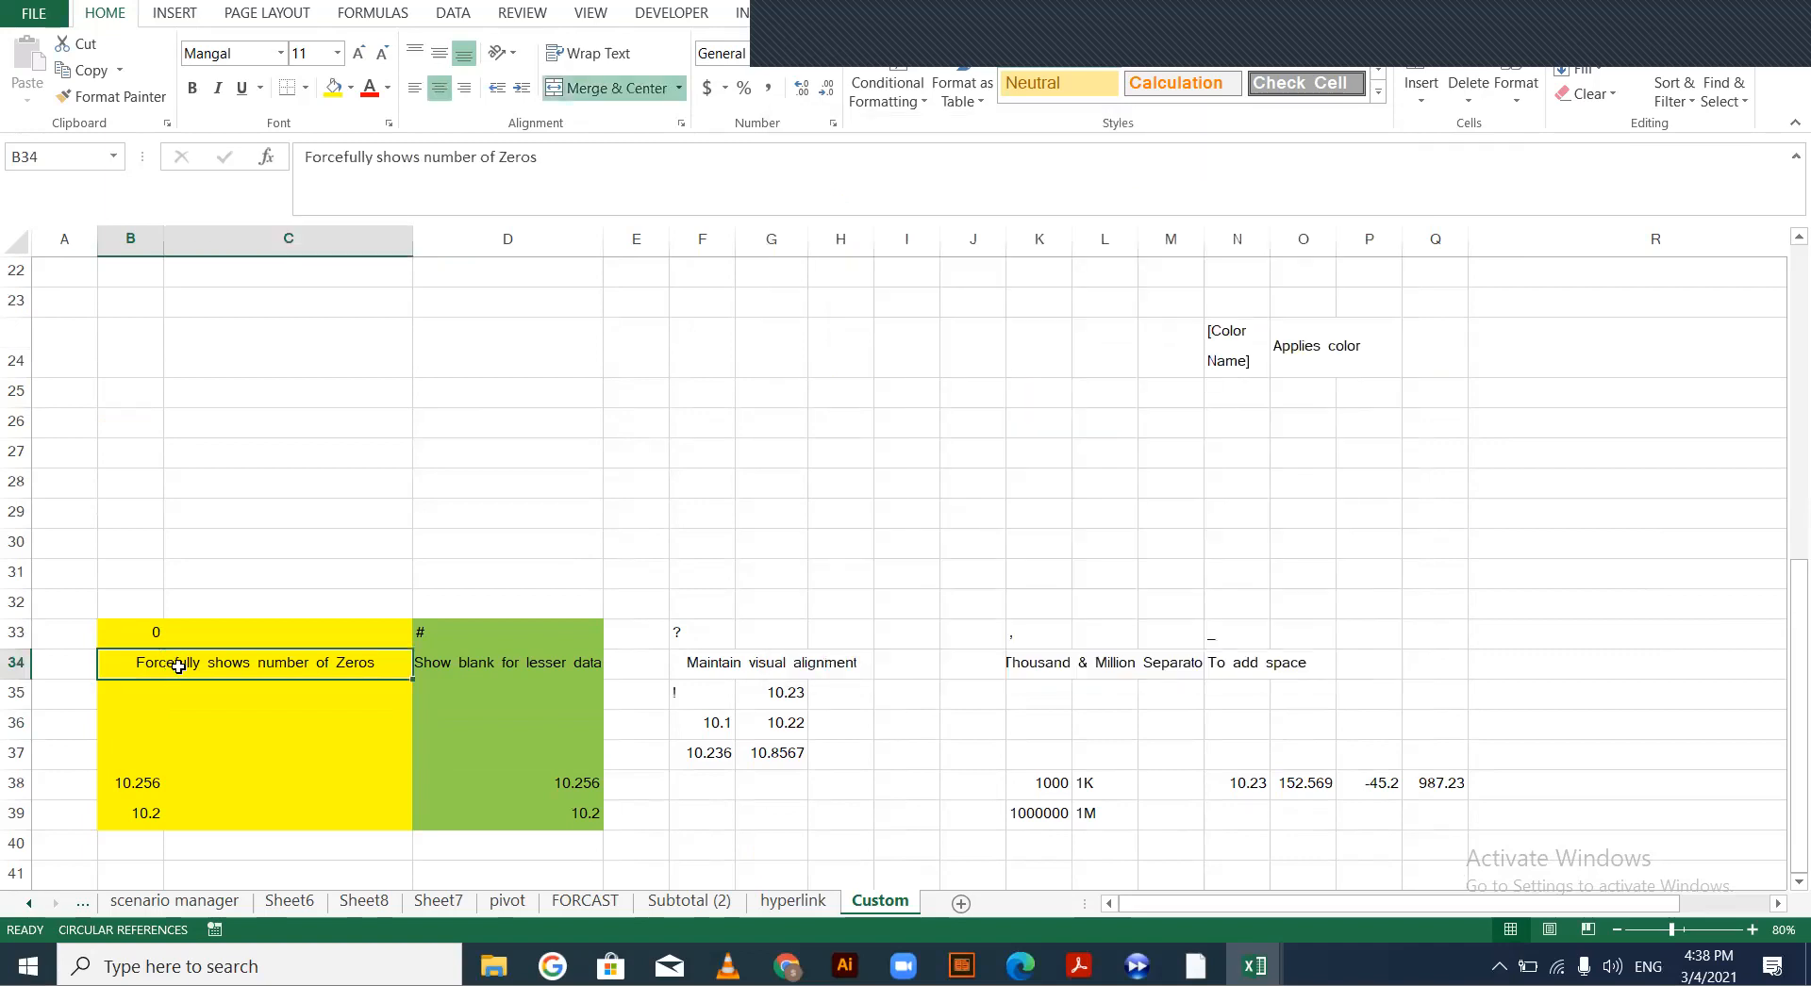
Replace the value in cell B39, in the zero-placeholder example block, with 10256
left_click(150, 816)
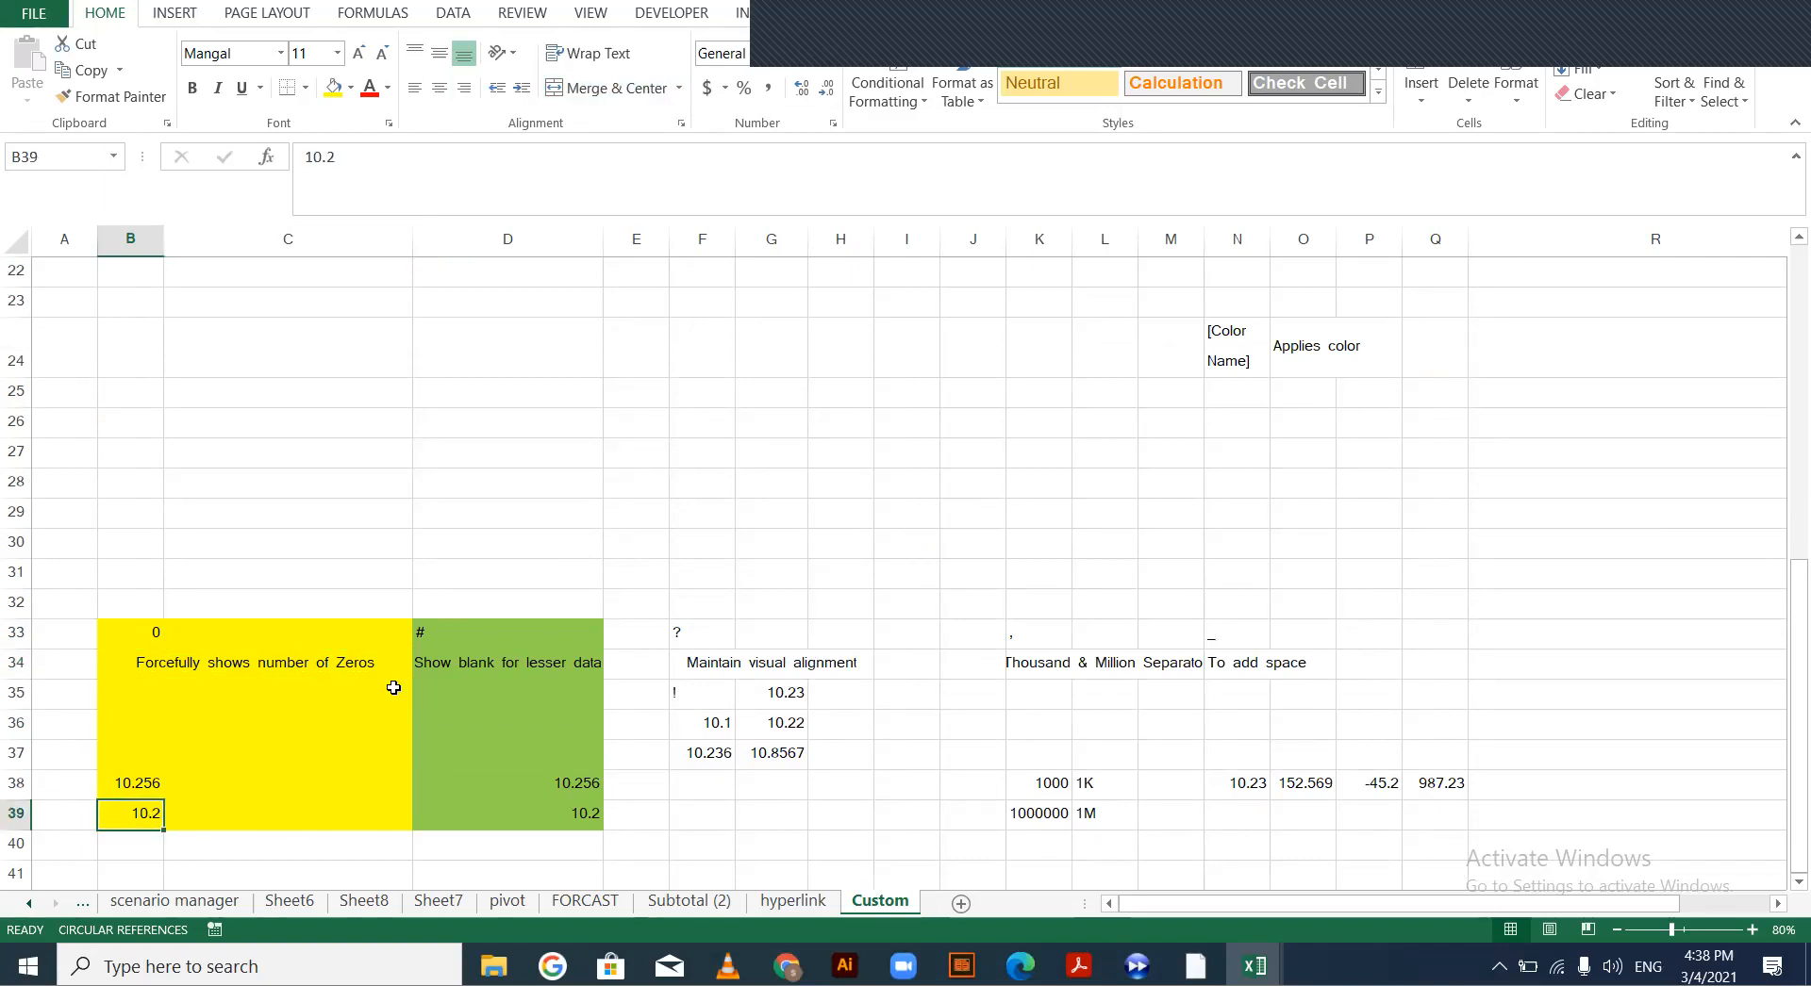
double_click(1752, 930)
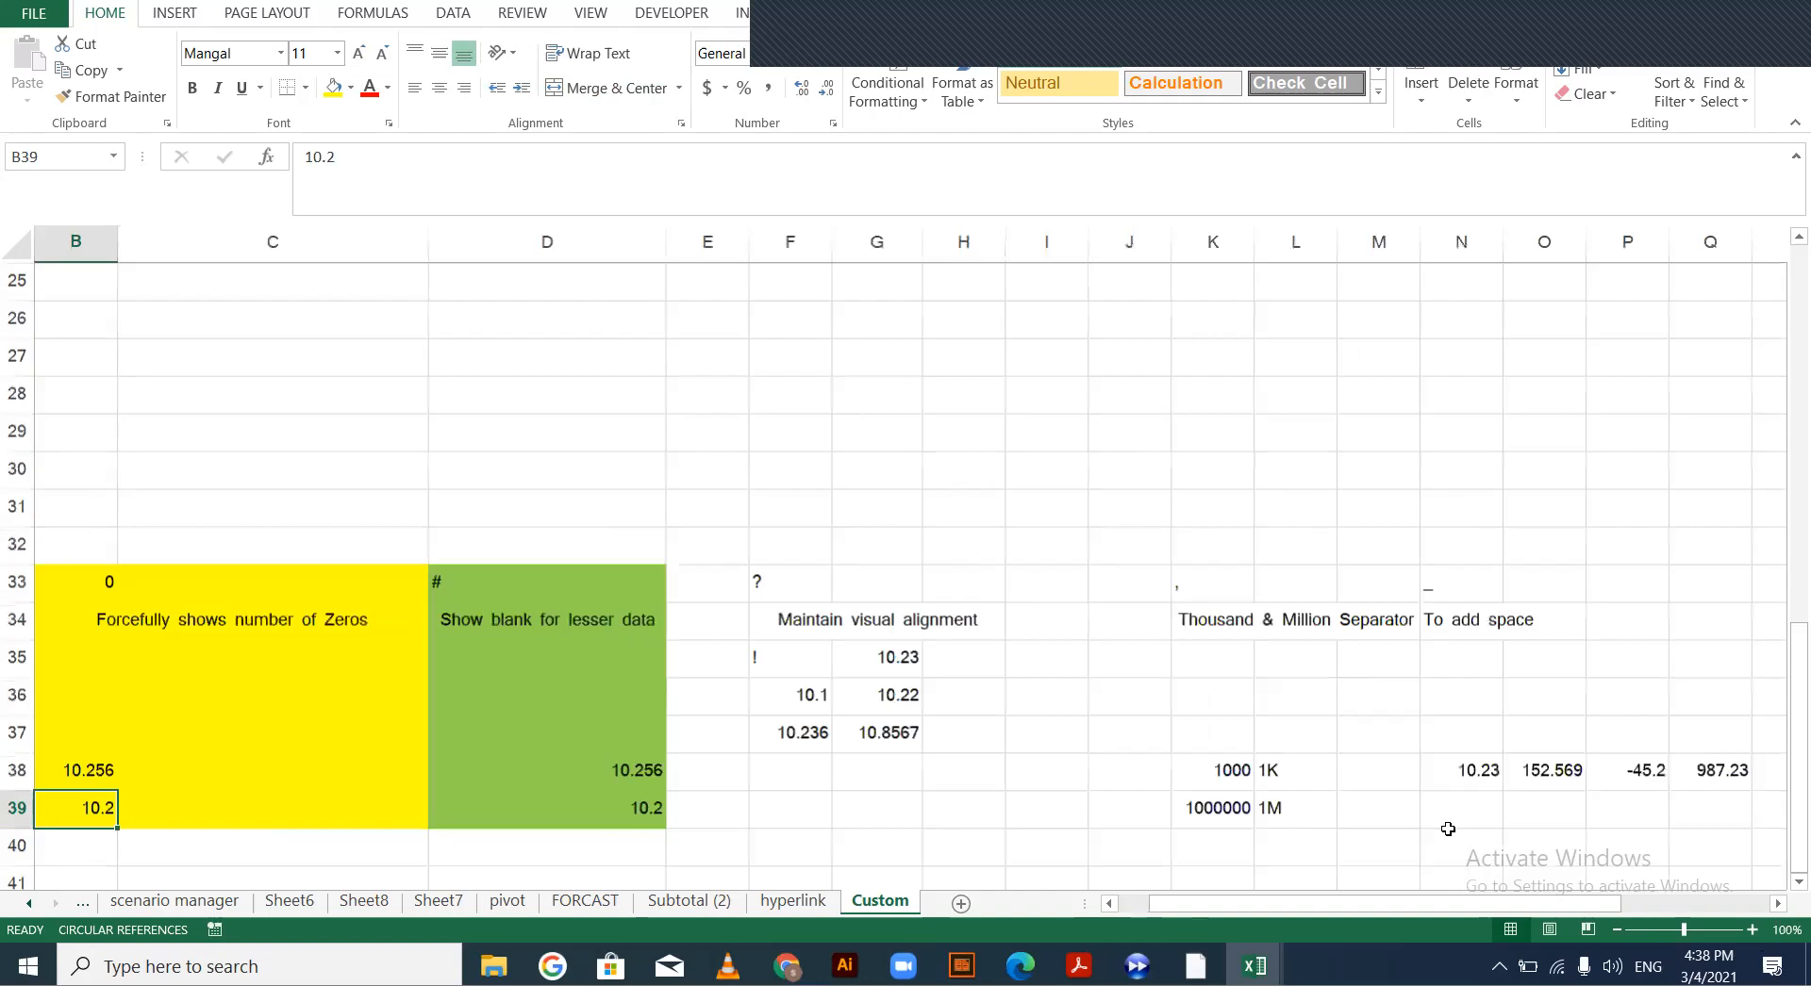
scroll(1195, 911, "left", 1)
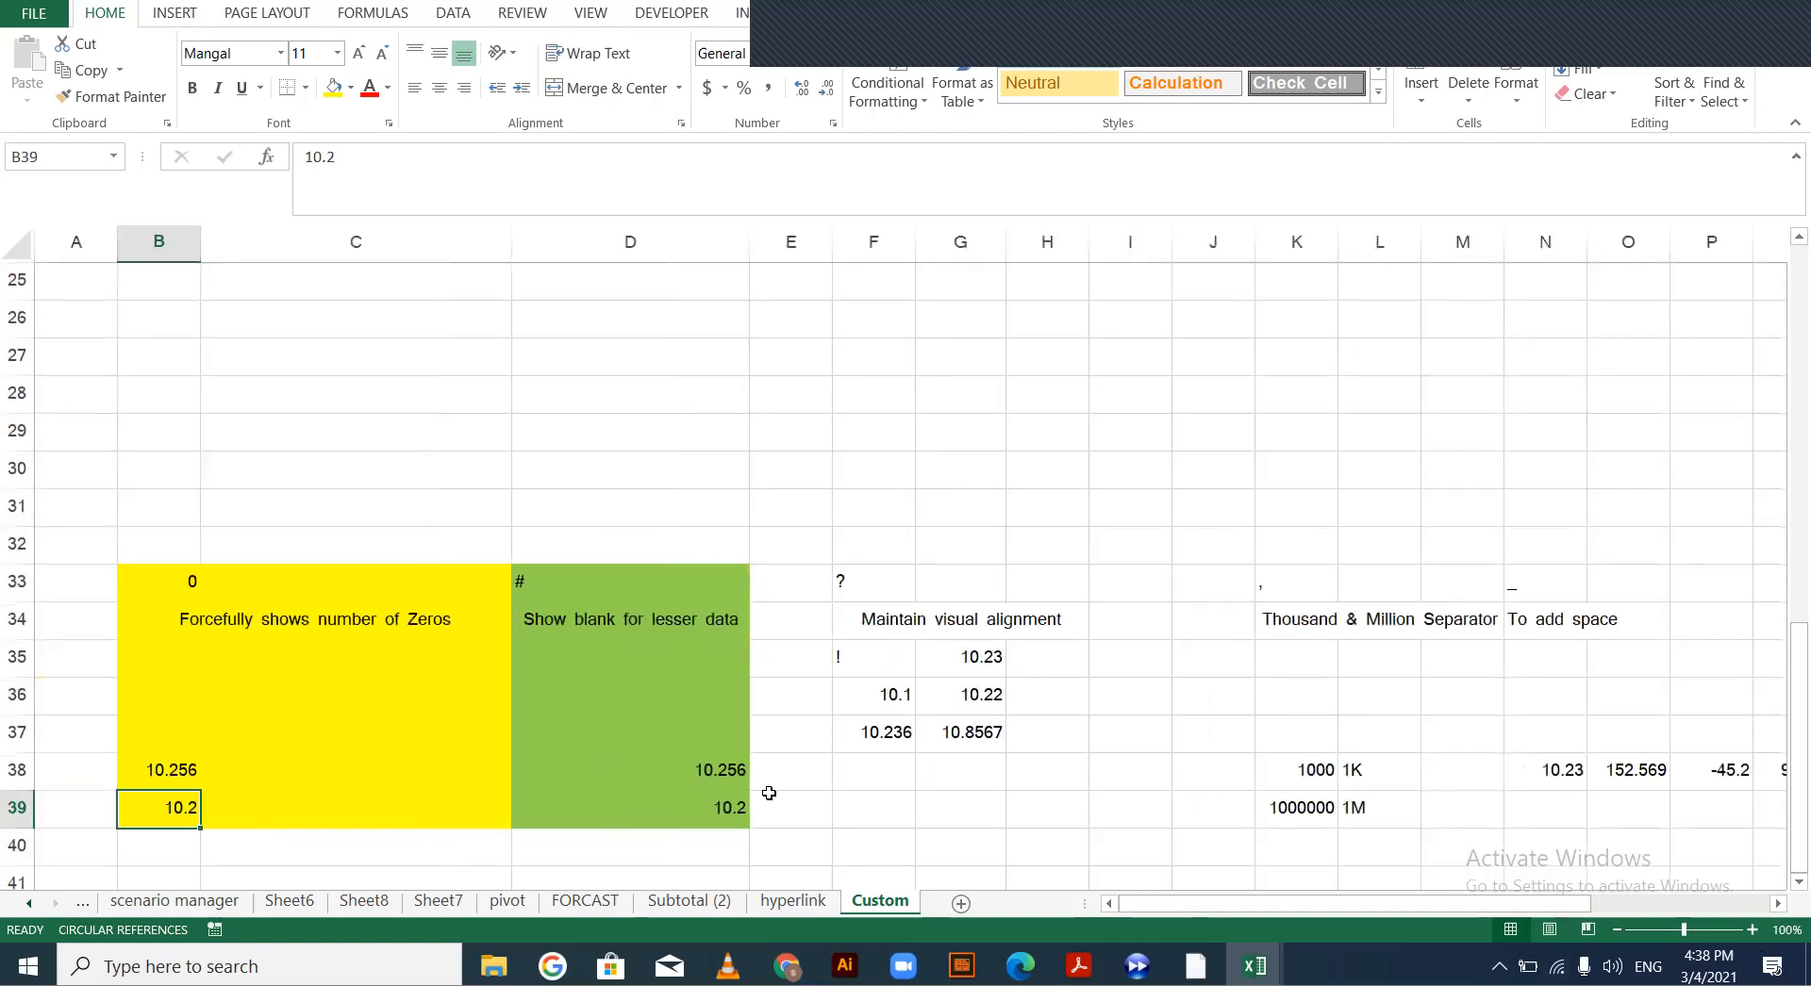
left_click(200, 785)
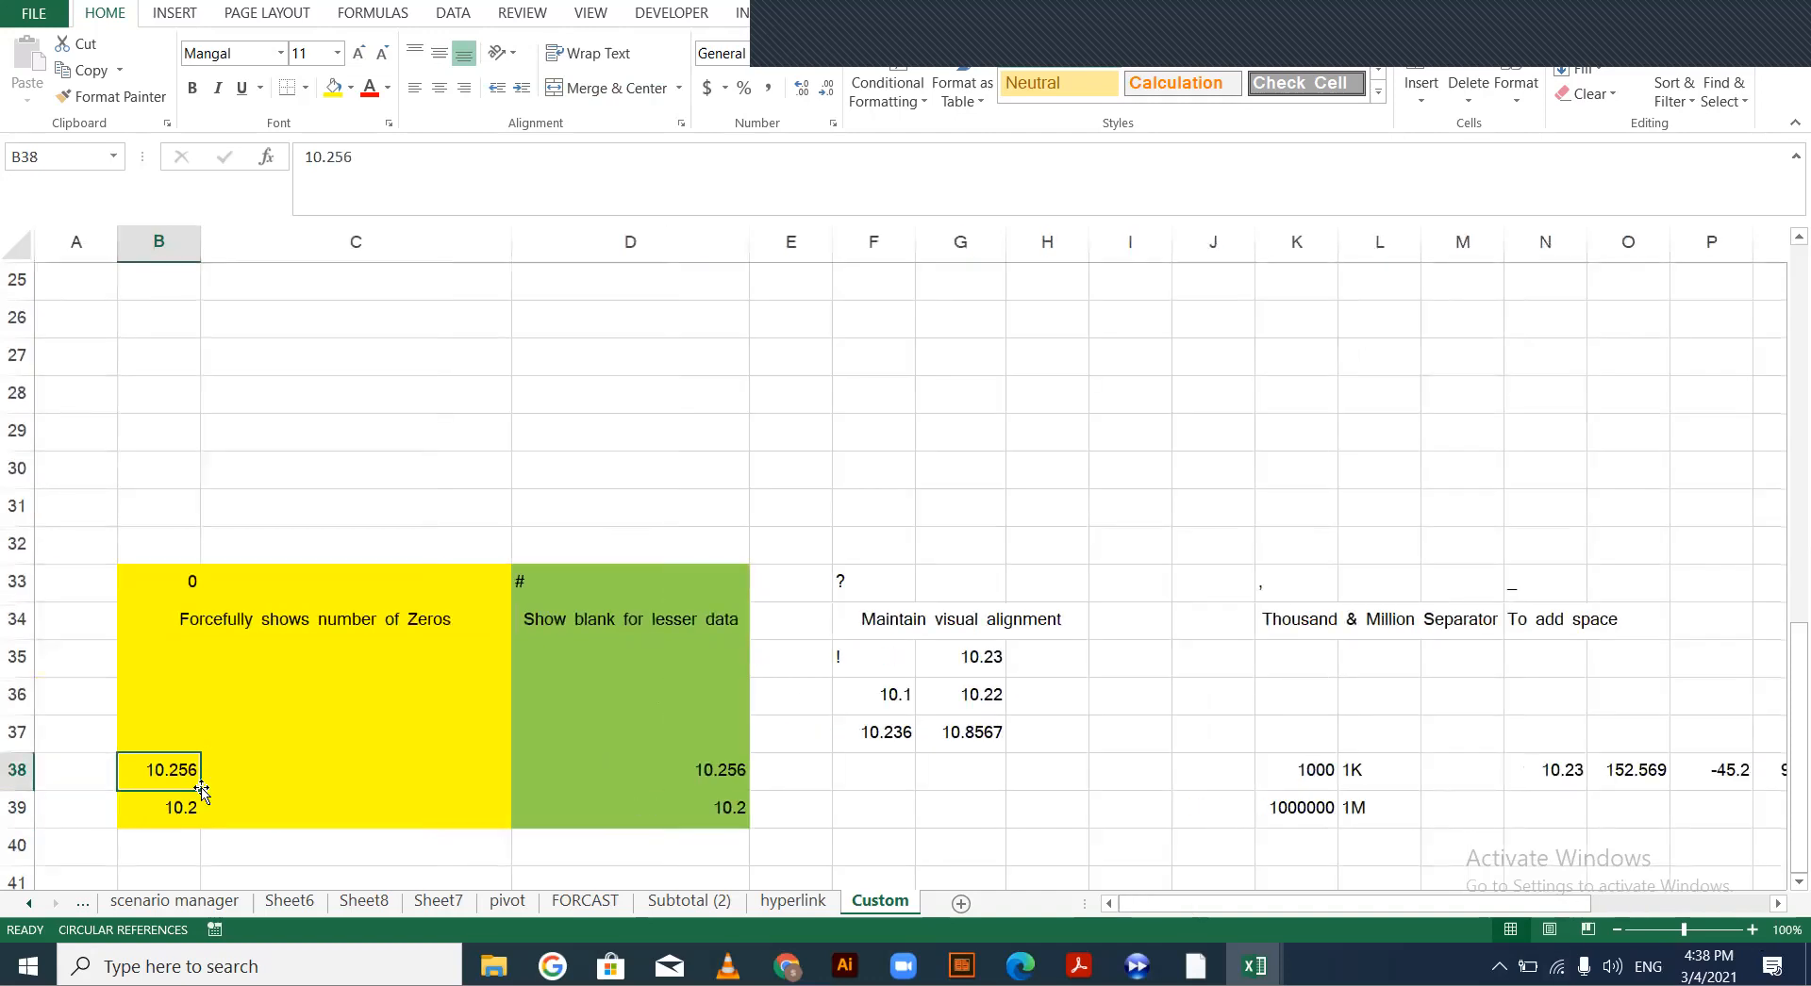
key("Return")
type("1")
type("0.256")
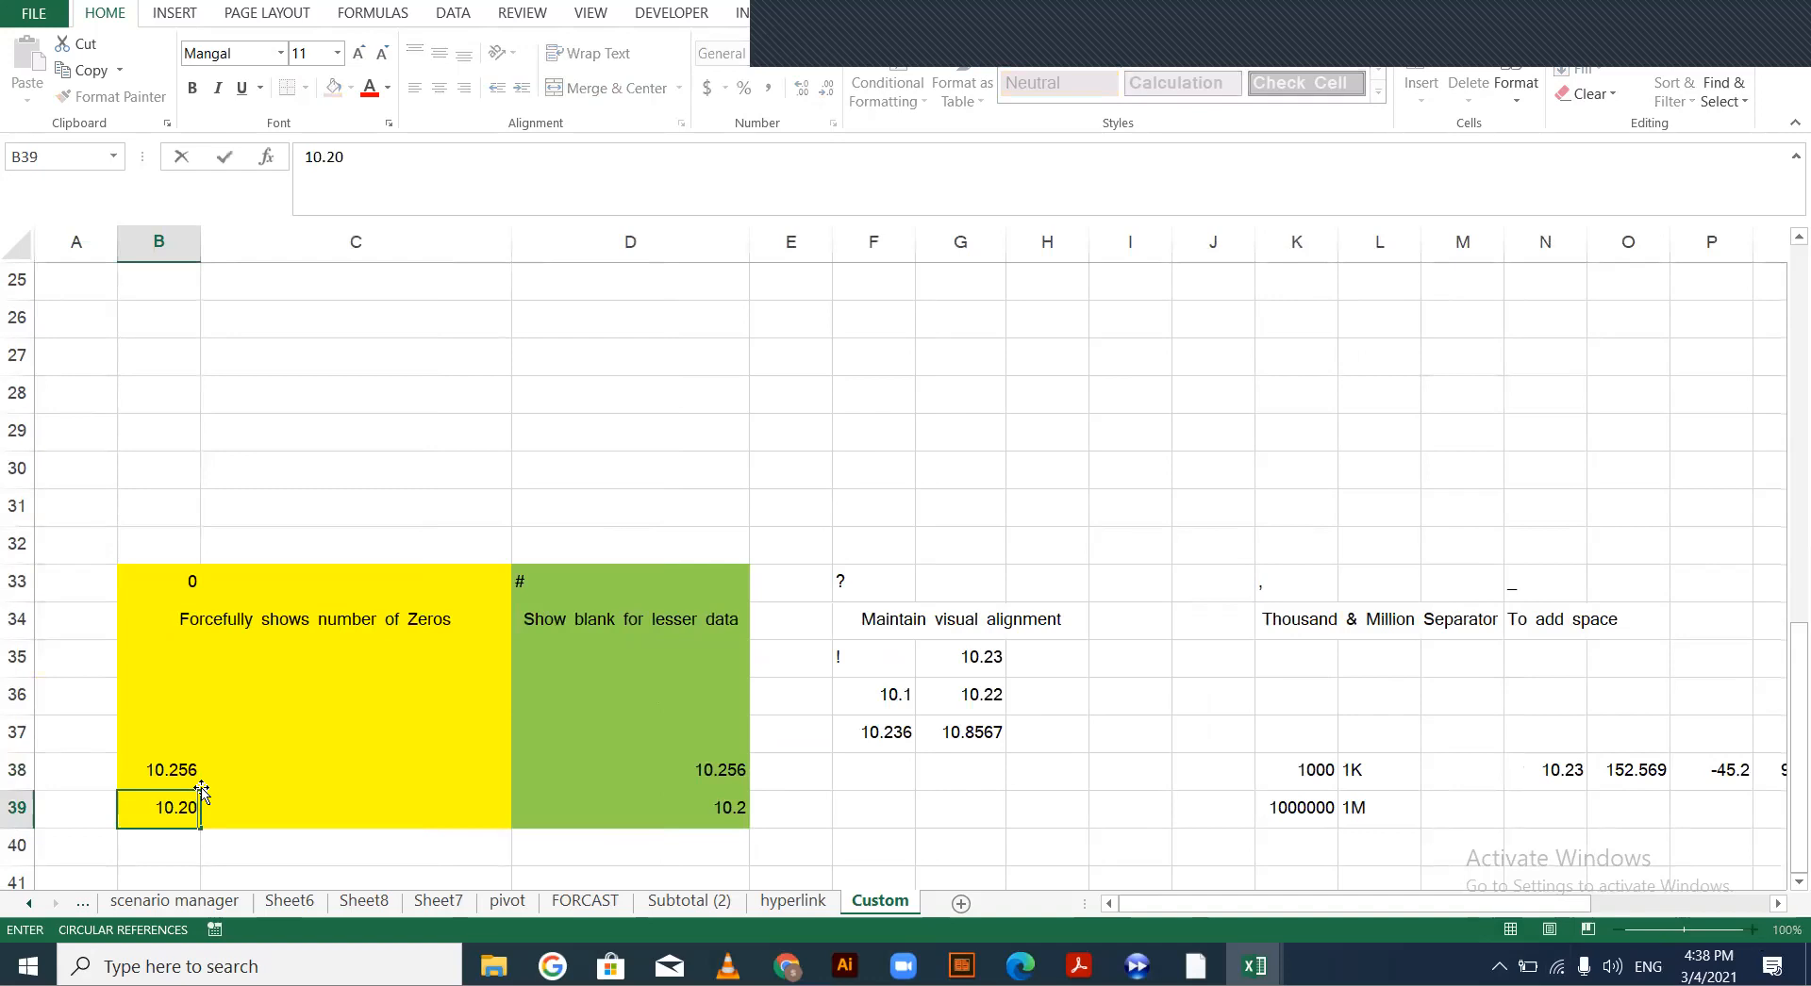
key("Return")
key("Up")
type("10256")
key("Return")
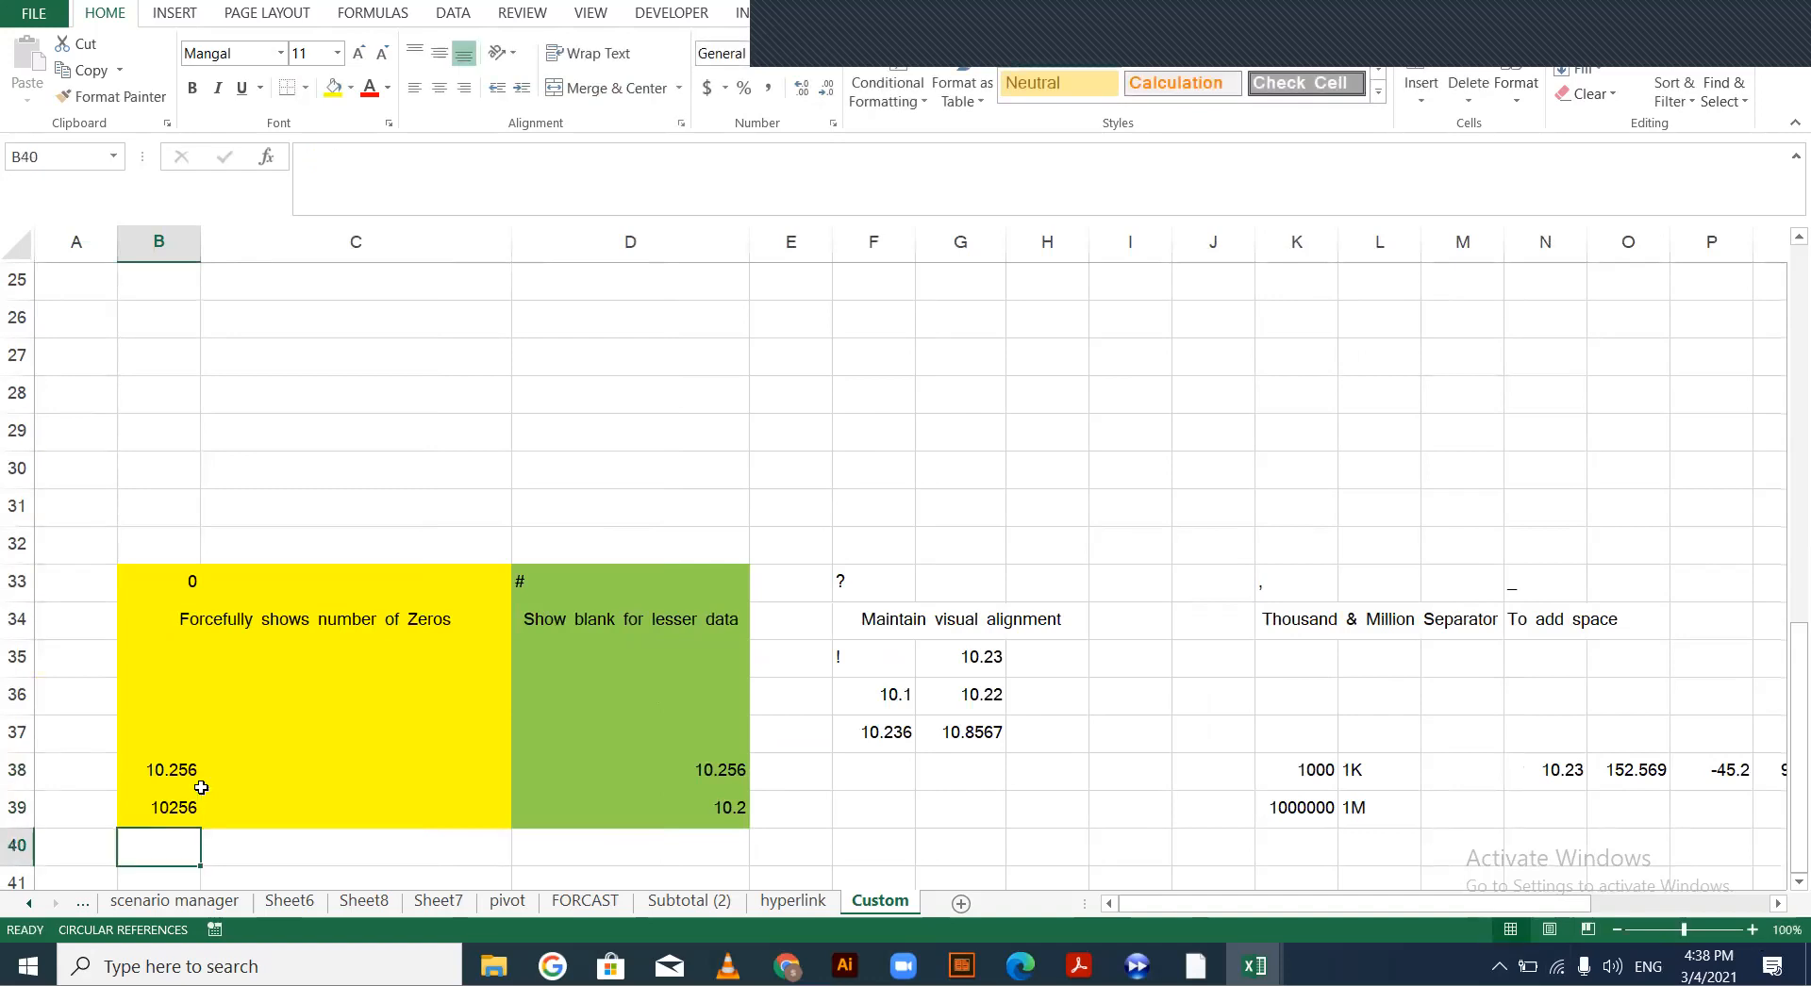
left_click(175, 773)
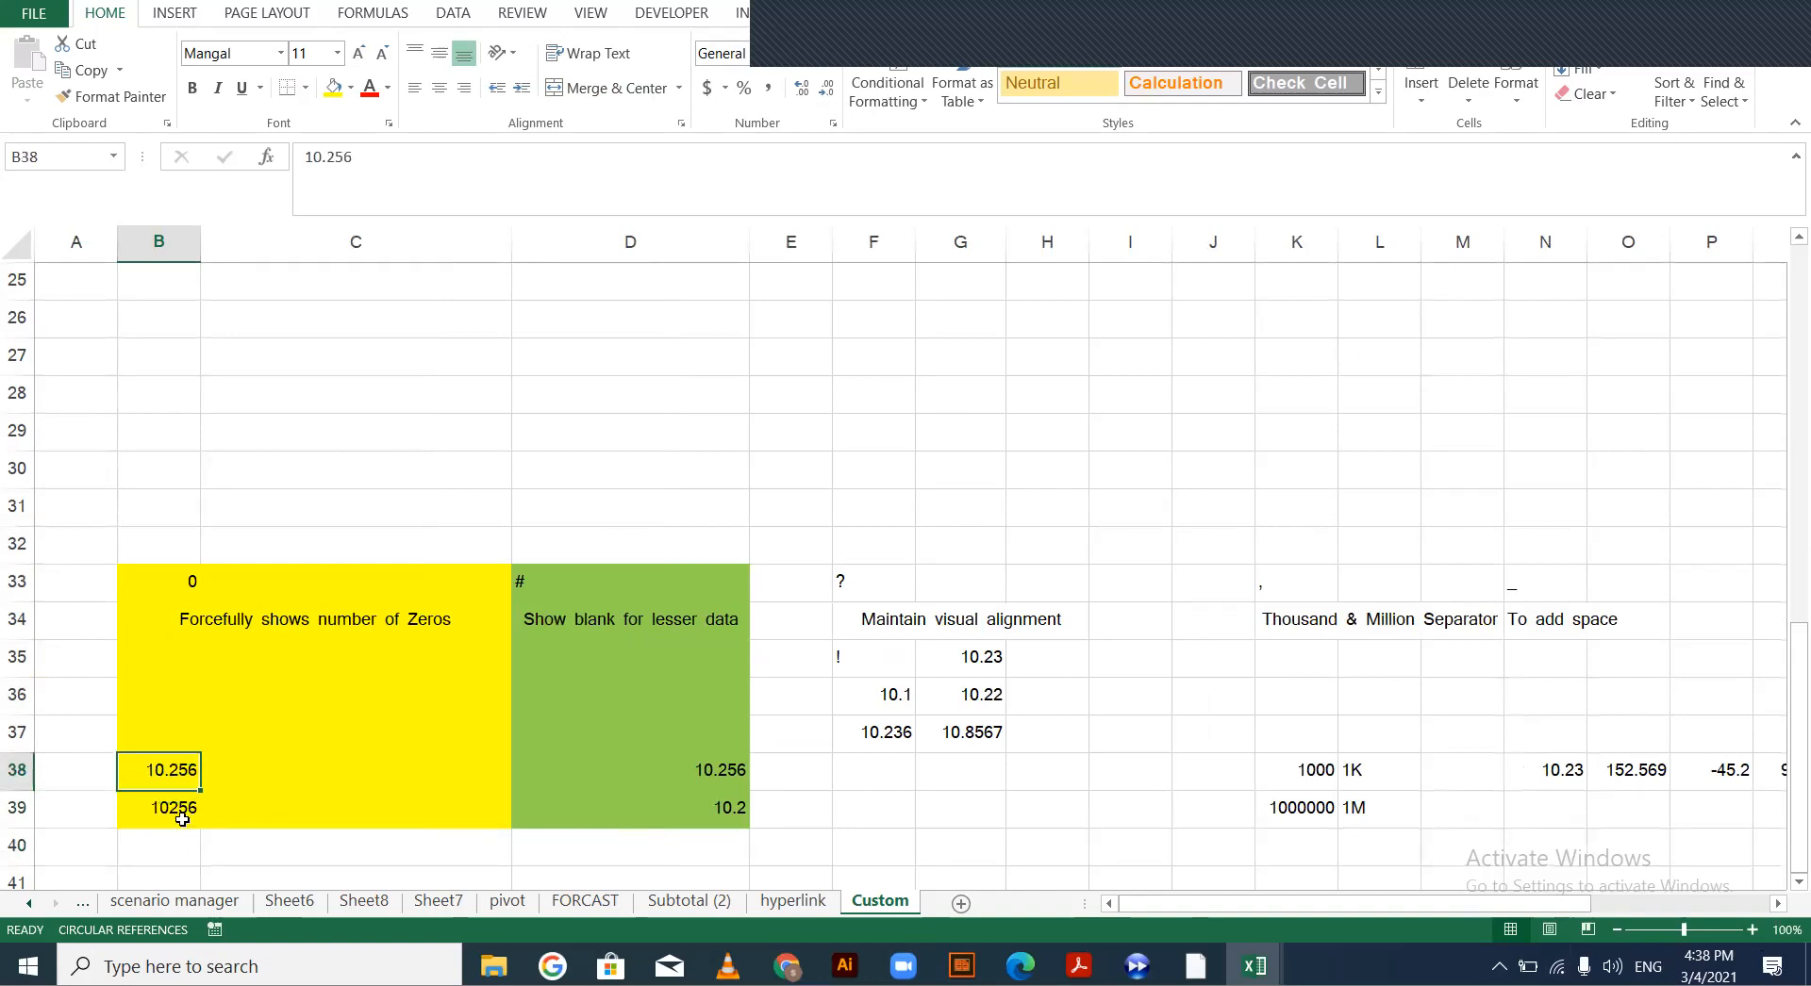
left_click(155, 801)
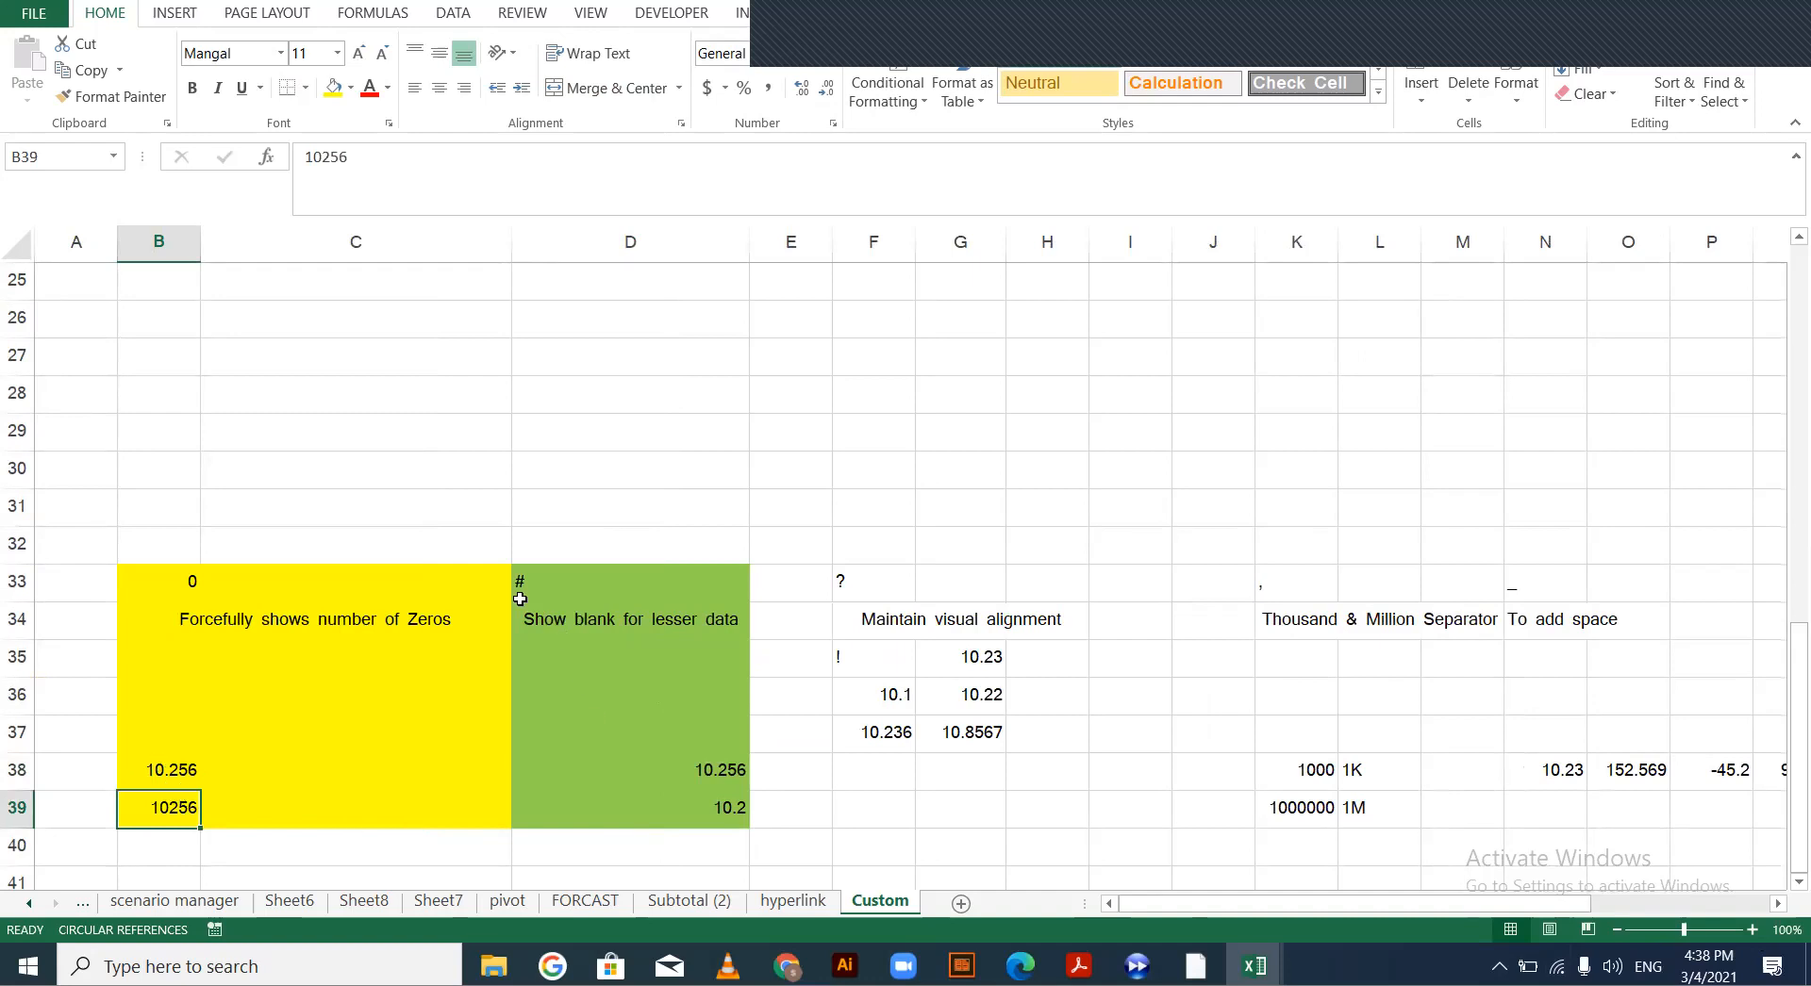
left_click(156, 583)
left_click(282, 585)
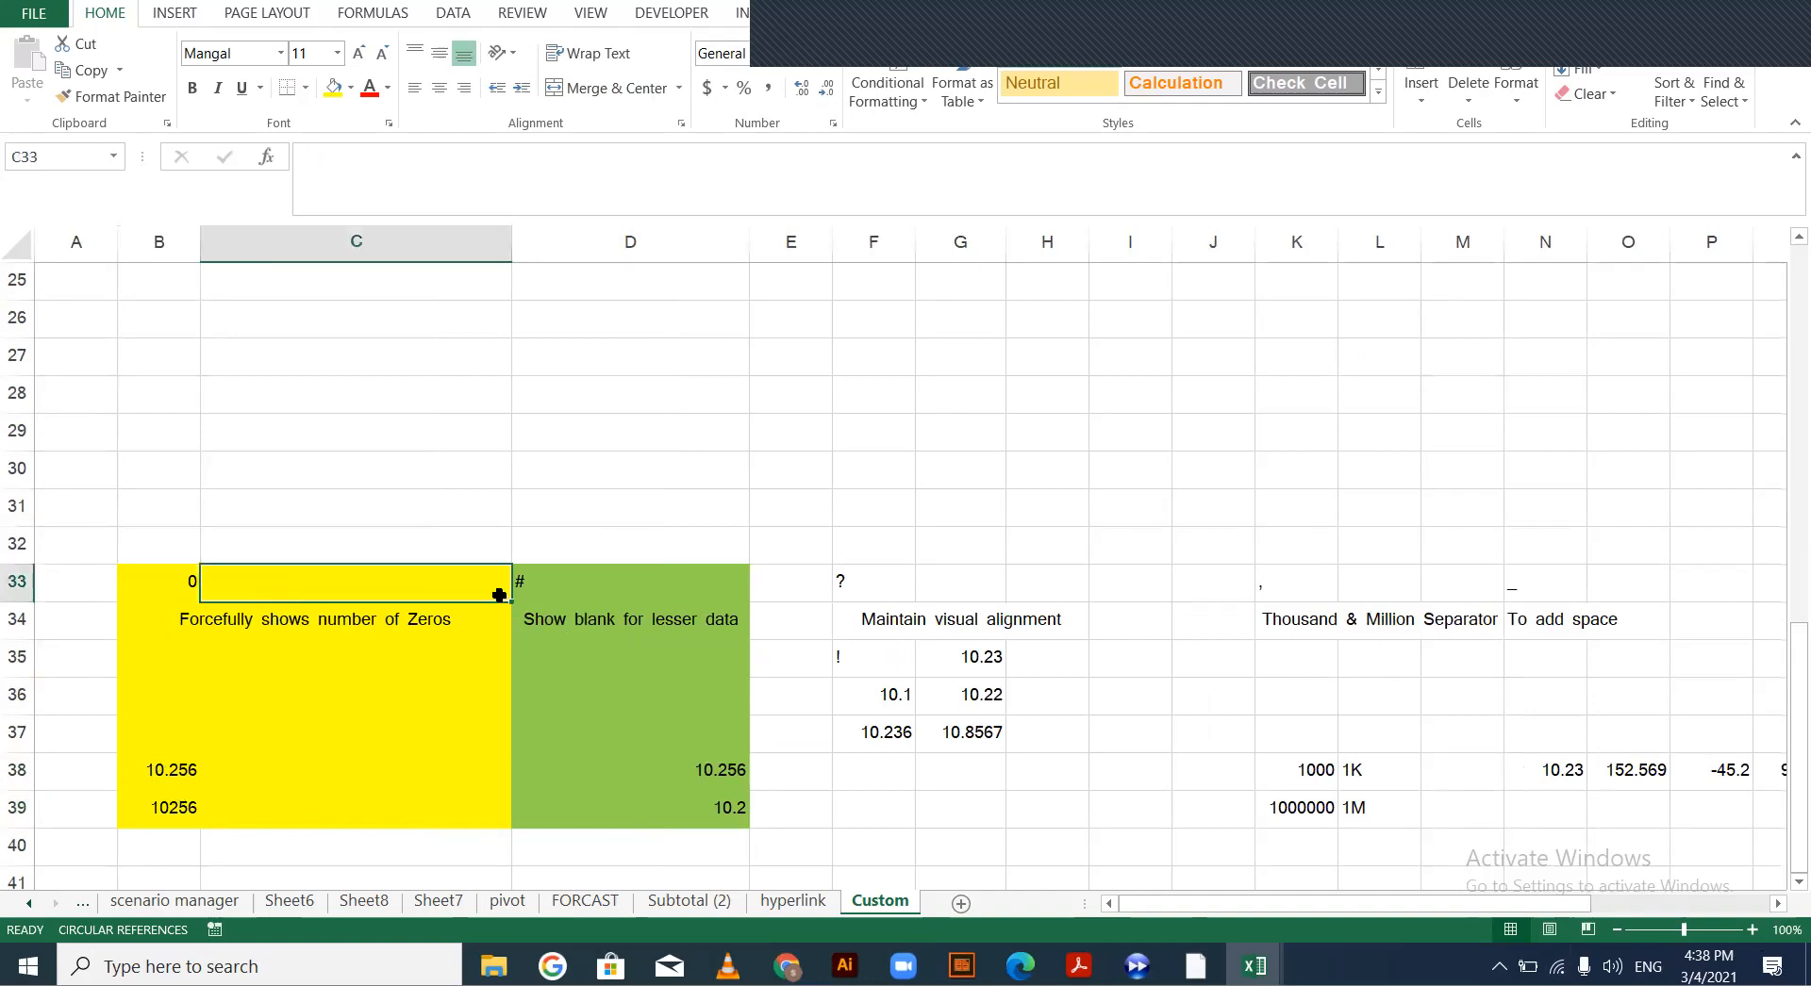
left_click(543, 585)
Enter 10.256 in cell D39 of the # placeholder example column
left_click(640, 830)
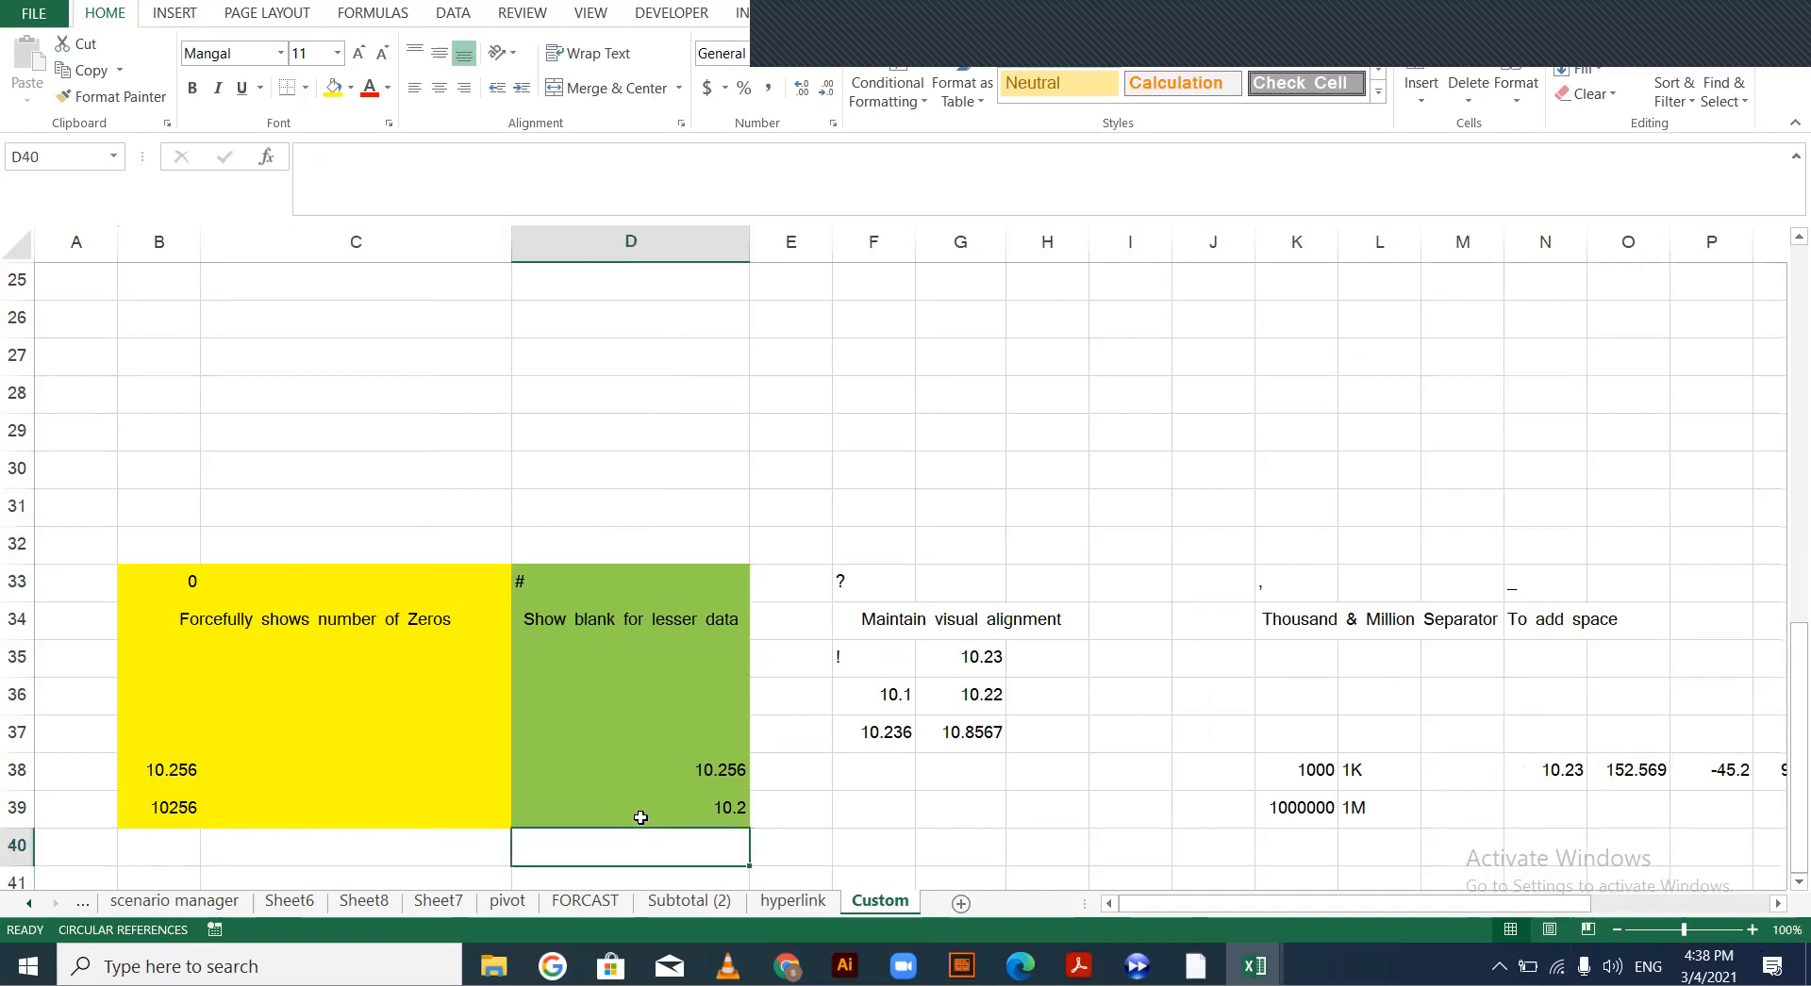
left_click(642, 817)
type("10256")
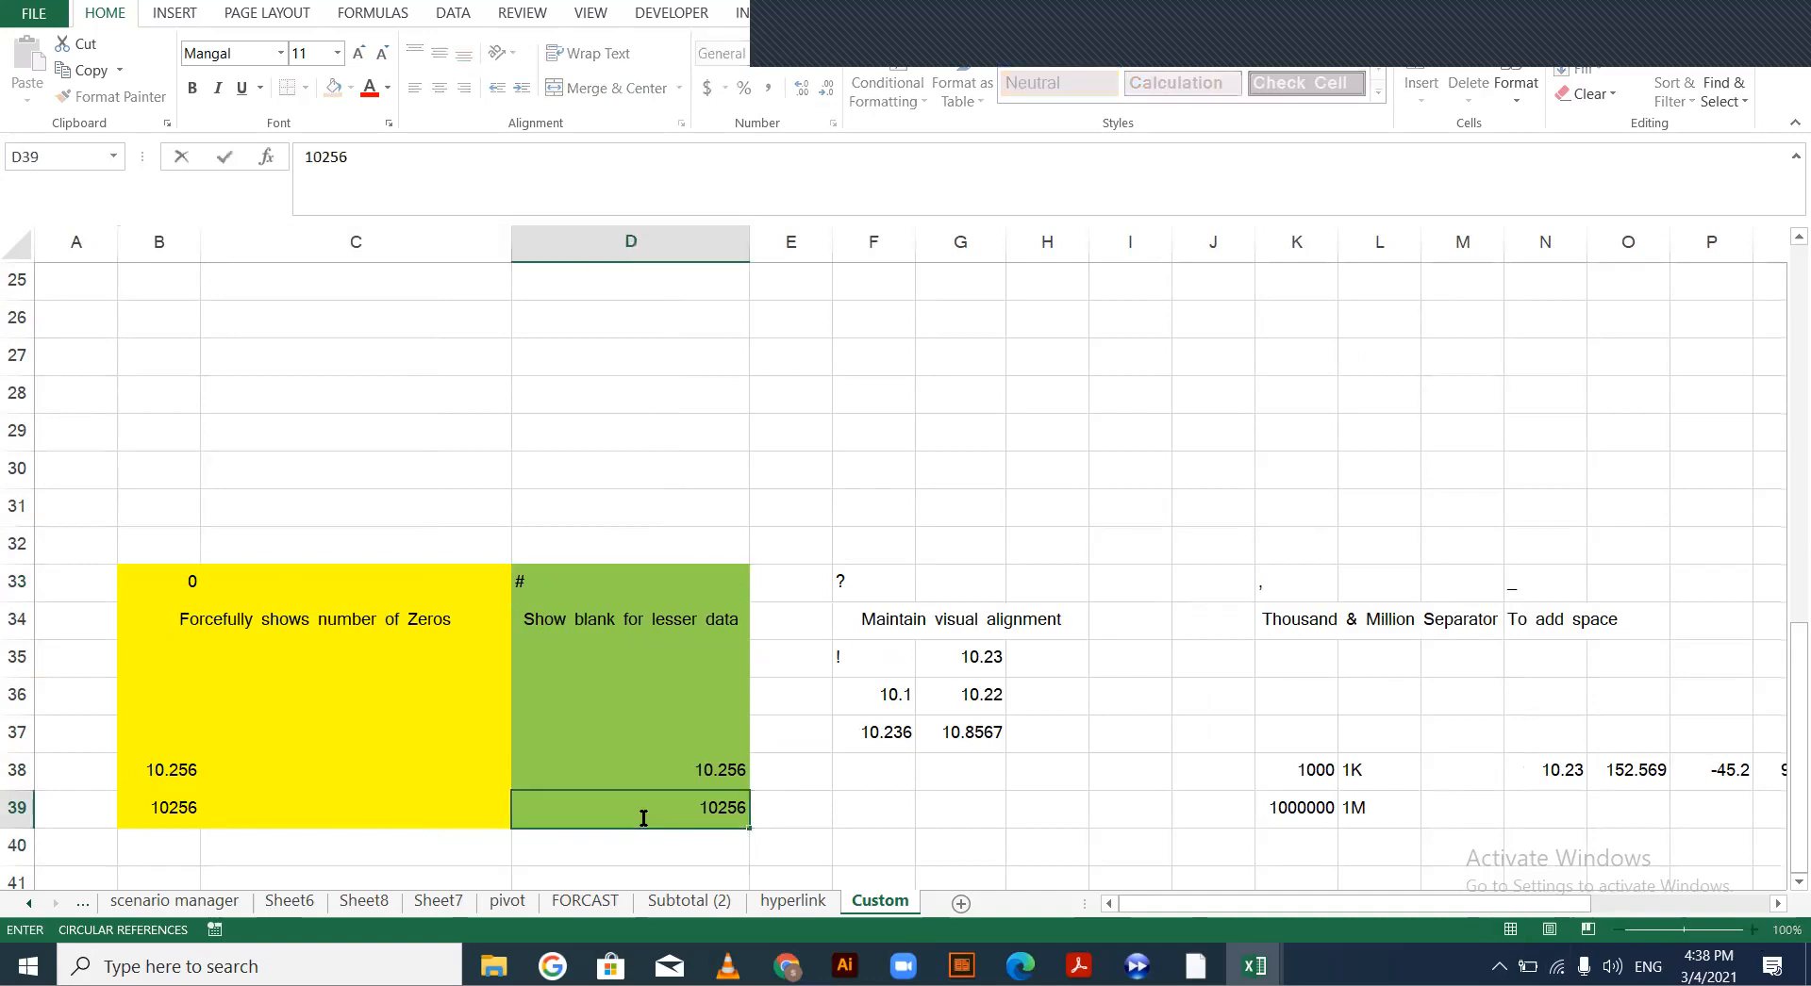
key("BackSpace")
key("BackSpace")
key("BackSpace")
type(".256")
key("Return")
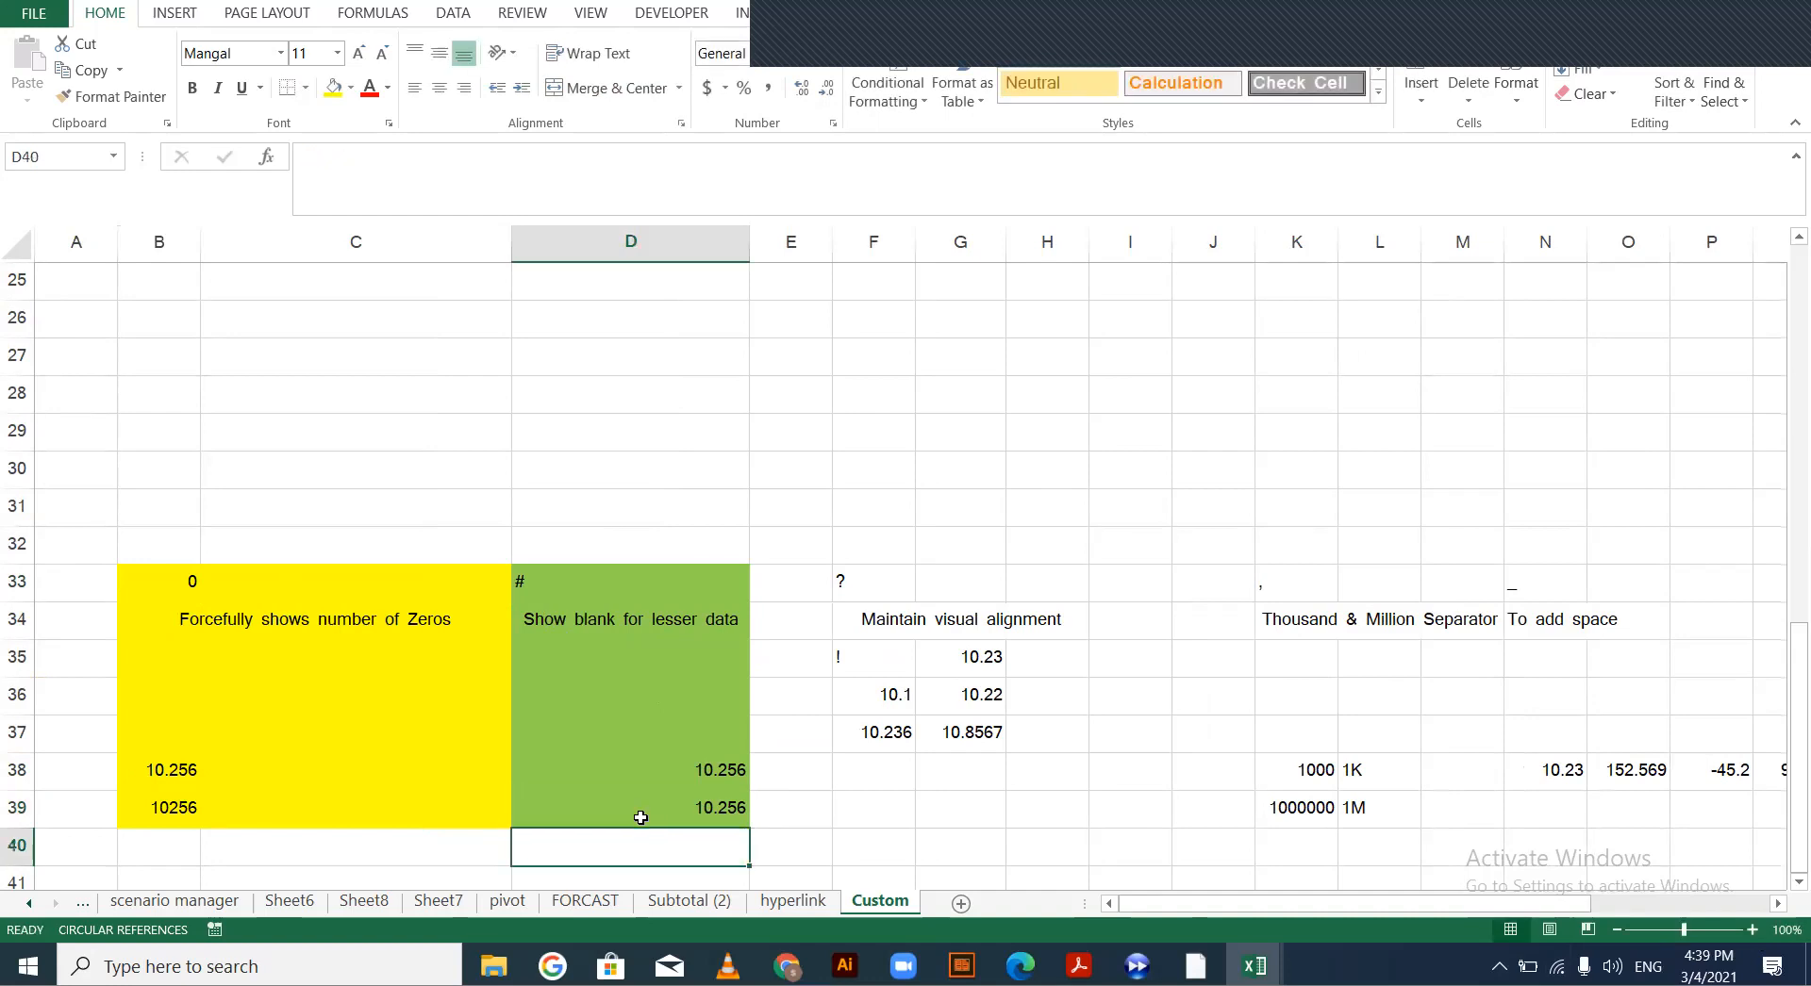
Apply the custom number format 0.00 to cell B39
left_click(641, 818)
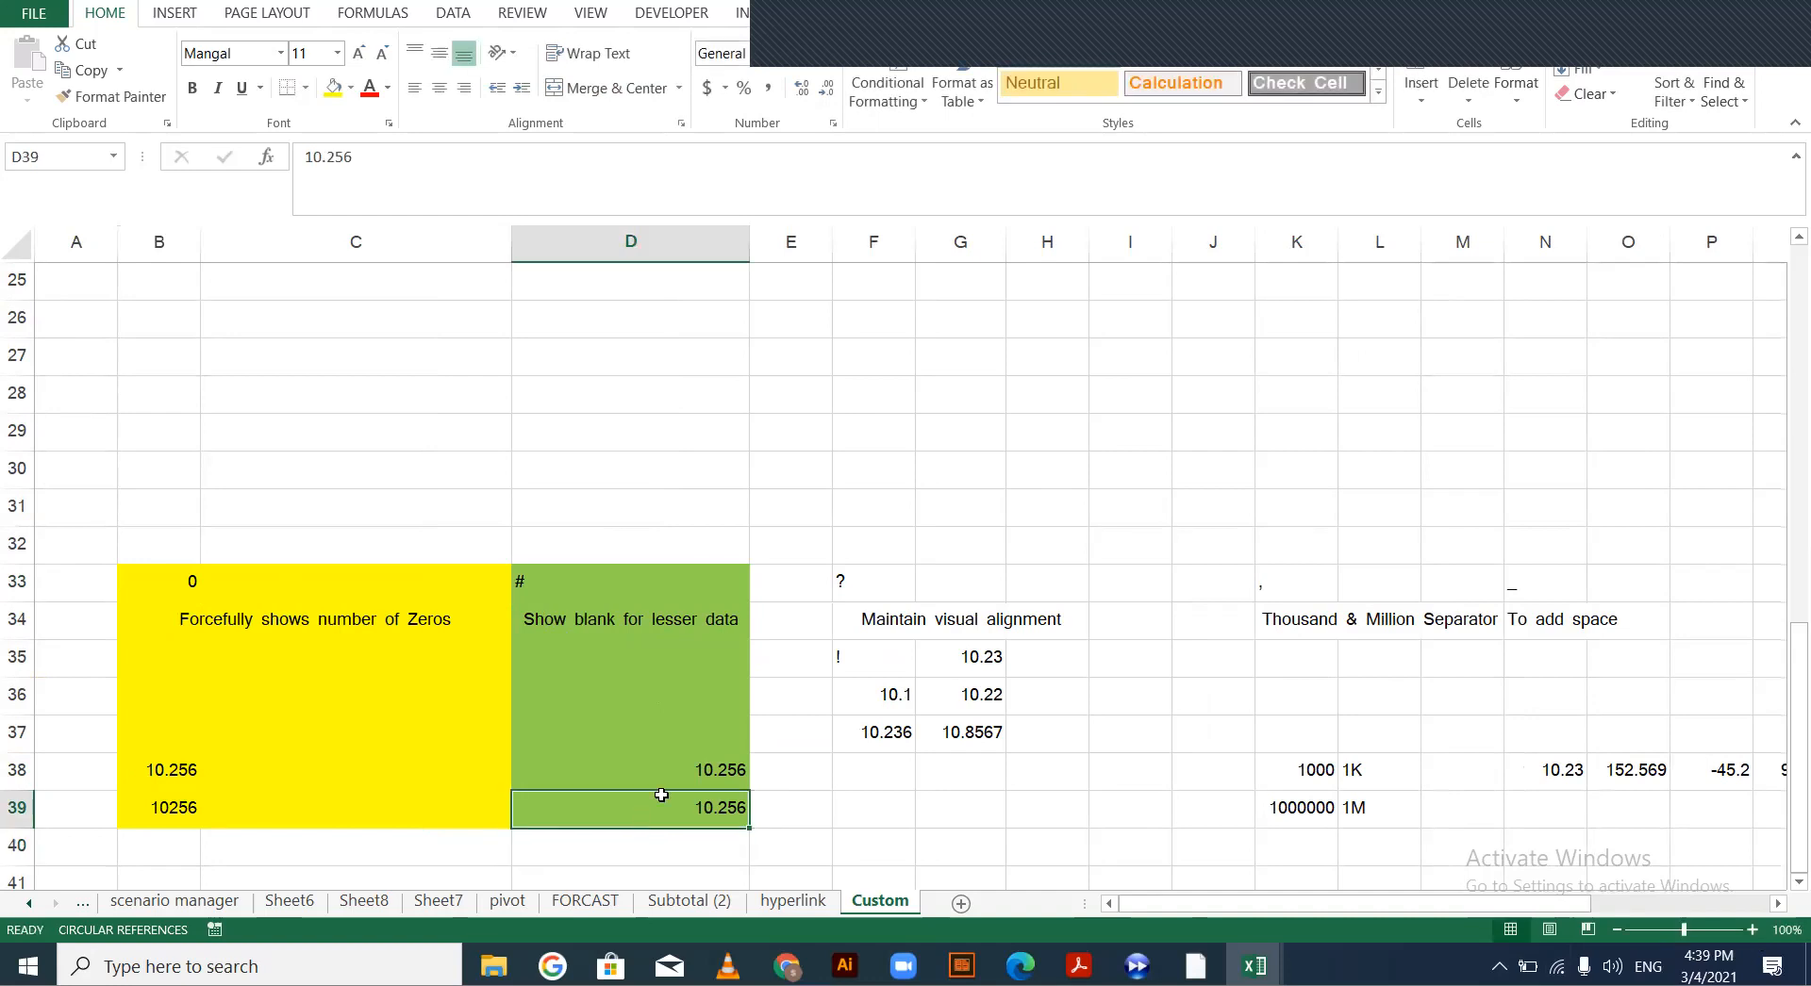
key("Left")
key("Left")
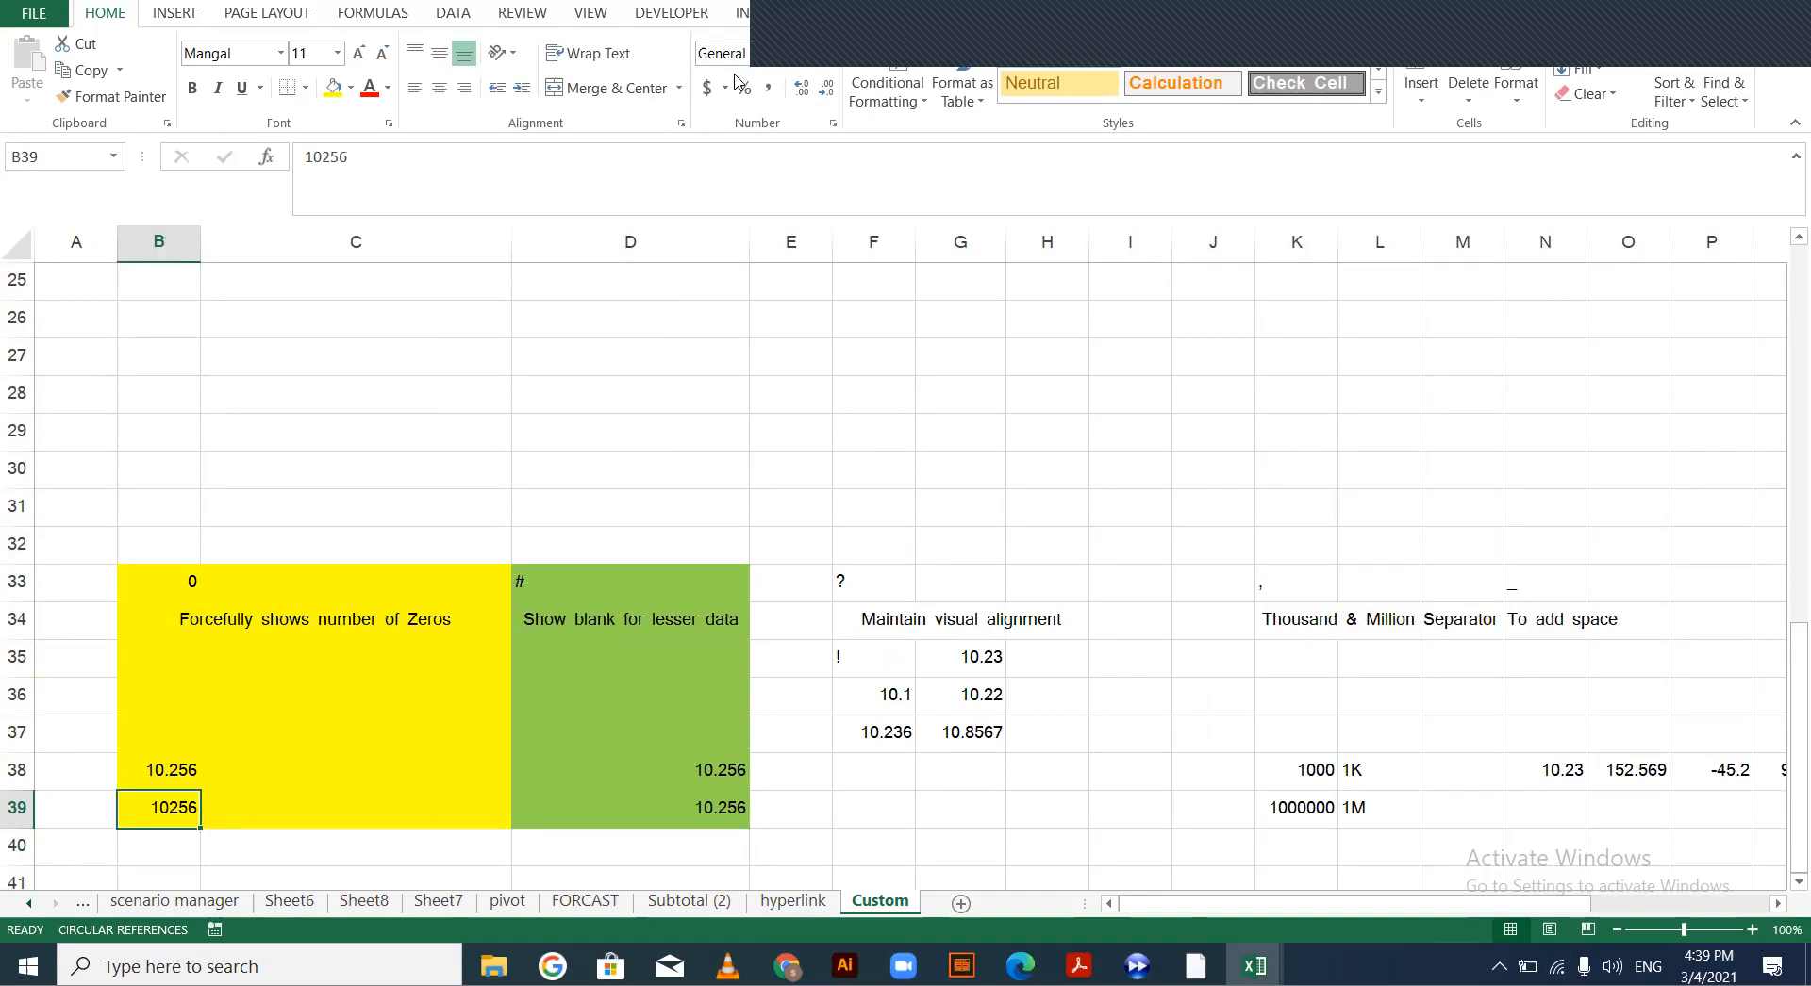
left_click(827, 56)
left_click(781, 618)
left_click(818, 398)
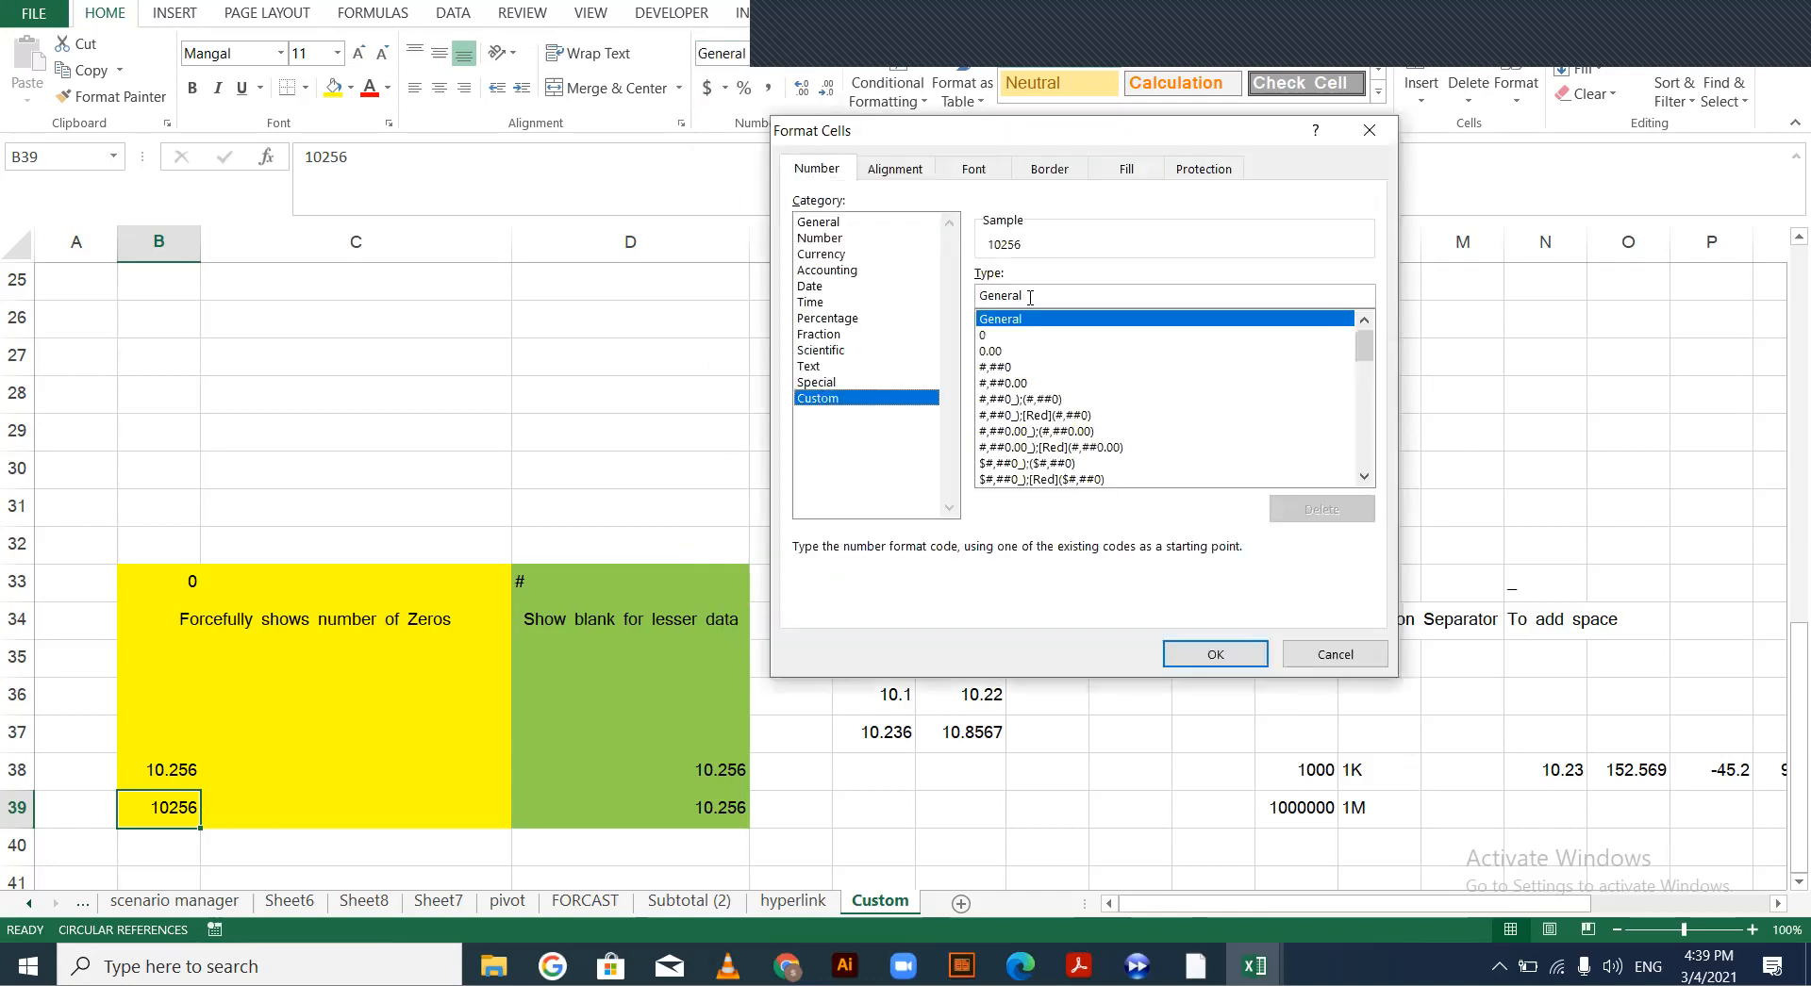
key("BackSpace")
key("BackSpace")
key("BackSpace")
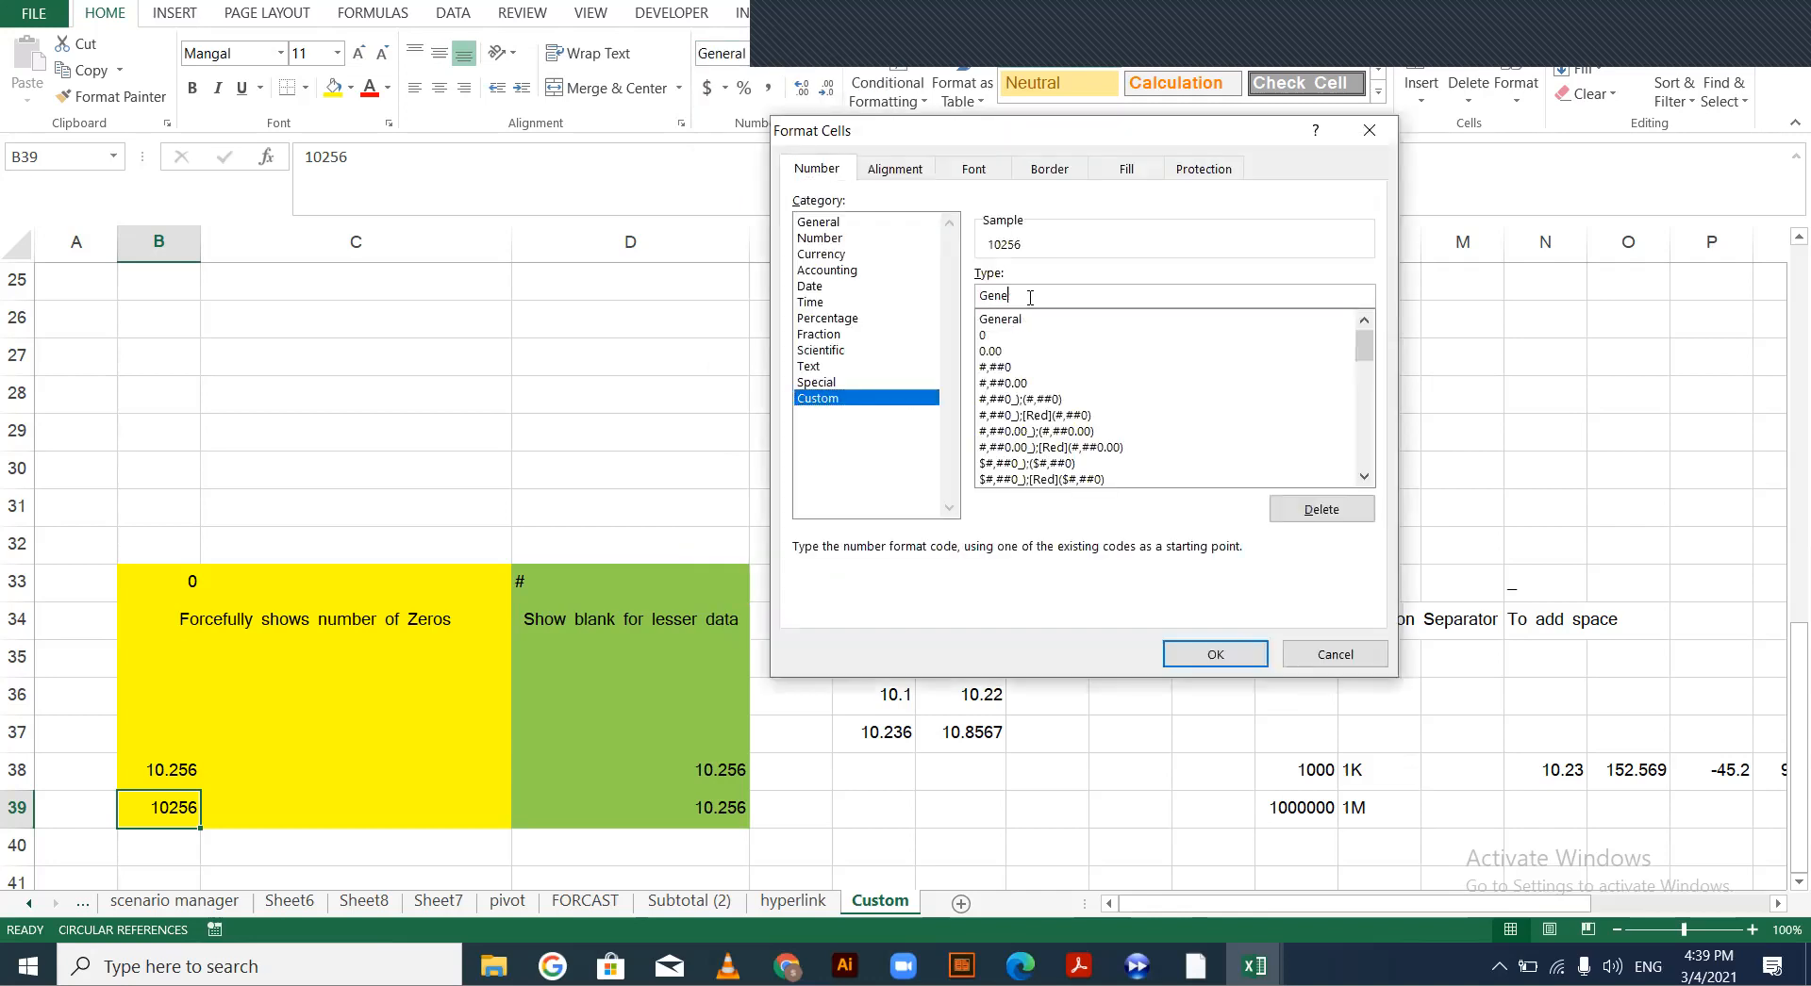
key("BackSpace")
key("BackSpace")
key("BackSpace")
key("BackSpace")
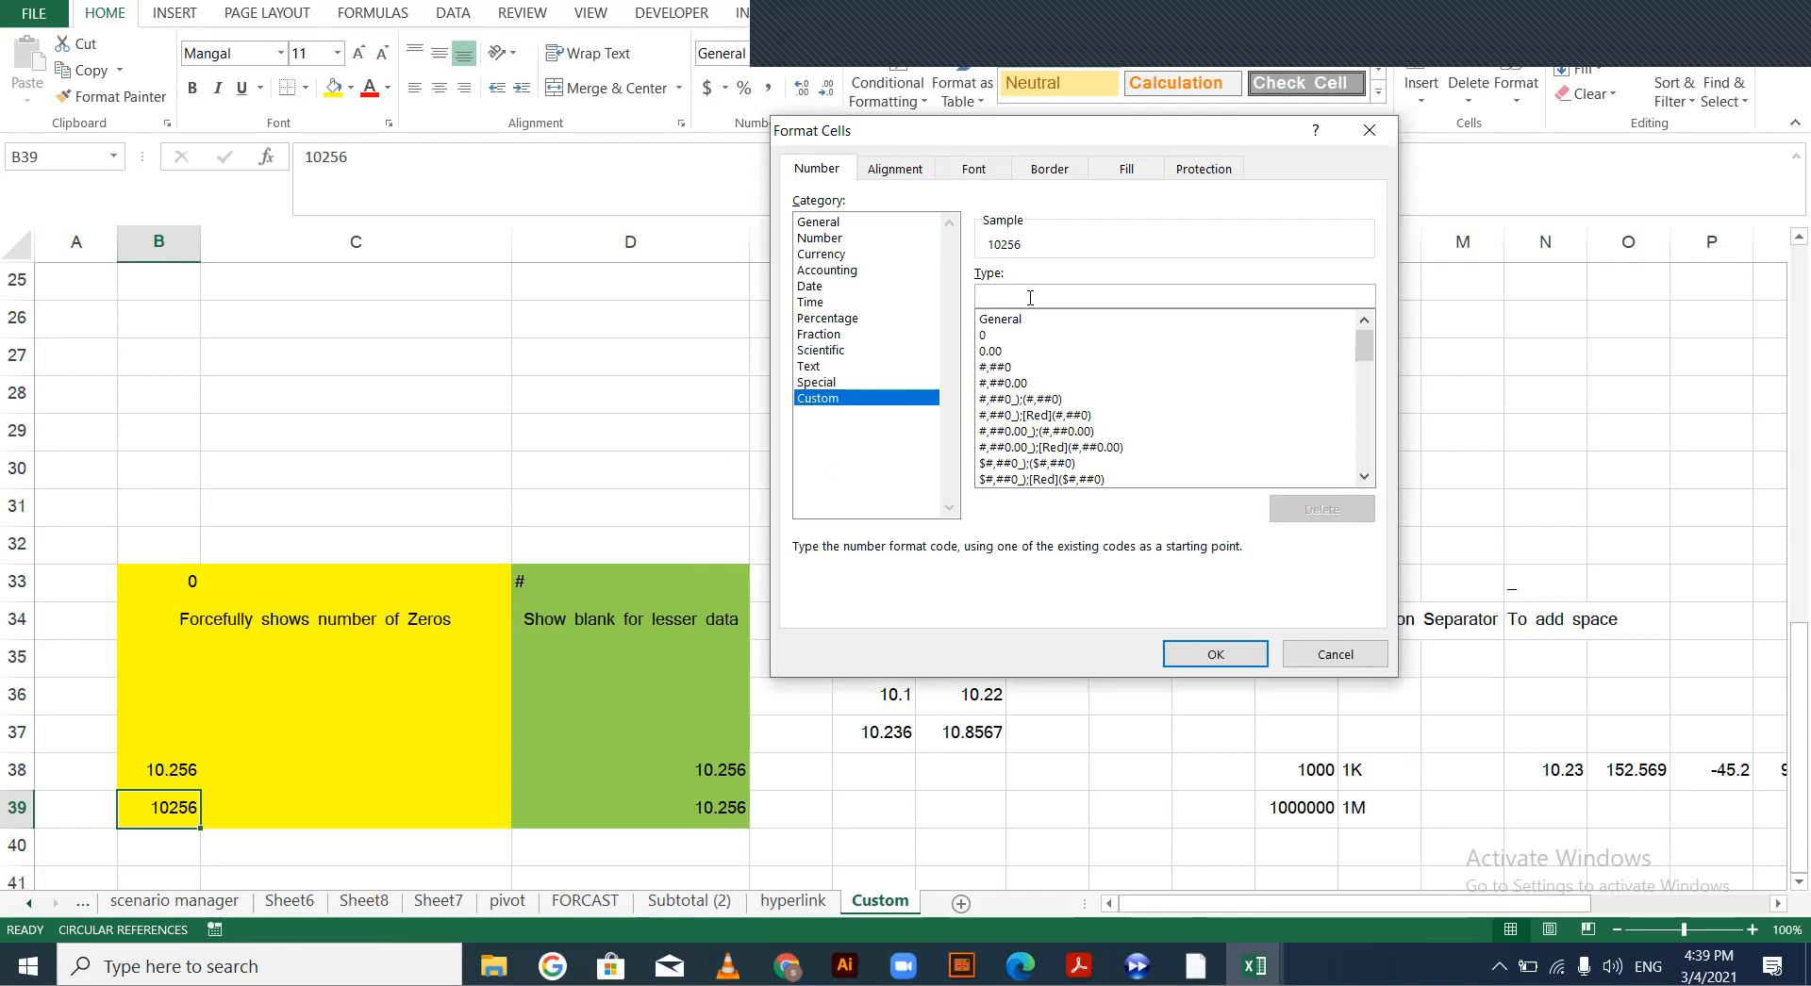
type("0.00")
key("Return")
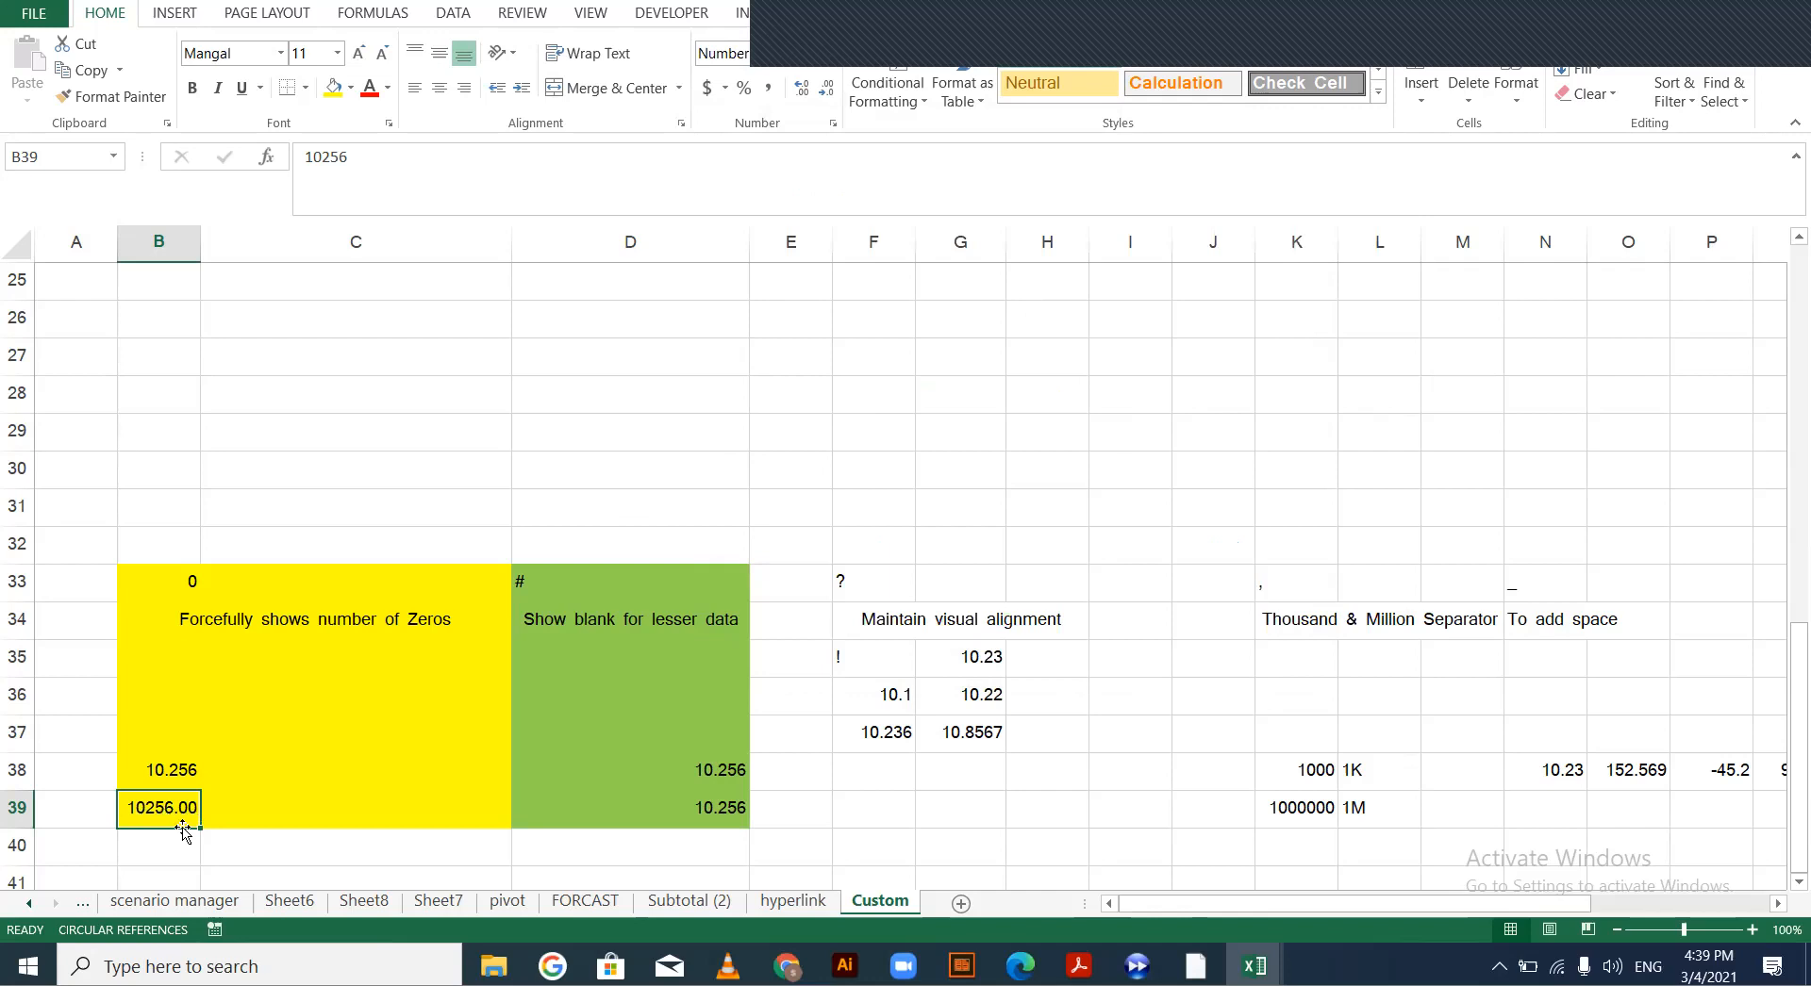
Change the value in cell B39 to 10.256 to test its two-decimal format
type("10.")
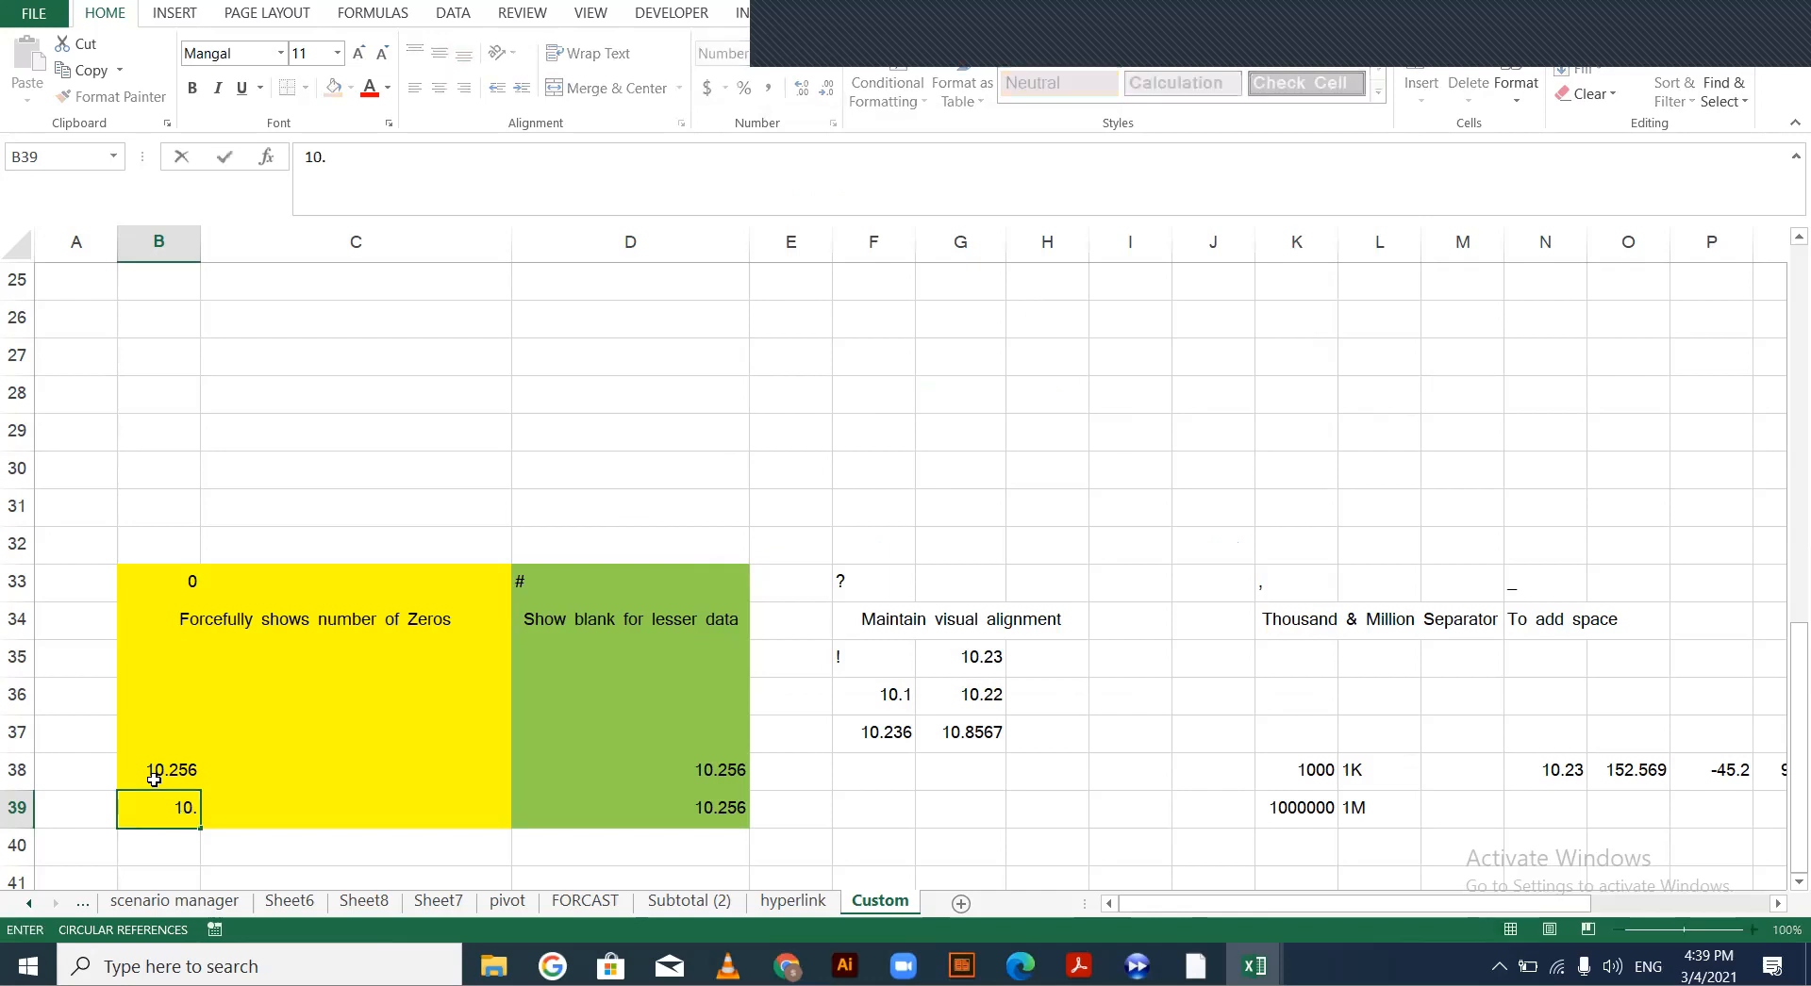
type("256")
key("Return")
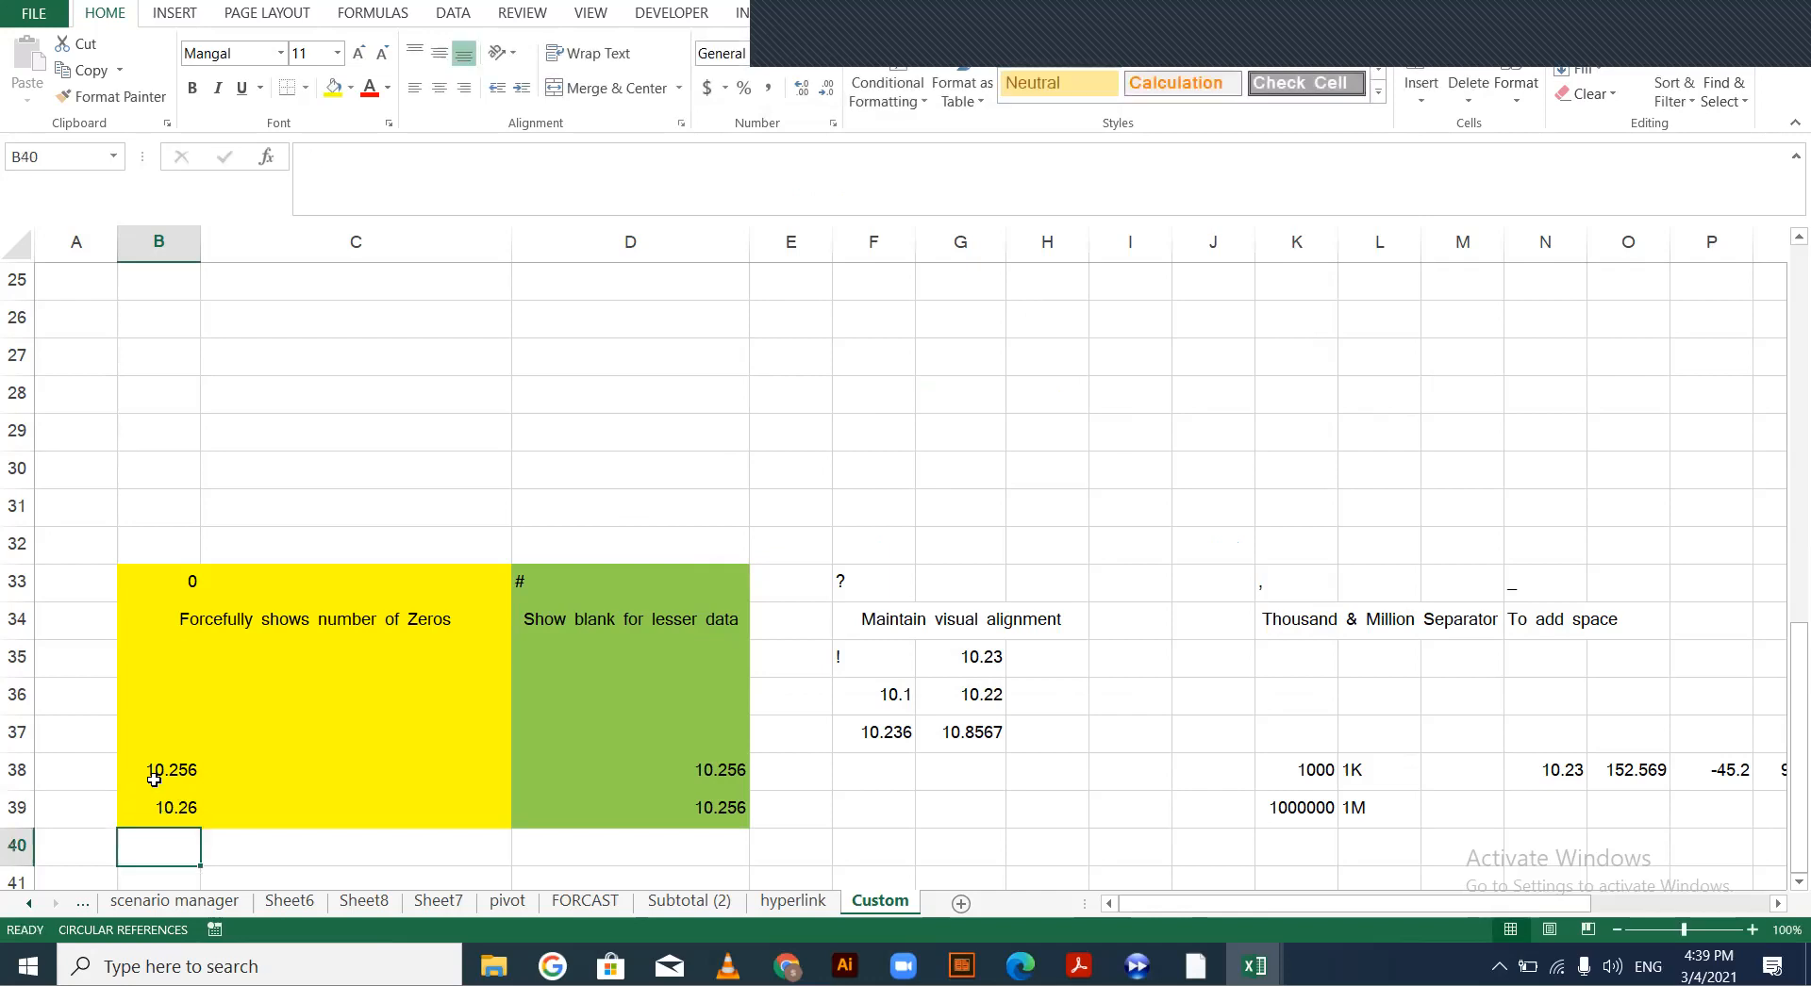
Apply the custom number format ##.## to cell D39
left_click(712, 808)
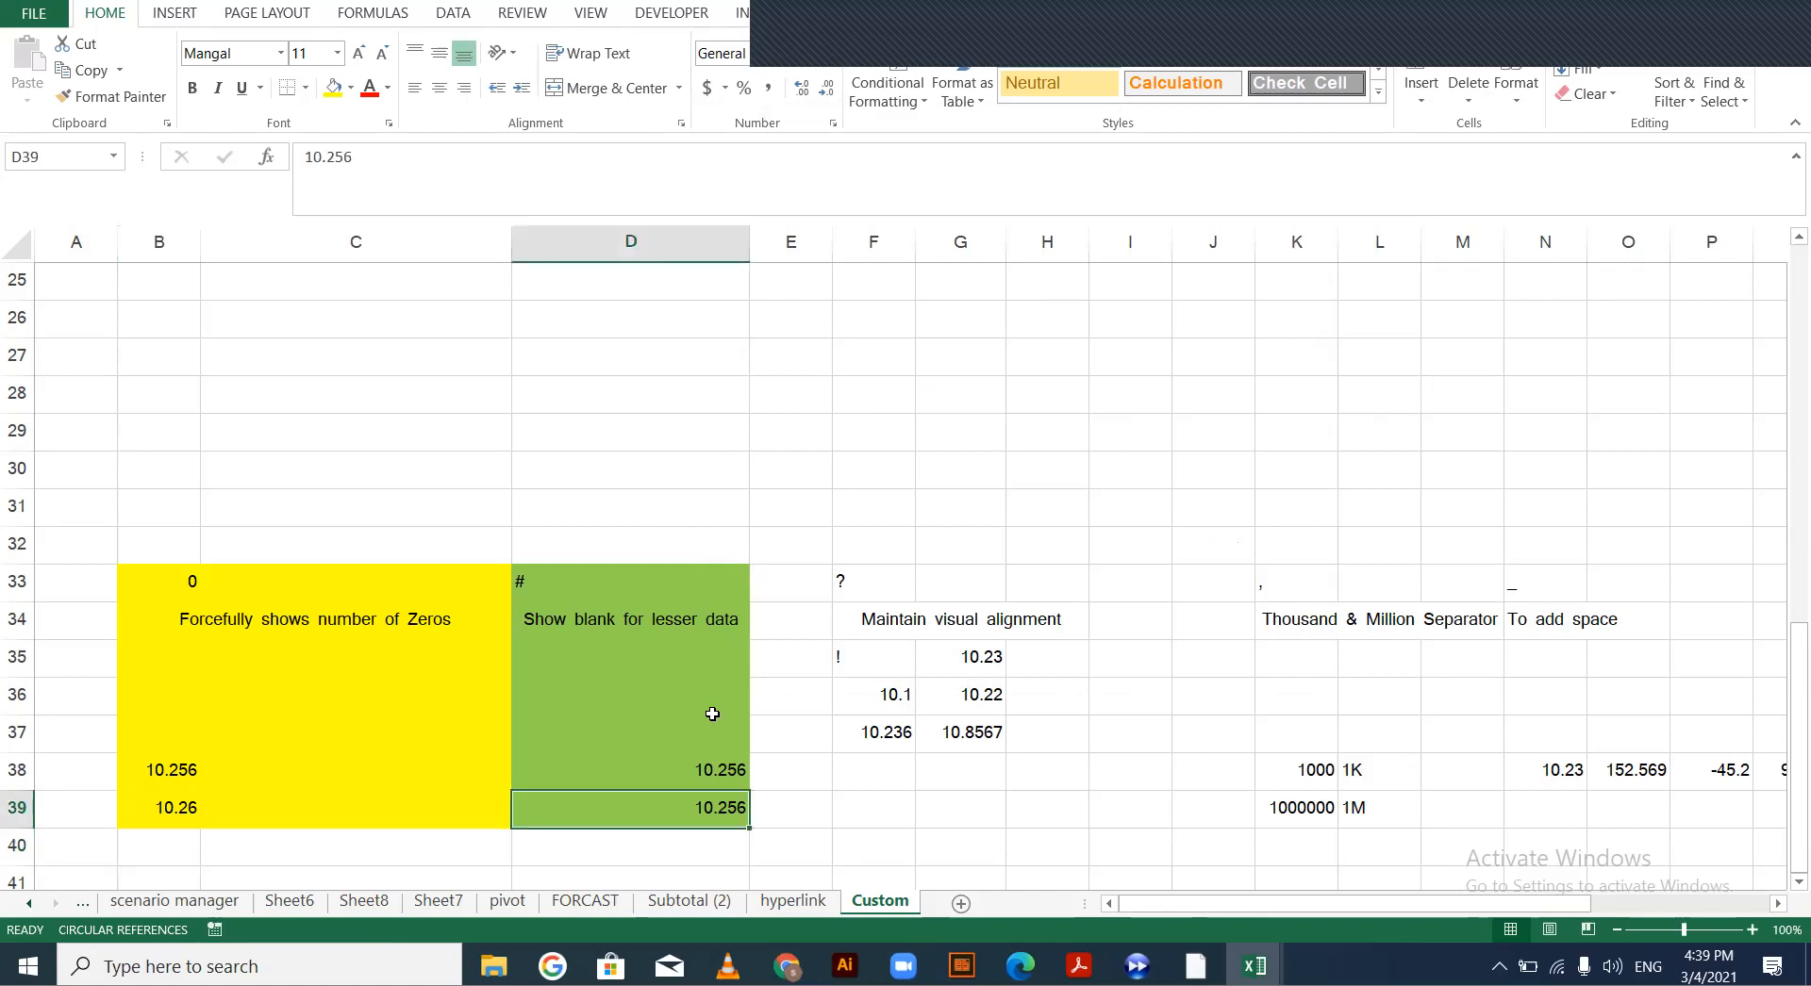
left_click(833, 59)
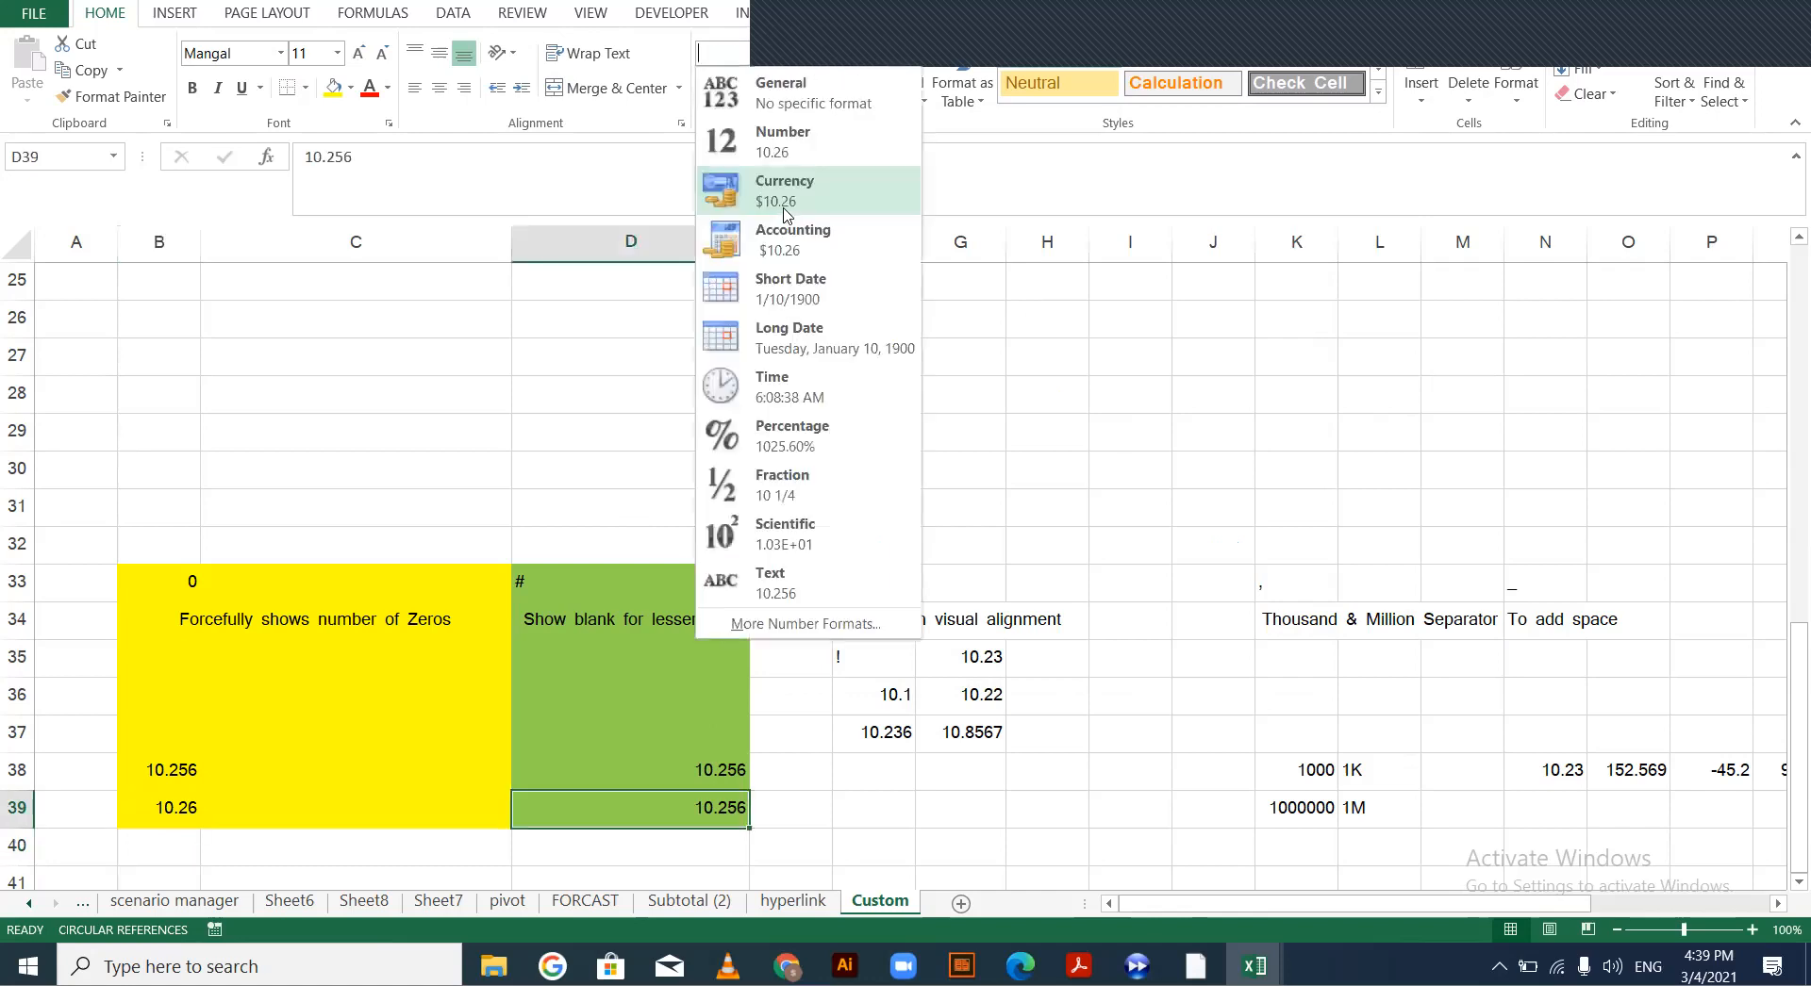
left_click(754, 624)
left_click(819, 399)
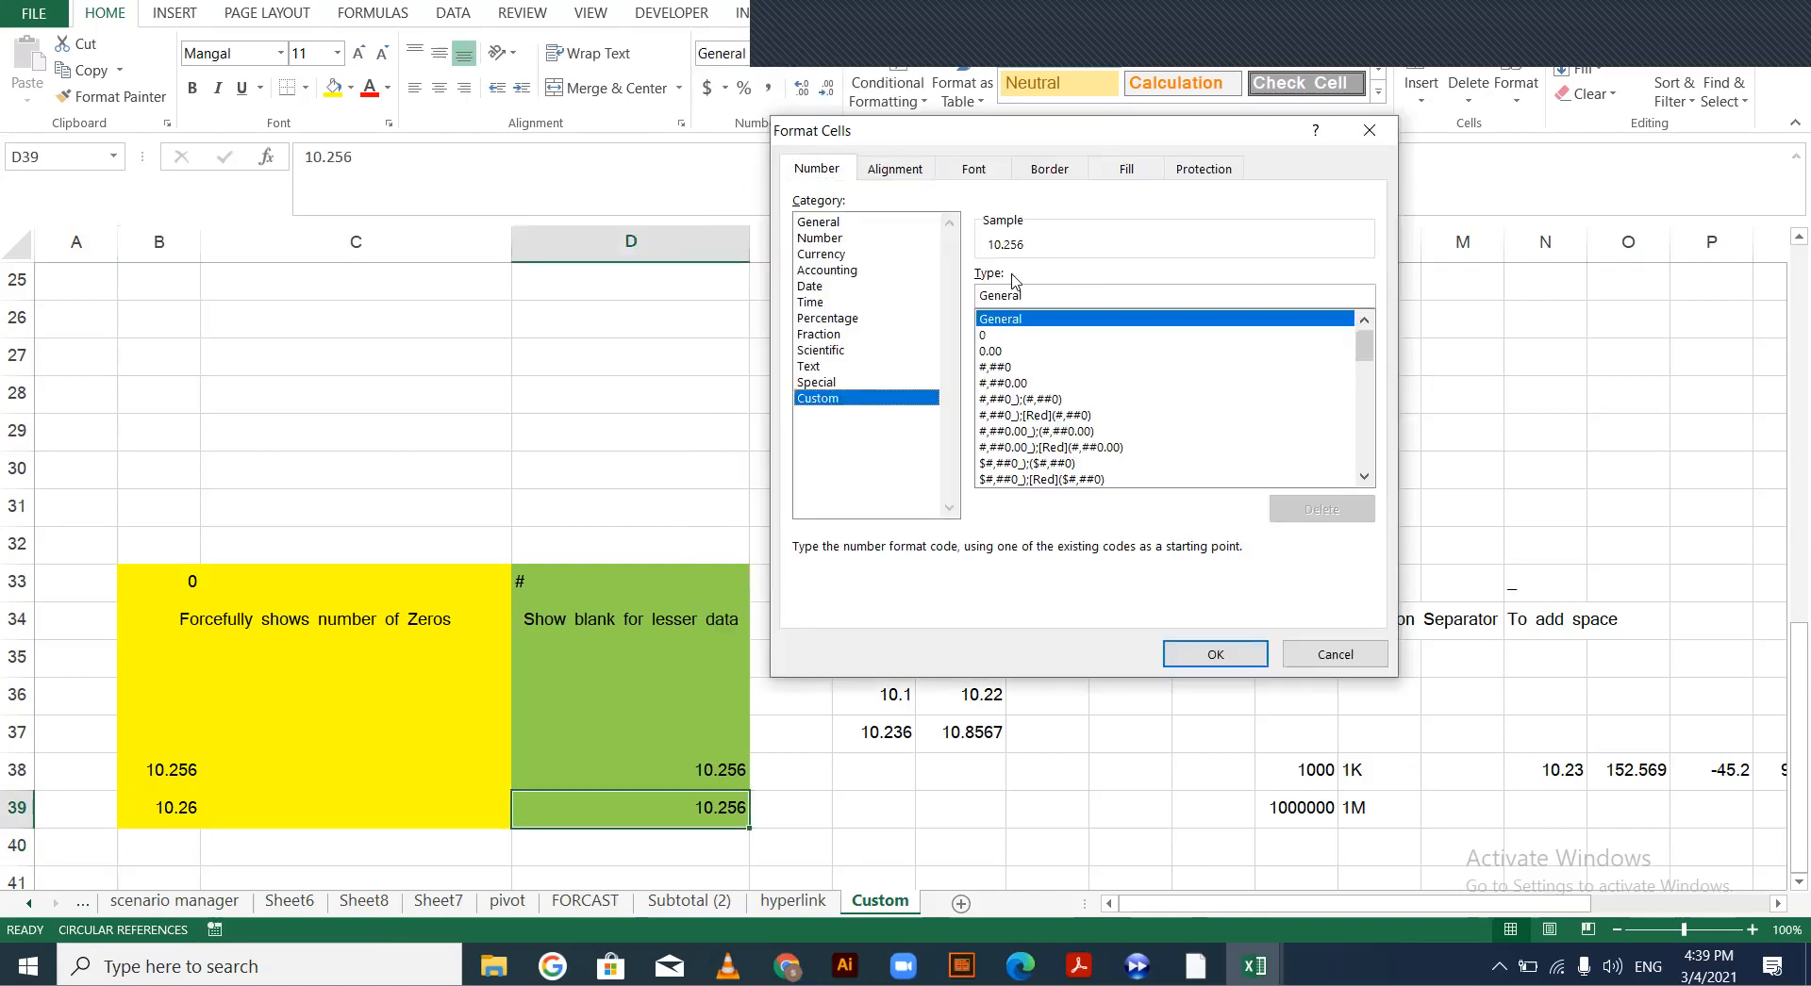
double_click(983, 295)
type("#")
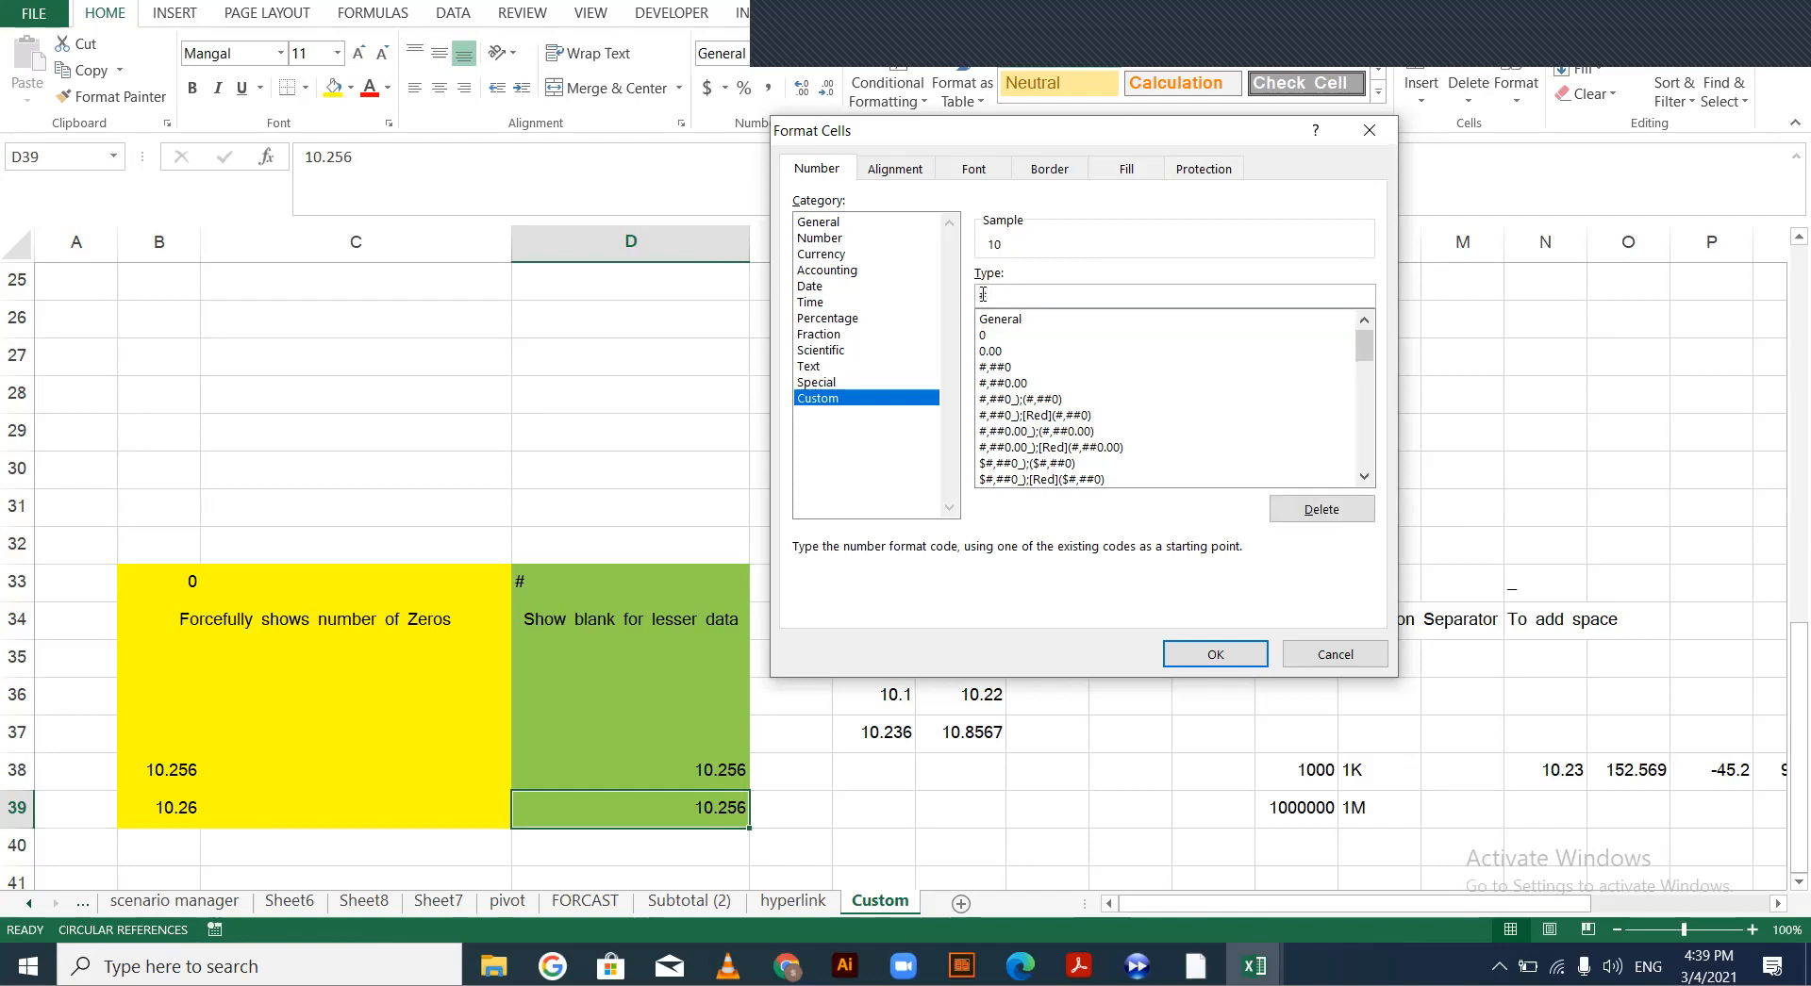
type("#")
key("BackSpace")
type("#.##")
key("Return")
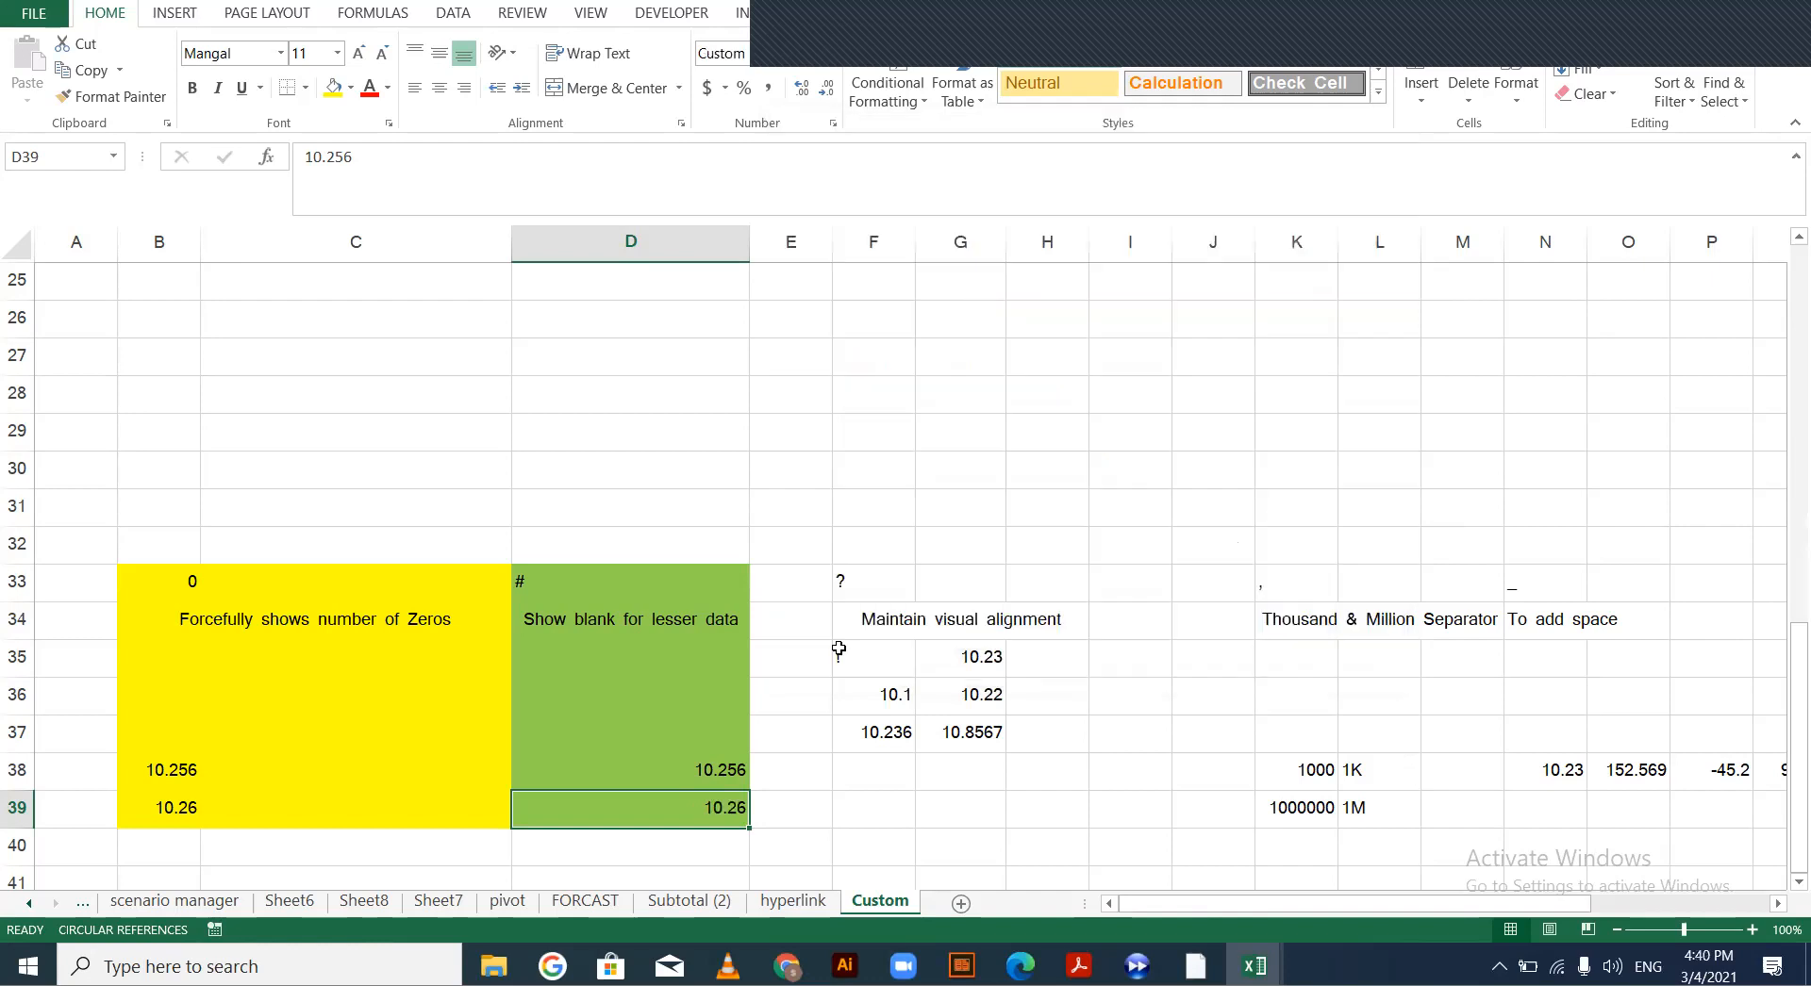
Inspect the underlying stored value of cell D39 against its formatted display
left_click(333, 158)
left_click_drag(334, 159, 304, 158)
left_click(855, 823)
left_click(671, 808)
double_click(514, 810)
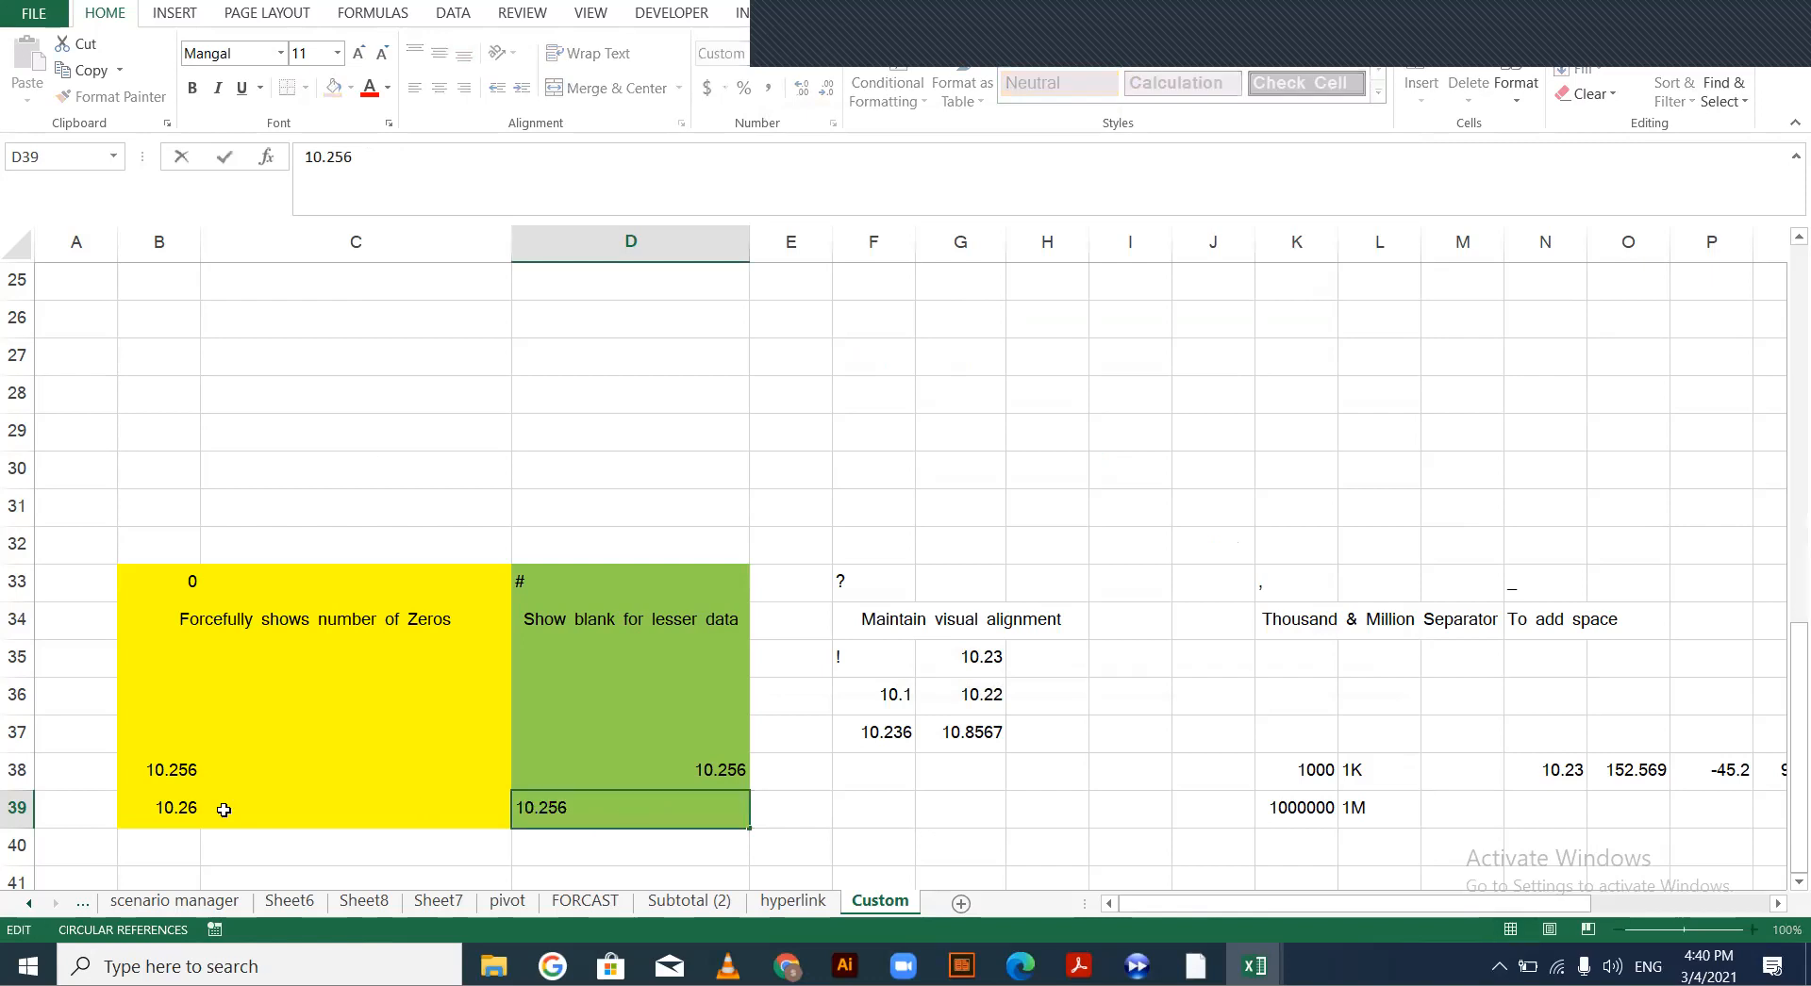
Enter 100 in both cells B39 and D39 to compare the 0 and # placeholder formats
left_click(179, 811)
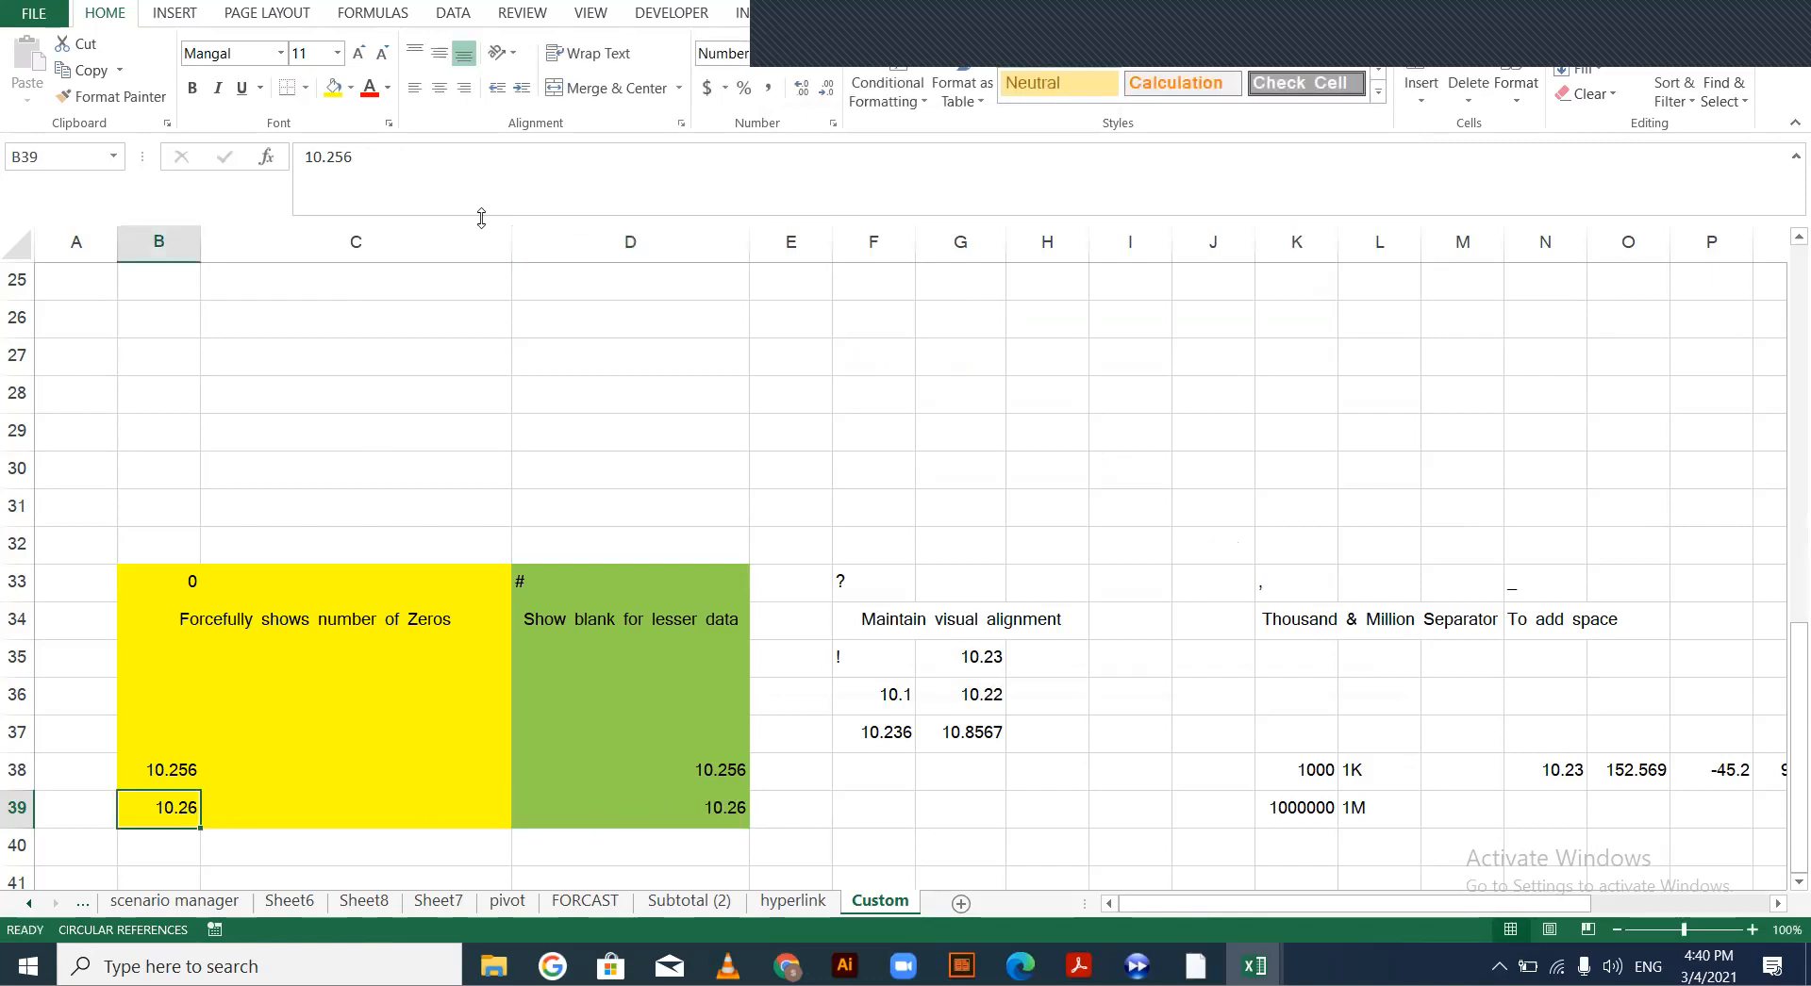
type("100")
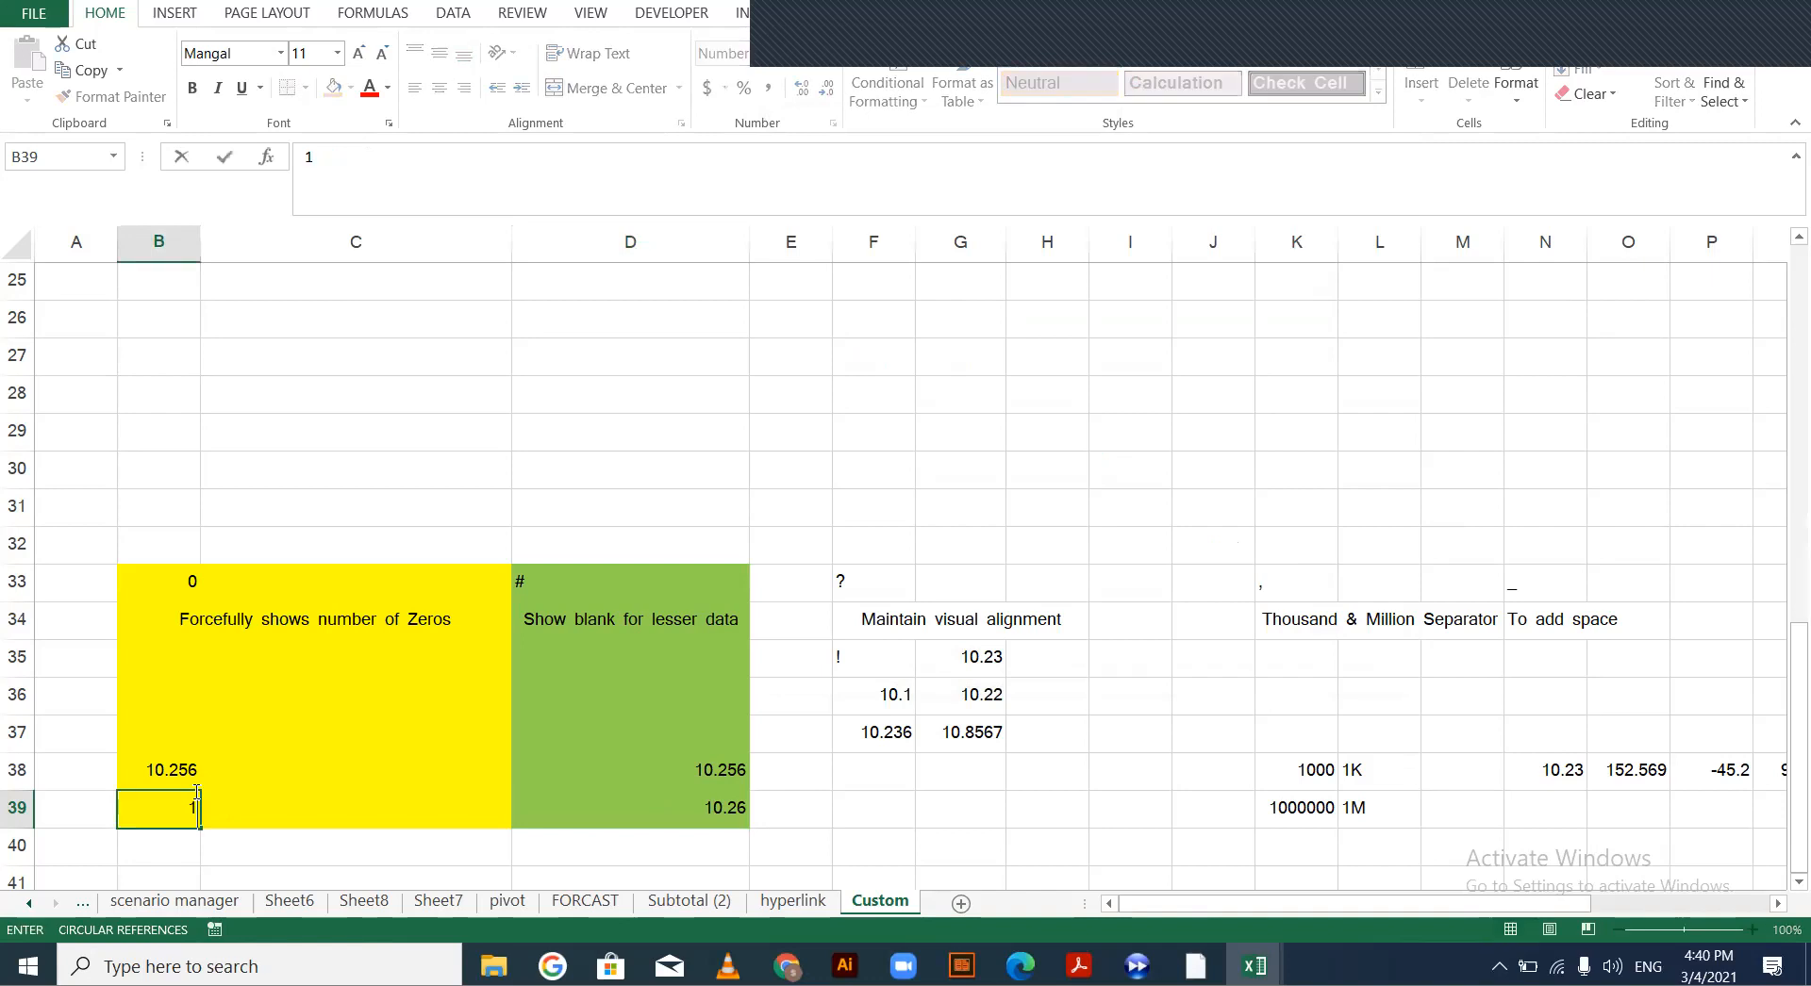
key("Return")
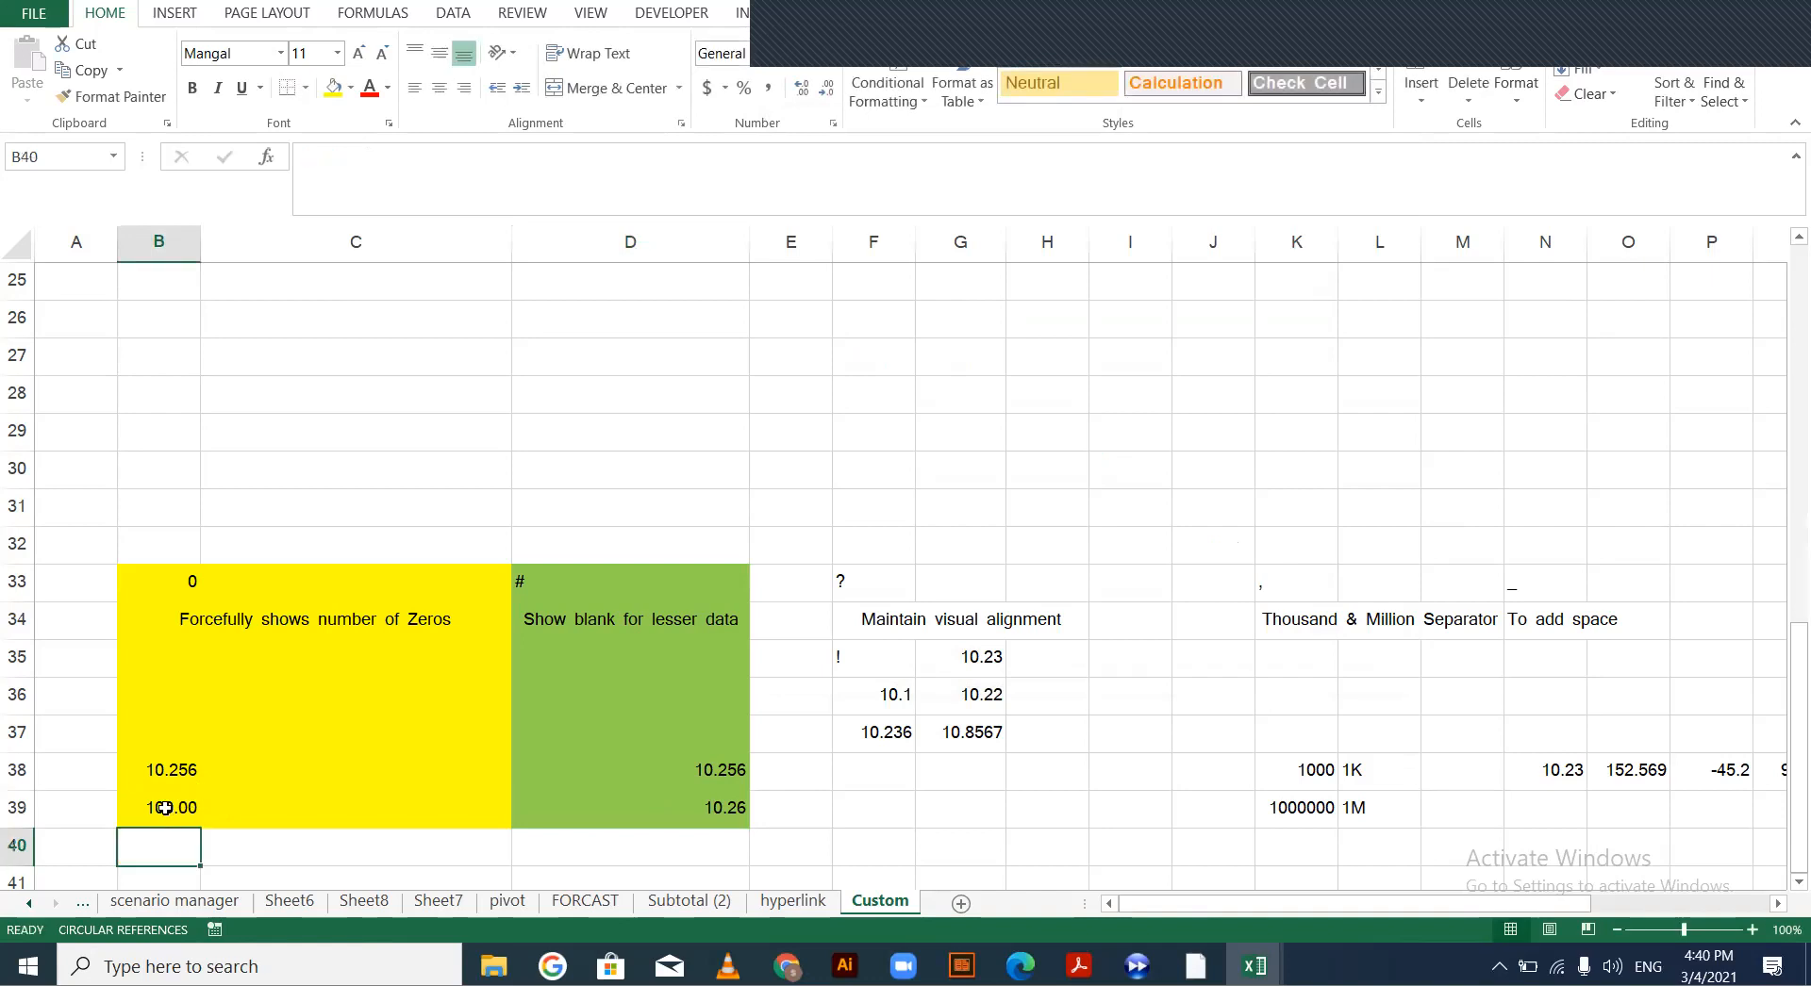
left_click(707, 800)
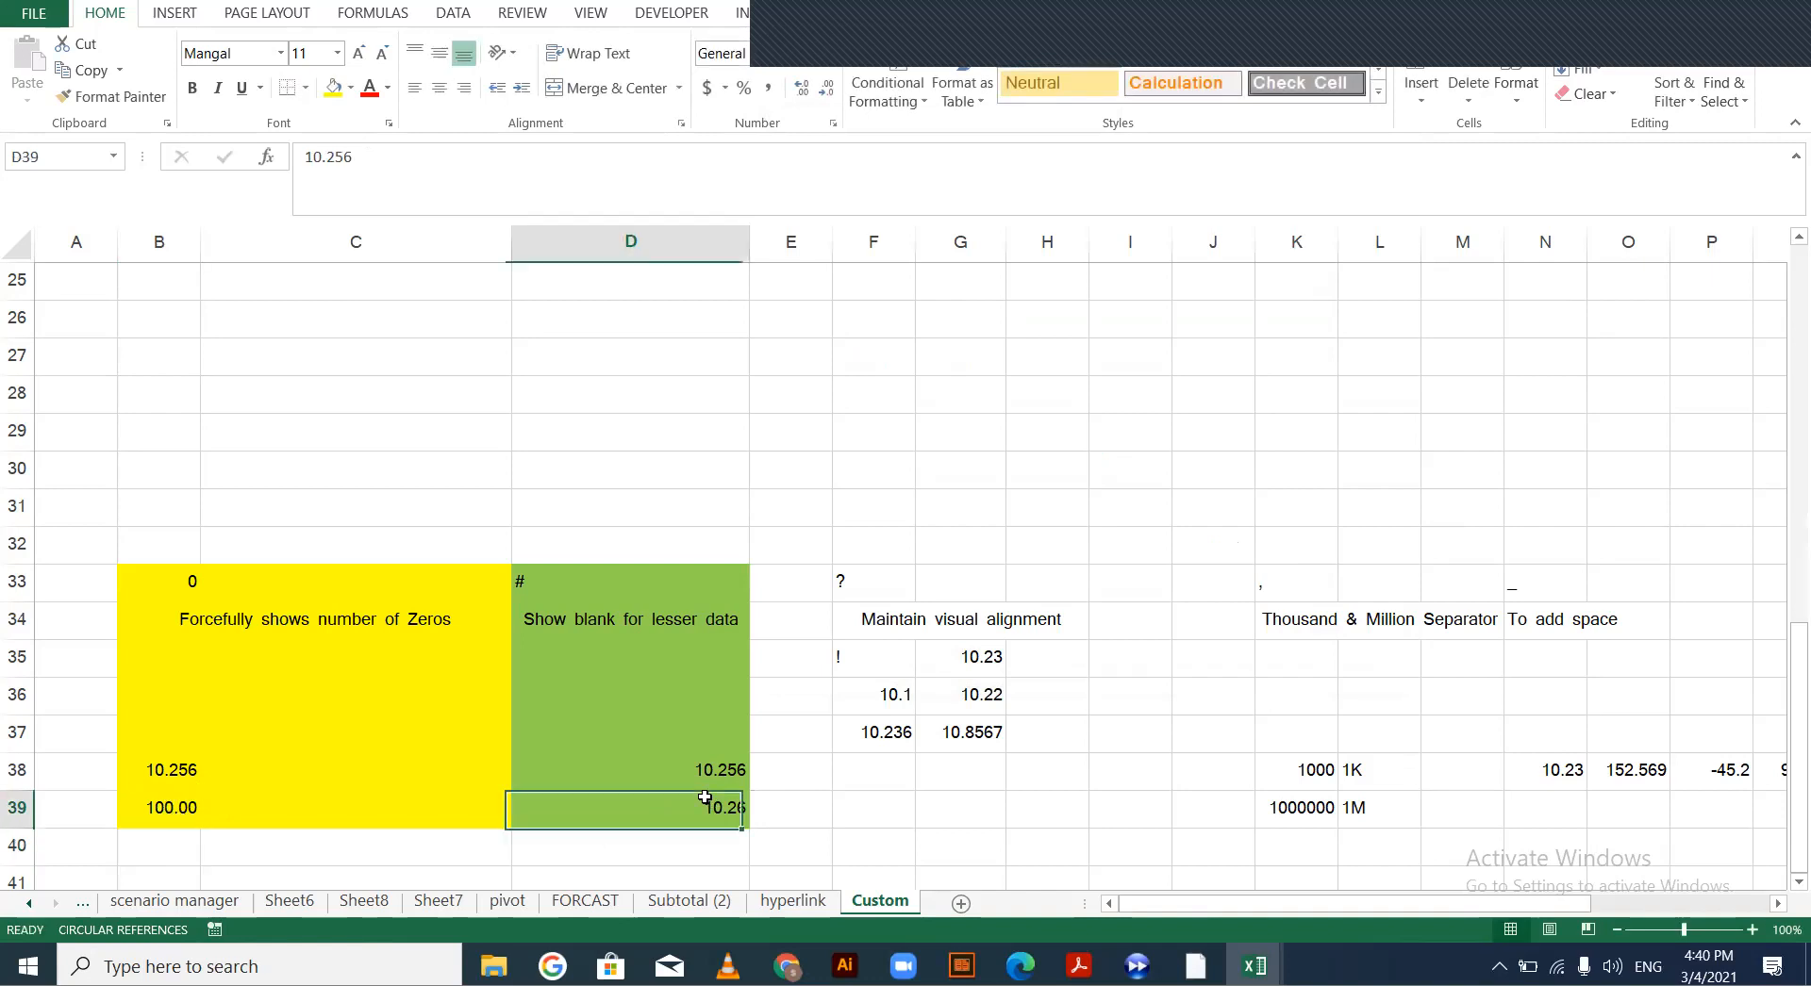
type("100")
key("Return")
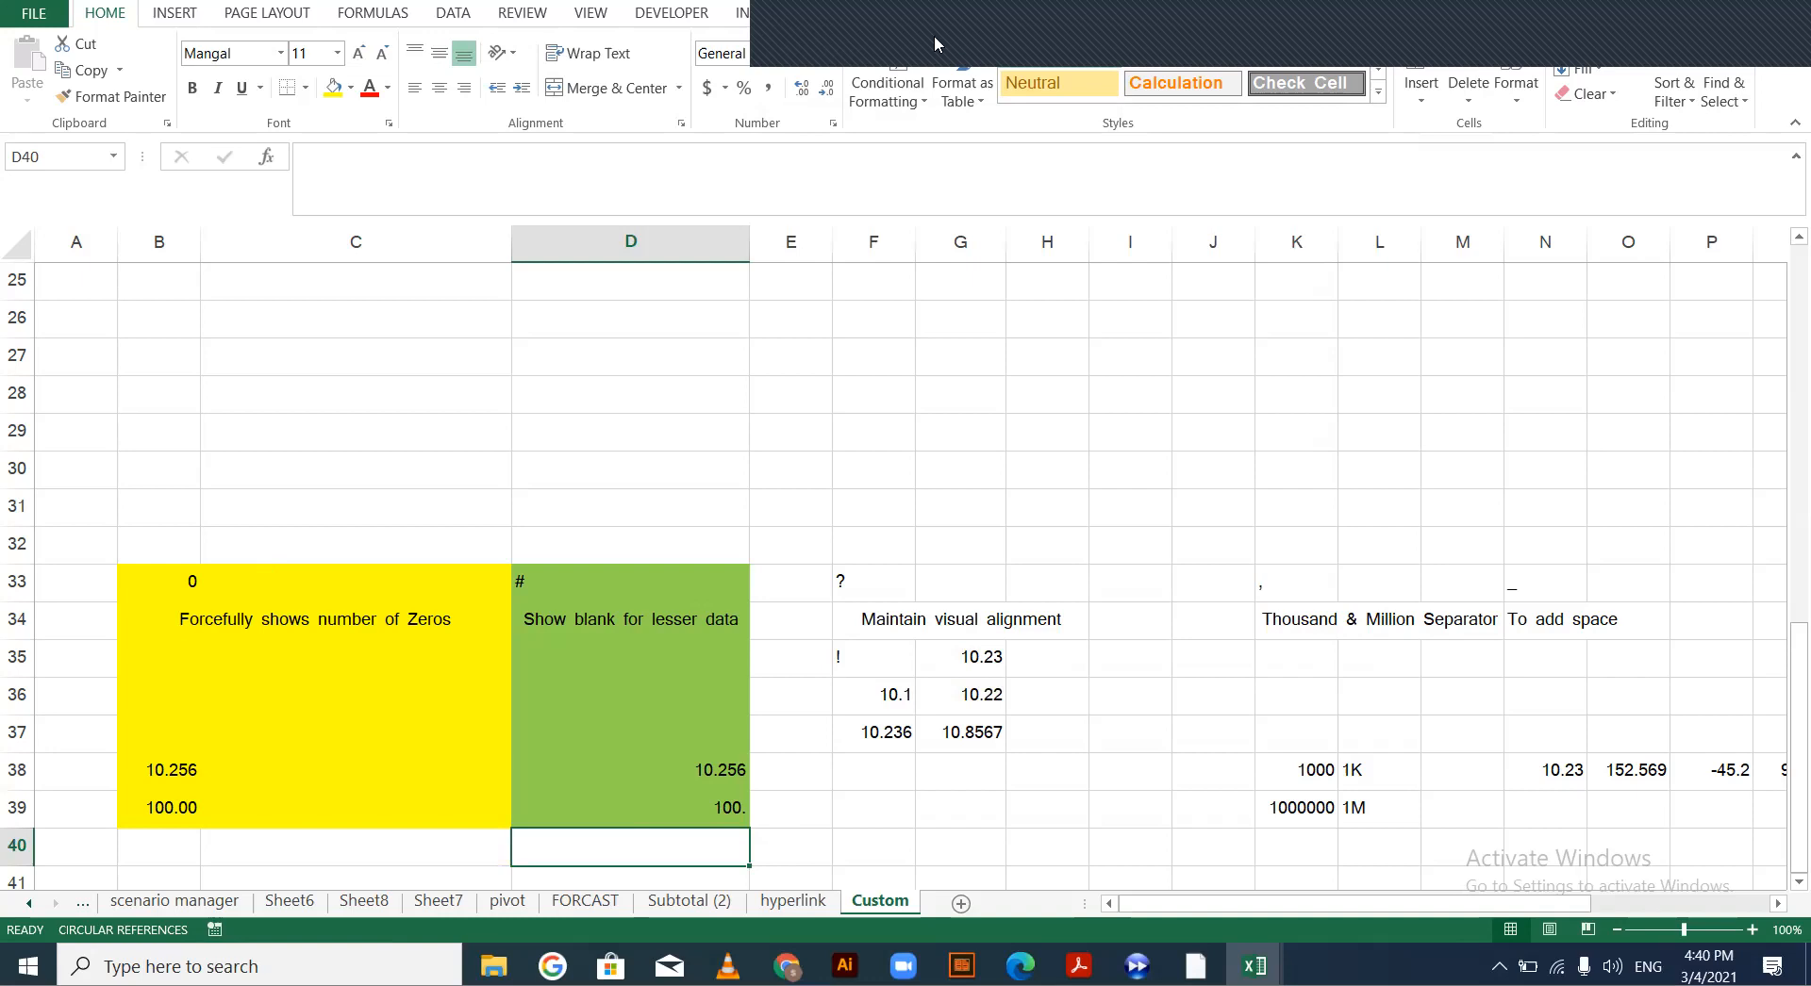
left_click(823, 54)
left_click(807, 624)
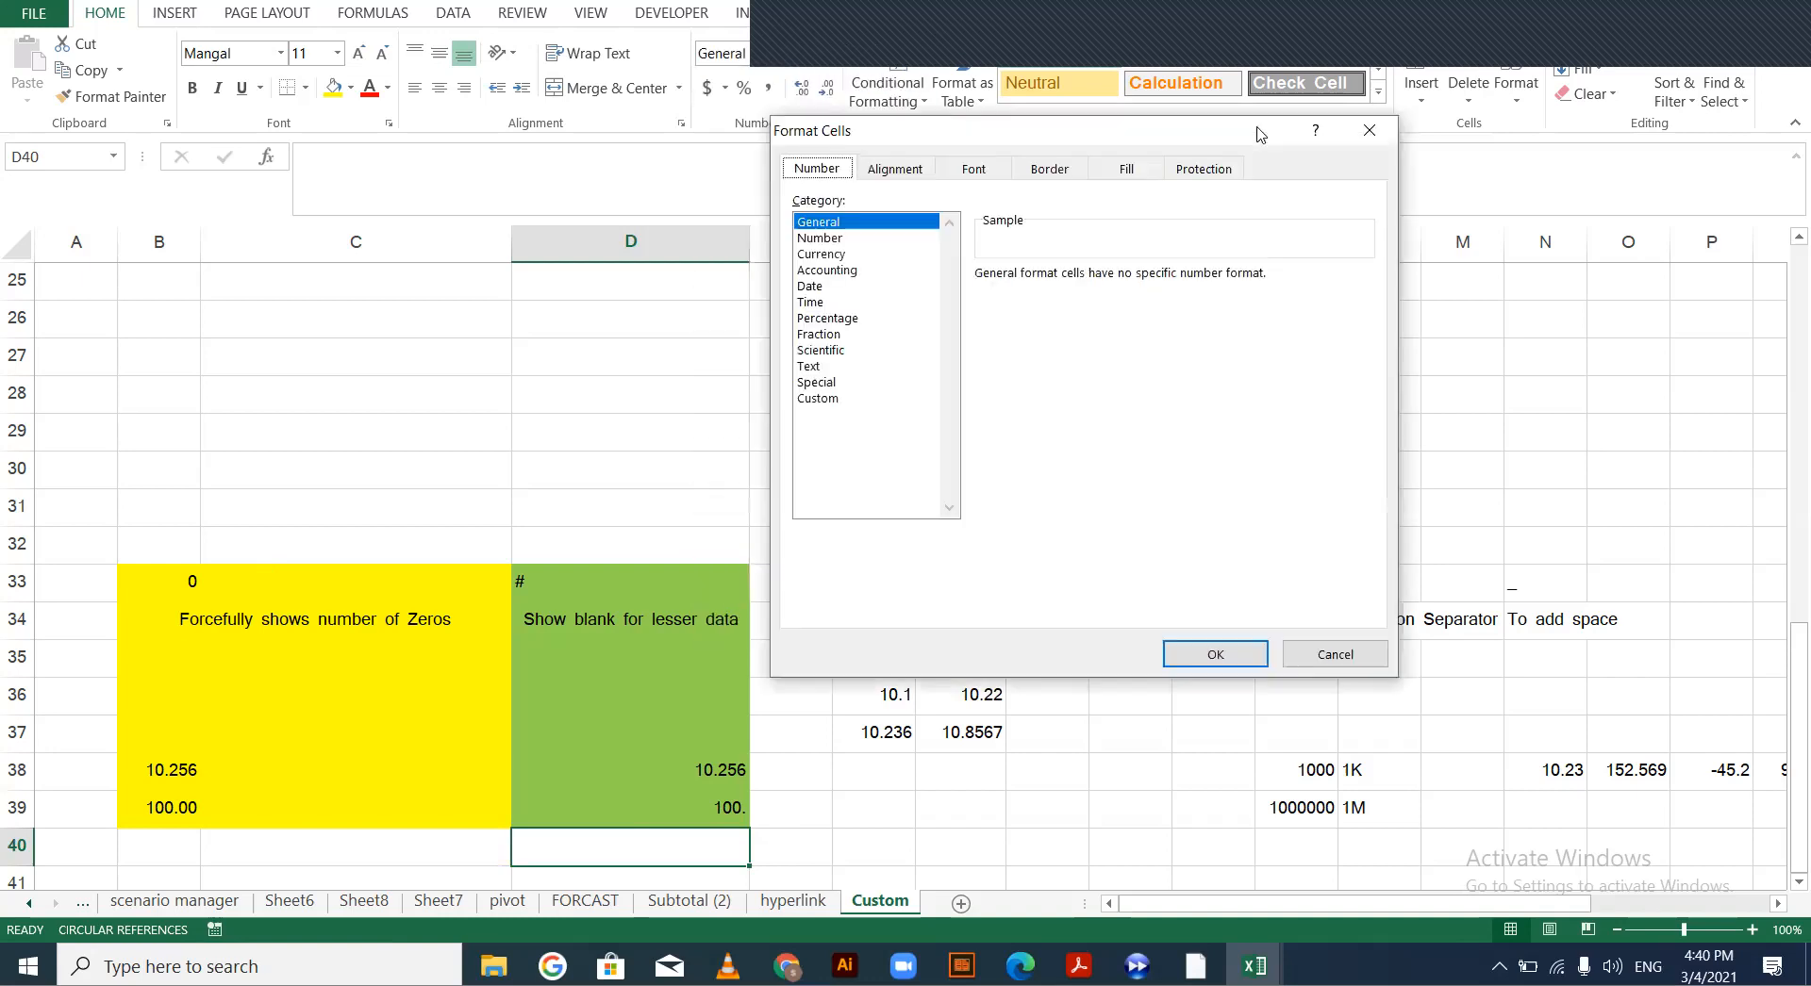
left_click(1364, 132)
Enter 500 in cell B40 below the zero-placeholder example and keep that cell selected
scroll(124, 682, "down", 2)
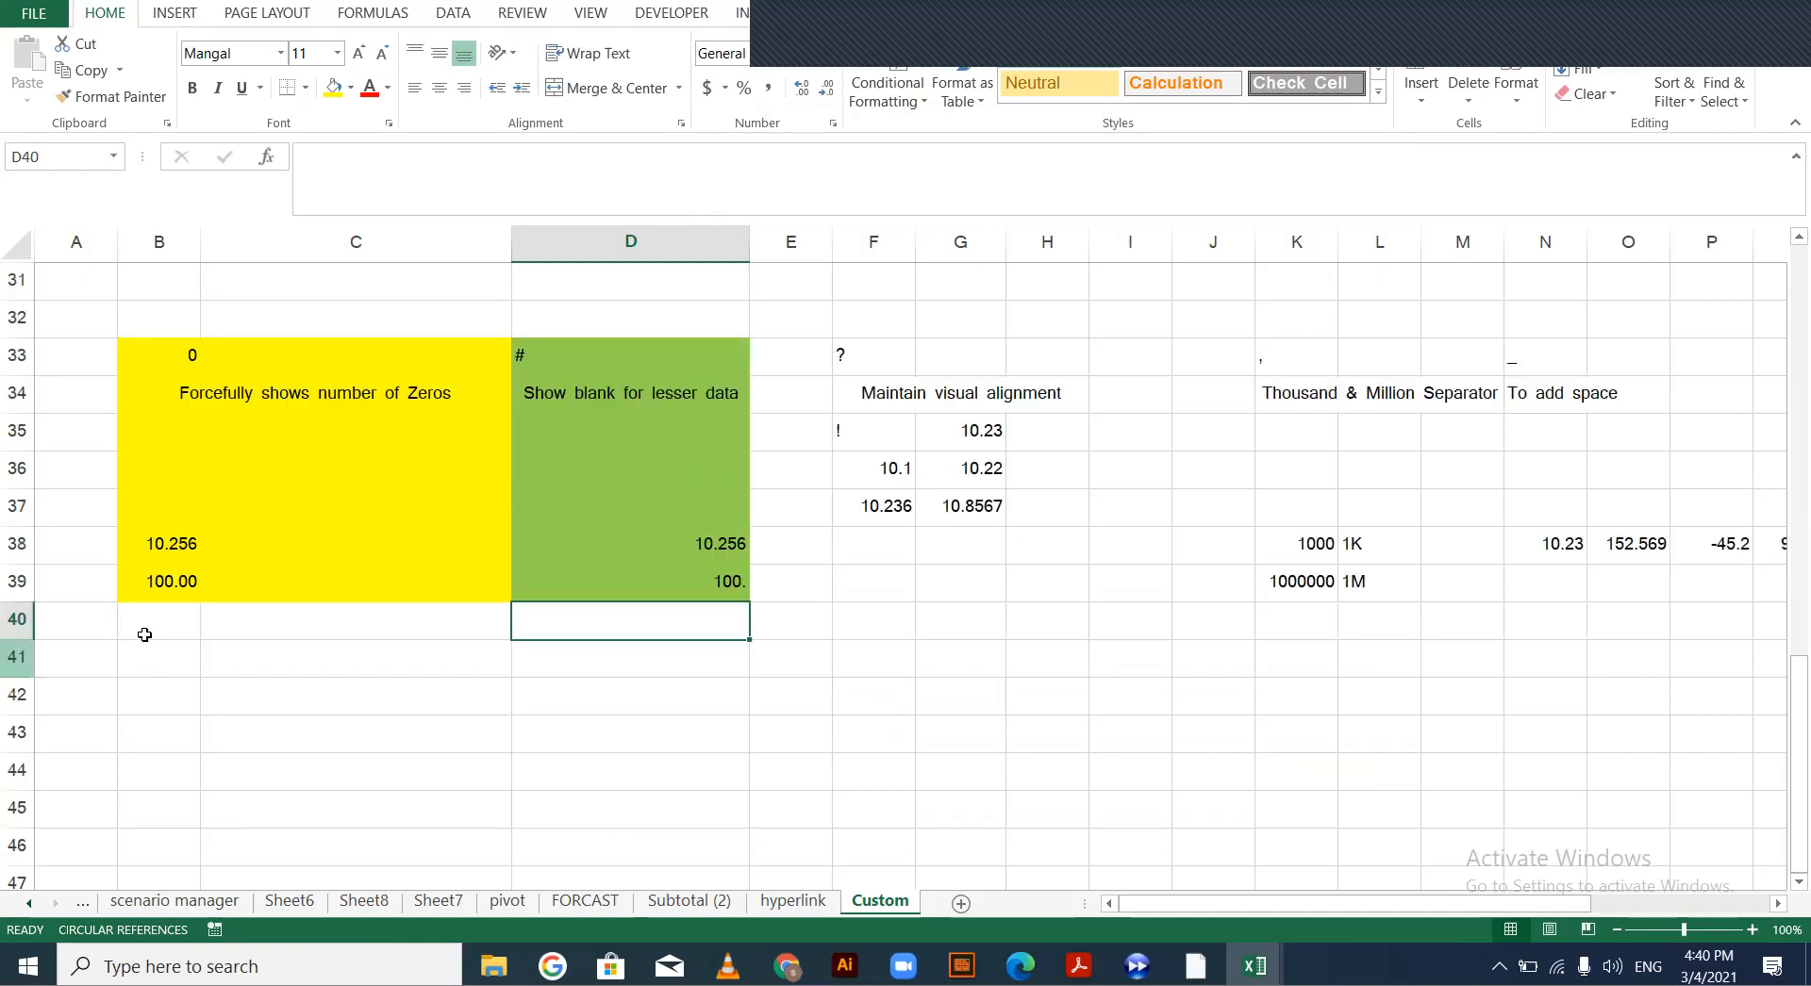
left_click(145, 632)
type("500")
key("Return")
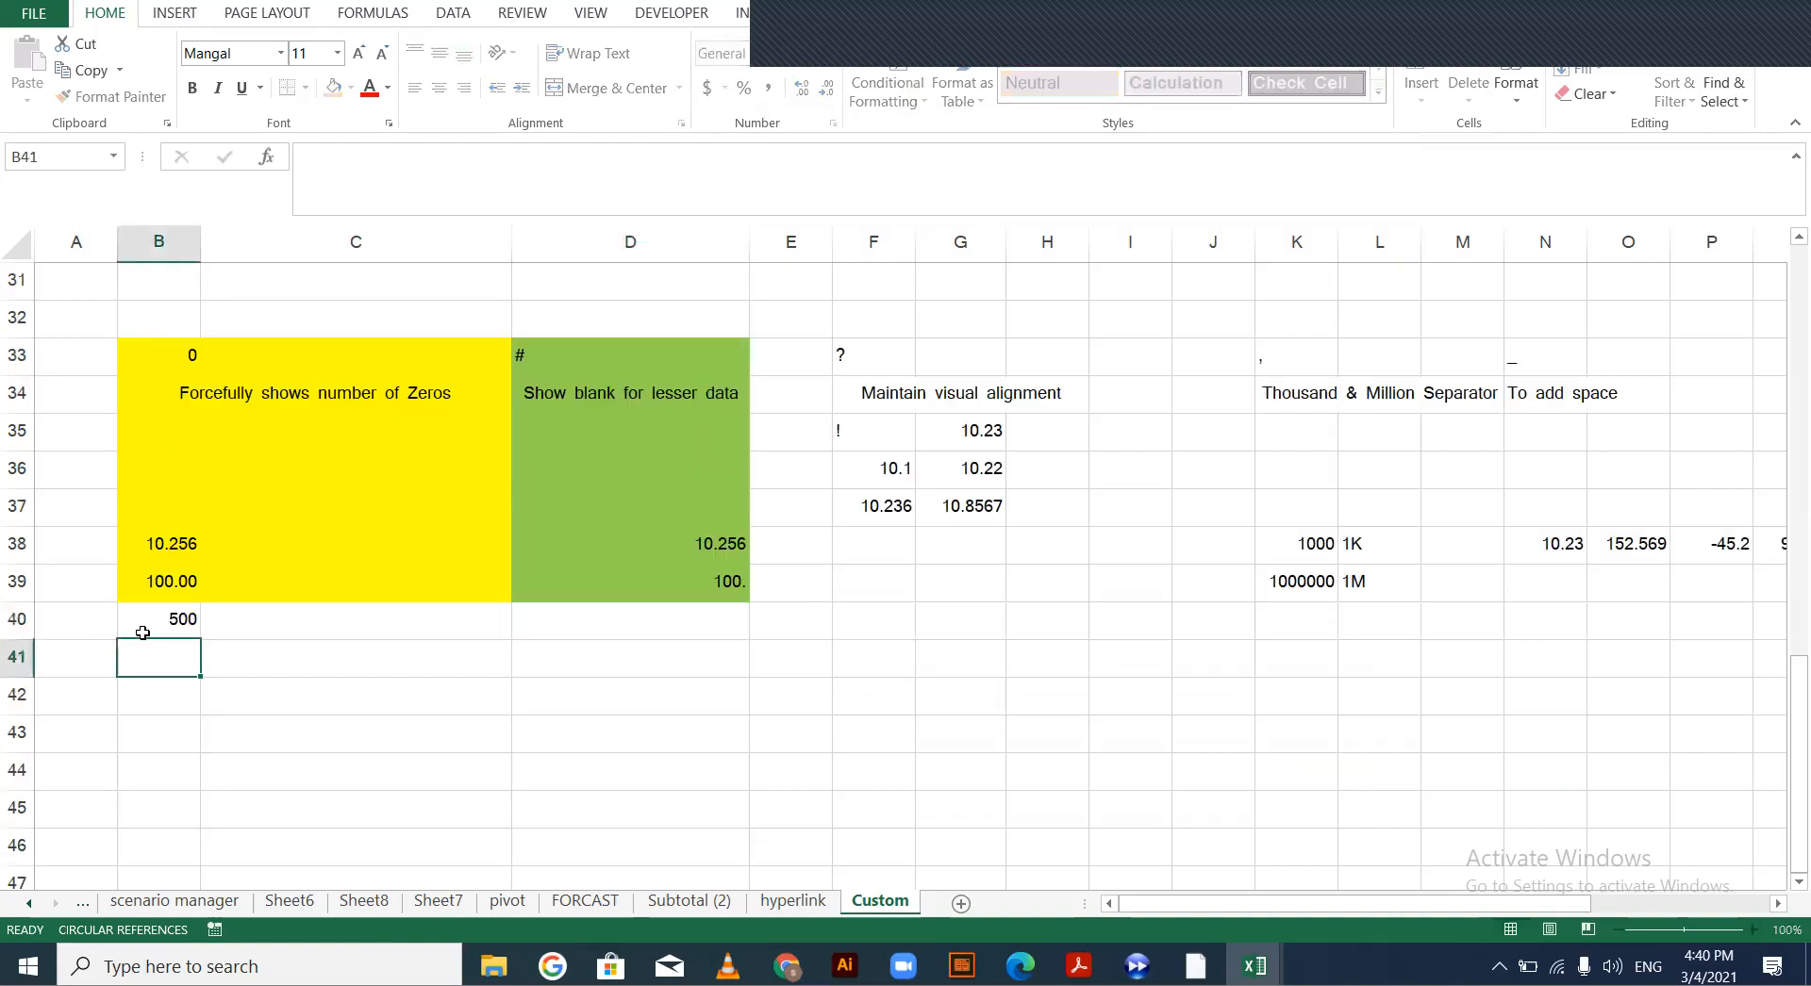
key("Up")
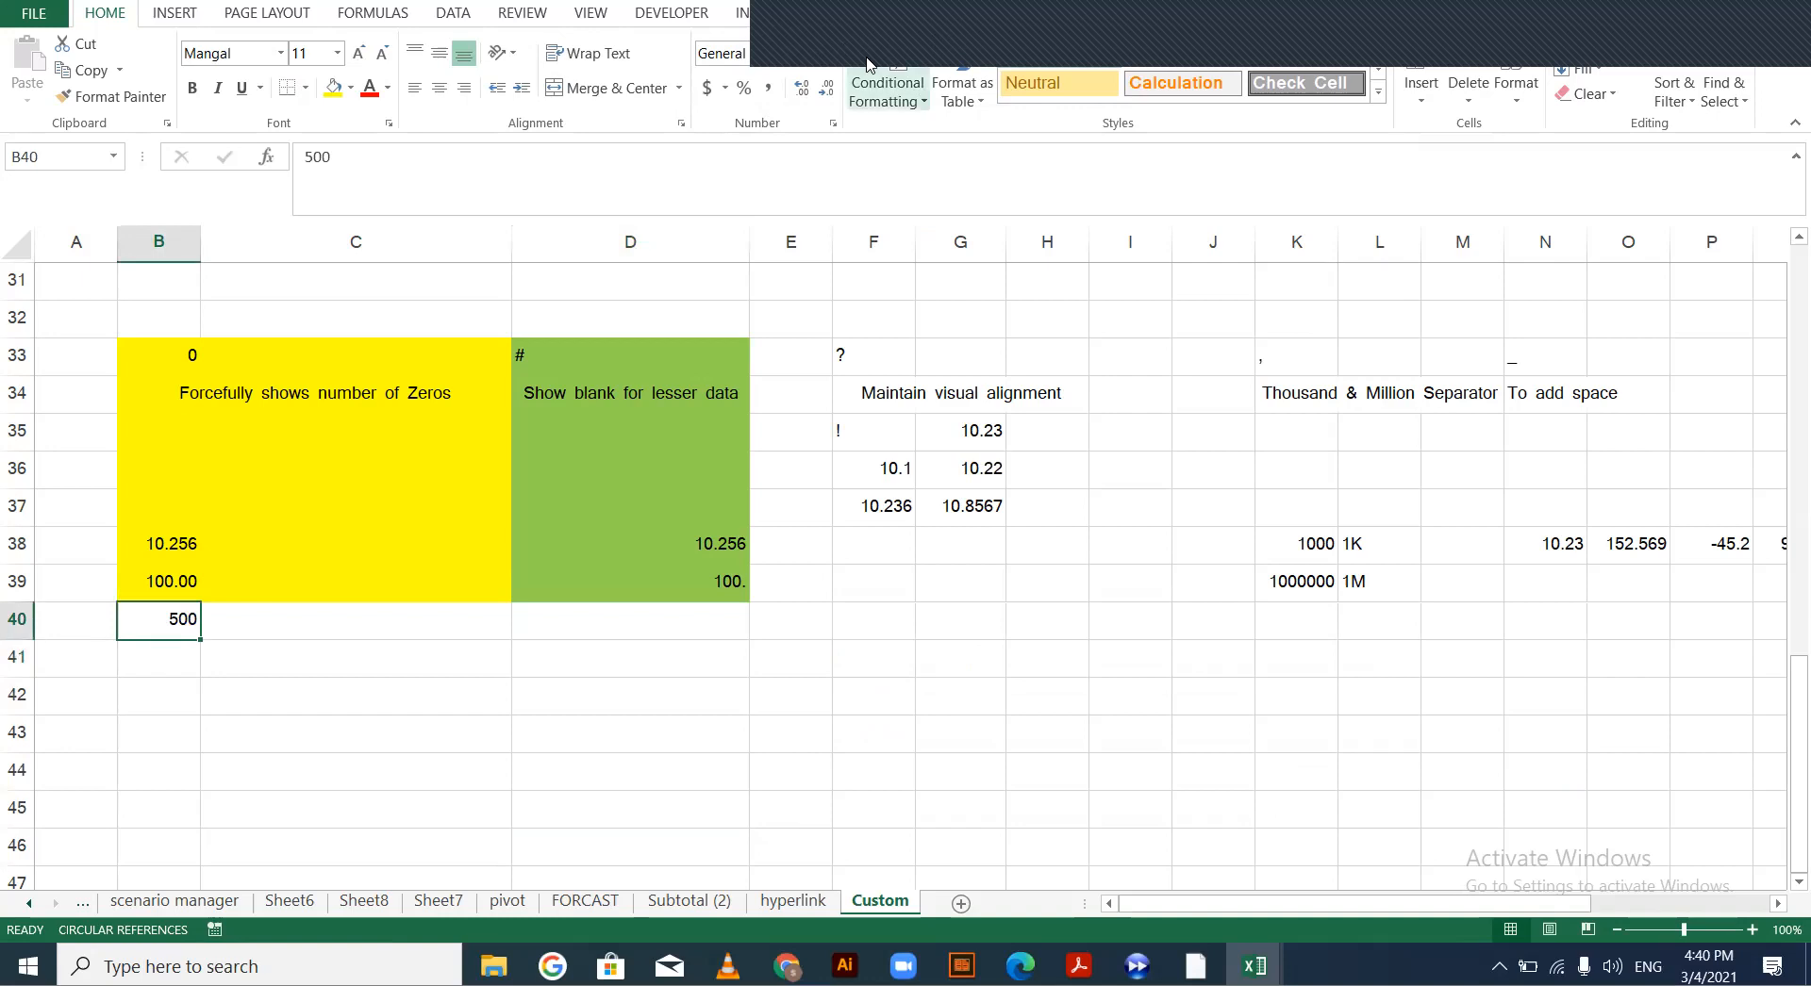
Apply the custom number format 00.00 to cell B40
left_click(772, 633)
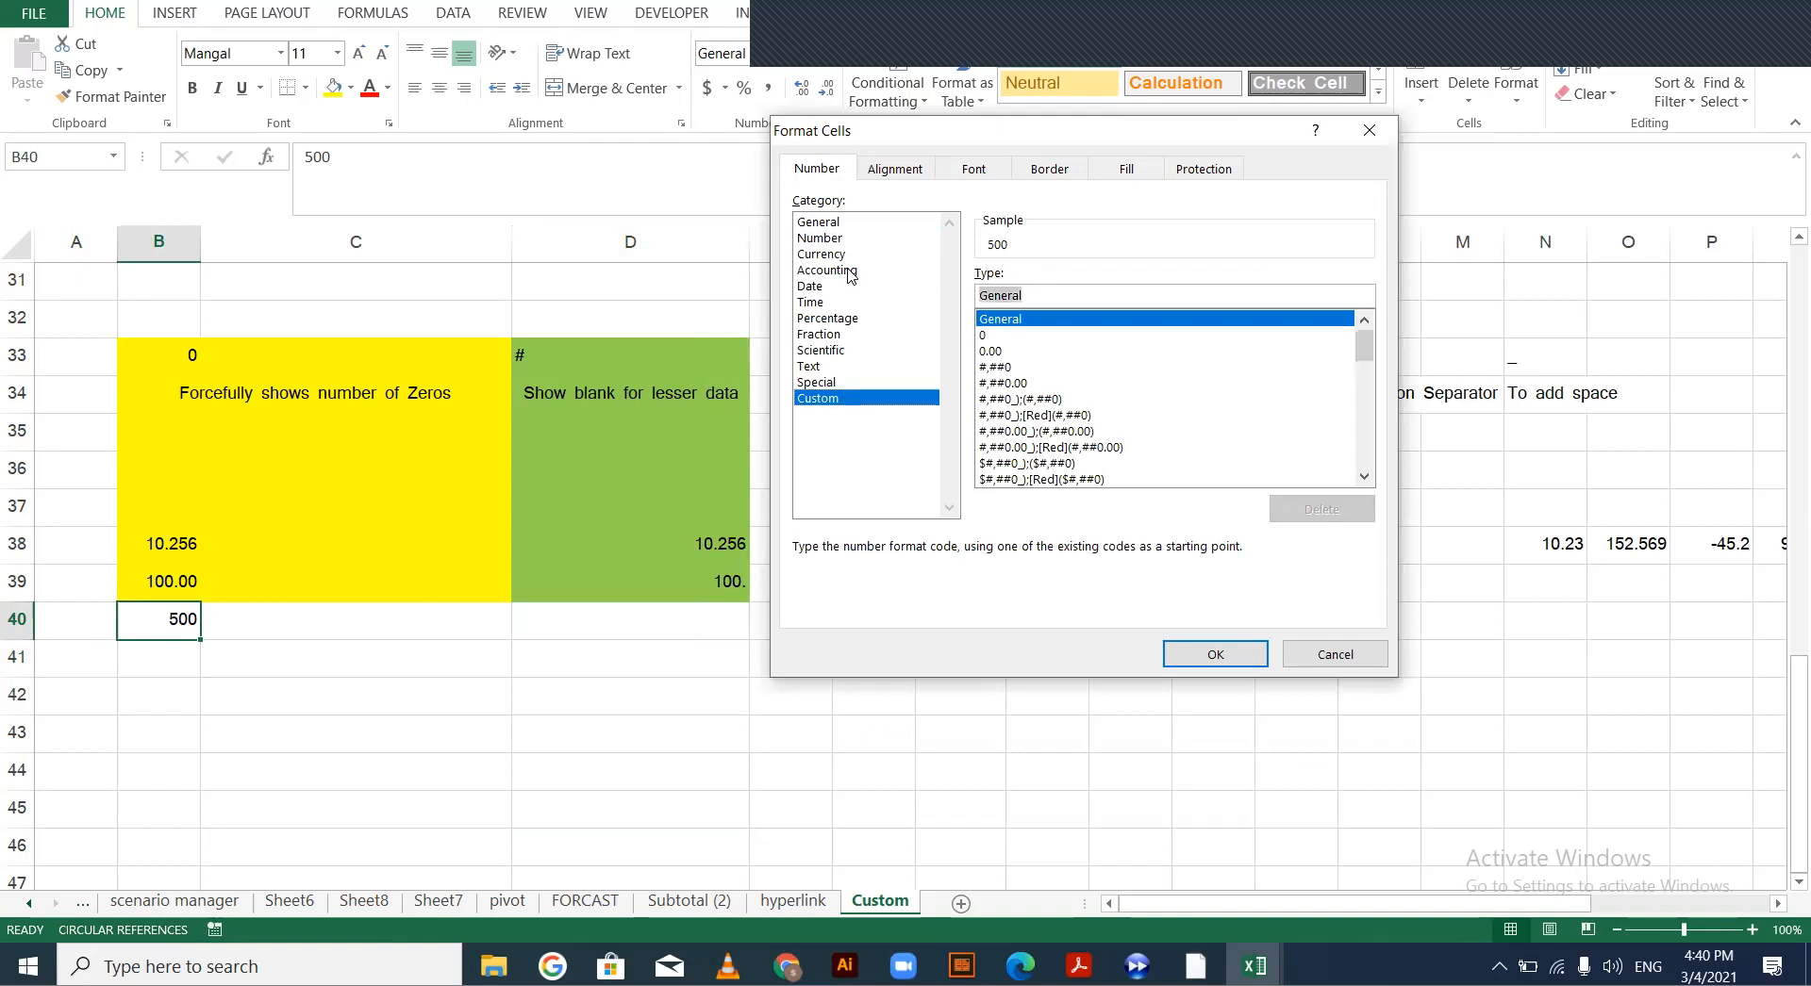
key("BackSpace")
type("00")
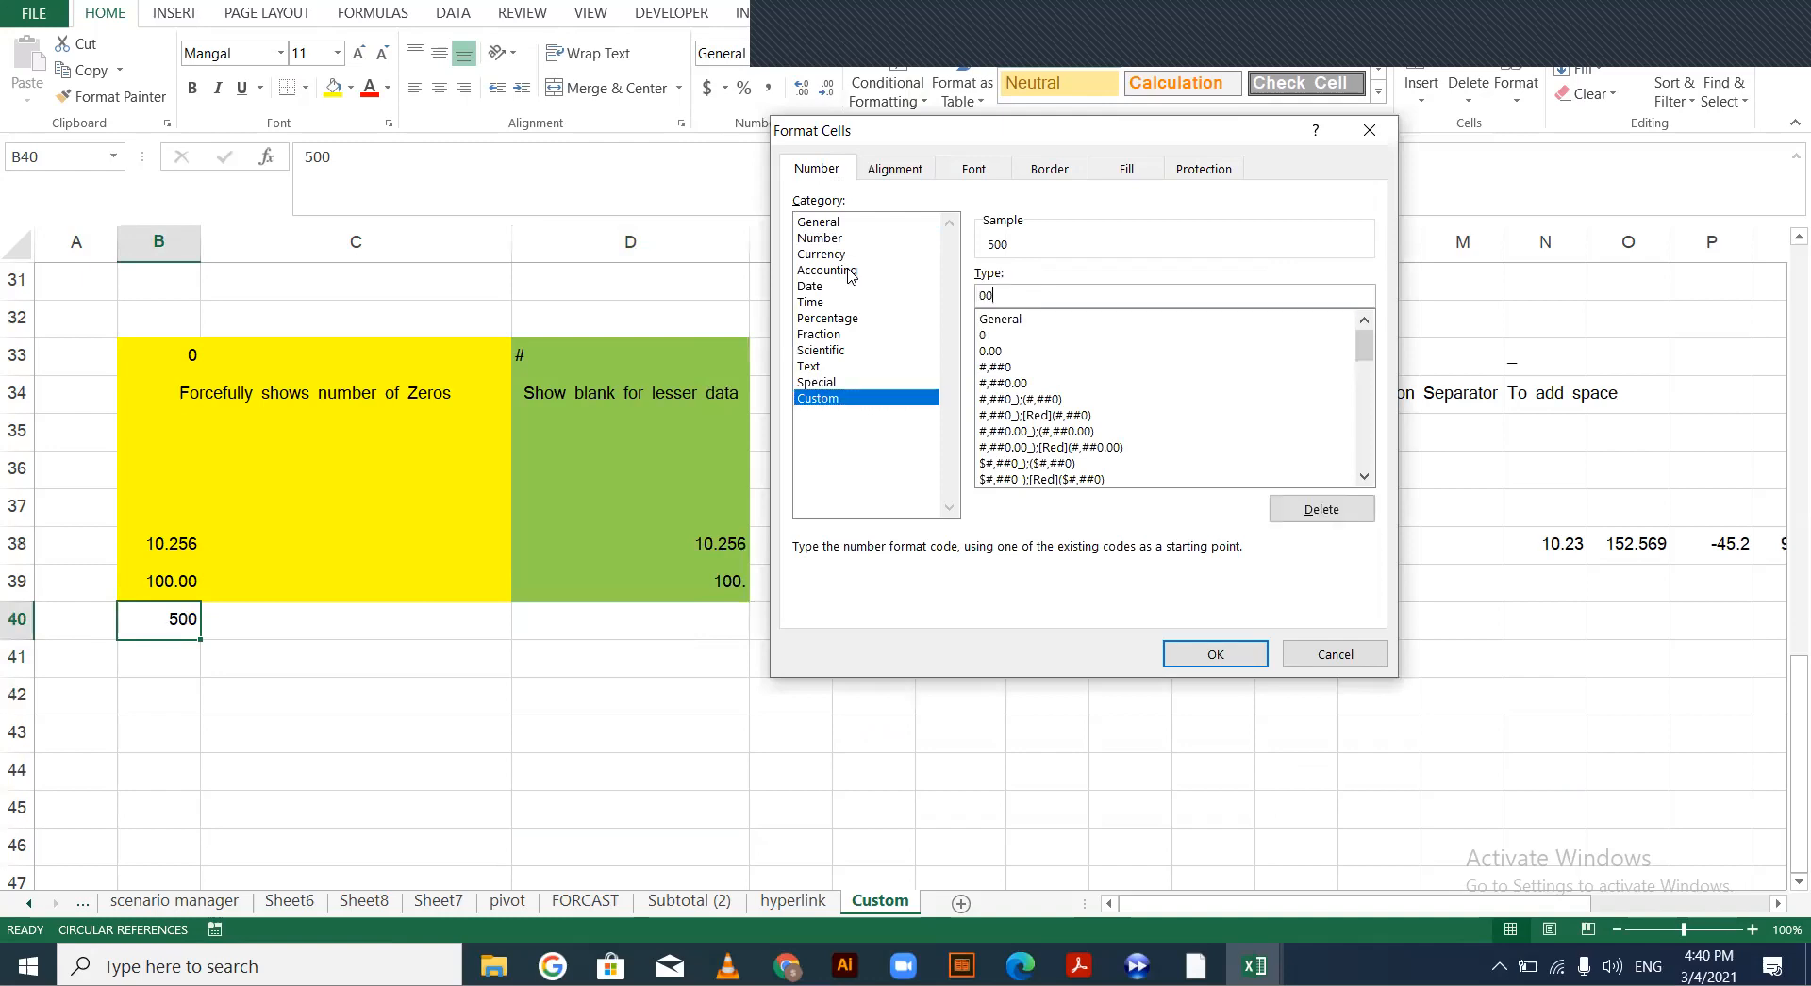
type(".0")
key("Return")
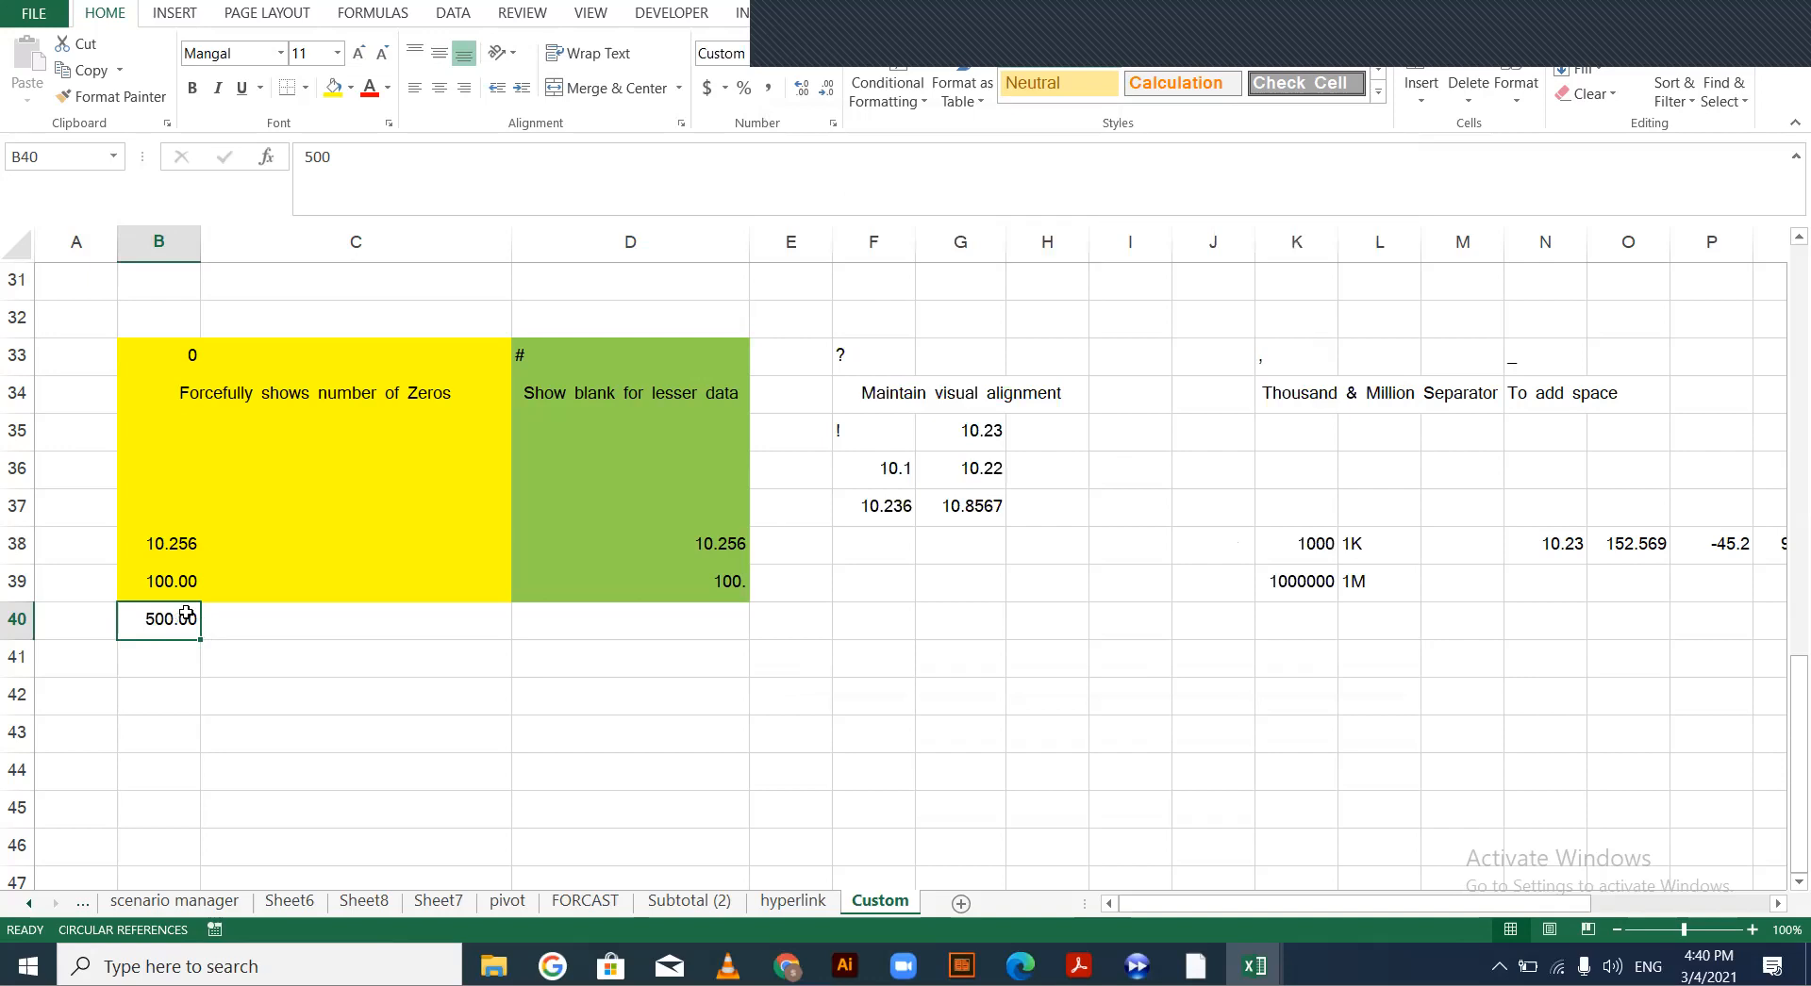
Enter 500 in cell D40 below the #-placeholder example and keep that cell selected
left_click(648, 626)
type("50")
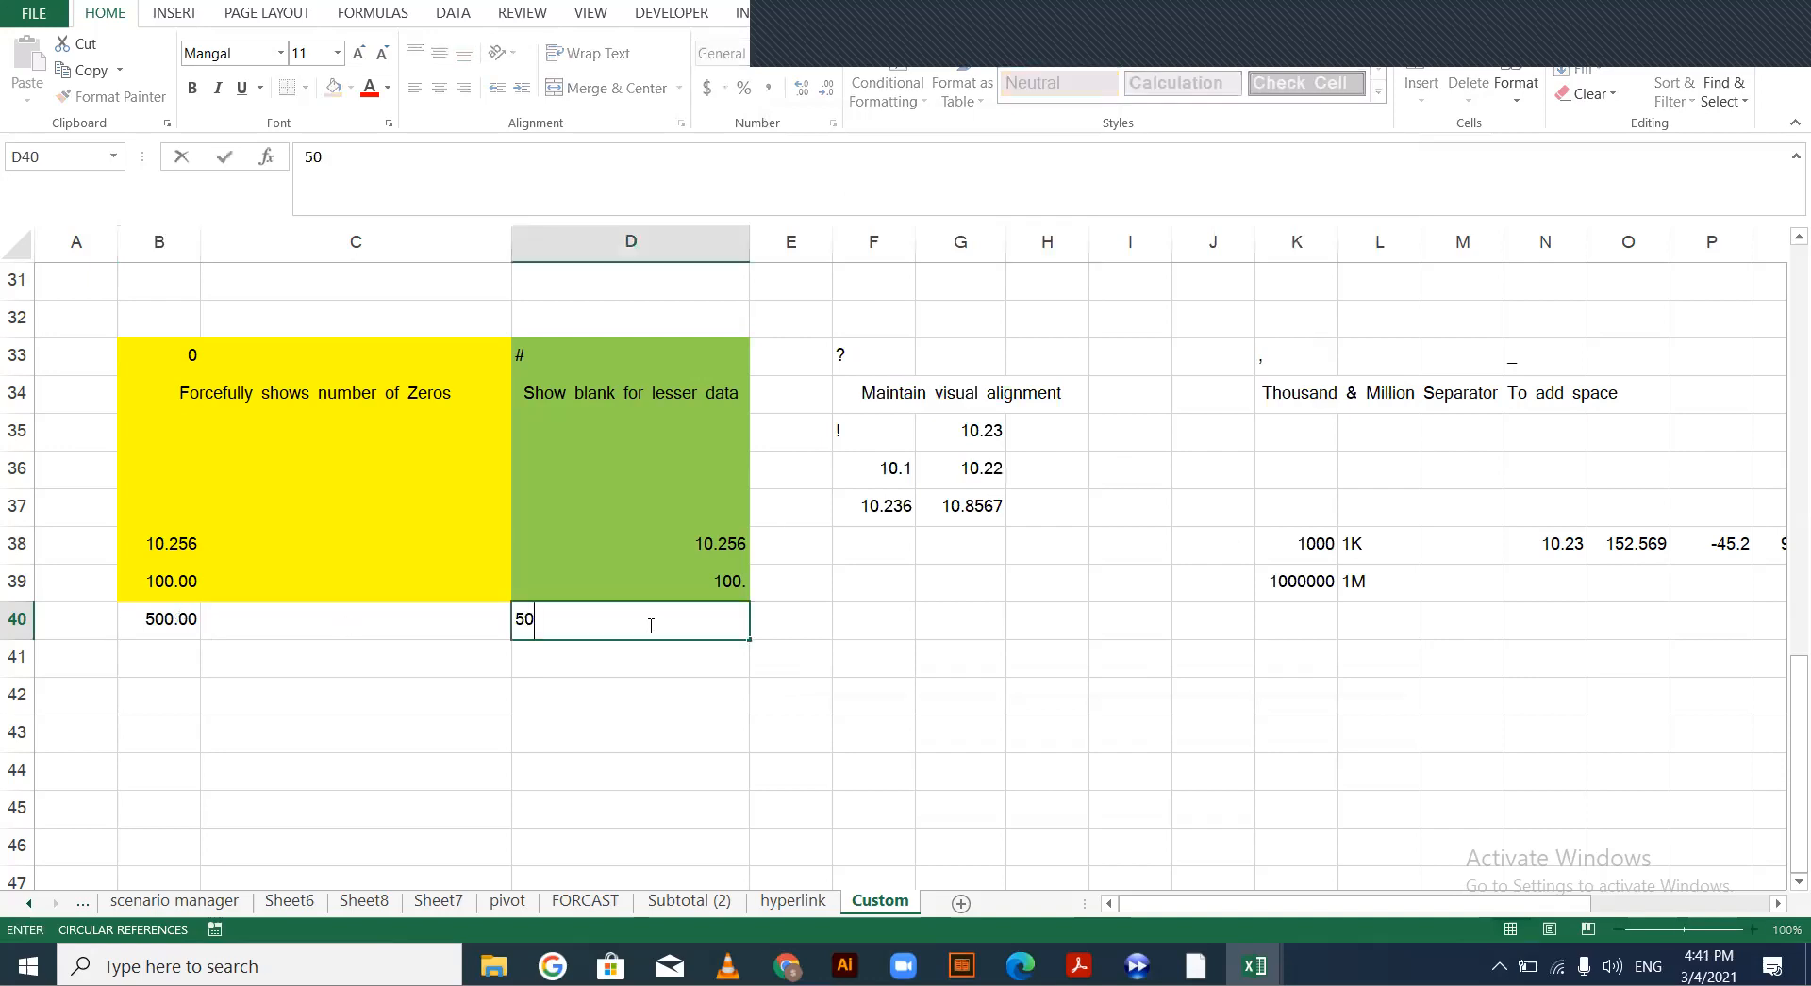
type("0")
key("Return")
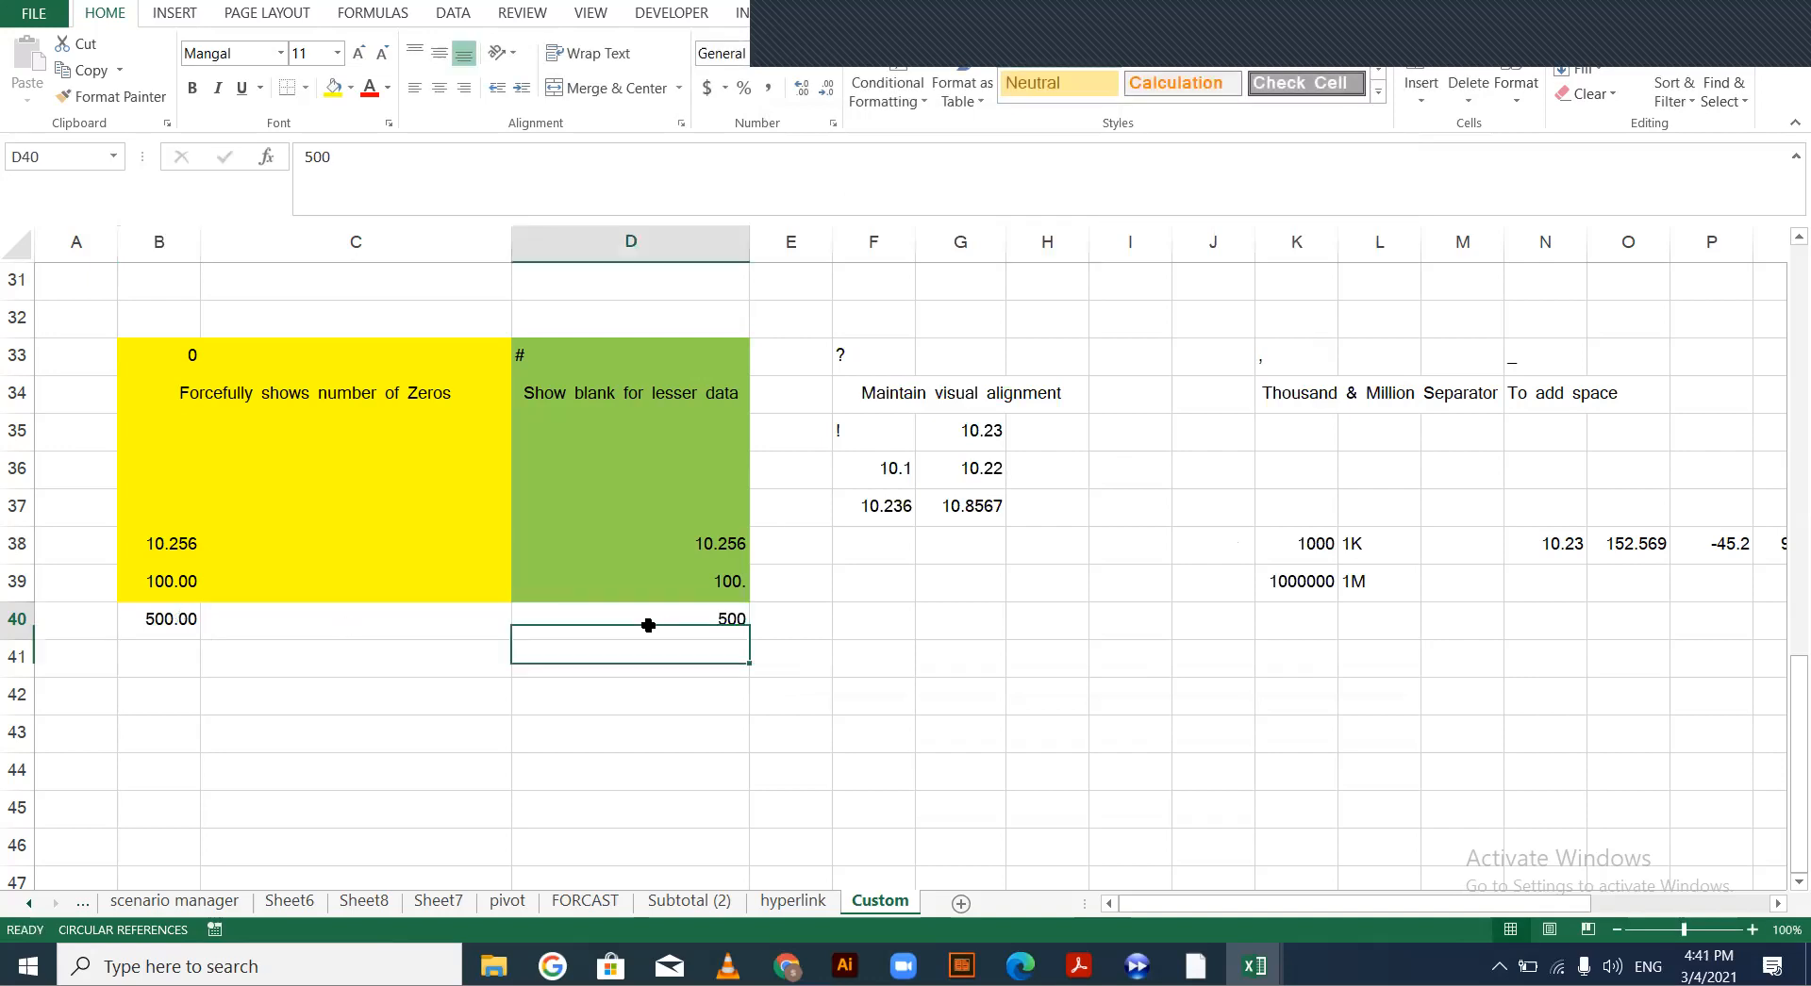
Apply the custom number format #.## to cell D40
left_click(740, 53)
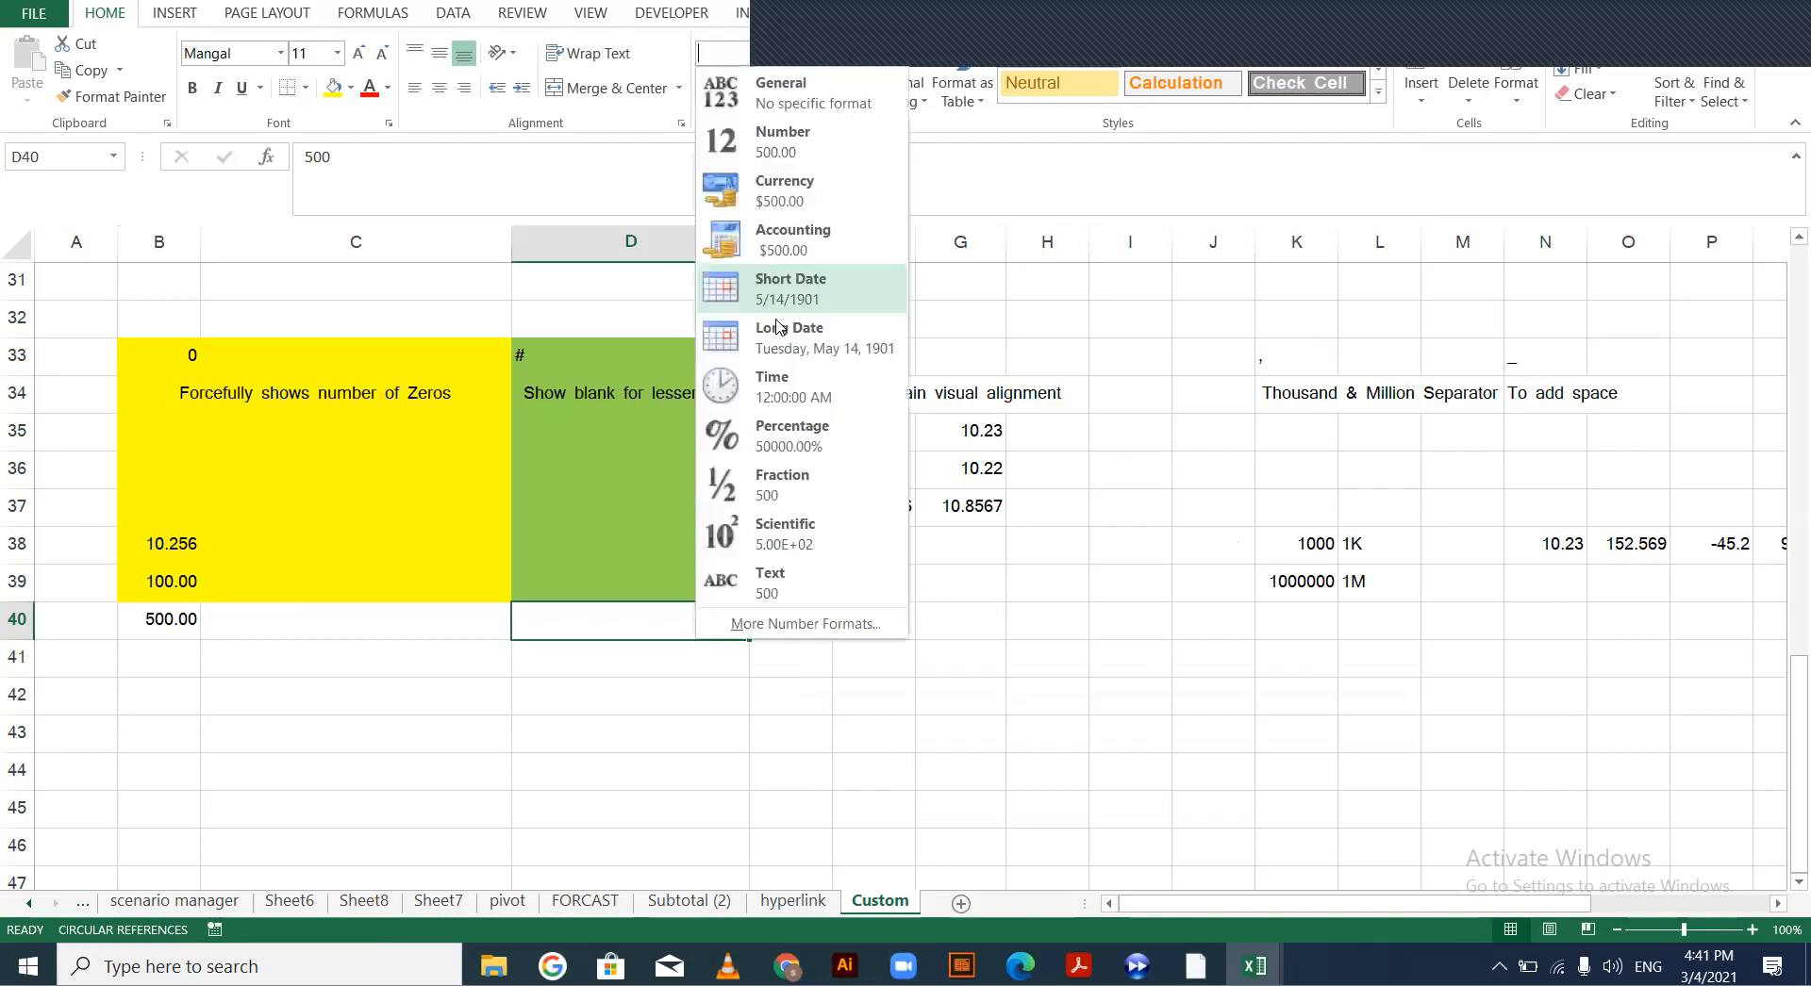
left_click(752, 625)
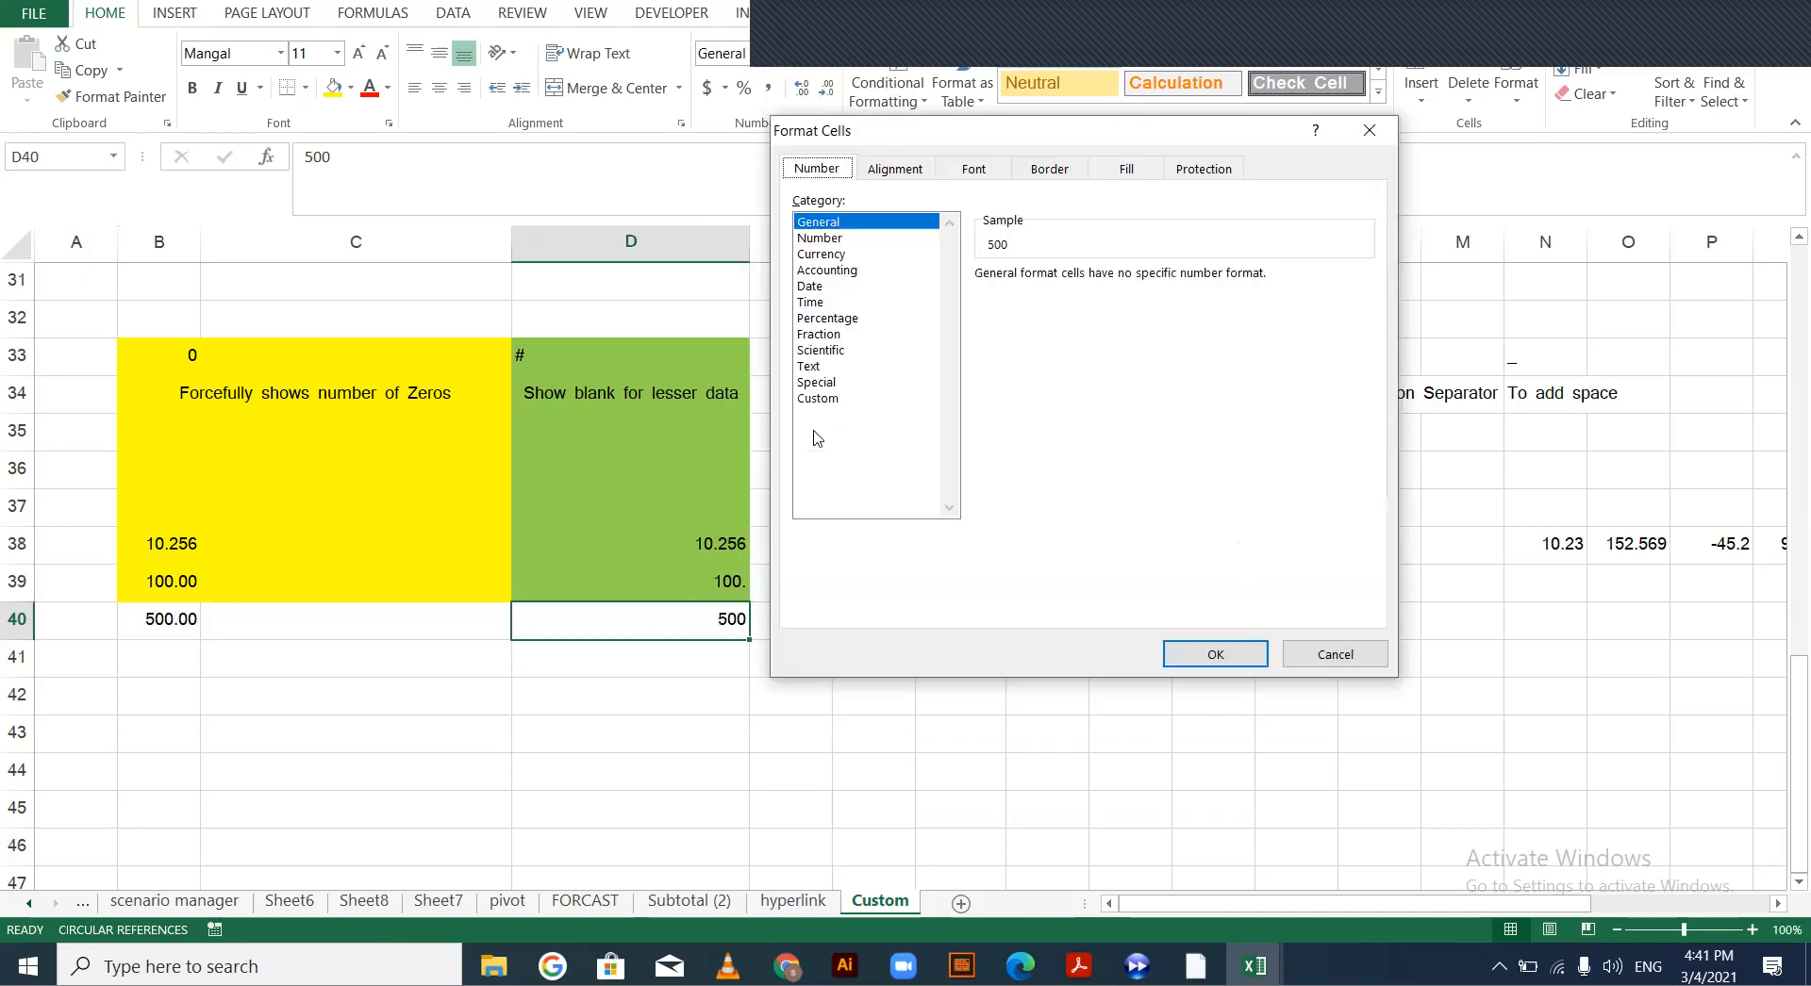
left_click(817, 399)
left_click_drag(1042, 292, 941, 286)
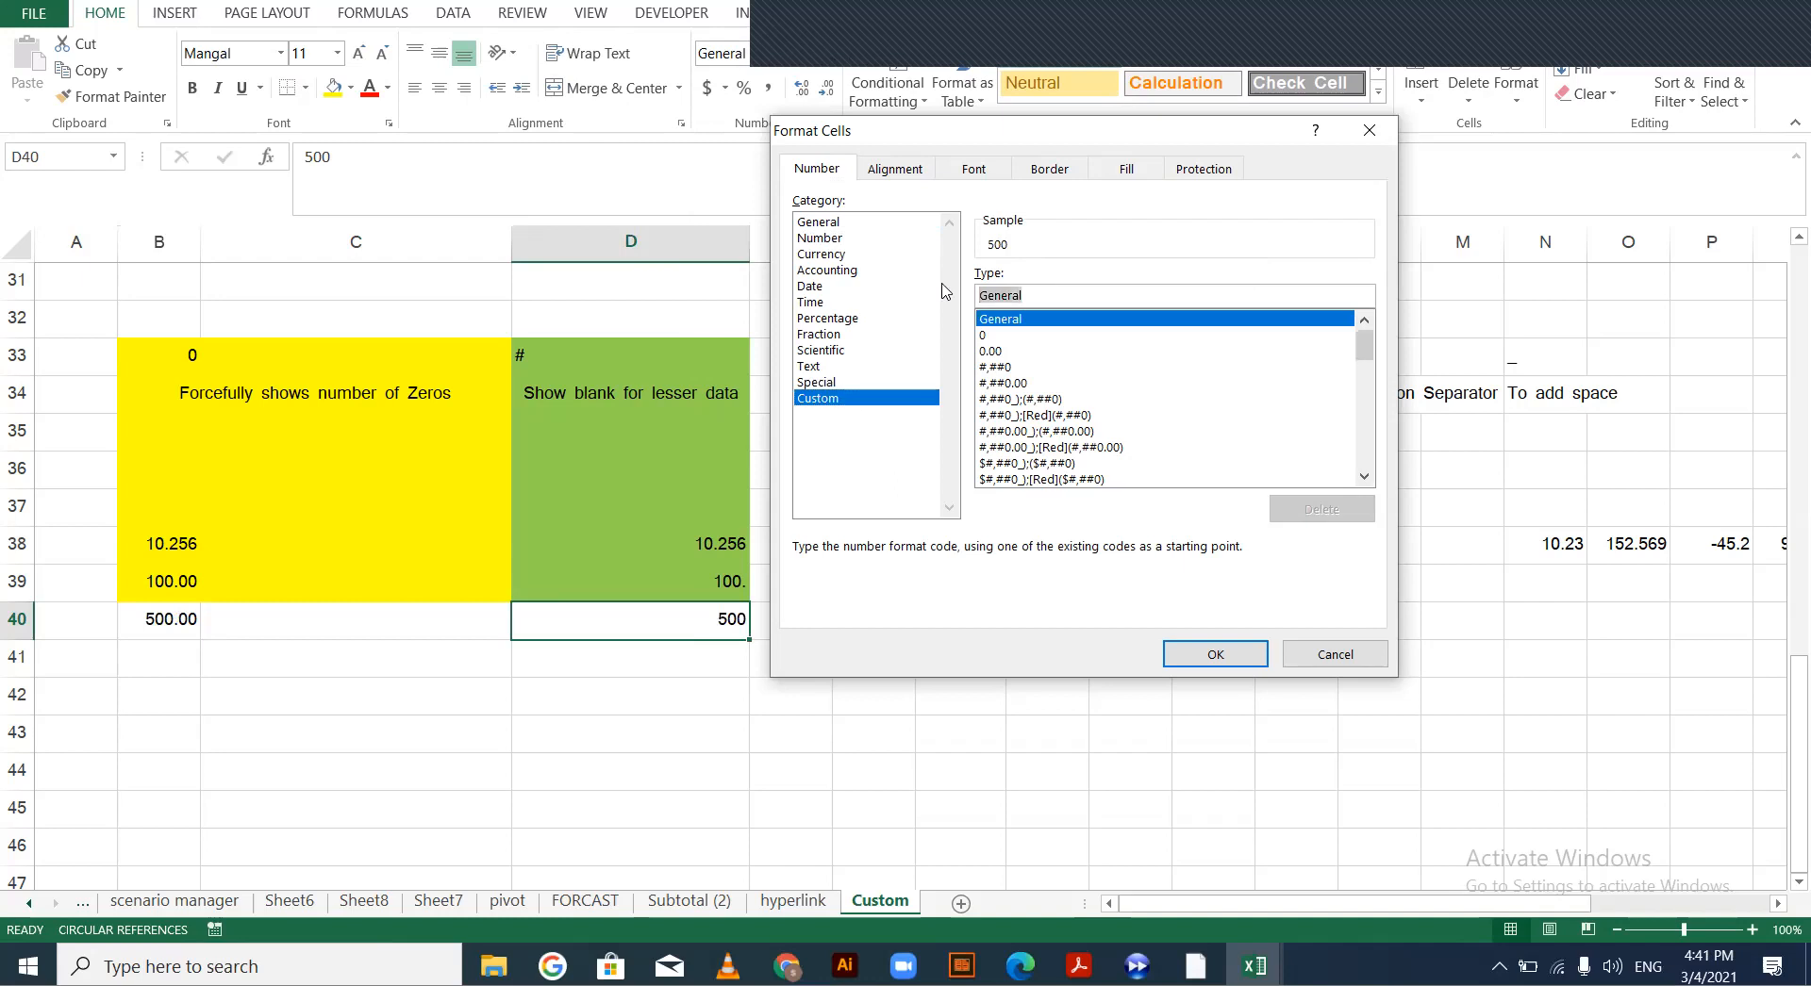
type("#.")
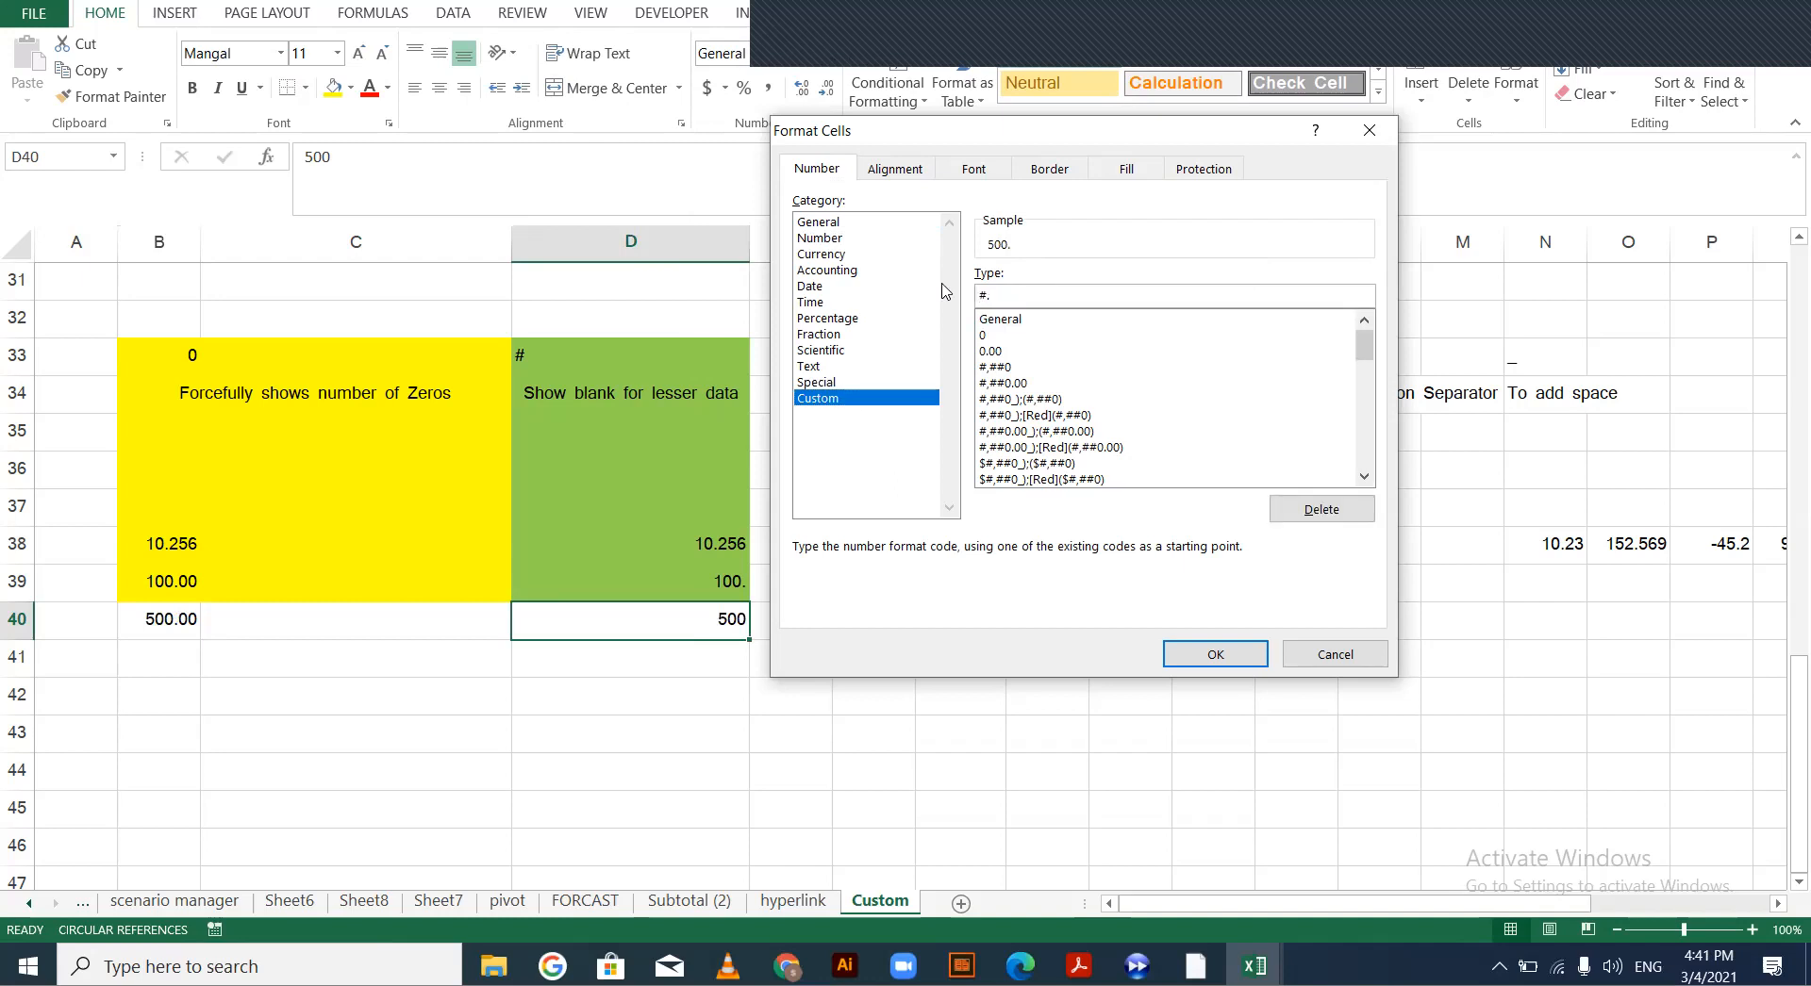
type("##")
key("BackSpace")
key("BackSpace")
type("##")
key("BackSpace")
key("BackSpace")
key("BackSpace")
type(".##")
key("Return")
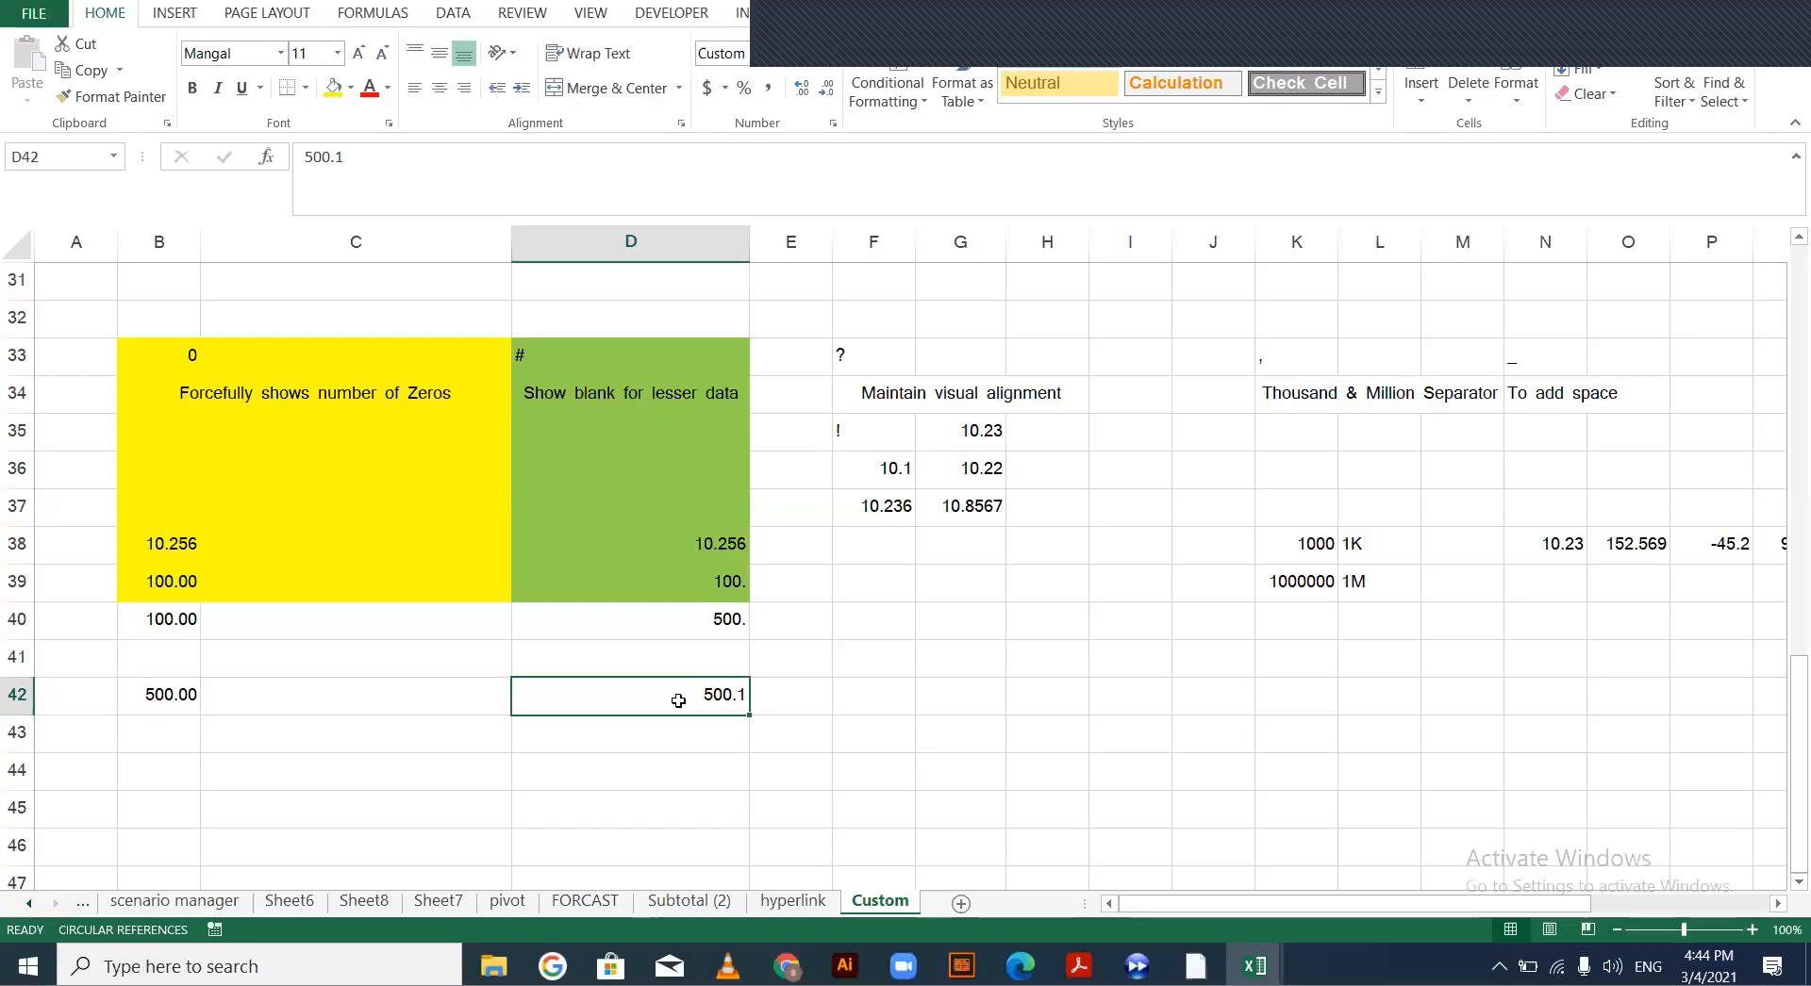
Enter 500.120 in cell D43 and 500.10 in cell D44 to test trailing zeros
key("Return")
type("500.120")
key("Return")
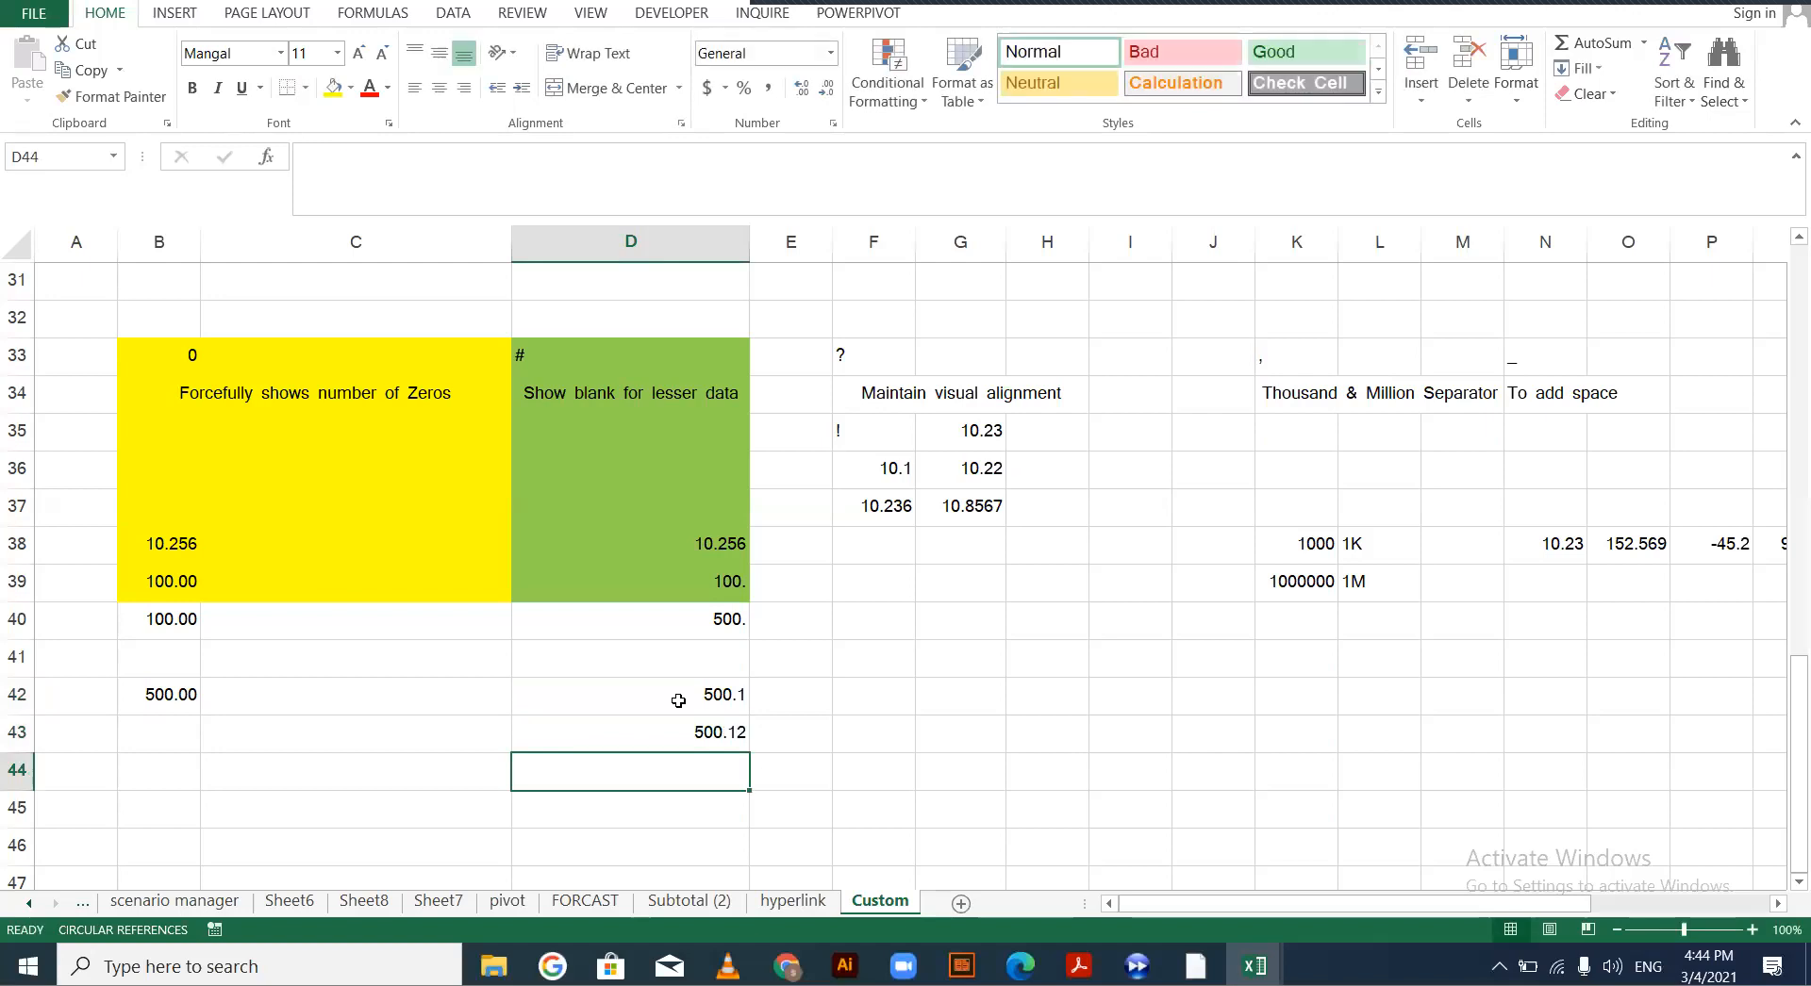
type("500.10")
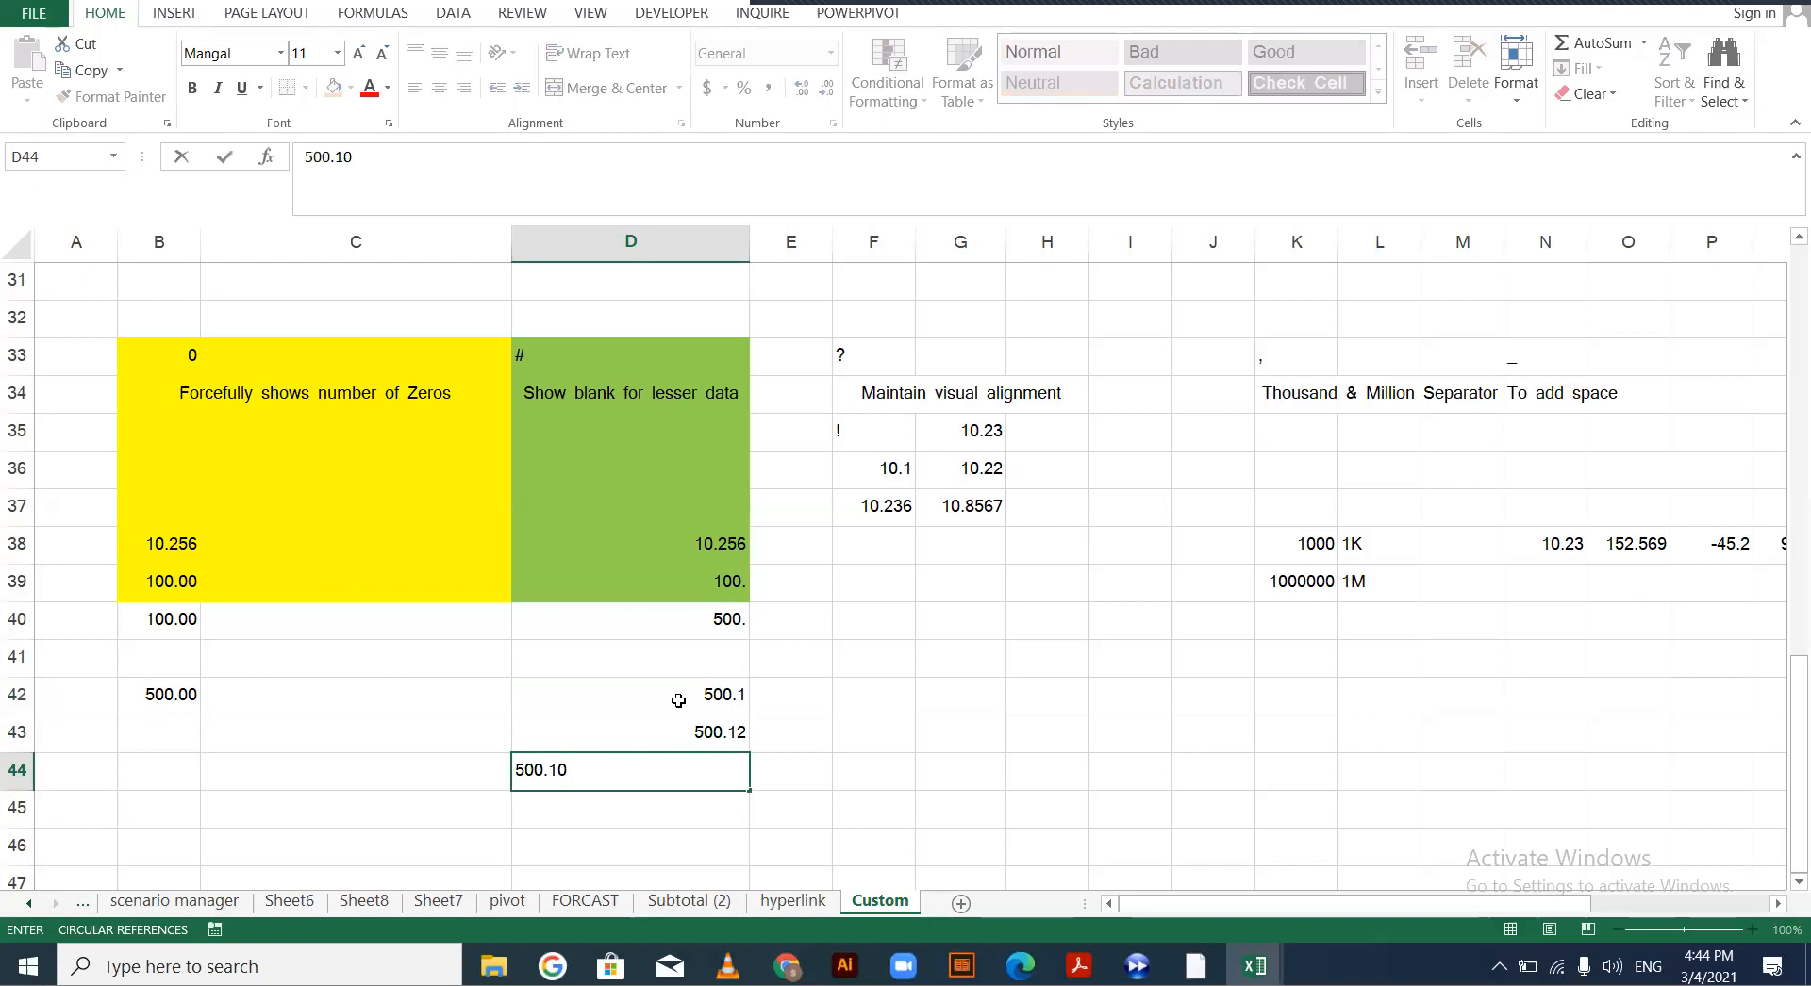
key("Return")
Replace the value in cell B42 with 500.1 to compare the zero placeholder
key("Up")
key("Up")
key("Up")
key("Left")
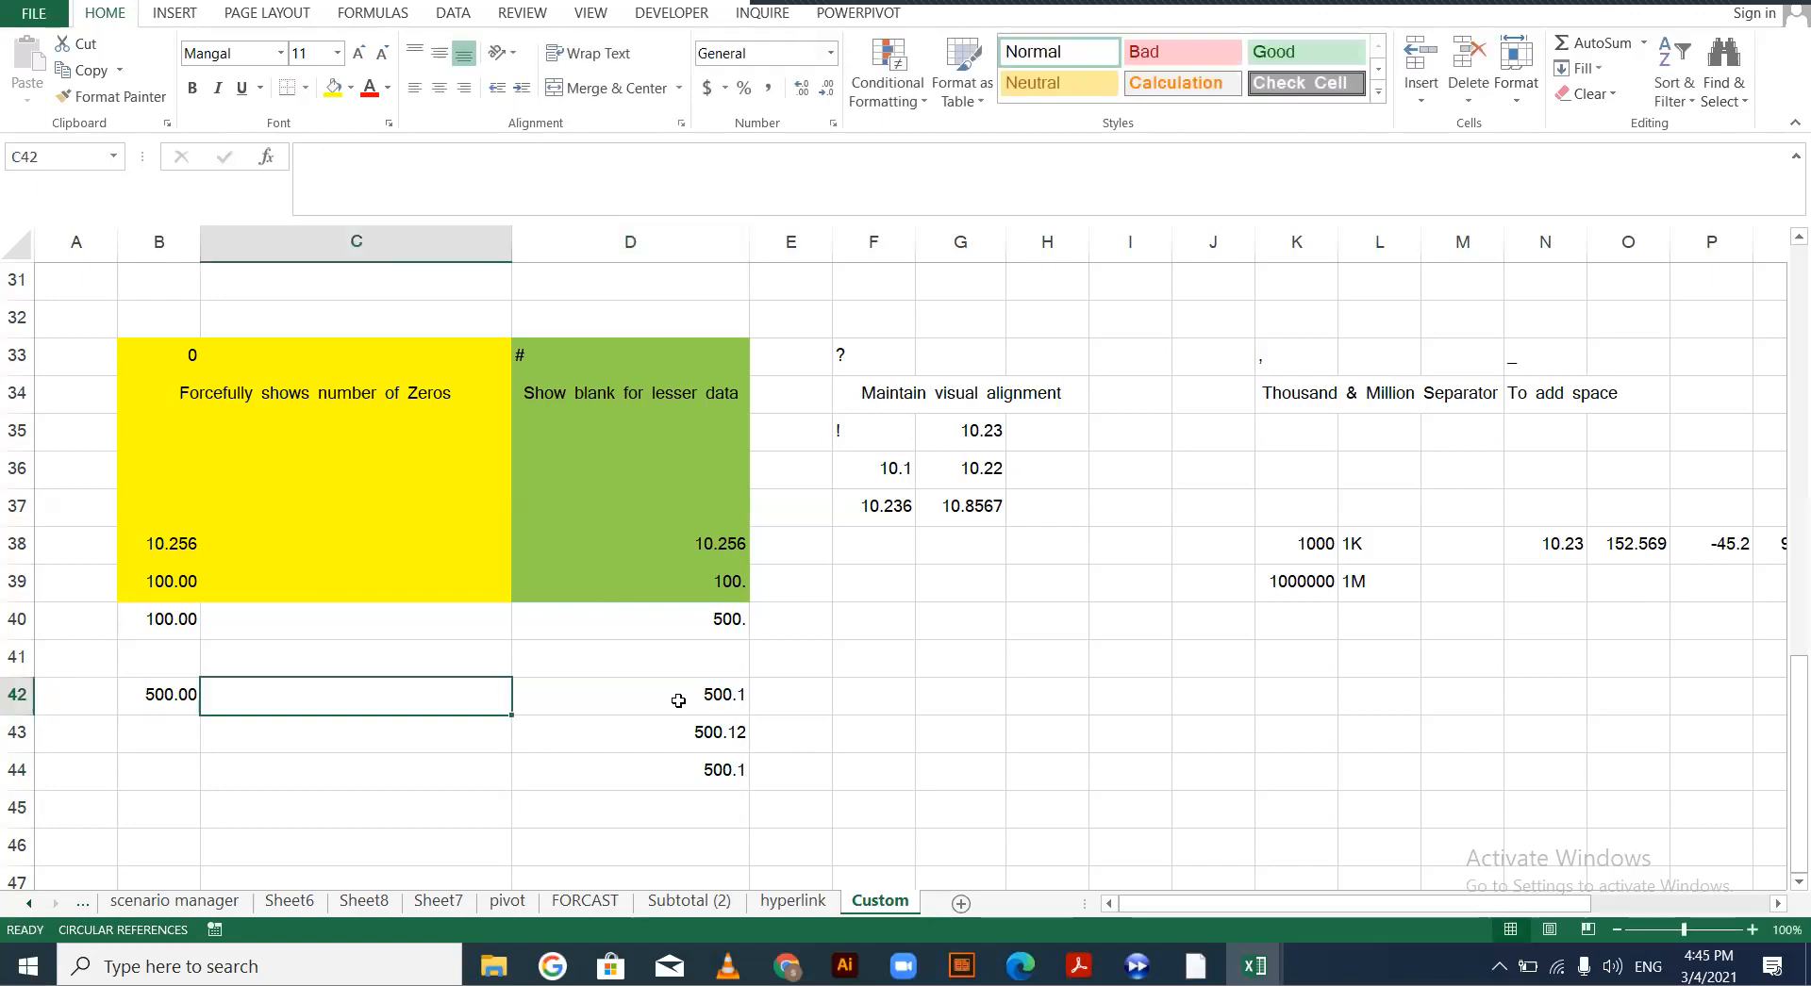
key("Left")
type("50010")
key("BackSpace")
key("BackSpace")
type(".1")
key("Return")
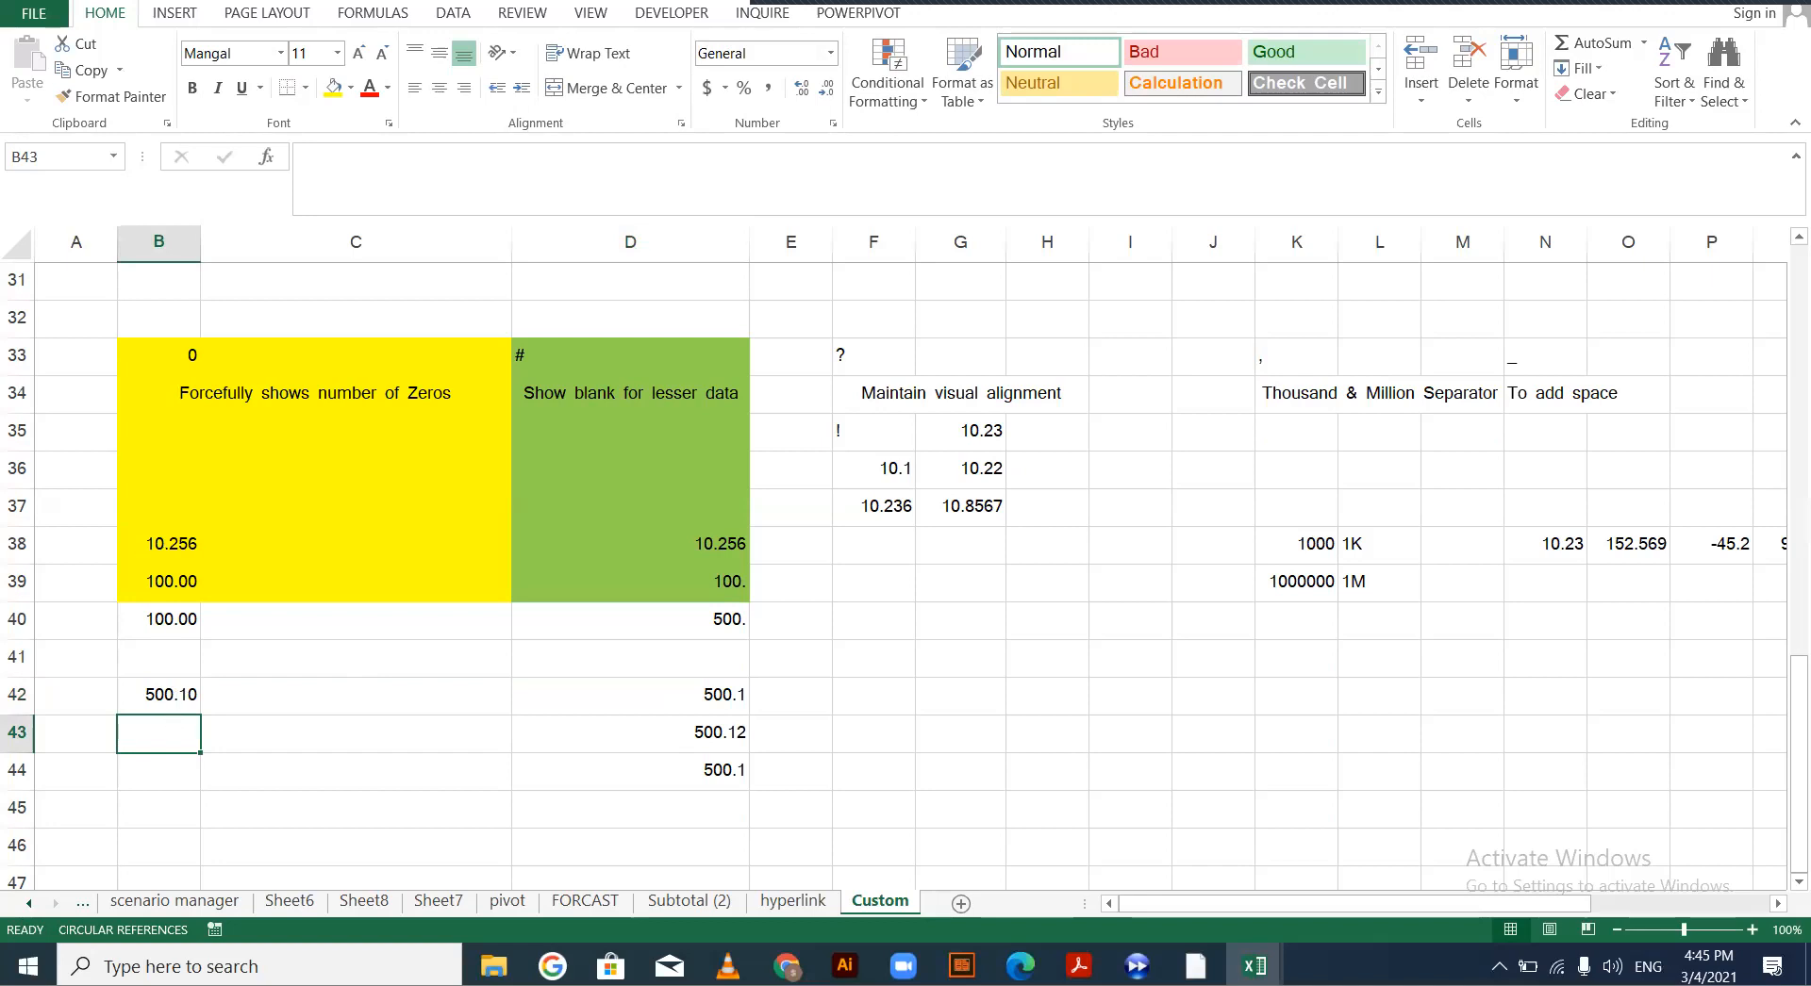
Fill the ? symbol cell F33 and the sample numbers in F36:F37 with yellow
left_click(1783, 66)
left_click(853, 364)
left_click(335, 91)
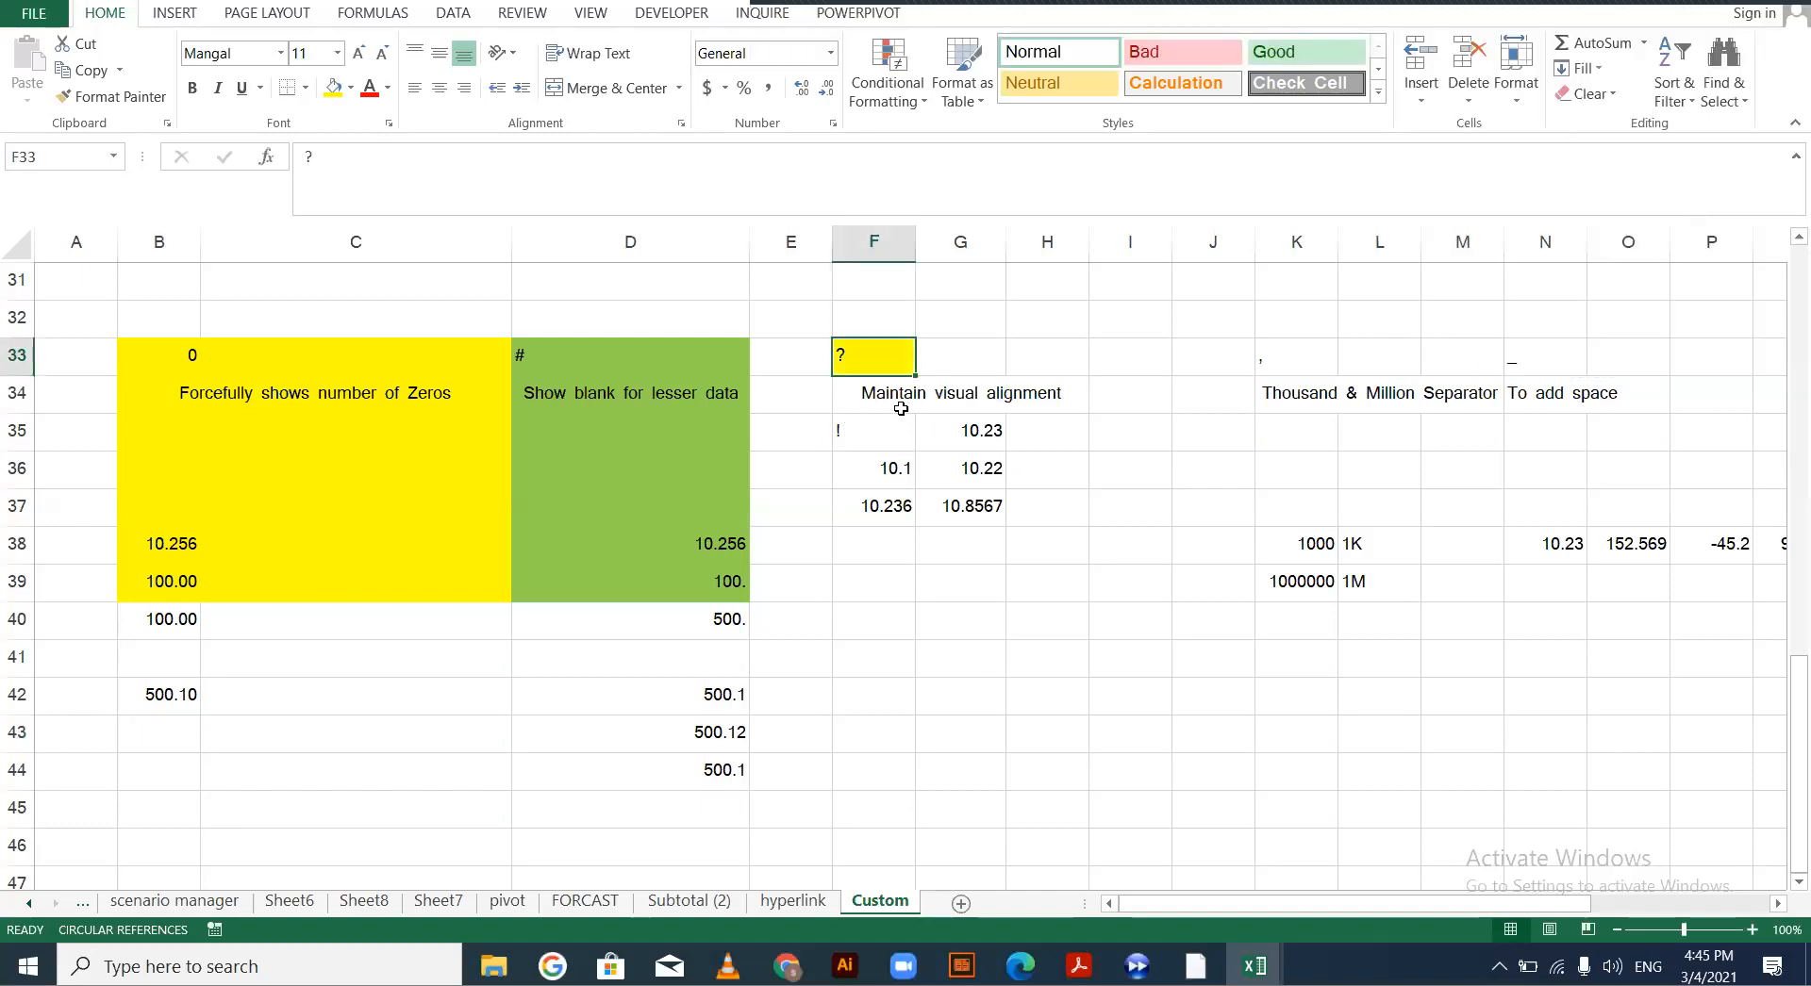
left_click(924, 398)
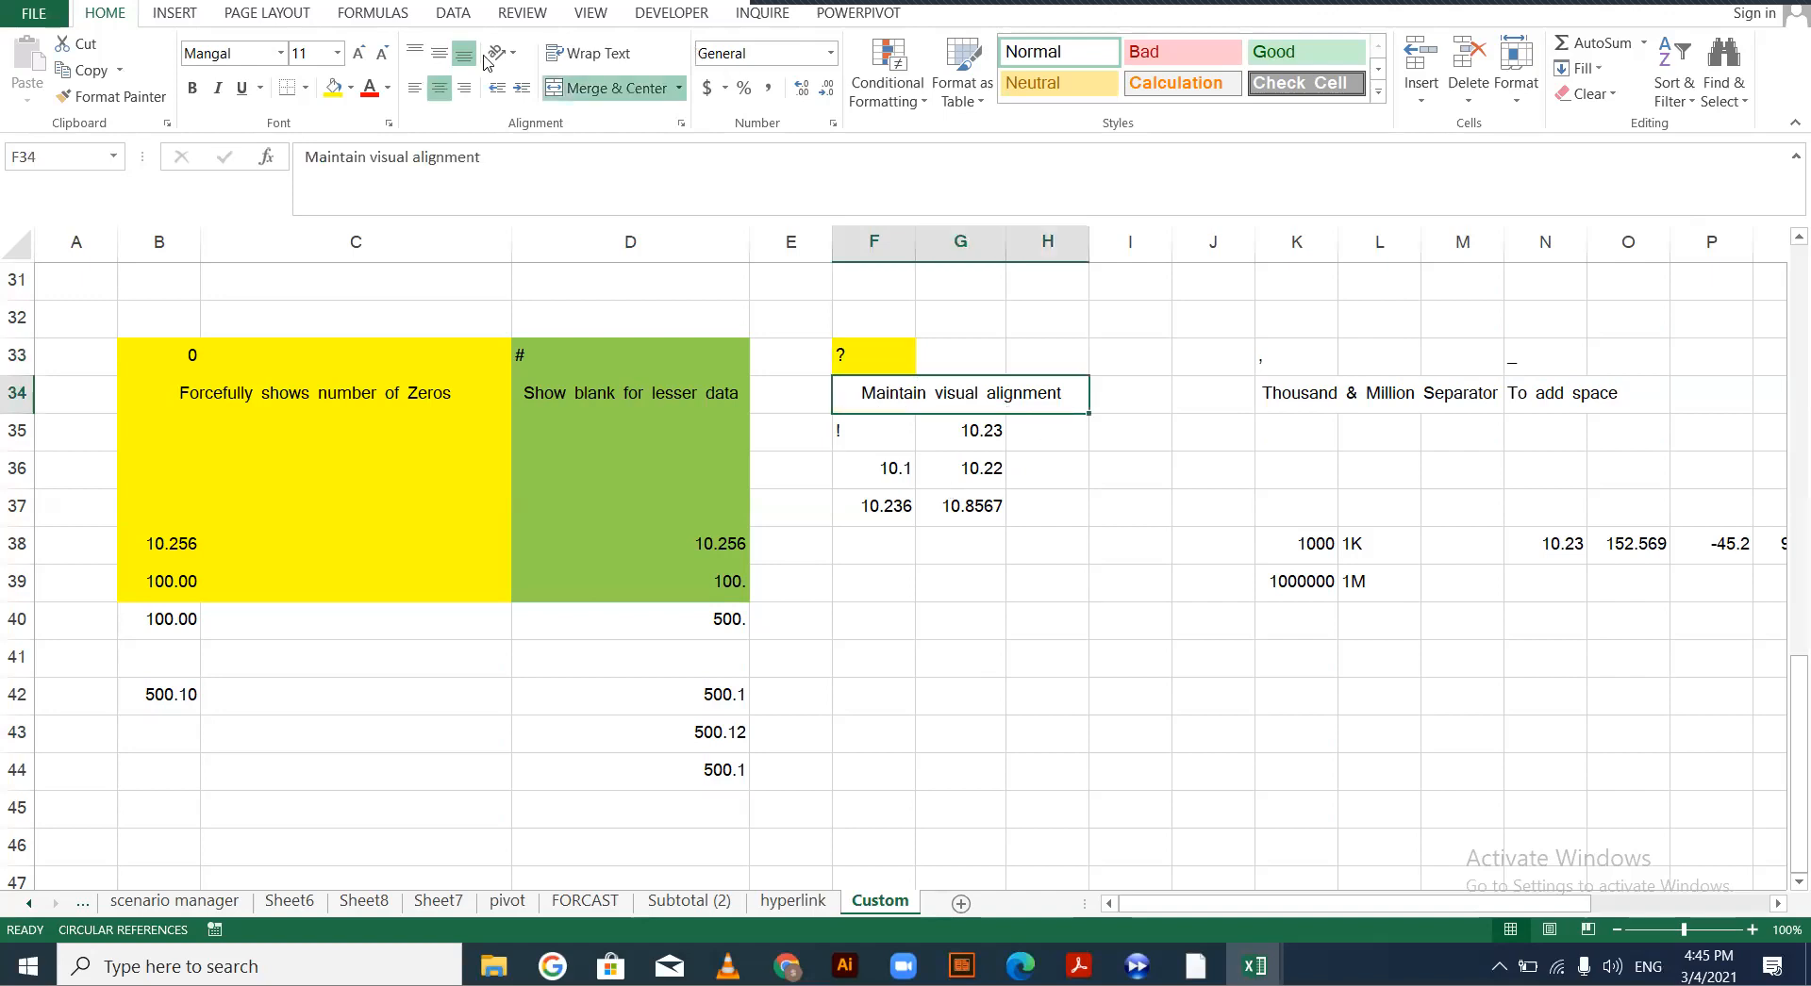
left_click(894, 472)
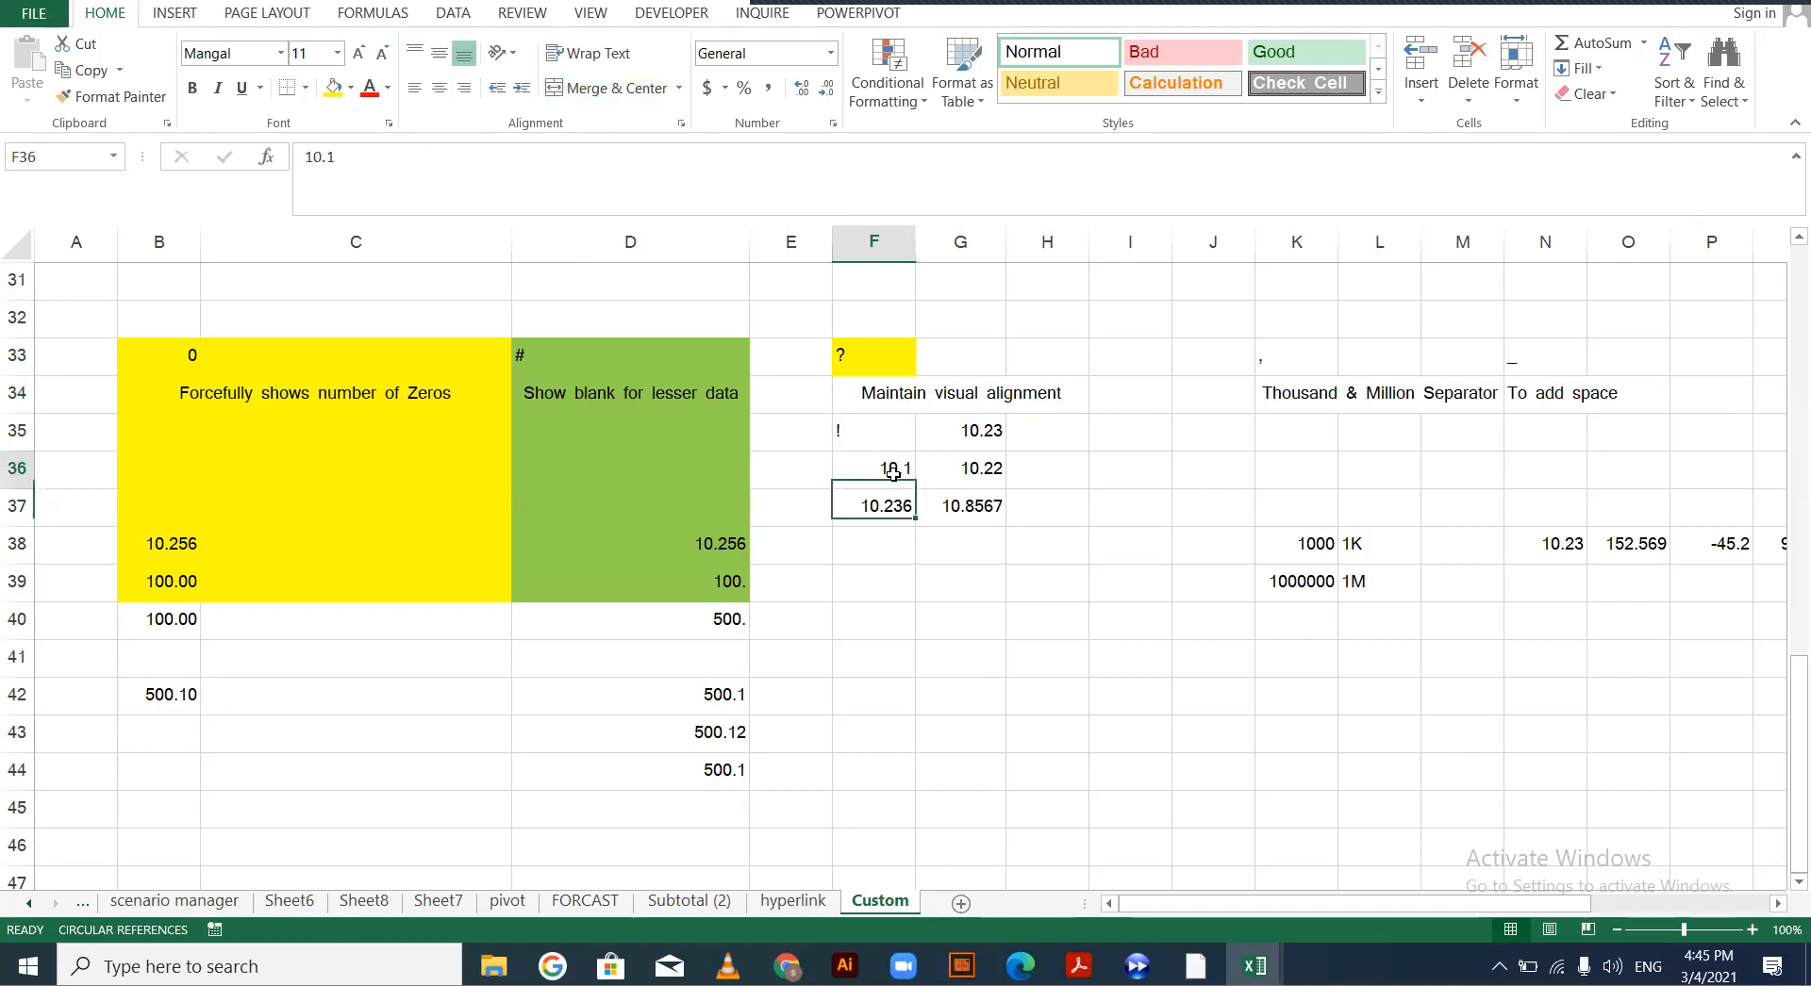
left_click(338, 87)
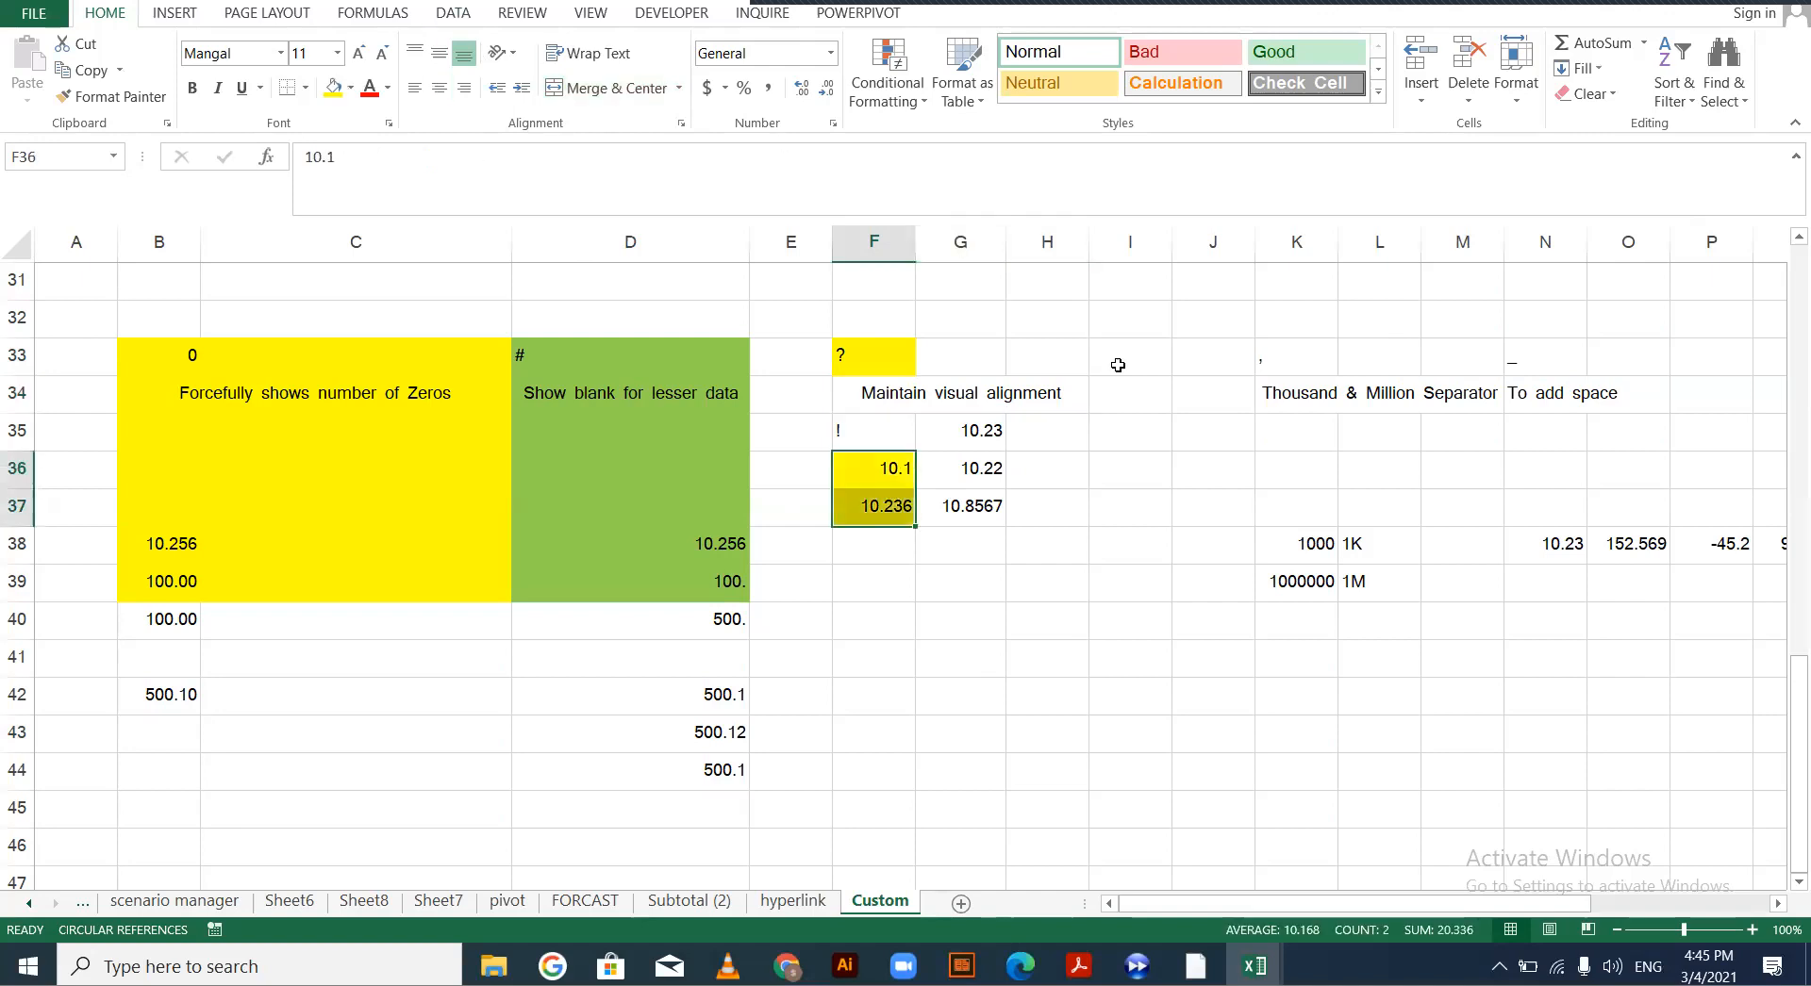
Apply the custom number format 0.?? to the sample numbers in cells F36:F37
left_click(1753, 930)
scroll(1132, 538, "up", 1)
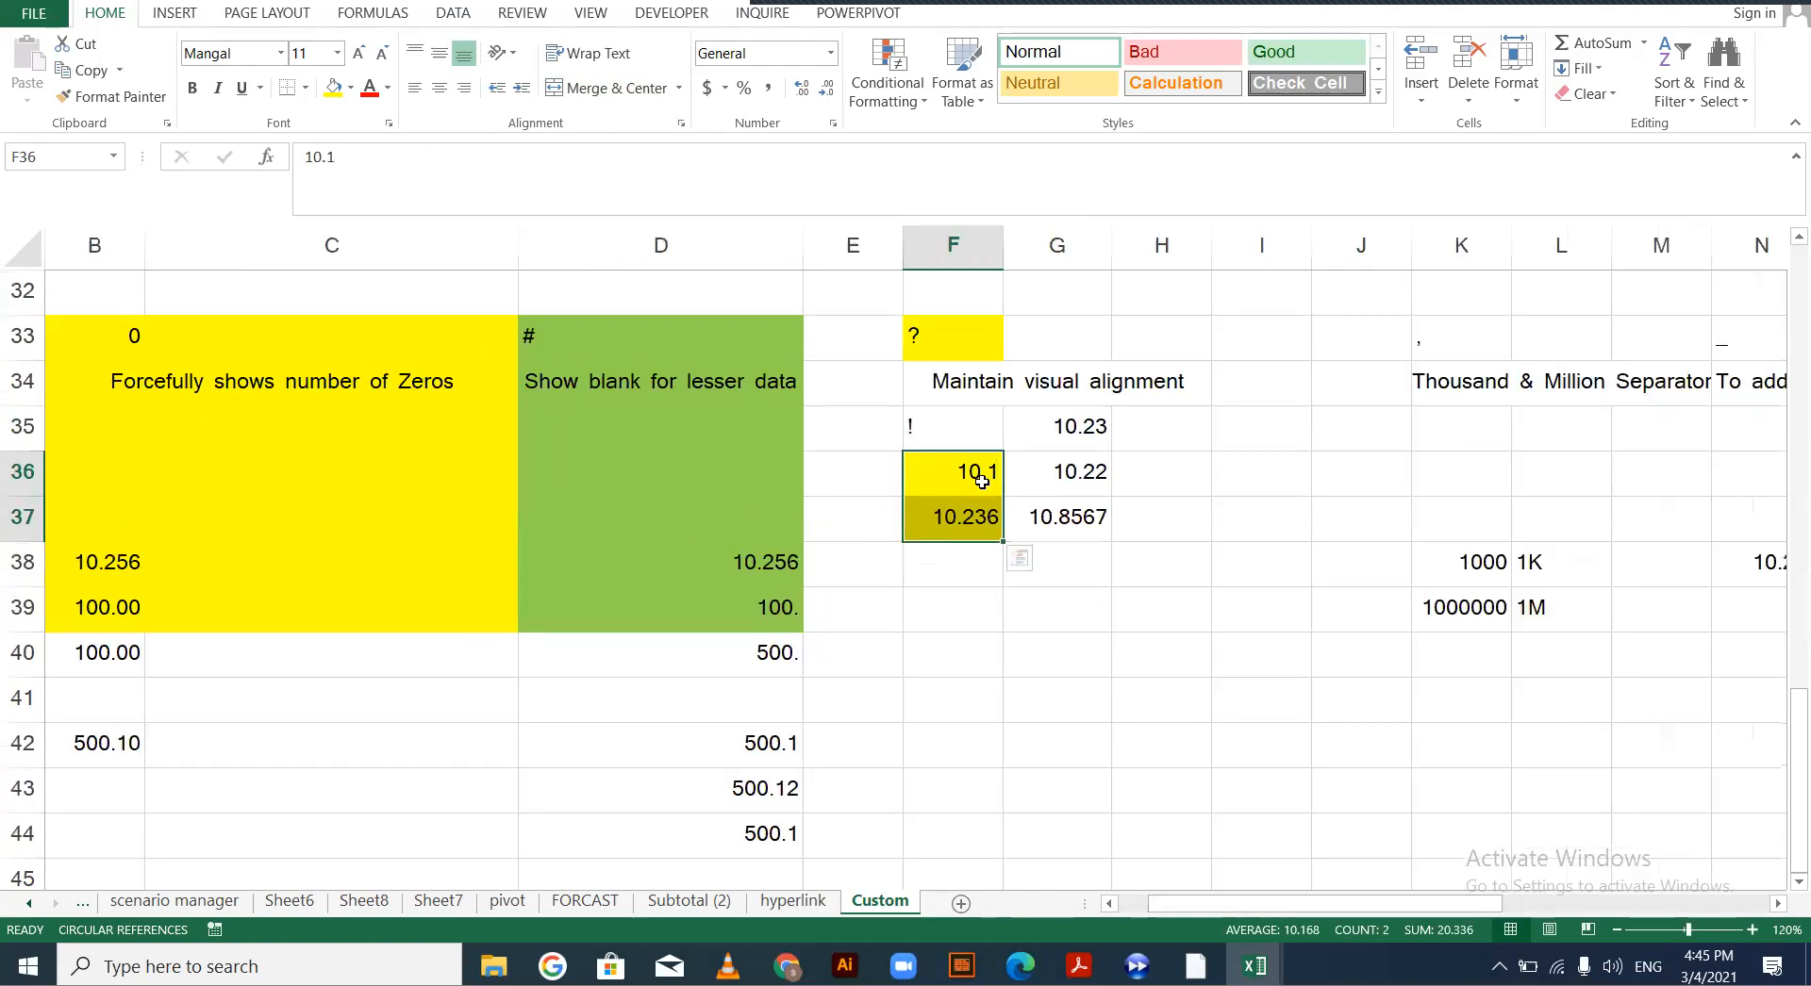
key("shift+Up")
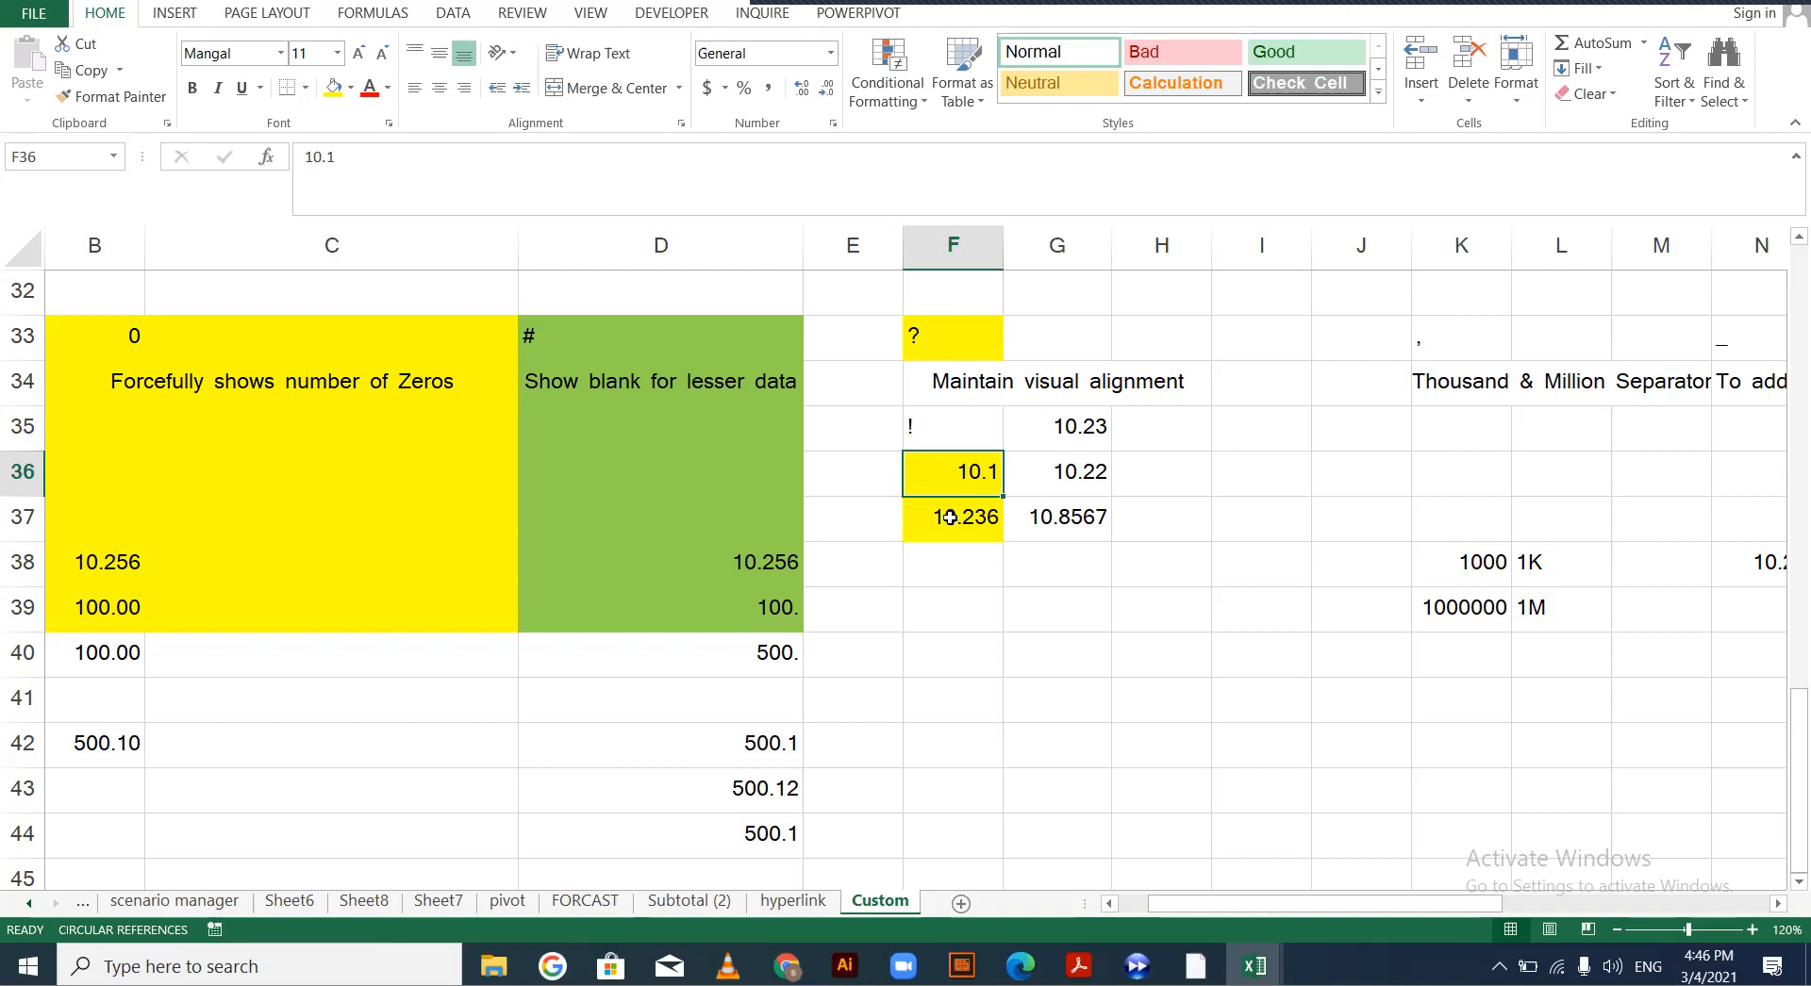
left_click_drag(940, 461, 931, 525)
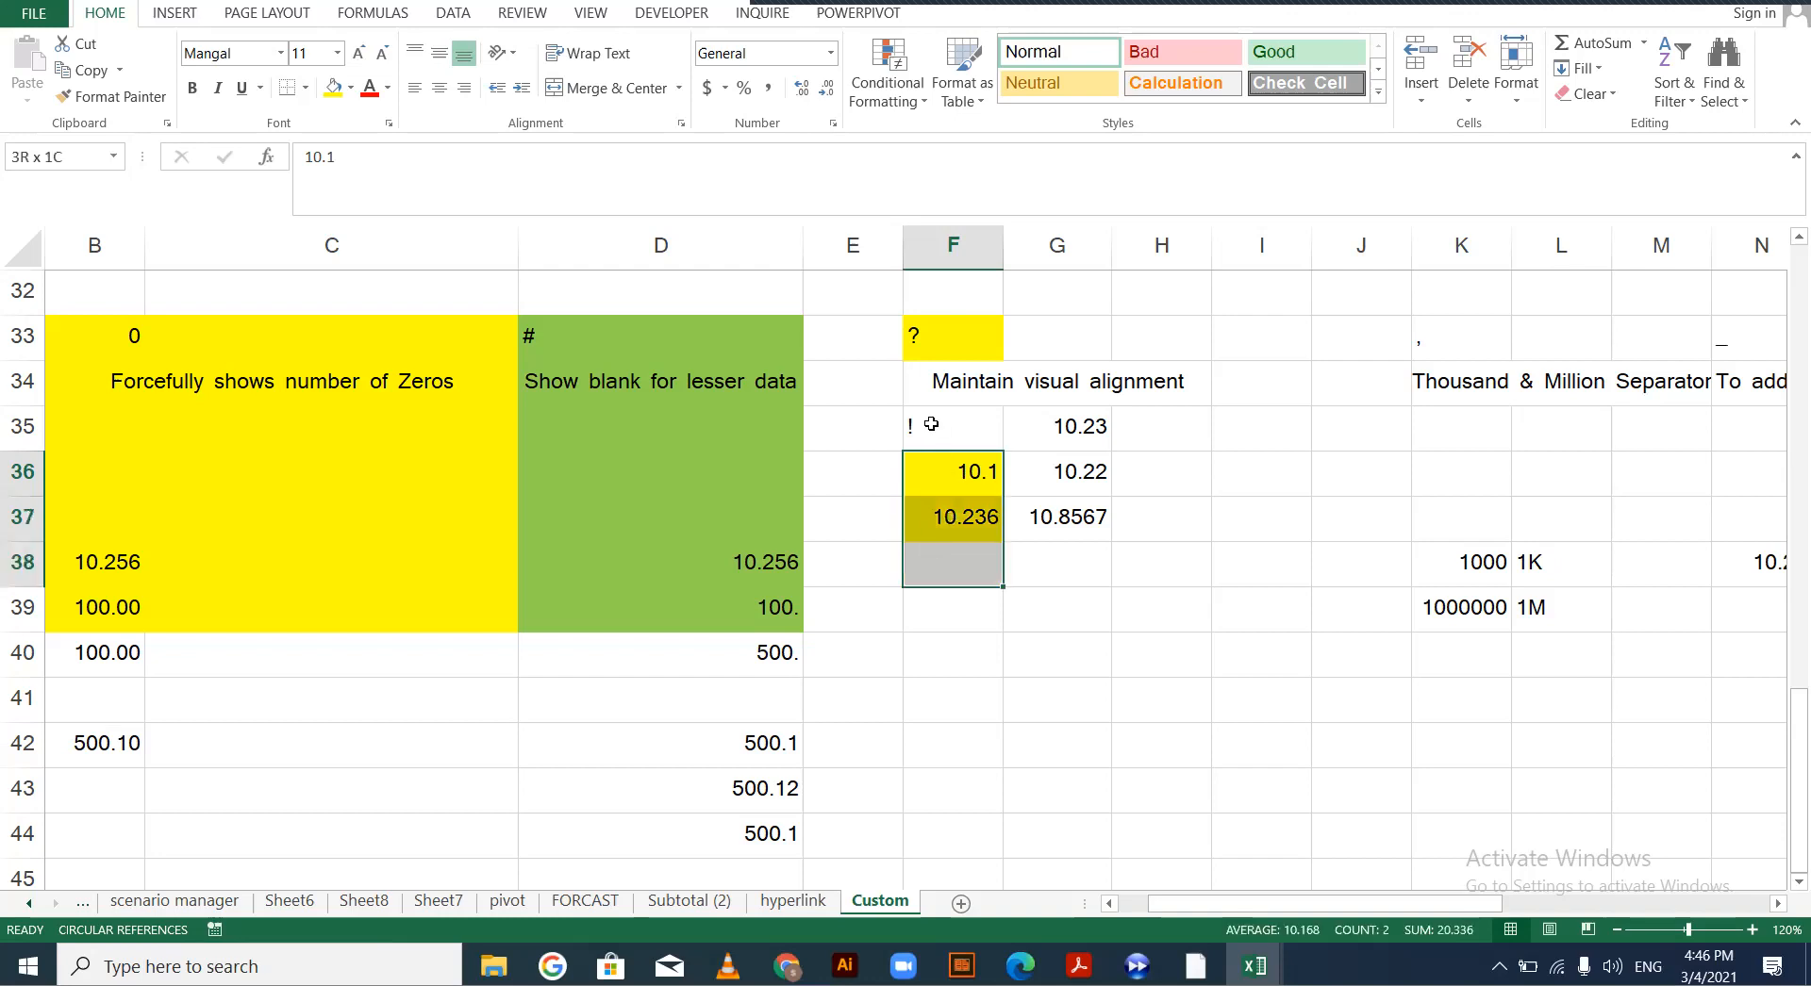
left_click(830, 54)
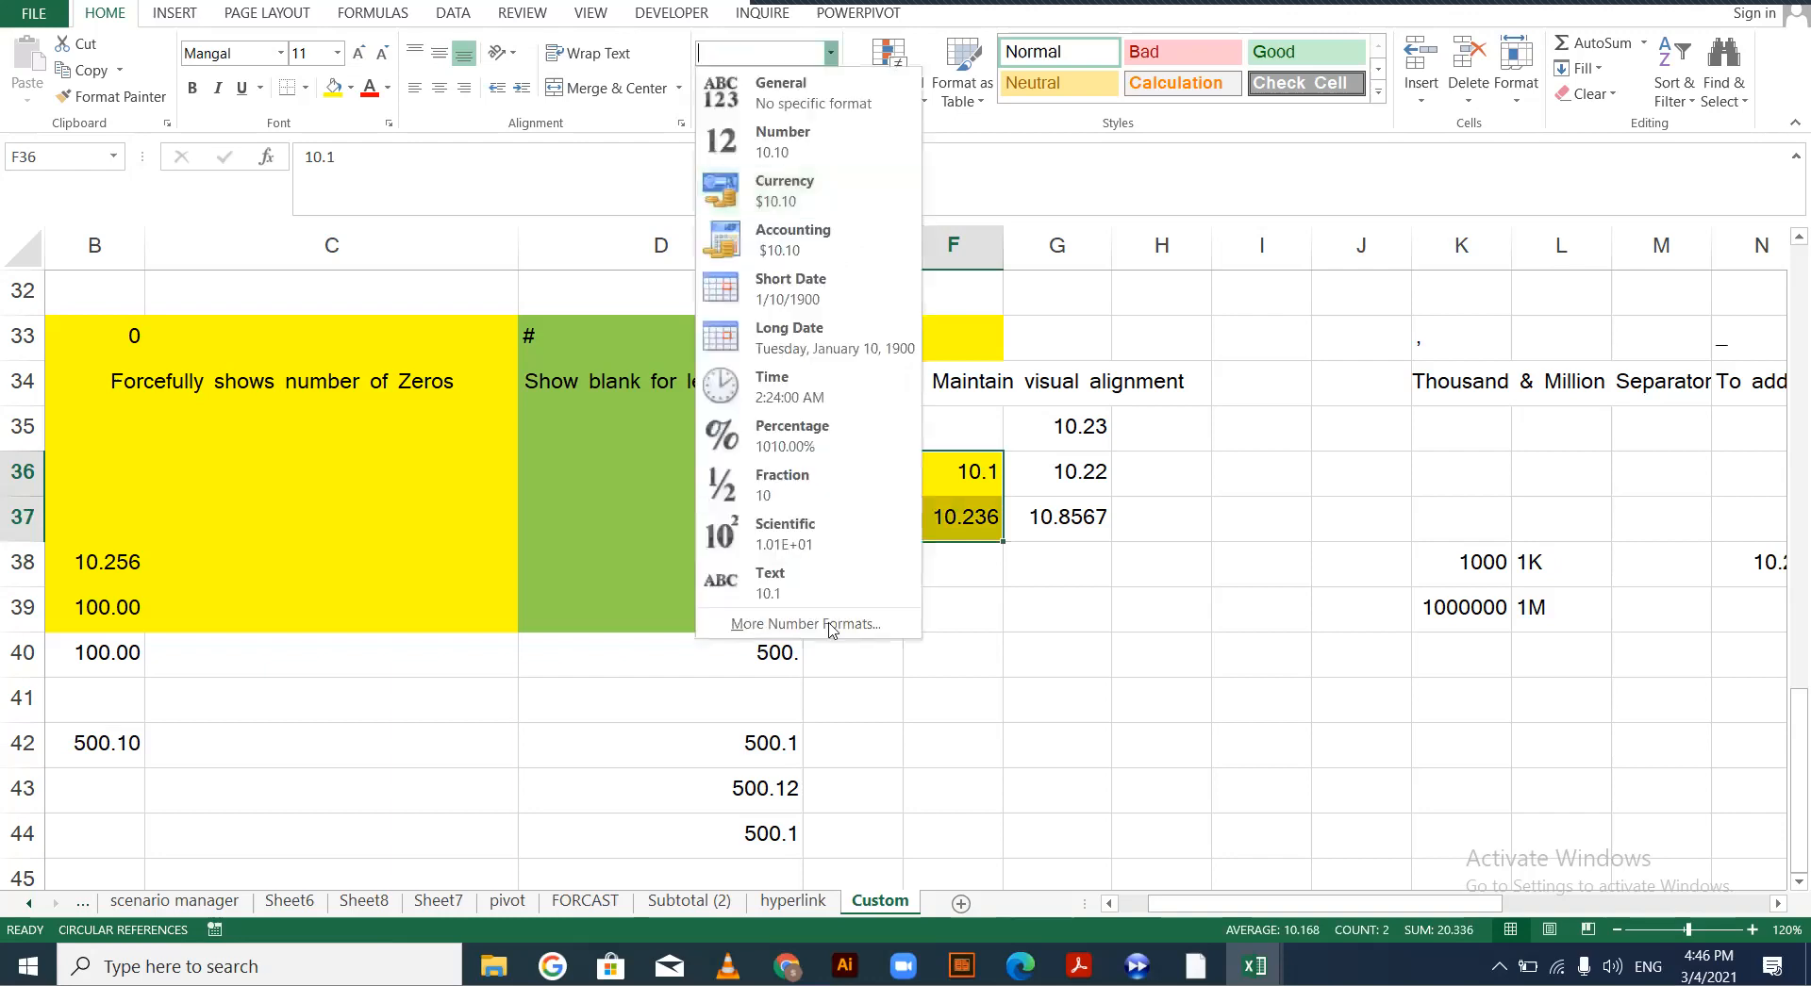
left_click(829, 625)
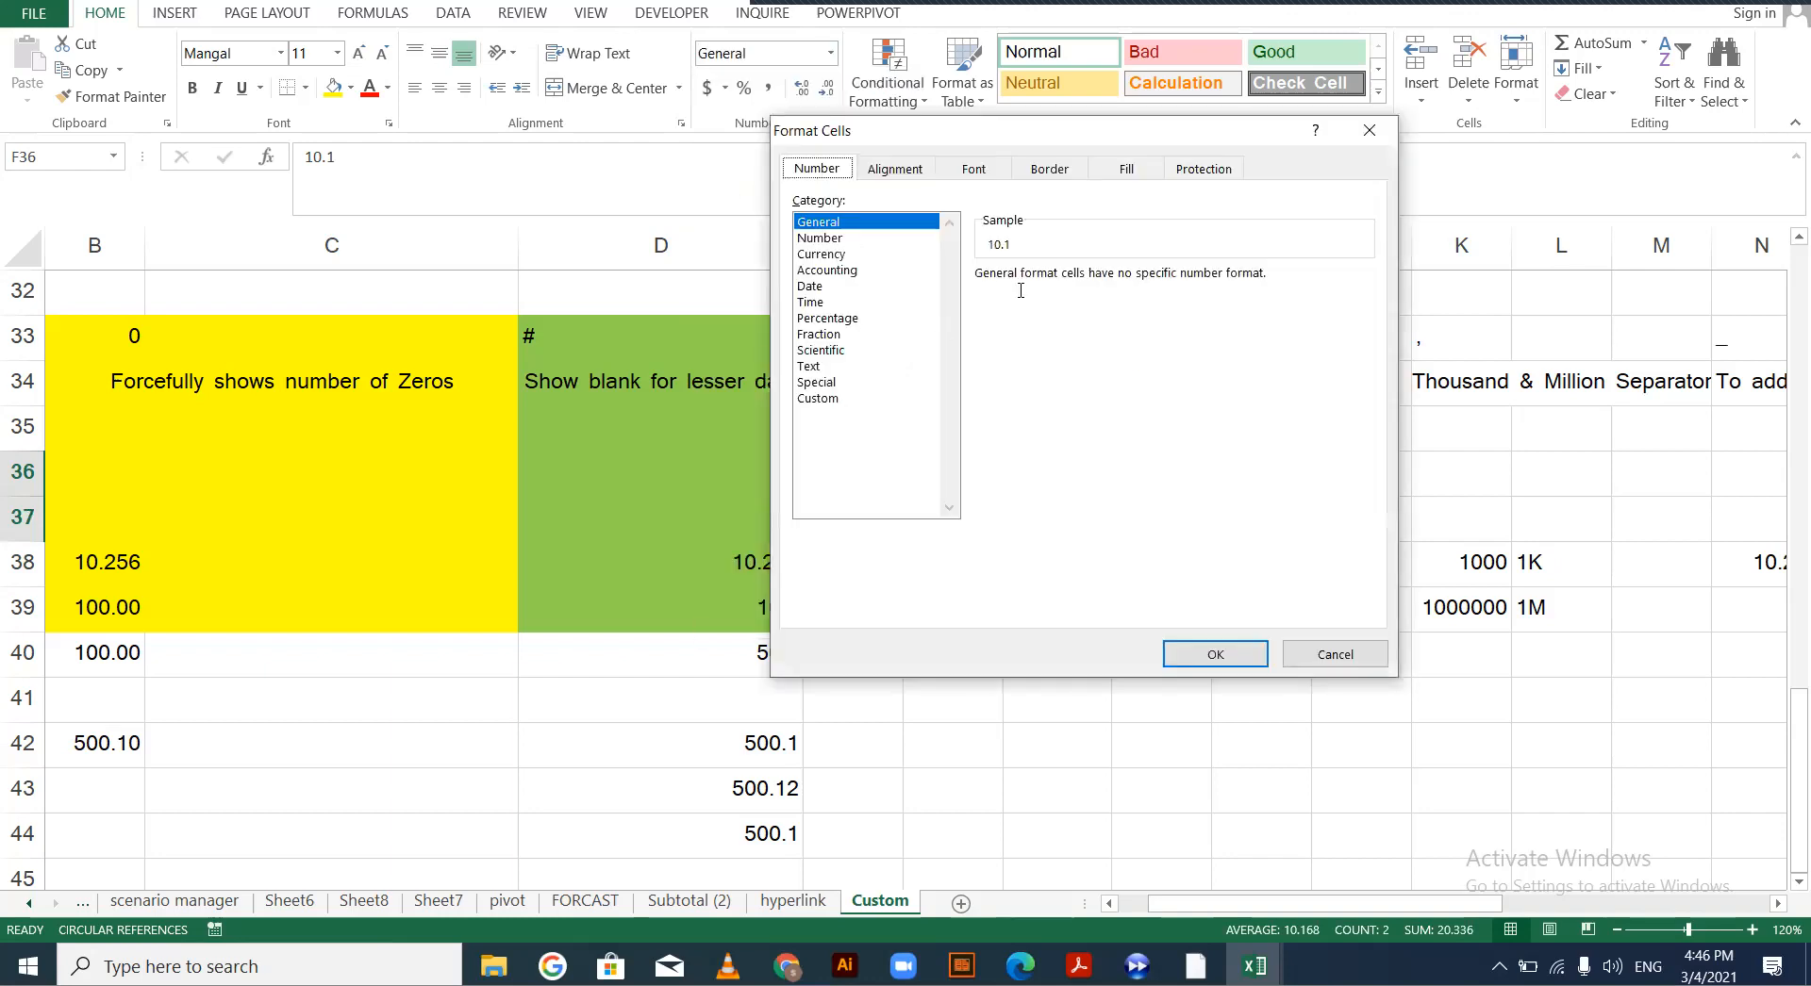
left_click(846, 399)
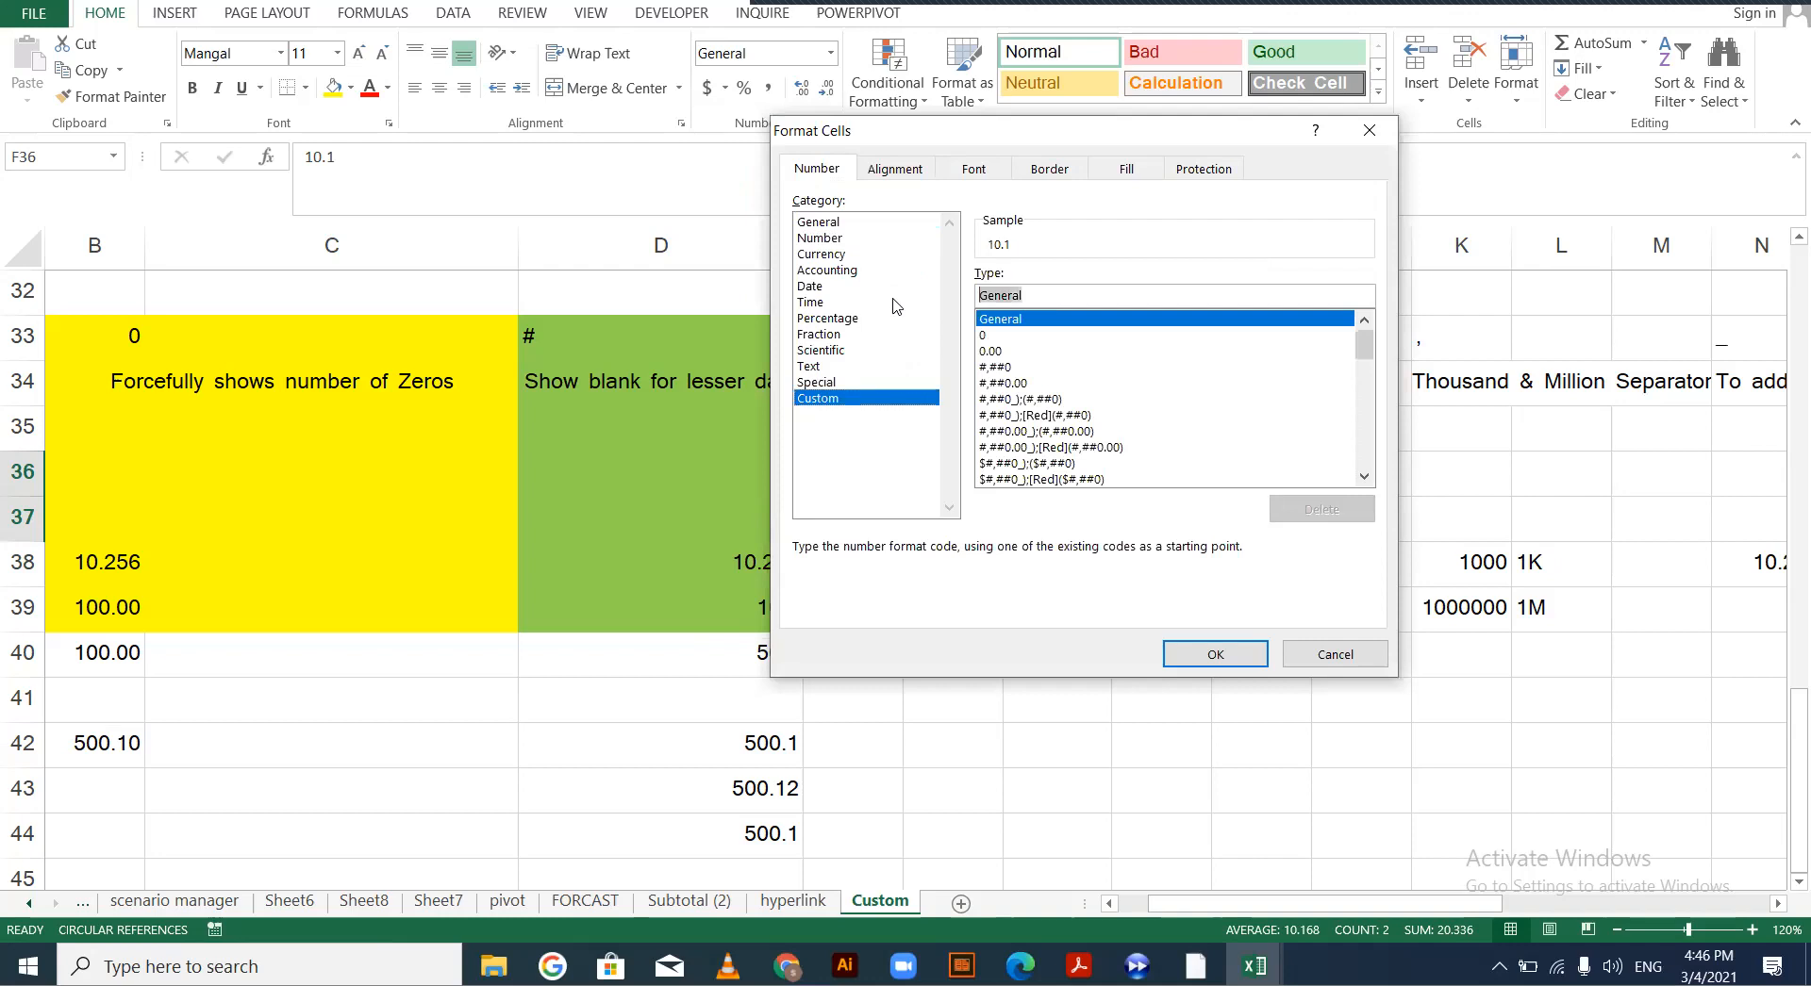
key("BackSpace")
type("0.")
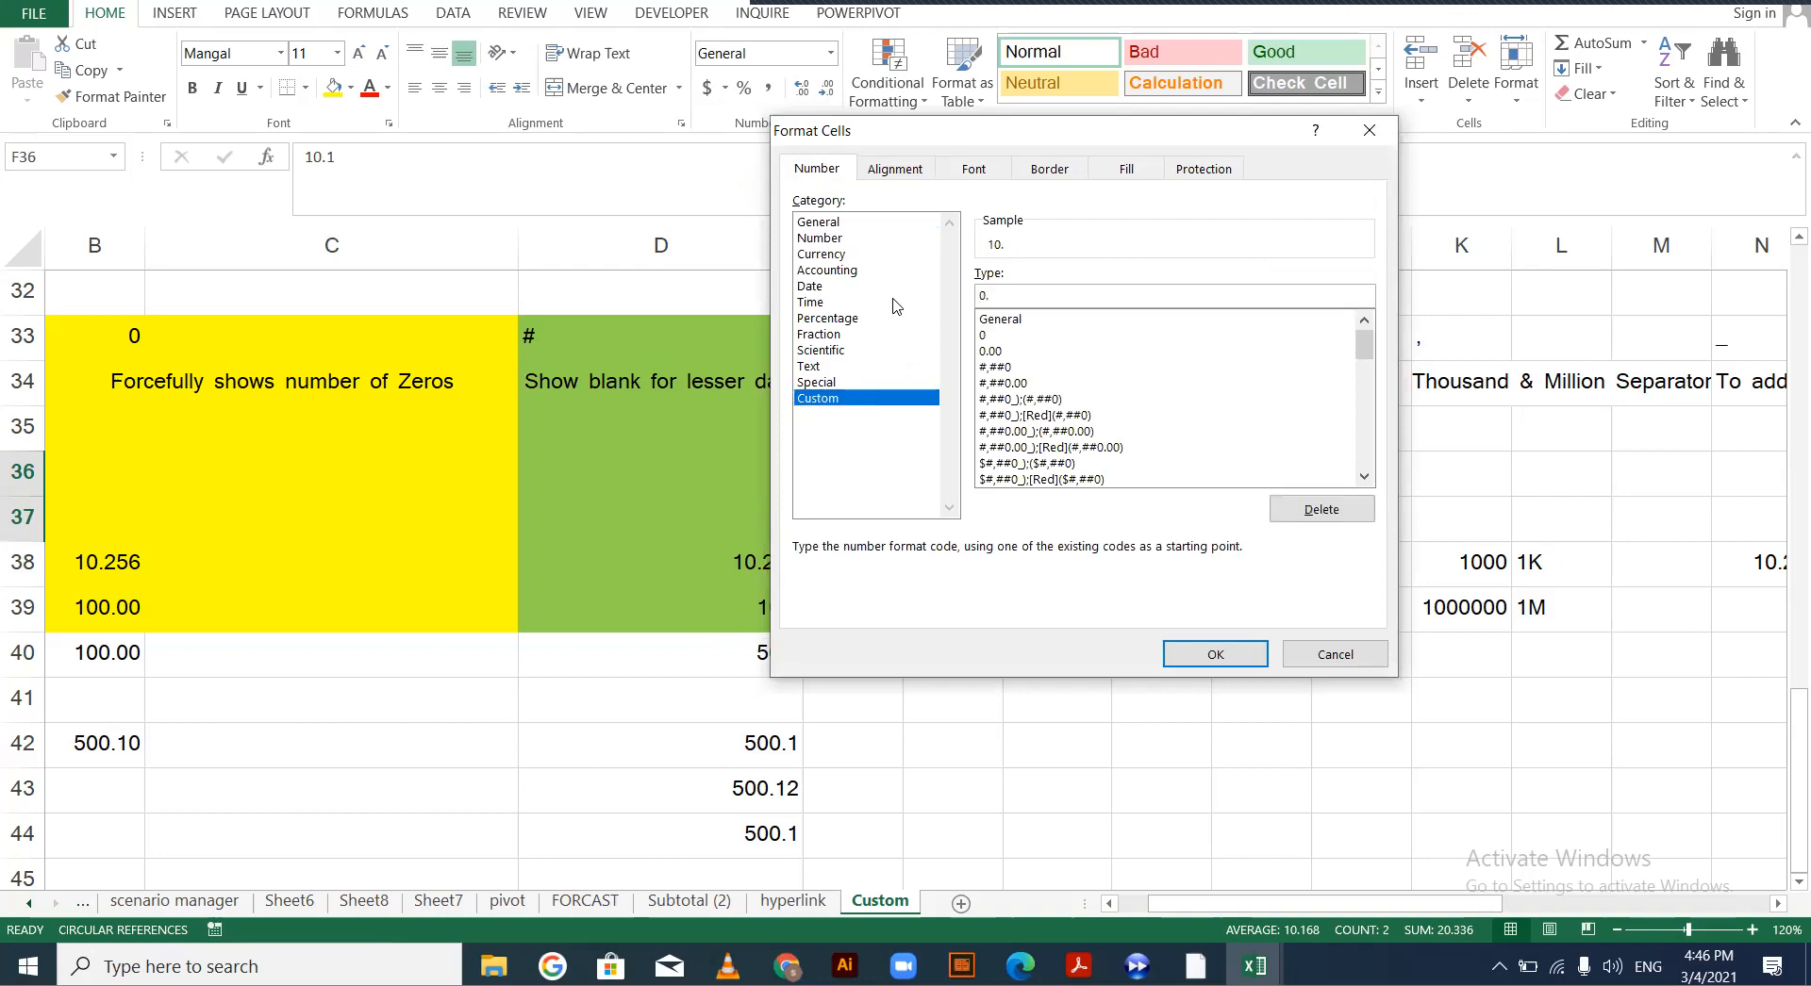
type("??")
key("Return")
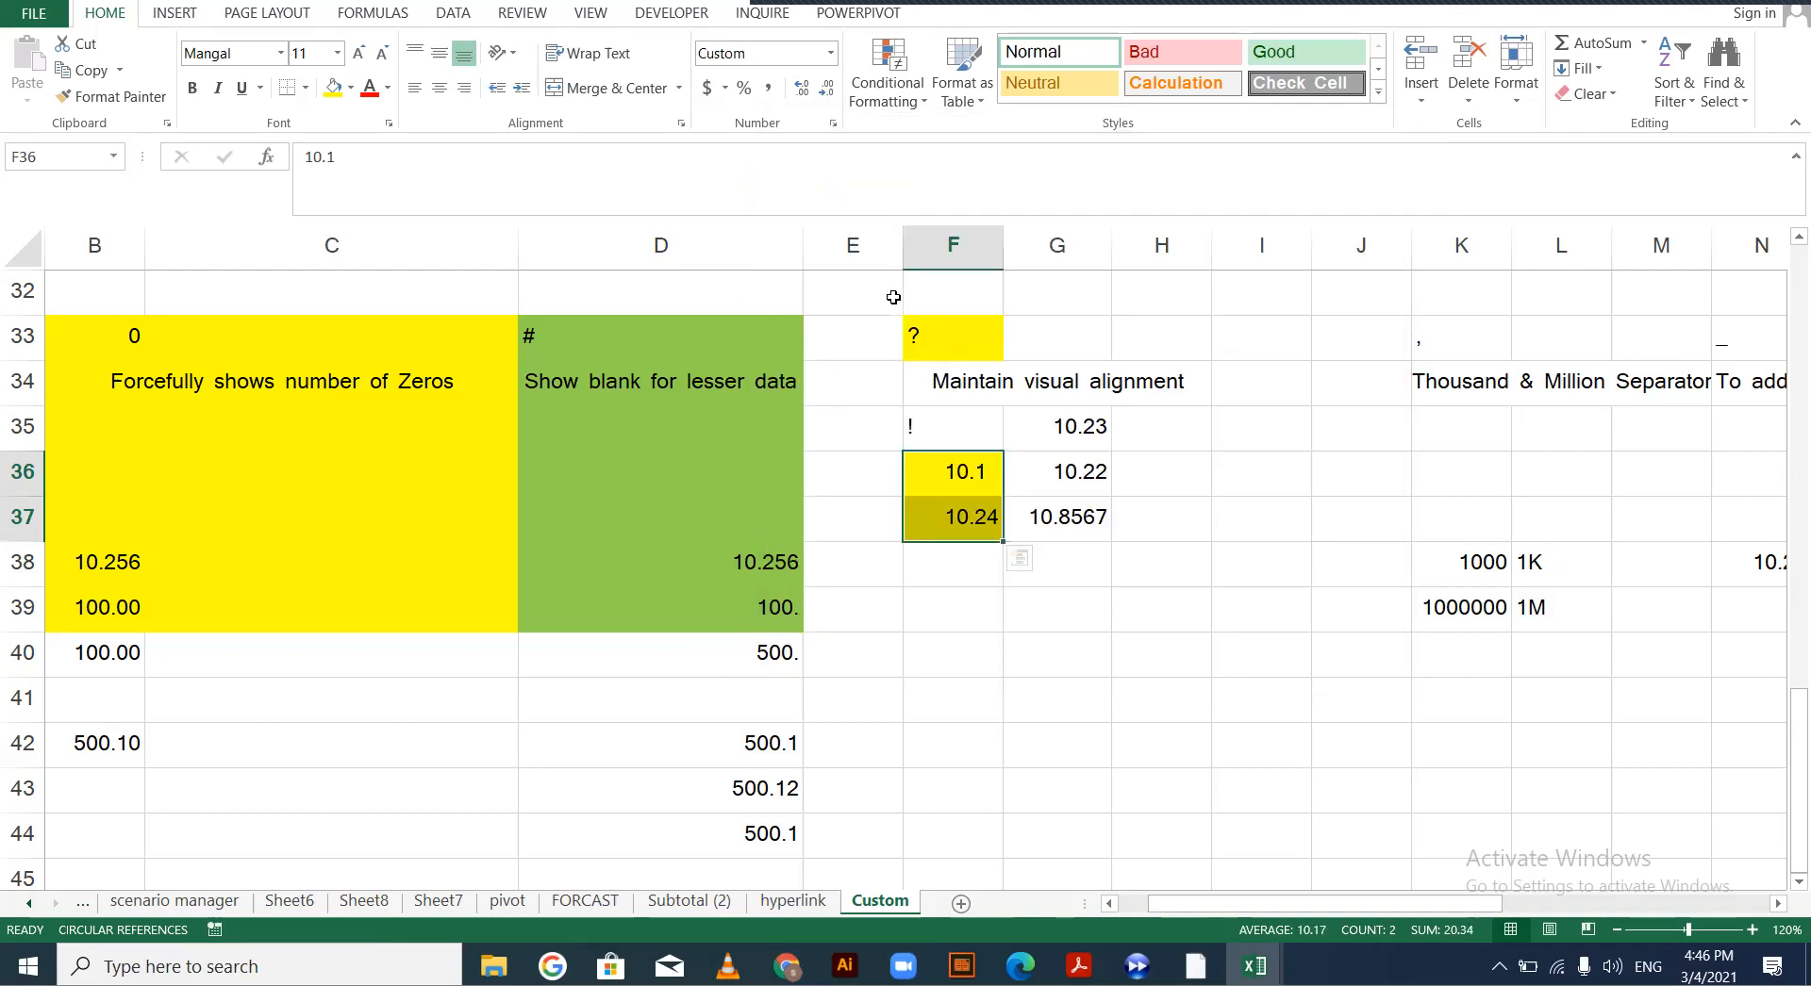
Inspect the stored value of cell F37 against its formatted display and the neighbouring unformatted number in G36
left_click(1026, 472)
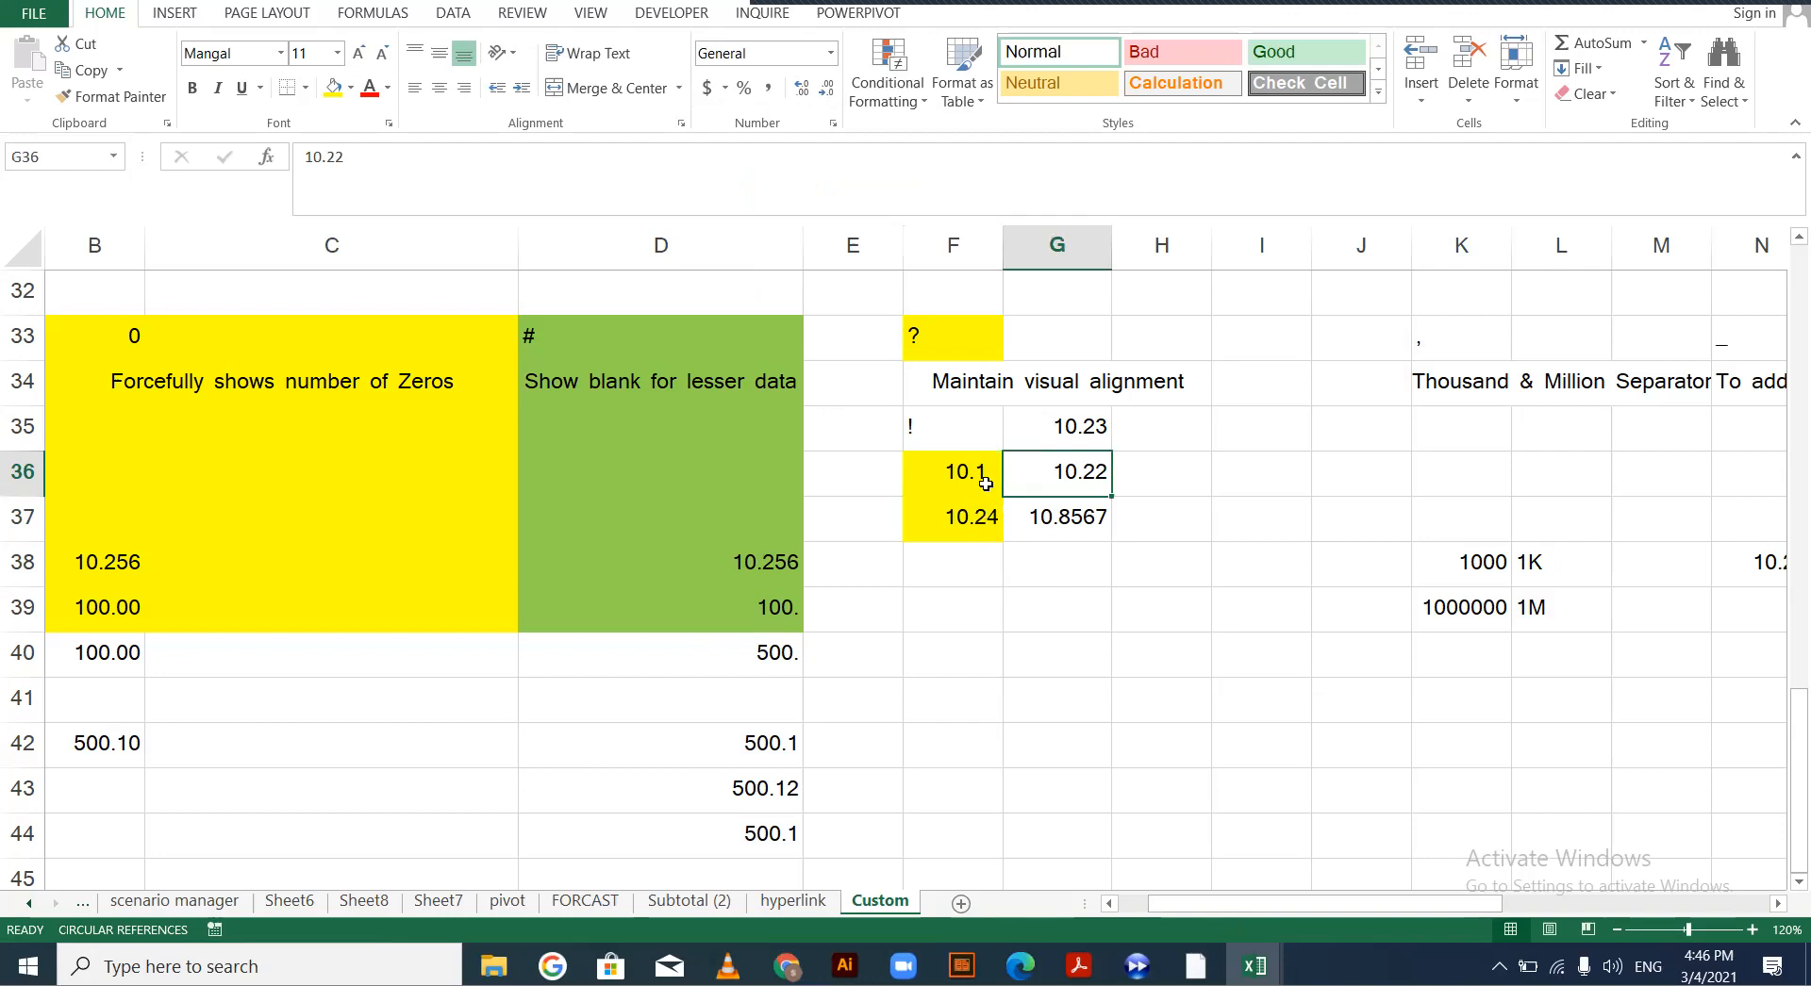
left_click(986, 524)
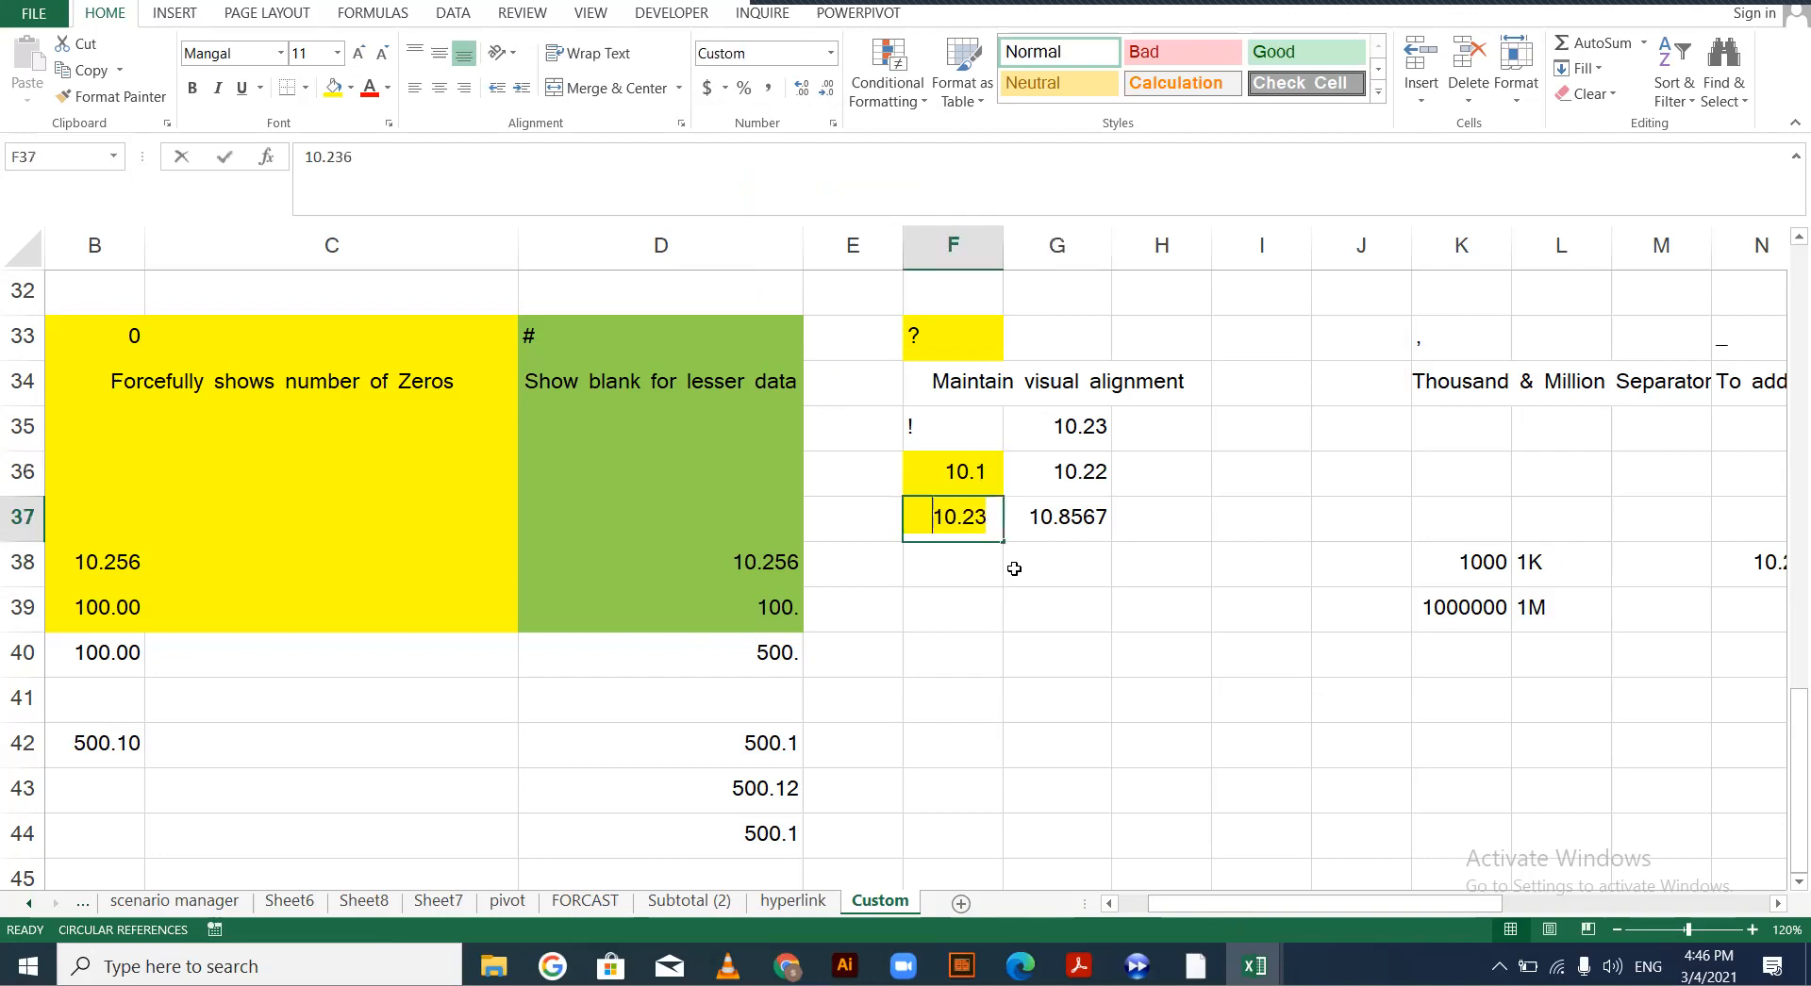
left_click(1014, 569)
left_click(985, 521)
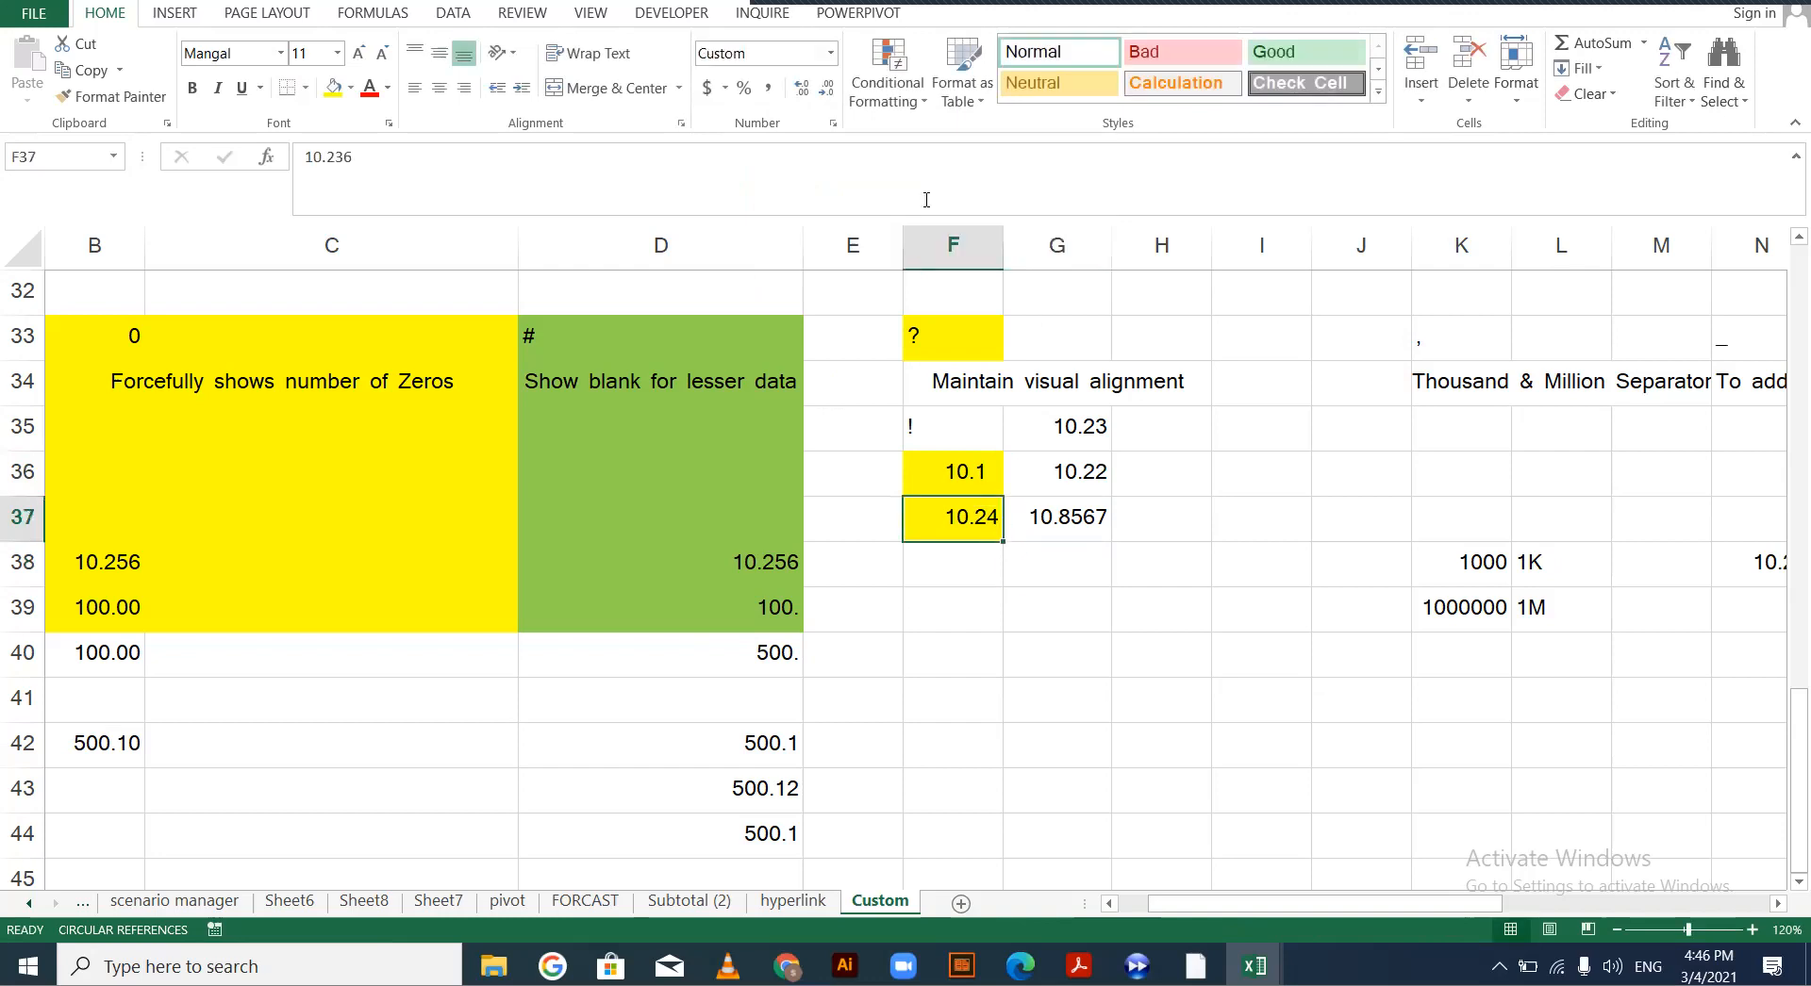
left_click(829, 52)
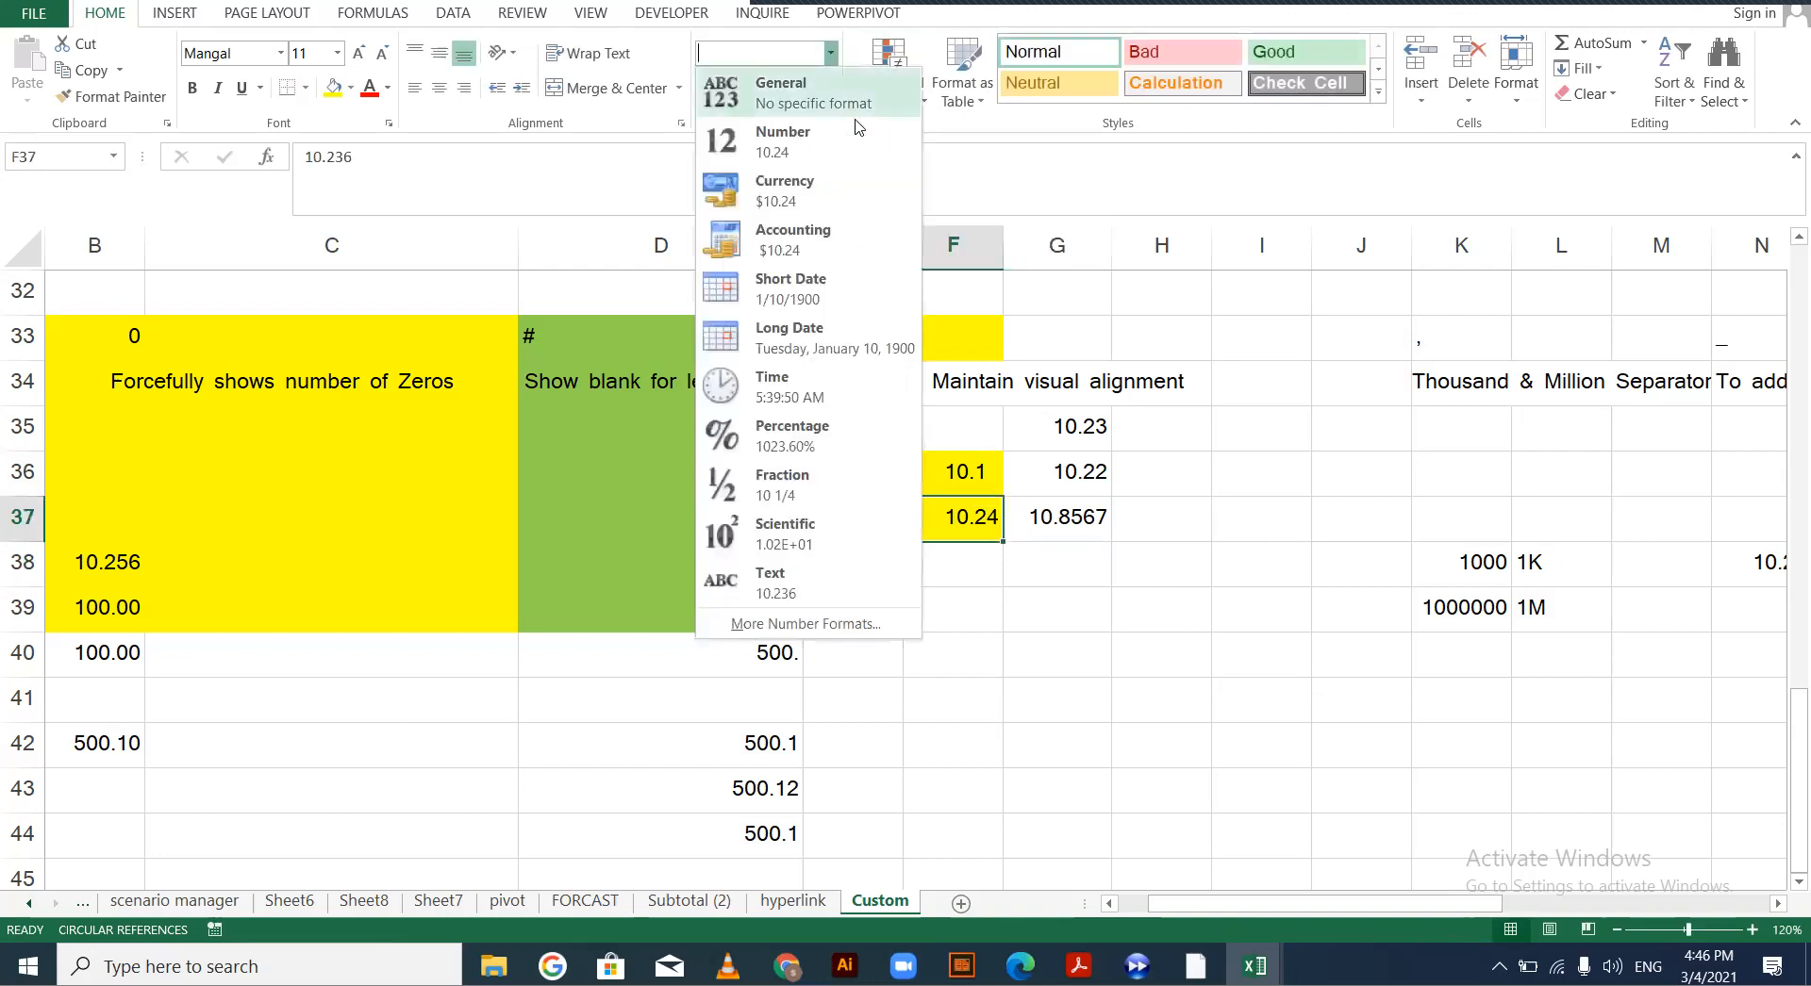
left_click(1097, 367)
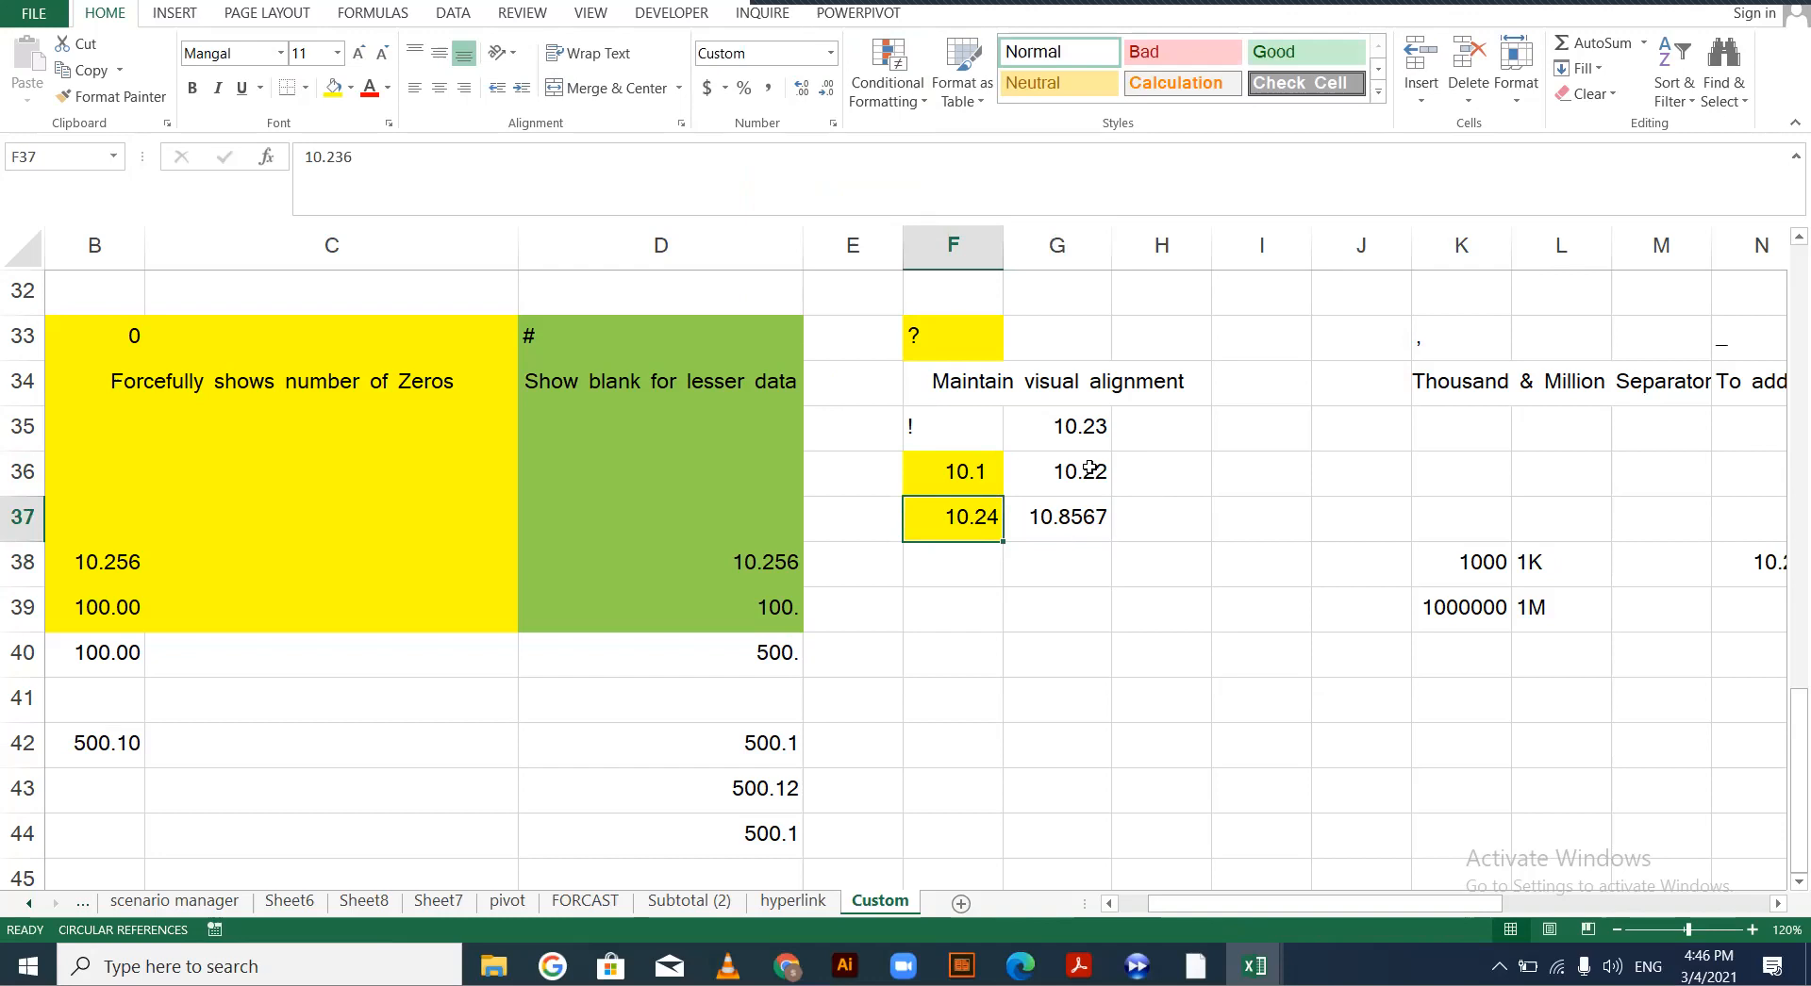
left_click(1090, 469)
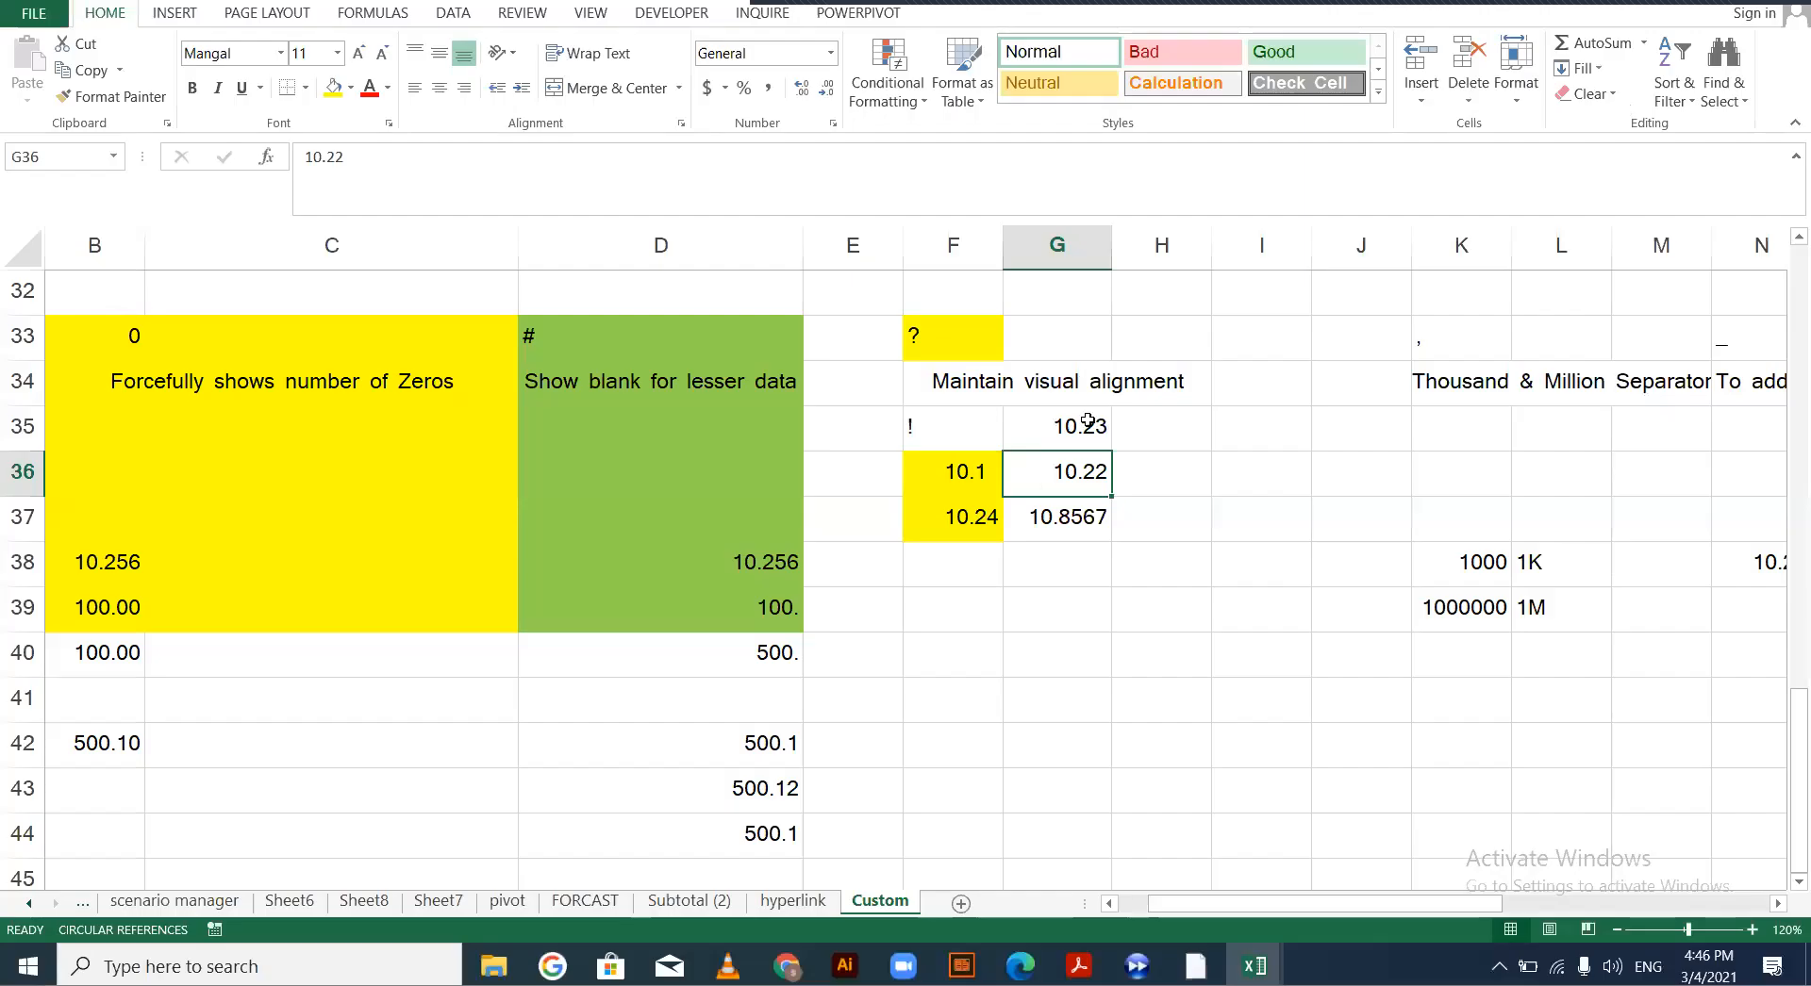
Extend the custom number format of cell F37 to 0.????? for more decimal placeholders
left_click(940, 514)
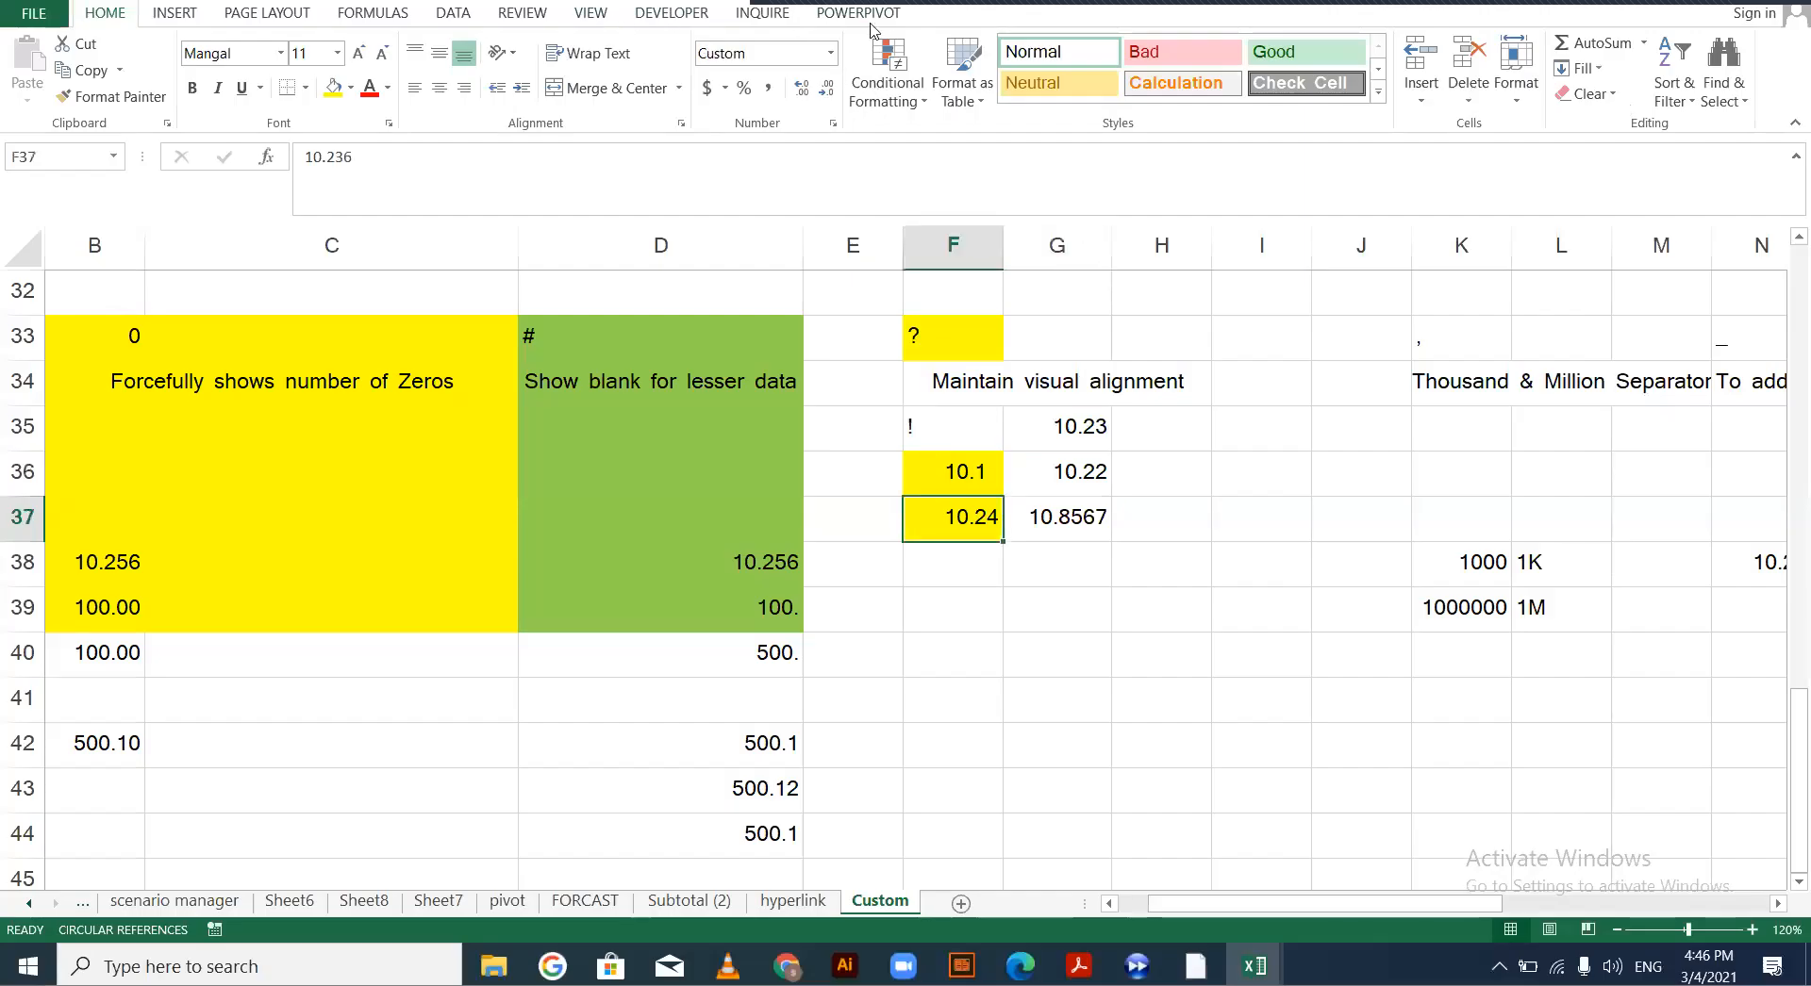
left_click(830, 54)
left_click(852, 509)
key("ctrl+1")
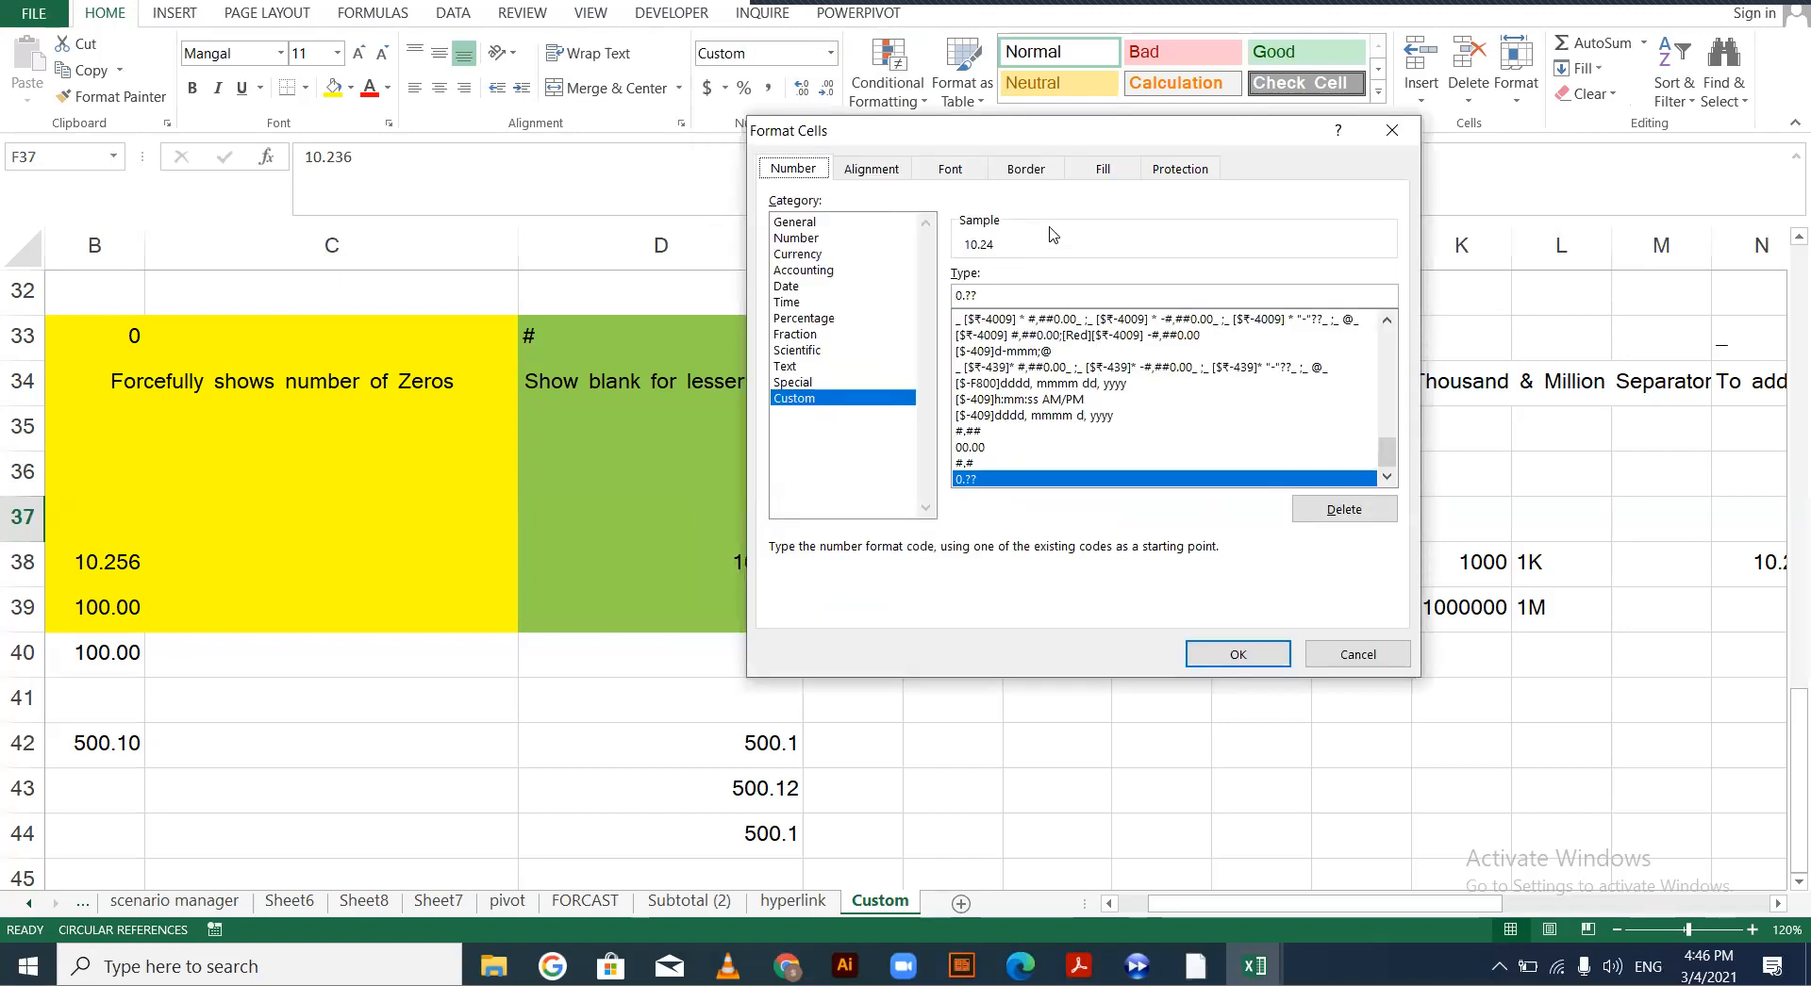
left_click(986, 300)
type("???")
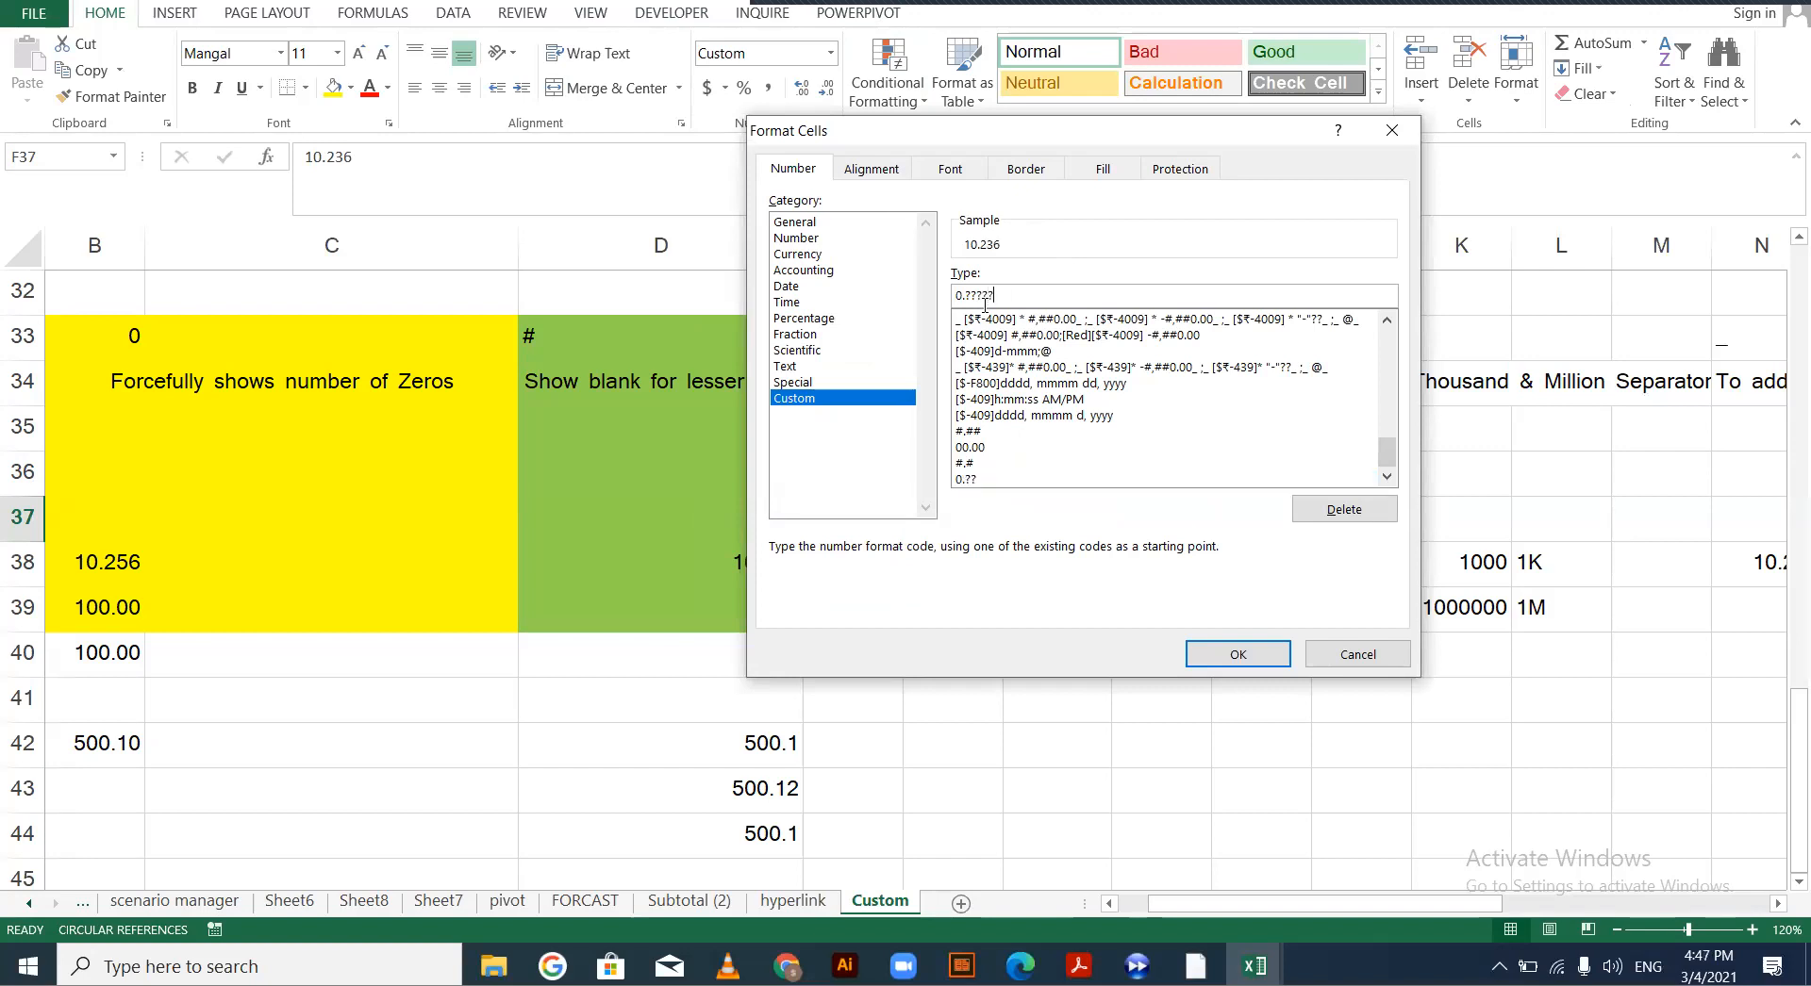
key("Return")
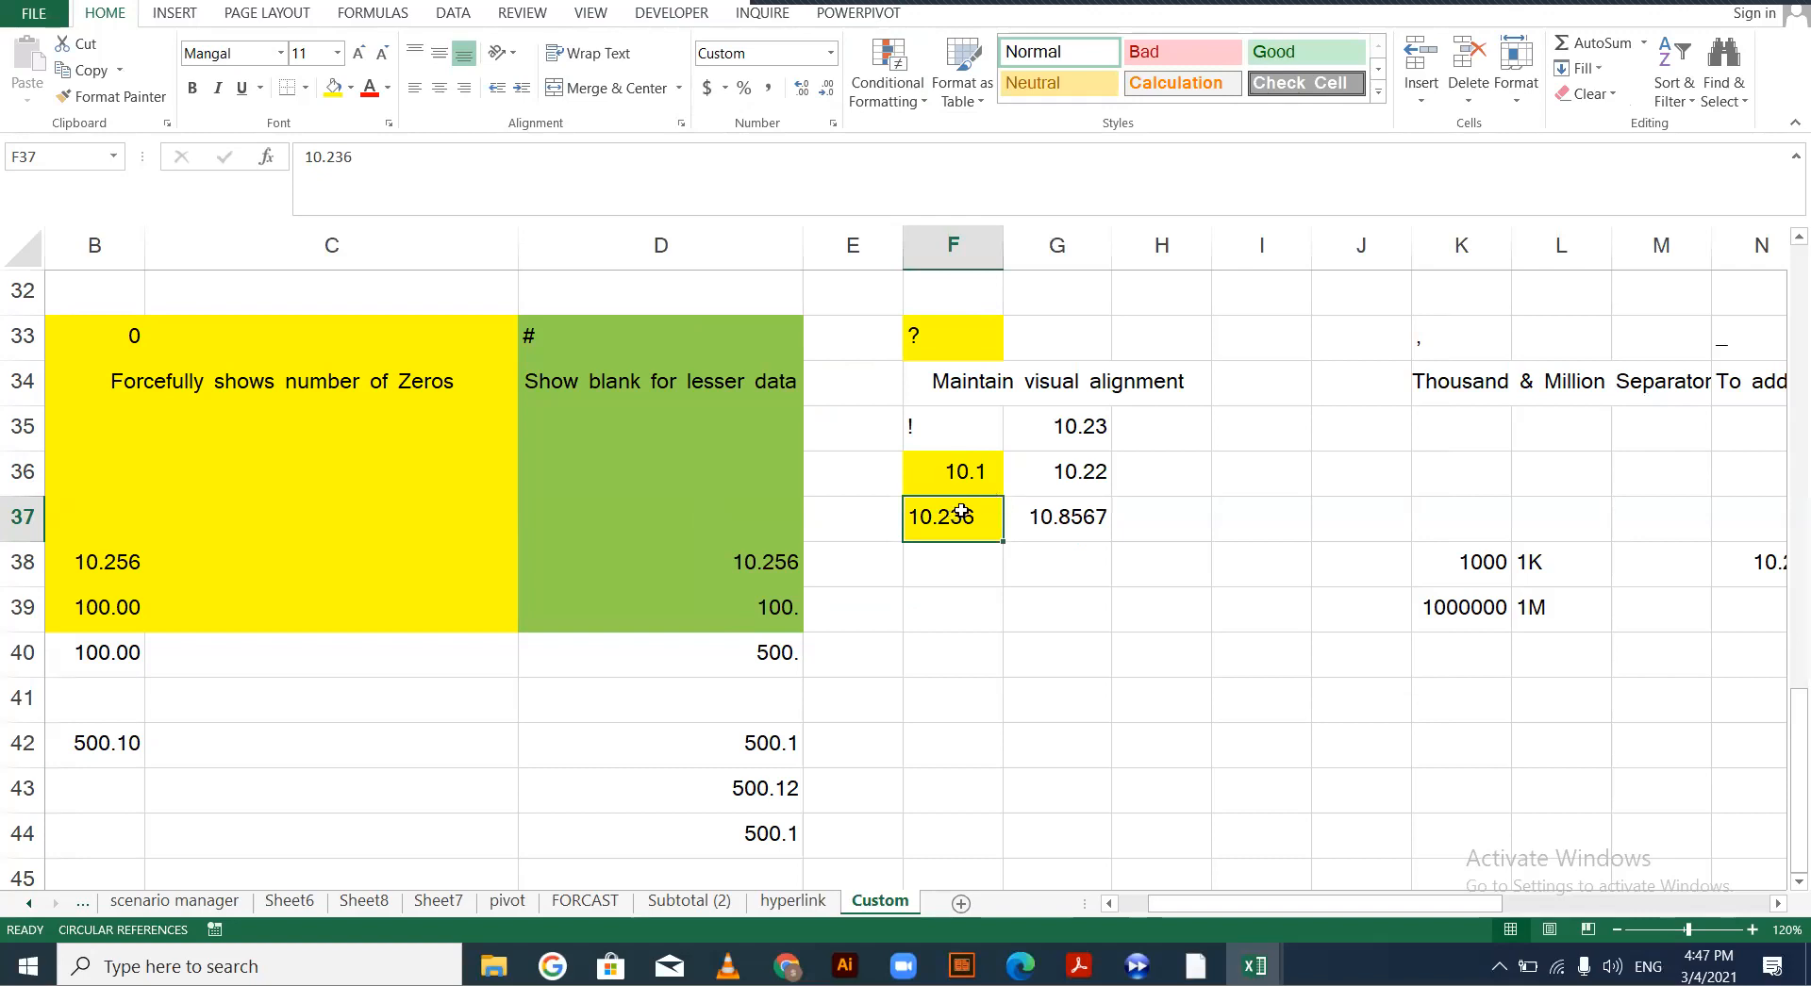
Copy only the formatting of cell F37 onto cell F36
key("ctrl+c")
left_click(948, 464)
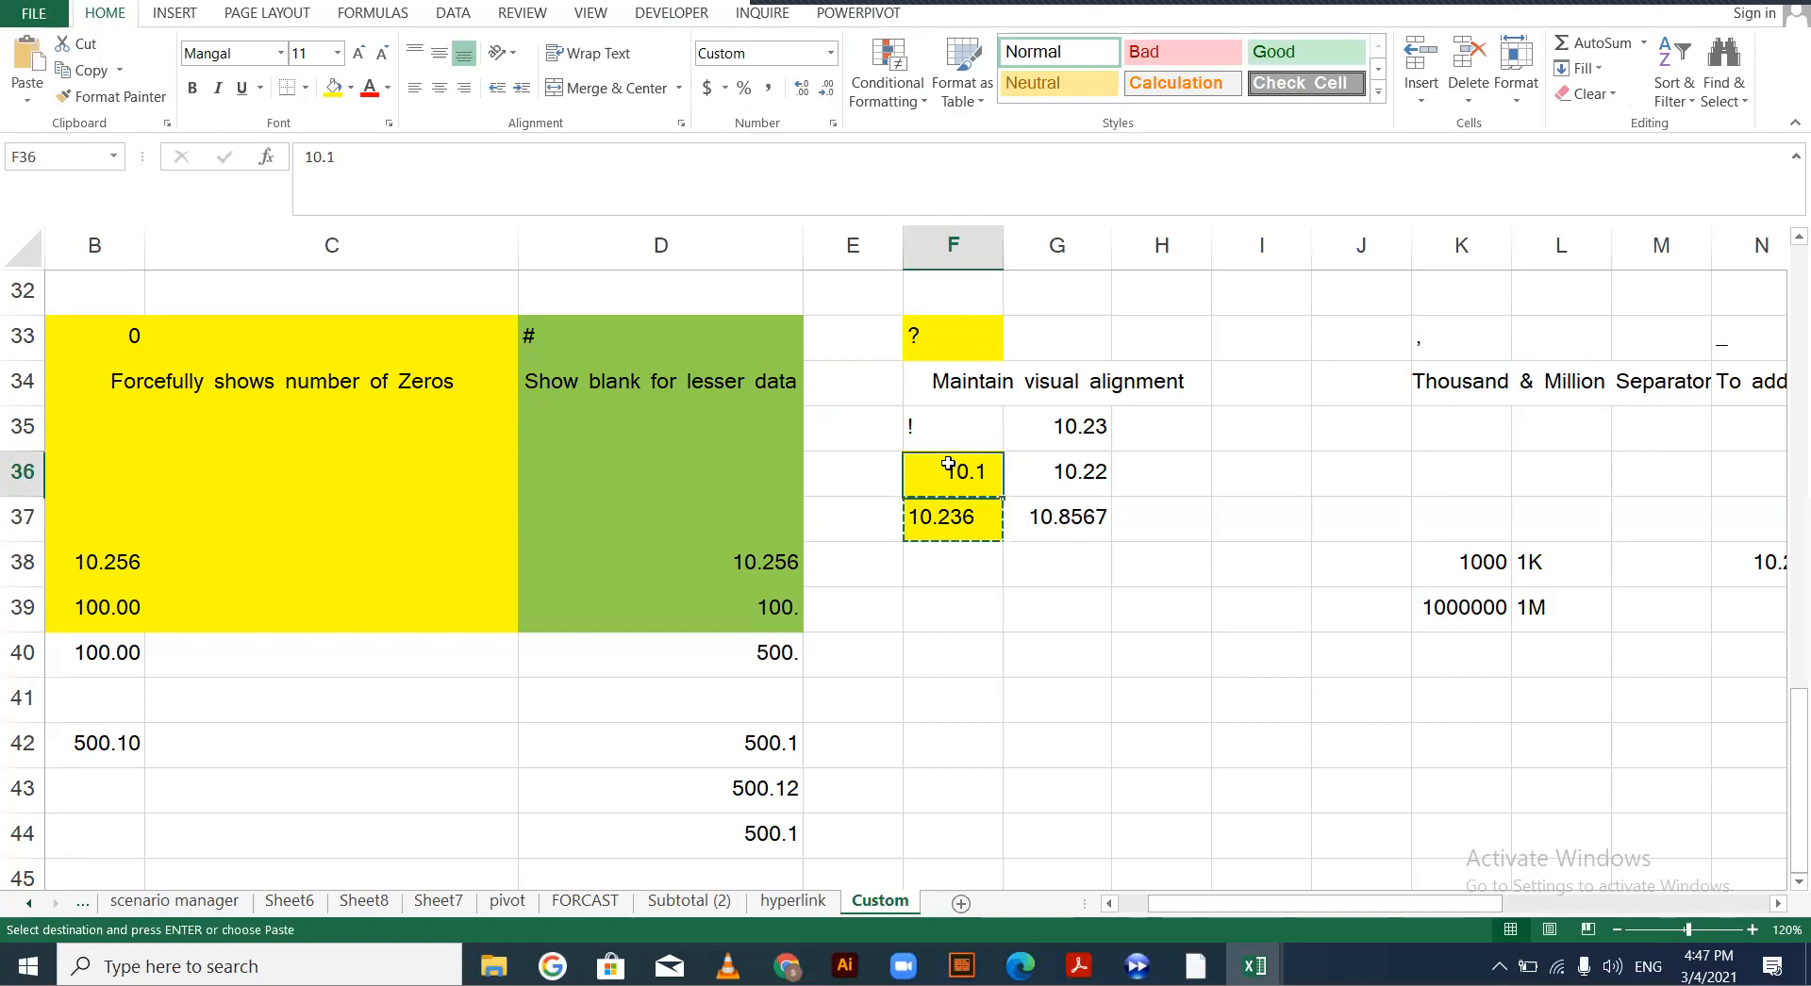
key("ctrl+alt+v")
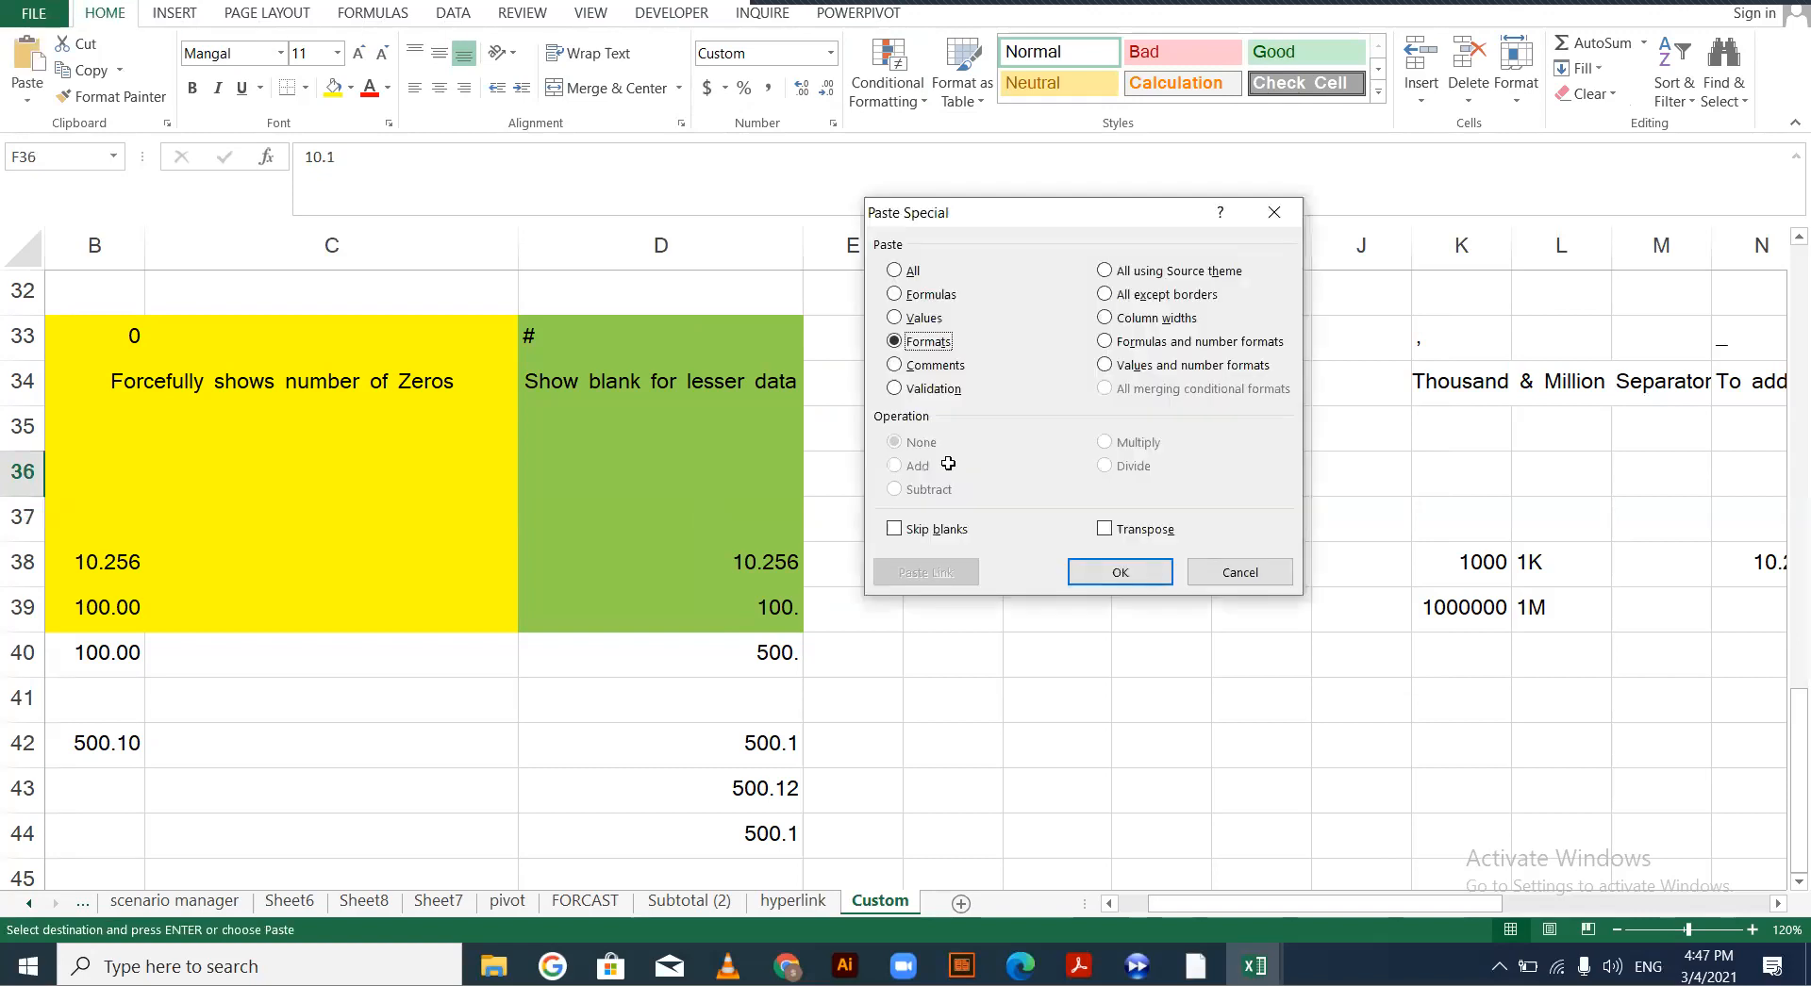
key("Return")
left_click_drag(1104, 457, 1105, 439)
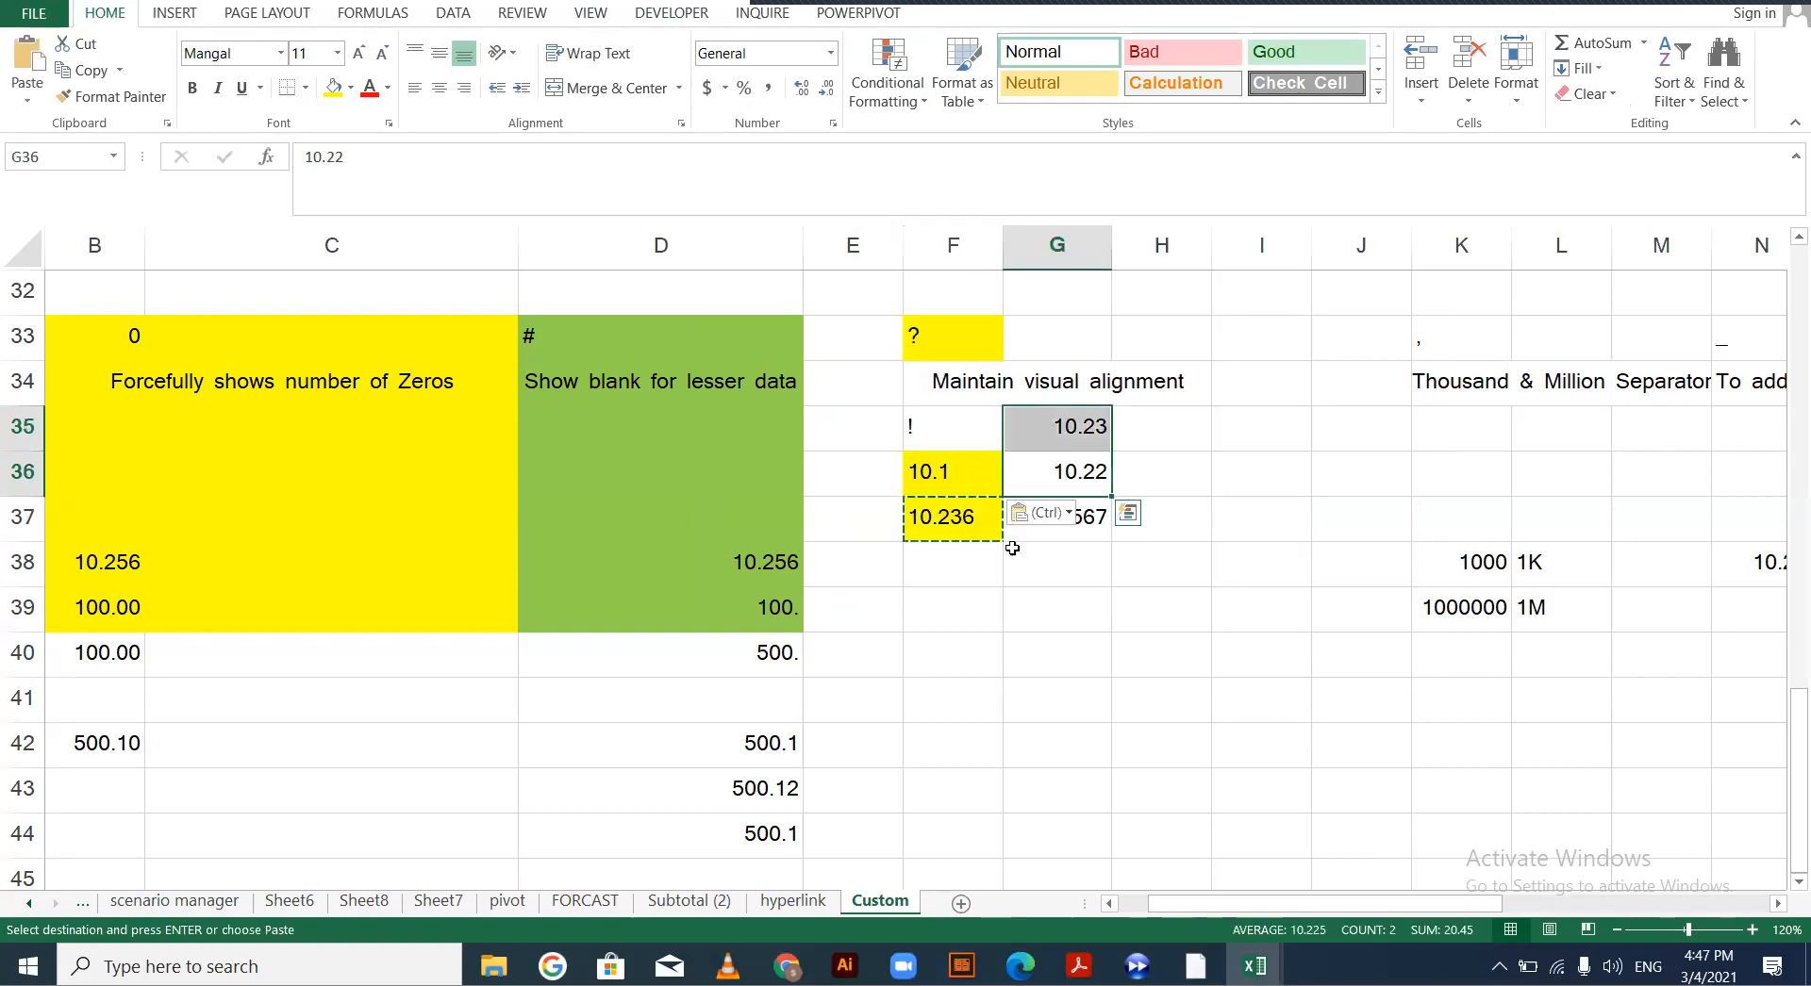
key("Escape")
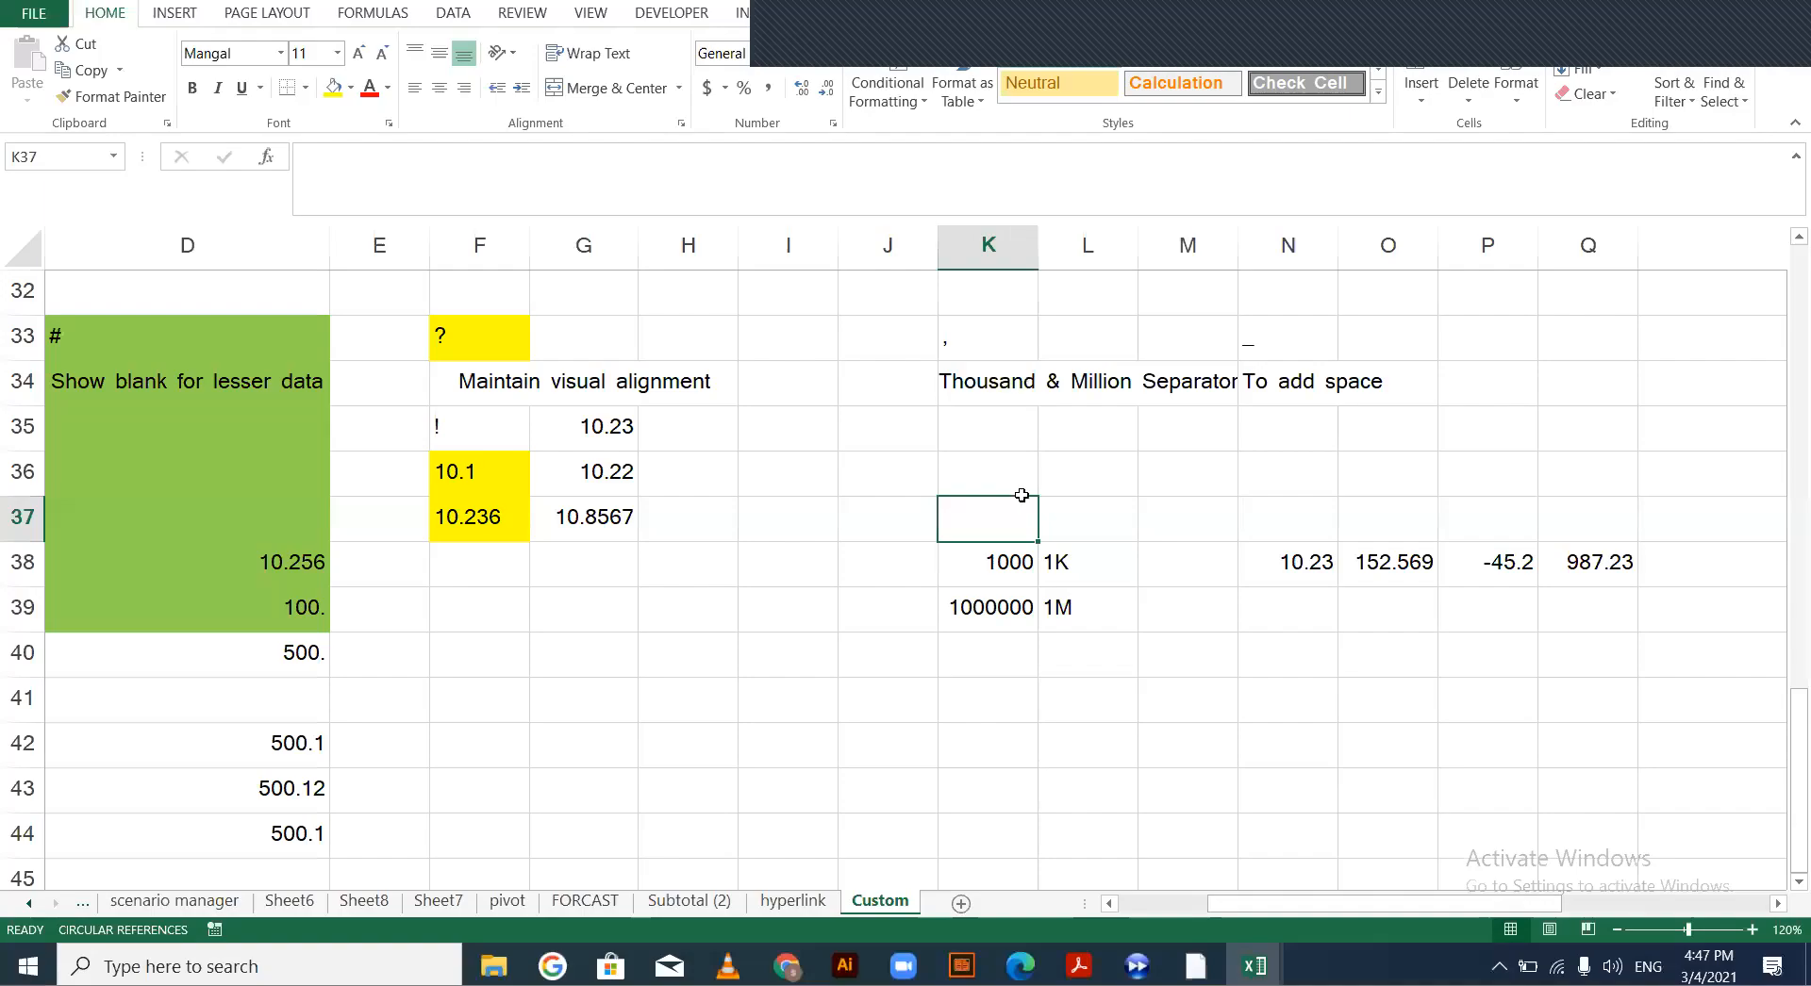
Review the thousand and million examples in K38:L39 and enter 1000 in cell K40
key("ctrl+Up")
key("ctrl+Down")
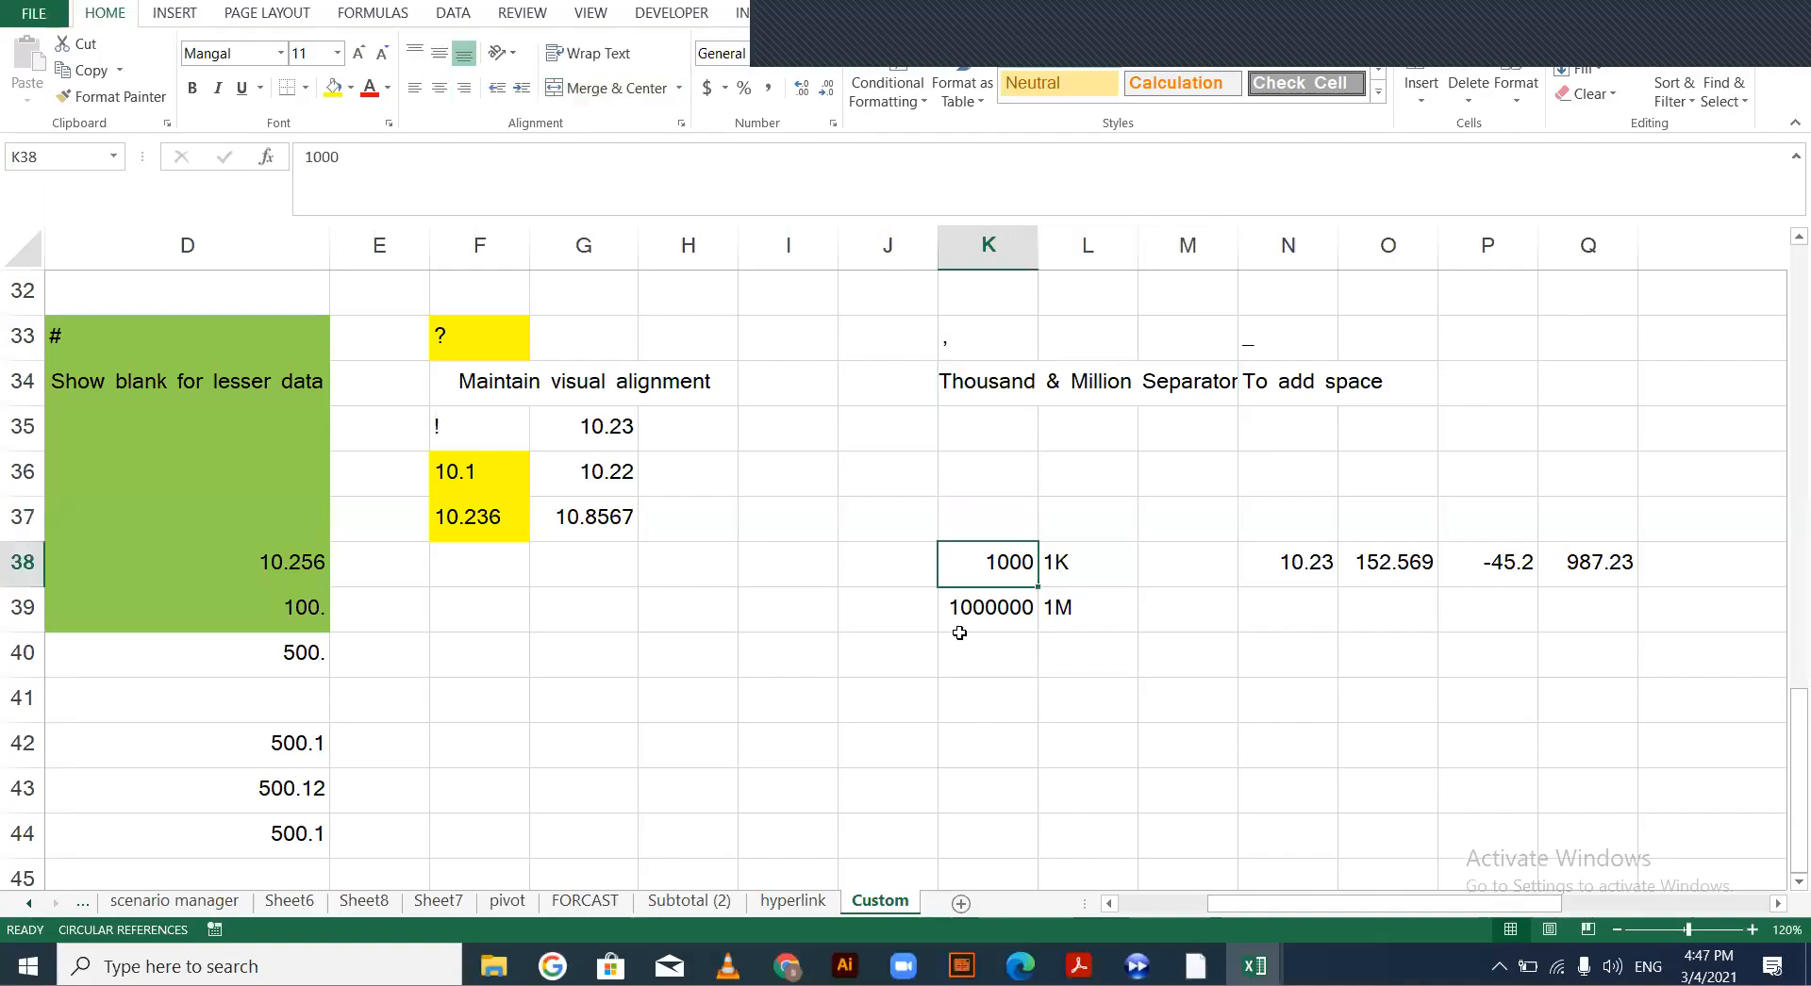
left_click(993, 619)
left_click(1061, 611)
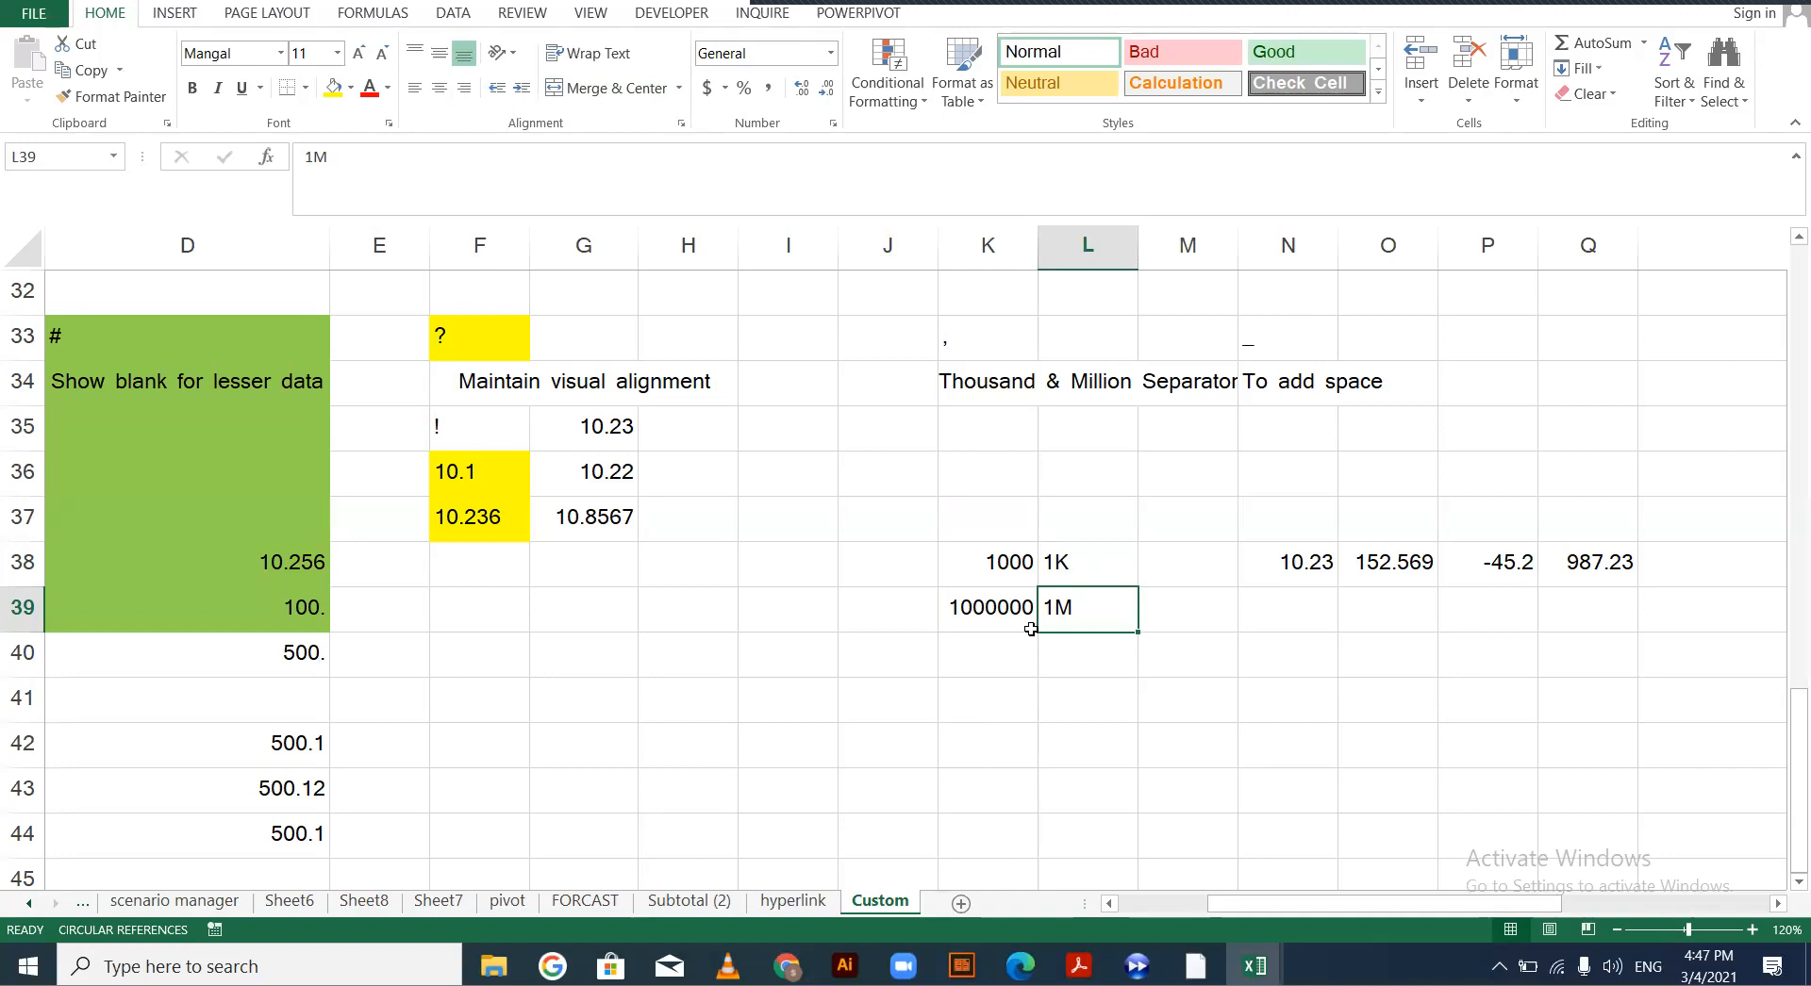
left_click(1018, 656)
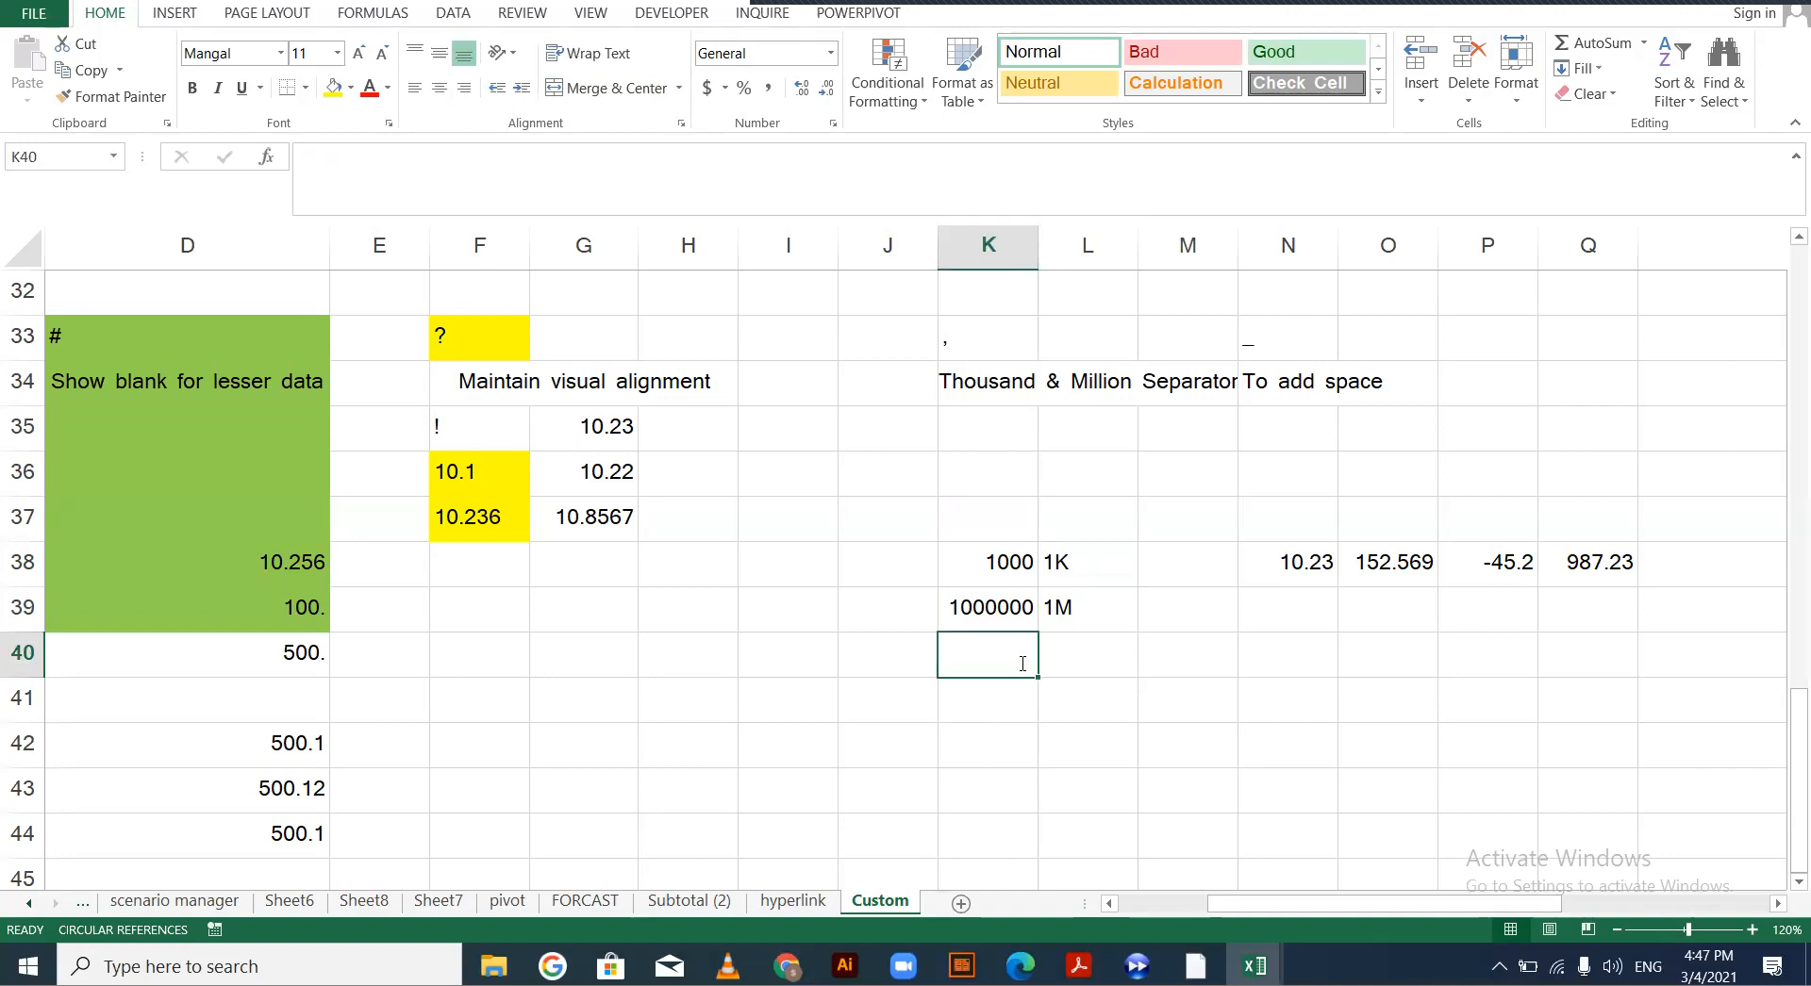
type("1000")
key("Return")
Enter the literal texts 1K and 2K in cells K41 and K42
type("1K")
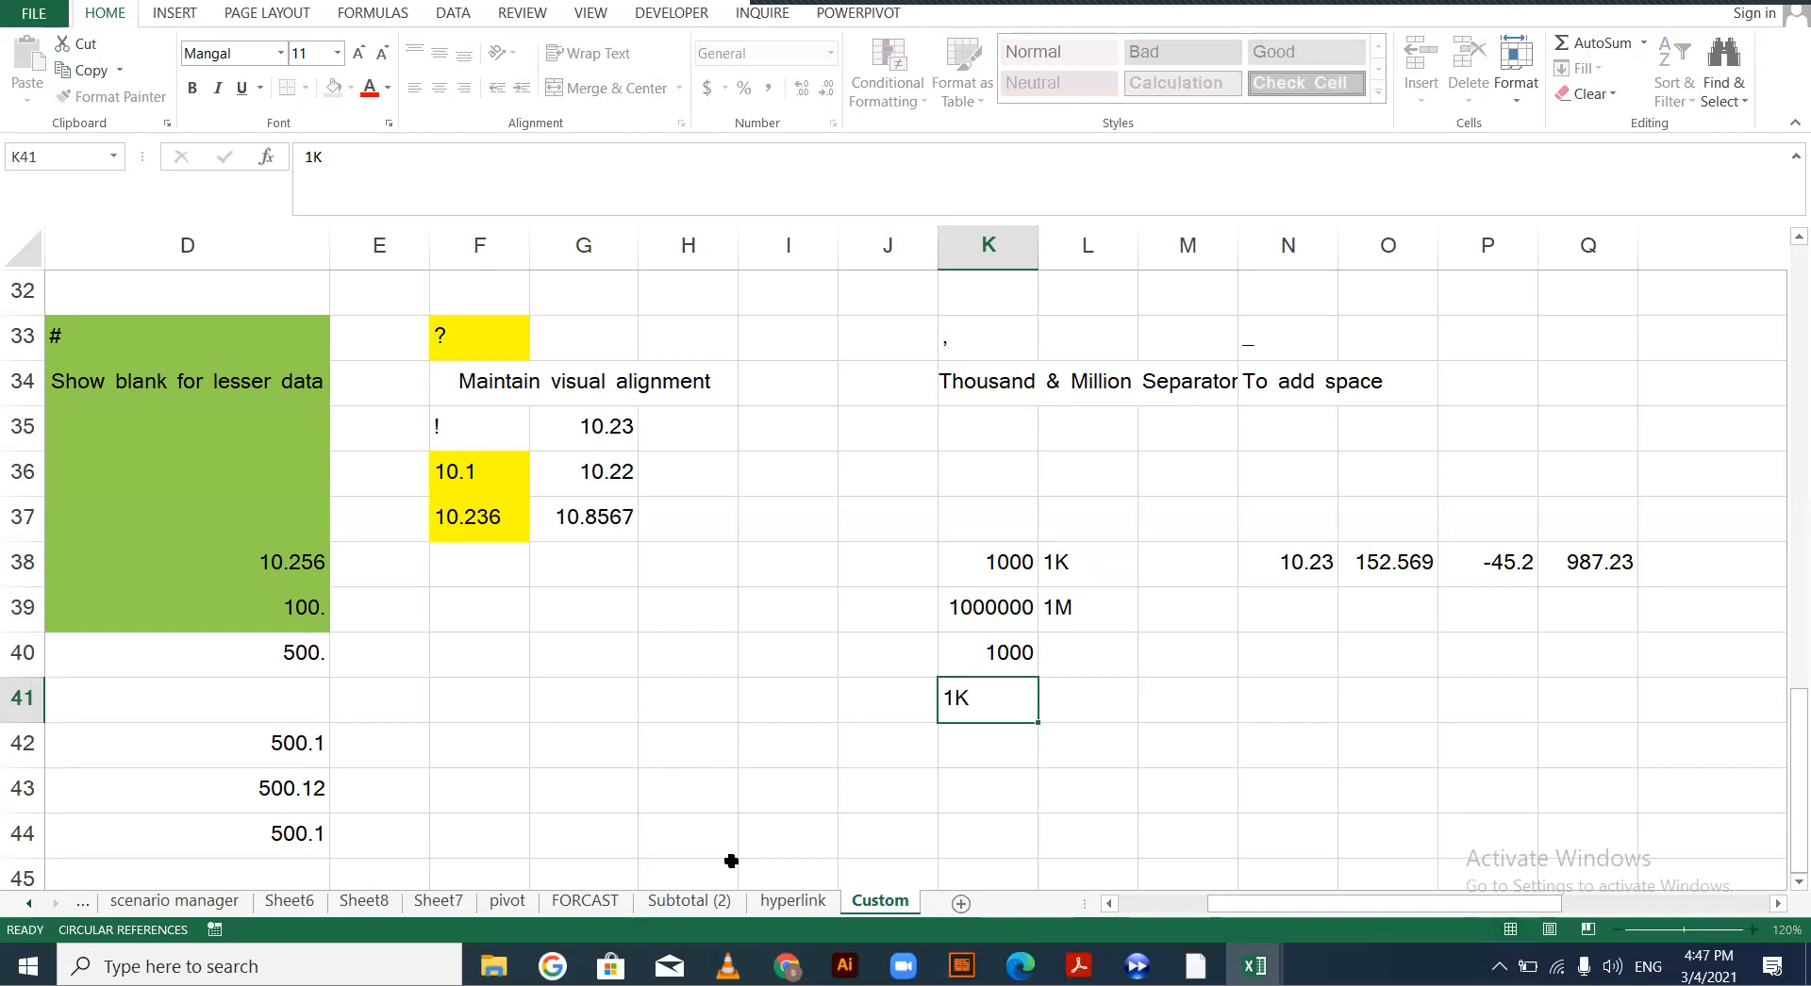
key("Return")
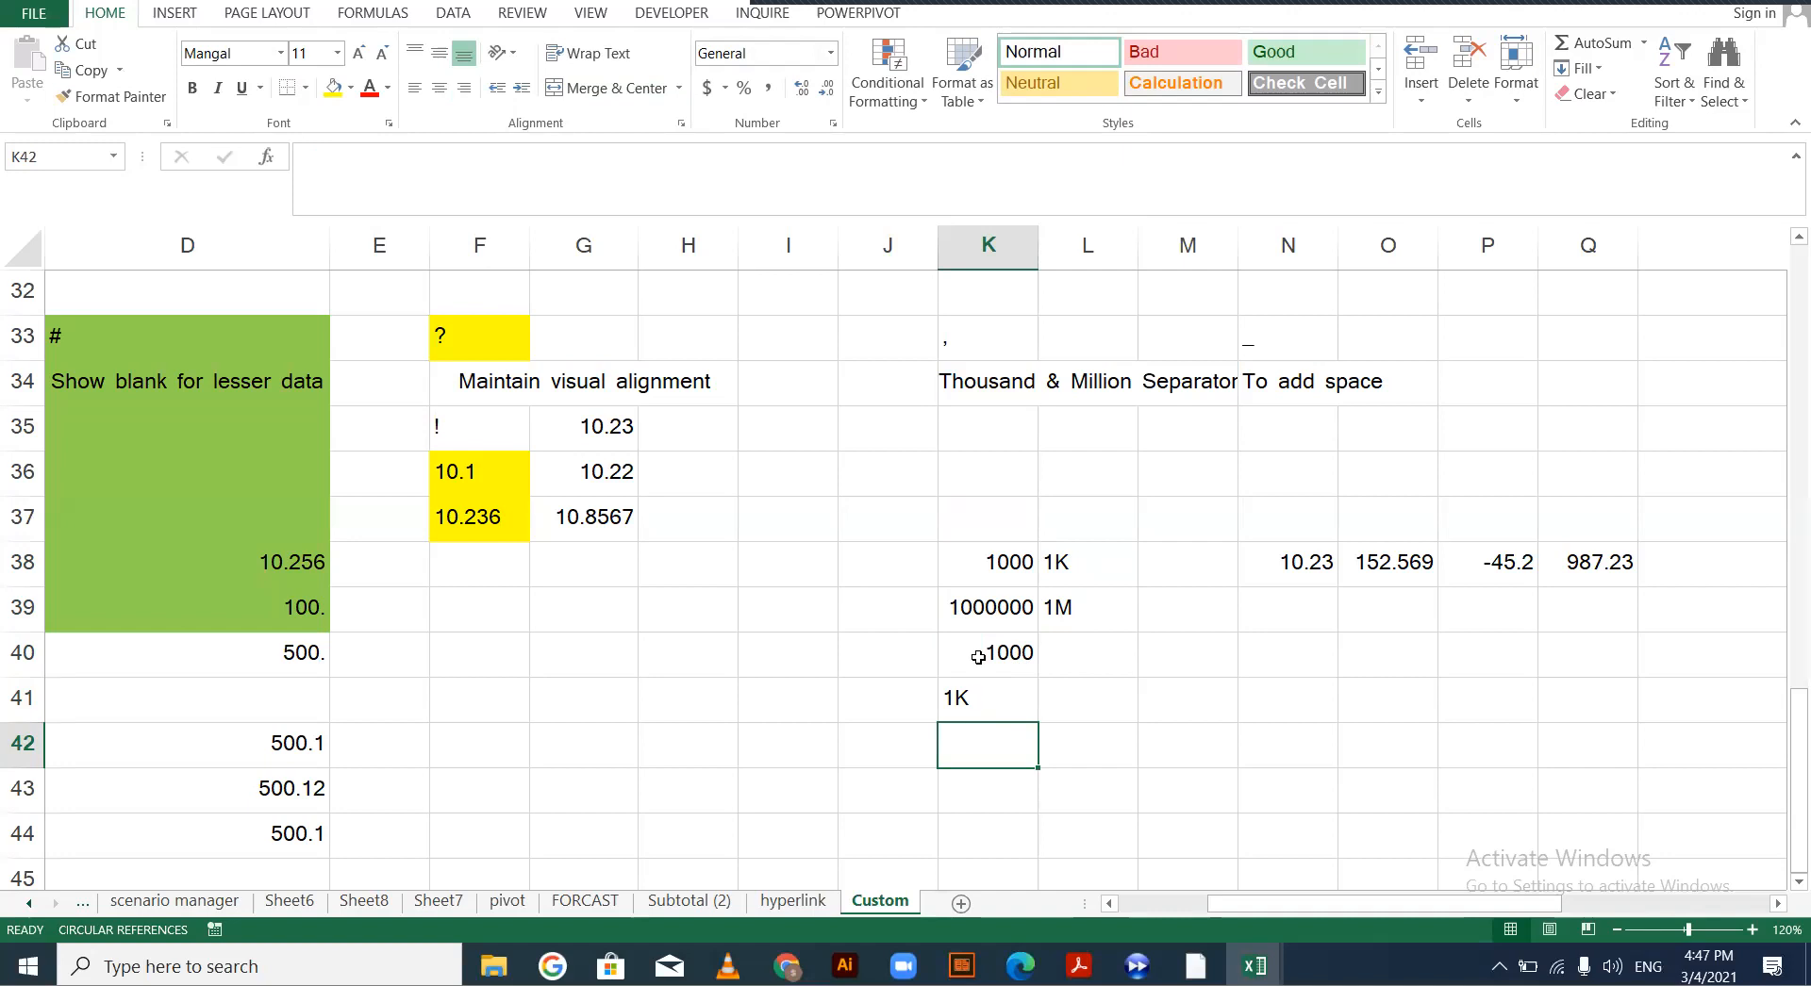
left_click(952, 705)
left_click(977, 736)
type("2K")
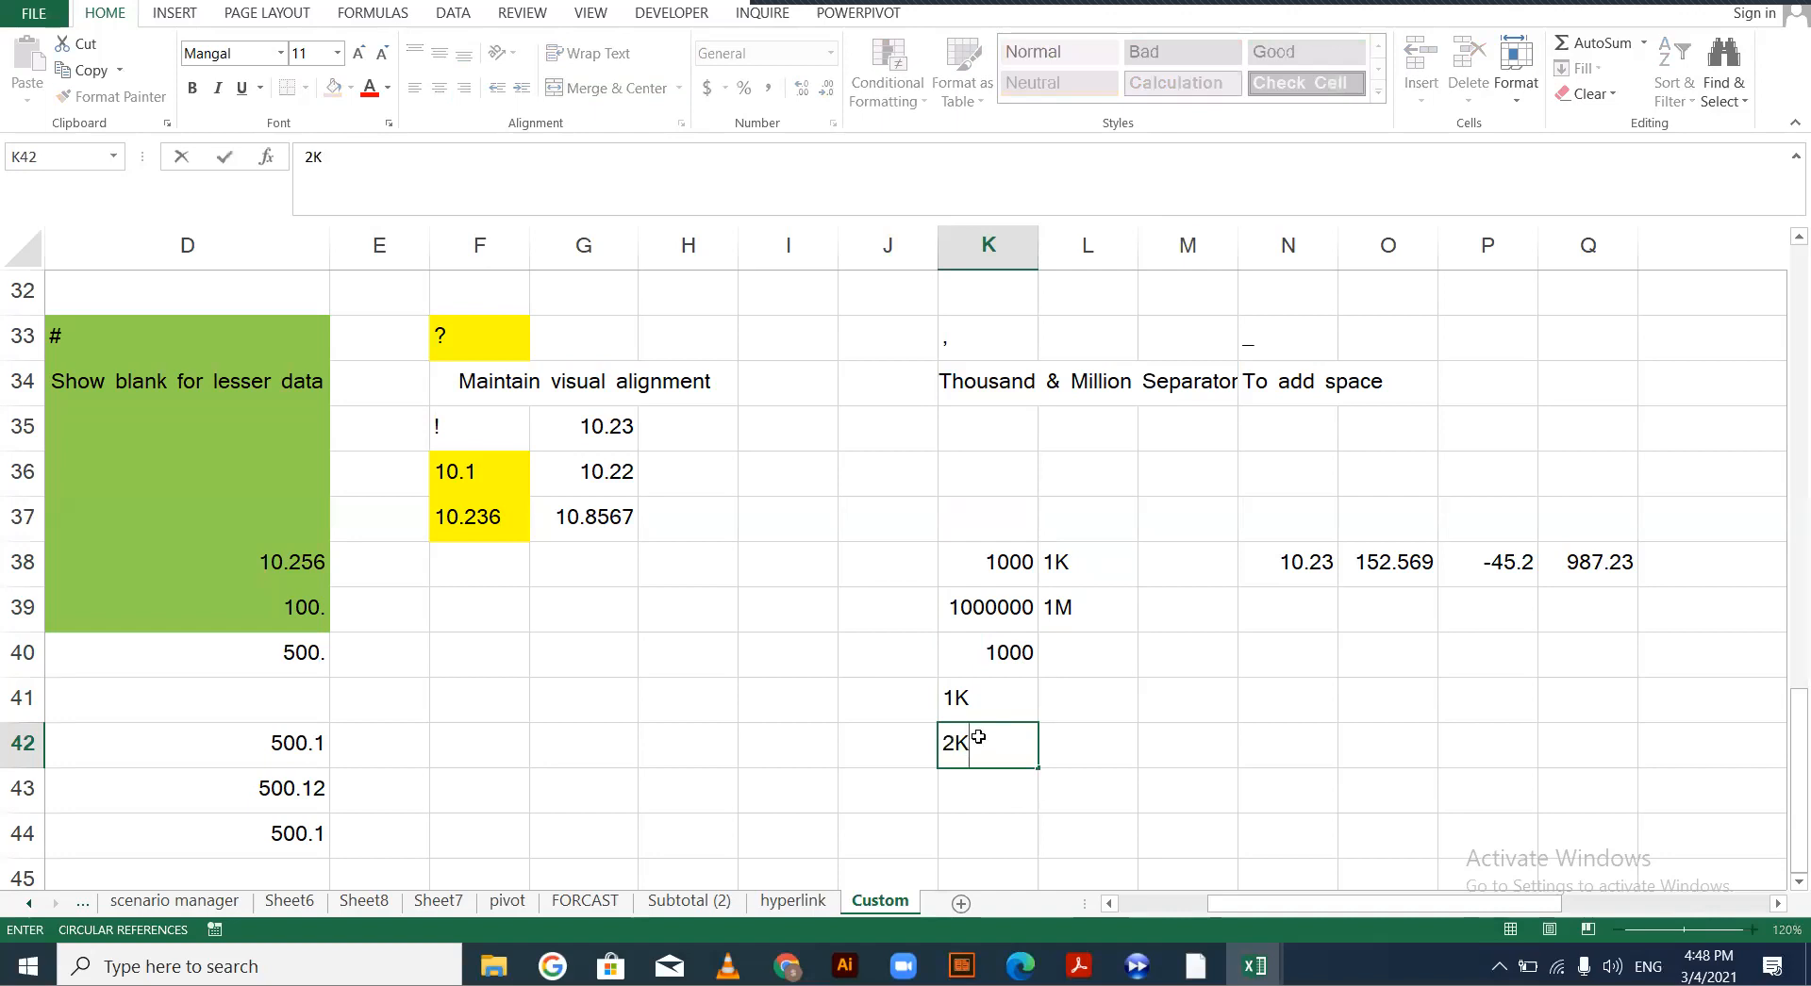
key("Return")
Total the text entries K41:K42 with a SUM formula in cell K43
type("=SUM")
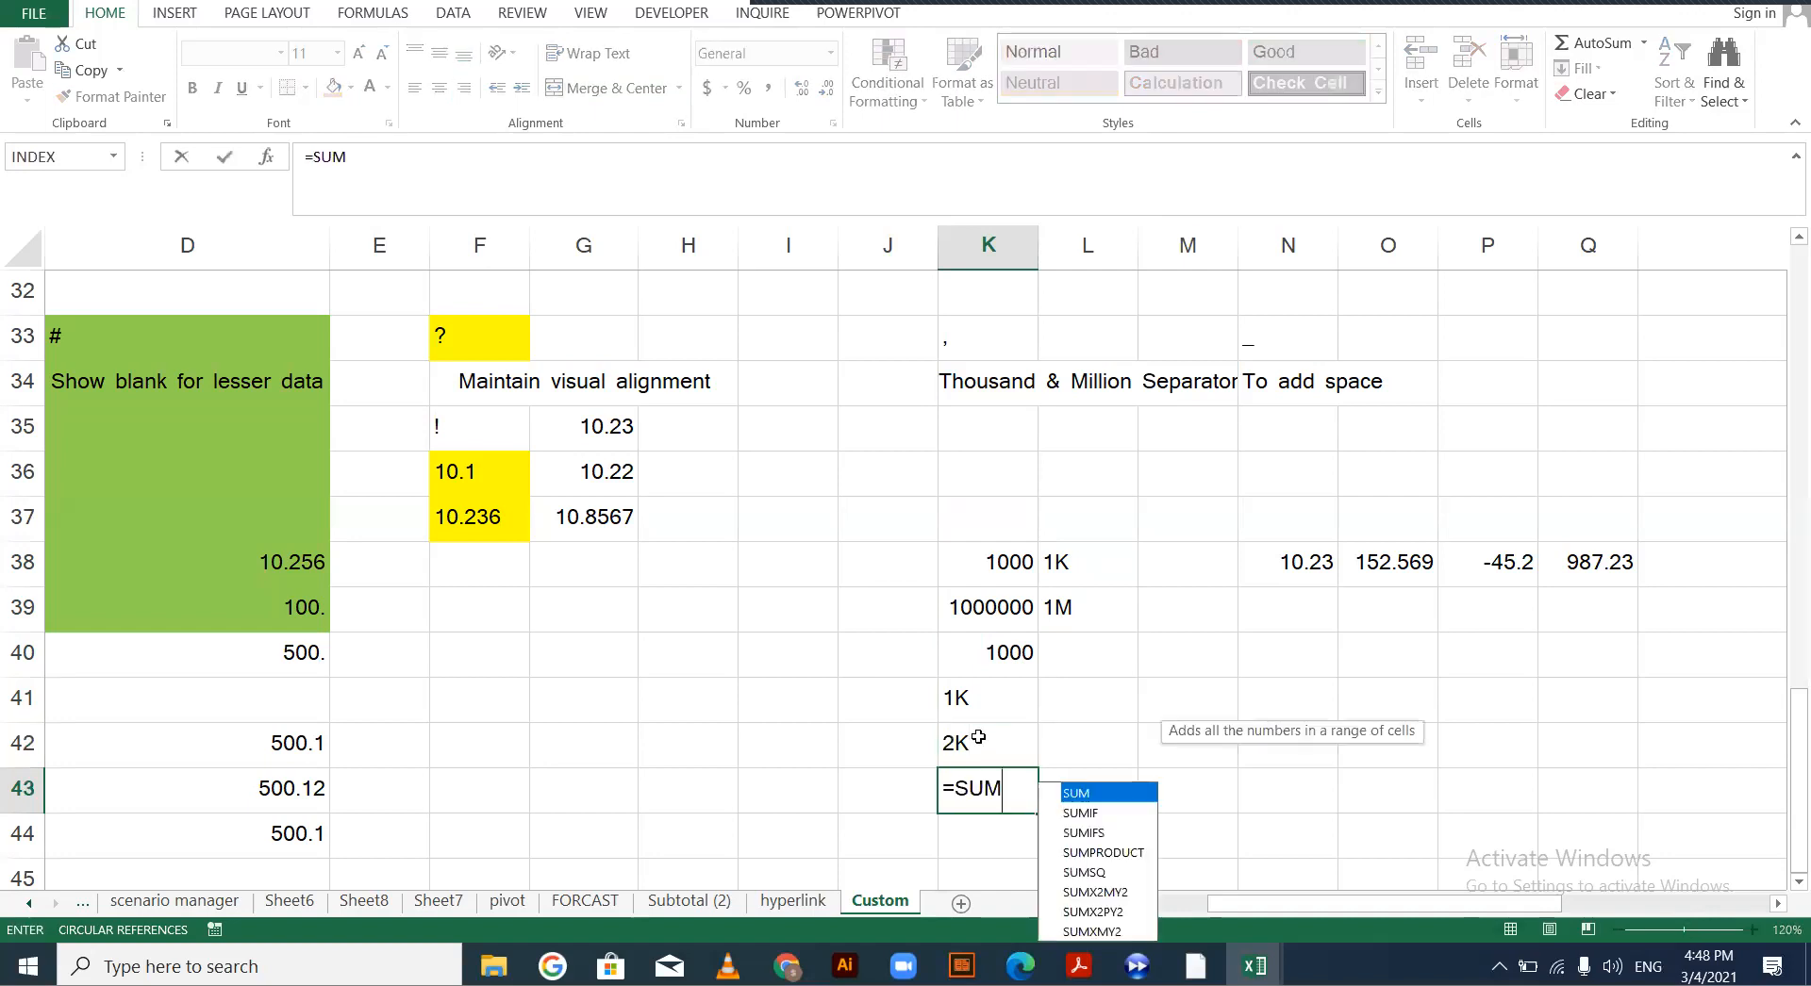
type("(")
key("Up")
key("Up")
key("shift+Down")
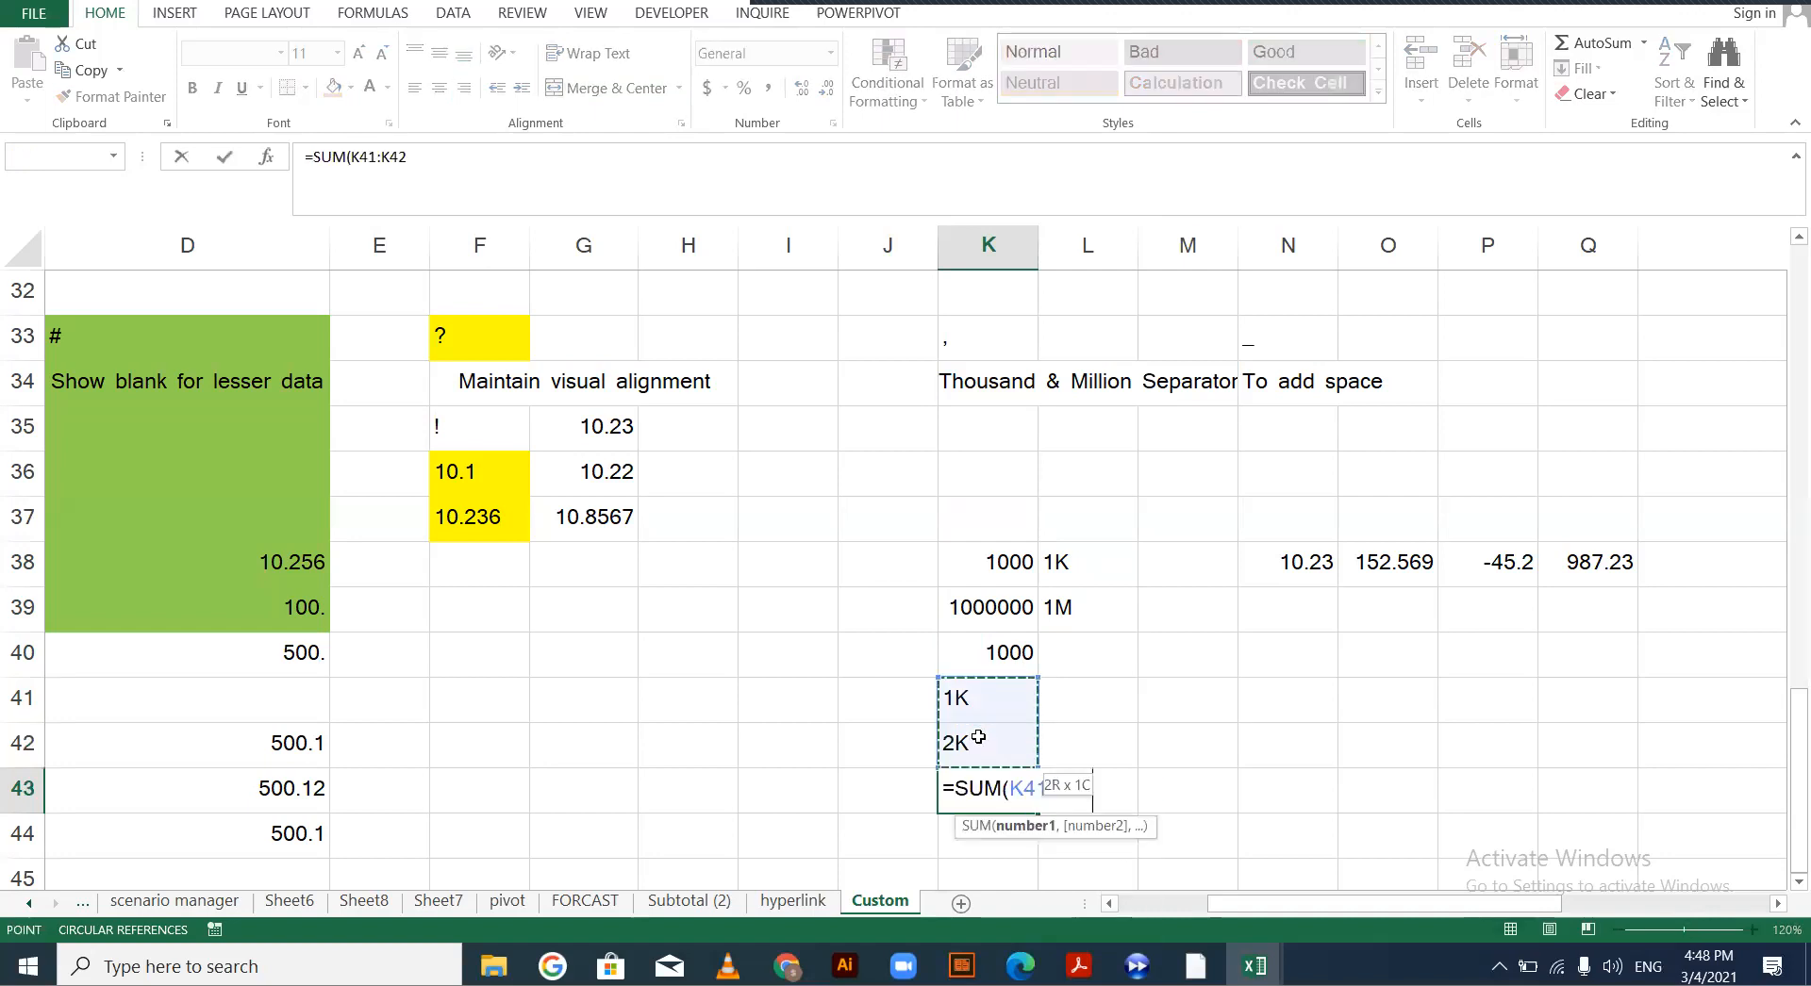
key("Return")
Enter the real numbers 1000 and 2000 in cells L41 and L42 beside the text entries
key("Up")
key("Up")
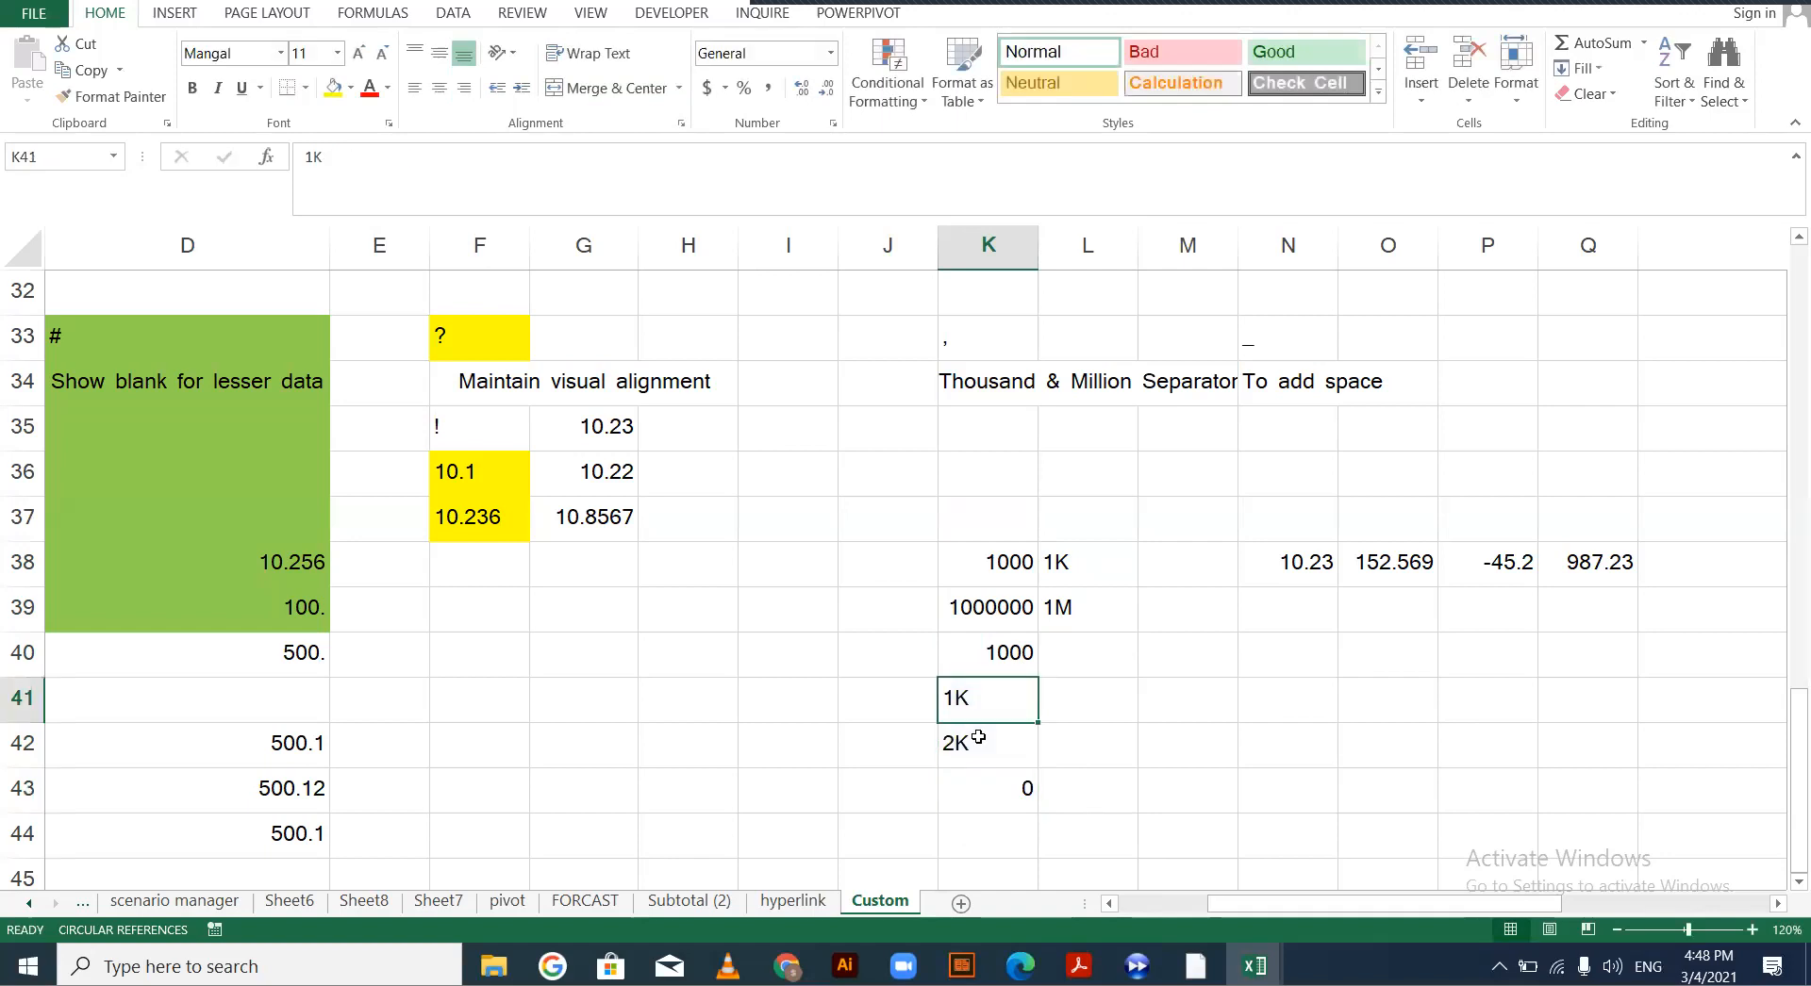
key("Right")
type("1")
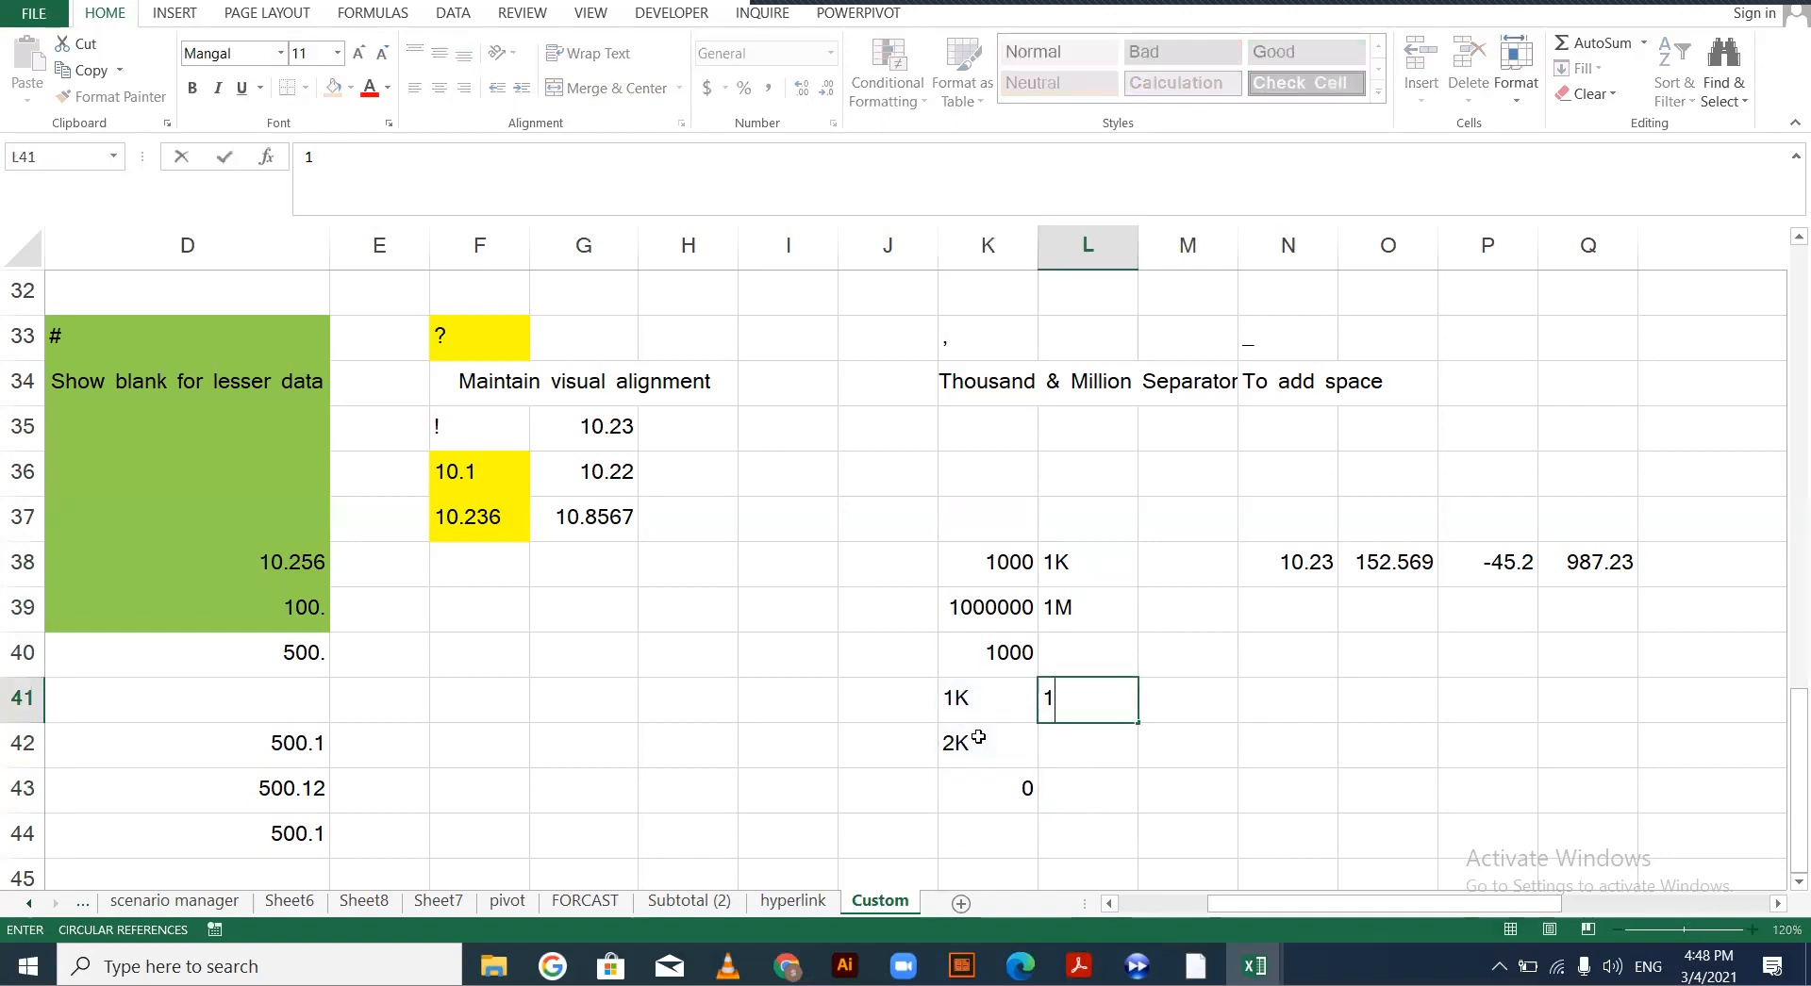
type("000")
key("Return")
type("2000")
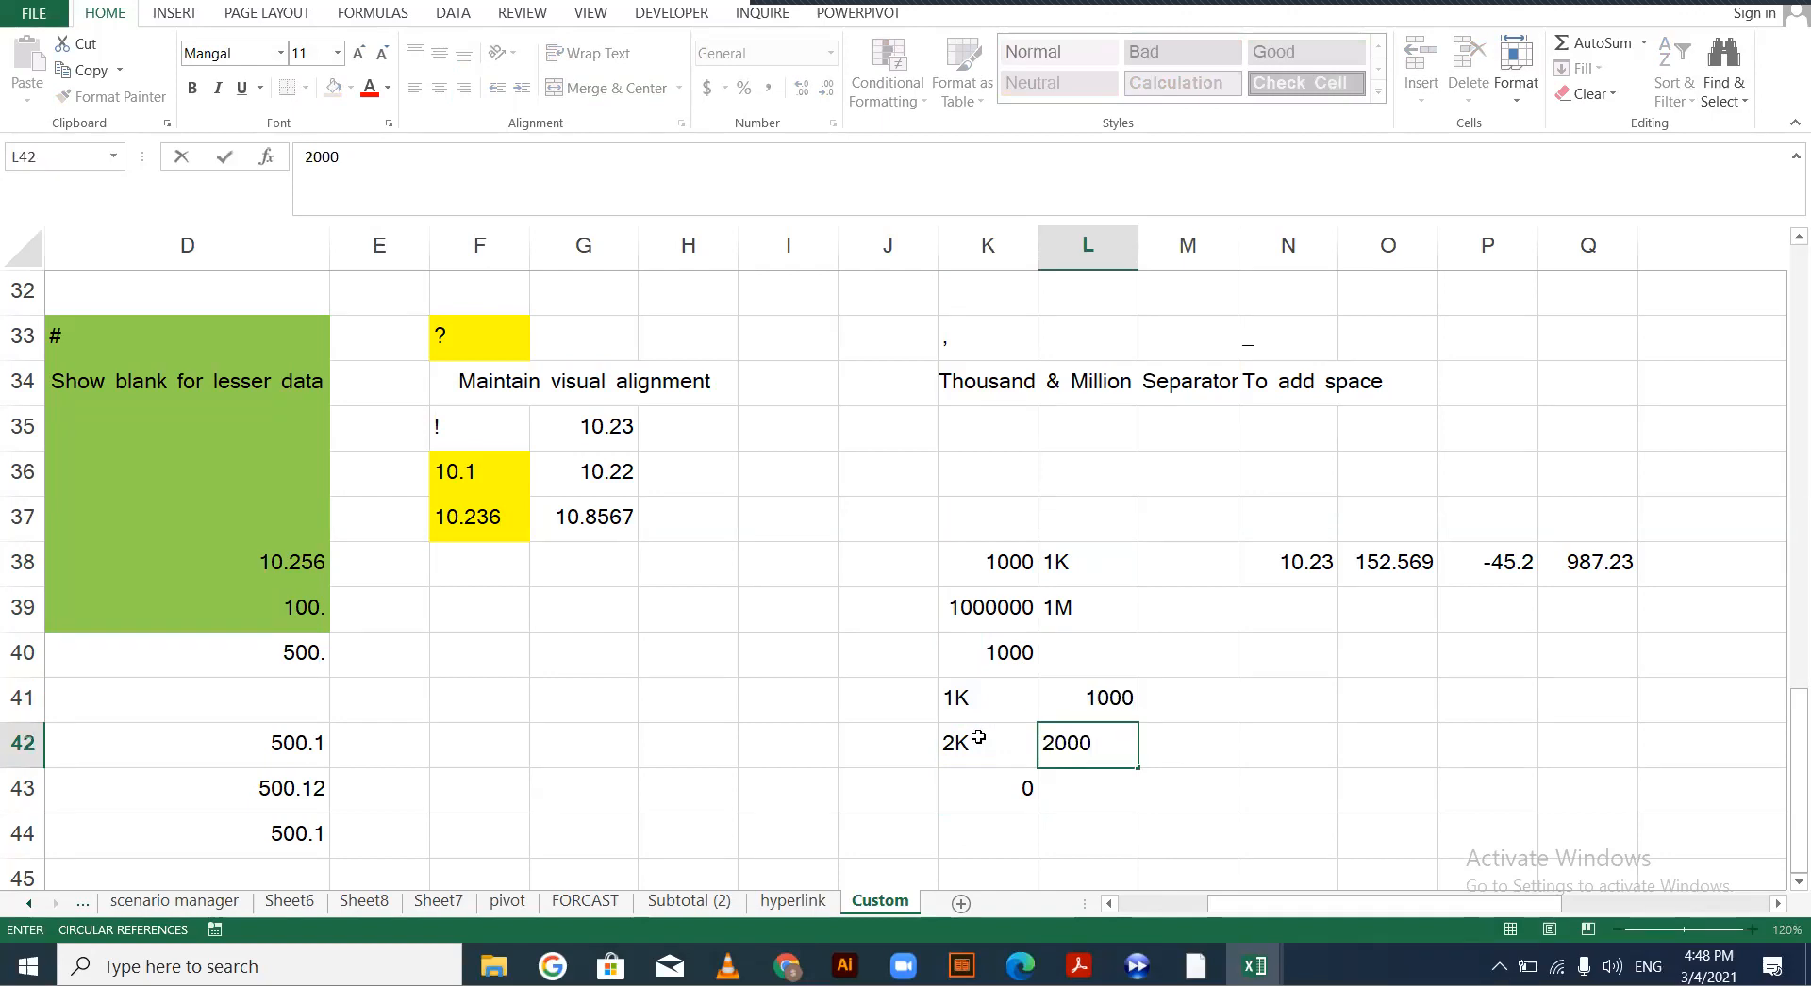
key("Return")
Apply the custom number format 0,"K" to the numbers in cells L41:L42
left_click(1109, 699)
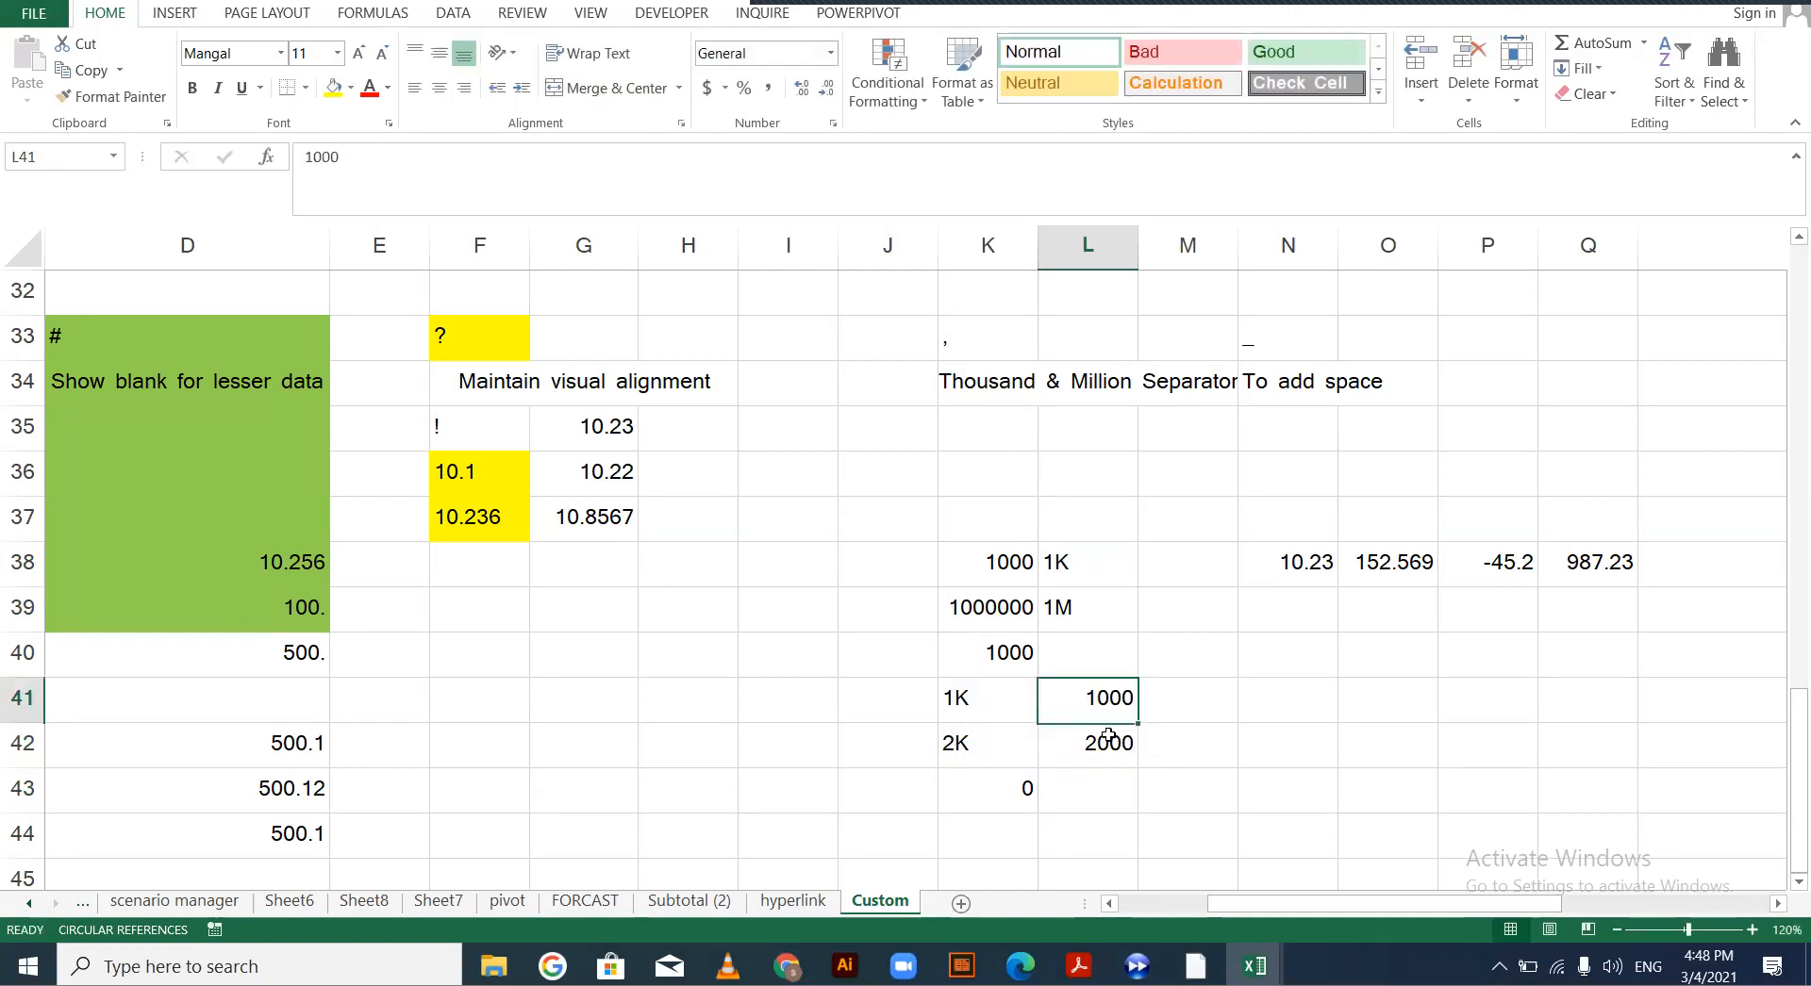
key("shift+Down")
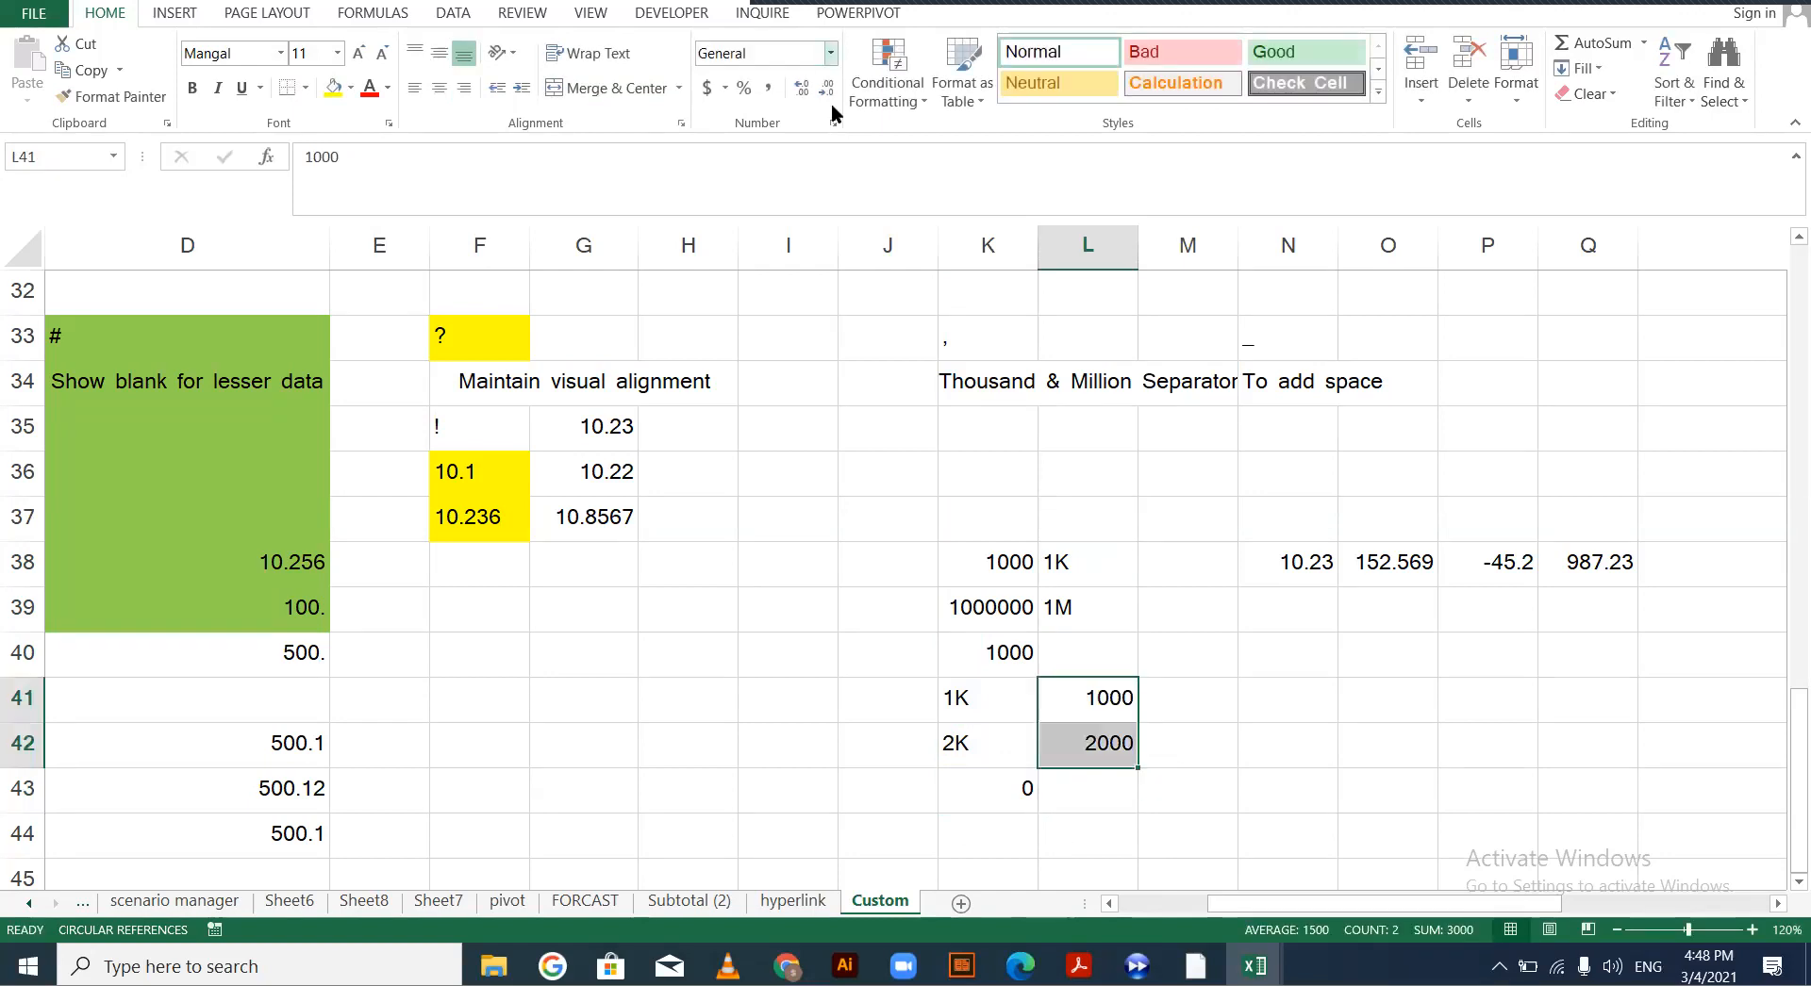
left_click(794, 626)
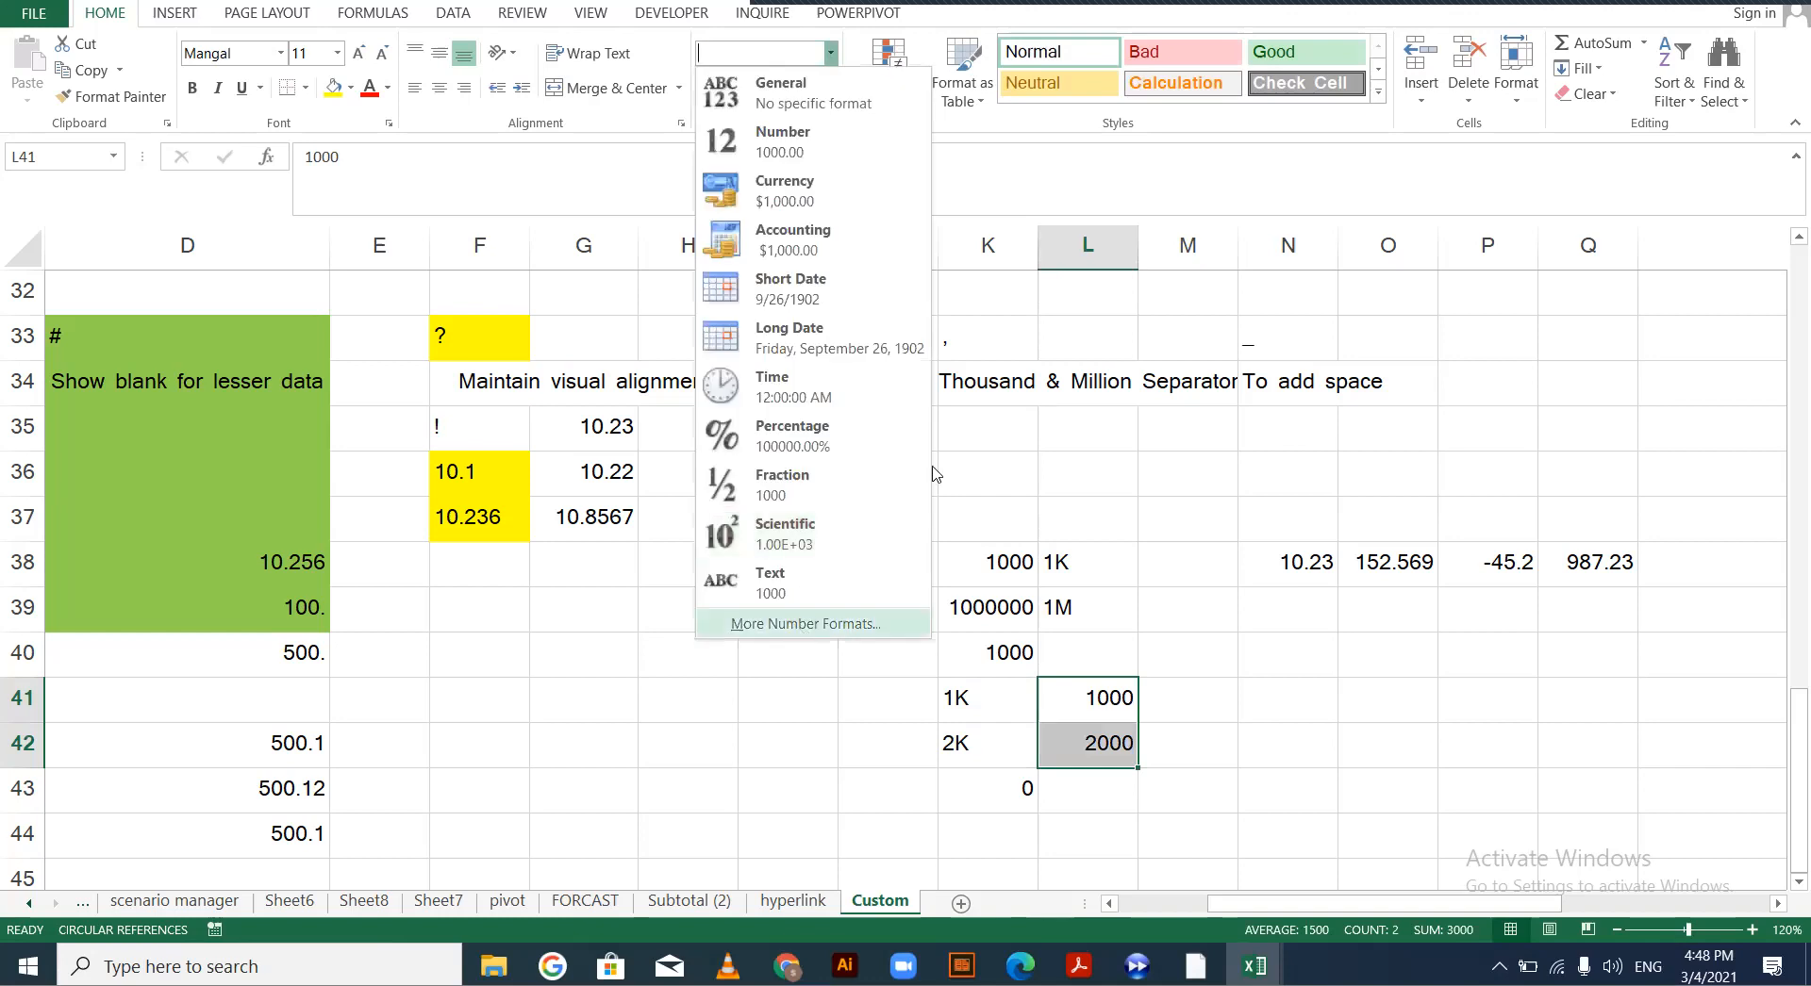
left_click(830, 400)
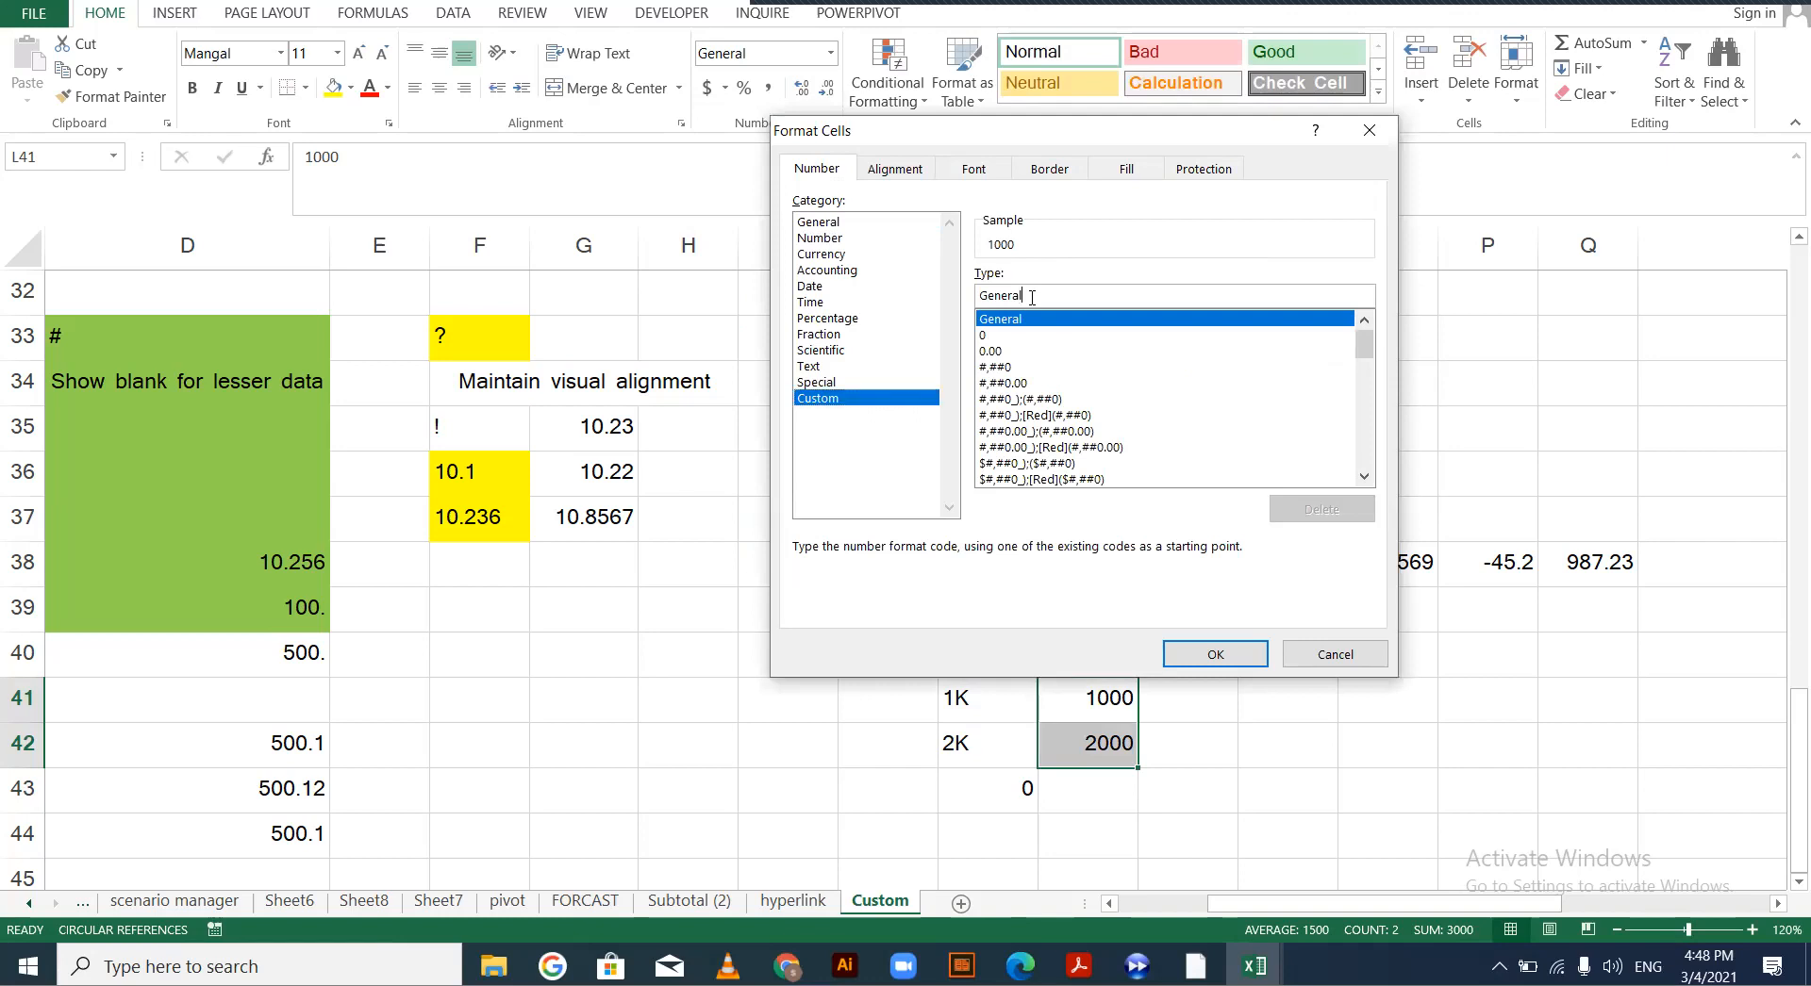
key("BackSpace")
key("BackSpace")
key("BackSpace")
key("BackSpace")
key("BackSpace")
key("BackSpace")
key("BackSpace")
type("0")
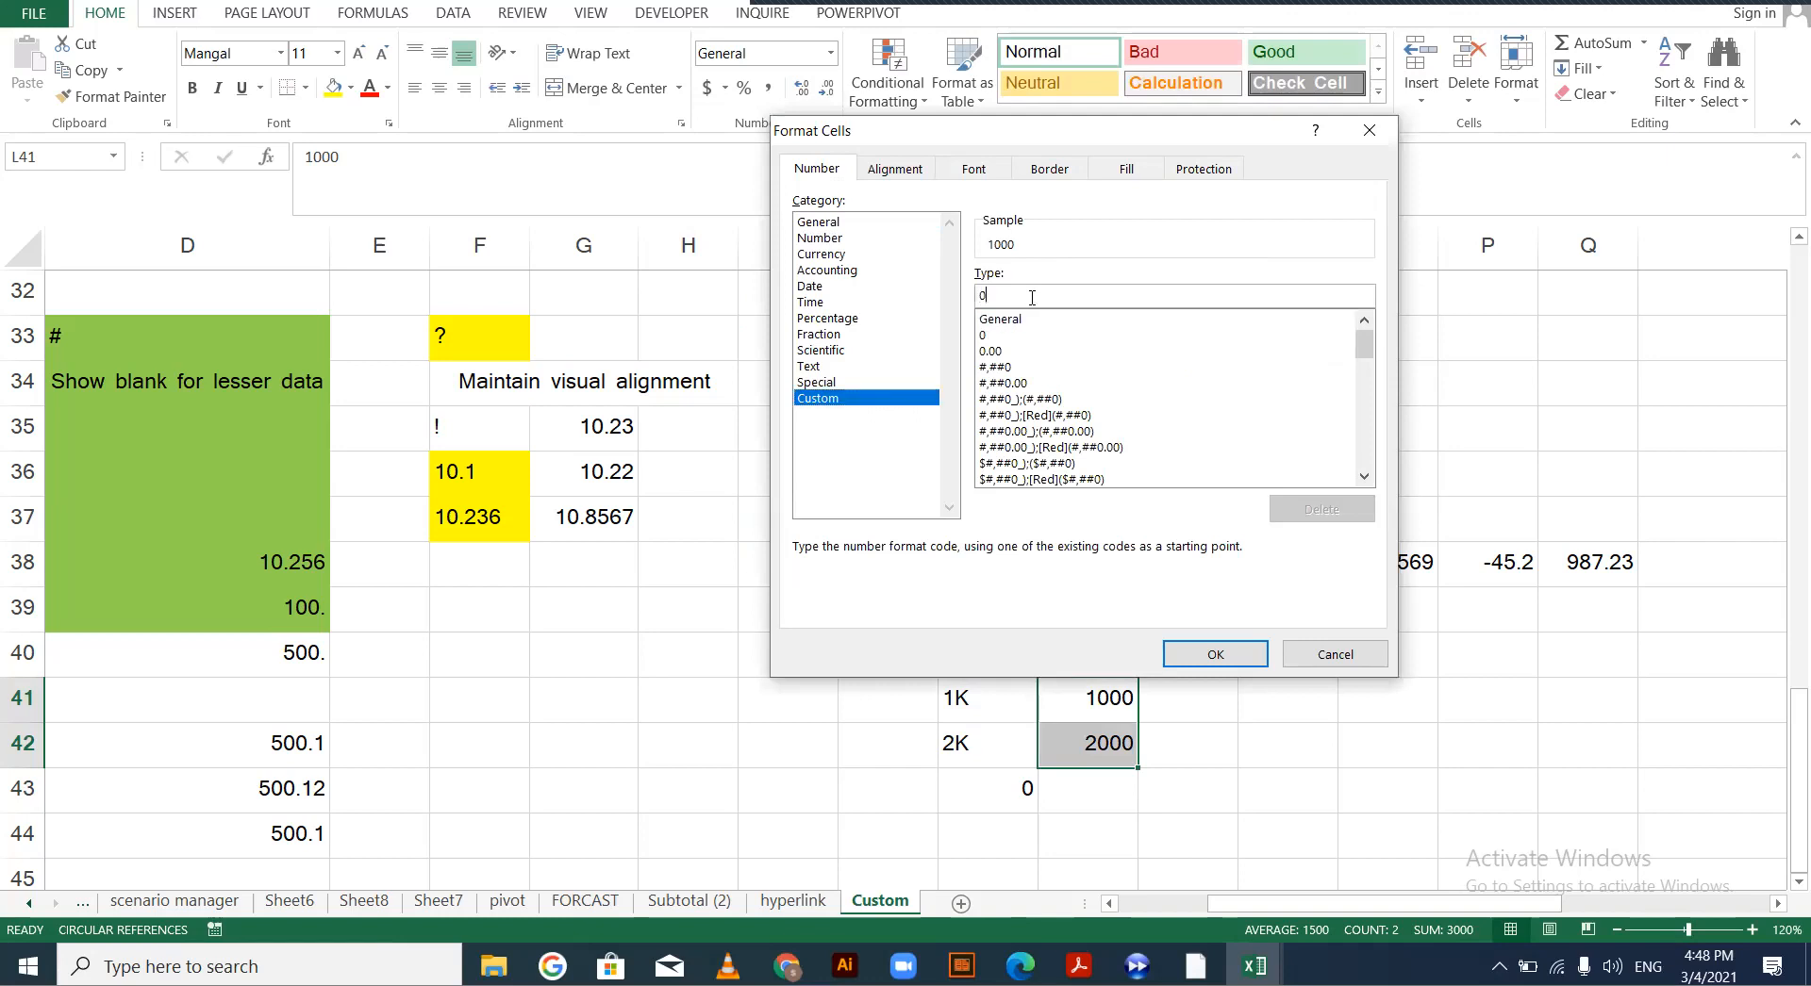
type(",")
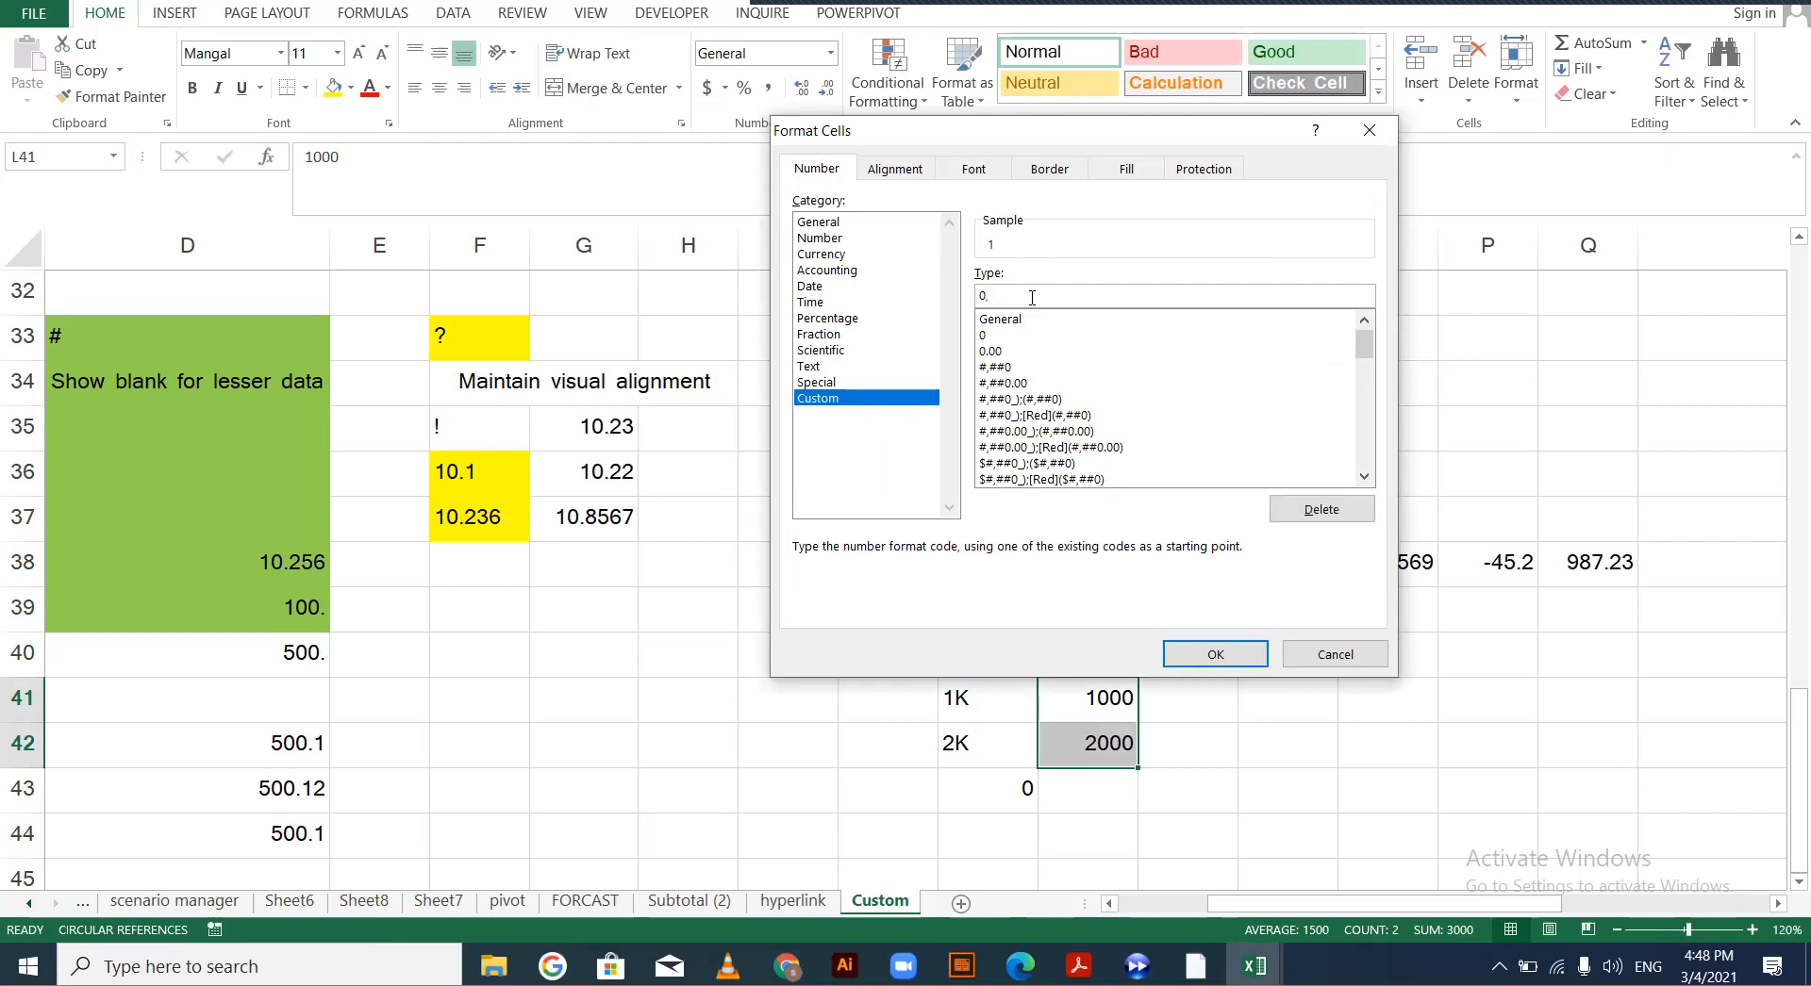
type("\"K\"")
left_click(1224, 656)
left_click(1192, 760)
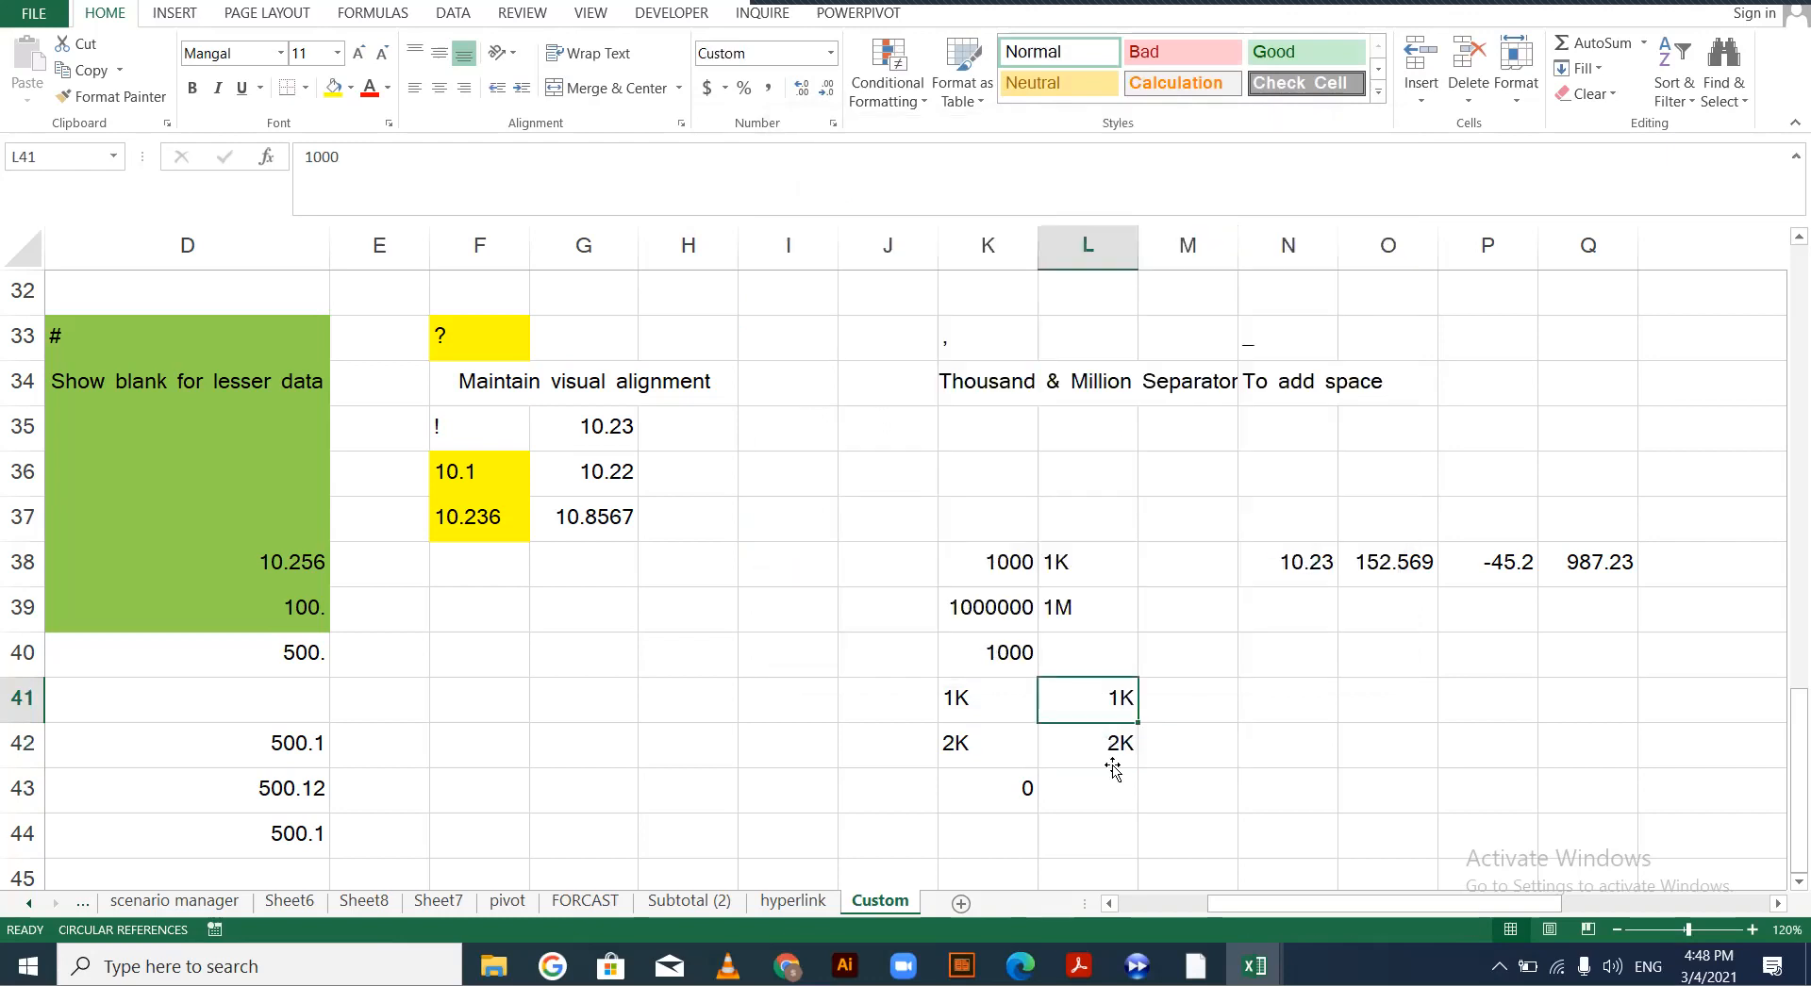
Total the formatted numbers L41:L42 with a SUM formula in cell L43
left_click(1102, 803)
type("=")
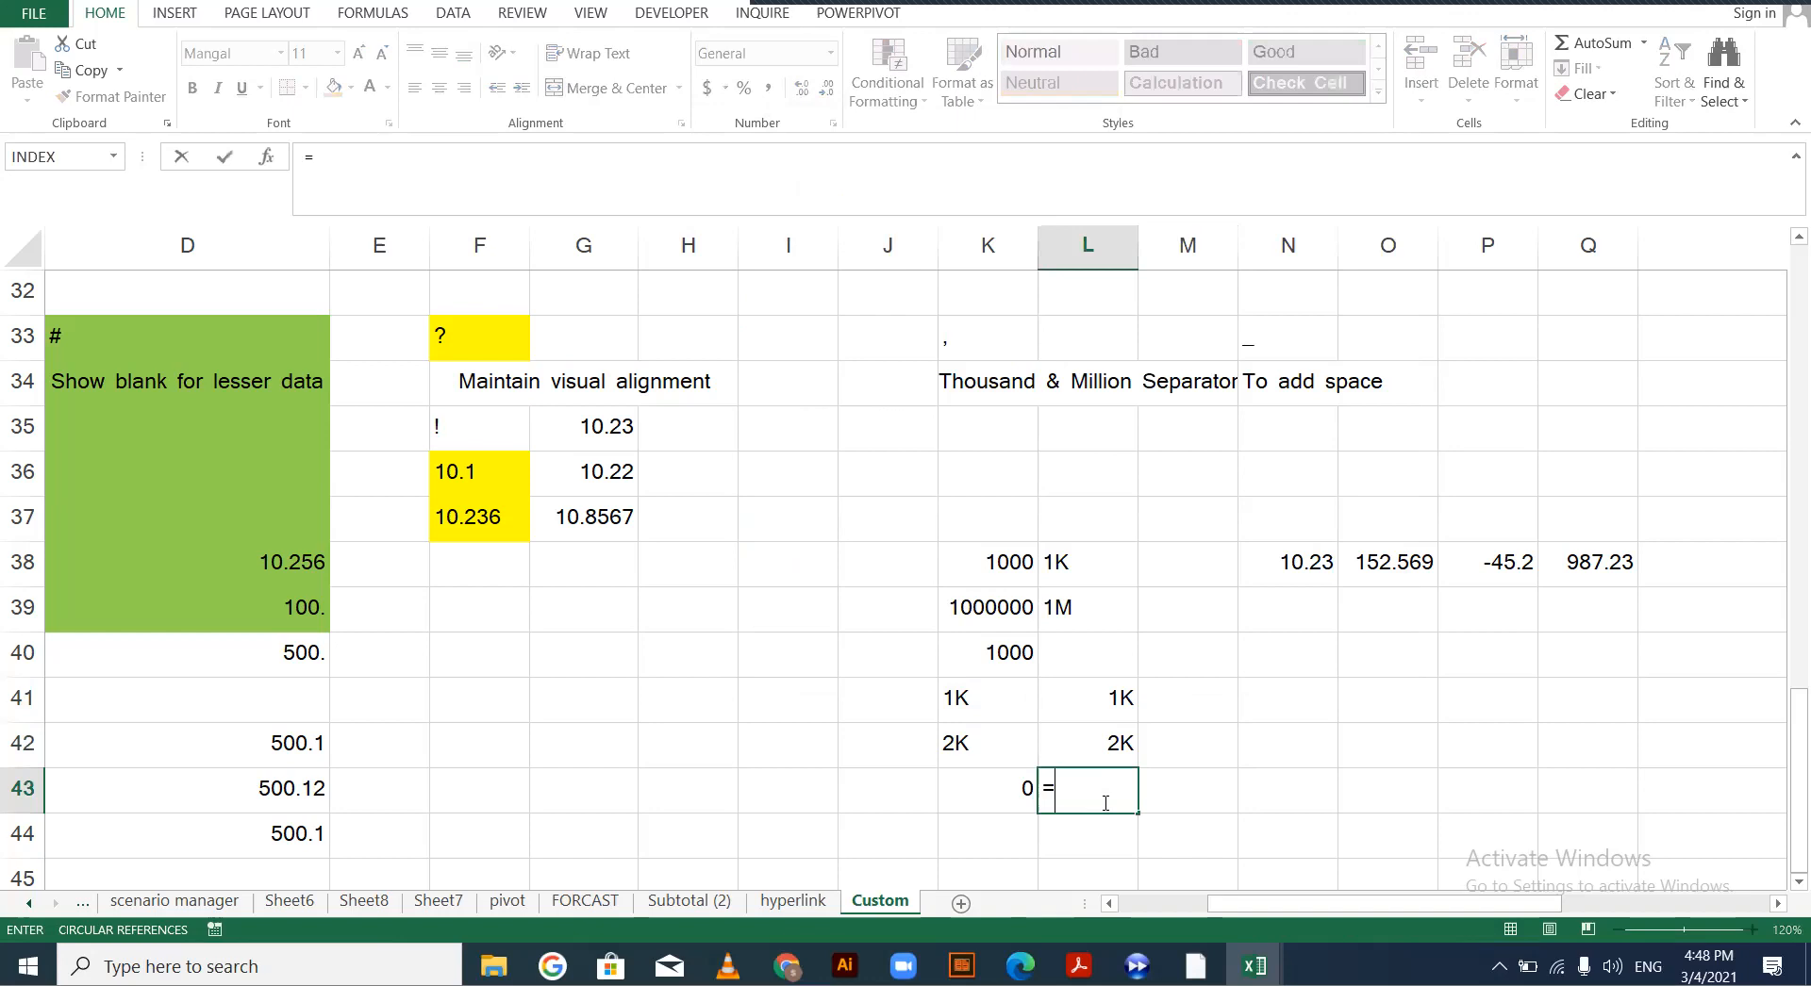
type("SUM(")
key("Up")
key("shift+Up")
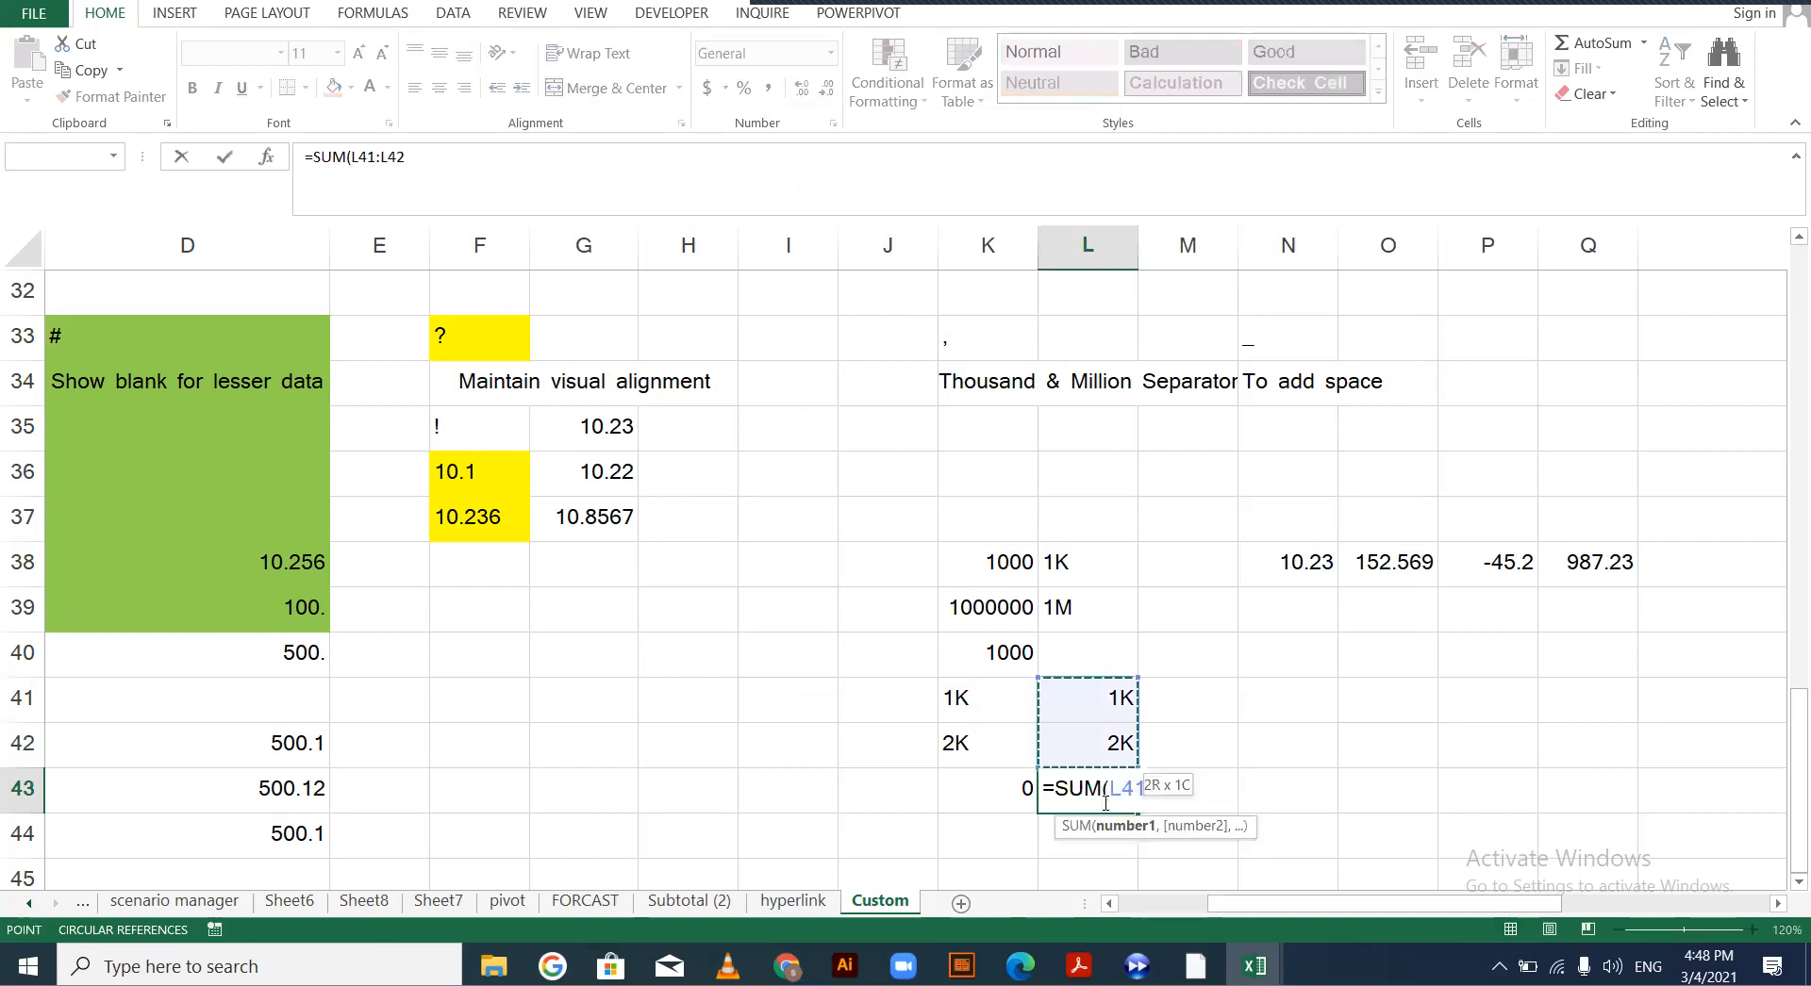
key("Return")
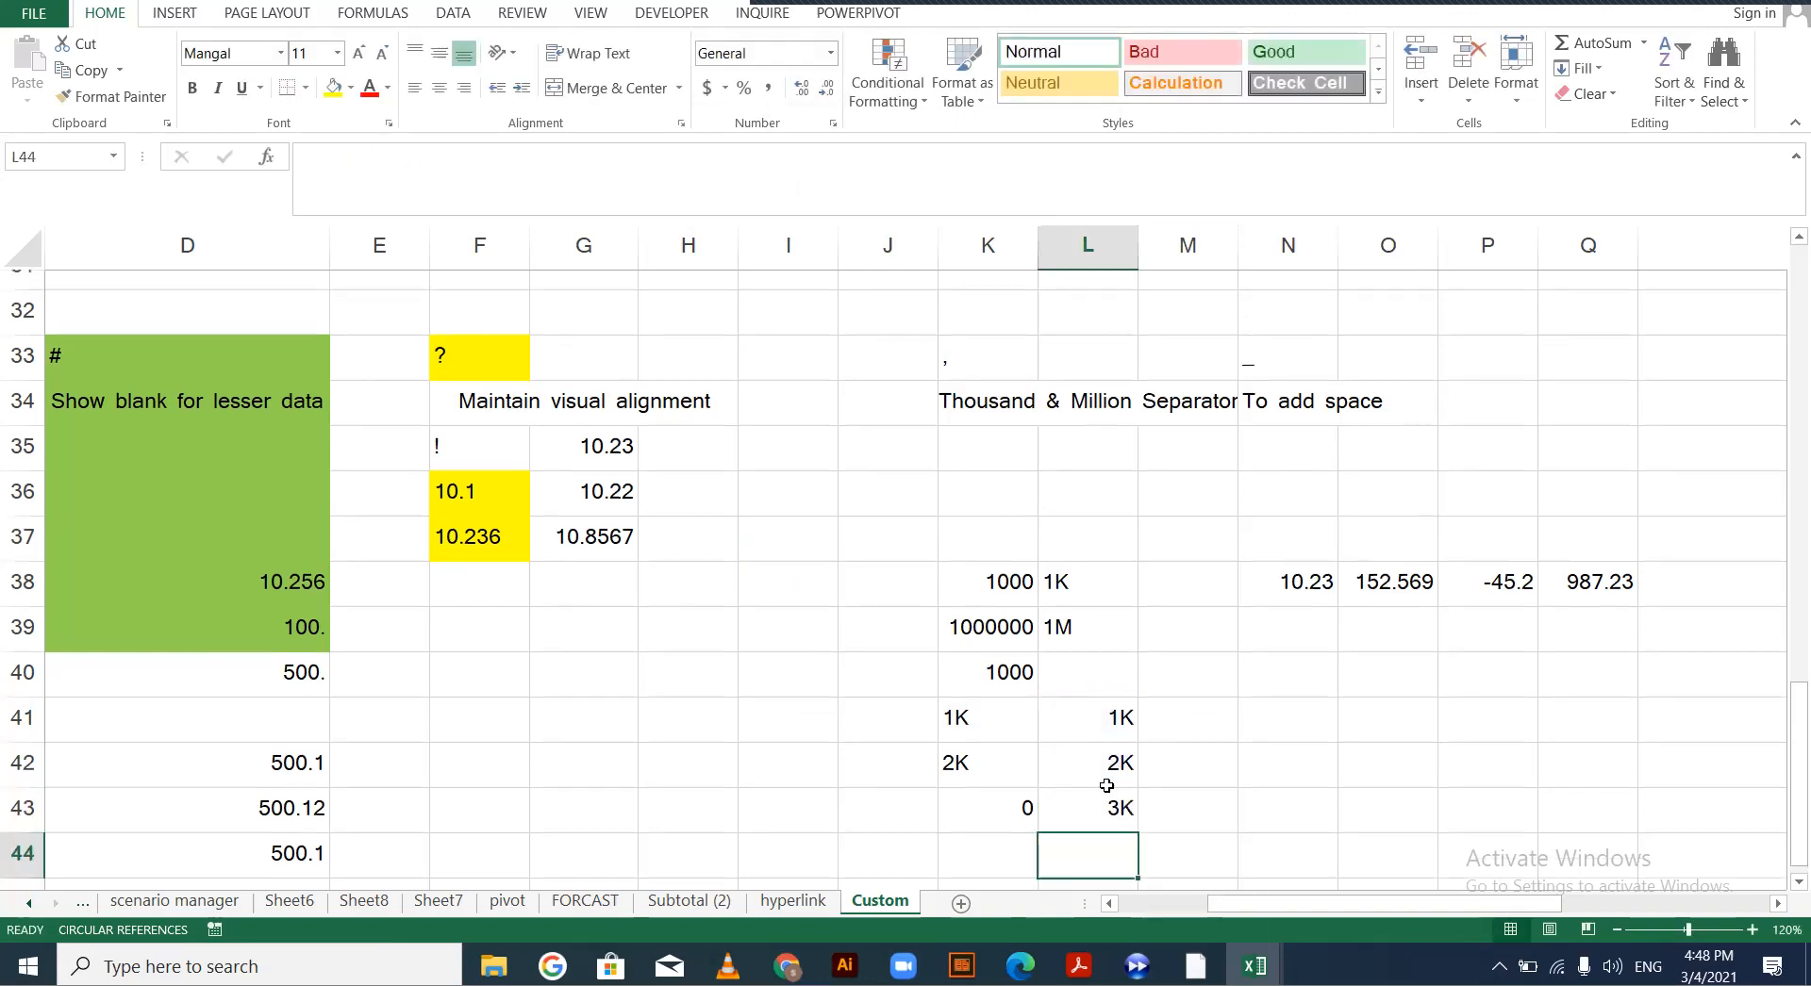
left_click(1118, 803)
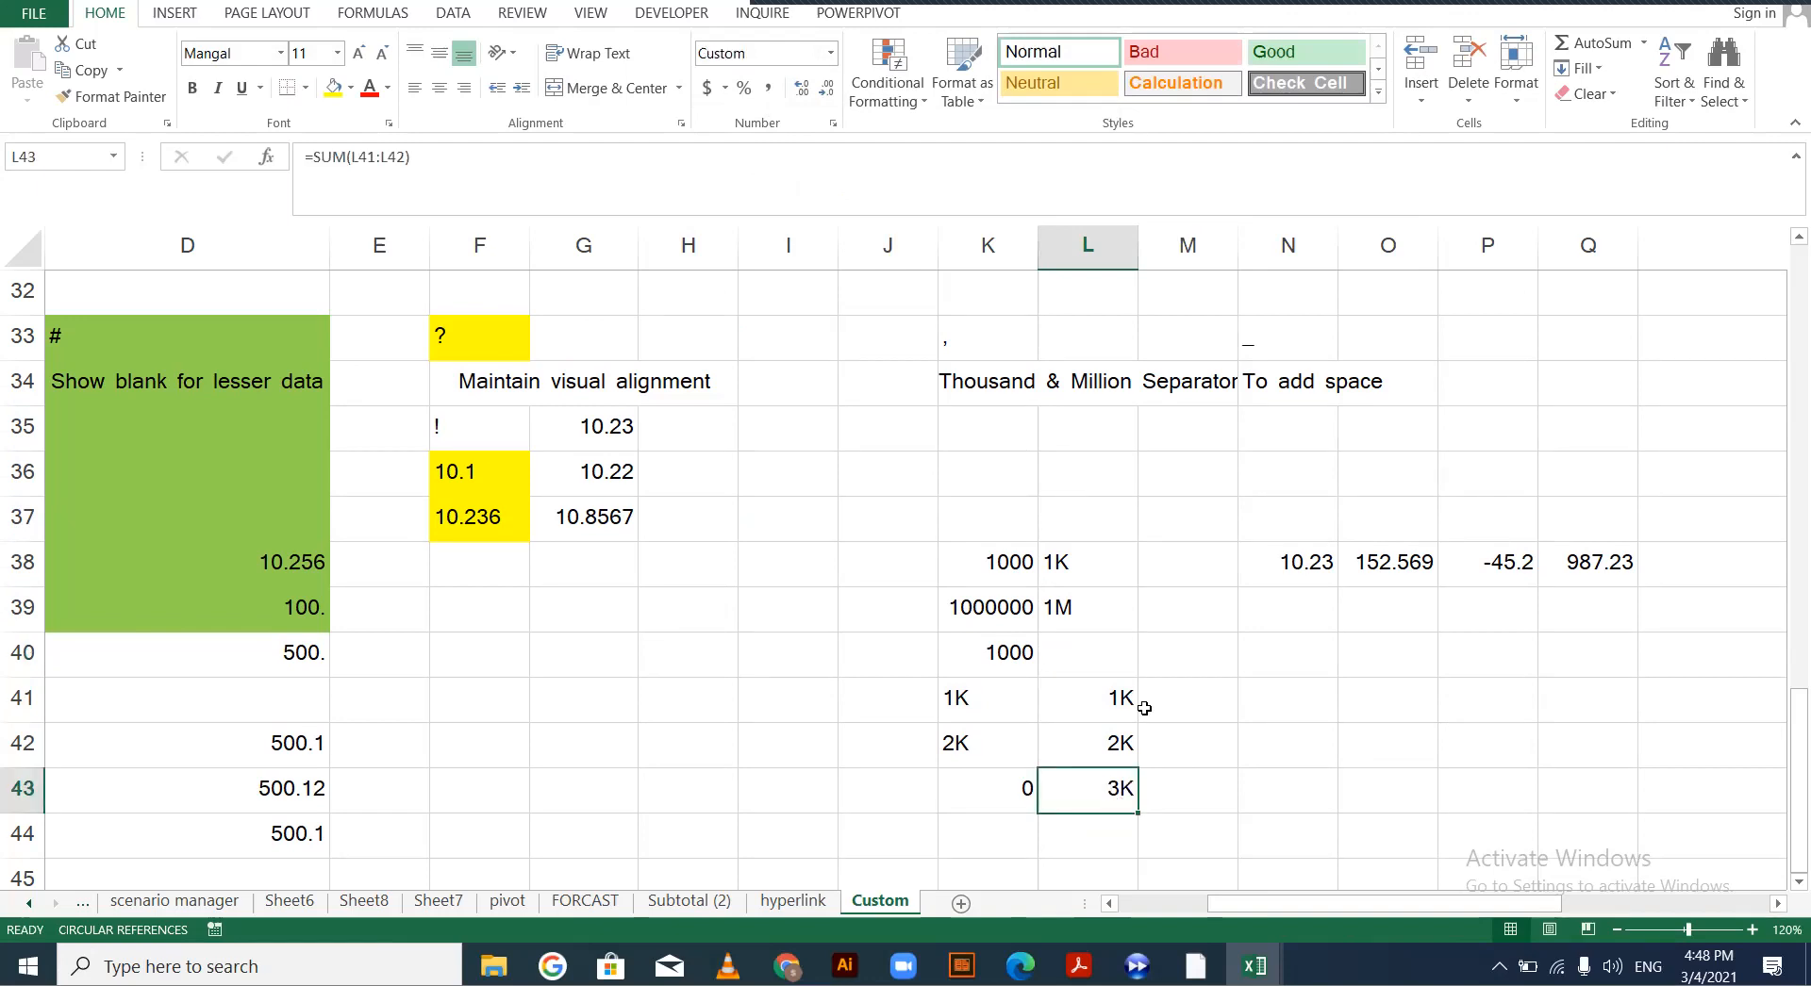
Replace the value in L41 with 15000 and the one in L42 with a five-digit number beginning with 1520
scroll(1097, 587, "down", 1)
left_click(1098, 565)
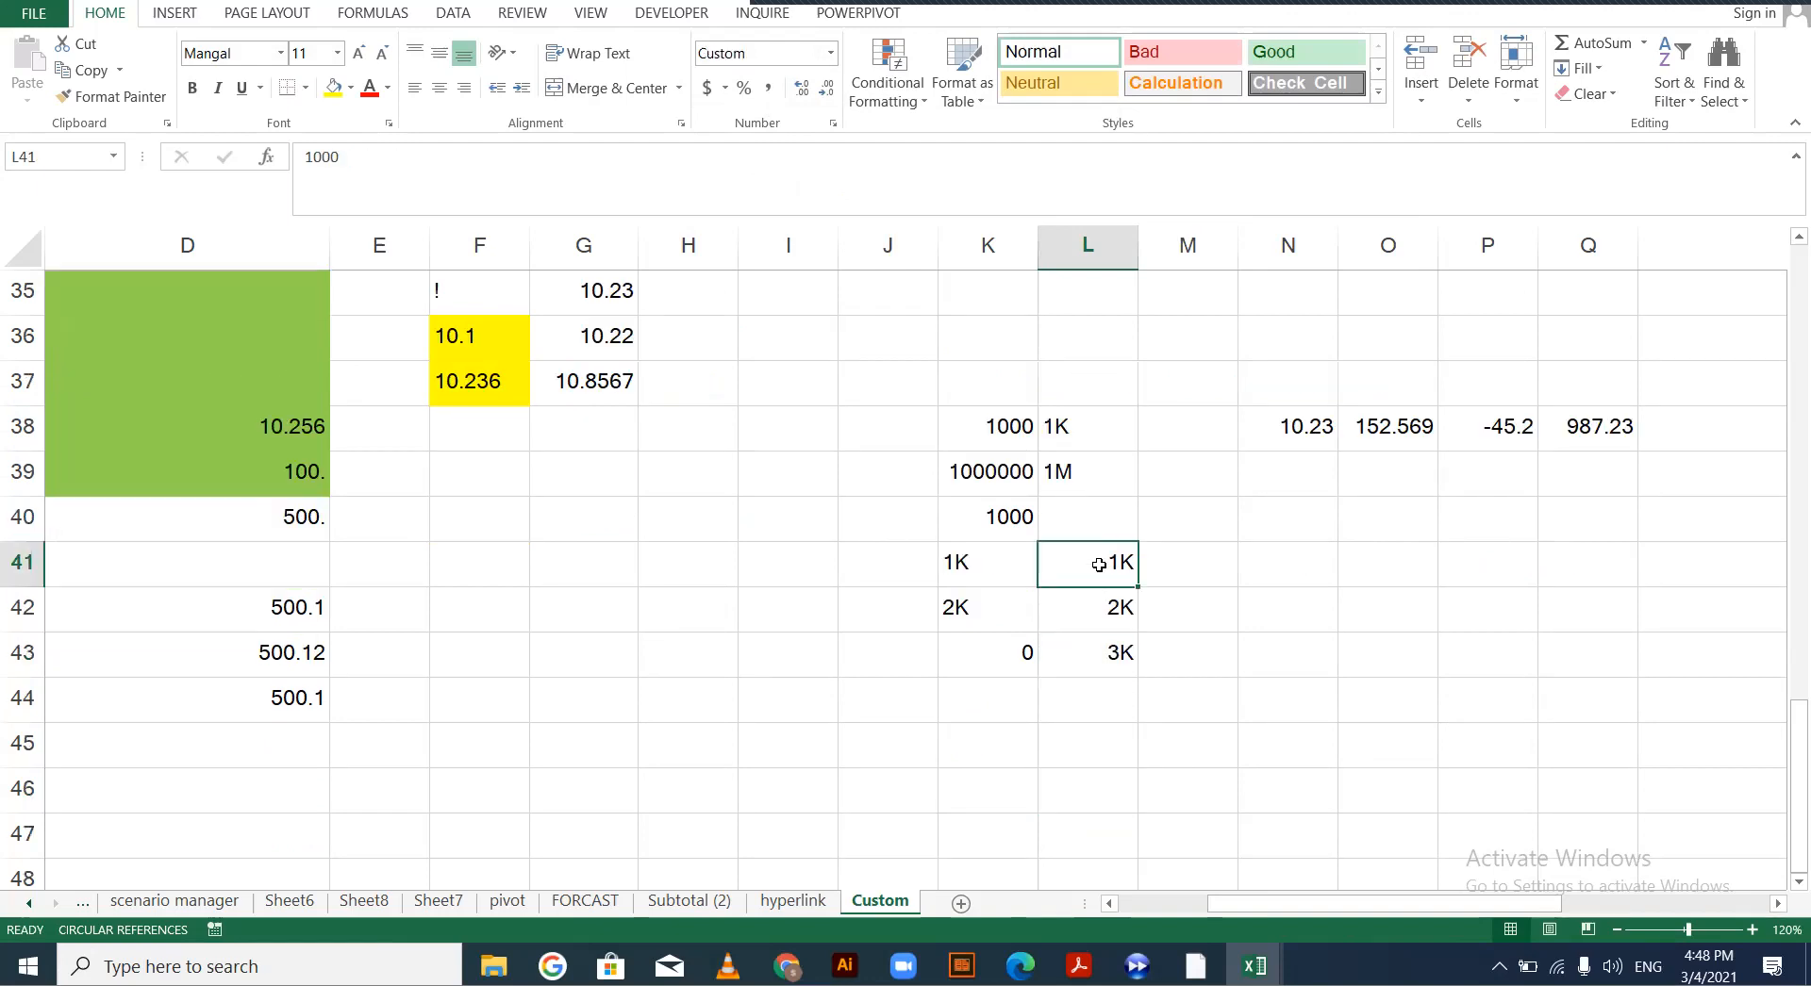
type("15000")
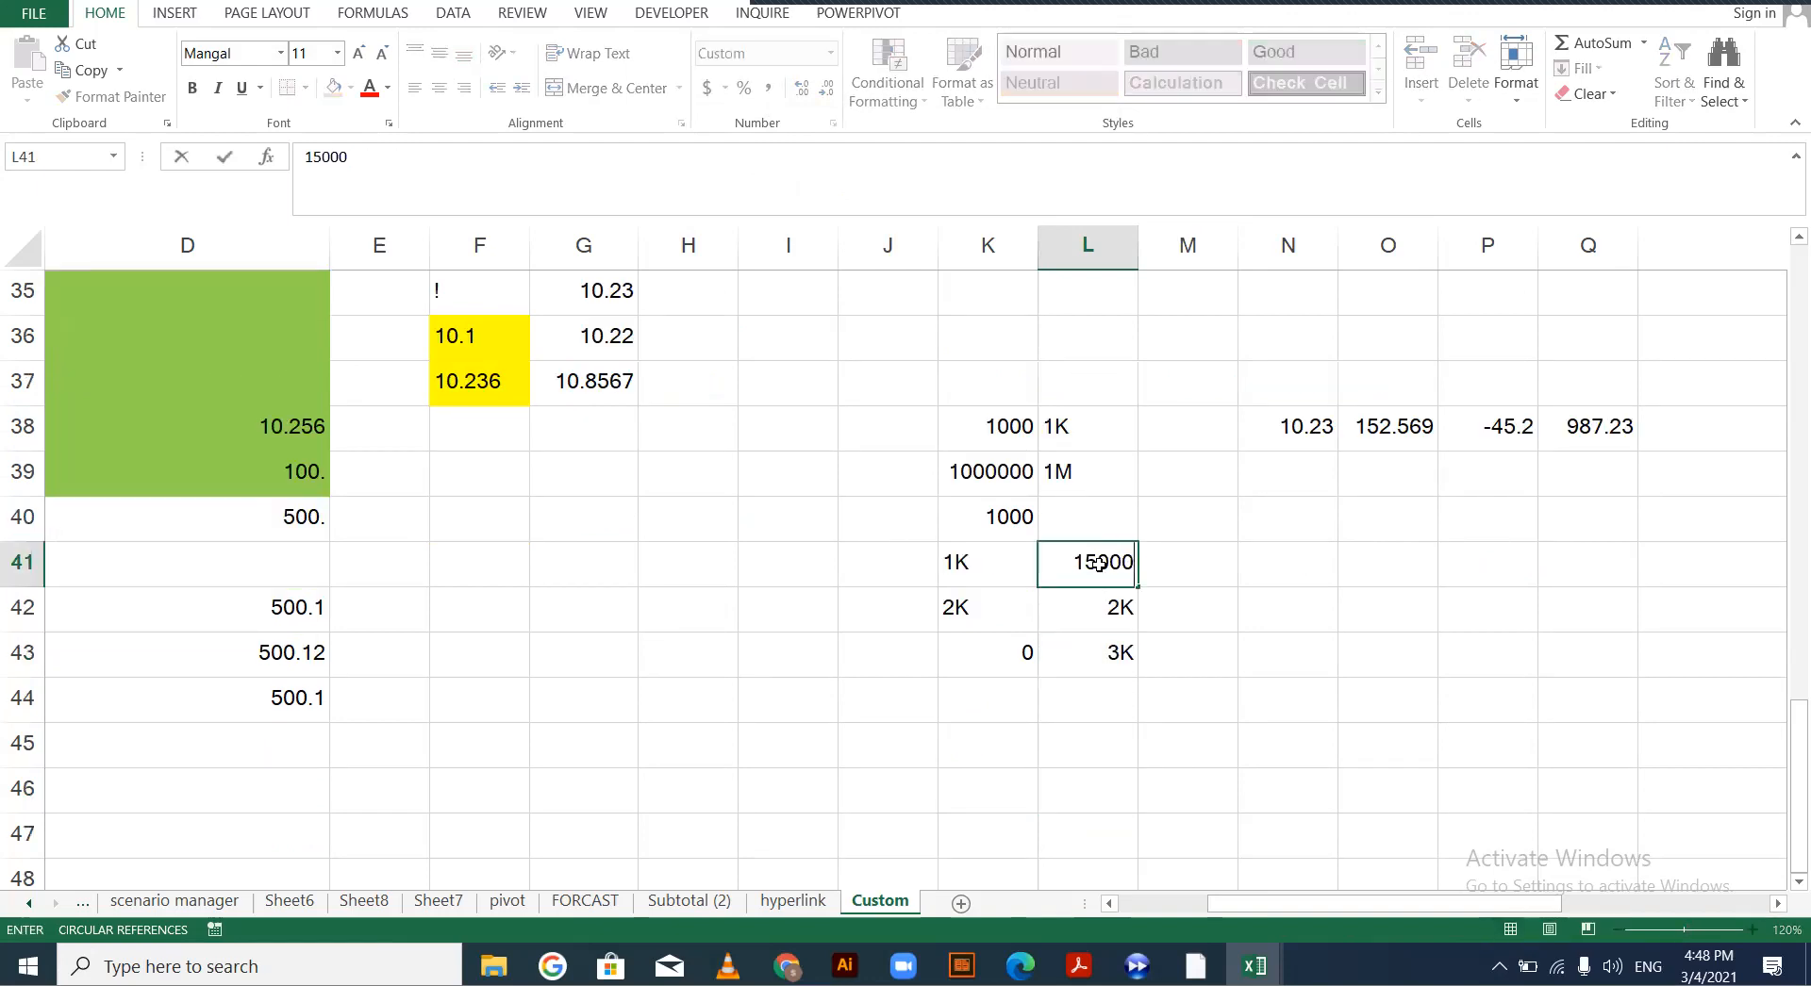
key("Return")
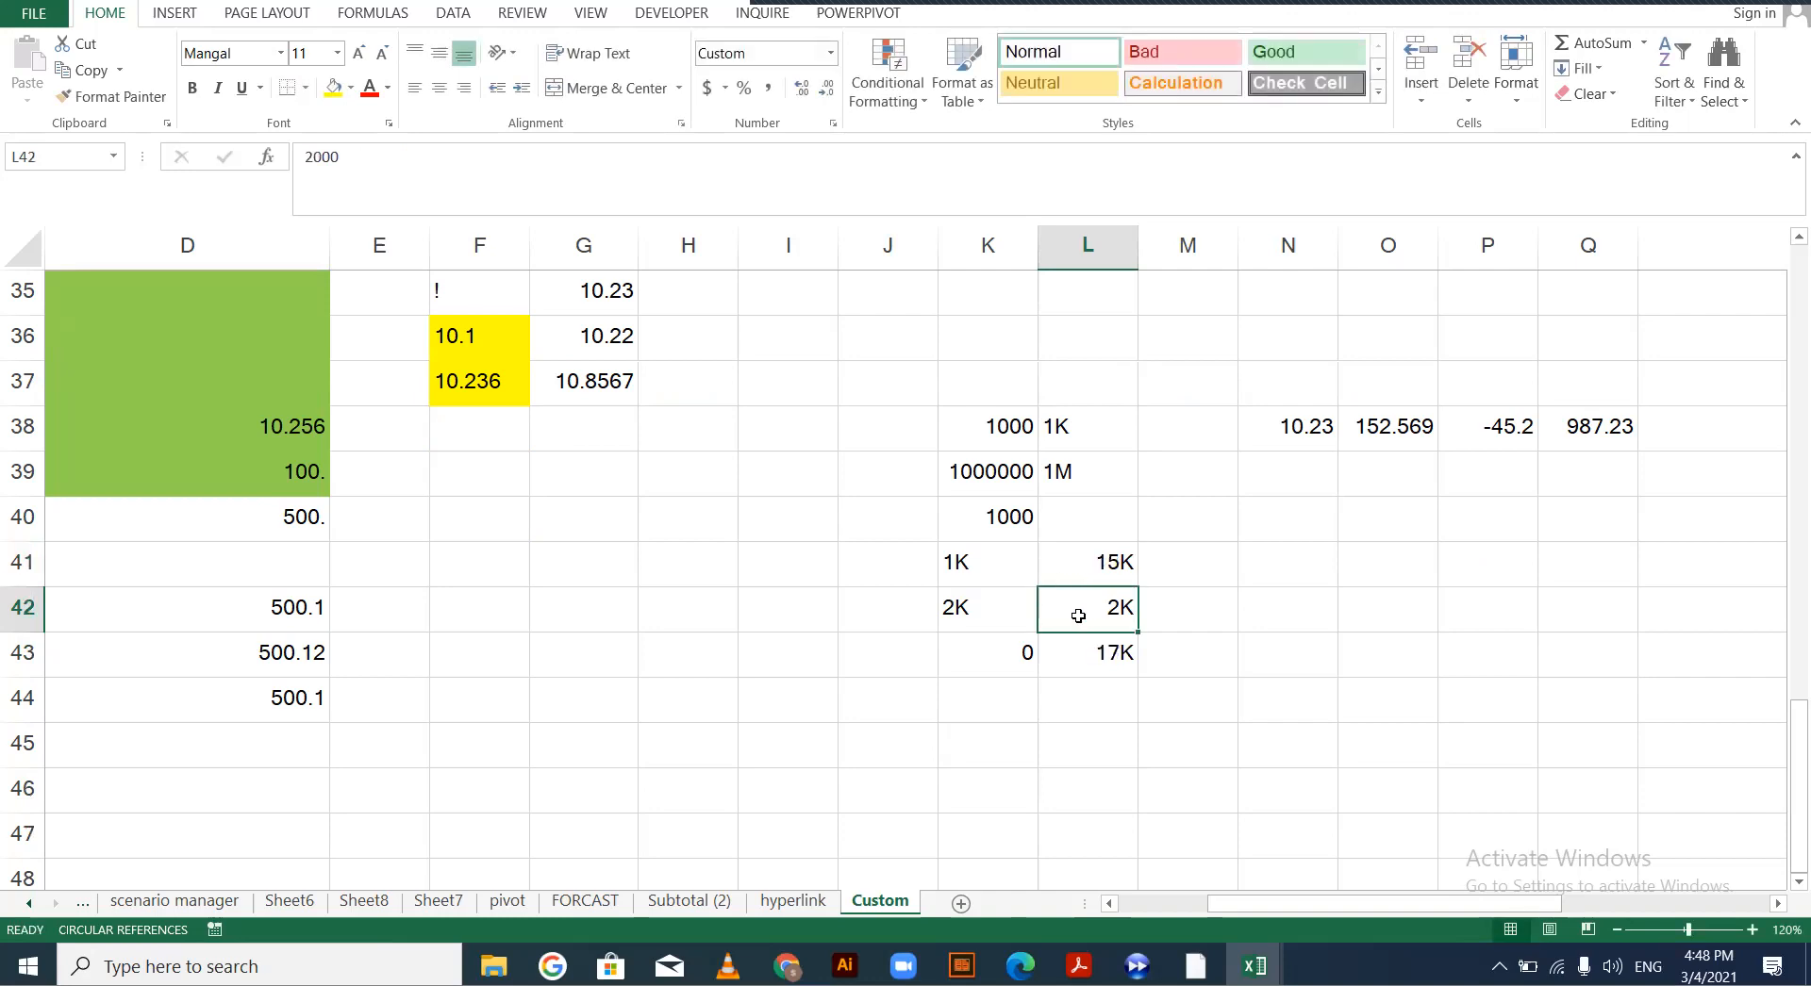
type("1520")
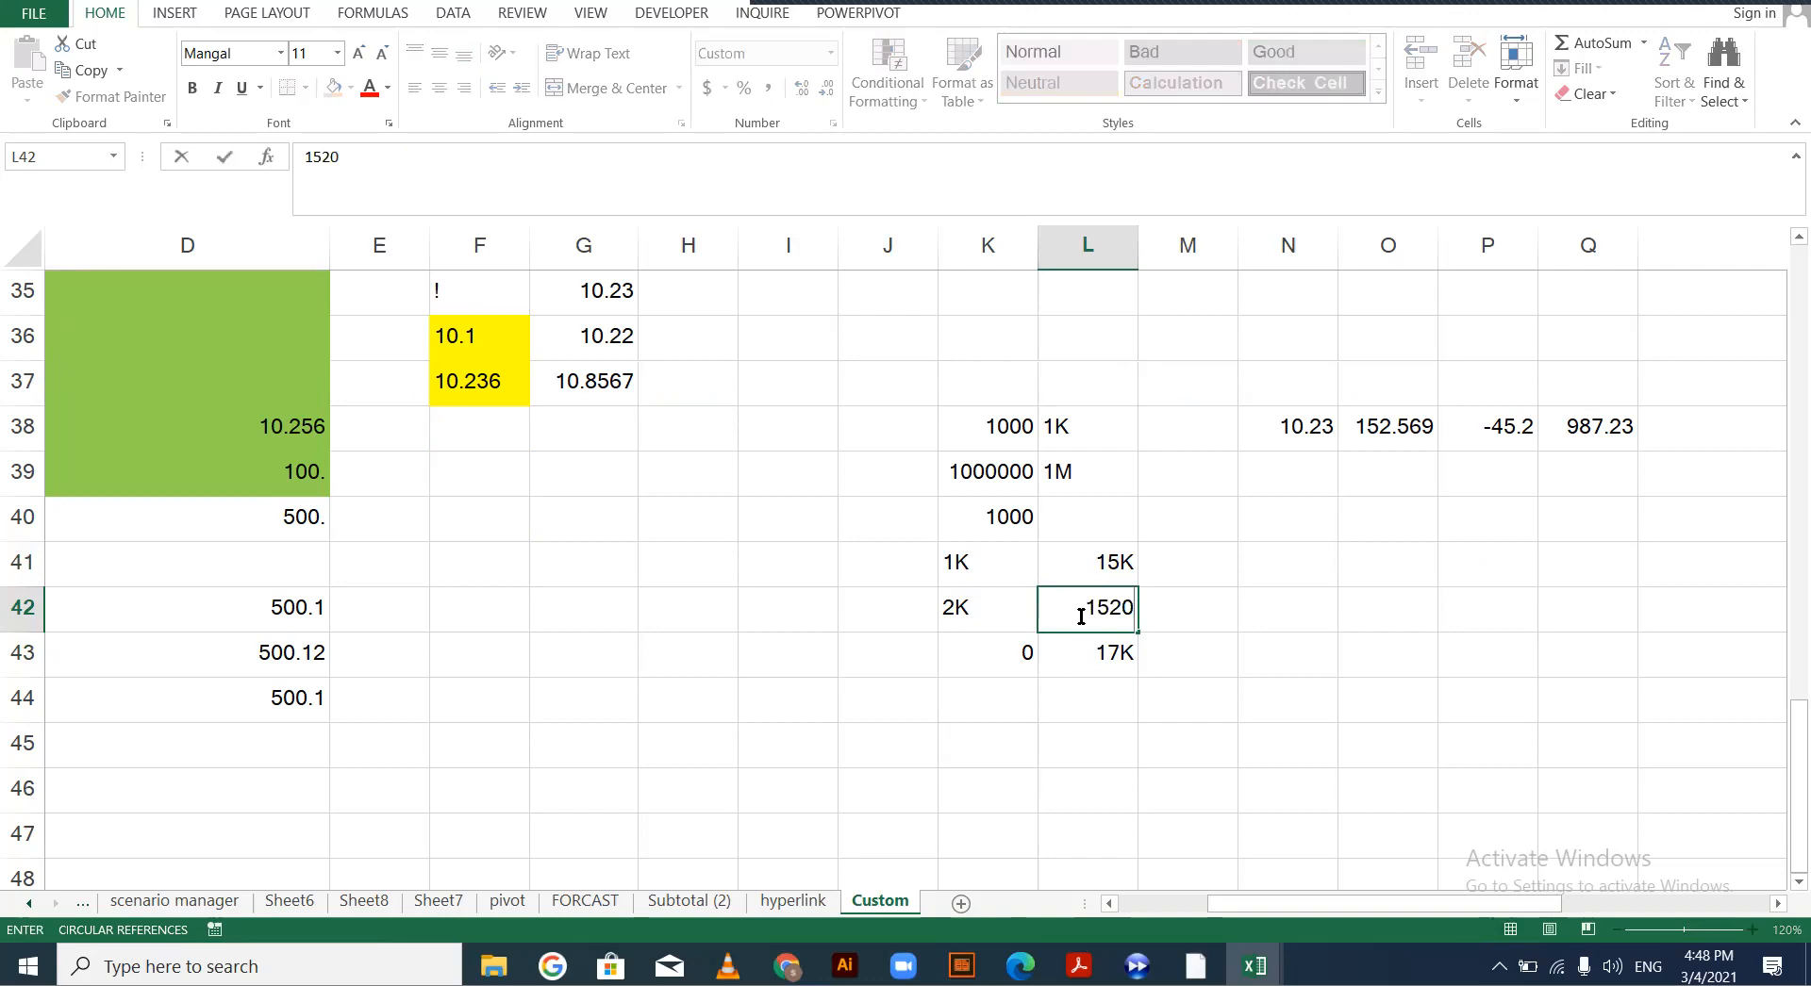
key("Return")
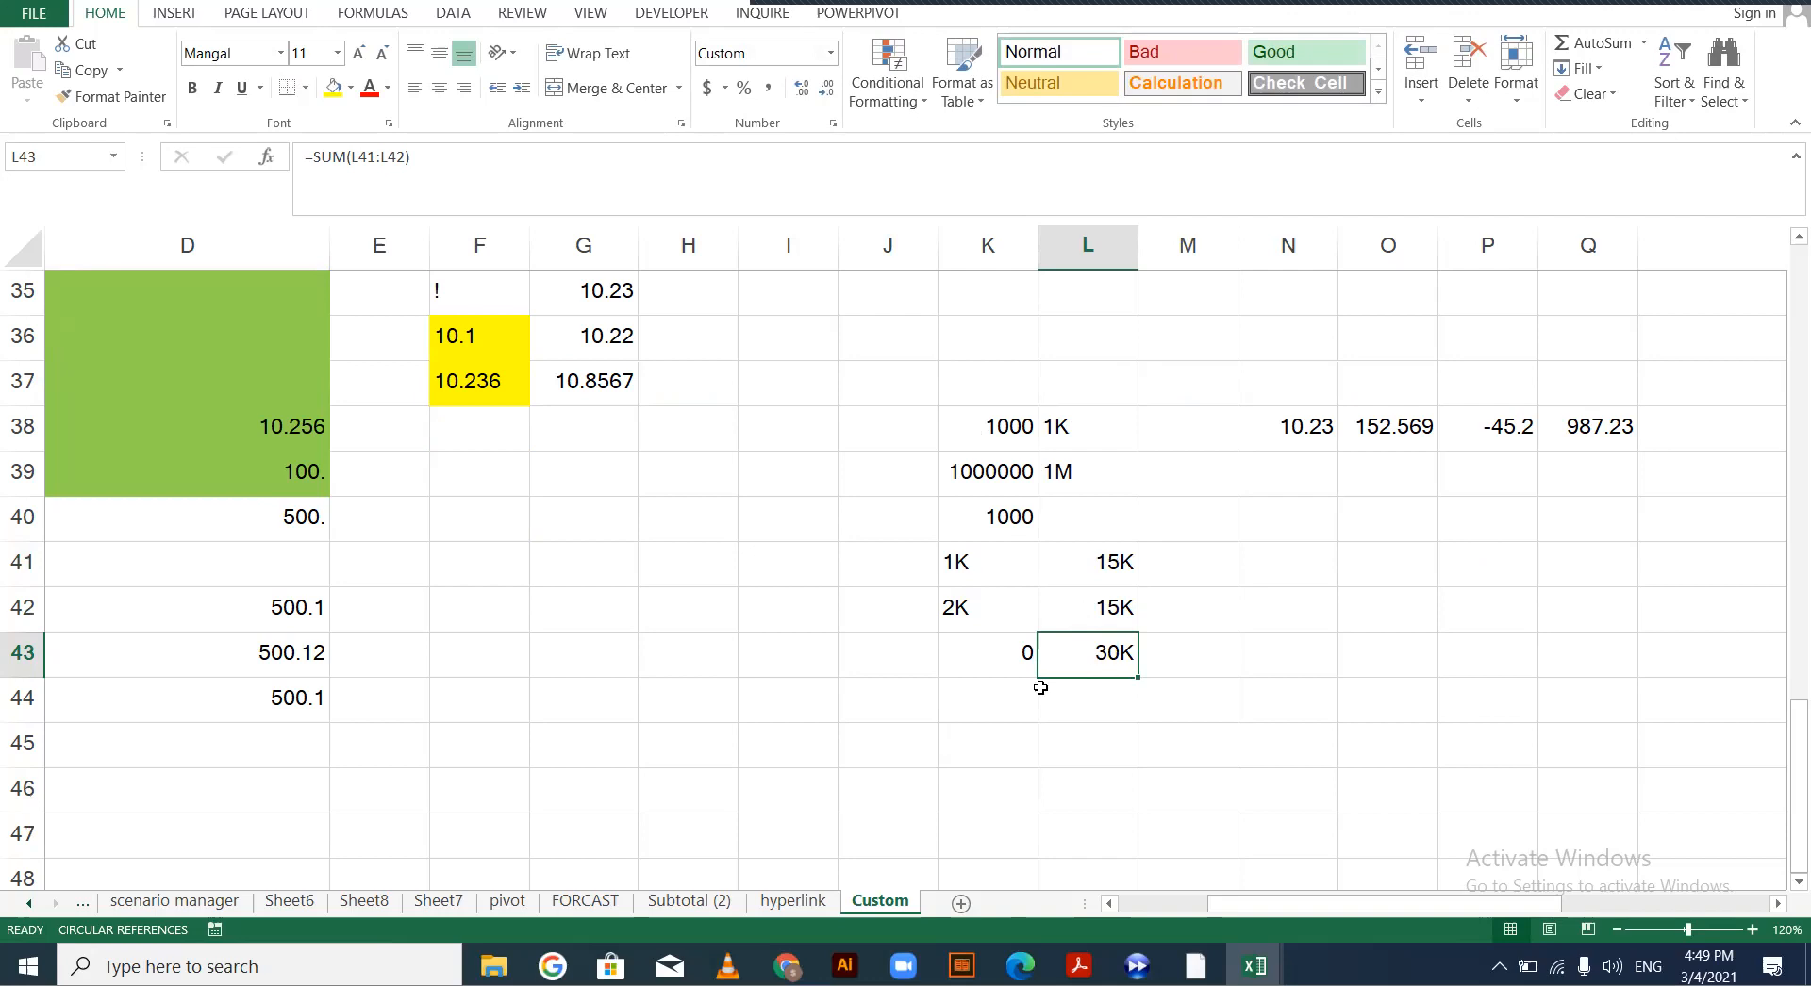
Enter 2000000 in cell K44 and 2500000 in cell K45
left_click(1013, 686)
double_click(1011, 686)
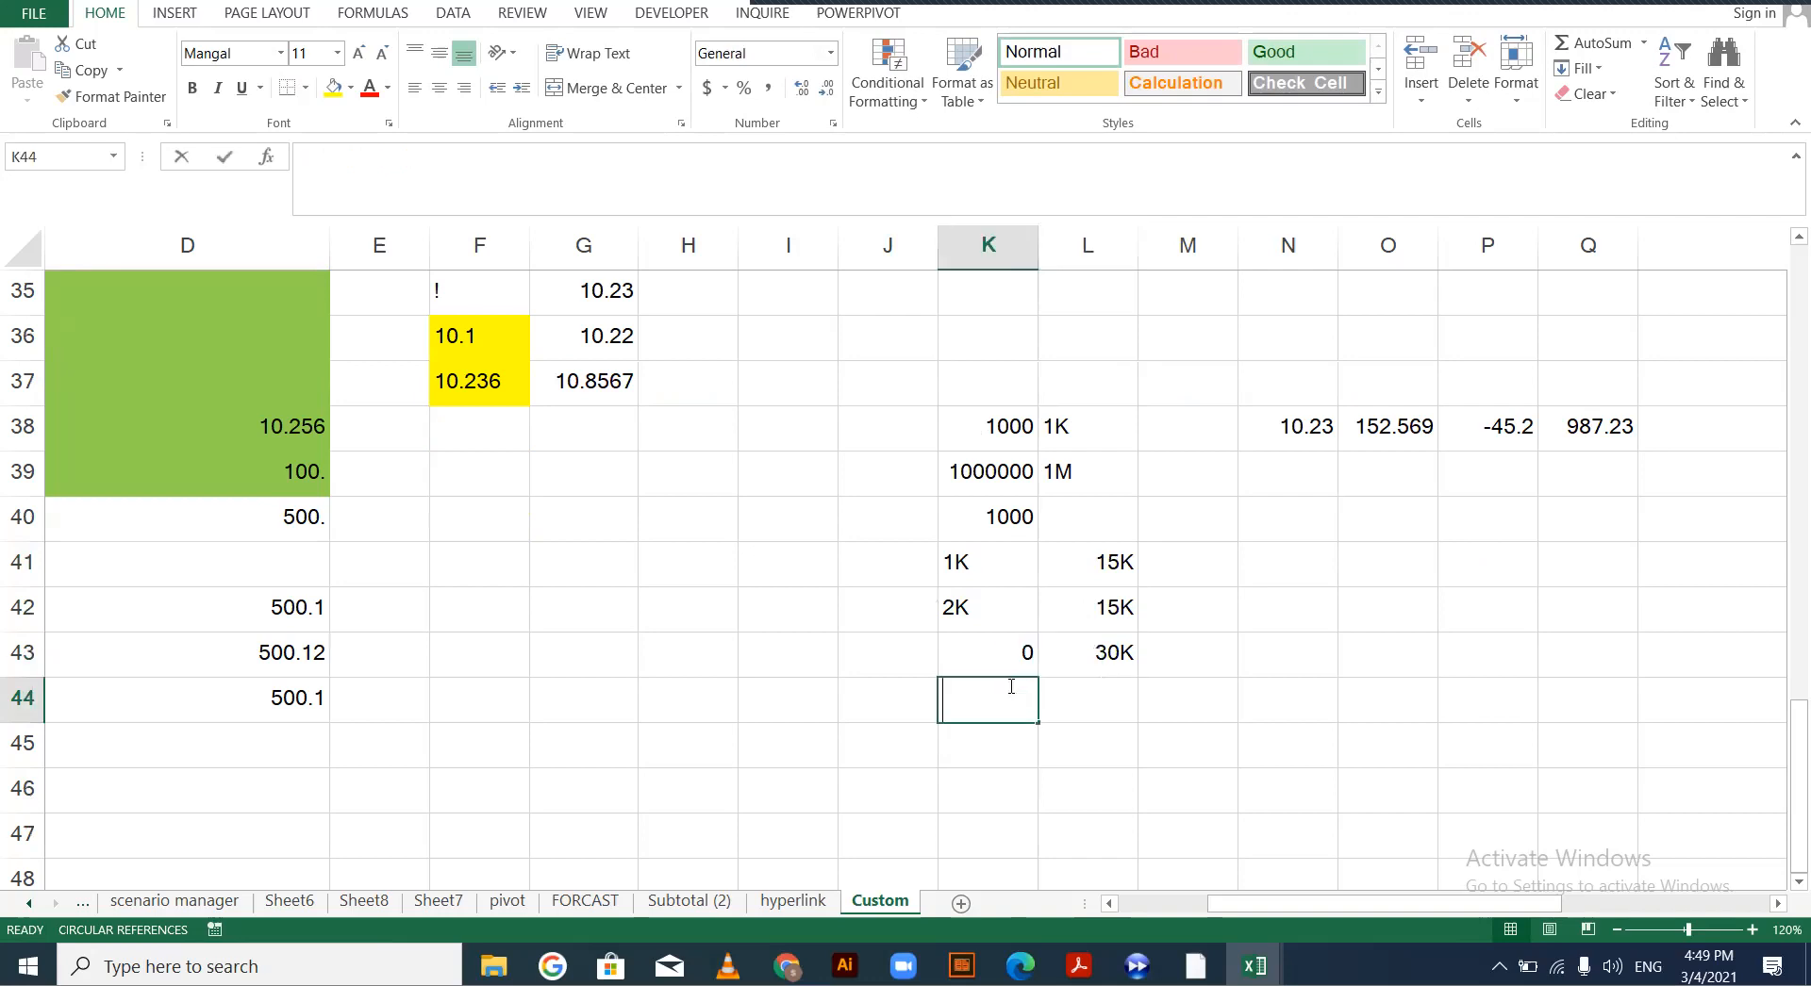
type("200000")
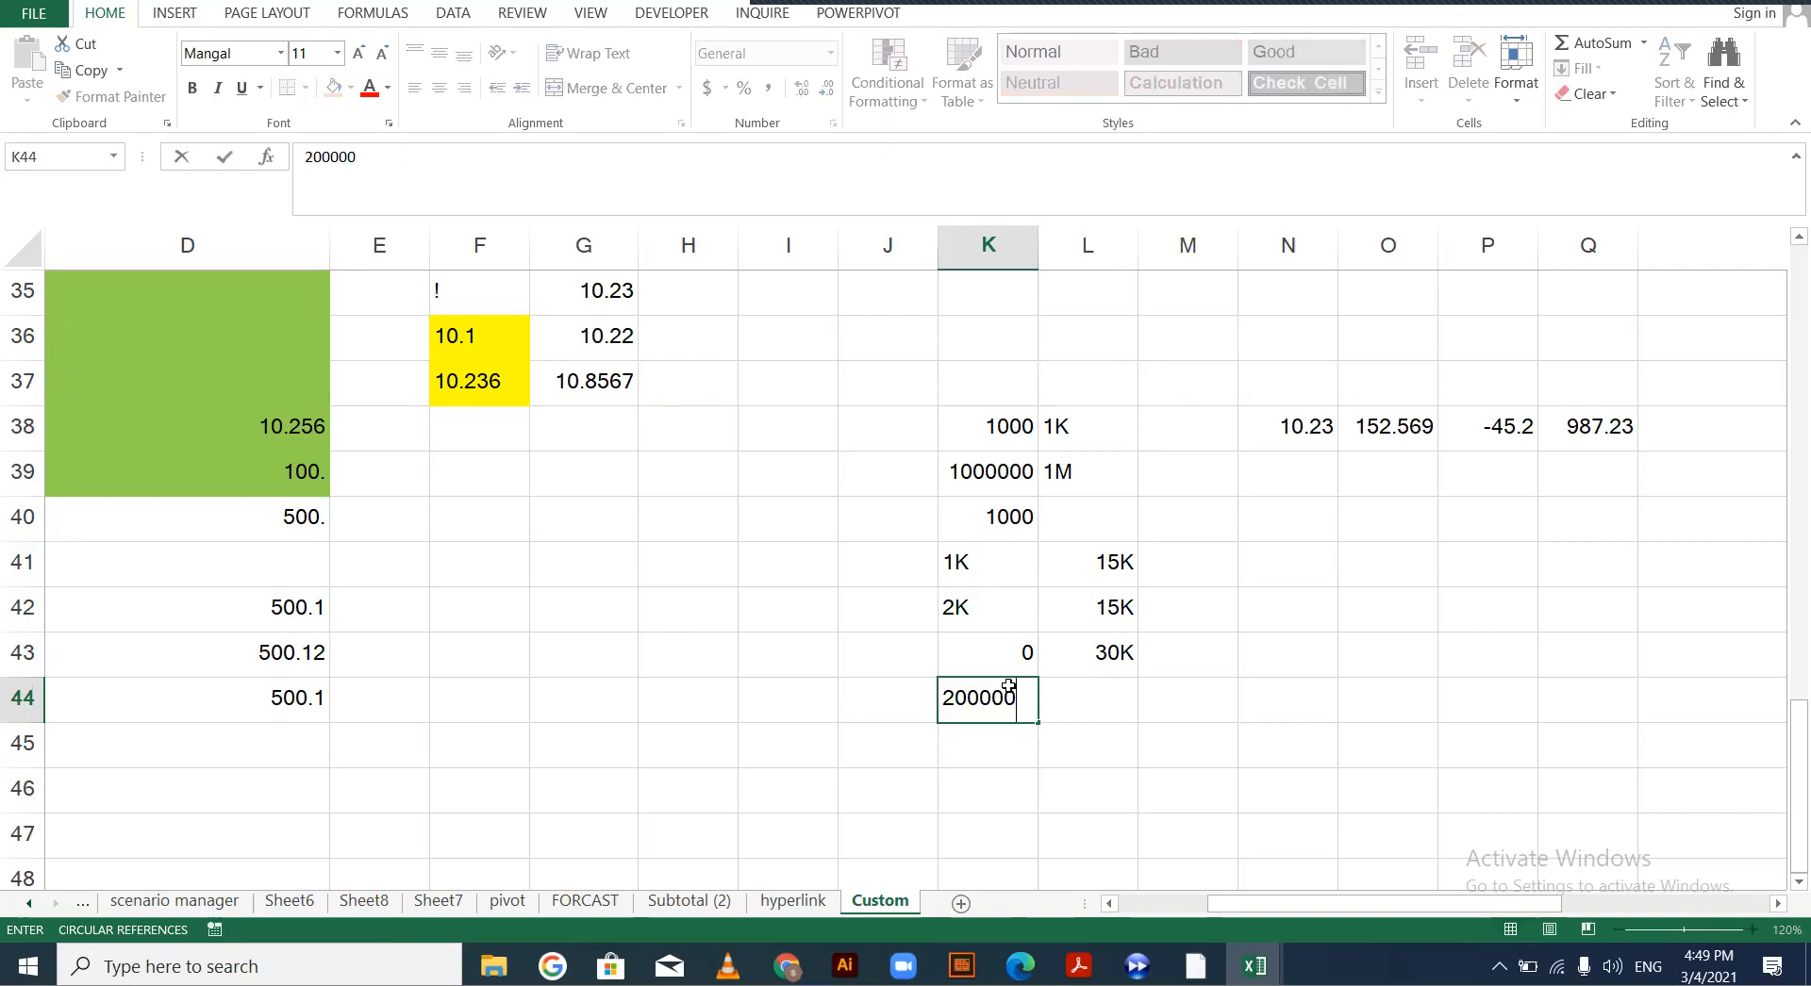
type("0")
key("Return")
type("2500000")
key("Return")
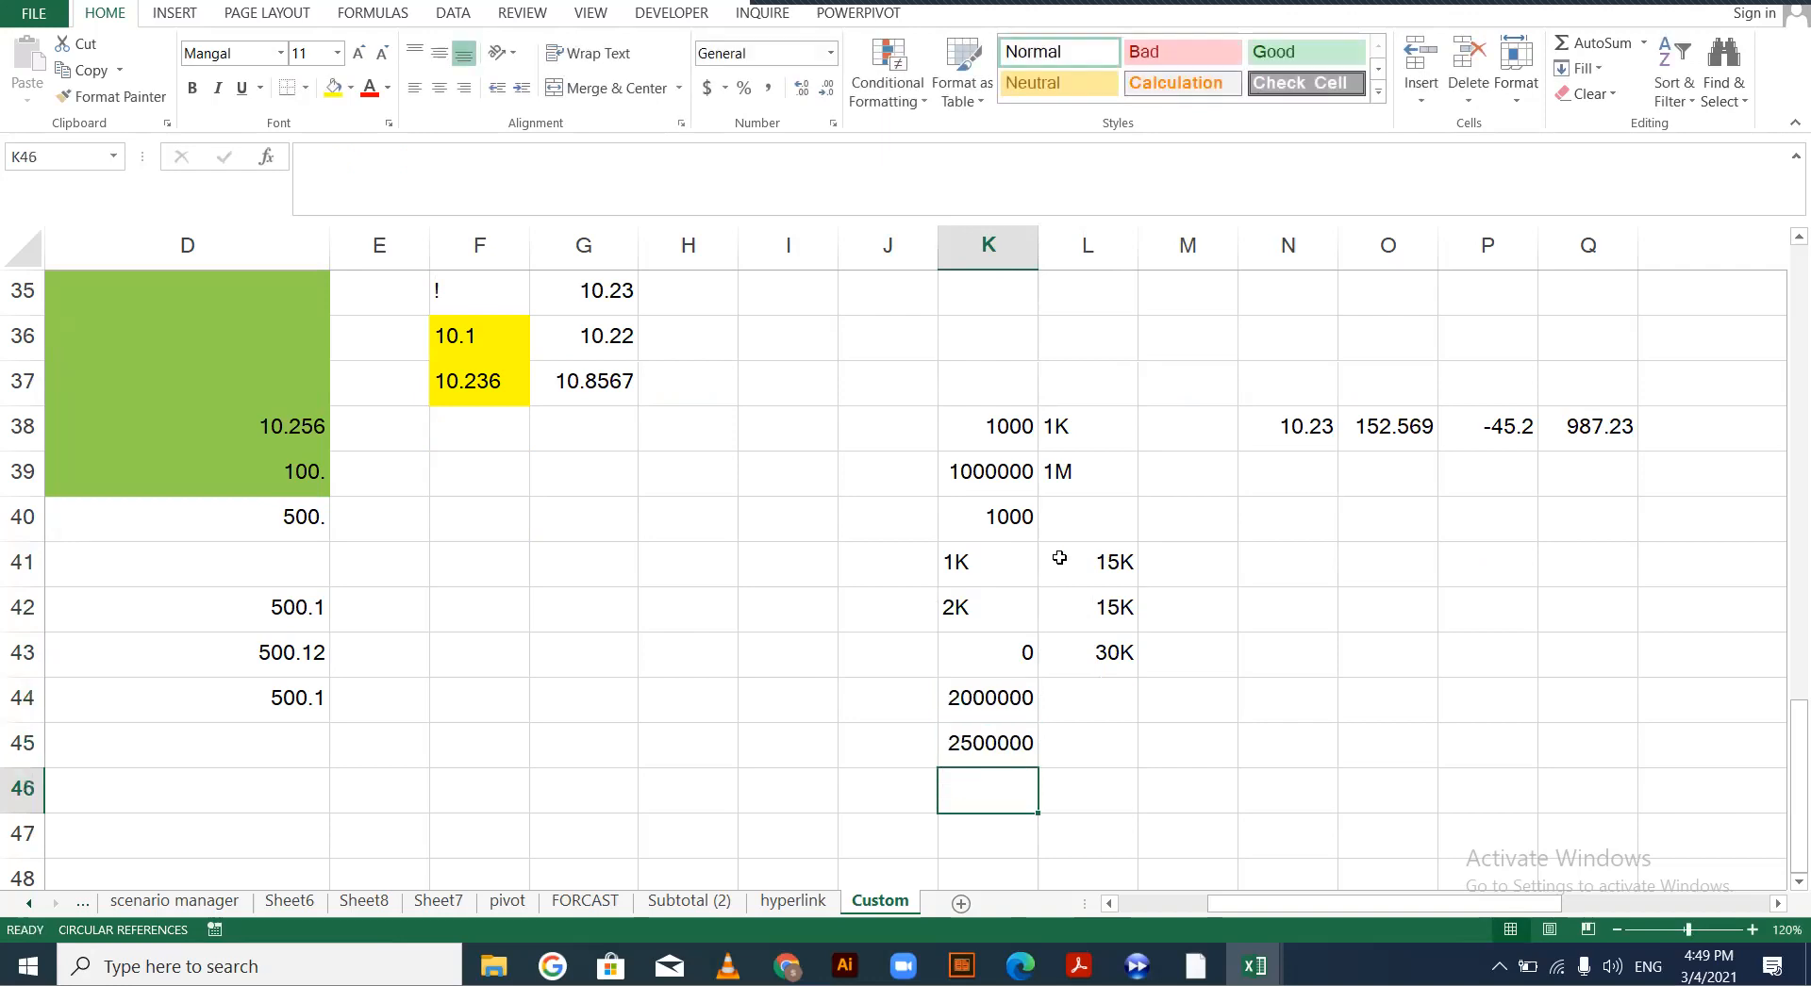
Apply the custom number format 0,,"M" to cells K44:K45 to show the values in millions
left_click_drag(986, 697, 985, 743)
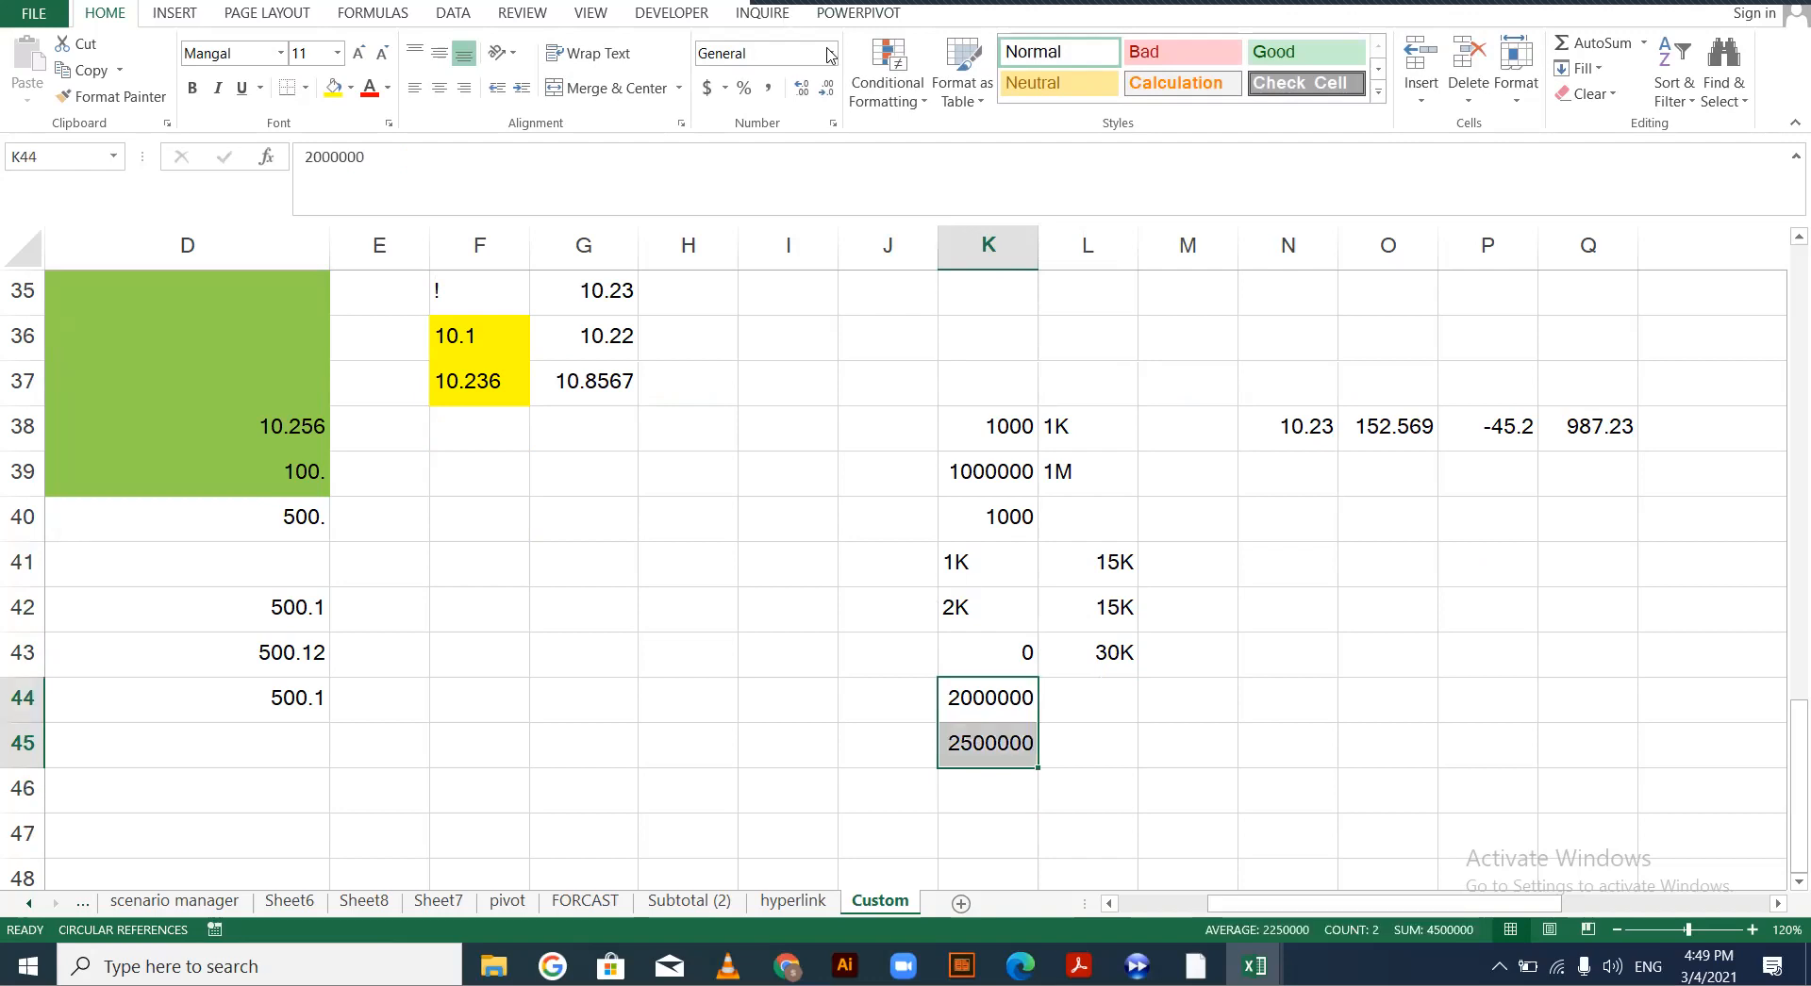
left_click(757, 618)
left_click(832, 396)
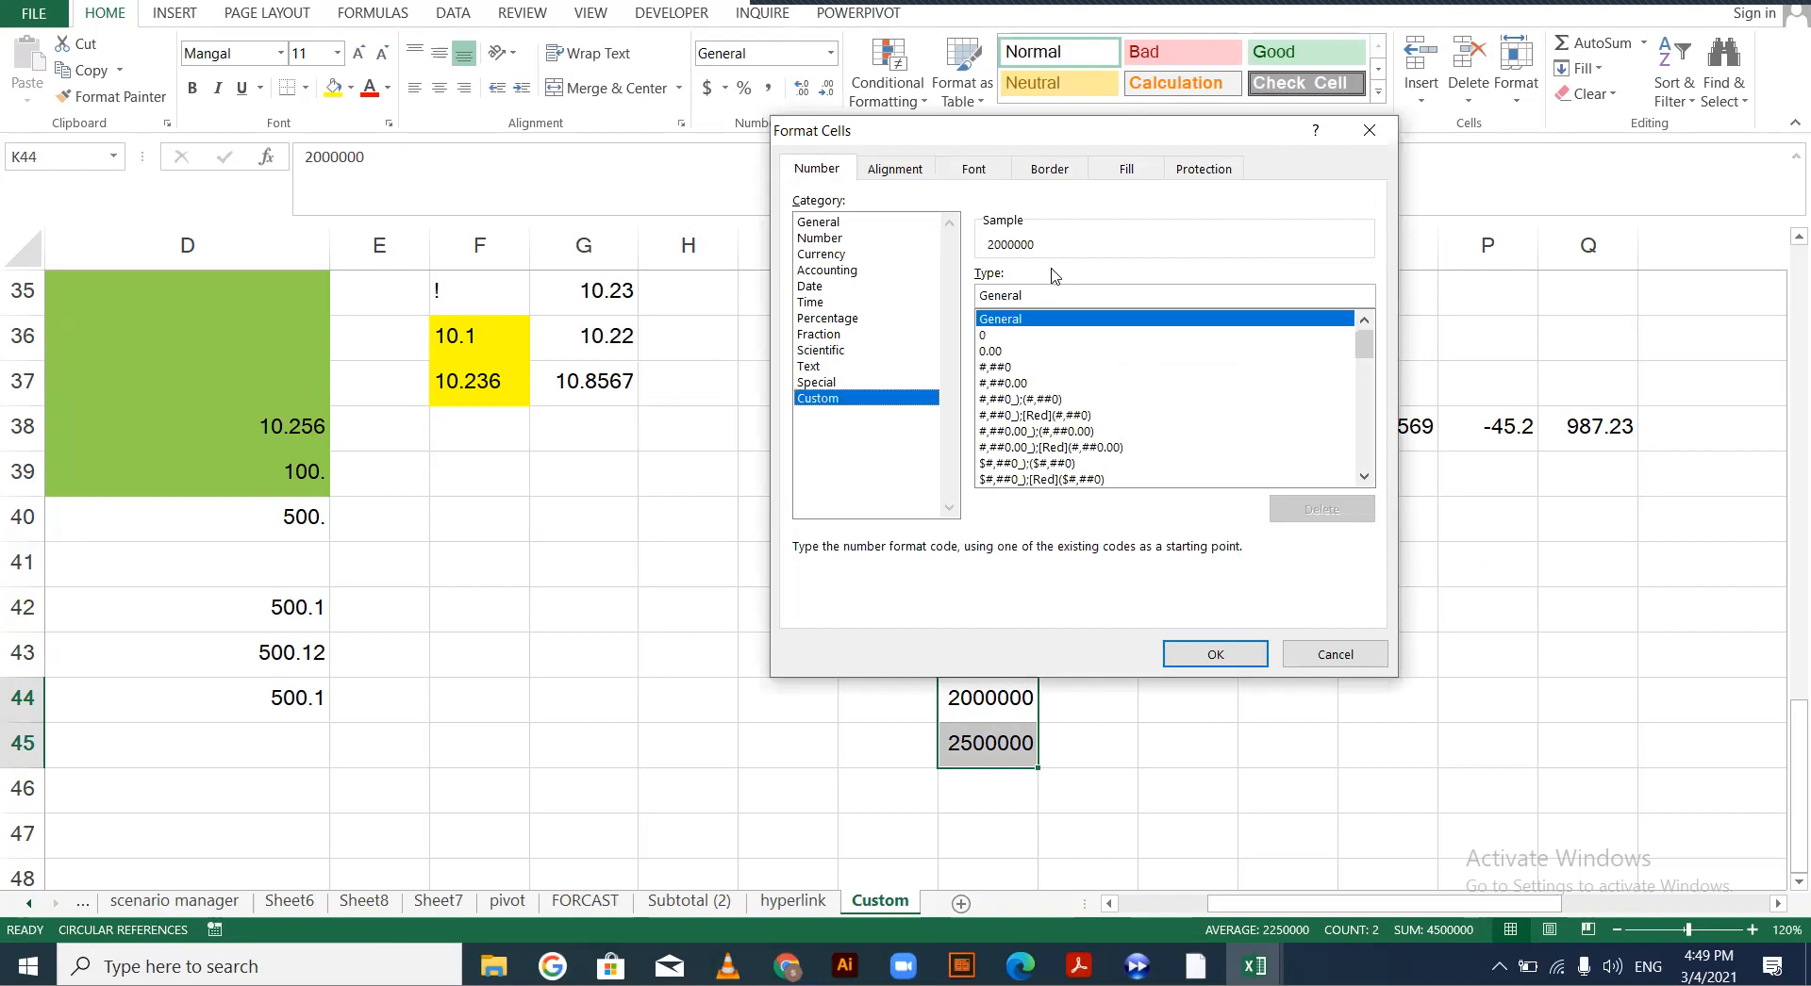
left_click_drag(1026, 297, 958, 299)
type("0")
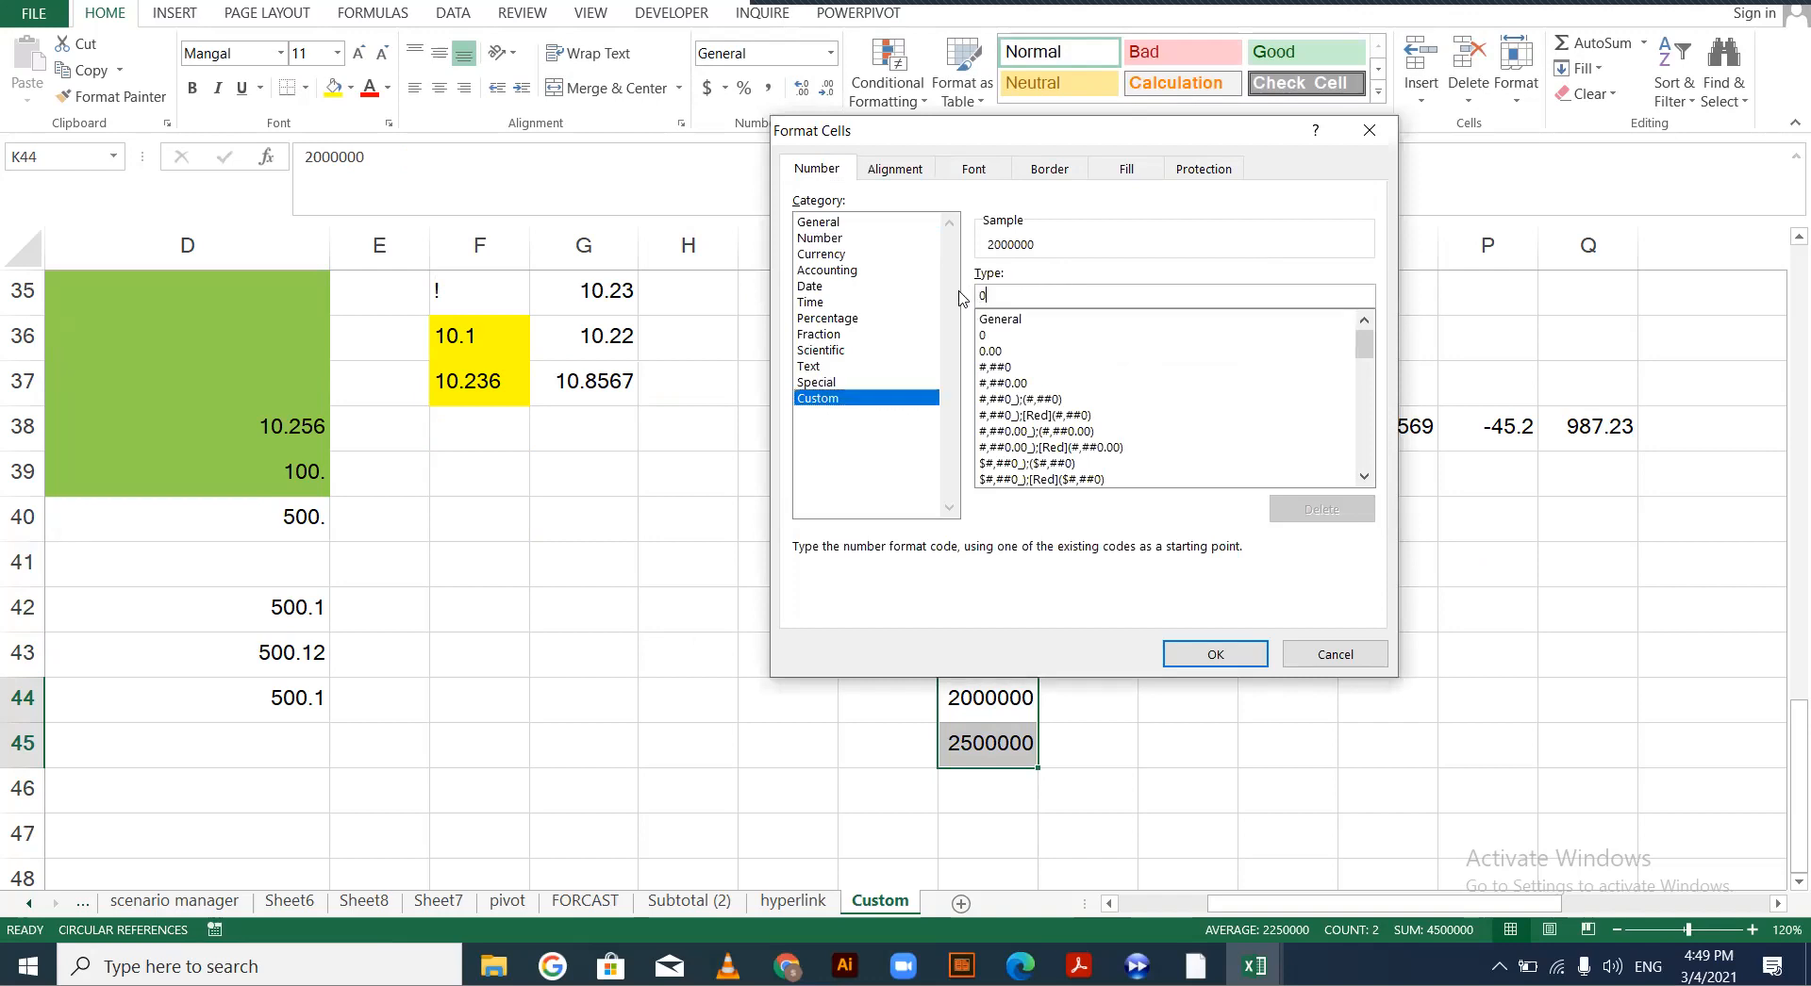
type(",,")
type("\"")
type("M:\"")
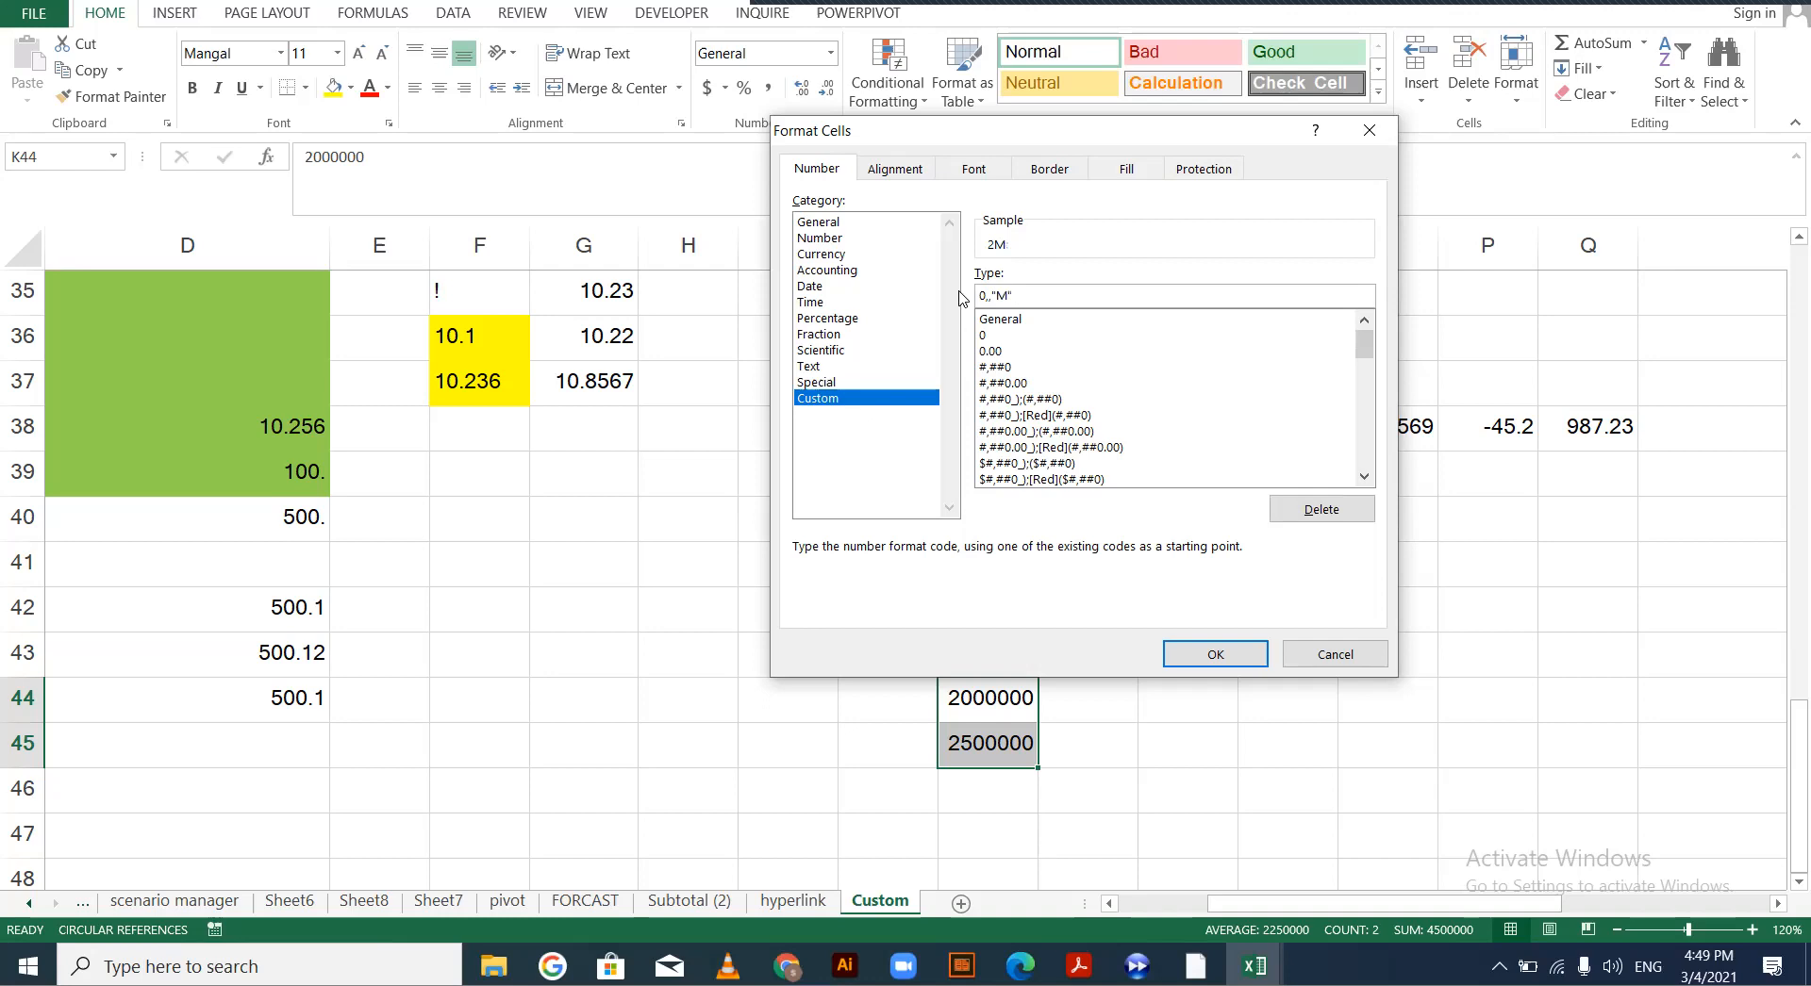
key("Return")
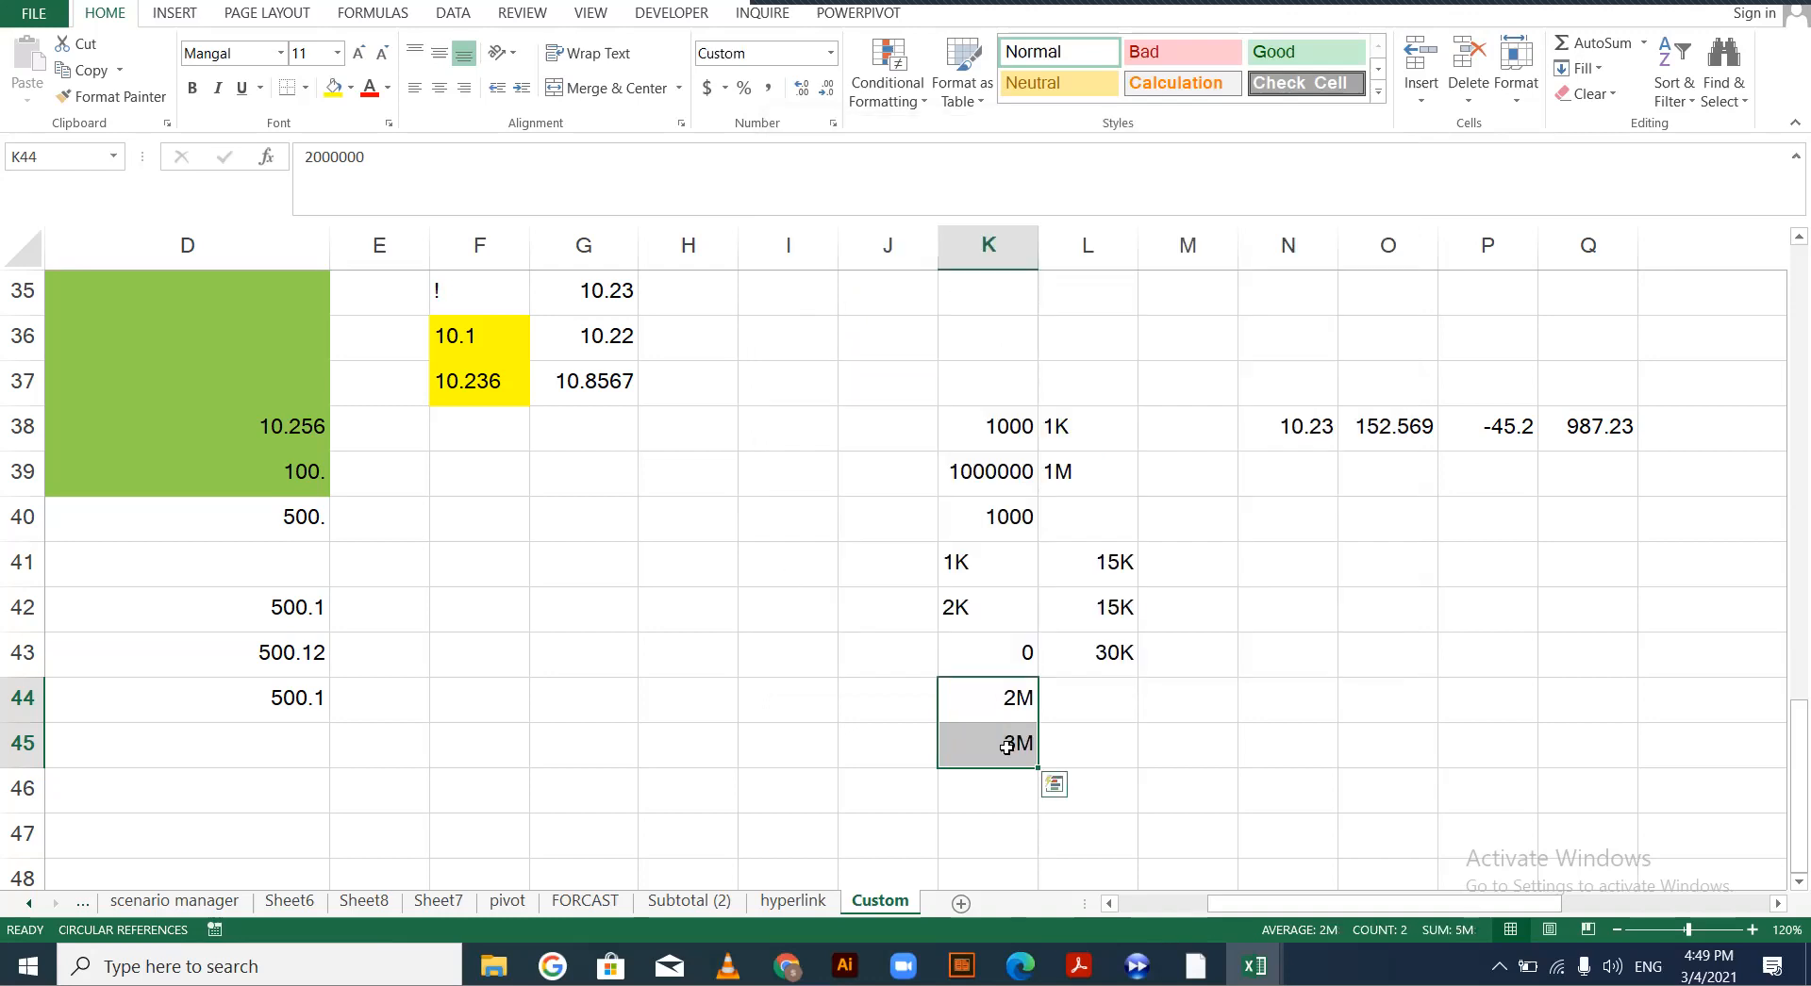
Enter 5000000 in cell K46 below the million-formatted numbers
left_click(1009, 783)
type("5000000")
key("Return")
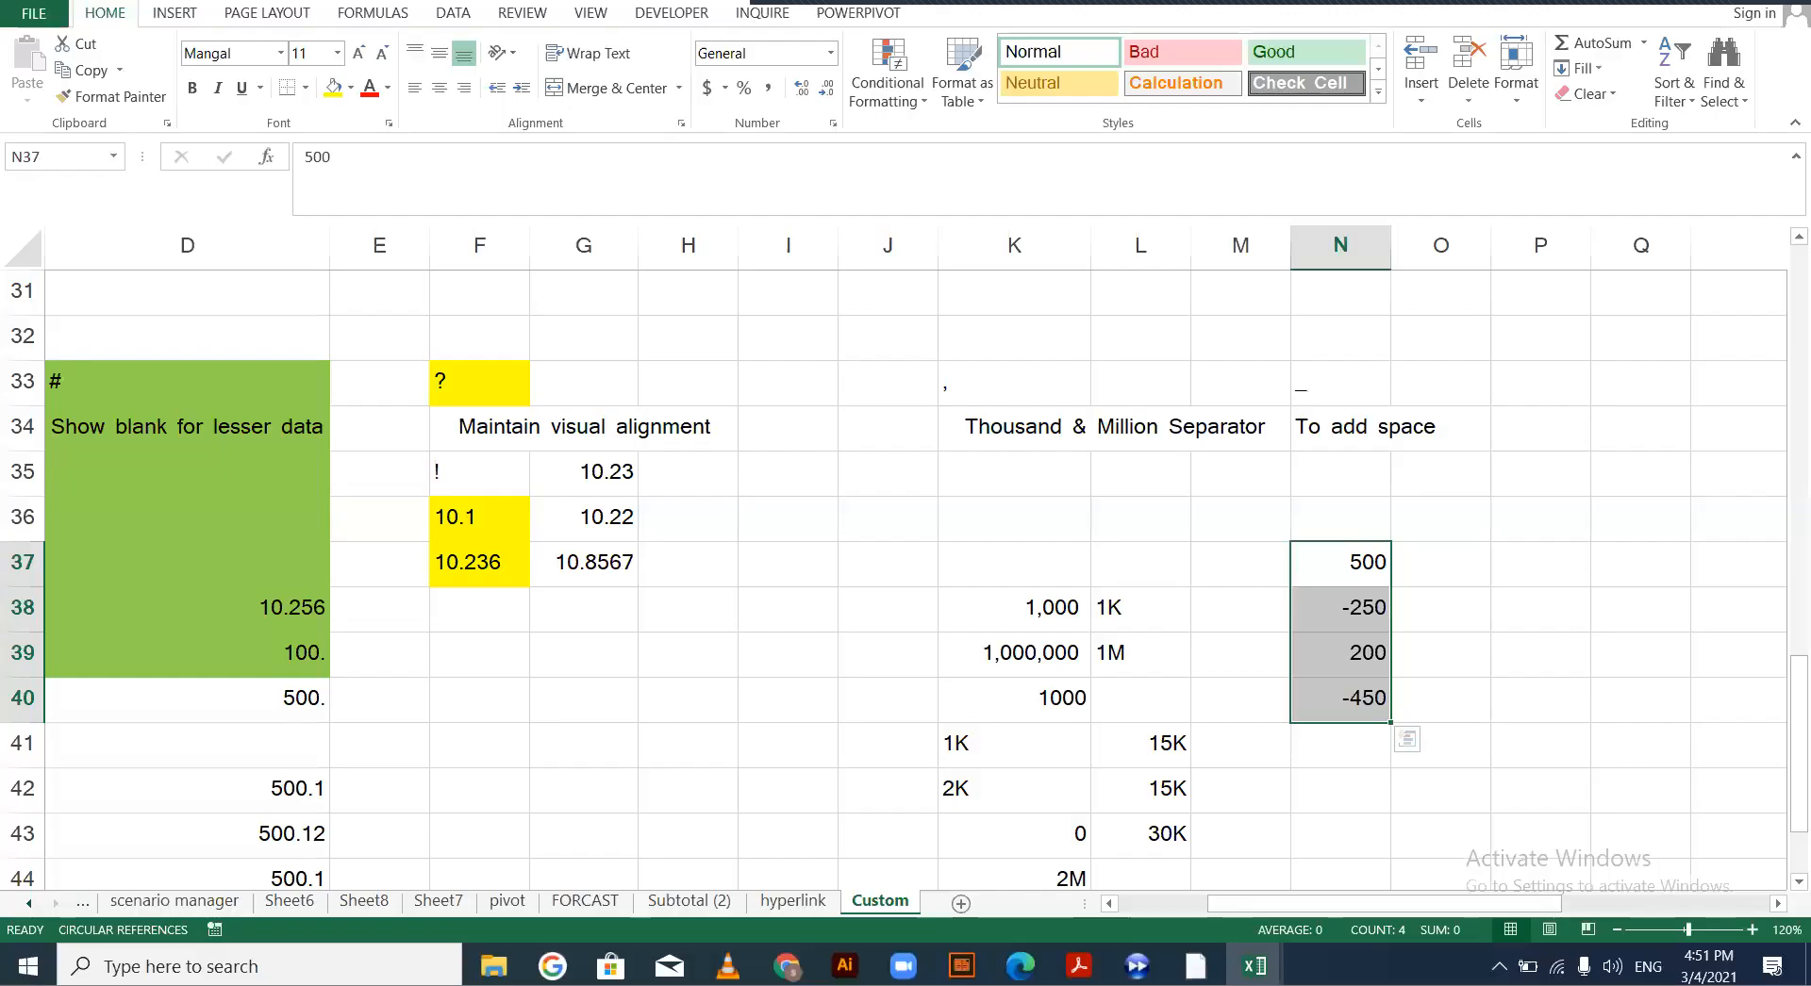
Review the sample rupee format code in cell N4 and the symbol explanations listed below it
scroll(1337, 358, "up", 10)
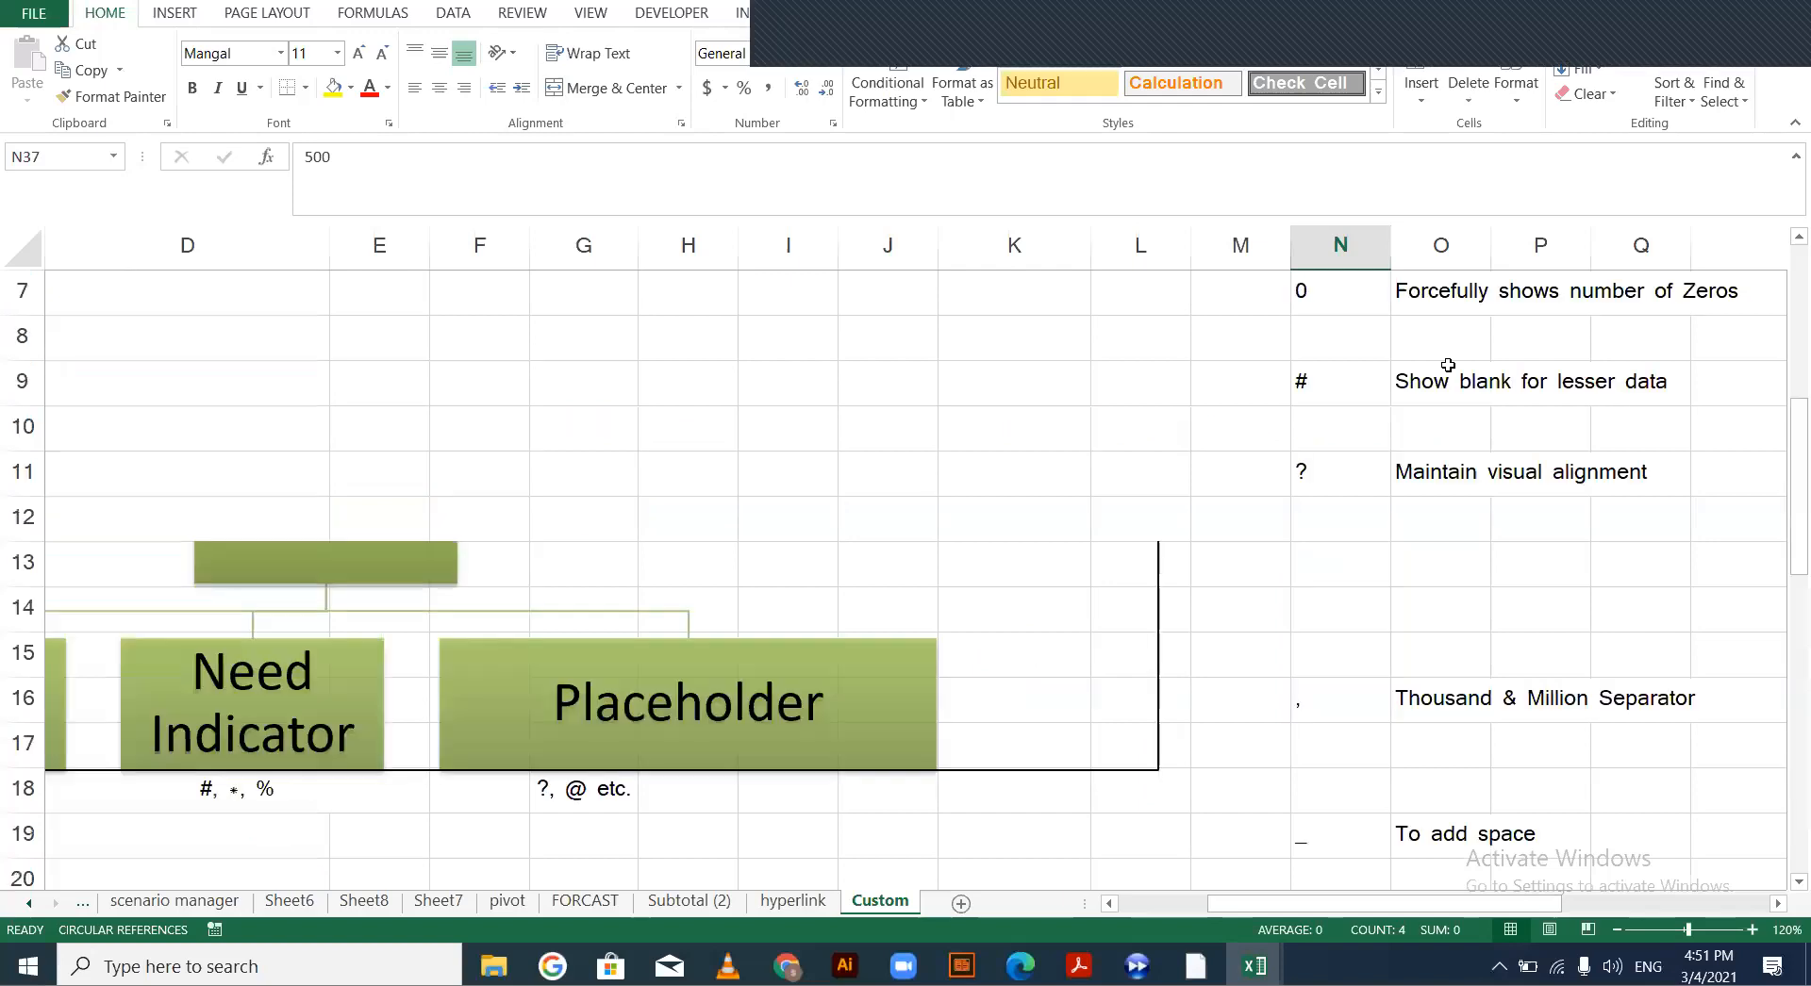
left_click(1573, 463)
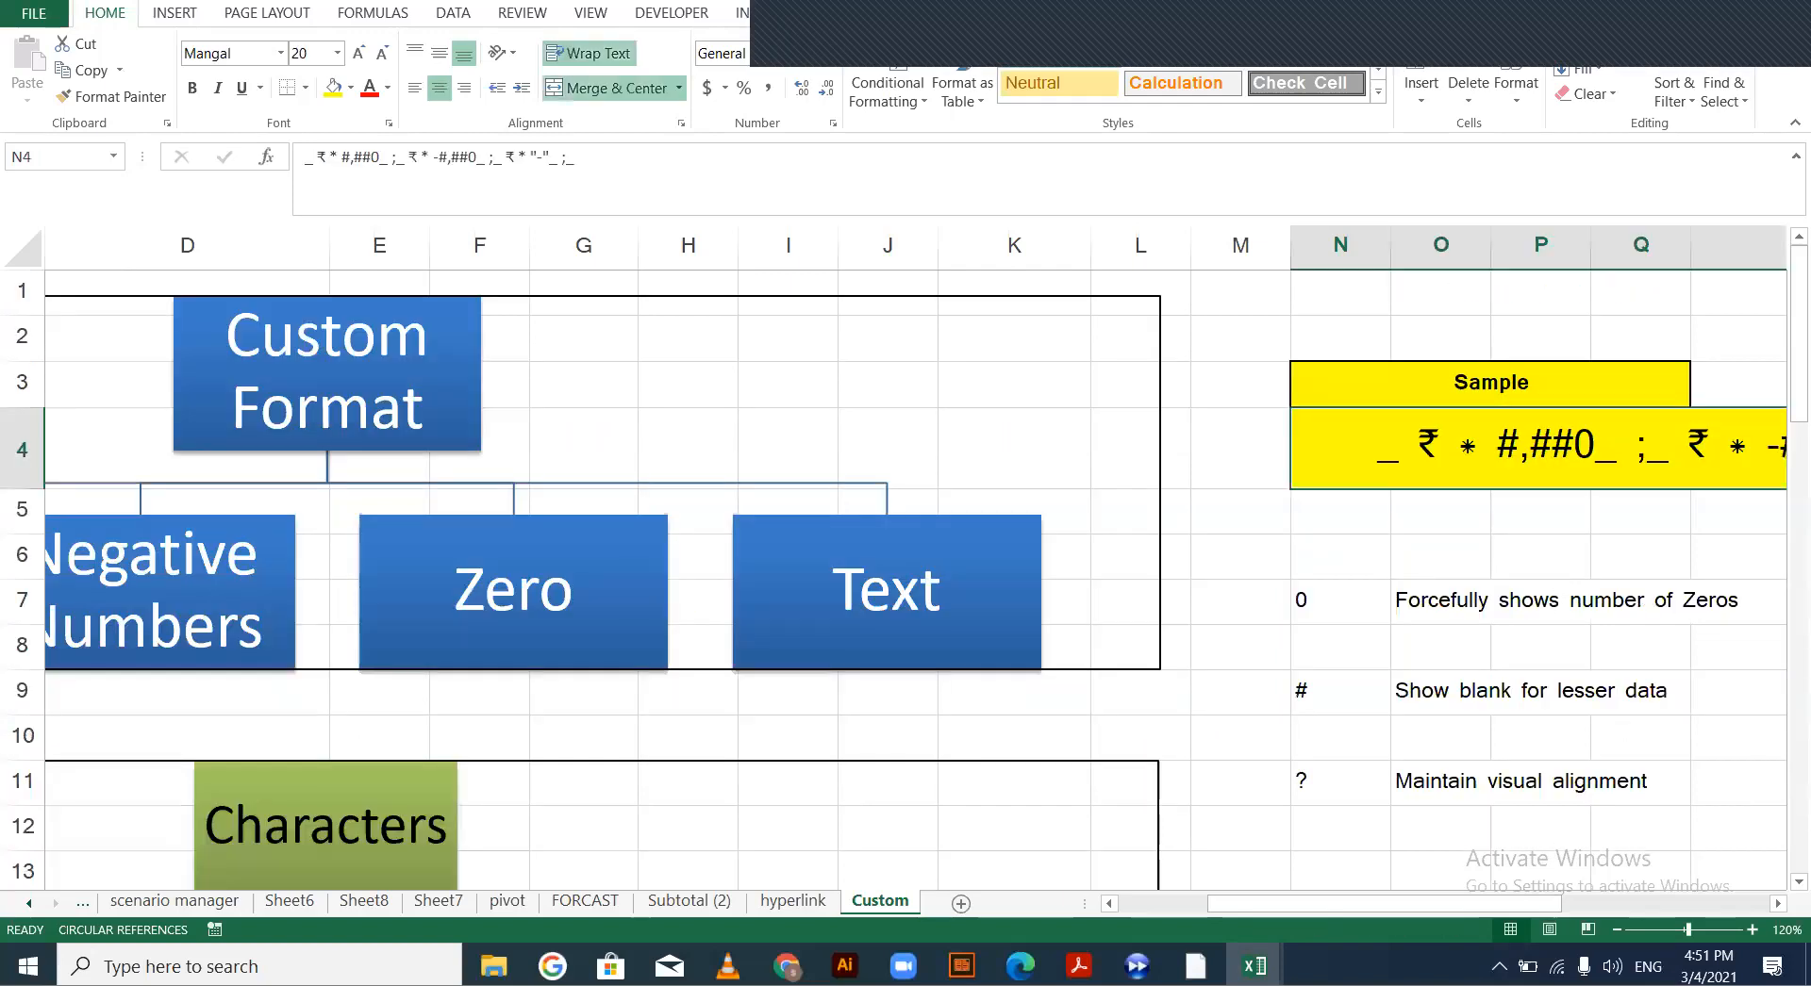
left_click(1777, 903)
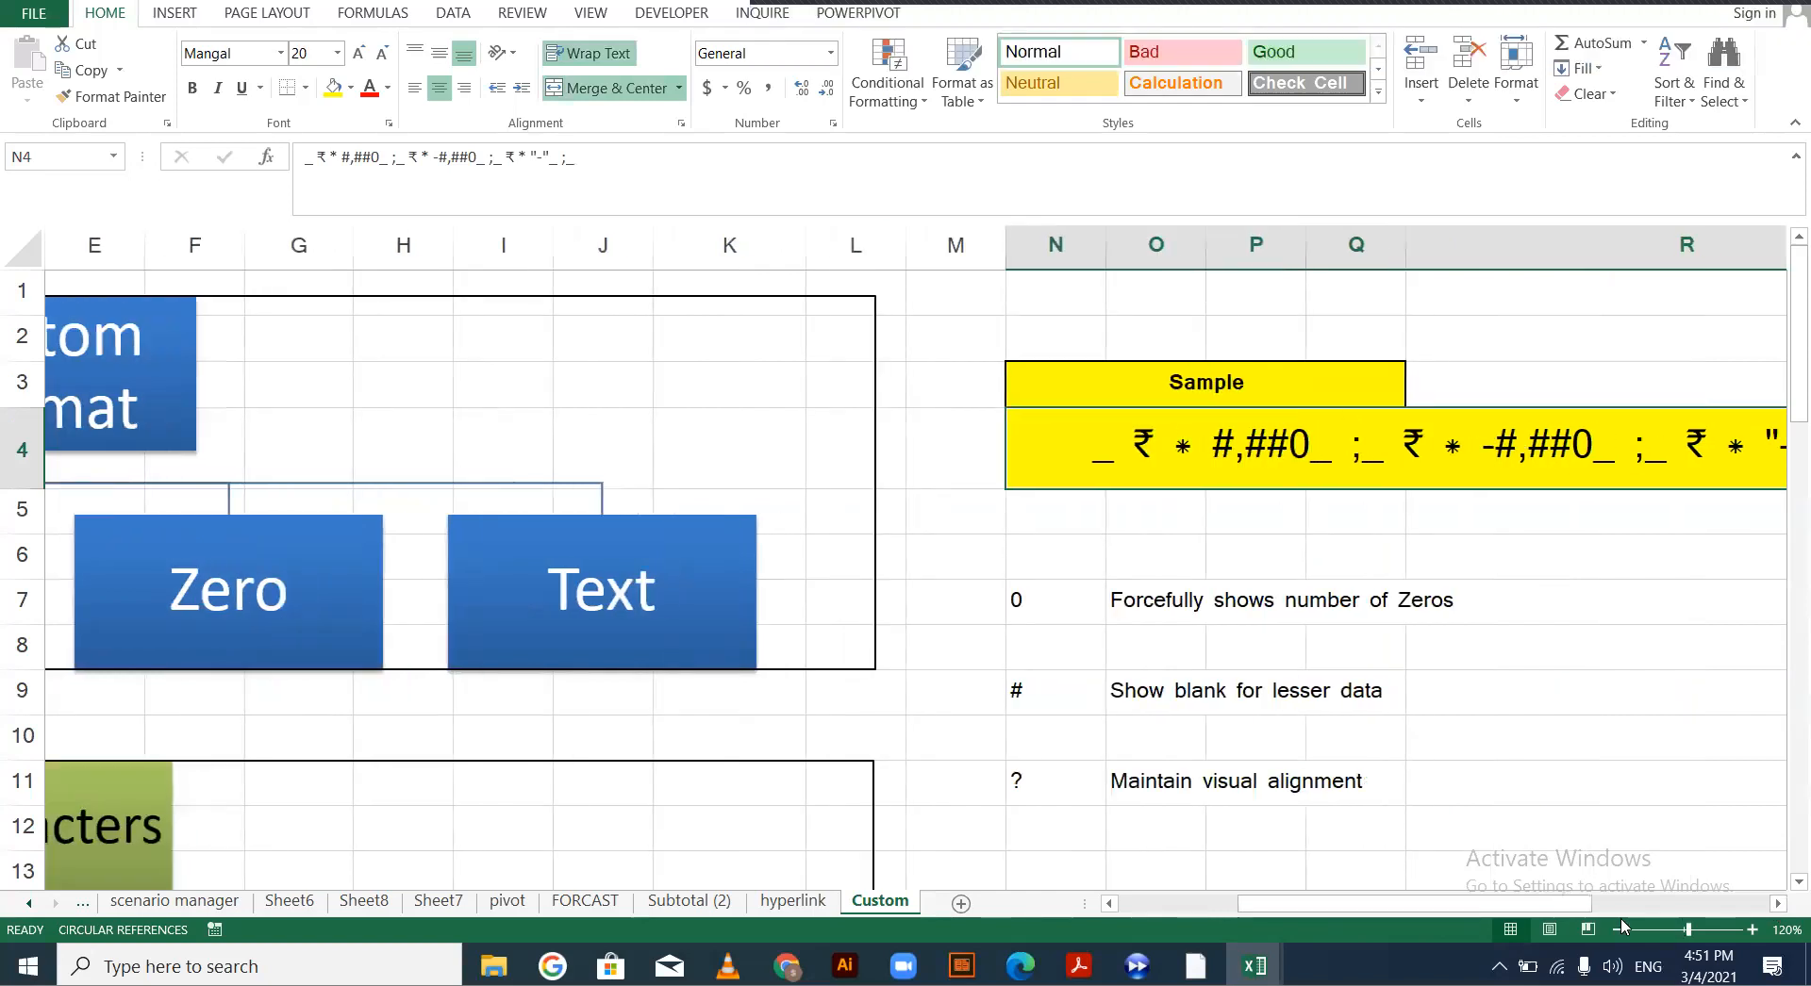
scroll(1587, 657, "down", 4)
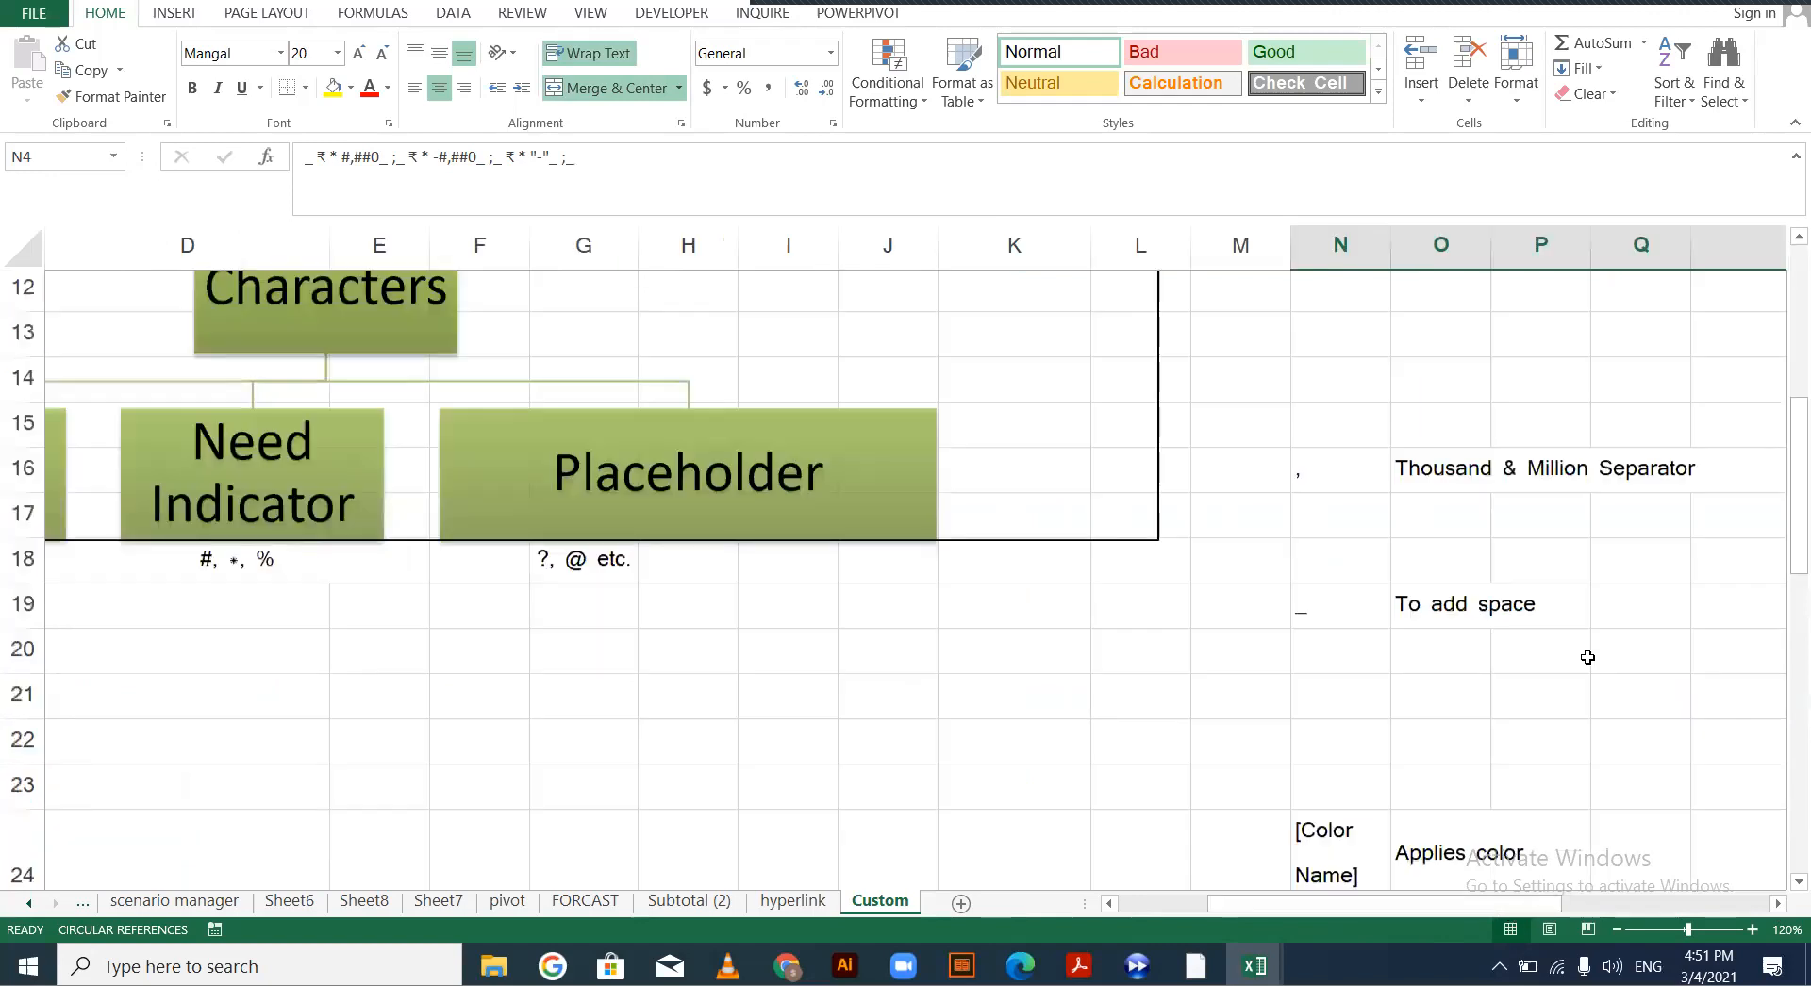
scroll(1627, 713, "down", 1)
scroll(1525, 540, "down", 2)
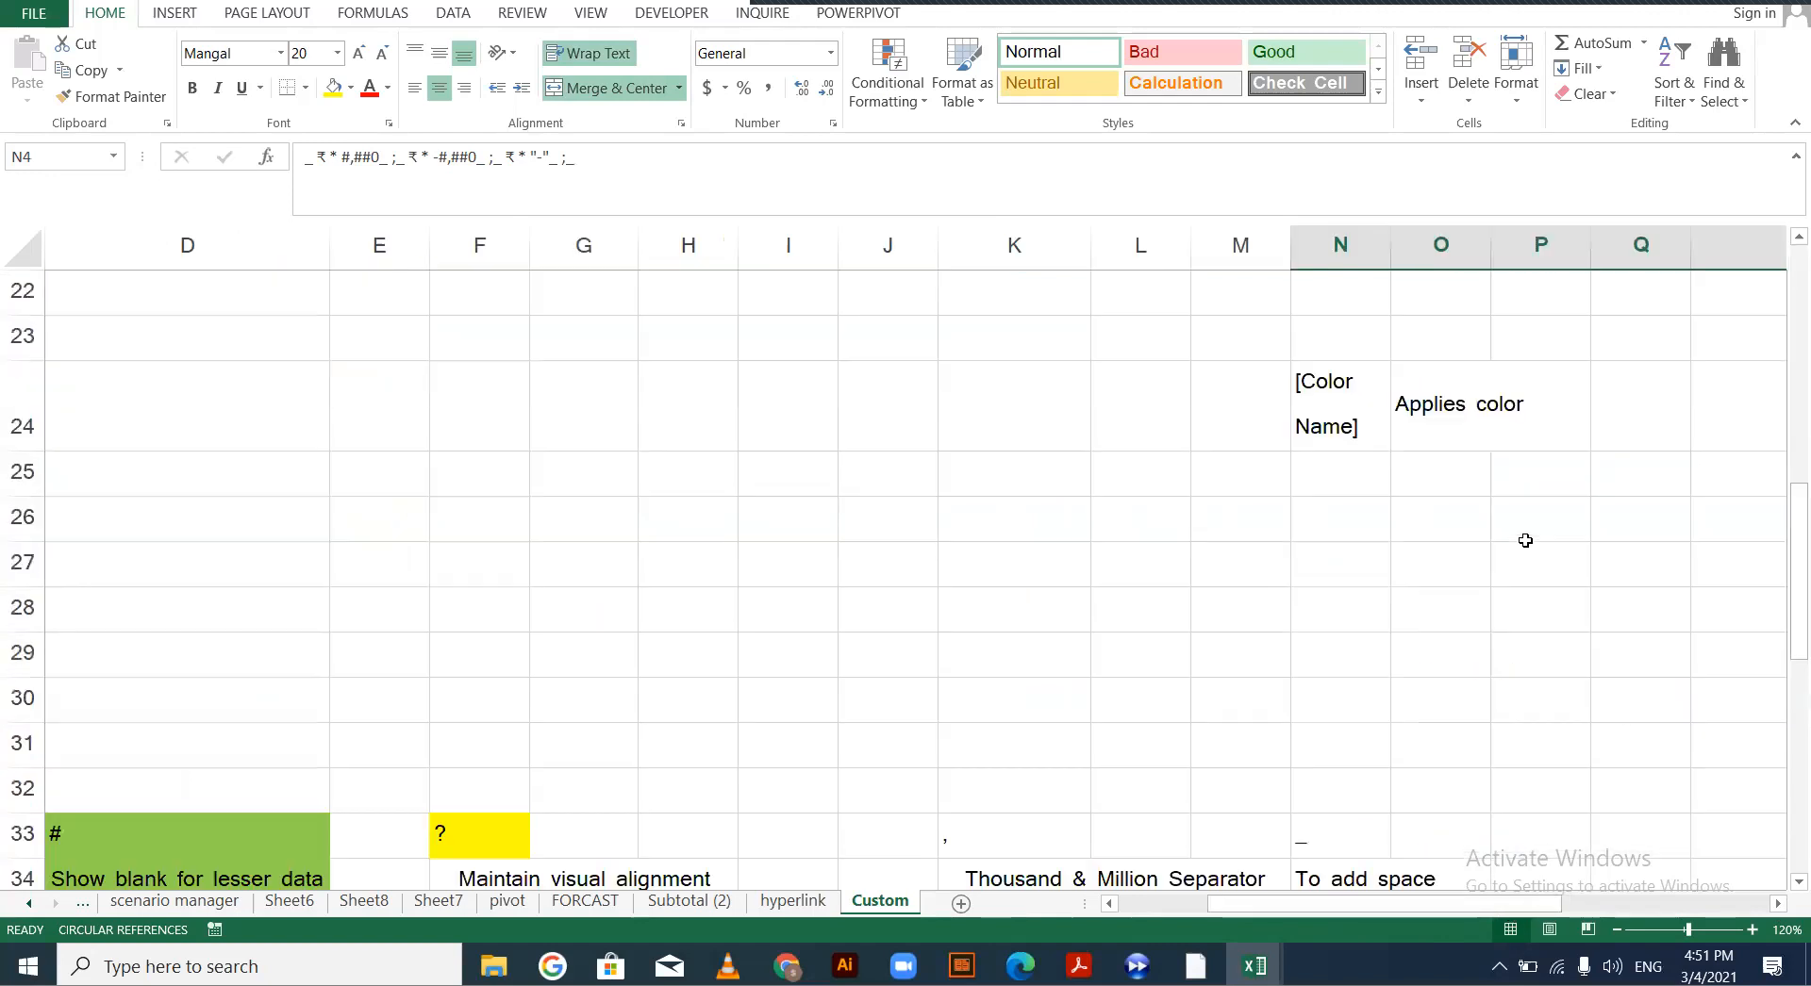
scroll(1525, 541, "down", 3)
Apply a custom format beginning with 0,00_) to N37:N40, adding space after positive numbers and parentheses around negative ones
left_click(1377, 553)
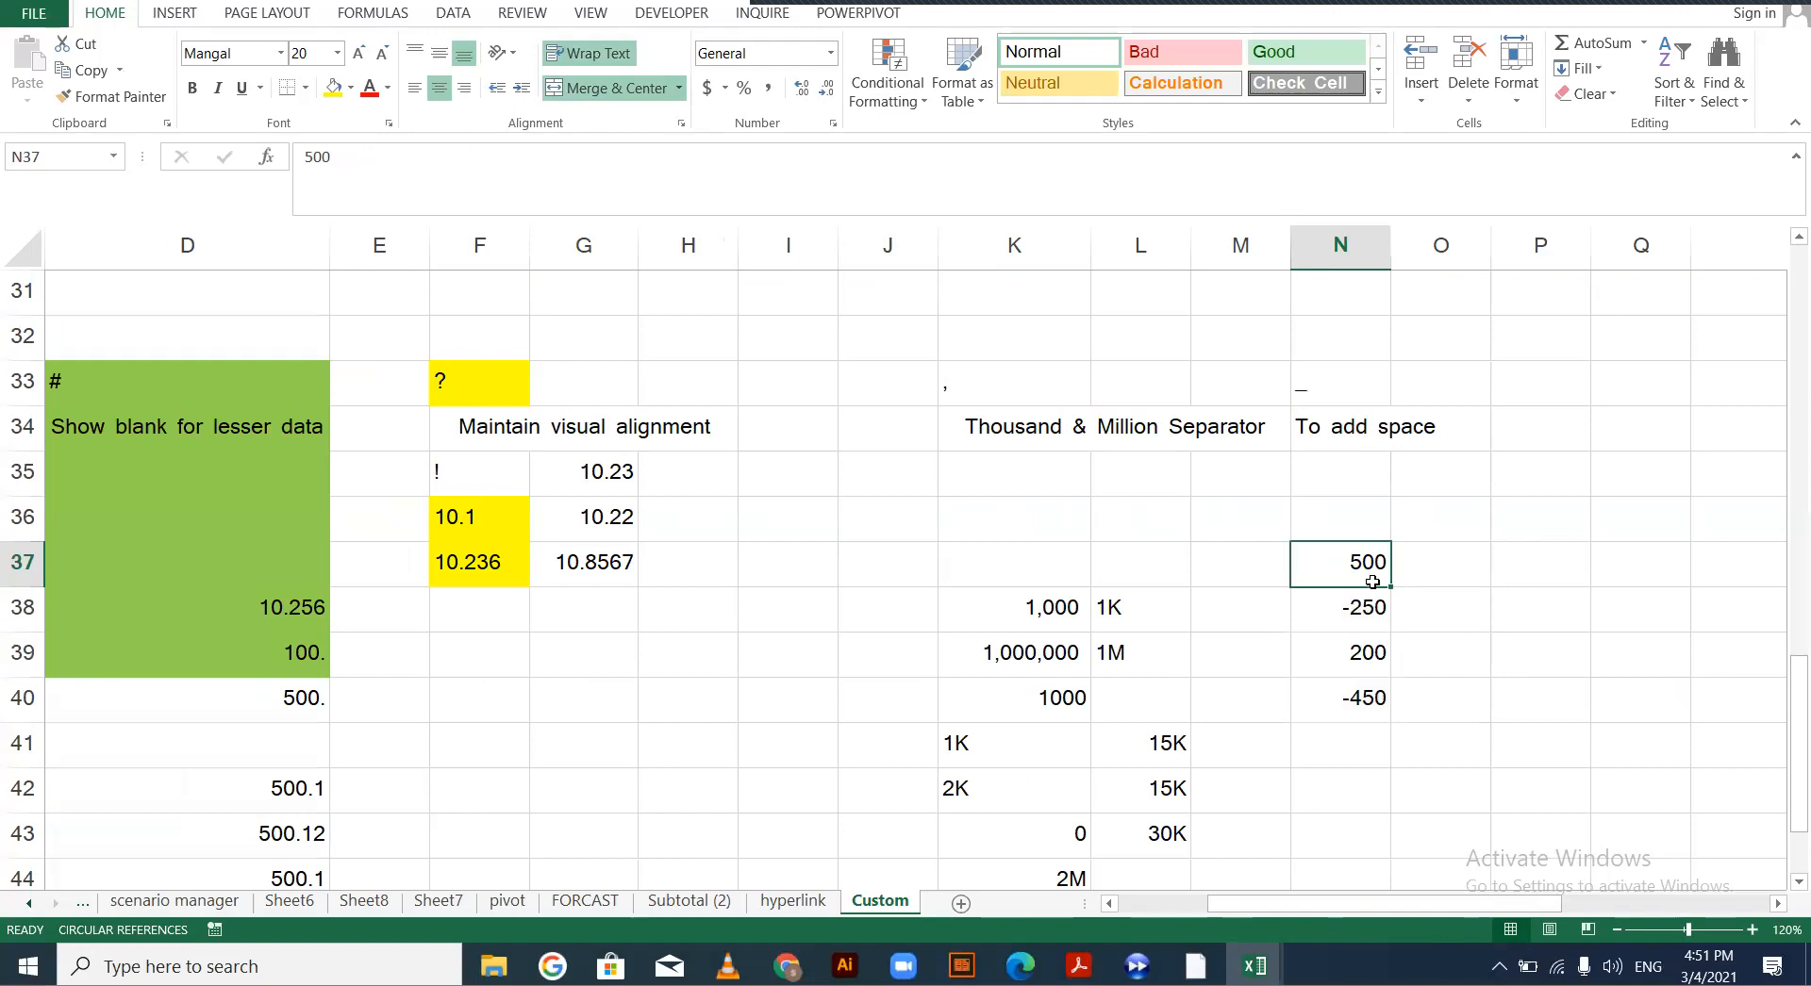
left_click_drag(1357, 685, 1358, 698)
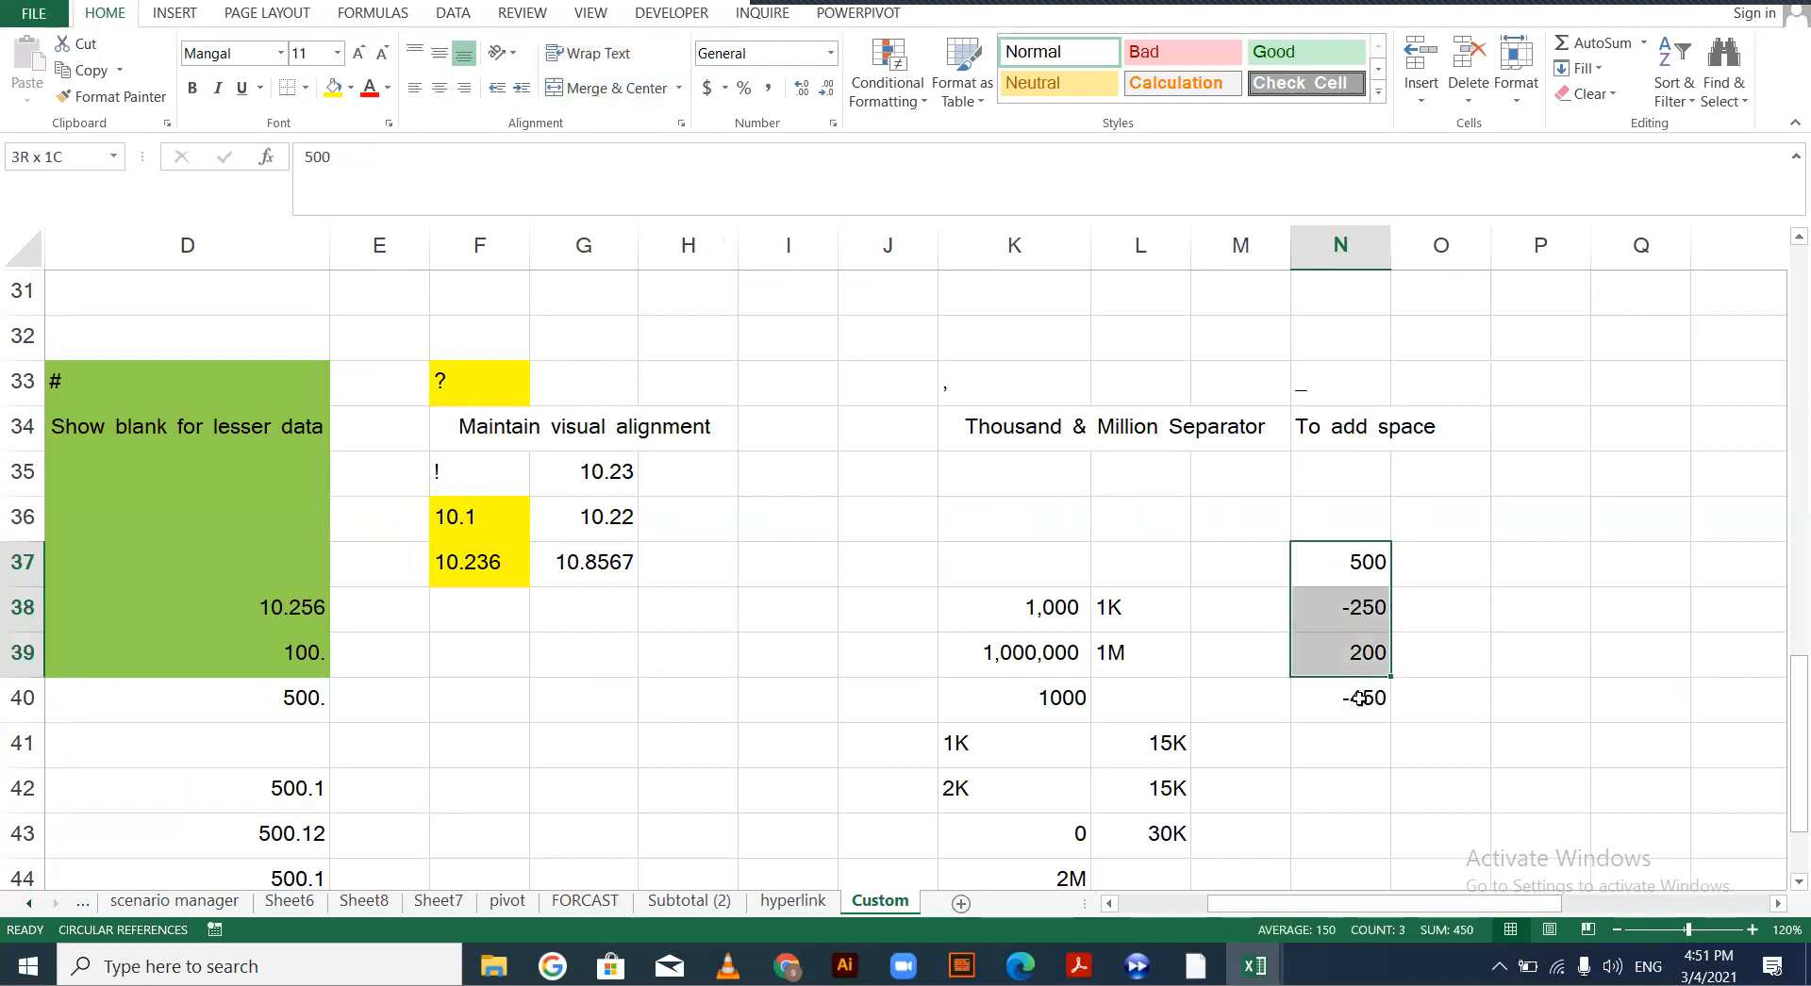
left_click(829, 53)
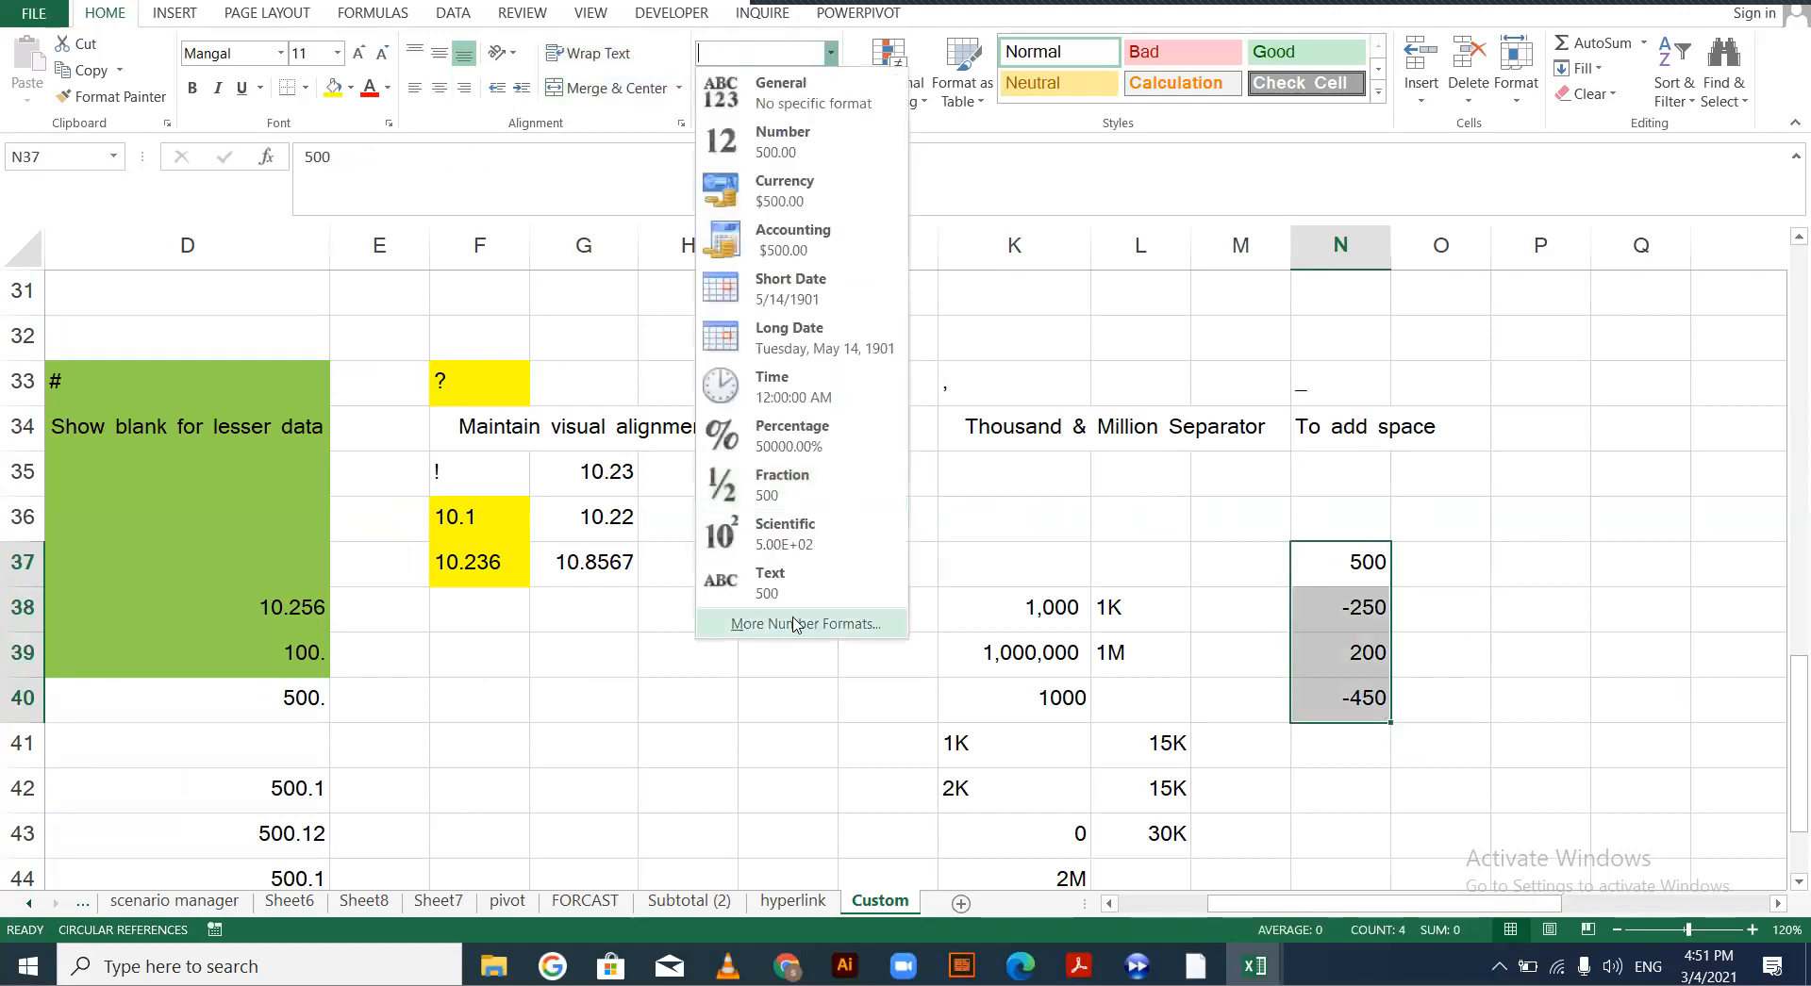
left_click(818, 398)
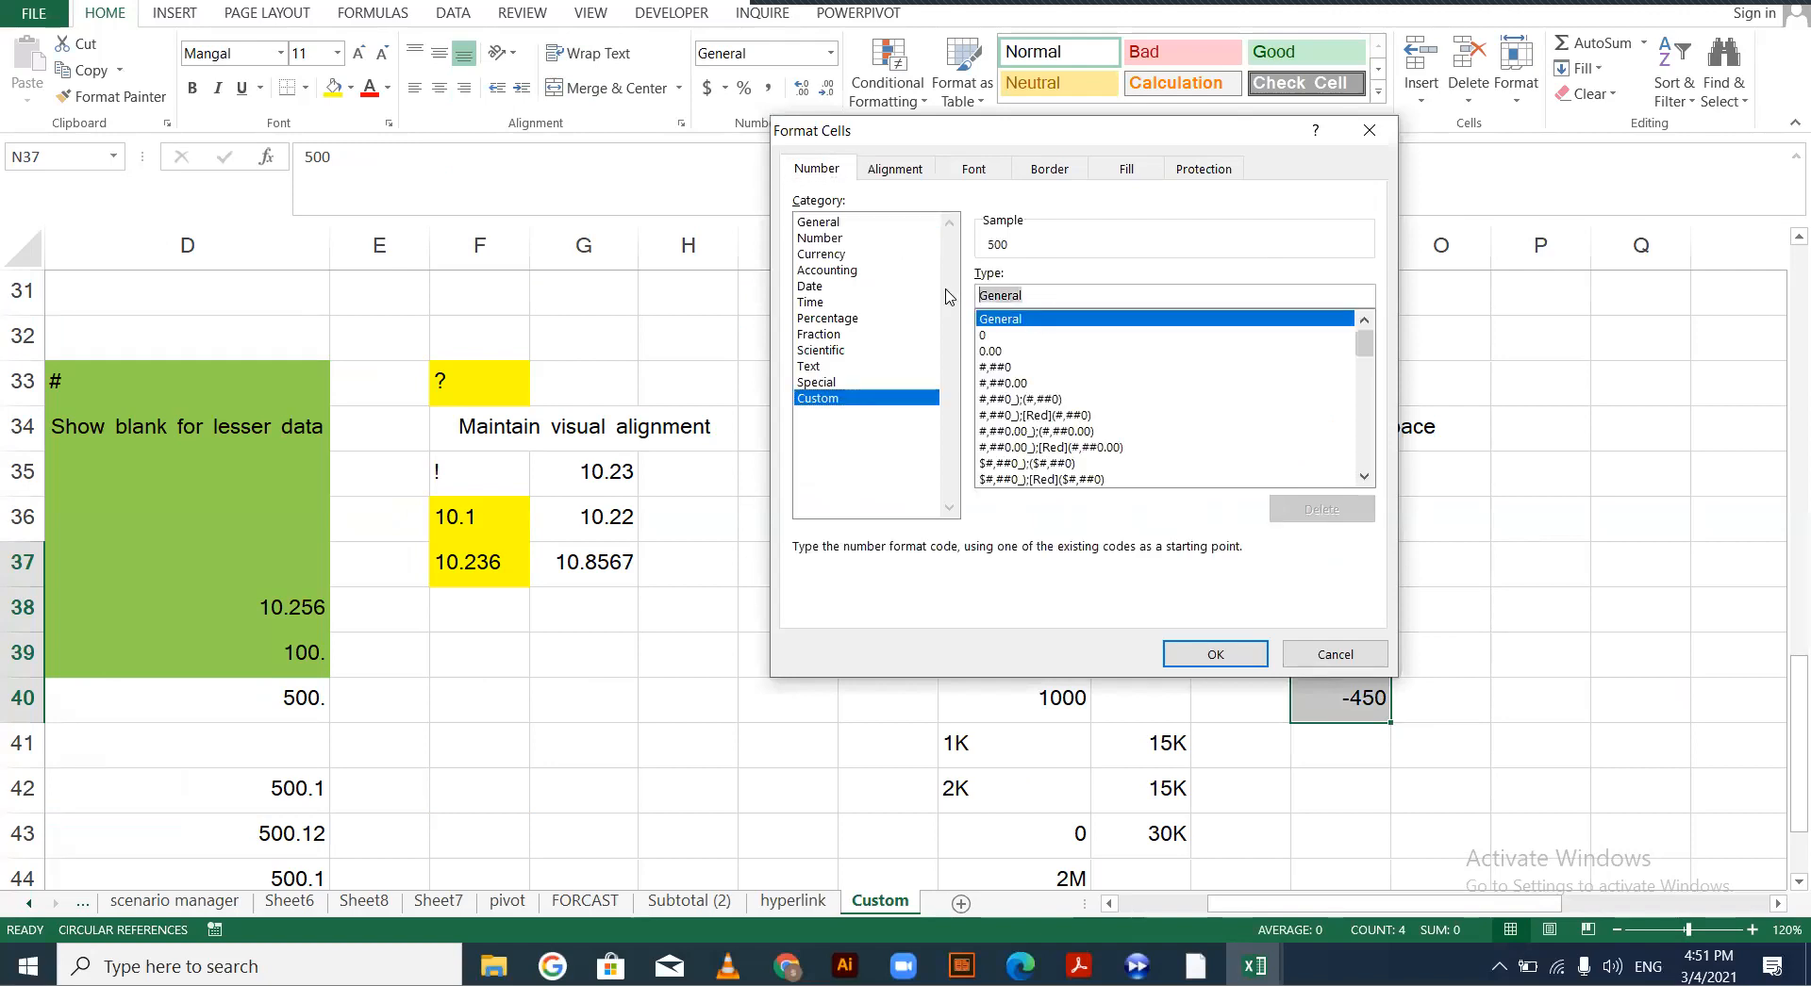
key("BackSpace")
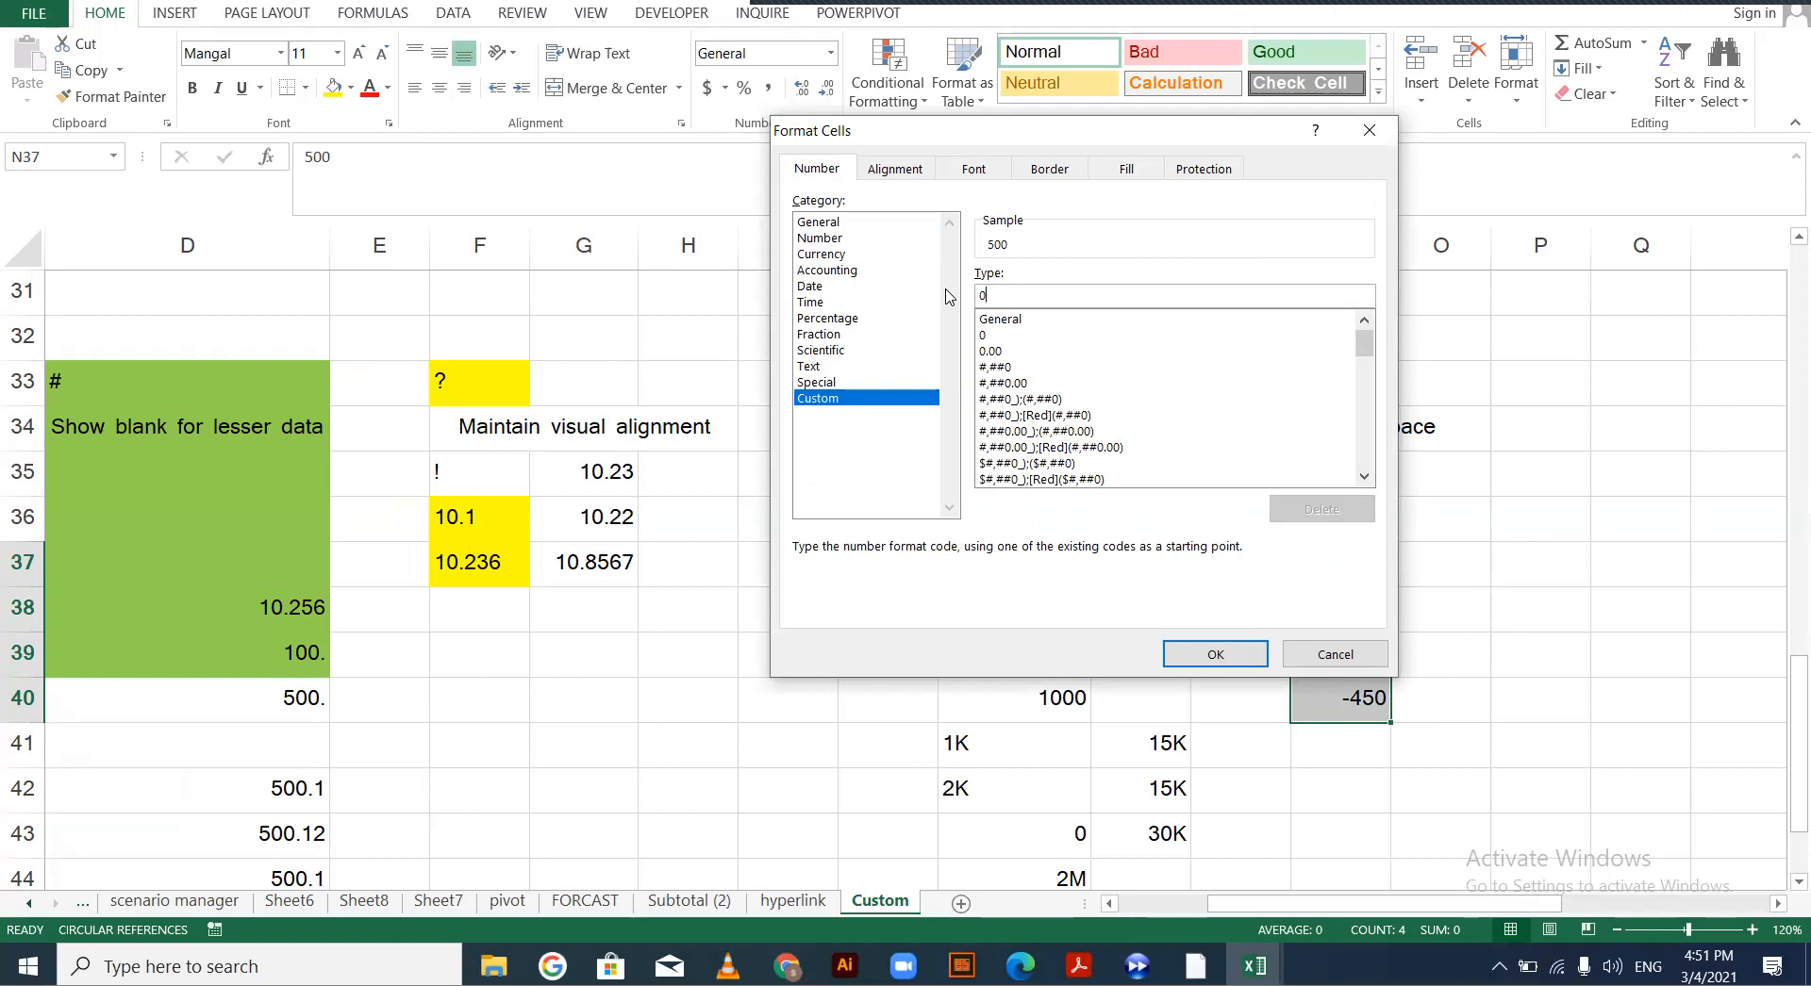
type(".")
key("BackSpace")
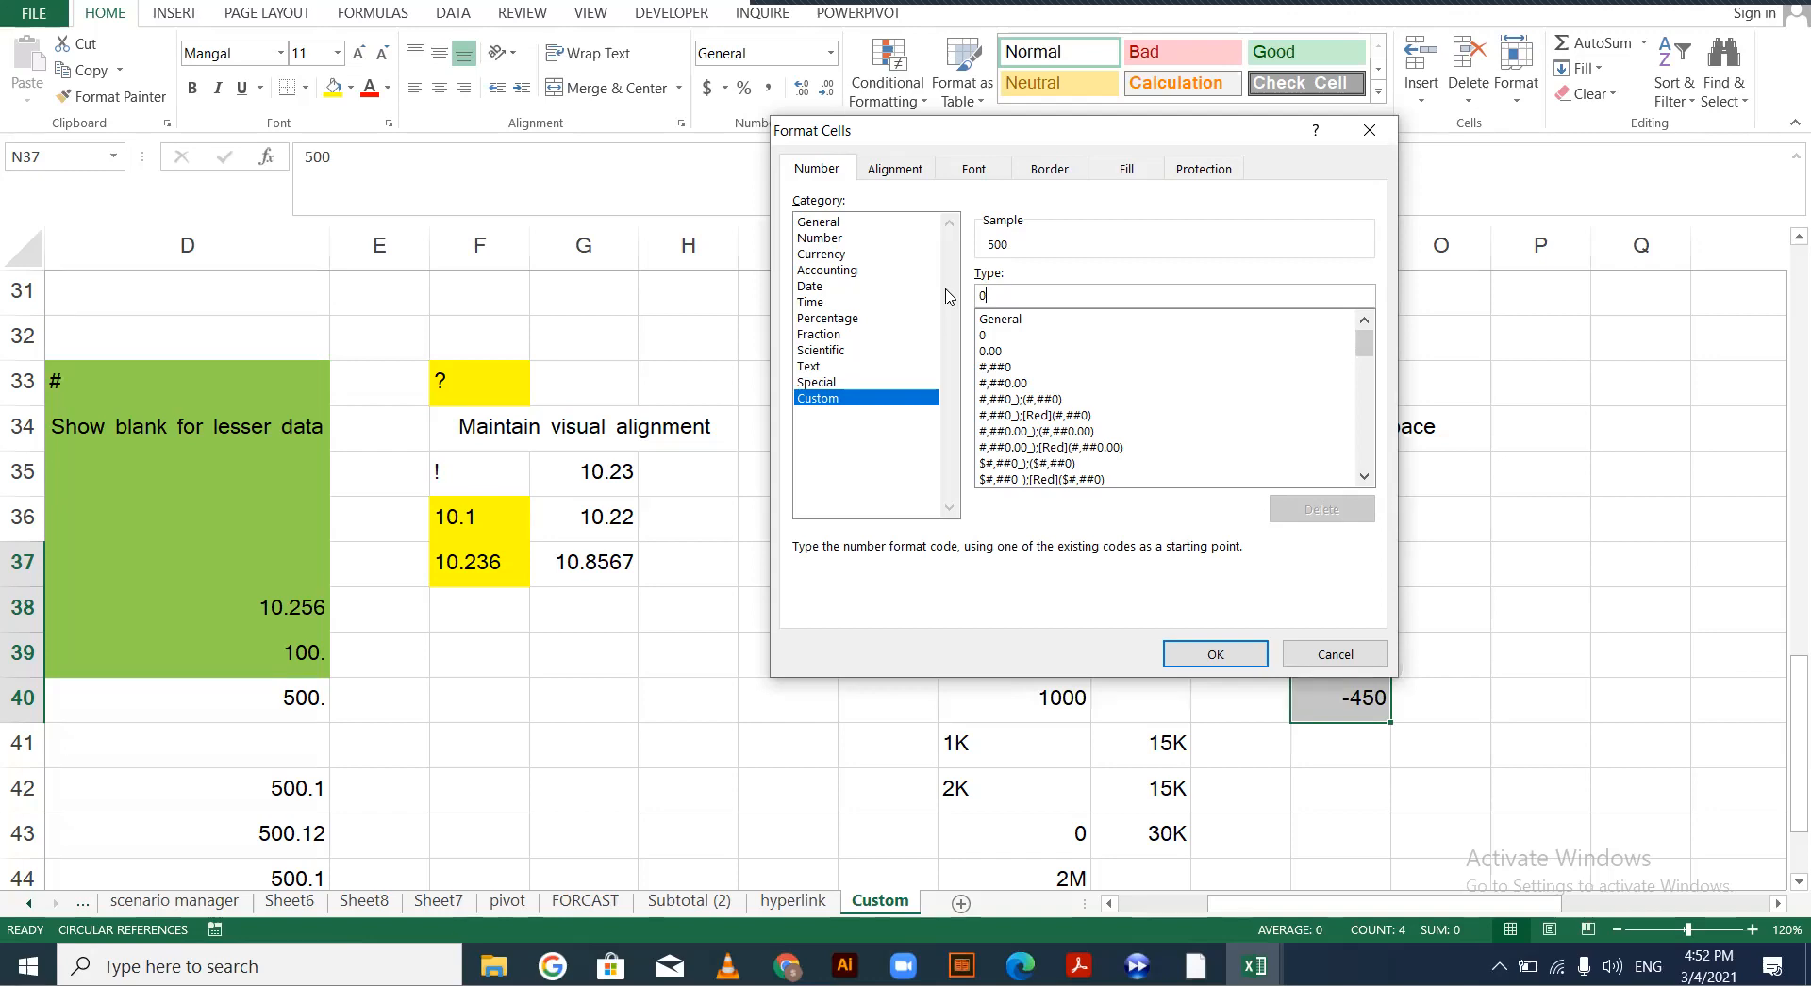
type(",00_")
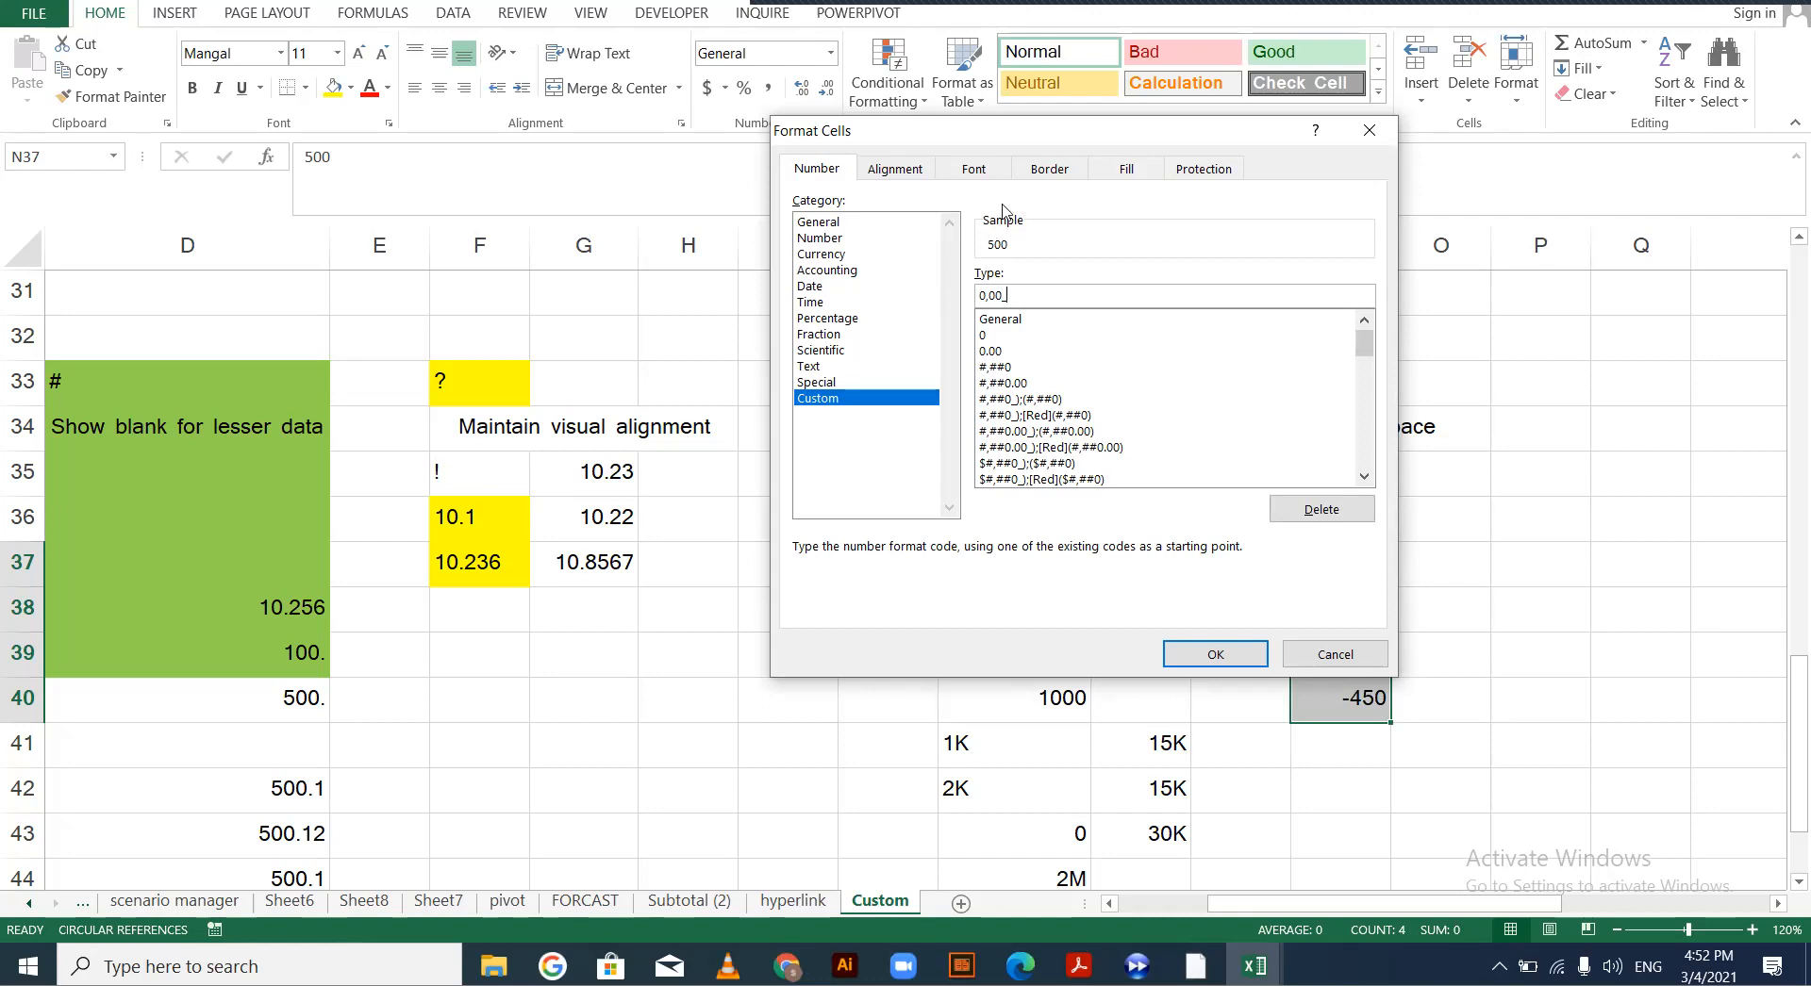
type(")")
type("0")
key("BackSpace")
type(")")
key("Return")
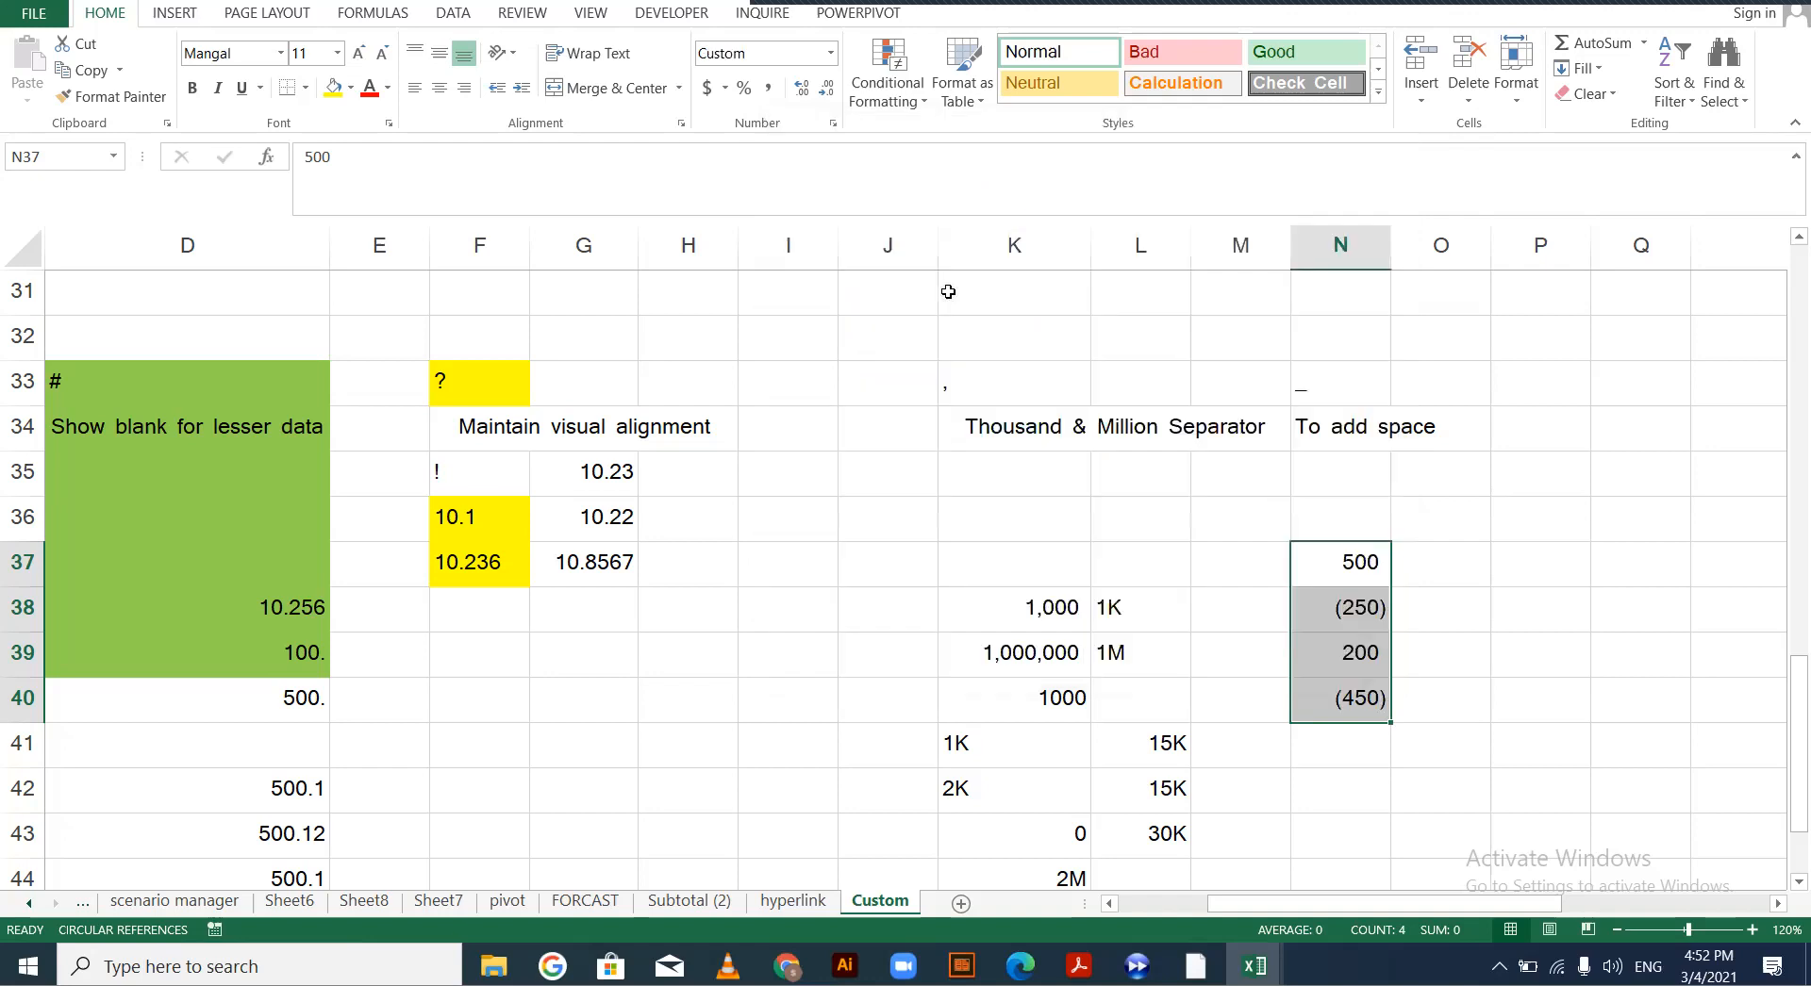
Enlarge the sheet to 130% and examine the alignment of the positive and negative numbers in N37:N40
left_click(1751, 930)
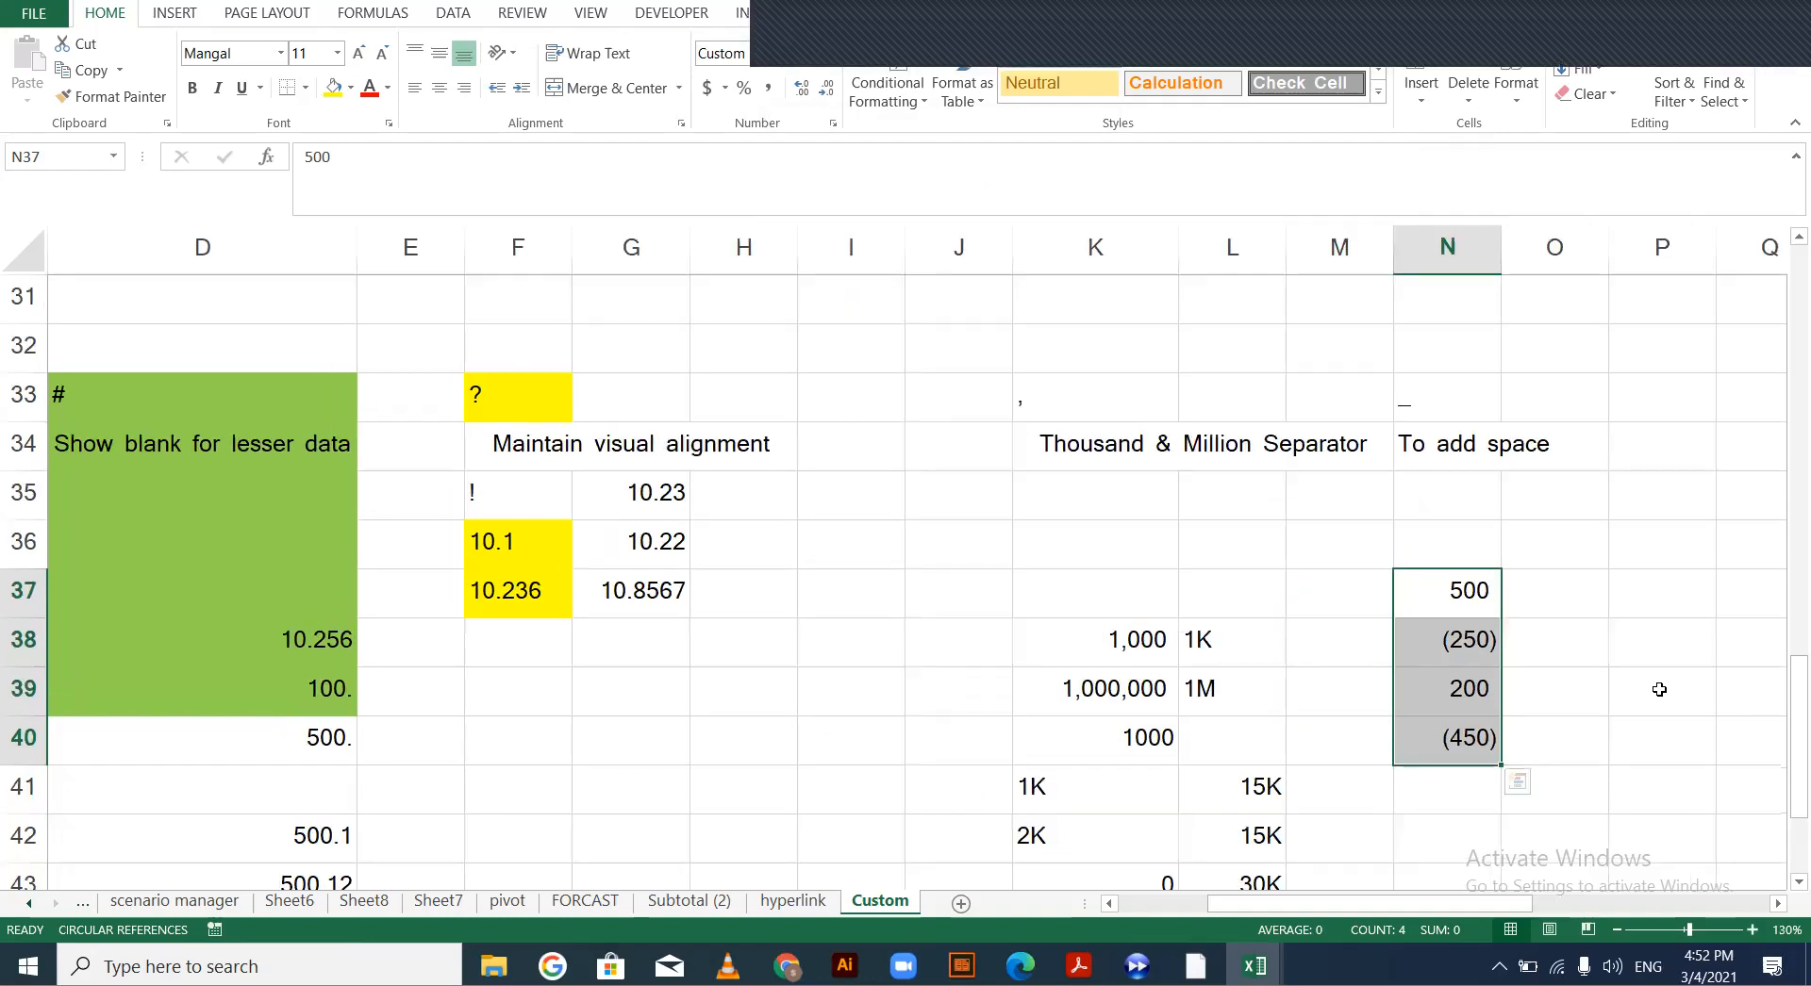
left_click(1572, 598)
left_click_drag(1460, 556, 1462, 769)
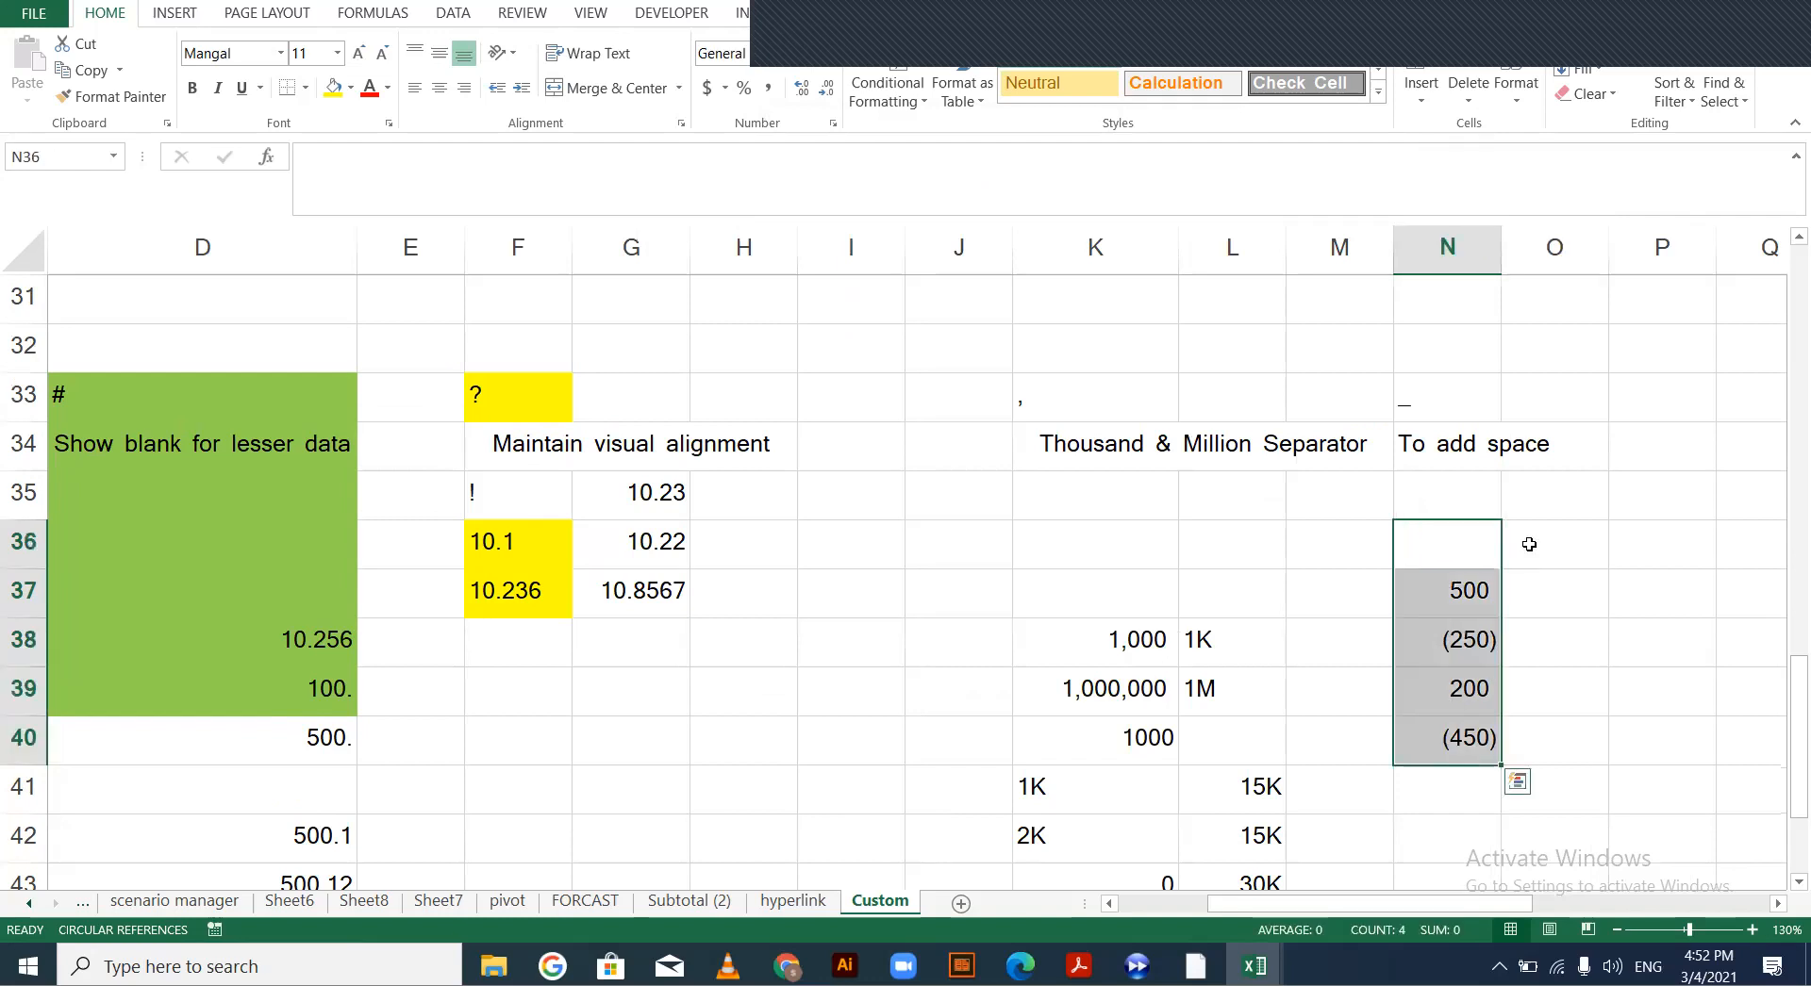
Enter the positive numbers 50000, 2500 and 63000 in cells R37, R38 and R39
left_click(1547, 589)
key("Right")
key("Right")
key("Right")
key("Right")
key("Right")
key("Right")
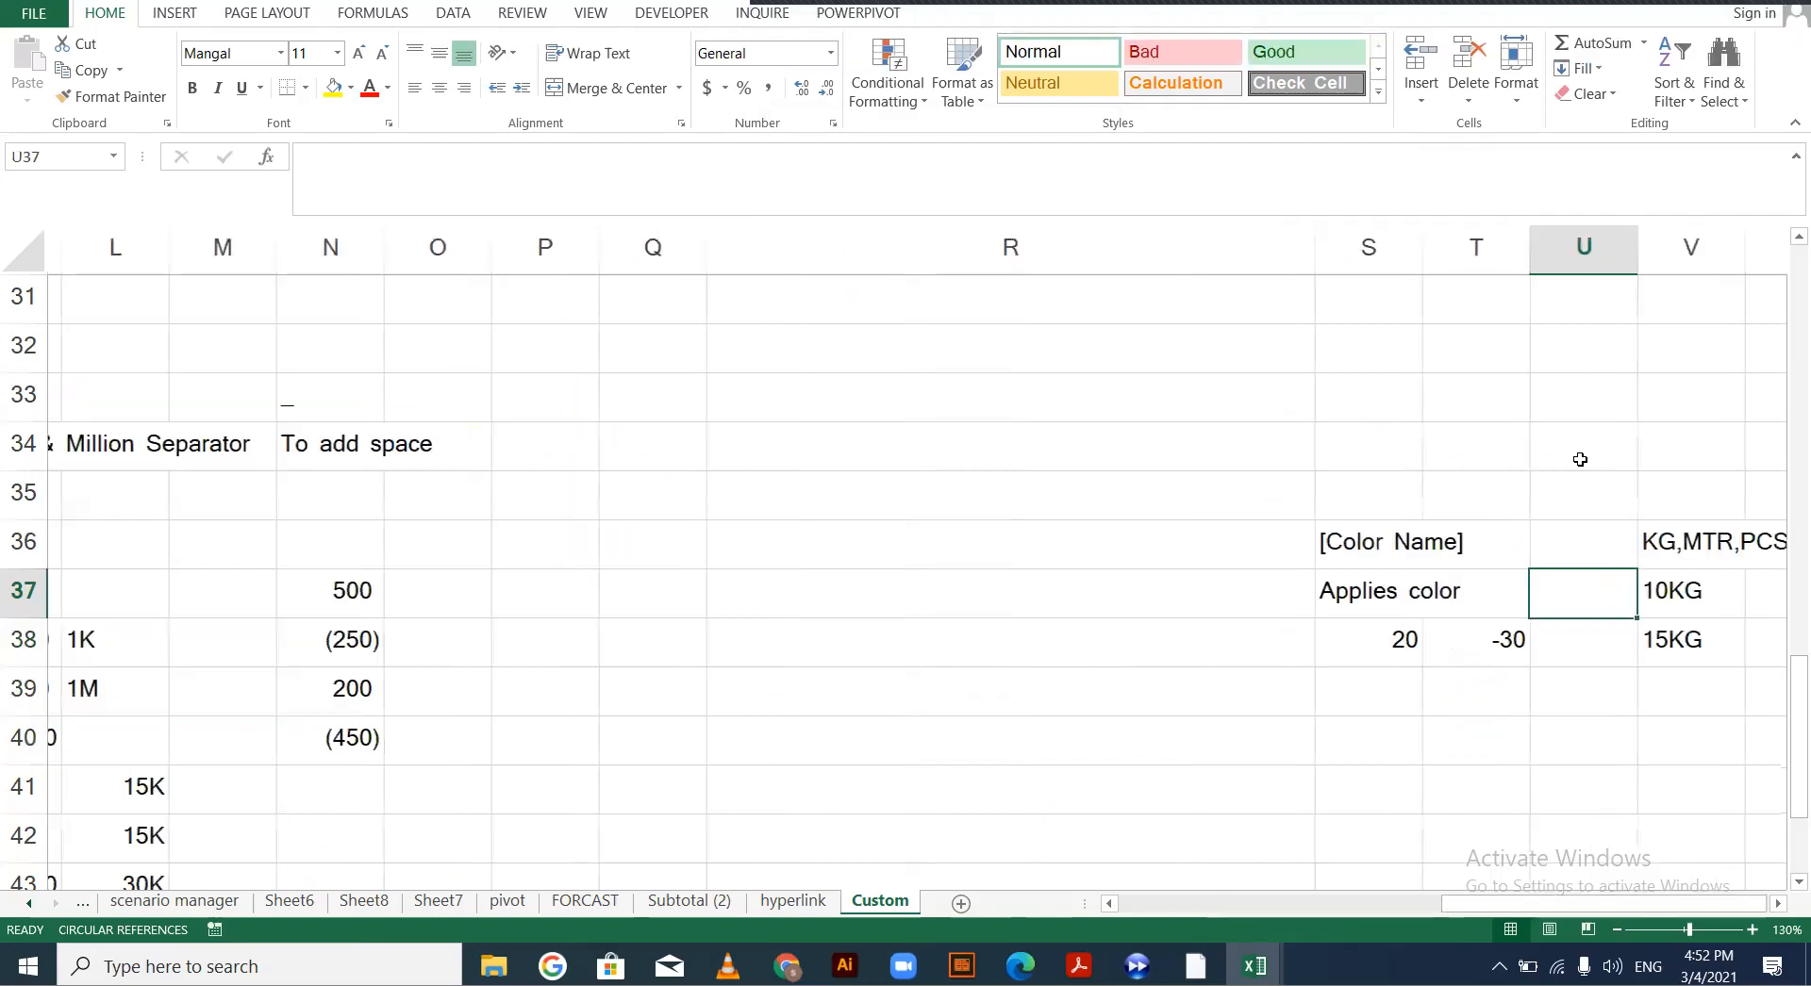
key("Left")
key("Left")
key("Left")
key("Left")
key("Left")
key("Right")
key("Right")
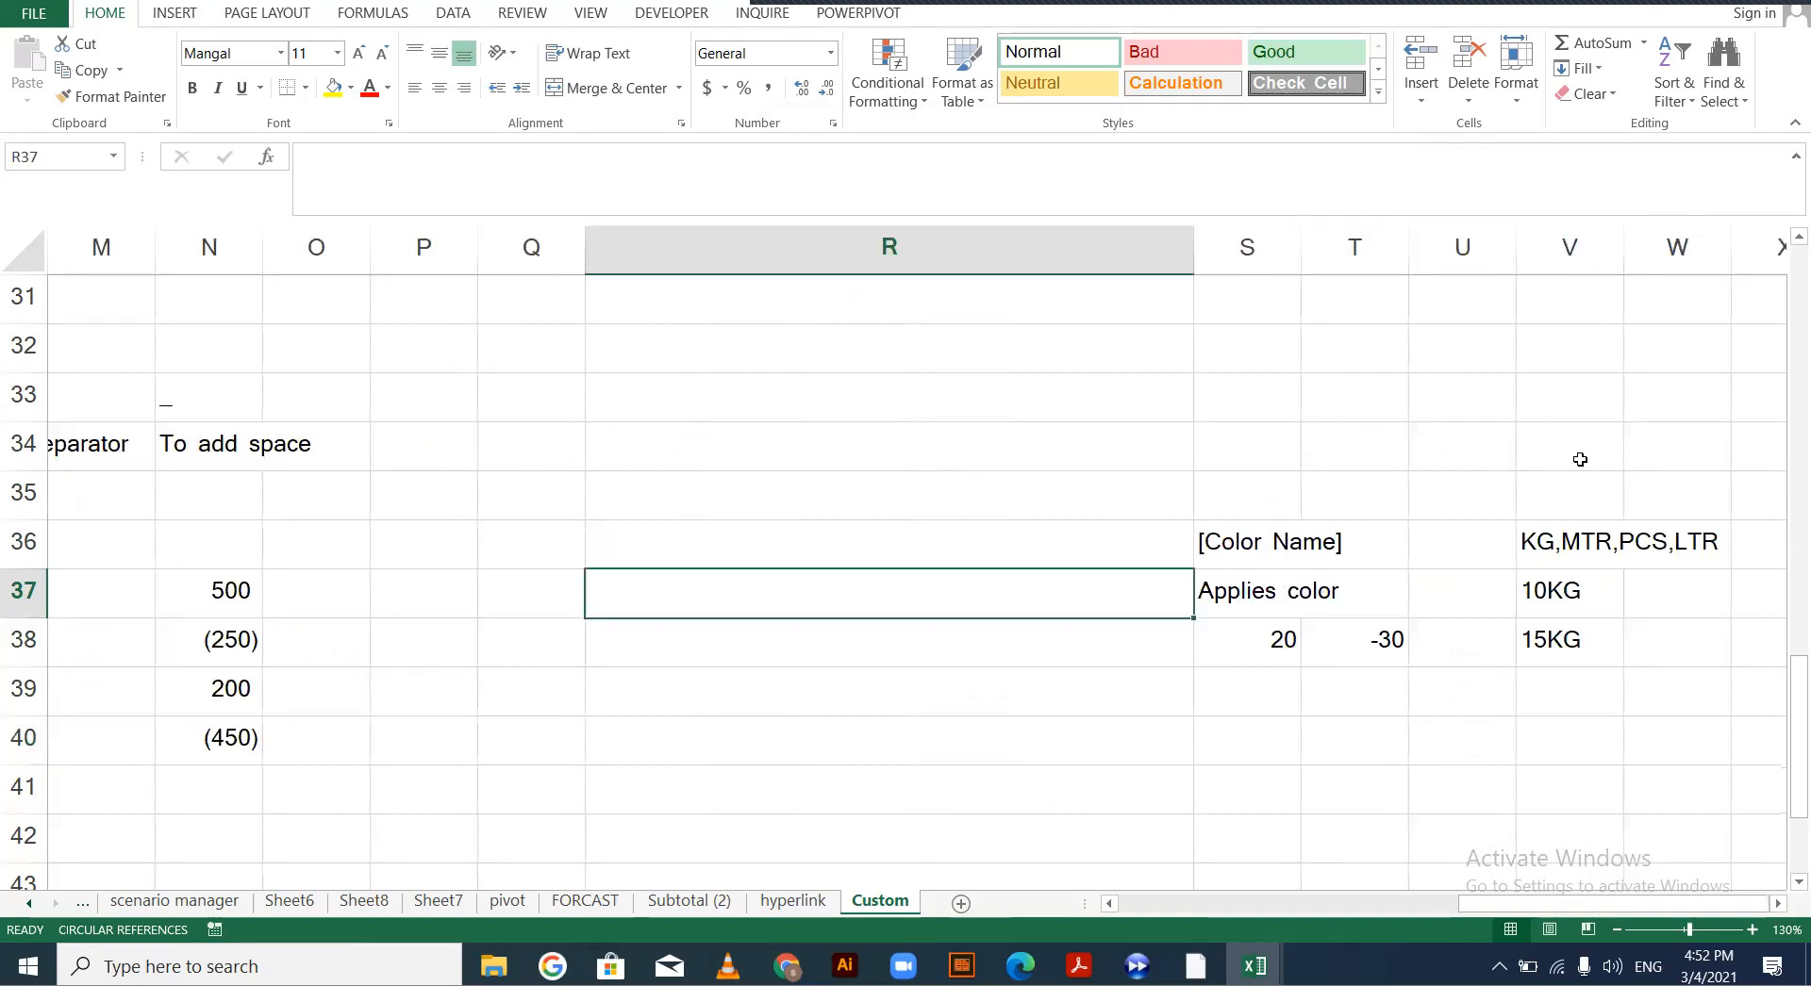
type("5000")
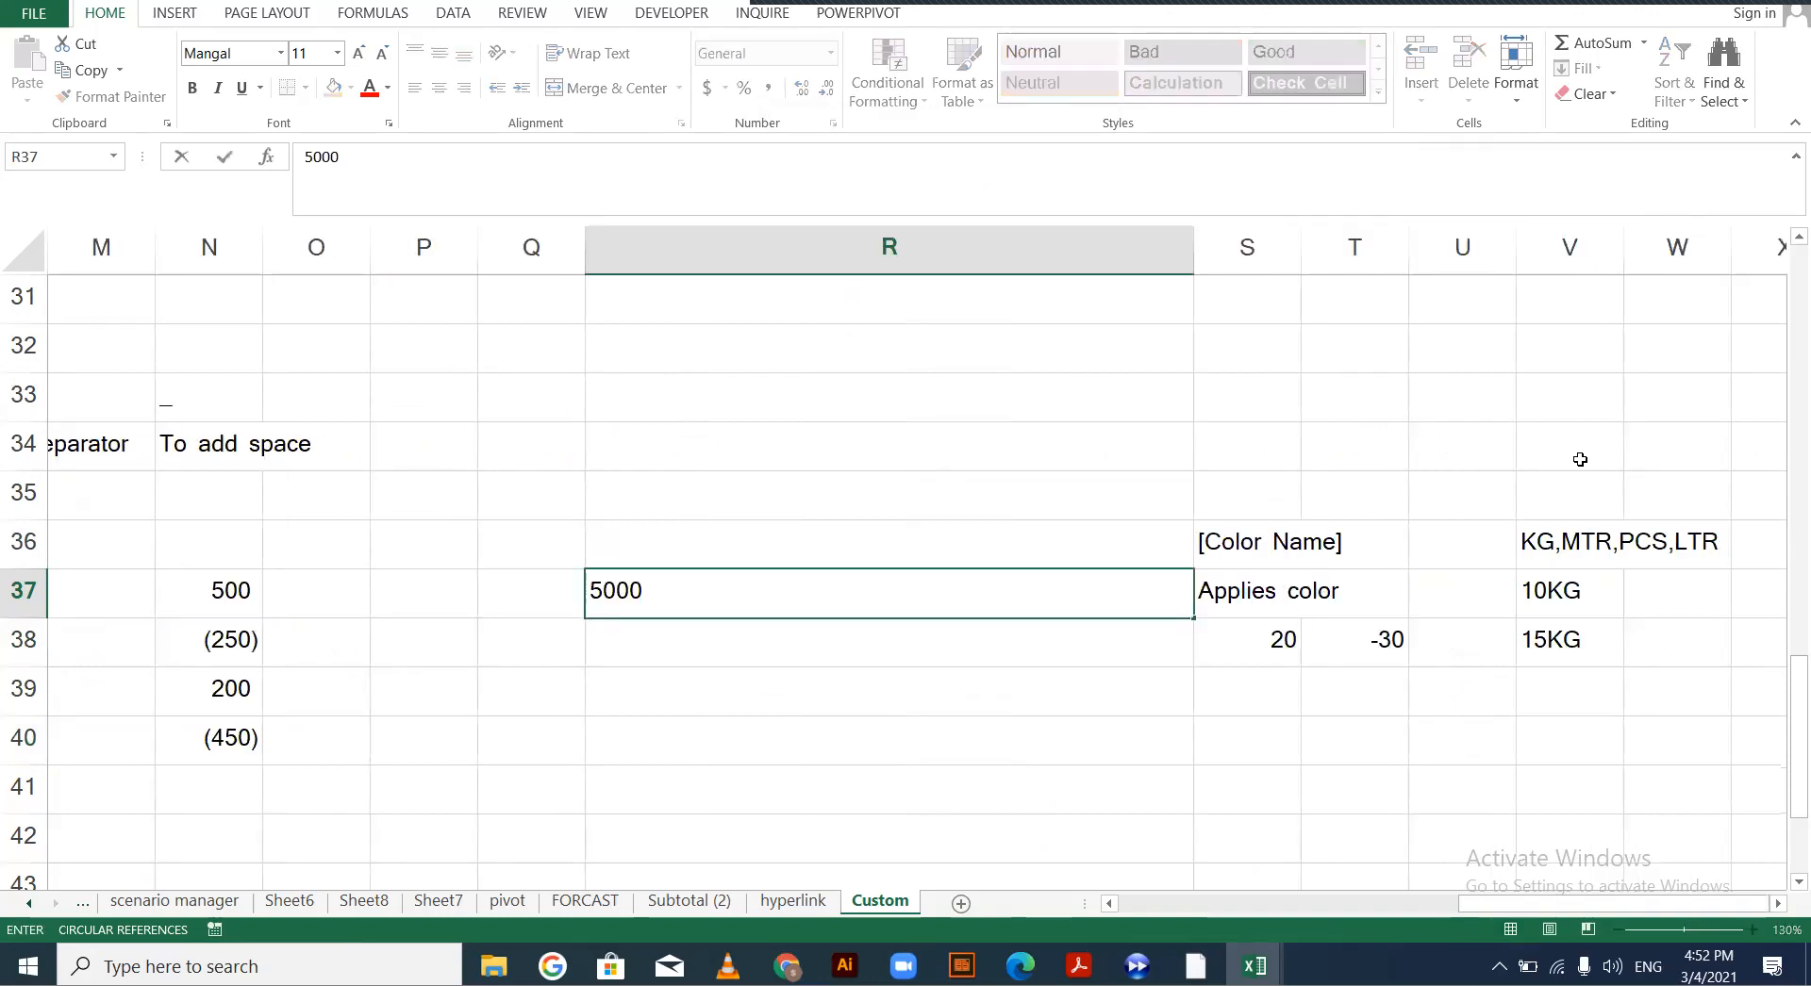
type("0")
key("Return")
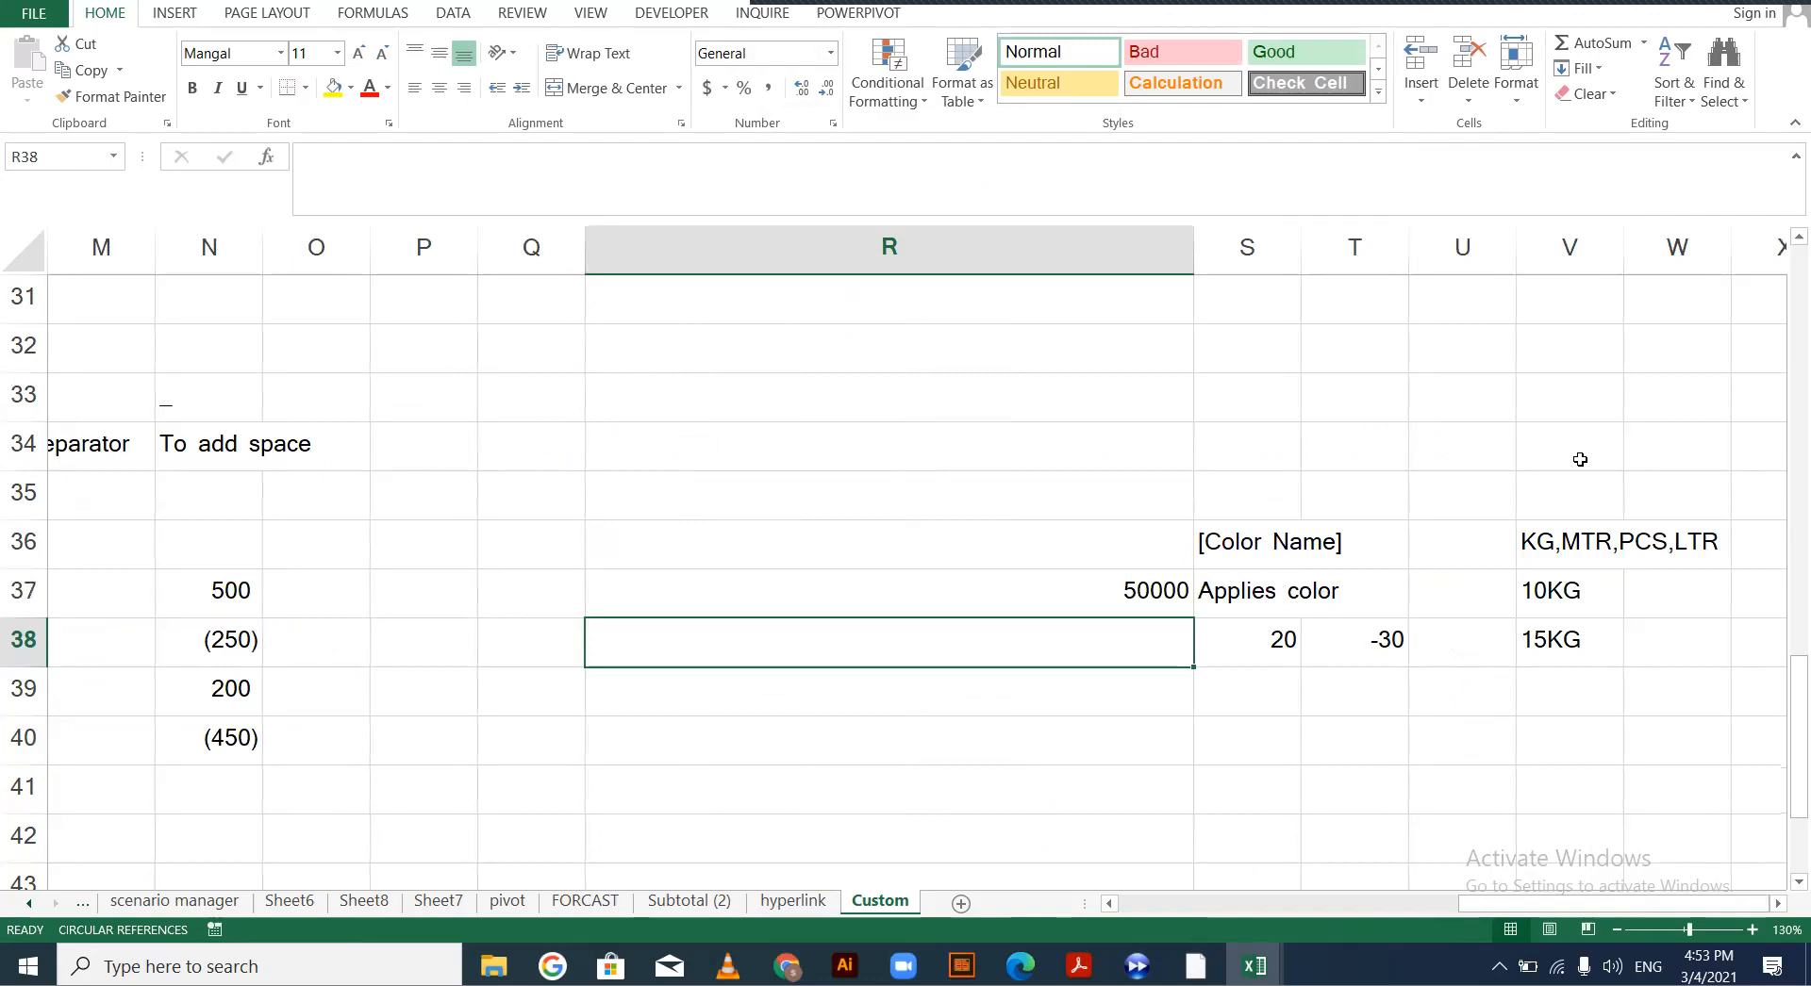
type("2500")
key("Return")
type("6")
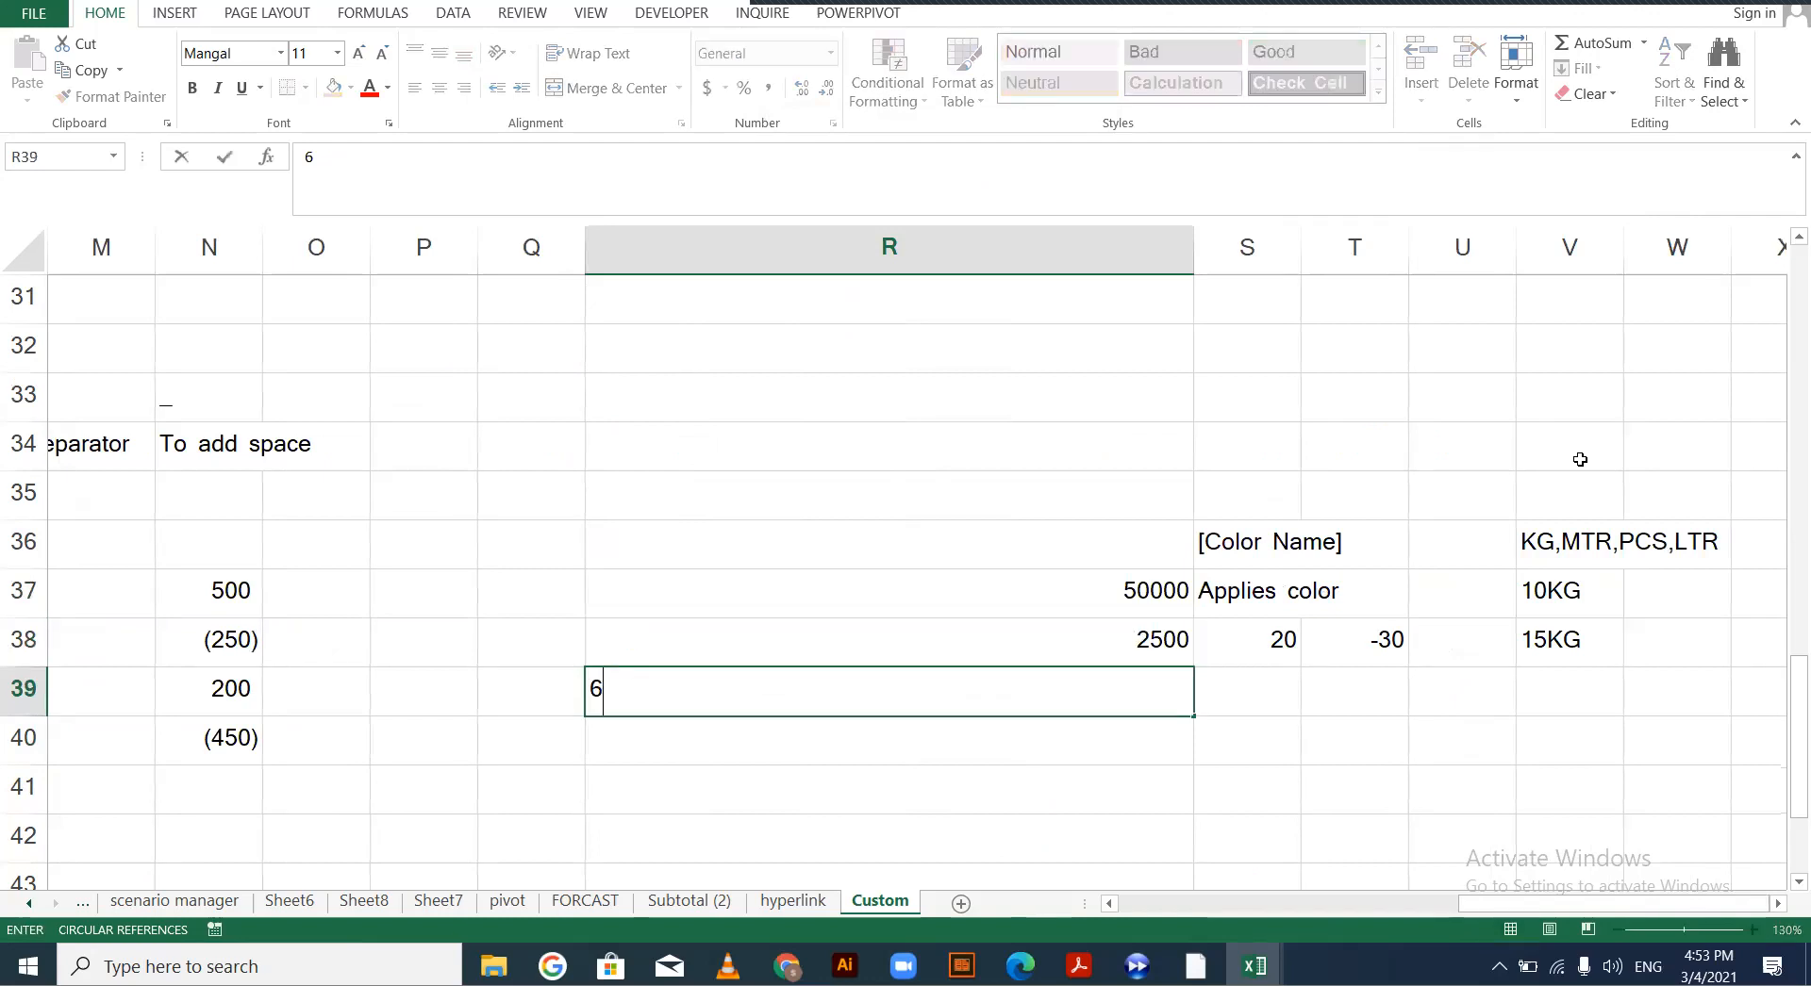
type("3000")
key("ctrl+Return")
key("Return")
Enter the negative numbers -500, -8000 and -4000 in cells R40, R41 and R42
type("-500")
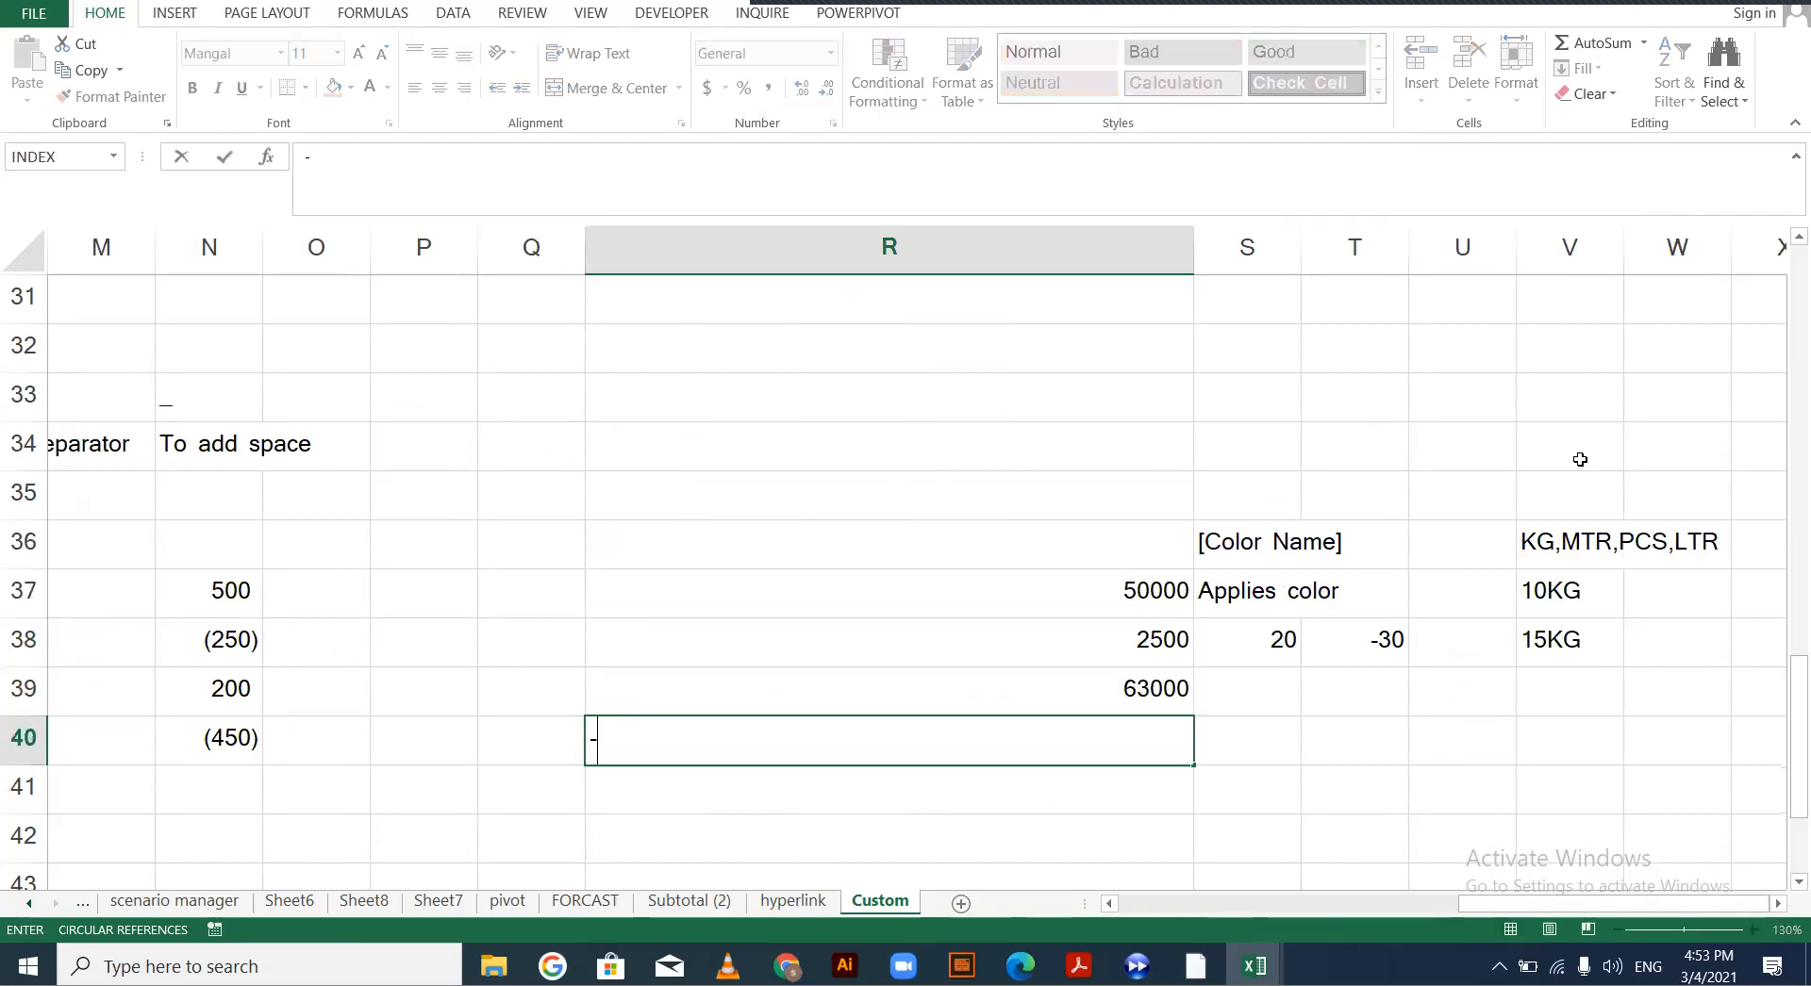
key("Return")
type("-")
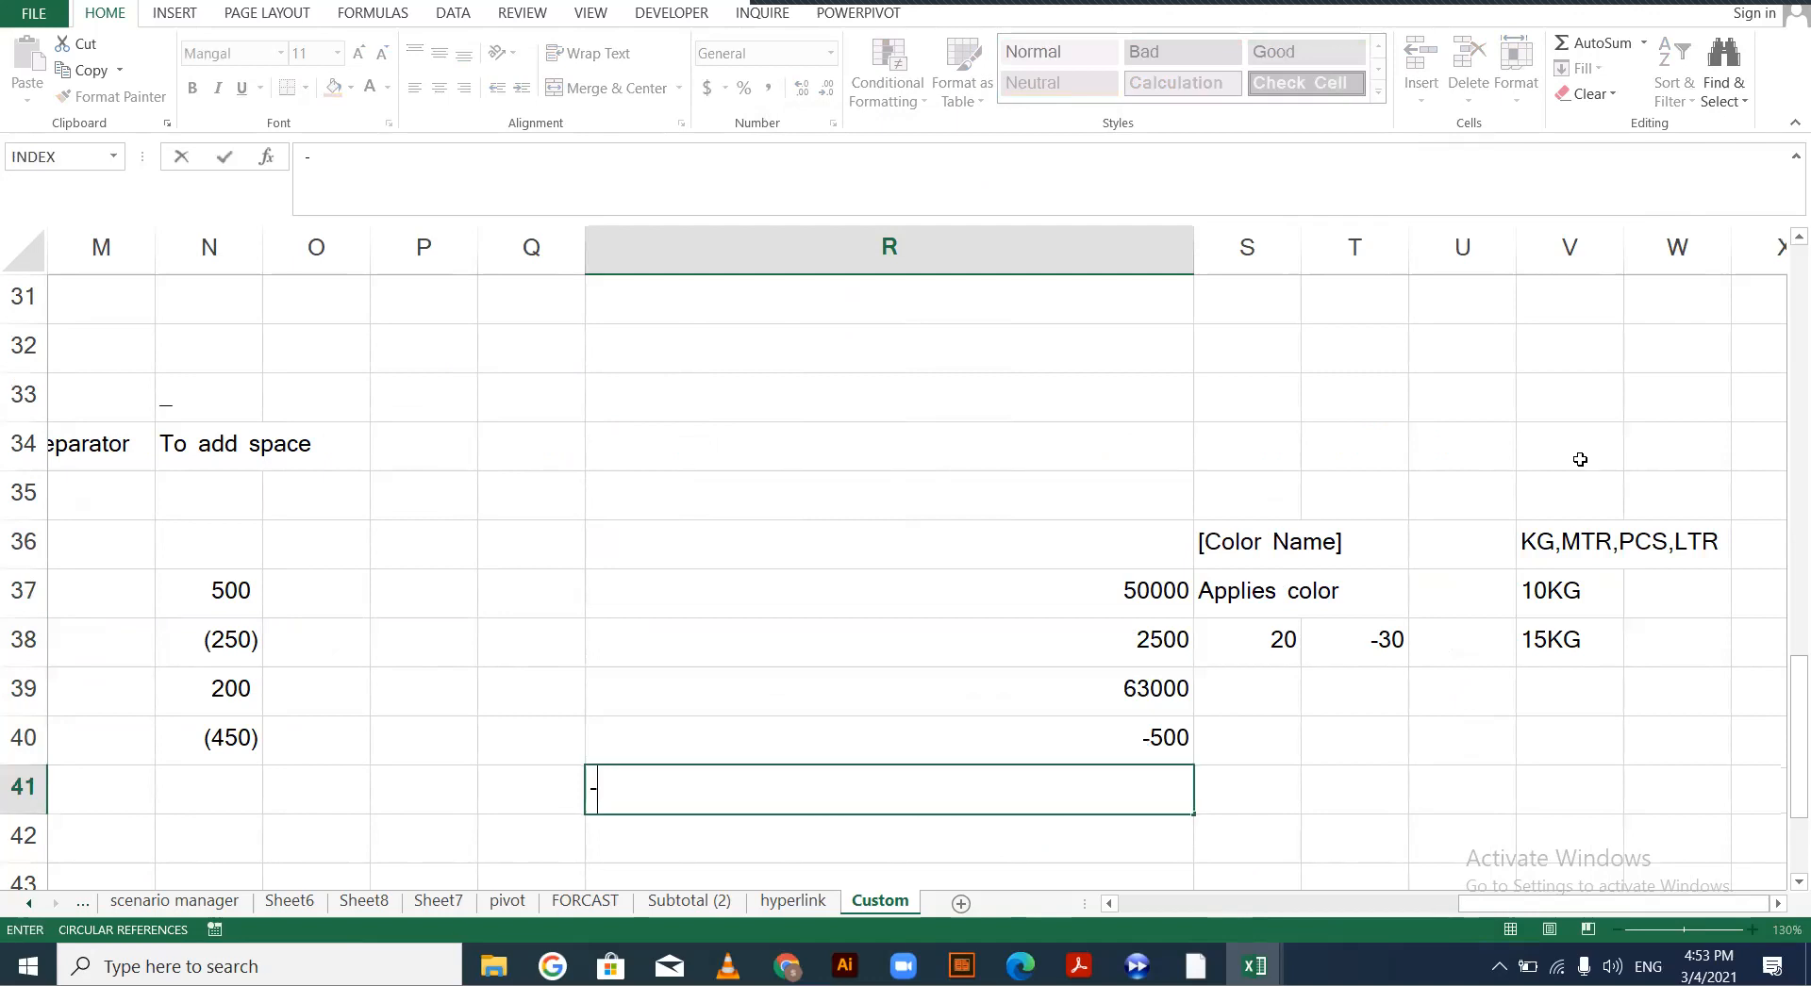
type("8000")
key("Return")
type("-4")
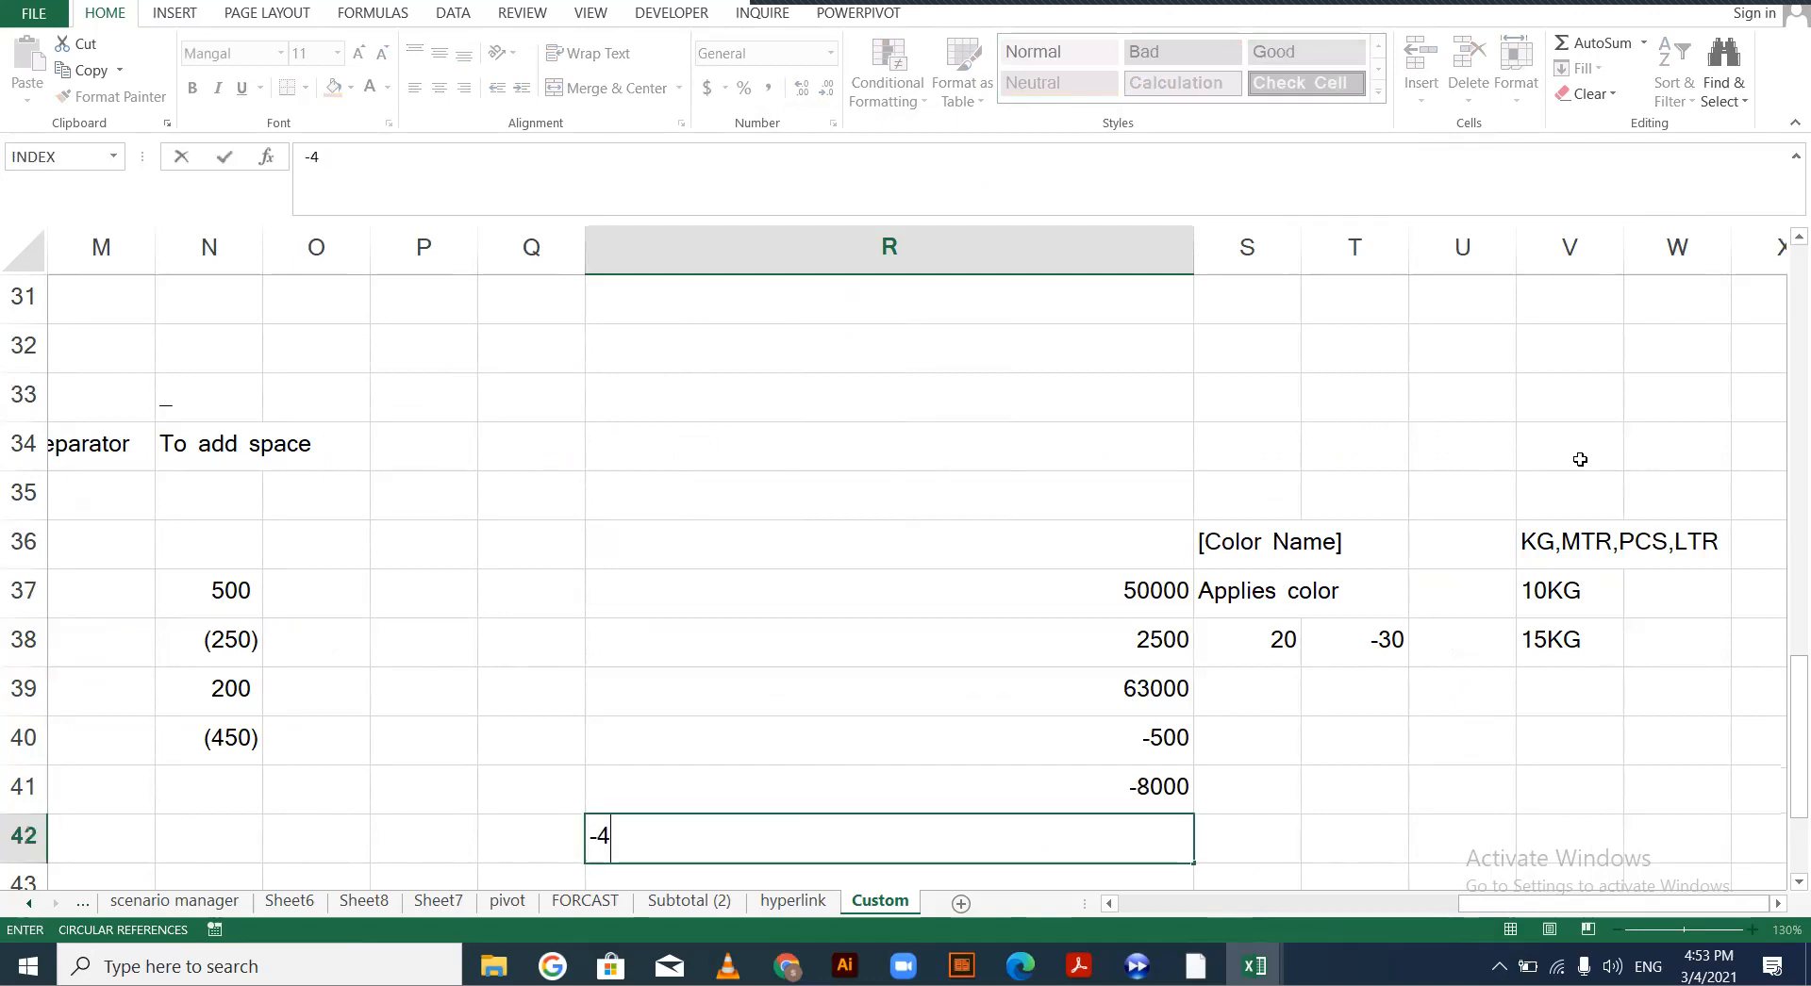
type("000")
key("Return")
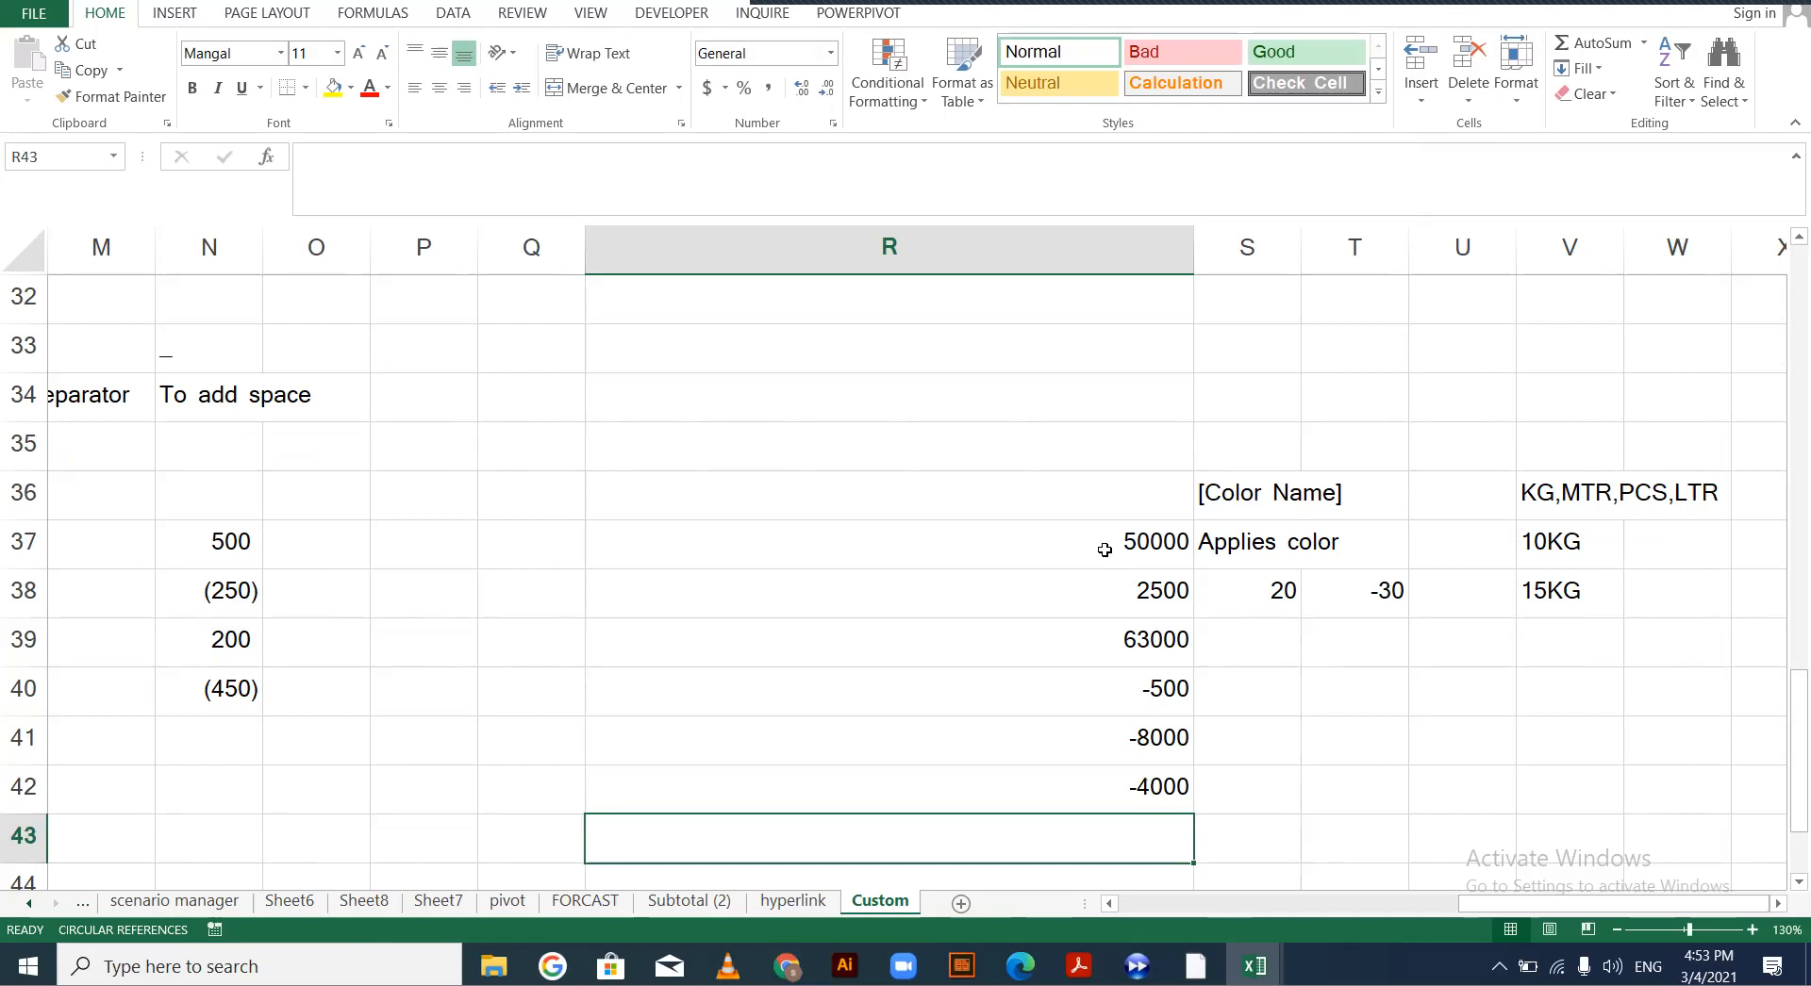
Increase the font size of the numbers in R37:R42 to 12
left_click_drag(943, 543, 943, 787)
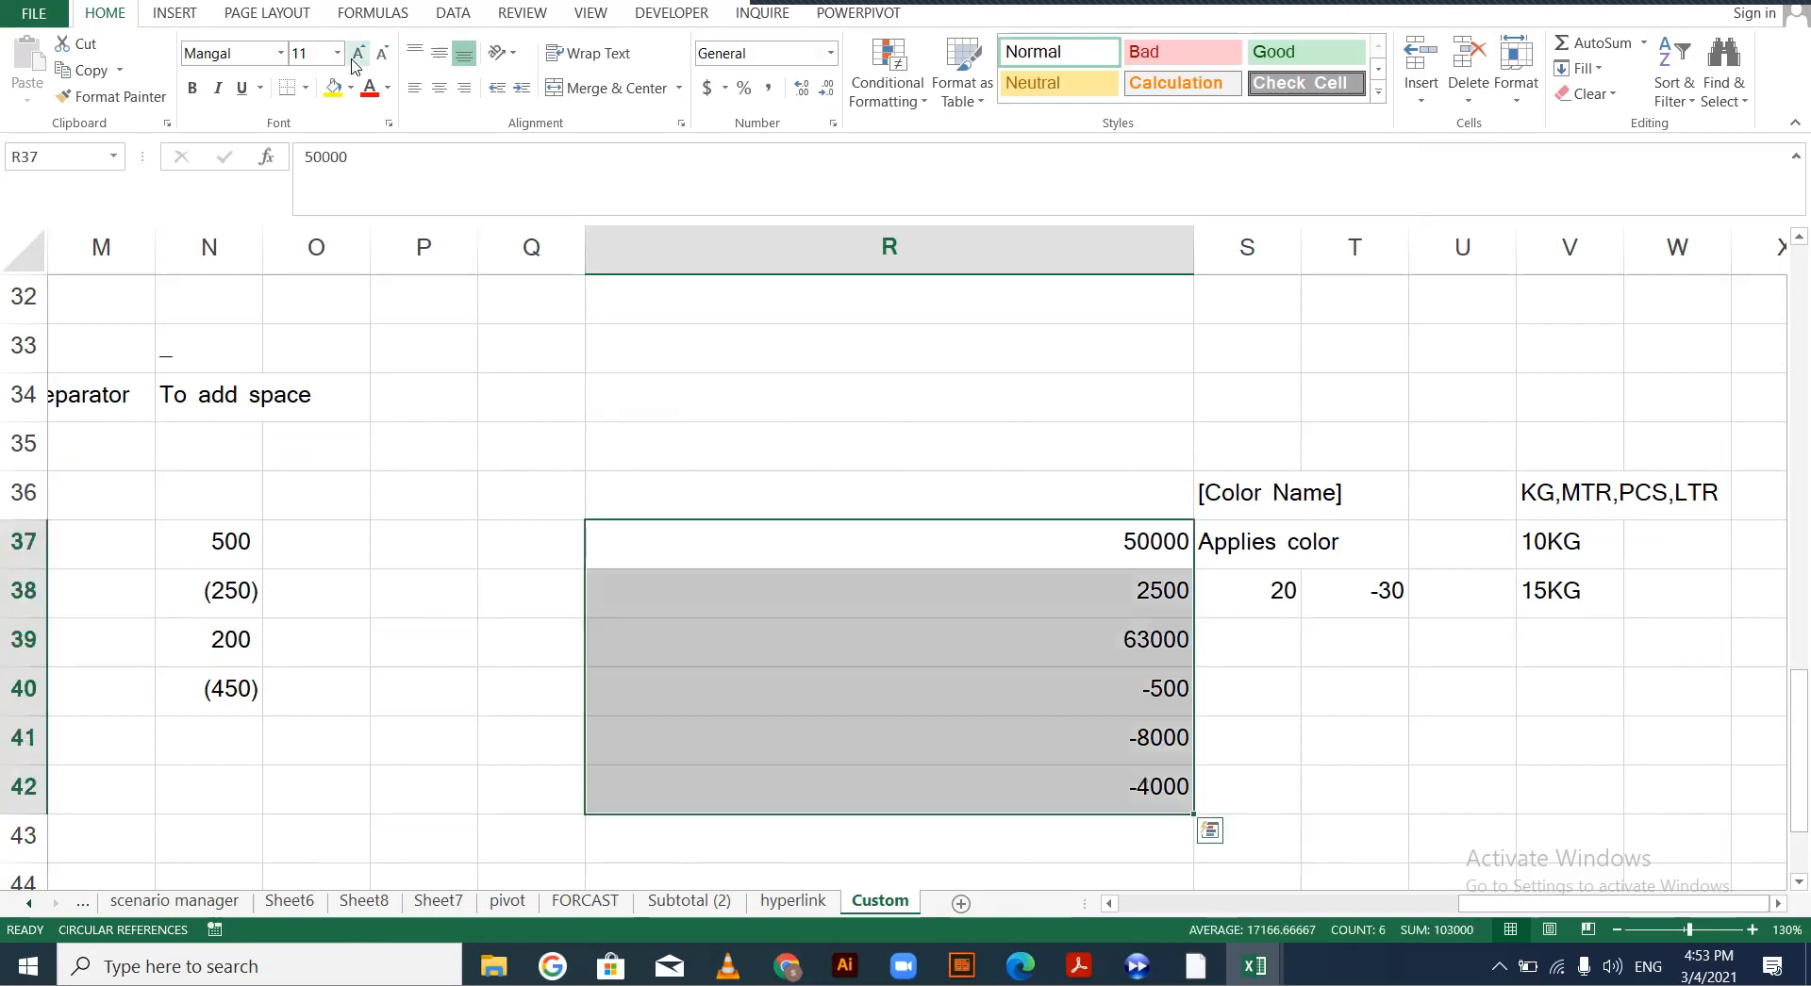
left_click(357, 52)
scroll(752, 369, "down", 1)
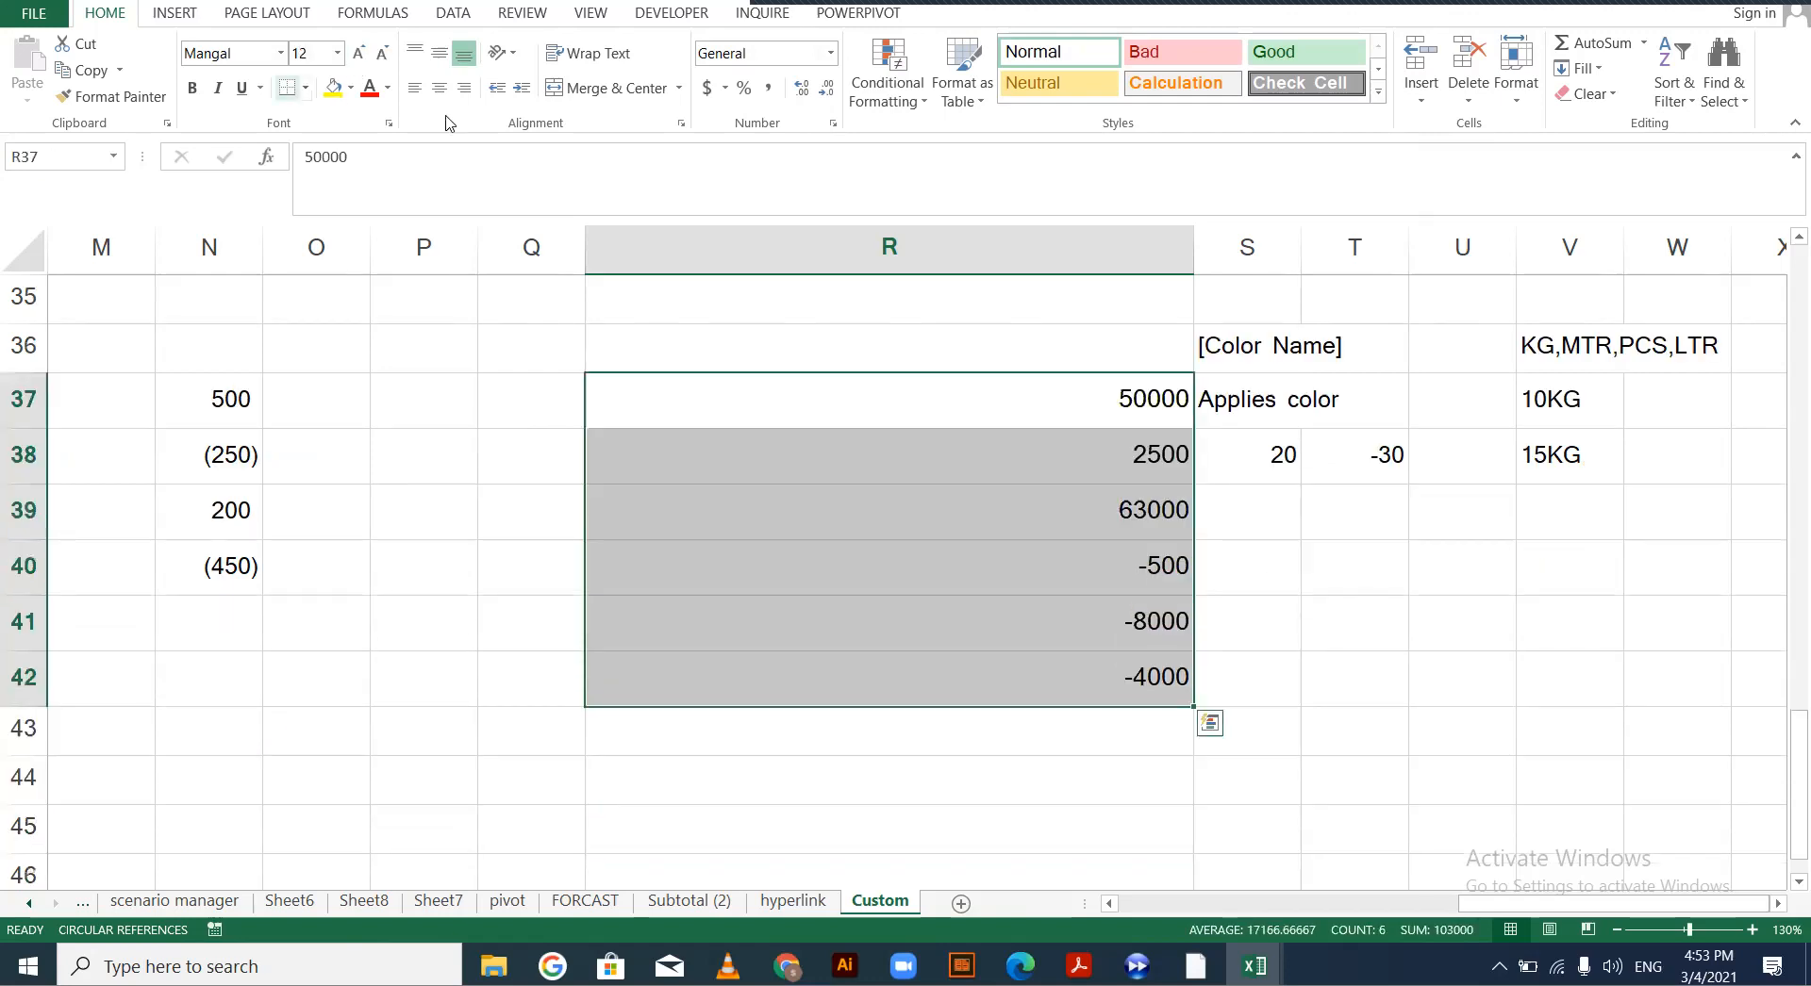
Fill the numbers in R37:R42 with yellow and compare the negative values with the one in N40
left_click(333, 88)
left_click(1263, 558)
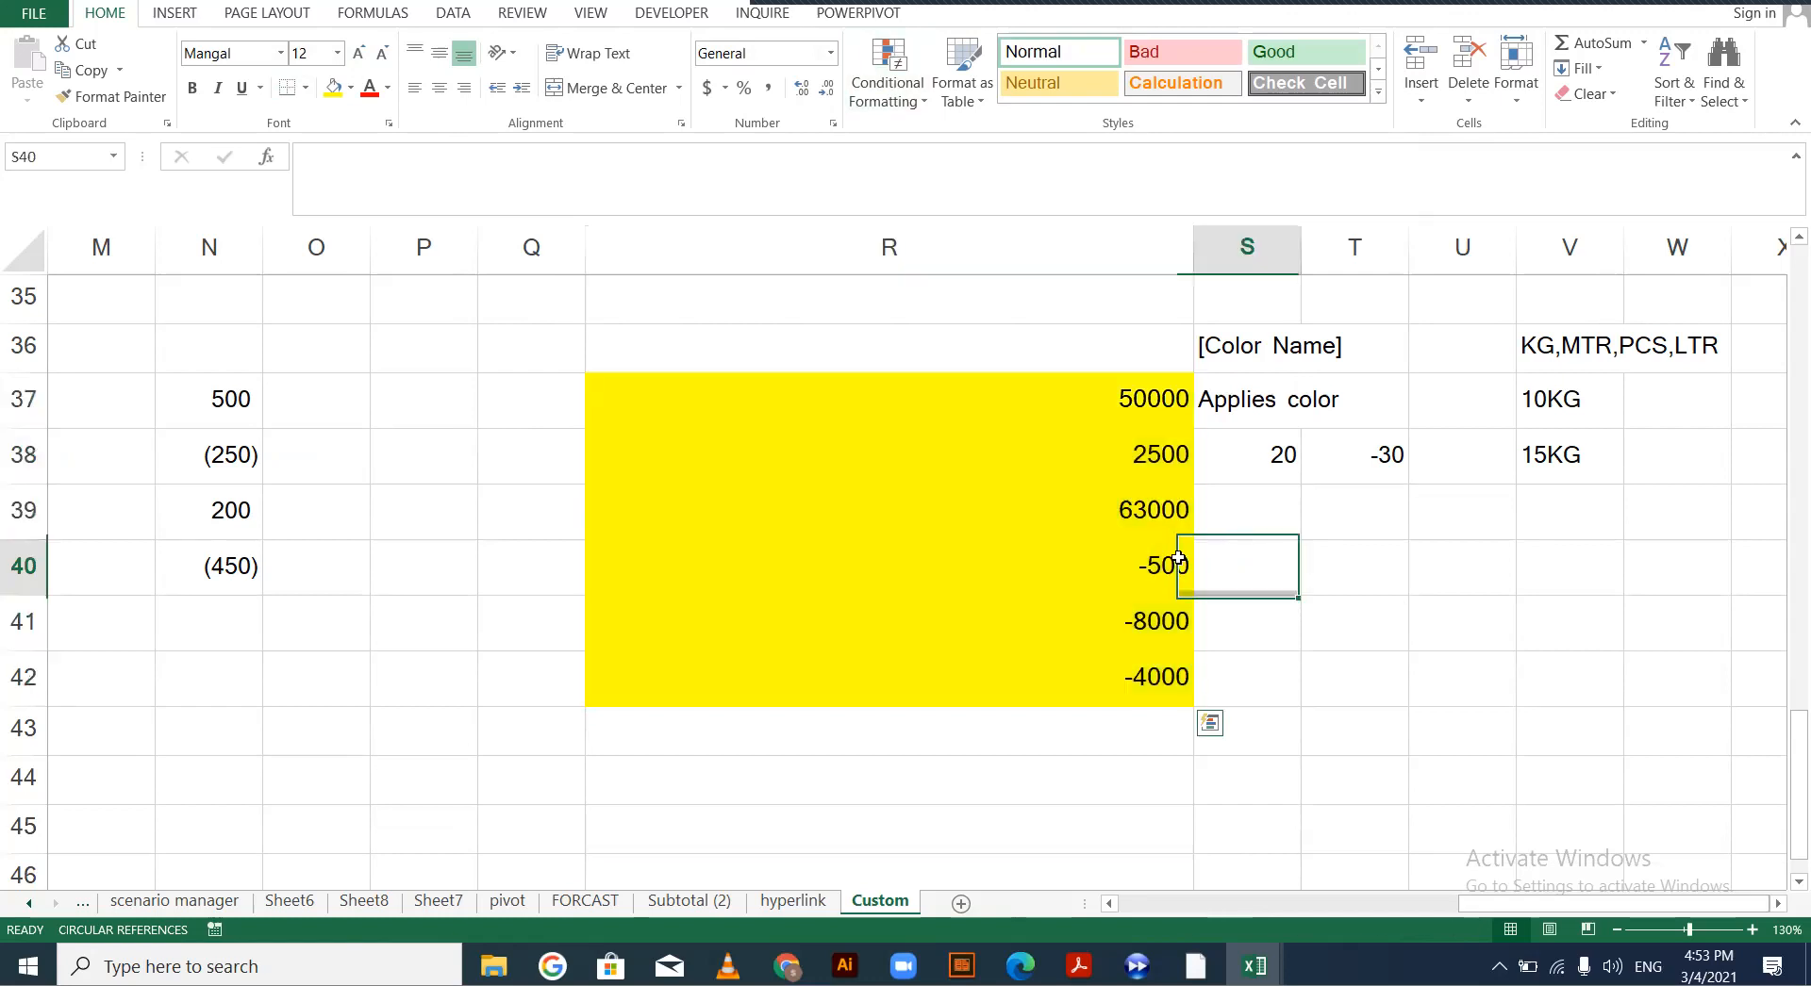
left_click_drag(1152, 567, 1151, 673)
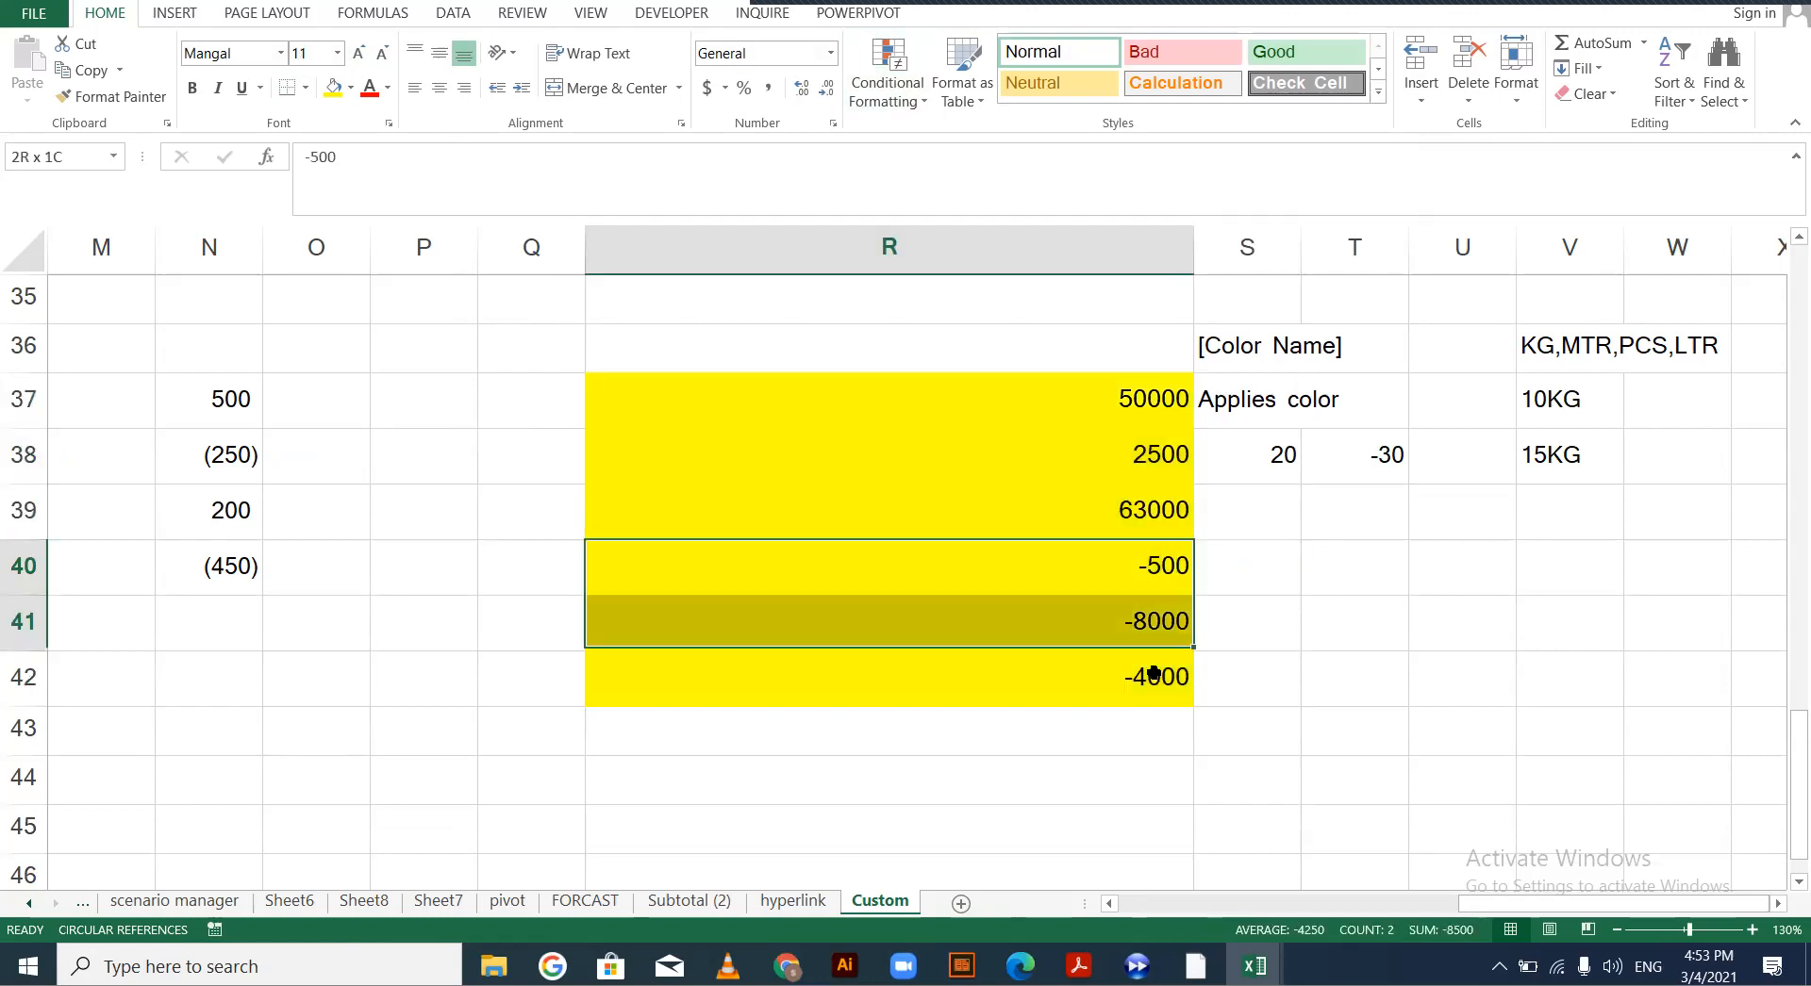
left_click(227, 473)
left_click(230, 566)
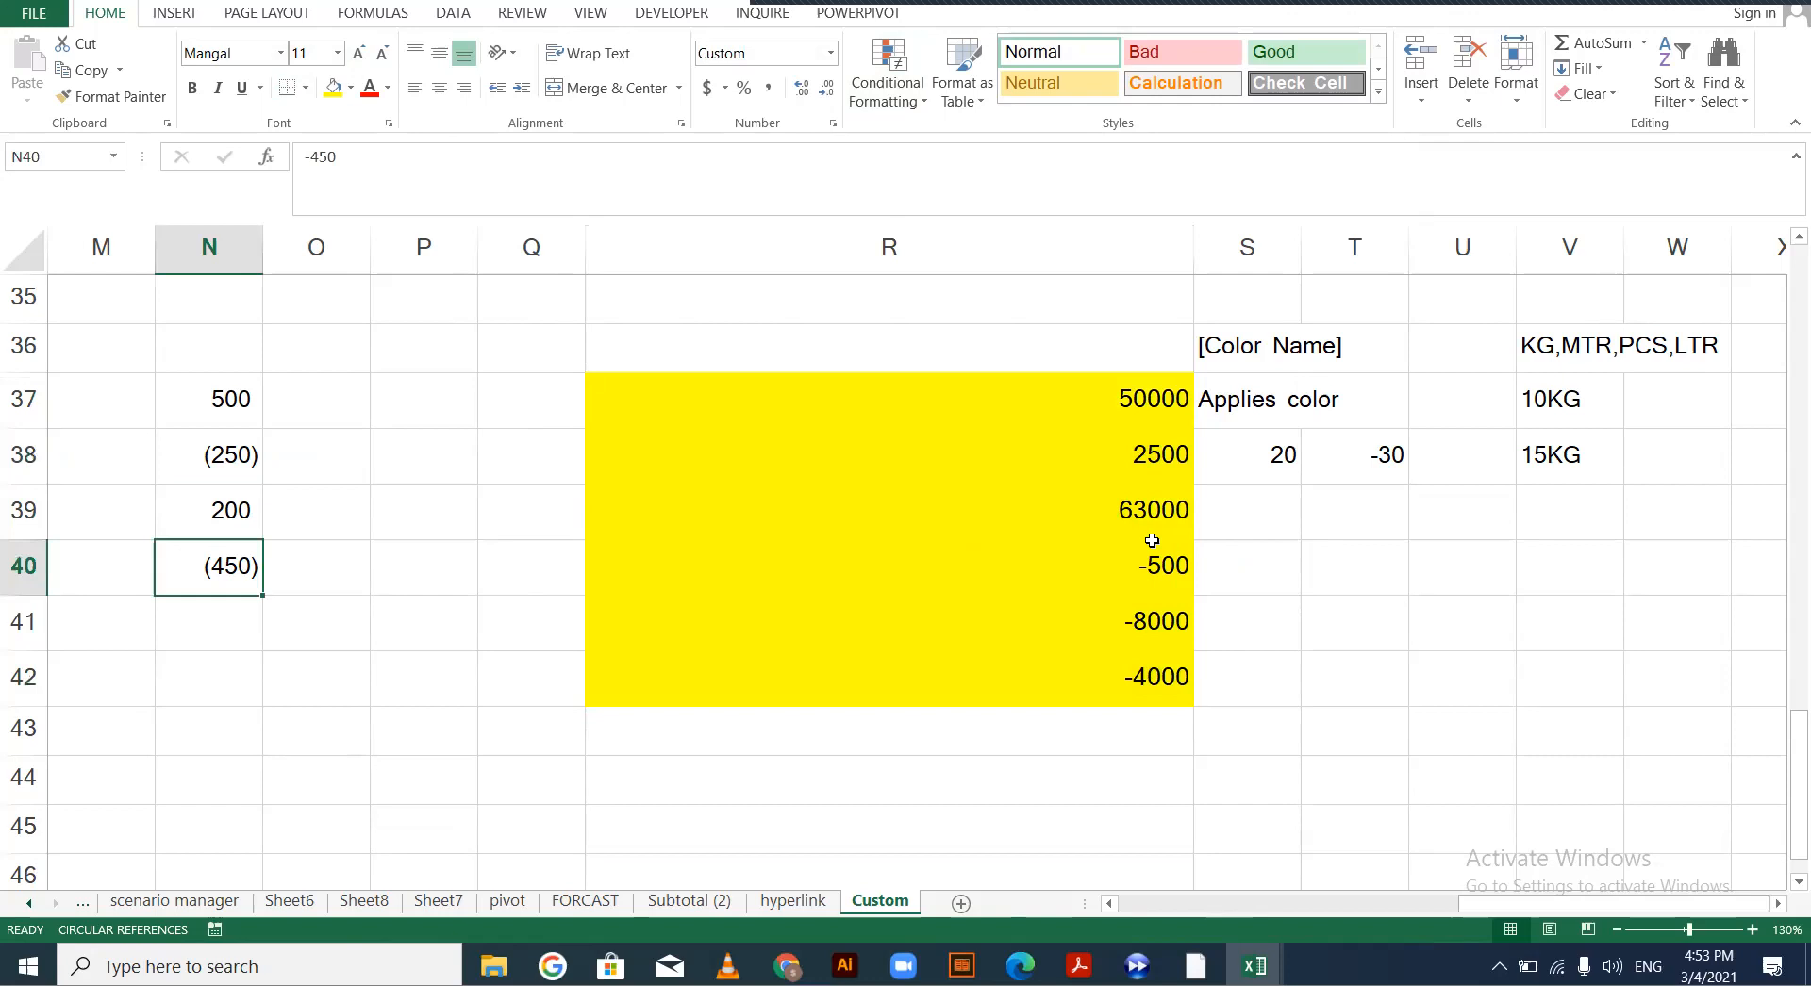
Remove the fill color from cells R37:R42
left_click_drag(1099, 591, 1099, 703)
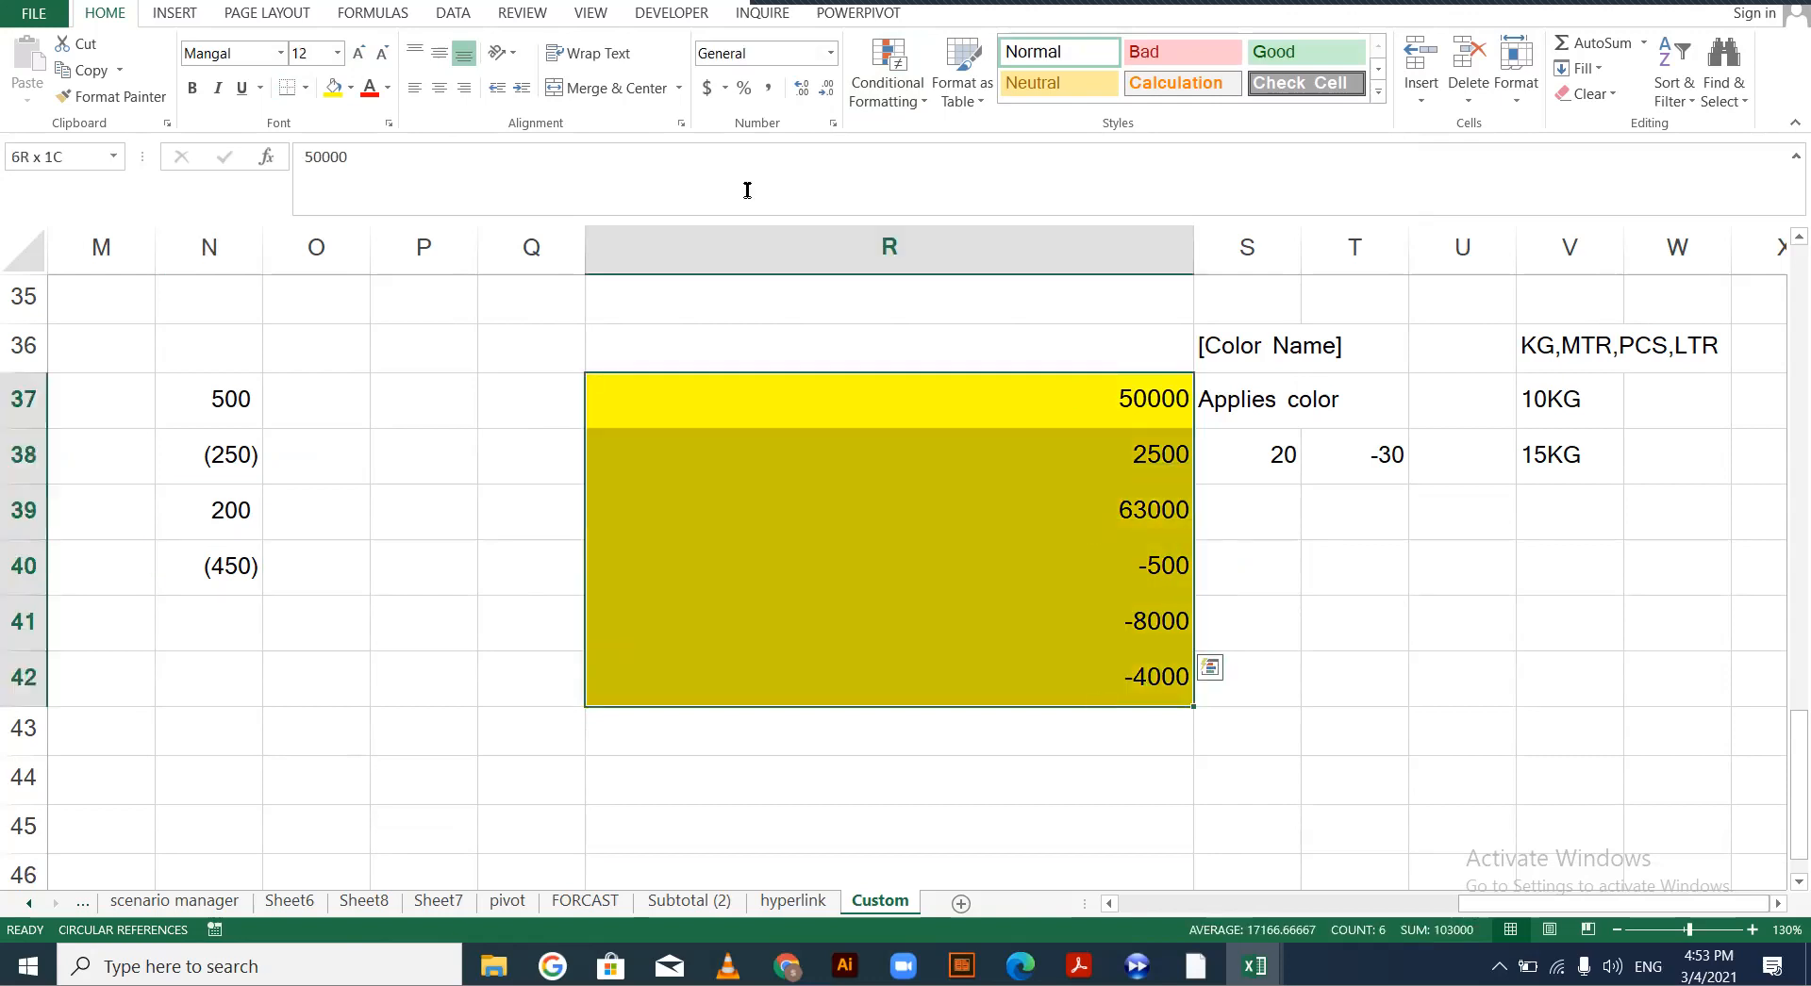
left_click(351, 88)
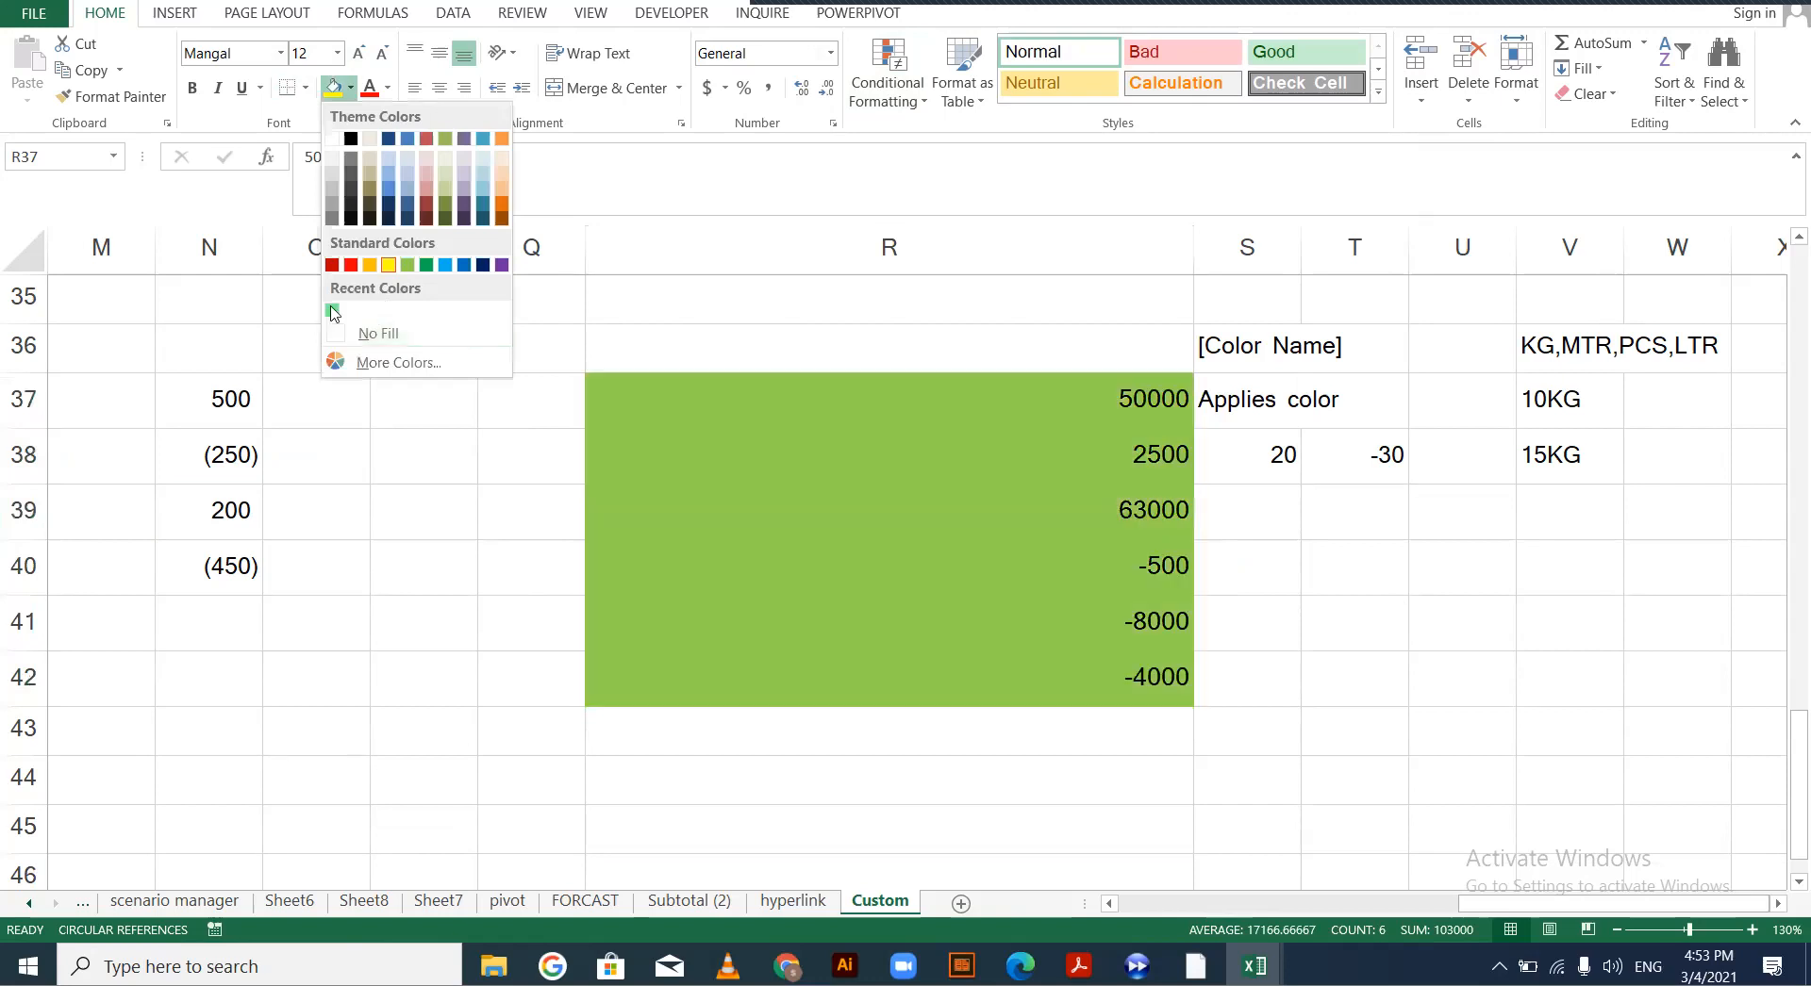
left_click(366, 334)
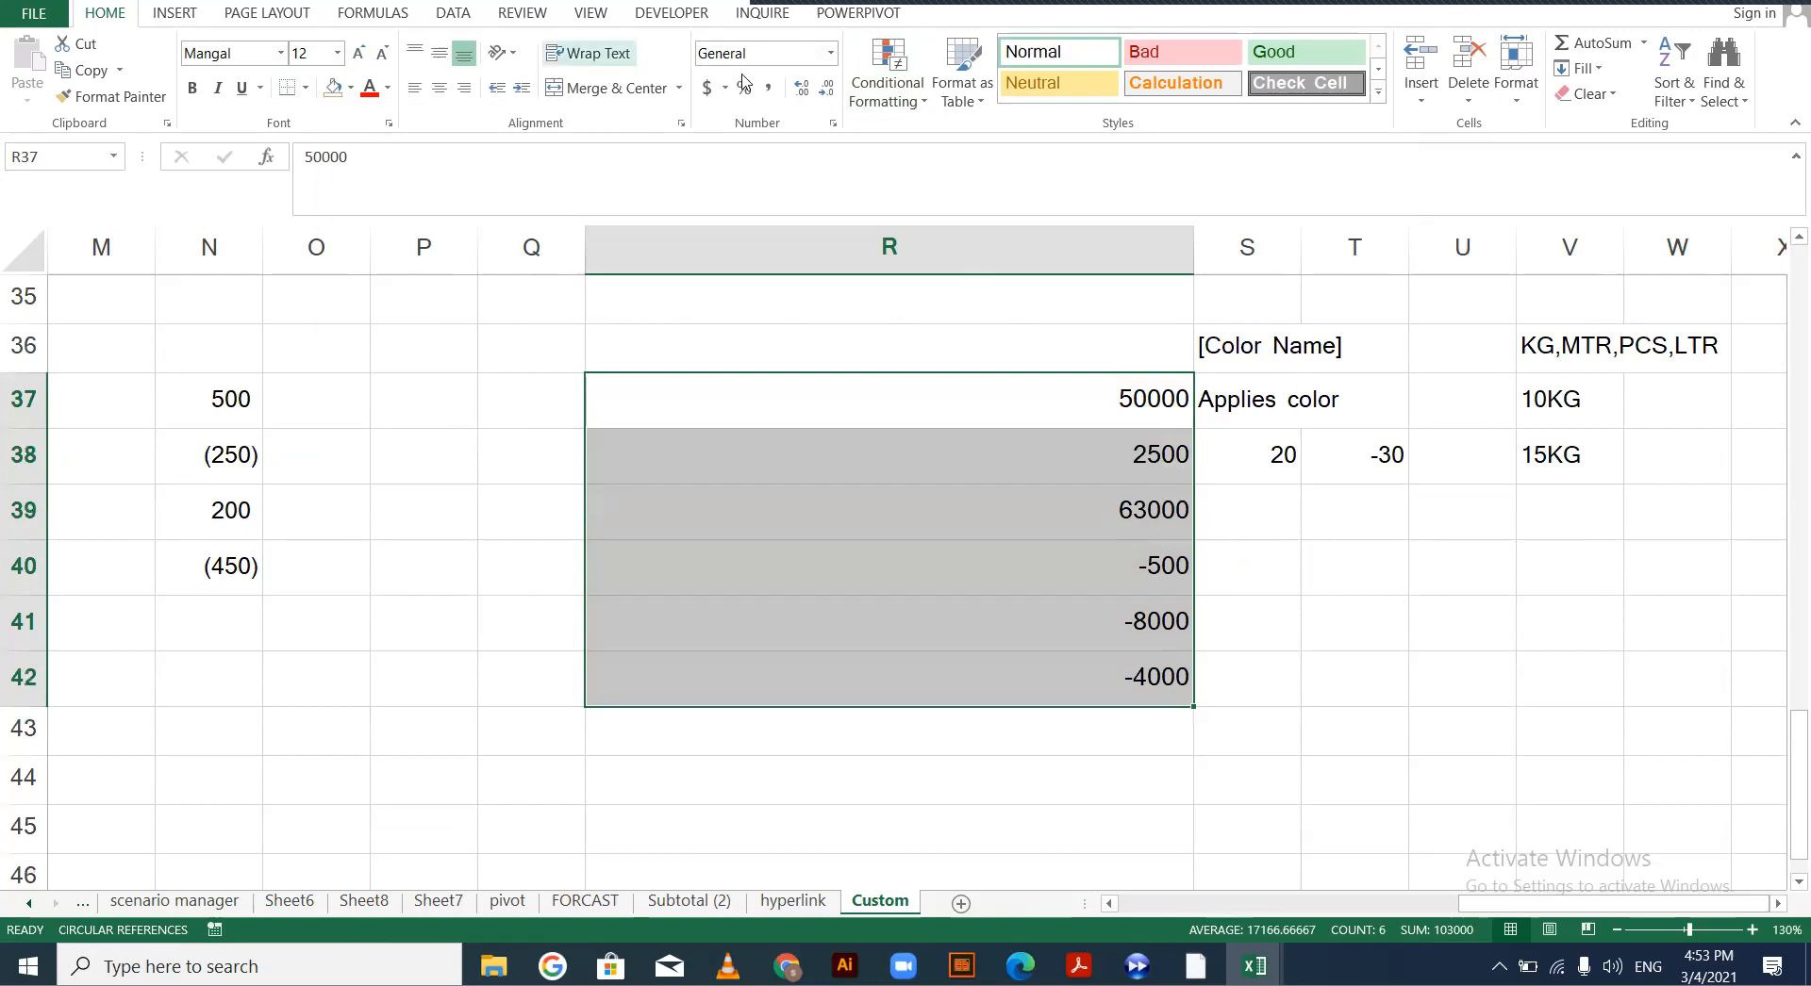
Apply the custom number format 0,00_);[RED](0,00) to R37:R42 so negative numbers use red text and parentheses
left_click(830, 54)
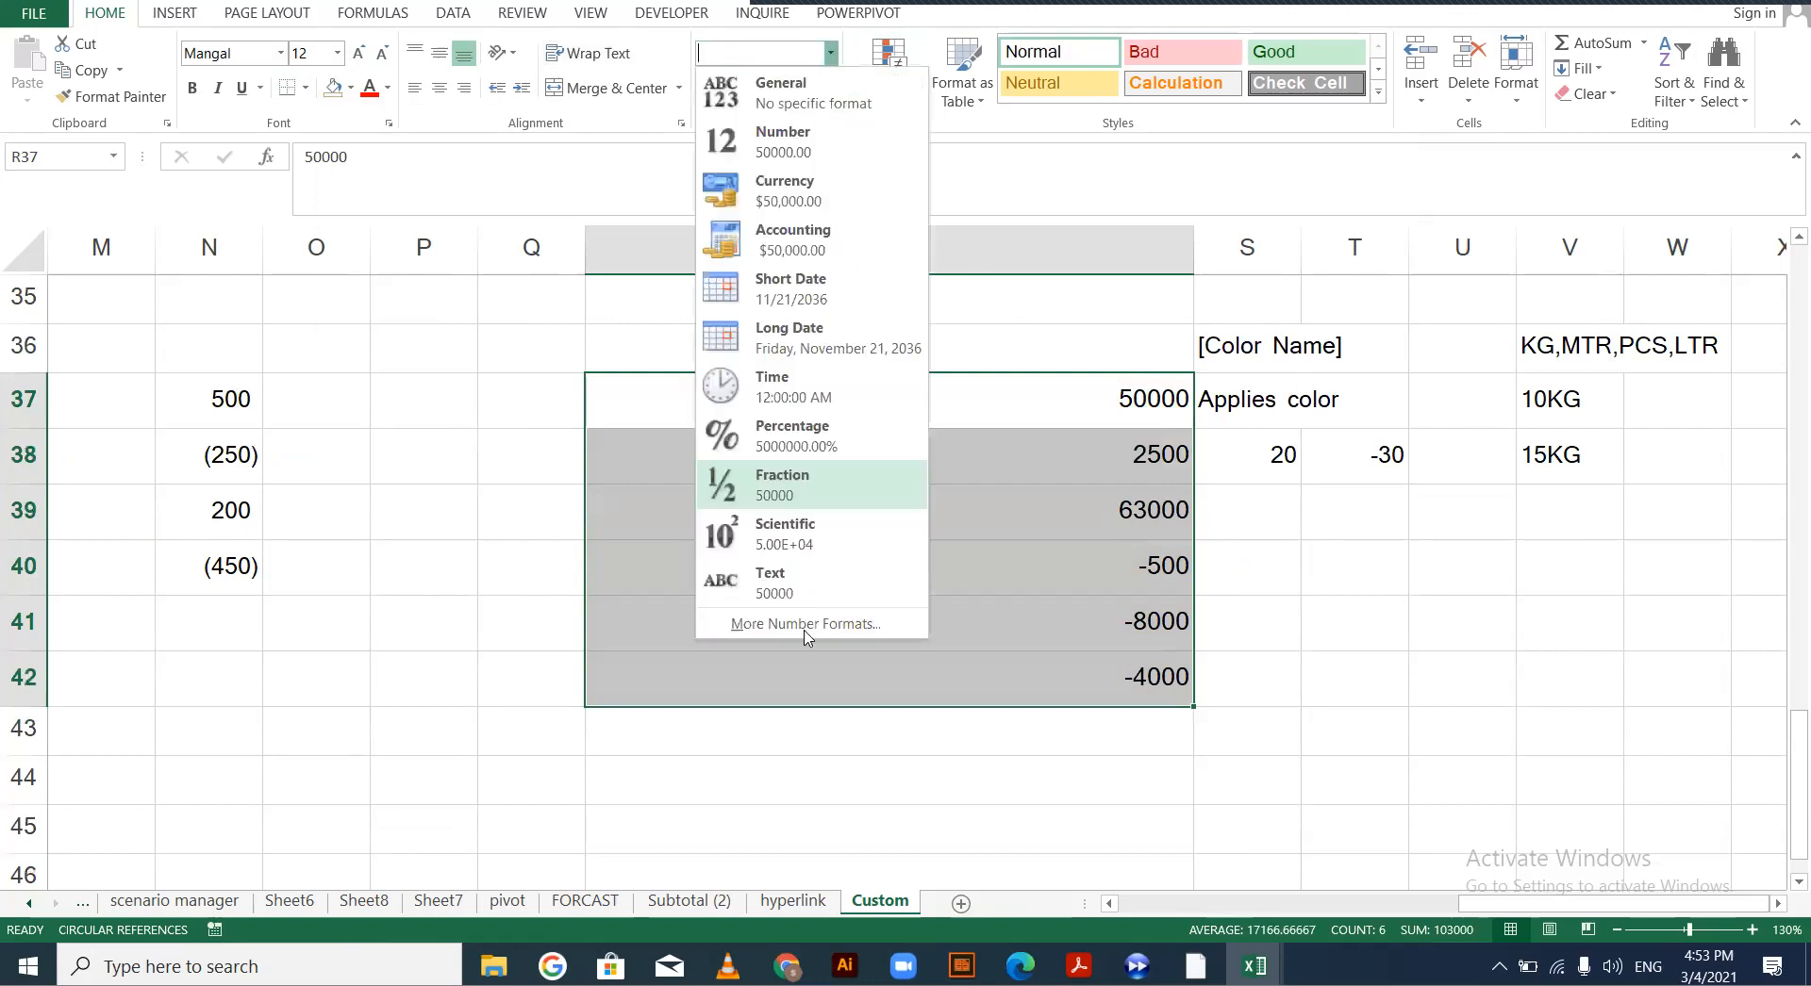
left_click(807, 624)
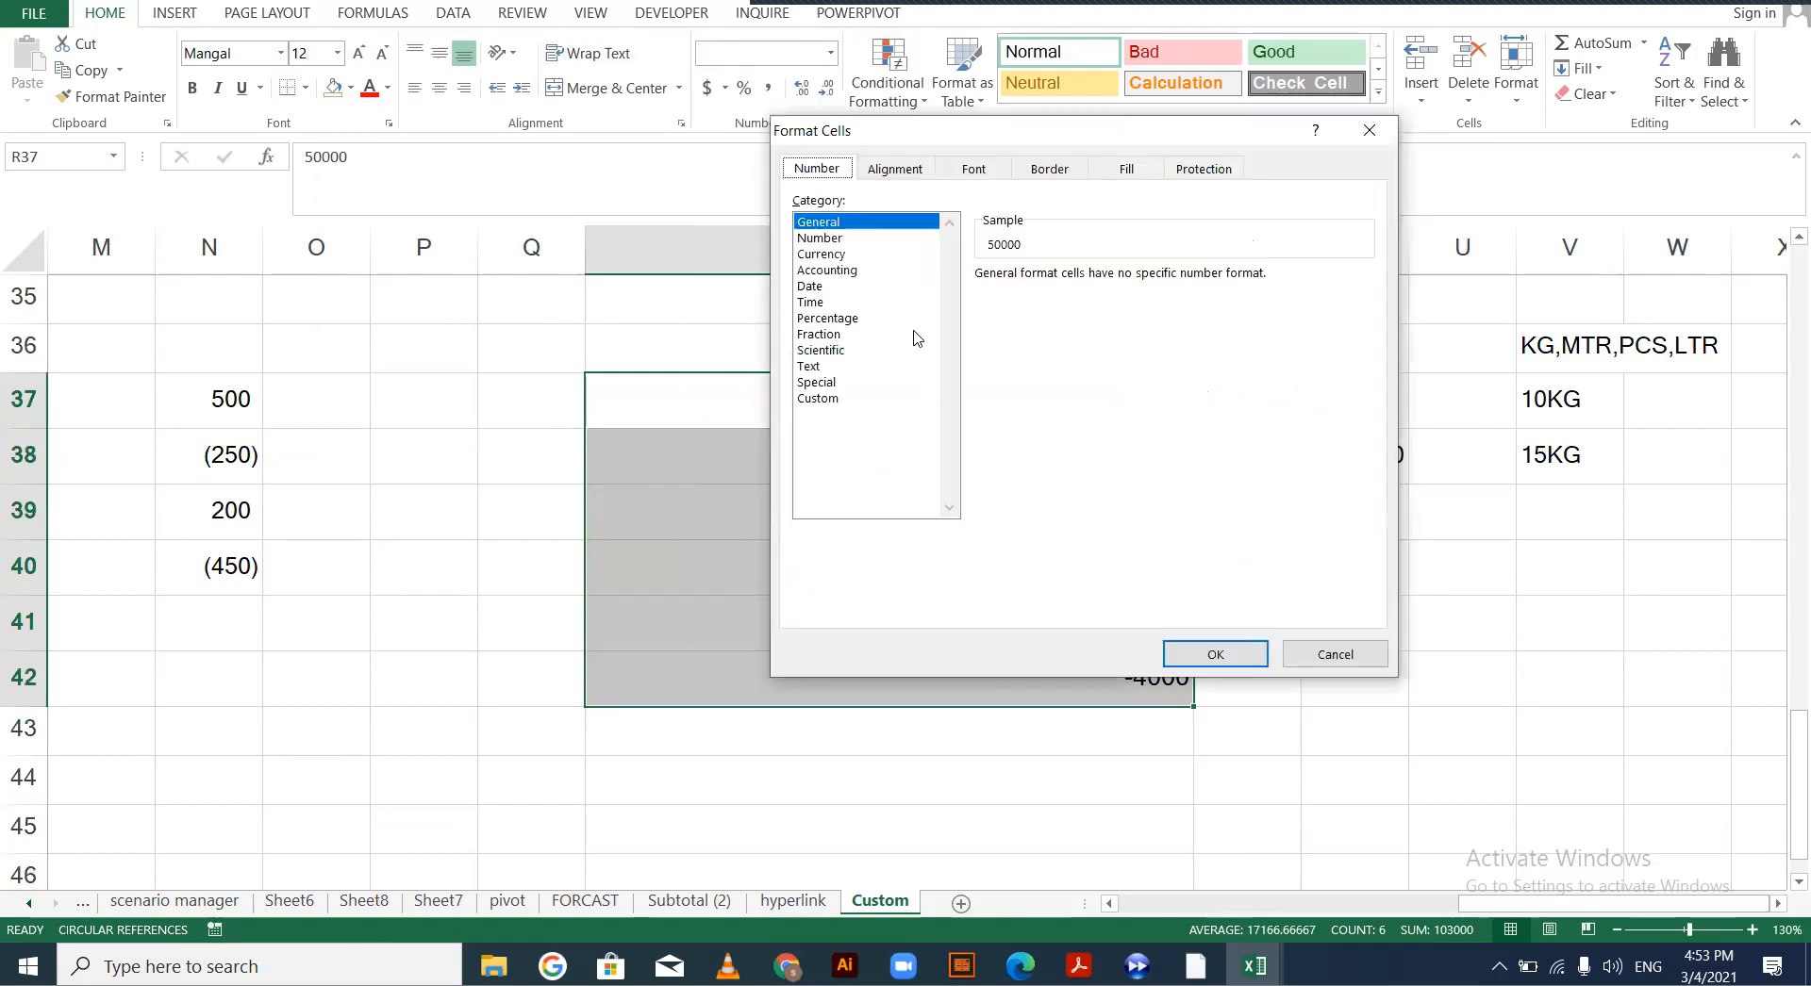
left_click(834, 405)
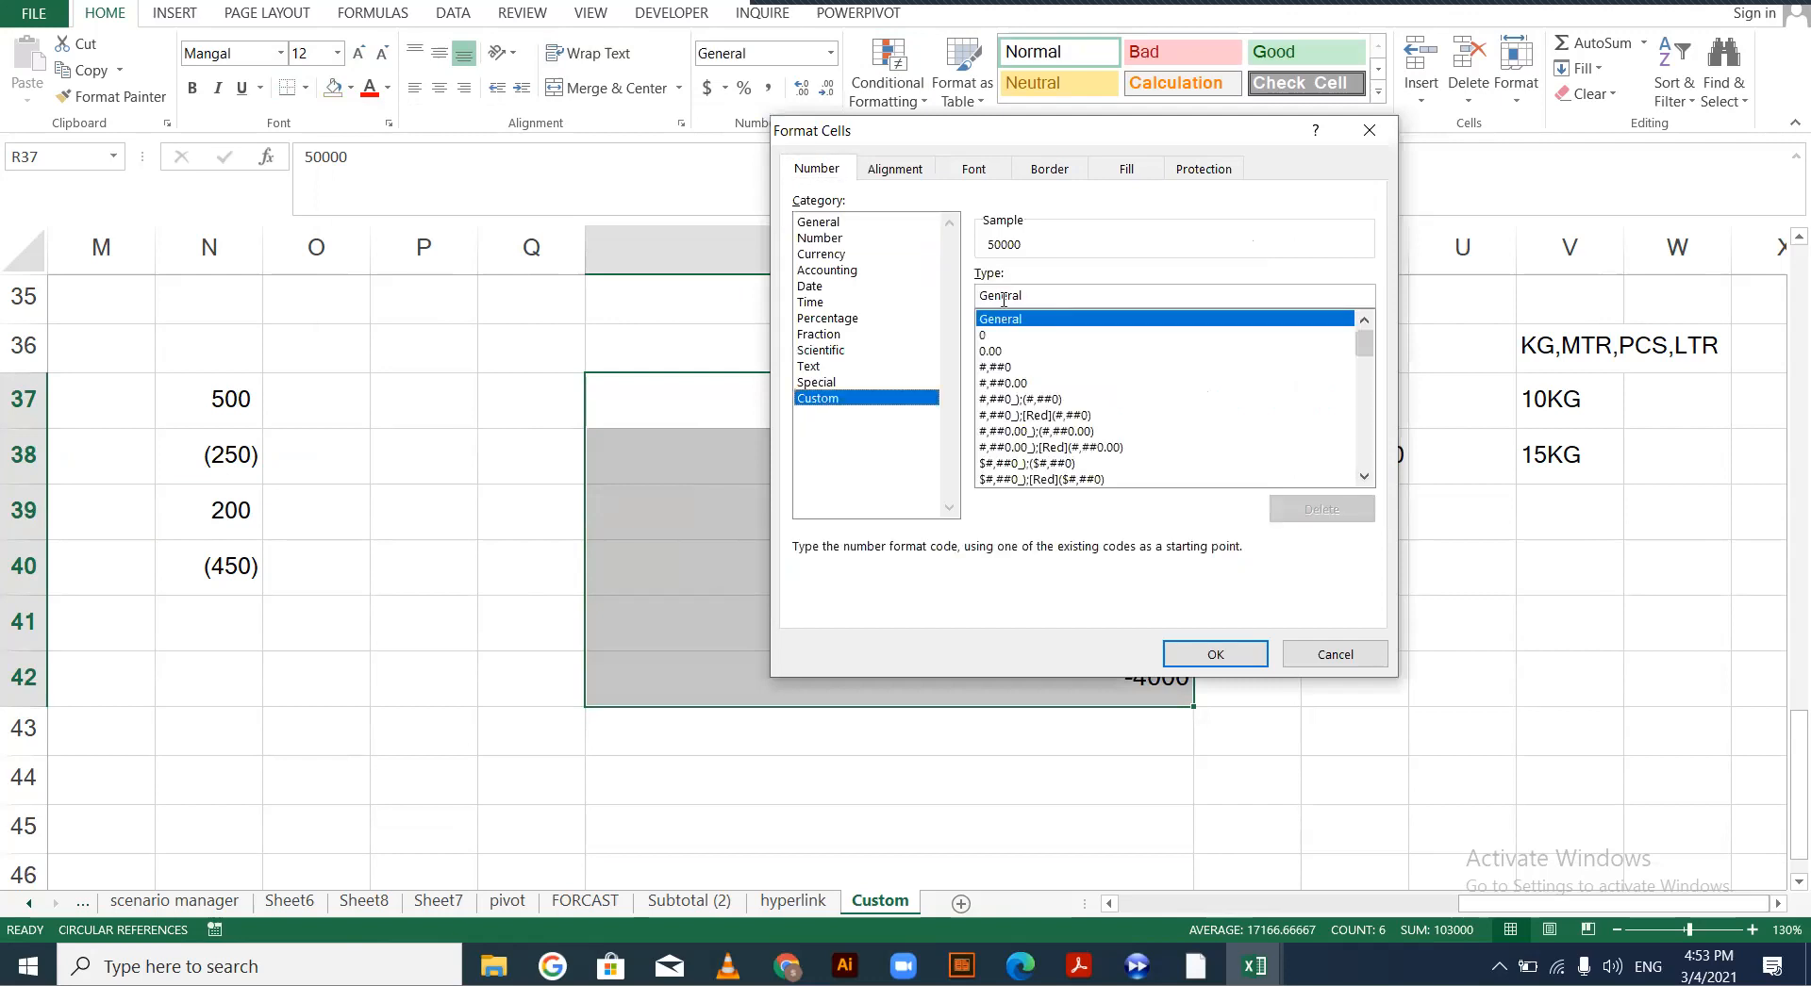
double_click(979, 298)
key("BackSpace")
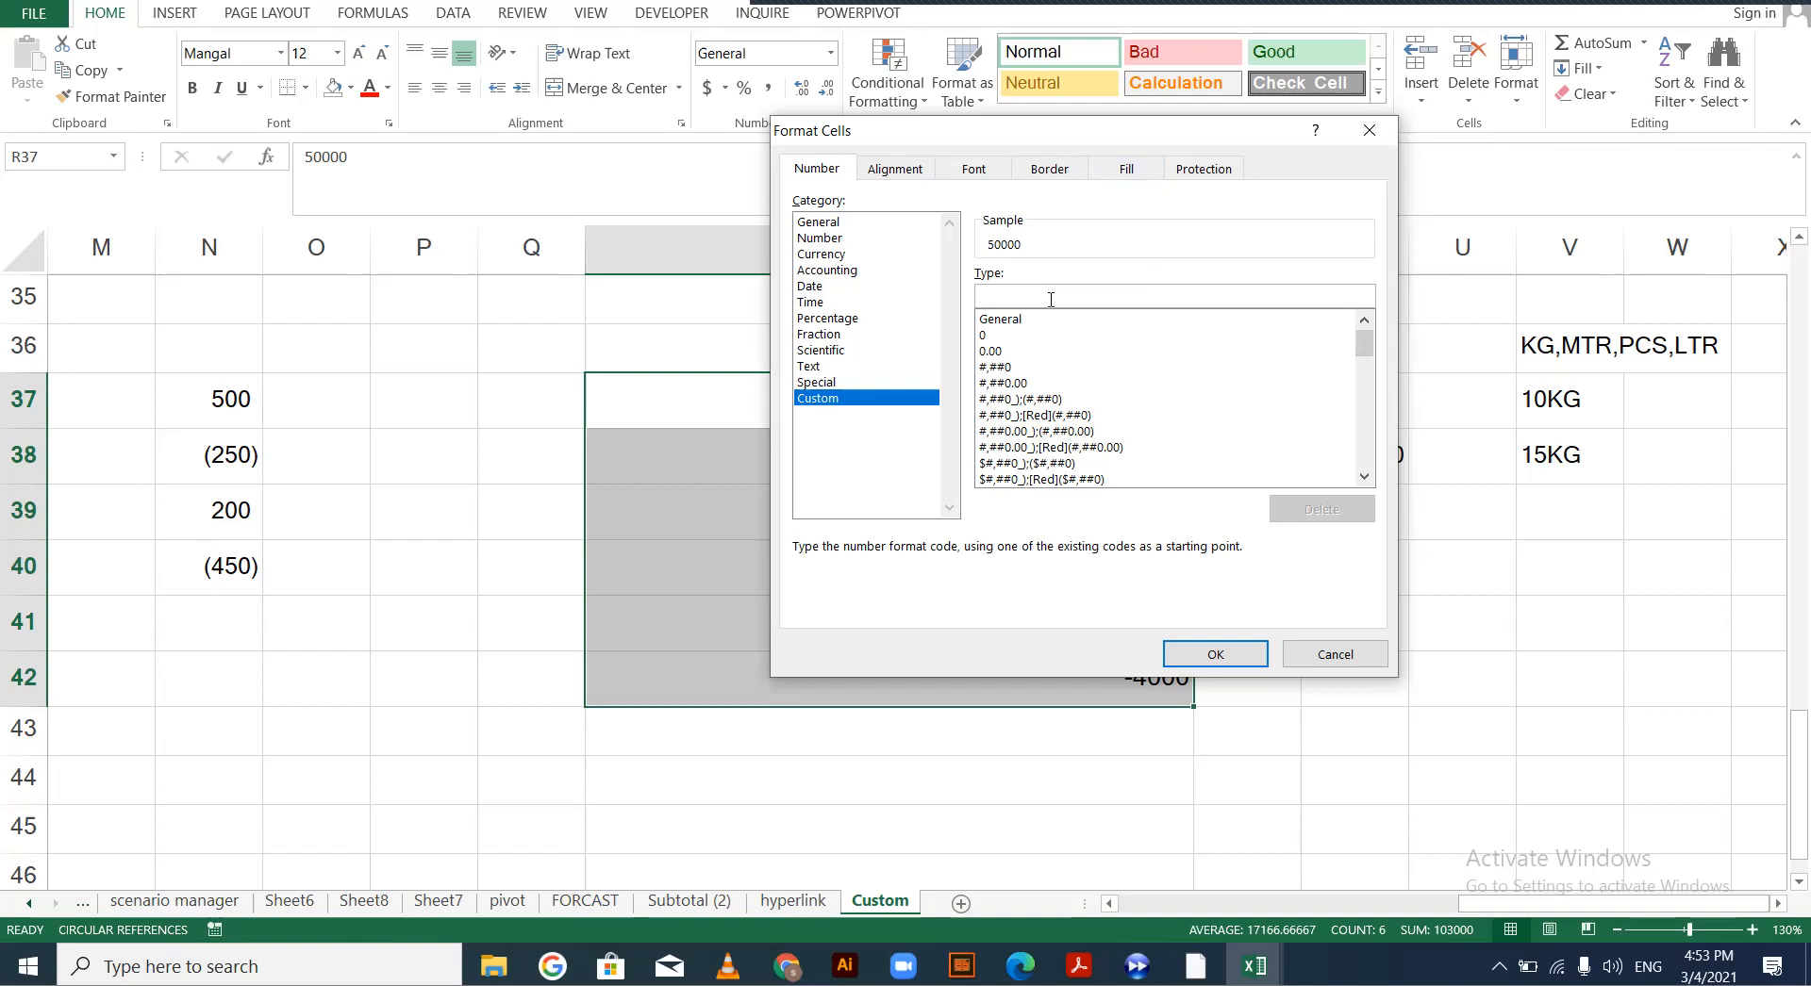
type("0,00_);[")
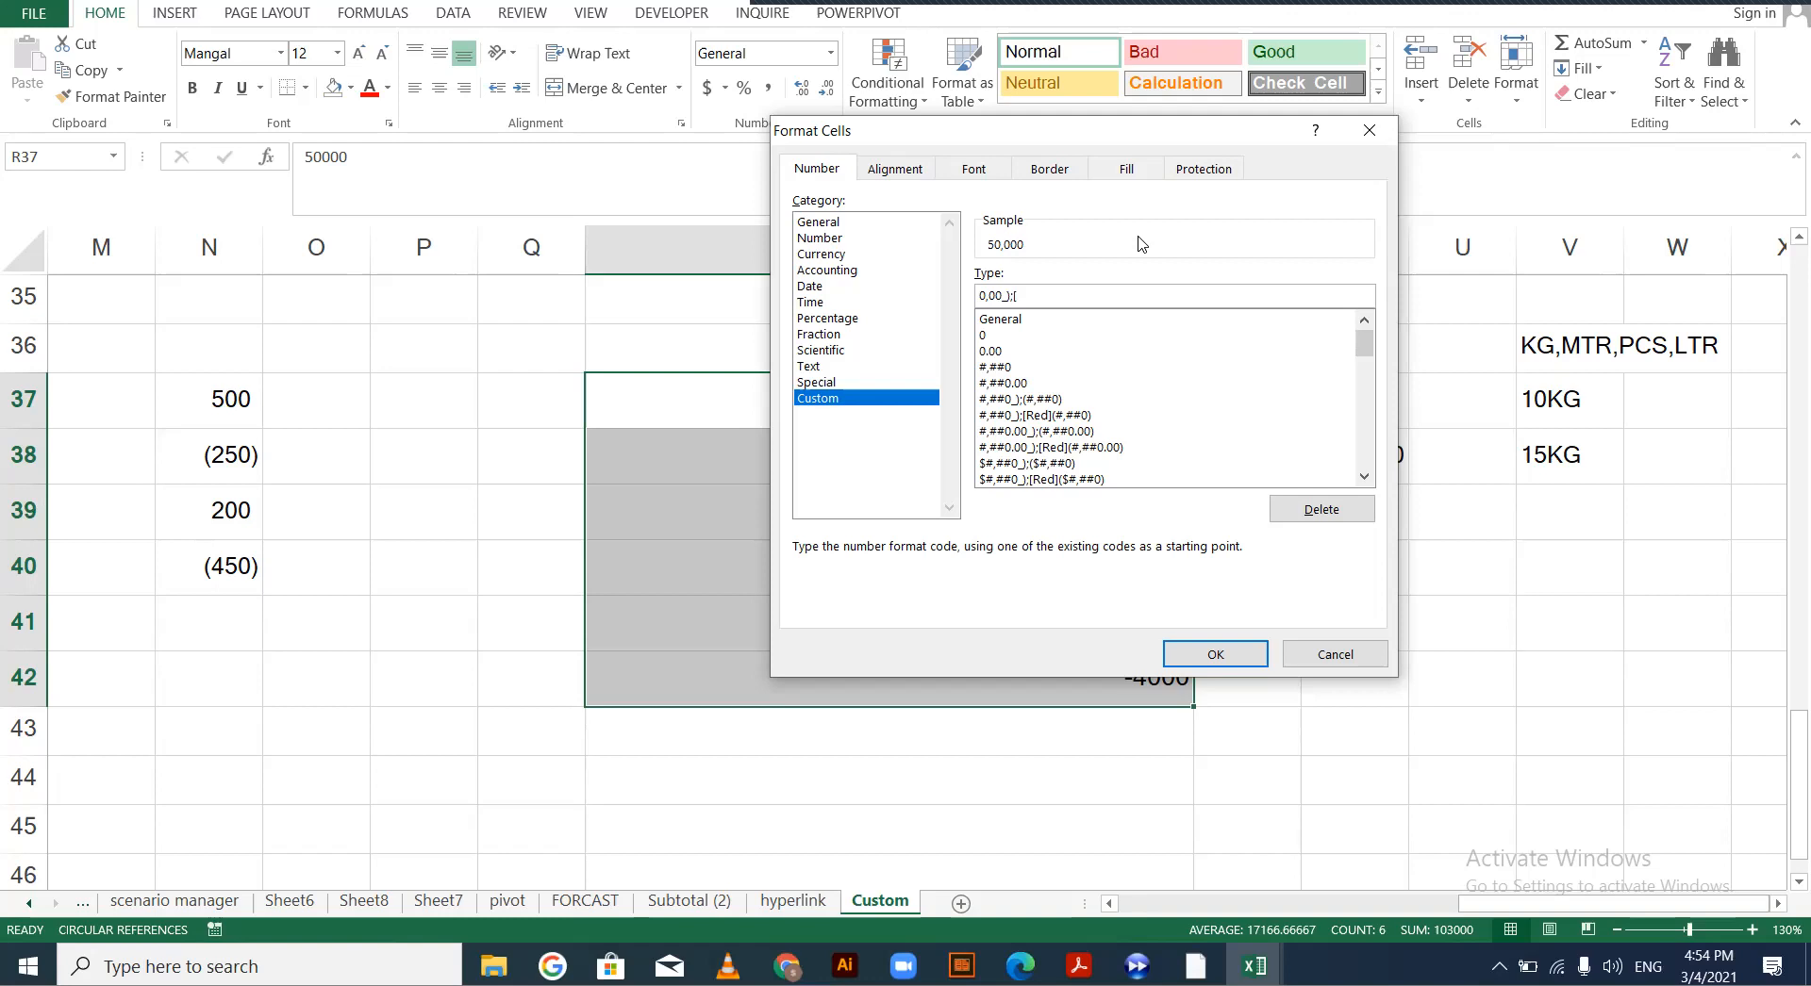
type("RED")
type("0")
type("0")
type(")")
double_click(972, 298)
left_click(1013, 296)
left_click(1225, 663)
left_click(1257, 563)
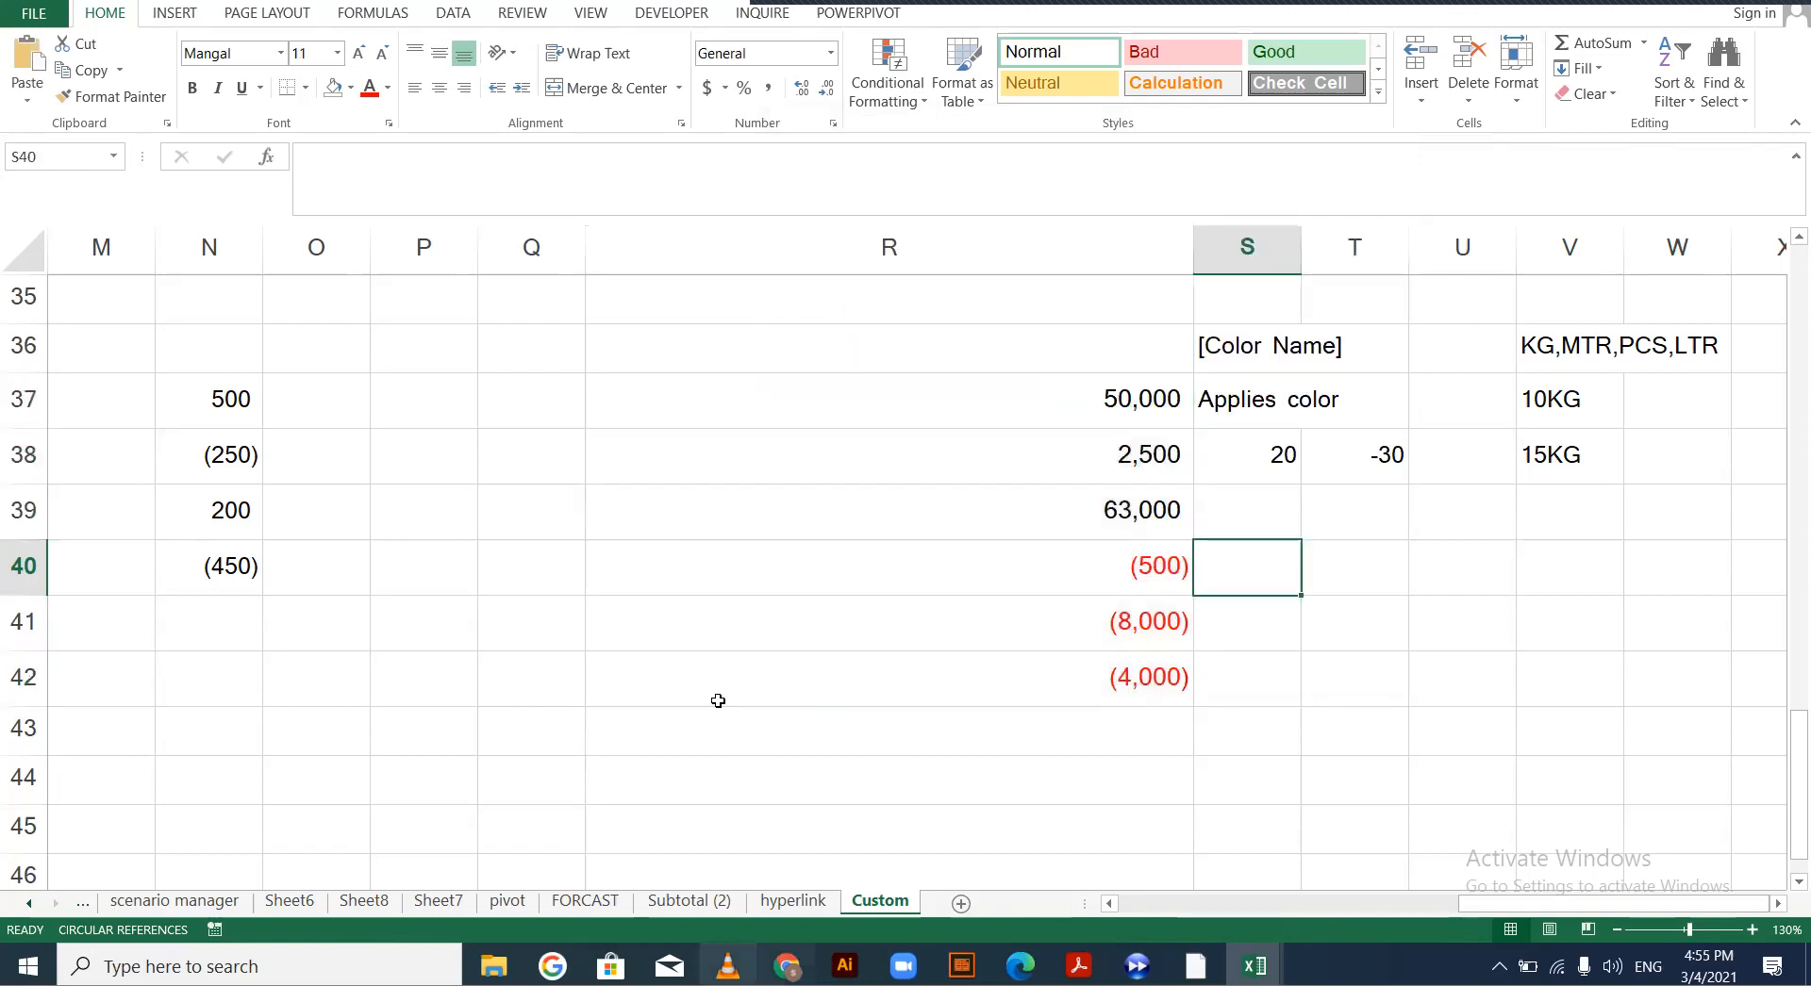
Examine how the positive and negative numbers in R37:R42 are displayed and aligned under the custom format
left_click_drag(1007, 396, 1293, 569)
left_click(1349, 558)
left_click_drag(1095, 570, 1118, 675)
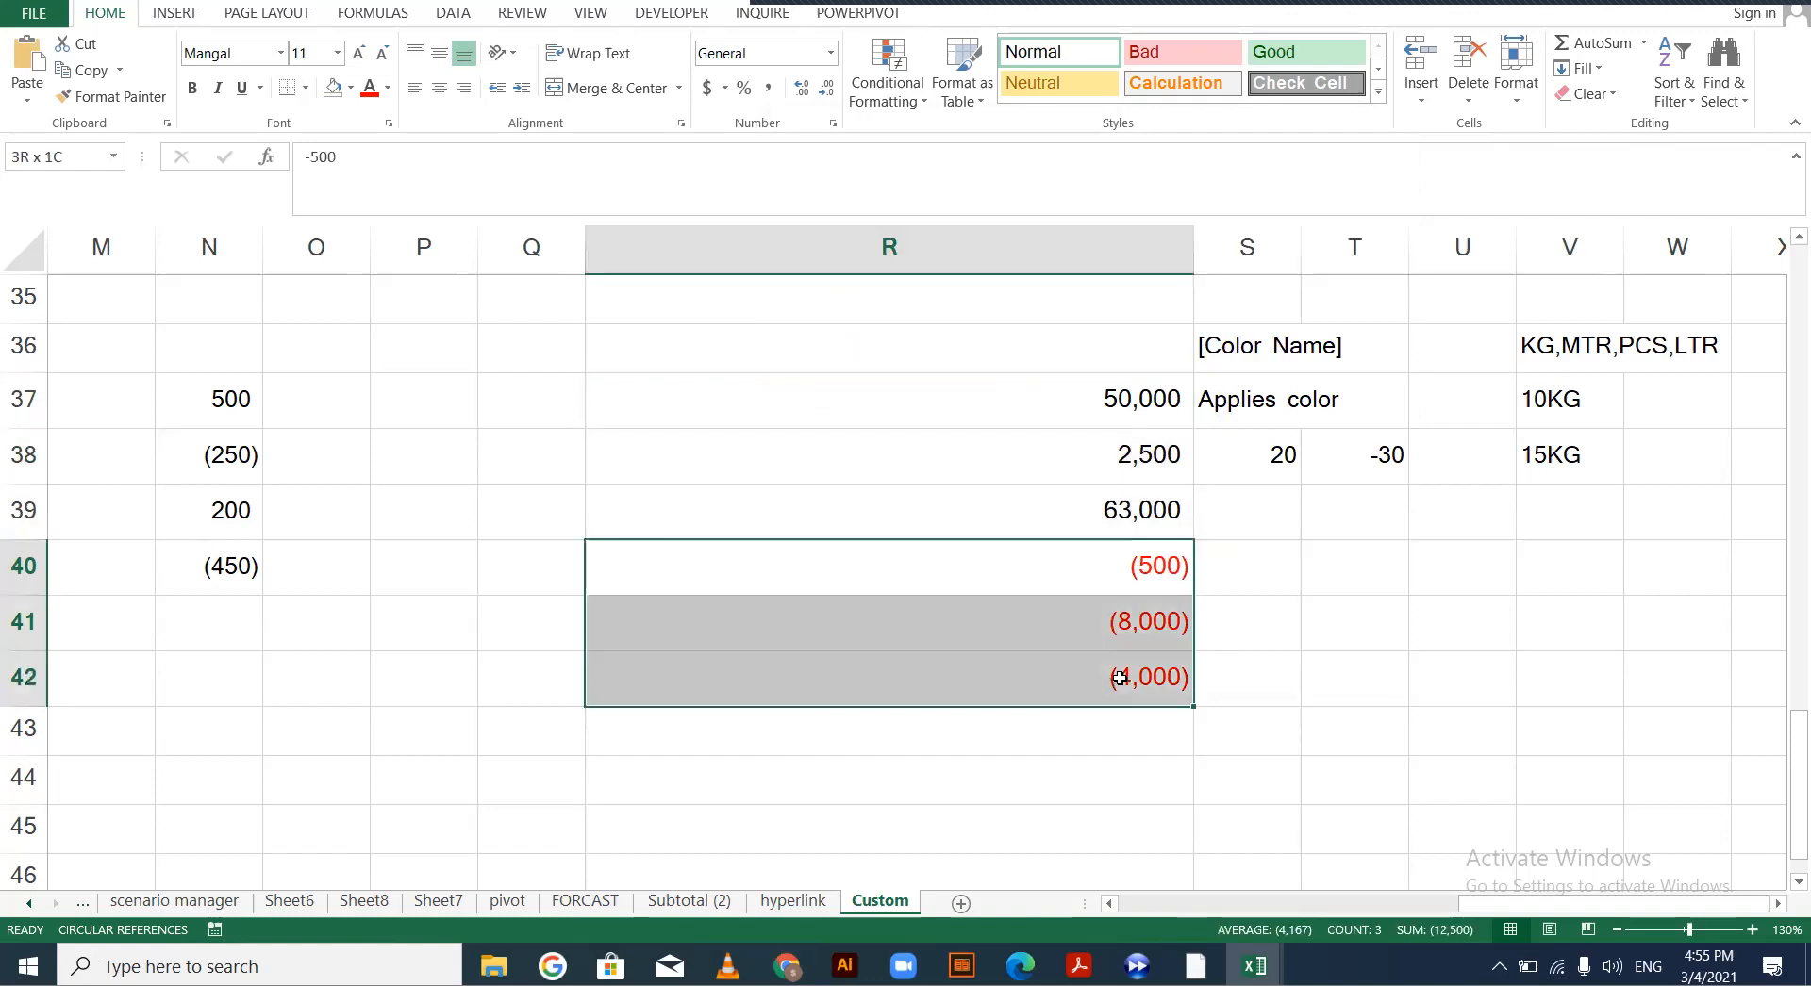
left_click(1273, 625)
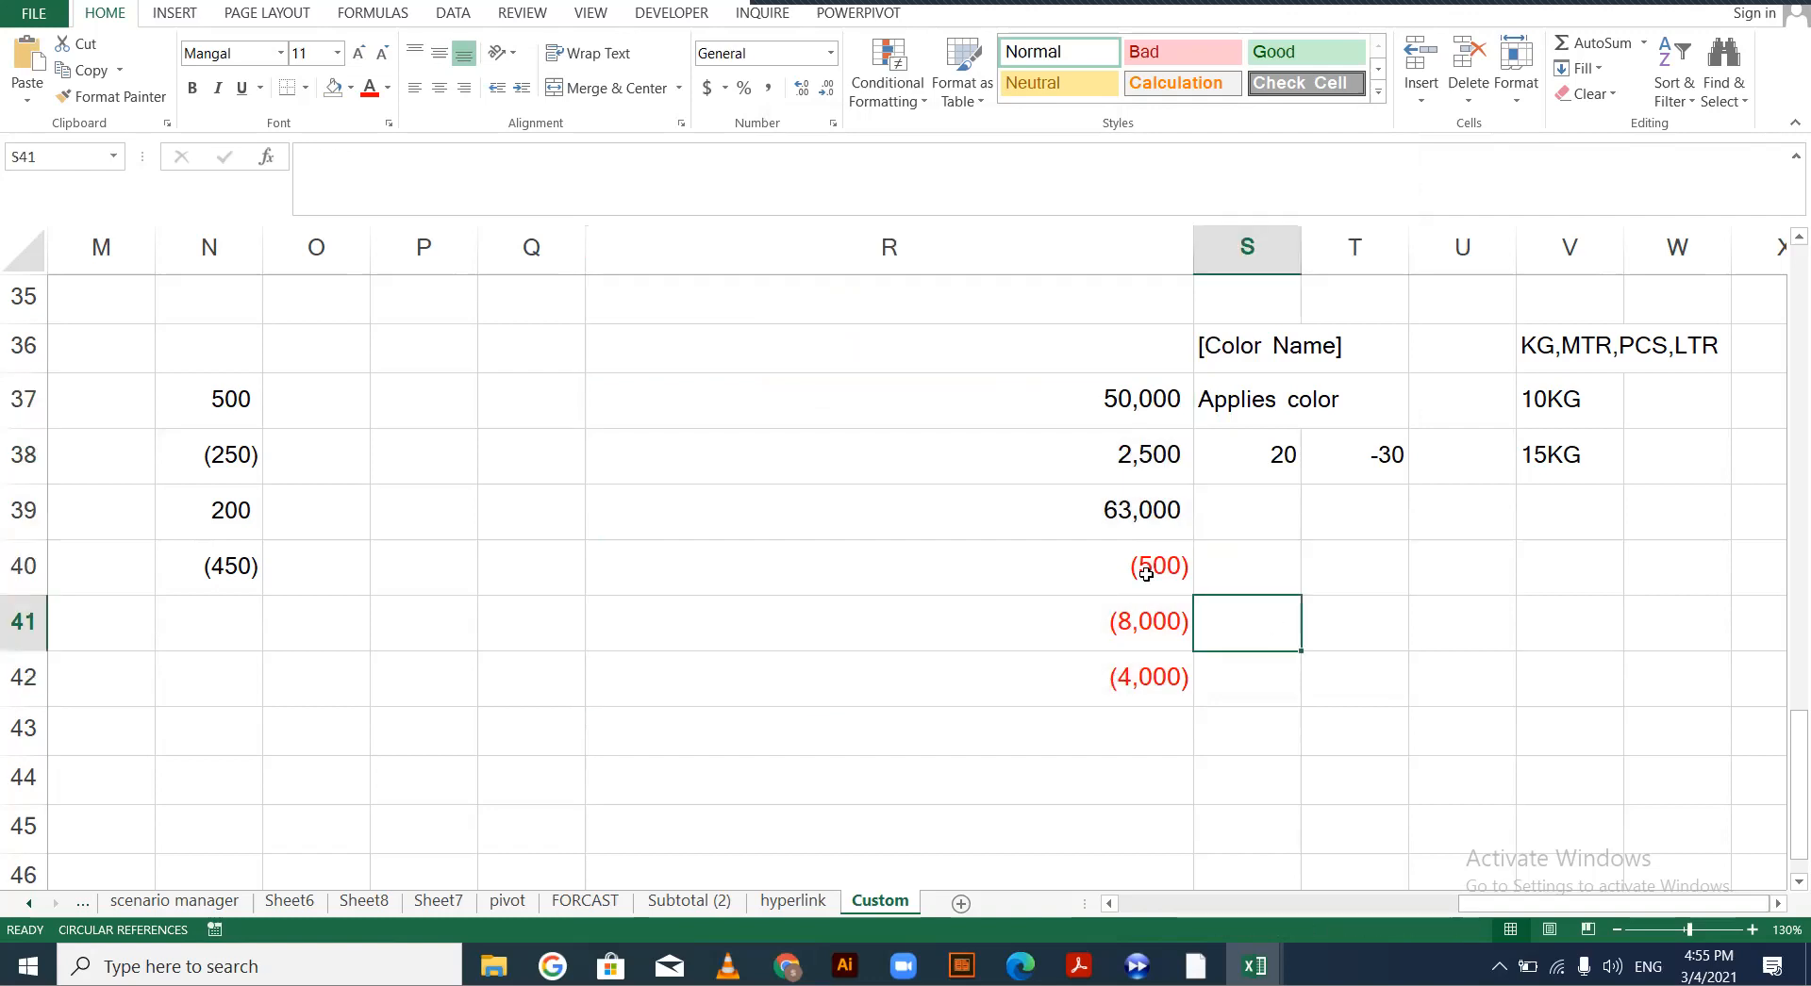
left_click(1152, 621)
left_click(1144, 660)
left_click(1123, 491)
left_click(1116, 619)
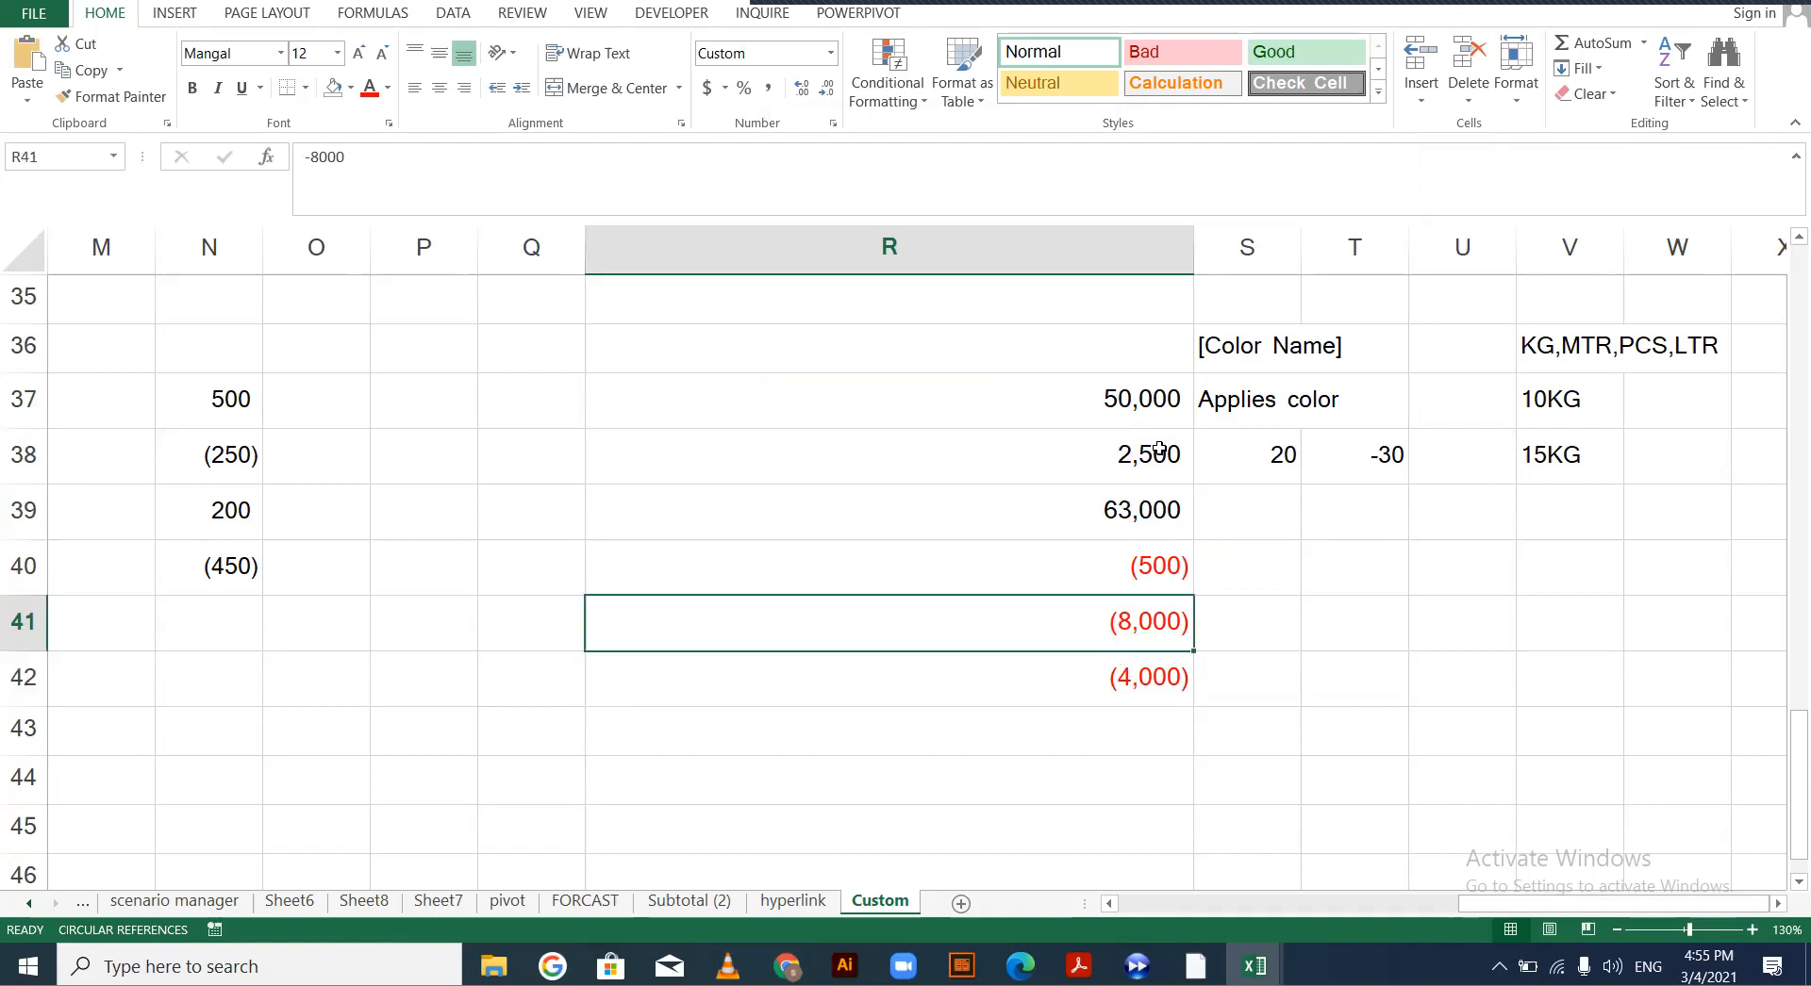
key("Down")
left_click(1294, 349)
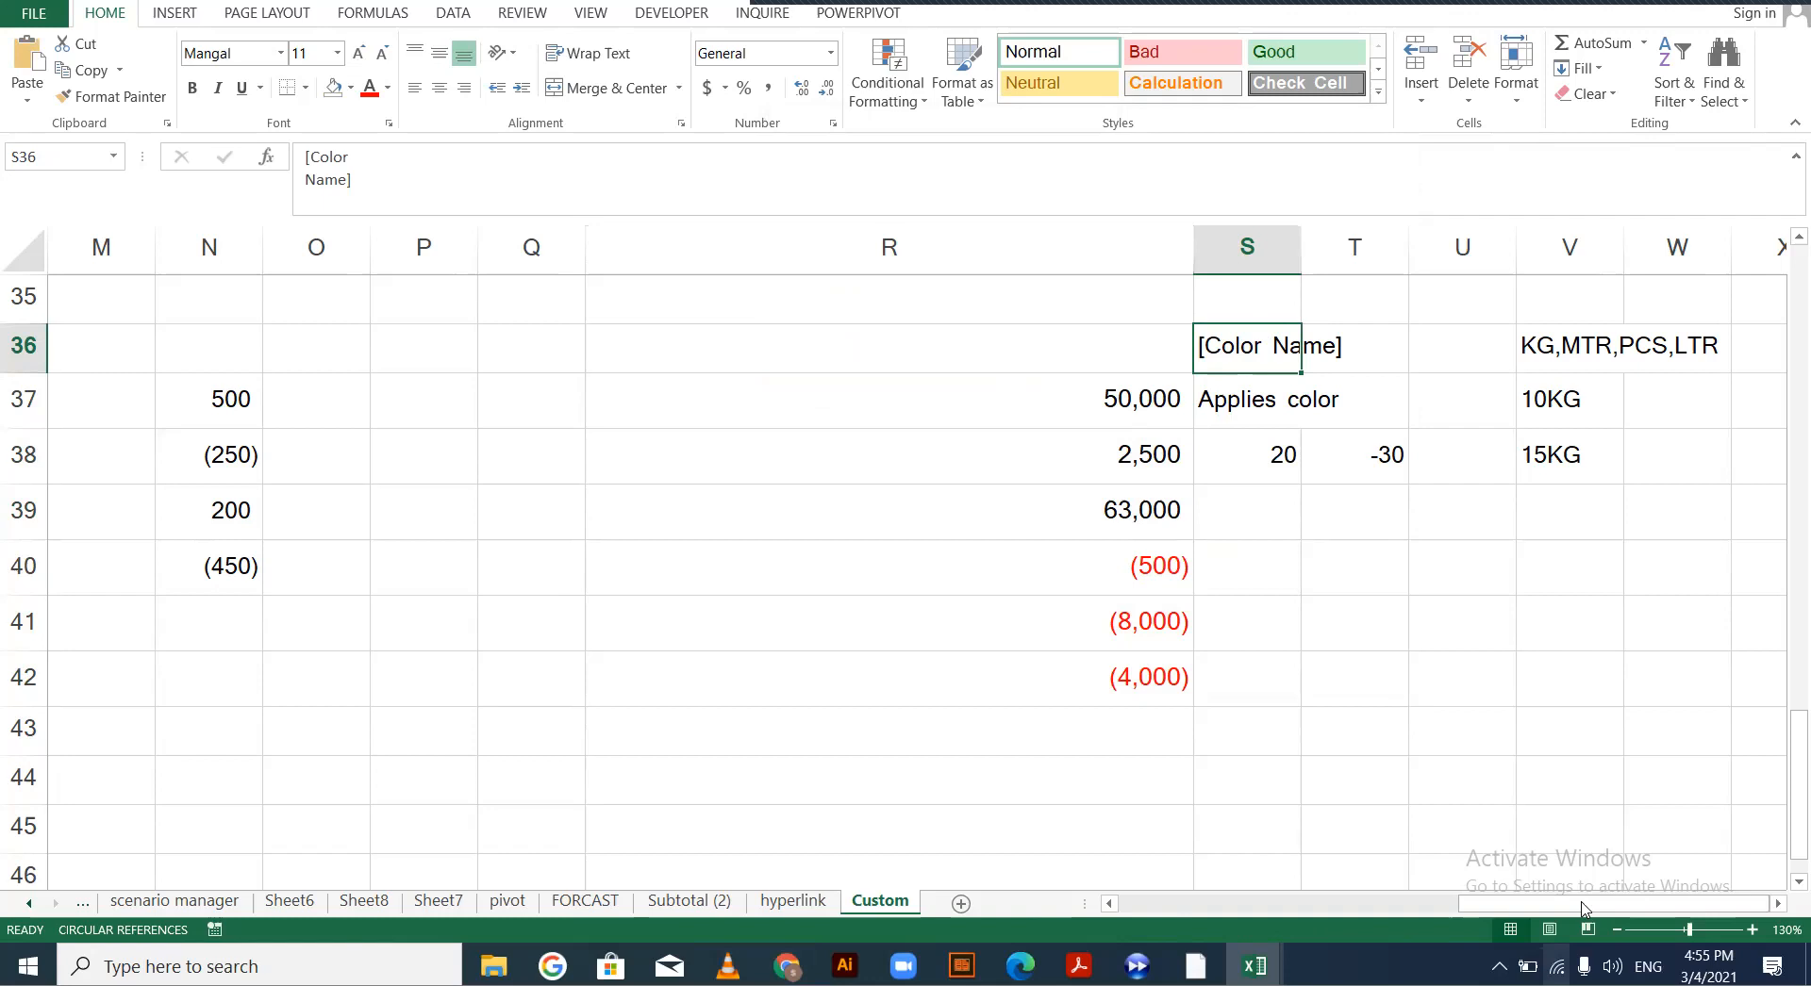
Review the custom format diagram, the symbol notes and the underscore spacing example in N37:N40
scroll(1002, 615, "left", 3)
scroll(1003, 591, "up", 7)
scroll(1002, 591, "left", 5)
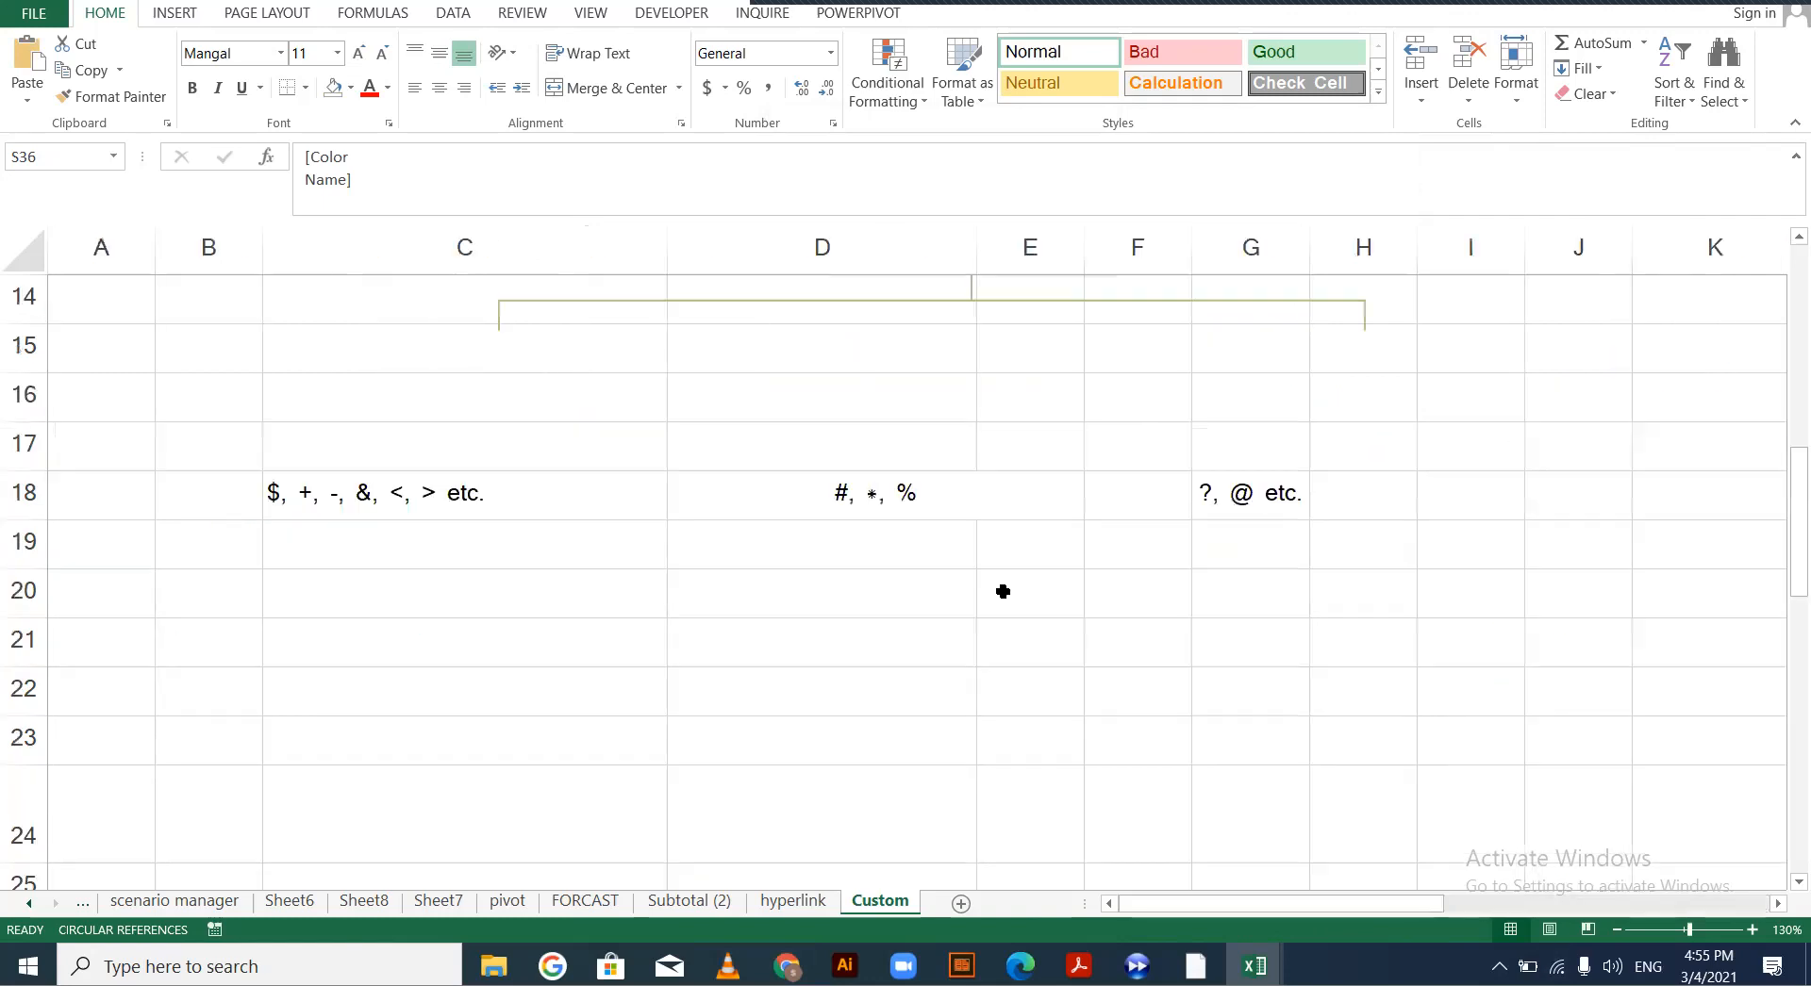
scroll(1002, 591, "up", 5)
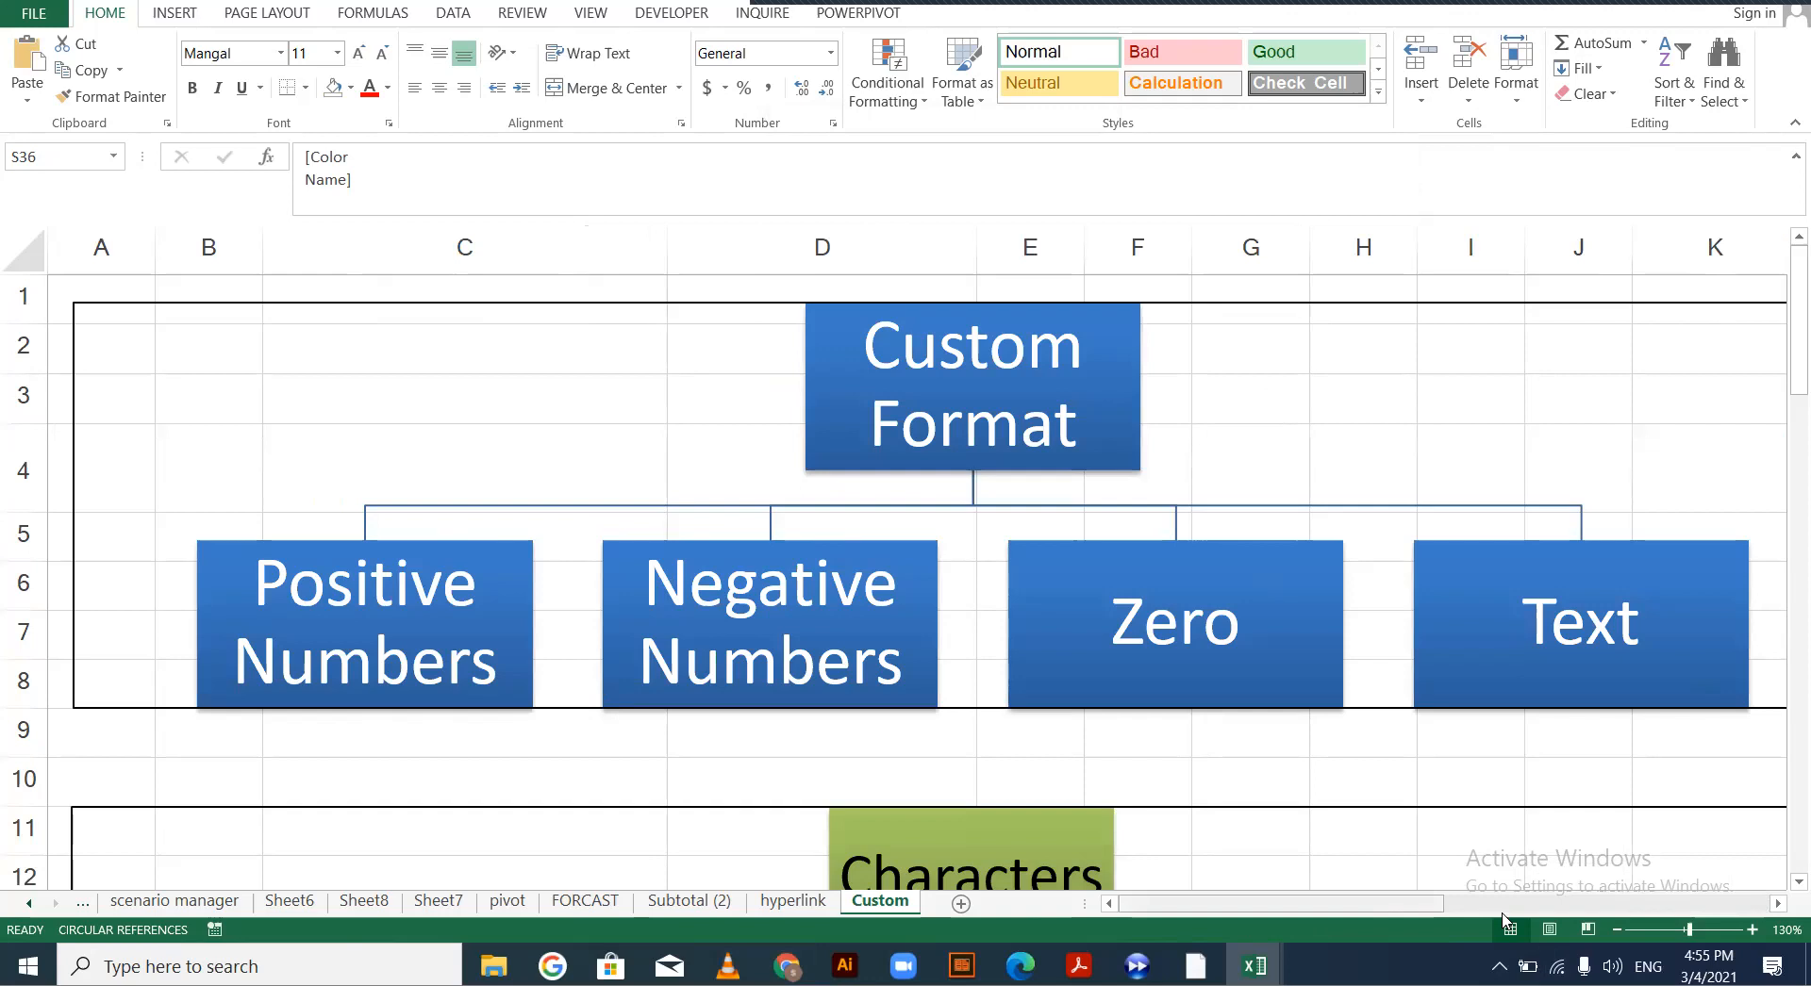
left_click(1662, 903)
scroll(1661, 906, "down", 3)
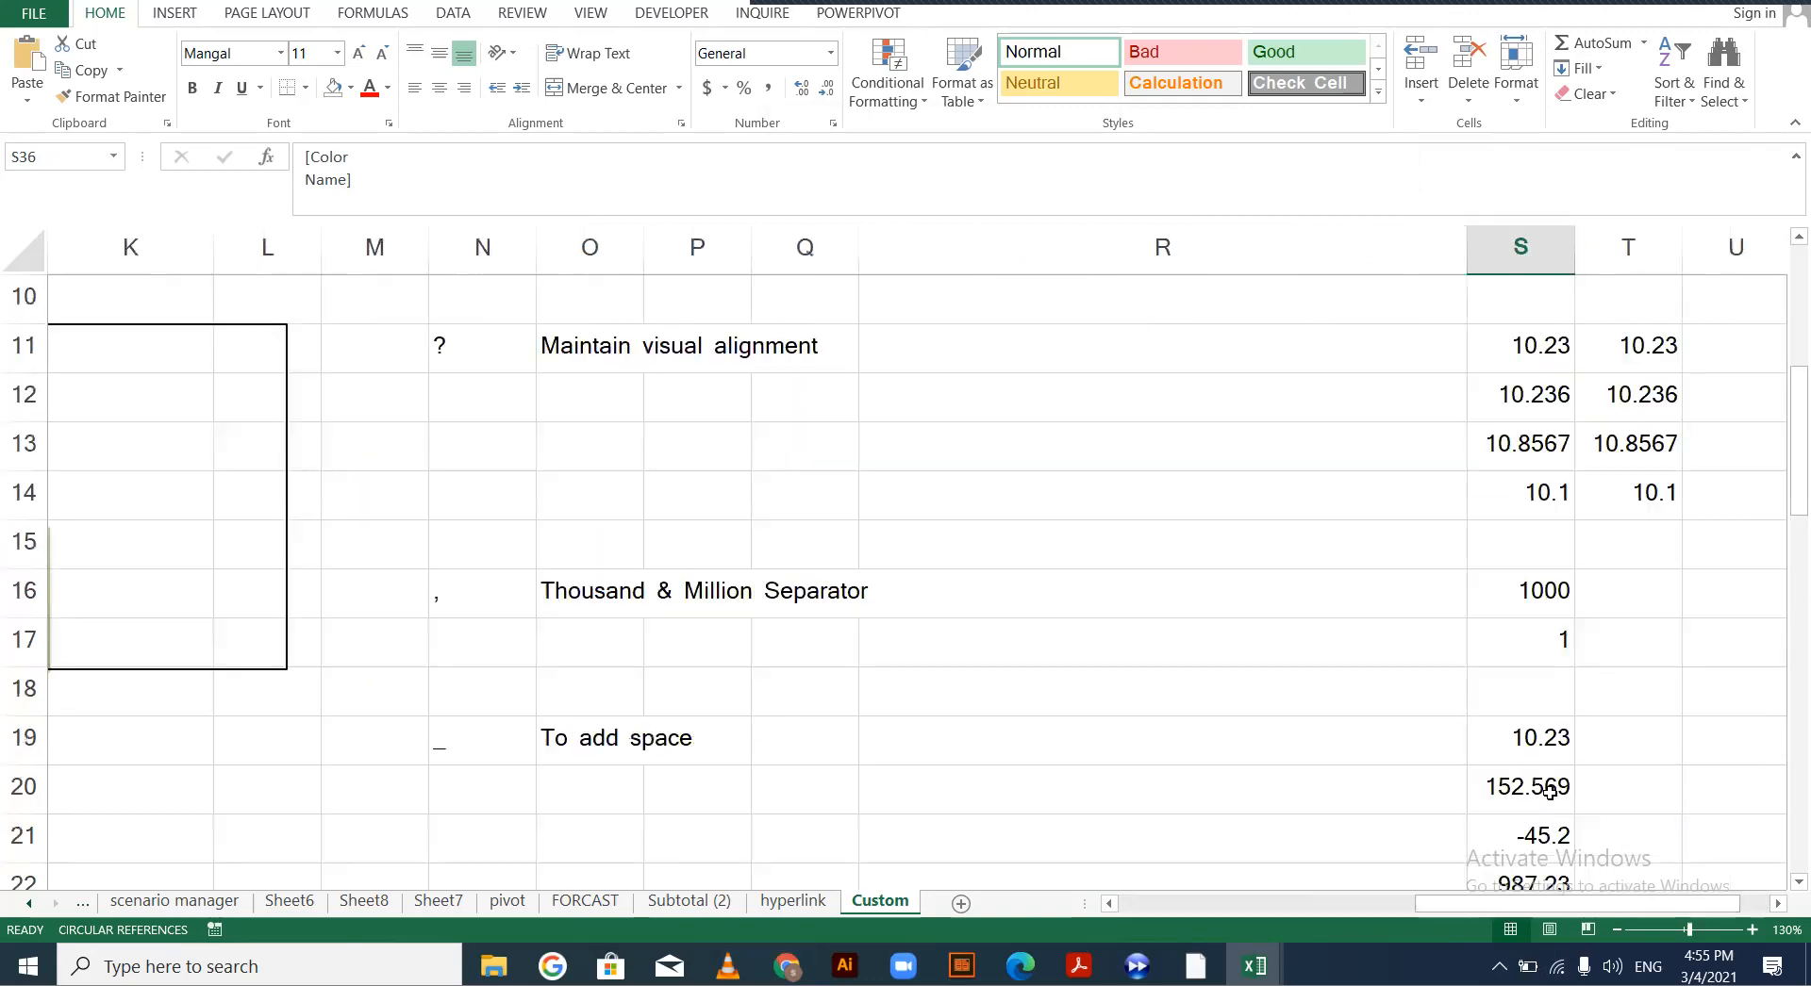
scroll(1474, 928, "down", 3)
left_click_drag(1487, 905, 1456, 906)
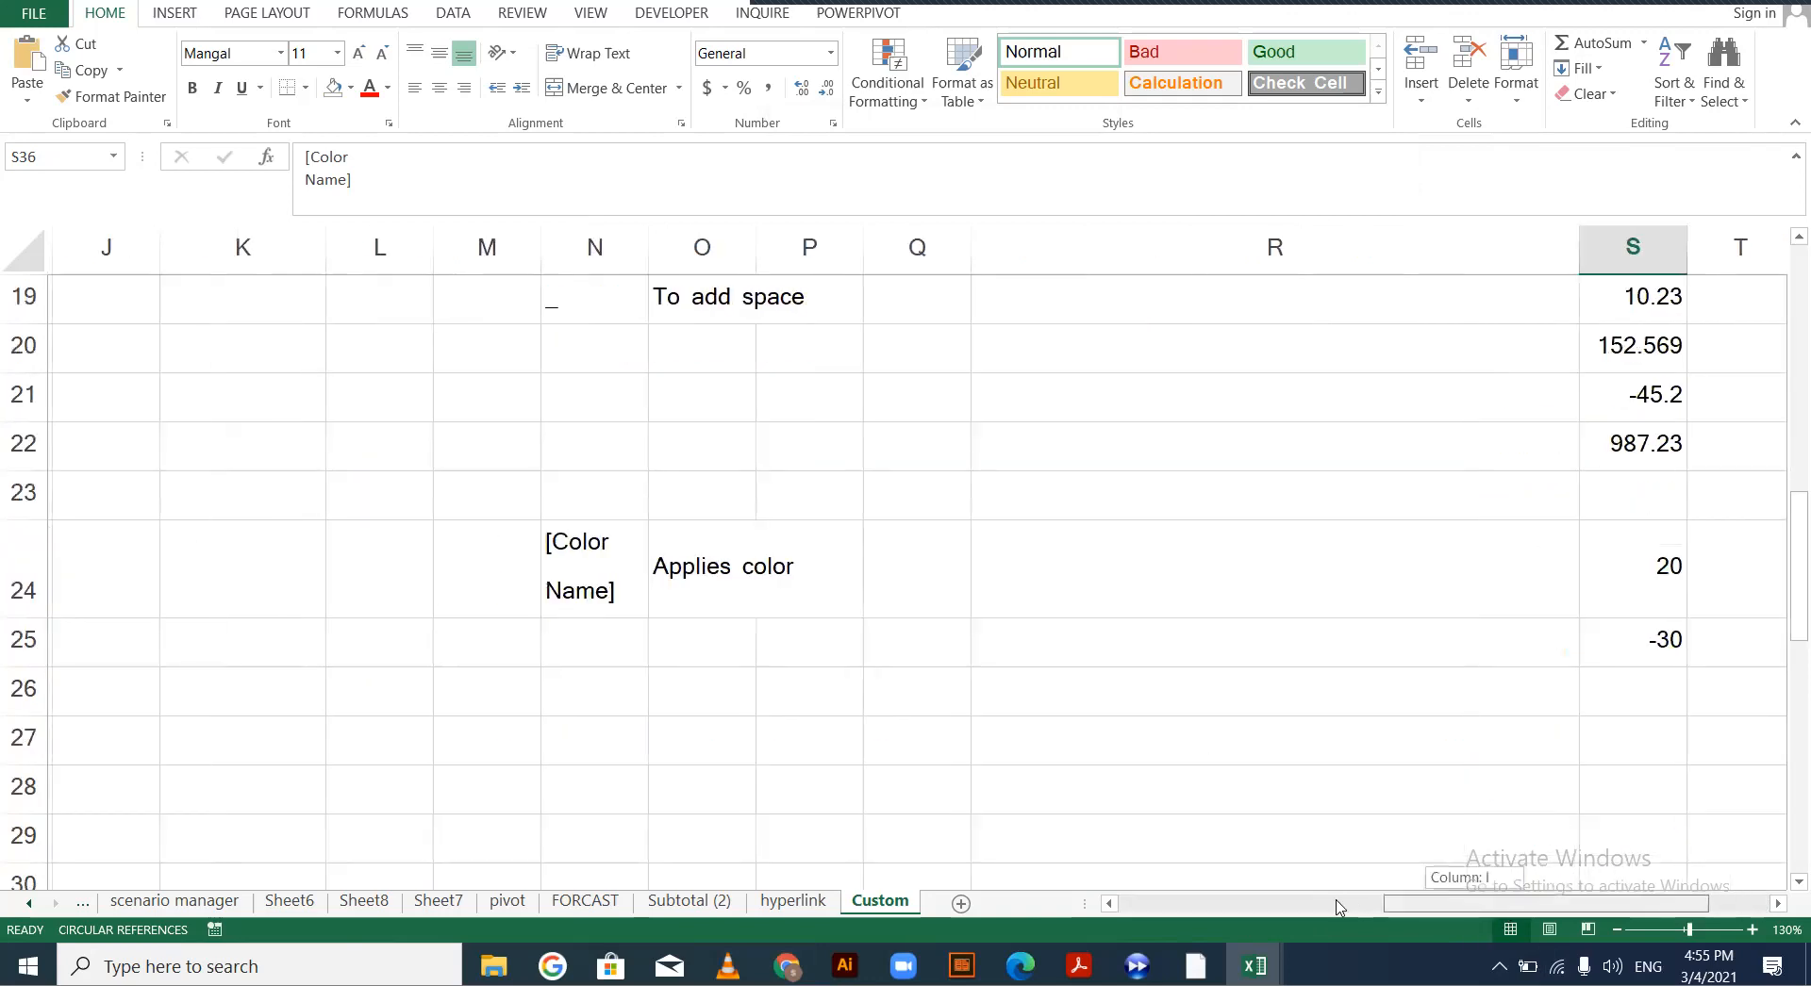
scroll(1237, 757, "down", 3)
scroll(1081, 651, "down", 1)
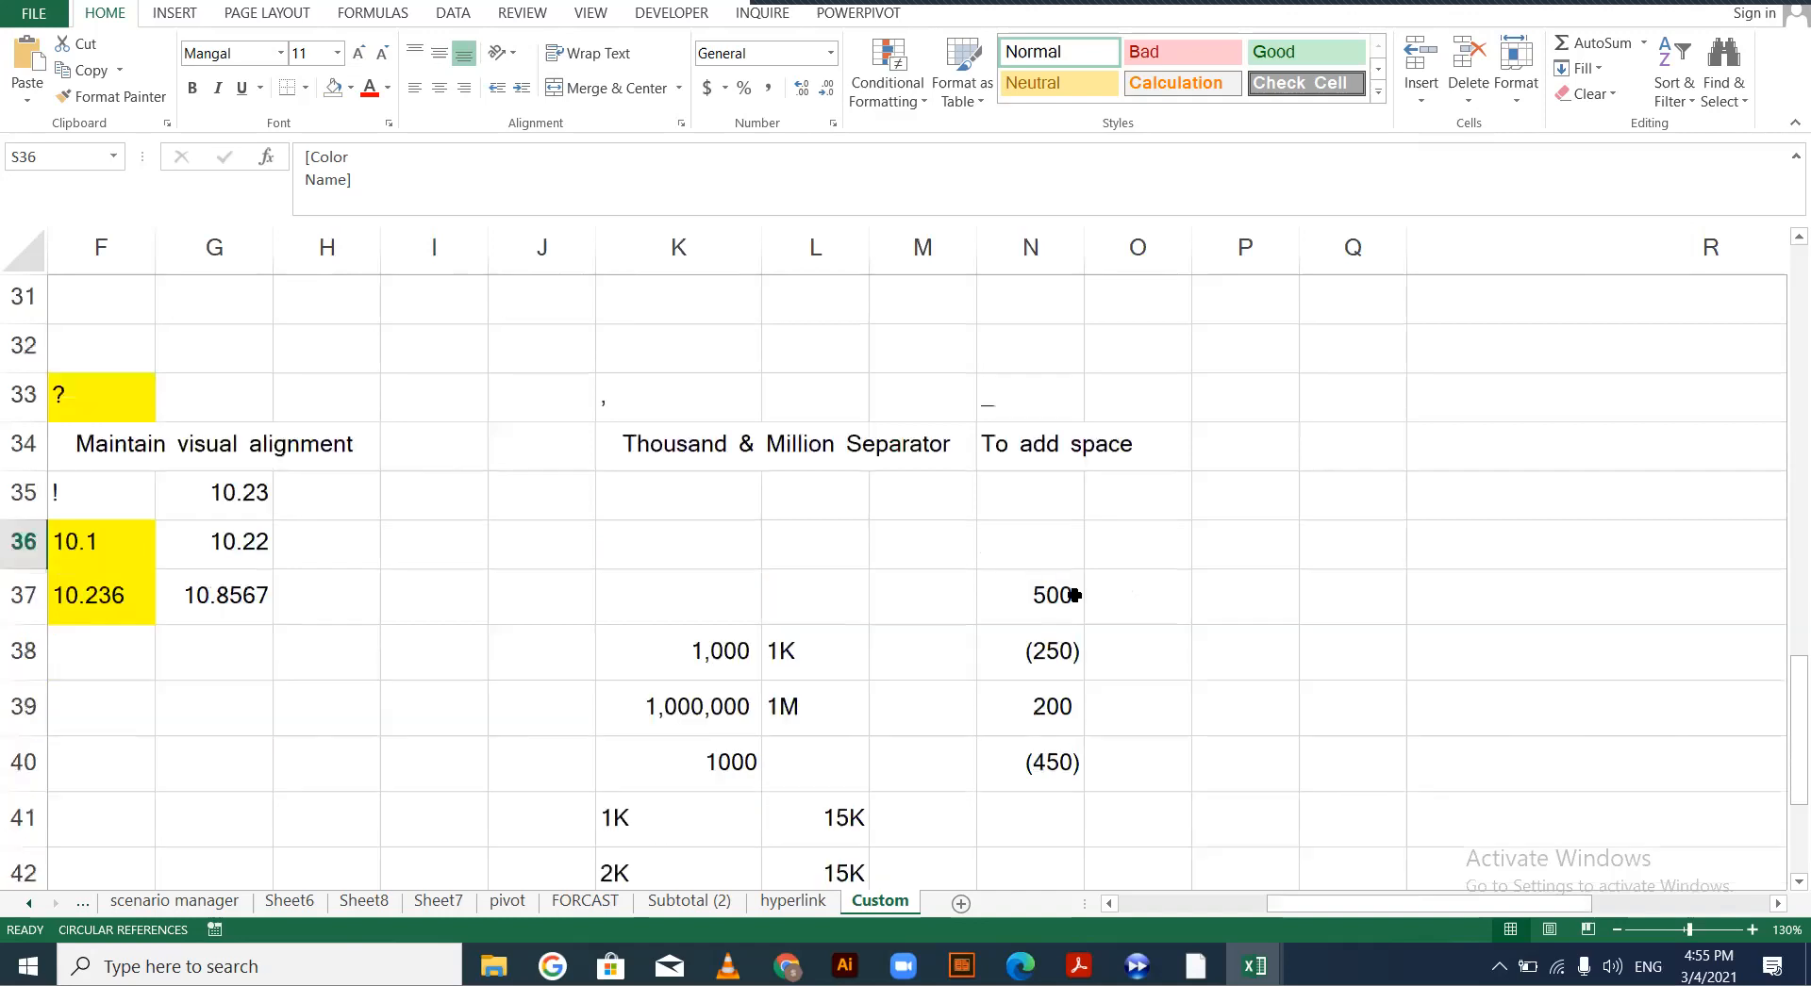
left_click(1060, 592)
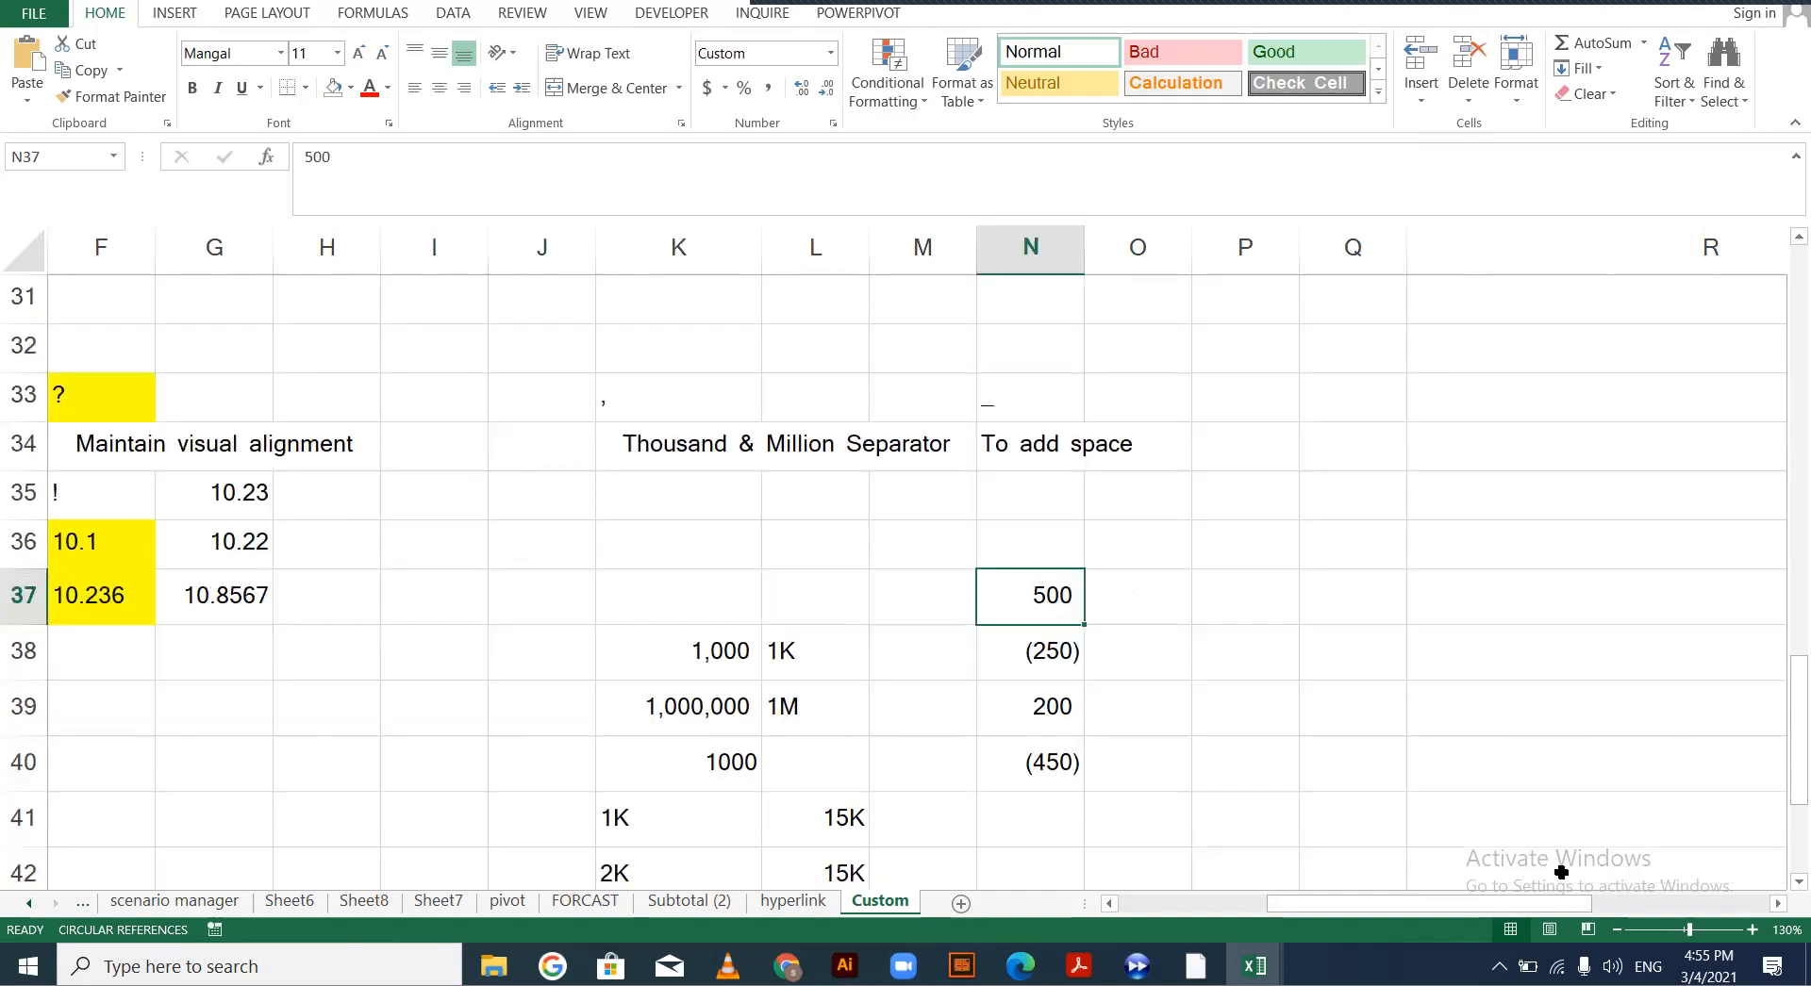
left_click_drag(1548, 913, 1499, 554)
scroll(1498, 554, "down", 1)
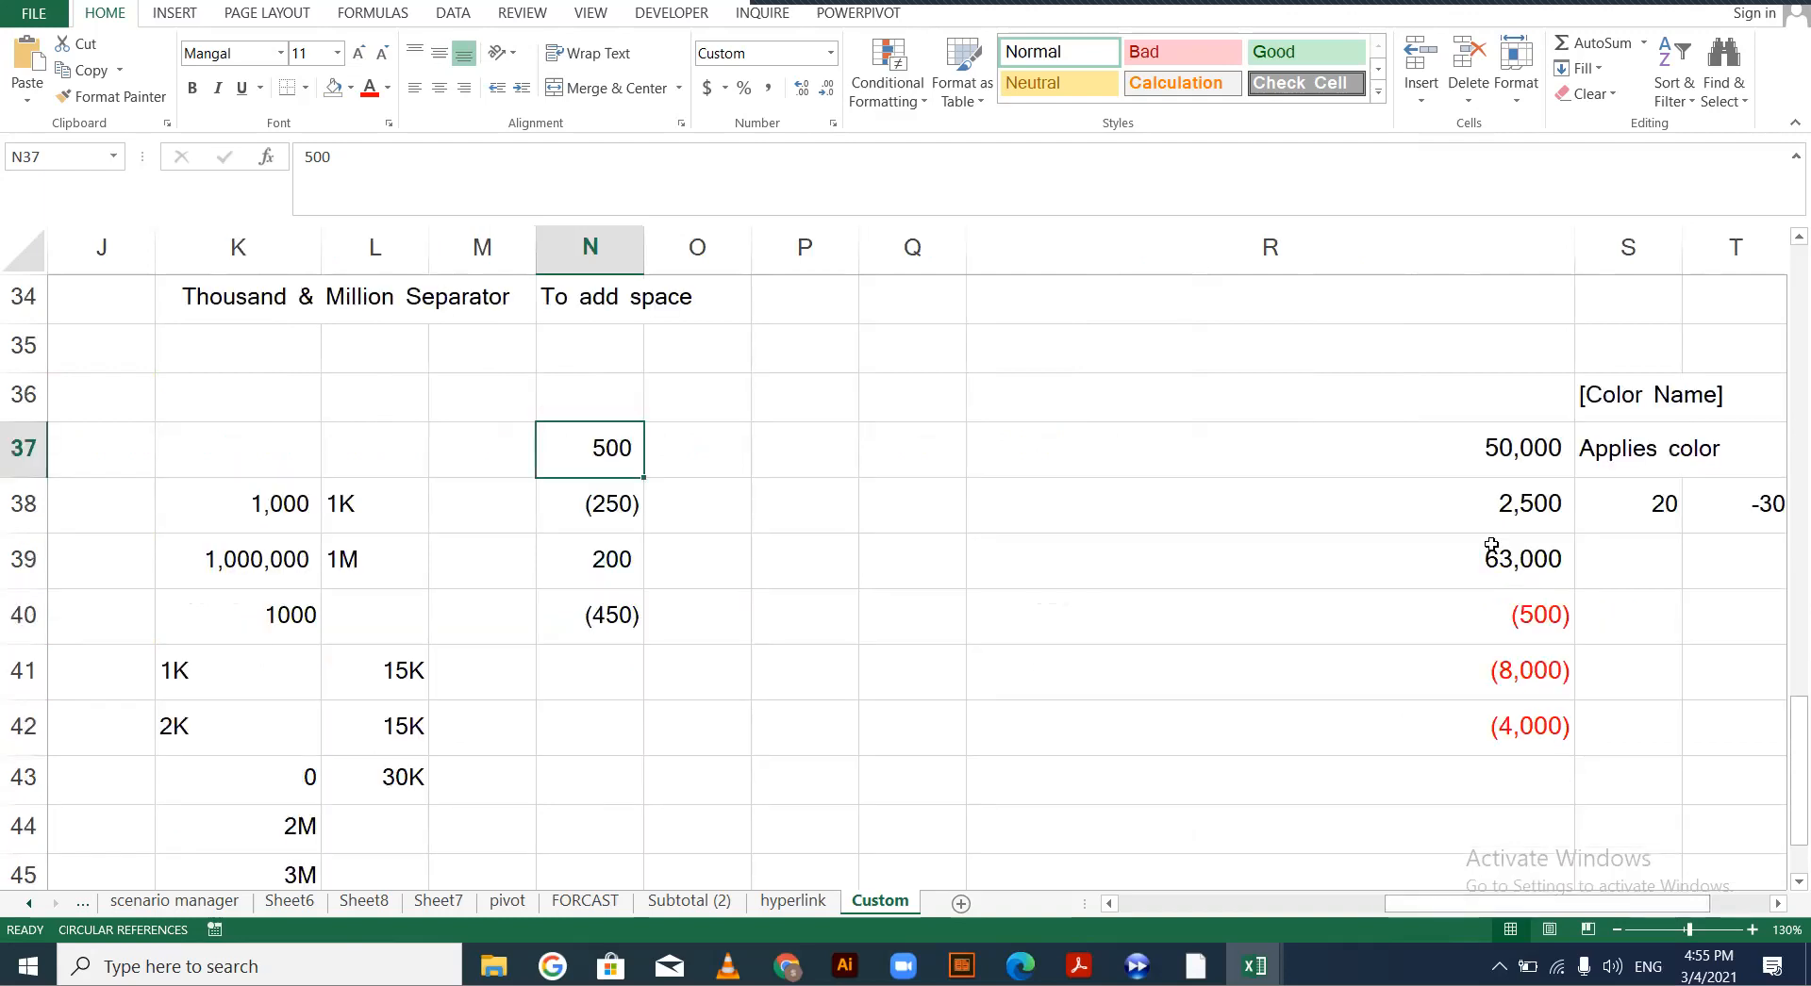
Examine the positive, negative and zero sections of the sample format code in cell N4
scroll(1342, 396, "up", 11)
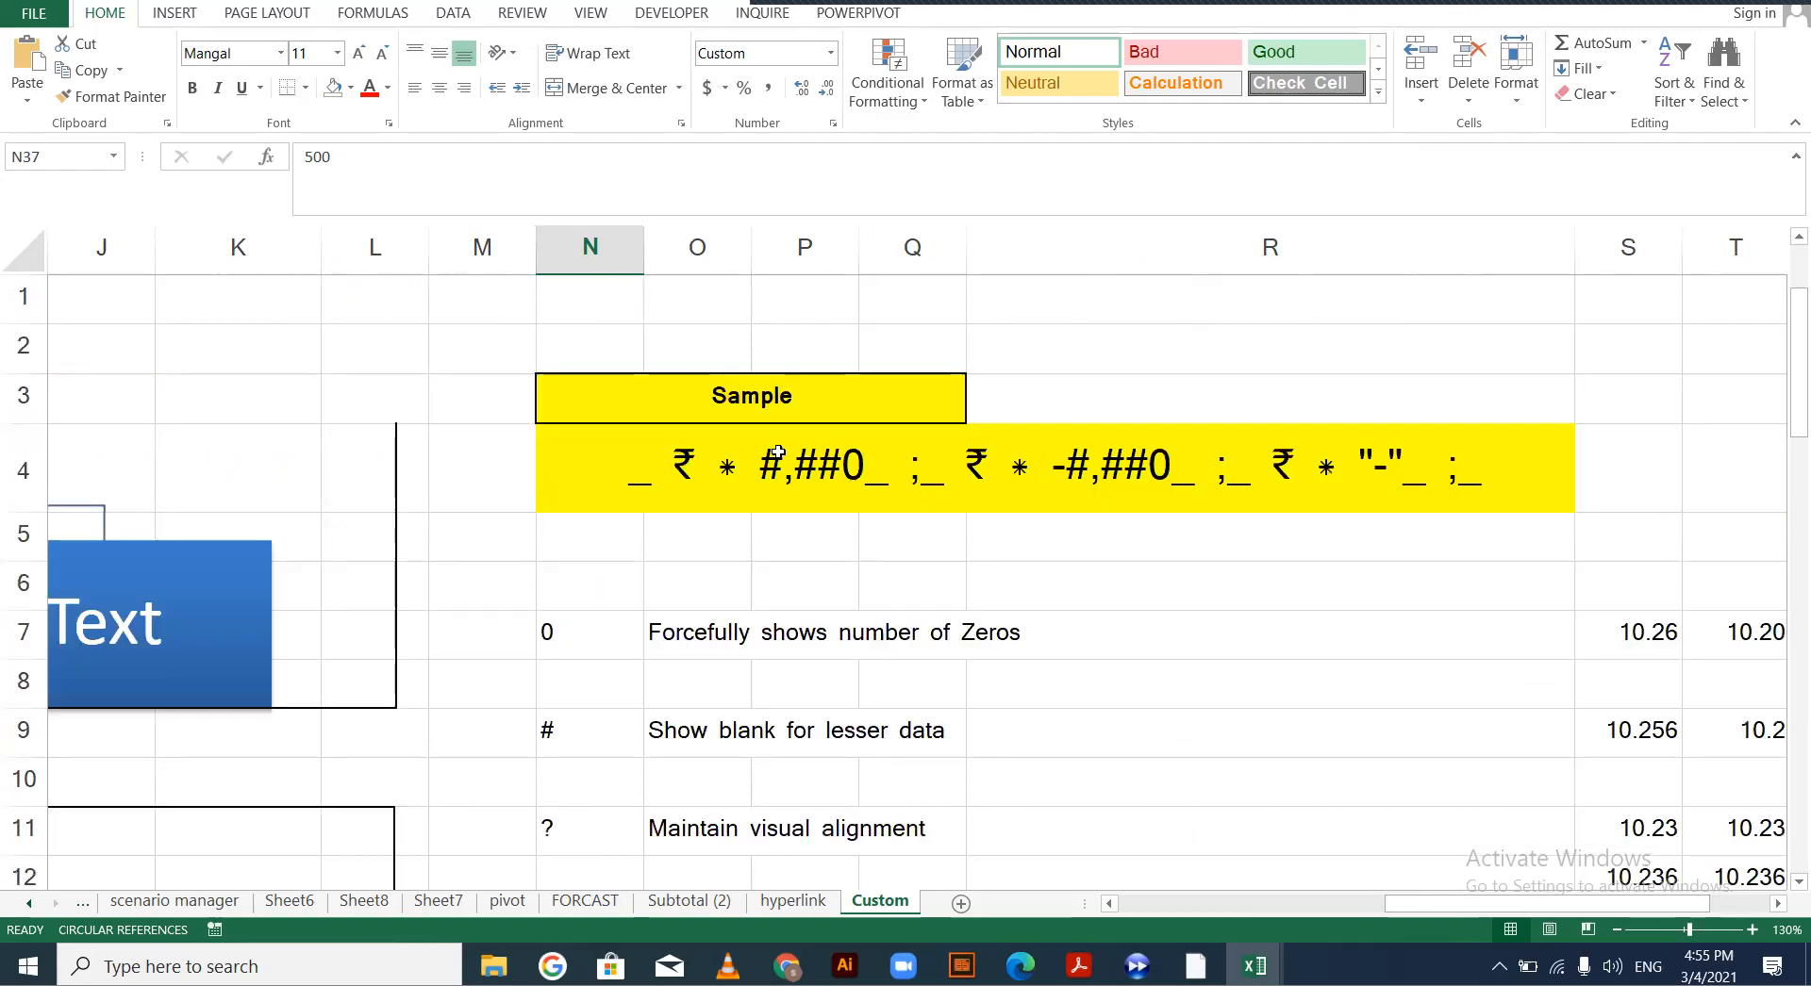
left_click(588, 471)
double_click(589, 472)
left_click_drag(589, 471, 900, 460)
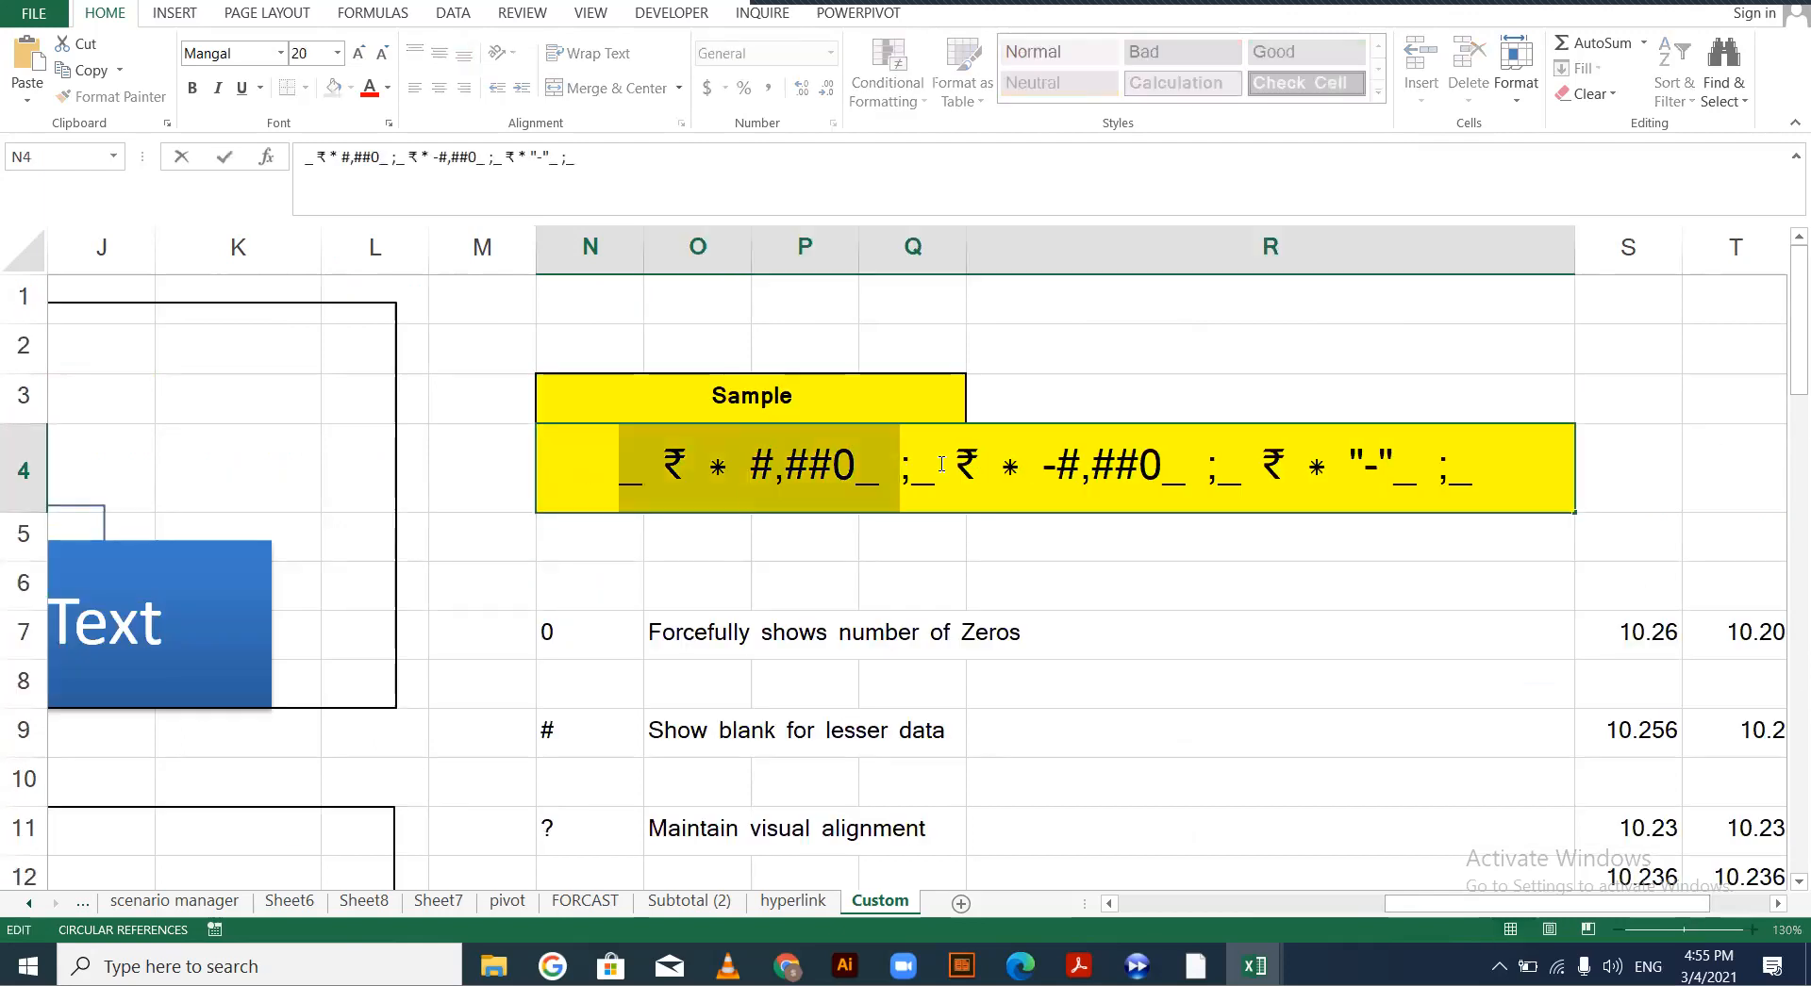
left_click(939, 472)
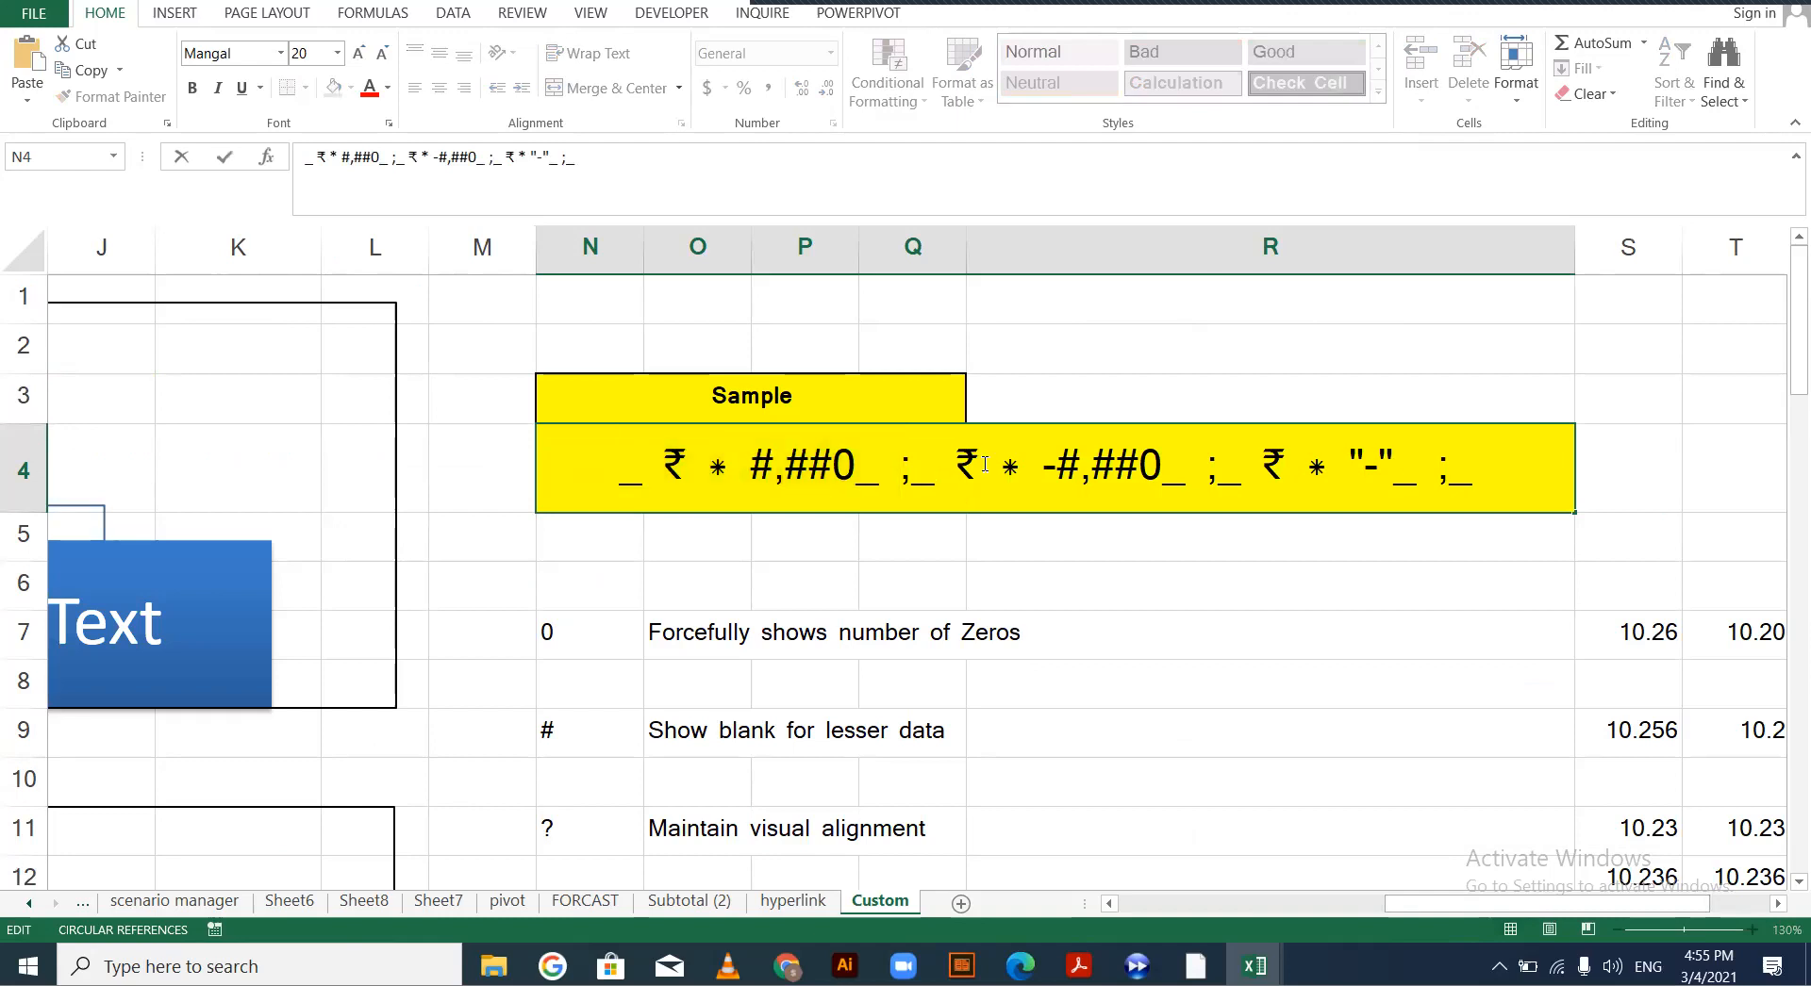
left_click_drag(969, 459, 1190, 469)
left_click(1266, 486)
left_click(1416, 472, "shift")
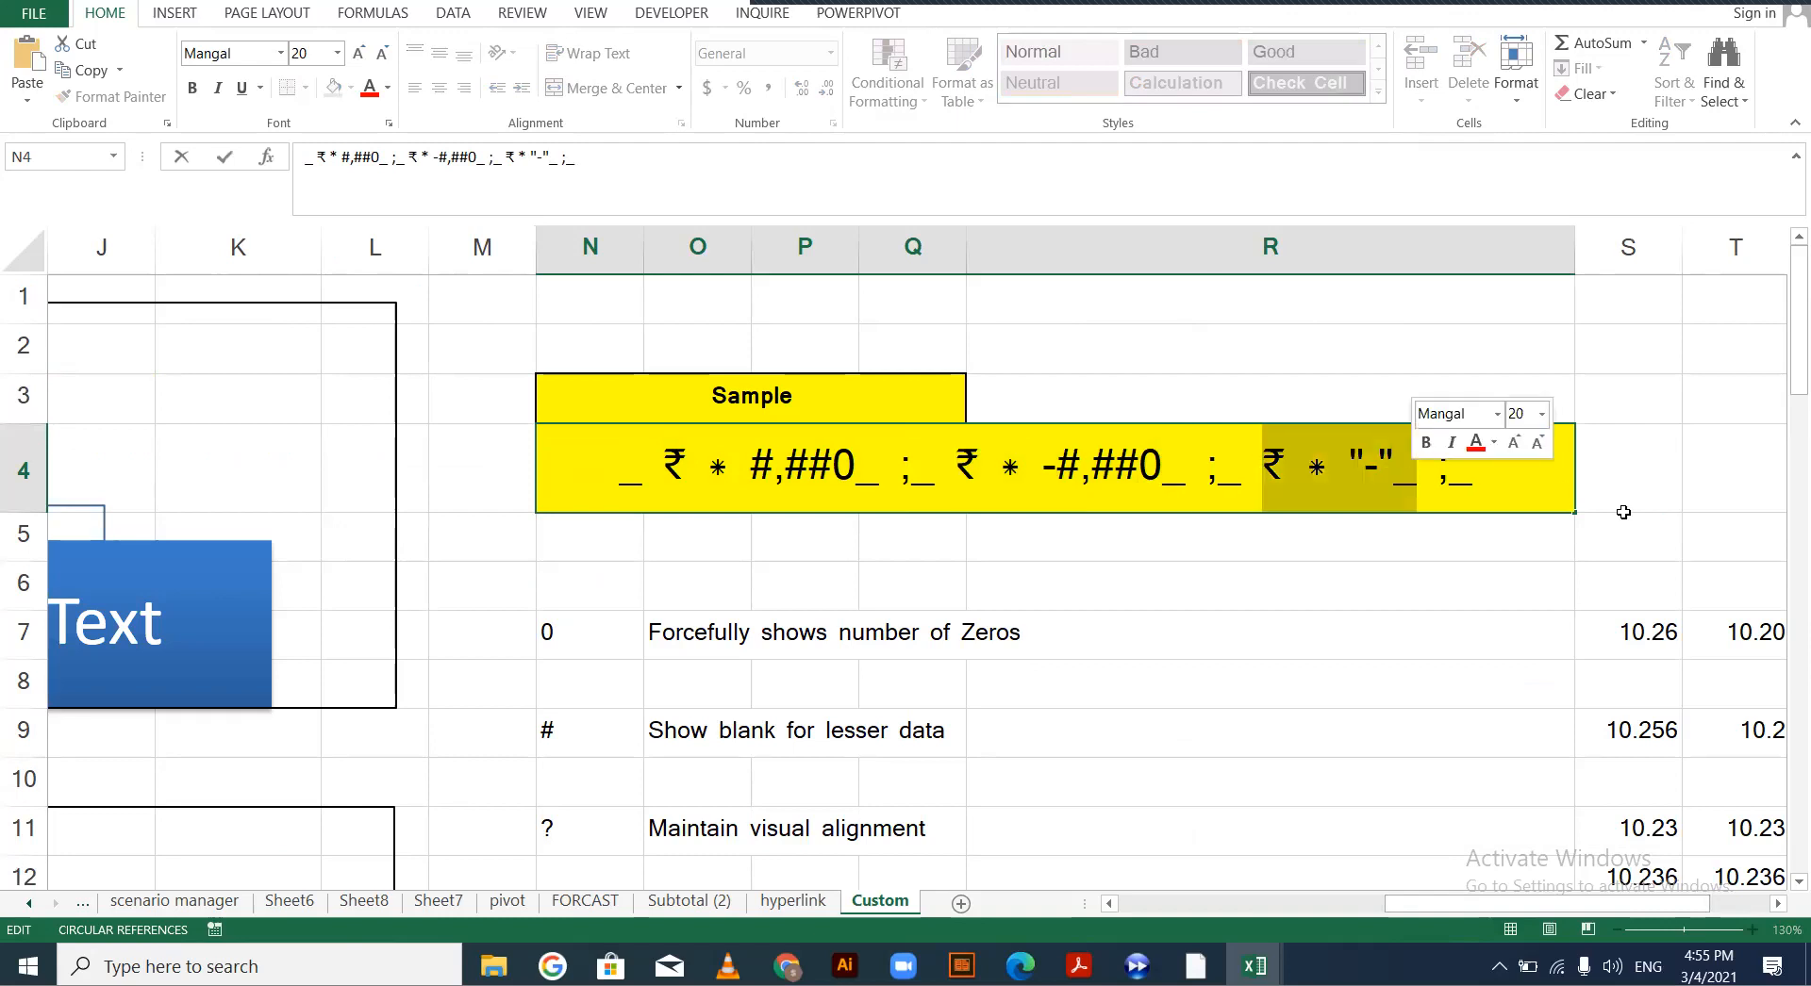
left_click(1495, 467)
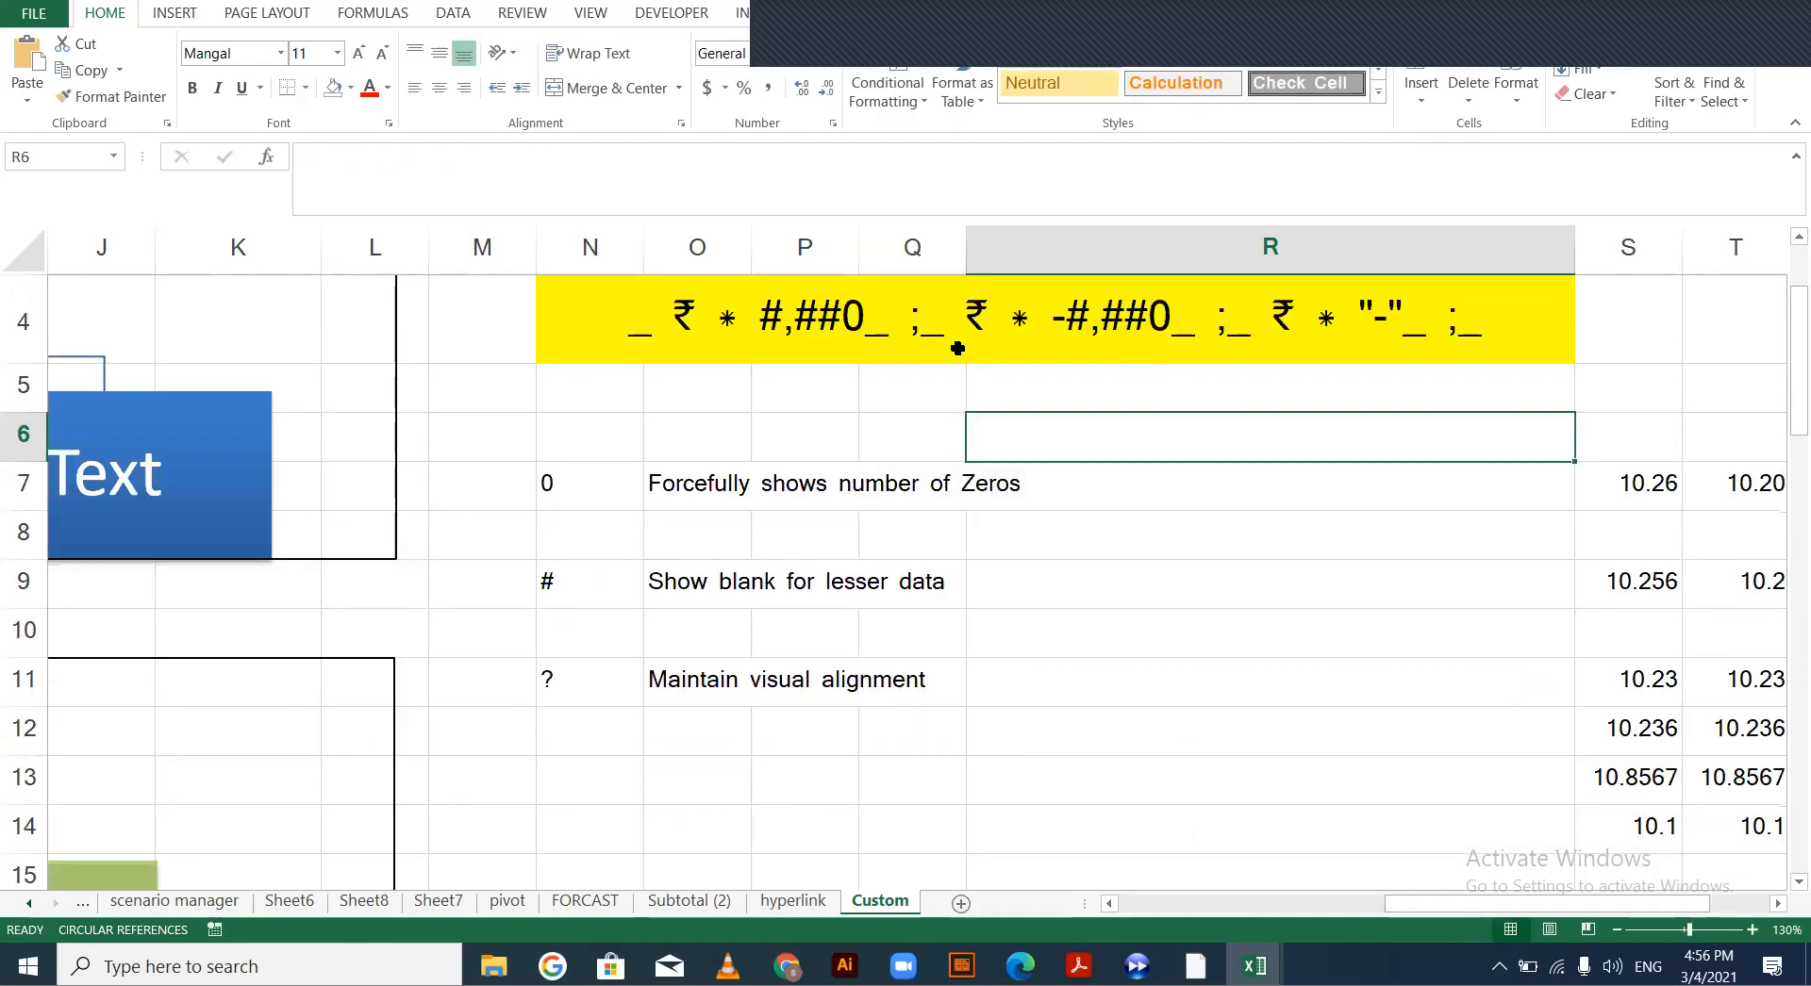
Check the formatted numbers in R37:R42 against the sections of the sample format code
scroll(1151, 354, "down", 2)
scroll(1249, 302, "down", 3)
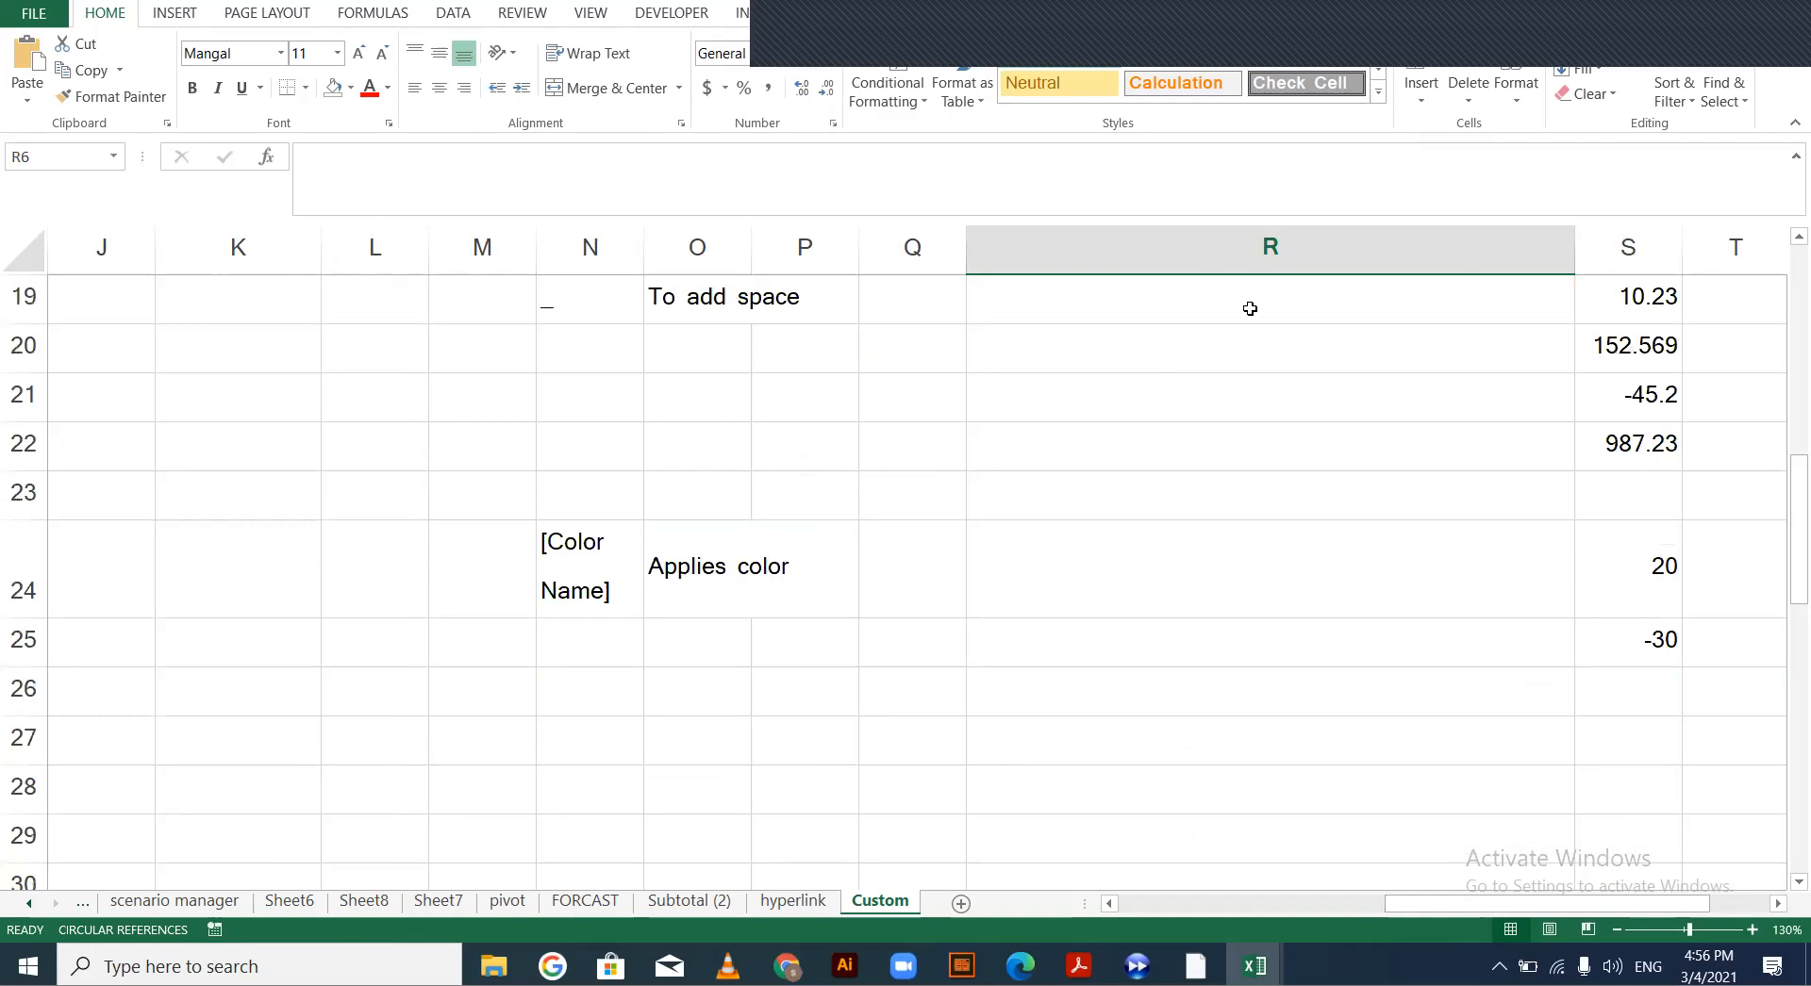
scroll(1353, 401, "down", 5)
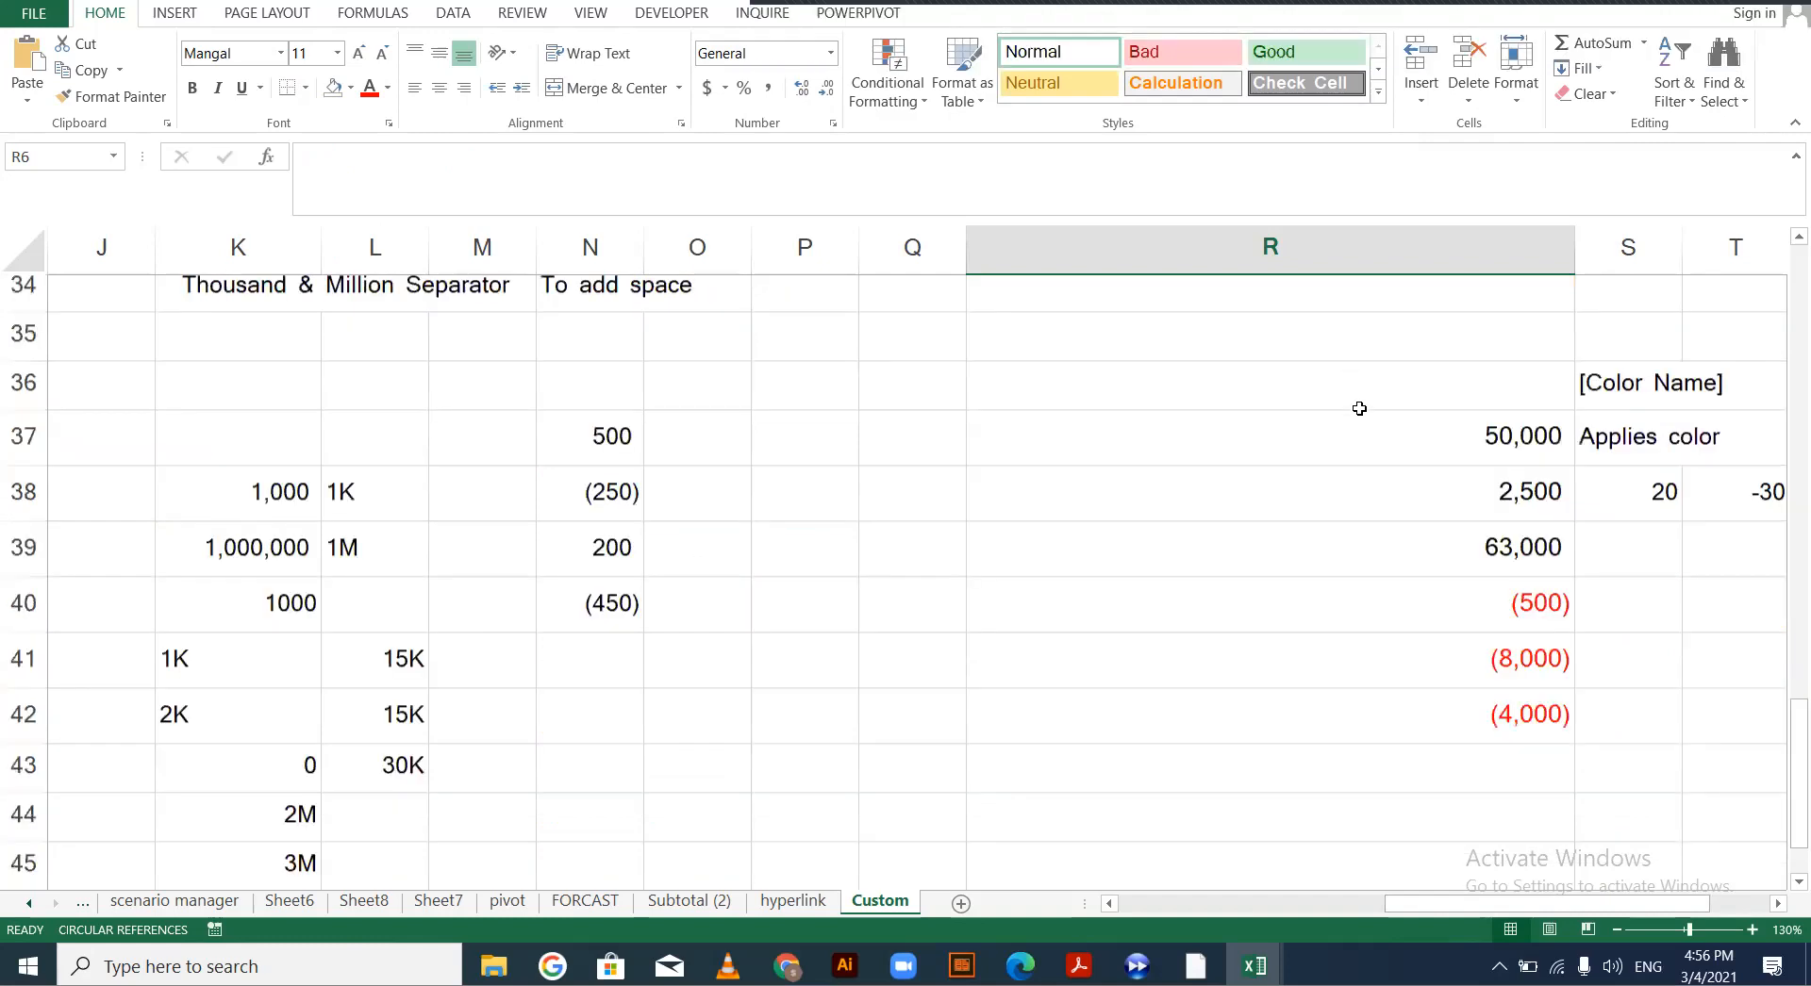
left_click(1363, 444)
left_click(1434, 691)
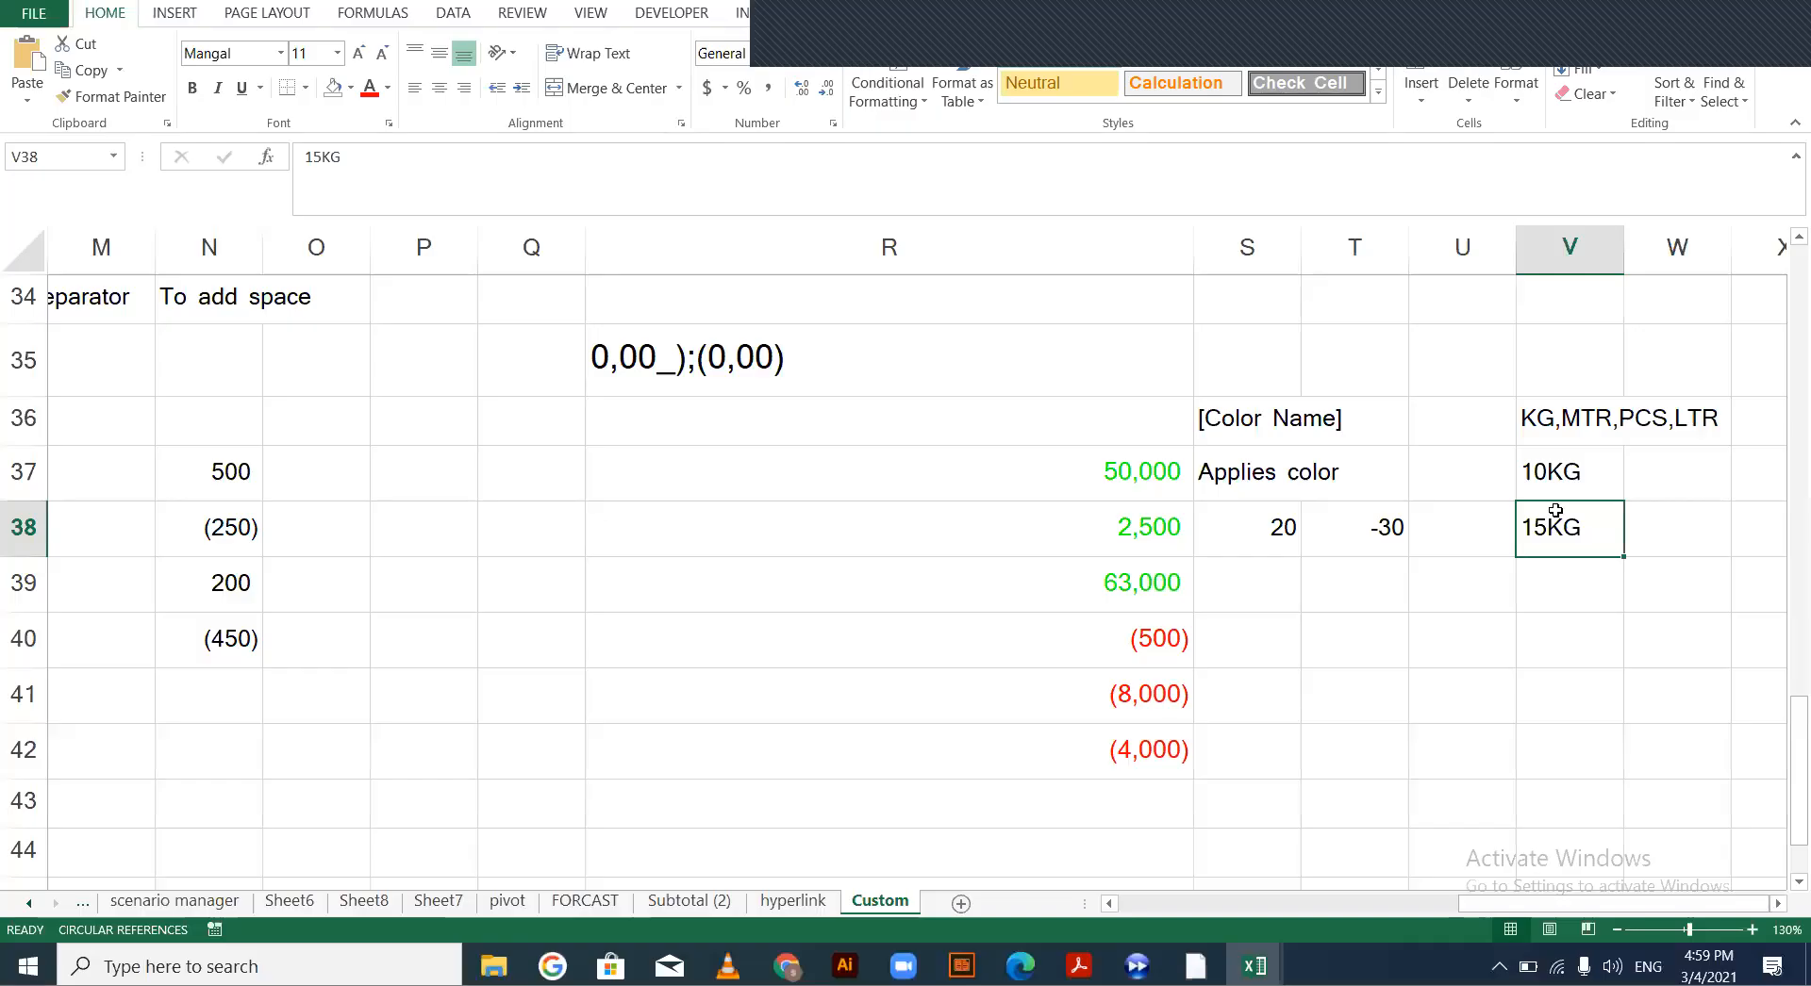
Enter 10PCS in cell W37 and 12PCS in W38, beside the KG text entries
key("Right")
key("Right")
key("Right")
key("Right")
key("Right")
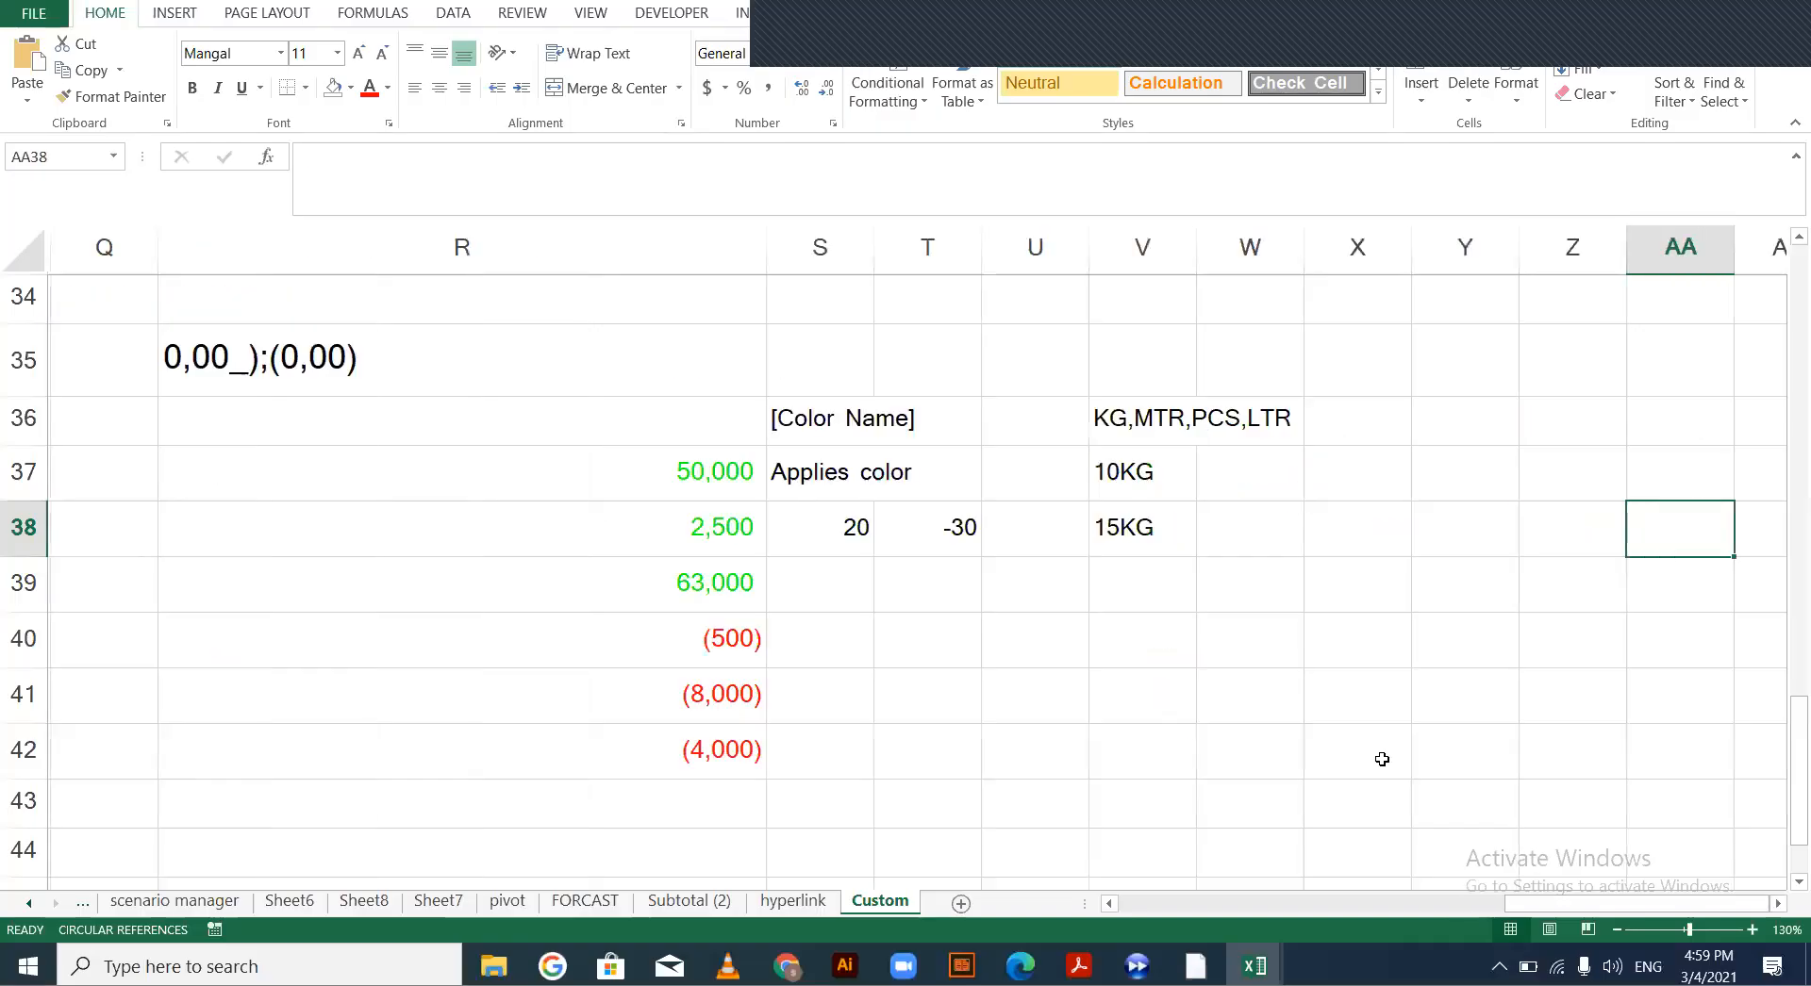
key("Left")
key("Left")
key("Left")
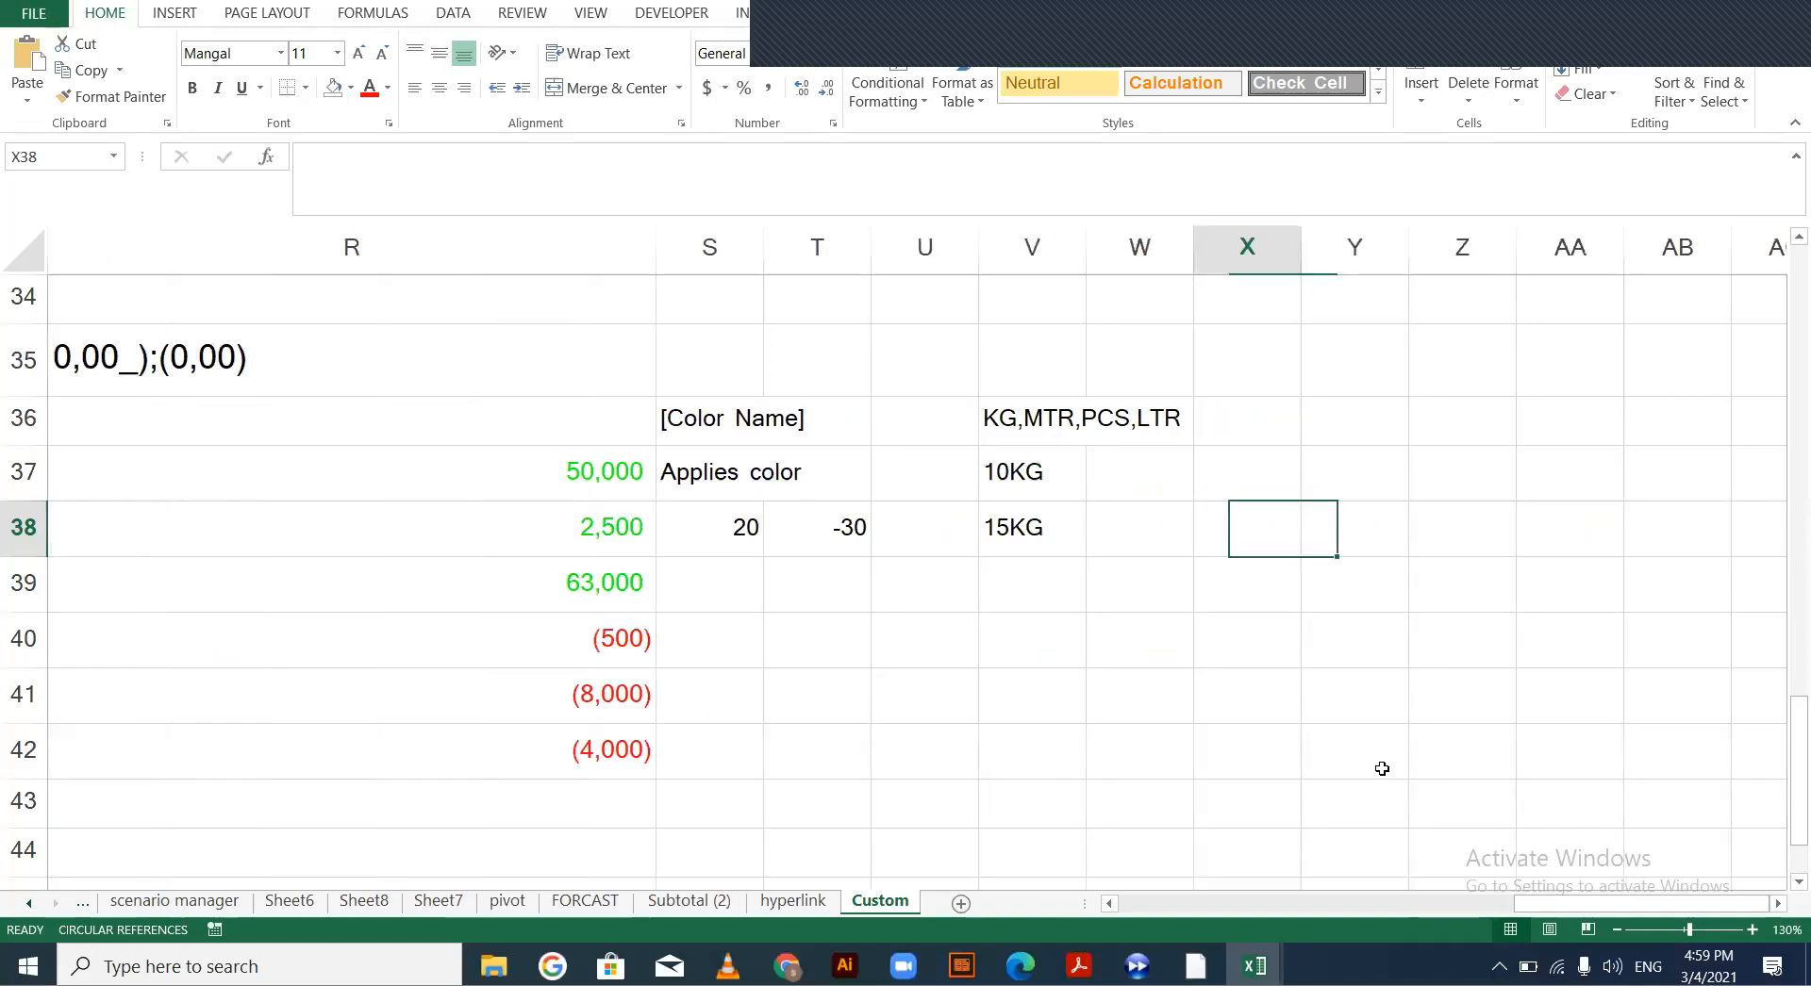
key("Up")
key("Left")
key("F2")
type("10P")
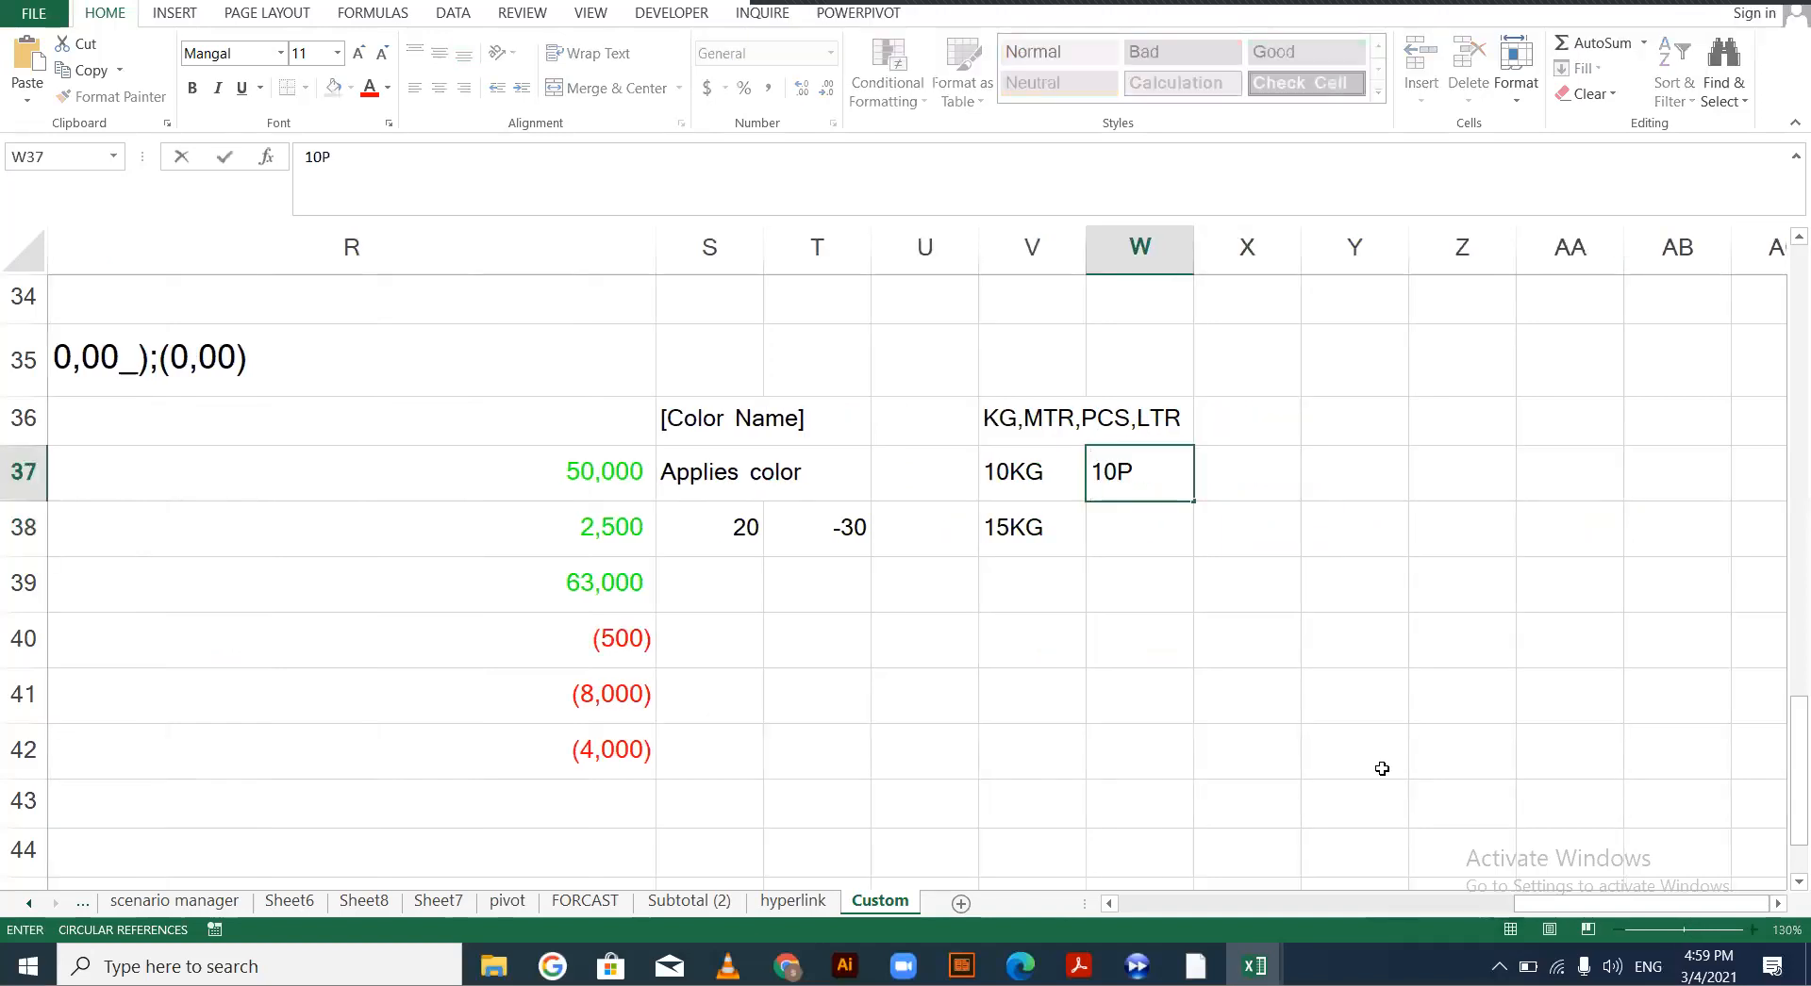
type("CS")
key("Return")
type("12")
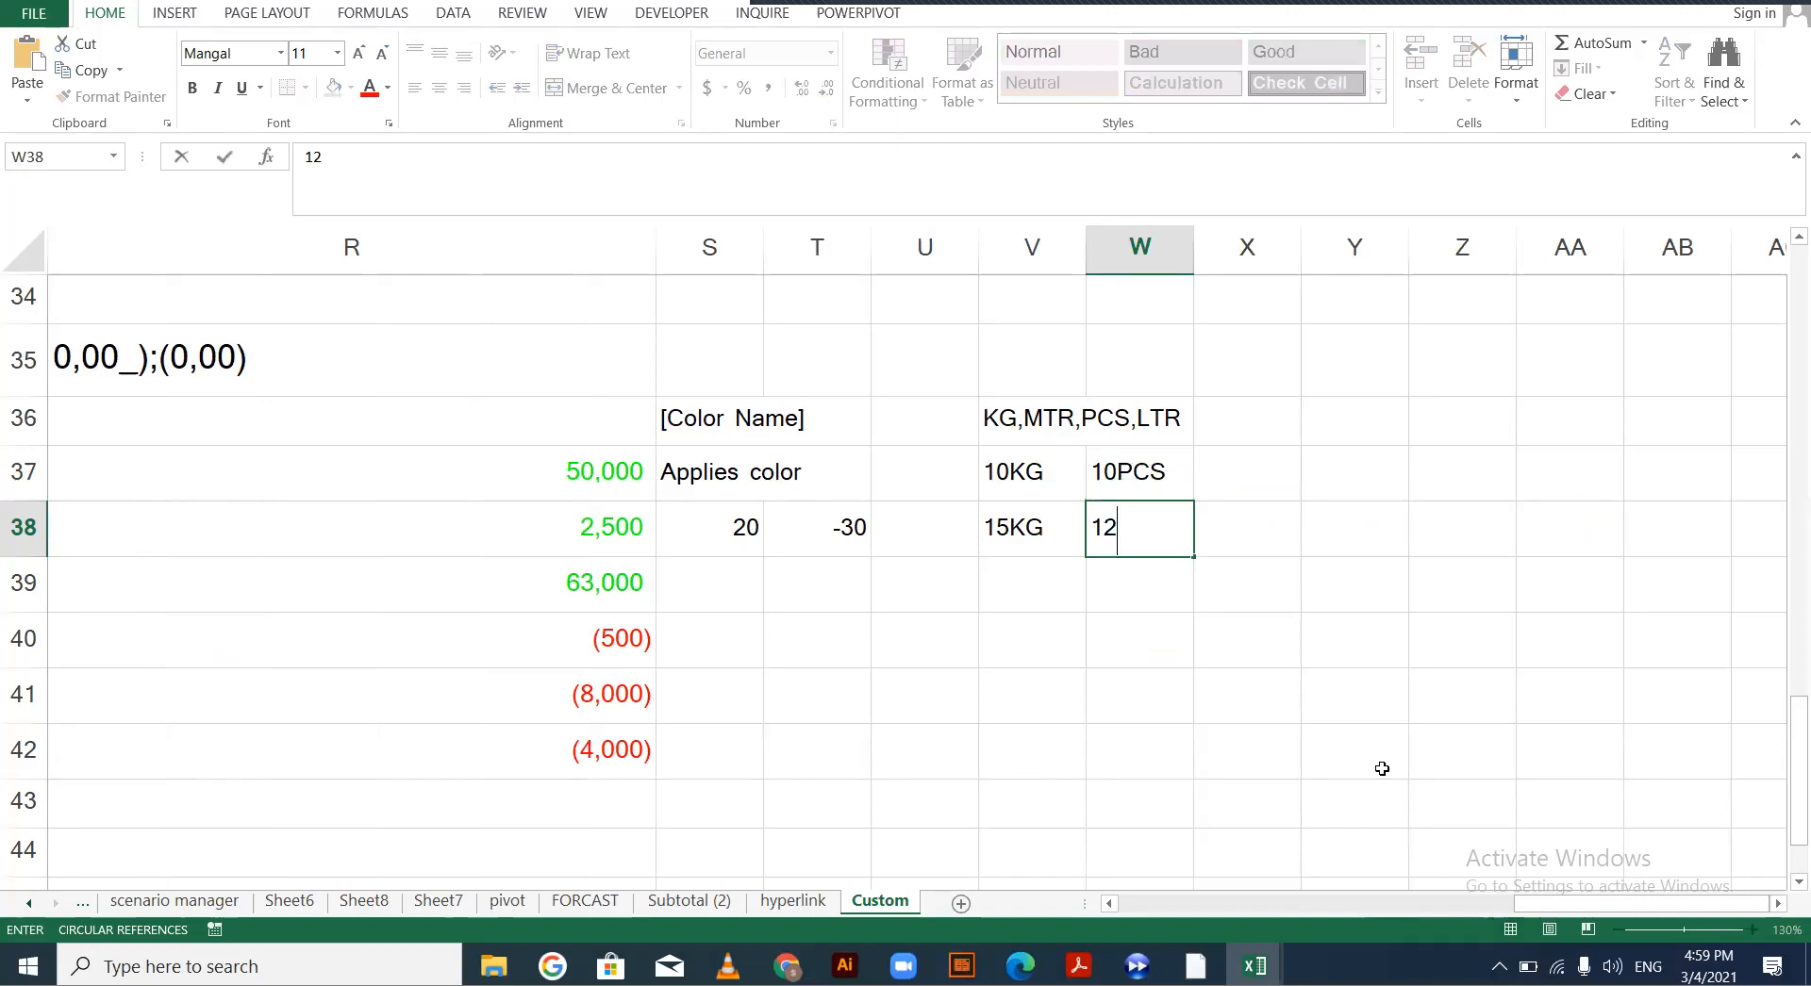
type("PCS")
key("Return")
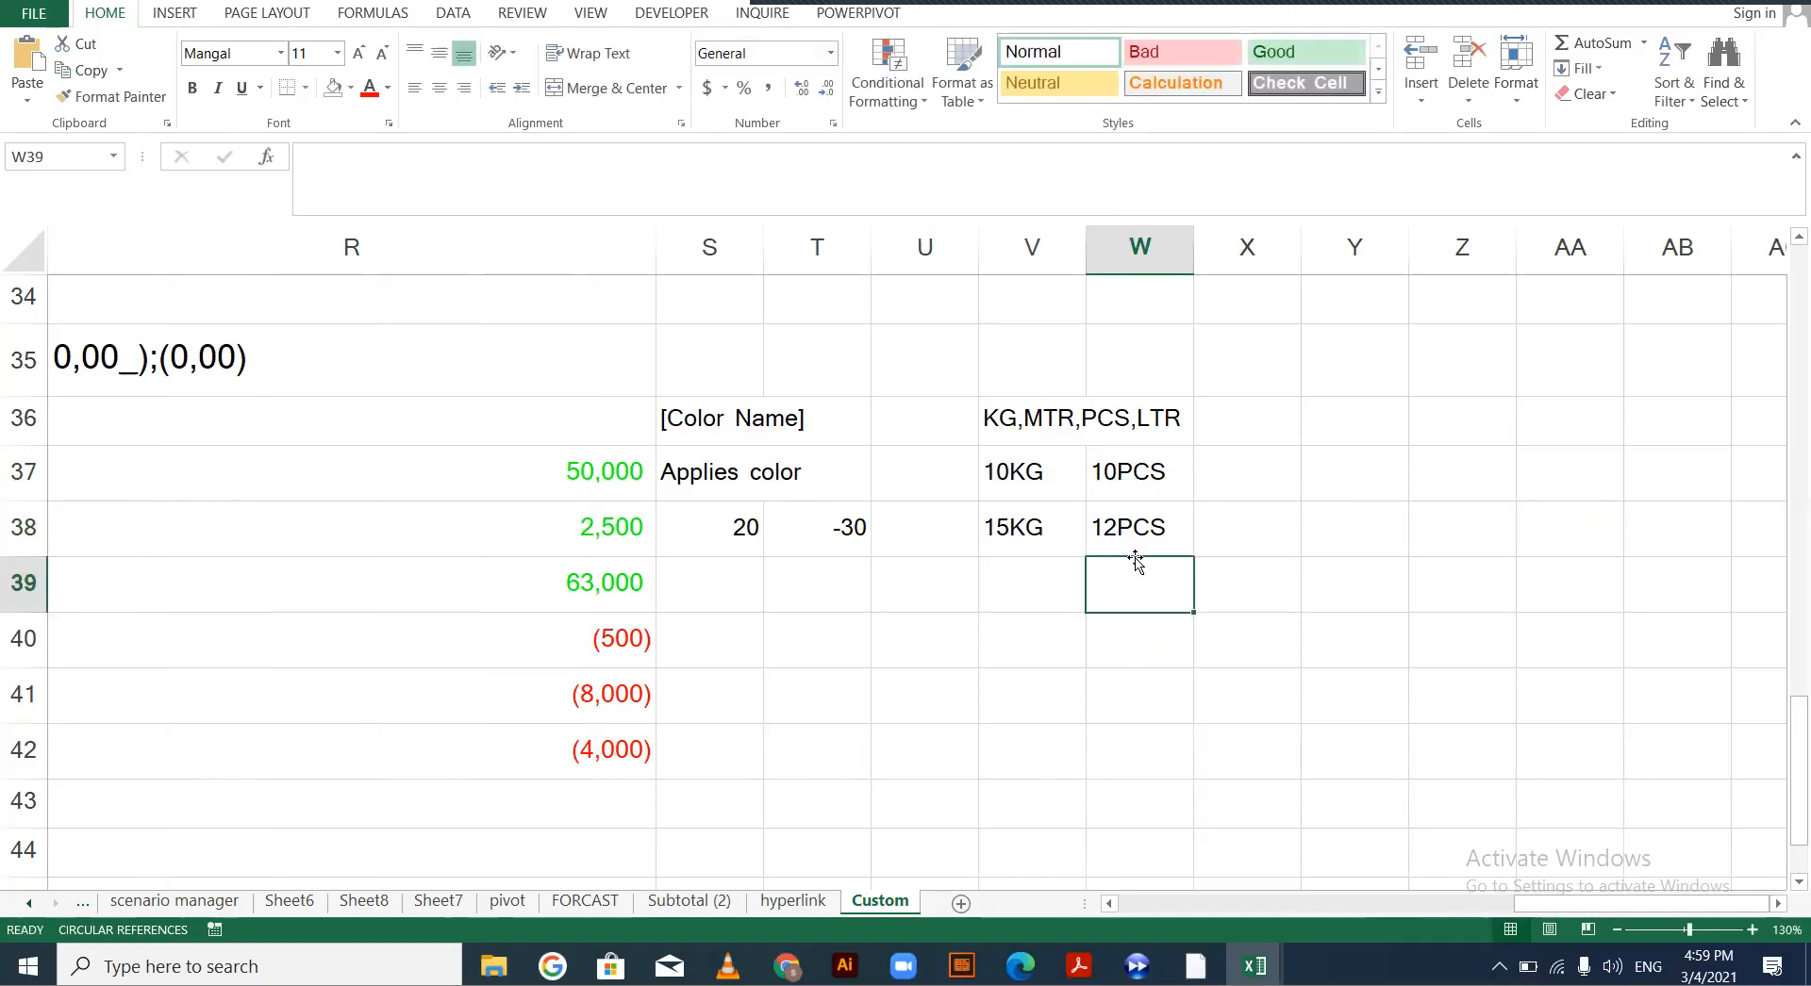
Enter the plain numbers 10 in V39 and 15 in V40, below the KG text entries
left_click(1065, 602)
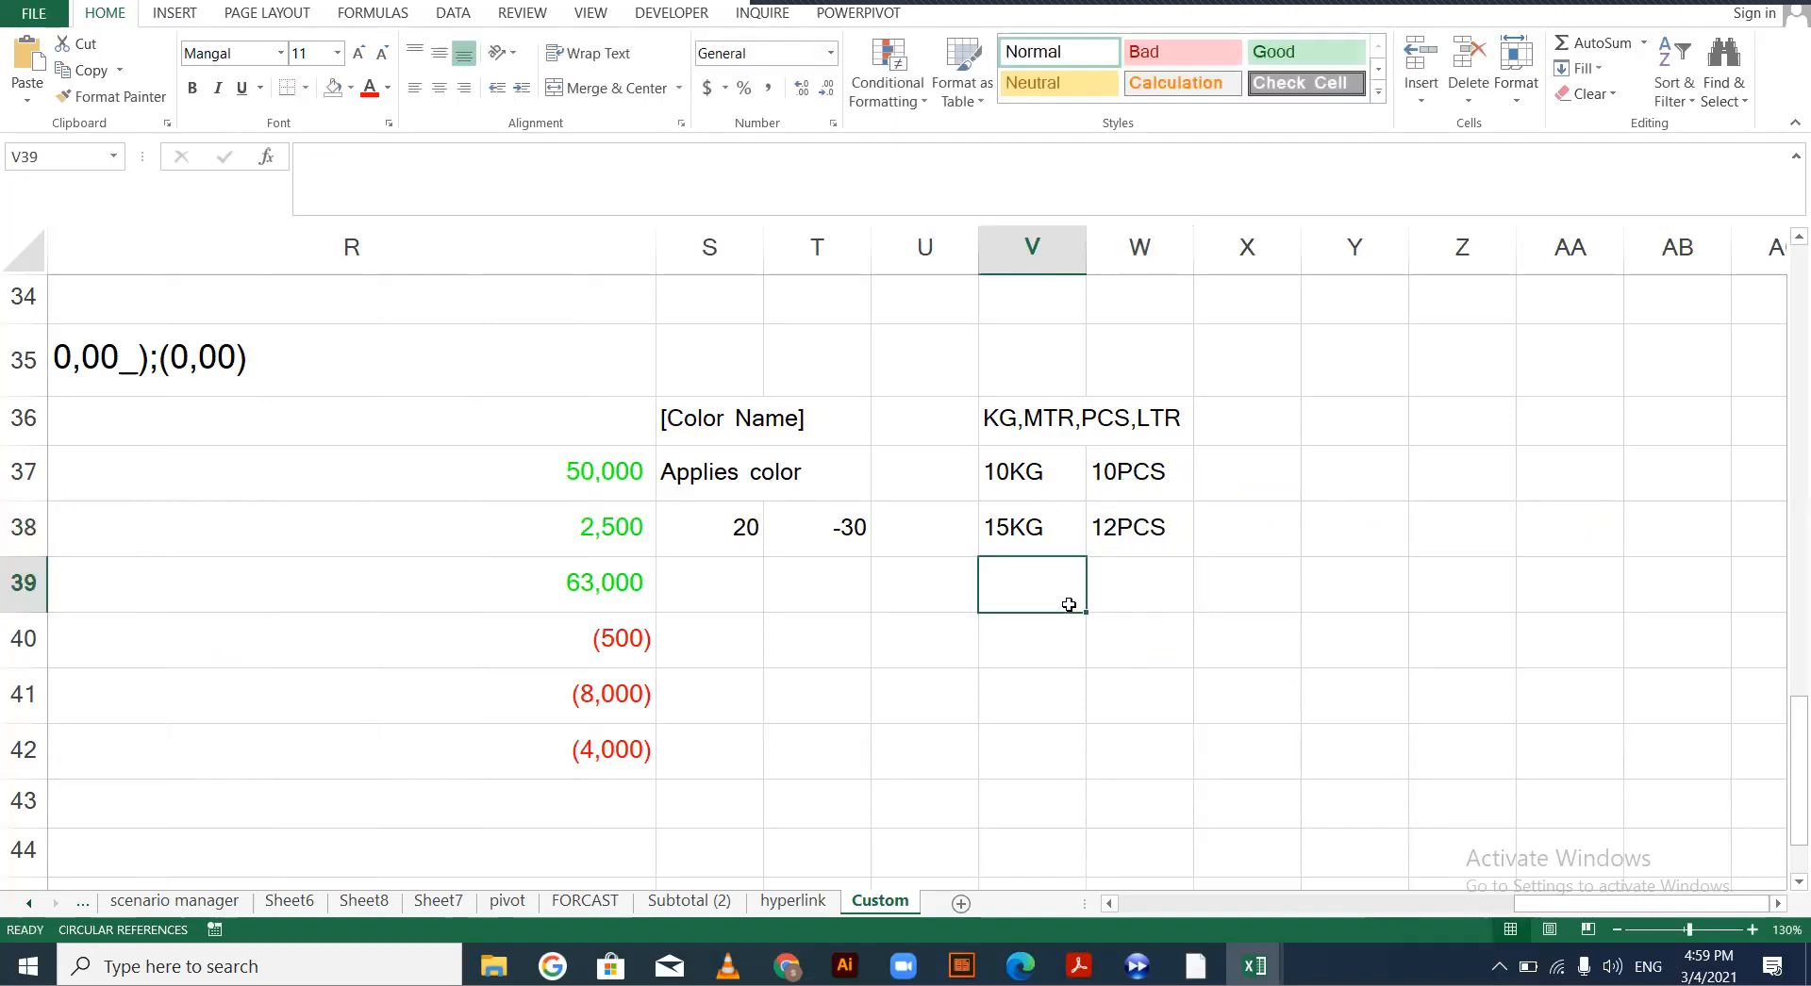
type("10")
key("Return")
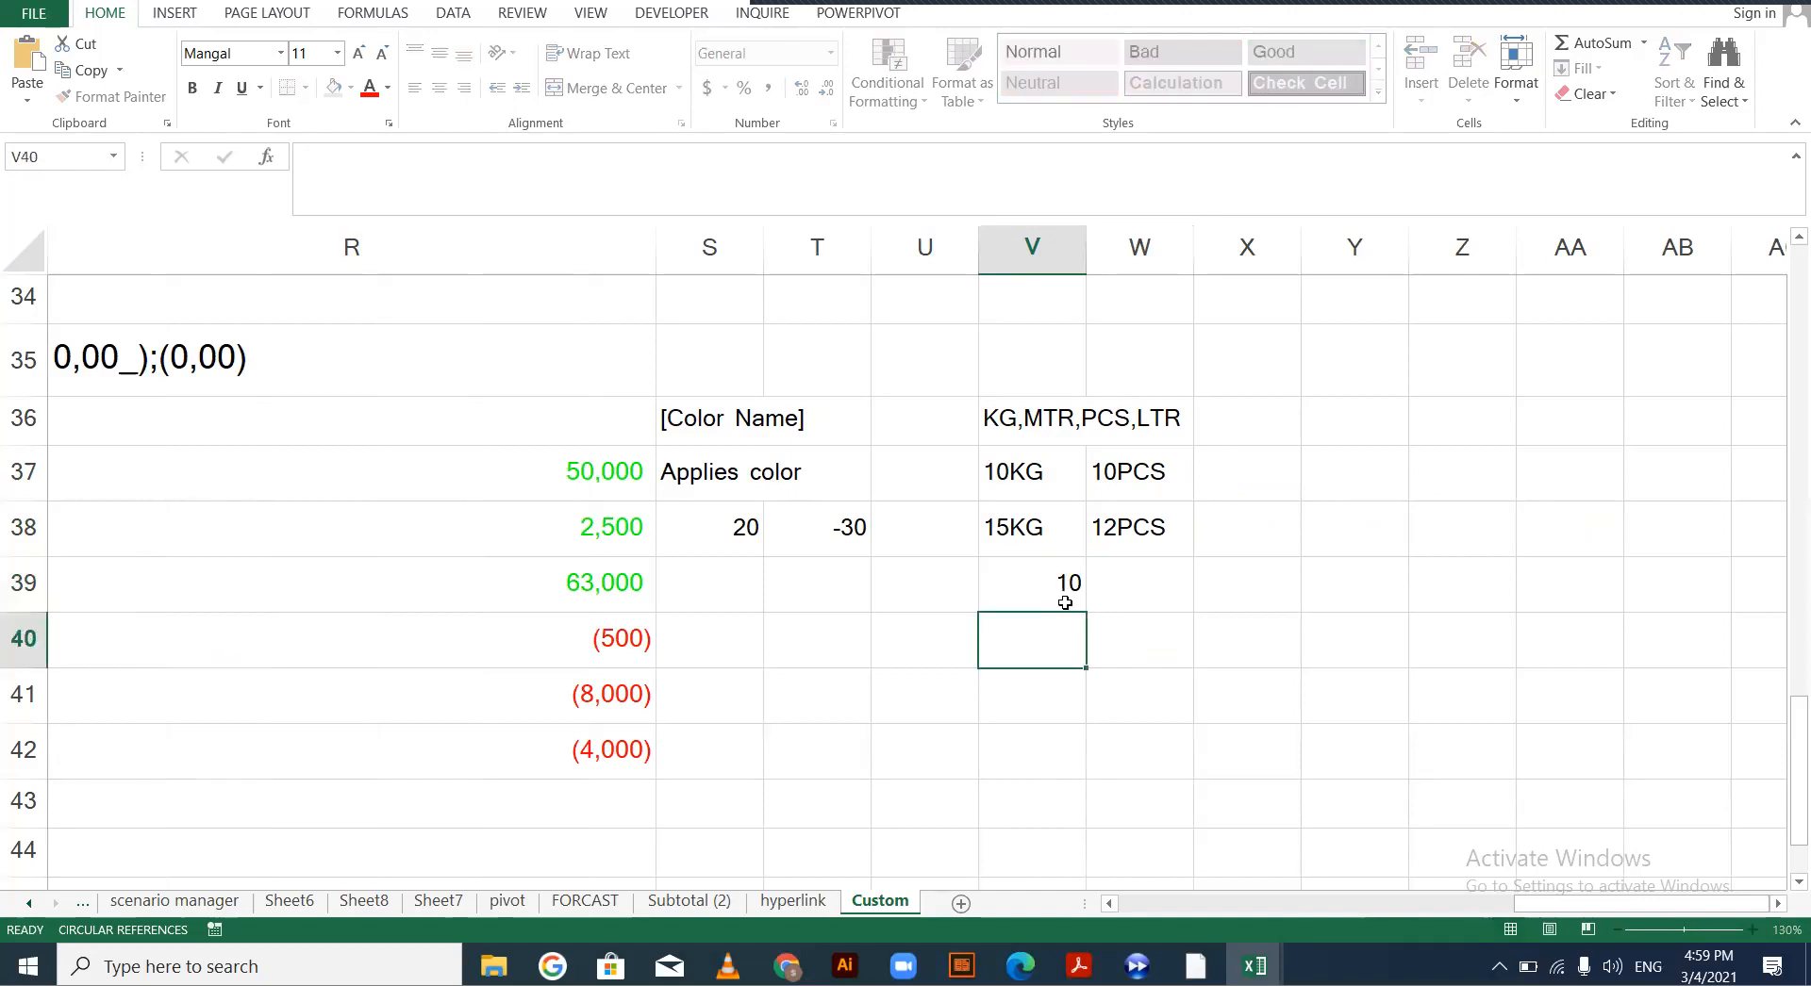
type("15")
key("Return")
Apply the custom number format 00 "KG" to cells V39:V40
left_click_drag(1031, 585, 1031, 641)
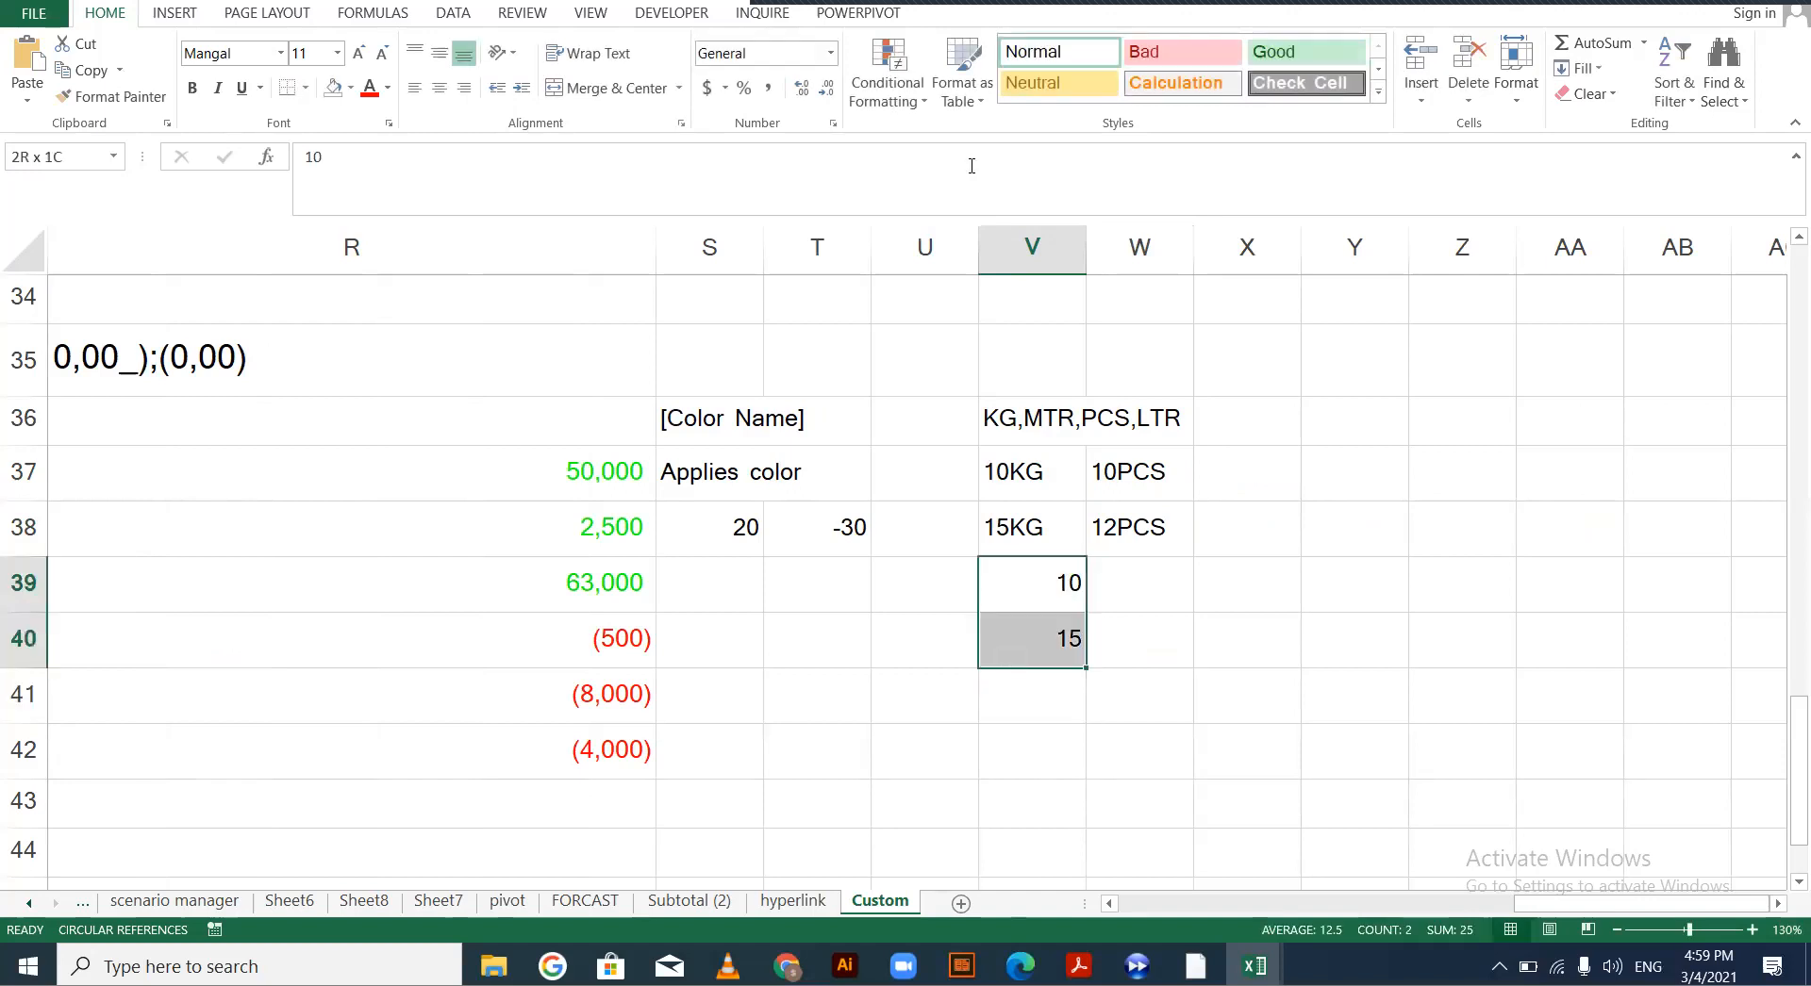
left_click(830, 52)
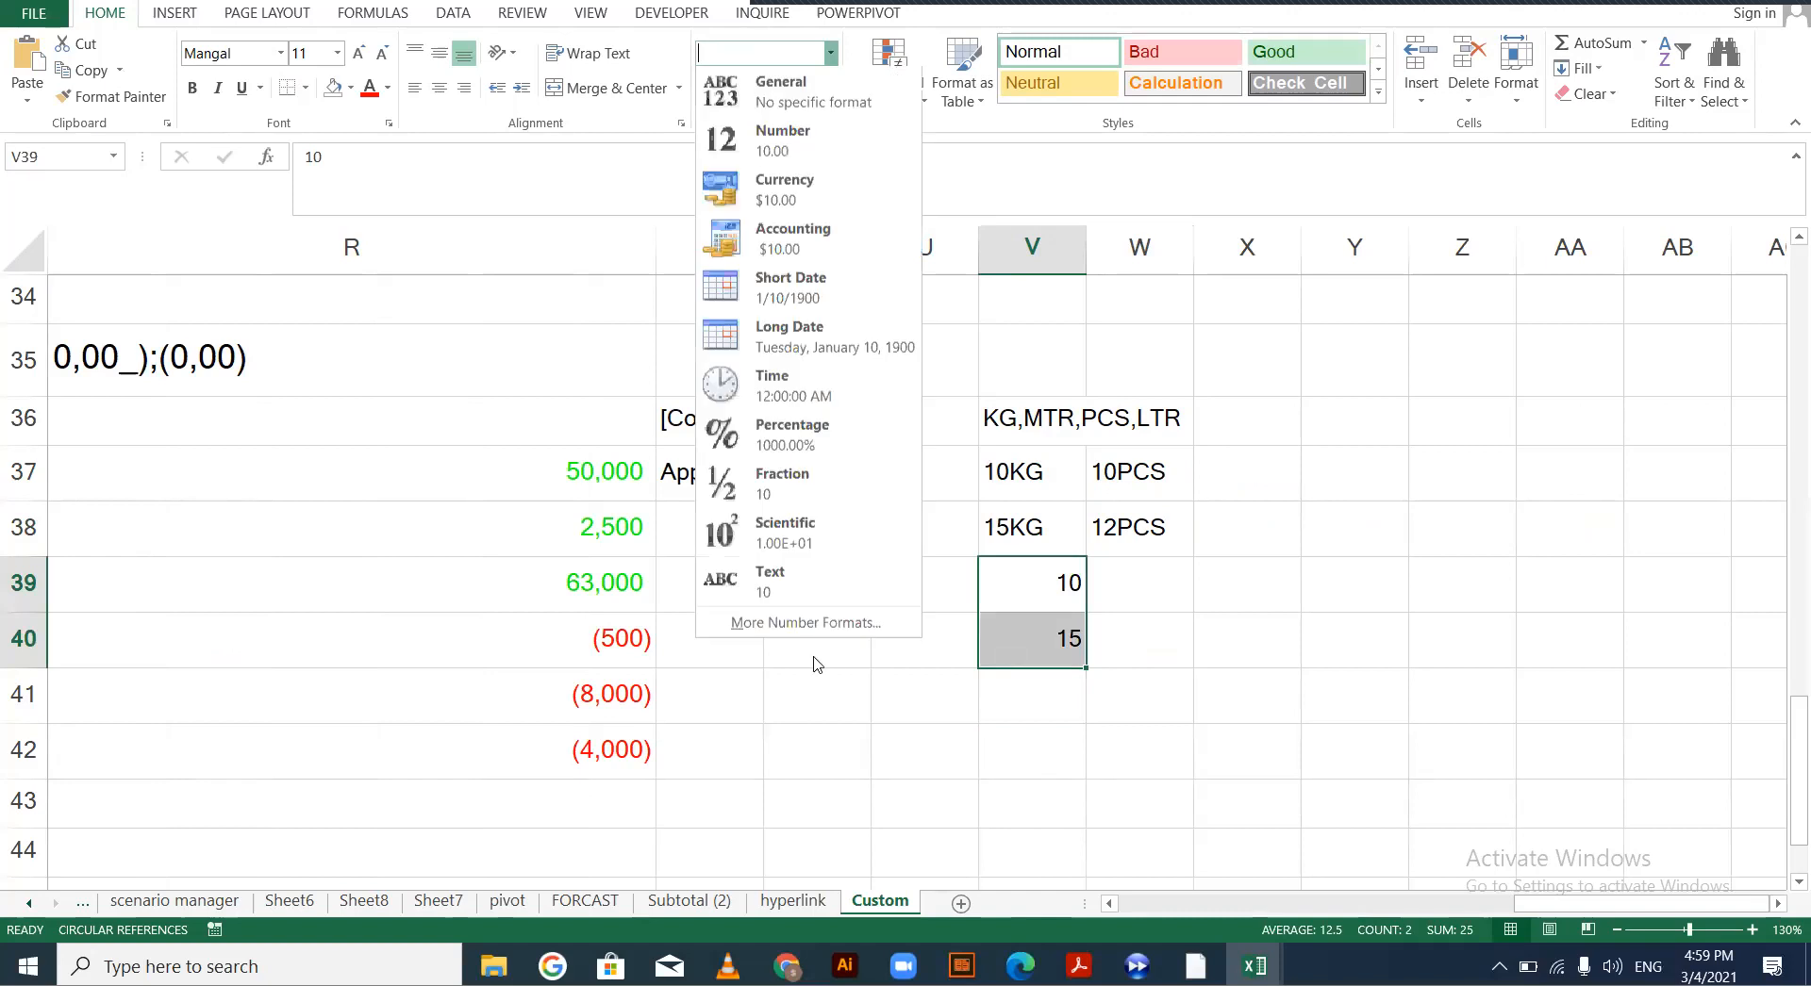
left_click(806, 623)
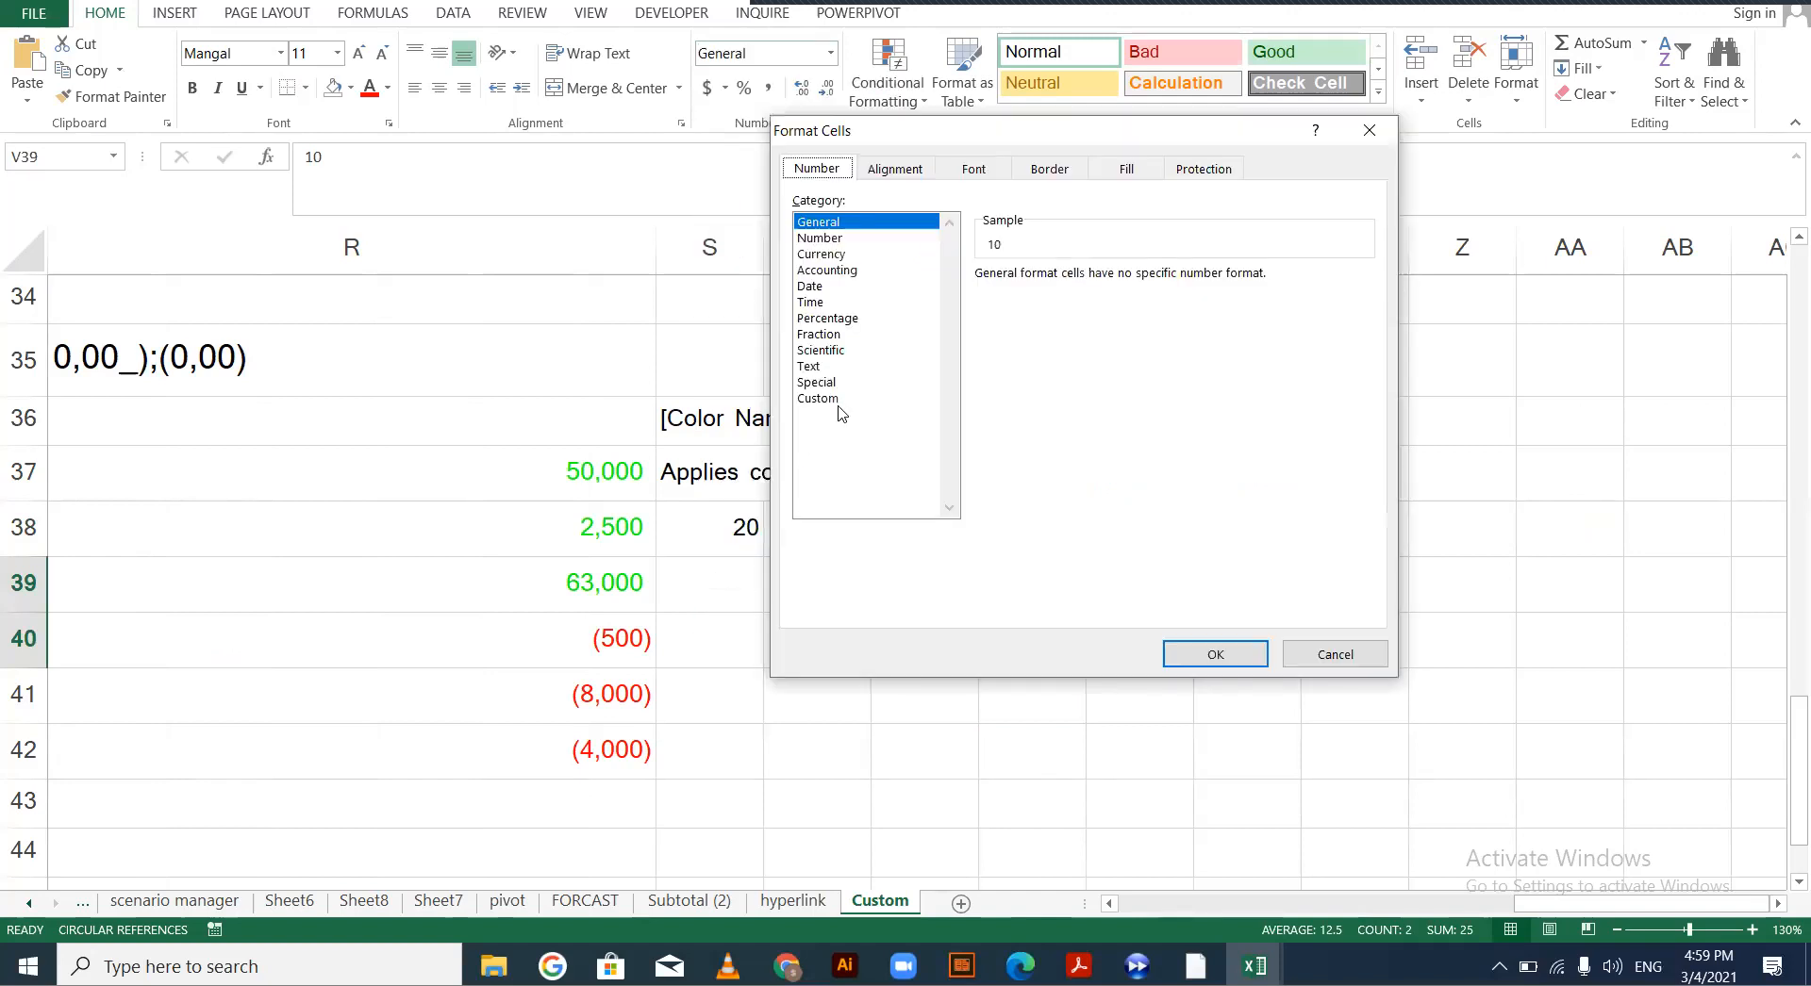
left_click(849, 398)
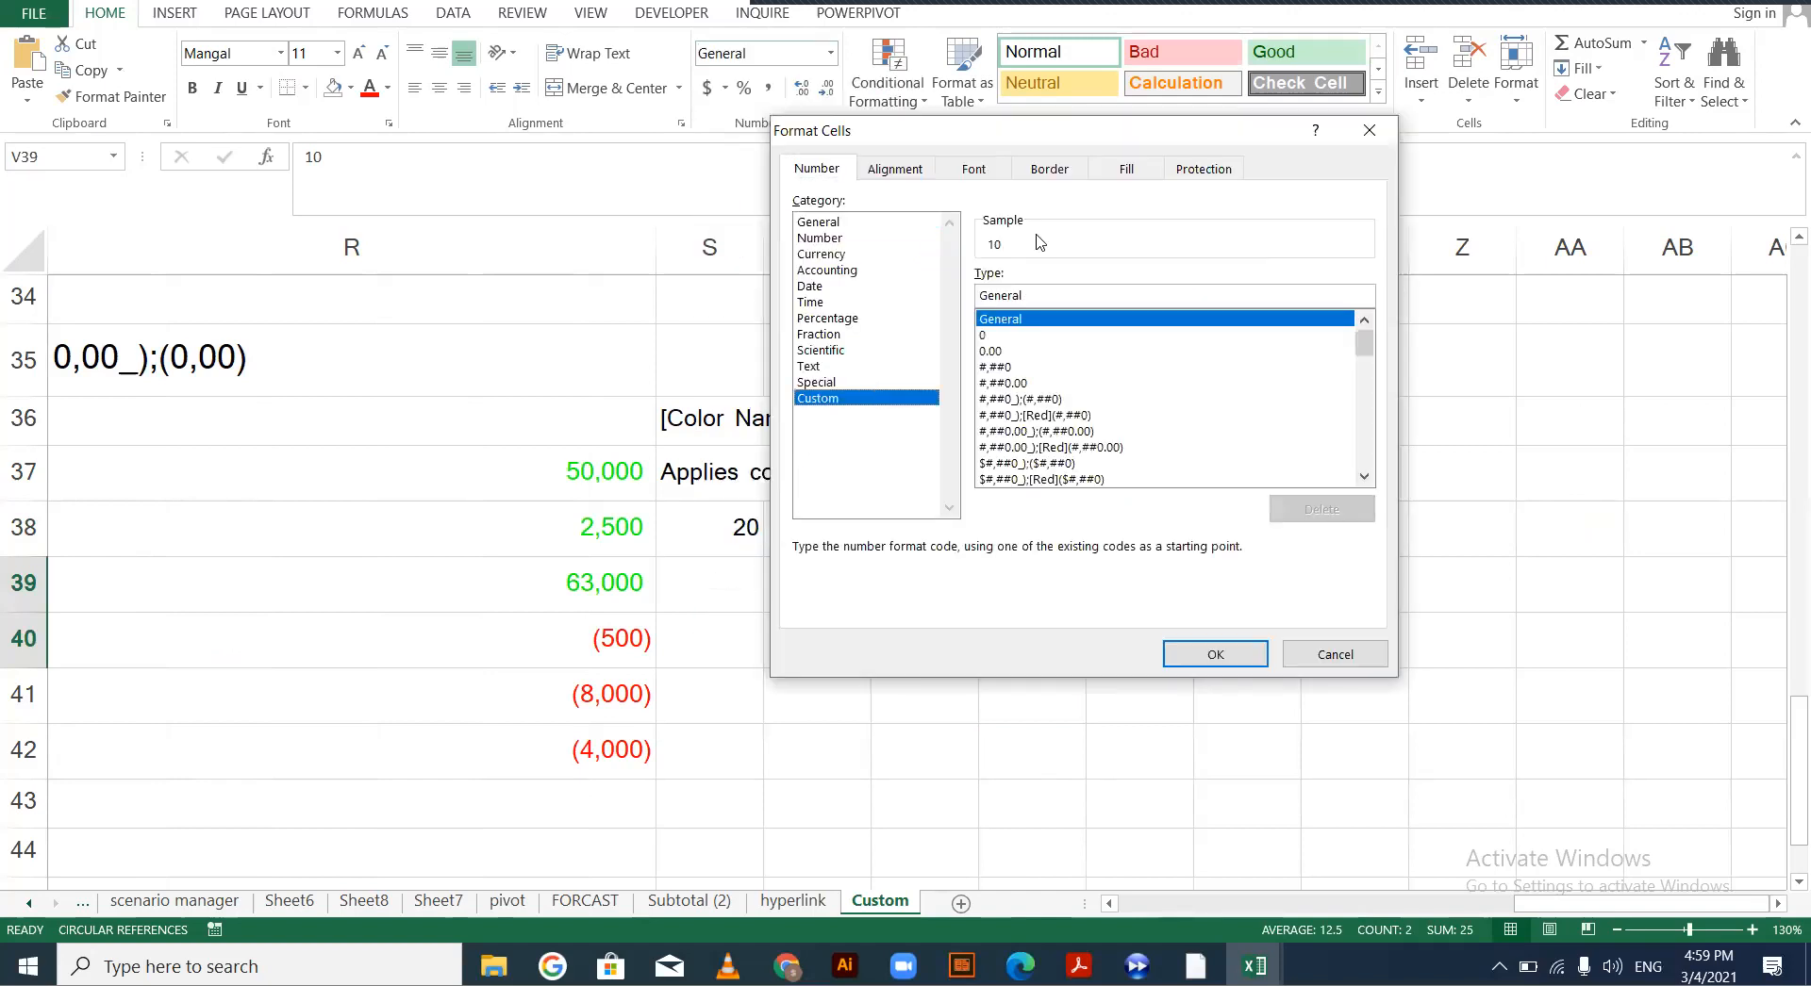
double_click(962, 295)
key("BackSpace")
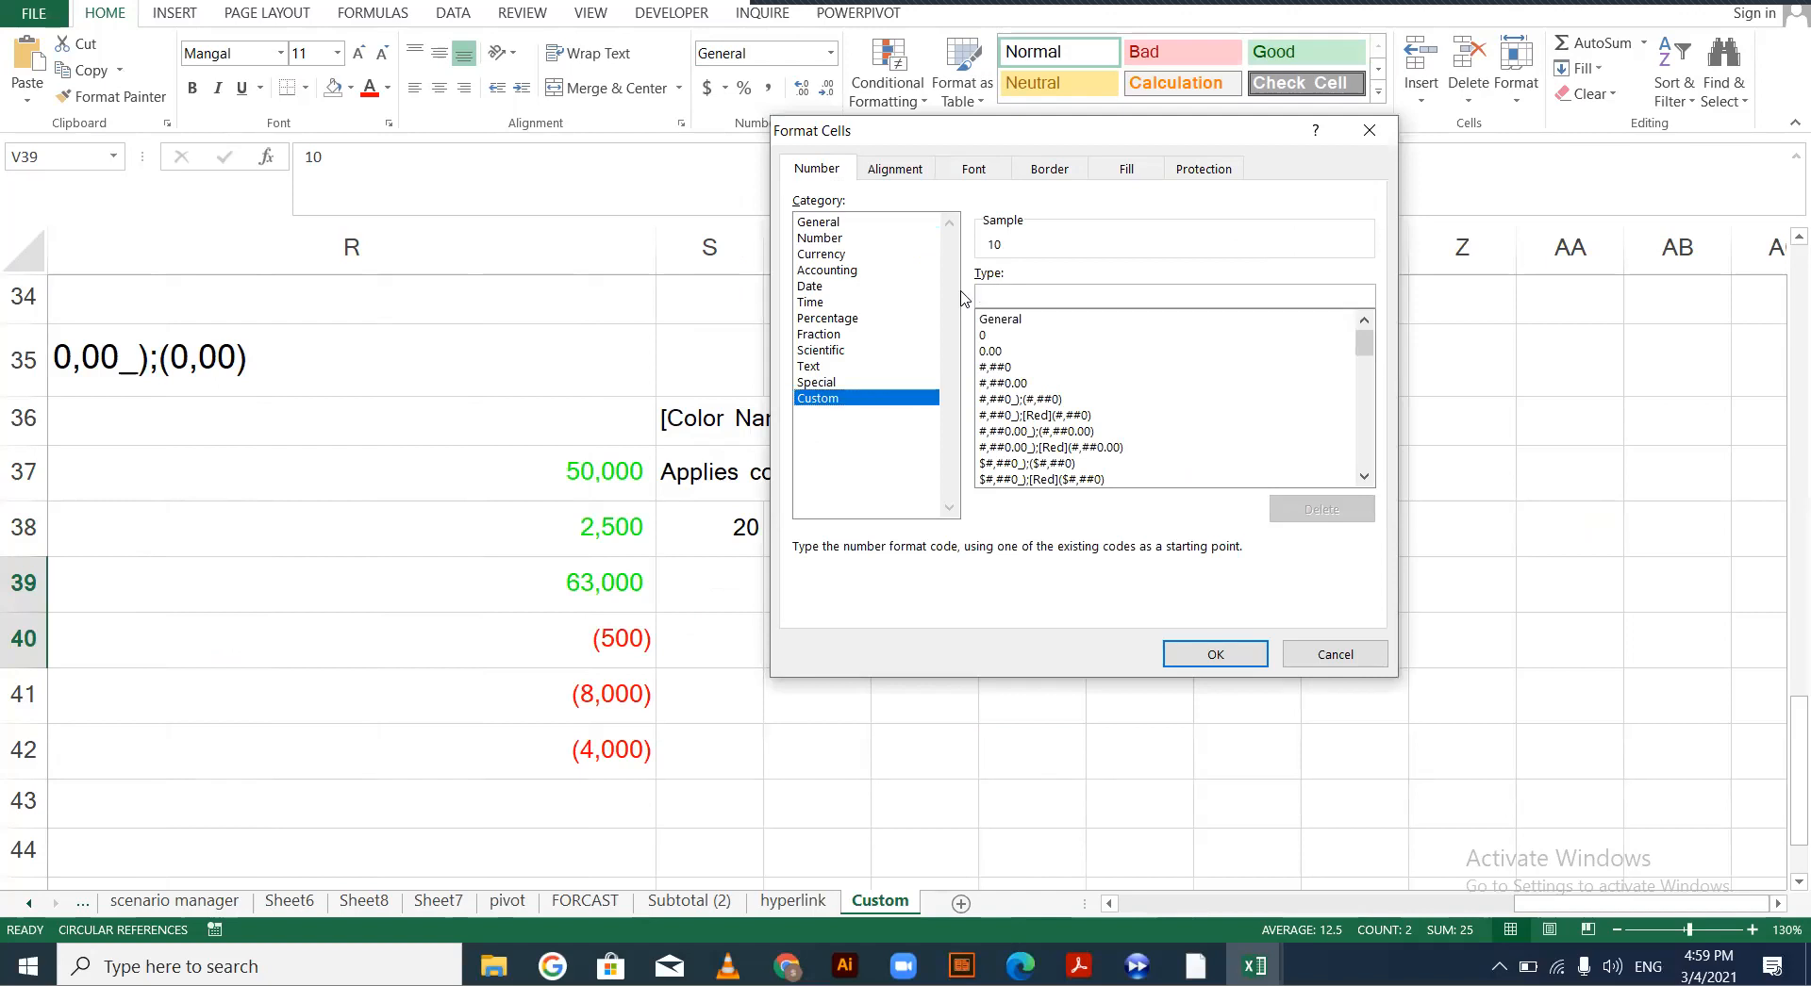
type("0000")
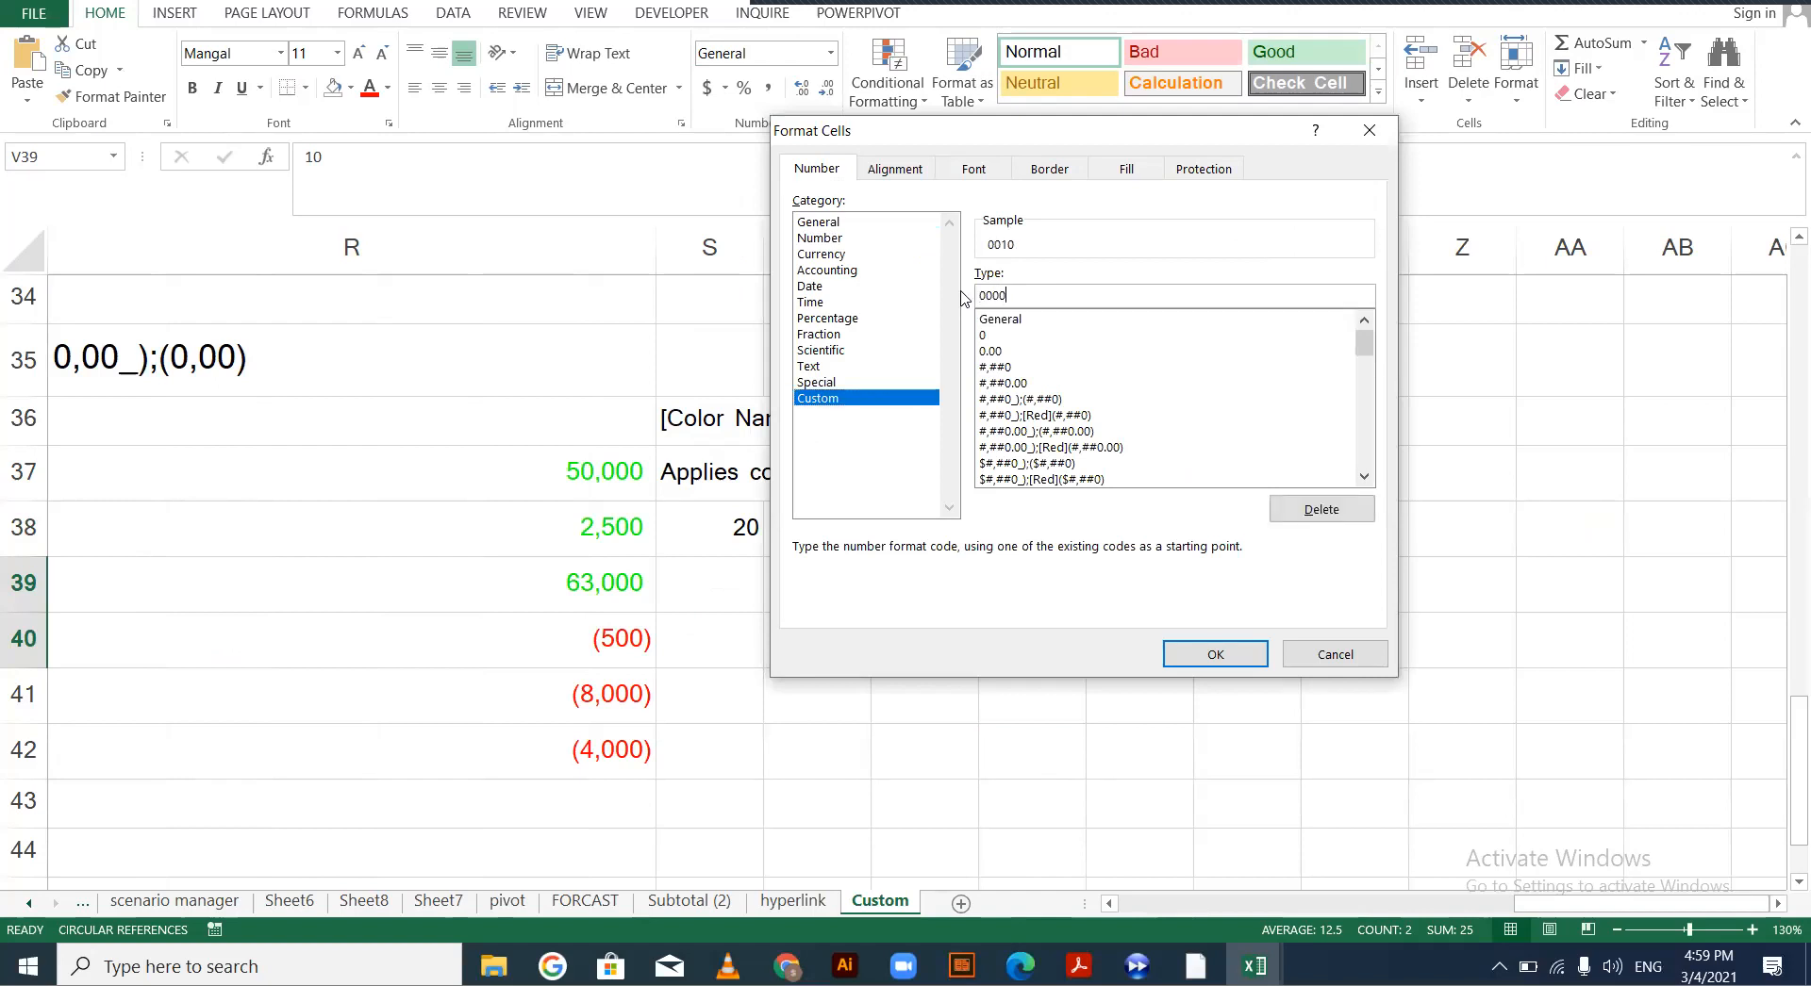
key("BackSpace")
key("BackSpace")
type("\"KG\"")
key("Return")
left_click(925, 300)
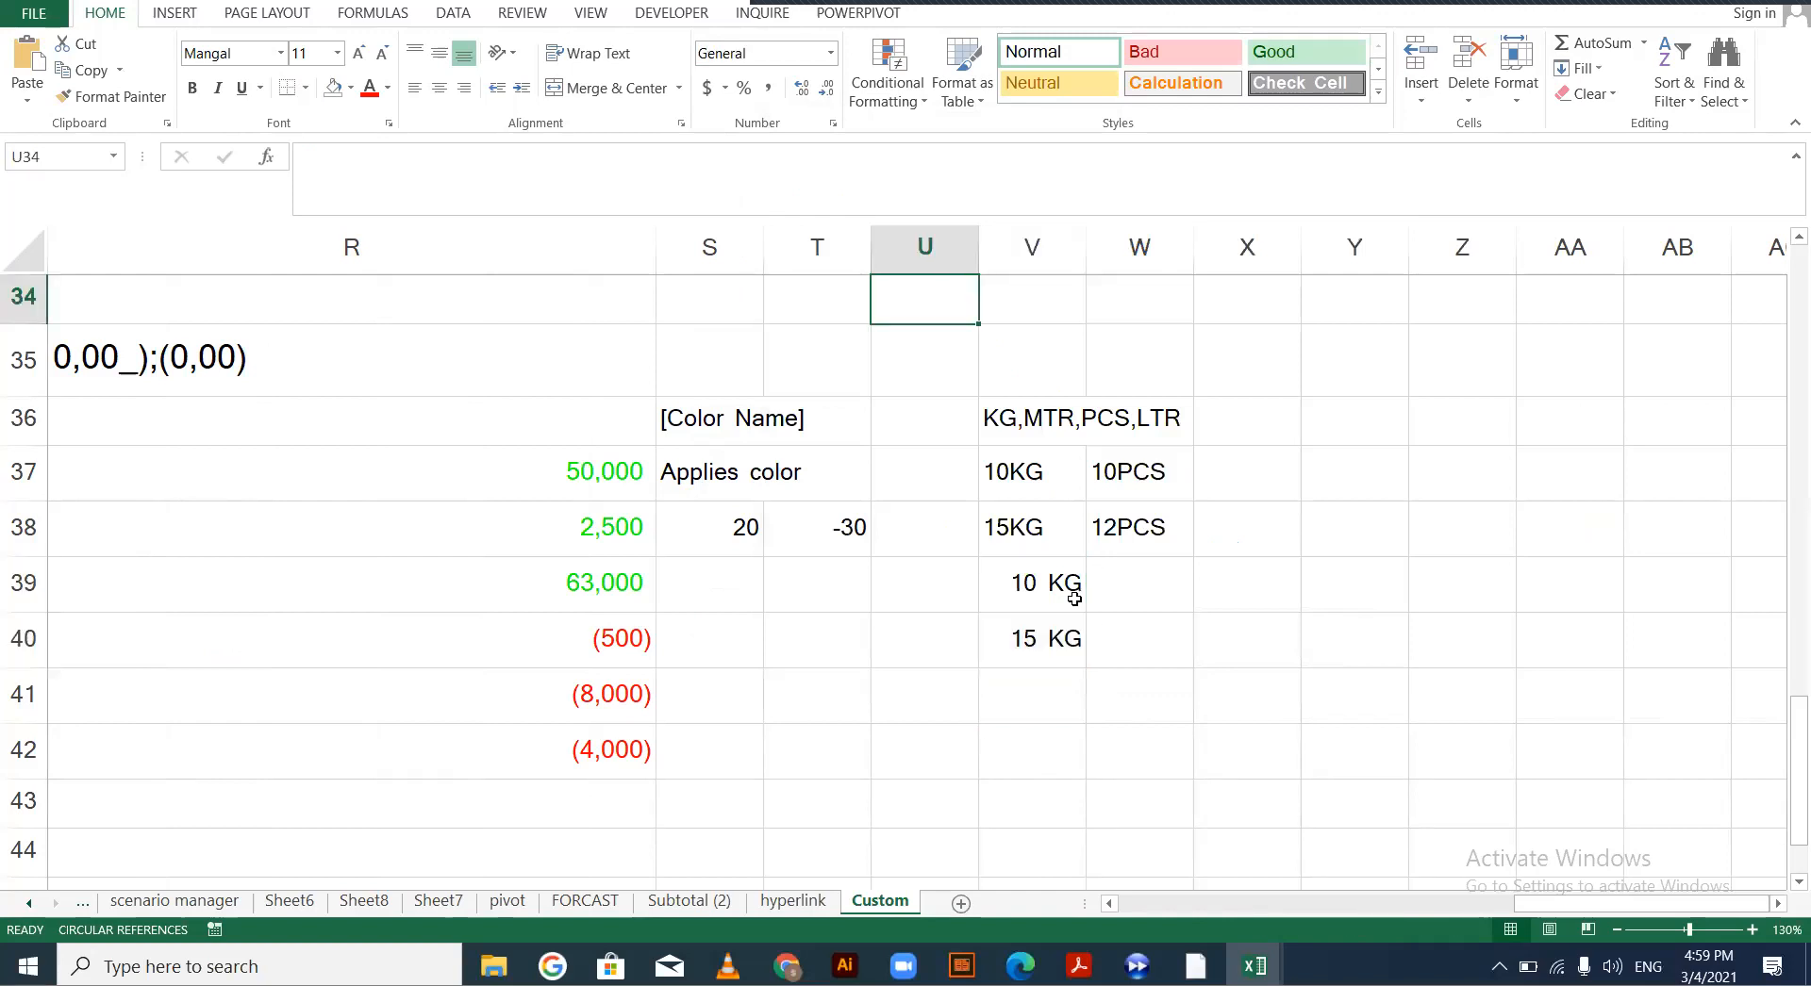
left_click(1049, 592)
Enter the plain numbers 10 in W39 and 15 in W40, below the PCS text entries
left_click(1141, 585)
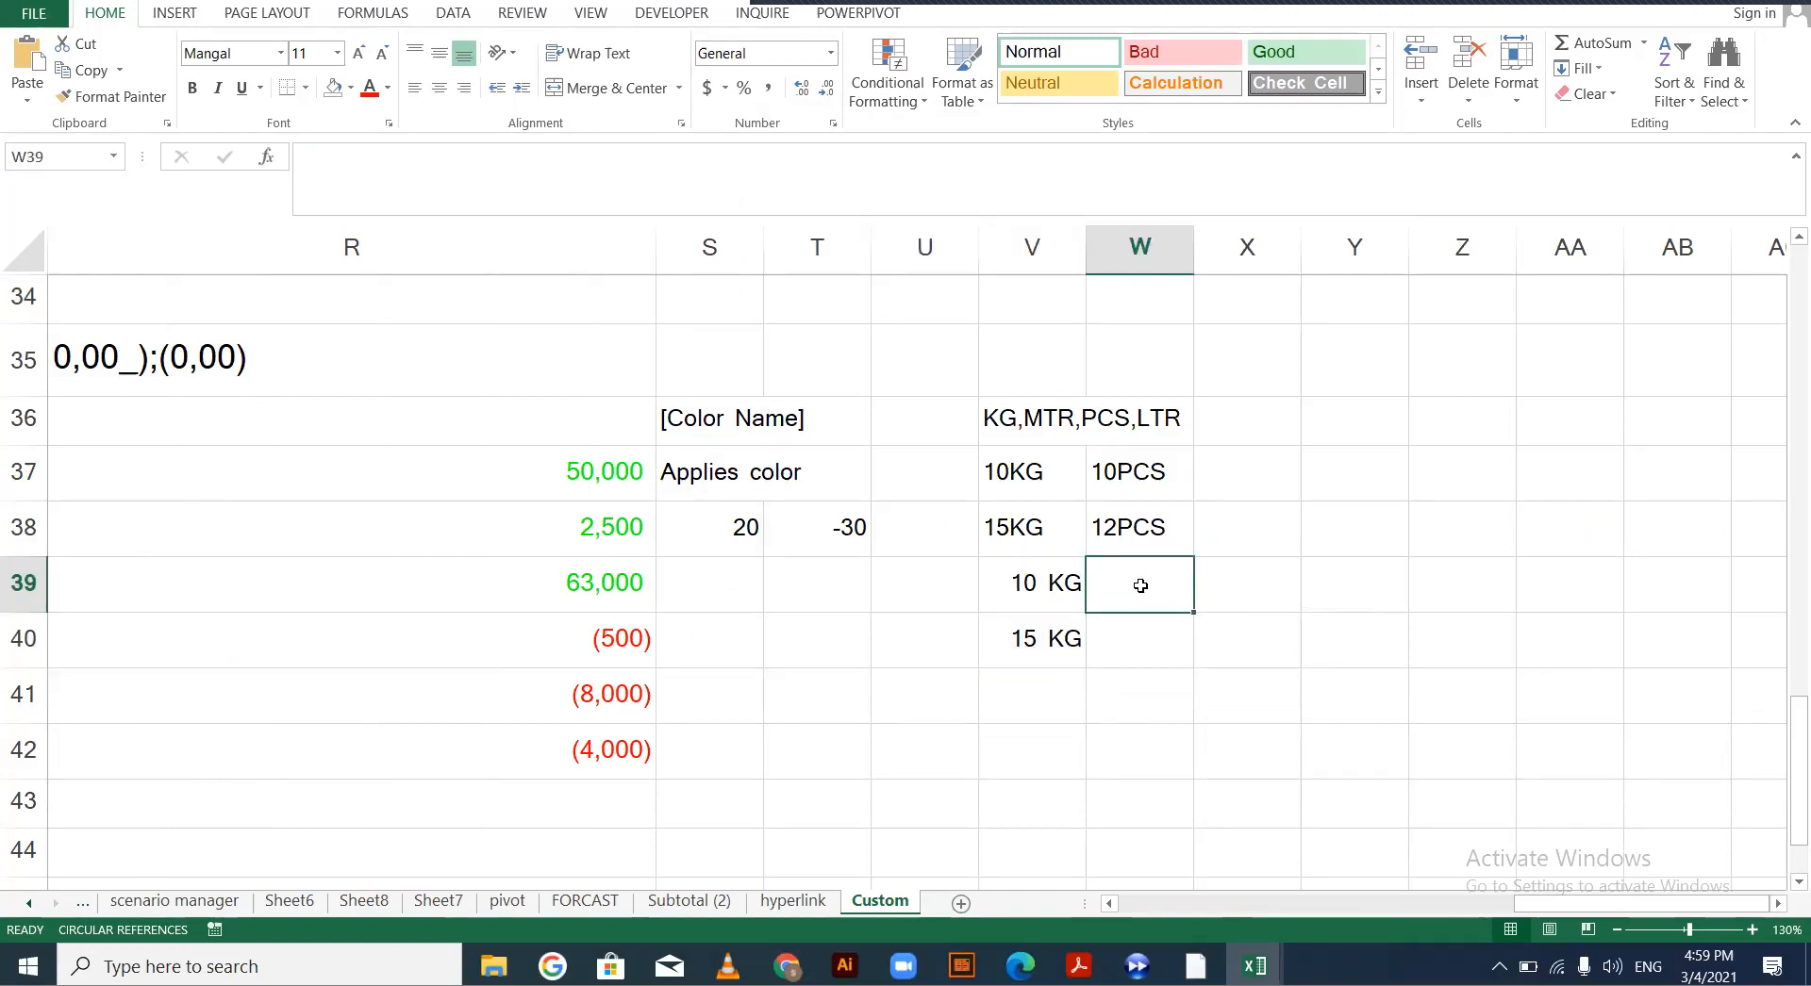
type("10")
key("Return")
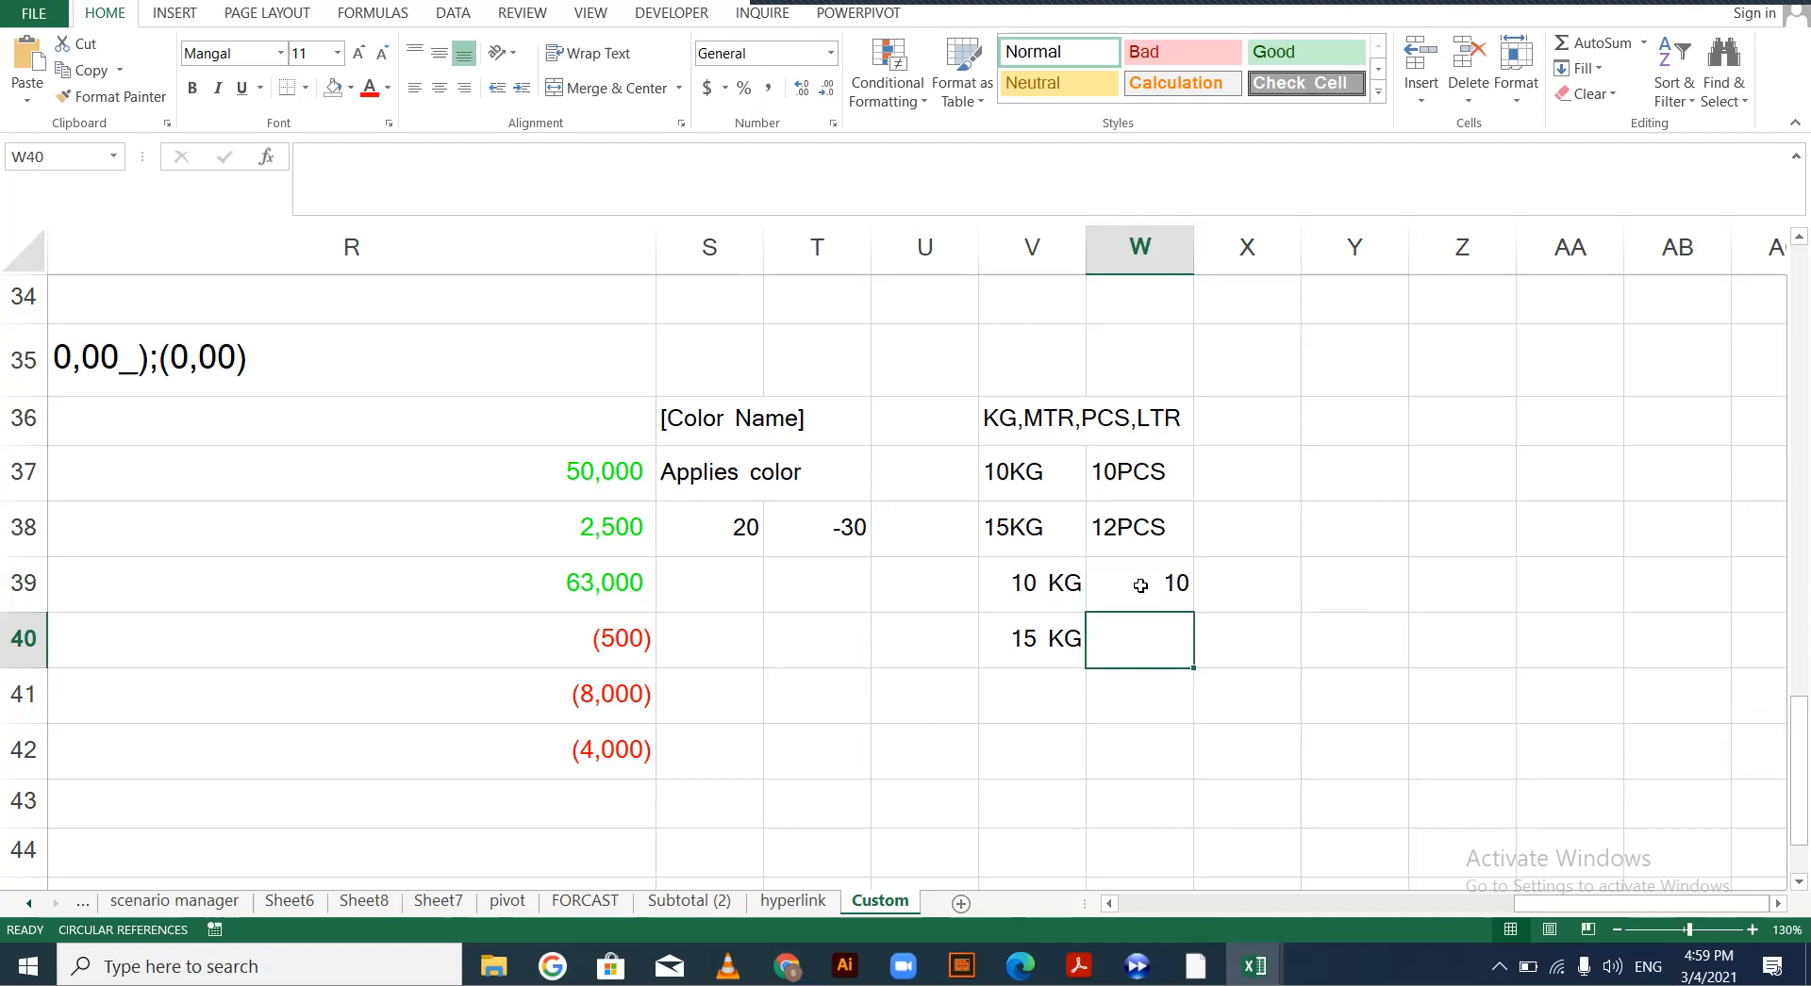
type("15")
key("Return")
Apply the custom number format 00 "PCS" to cells W39:W40
scroll(1141, 586, "up", 1)
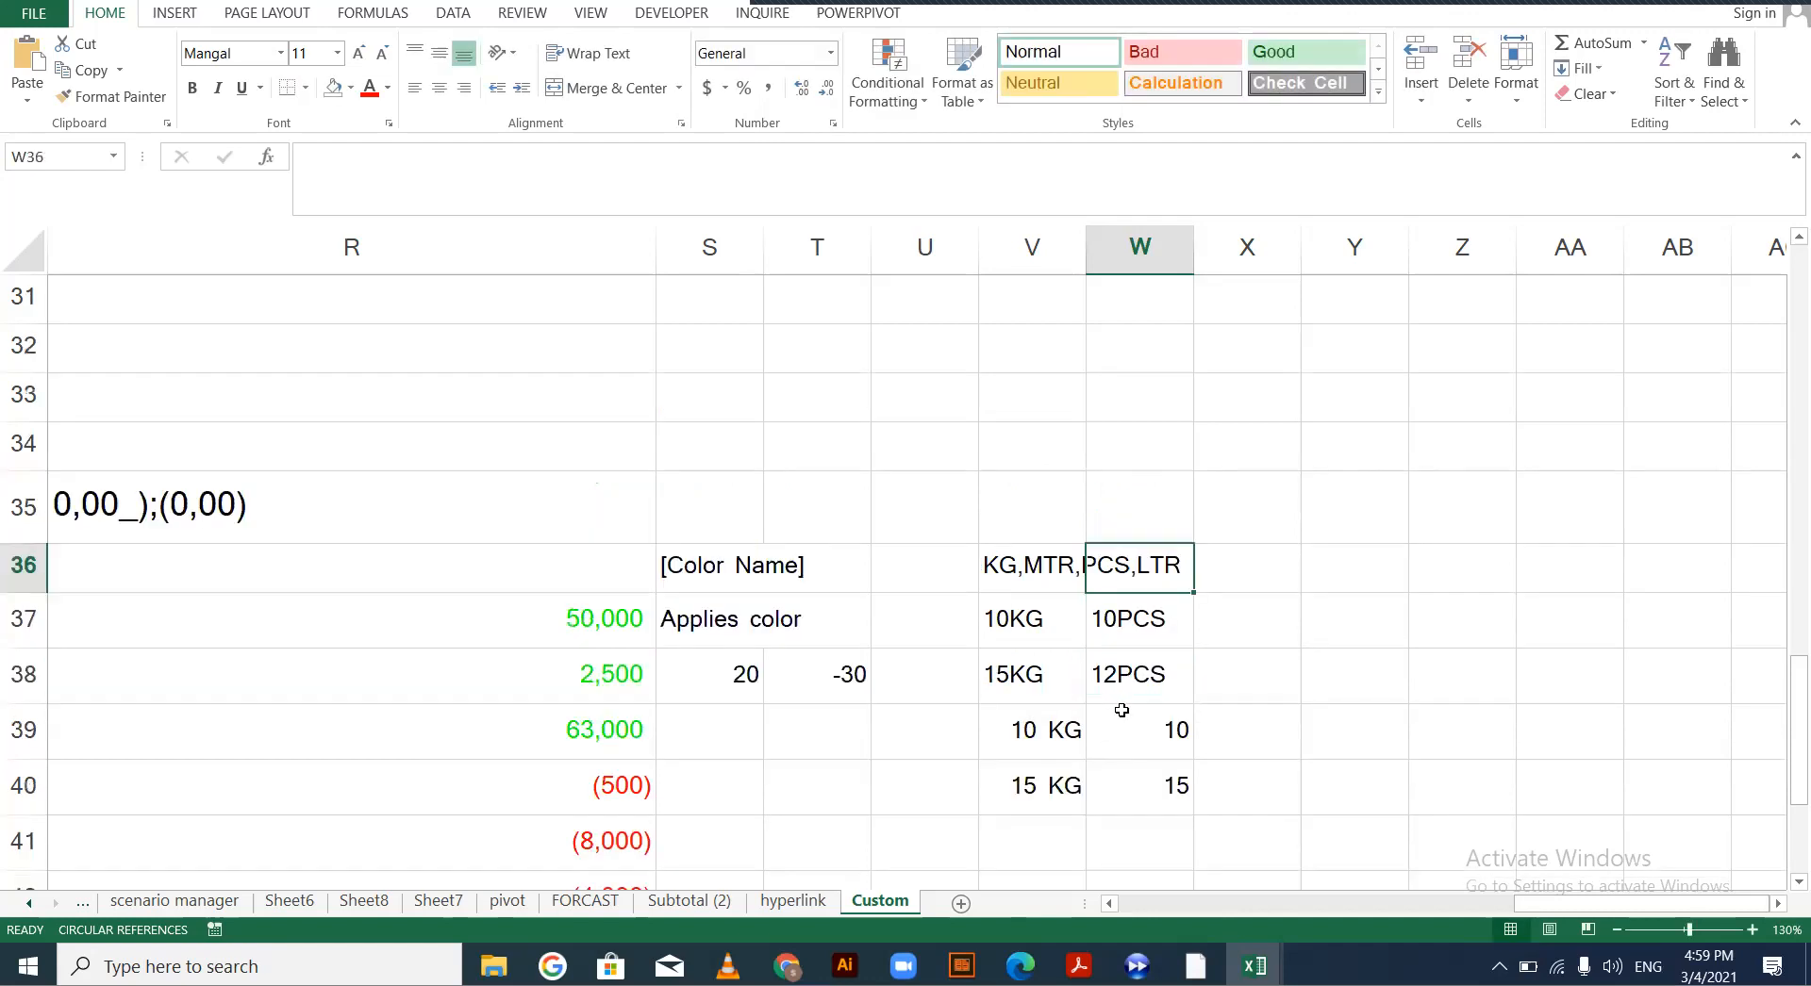
left_click_drag(1132, 727, 1131, 788)
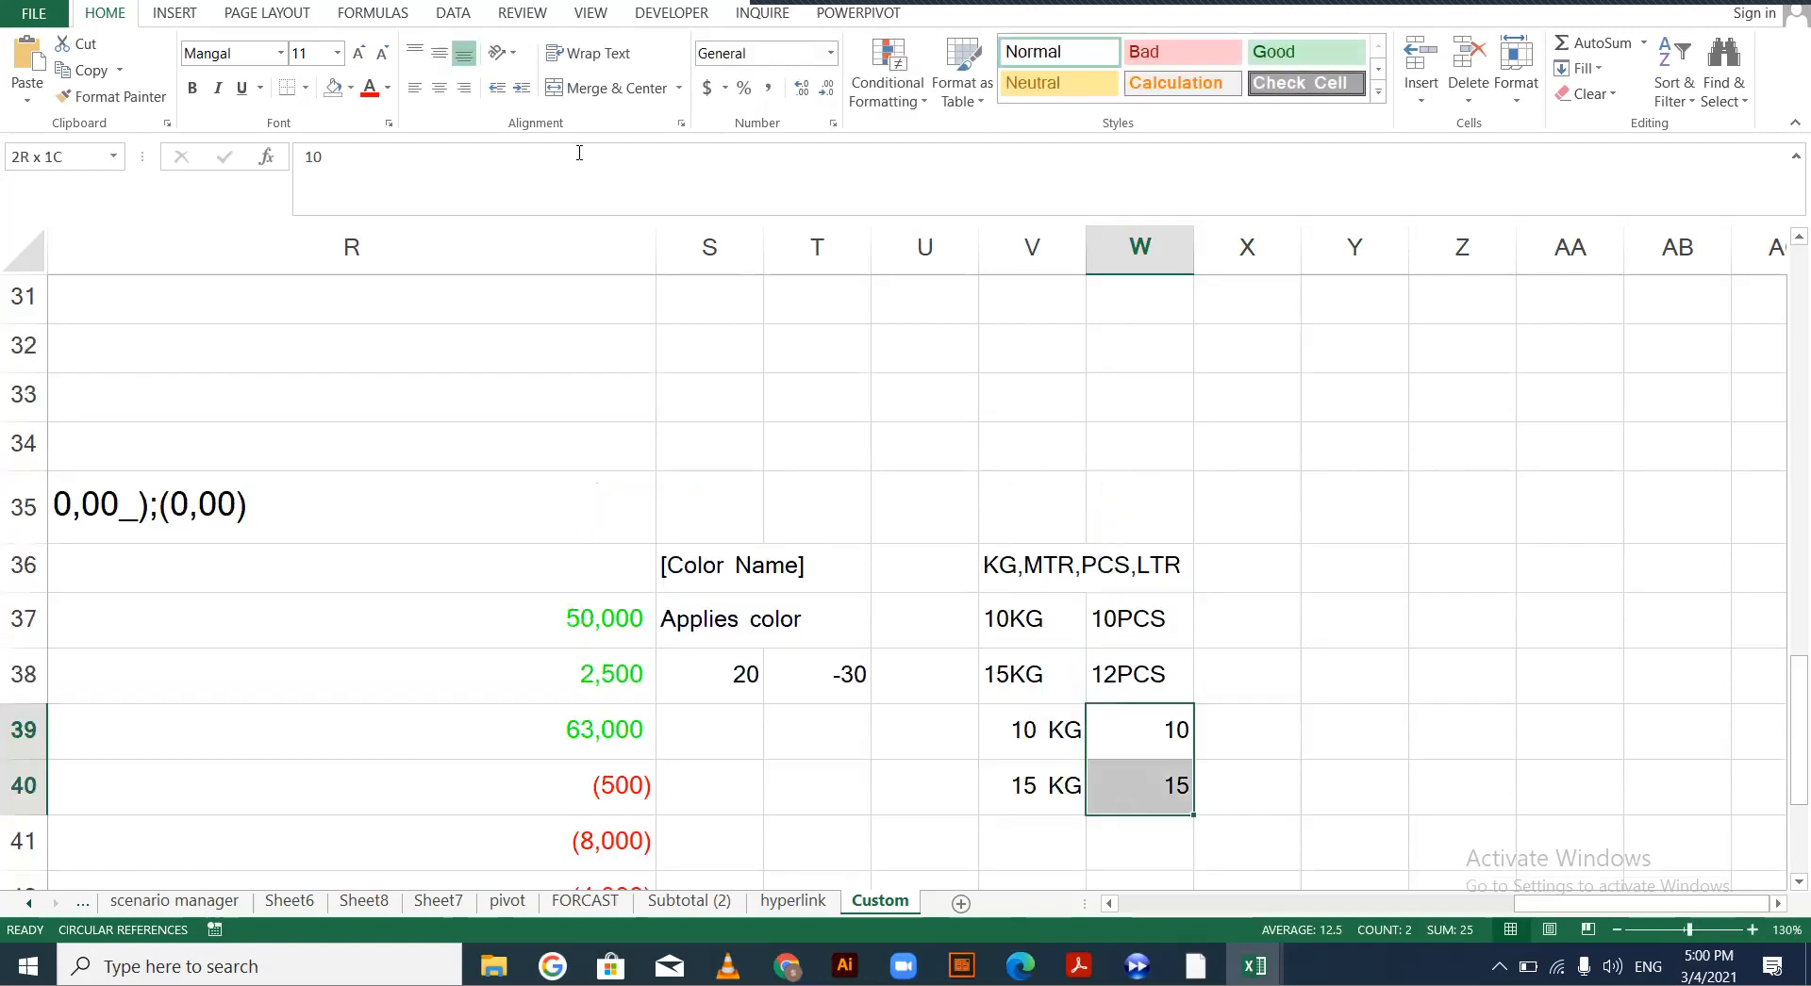
left_click(830, 53)
left_click(805, 624)
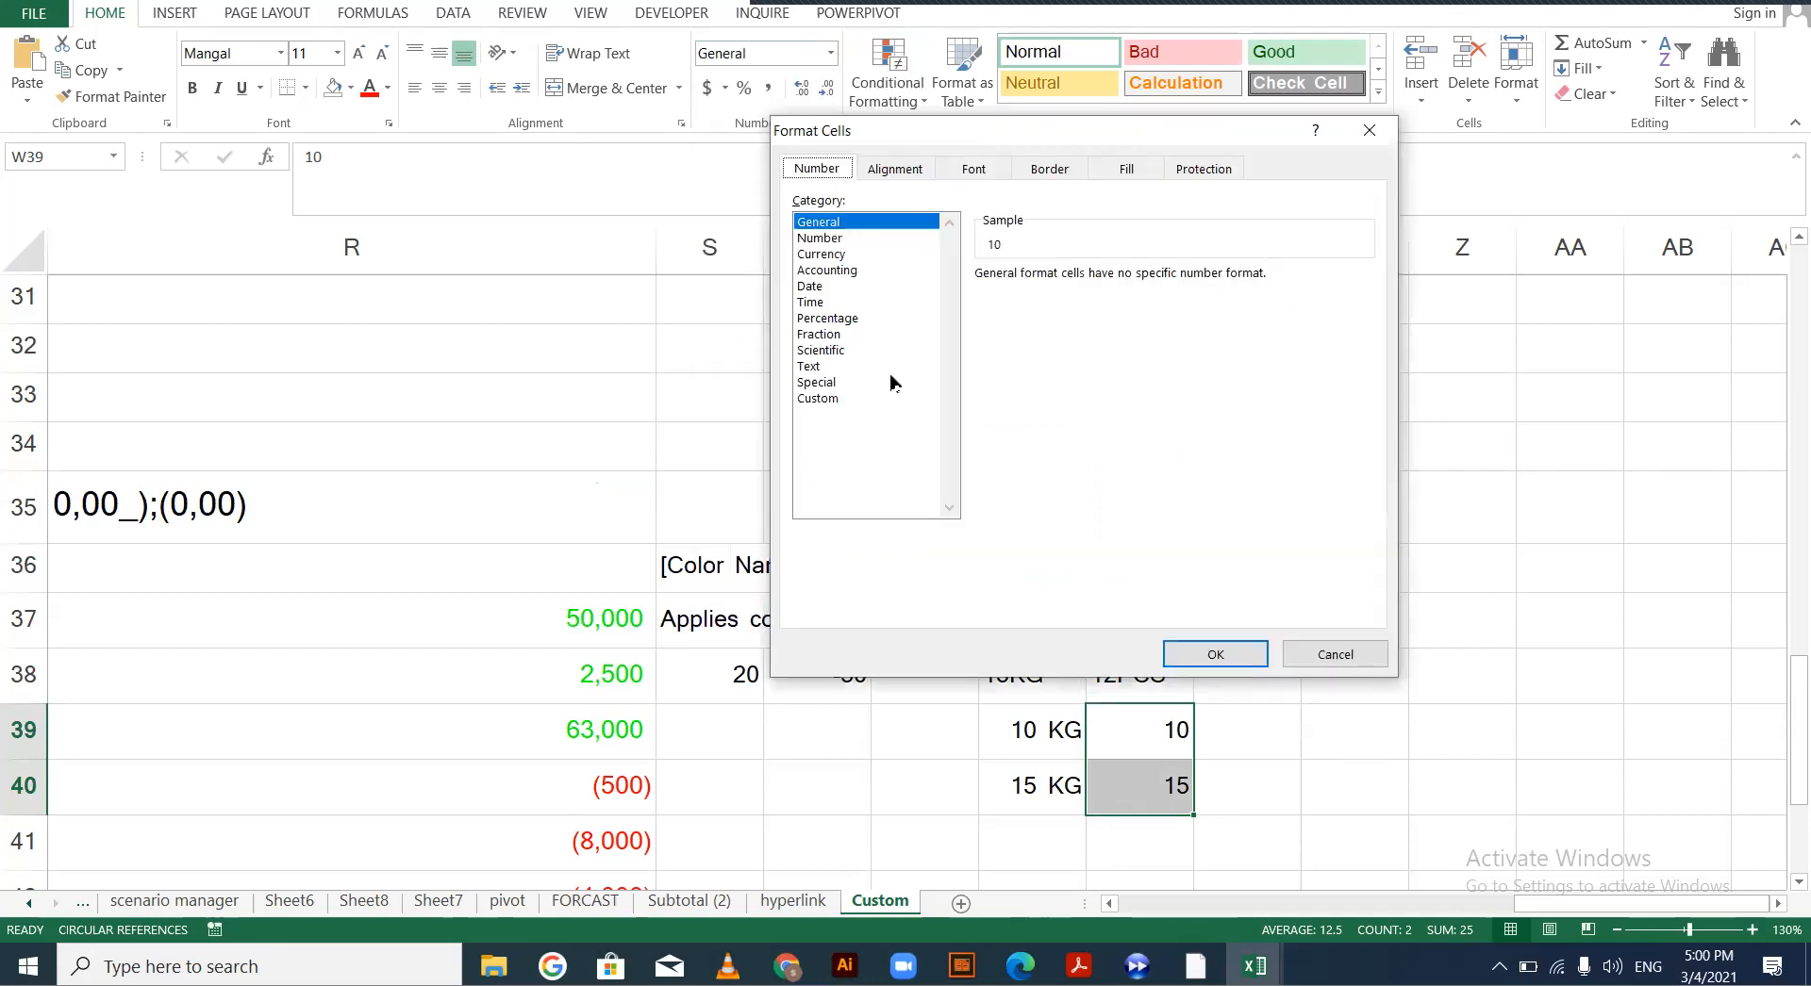
left_click(866, 398)
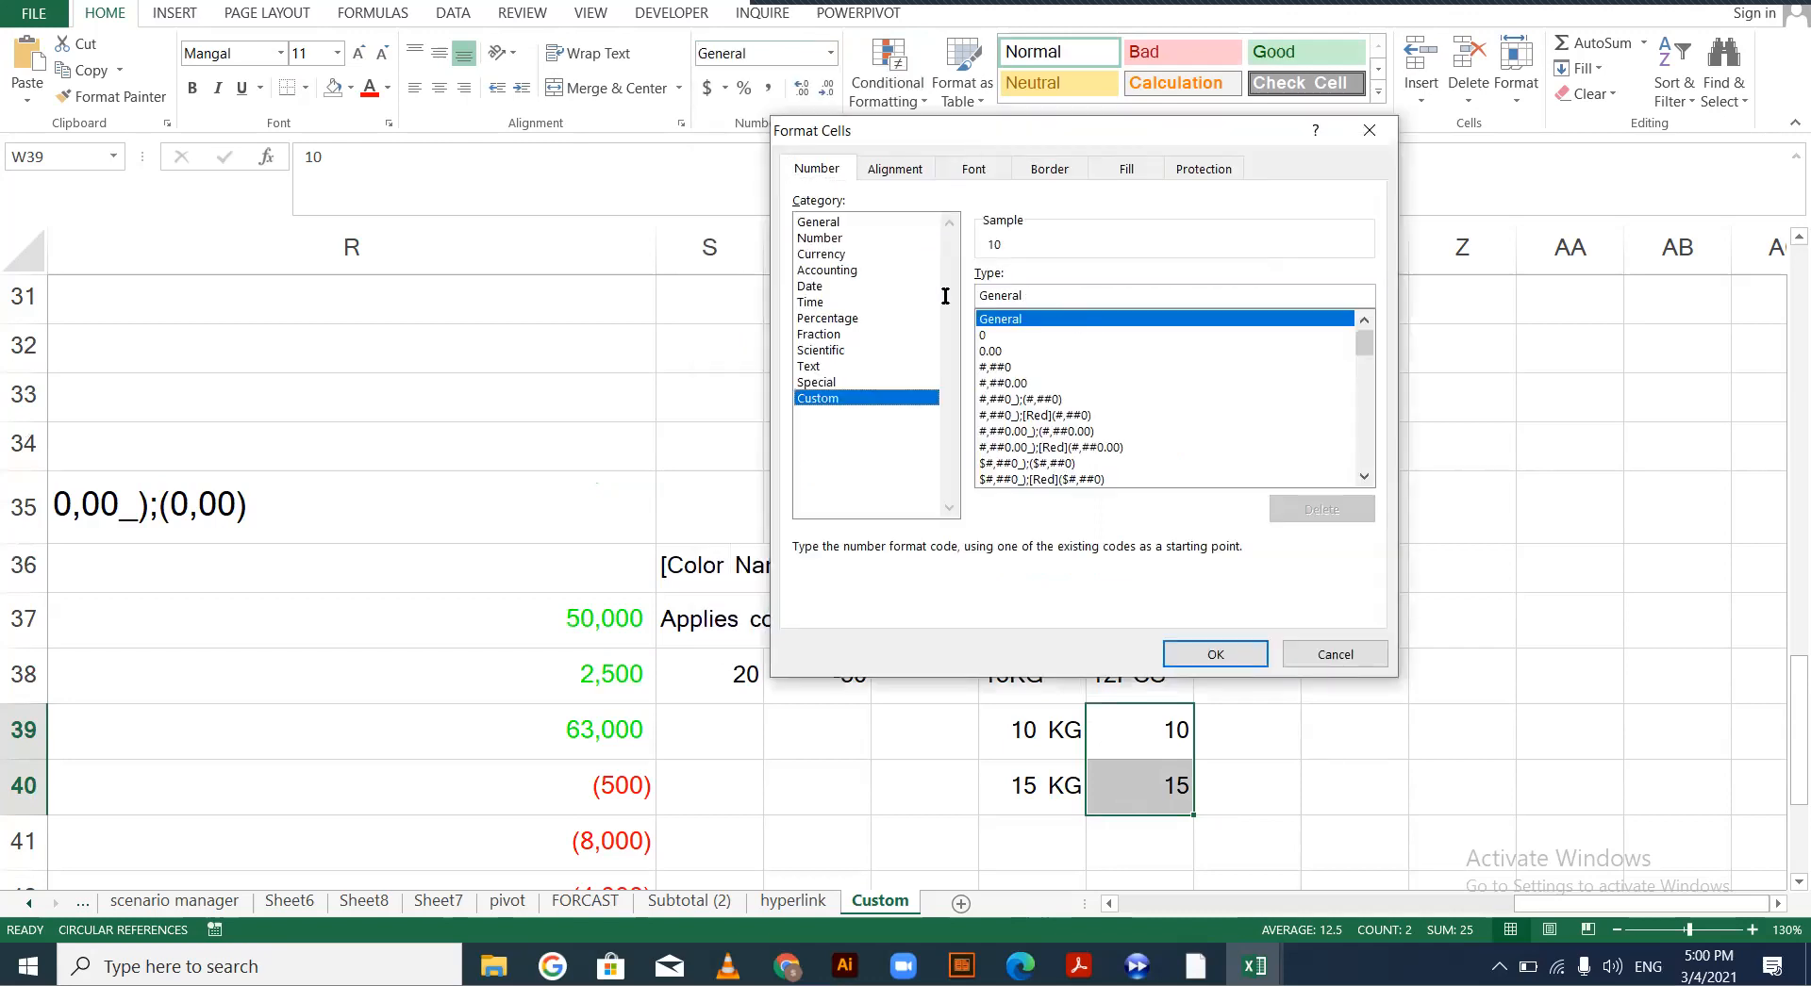
key("Tab")
type("00")
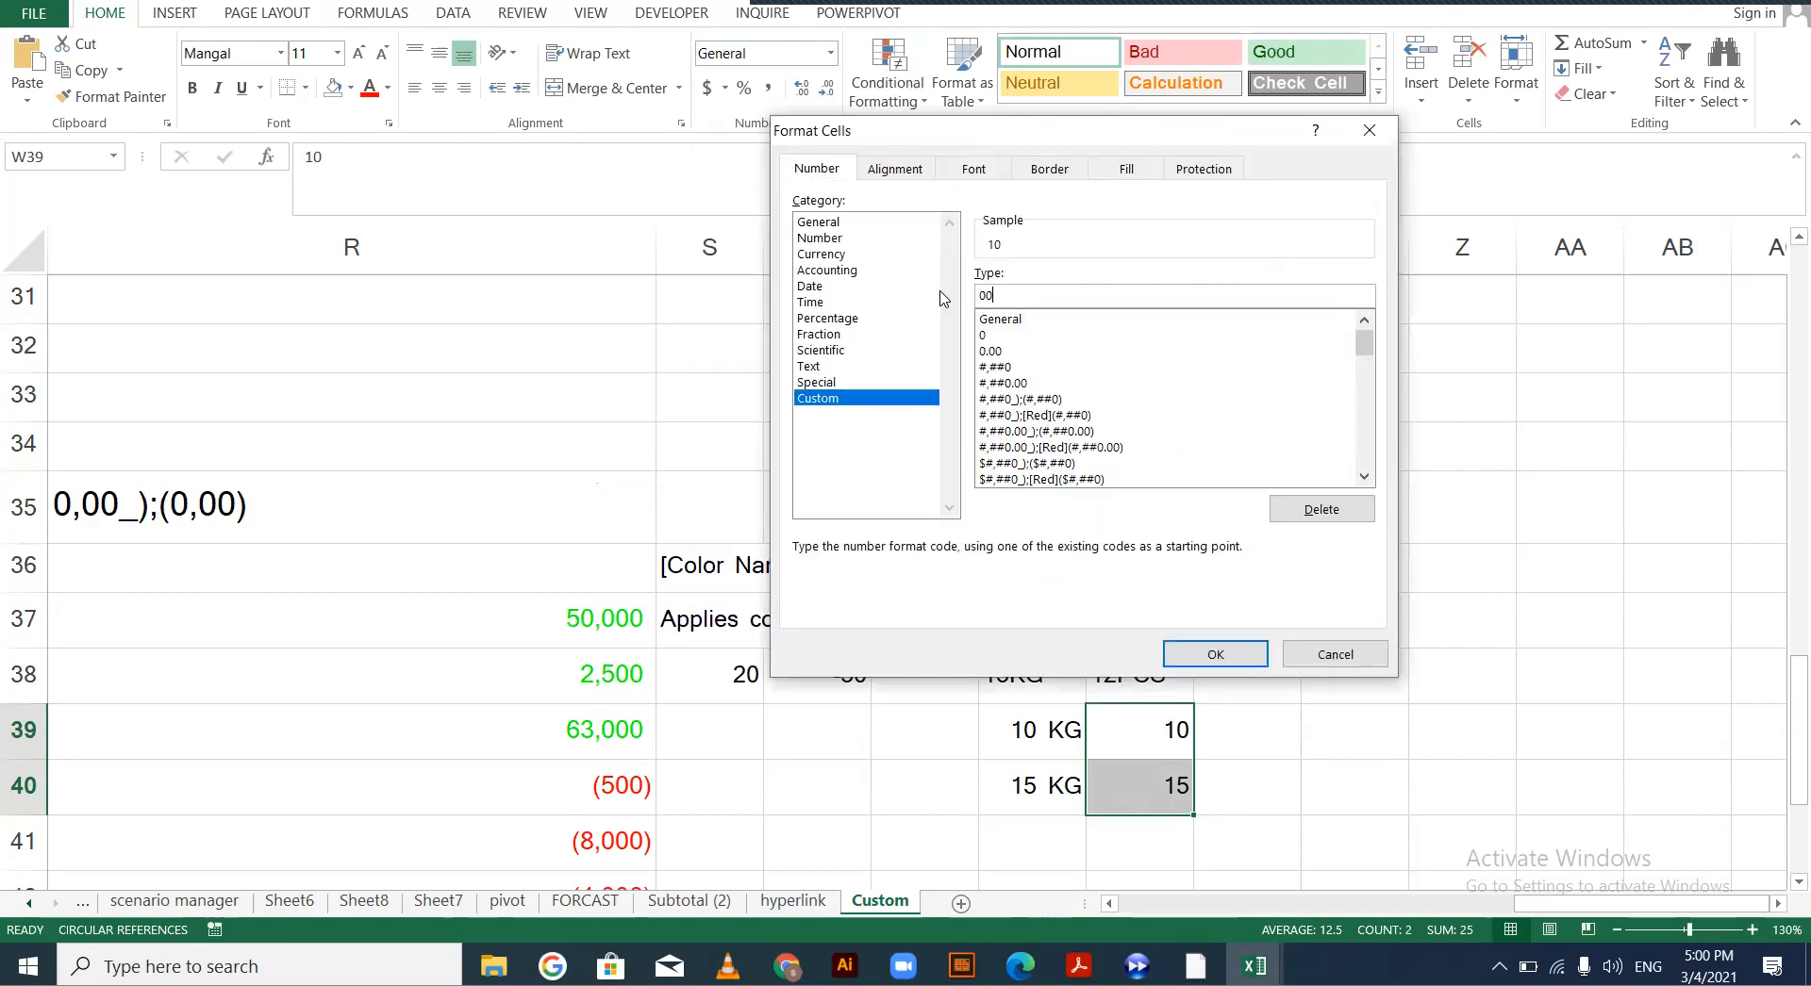
type(" \"PCS\"")
key("Return")
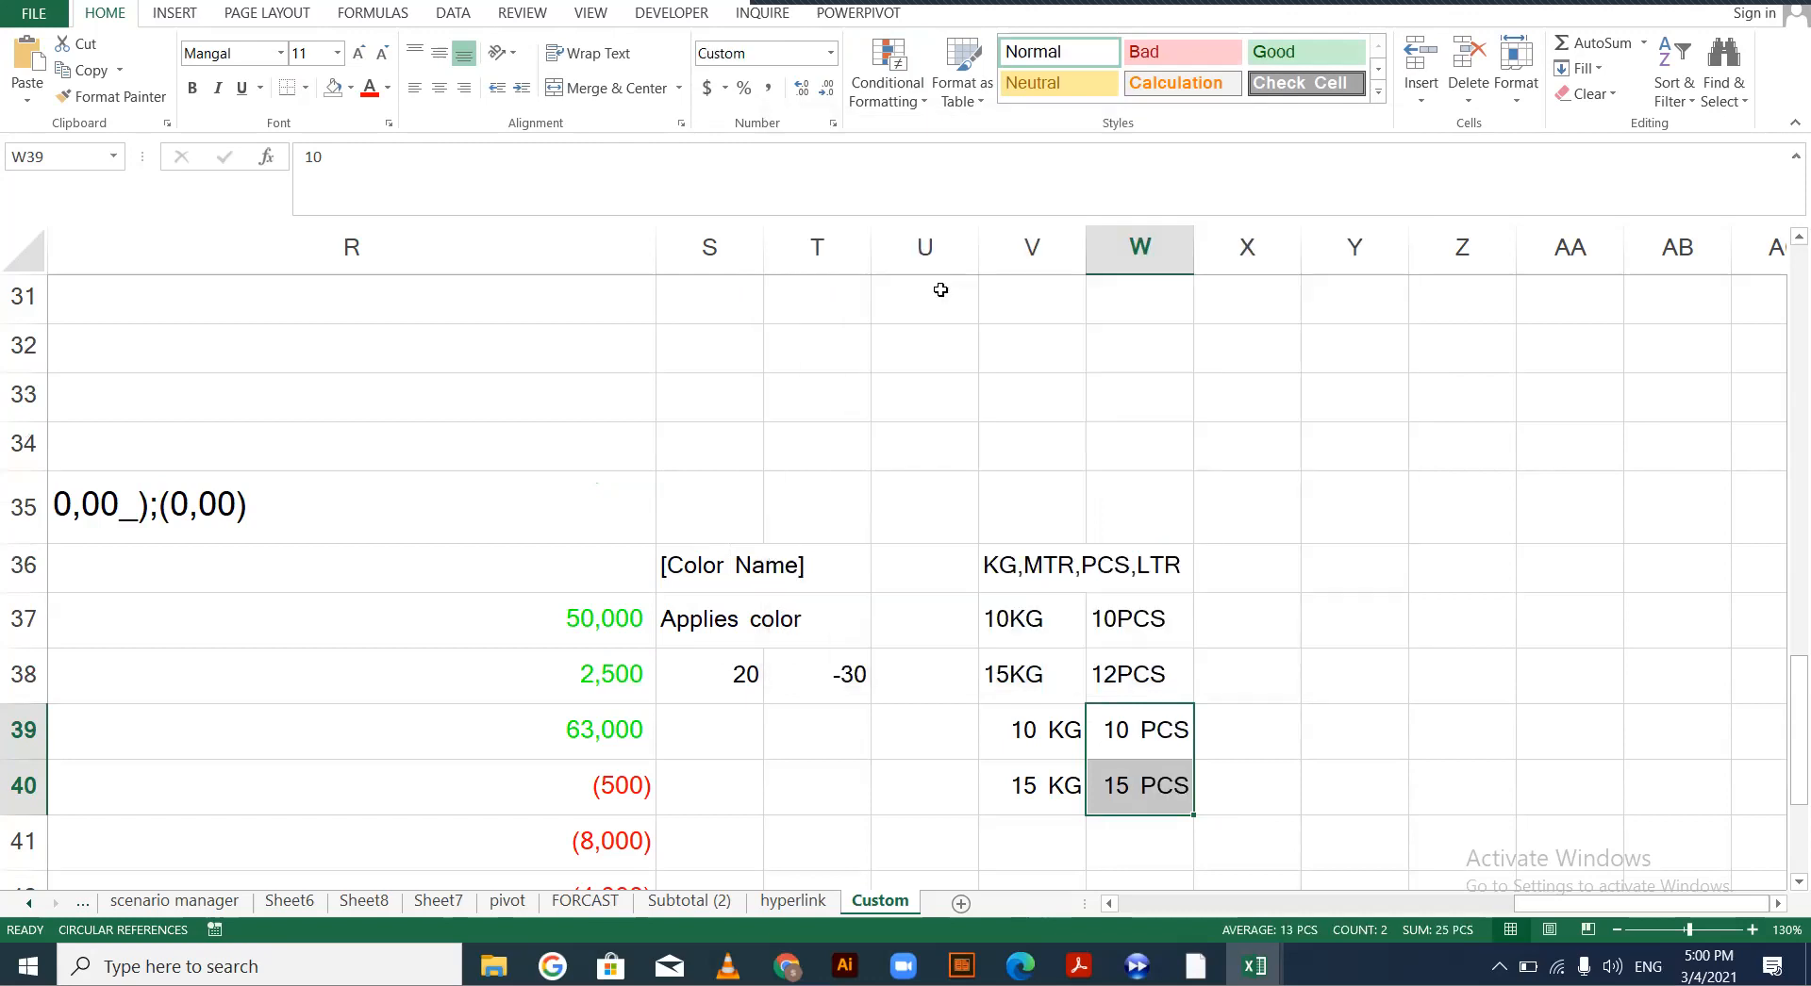
Clear cell W40 and re-enter 15 in it to test the PCS format
key("Down")
key("Delete")
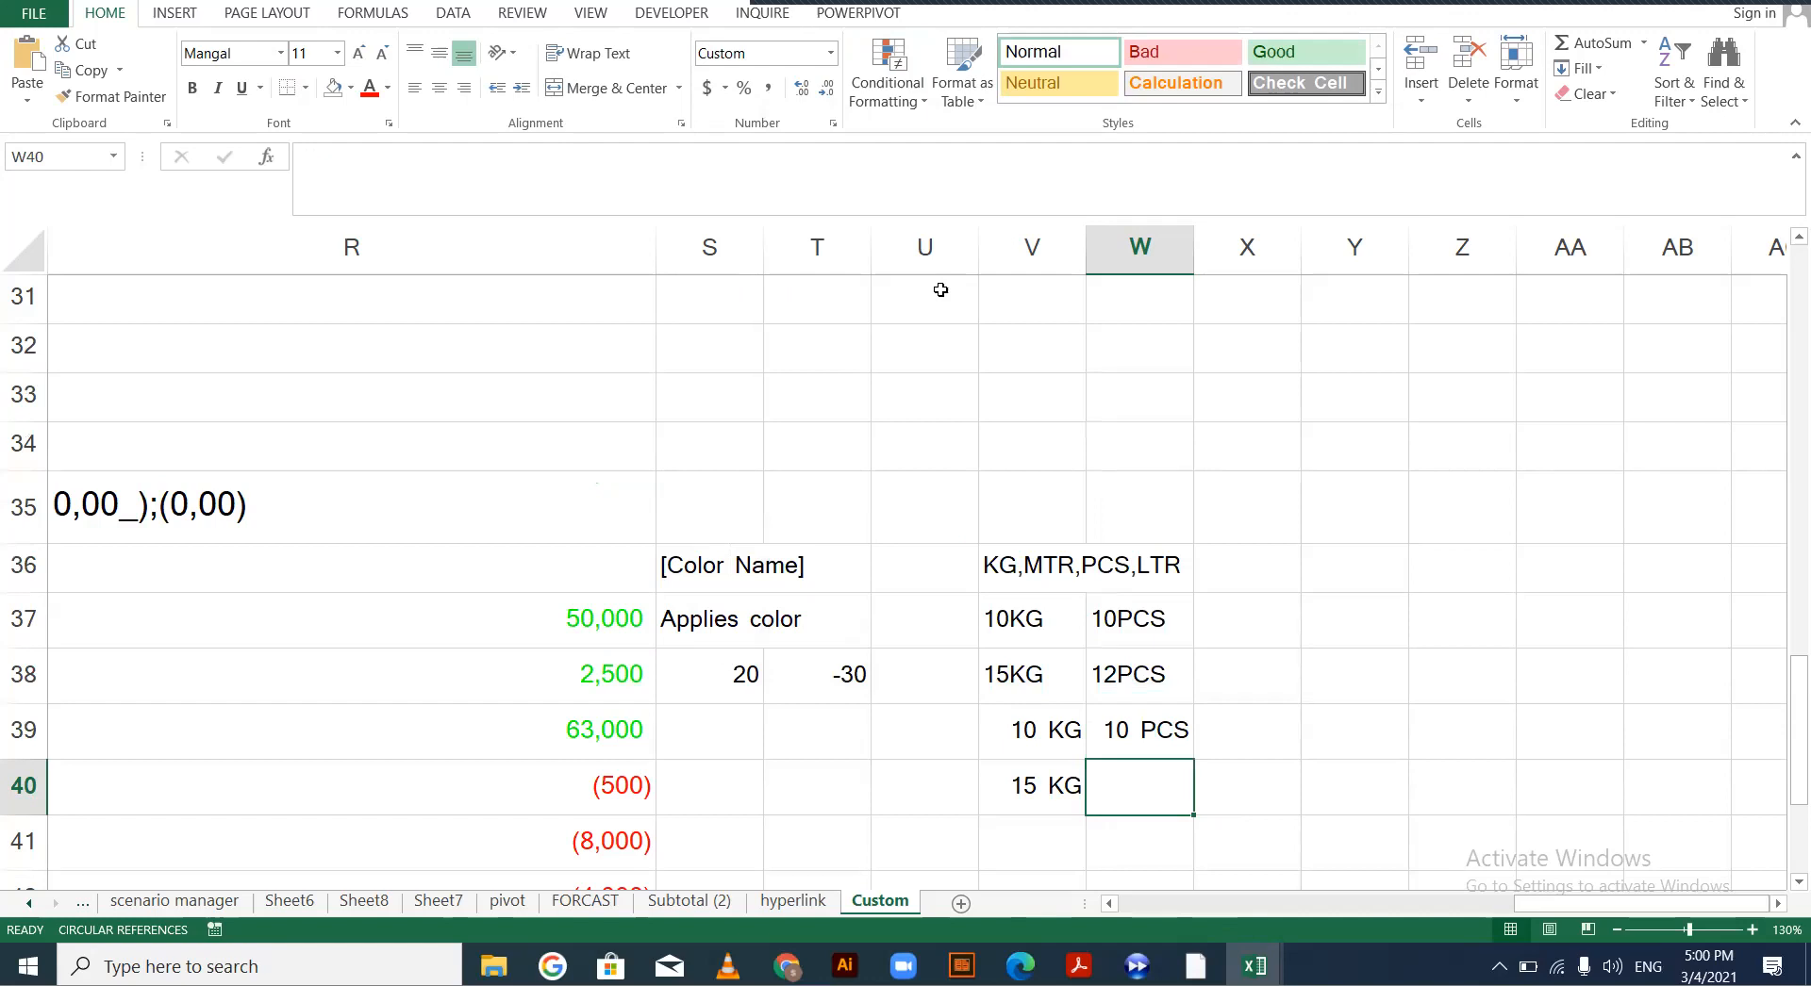
type("15")
key("Return")
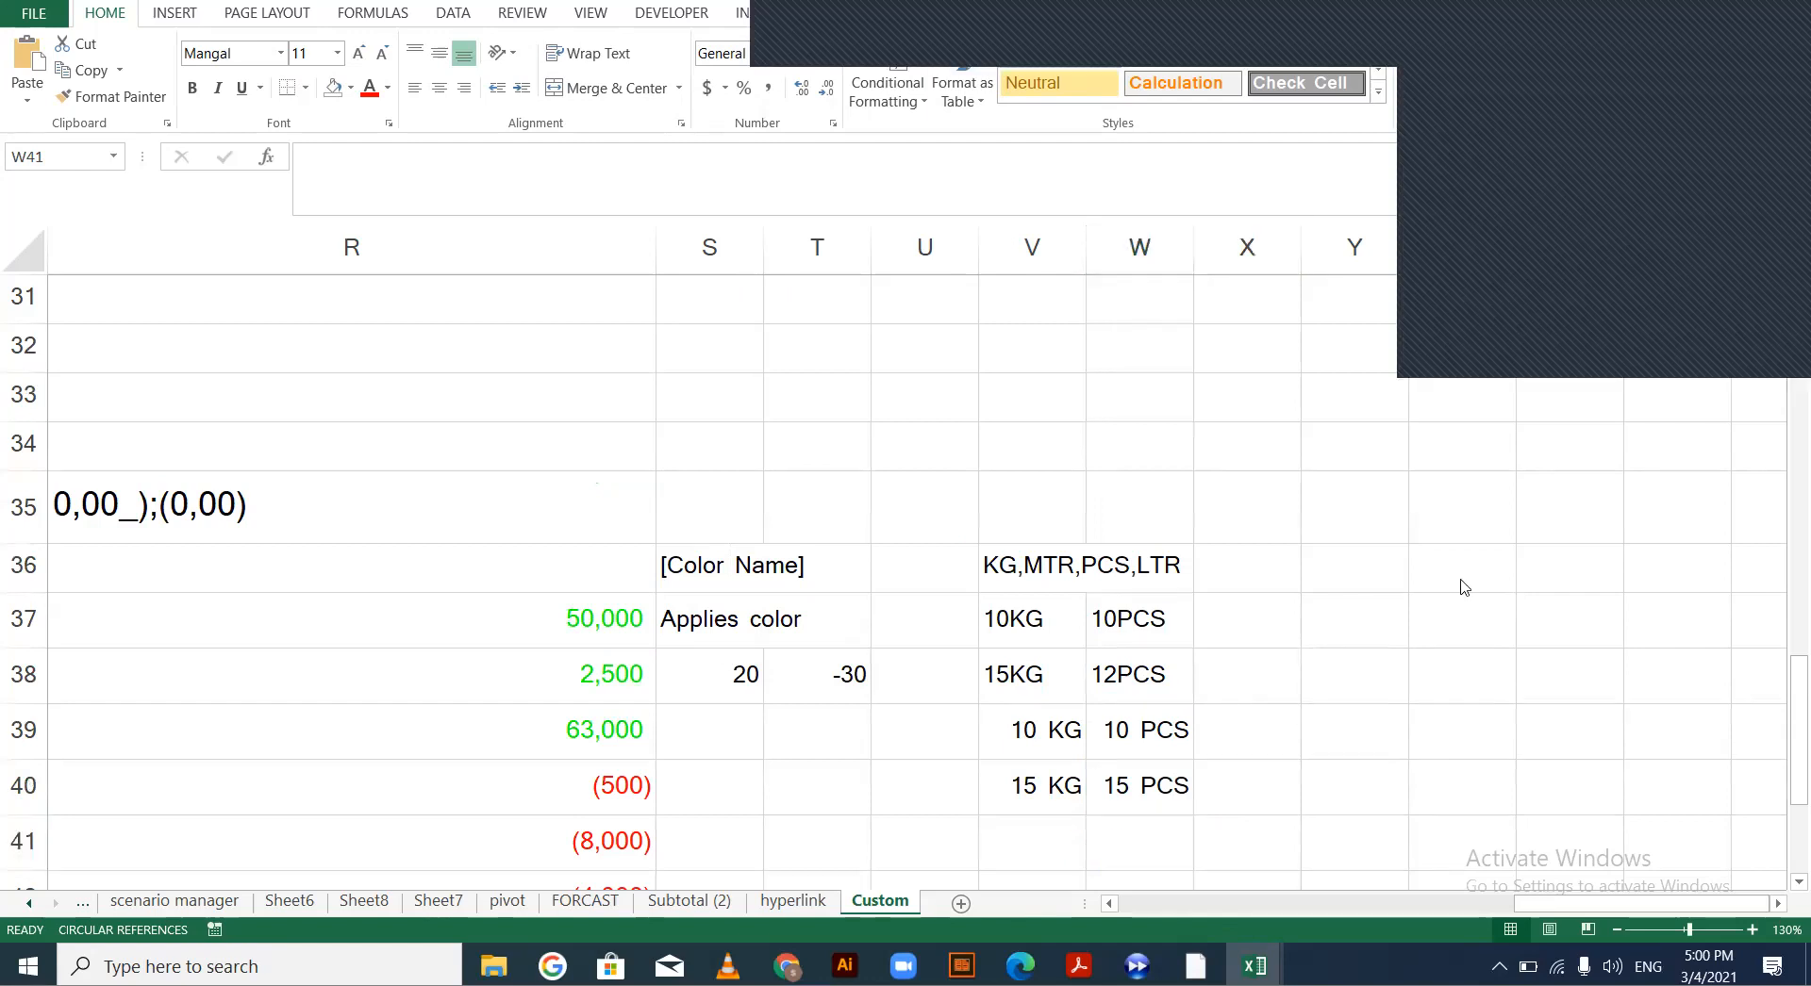
left_click(1177, 808)
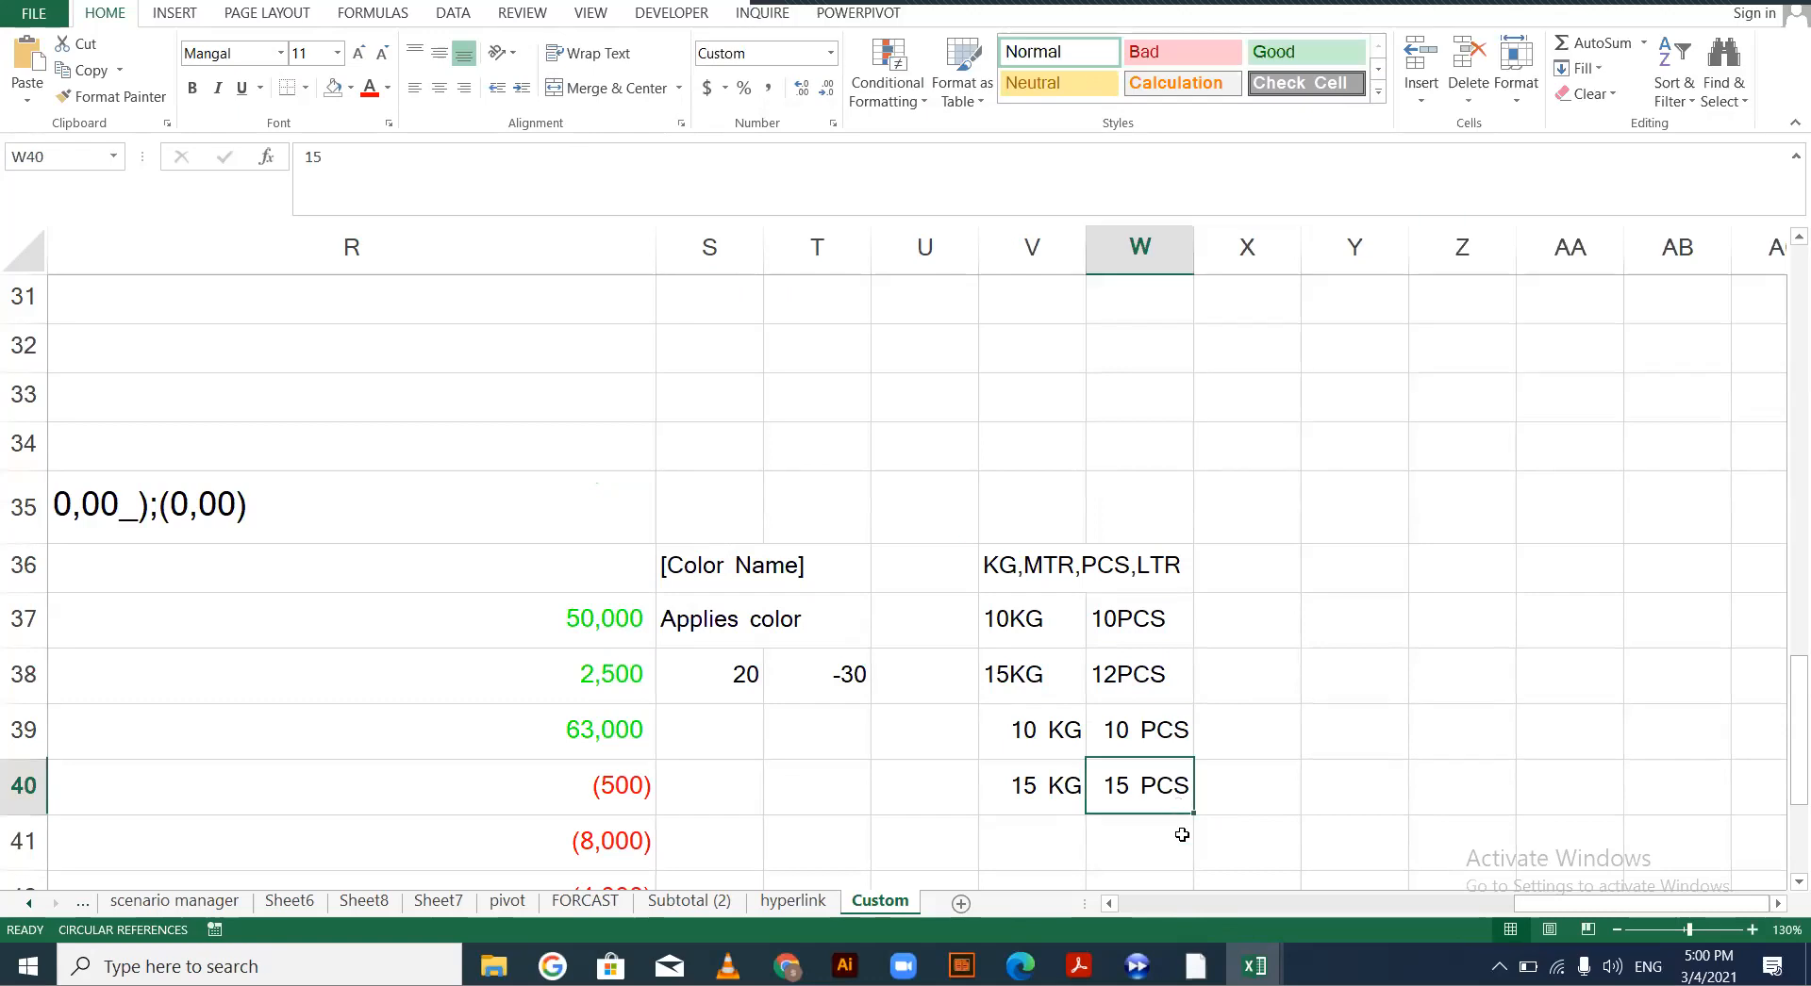
Enter 15 in W41 and fill W40 down over it to carry the PCS format along
left_click(1168, 834)
type("15")
key("Return")
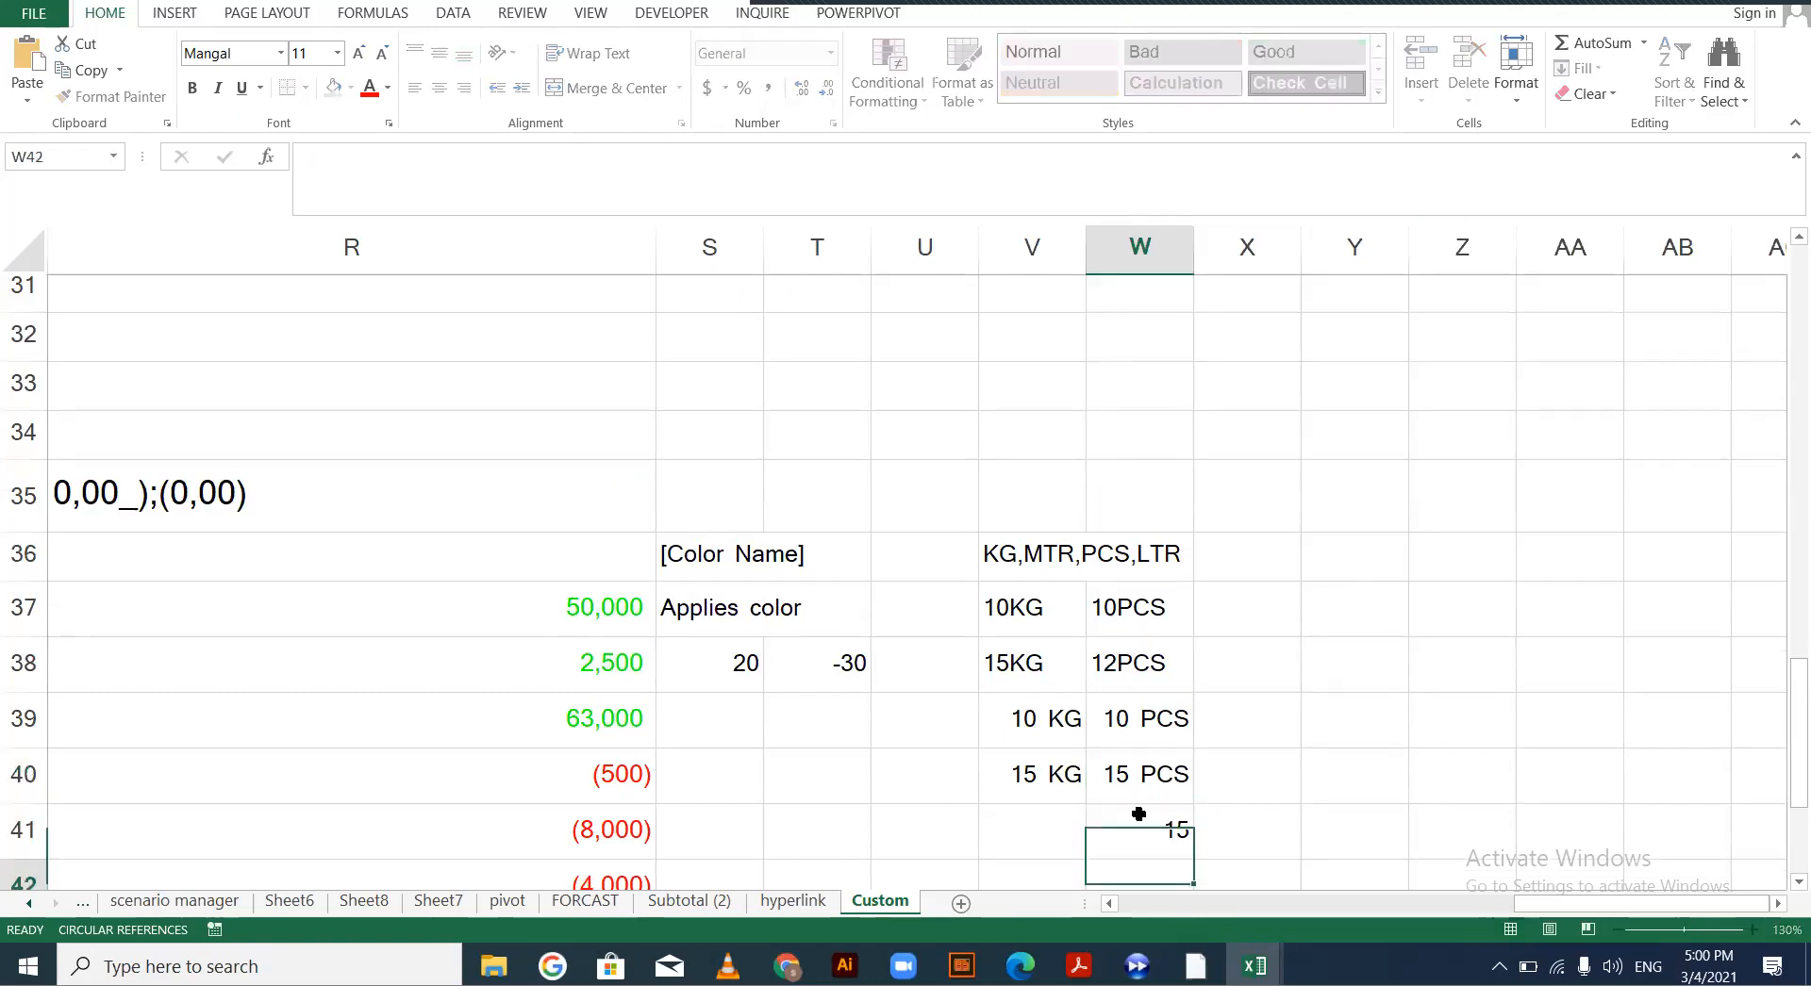
key("Up")
key("Up")
left_click_drag(1194, 768, 1194, 808)
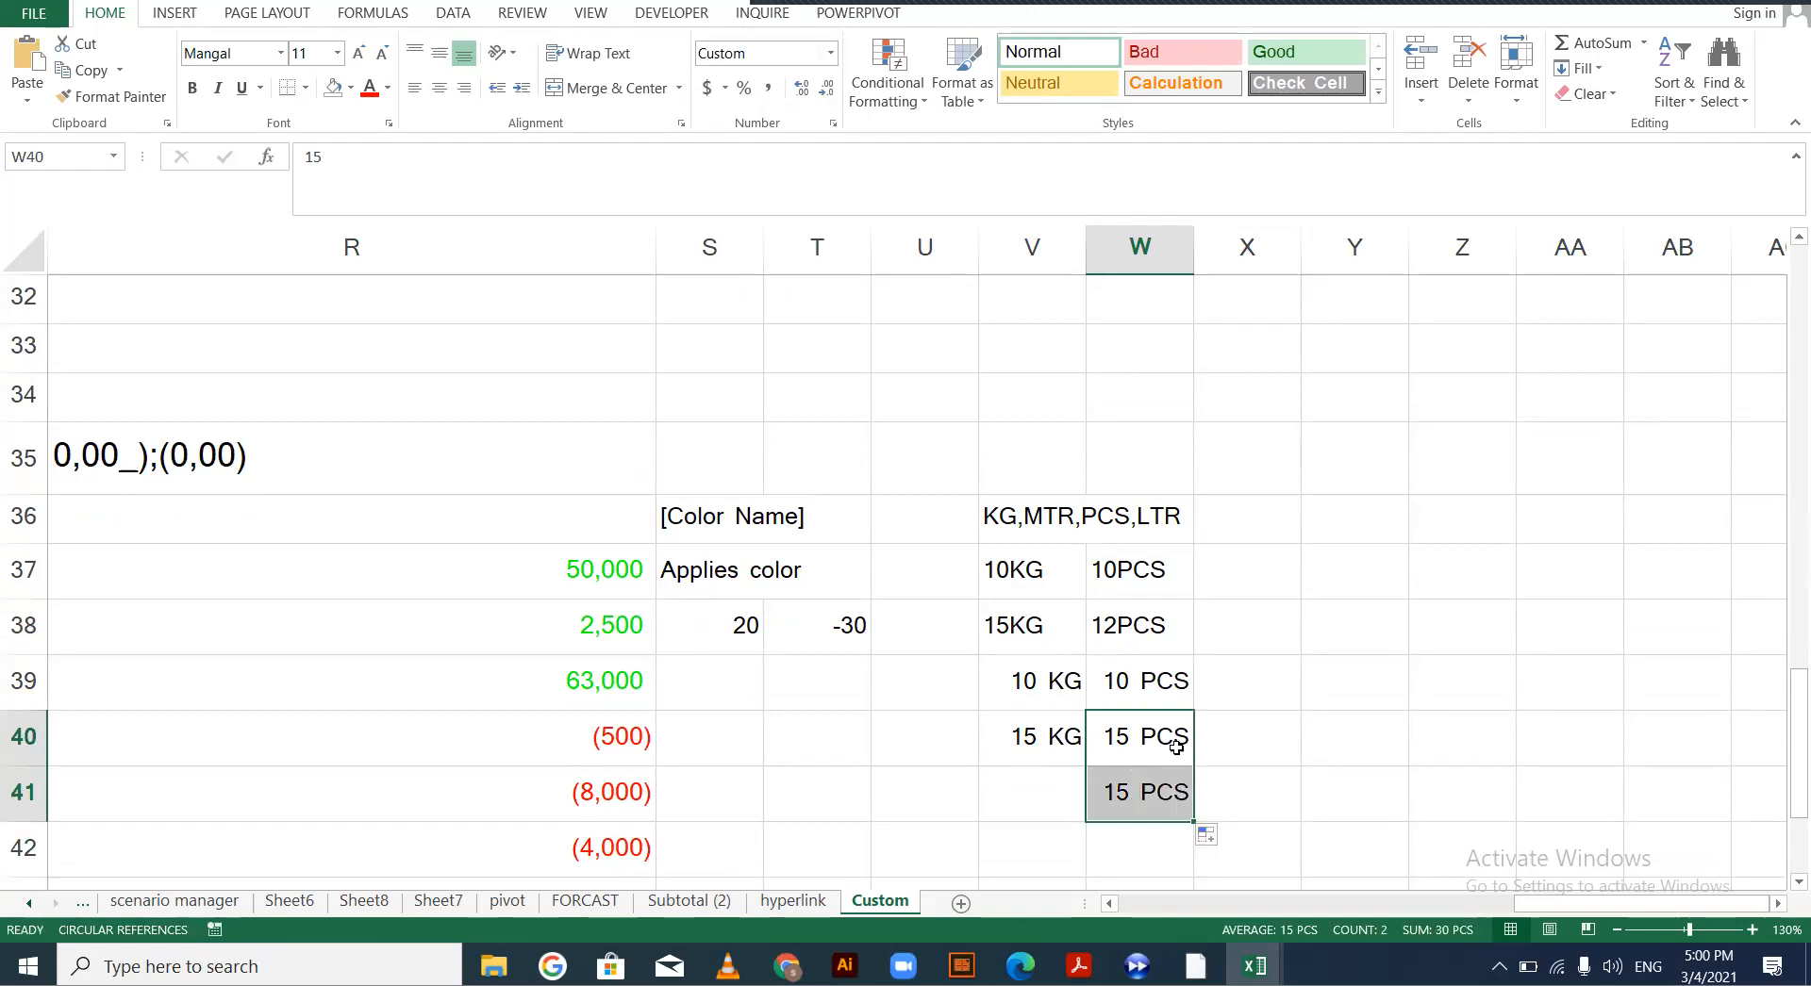
Re-enter 15 in W41 and fill that cell down through W46
double_click(1151, 794)
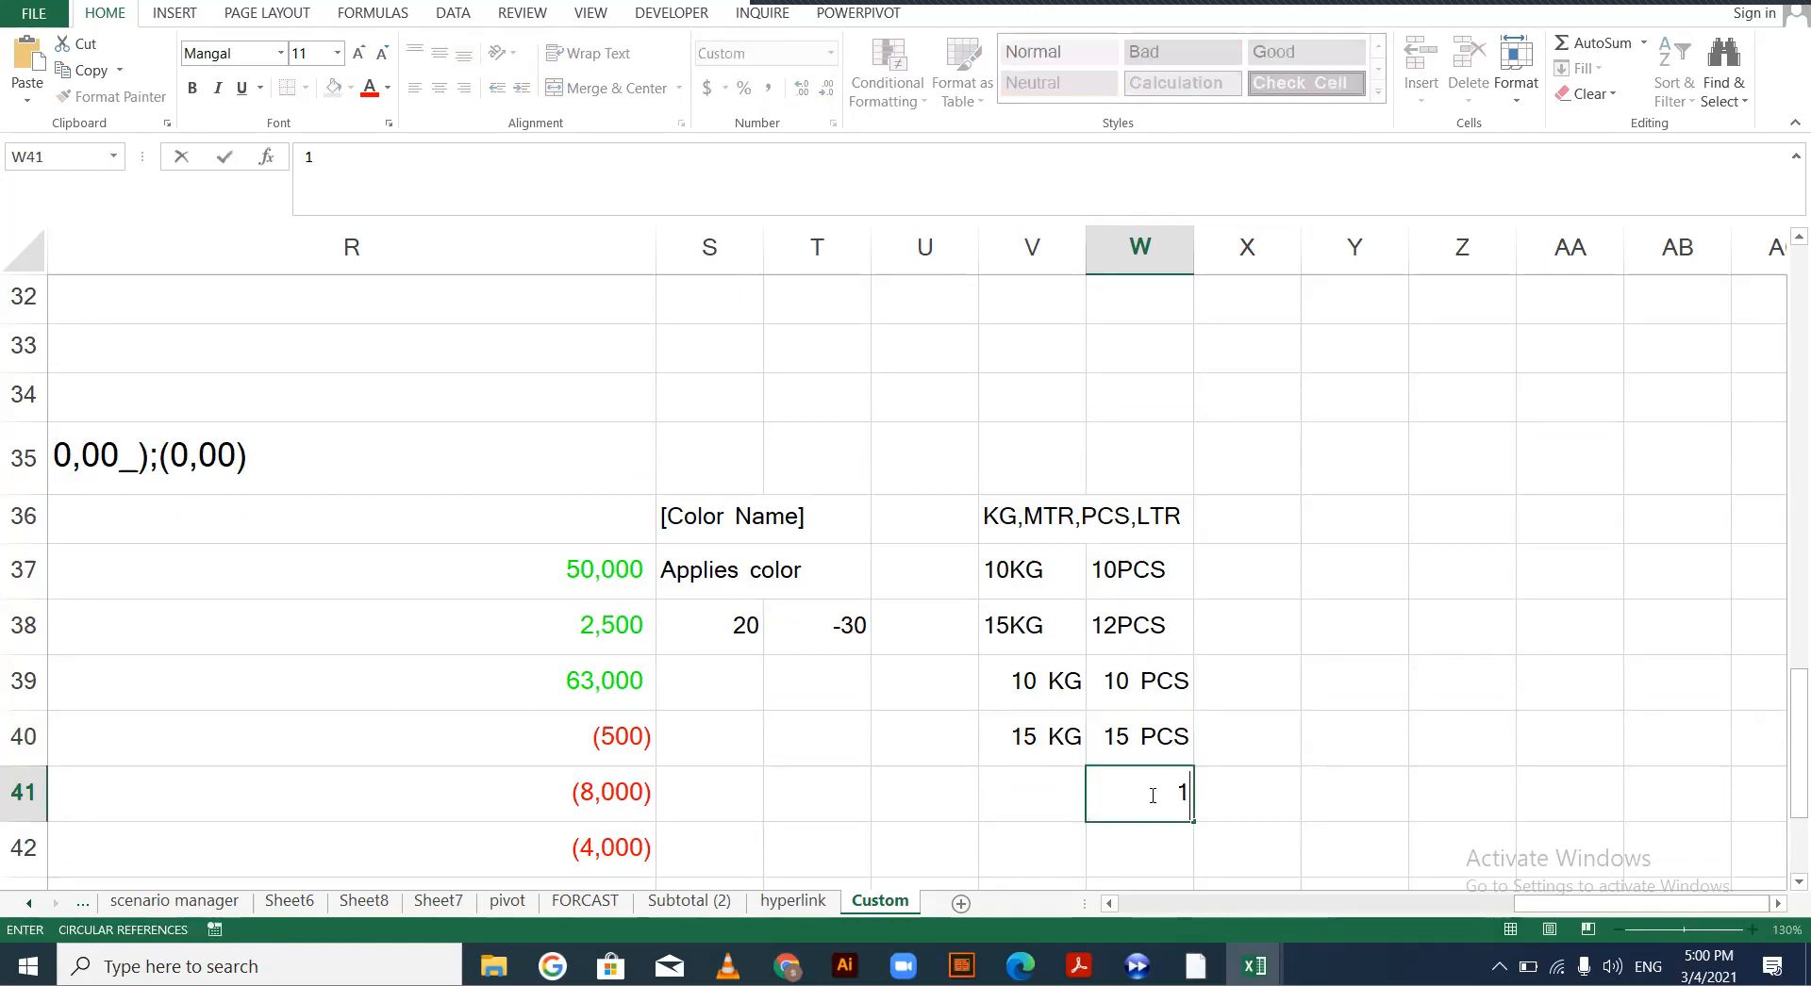
key("Return")
key("Up")
key("Up")
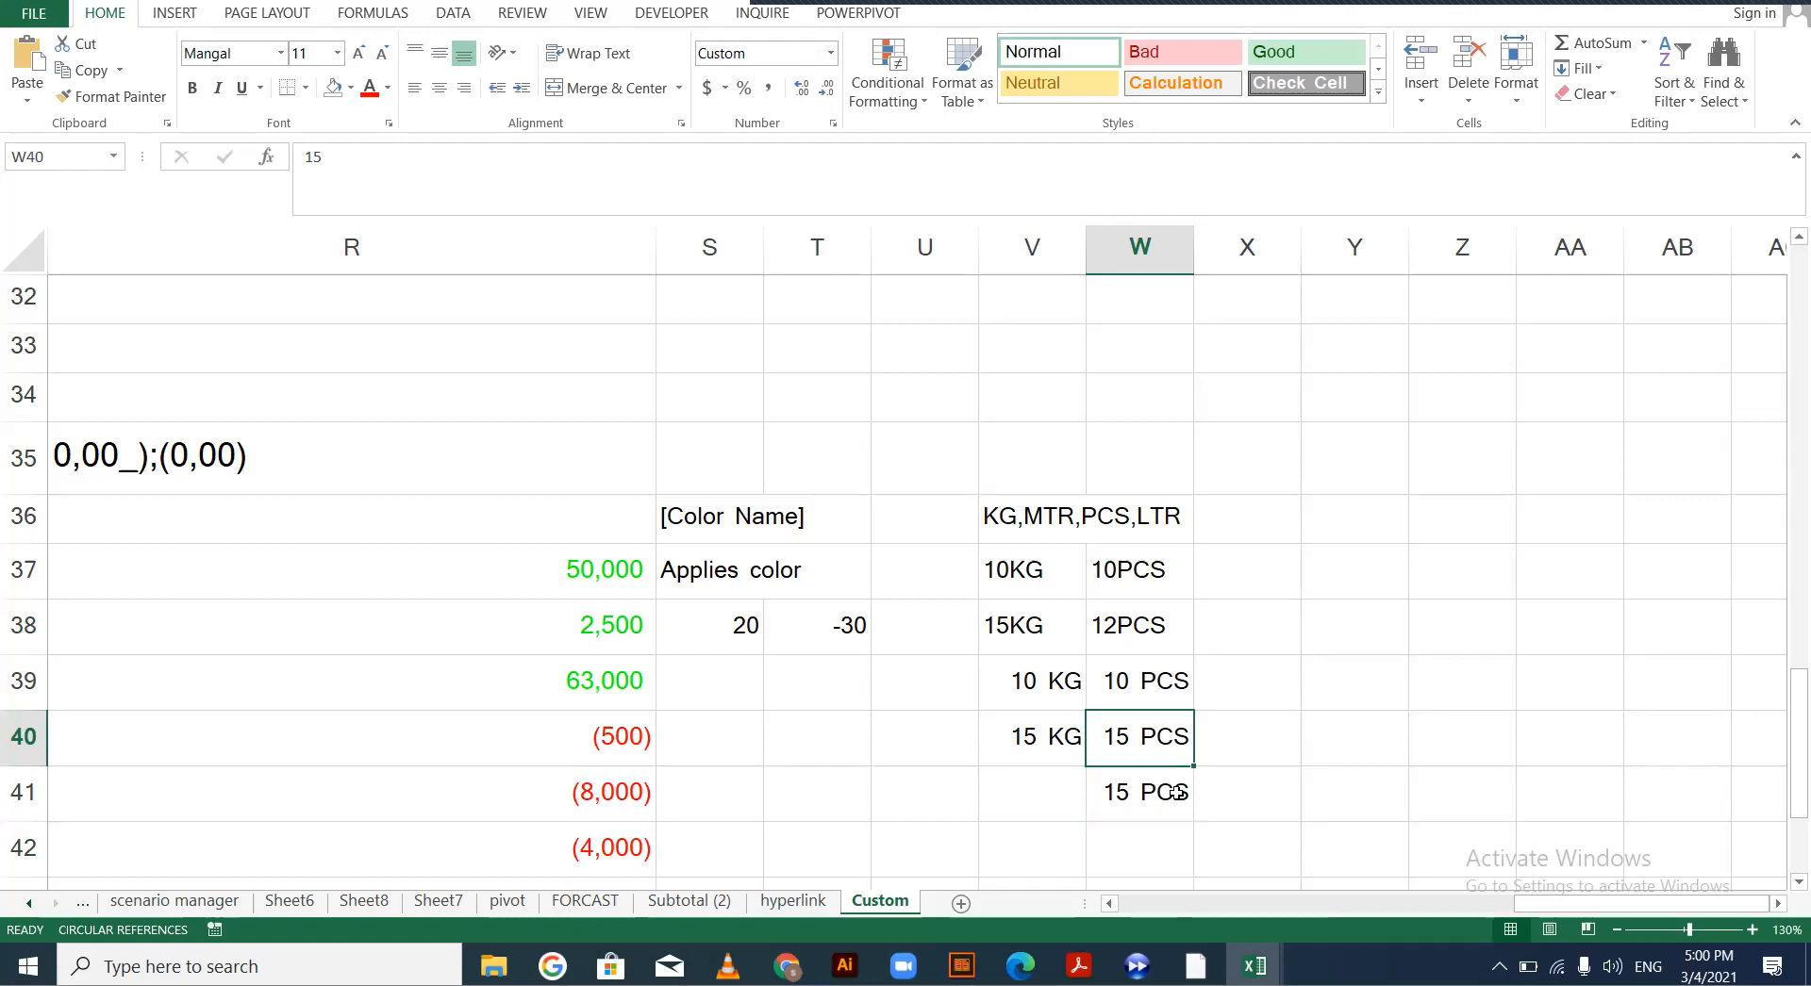
left_click(1188, 809)
left_click_drag(1193, 821, 1216, 613)
left_click(1143, 594)
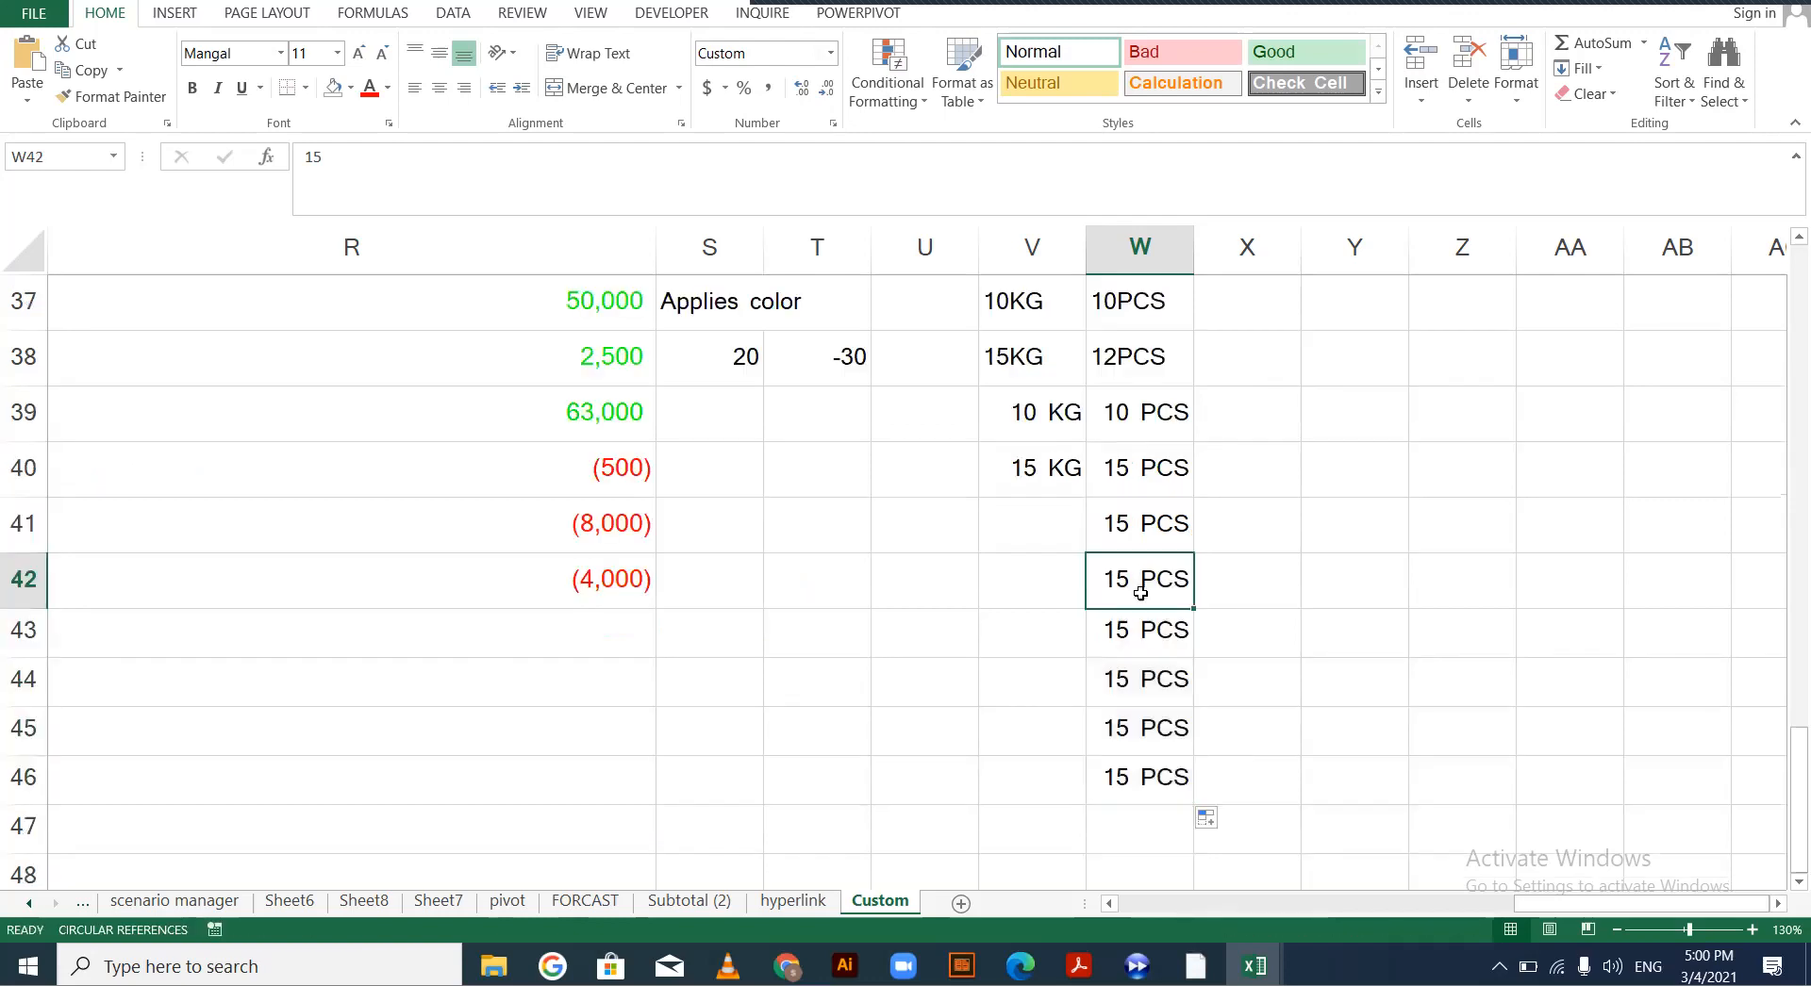
Append 564 to the number in W42 so the cell holds 15564
double_click(1143, 594)
type("564")
key("Return")
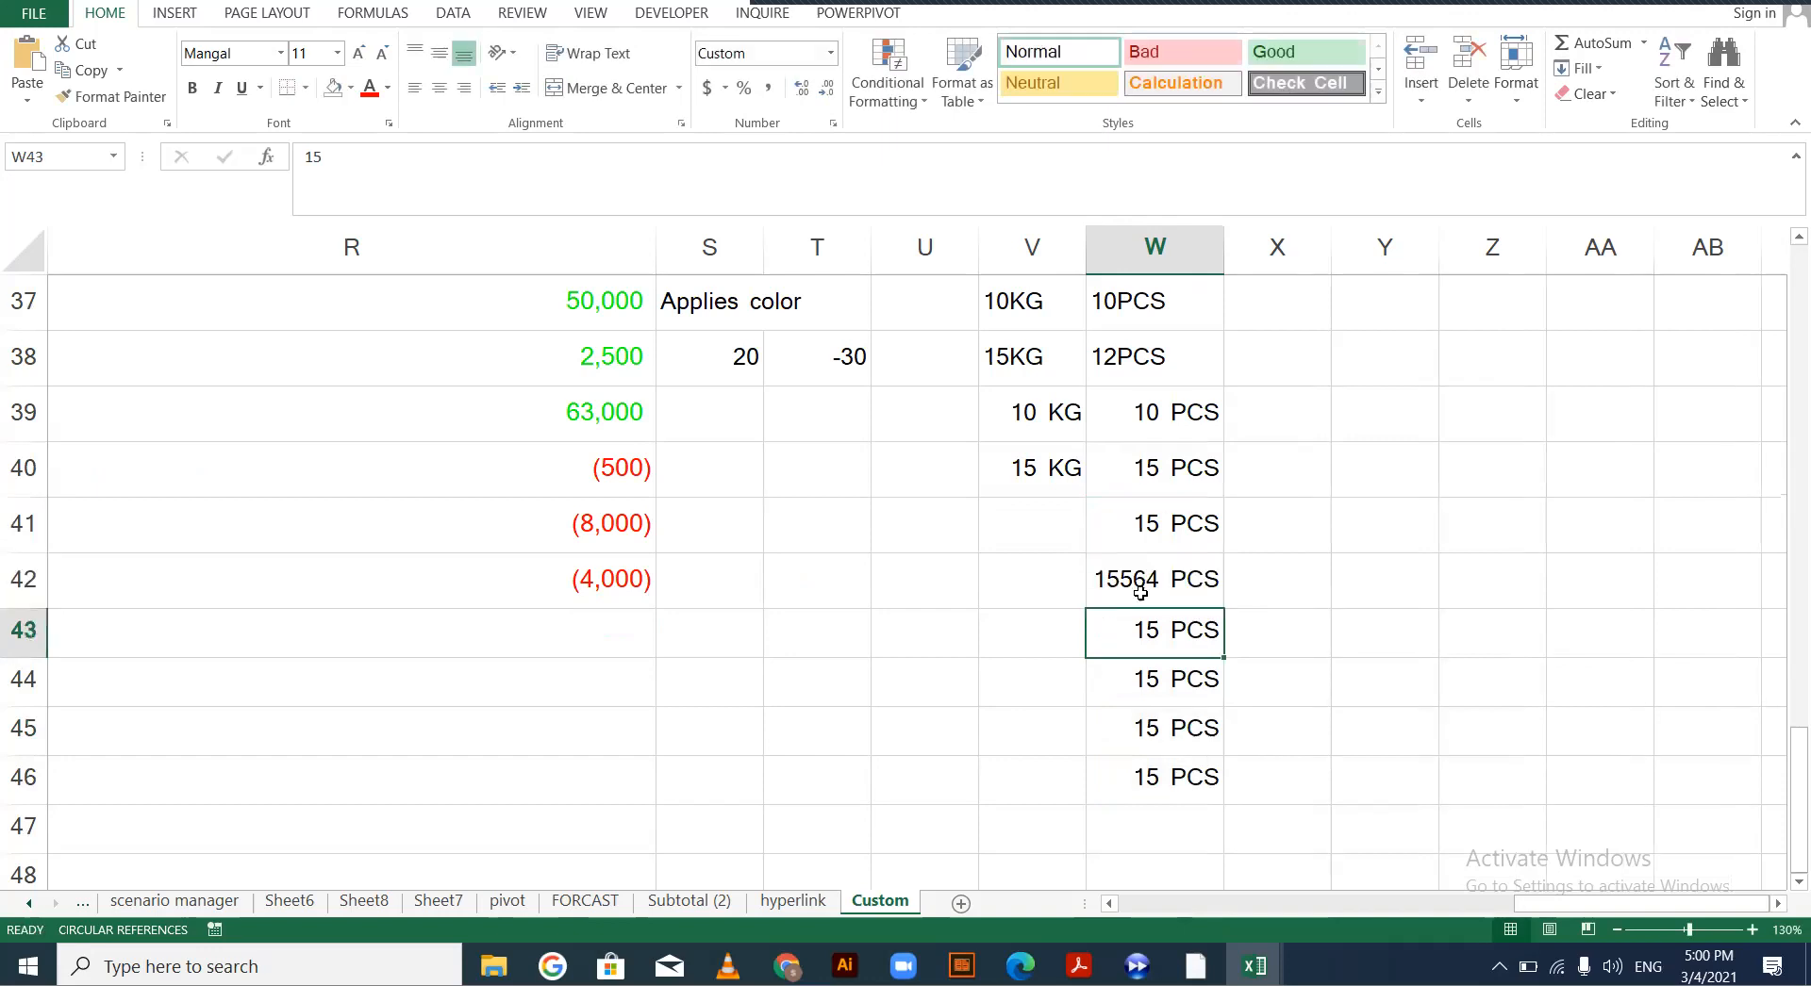
Clear the contents of cells W41:W45
left_click(1140, 592)
key("Up")
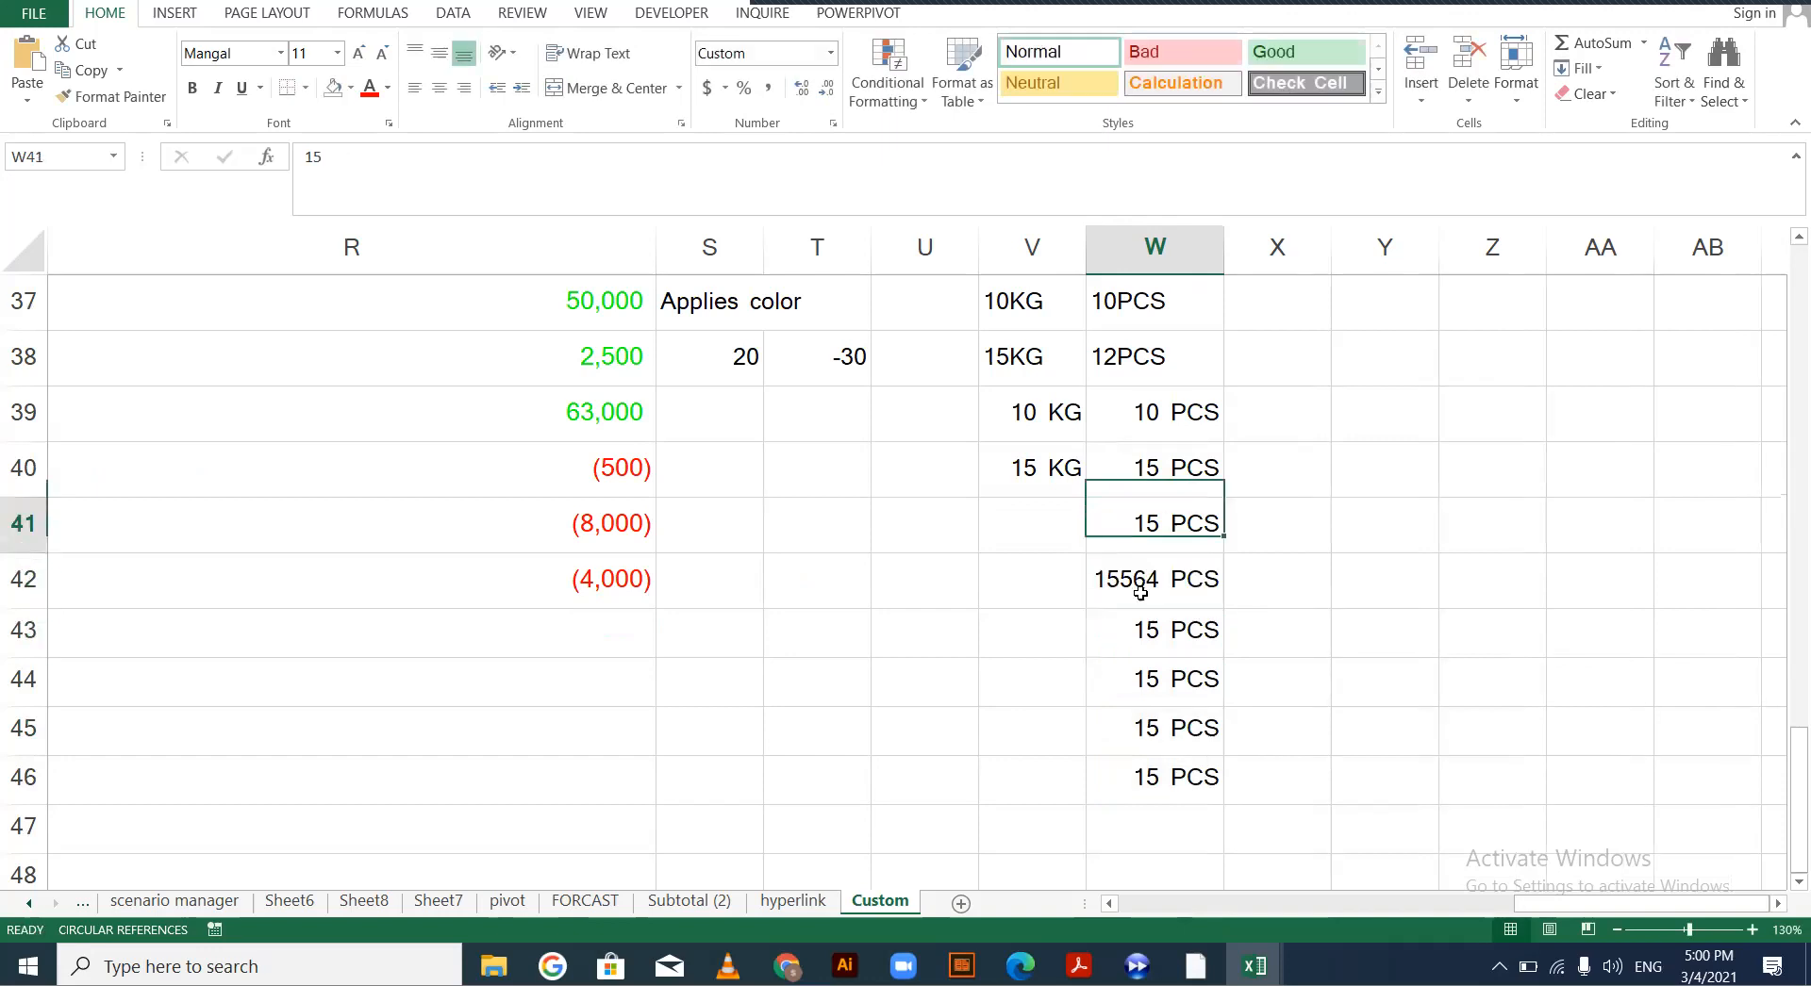
key("shift+Down")
key("shift+Down")
key("shift+Down")
key("shift+Down")
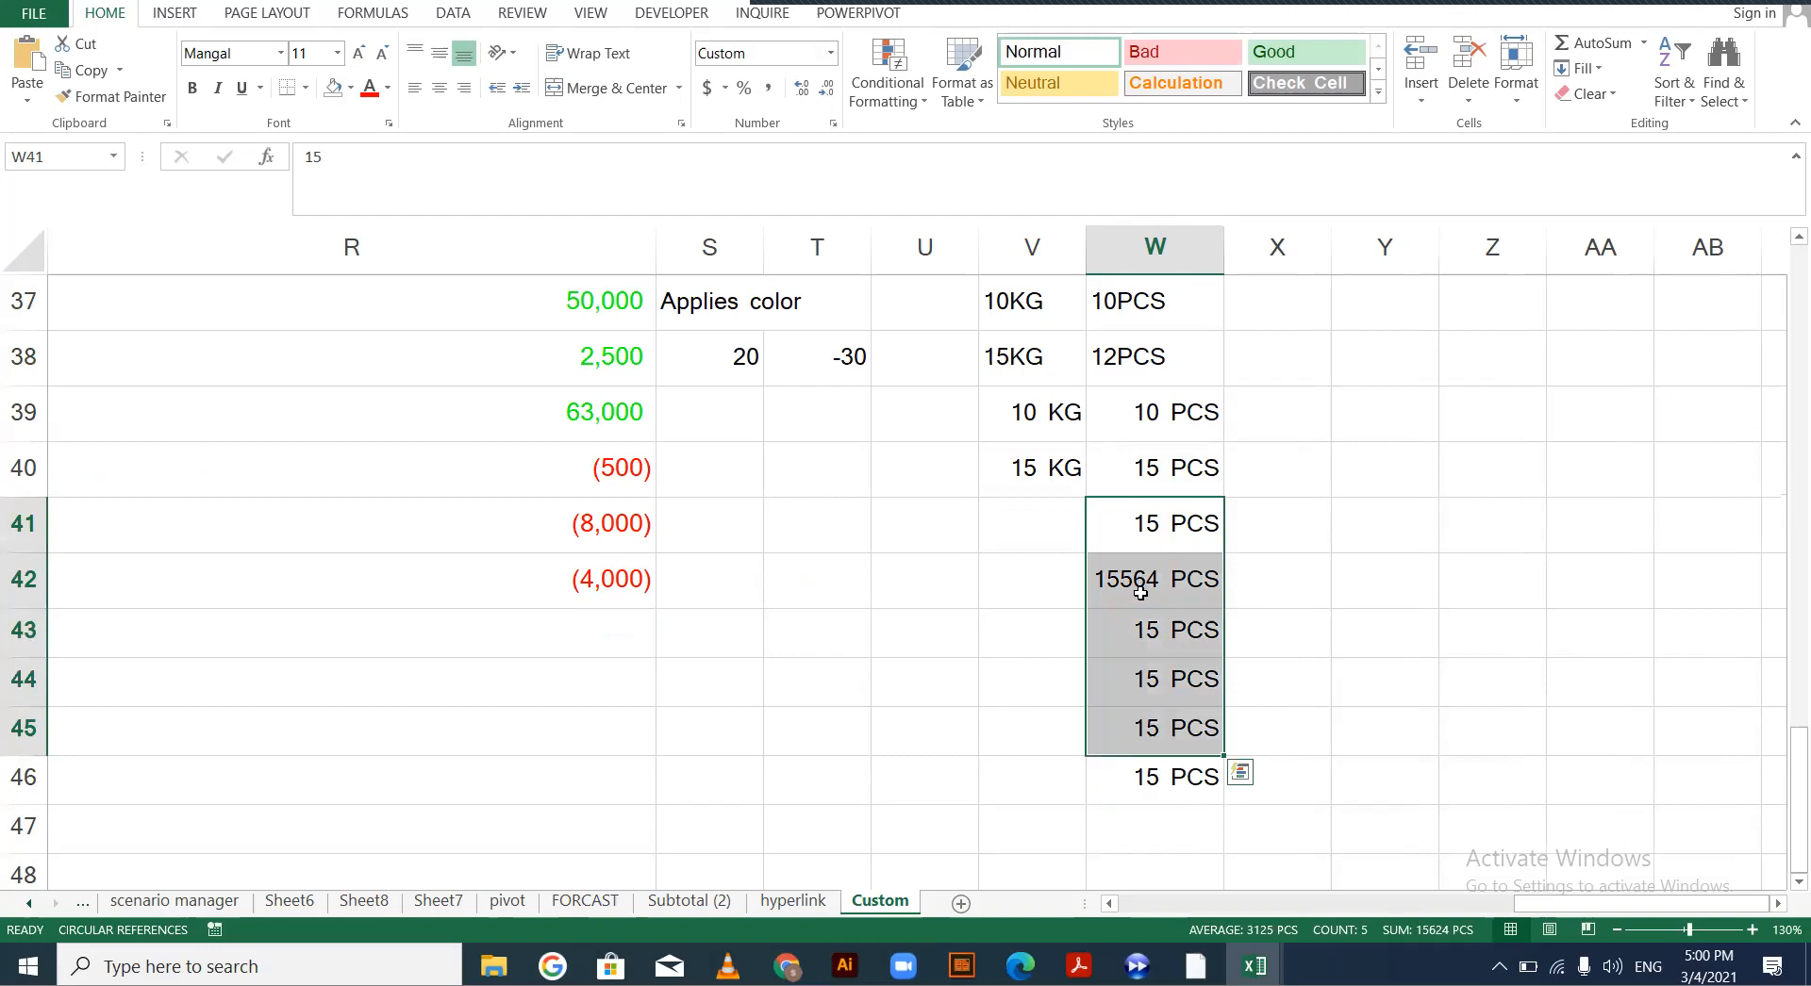
key("Delete")
Enter the unformatted number 15 in X40, beside the PCS value
key("Up")
key("Right")
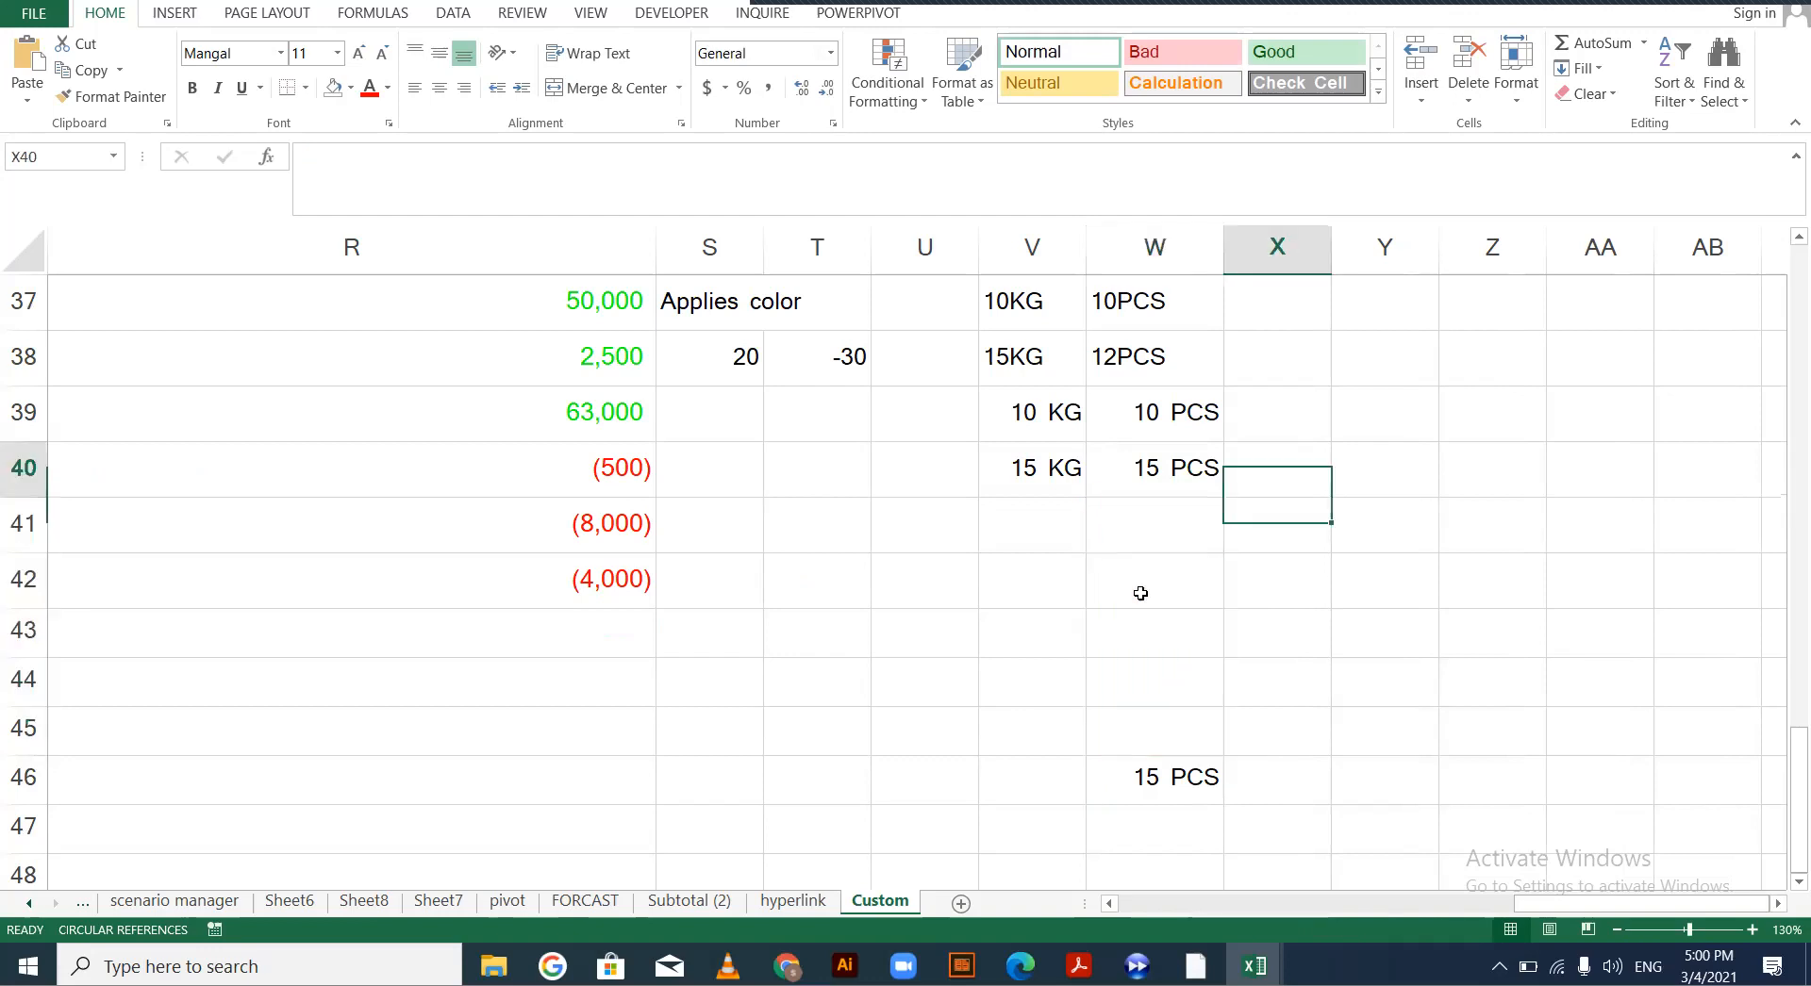
type("15")
key("Return")
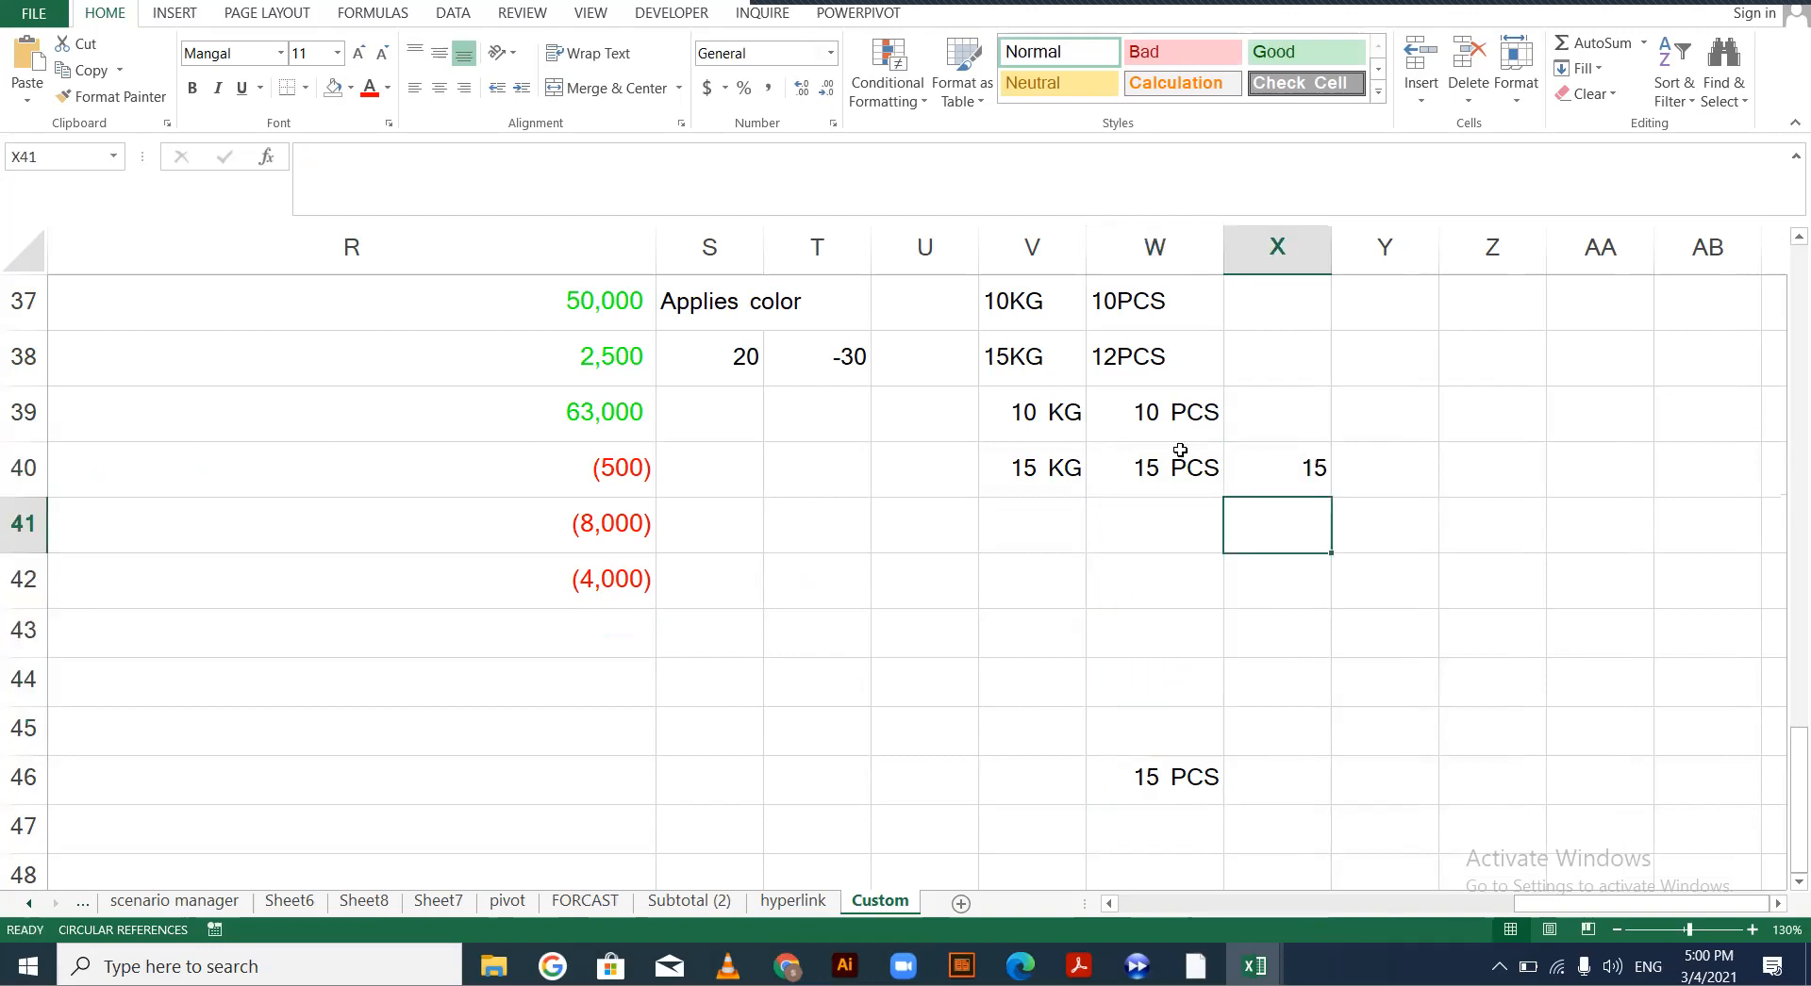
Copy the PCS number format from W40 to the plain number in X40 with Format Painter
left_click(1179, 466)
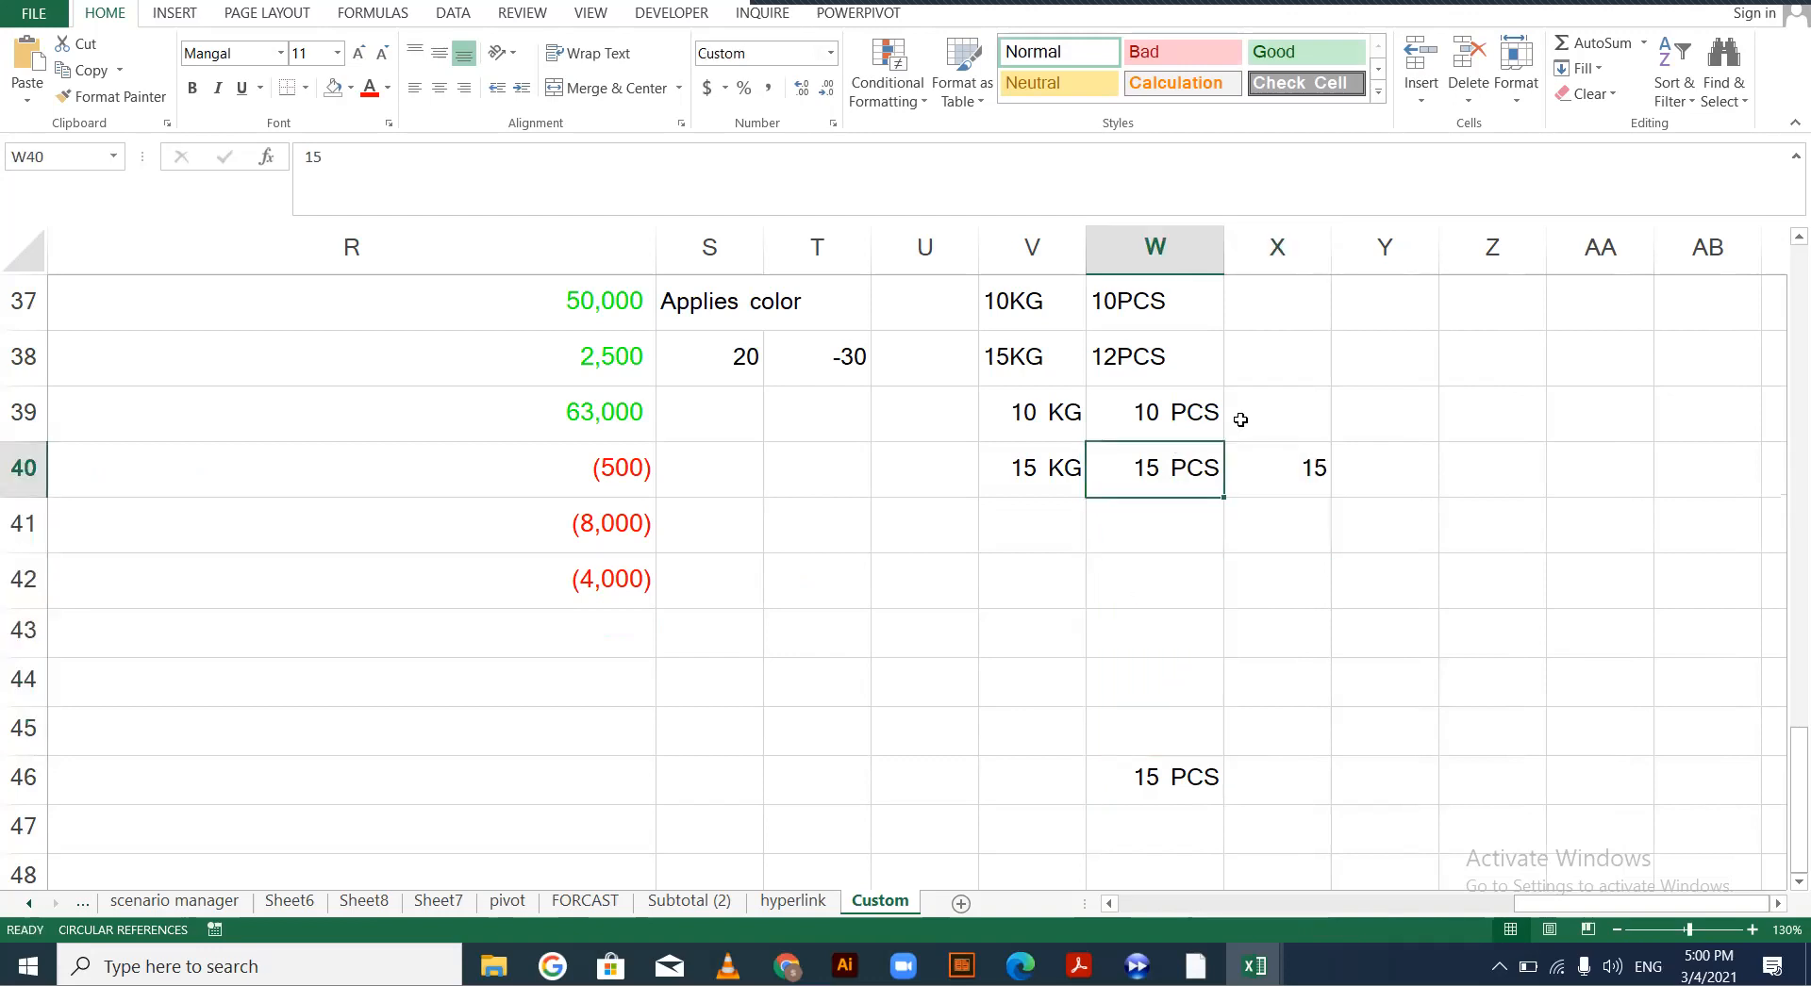
left_click(112, 98)
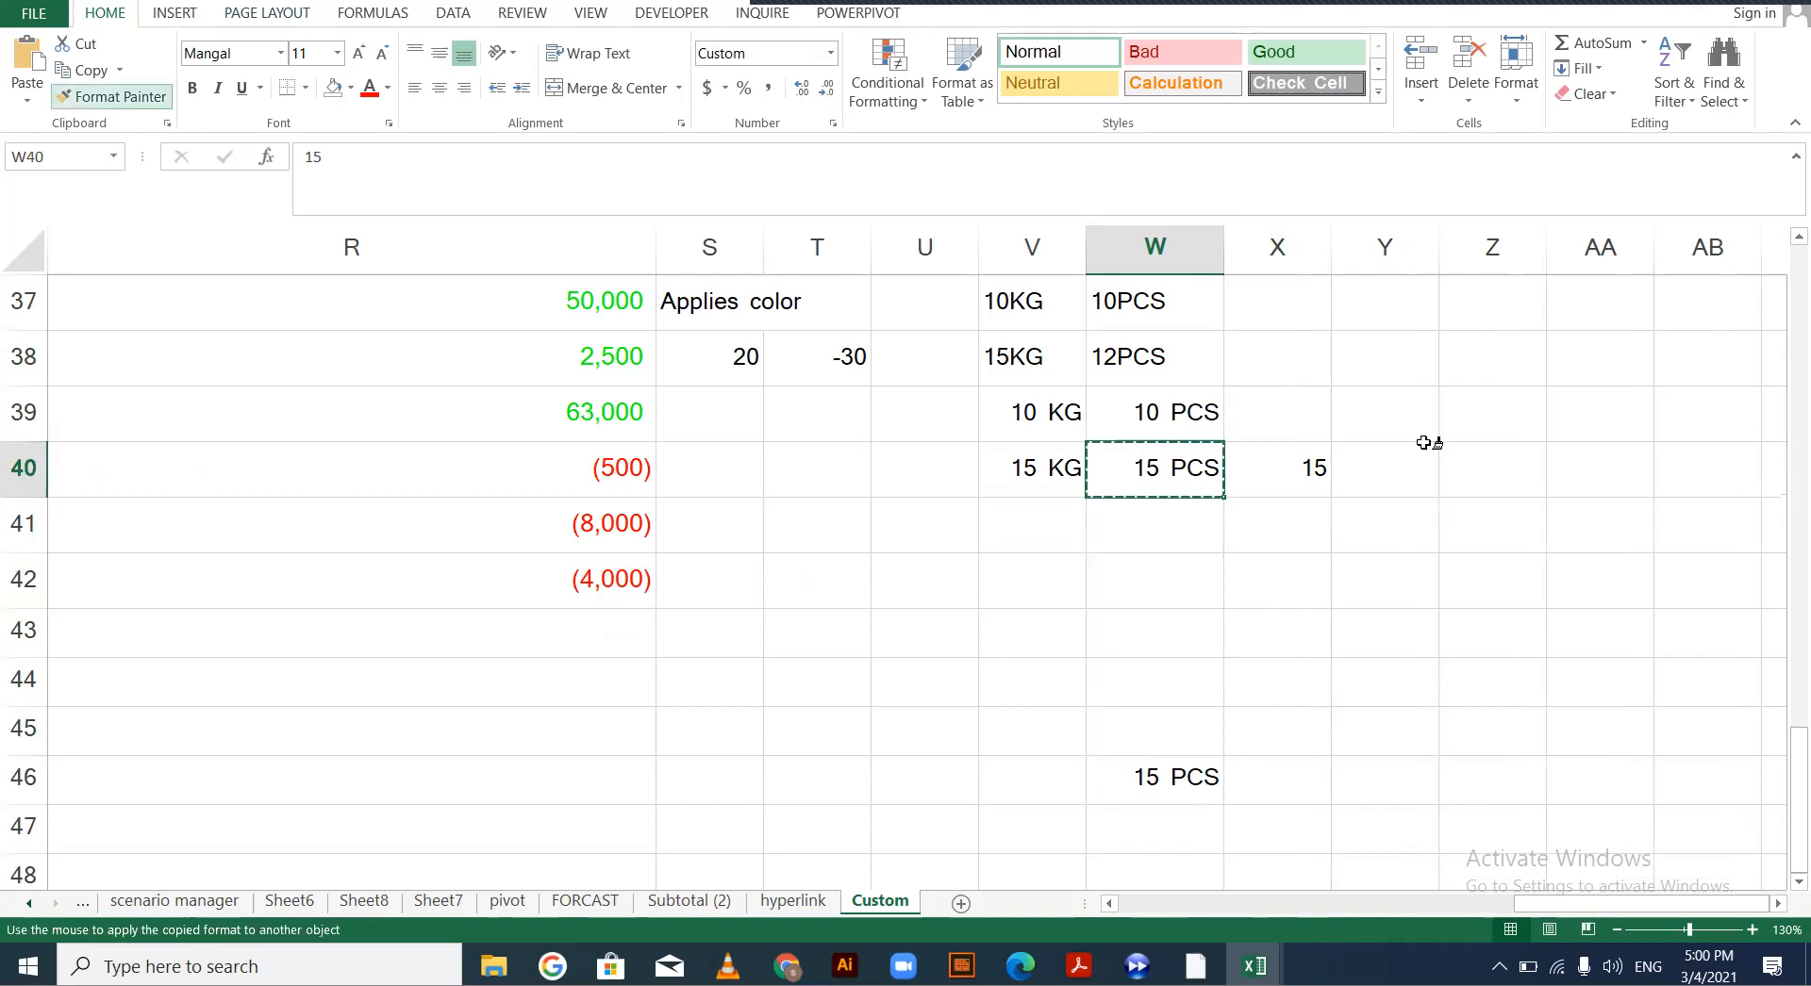
left_click(1275, 483)
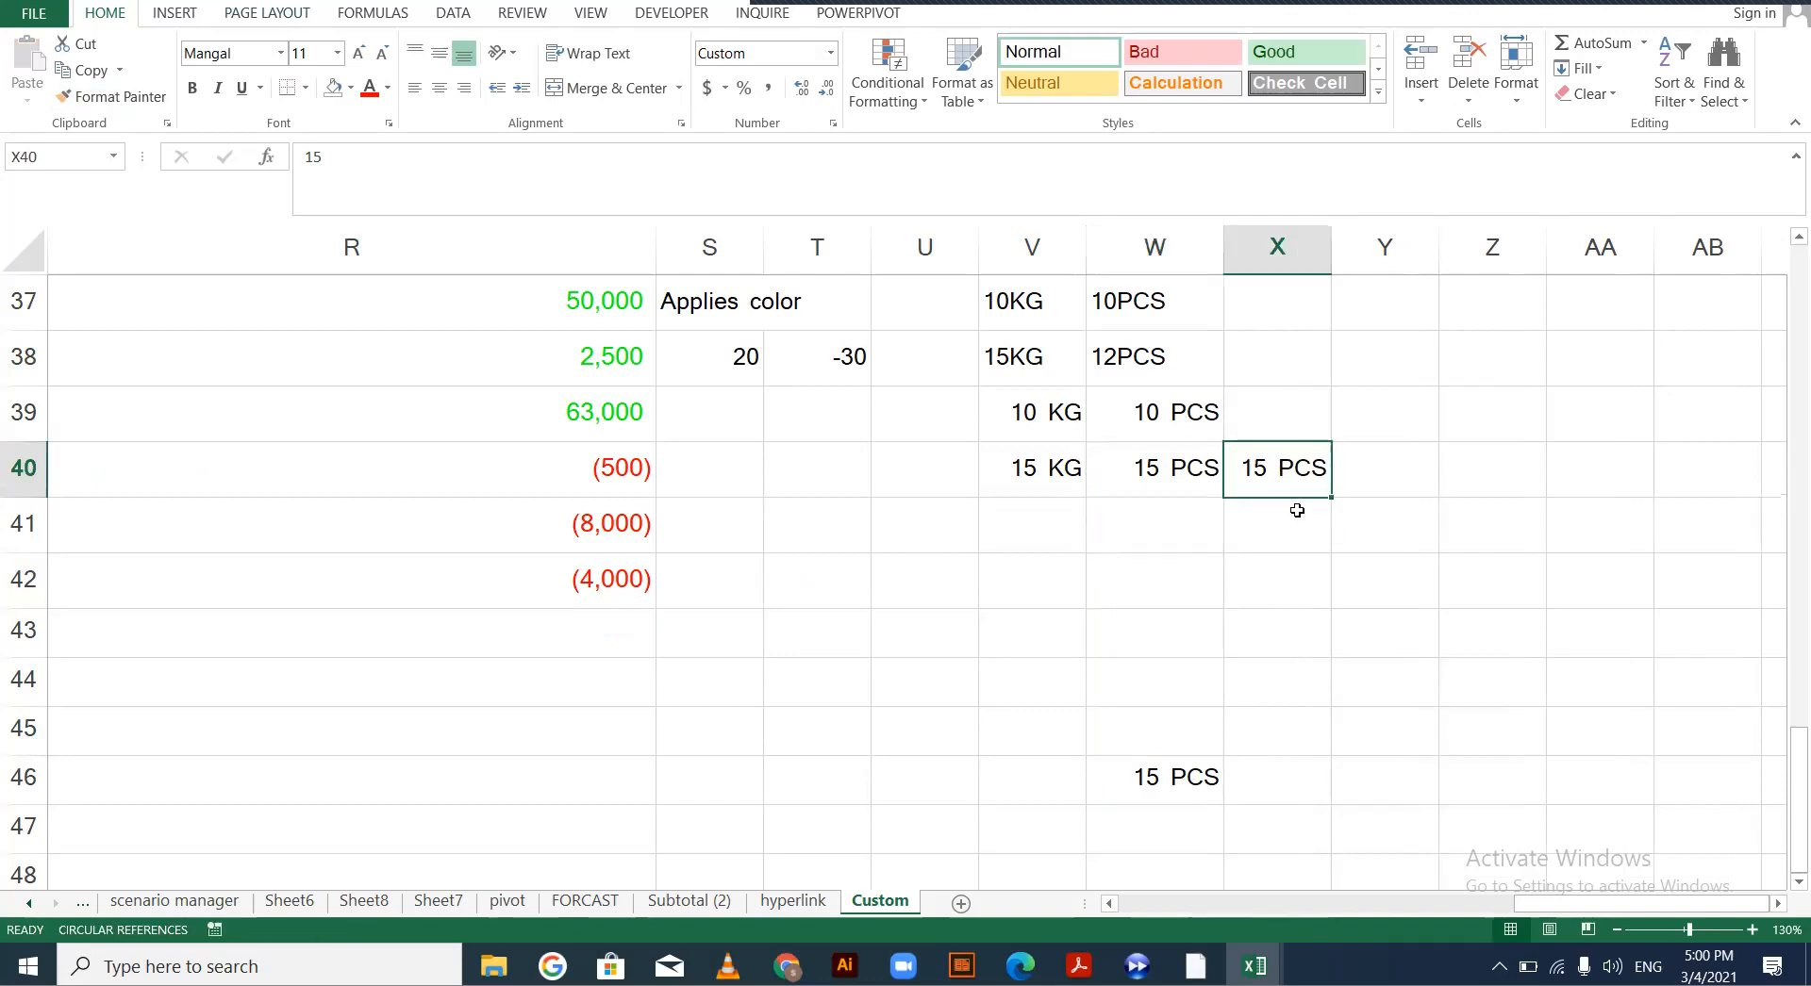
key("Down")
key("Down")
Enter the plain number 654645 in cell Z41
left_click(1522, 501)
type("15")
key("Return")
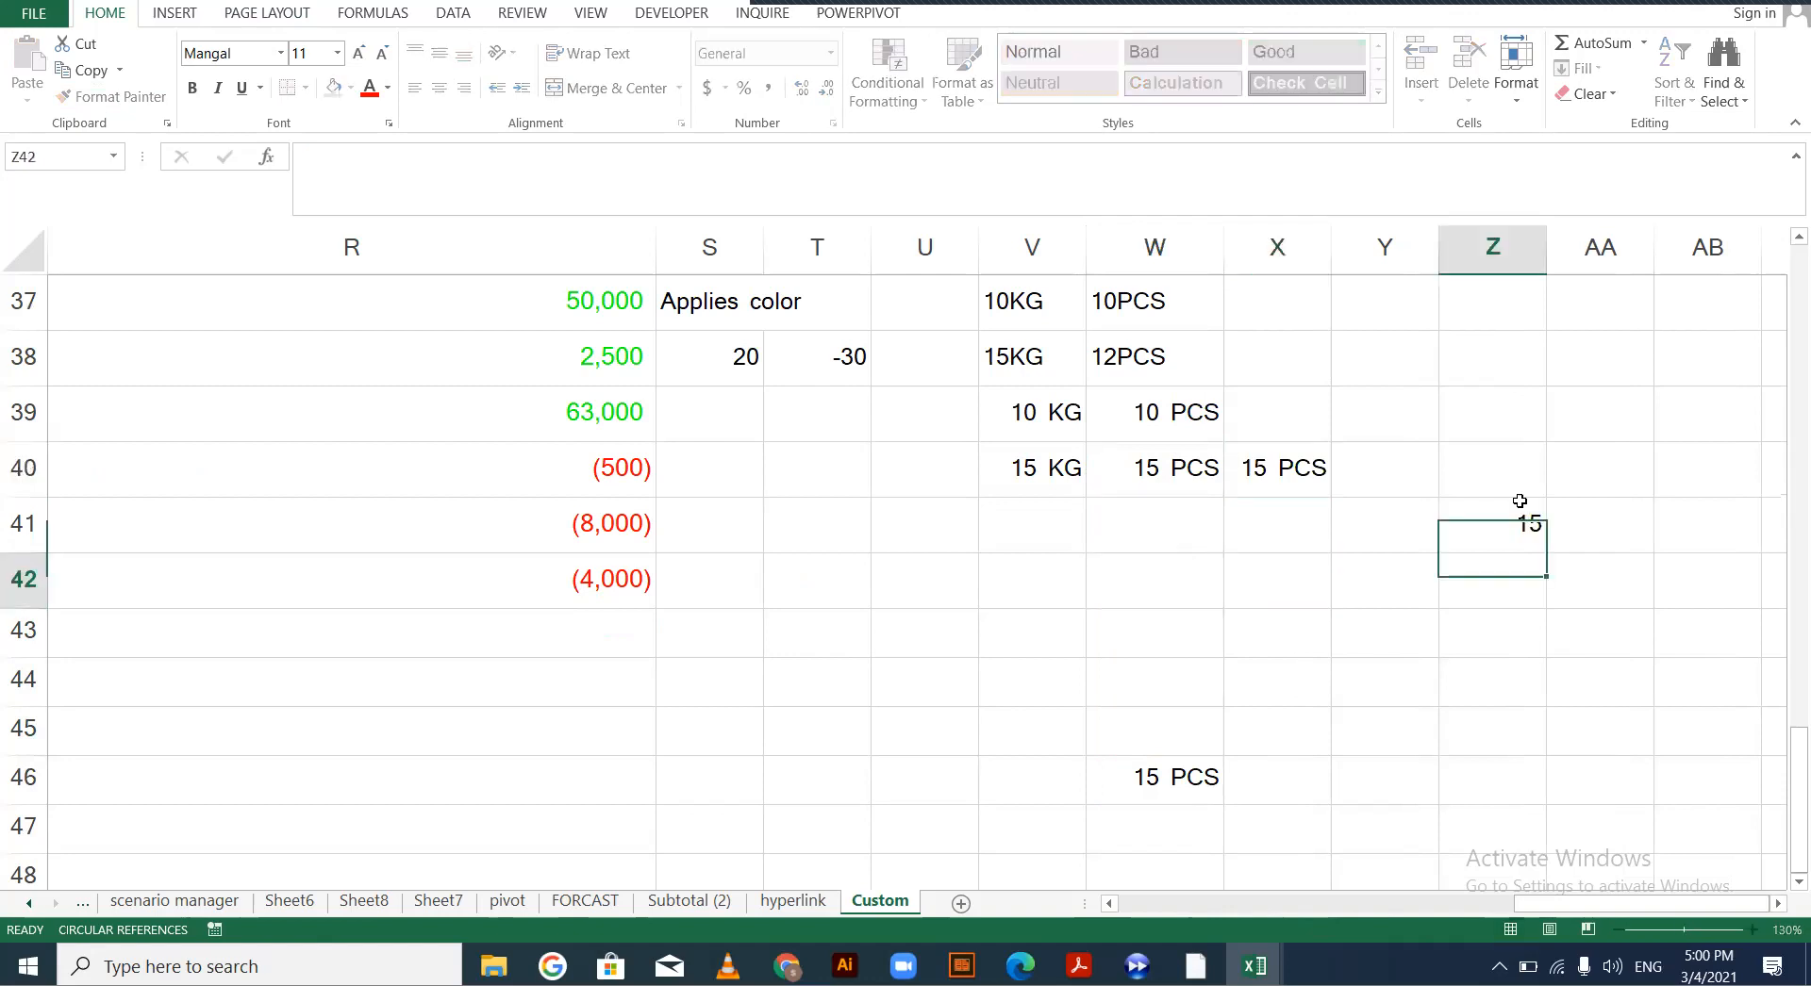
left_click(1519, 501)
type("65")
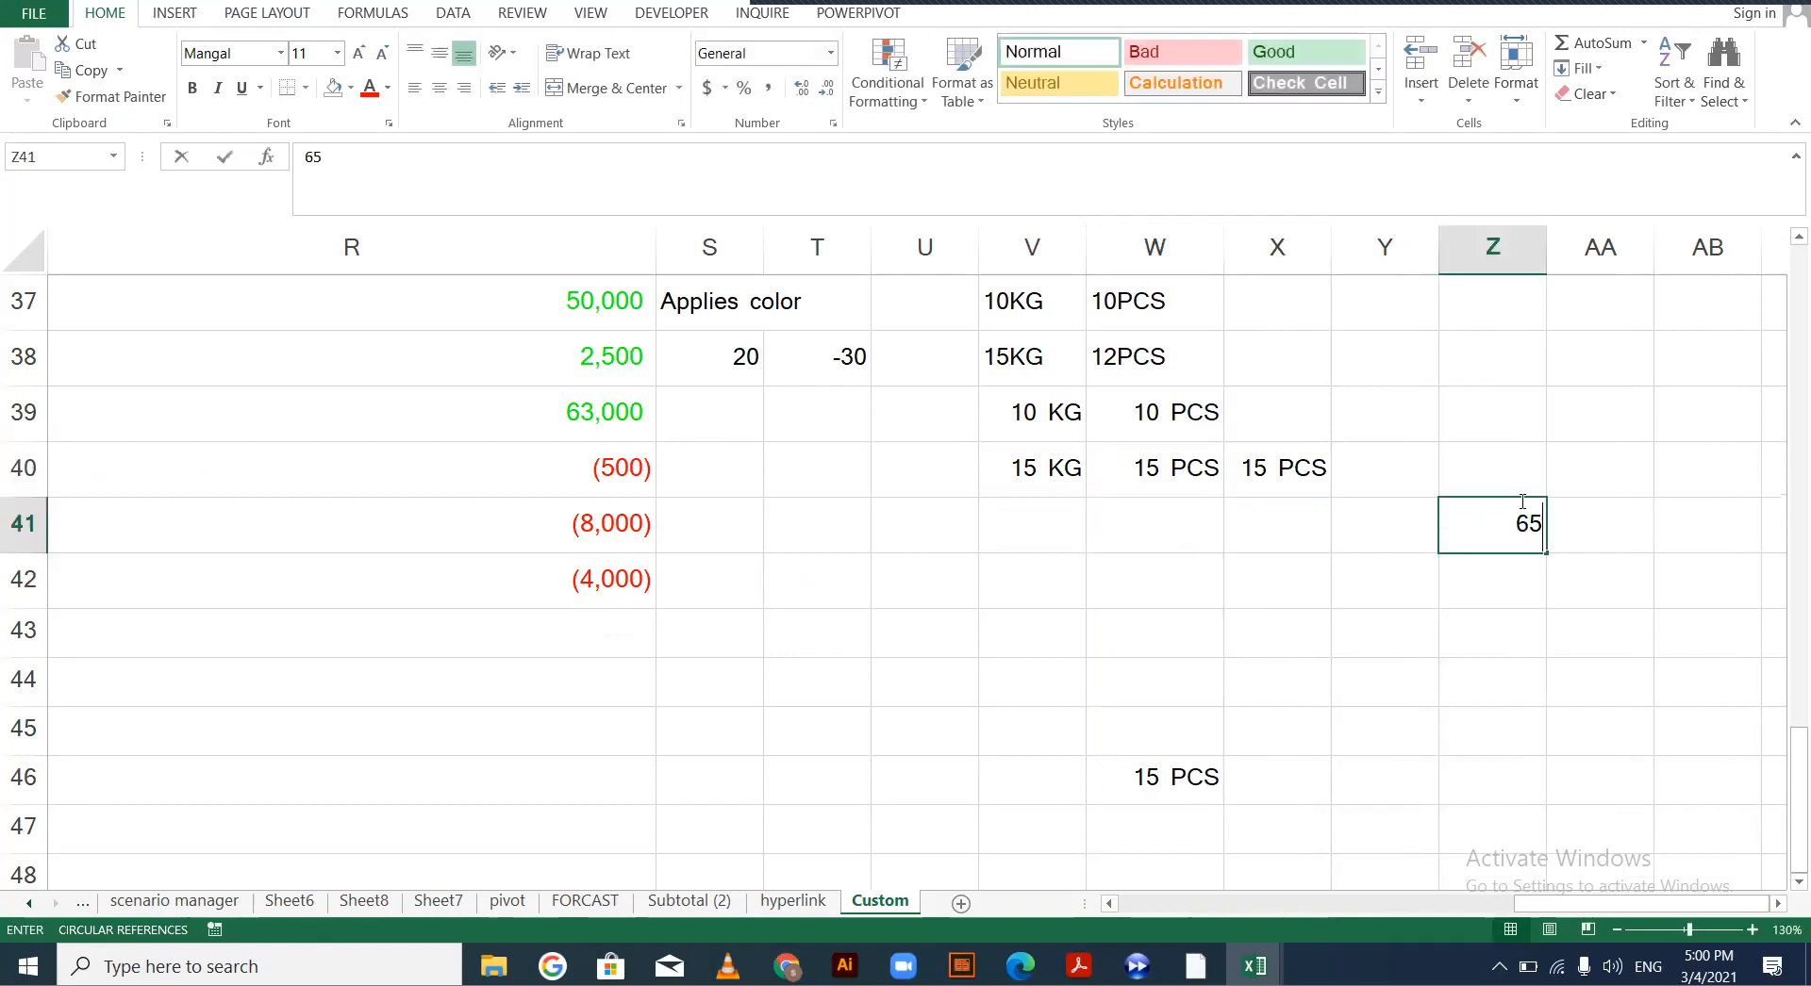
type("4645")
key("Return")
key("Up")
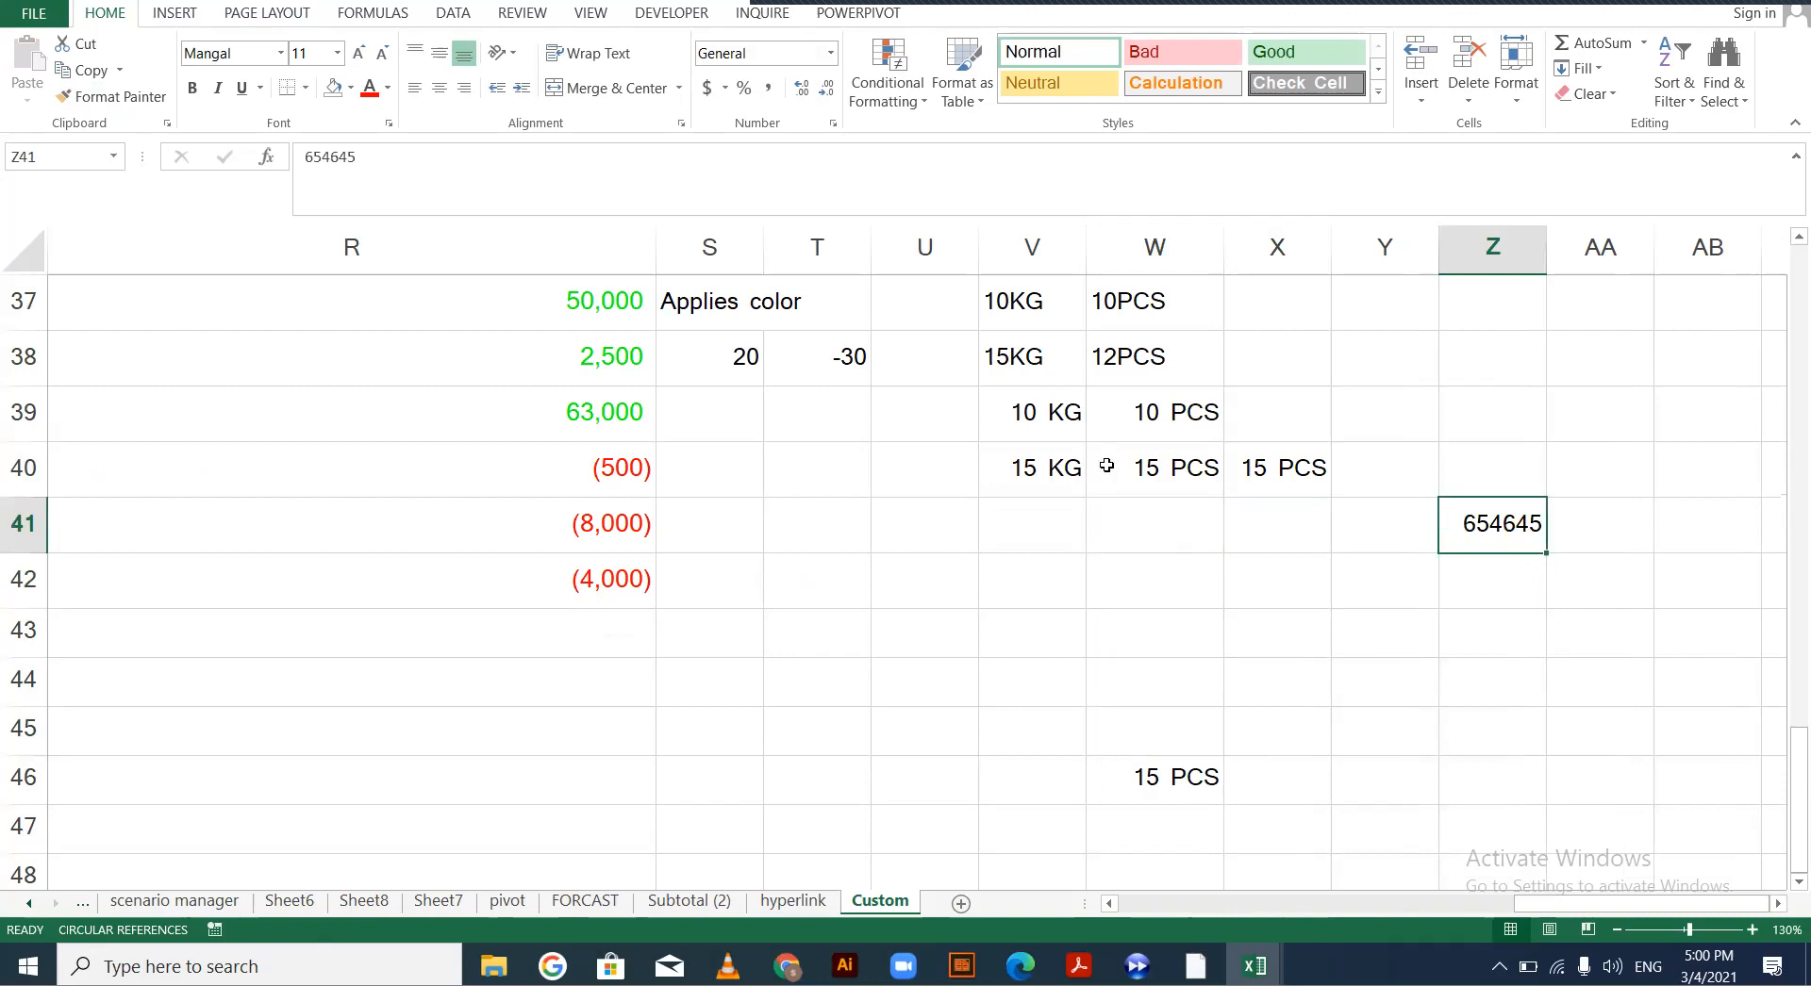
Copy the KG number format from V40 to the number in Z41 with Format Painter
left_click(1086, 468)
key("Left")
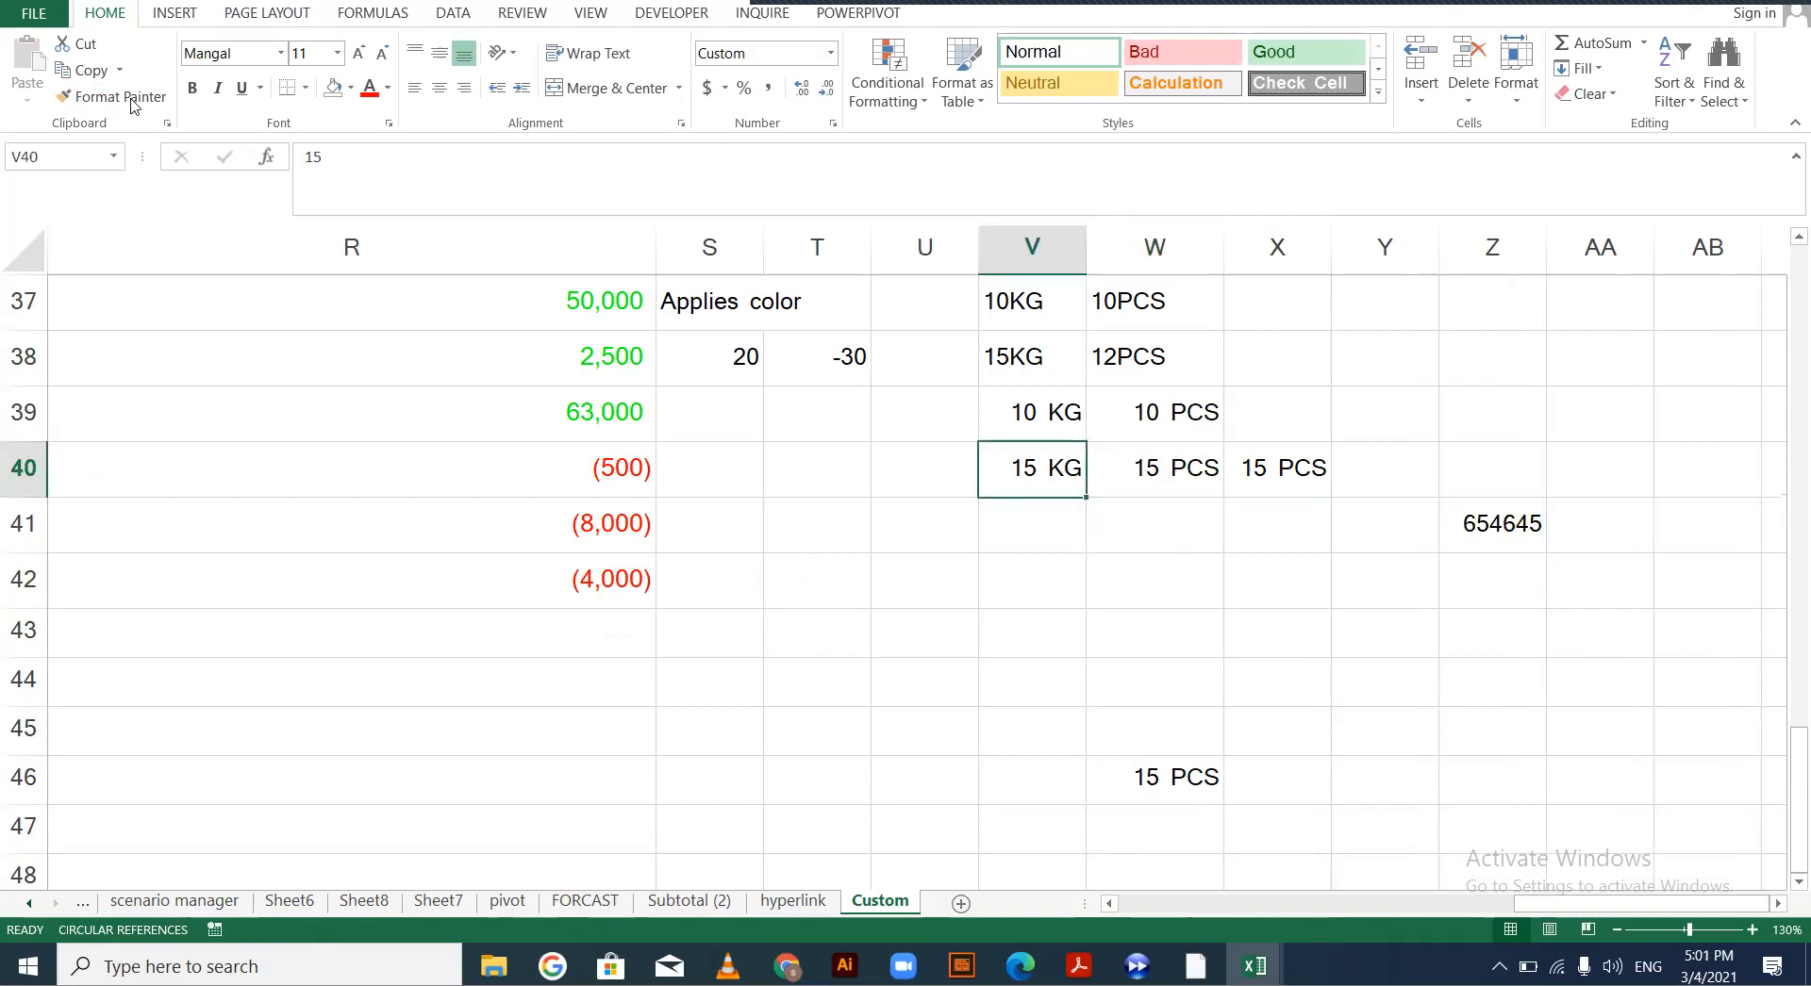
left_click(129, 98)
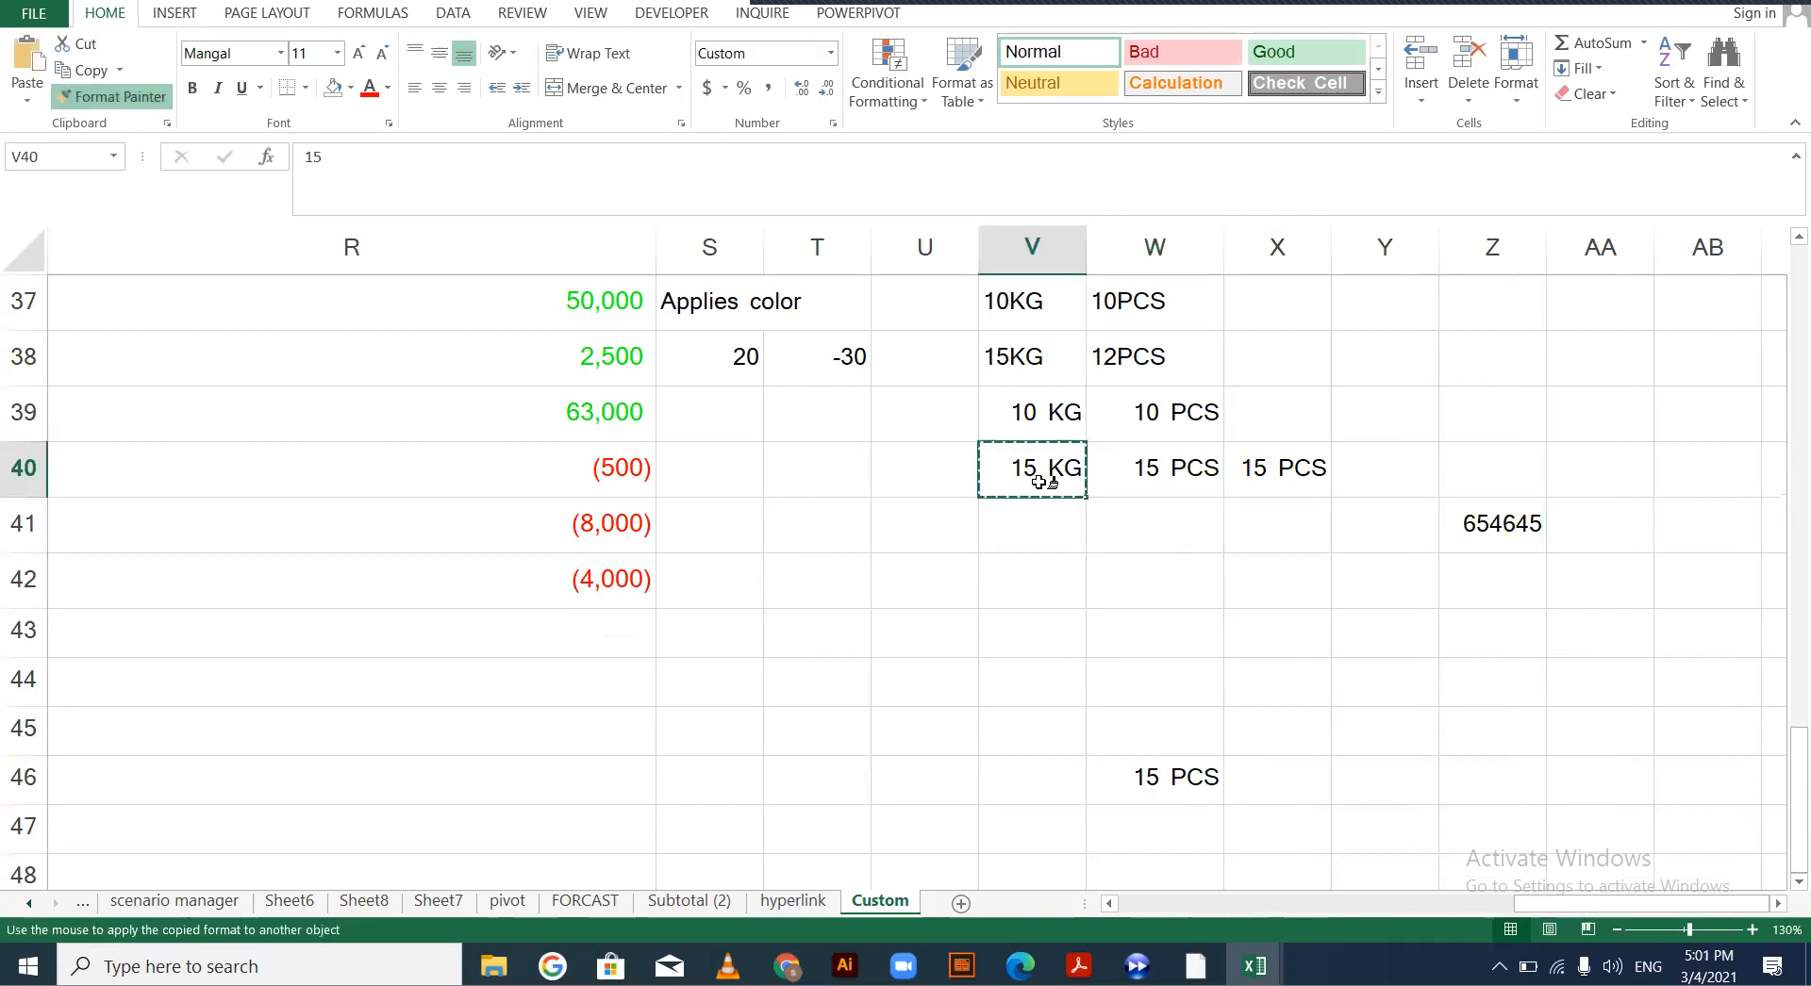
left_click(1518, 516)
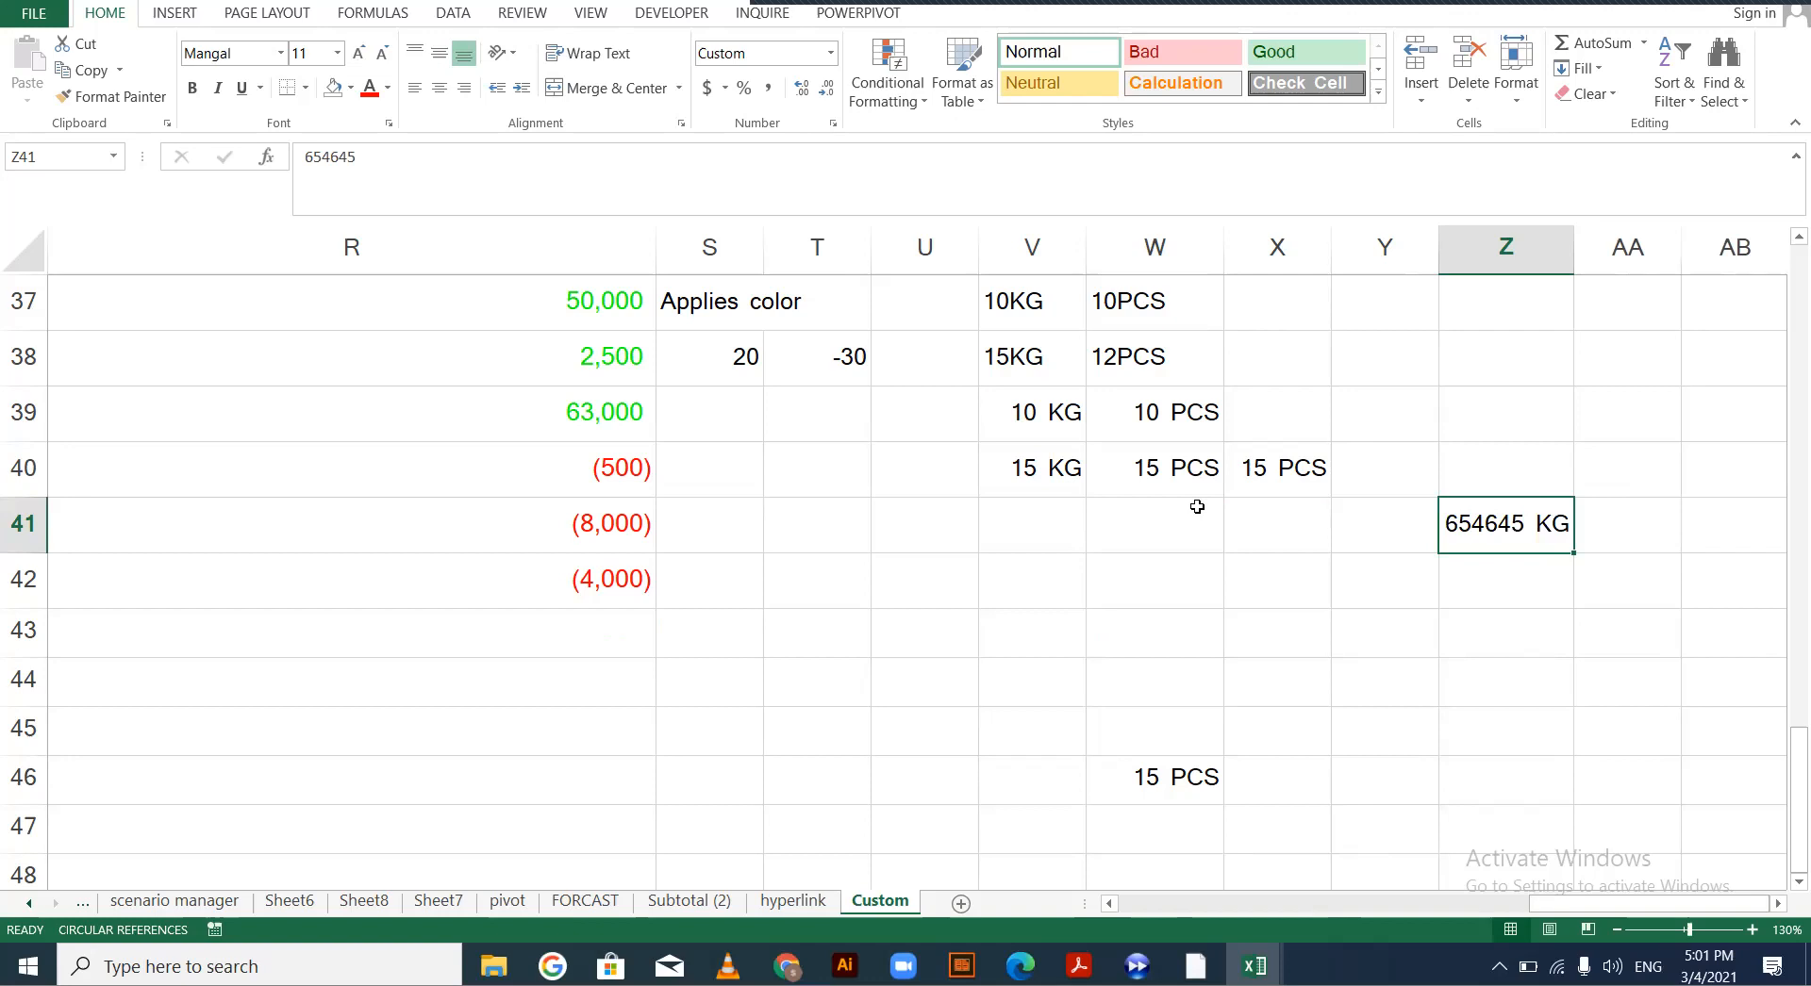
Apply the PCS number format of W40 to the empty range Y37:Y44 with Format Painter
left_click(1164, 469)
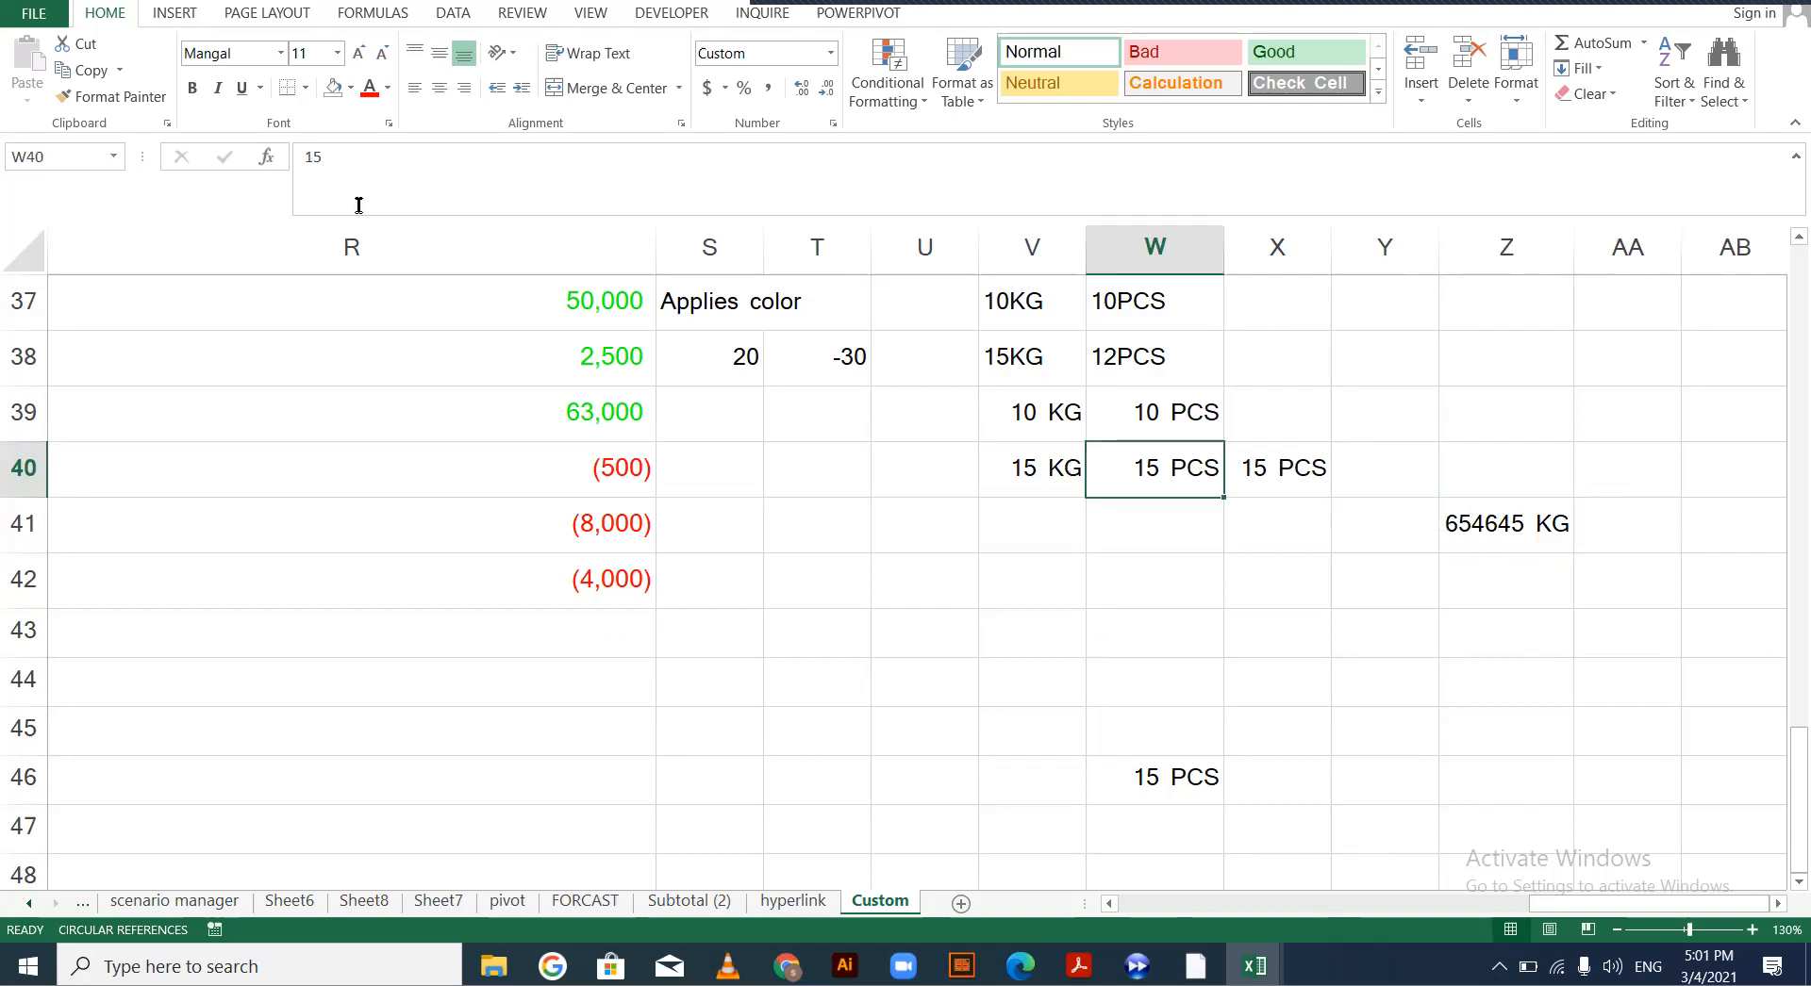
left_click(102, 98)
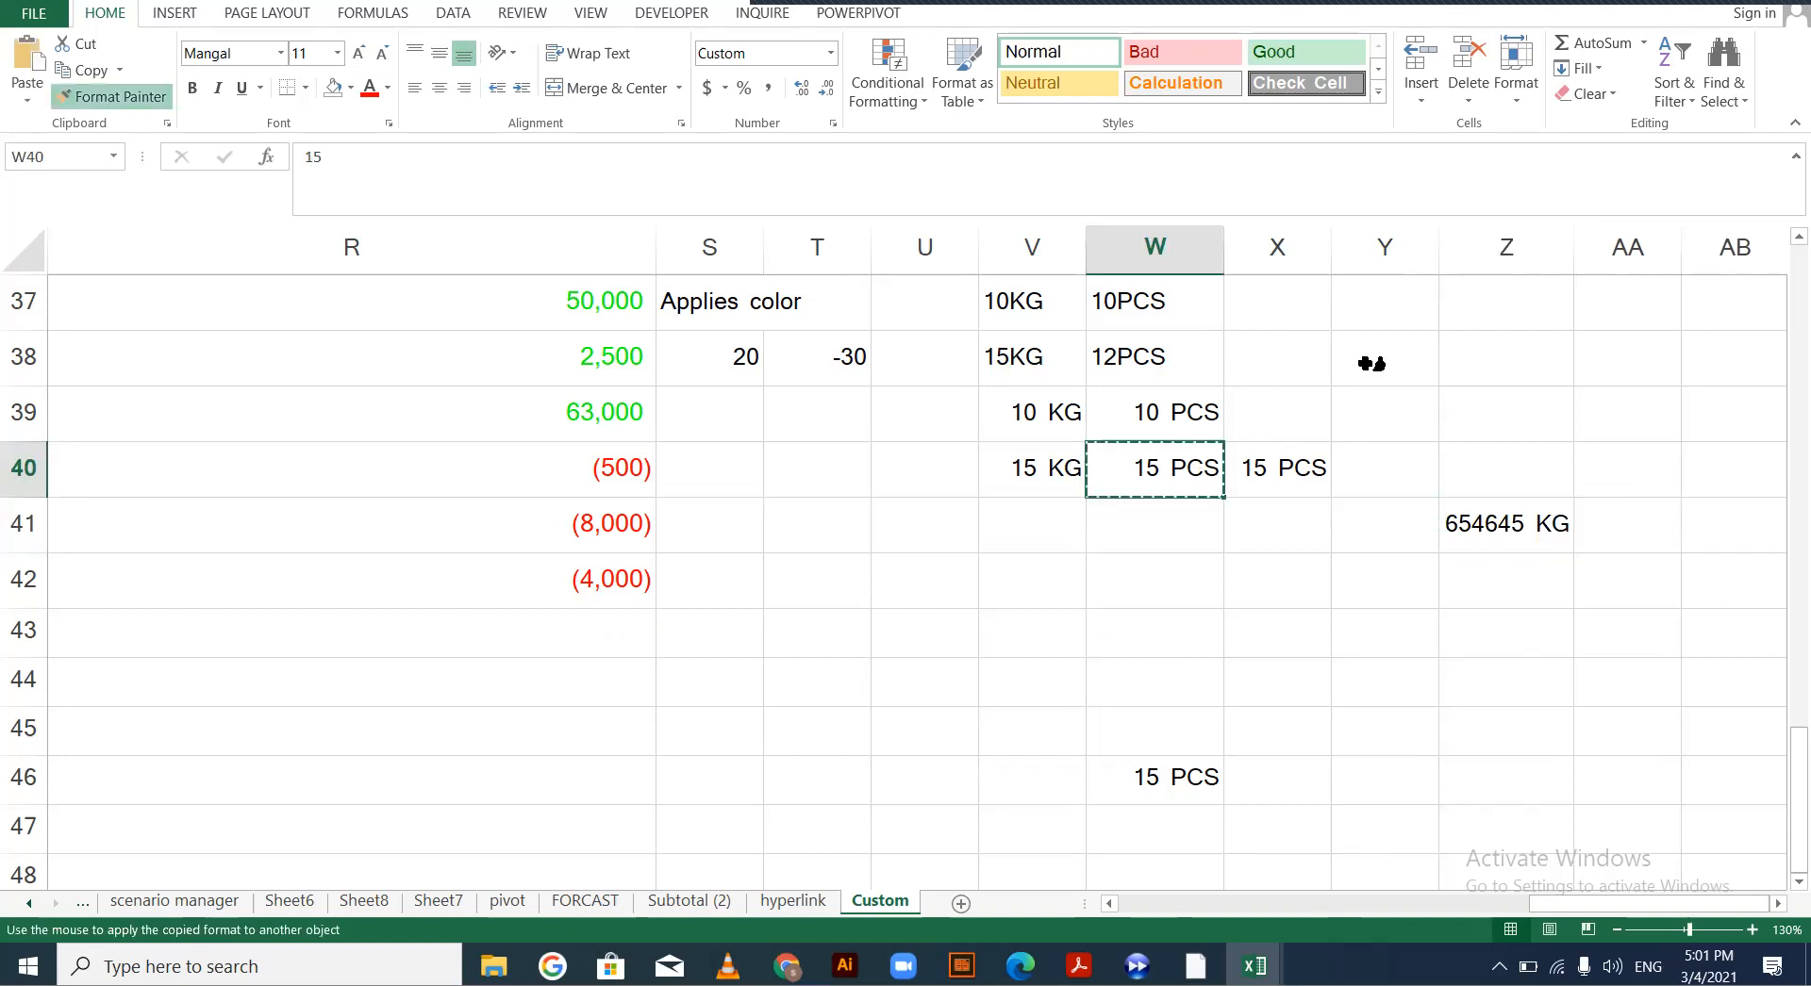
left_click_drag(1384, 302, 1390, 675)
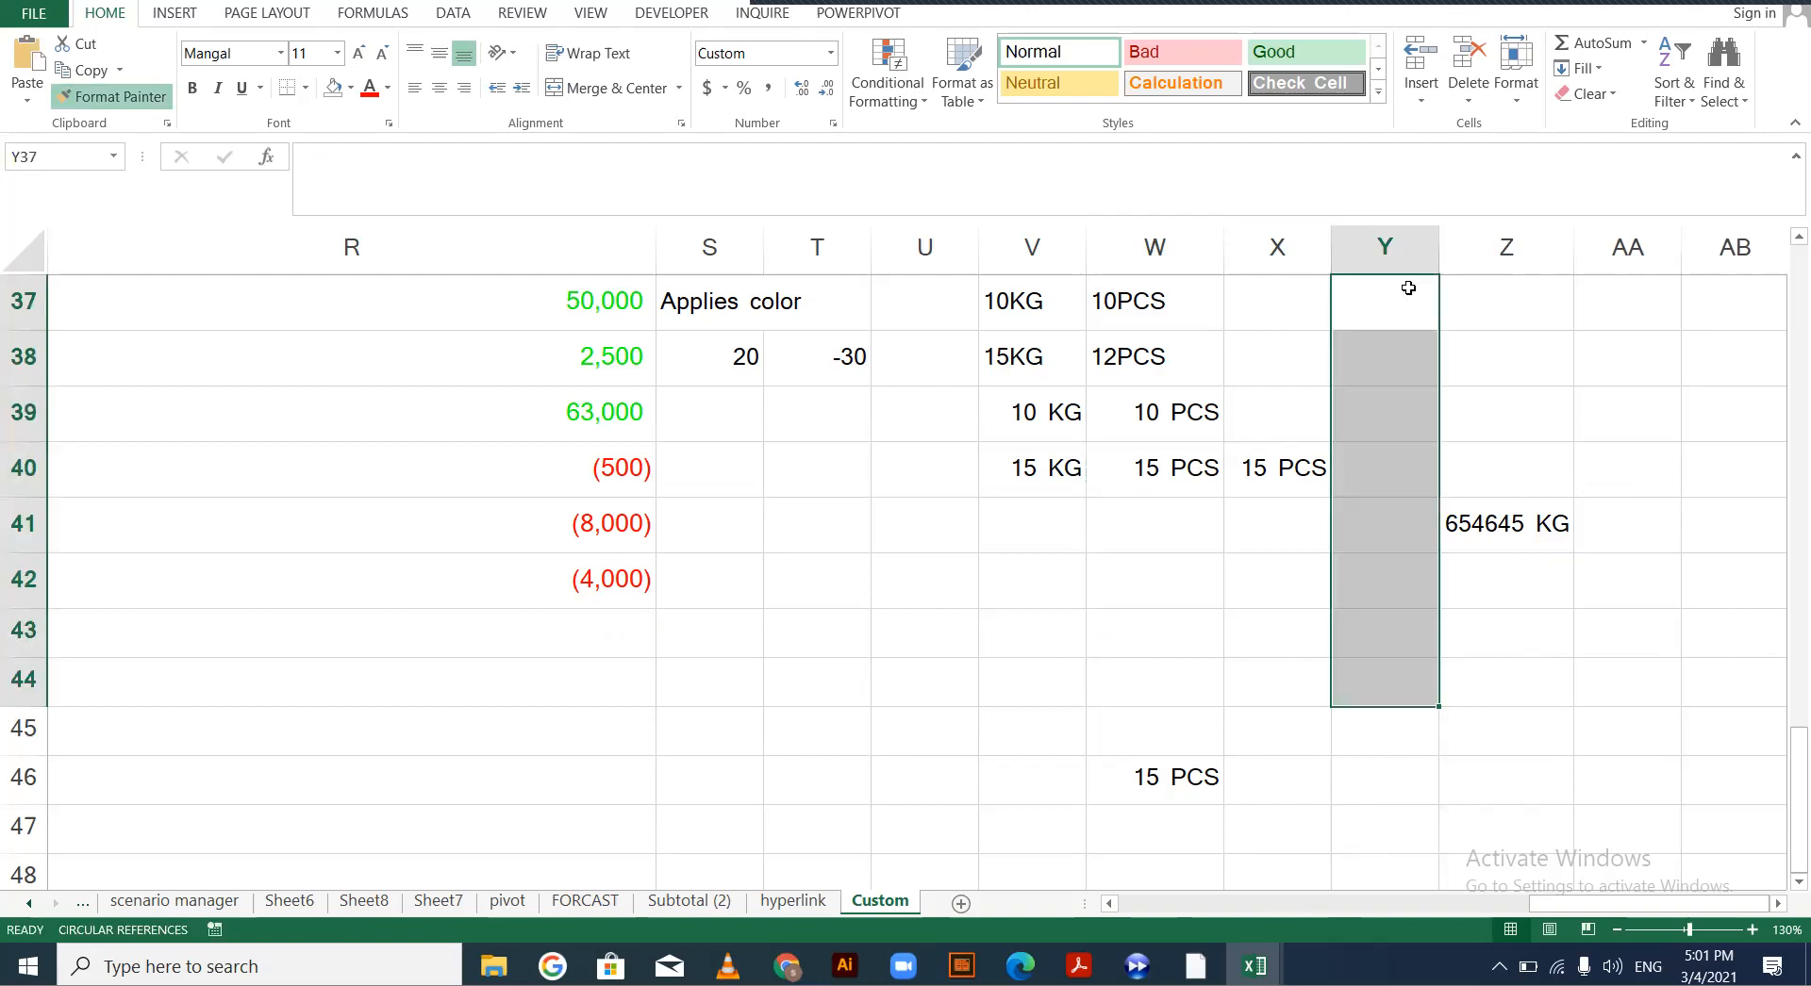
Enter the numbers 1 through 6 in Y37:Y42 and 100 in Y43
left_click(1411, 289)
type("1")
key("Return")
type("2 PCS")
key("Return")
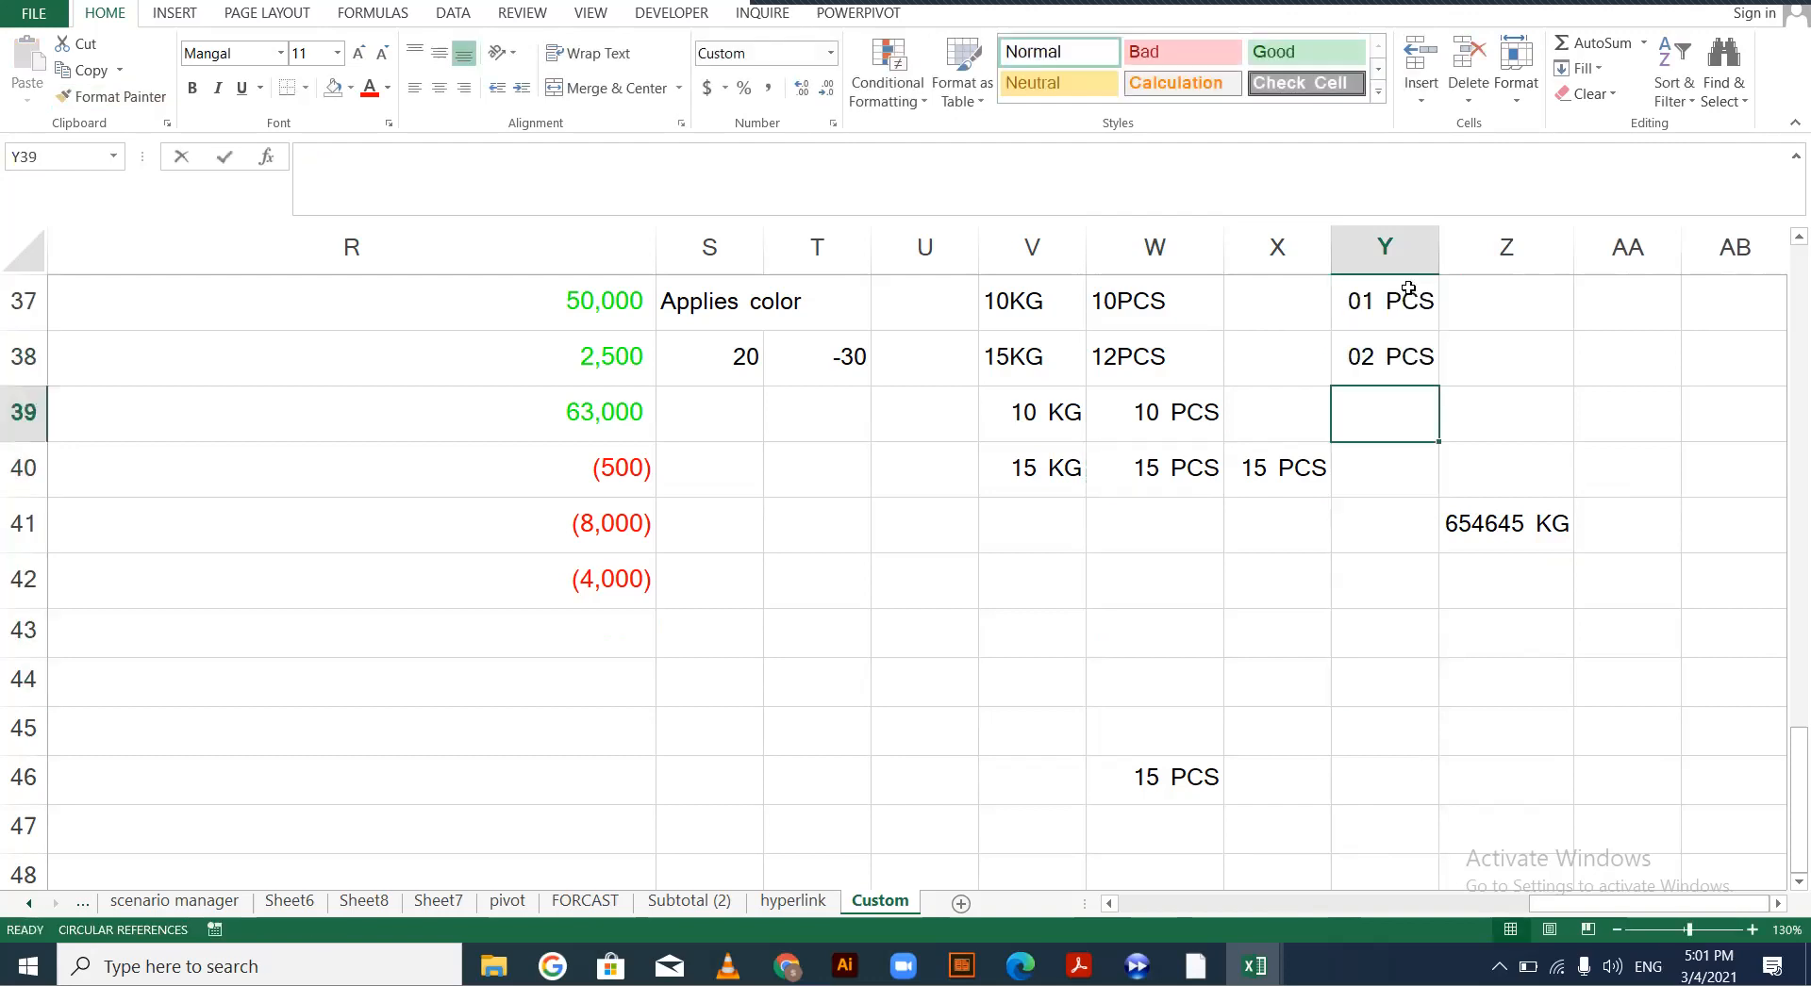
type("3")
key("Return")
type("4")
key("Return")
type("5")
key("Return")
type("6")
key("Return")
type("10")
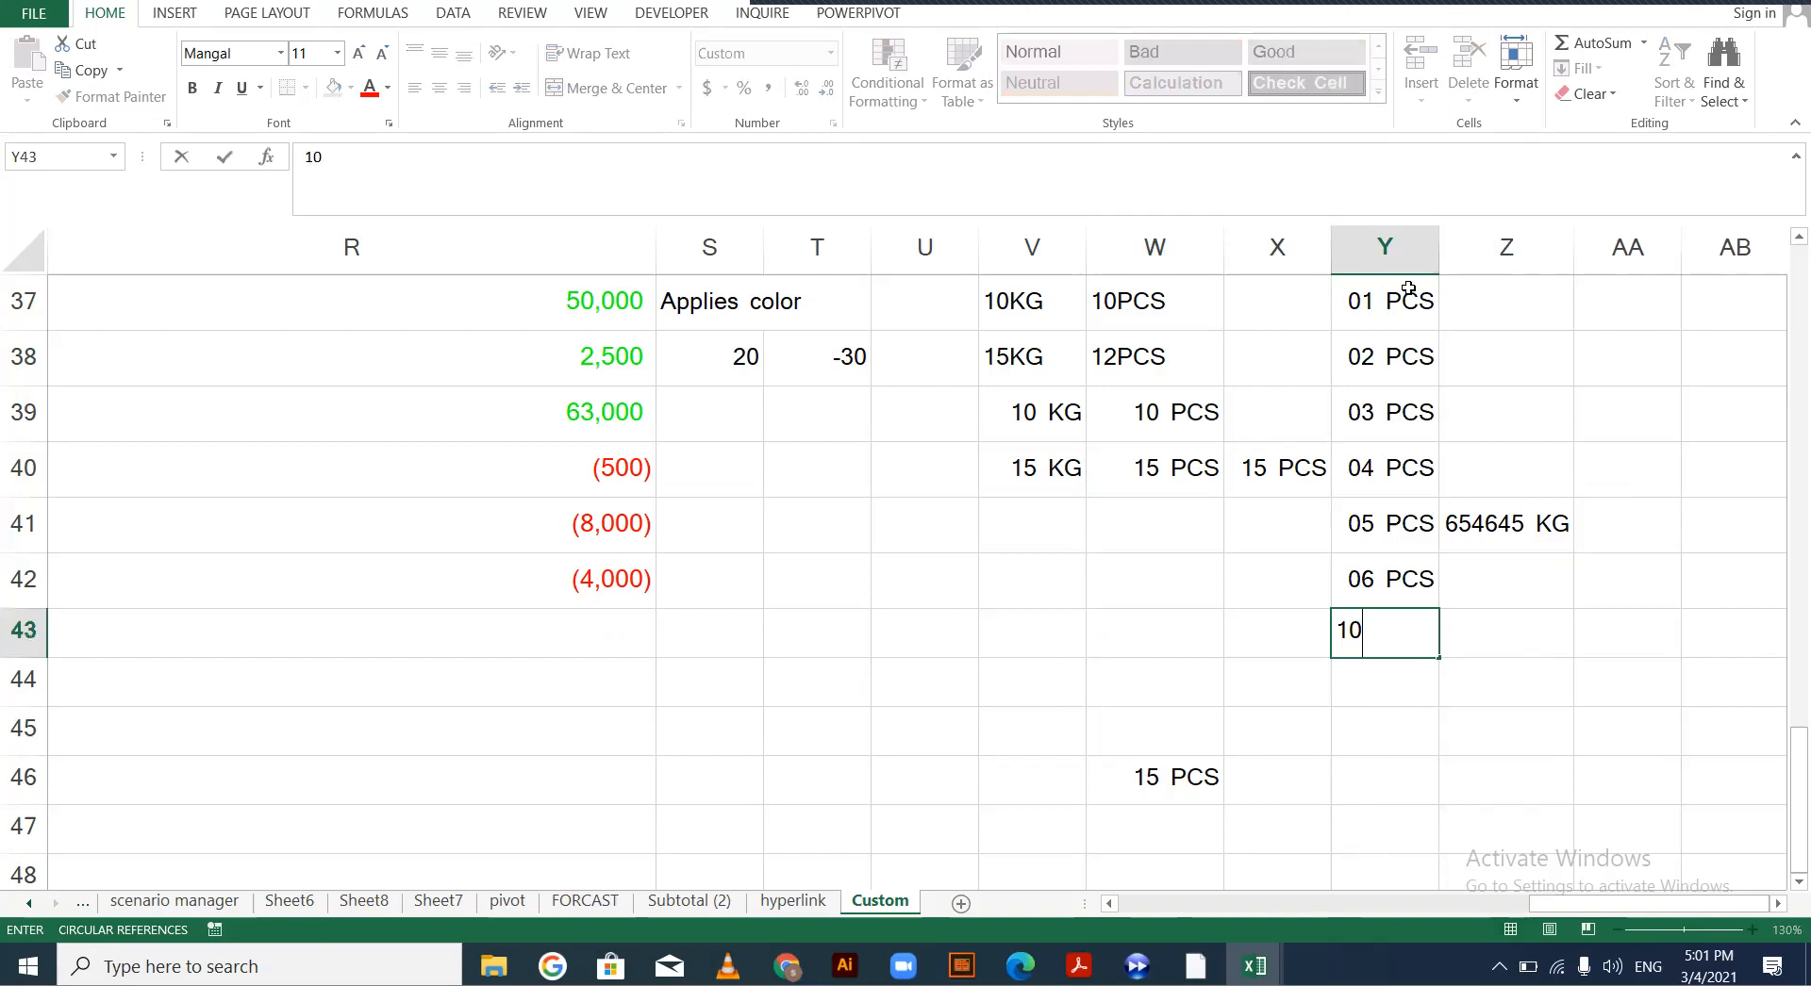
key("Return")
AutoFit the width of column Y to the value in Y43
key("Up")
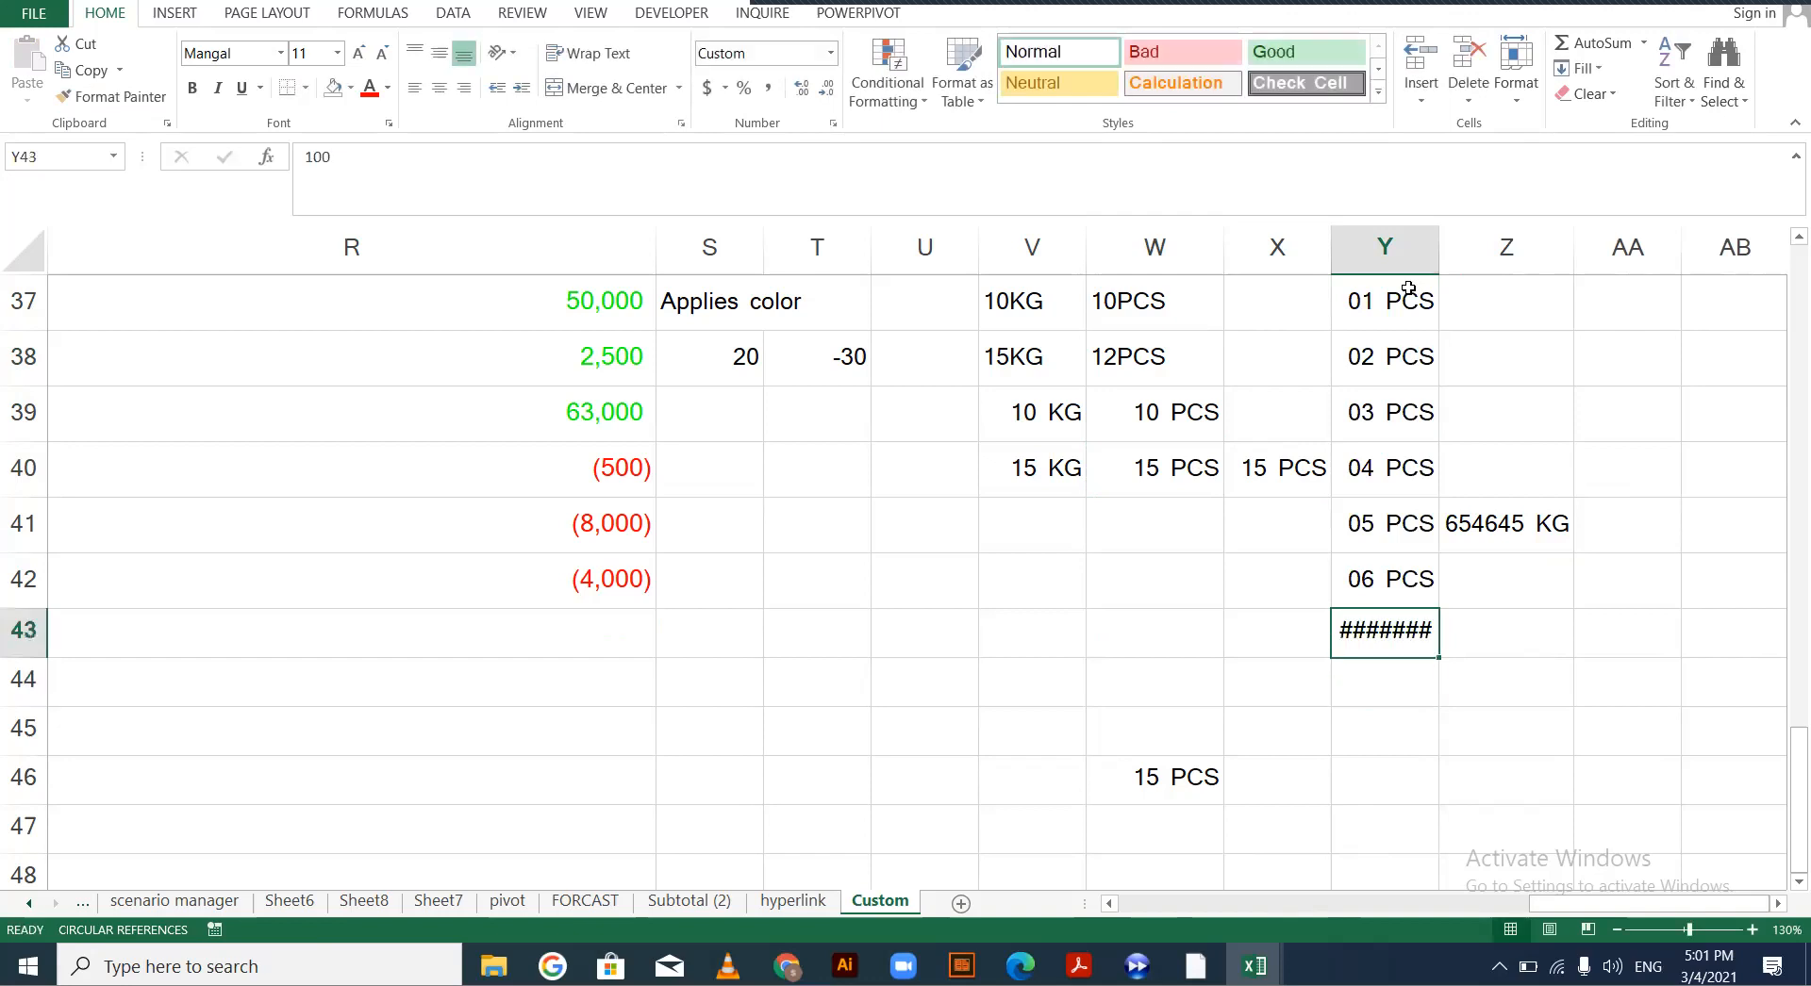
key("alt+h")
key("o")
key("i")
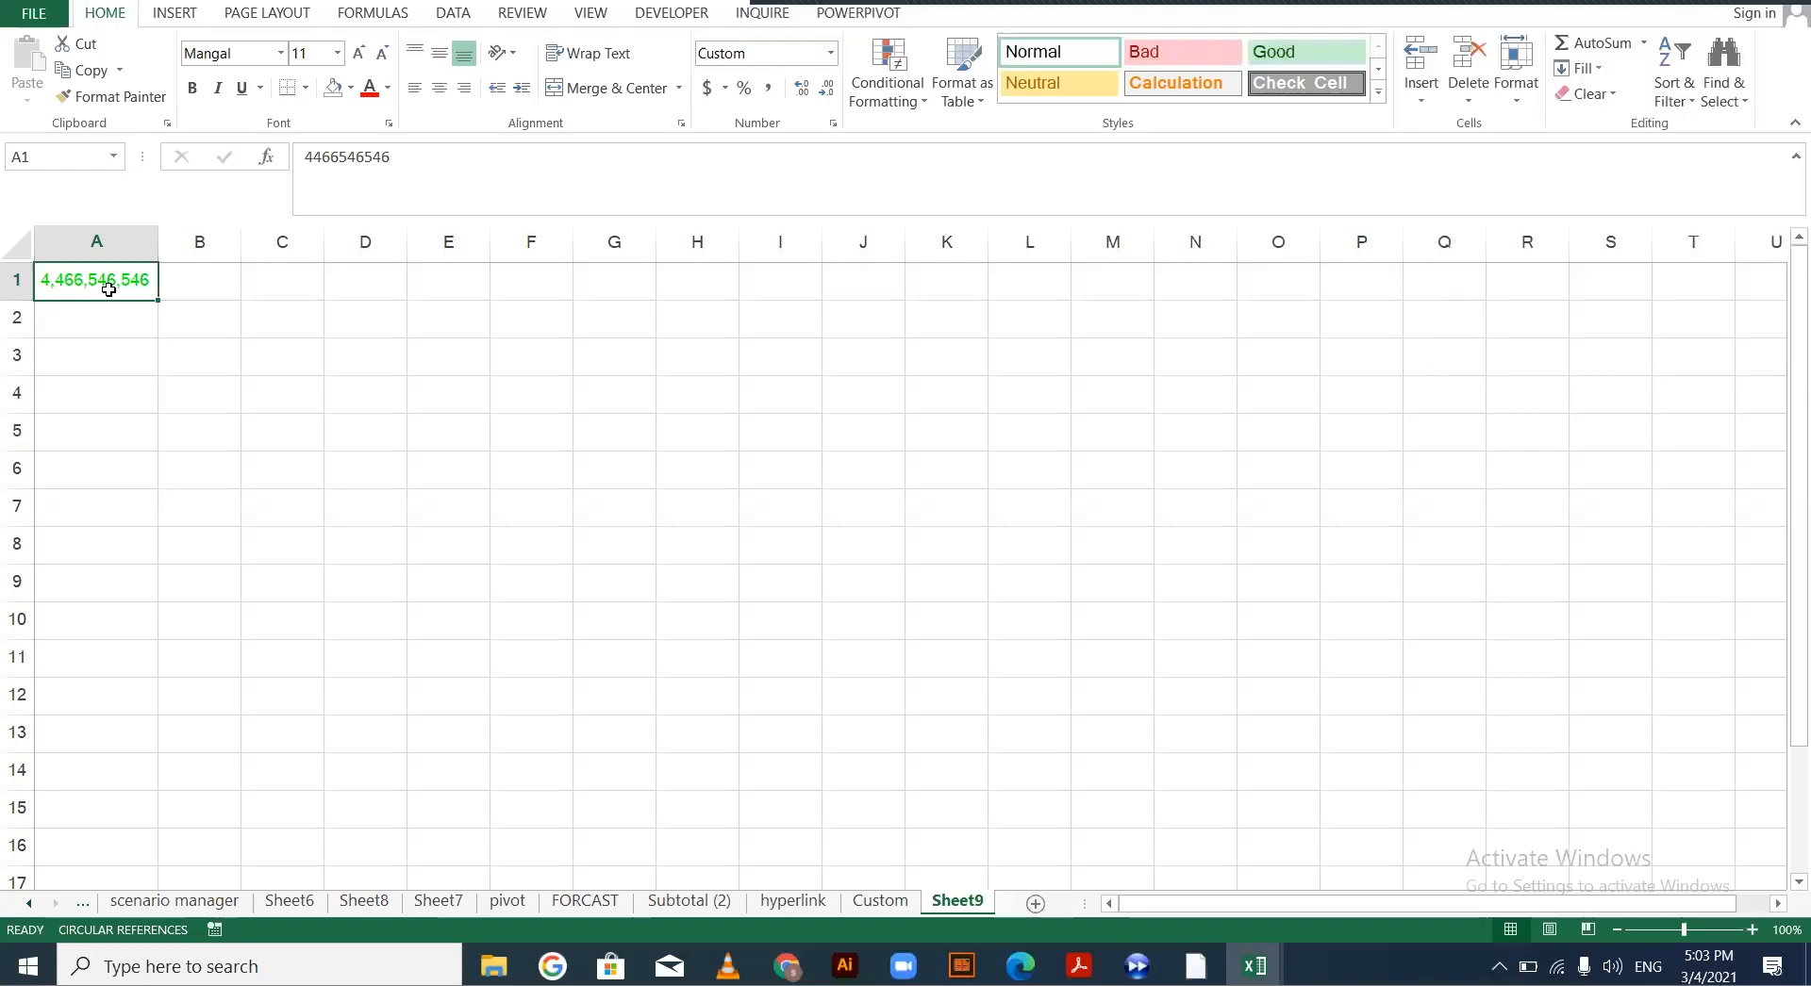
Clear the contents of cell A1 on Sheet9
key("Delete")
left_click(493, 388)
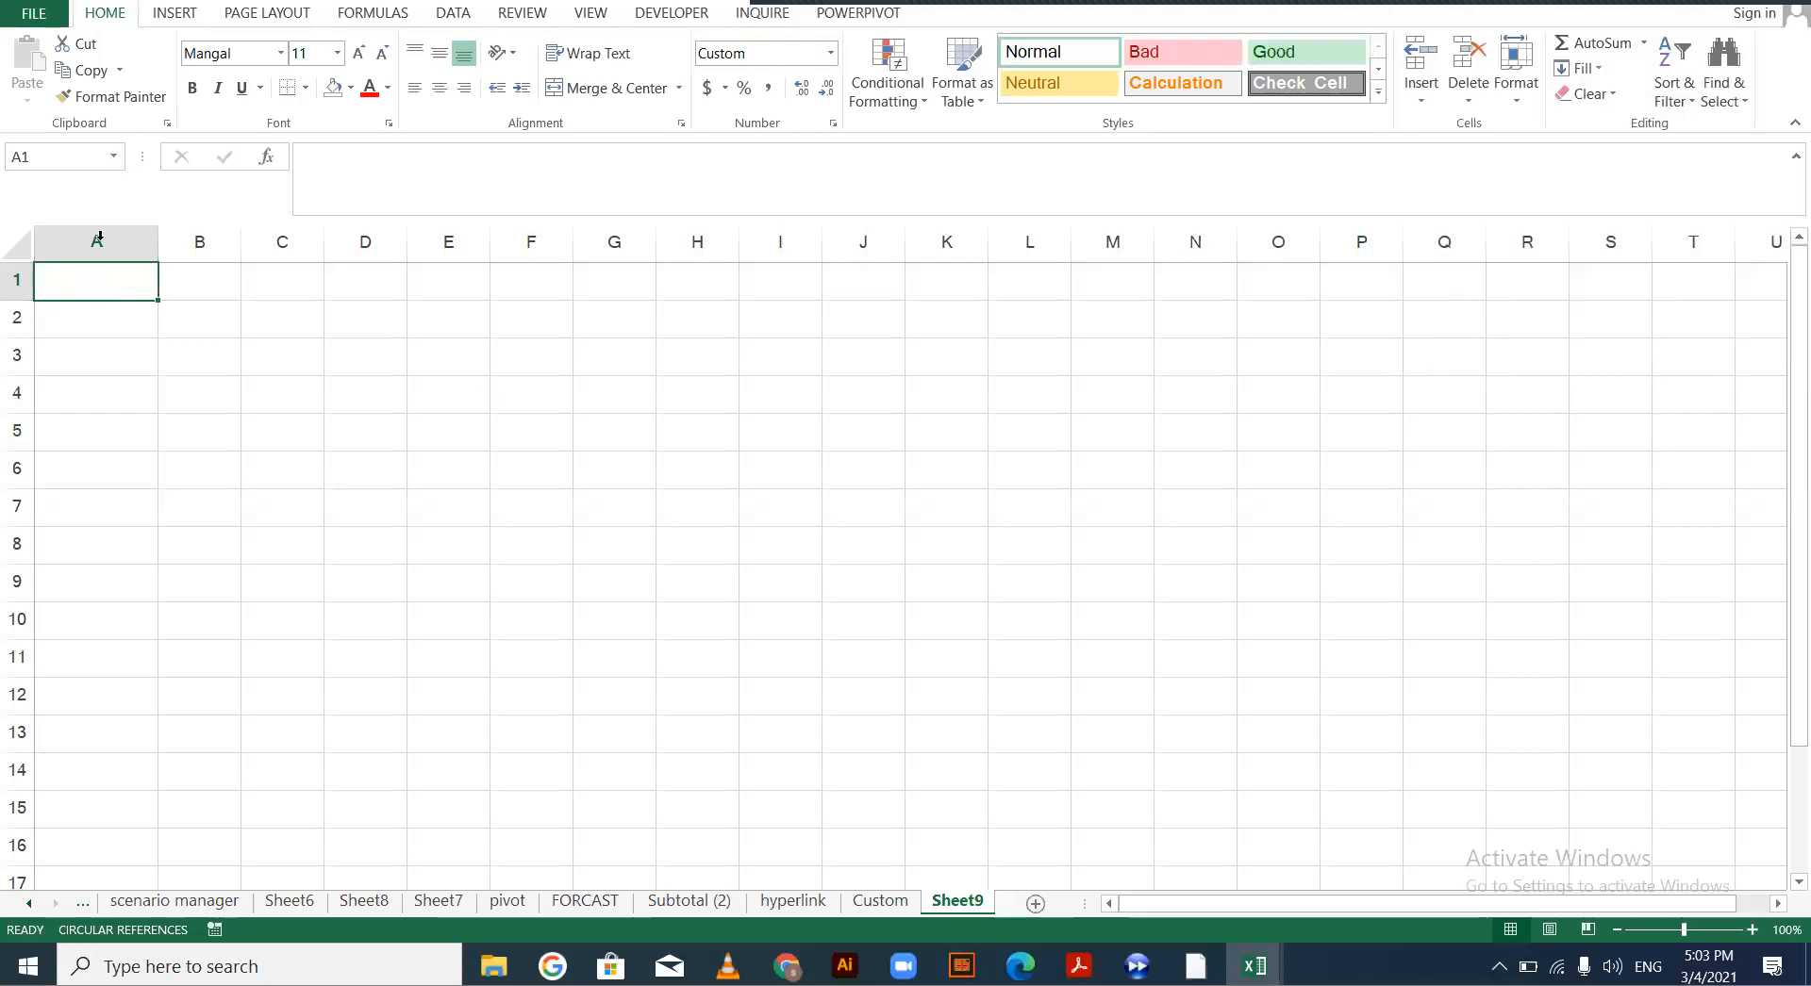
Enter 5465 in A2 and 31232 in A3 on Sheet9, and select A1:A3
left_click(149, 324)
type("5465")
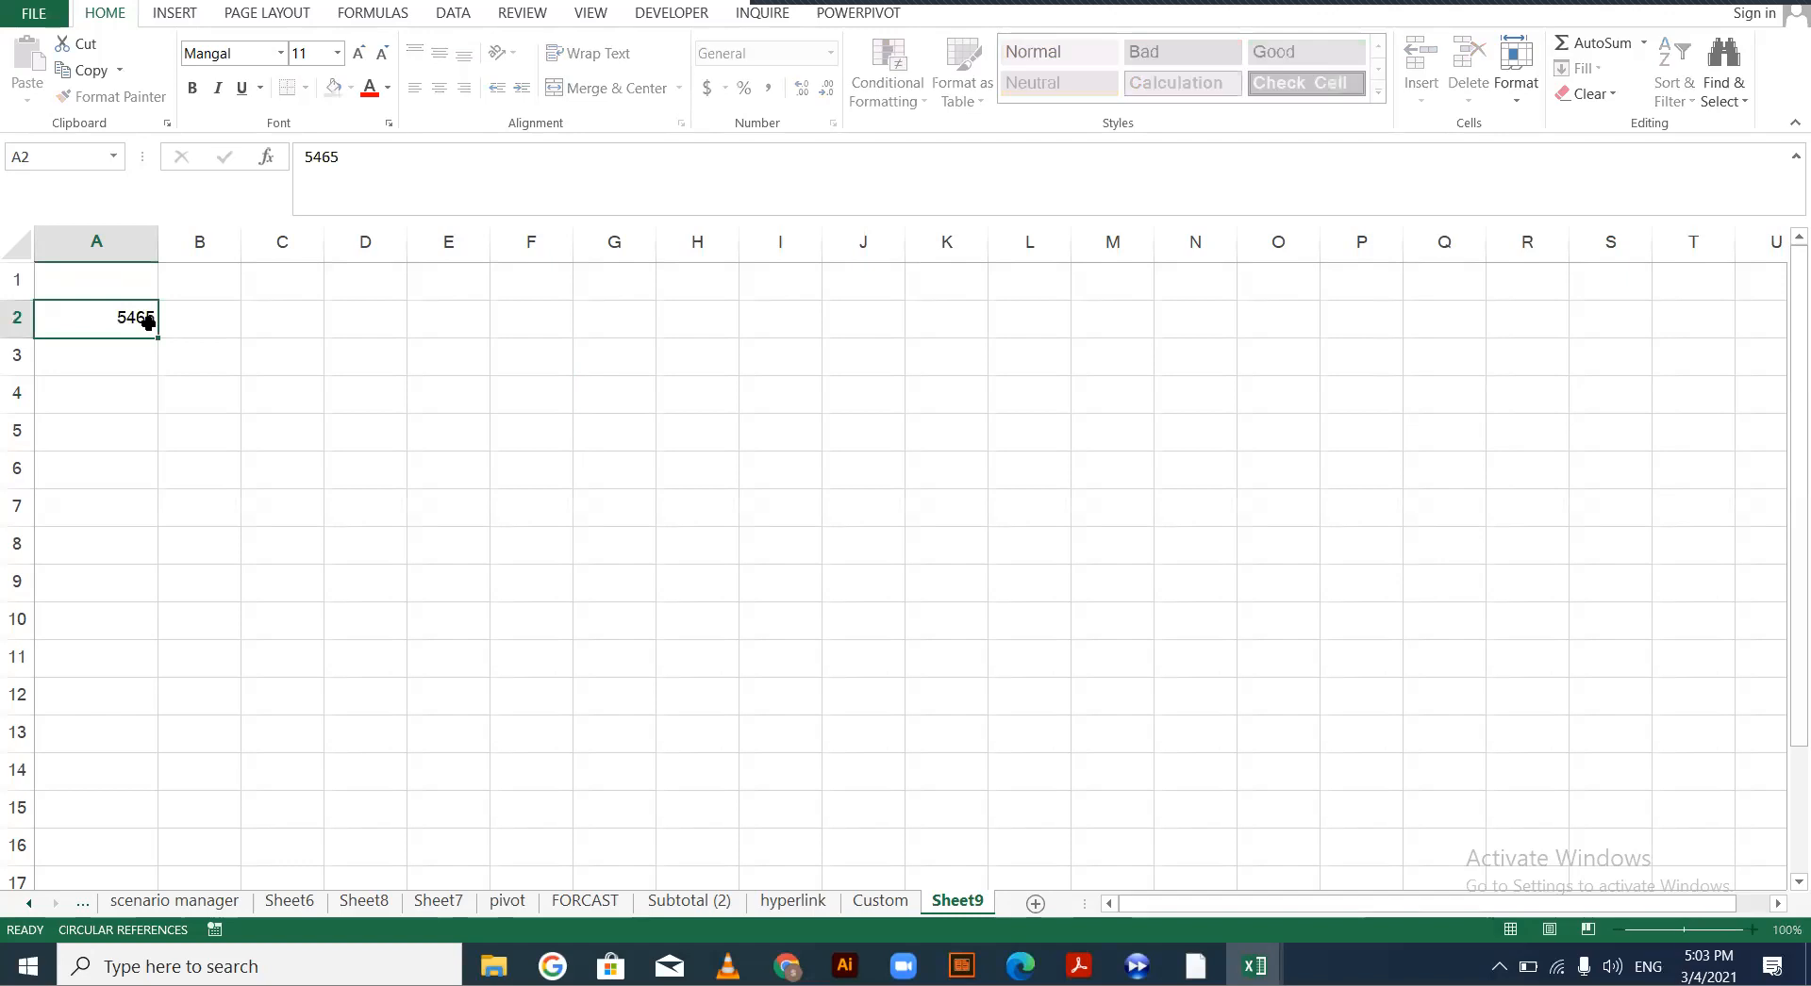
key("Return")
type("31232")
key("Return")
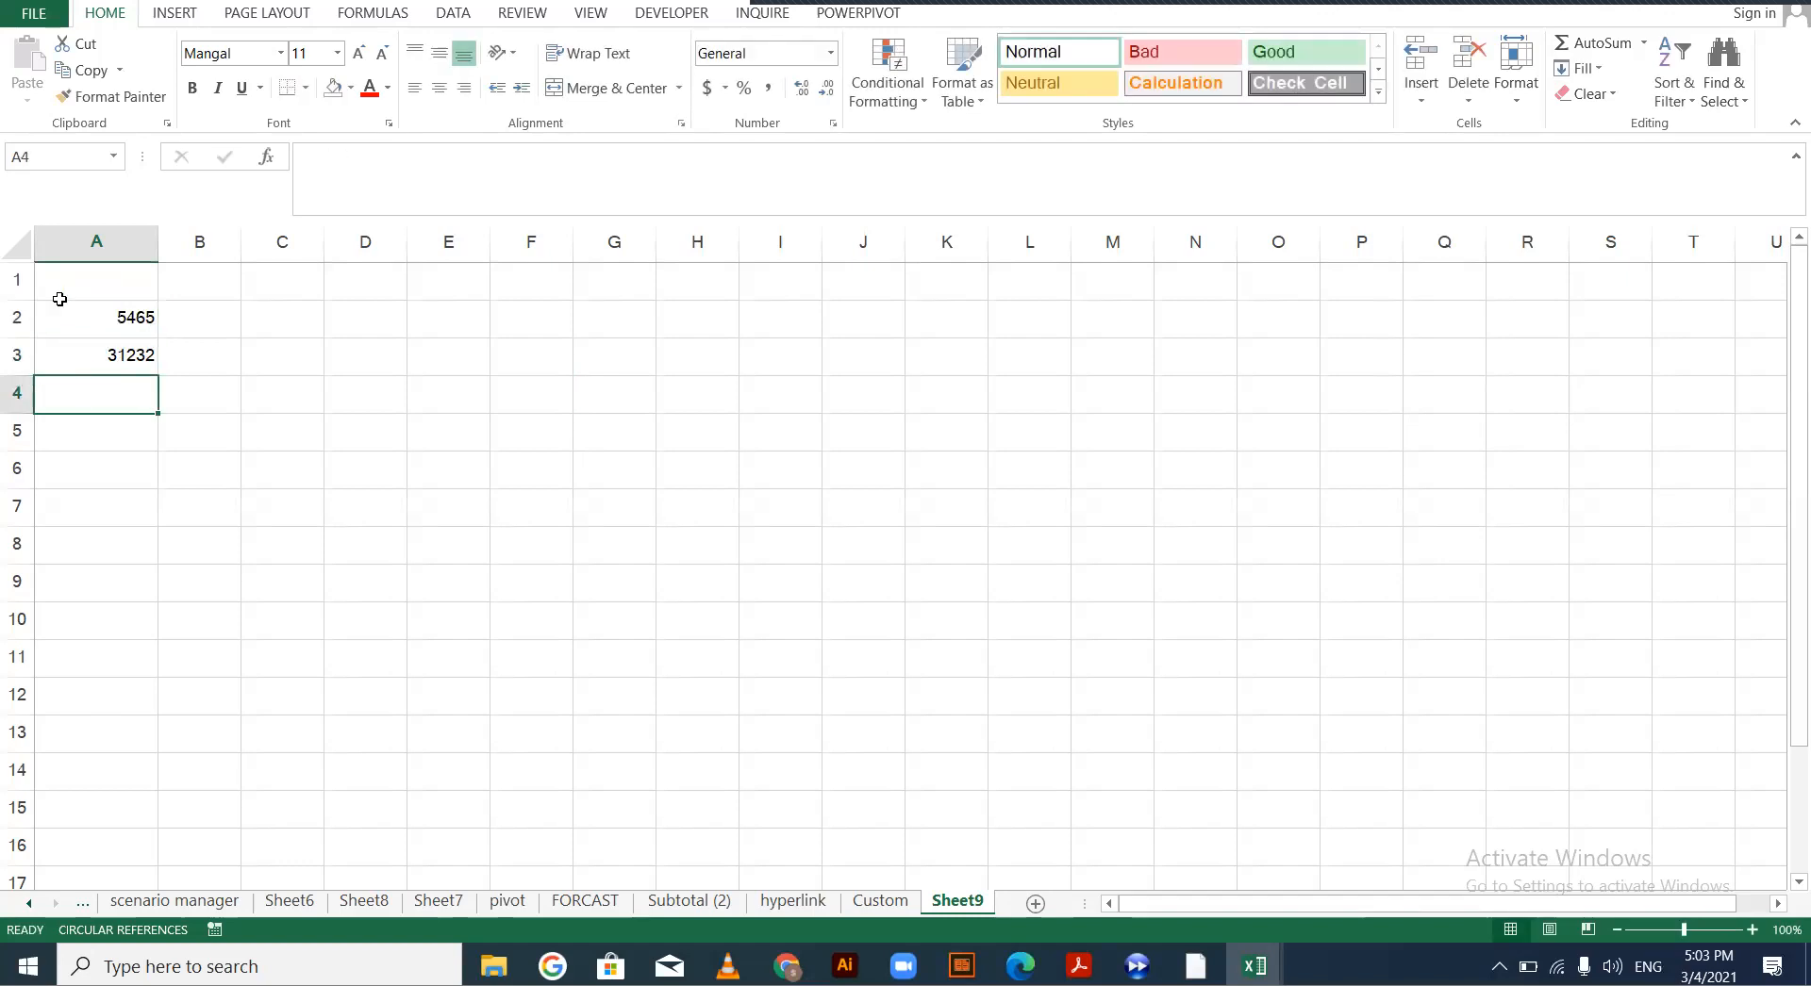
key("ctrl+Home")
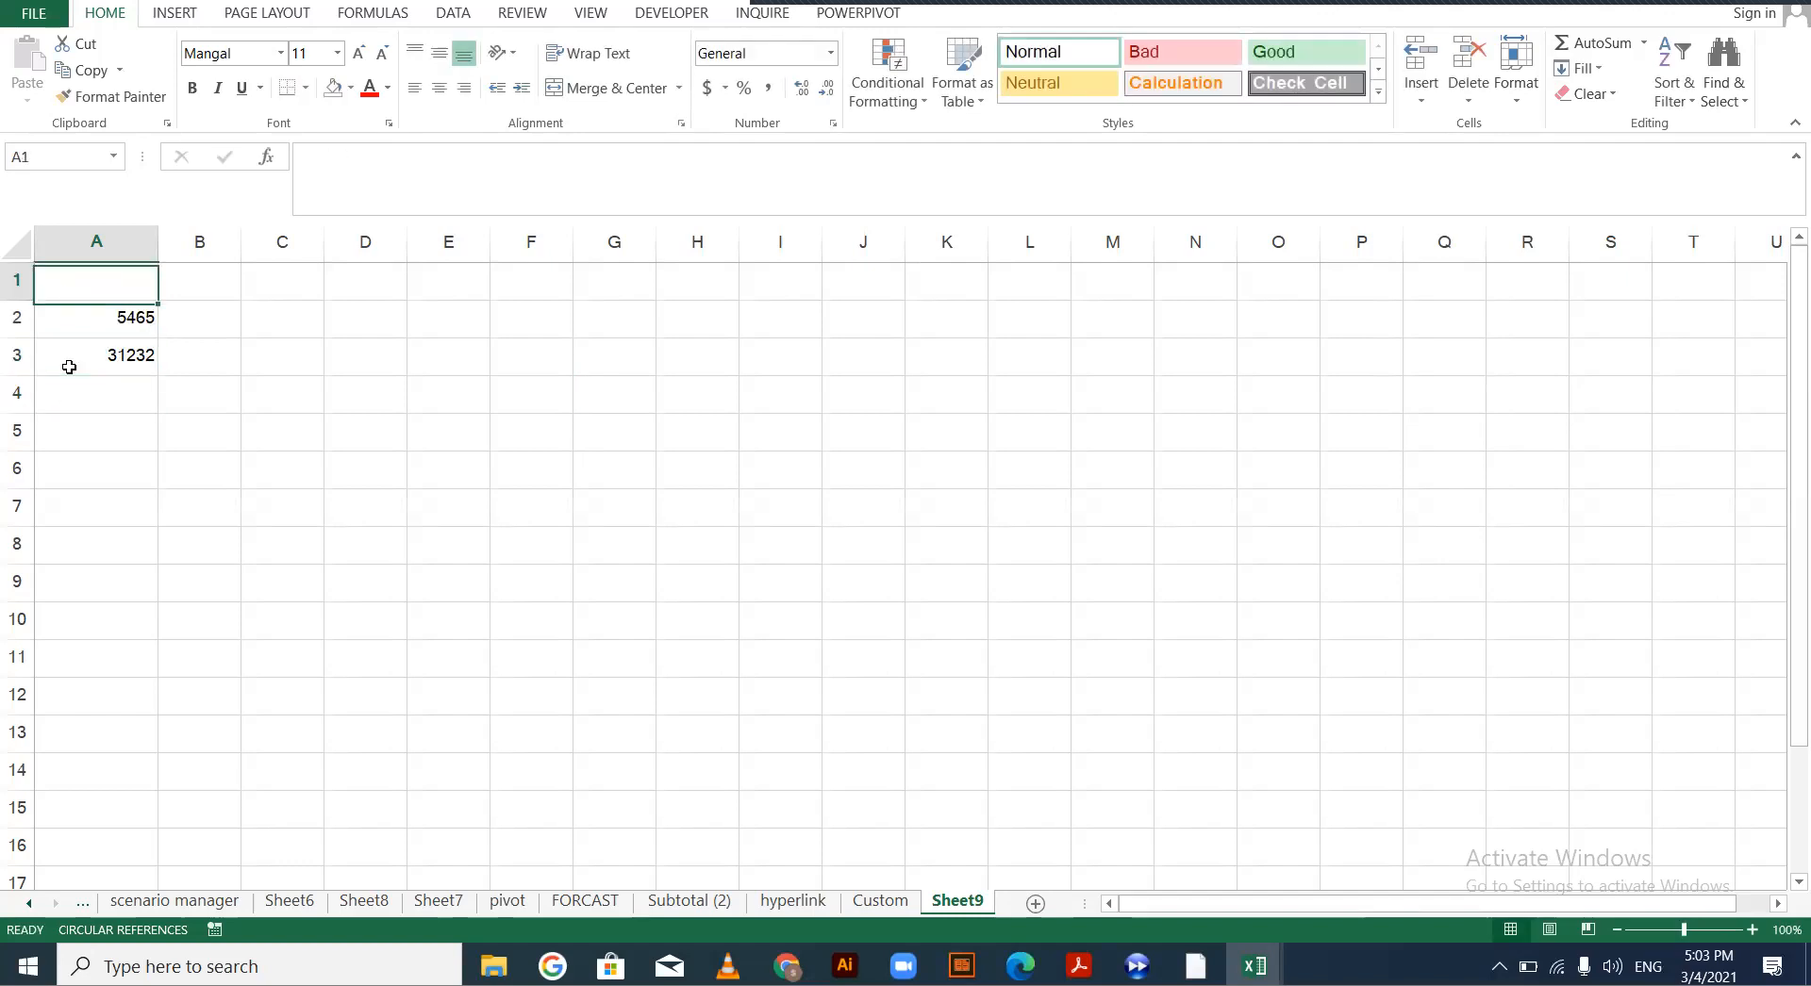
left_click(68, 367, "shift")
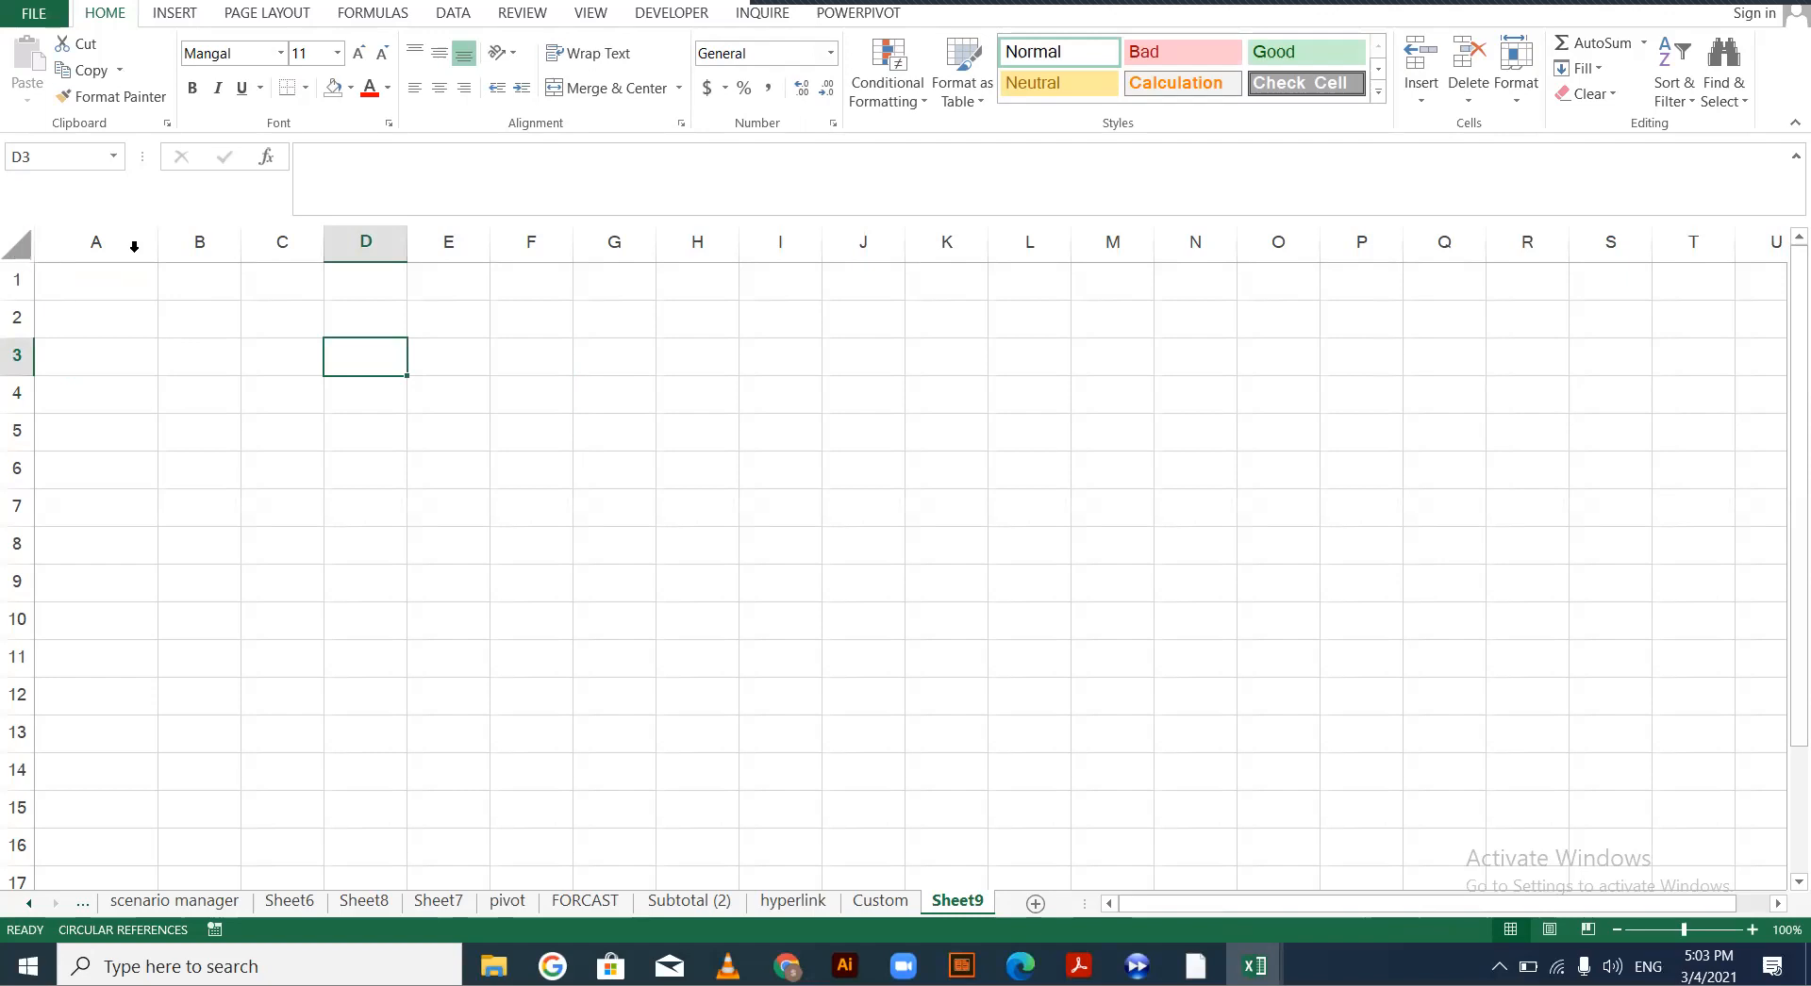
Apply a custom number format code made only of commas to all cells of Sheet9
left_click(16, 243)
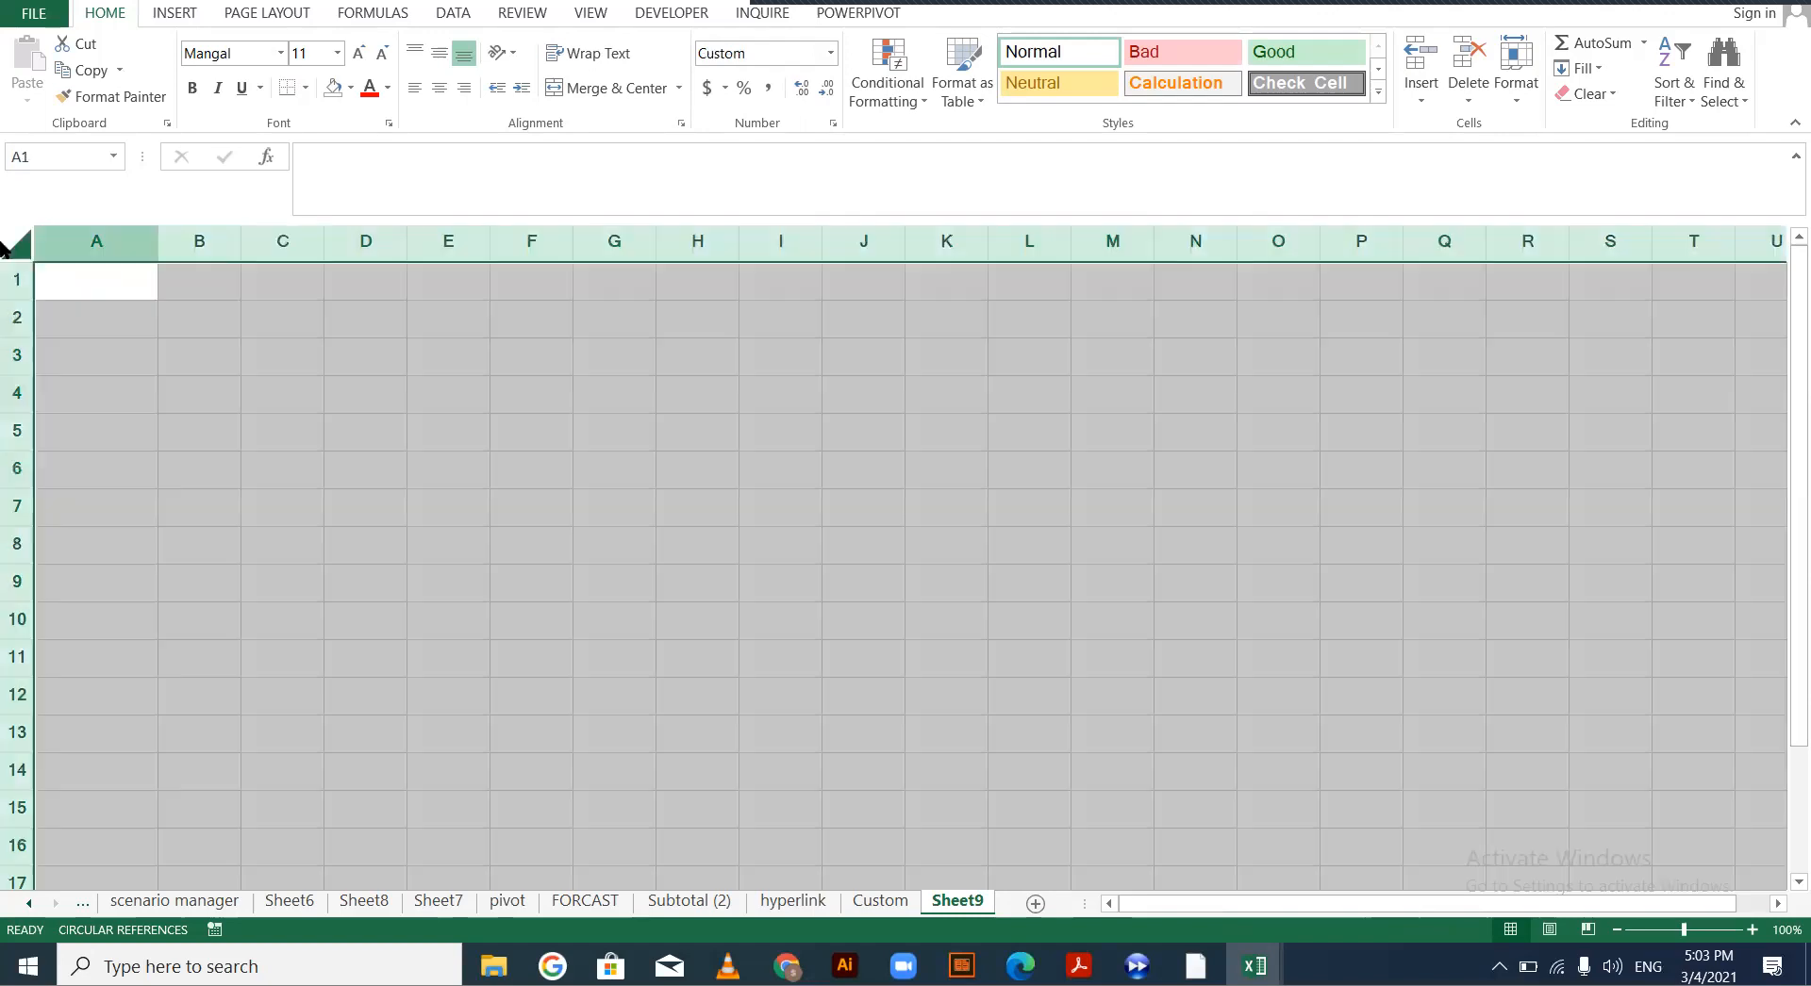
left_click(831, 59)
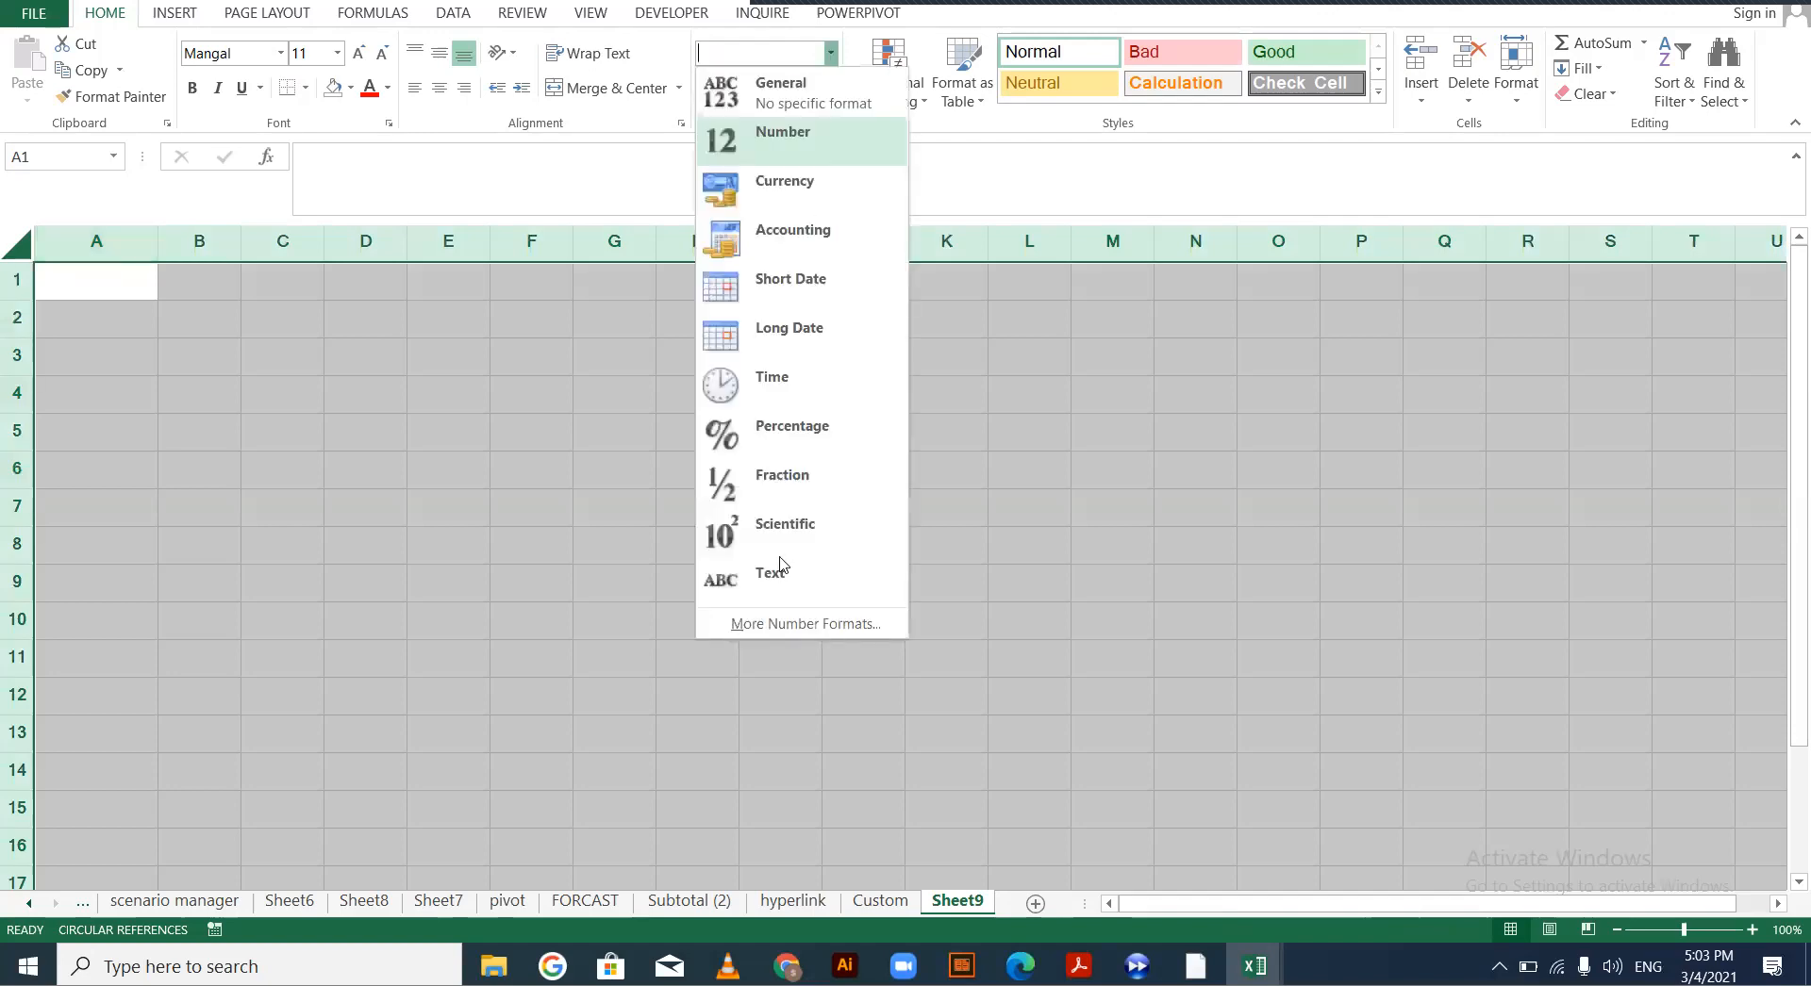
left_click(836, 400)
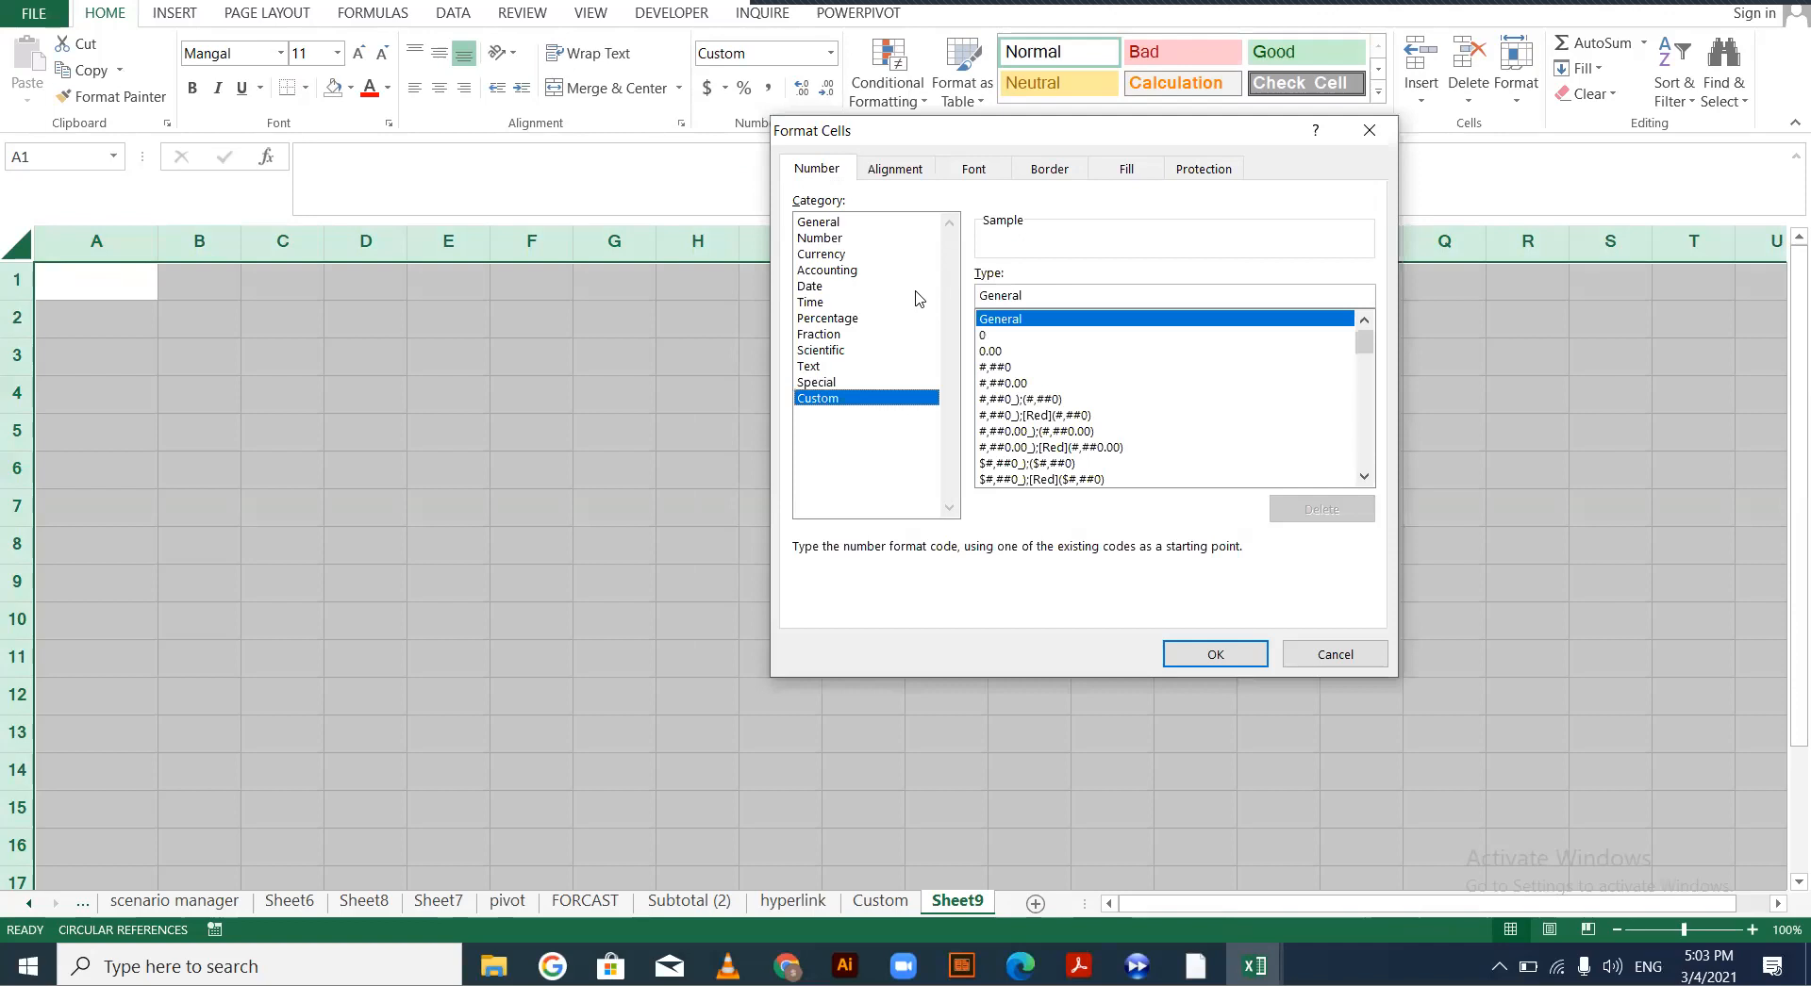
key("BackSpace")
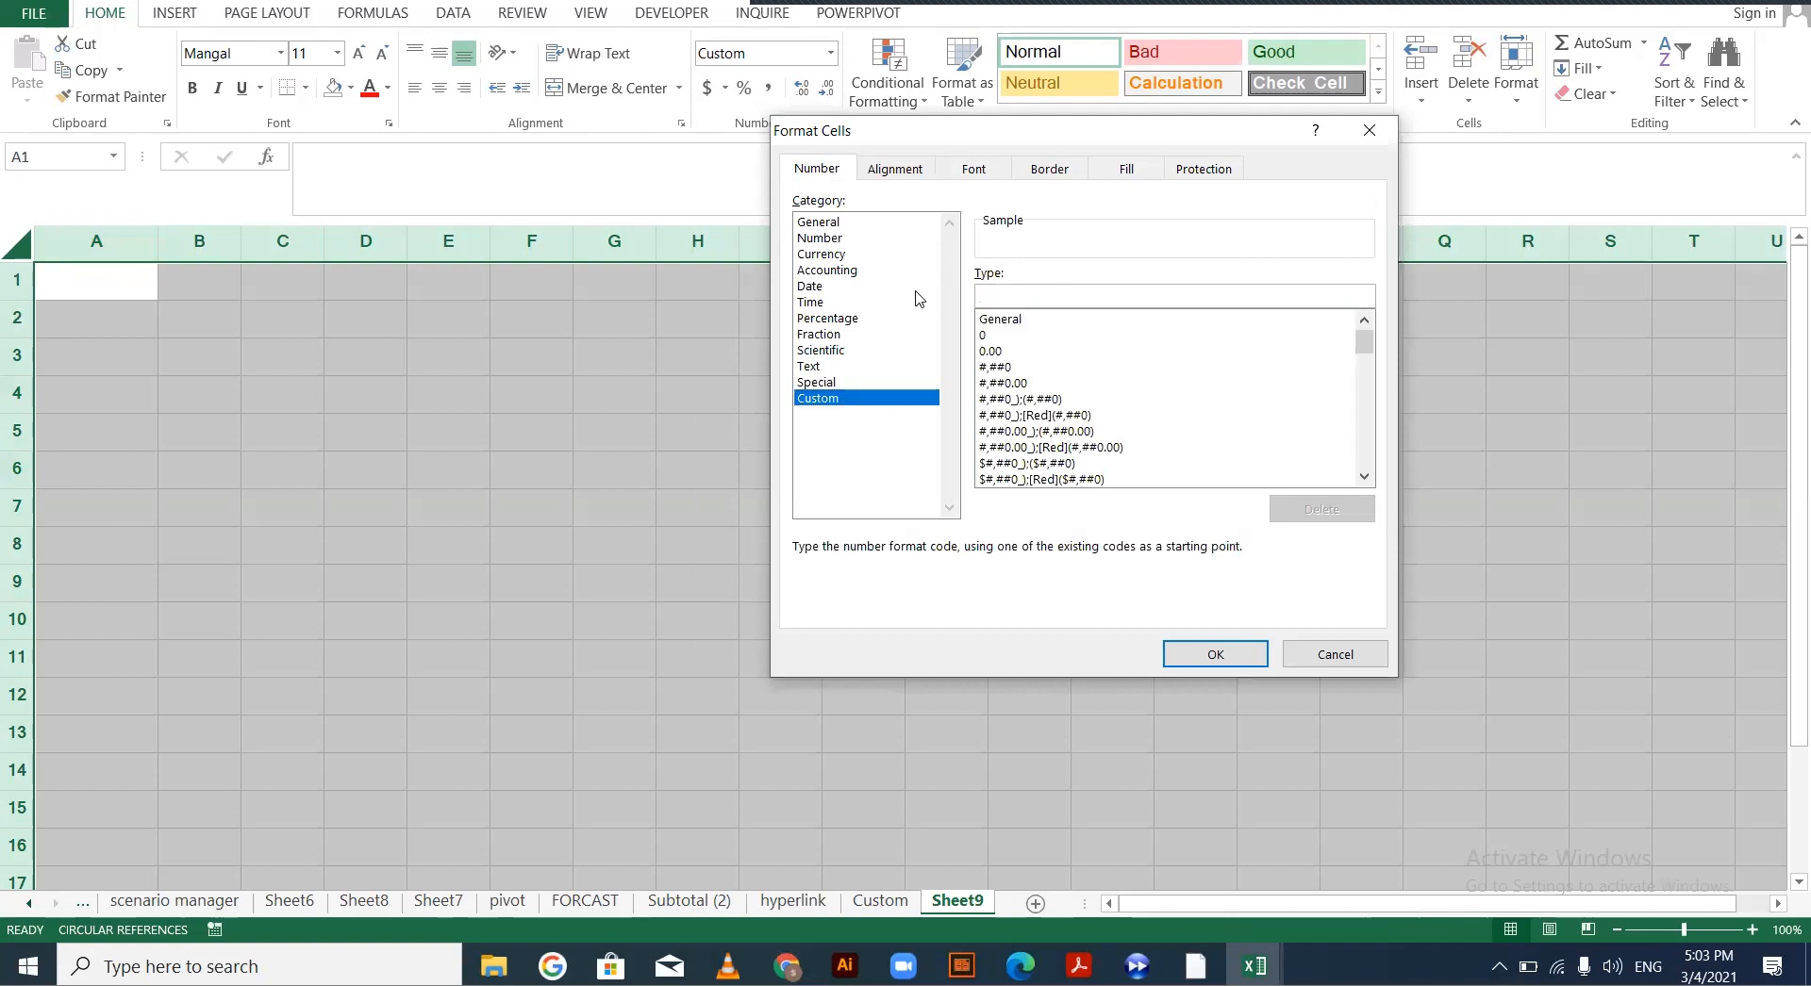
type(";;;")
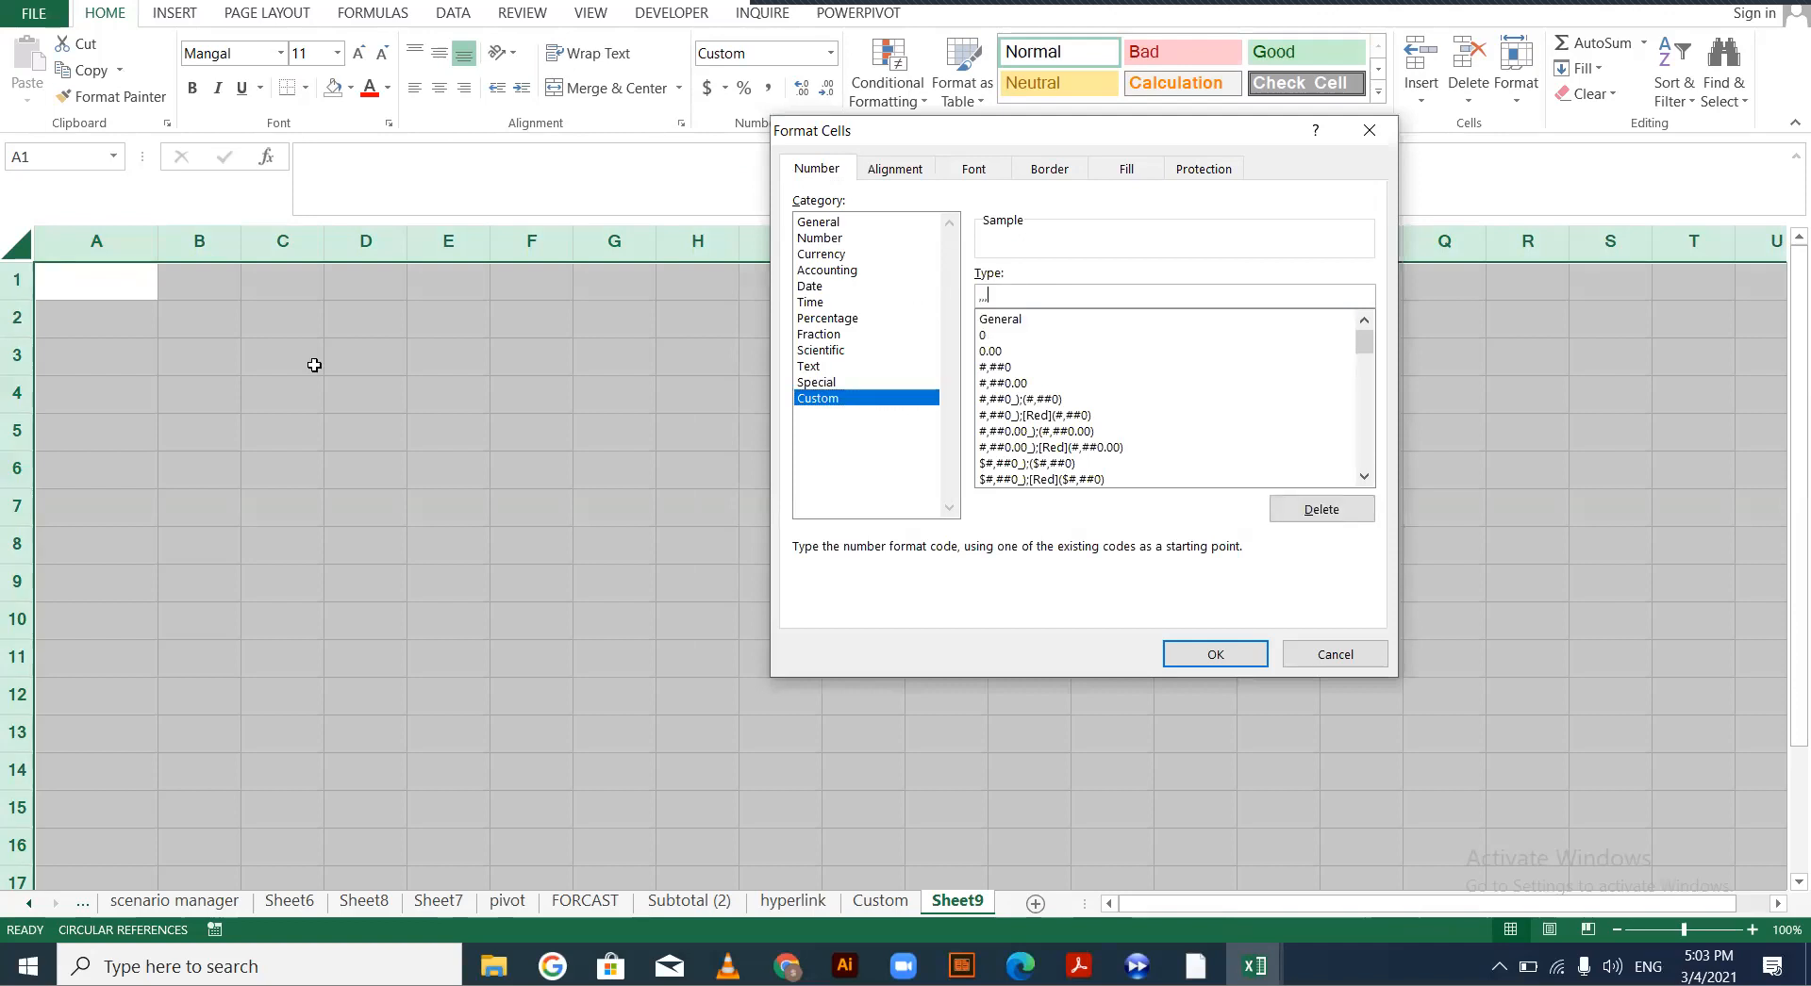
key("Return")
Enter test numbers in cells A1, A2 and A3 to try the comma-only format
left_click(121, 282)
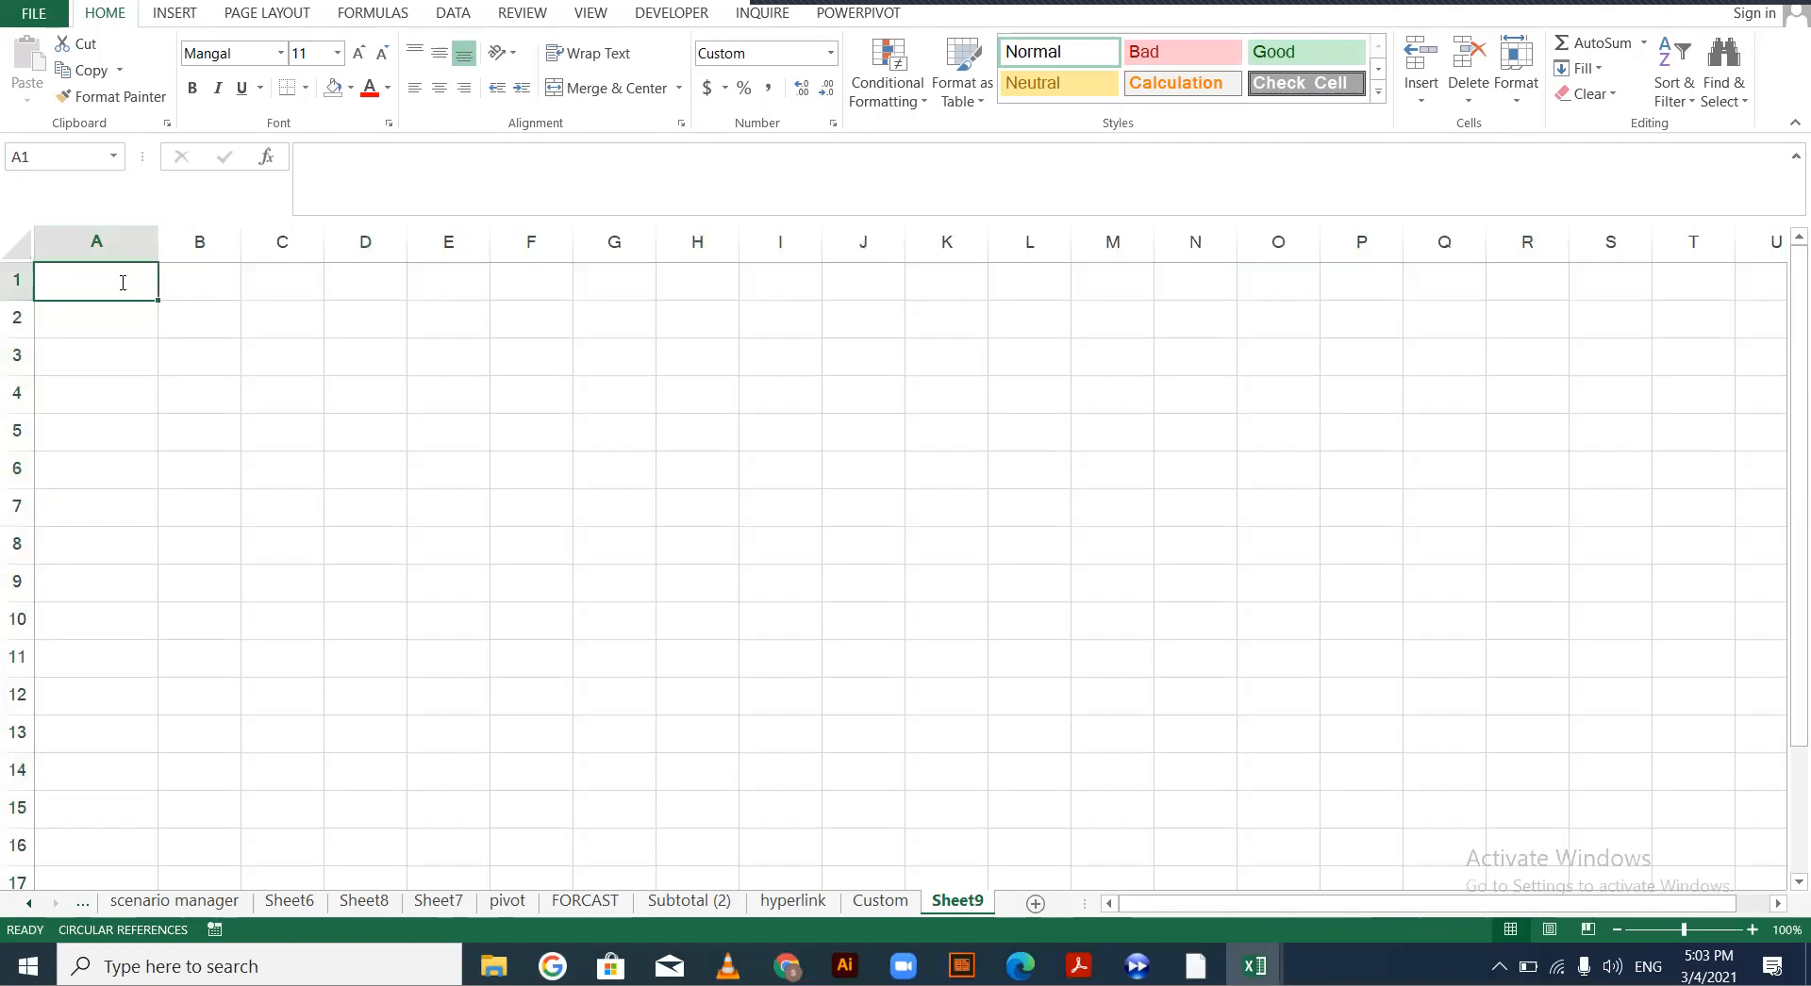
key("Return")
key("Return")
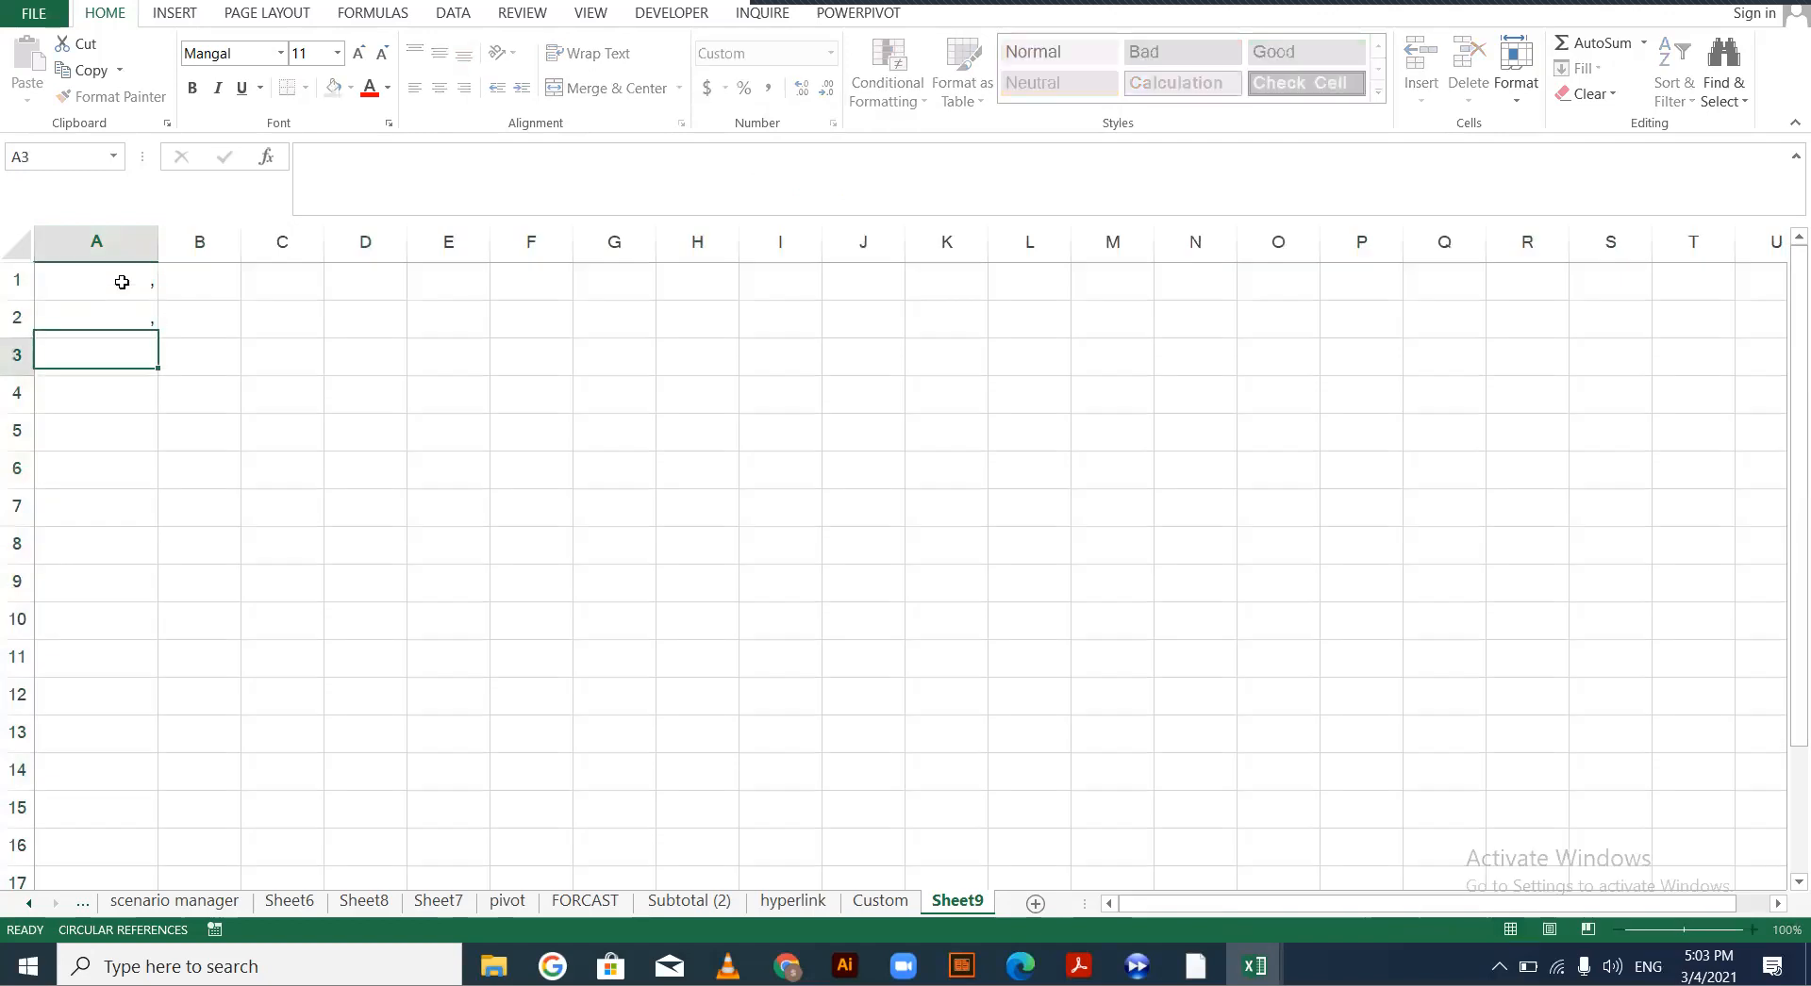
key("Return")
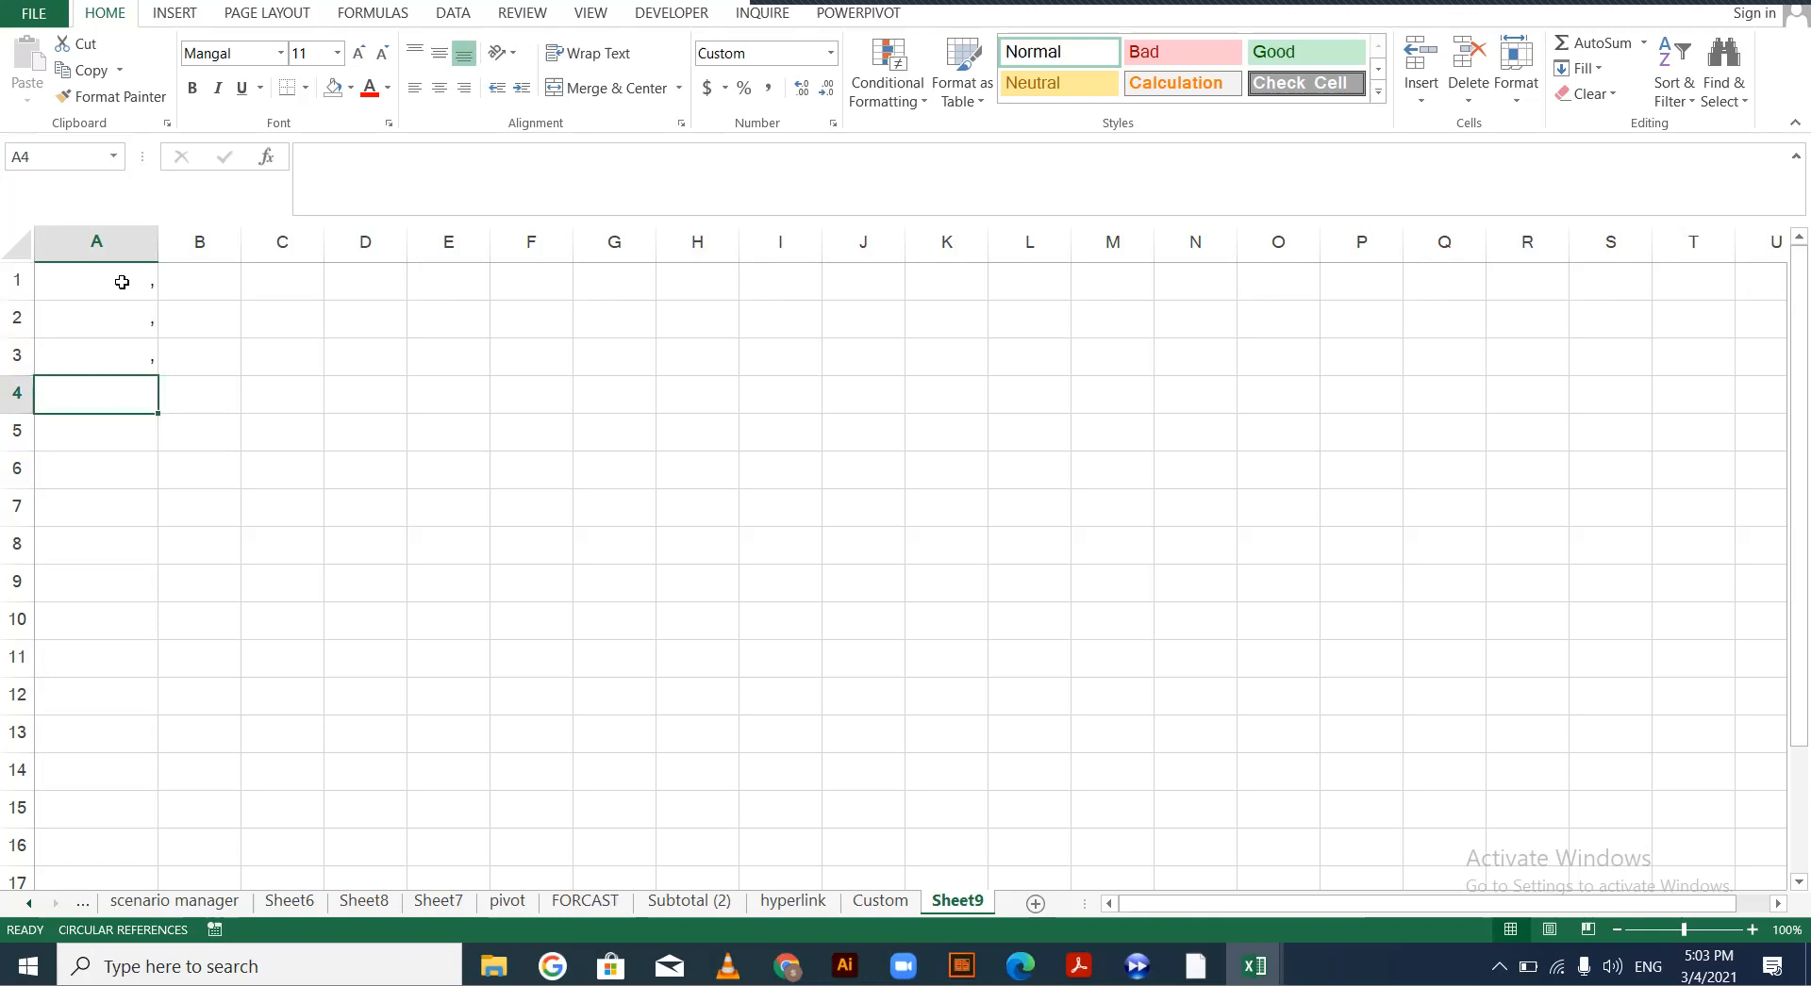
Enter 35 in B3 and 35 in C2 to test the format in other columns
key("Up")
key("Right")
type("35")
key("Return")
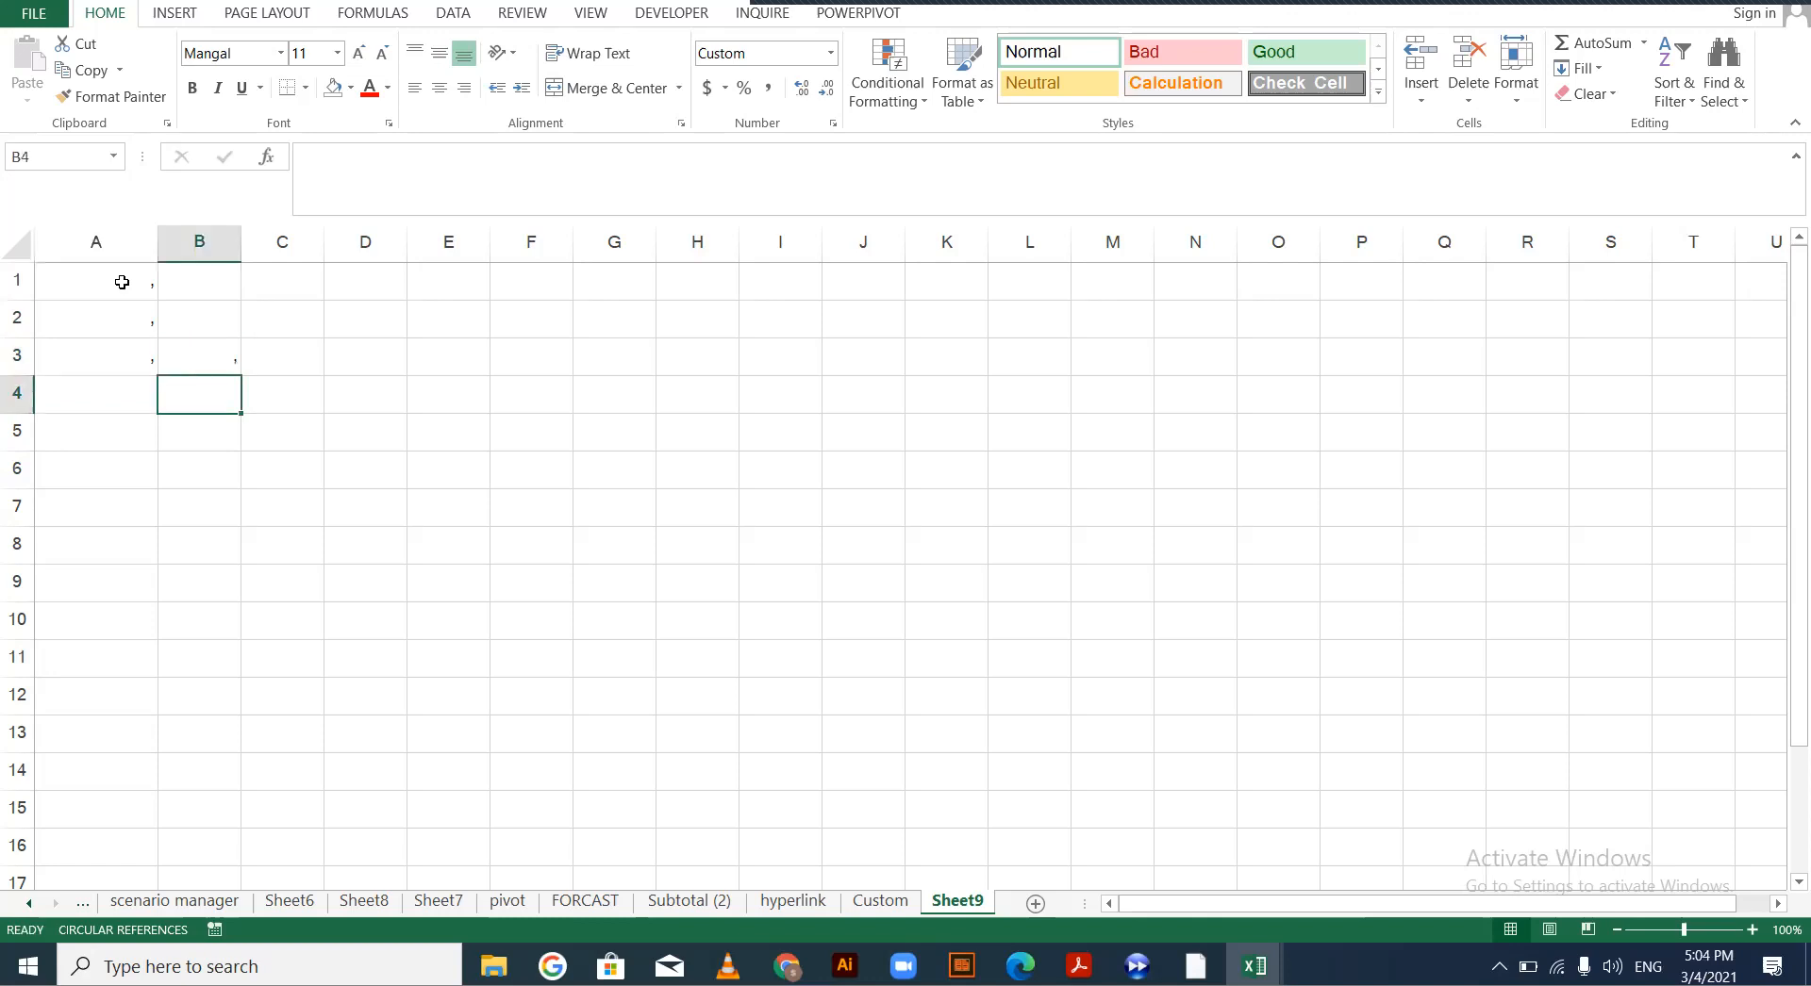
key("Up")
key("Up")
key("Right")
type("35")
key("Return")
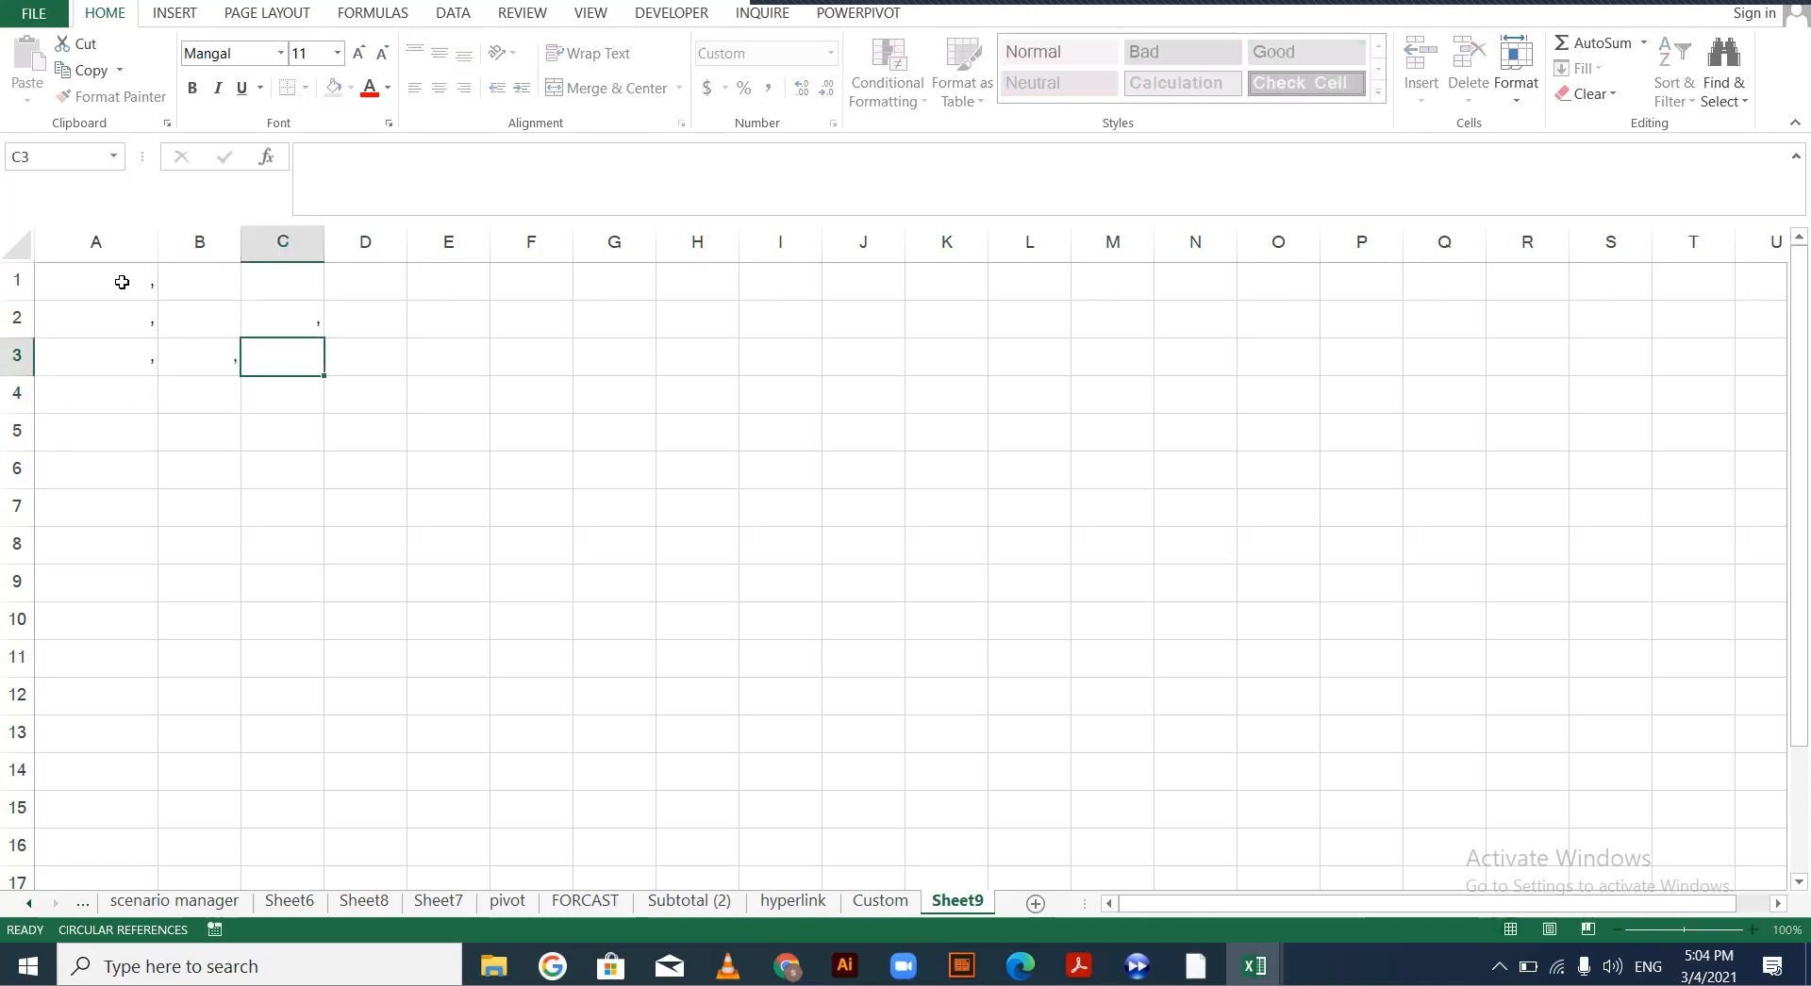
key("Up")
key("Right")
type("35")
type("1321321312")
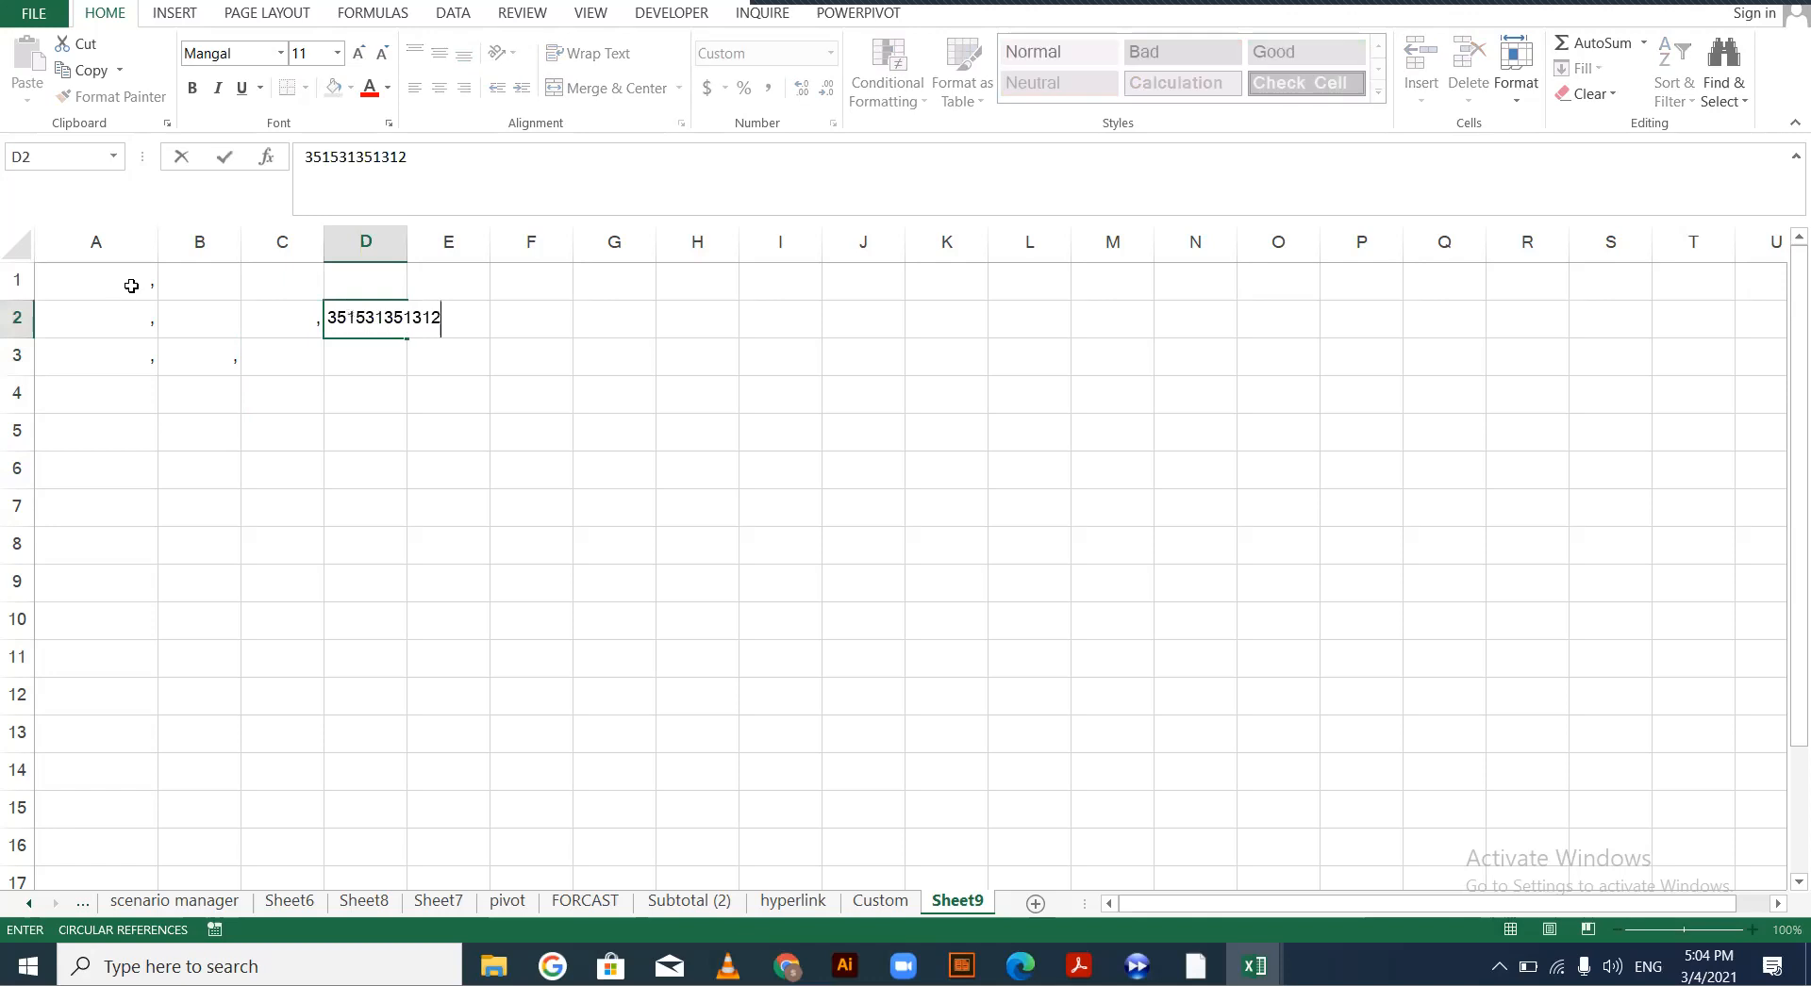
key("Return")
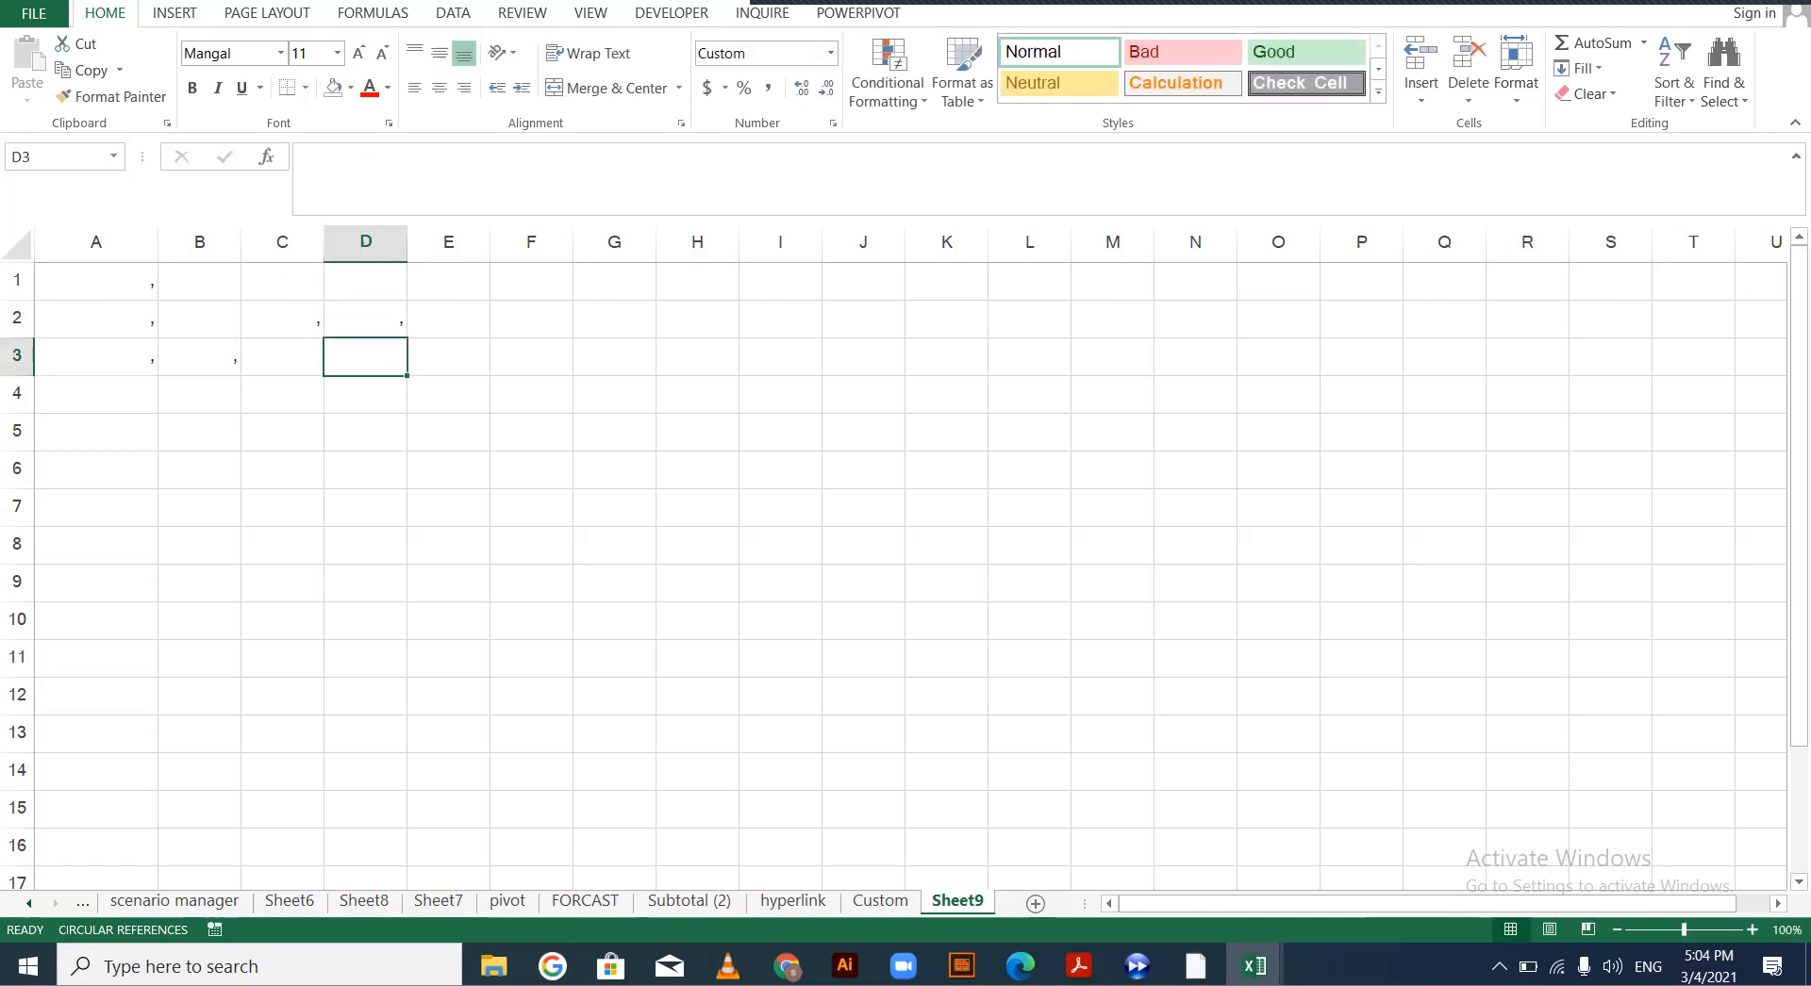